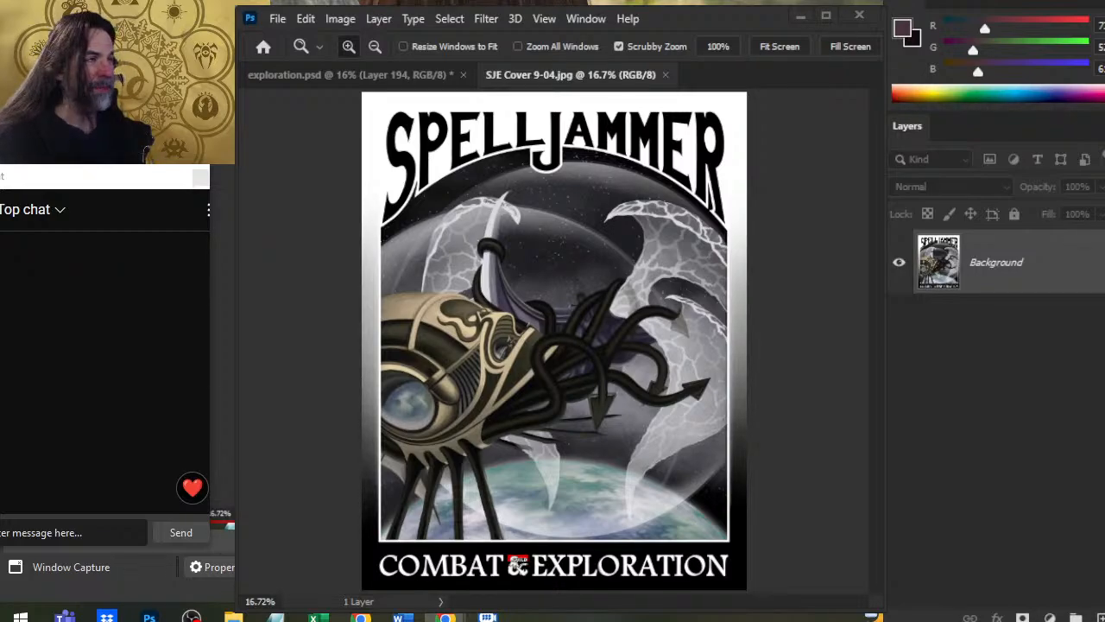
Switch to the browser and view the header and pinned post of the X profile page.
{"action": "key", "text": "alt+Tab"}
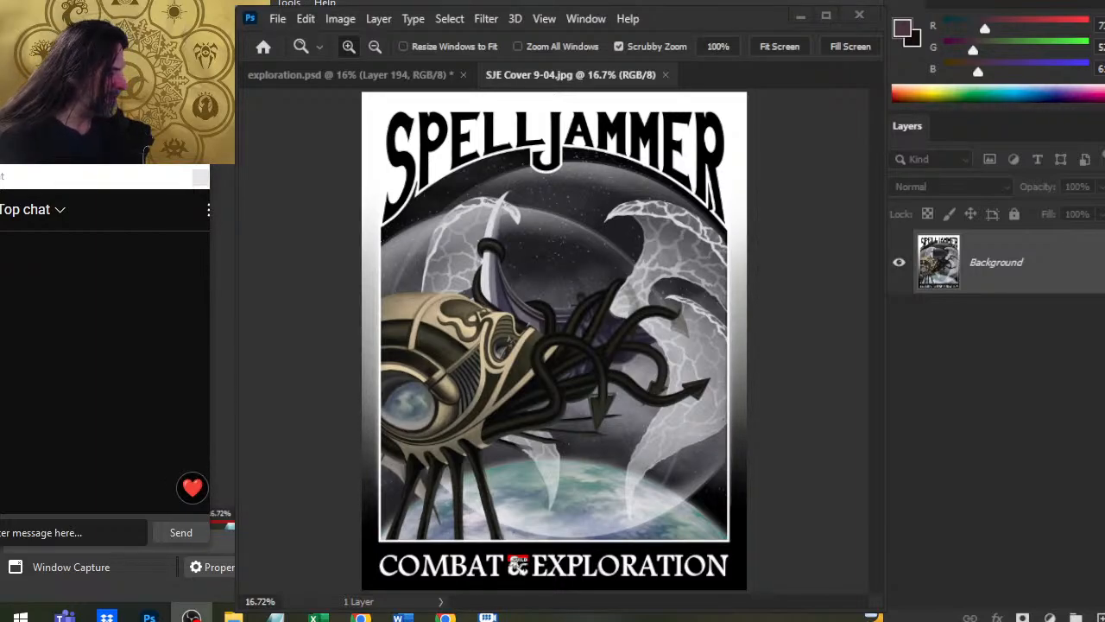
{"action": "key", "text": "alt+Tab"}
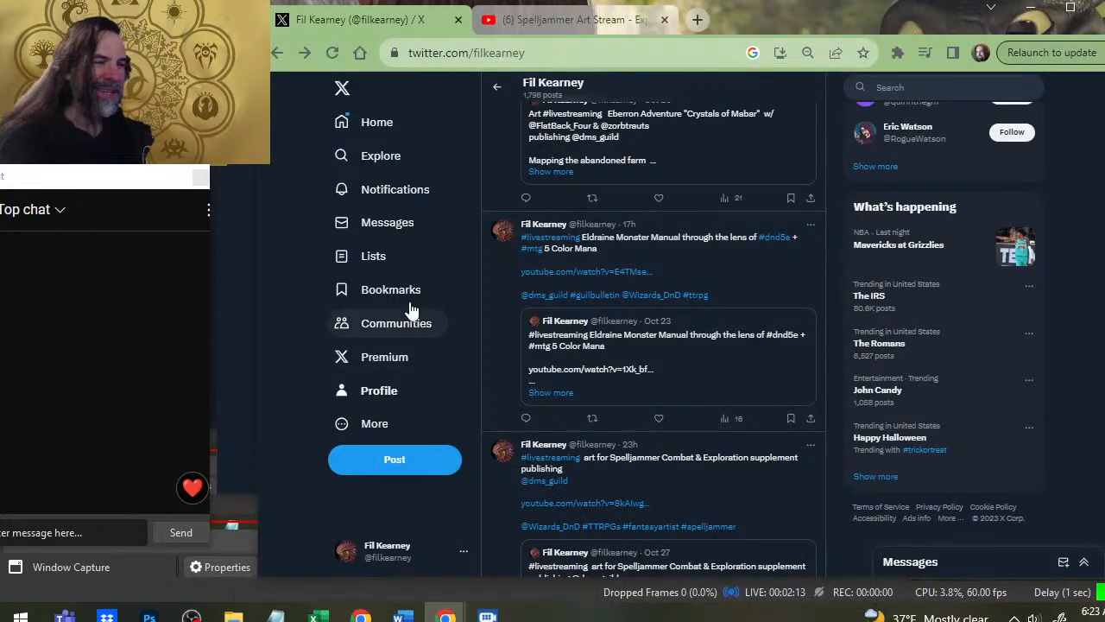
{"action": "left_click", "coordinate": [380, 390]}
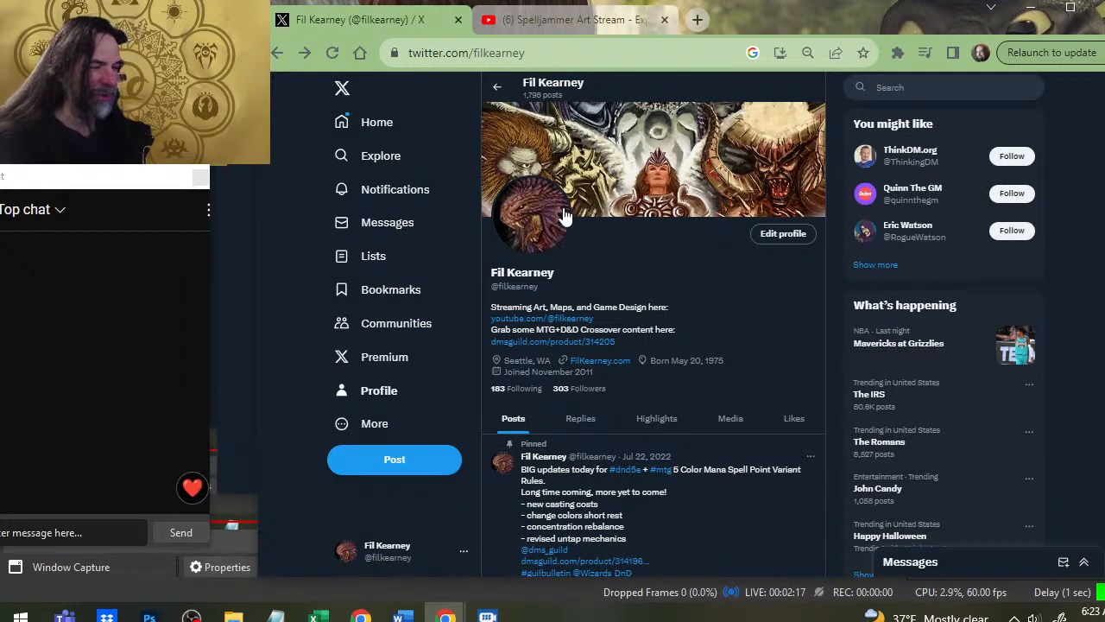
{"action": "scroll", "coordinate": [687, 375], "scroll_direction": "down", "scroll_amount": 1}
{"action": "scroll", "coordinate": [687, 363], "scroll_direction": "down", "scroll_amount": 3}
{"action": "scroll", "coordinate": [687, 354], "scroll_direction": "up", "scroll_amount": 3}
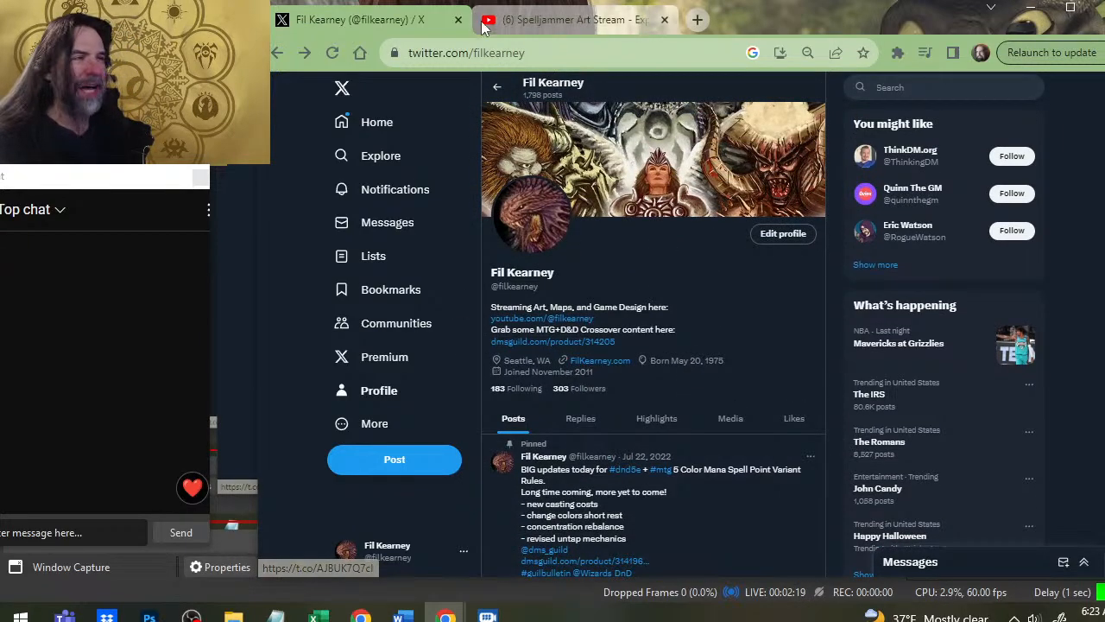
Close the X profile page and like the "Spelljammer Art Stream - Exploration page art - ep 247" video on YouTube.
{"action": "left_click", "coordinate": [456, 24]}
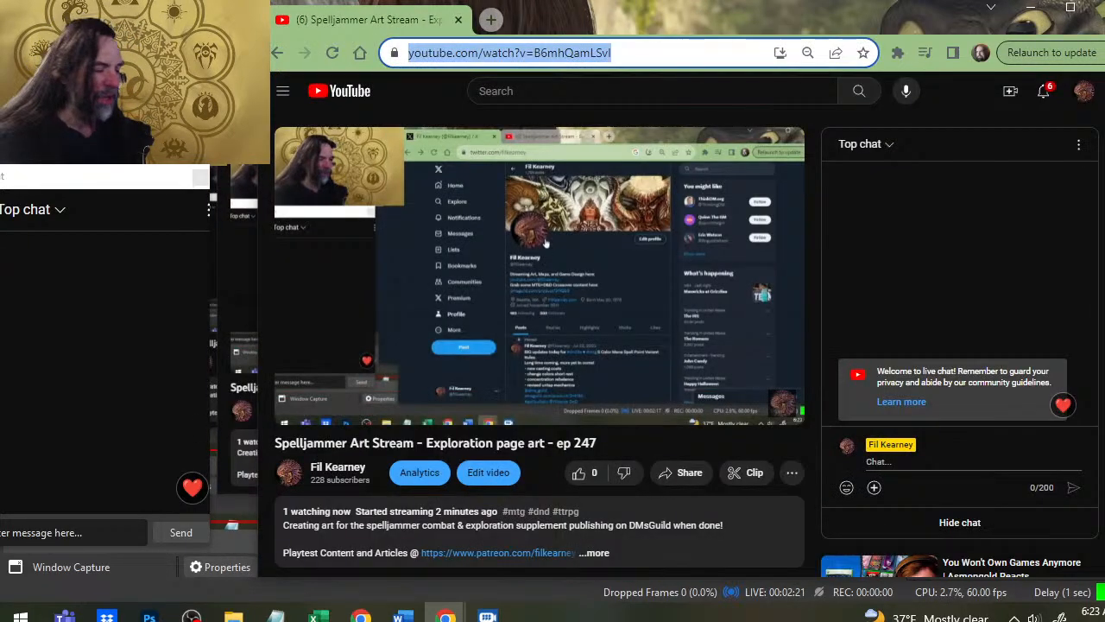
{"action": "left_click", "coordinate": [584, 474]}
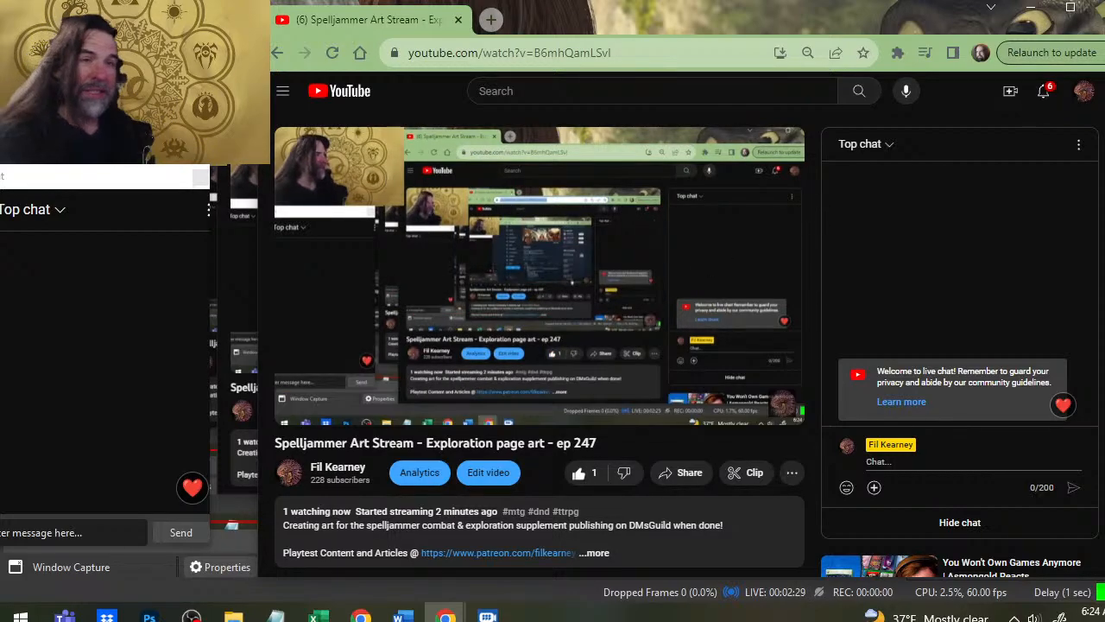
Switch to the SCE Layout 10-26 document in Word.
{"action": "left_click", "coordinate": [109, 179]}
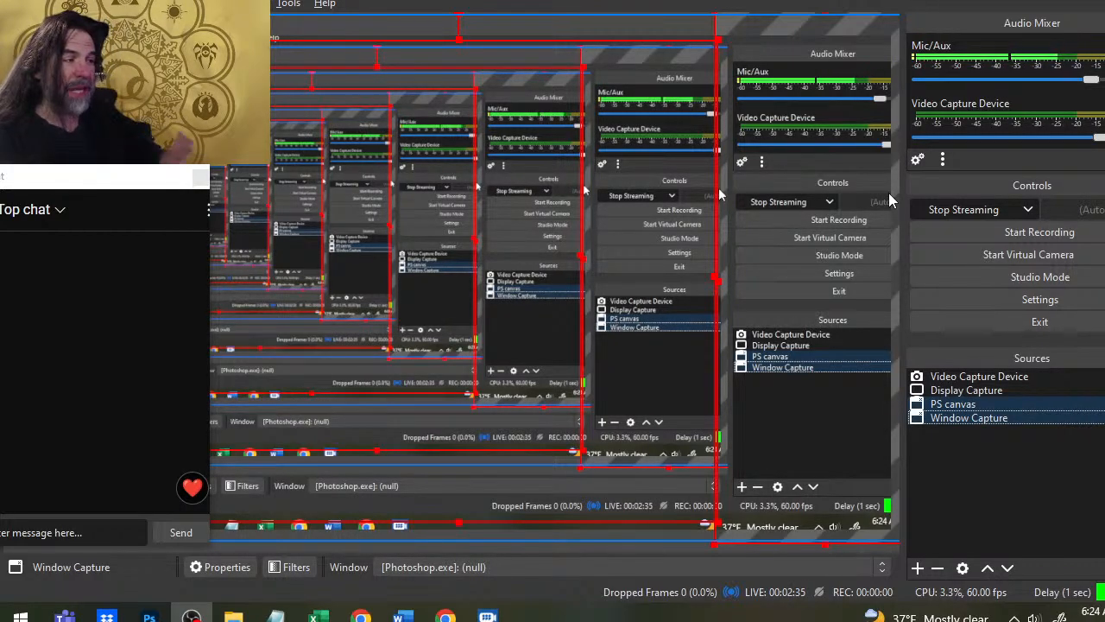
{"action": "key", "text": "alt+Tab"}
{"action": "key", "text": "alt+Tab"}
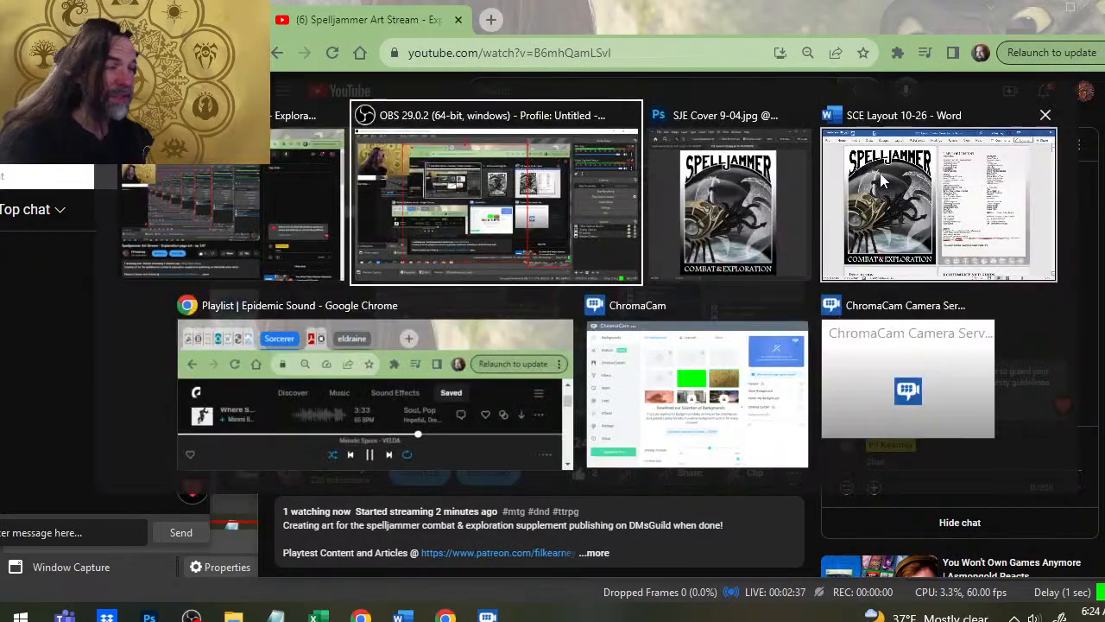
{"action": "key", "text": "alt+Tab"}
{"action": "left_click", "coordinate": [908, 276]}
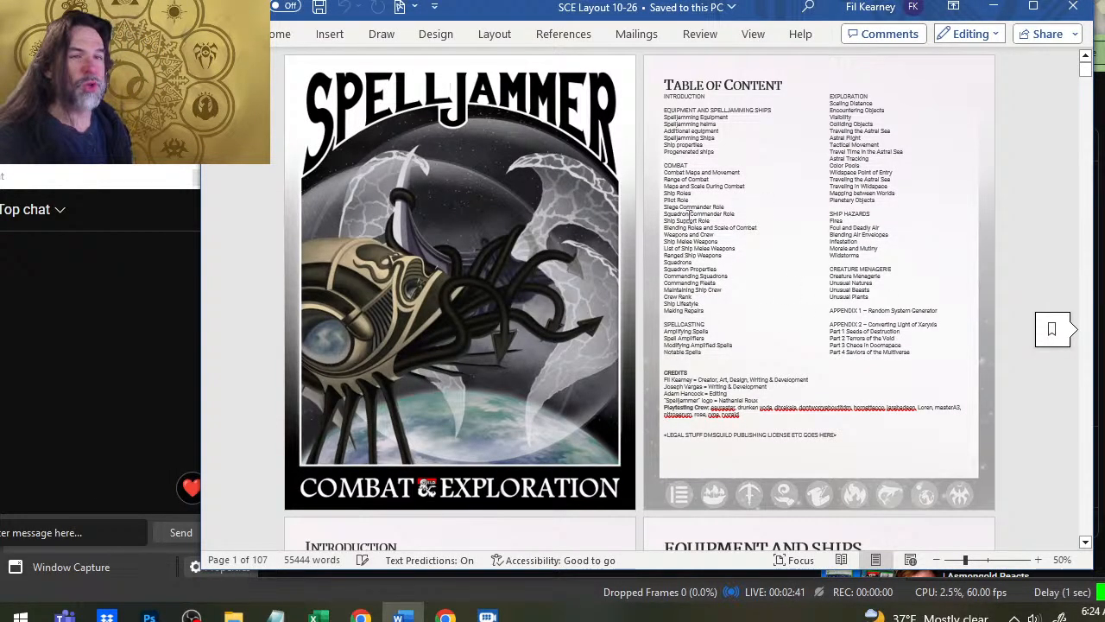
Review the layout from the cover to the Exploration page and place the cursor in the blank space below its introduction.
{"action": "scroll", "coordinate": [743, 268], "scroll_direction": "down", "scroll_amount": 2}
{"action": "scroll", "coordinate": [745, 270], "scroll_direction": "up", "scroll_amount": 2}
{"action": "scroll", "coordinate": [764, 259], "scroll_direction": "down", "scroll_amount": 9}
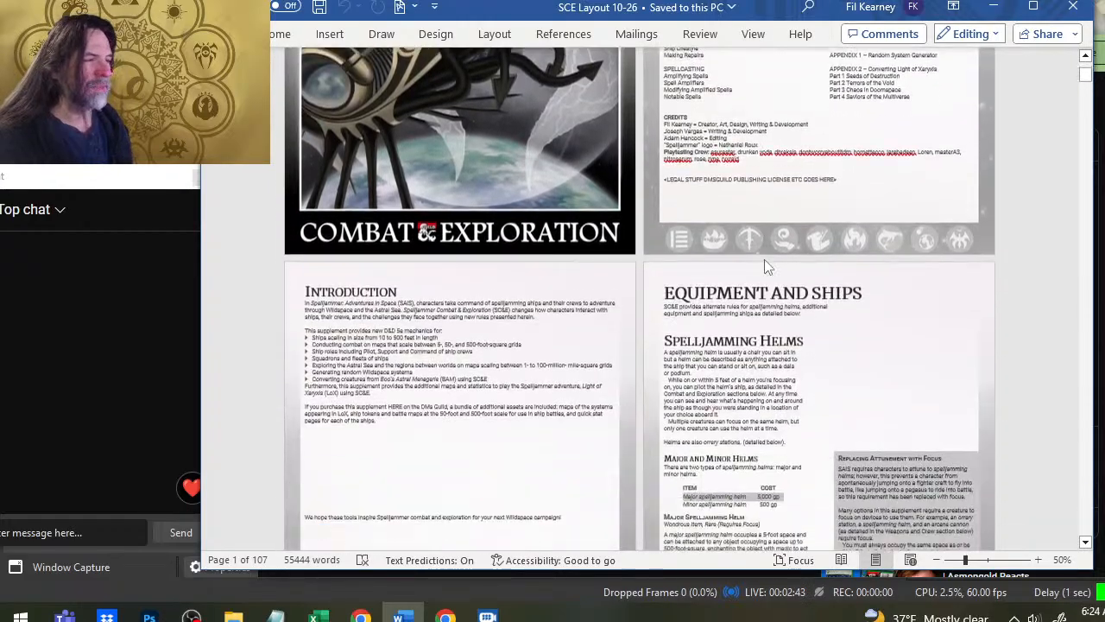
{"action": "scroll", "coordinate": [783, 242], "scroll_direction": "down", "scroll_amount": 10}
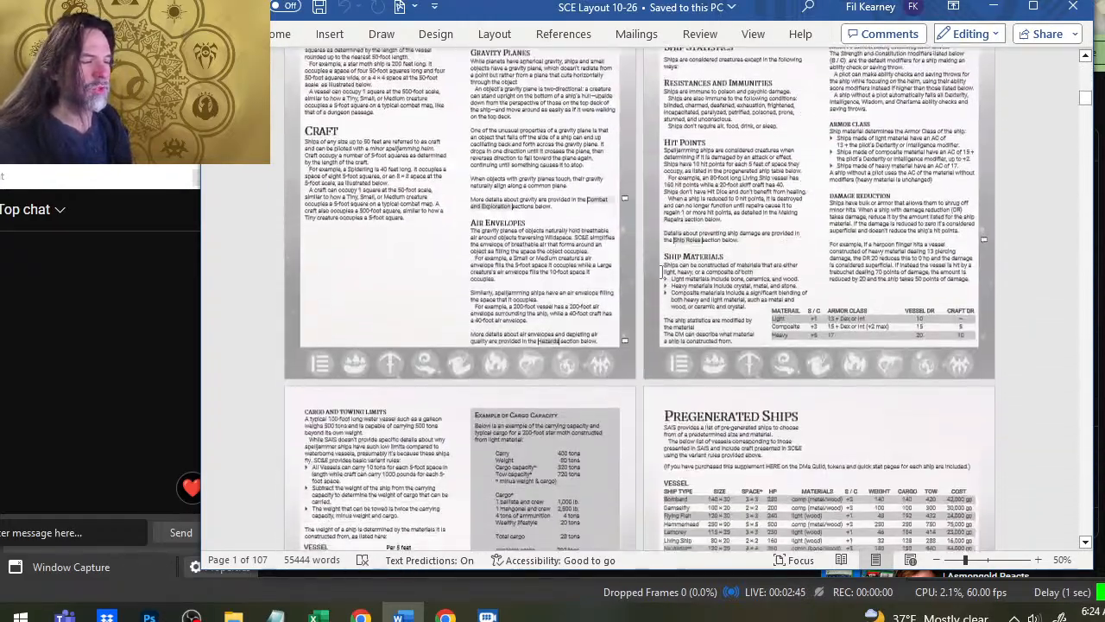
{"action": "scroll", "coordinate": [515, 313], "scroll_direction": "down", "scroll_amount": 10}
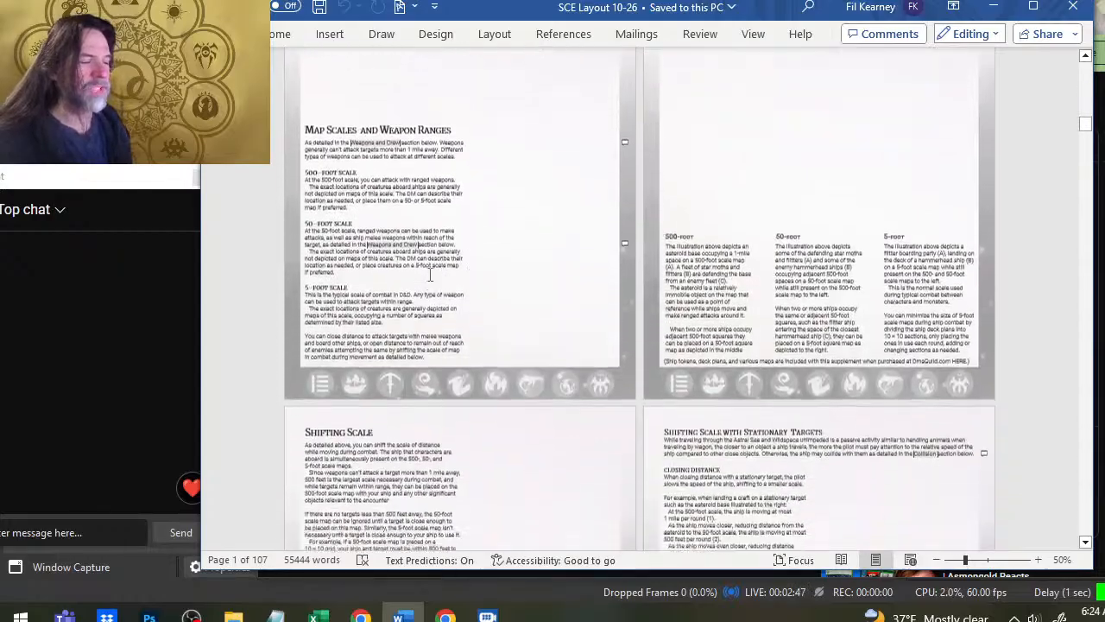
{"action": "scroll", "coordinate": [520, 176], "scroll_direction": "down", "scroll_amount": 10}
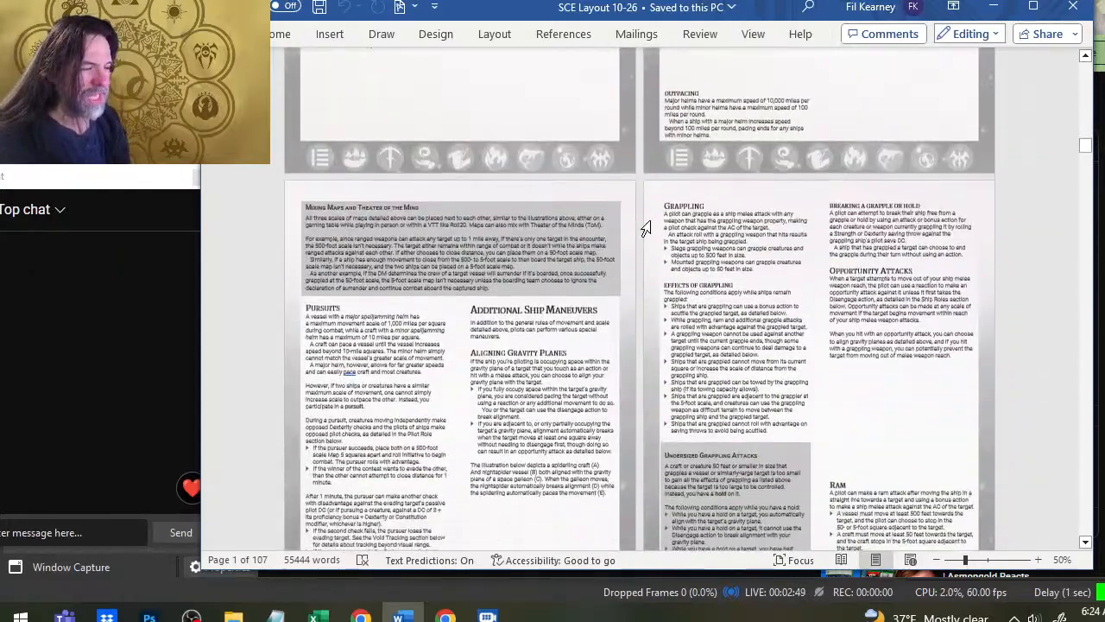
{"action": "scroll", "coordinate": [612, 82], "scroll_direction": "down", "scroll_amount": 5}
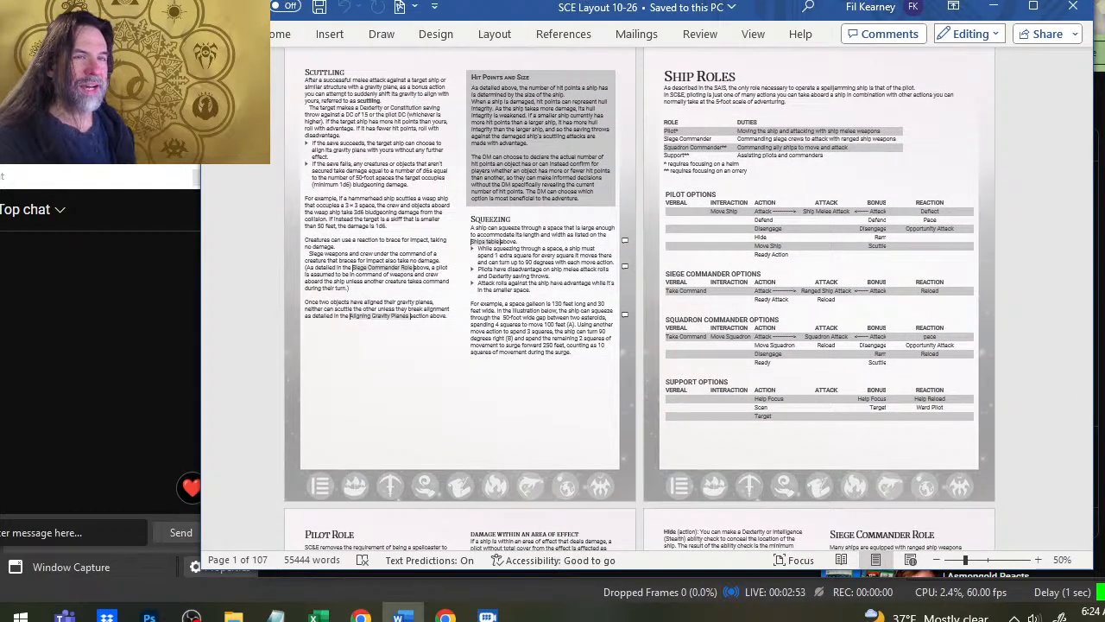
{"action": "scroll", "coordinate": [558, 105], "scroll_direction": "down", "scroll_amount": 3}
{"action": "scroll", "coordinate": [558, 104], "scroll_direction": "down", "scroll_amount": 8}
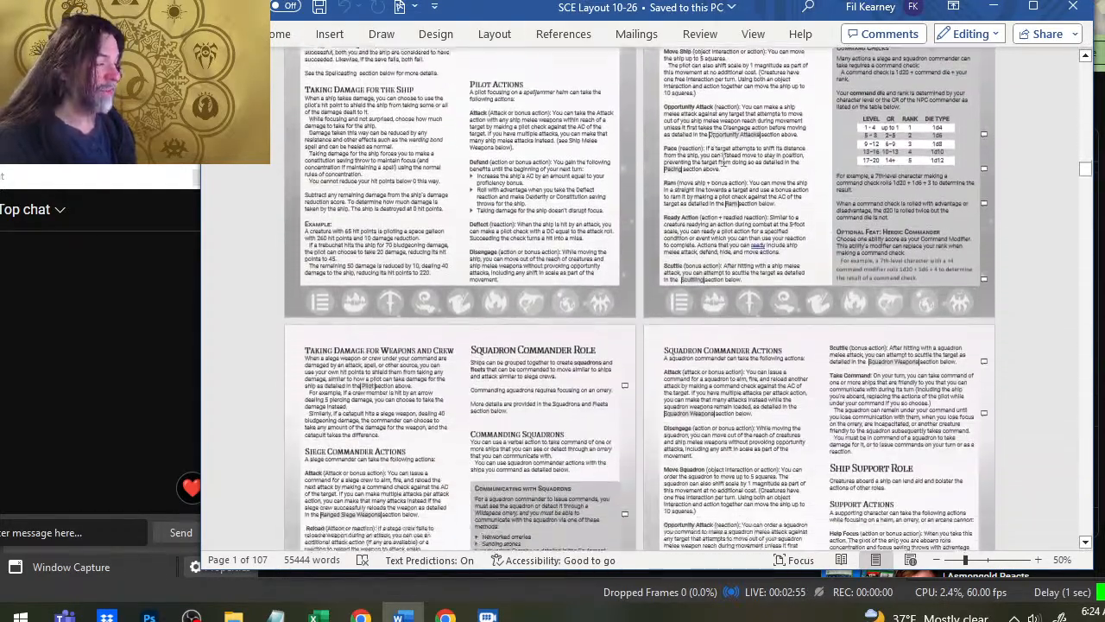
{"action": "scroll", "coordinate": [649, 63], "scroll_direction": "down", "scroll_amount": 8}
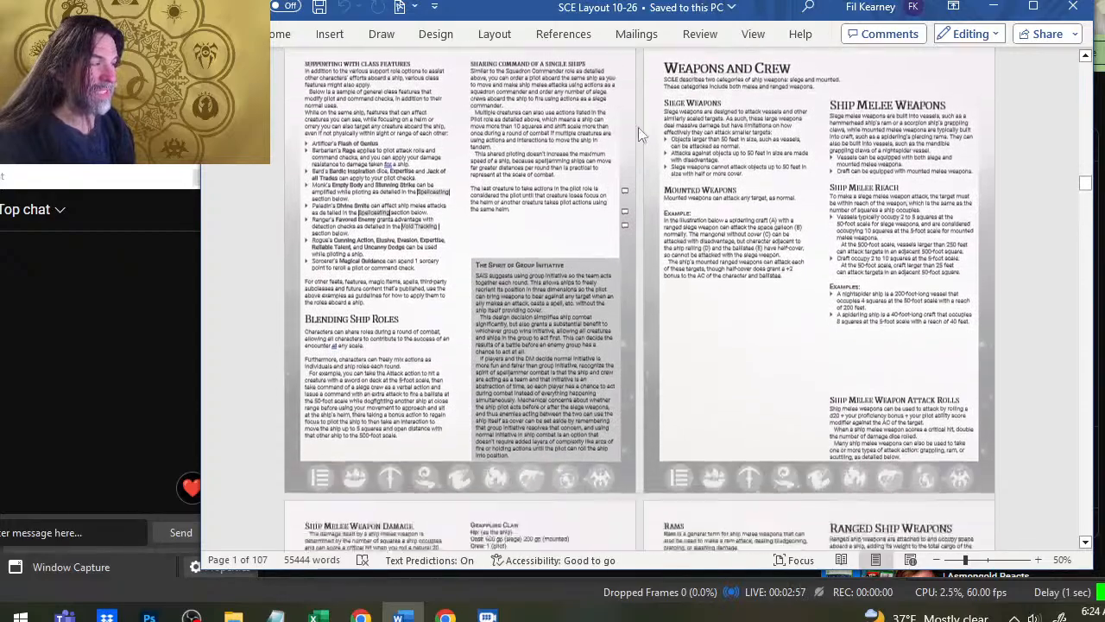
{"action": "scroll", "coordinate": [649, 62], "scroll_direction": "down", "scroll_amount": 8}
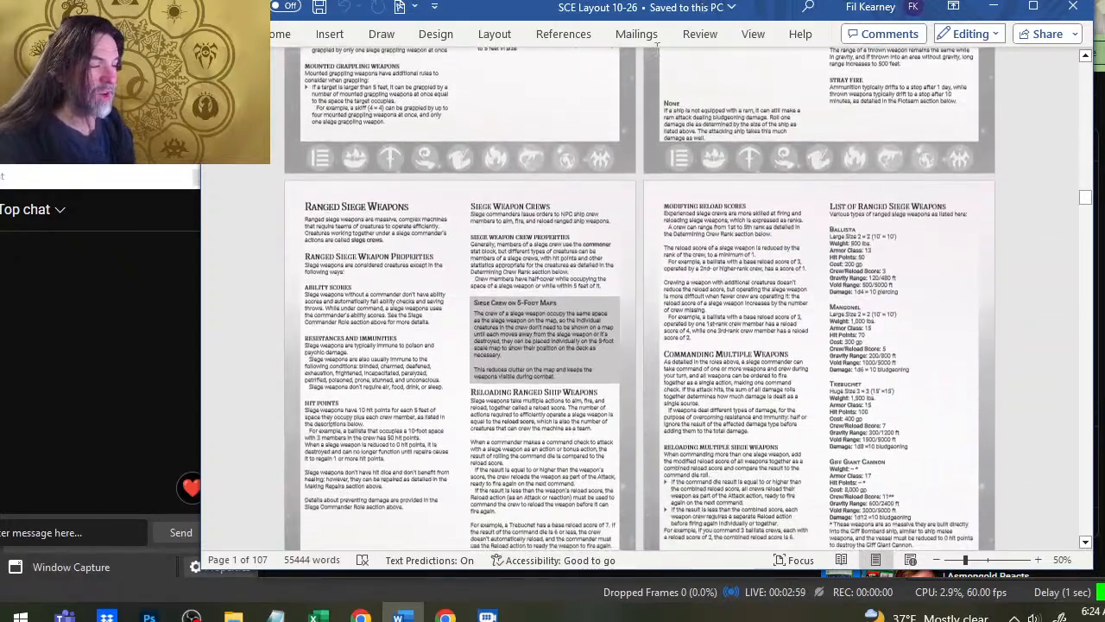
{"action": "scroll", "coordinate": [665, 52], "scroll_direction": "down", "scroll_amount": 1}
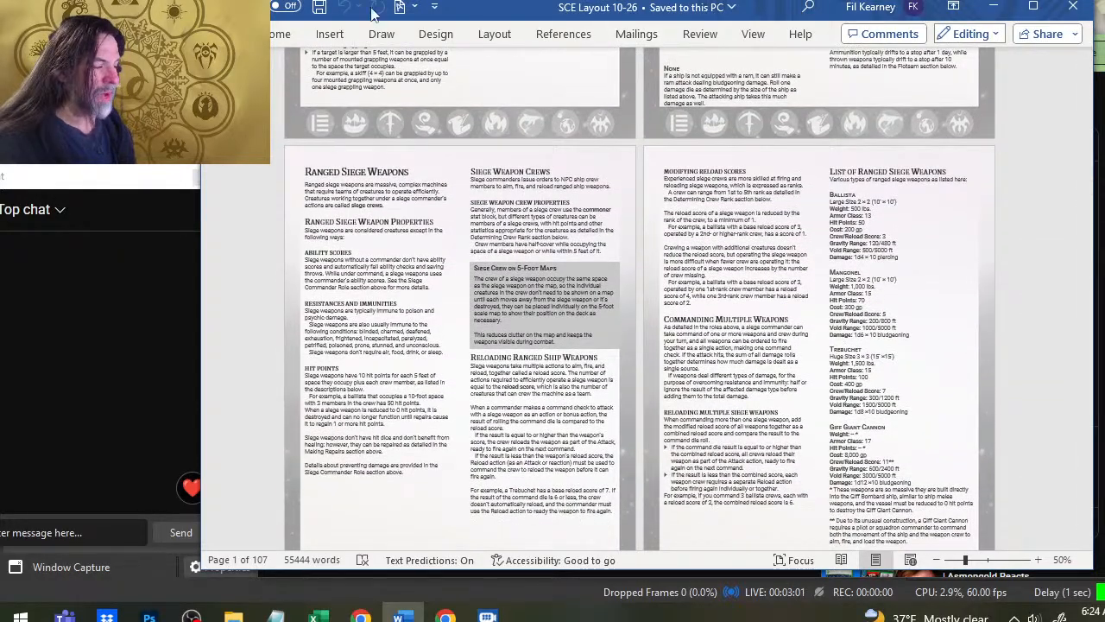
{"action": "scroll", "coordinate": [669, 52], "scroll_direction": "down", "scroll_amount": 6}
{"action": "scroll", "coordinate": [656, 204], "scroll_direction": "down", "scroll_amount": 9}
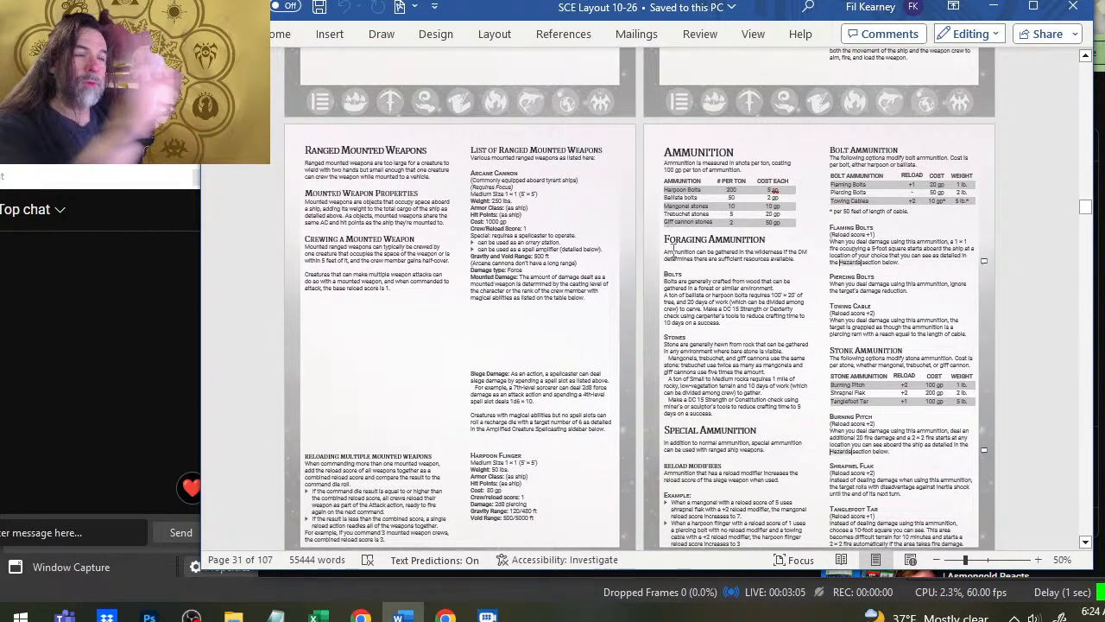
{"action": "scroll", "coordinate": [670, 250], "scroll_direction": "down", "scroll_amount": 4}
{"action": "scroll", "coordinate": [661, 211], "scroll_direction": "down", "scroll_amount": 3}
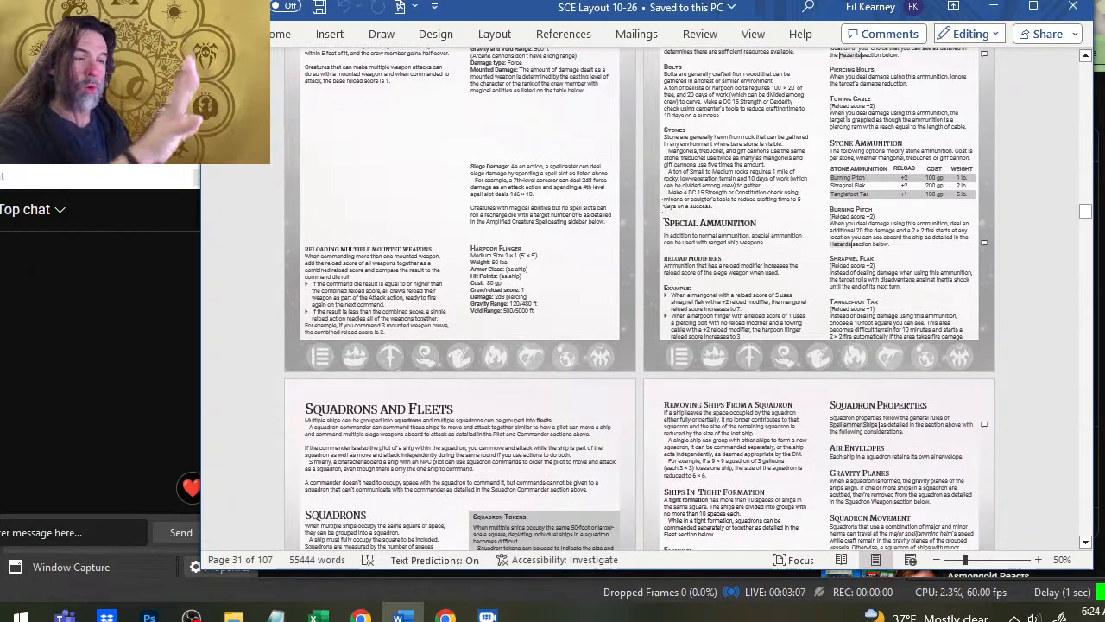
{"action": "scroll", "coordinate": [661, 211], "scroll_direction": "down", "scroll_amount": 6}
{"action": "scroll", "coordinate": [660, 211], "scroll_direction": "down", "scroll_amount": 1}
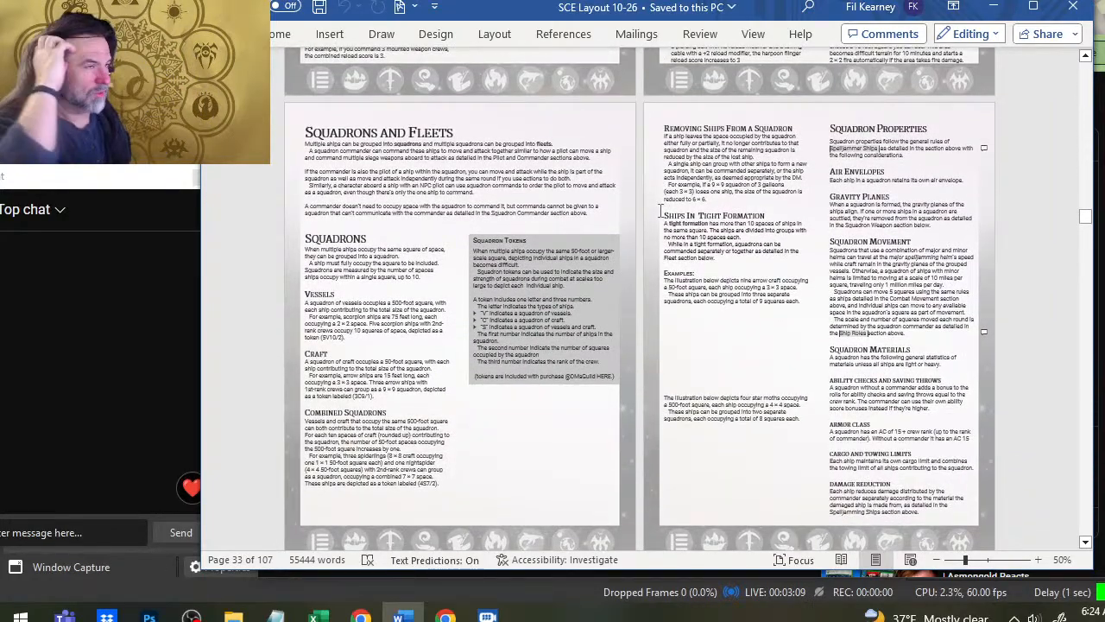
{"action": "scroll", "coordinate": [608, 218], "scroll_direction": "down", "scroll_amount": 5}
{"action": "scroll", "coordinate": [608, 218], "scroll_direction": "down", "scroll_amount": 15}
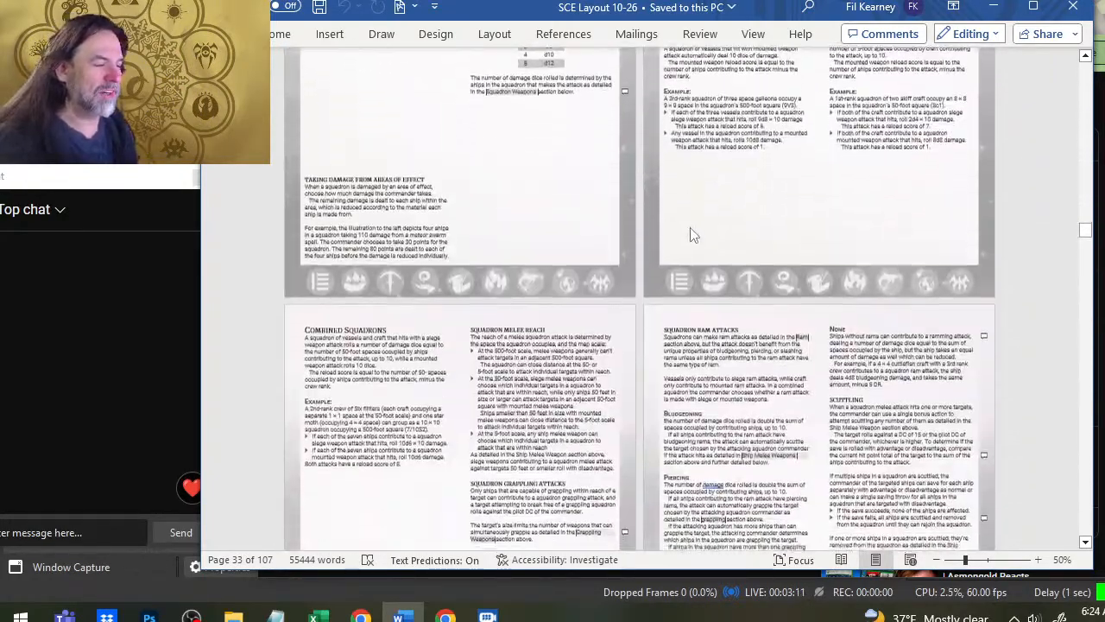
{"action": "scroll", "coordinate": [747, 237], "scroll_direction": "down", "scroll_amount": 20}
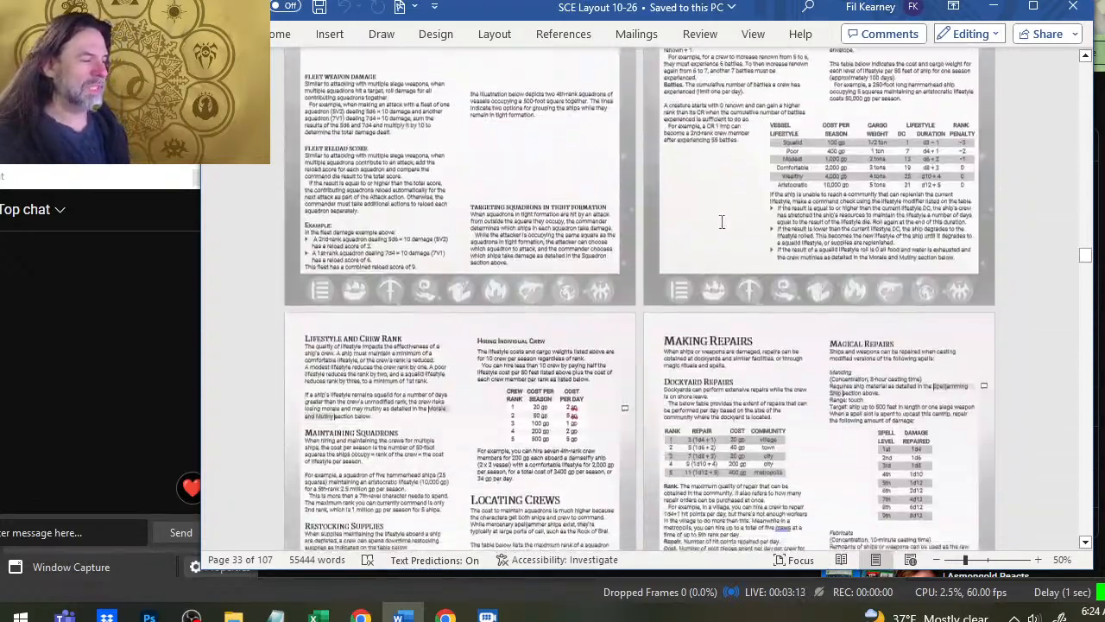
{"action": "scroll", "coordinate": [715, 210], "scroll_direction": "down", "scroll_amount": 20}
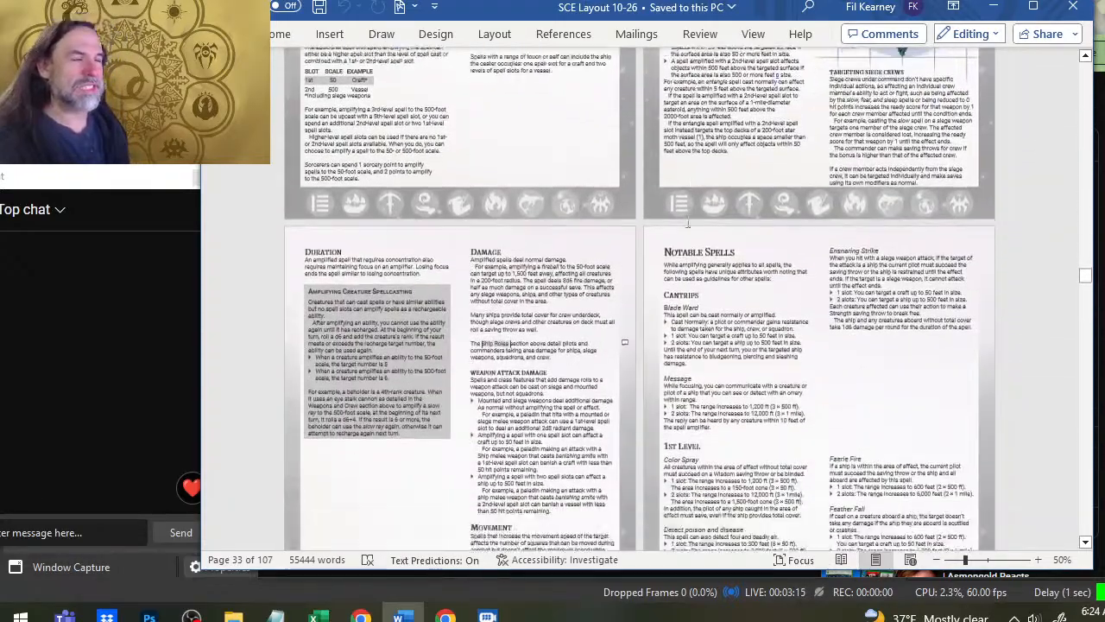
{"action": "scroll", "coordinate": [682, 235], "scroll_direction": "down", "scroll_amount": 20}
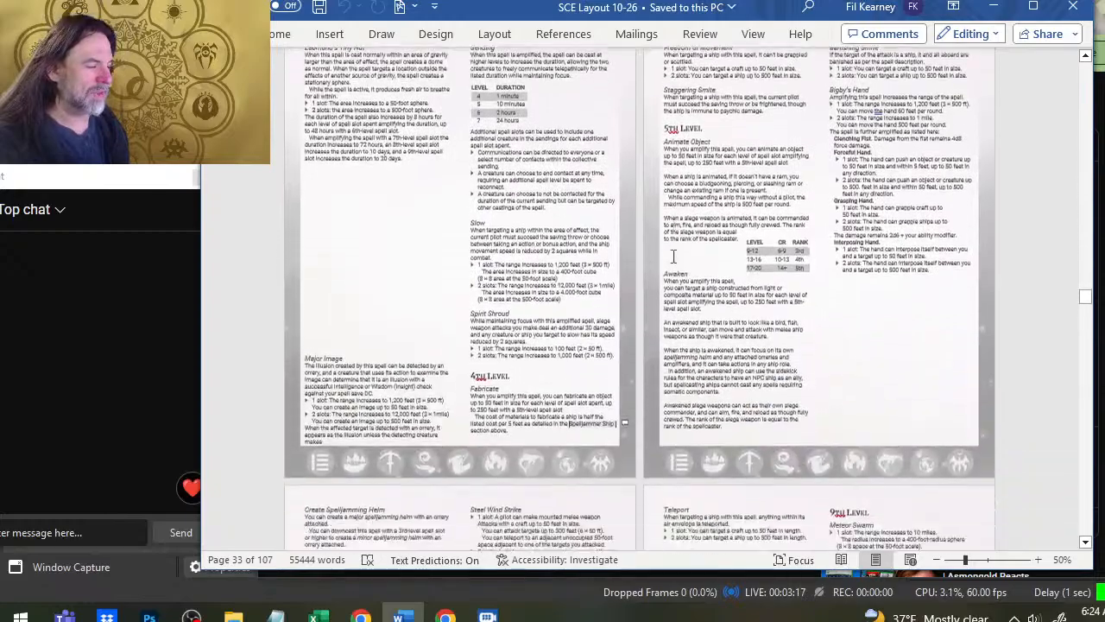
{"action": "scroll", "coordinate": [667, 266], "scroll_direction": "down", "scroll_amount": 10}
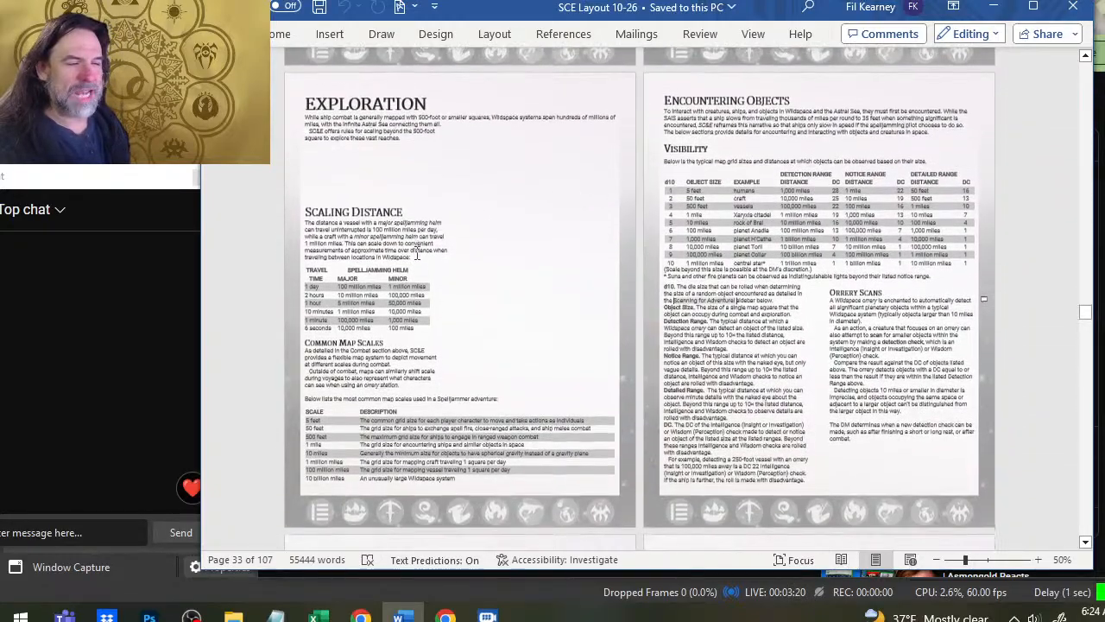
{"action": "left_click", "coordinate": [350, 169]}
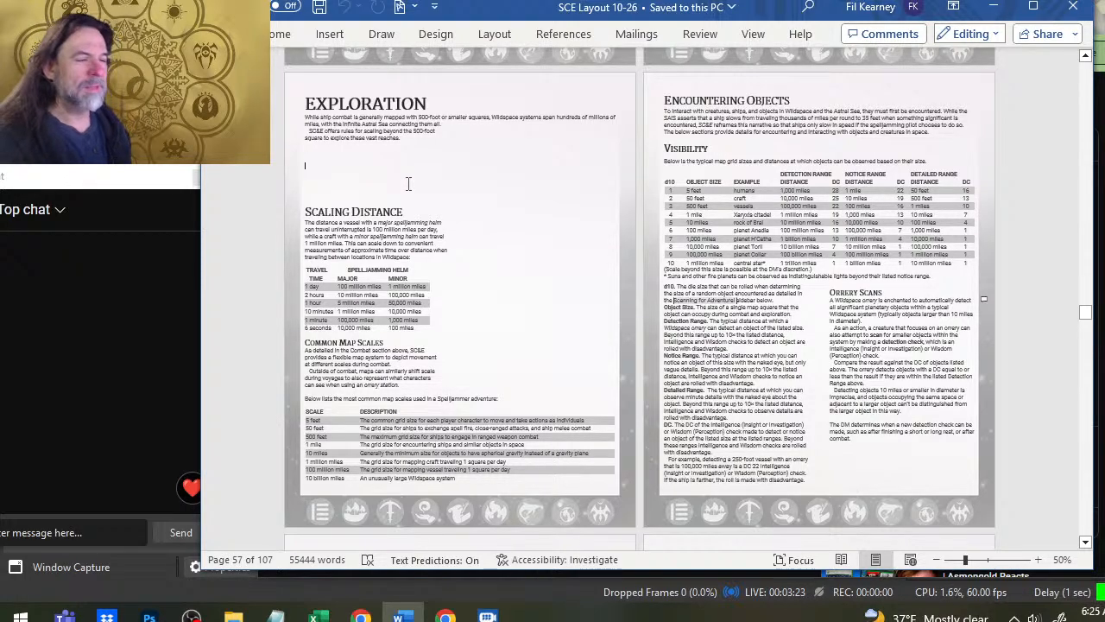
Switch to Photoshop, bring up exploration.psd and make the illo group inside group 57 visible.
{"action": "left_click", "coordinate": [1098, 306]}
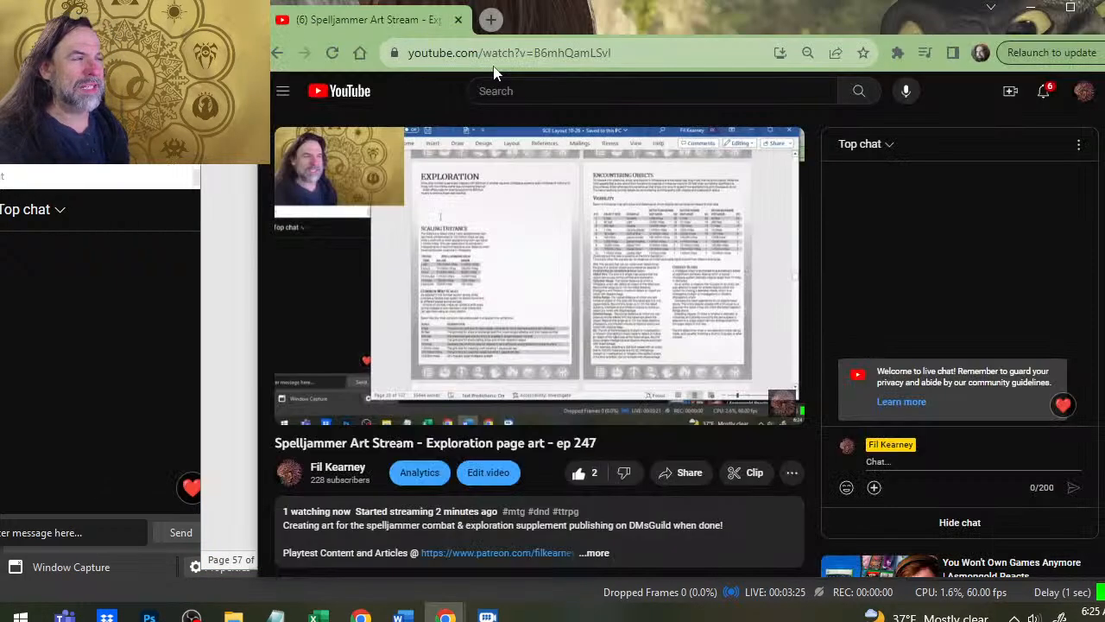
{"action": "key", "text": "alt+Tab"}
{"action": "key", "text": "alt+Tab"}
{"action": "key", "text": "alt+Tab"}
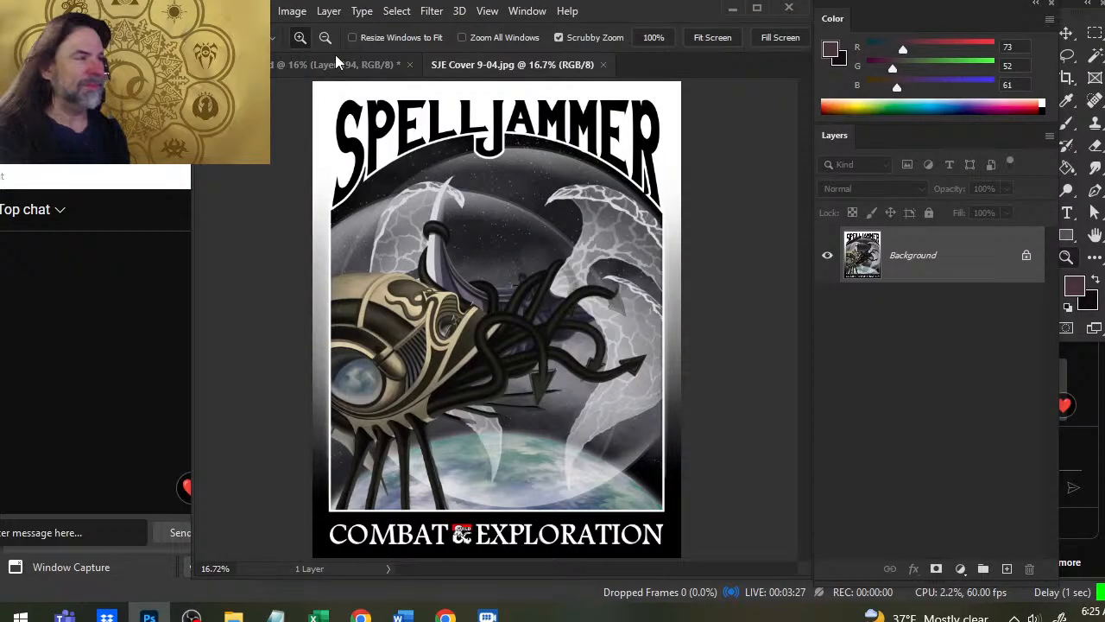
{"action": "left_click", "coordinate": [347, 78]}
{"action": "scroll", "coordinate": [388, 143], "scroll_direction": "down", "scroll_amount": 1}
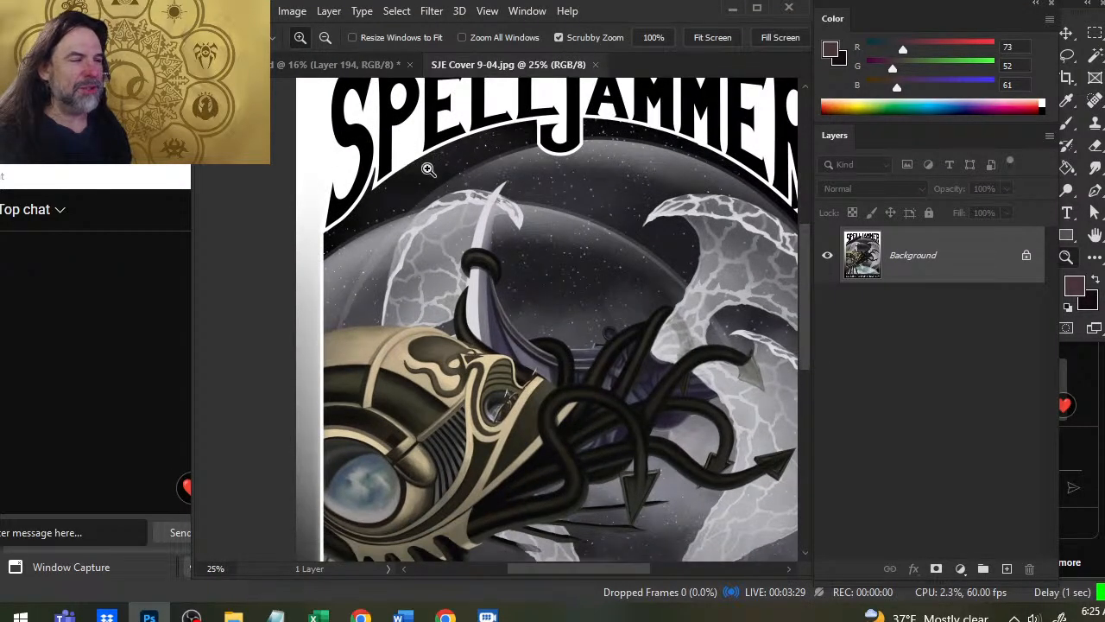
{"action": "left_click_drag", "start_coordinate": [457, 170], "coordinate": [411, 160]}
{"action": "left_click", "coordinate": [370, 65]}
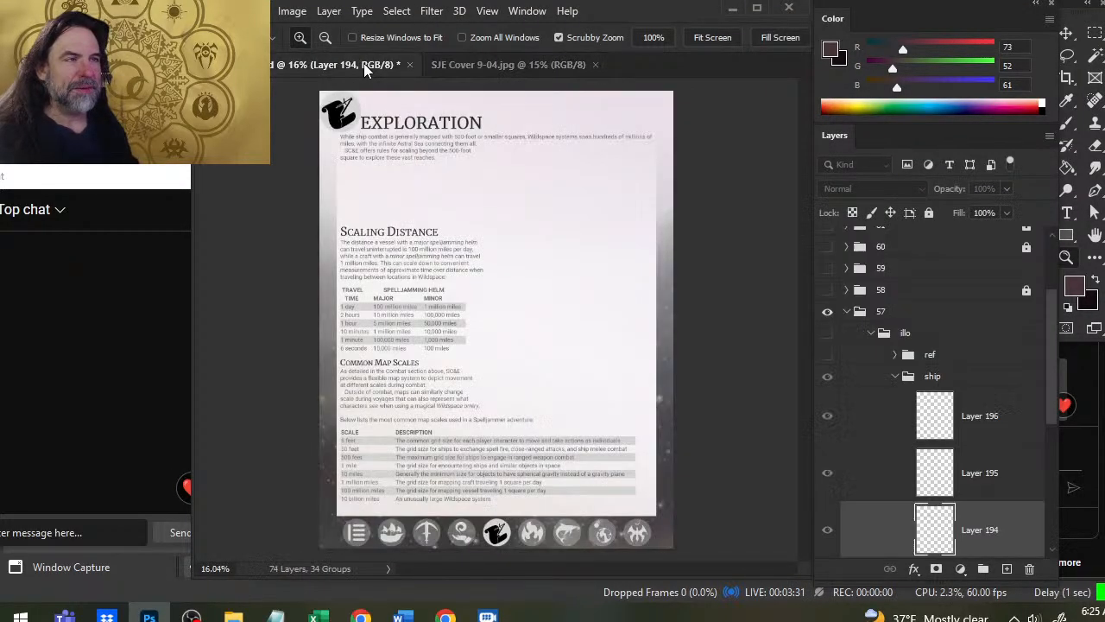
{"action": "left_click", "coordinate": [826, 335]}
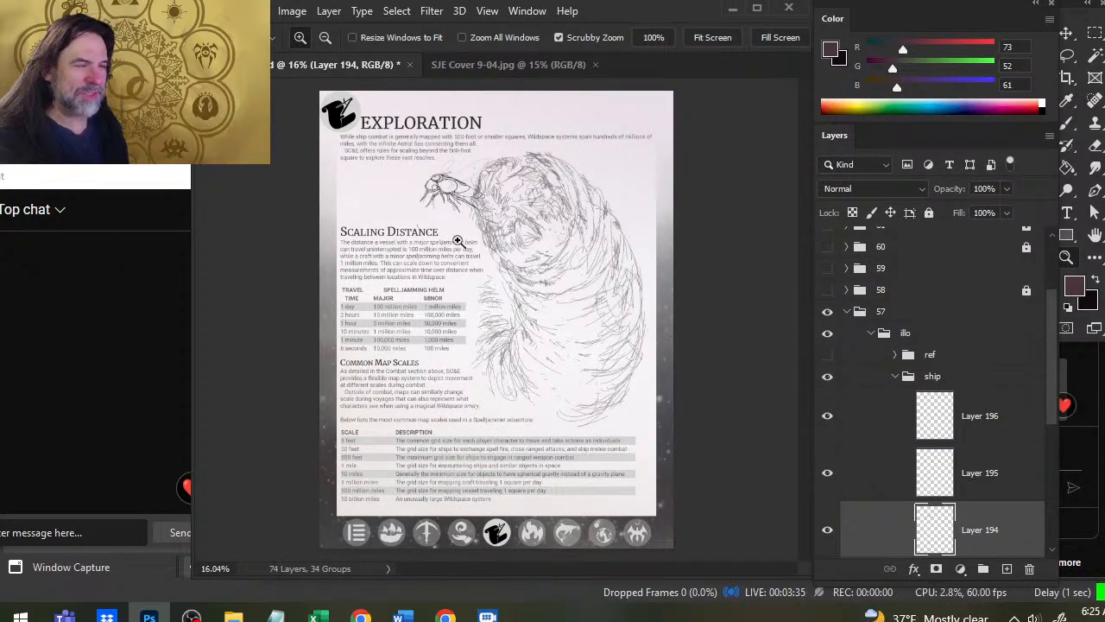
Switch back to Word to view the Exploration page of the layout document.
{"action": "key", "text": "alt+Tab"}
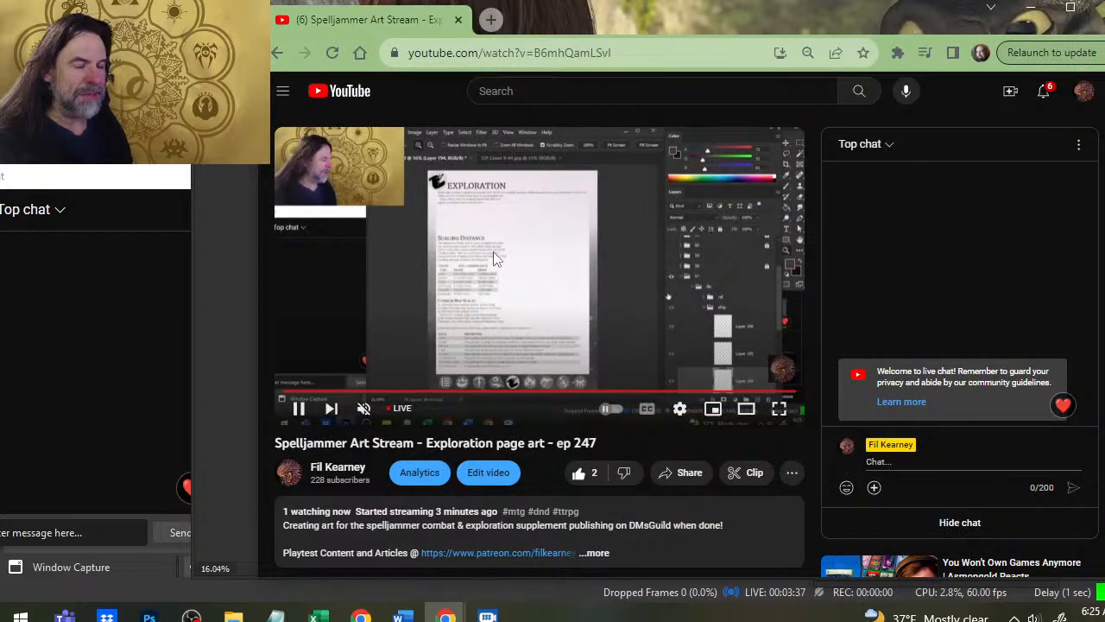
{"action": "key", "text": "alt+Tab"}
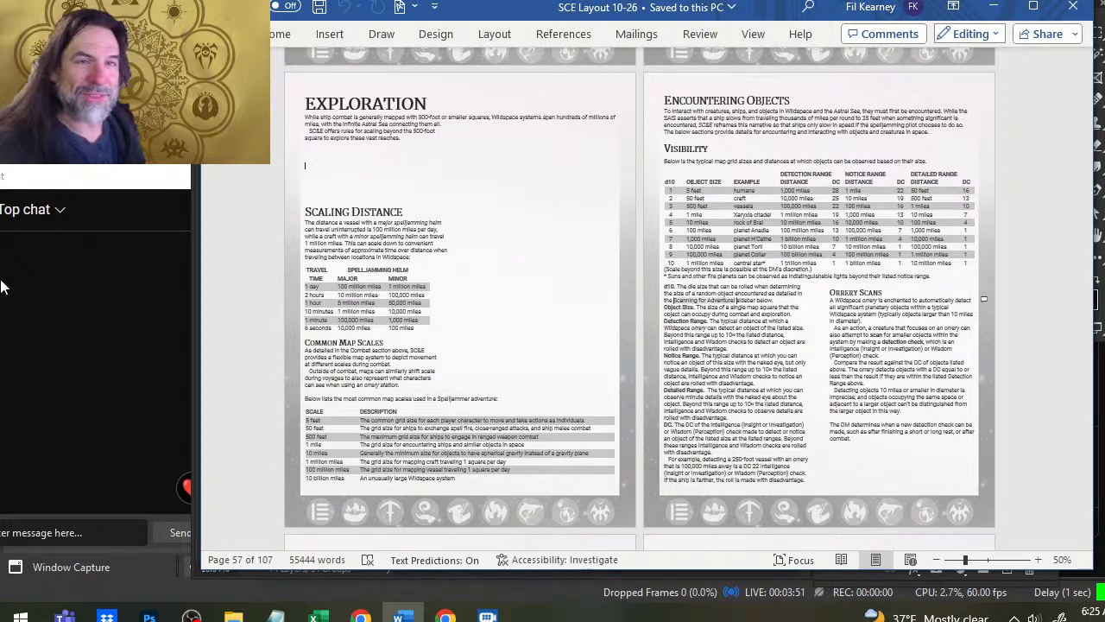
{"action": "key", "text": "alt+Tab"}
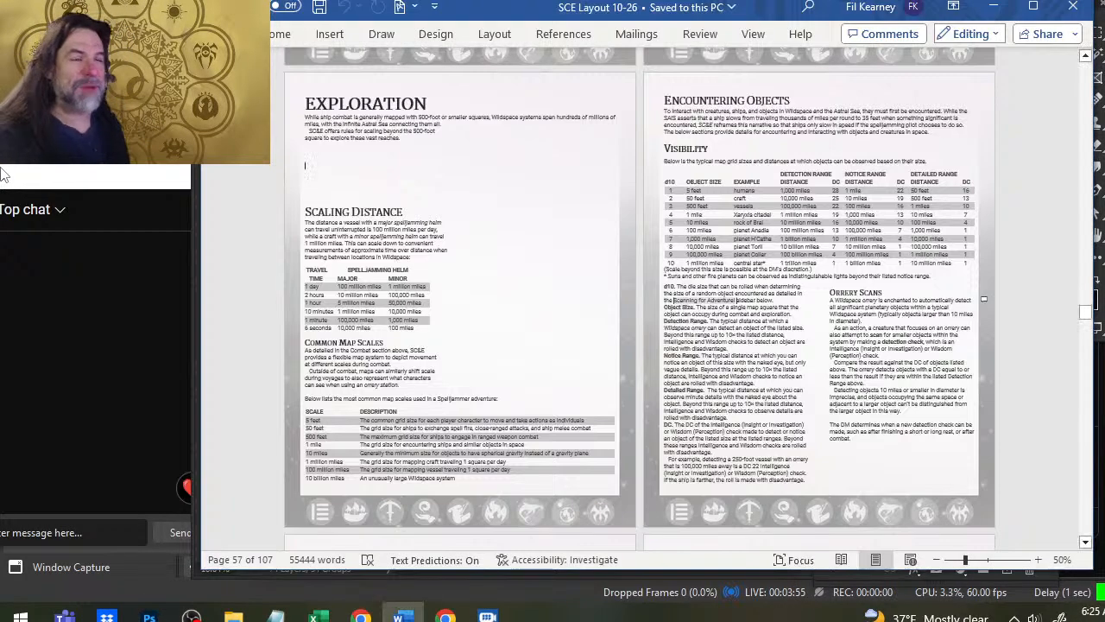
Switch to Photoshop and close the SJE Cover 9-04.jpg document, returning to exploration.psd.
{"action": "key", "text": "alt+Tab"}
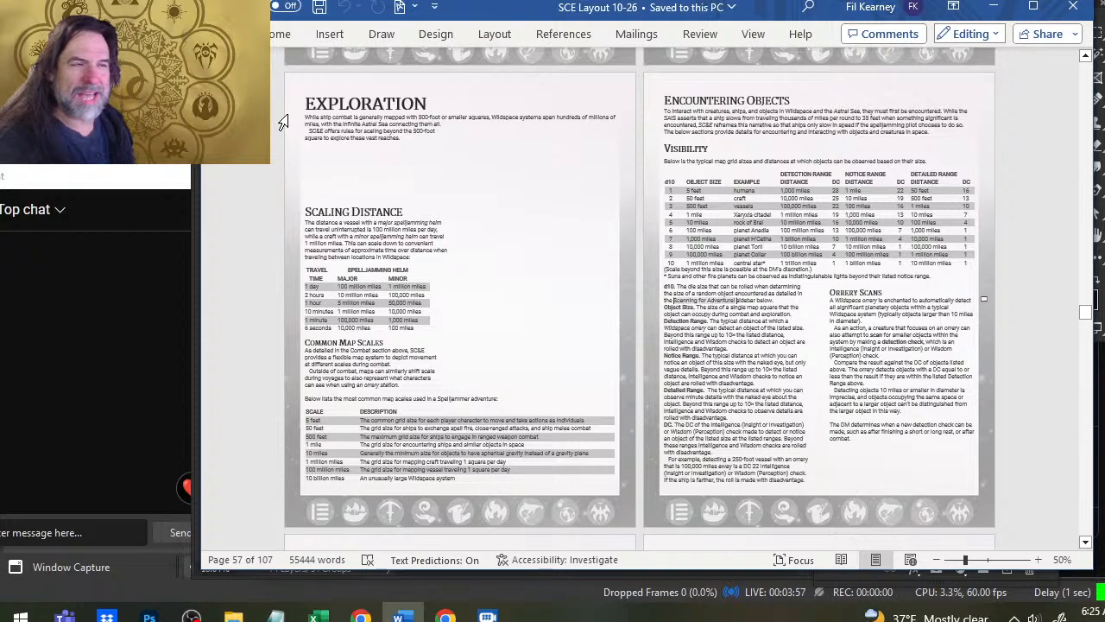
{"action": "key", "text": "alt+Tab"}
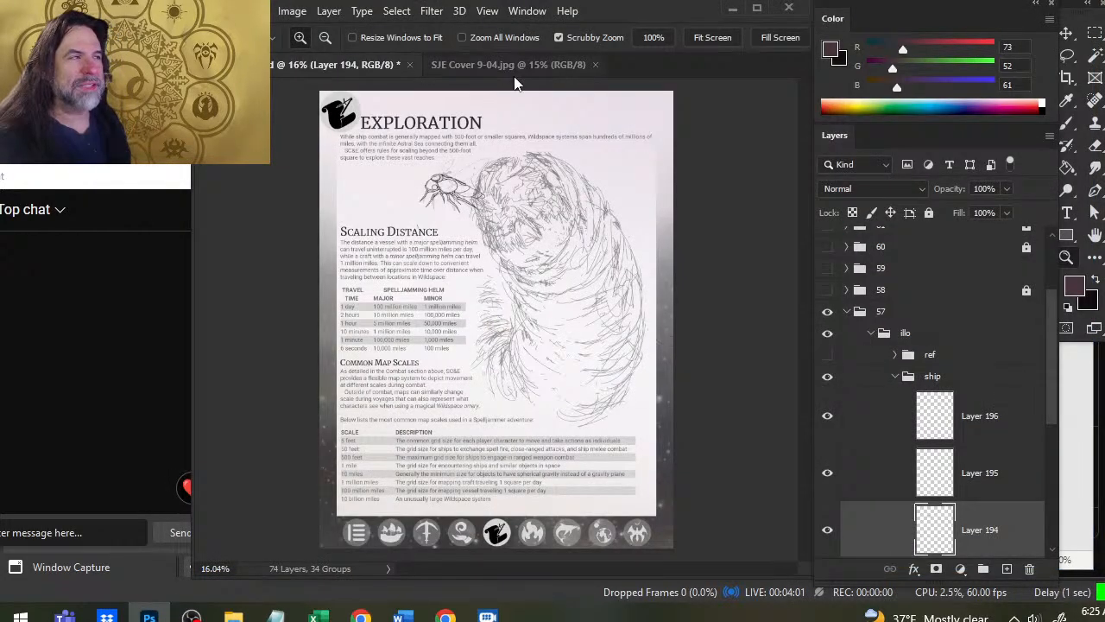
{"action": "key", "text": "alt+Tab"}
{"action": "key", "text": "alt+Tab"}
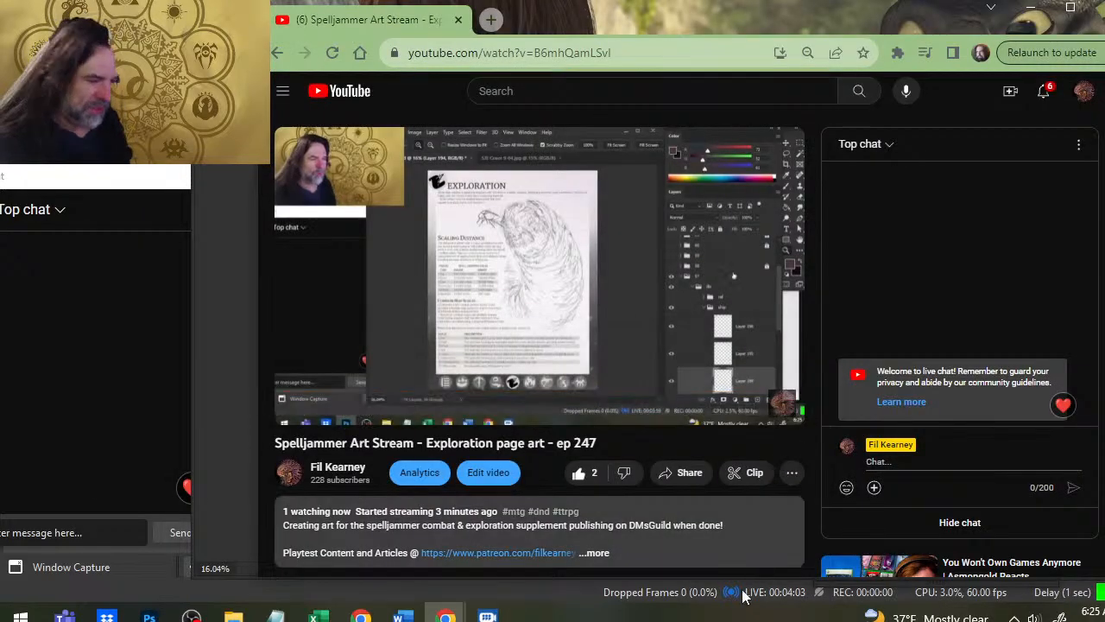
{"action": "key", "text": "alt+Tab"}
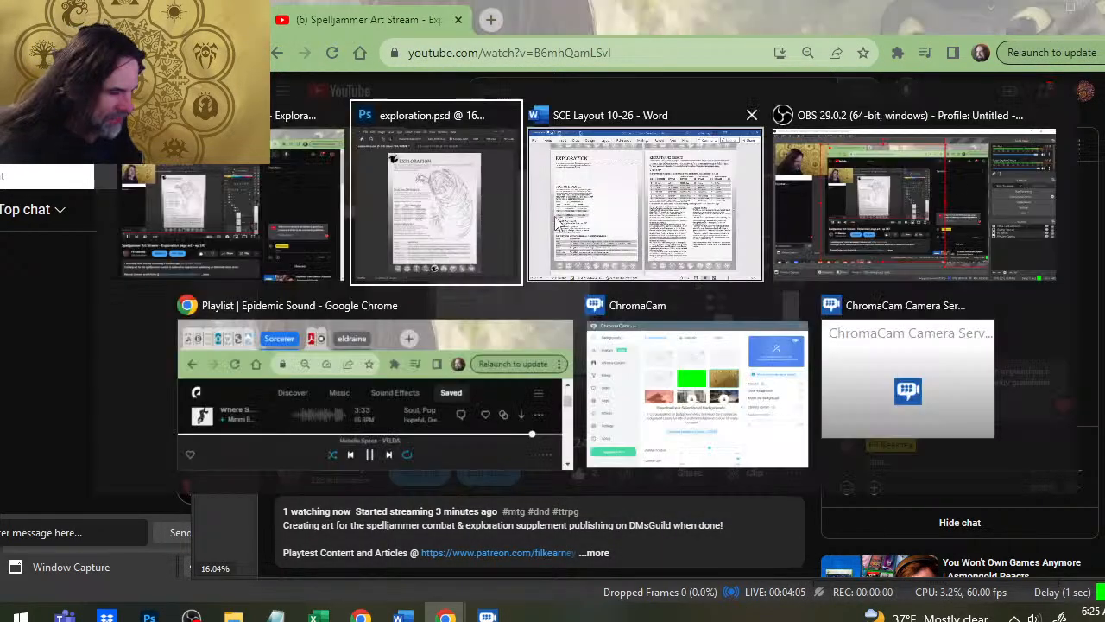
{"action": "left_click", "coordinate": [489, 65]}
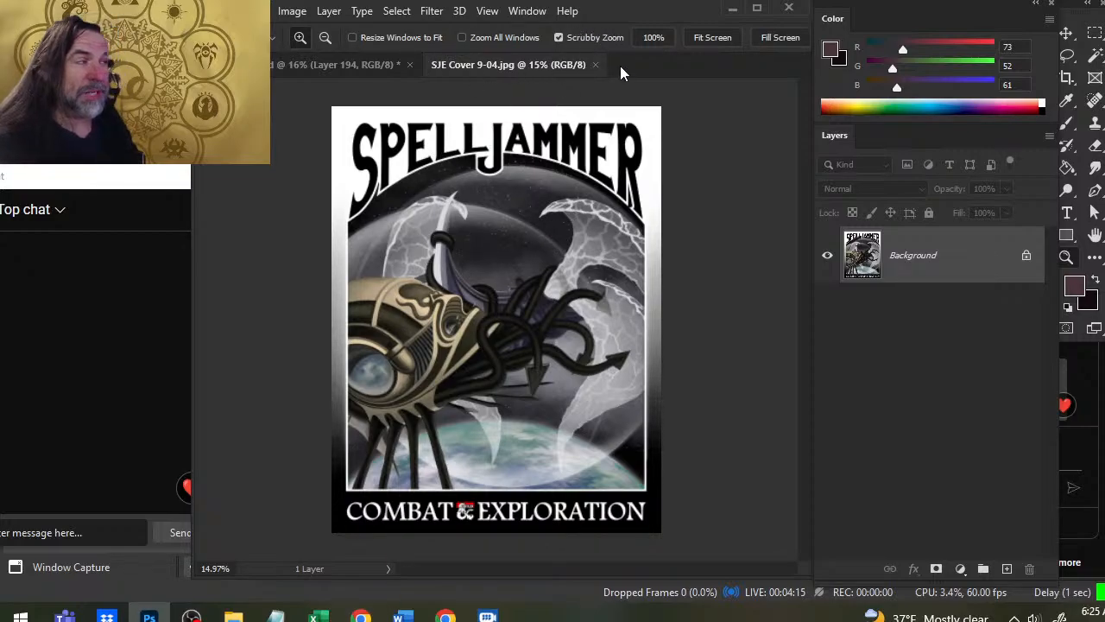
{"action": "left_click", "coordinate": [595, 65]}
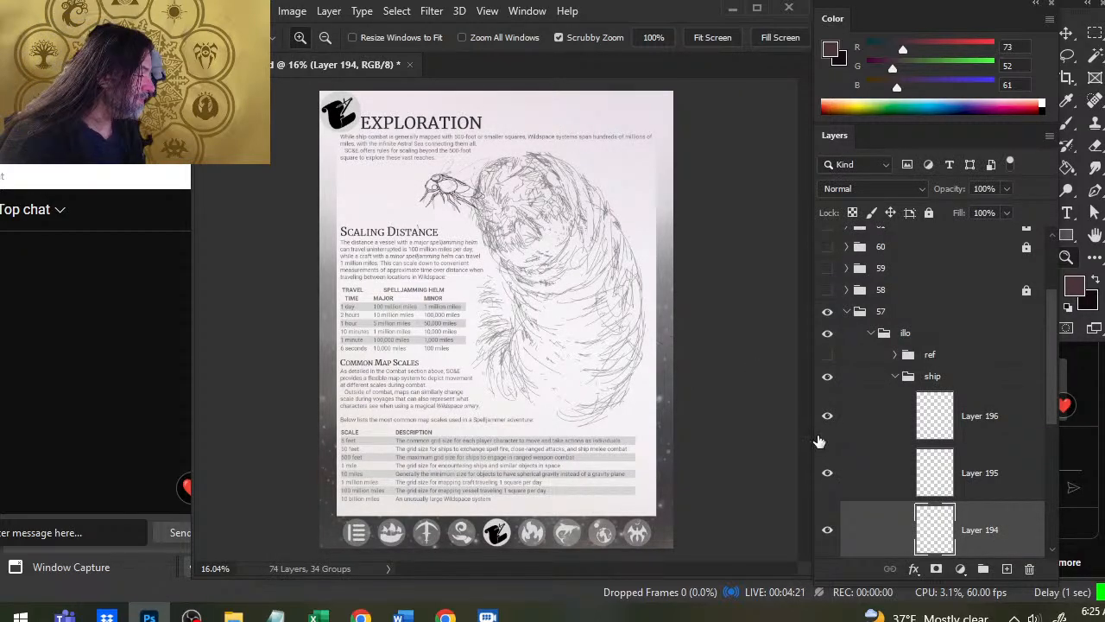
Make the ref group inside illo visible to show the reference images beside the insect ship sketch.
{"action": "left_click", "coordinate": [827, 355]}
{"action": "left_click", "coordinate": [359, 311]}
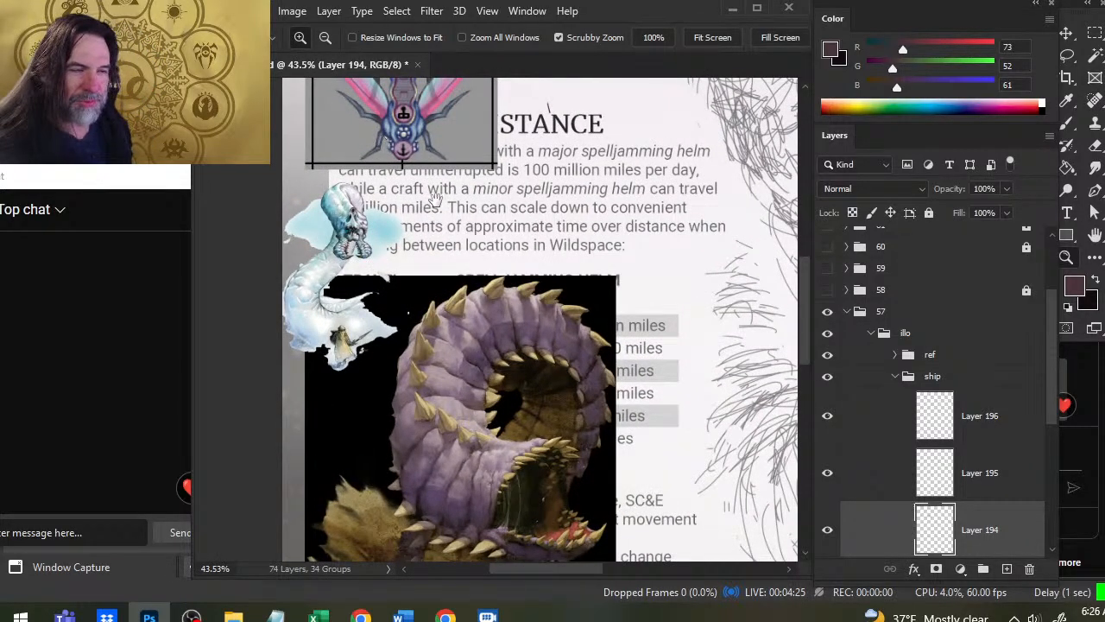
{"action": "left_click_drag", "start_coordinate": [436, 201], "coordinate": [450, 401]}
{"action": "left_click_drag", "start_coordinate": [486, 337], "coordinate": [431, 393]}
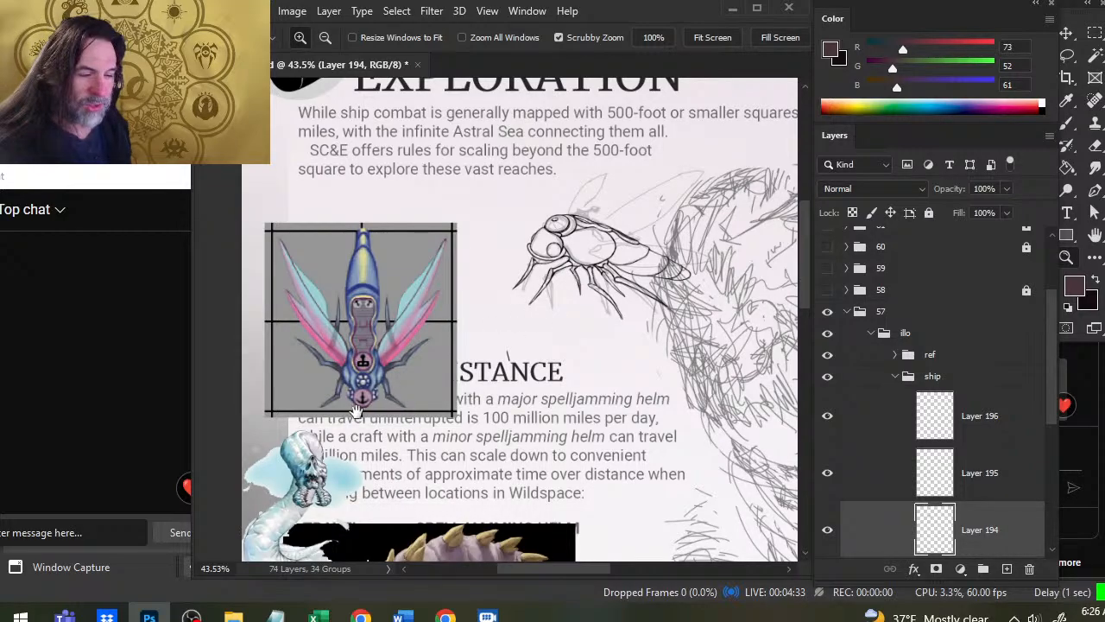
Toggle the visibility of Layers 196, 195 and 194 in the ship group to examine what each contains.
{"action": "left_click", "coordinate": [828, 418]}
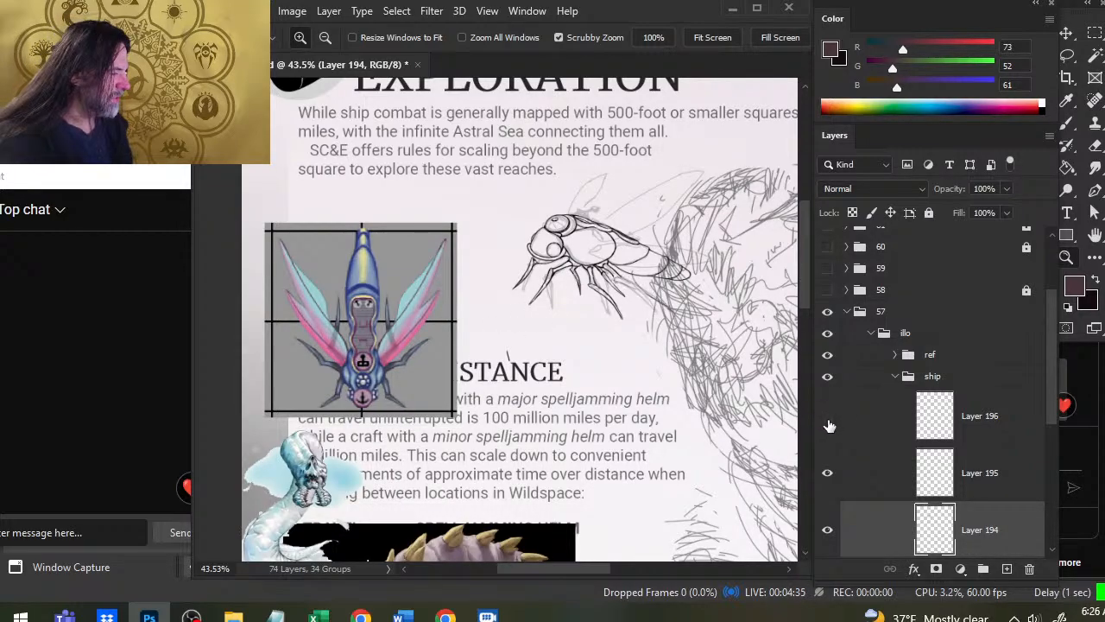
{"action": "left_click", "coordinate": [827, 417]}
{"action": "left_click", "coordinate": [827, 474]}
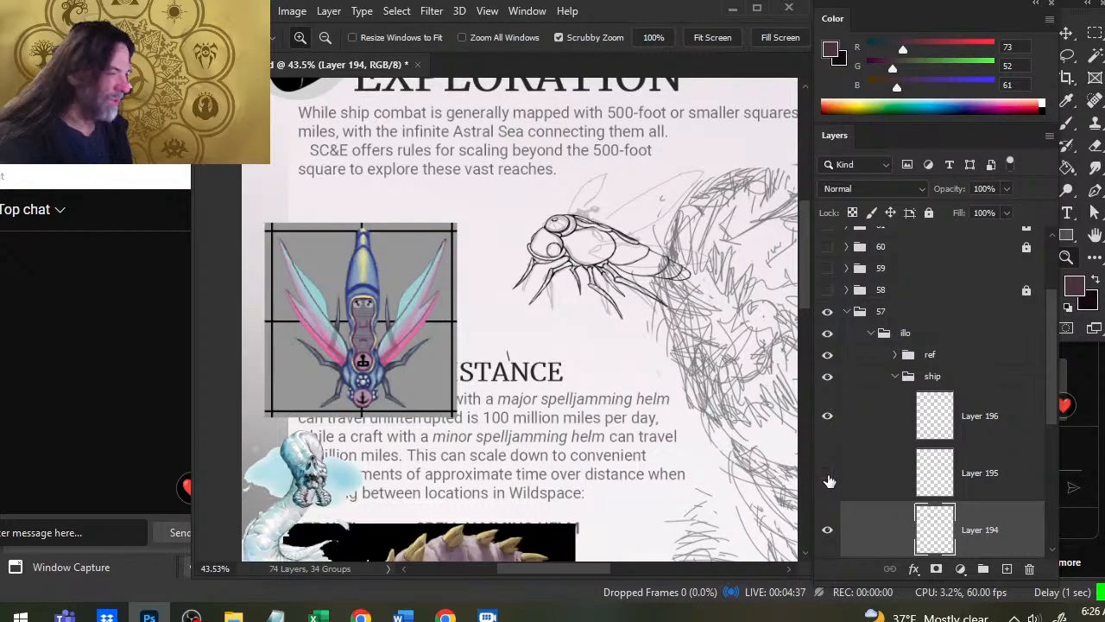
{"action": "left_click", "coordinate": [827, 475]}
{"action": "left_click", "coordinate": [827, 530]}
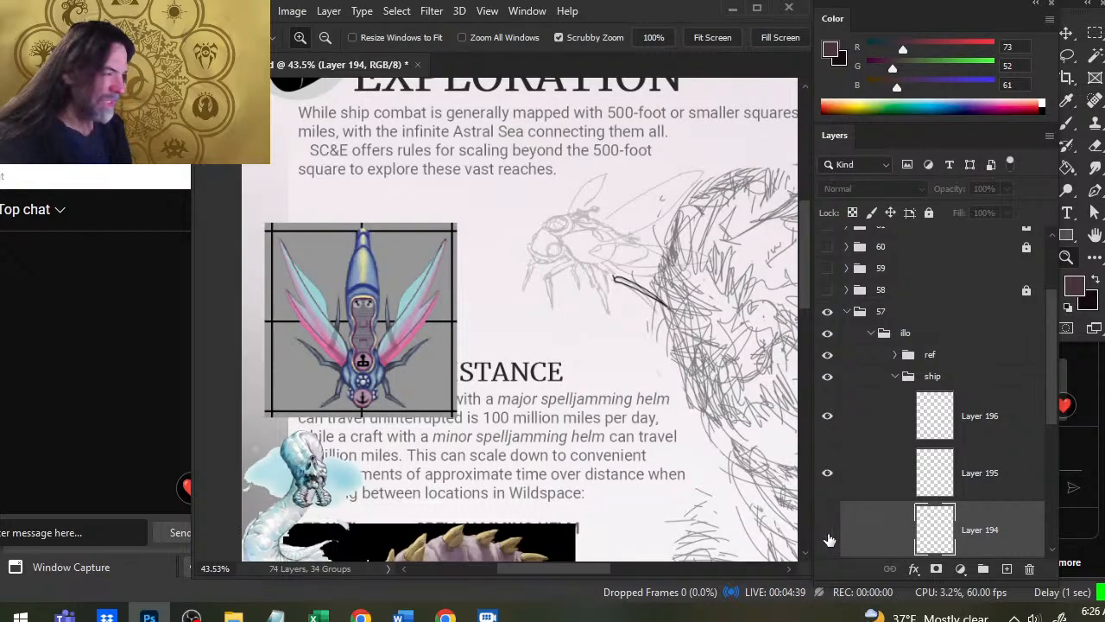
{"action": "left_click", "coordinate": [827, 530]}
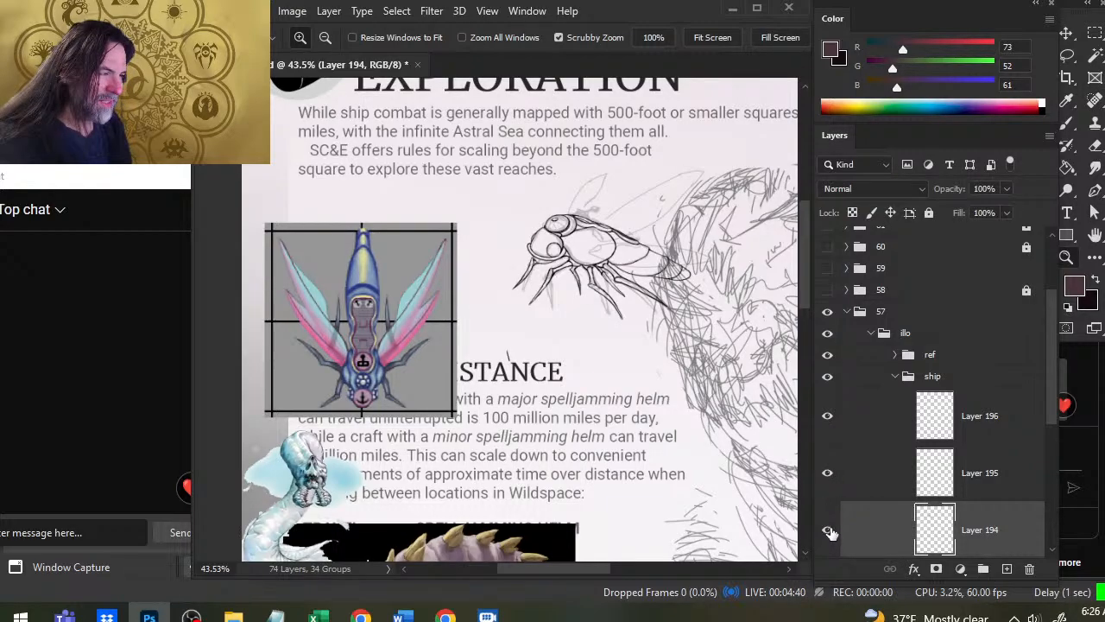
Check what Layer 195 in the ship group contributes by toggling its visibility, and delete the layer.
{"action": "right_click", "coordinate": [869, 492]}
{"action": "left_click", "coordinate": [830, 473]}
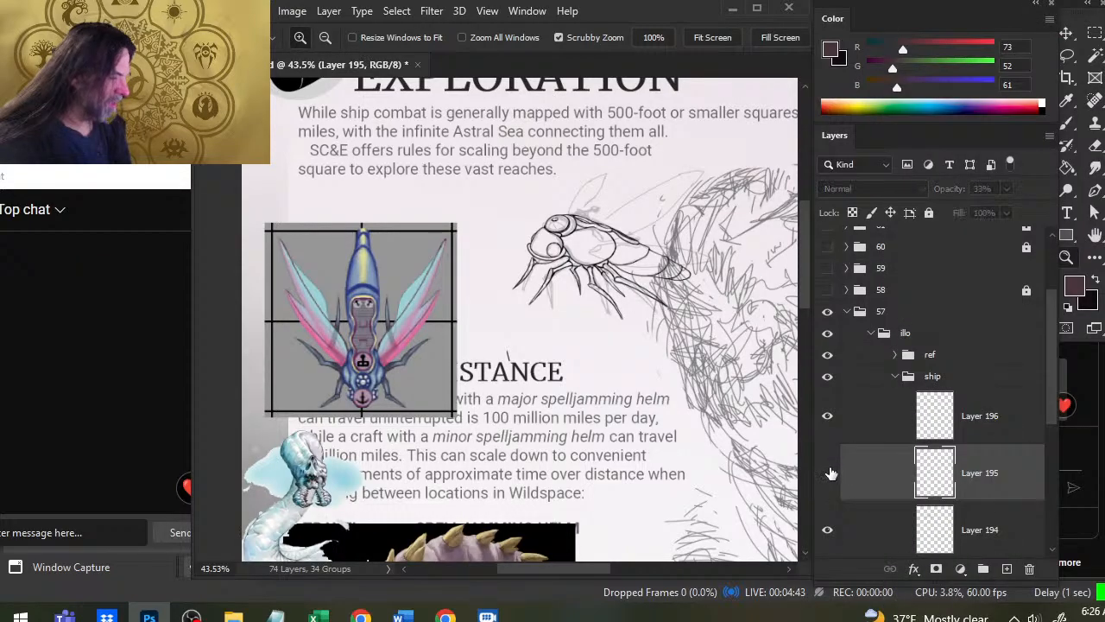
{"action": "left_click", "coordinate": [827, 473]}
{"action": "left_click", "coordinate": [825, 476]}
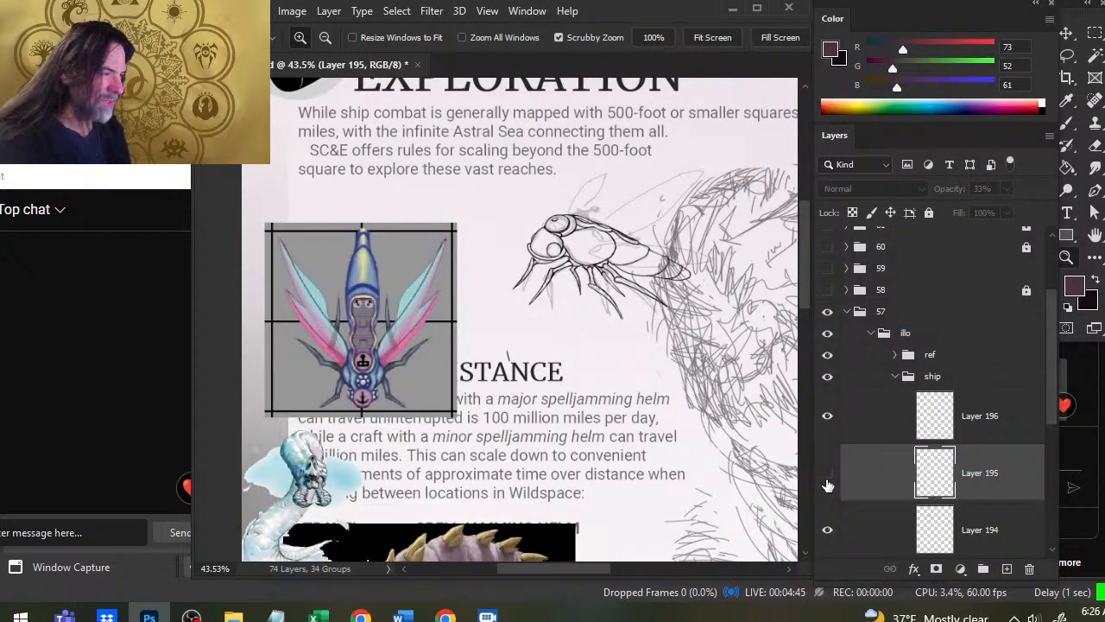
{"action": "left_click", "coordinate": [828, 481]}
{"action": "left_click", "coordinate": [829, 480]}
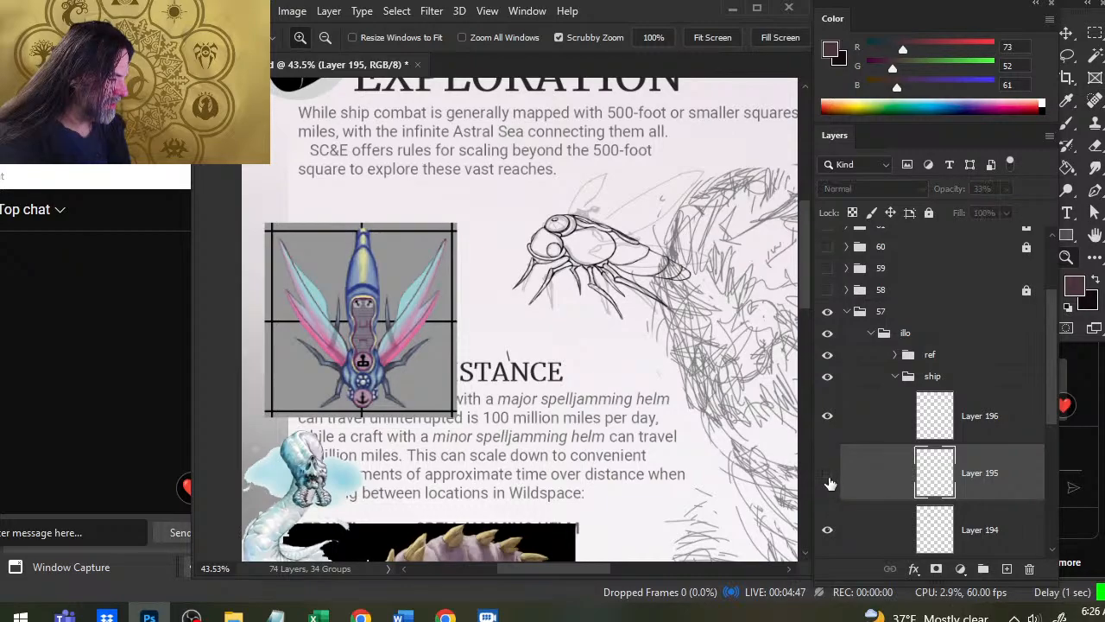
{"action": "left_click", "coordinate": [828, 479]}
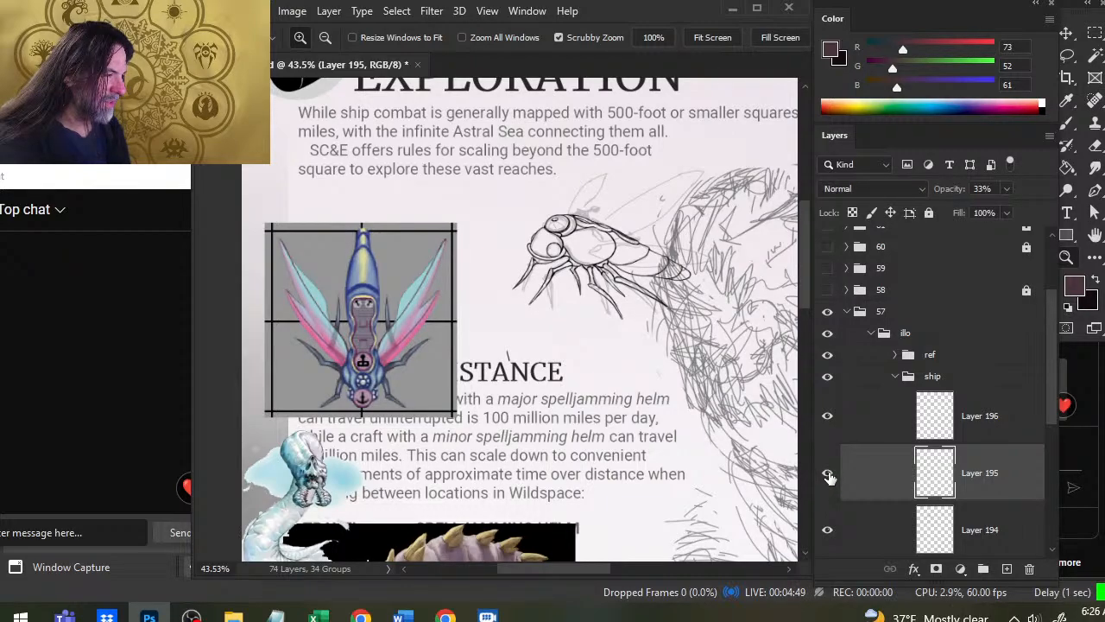
{"action": "left_click", "coordinate": [830, 476]}
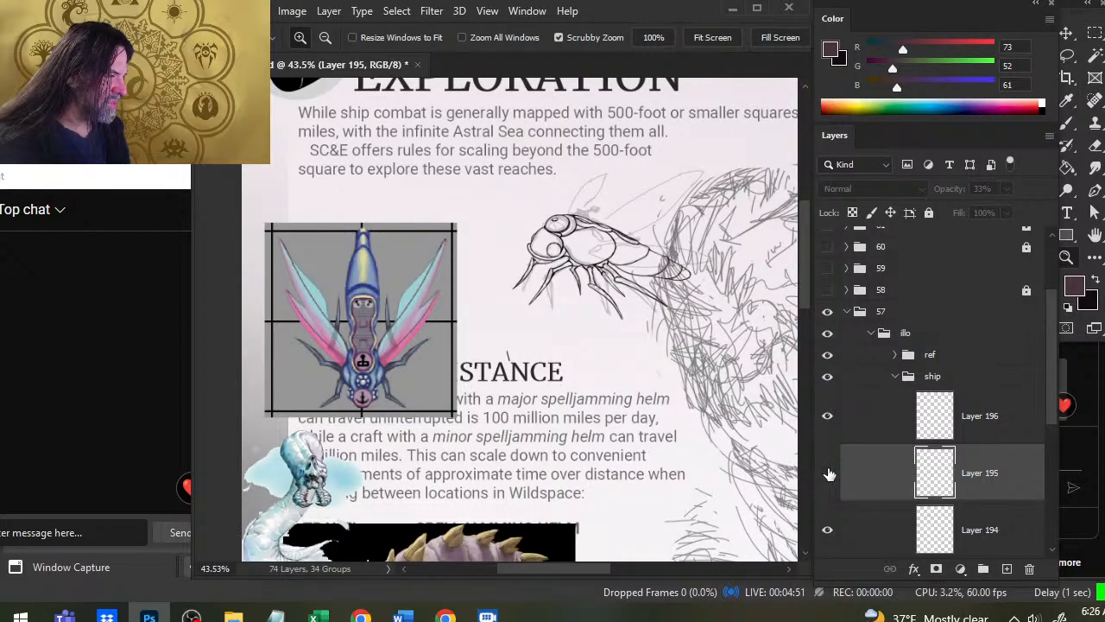
{"action": "left_click", "coordinate": [828, 477]}
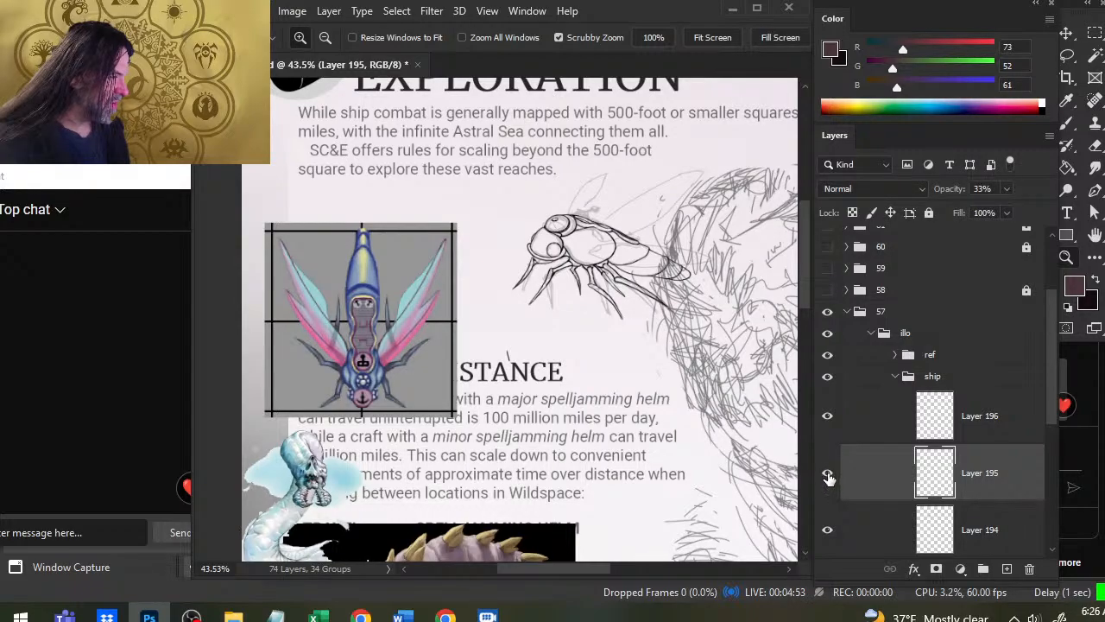
{"action": "left_click", "coordinate": [827, 476]}
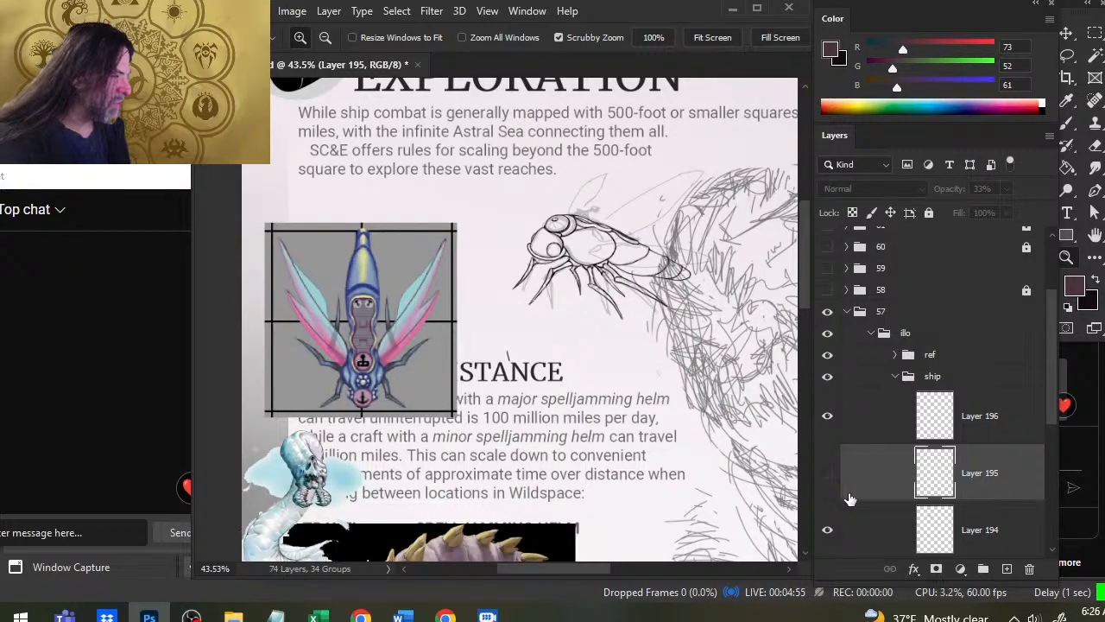
{"action": "key", "text": "Delete"}
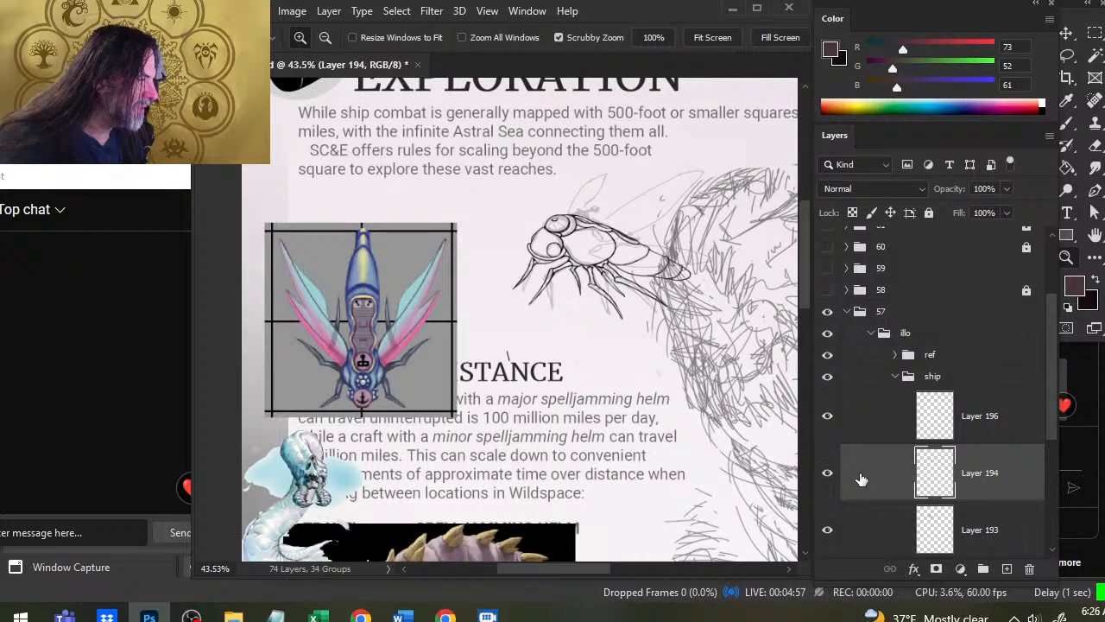
Compare the remaining ship layers by toggling their visibility, and merge Layer 196 down into Layer 194.
{"action": "left_click", "coordinate": [820, 458]}
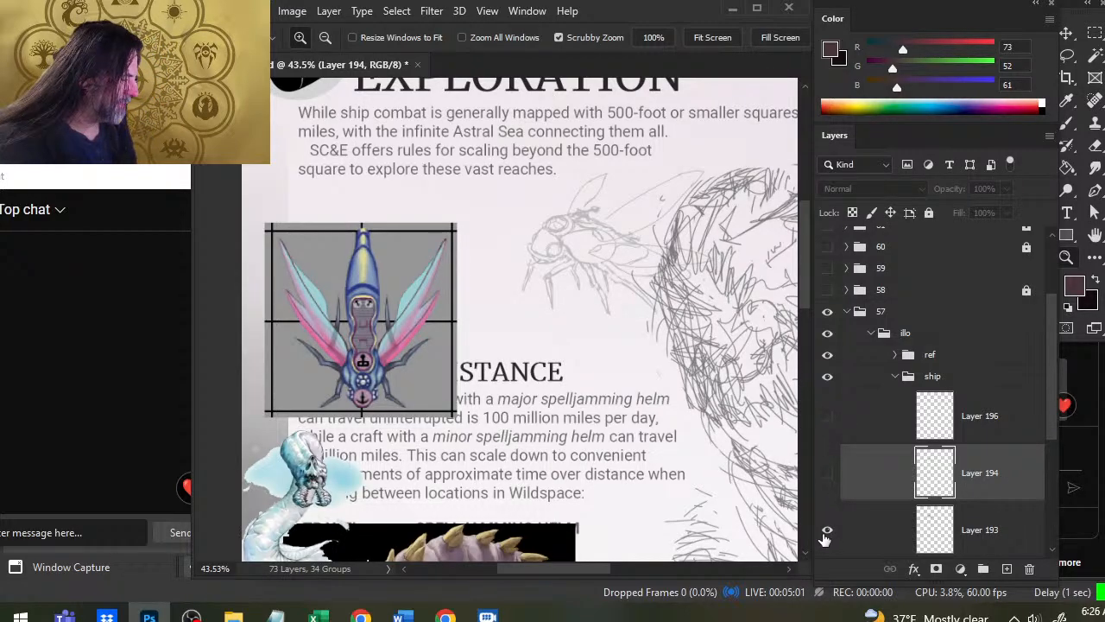
{"action": "left_click", "coordinate": [826, 532]}
{"action": "left_click", "coordinate": [826, 532]}
{"action": "left_click", "coordinate": [825, 496]}
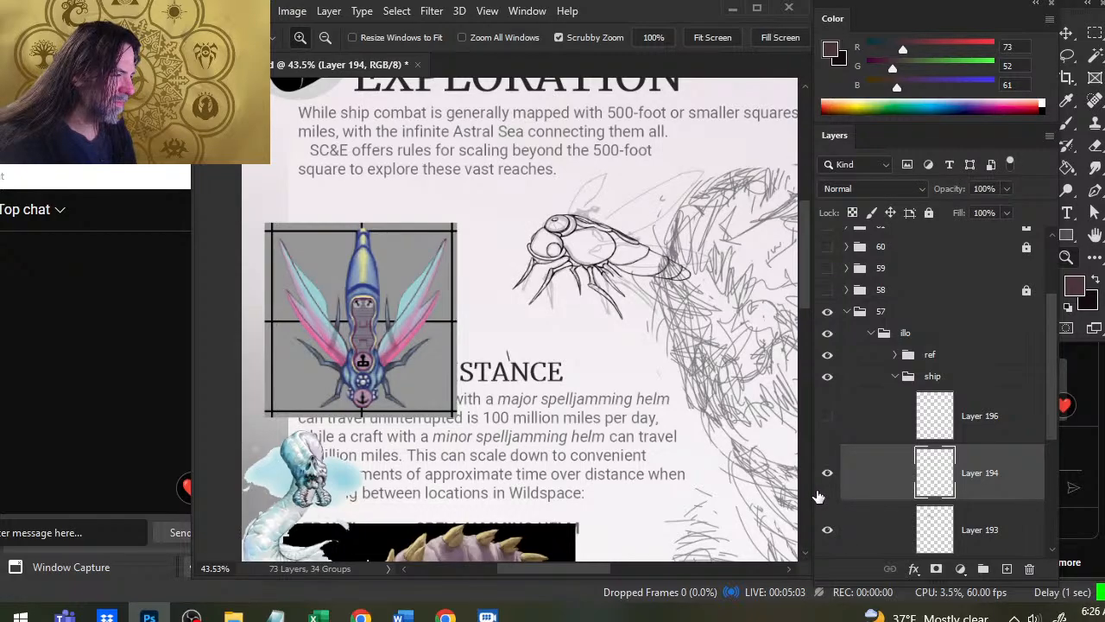
{"action": "left_click", "coordinate": [829, 419]}
{"action": "right_click", "coordinate": [873, 425]}
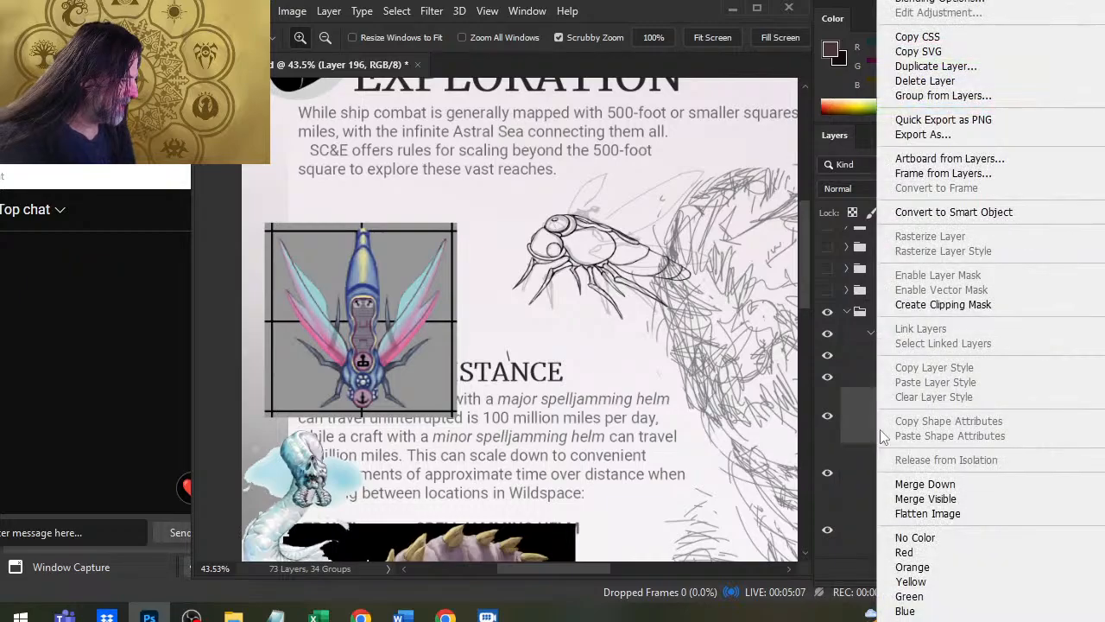
{"action": "left_click", "coordinate": [918, 485]}
Check the merged ship line art against the rough sketch on Layer 193, and add a new layer above Layer 194.
{"action": "left_click", "coordinate": [828, 420]}
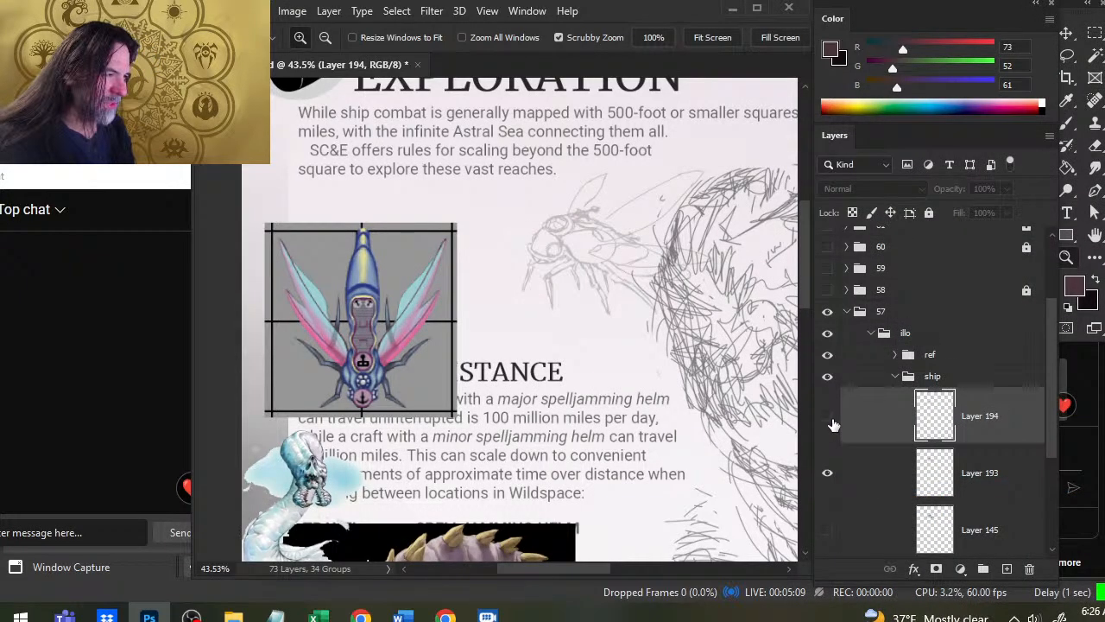
{"action": "left_click", "coordinate": [828, 422]}
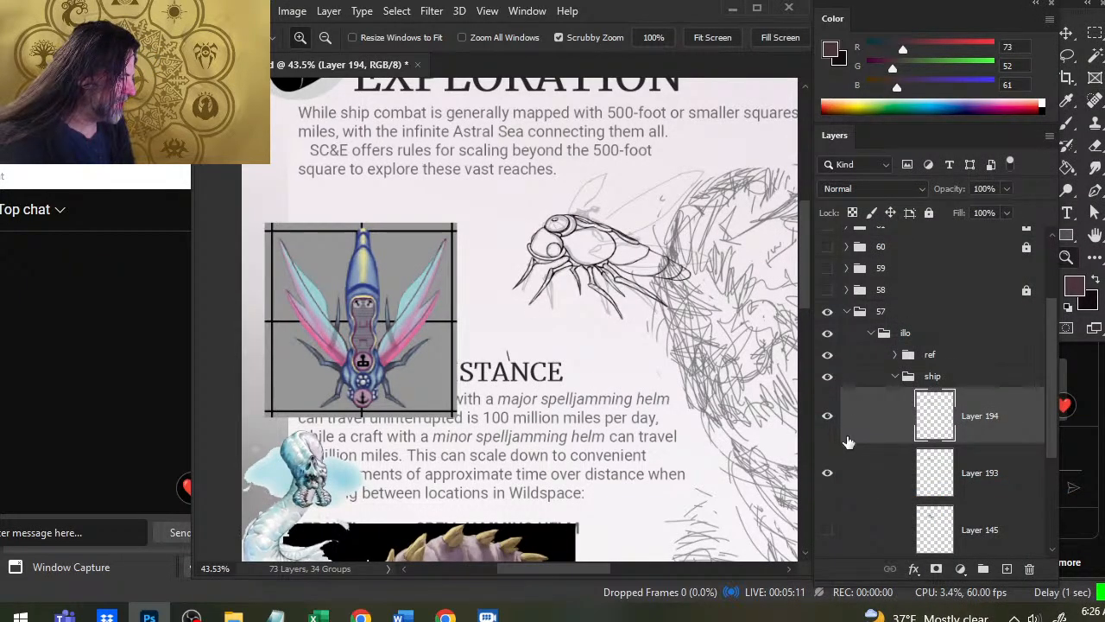
{"action": "left_click", "coordinate": [829, 474]}
{"action": "left_click", "coordinate": [831, 475]}
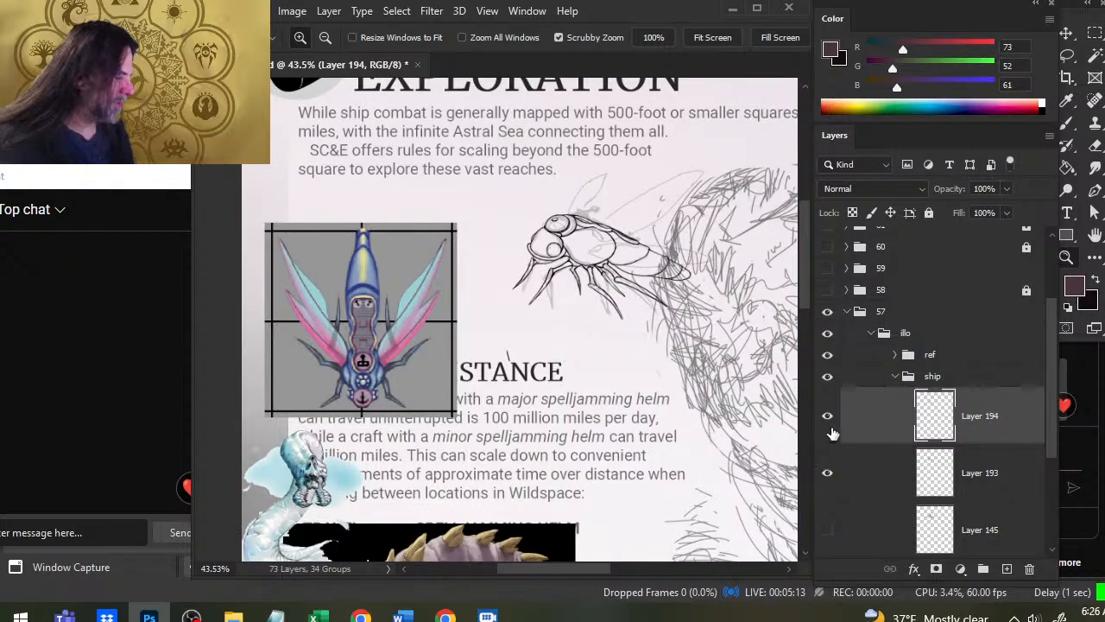
{"action": "left_click", "coordinate": [1002, 568]}
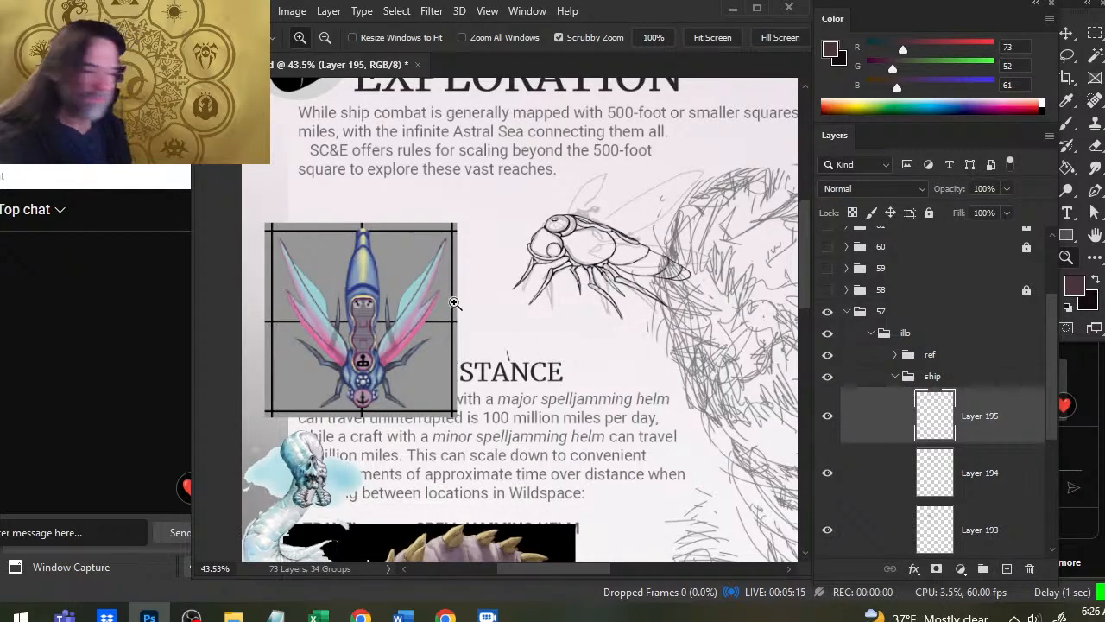
Ink the insect ship's small far wing over the rough sketch with a 2 px brush and erase the overshoot at its tip.
{"action": "mouse_move", "coordinate": [617, 252]}
{"action": "left_mouse_down"}
{"action": "mouse_move", "coordinate": [662, 278]}
{"action": "mouse_move", "coordinate": [540, 419]}
{"action": "left_mouse_up"}
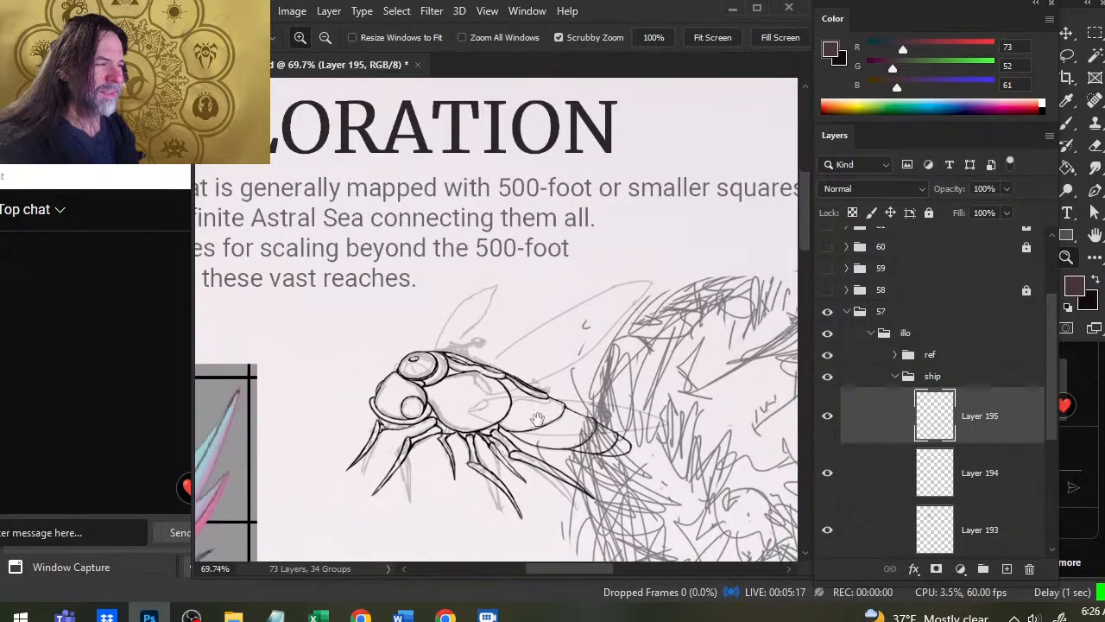
{"action": "key", "text": "b"}
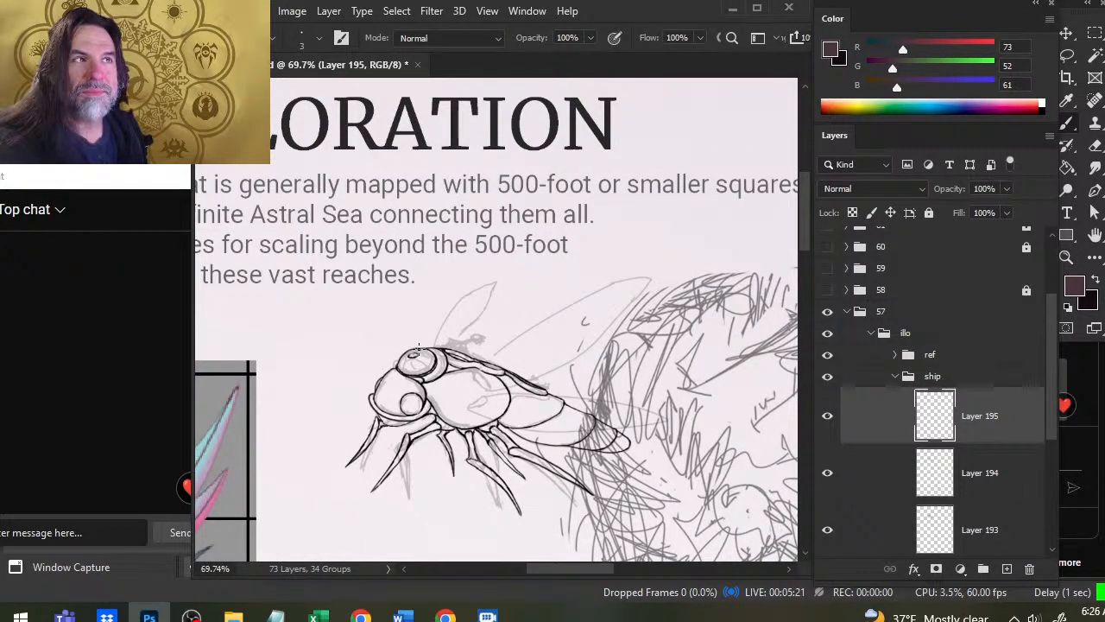
{"action": "left_click_drag", "start_coordinate": [437, 340], "coordinate": [501, 270]}
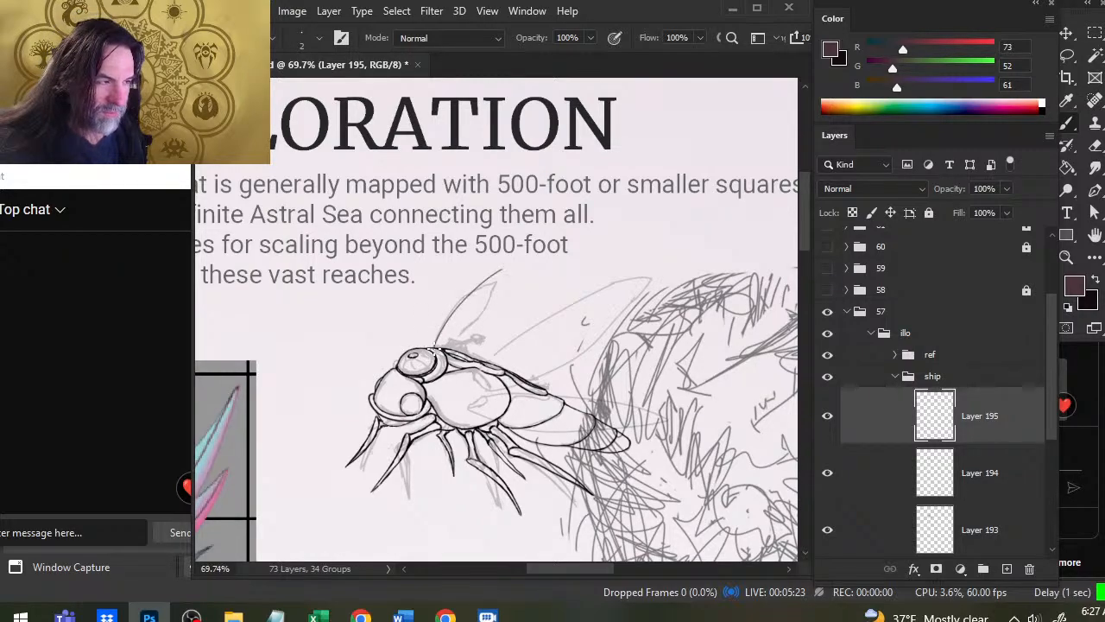
{"action": "left_click_drag", "start_coordinate": [451, 343], "coordinate": [496, 303]}
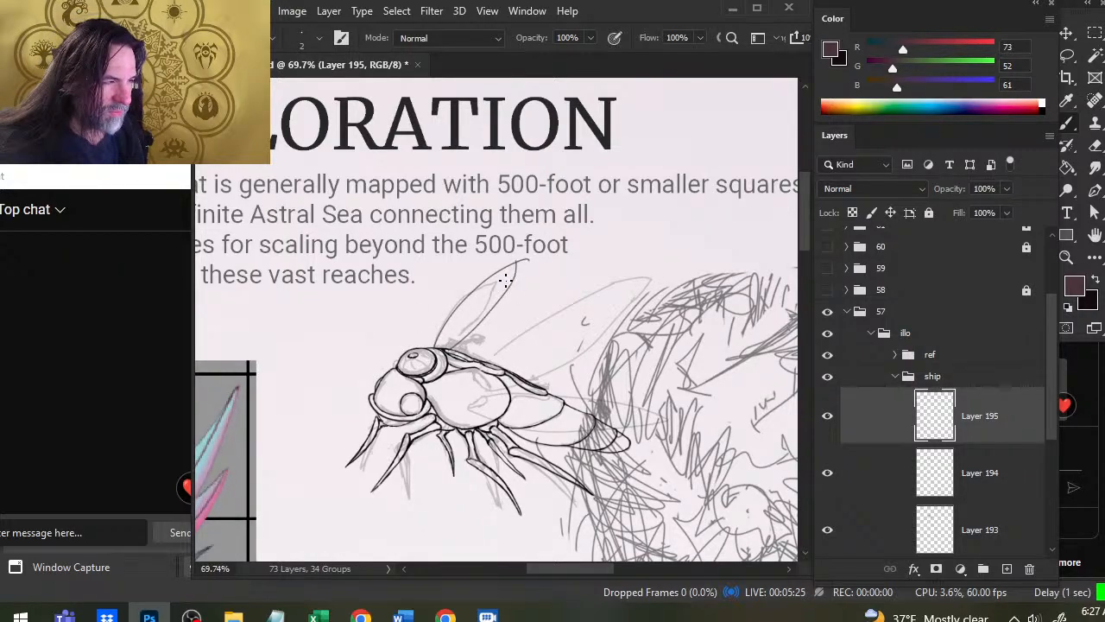
{"action": "key", "text": "e"}
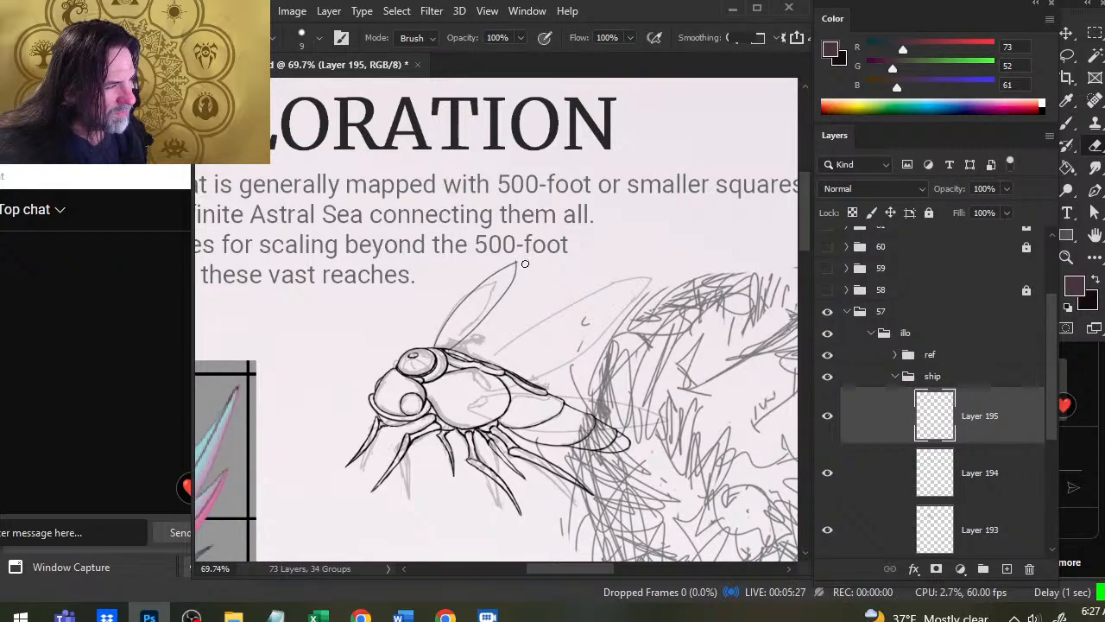
Ink the large near wing sweeping back from the ship's body with the 2 px brush and erase the excess line at its tip.
{"action": "key", "text": "b"}
{"action": "left_click_drag", "start_coordinate": [482, 359], "coordinate": [721, 244]}
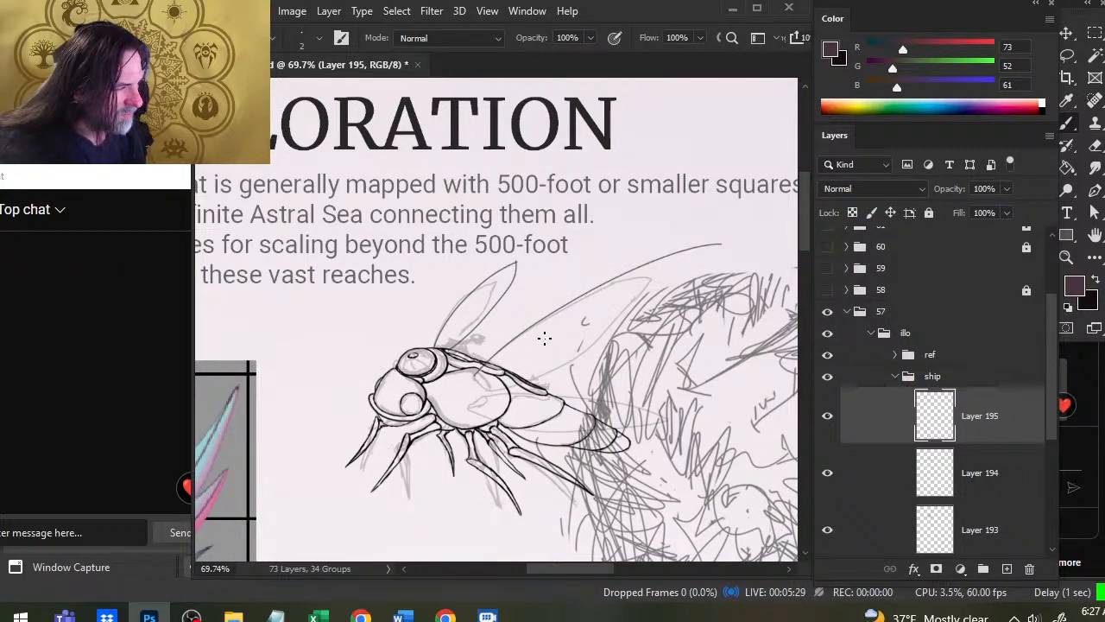
{"action": "left_click_drag", "start_coordinate": [483, 392], "coordinate": [698, 252]}
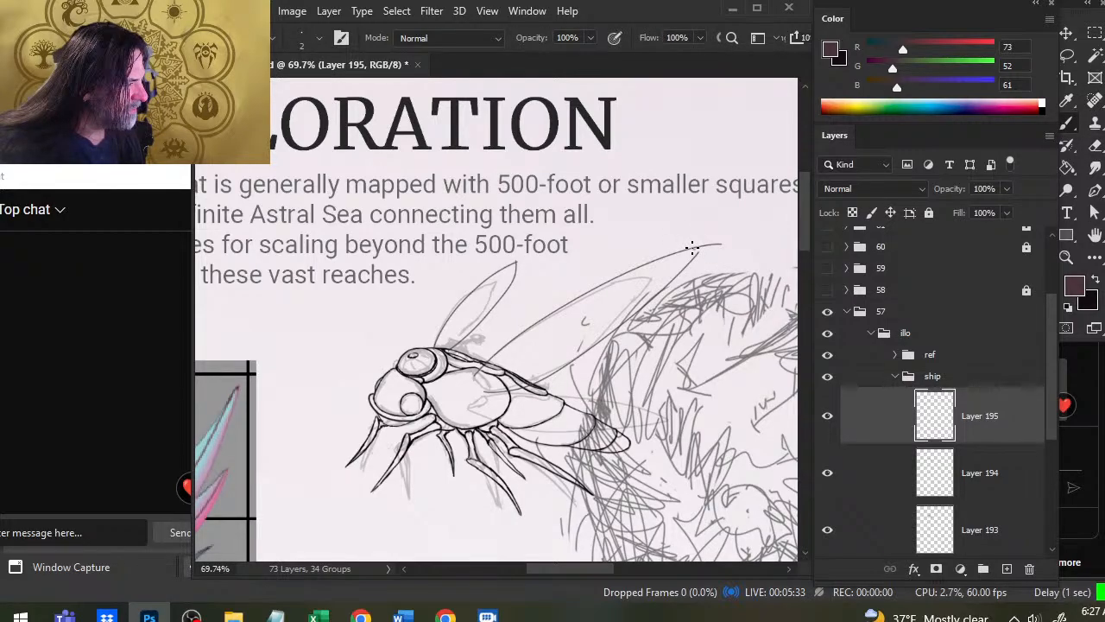
{"action": "key", "text": "e"}
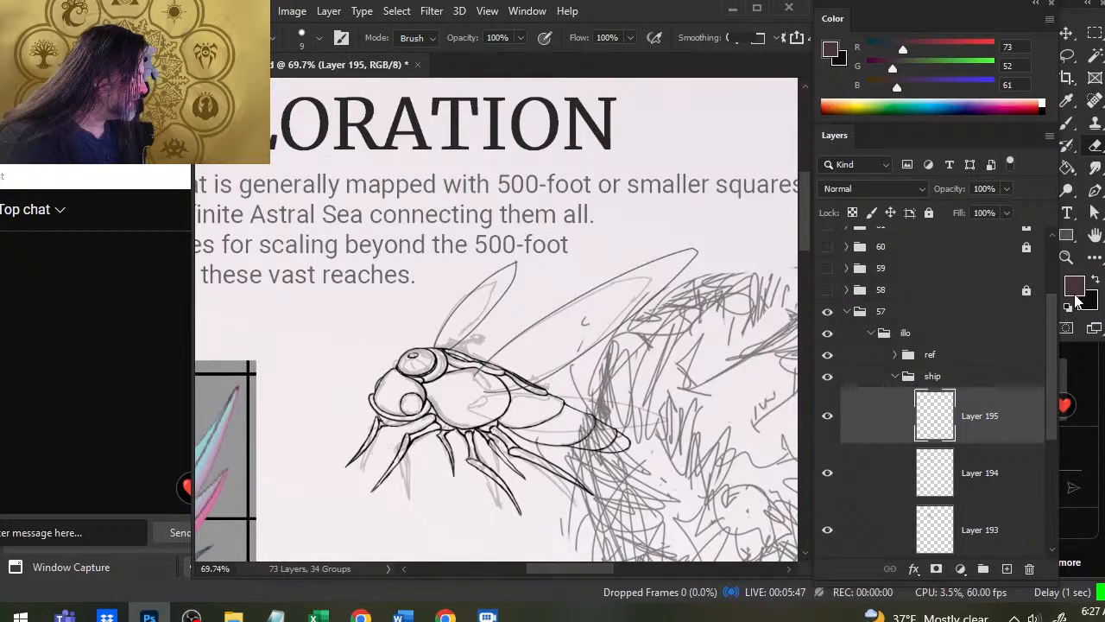
Recolour the wing lines on Layer 195 black by loading them as a selection, painting over them with a 100 px brush and deselecting.
{"action": "key", "text": "d"}
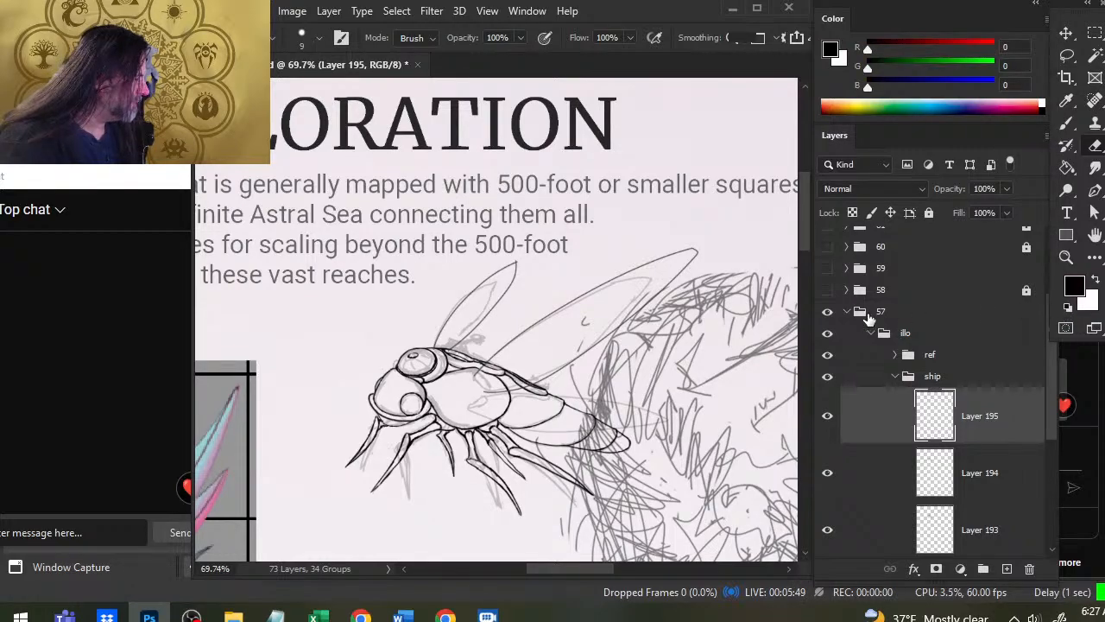
{"action": "left_click", "coordinate": [924, 420], "text": "ctrl"}
{"action": "key", "text": "b"}
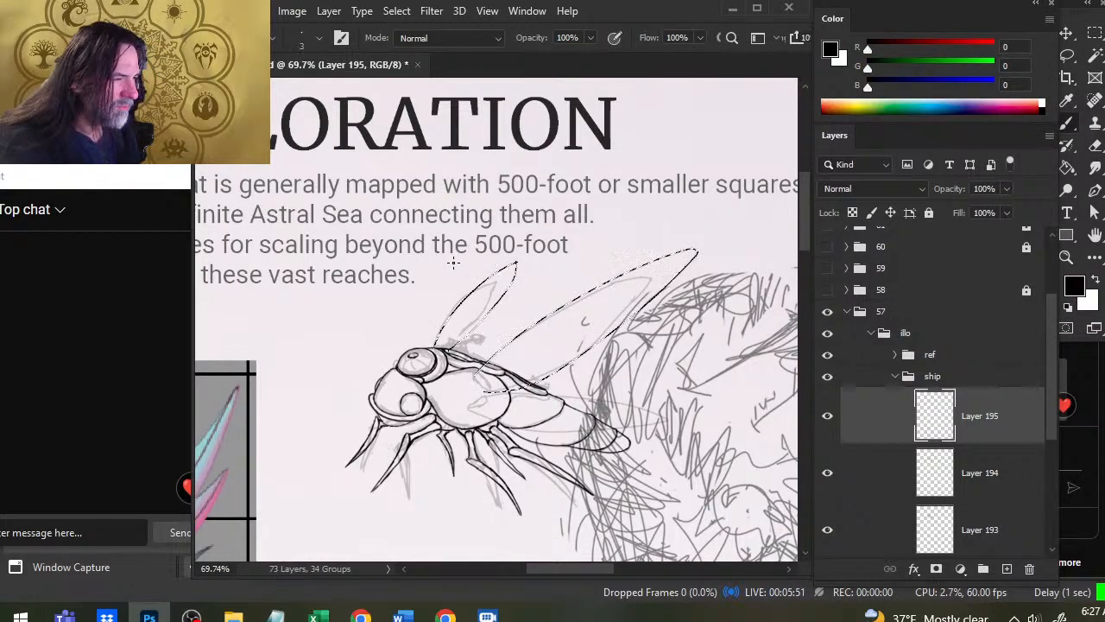
{"action": "key", "text": "bracketright"}
{"action": "key", "text": "bracketright"}
{"action": "key", "text": "bracketright"}
{"action": "key", "text": "bracketright"}
{"action": "key", "text": "bracketright"}
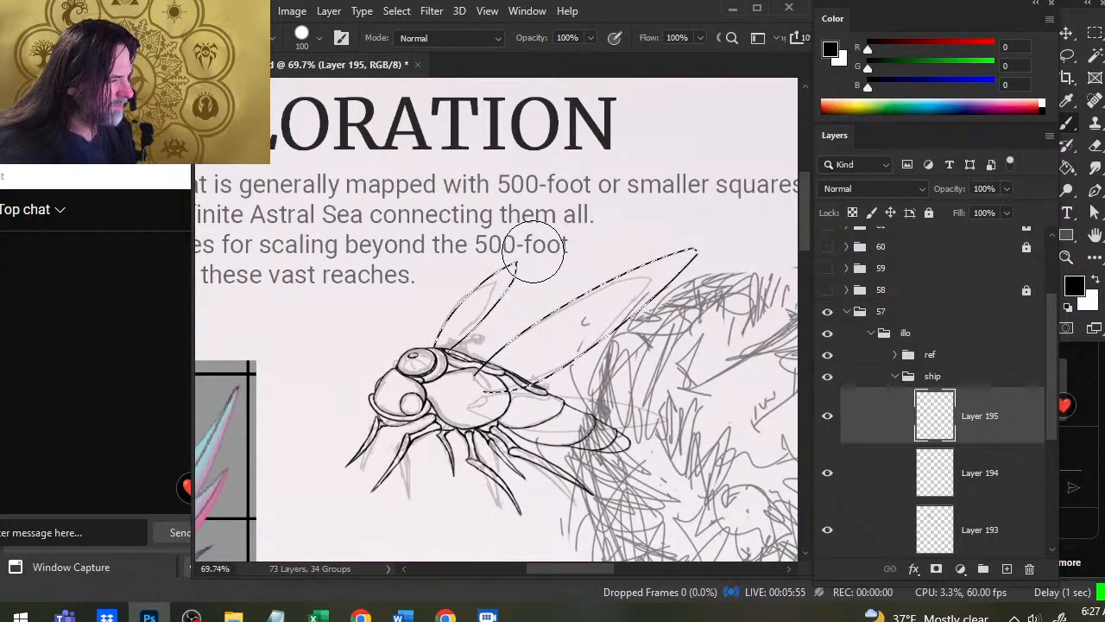
{"action": "key", "text": "l"}
{"action": "key", "text": "ctrl+d"}
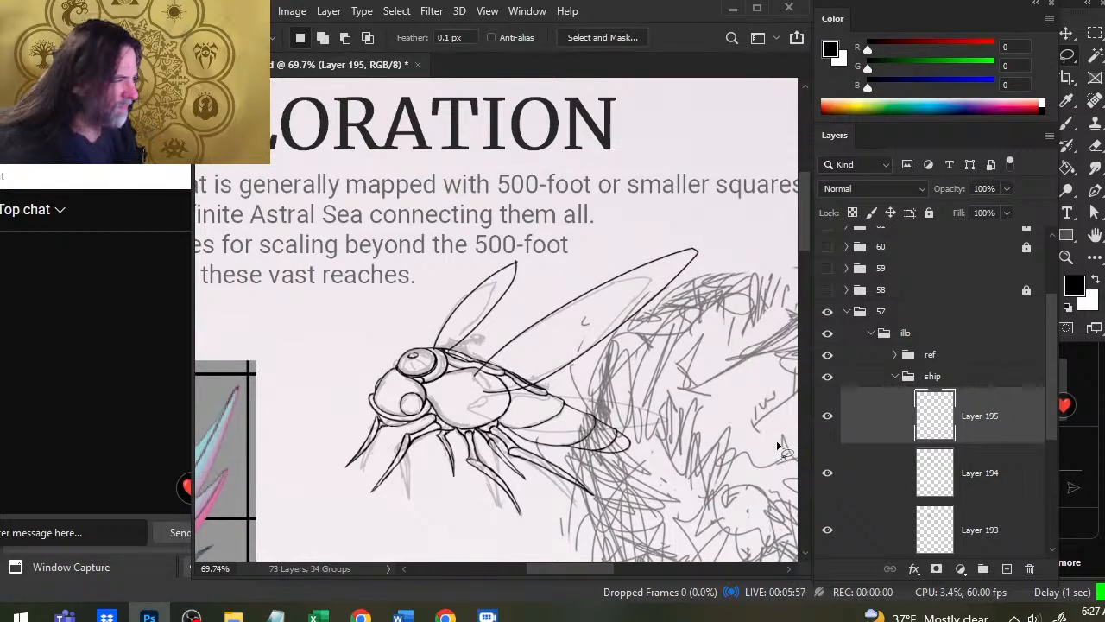
Erase the large near wing's rounded tip and redraw it as a sharper point with a 2 px brush.
{"action": "key", "text": "e"}
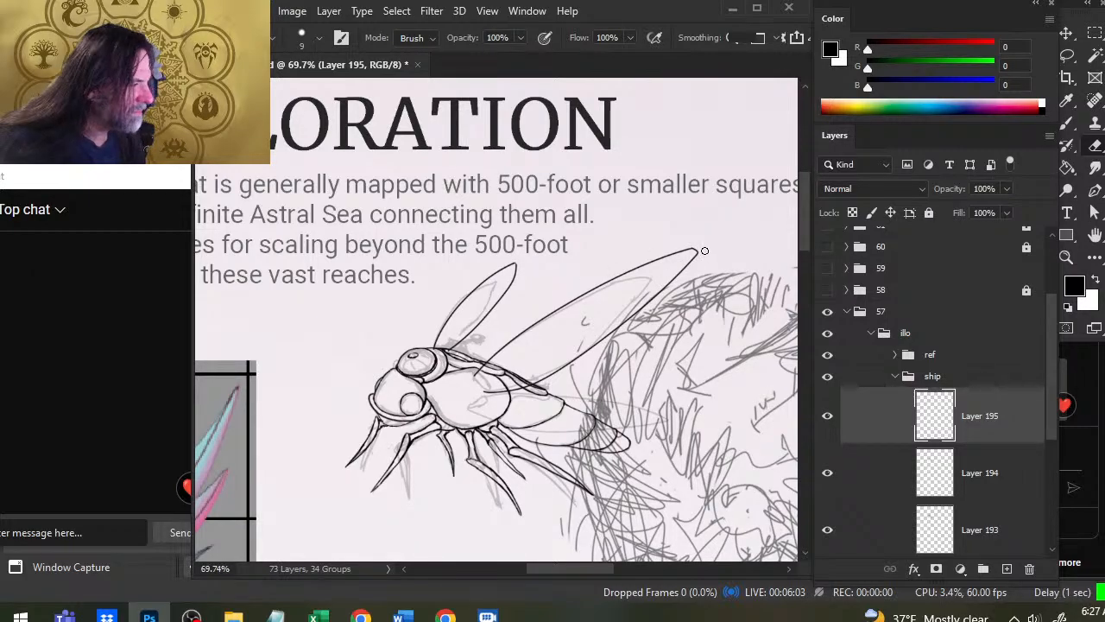
{"action": "key", "text": "b"}
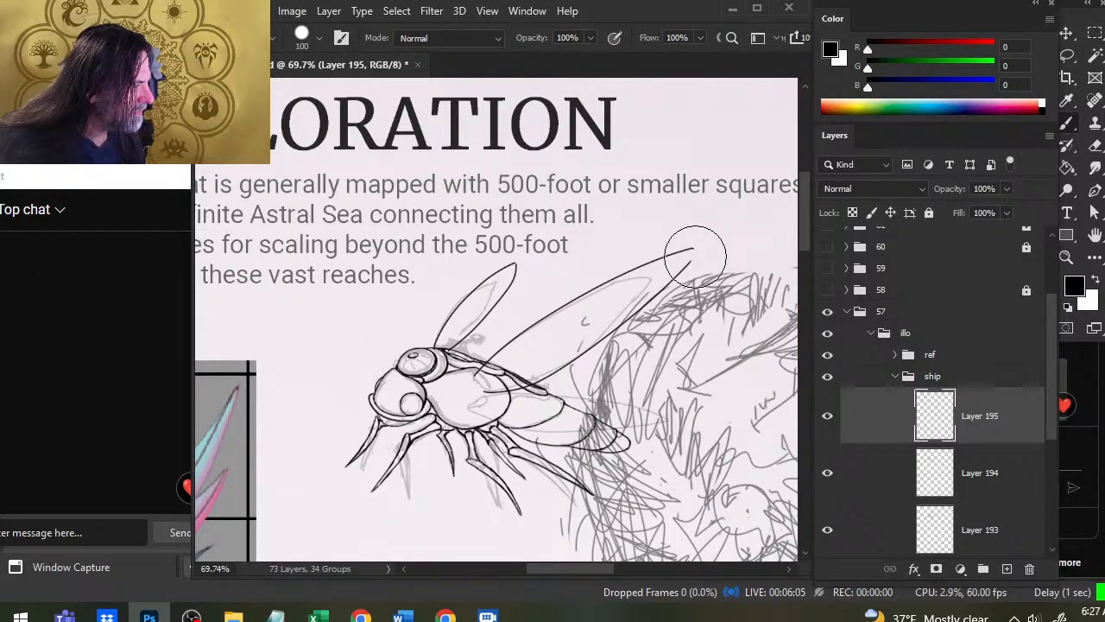
{"action": "key", "text": "bracketleft"}
{"action": "key", "text": "bracketleft"}
{"action": "key", "text": "bracketleft"}
{"action": "key", "text": "bracketleft"}
{"action": "key", "text": "bracketleft"}
{"action": "key", "text": "bracketleft"}
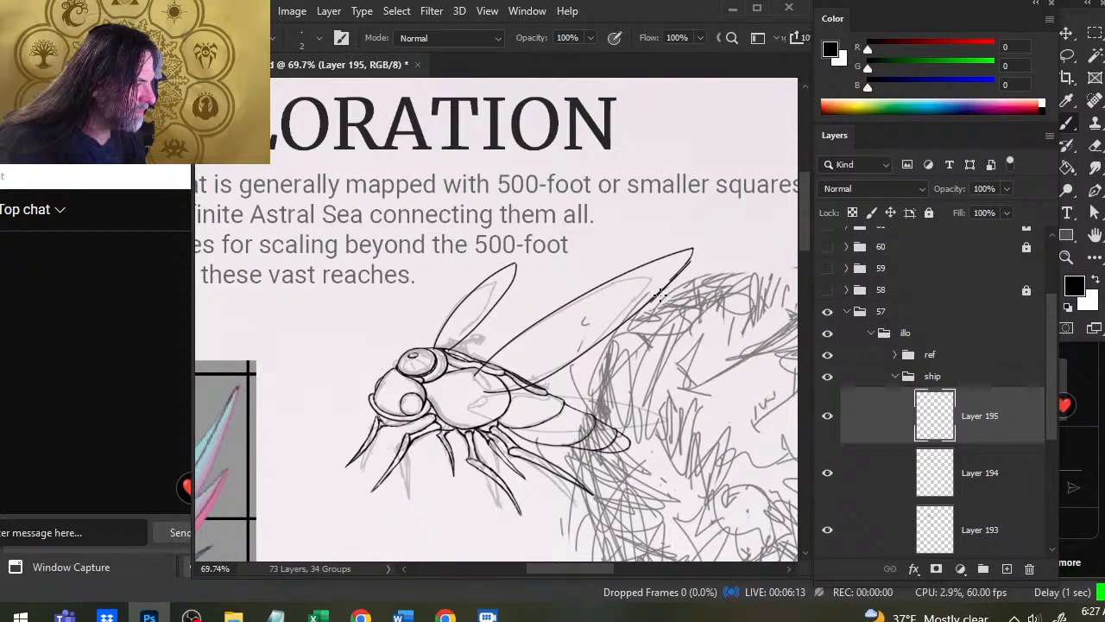
Rework the large near wing's lower edge just behind the tip, erasing and re-inking the line with the 2 px brush.
{"action": "key", "text": "e"}
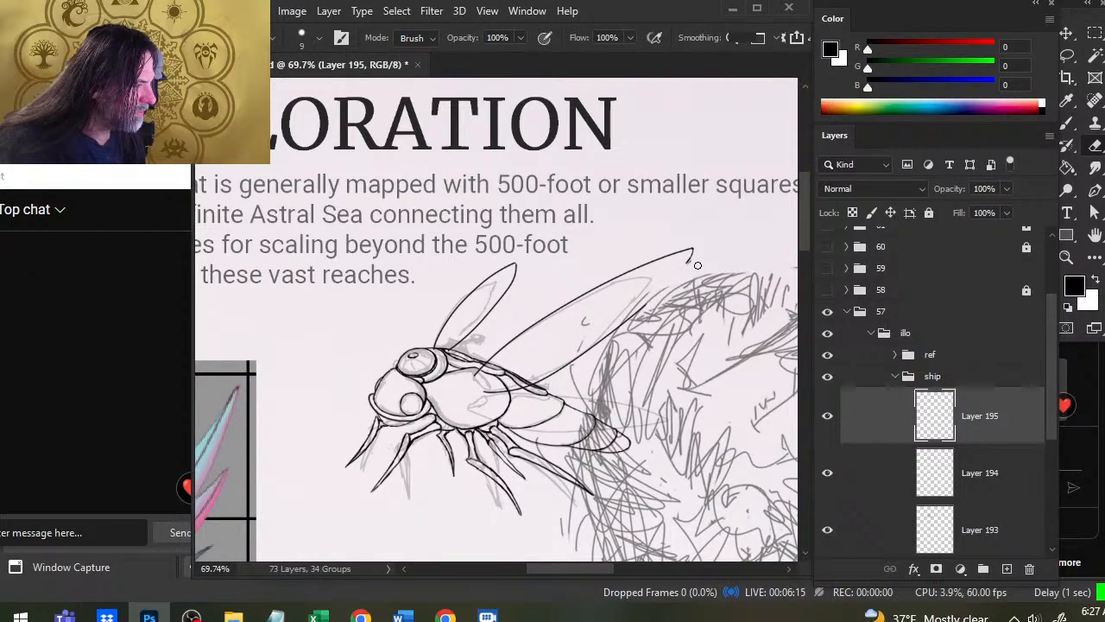
{"action": "key", "text": "b"}
{"action": "left_click_drag", "start_coordinate": [690, 257], "coordinate": [644, 306]}
{"action": "key", "text": "e"}
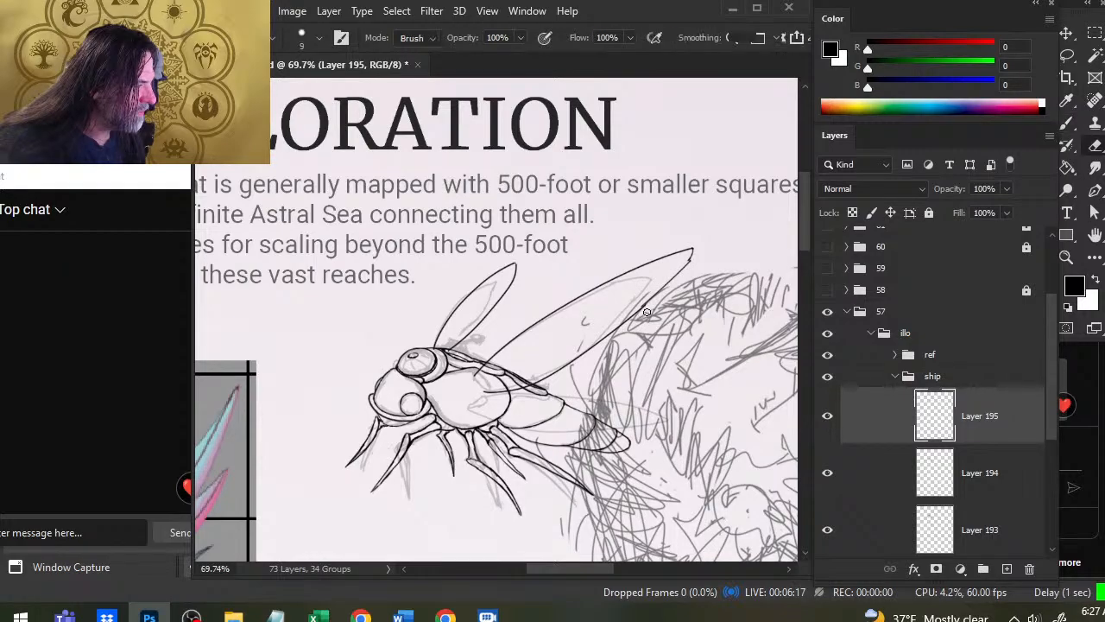
{"action": "key", "text": "b"}
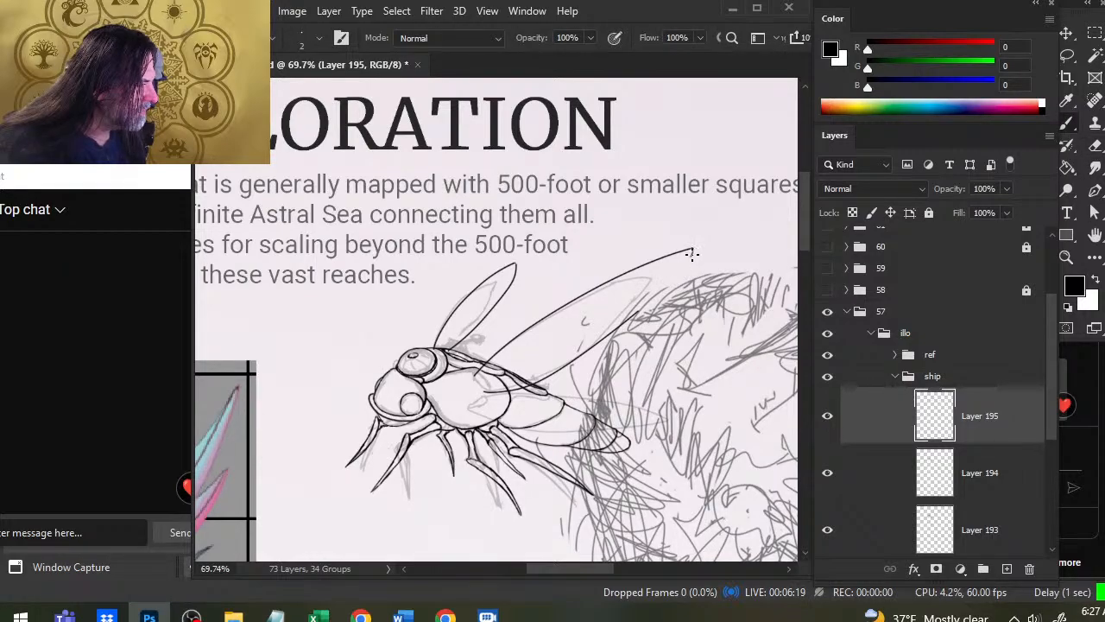
{"action": "key", "text": "e"}
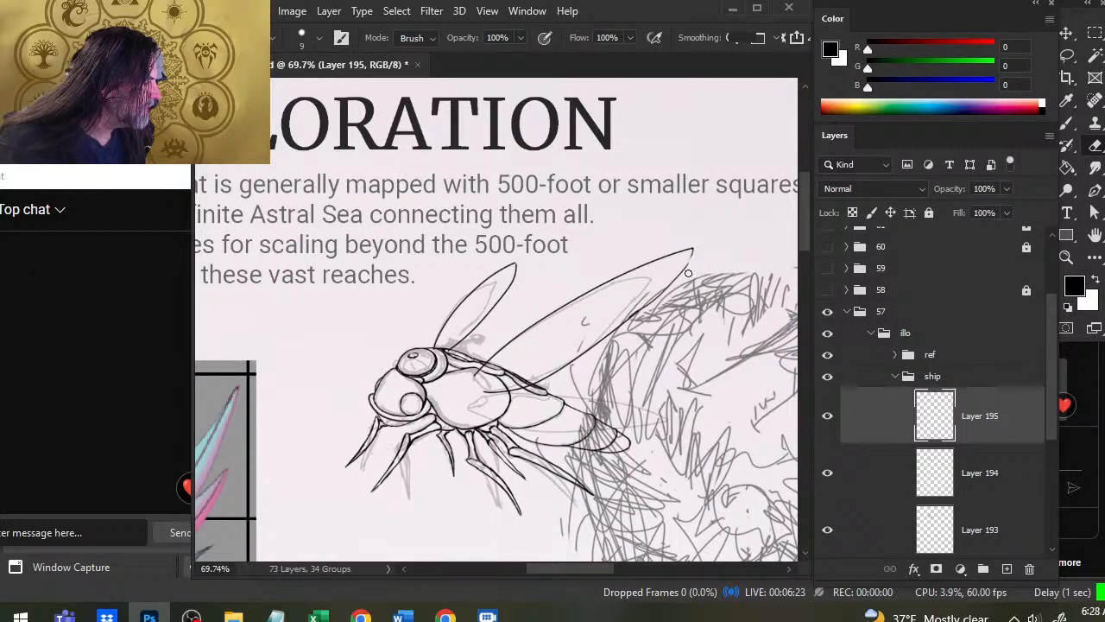
{"action": "key", "text": "b"}
{"action": "key", "text": "e"}
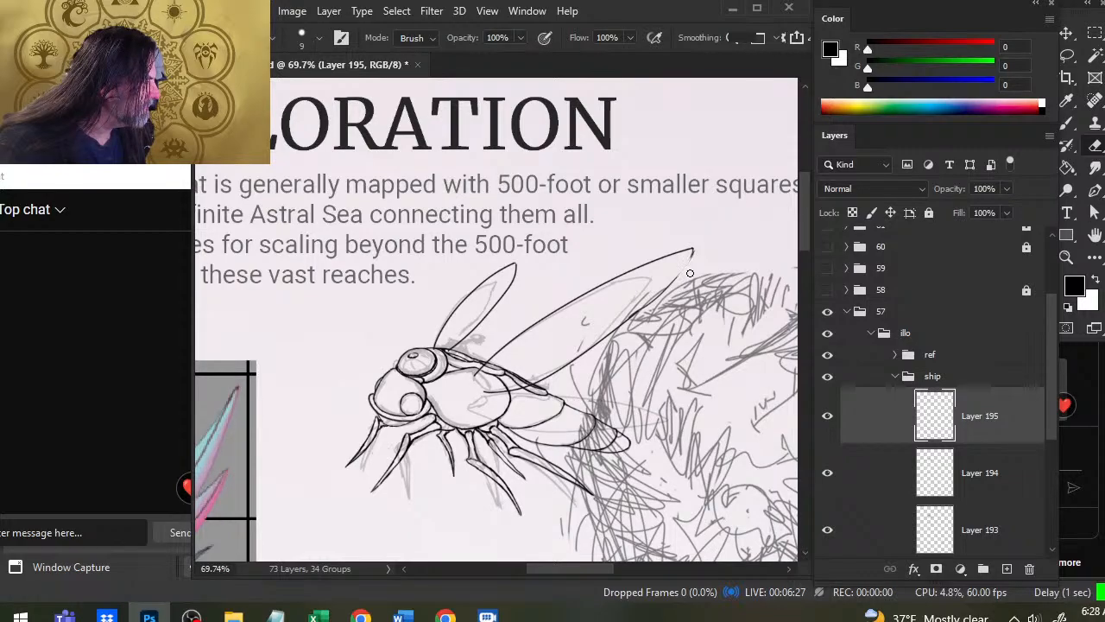
Re-ink the large near wing's lower edge from the pointed tip to mid-wing, erasing stray lines along the edge.
{"action": "key", "text": "b"}
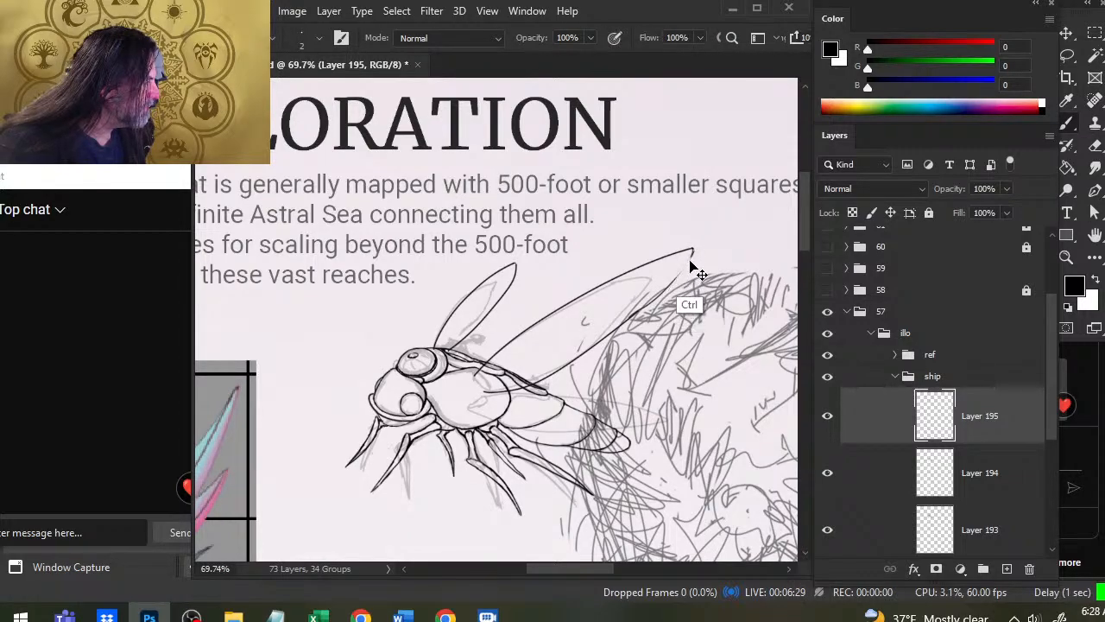
{"action": "left_click_drag", "start_coordinate": [696, 250], "coordinate": [654, 296]}
{"action": "key", "text": "e"}
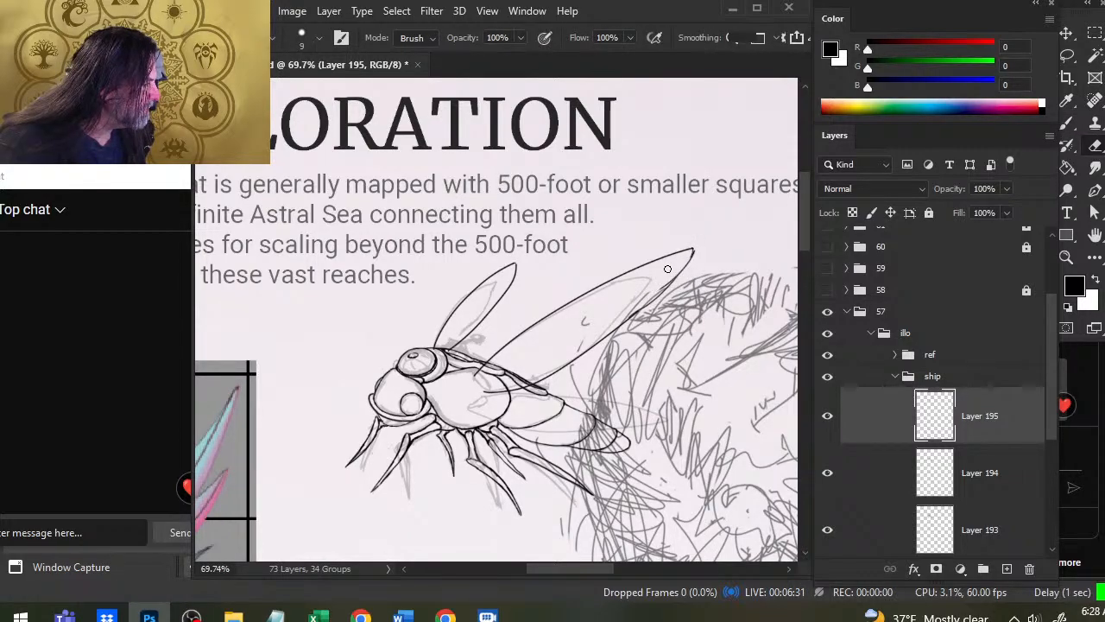
{"action": "key", "text": "b"}
{"action": "left_click_drag", "start_coordinate": [689, 252], "coordinate": [646, 303]}
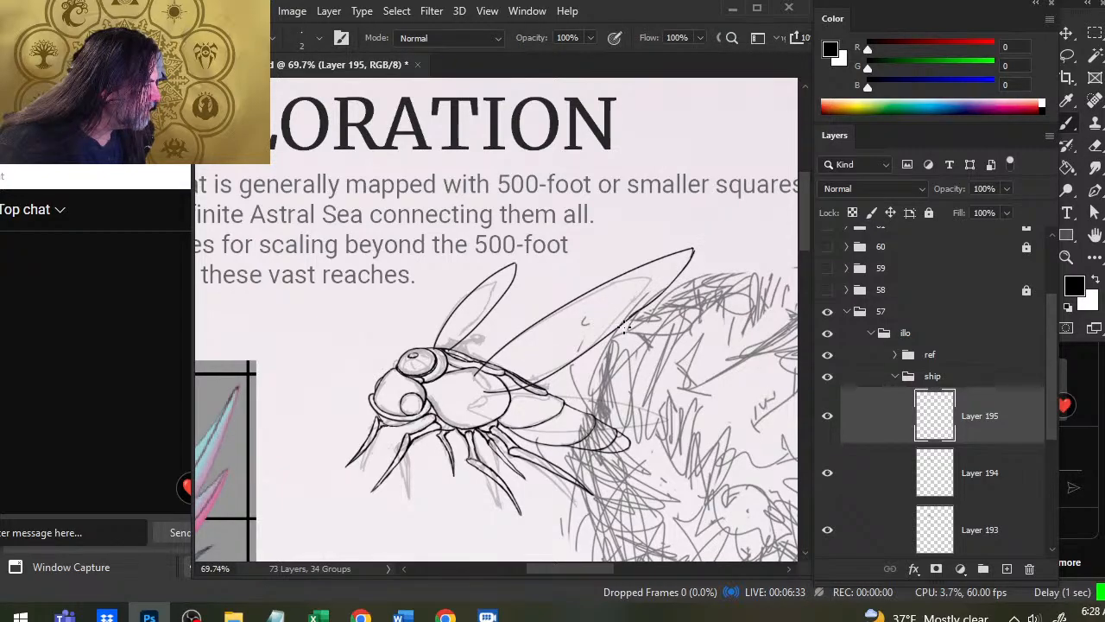
{"action": "key", "text": "e"}
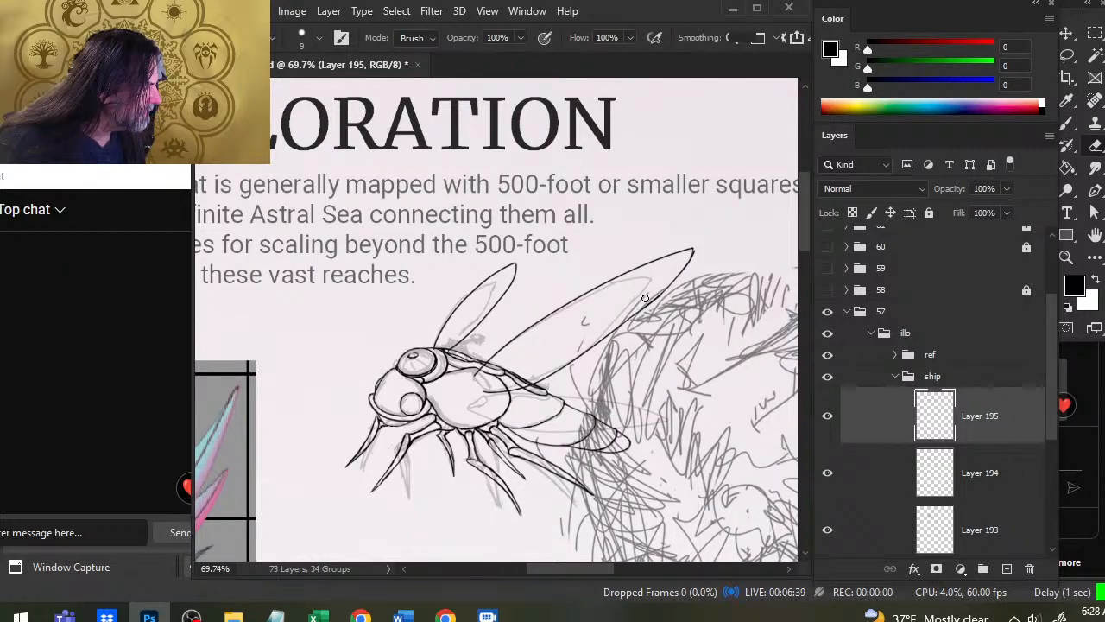
{"action": "key", "text": "b"}
{"action": "left_click_drag", "start_coordinate": [669, 288], "coordinate": [583, 347]}
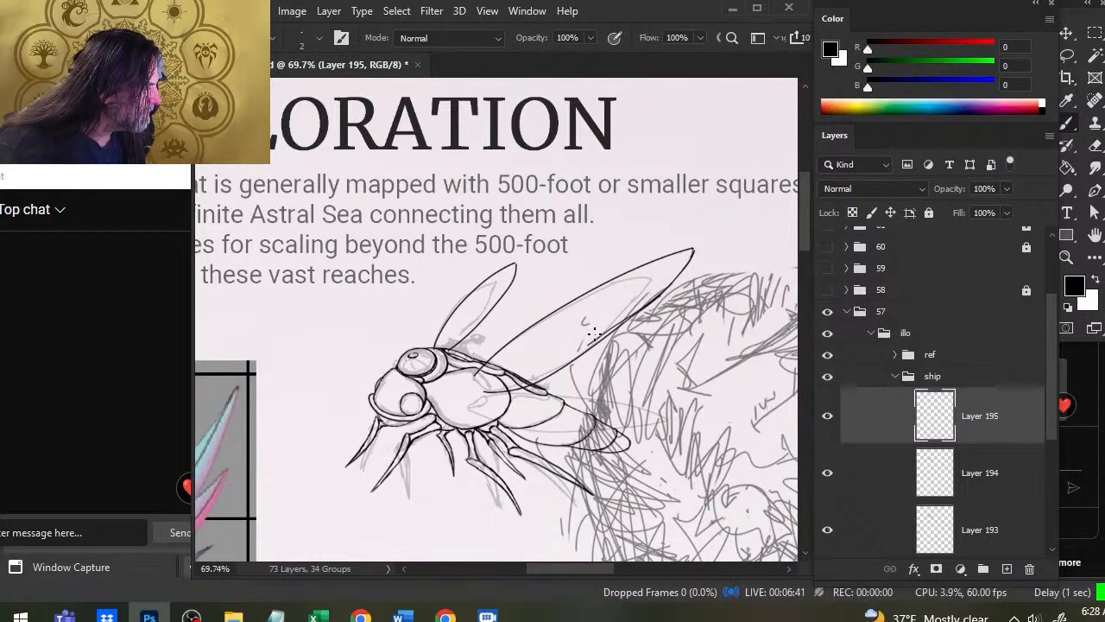
Clean up and ink the root of the large near wing where it joins the ship's thorax.
{"action": "key", "text": "e"}
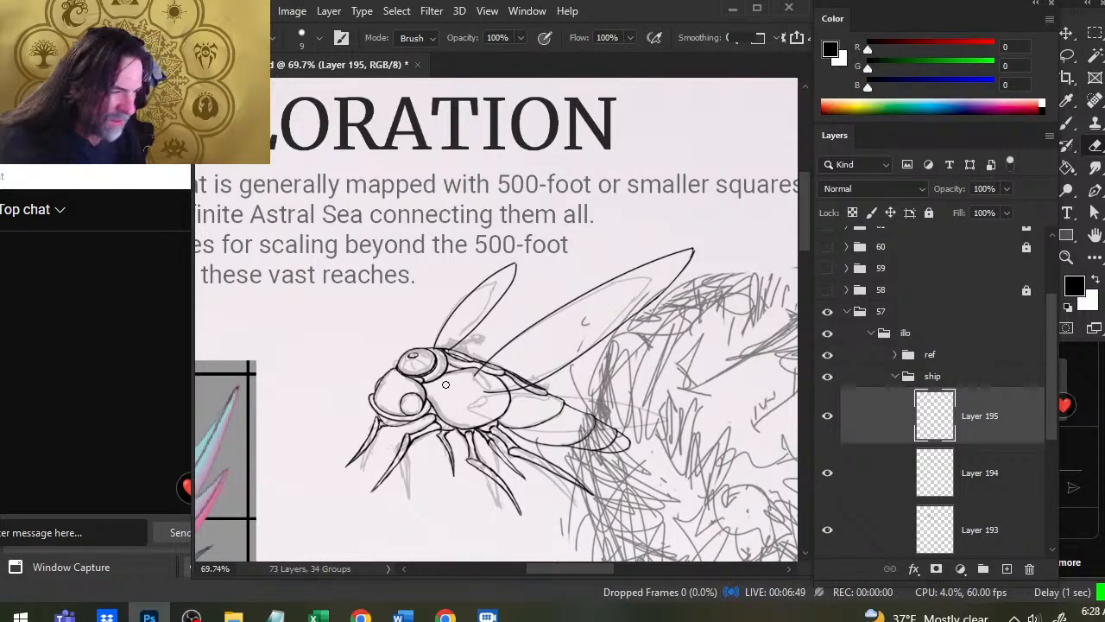
{"action": "key", "text": "b"}
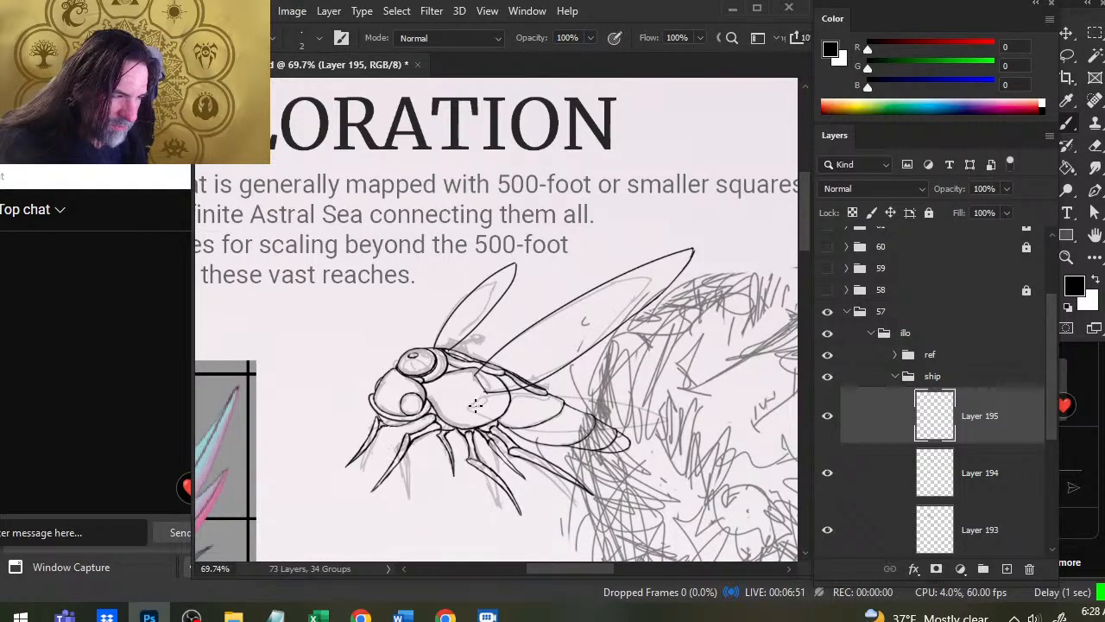
{"action": "key", "text": "e"}
{"action": "key", "text": "b"}
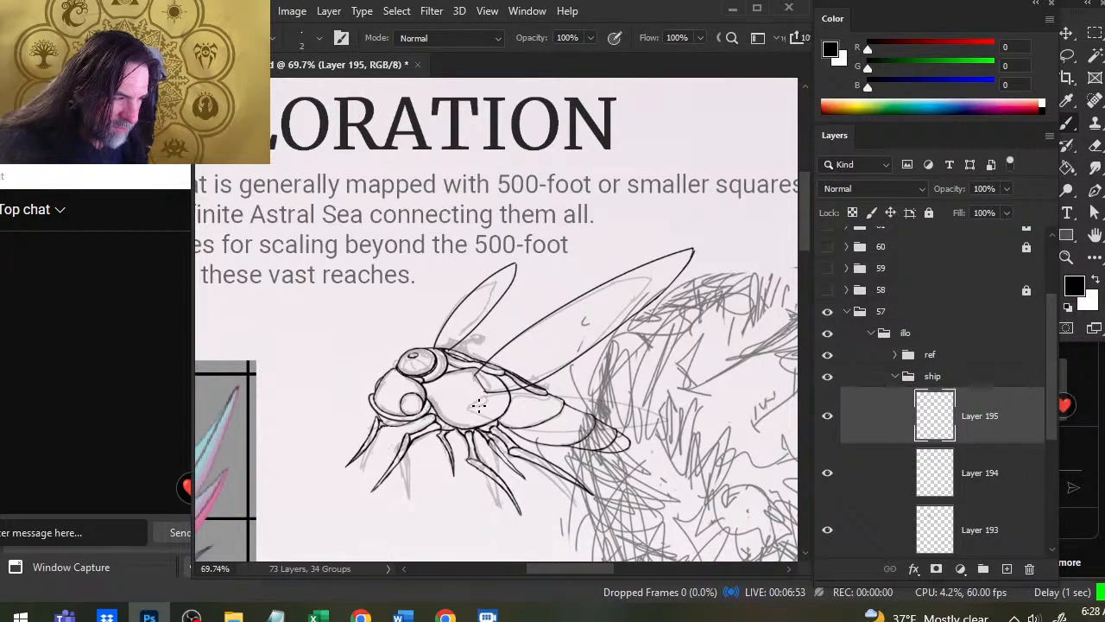
Ink the short root lines of the lower near wing on the thorax and erase the excess.
{"action": "left_click_drag", "start_coordinate": [501, 439], "coordinate": [493, 374]}
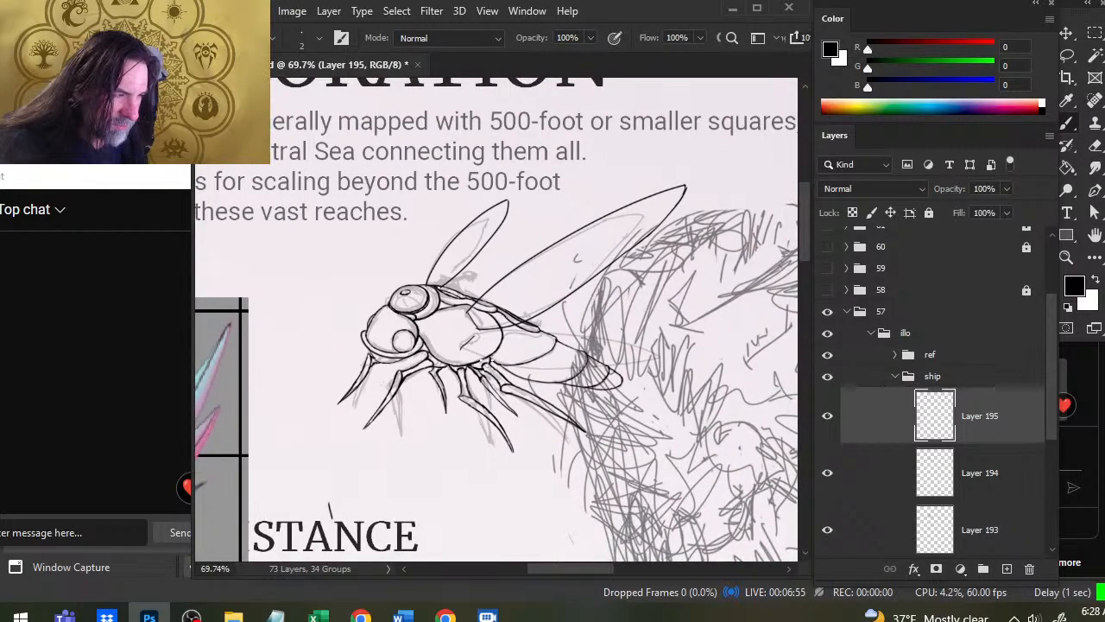
{"action": "key", "text": "e"}
{"action": "key", "text": "b"}
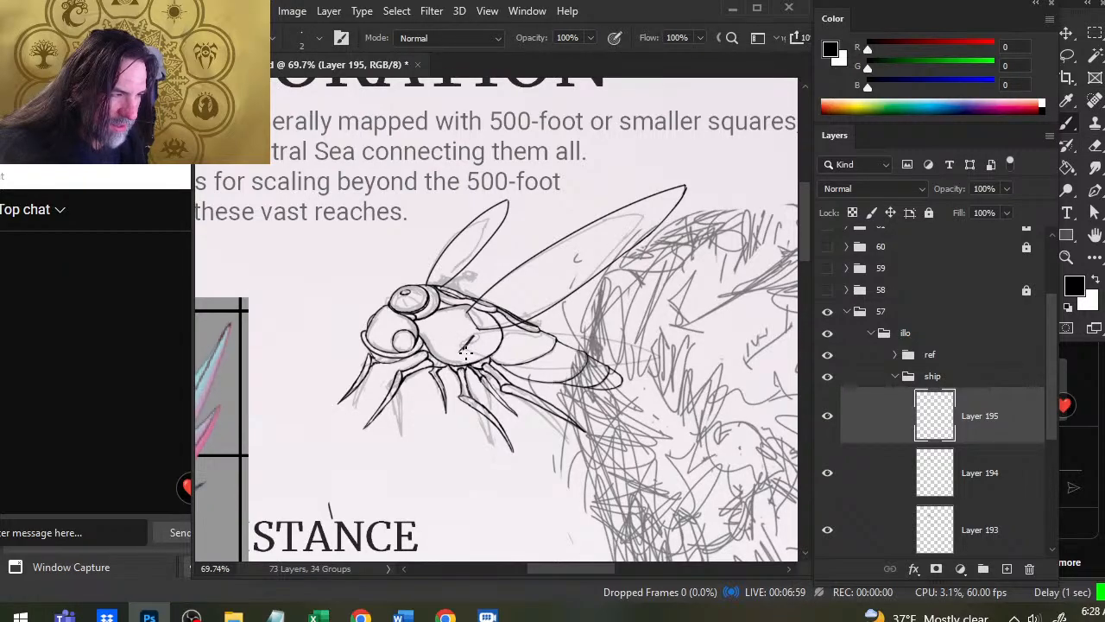
{"action": "key", "text": "e"}
{"action": "left_click_drag", "start_coordinate": [466, 353], "coordinate": [474, 337]}
{"action": "key", "text": "b"}
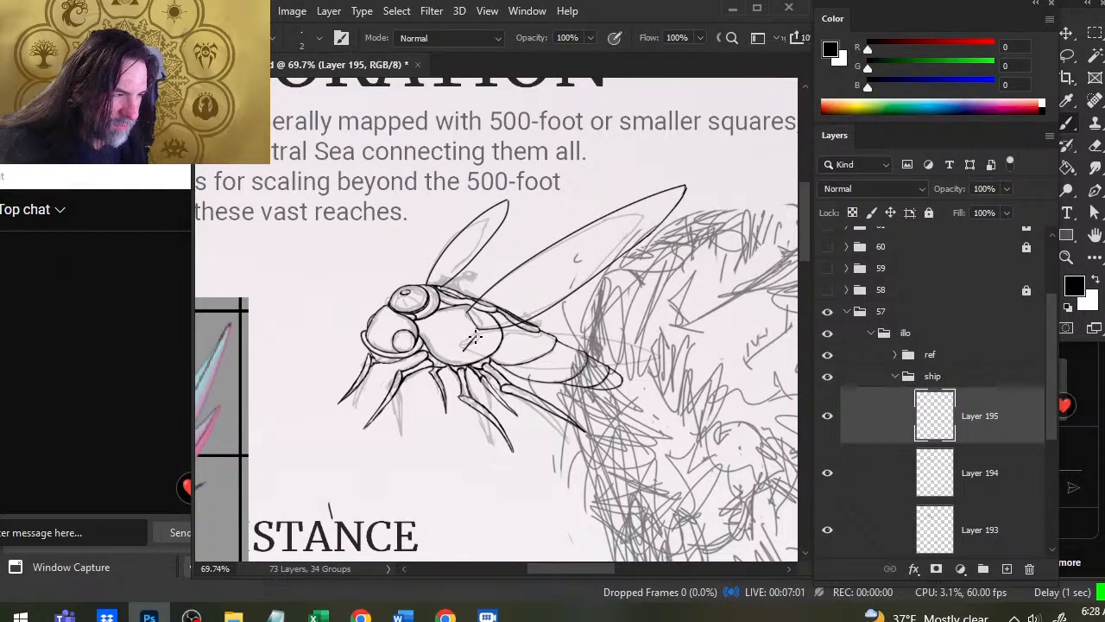
{"action": "left_click_drag", "start_coordinate": [498, 332], "coordinate": [658, 353]}
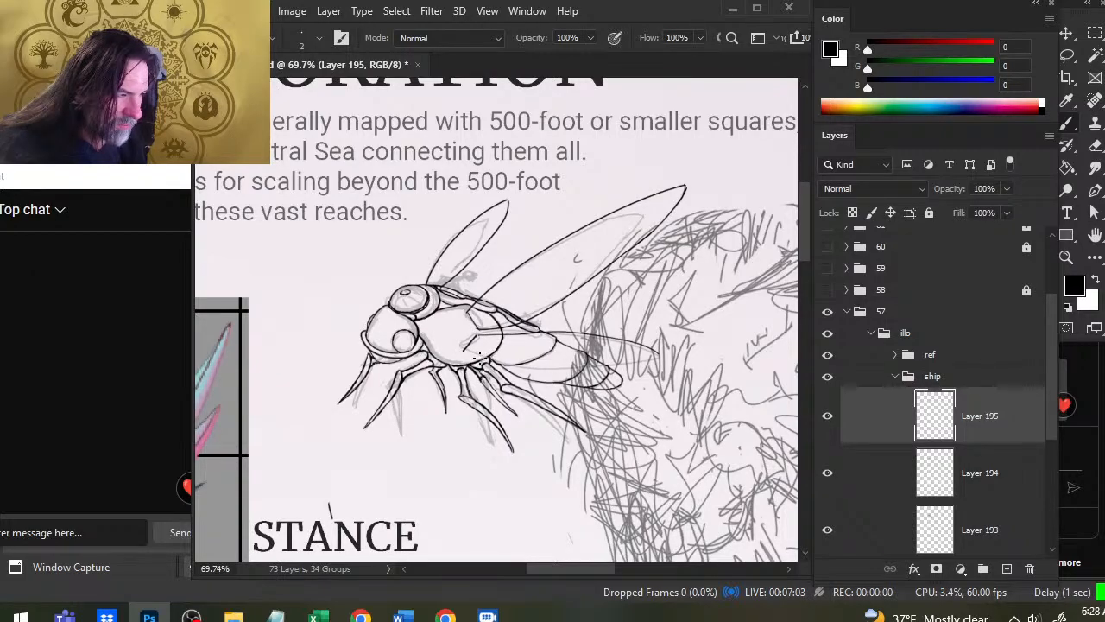
{"action": "left_click_drag", "start_coordinate": [482, 345], "coordinate": [656, 353]}
{"action": "key", "text": "ctrl+z"}
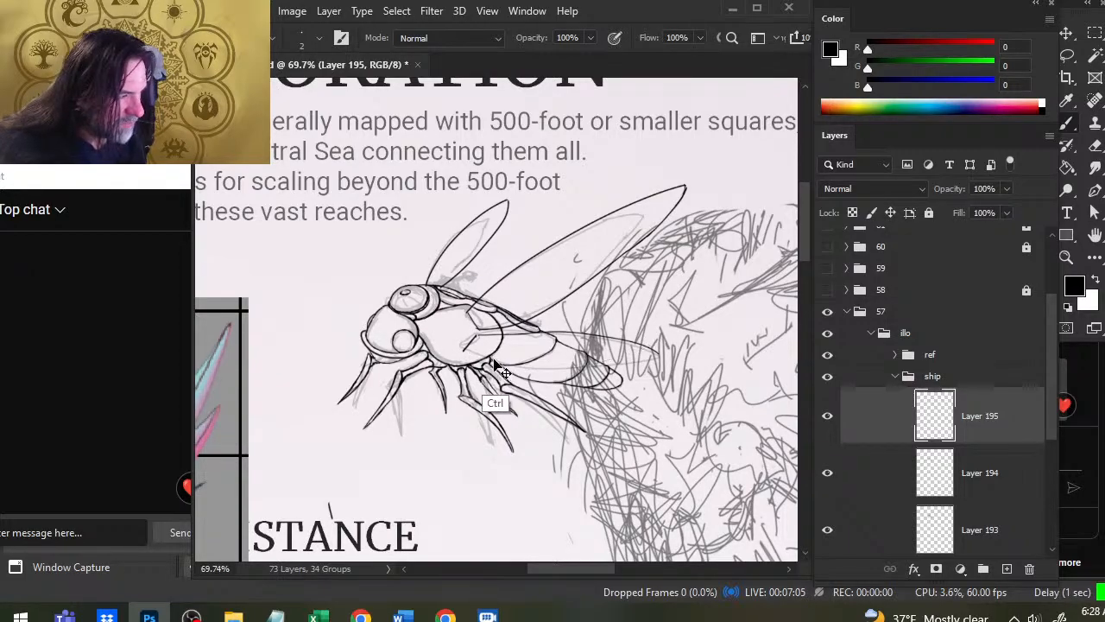
{"action": "key", "text": "ctrl+z"}
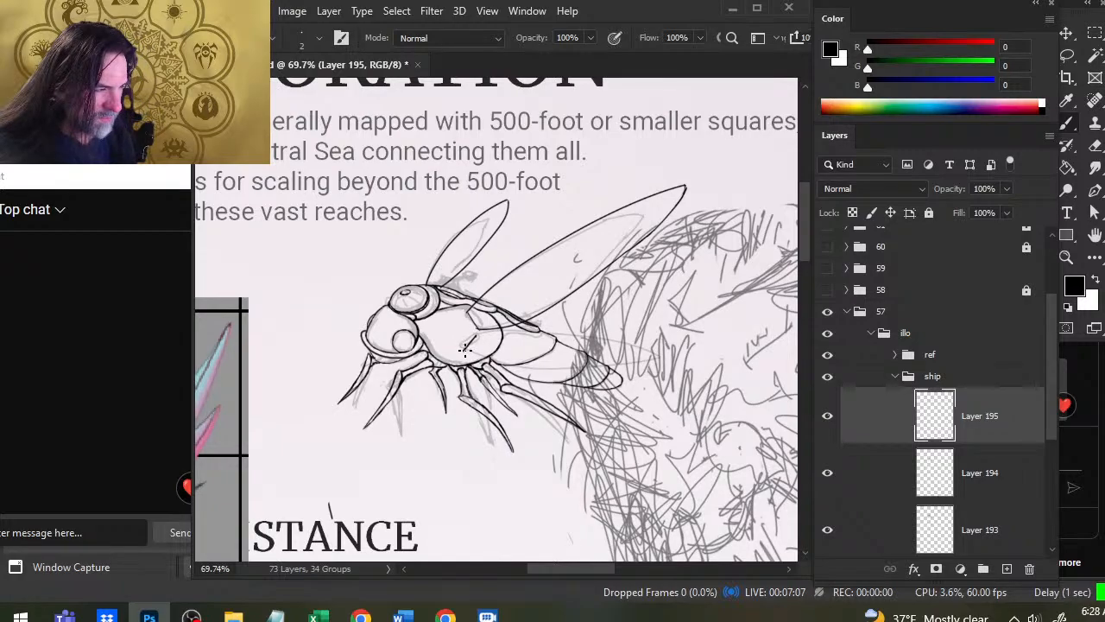
Ink the lower near wing from the thorax past the tail, erase its tip overshoot, and ink the short far hind wing.
{"action": "mouse_move", "coordinate": [464, 349]}
{"action": "left_mouse_down"}
{"action": "mouse_move", "coordinate": [594, 363]}
{"action": "mouse_move", "coordinate": [721, 329]}
{"action": "left_mouse_up"}
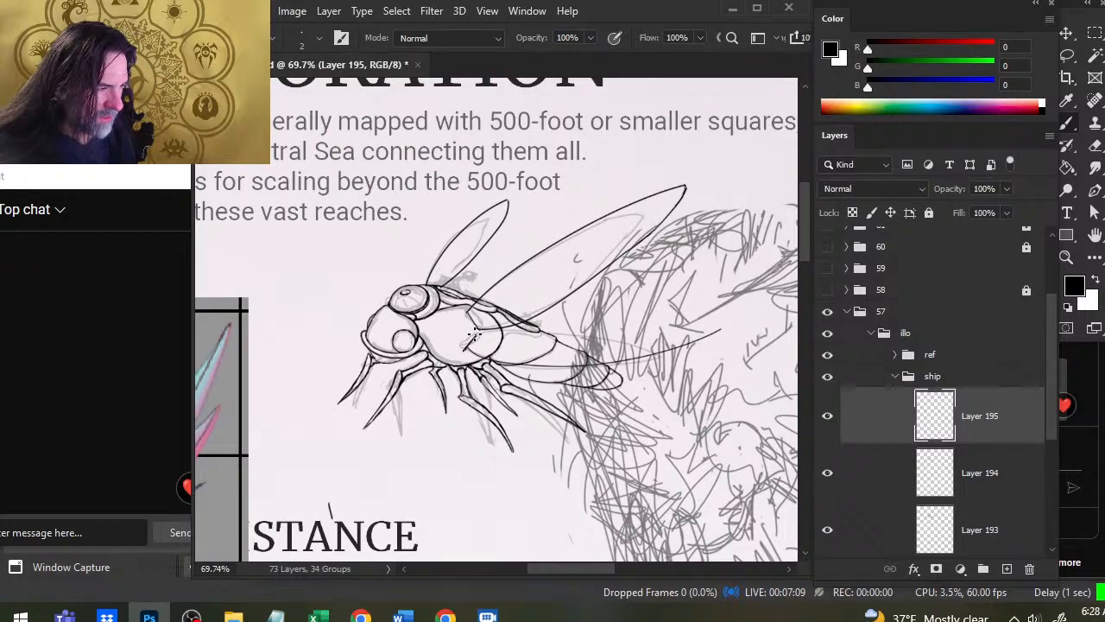
{"action": "left_click_drag", "start_coordinate": [474, 334], "coordinate": [722, 365]}
{"action": "key", "text": "e"}
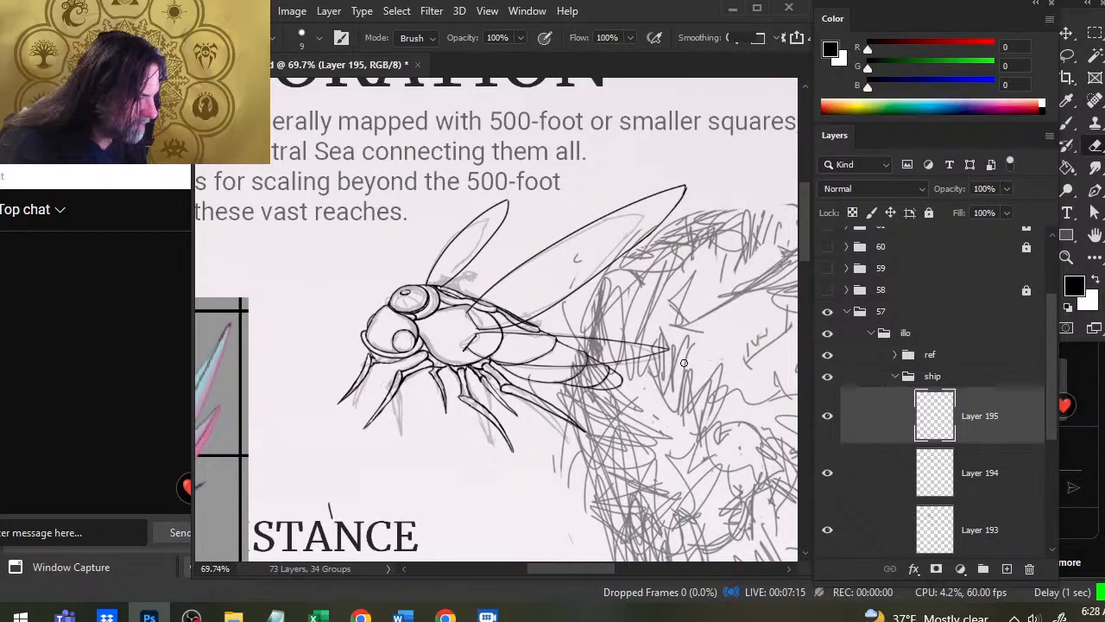
{"action": "key", "text": "b"}
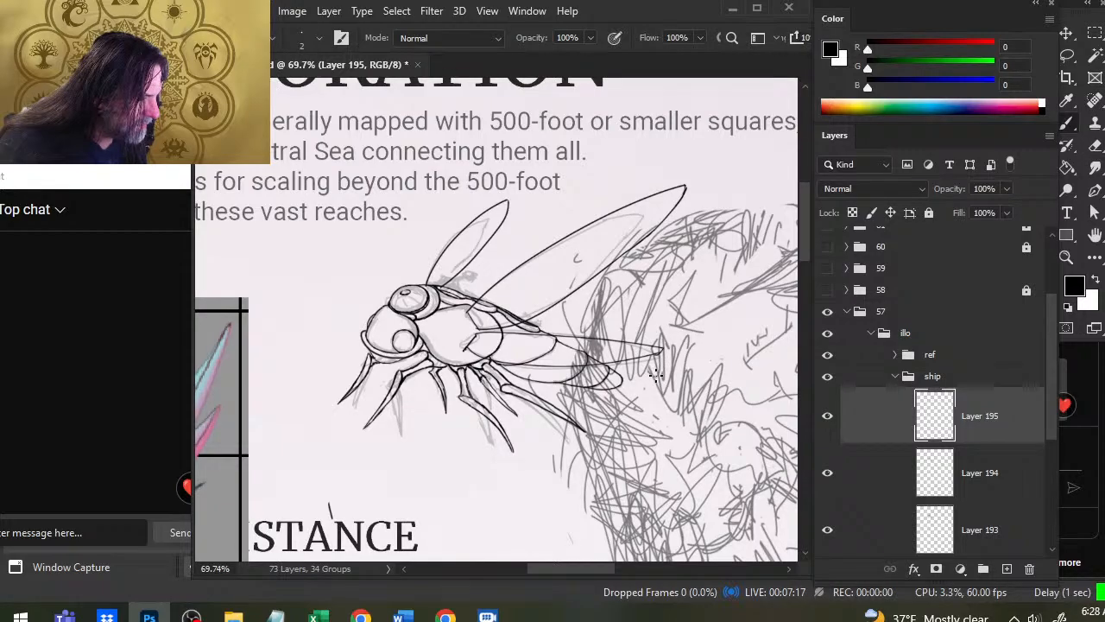
{"action": "key", "text": "e"}
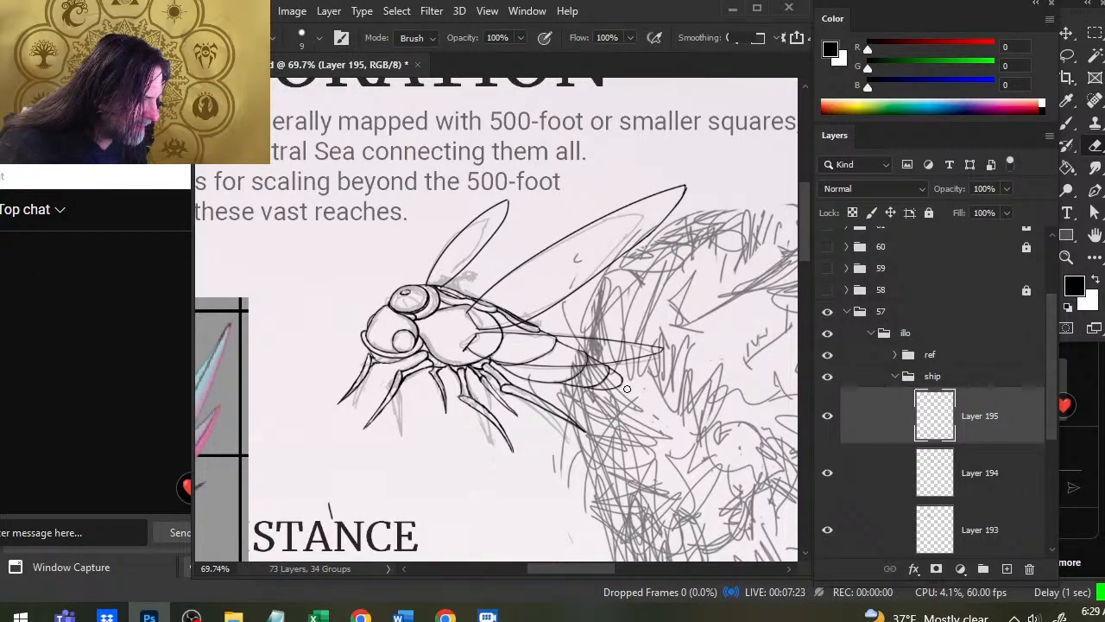
{"action": "key", "text": "b"}
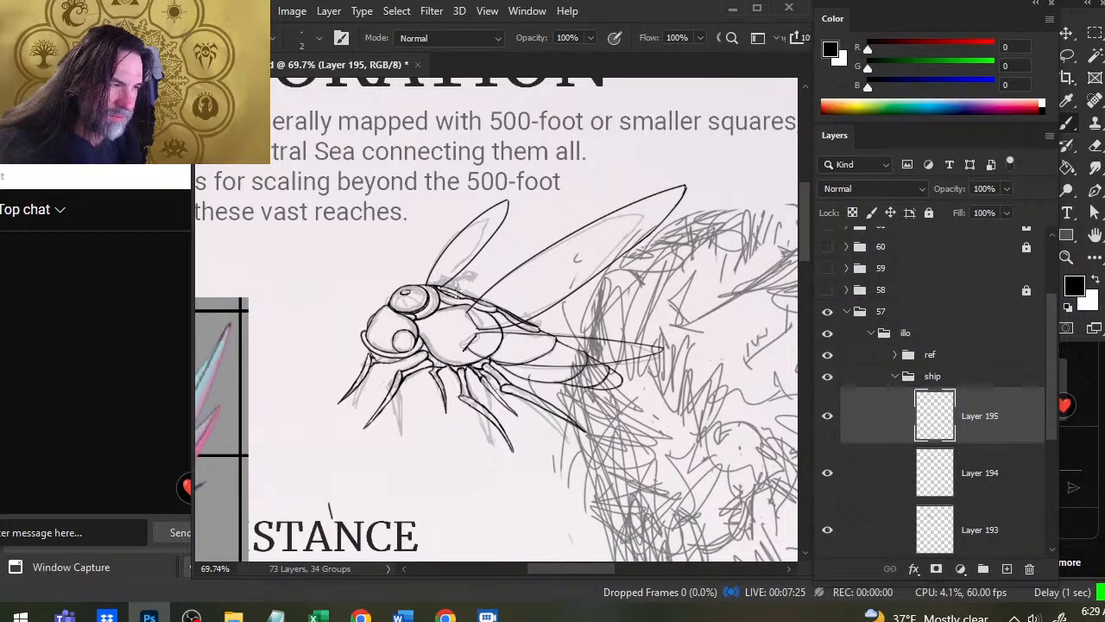
{"action": "left_click_drag", "start_coordinate": [456, 288], "coordinate": [493, 258]}
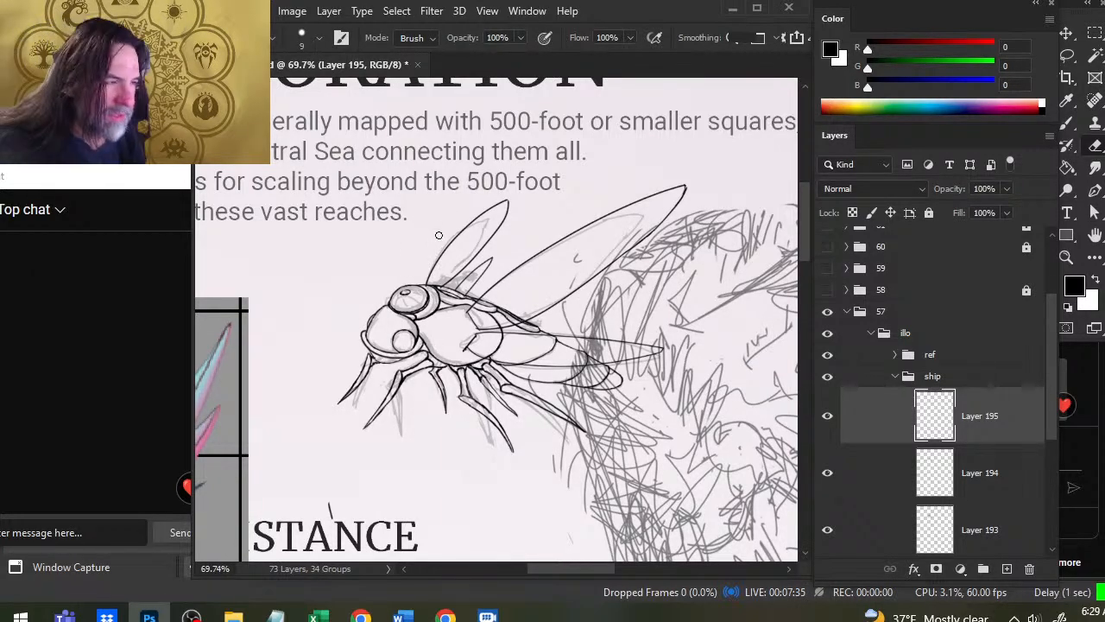
Lasso the two far wings, cut and paste them in place onto a new layer, and shift them back along the body.
{"action": "key", "text": "l"}
{"action": "mouse_move", "coordinate": [390, 308]}
{"action": "left_mouse_down"}
{"action": "mouse_move", "coordinate": [511, 285]}
{"action": "mouse_move", "coordinate": [542, 223]}
{"action": "left_mouse_up"}
{"action": "key", "text": "ctrl+x"}
{"action": "key", "text": "ctrl+shift+v"}
{"action": "key", "text": "v"}
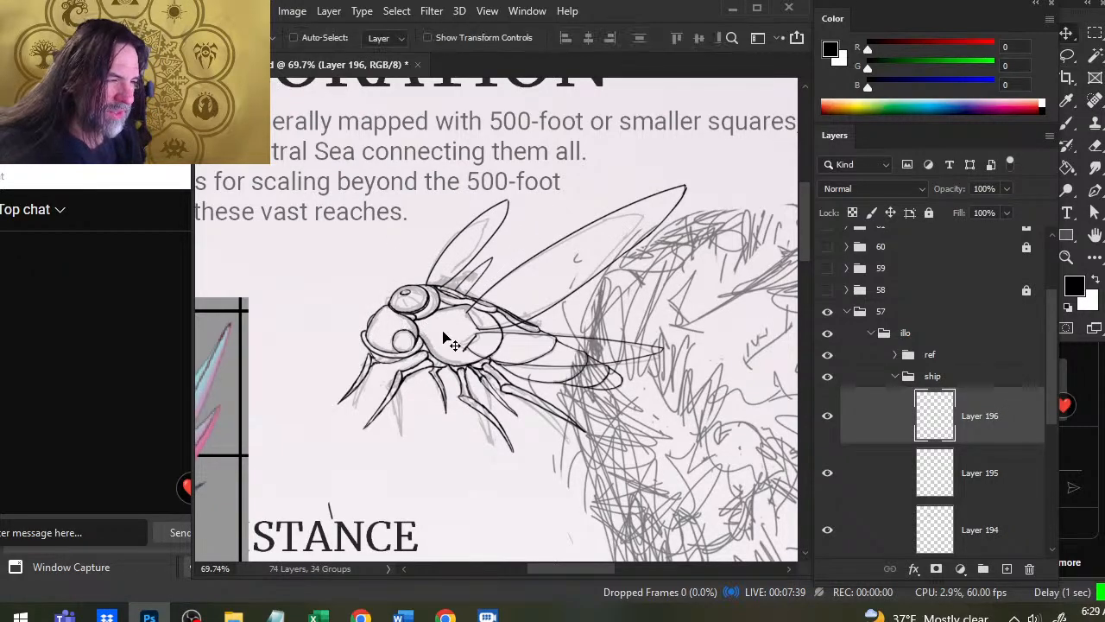
{"action": "left_click_drag", "start_coordinate": [436, 329], "coordinate": [464, 346]}
{"action": "left_click_drag", "start_coordinate": [469, 385], "coordinate": [470, 383]}
Rotate the two far wings about 10° clockwise and nudge them back along the body.
{"action": "key", "text": "l"}
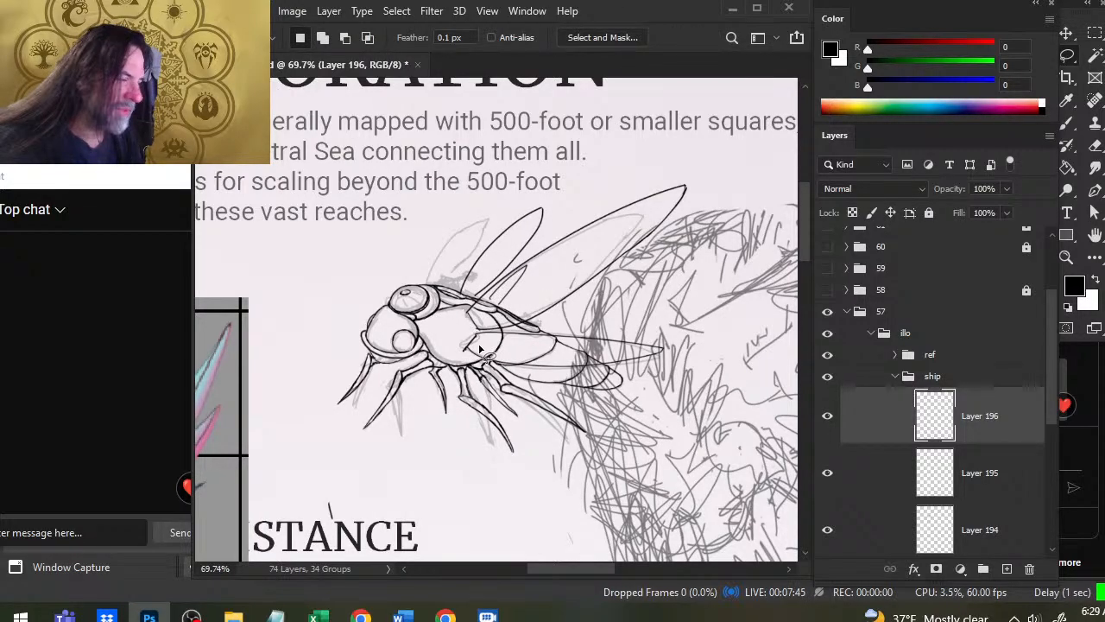
{"action": "right_click", "coordinate": [467, 255]}
{"action": "left_click", "coordinate": [515, 403]}
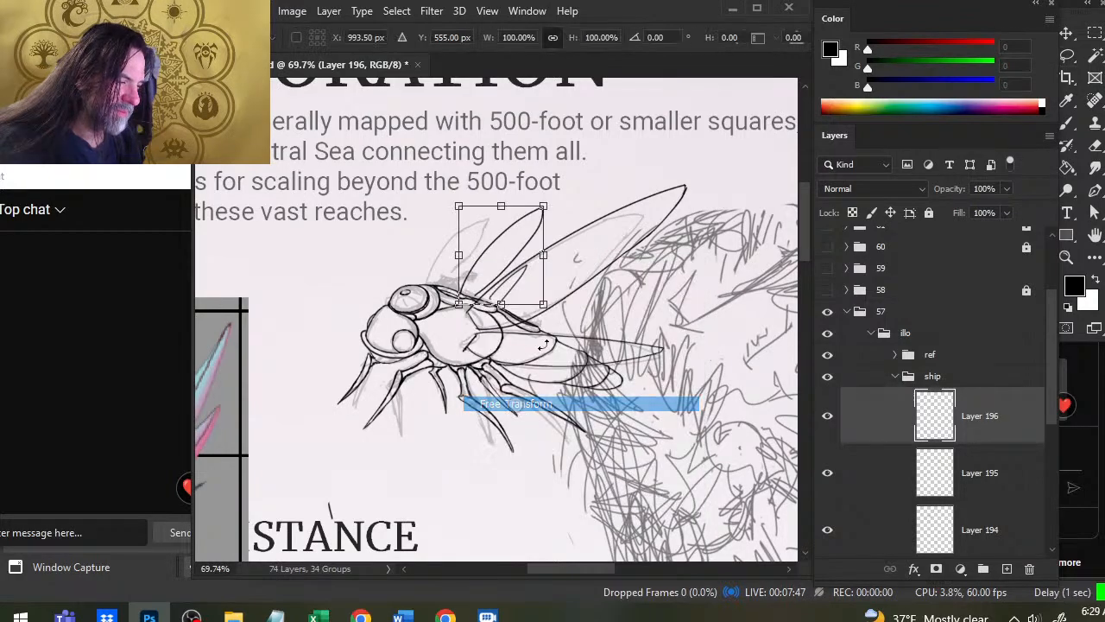
{"action": "left_click_drag", "start_coordinate": [649, 280], "coordinate": [614, 307]}
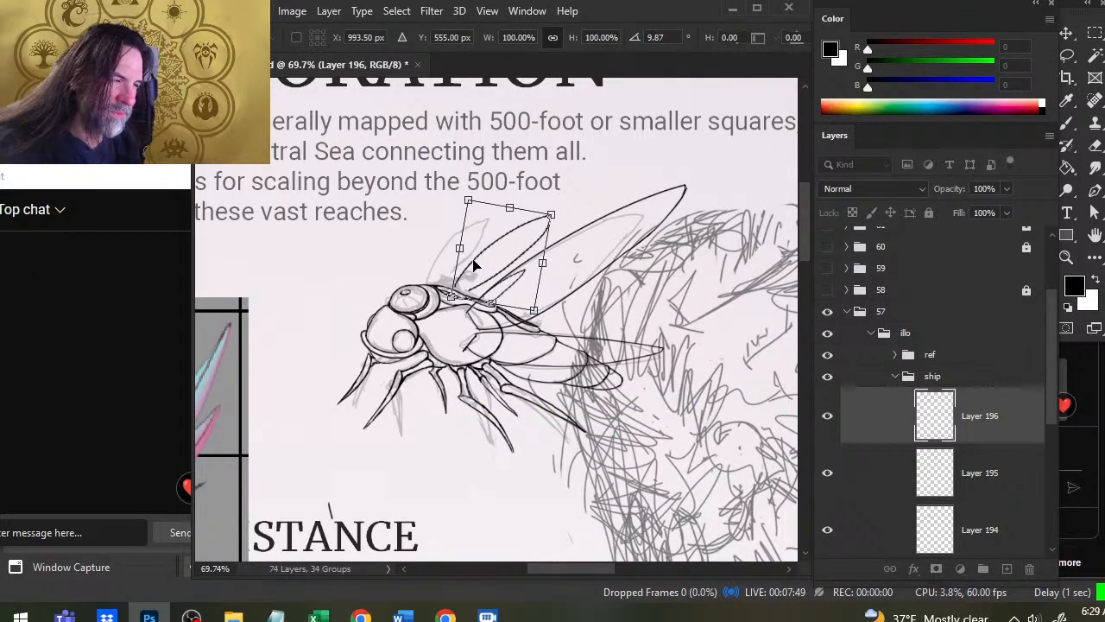
{"action": "key", "text": "Return"}
{"action": "key", "text": "v"}
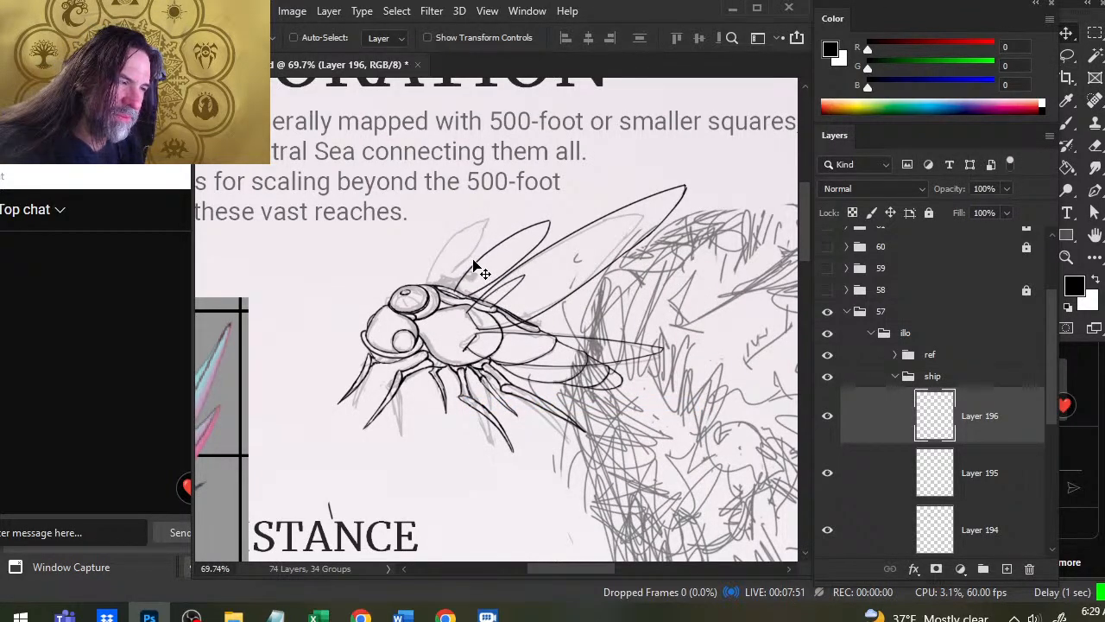
{"action": "key", "text": "Right"}
{"action": "key", "text": "Right"}
{"action": "key", "text": "Right"}
{"action": "key", "text": "Right"}
{"action": "key", "text": "Right"}
{"action": "key", "text": "Right"}
{"action": "key", "text": "Right"}
{"action": "key", "text": "Right"}
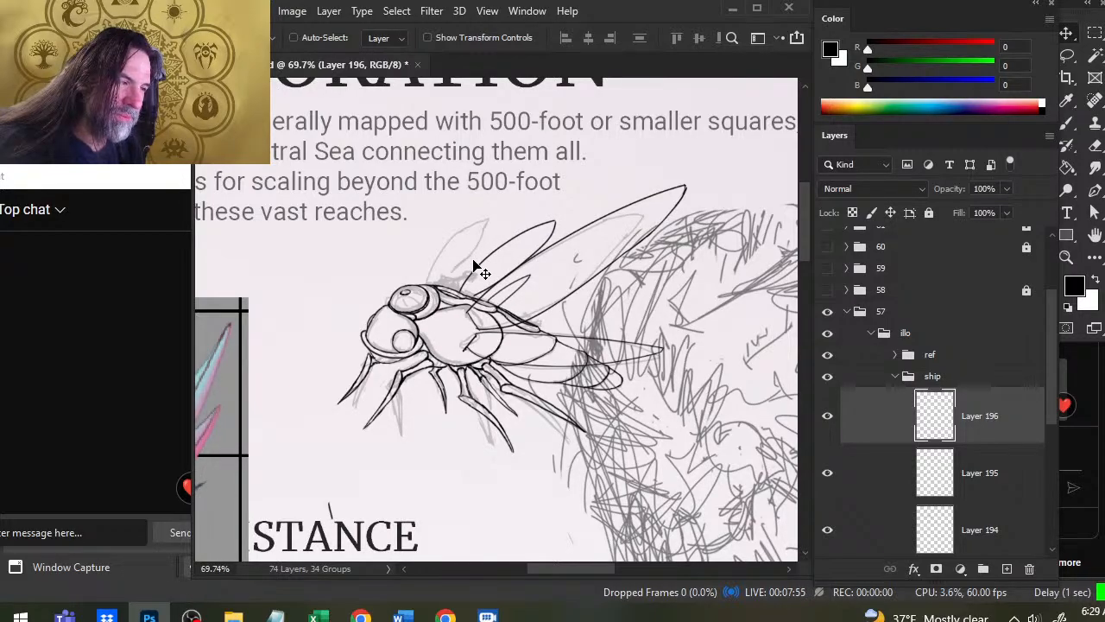
Delete Layer 196, which holds the two far wings.
{"action": "key", "text": "l"}
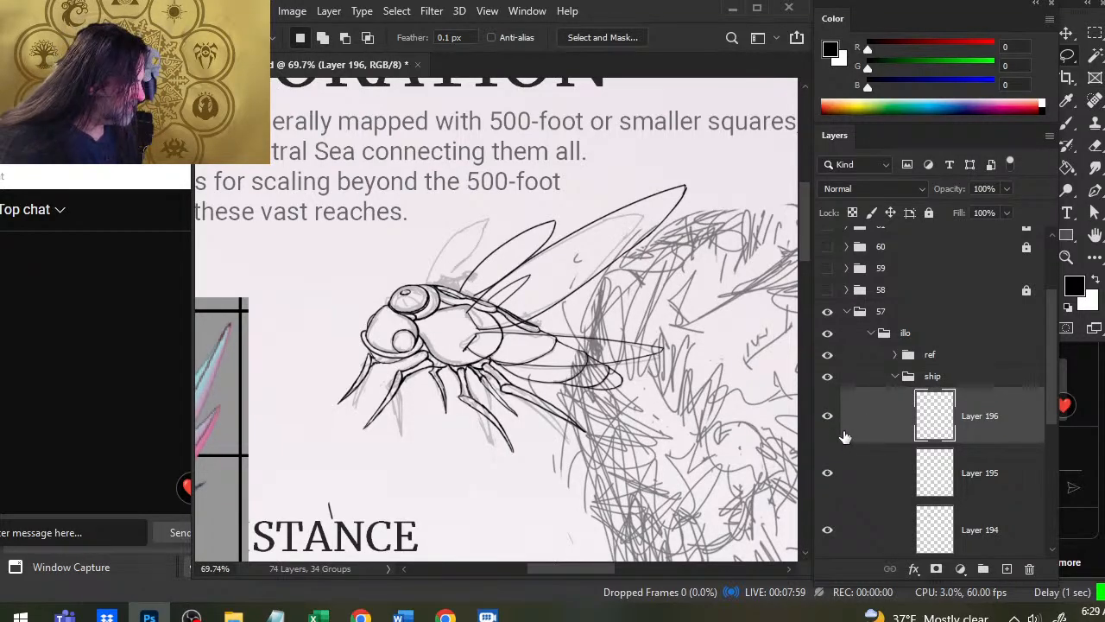
{"action": "key", "text": "Delete"}
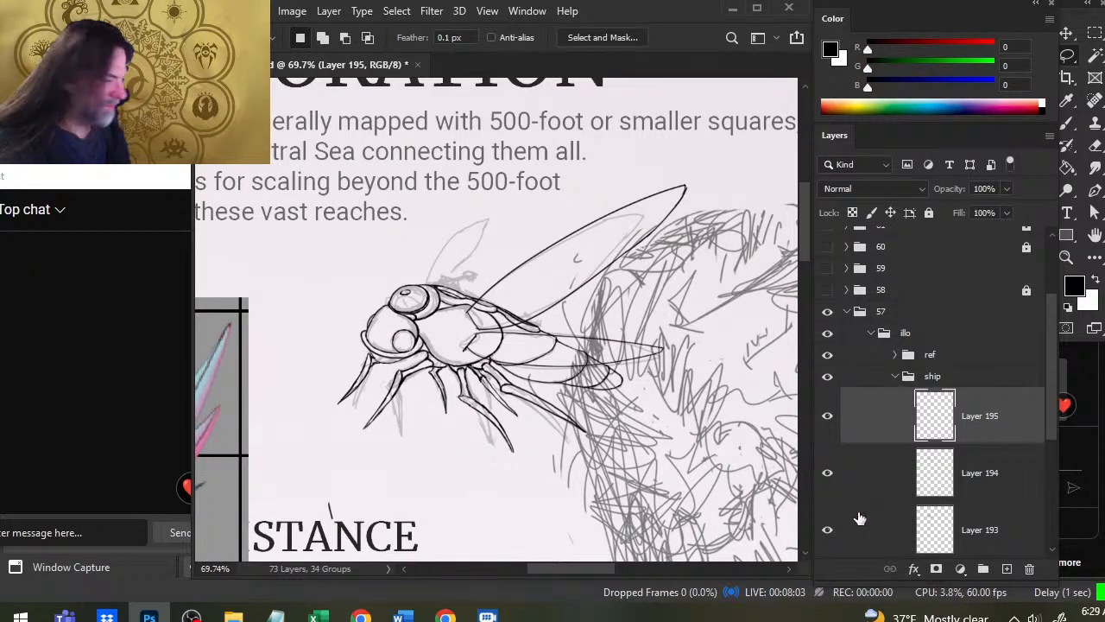
{"action": "key", "text": "e"}
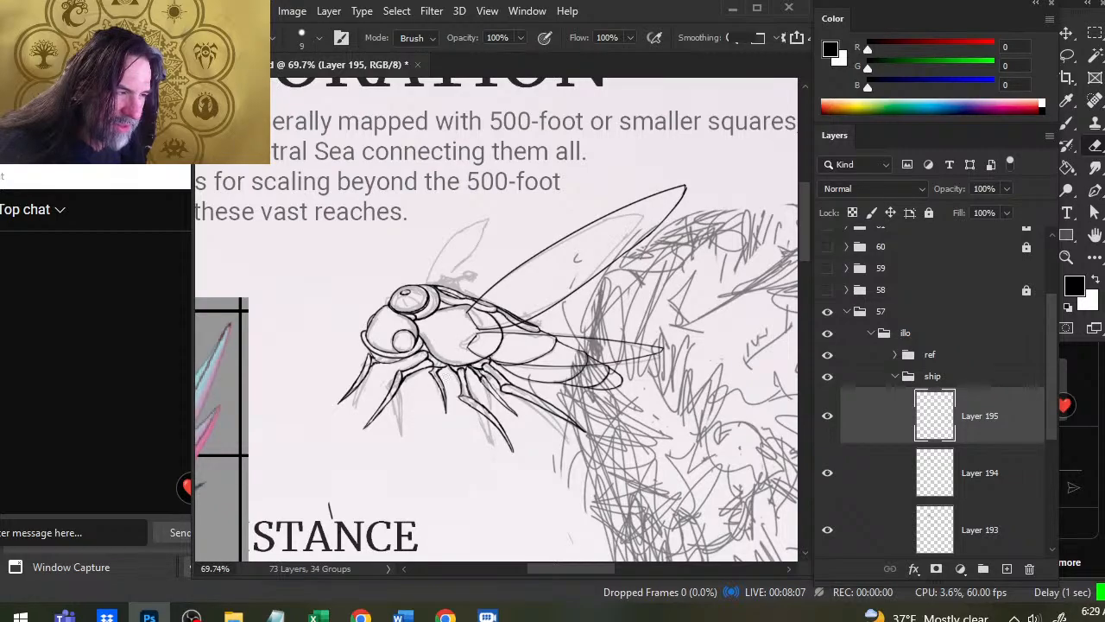
Duplicate Layer 195 with the near wings as "\" and shift the copy up and forward toward the ship's far side.
{"action": "right_click", "coordinate": [880, 416]}
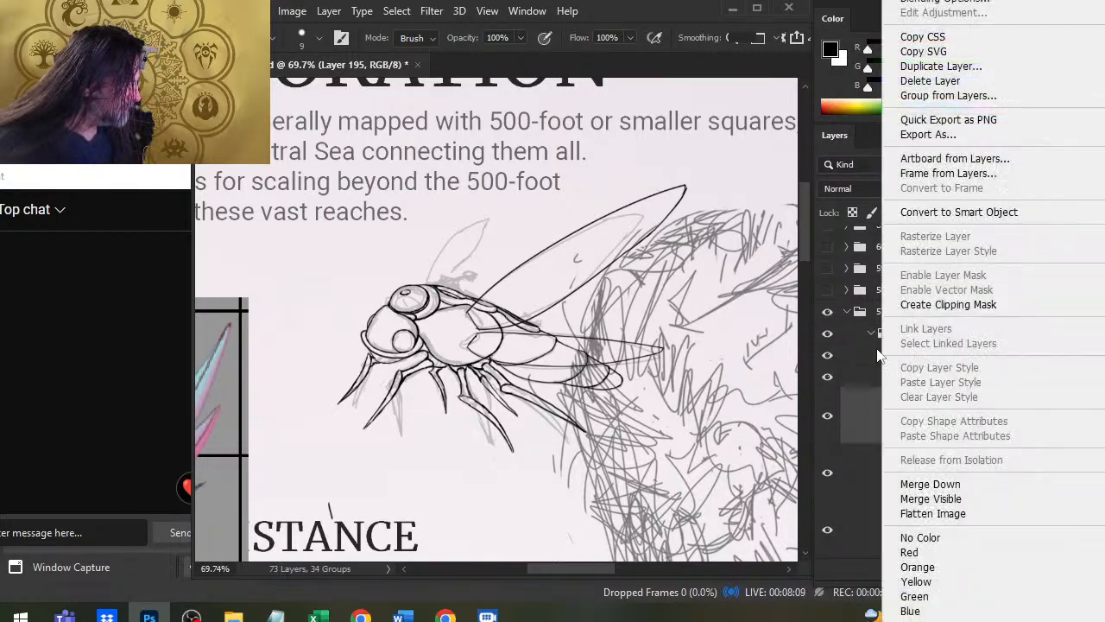
{"action": "left_click", "coordinate": [965, 66]}
{"action": "type", "text": "\\"}
{"action": "key", "text": "Return"}
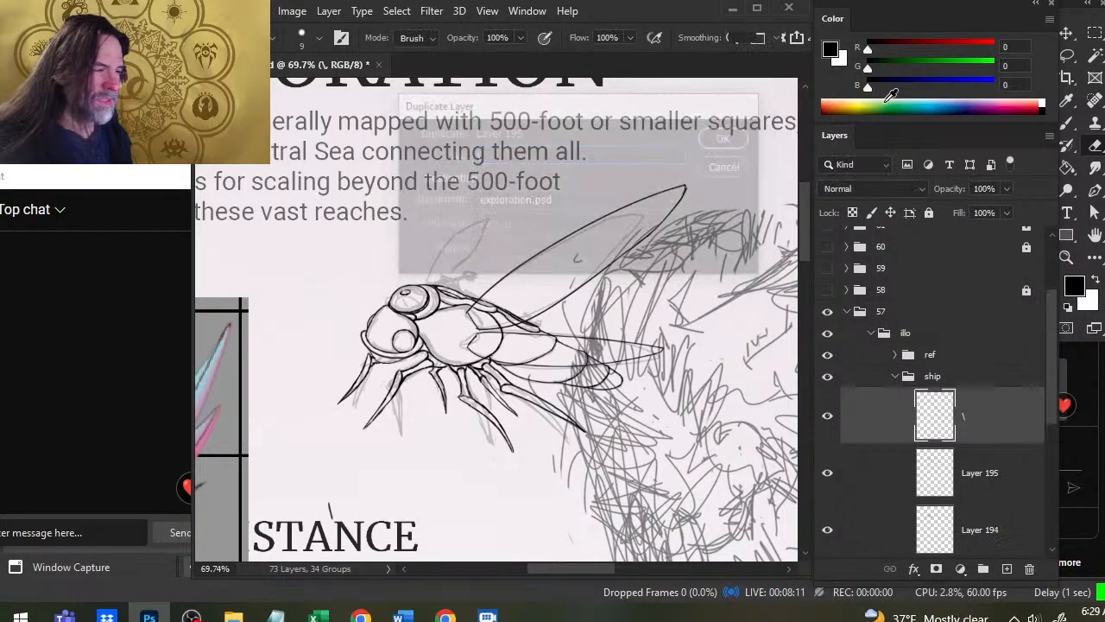
{"action": "key", "text": "v"}
{"action": "left_click_drag", "start_coordinate": [730, 429], "coordinate": [707, 407]}
Distort the copied wings to pull in their tips, rotate them about 24° counter-clockwise, and skew them toward the head.
{"action": "key", "text": "l"}
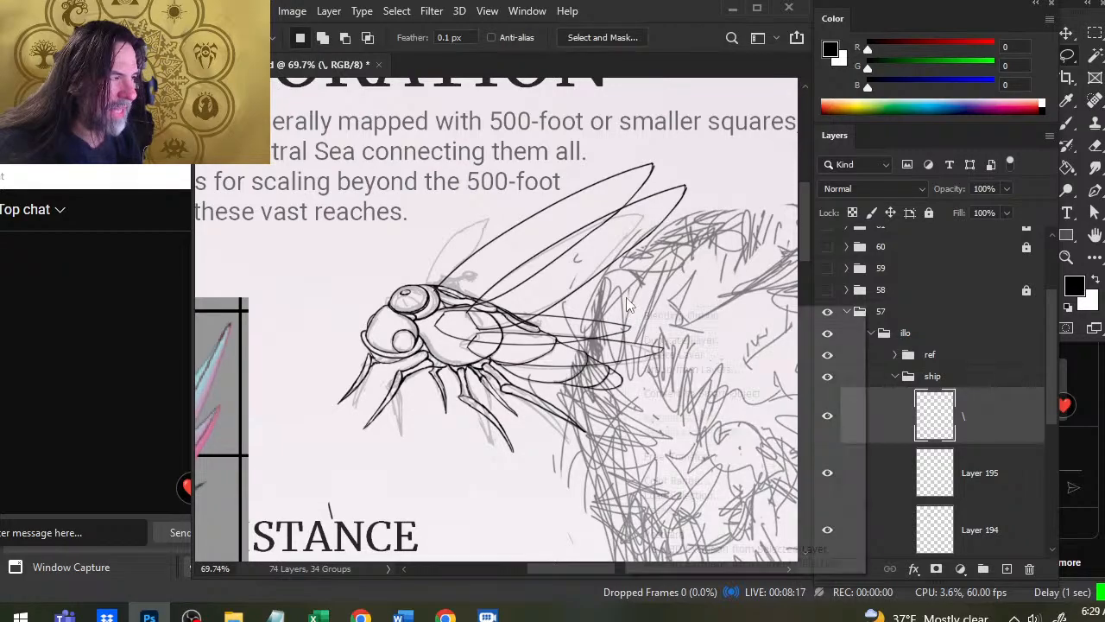
{"action": "right_click", "coordinate": [626, 308]}
{"action": "left_click", "coordinate": [710, 460]}
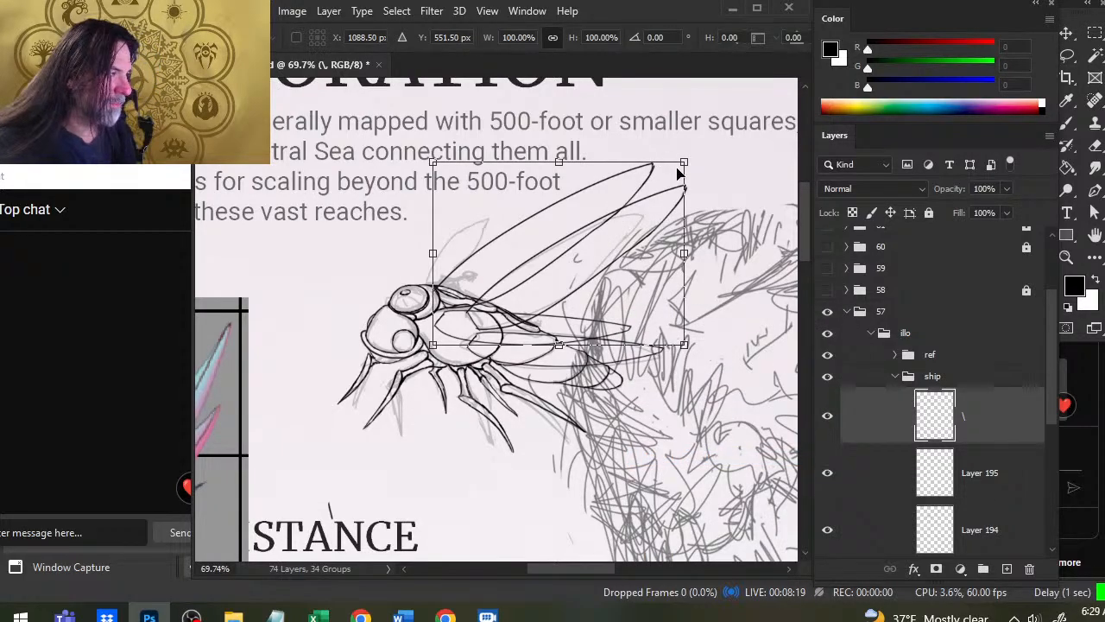
{"action": "right_click", "coordinate": [710, 200]}
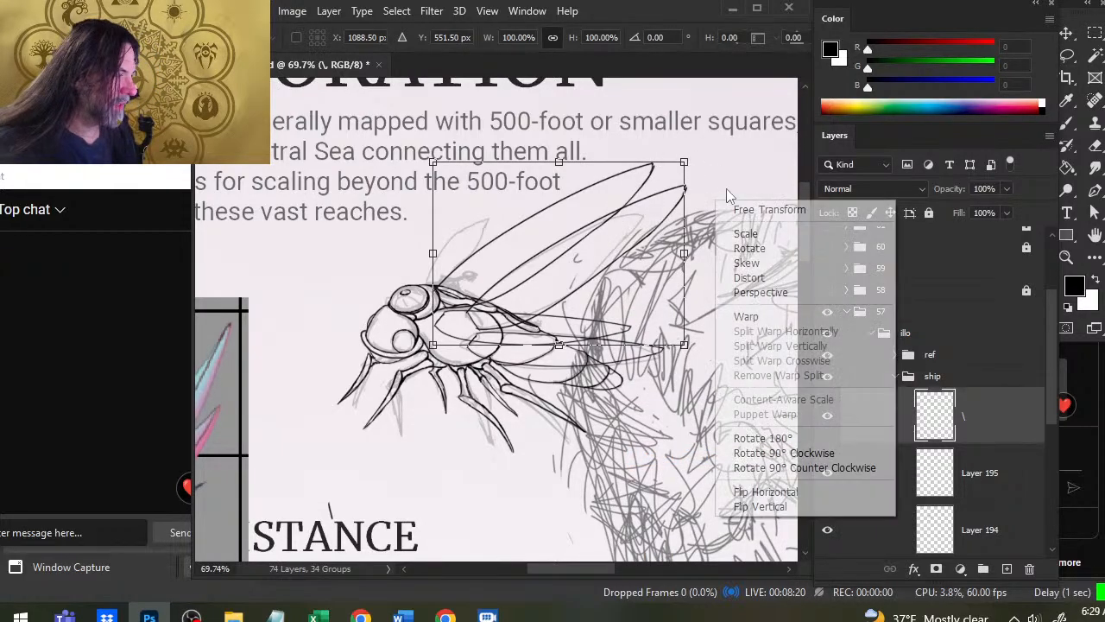
{"action": "left_click", "coordinate": [756, 277]}
{"action": "left_click_drag", "start_coordinate": [684, 162], "coordinate": [633, 175]}
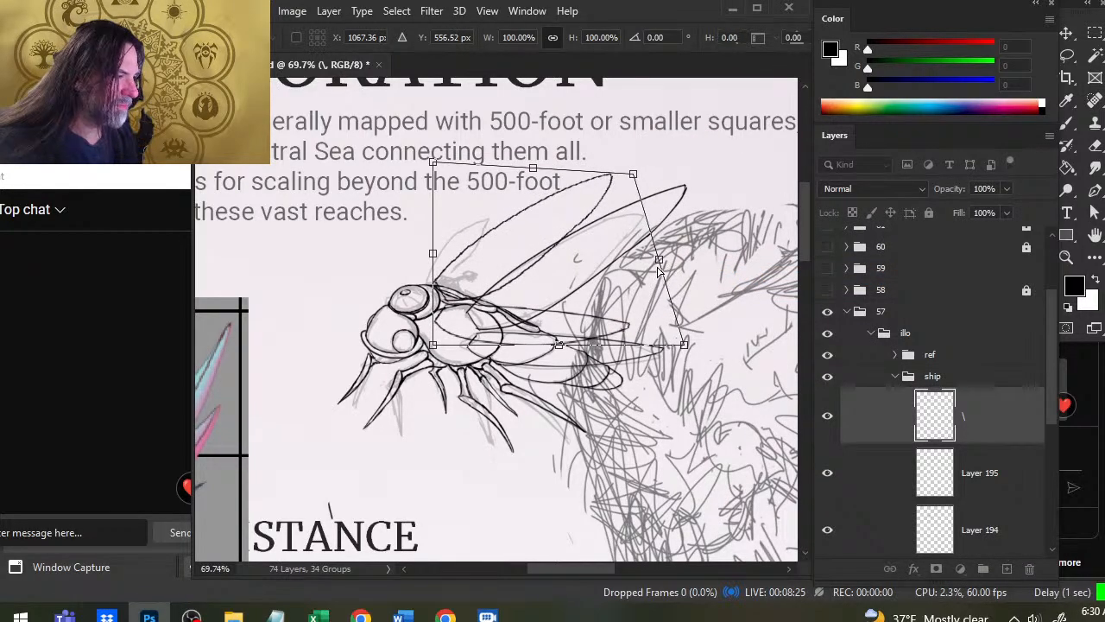
{"action": "left_click_drag", "start_coordinate": [663, 273], "coordinate": [611, 183]}
{"action": "left_click_drag", "start_coordinate": [506, 129], "coordinate": [490, 166]}
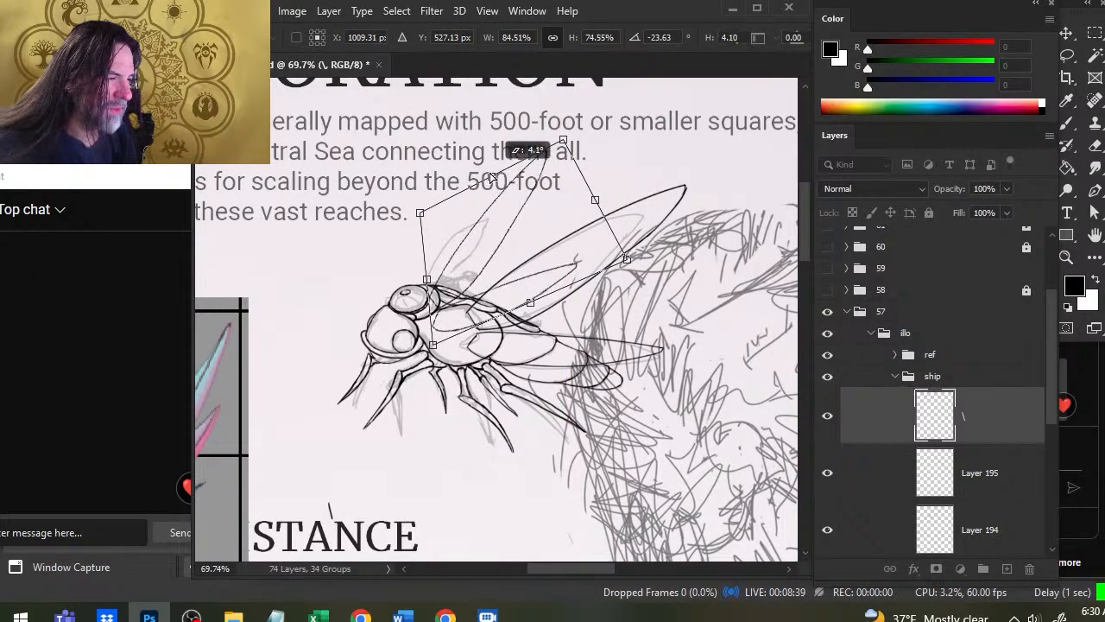
Rotate the copied wings further to about -39°, seat their roots on the thorax, and apply the transform.
{"action": "right_click", "coordinate": [656, 294]}
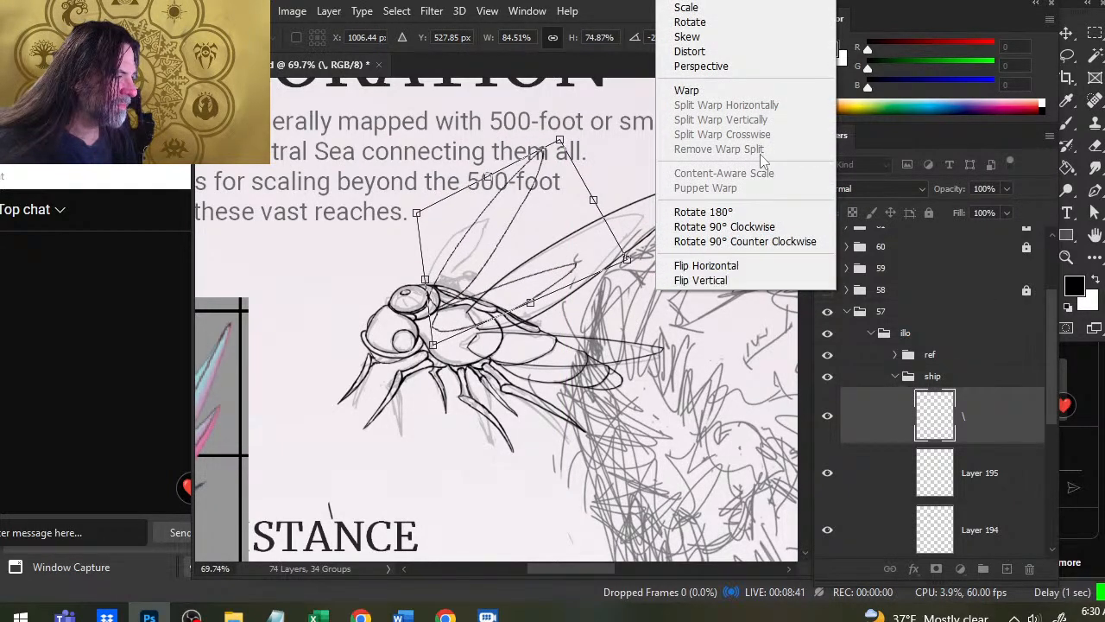
{"action": "left_click", "coordinate": [739, 2]}
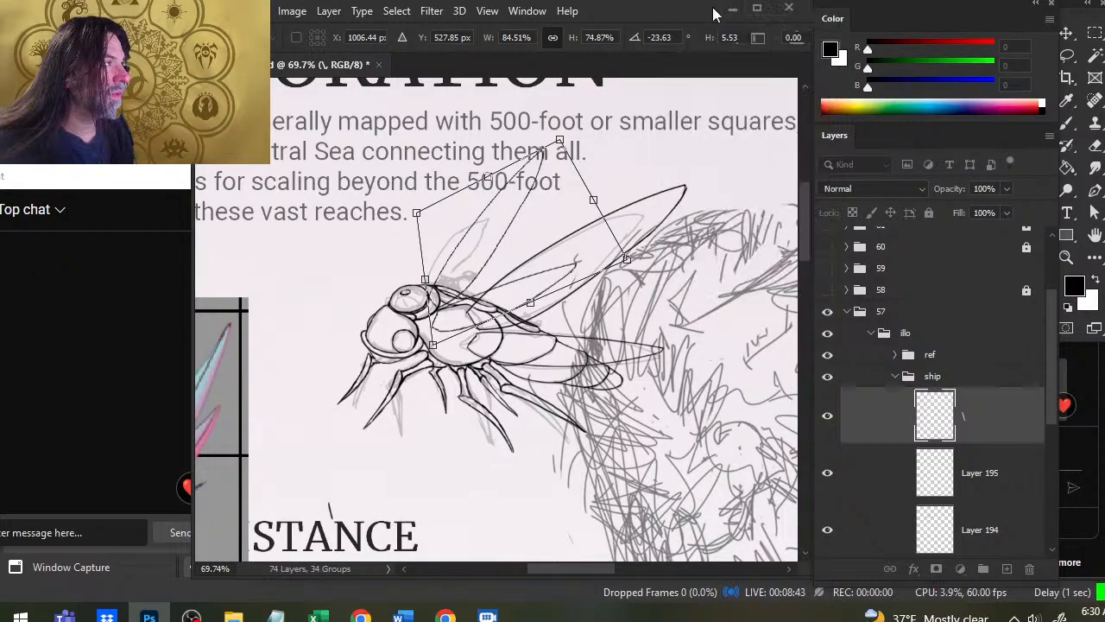
{"action": "left_click_drag", "start_coordinate": [682, 359], "coordinate": [660, 276]}
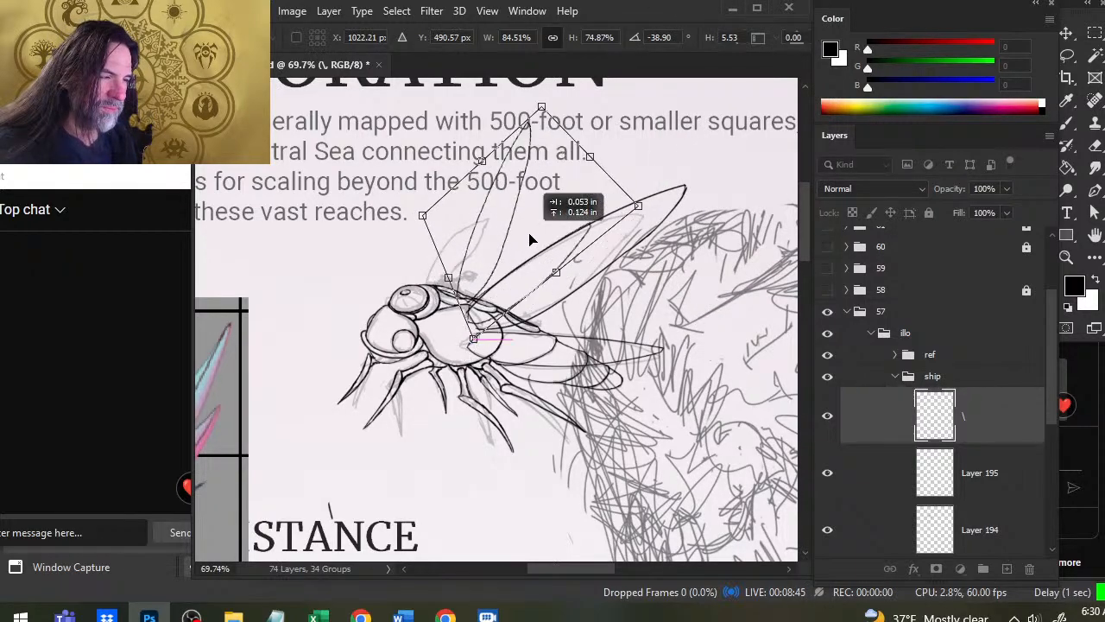
{"action": "left_click_drag", "start_coordinate": [530, 239], "coordinate": [520, 263]}
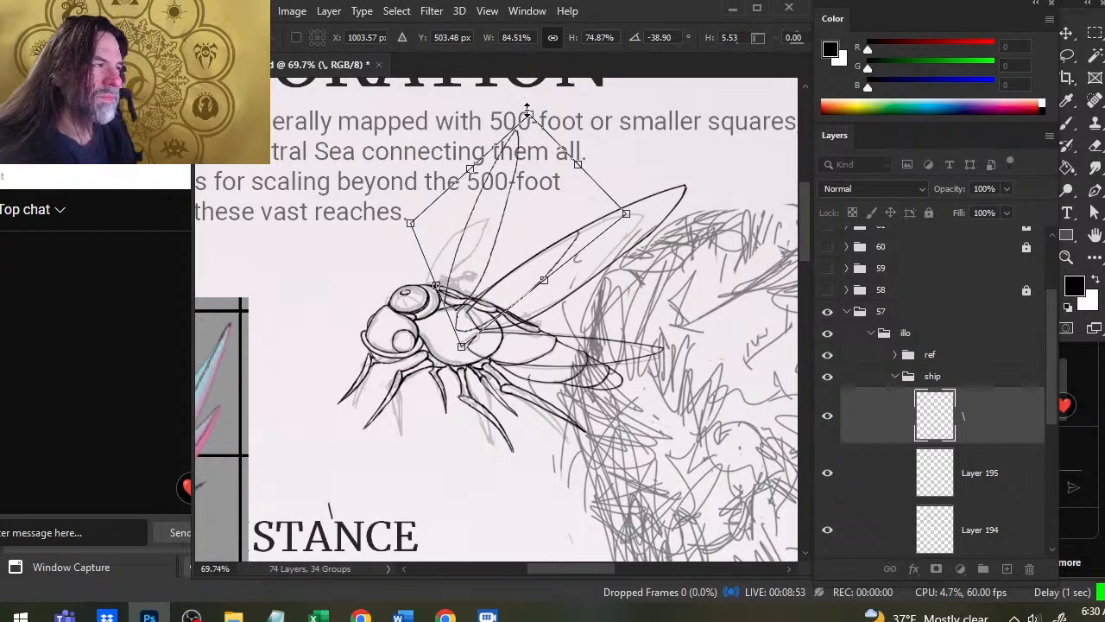
{"action": "mouse_move", "coordinate": [528, 113]}
{"action": "left_mouse_down"}
{"action": "mouse_move", "coordinate": [526, 142]}
{"action": "mouse_move", "coordinate": [545, 108]}
{"action": "left_mouse_up"}
{"action": "key", "text": "Return"}
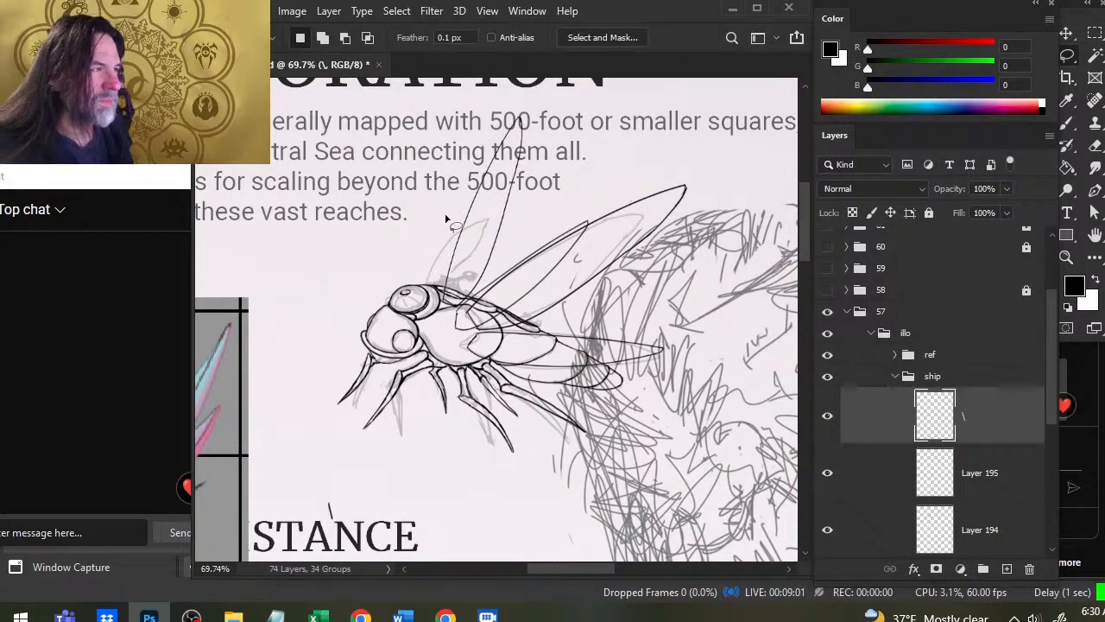
Scale the far wings to about 74% height, rotate them about 7° clockwise, and reposition them on the thorax.
{"action": "right_click", "coordinate": [467, 221]}
{"action": "left_click", "coordinate": [522, 370]}
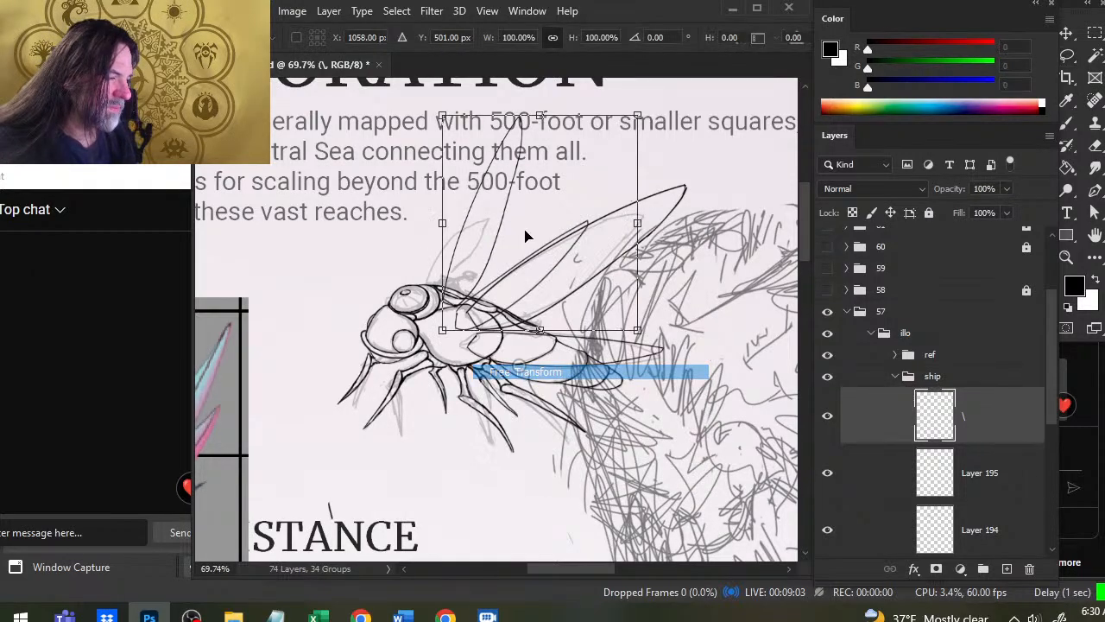
{"action": "left_click_drag", "start_coordinate": [539, 115], "coordinate": [508, 172]}
{"action": "mouse_move", "coordinate": [511, 264]}
{"action": "left_mouse_down"}
{"action": "mouse_move", "coordinate": [521, 270]}
{"action": "mouse_move", "coordinate": [510, 255]}
{"action": "left_mouse_up"}
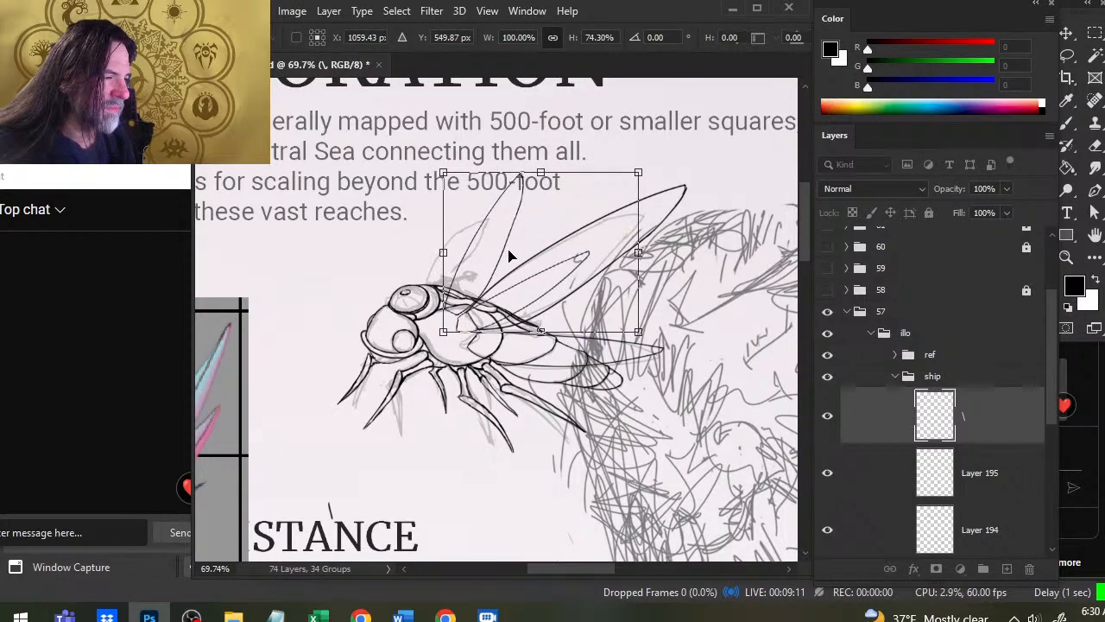
{"action": "left_click_drag", "start_coordinate": [701, 200], "coordinate": [738, 208]}
{"action": "left_click_drag", "start_coordinate": [537, 241], "coordinate": [561, 254]}
Skew the far wings forward toward the head and apply the transform.
{"action": "right_click", "coordinate": [544, 207]}
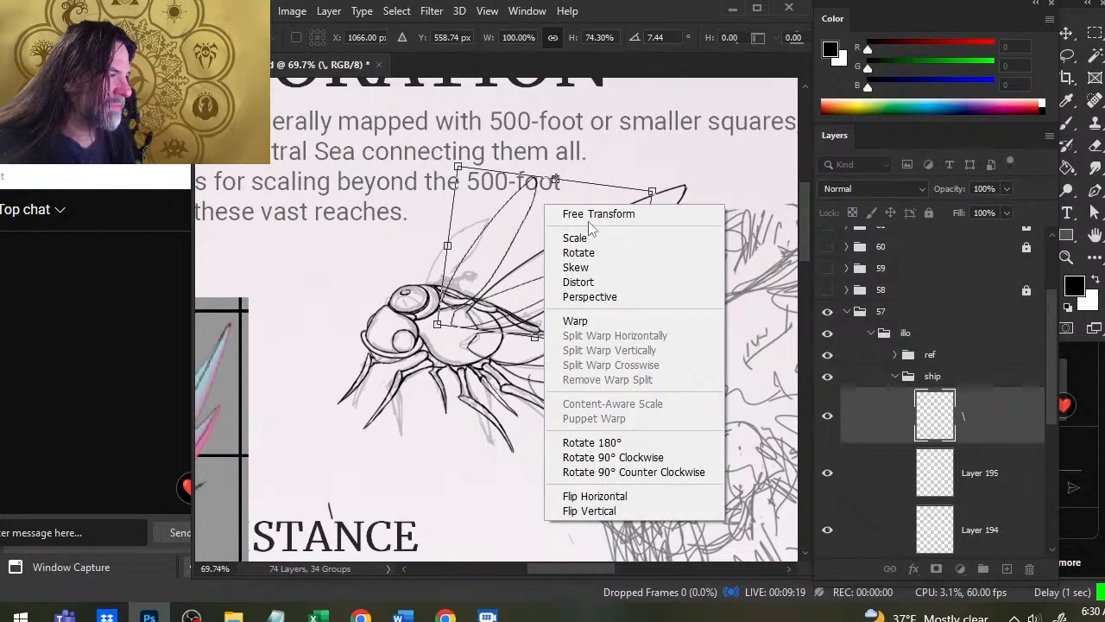
{"action": "left_click", "coordinate": [576, 266]}
{"action": "left_click_drag", "start_coordinate": [554, 179], "coordinate": [521, 191]}
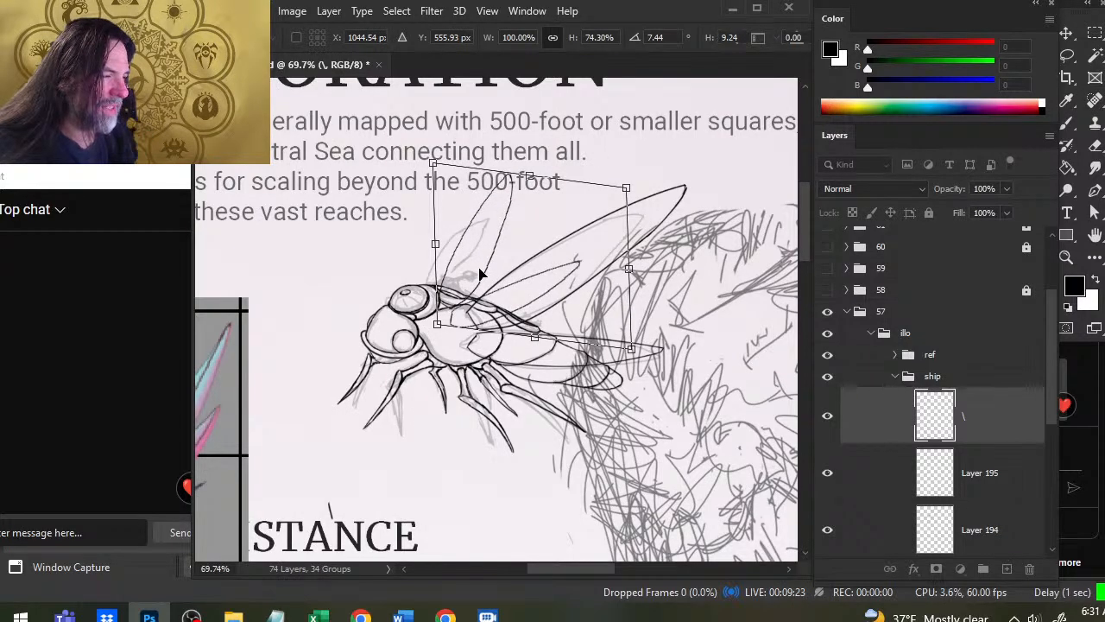
{"action": "key", "text": "Return"}
Lasso the lower far wing and move it slightly down over the thorax.
{"action": "key", "text": "l"}
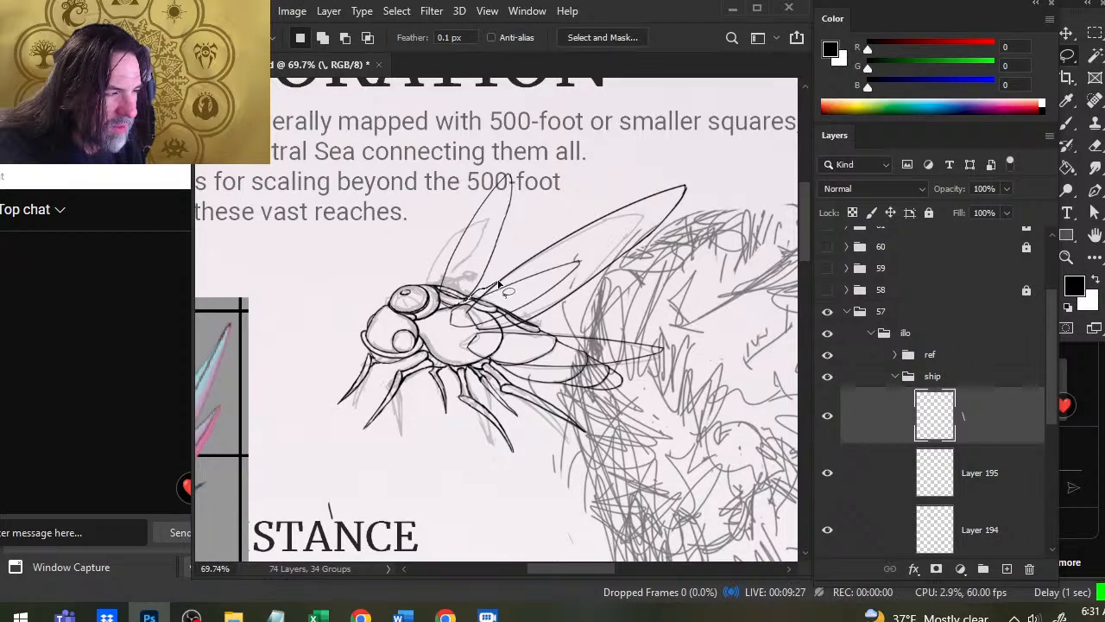
{"action": "left_click_drag", "start_coordinate": [498, 284], "coordinate": [540, 248]}
{"action": "key", "text": "v"}
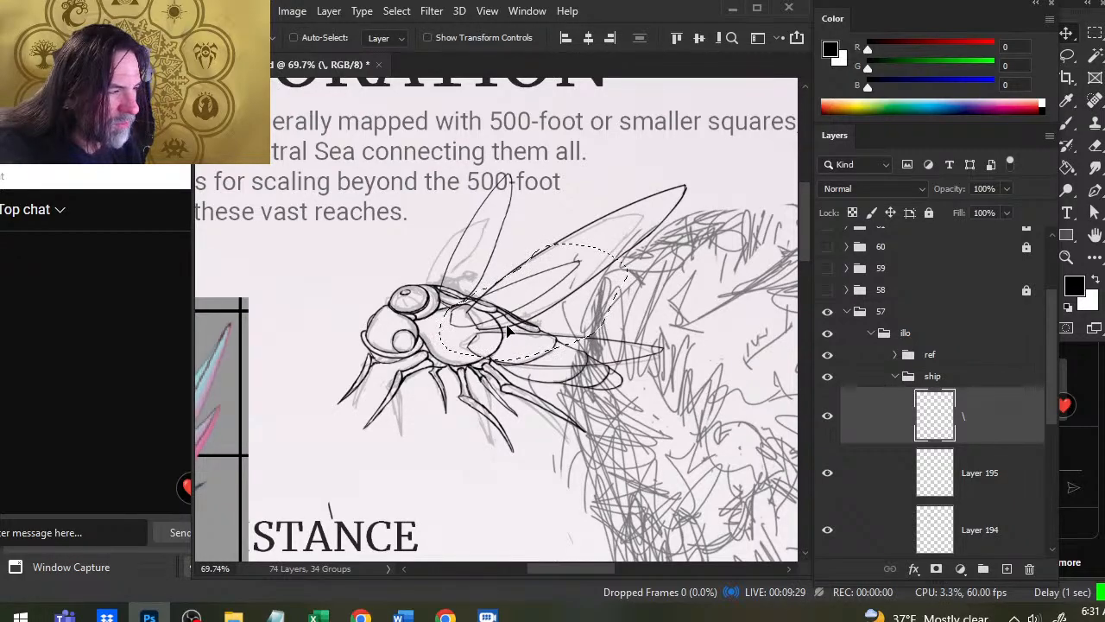
{"action": "left_click_drag", "start_coordinate": [510, 324], "coordinate": [506, 332]}
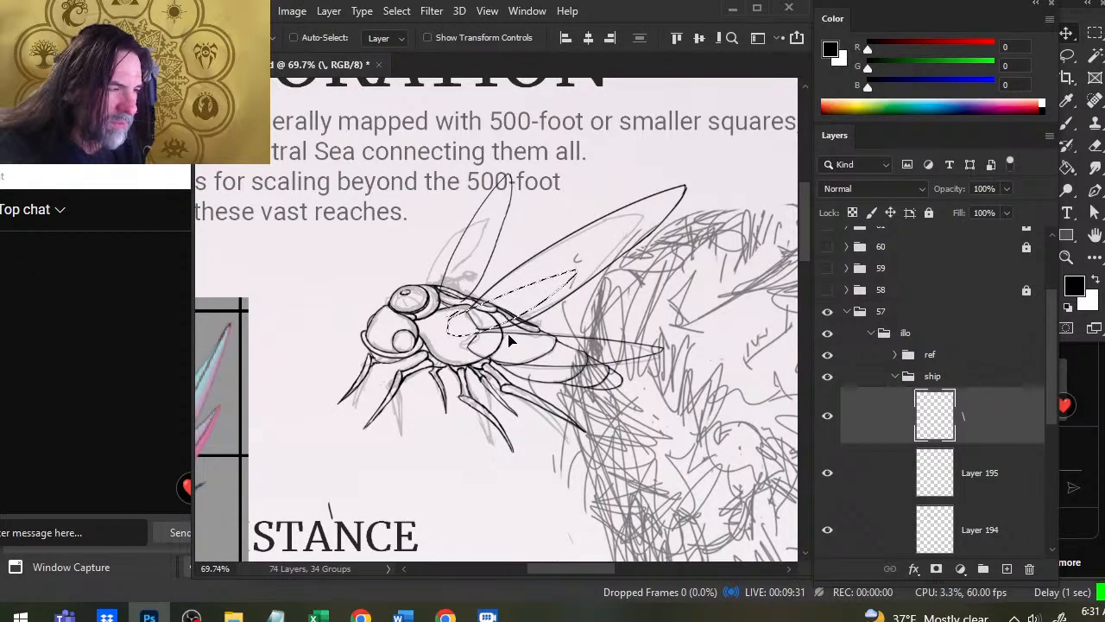
{"action": "right_click", "coordinate": [510, 342]}
{"action": "left_click", "coordinate": [563, 251]}
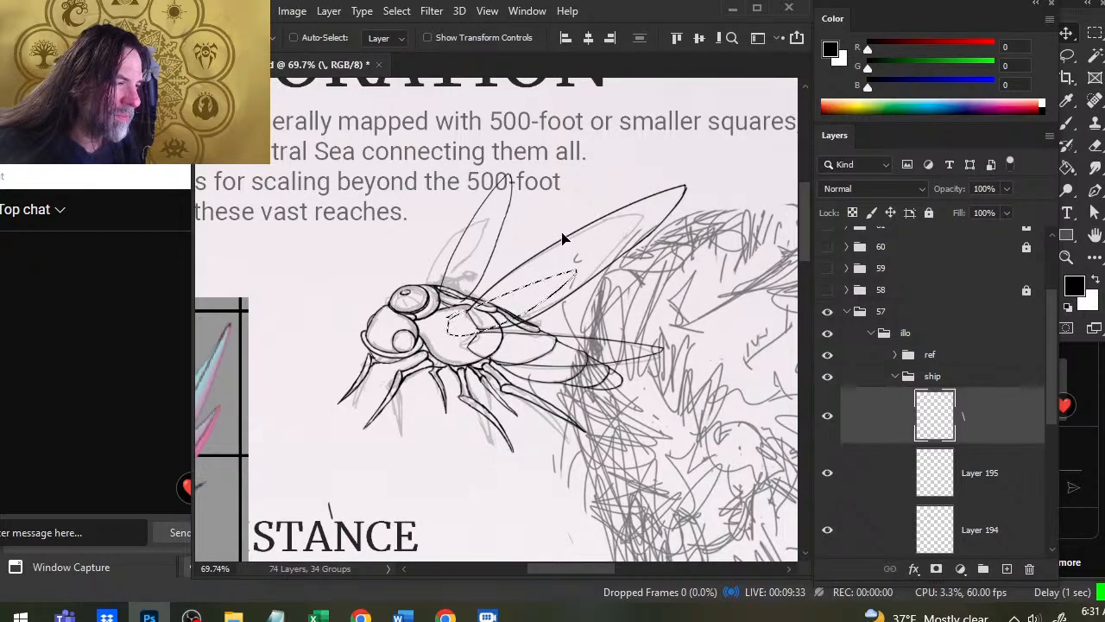
Narrow the selected lower far wing to about 57% of its width, nudge it into place, and deselect it.
{"action": "key", "text": "l"}
{"action": "right_click", "coordinate": [574, 238]}
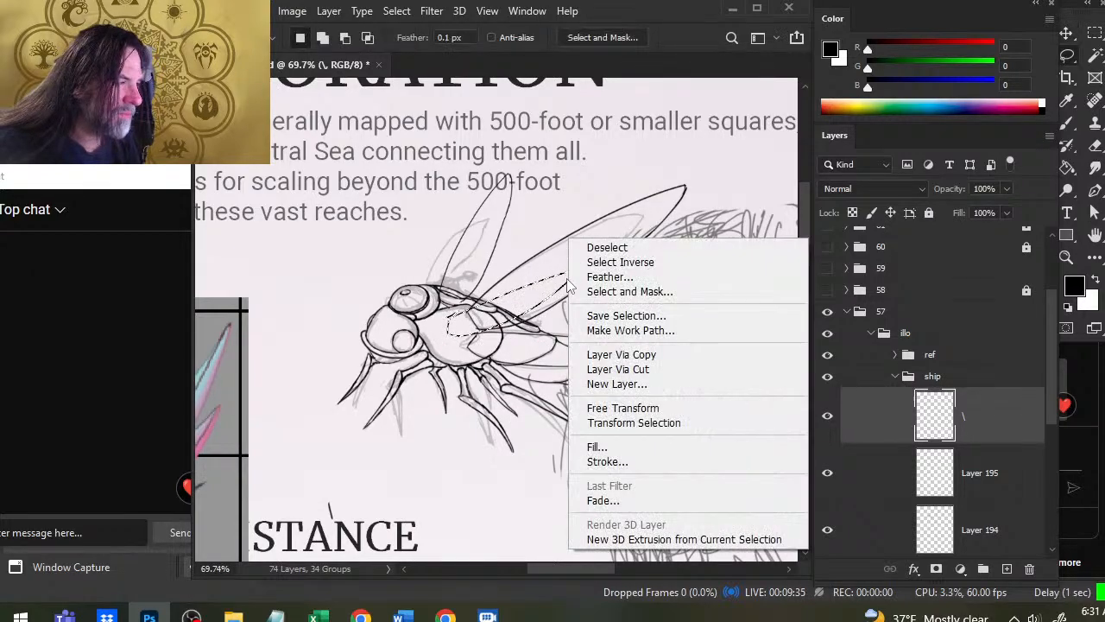
{"action": "left_click", "coordinate": [605, 406]}
{"action": "left_click_drag", "start_coordinate": [578, 302], "coordinate": [496, 330]}
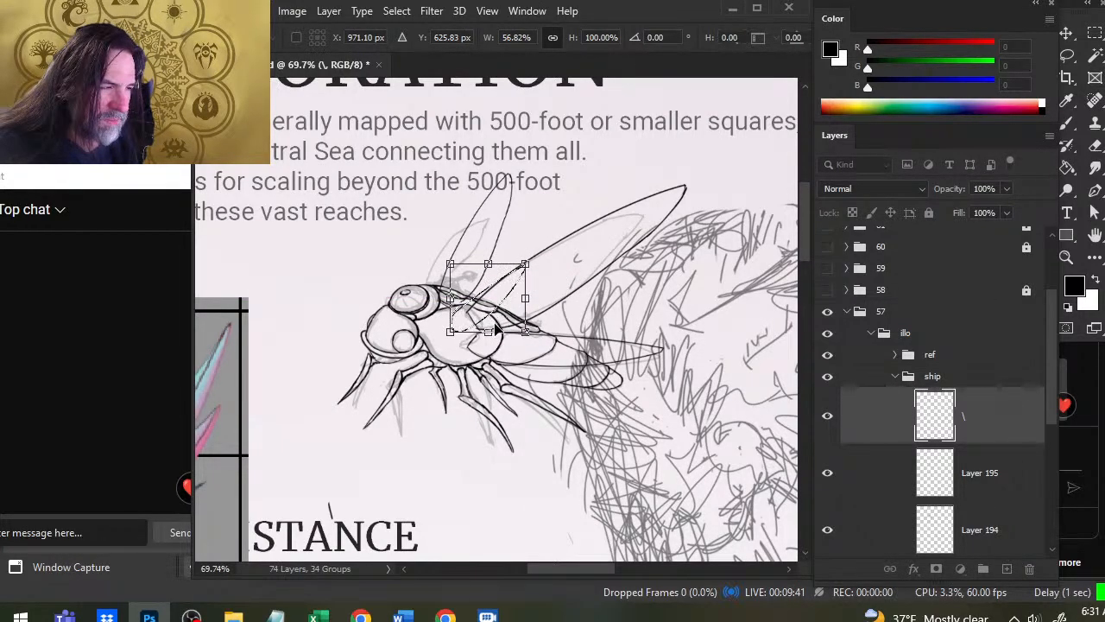
{"action": "key", "text": "Return"}
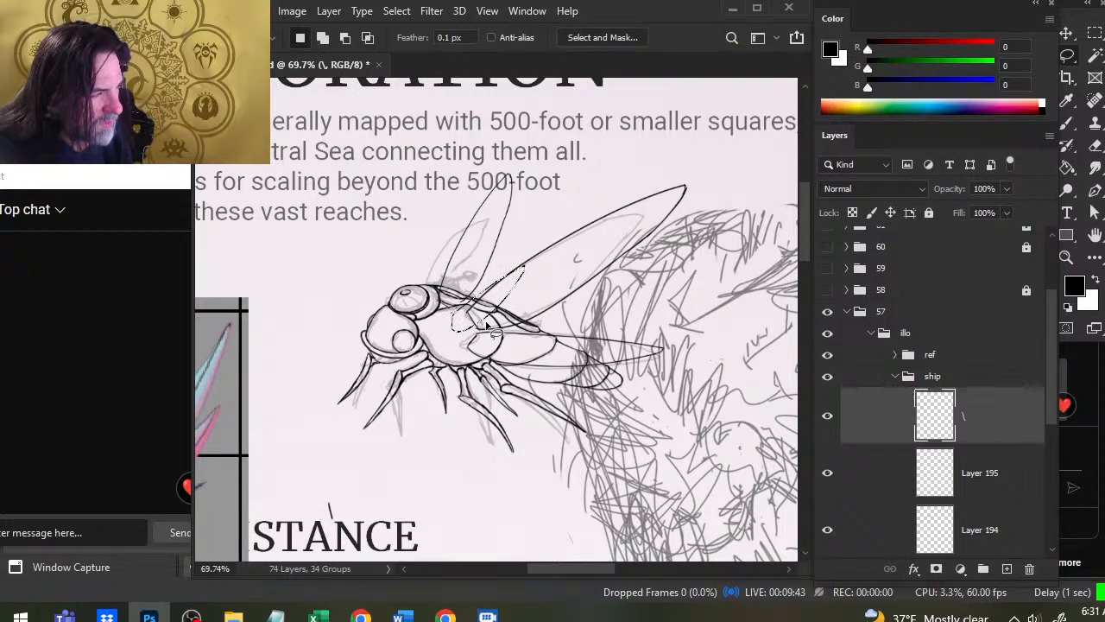
{"action": "key", "text": "v"}
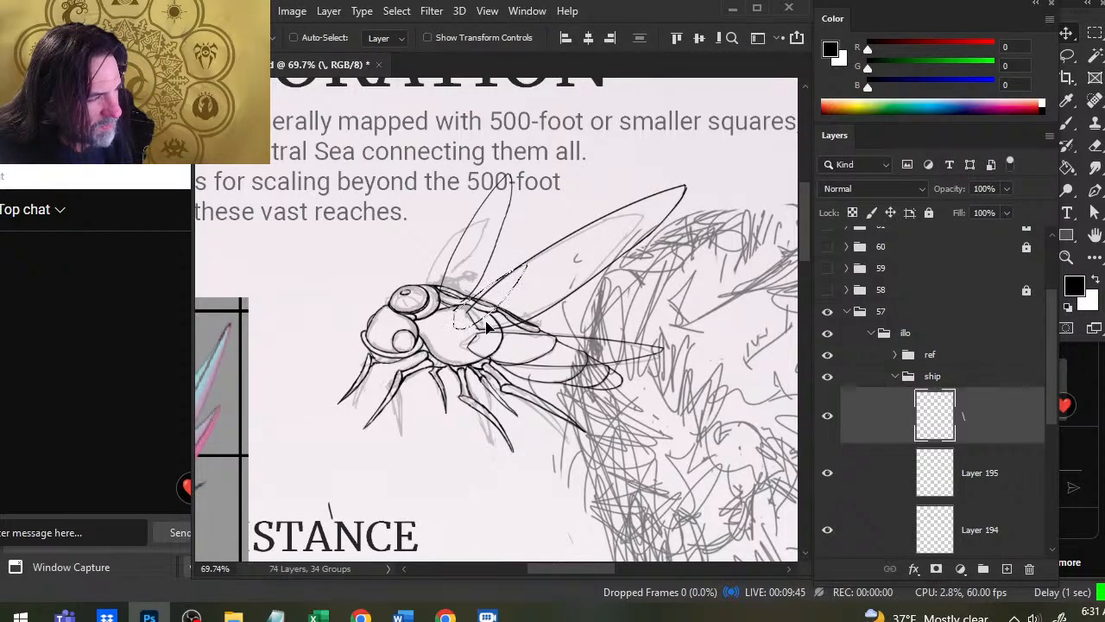
{"action": "right_click", "coordinate": [511, 240]}
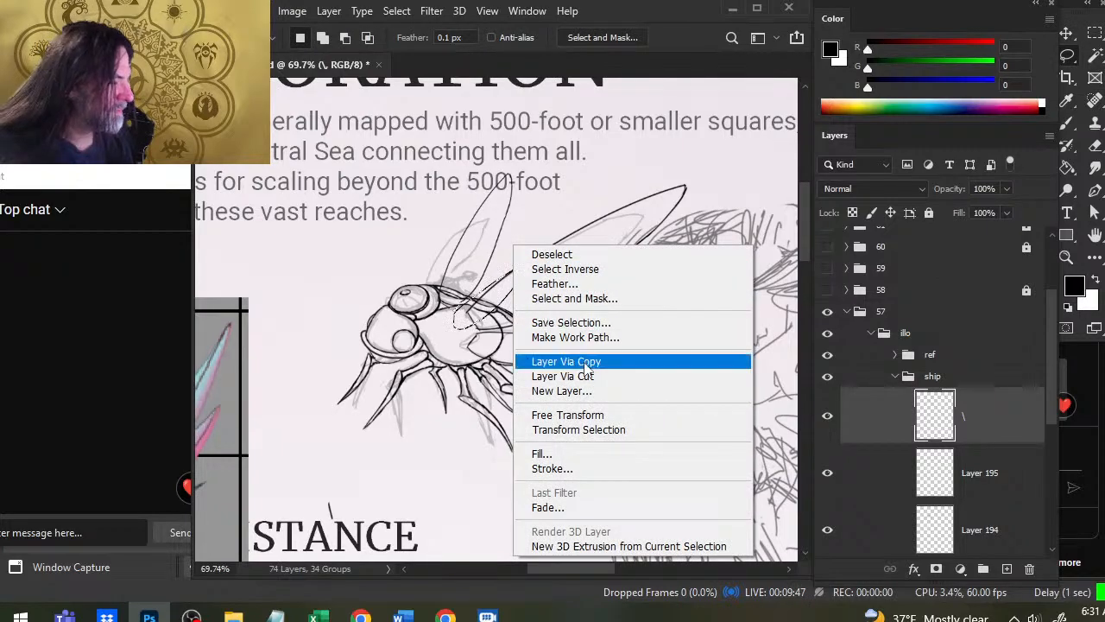
{"action": "left_click", "coordinate": [565, 414]}
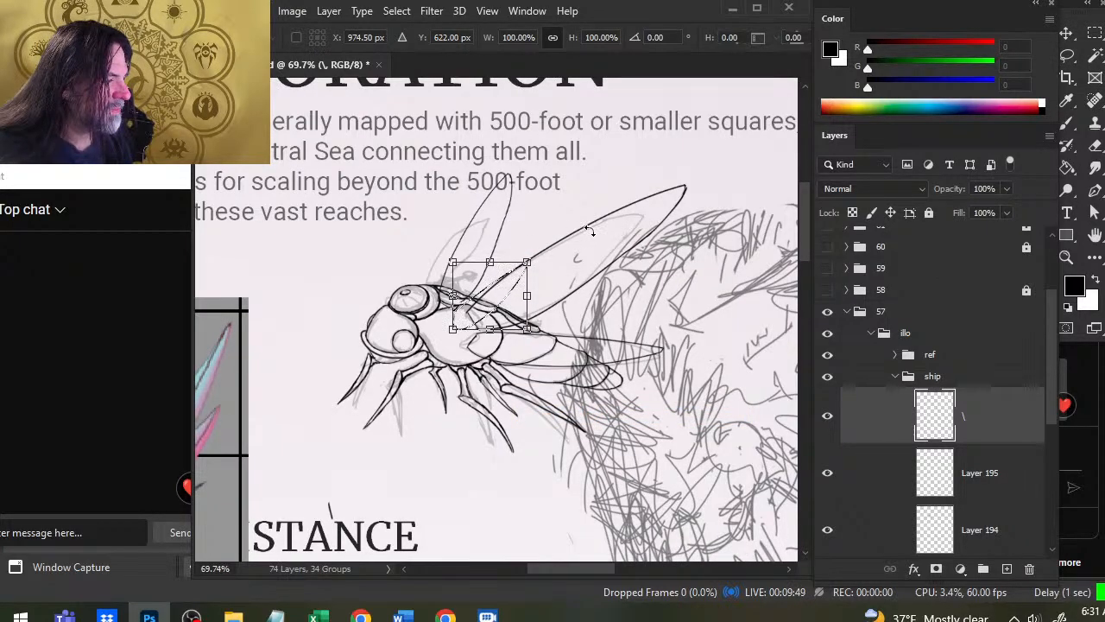
{"action": "key", "text": "Return"}
{"action": "key", "text": "l"}
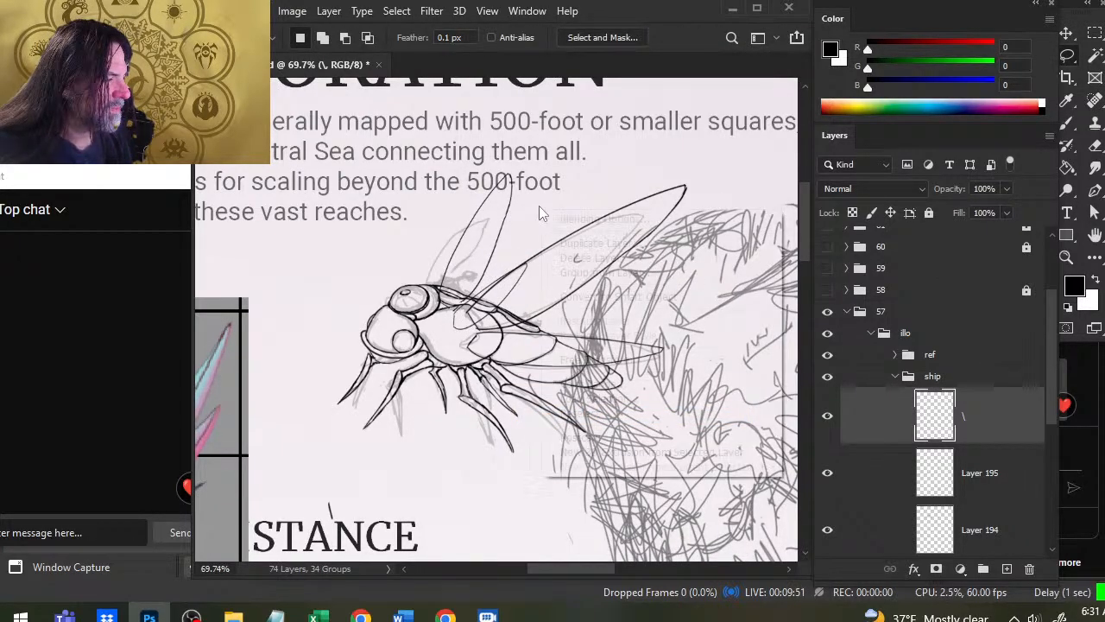
Shorten the far wings to about 82% of their height and reposition them on the thorax.
{"action": "right_click", "coordinate": [542, 209]}
{"action": "left_click", "coordinate": [570, 362]}
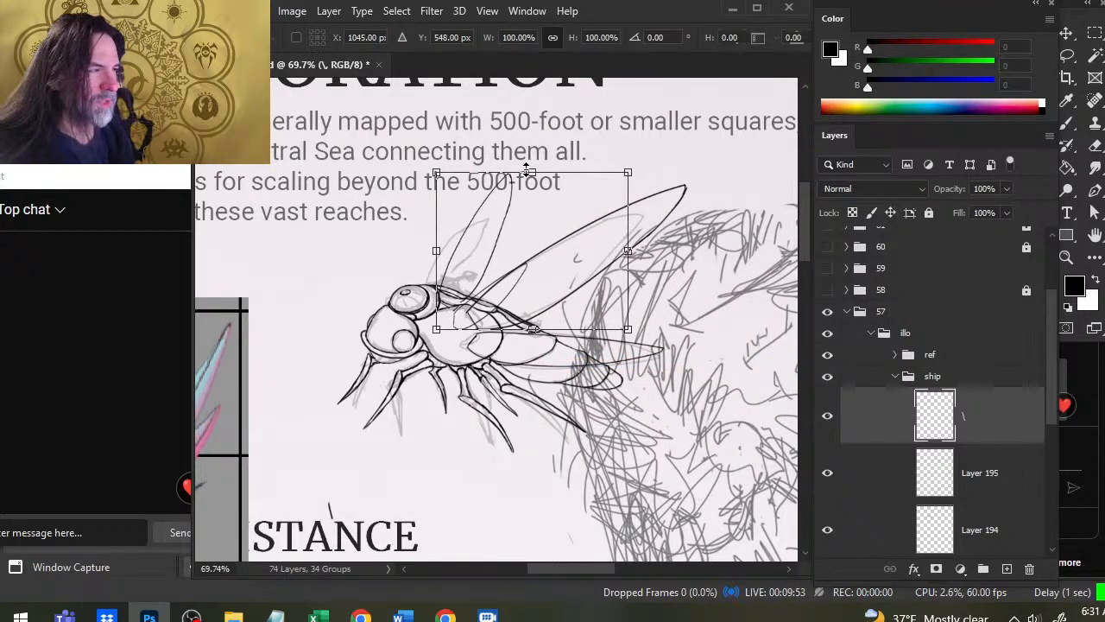
{"action": "left_click_drag", "start_coordinate": [526, 170], "coordinate": [518, 201]}
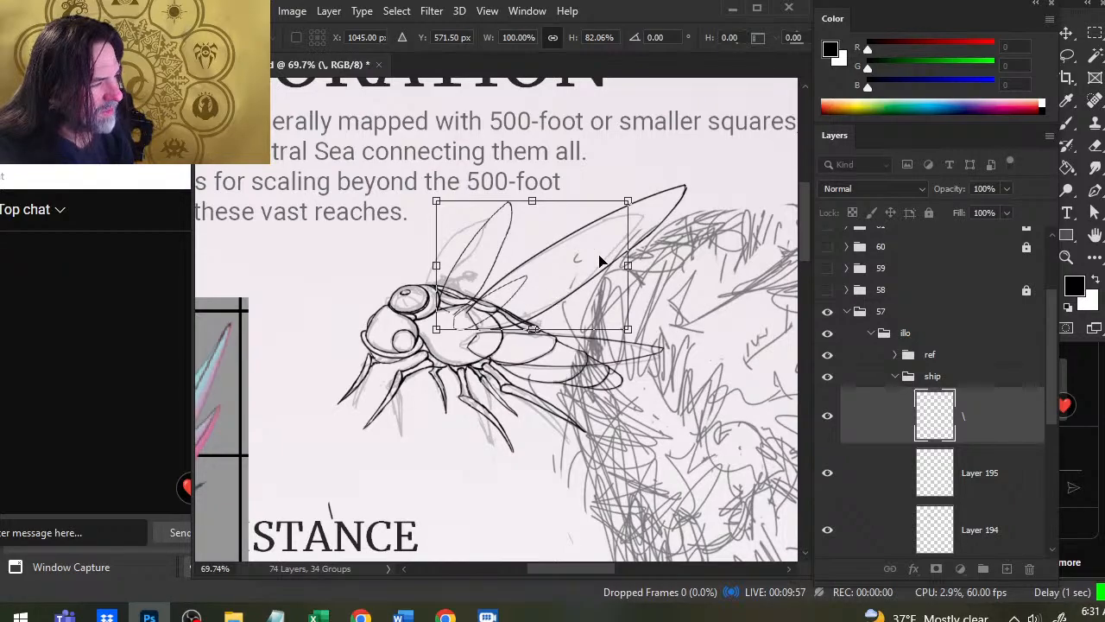
{"action": "left_click_drag", "start_coordinate": [550, 272], "coordinate": [562, 274]}
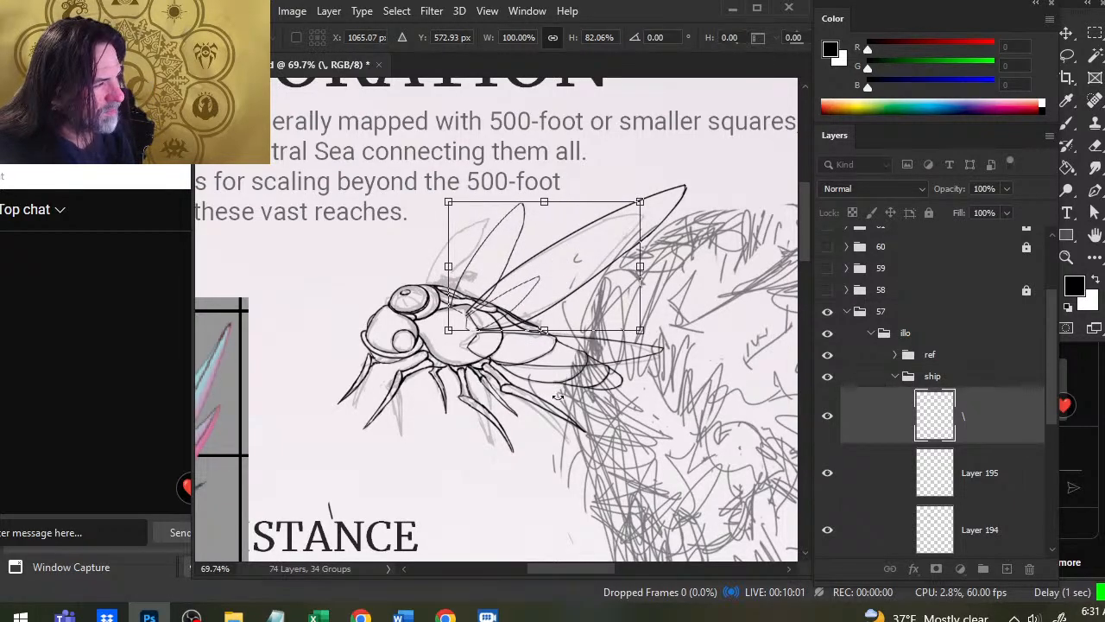
{"action": "key", "text": "Return"}
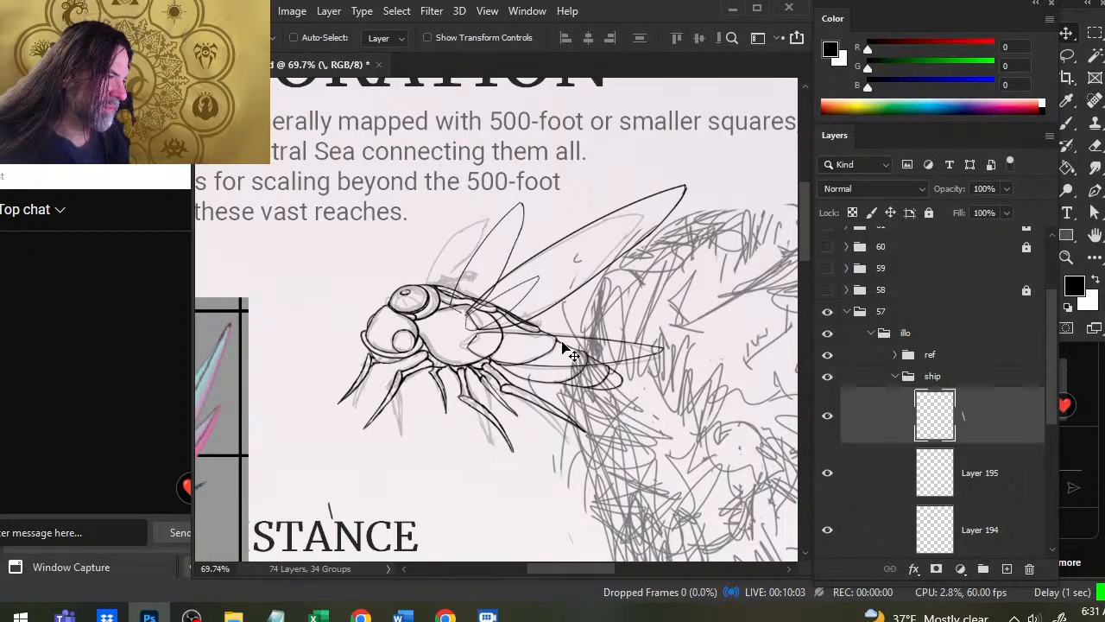
{"action": "left_click_drag", "start_coordinate": [577, 360], "coordinate": [566, 349]}
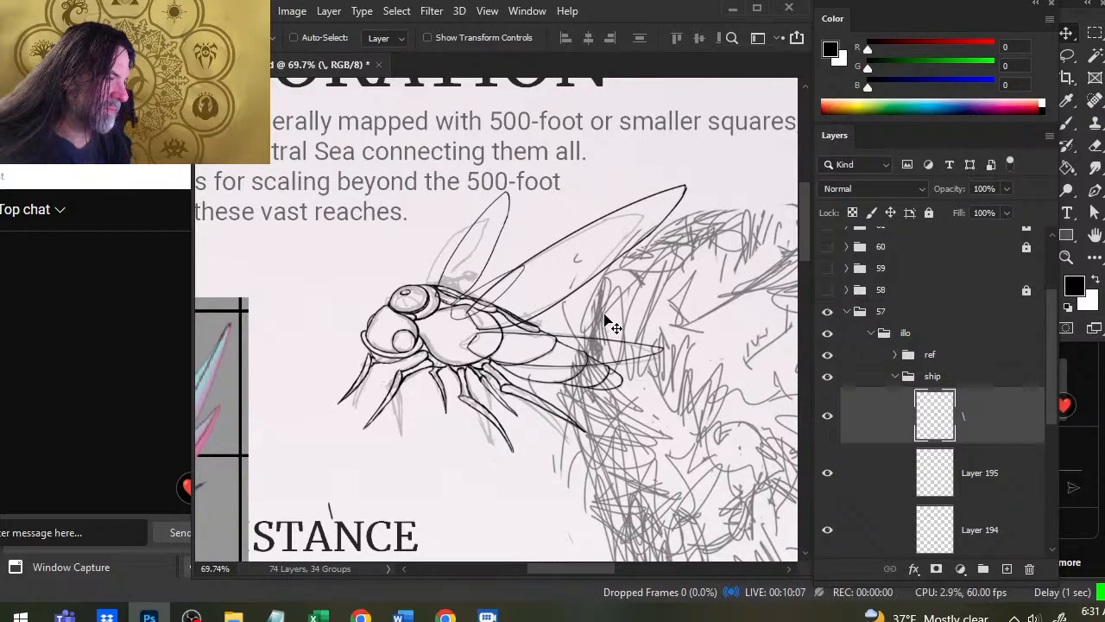
{"action": "left_click_drag", "start_coordinate": [609, 316], "coordinate": [609, 320]}
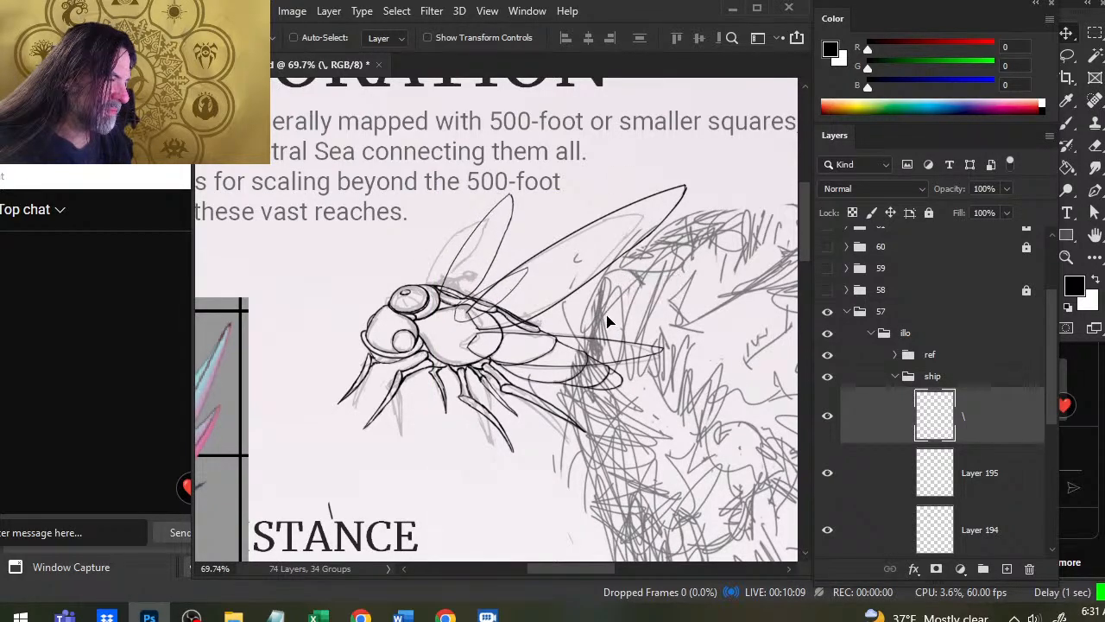
Scale the far wings up proportionally to about 109% and adjust their placement on the thorax.
{"action": "key", "text": "l"}
{"action": "right_click", "coordinate": [518, 341]}
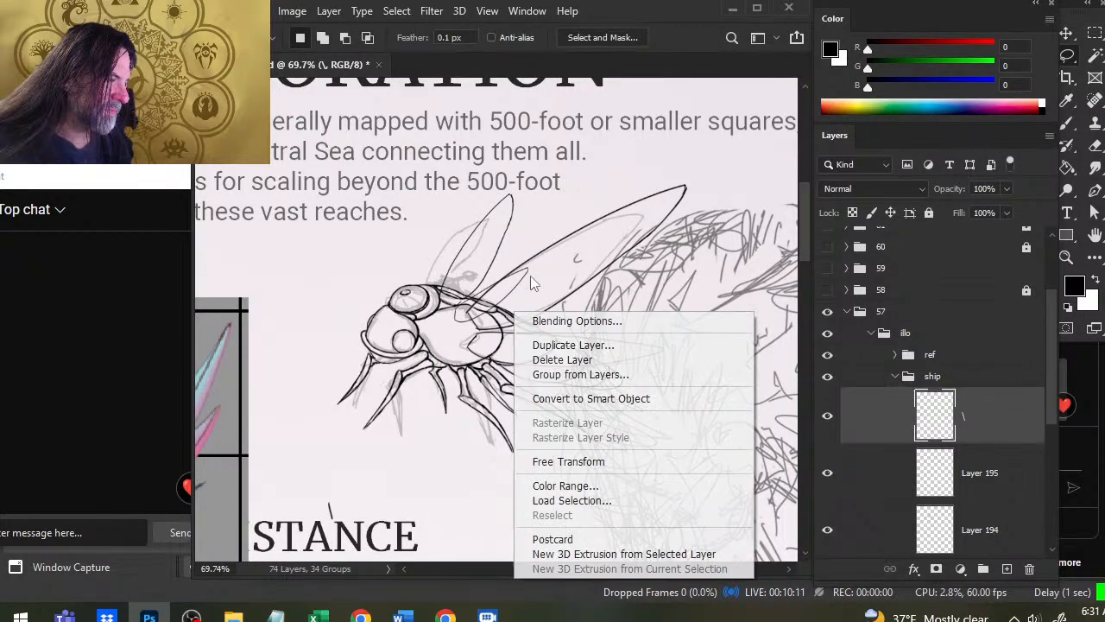
{"action": "left_click", "coordinate": [567, 463]}
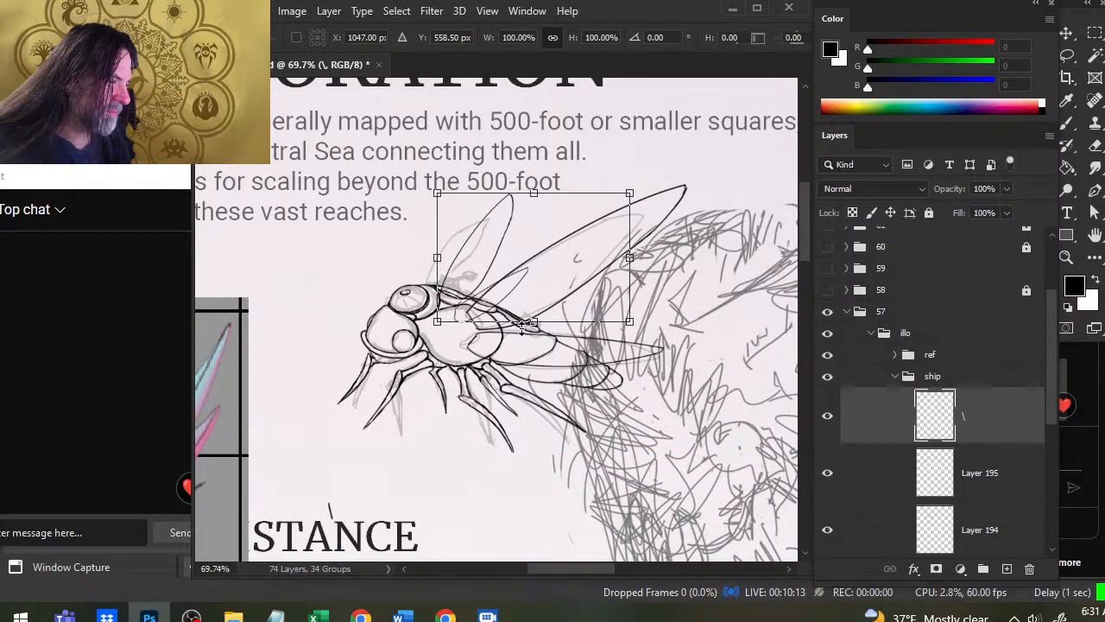
{"action": "left_click_drag", "start_coordinate": [534, 323], "coordinate": [531, 332]}
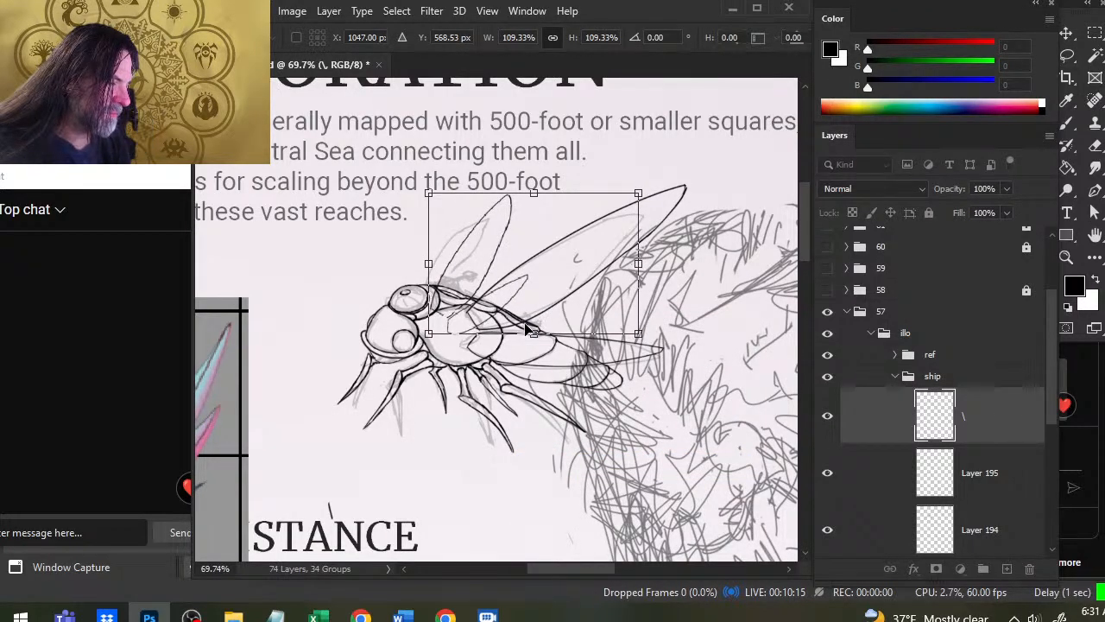
{"action": "key", "text": "Return"}
{"action": "key", "text": "v"}
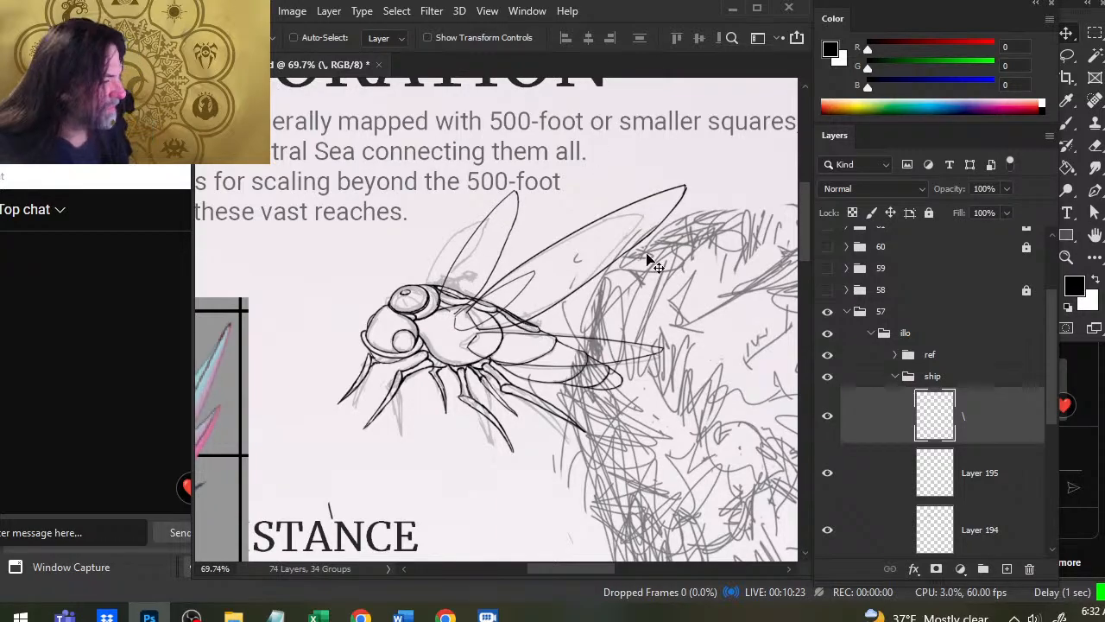
Select the whole ship group and shift the insect ship slightly down and away from the text.
{"action": "left_click", "coordinate": [881, 380]}
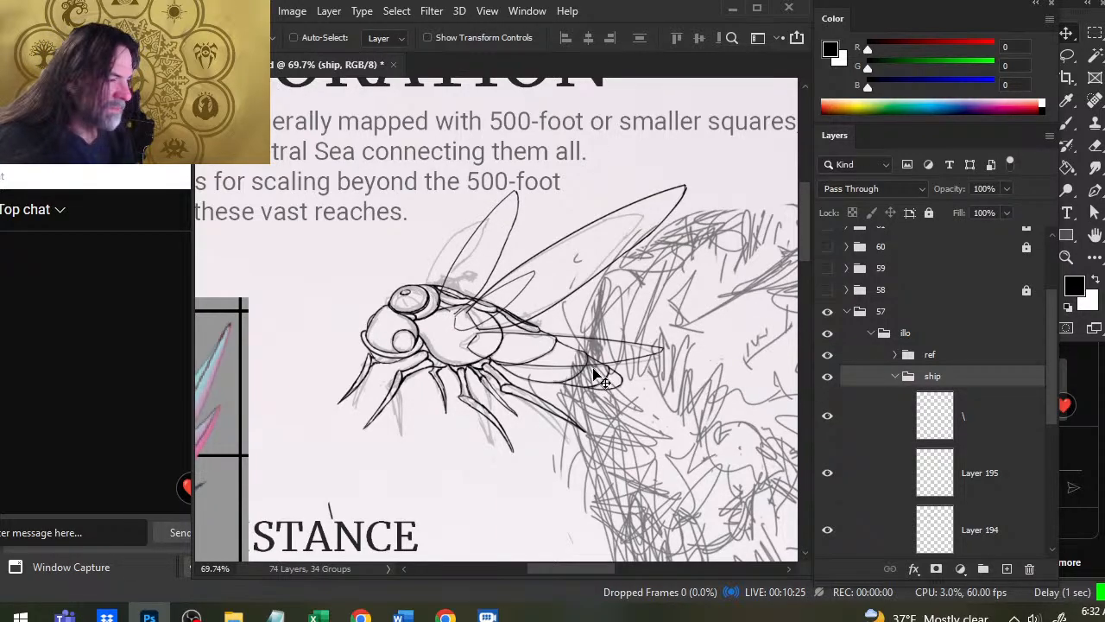
{"action": "mouse_move", "coordinate": [594, 377]}
{"action": "left_mouse_down"}
{"action": "mouse_move", "coordinate": [592, 363]}
{"action": "mouse_move", "coordinate": [593, 391]}
{"action": "mouse_move", "coordinate": [602, 381]}
{"action": "left_mouse_up"}
{"action": "key", "text": "z"}
{"action": "left_click_drag", "start_coordinate": [609, 447], "coordinate": [579, 309]}
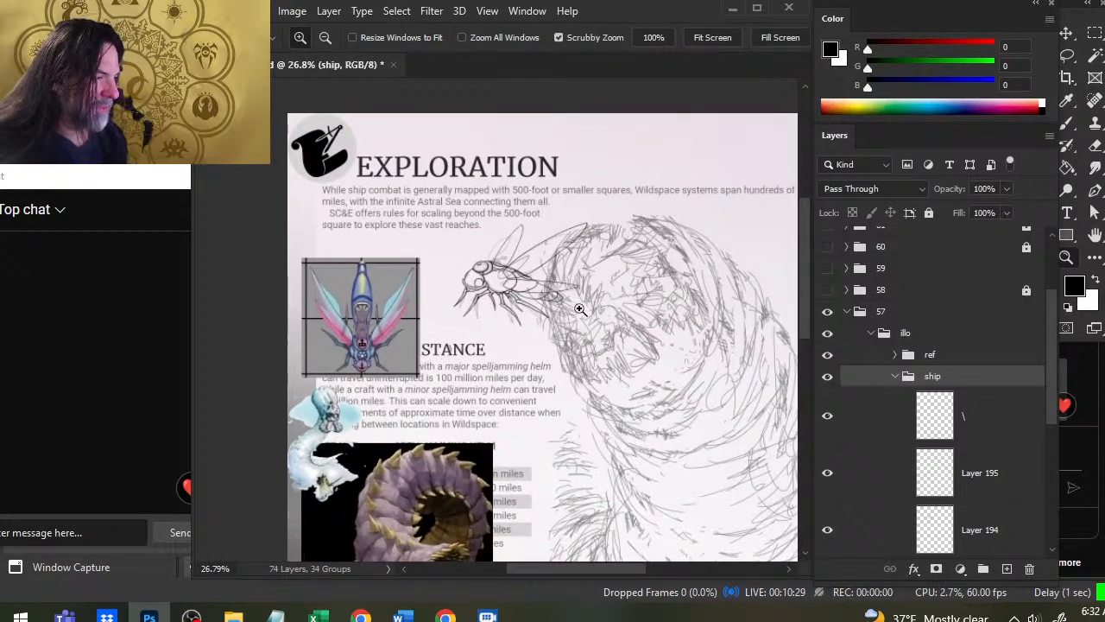
Rotate the whole ship group slightly counter-clockwise and nudge it into place in front of the creature.
{"action": "key", "text": "v"}
{"action": "key", "text": "l"}
{"action": "right_click", "coordinate": [648, 223]}
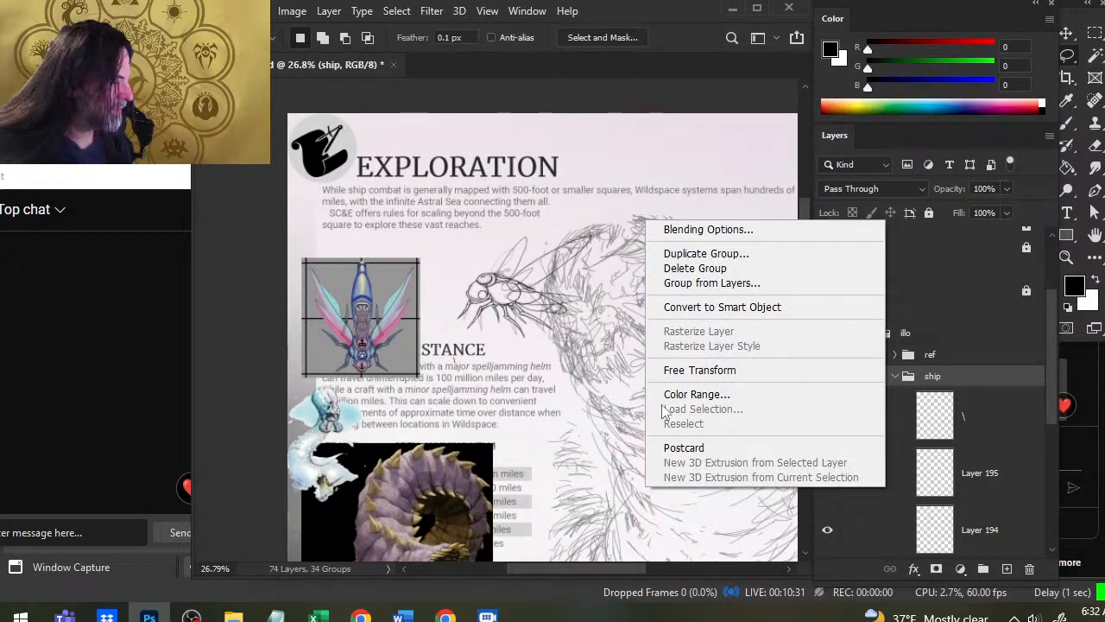
{"action": "left_click", "coordinate": [666, 373]}
{"action": "left_click_drag", "start_coordinate": [658, 424], "coordinate": [658, 394]}
{"action": "key", "text": "Return"}
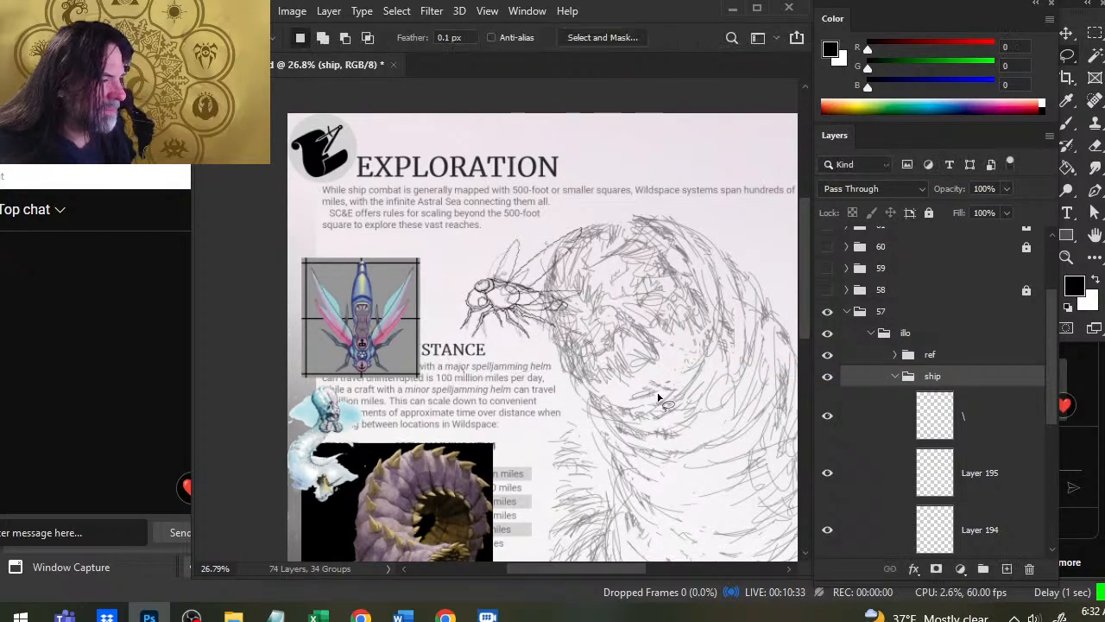
{"action": "key", "text": "v"}
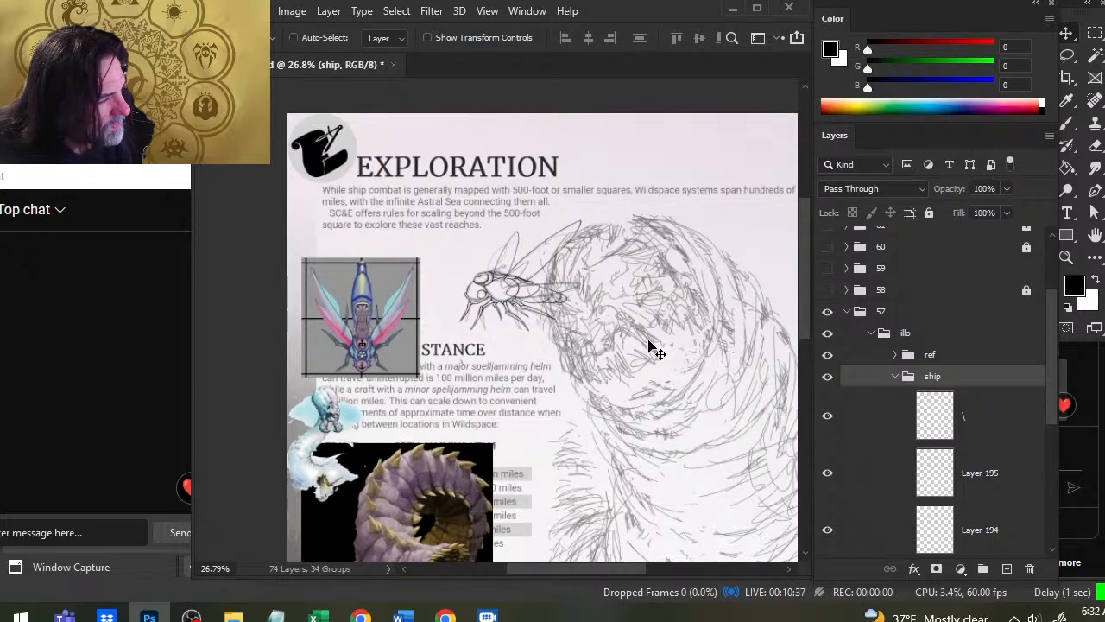
{"action": "mouse_move", "coordinate": [654, 348]}
{"action": "left_mouse_down"}
{"action": "mouse_move", "coordinate": [637, 336]}
{"action": "mouse_move", "coordinate": [640, 371]}
{"action": "left_mouse_up"}
Select the far wings layer again, stretch it to about 106% height, and rotate it about 5° clockwise.
{"action": "left_click", "coordinate": [832, 427]}
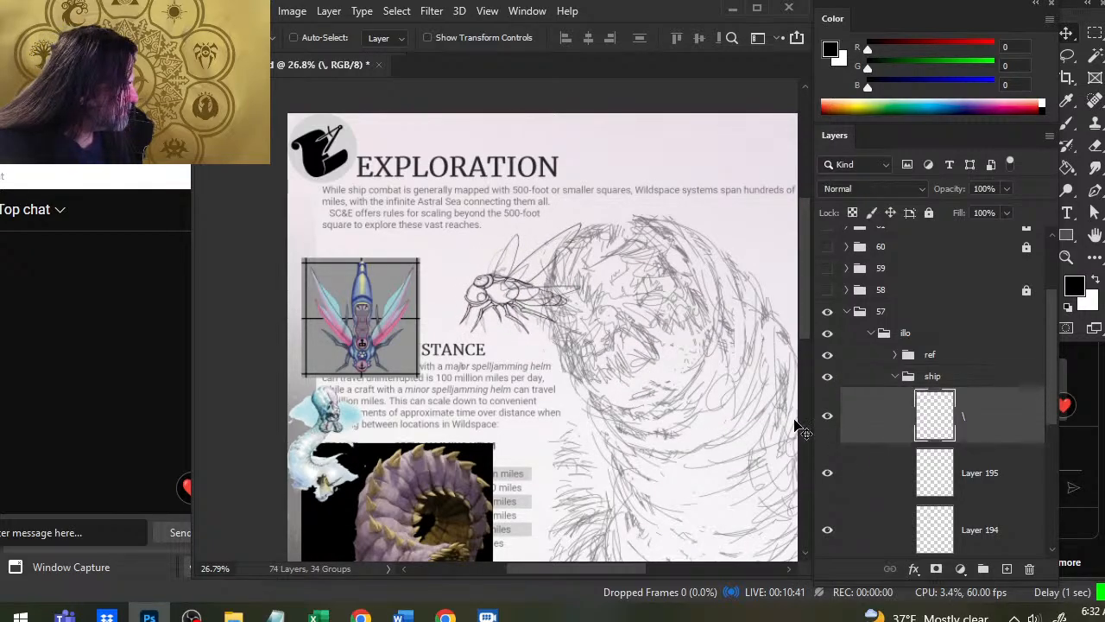
{"action": "key", "text": "l"}
{"action": "right_click", "coordinate": [563, 270]}
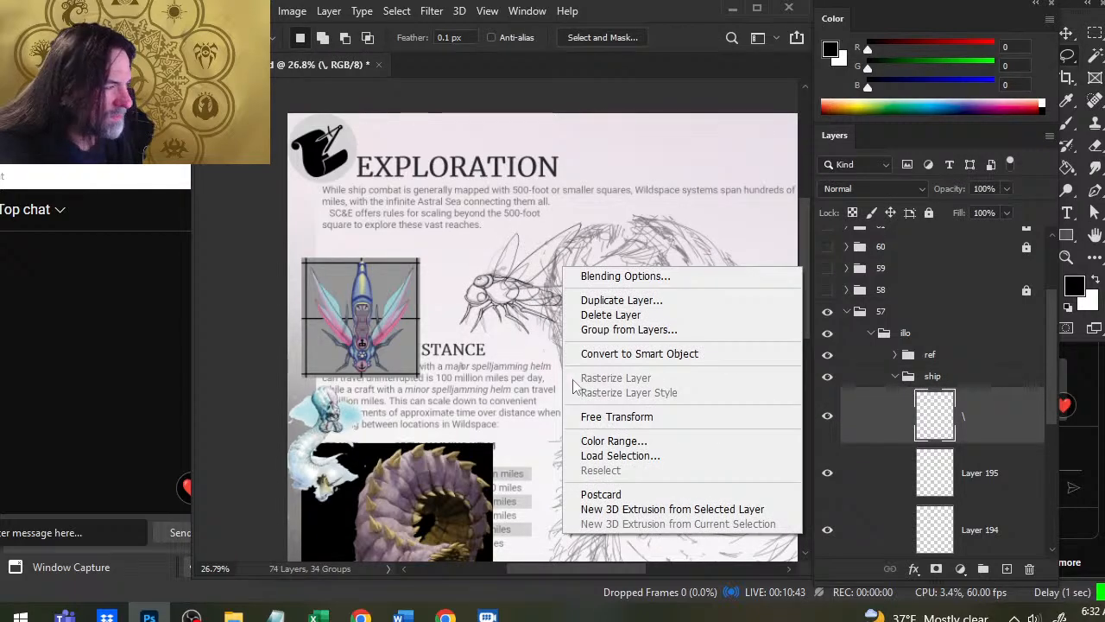
{"action": "left_click", "coordinate": [596, 415]}
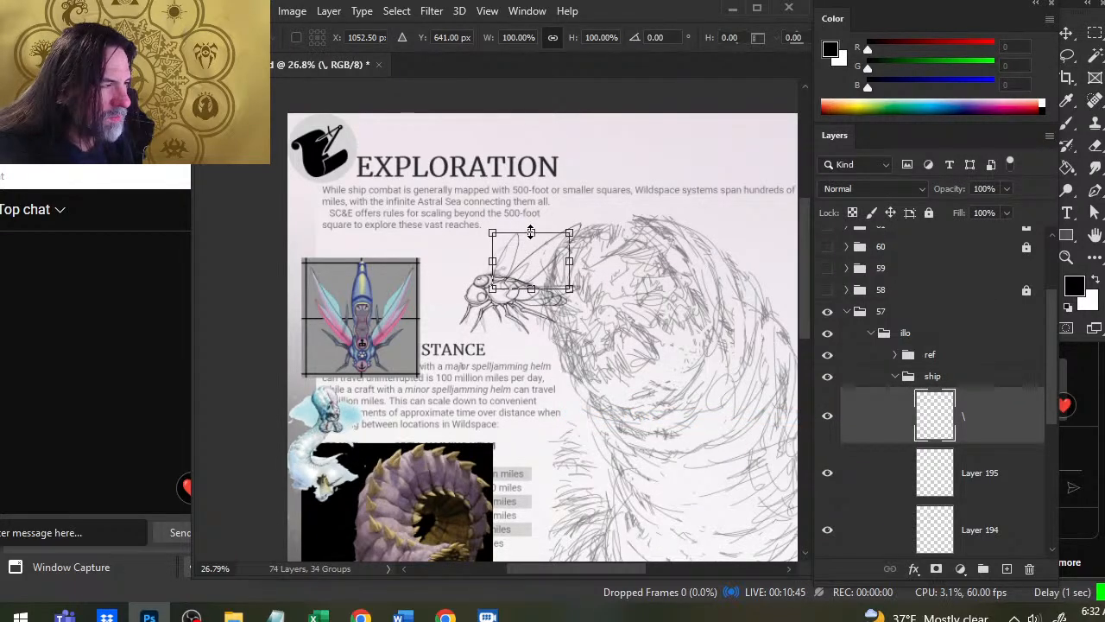
{"action": "left_click_drag", "start_coordinate": [531, 232], "coordinate": [530, 229]}
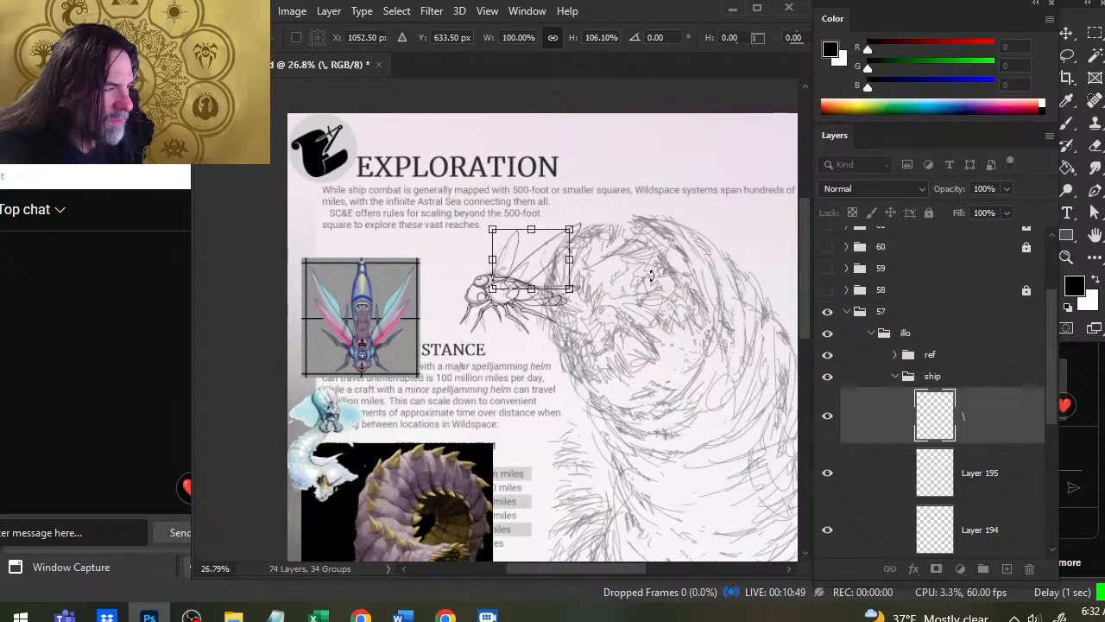
{"action": "key", "text": "Return"}
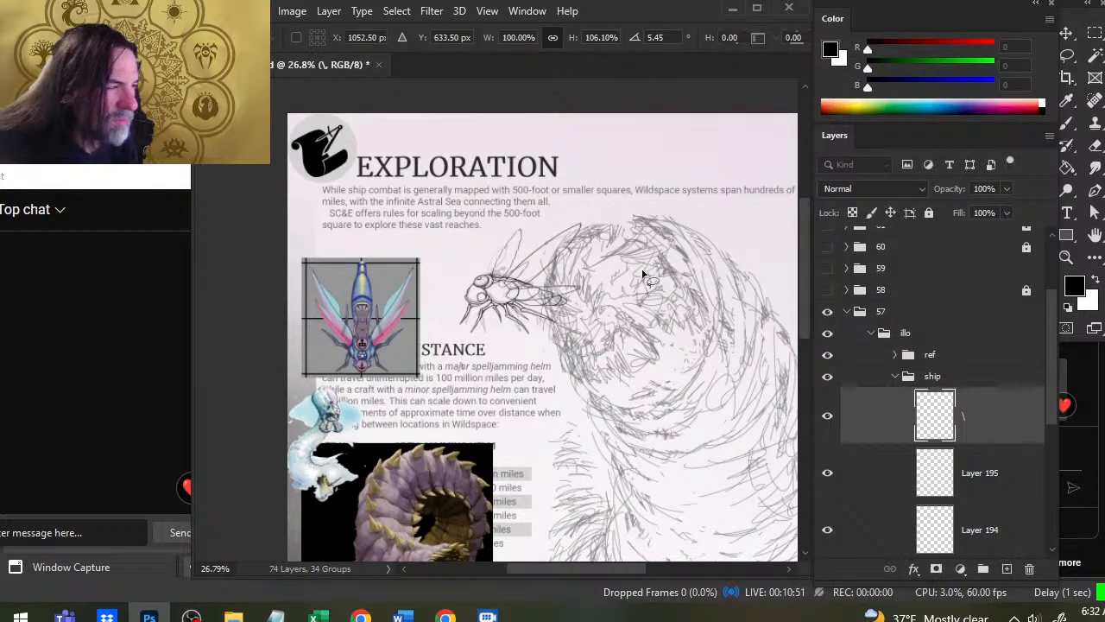
{"action": "key", "text": "v"}
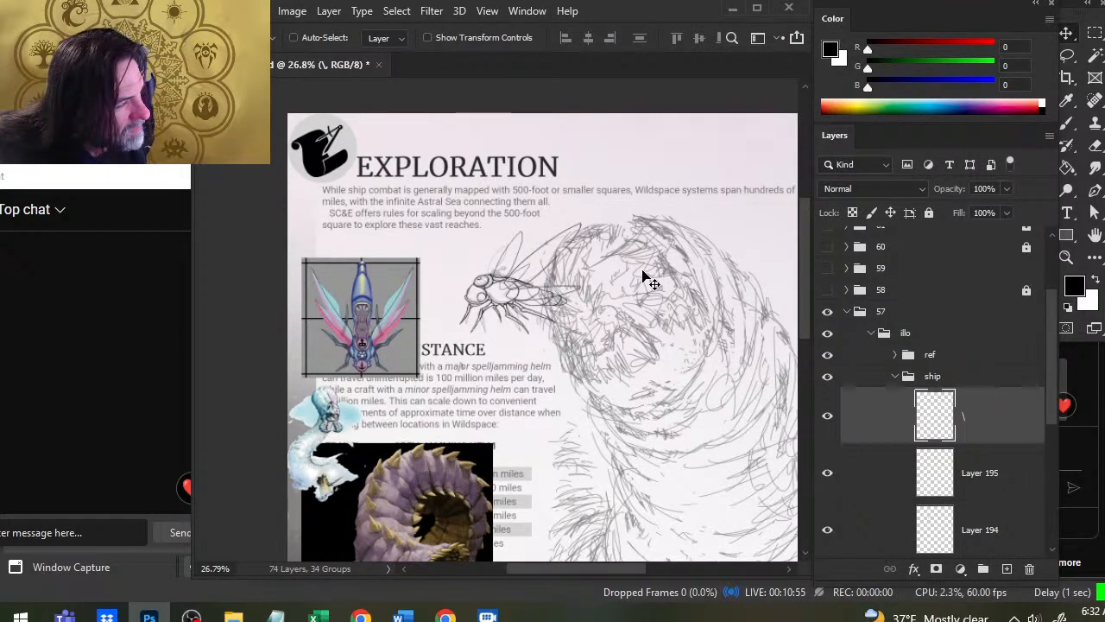
Stretch the far wings to about 110% of their height and apply the transform.
{"action": "key", "text": "l"}
{"action": "right_click", "coordinate": [454, 308]}
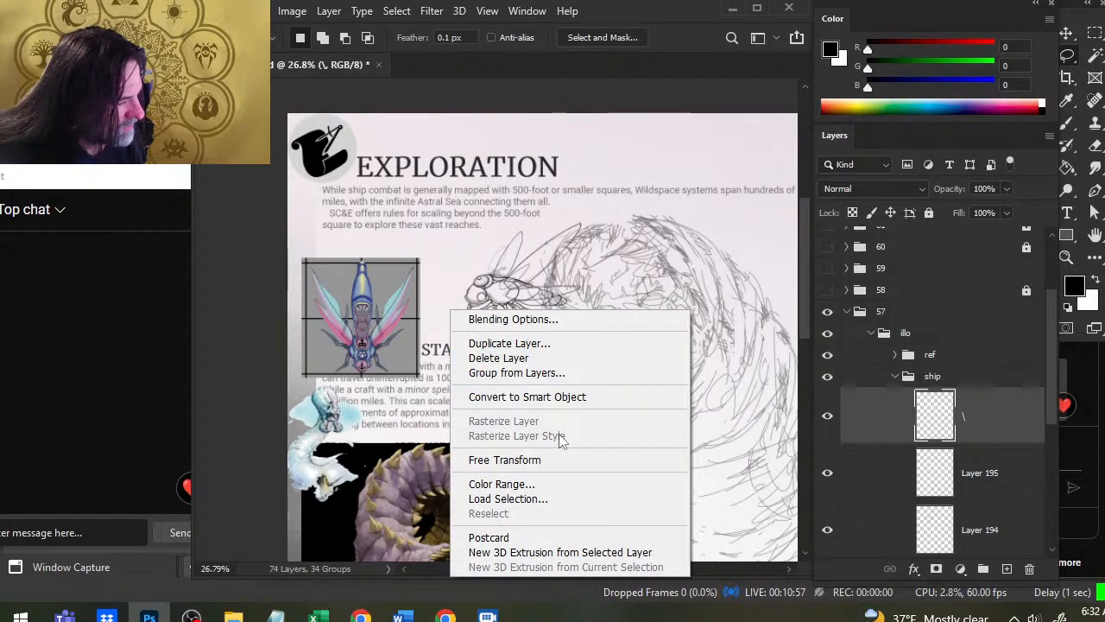
{"action": "left_click", "coordinate": [559, 460]}
{"action": "left_click_drag", "start_coordinate": [534, 231], "coordinate": [535, 225]}
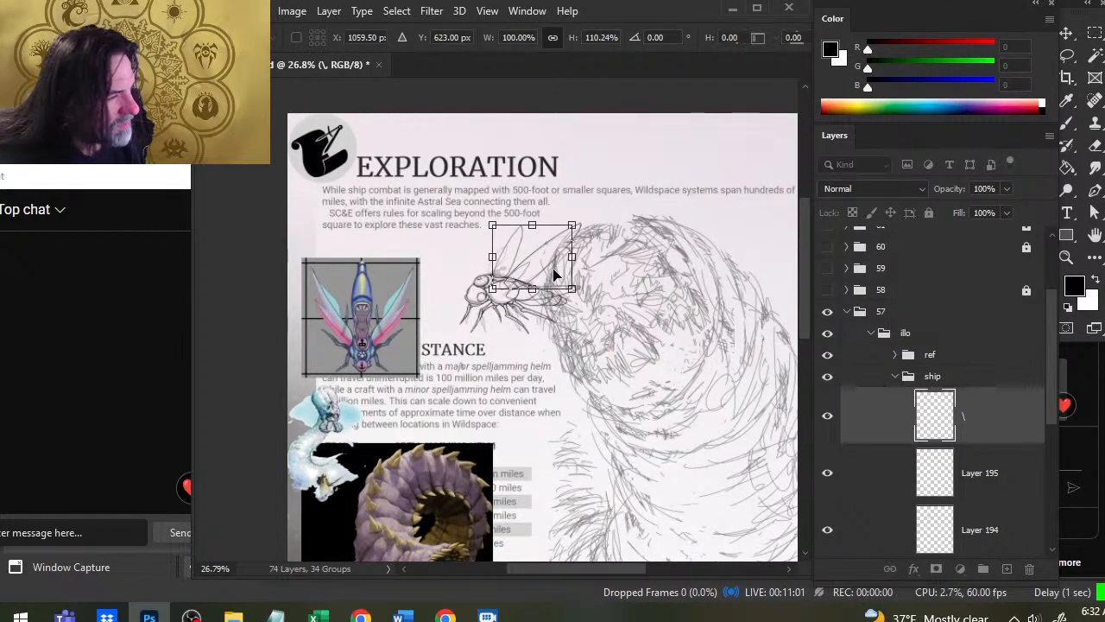
{"action": "key", "text": "Return"}
{"action": "key", "text": "v"}
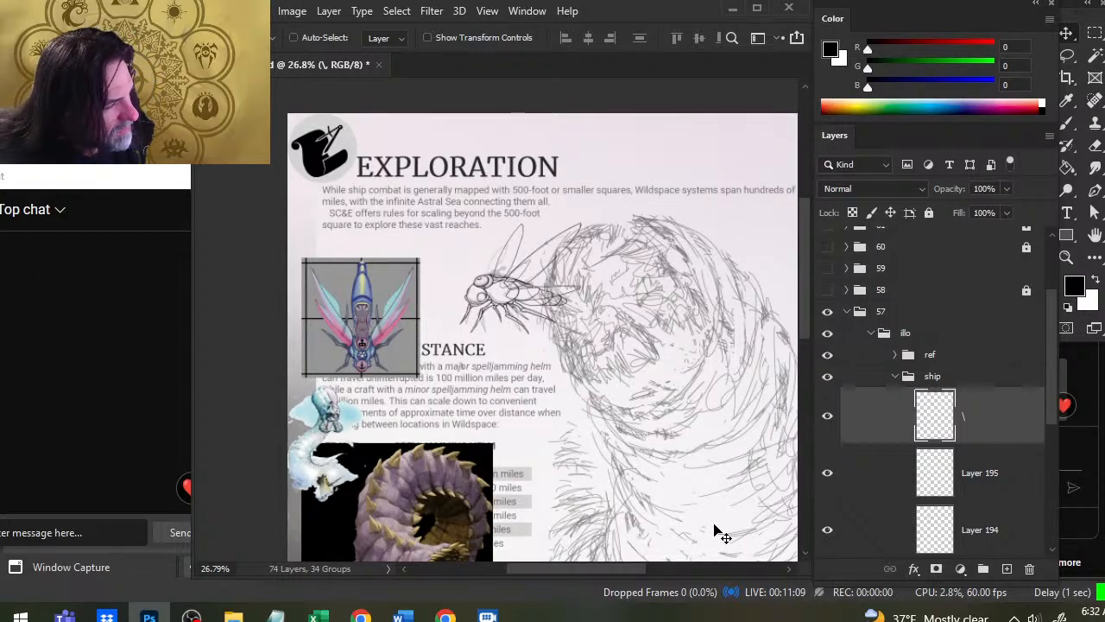
Skew the far wings horizontally by about 12° toward the ship's head.
{"action": "key", "text": "l"}
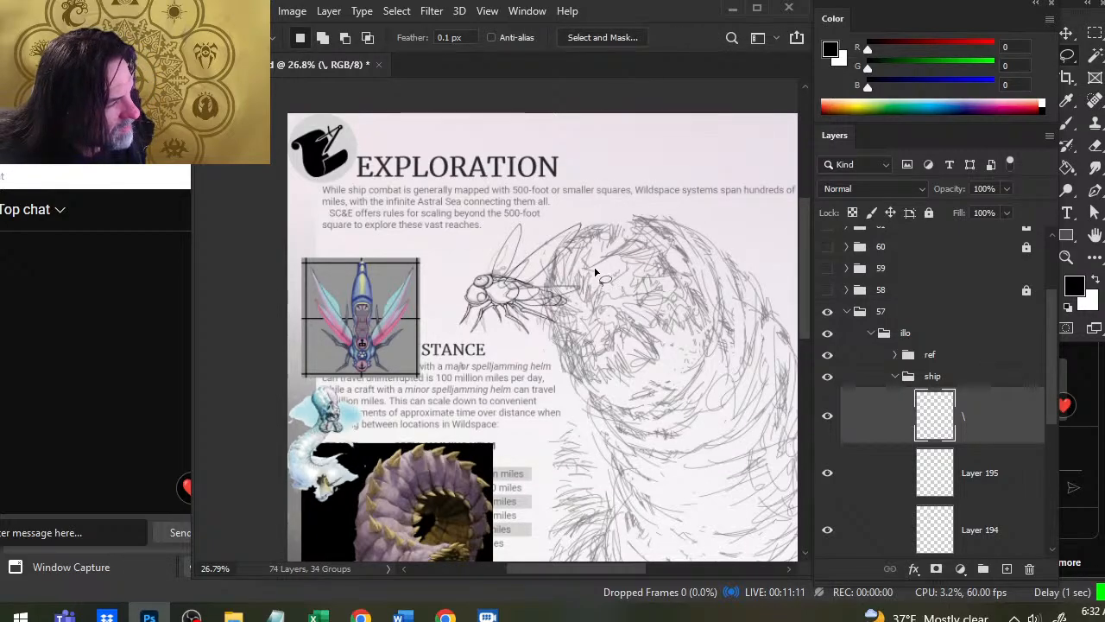
{"action": "right_click", "coordinate": [595, 268]}
{"action": "key", "text": "Escape"}
{"action": "right_click", "coordinate": [594, 239]}
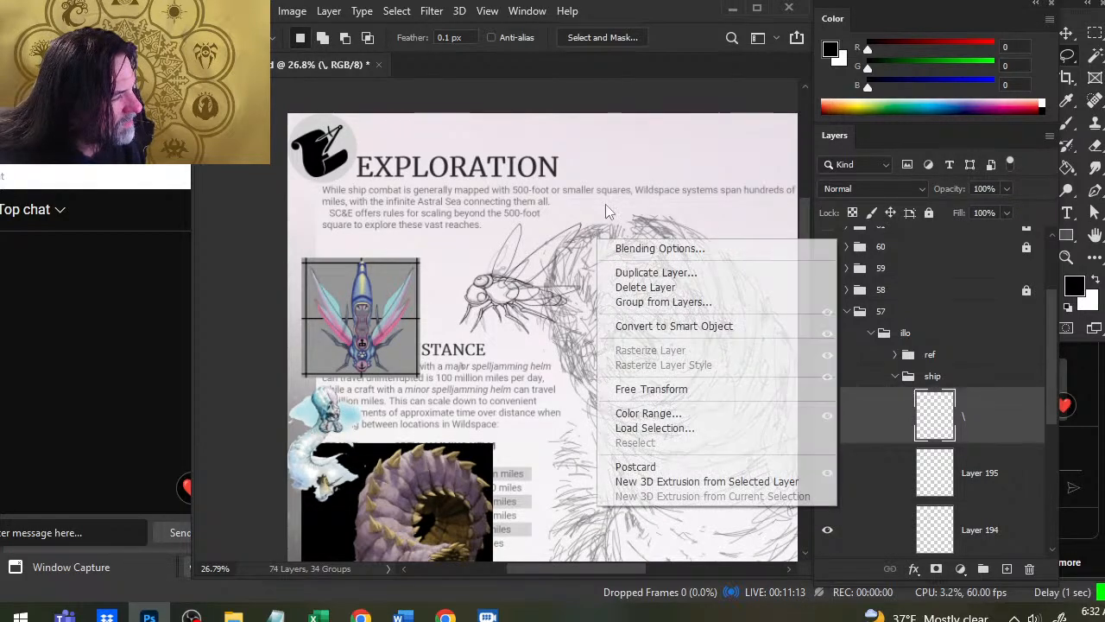
{"action": "left_click", "coordinate": [670, 390]}
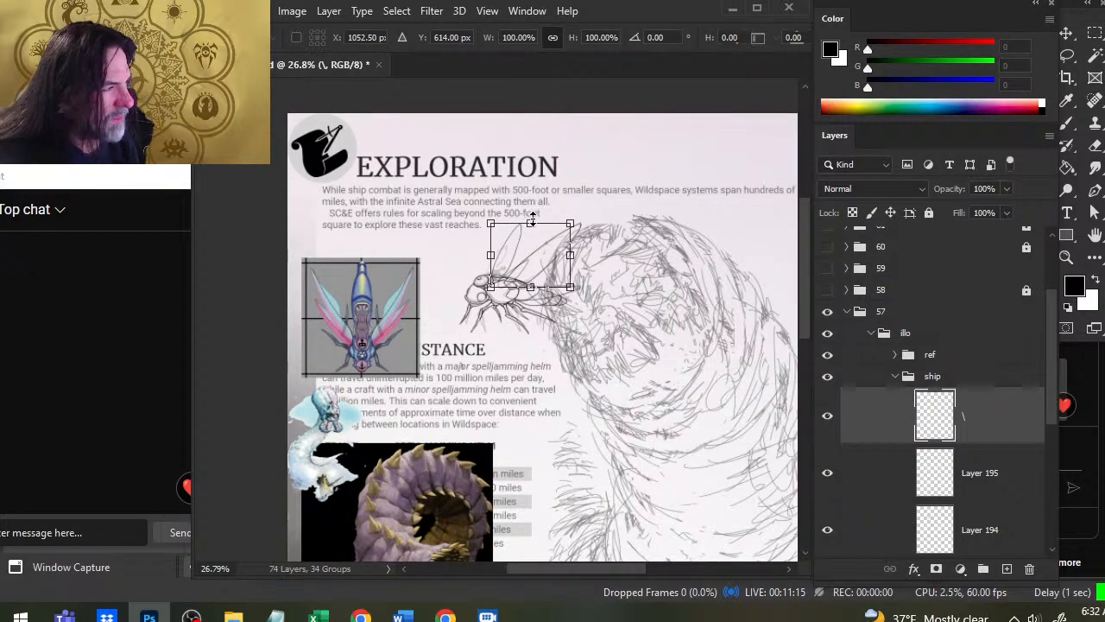
{"action": "right_click", "coordinate": [544, 164]}
{"action": "left_click", "coordinate": [558, 227]}
{"action": "left_click_drag", "start_coordinate": [530, 223], "coordinate": [516, 253]}
Rotate the skewed far wings about 10° clockwise and apply the transform.
{"action": "right_click", "coordinate": [595, 216]}
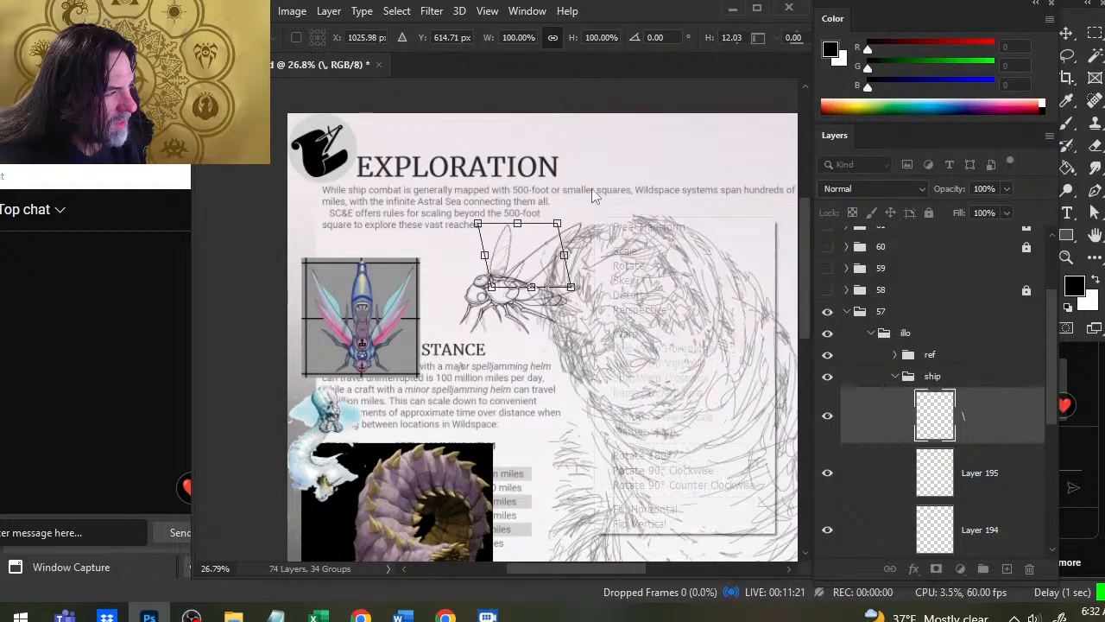
{"action": "left_click", "coordinate": [648, 227]}
{"action": "left_click_drag", "start_coordinate": [645, 192], "coordinate": [657, 212]}
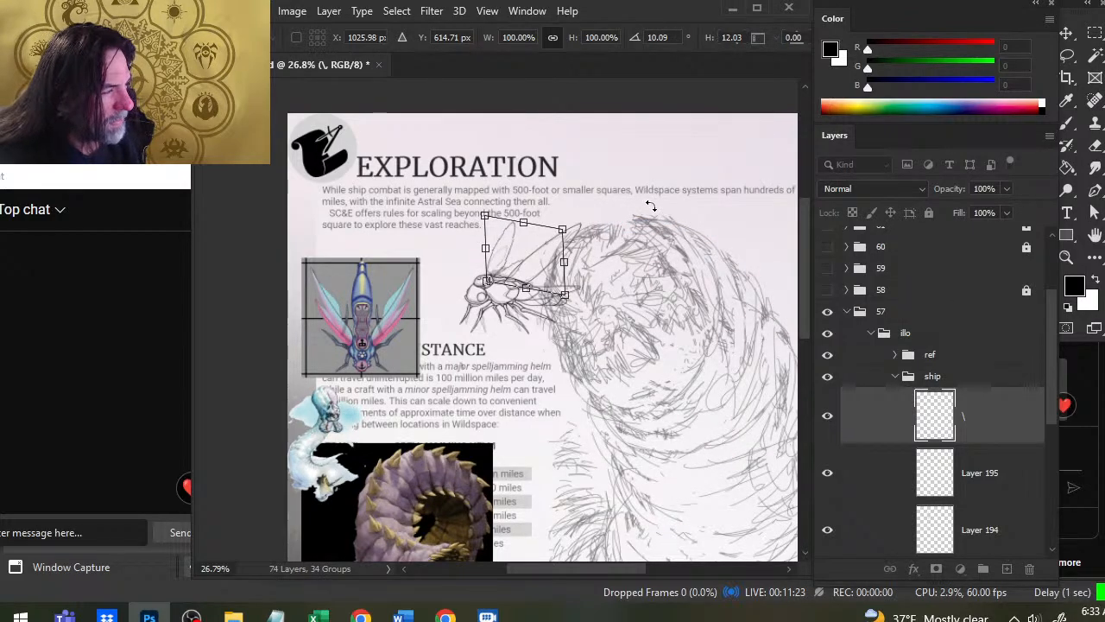
{"action": "key", "text": "Return"}
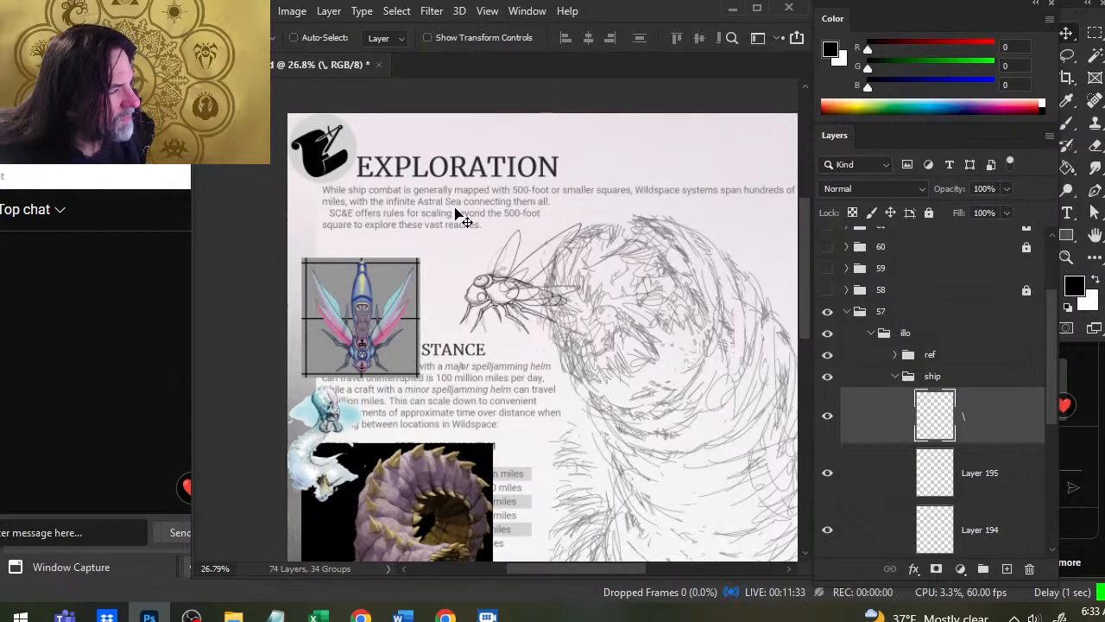
Resize the far wings slightly from the lower corner nearest the head and apply the transform.
{"action": "key", "text": "l"}
{"action": "right_click", "coordinate": [483, 251]}
{"action": "left_click", "coordinate": [566, 400]}
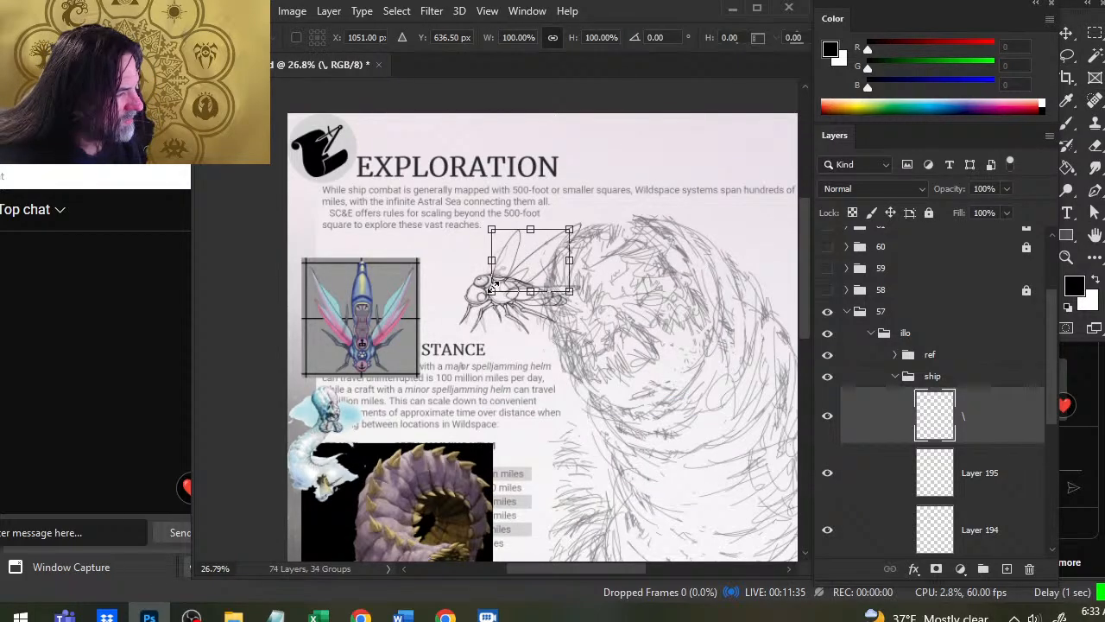
{"action": "left_click_drag", "start_coordinate": [494, 285], "coordinate": [483, 306]}
{"action": "key", "text": "Return"}
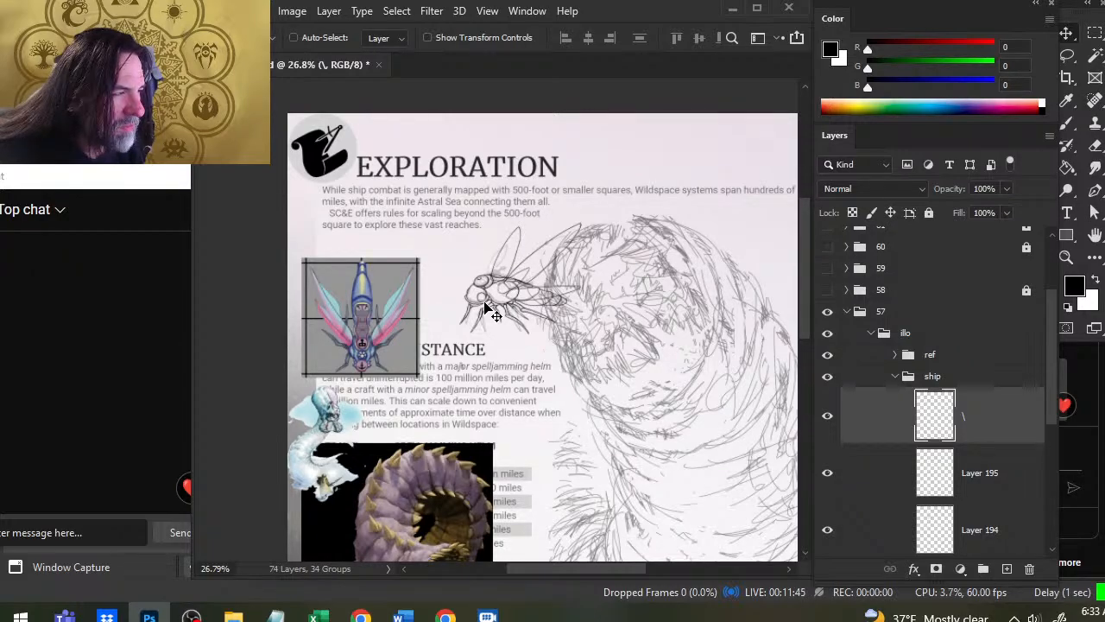
Rotate the far wings slightly counter-clockwise toward the head and apply the transform.
{"action": "key", "text": "l"}
{"action": "right_click", "coordinate": [490, 267]}
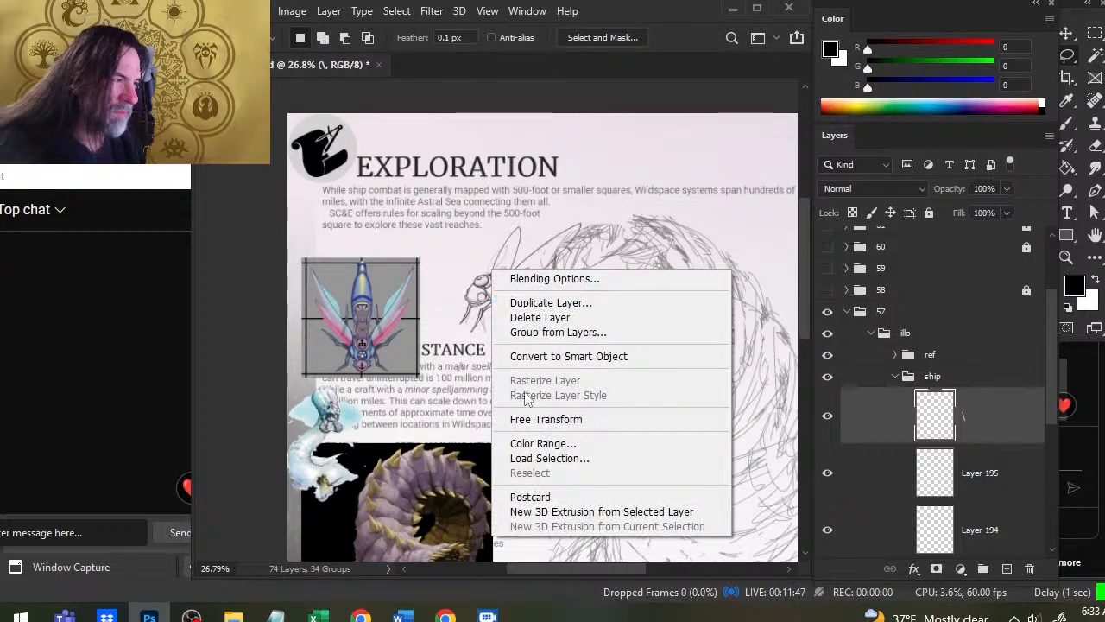
{"action": "left_click", "coordinate": [569, 419]}
{"action": "left_click_drag", "start_coordinate": [578, 259], "coordinate": [569, 245]}
{"action": "key", "text": "Return"}
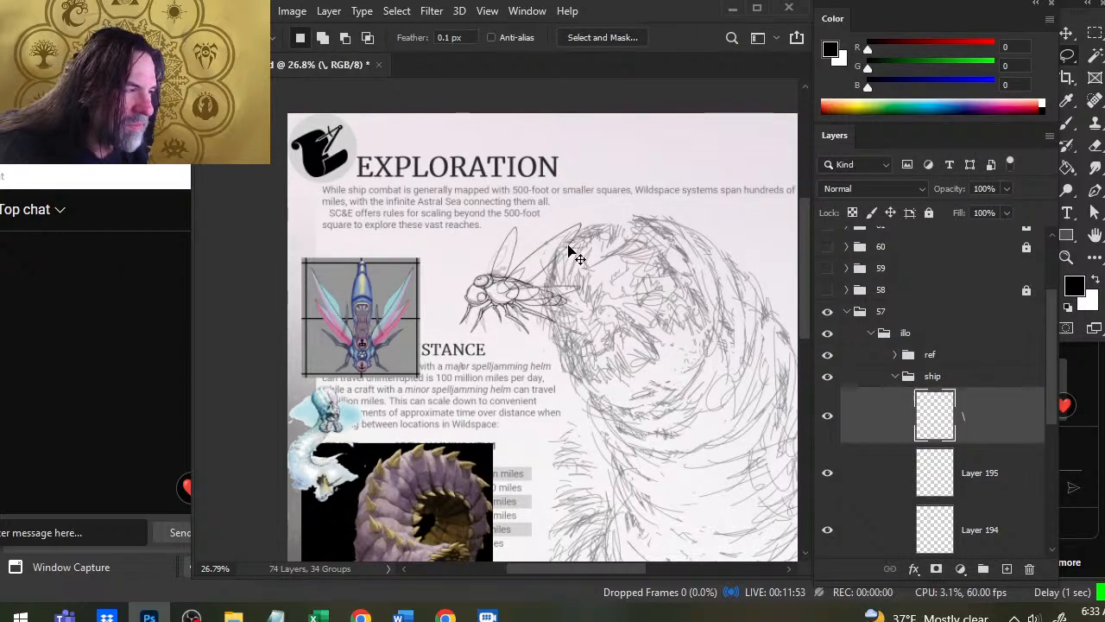
{"action": "key", "text": "v"}
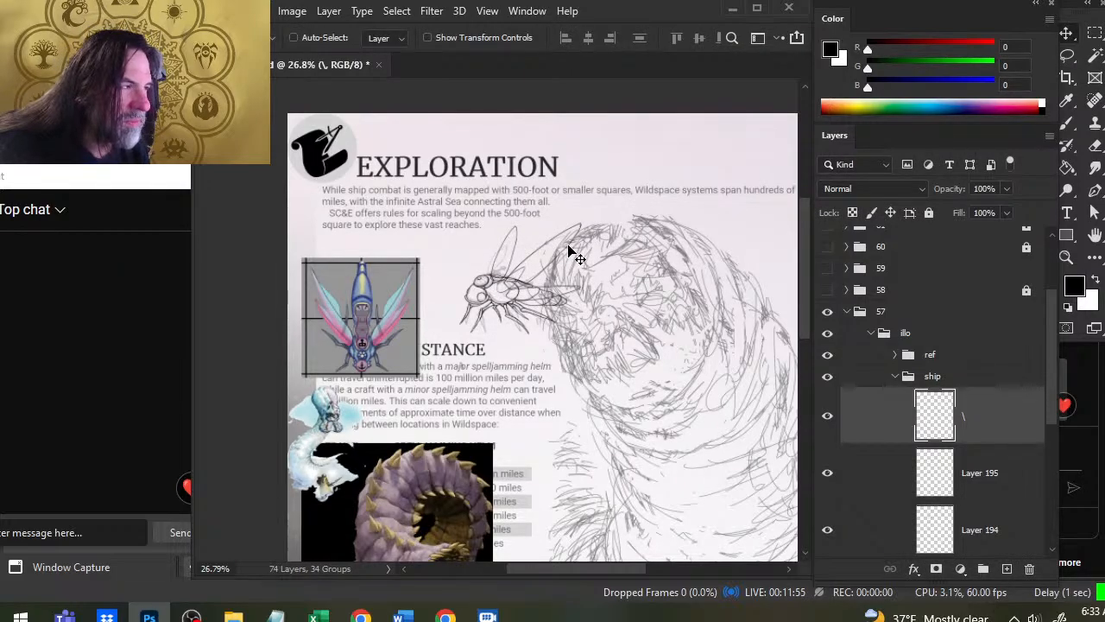
Free-transform the far wings with a further slight counter-clockwise rotation and apply it.
{"action": "key", "text": "l"}
{"action": "right_click", "coordinate": [615, 285]}
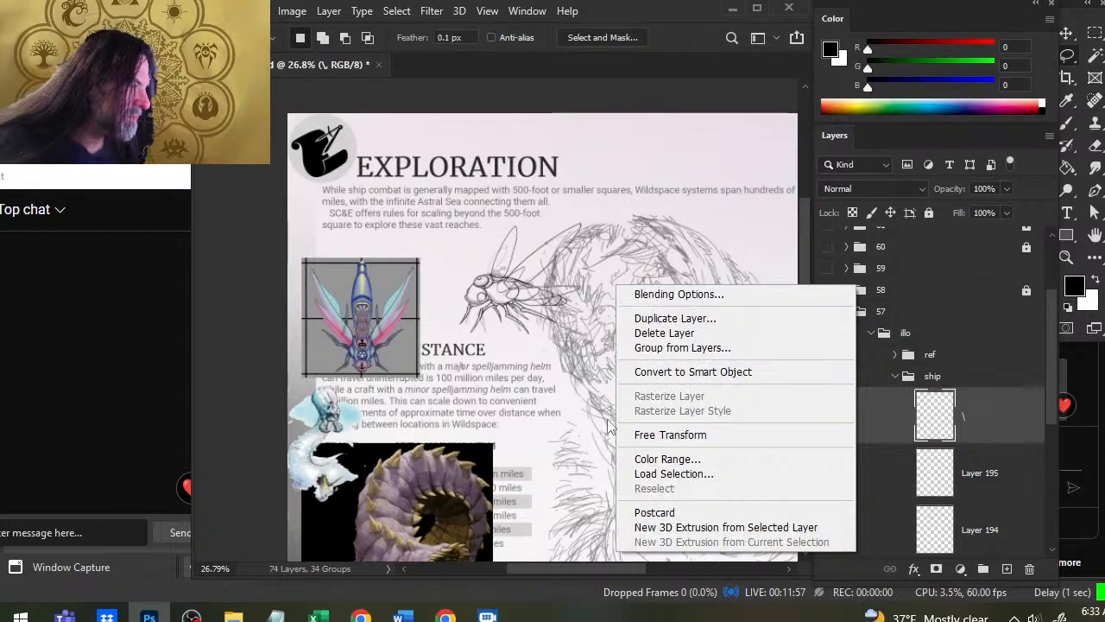
{"action": "left_click", "coordinate": [656, 436]}
{"action": "left_click_drag", "start_coordinate": [684, 310], "coordinate": [679, 302]}
{"action": "key", "text": "Return"}
{"action": "key", "text": "v"}
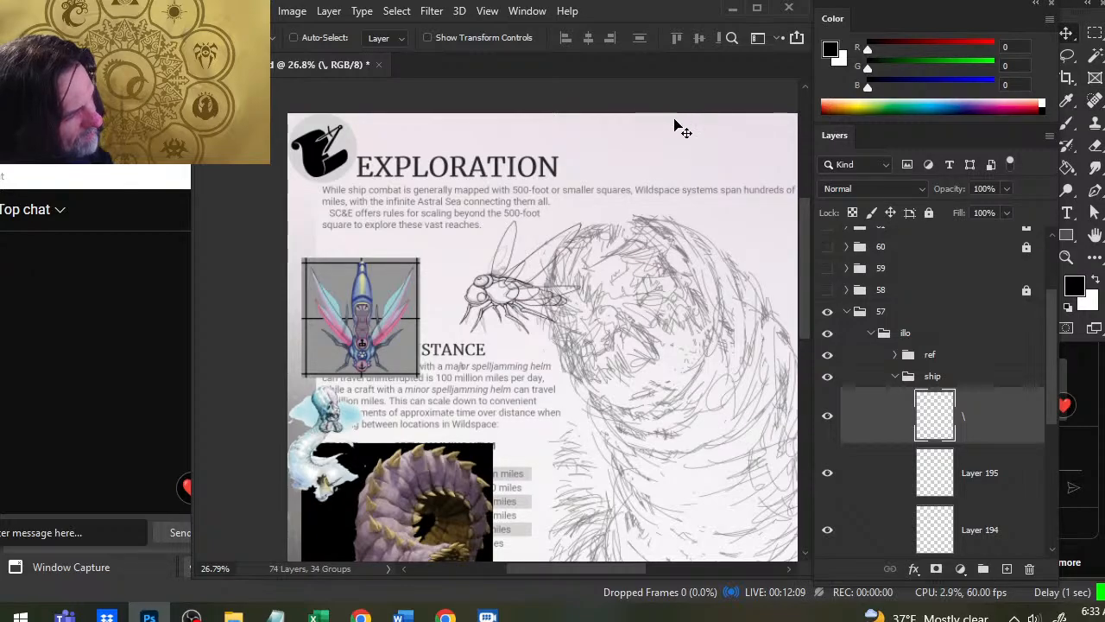
Distort the far wings by shifting their upper edge toward the ship's head and apply the transform.
{"action": "key", "text": "l"}
{"action": "right_click", "coordinate": [653, 233]}
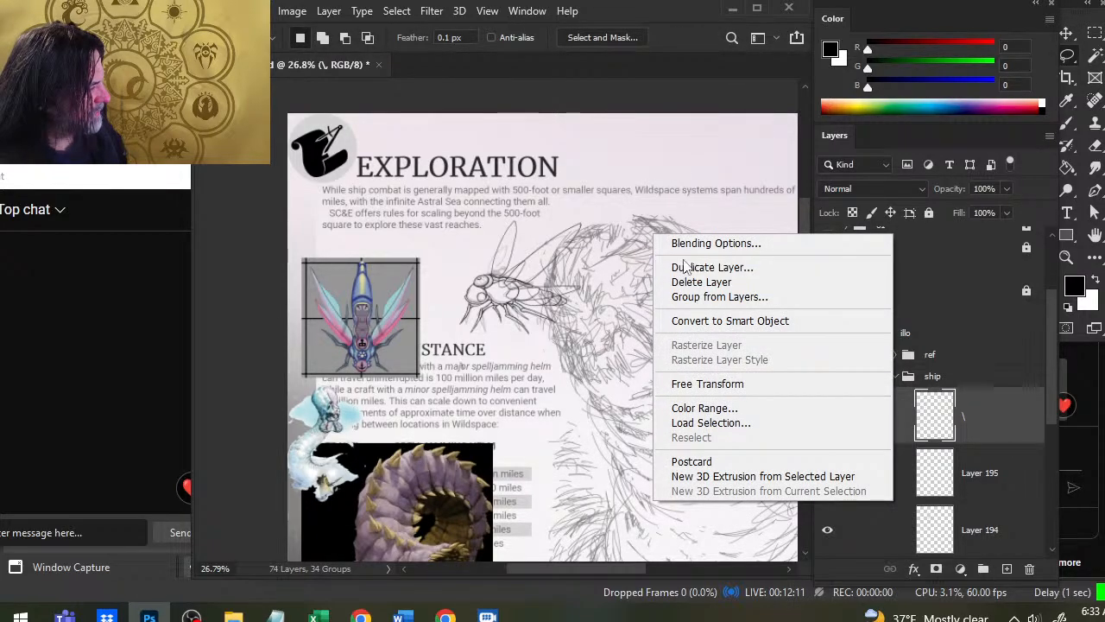
{"action": "left_click", "coordinate": [707, 383]}
{"action": "right_click", "coordinate": [637, 286]}
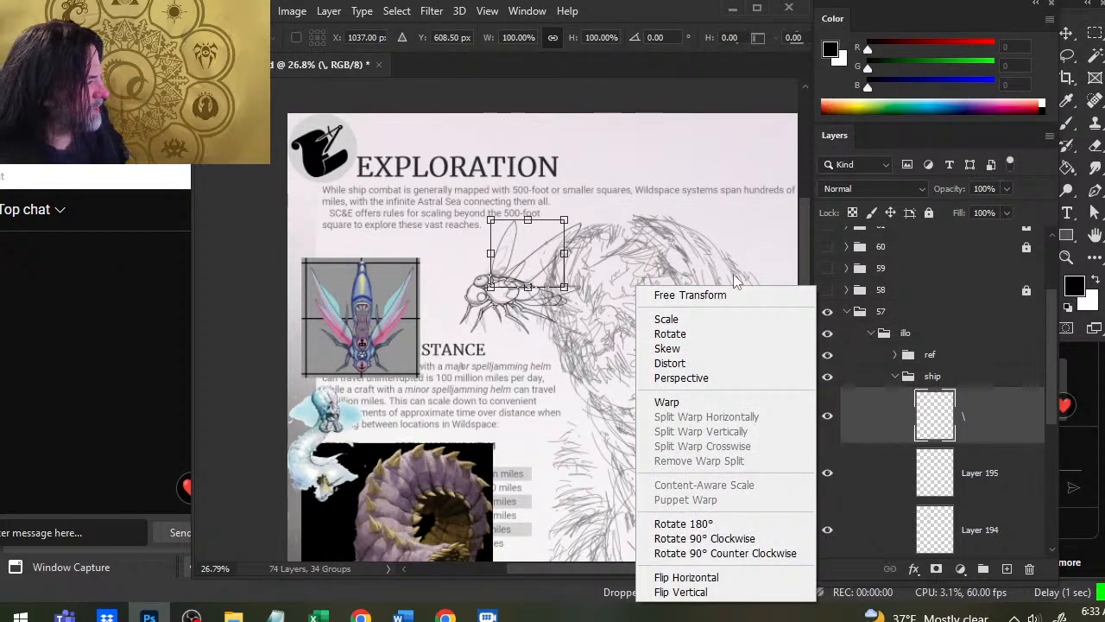
{"action": "left_click", "coordinate": [723, 363]}
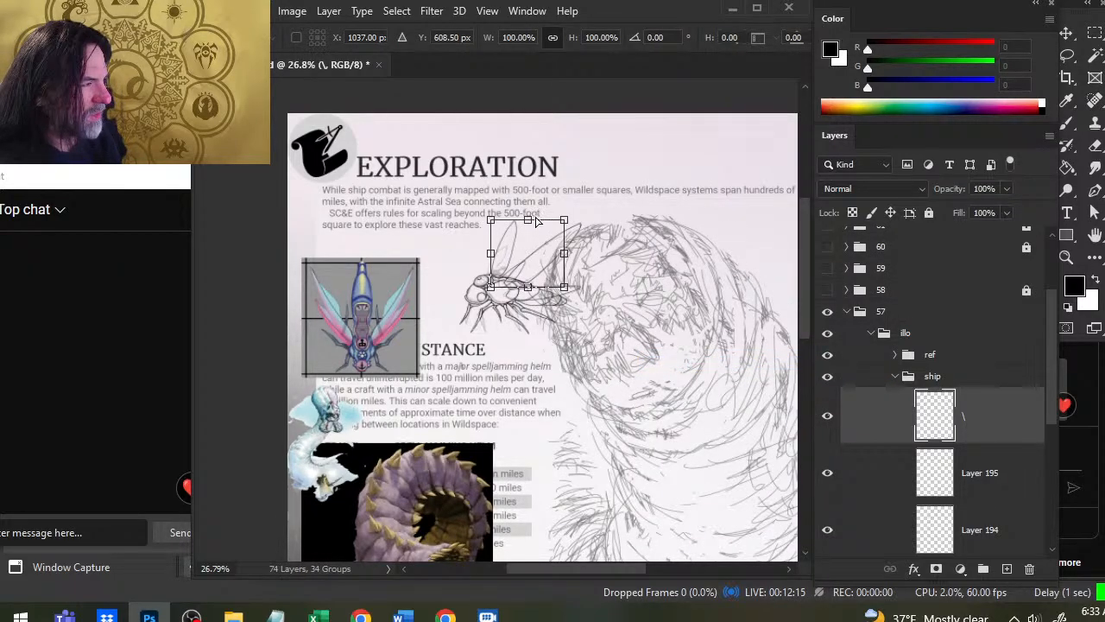
{"action": "mouse_move", "coordinate": [536, 222]}
{"action": "left_mouse_down"}
{"action": "mouse_move", "coordinate": [508, 223]}
{"action": "mouse_move", "coordinate": [522, 225]}
{"action": "left_mouse_up"}
{"action": "key", "text": "Return"}
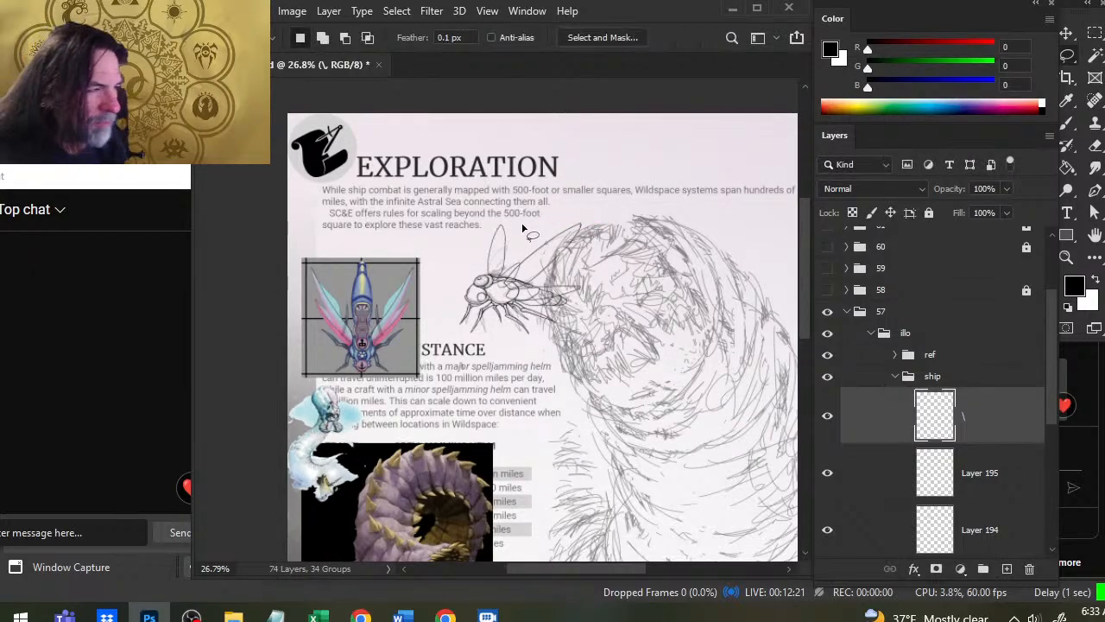
Lasso the shorter far wing behind the tall one and move it slightly down onto the ship's body.
{"action": "key", "text": "z"}
{"action": "left_click_drag", "start_coordinate": [476, 312], "coordinate": [538, 323]}
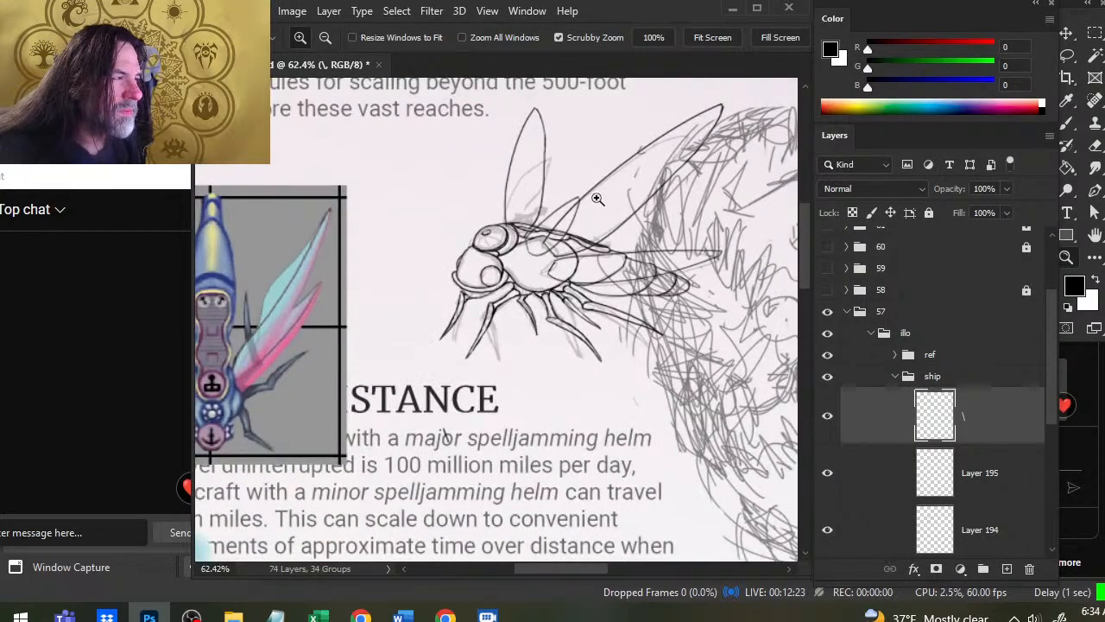
{"action": "key", "text": "l"}
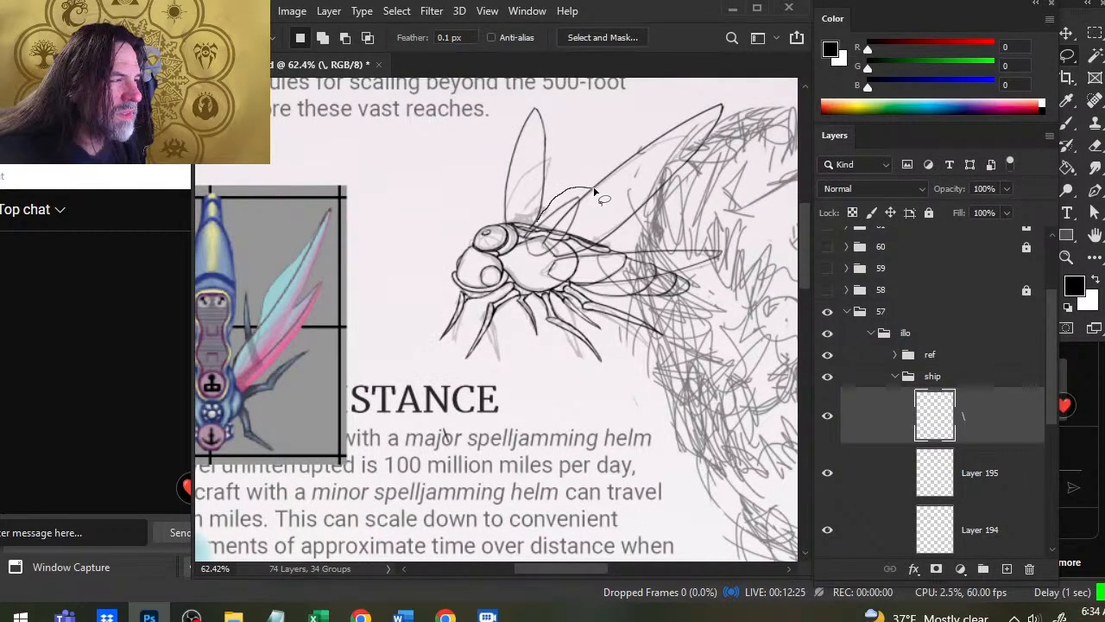
{"action": "key", "text": "v"}
{"action": "mouse_move", "coordinate": [595, 190]}
{"action": "left_mouse_down"}
{"action": "mouse_move", "coordinate": [599, 232]}
{"action": "mouse_move", "coordinate": [562, 262]}
{"action": "left_mouse_up"}
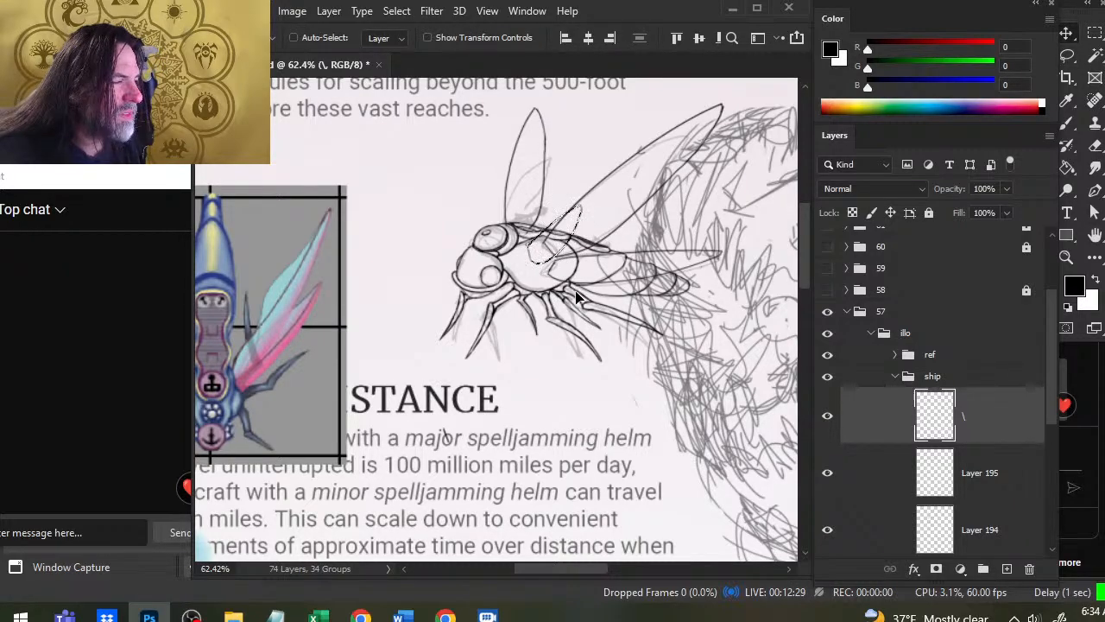
Distort the selected shorter far wing so its tip stretches up toward the tail, apply it and nudge the wing slightly.
{"action": "key", "text": "l"}
{"action": "right_click", "coordinate": [590, 223]}
{"action": "left_click", "coordinate": [656, 398]}
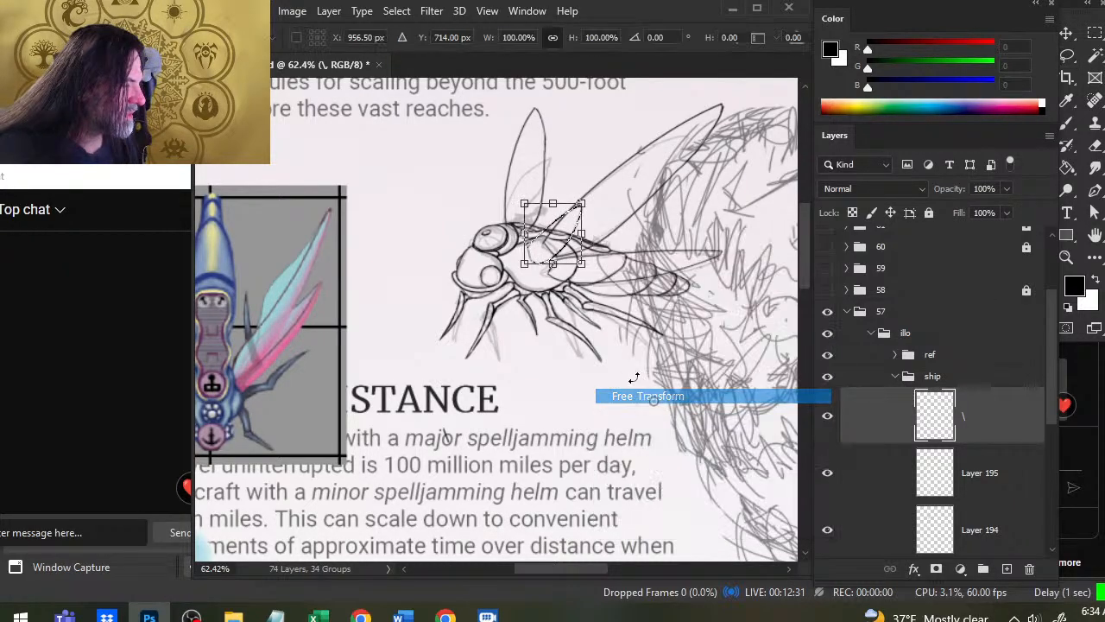
{"action": "right_click", "coordinate": [586, 175]}
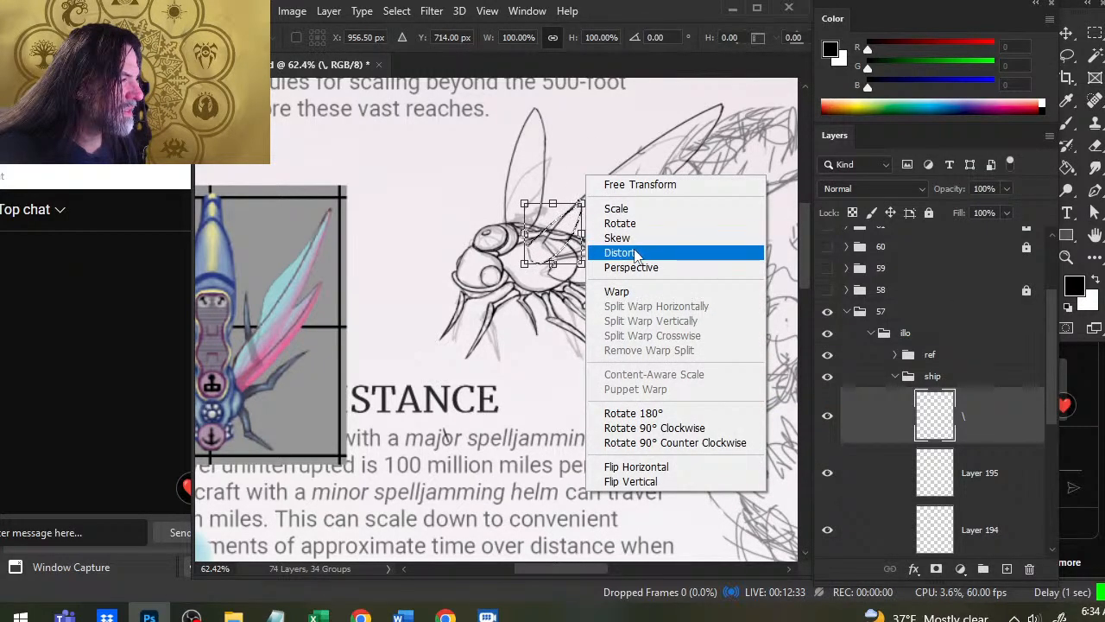
{"action": "left_click", "coordinate": [617, 250]}
{"action": "mouse_move", "coordinate": [585, 204]}
{"action": "left_mouse_down"}
{"action": "mouse_move", "coordinate": [590, 167]}
{"action": "mouse_move", "coordinate": [585, 177]}
{"action": "mouse_move", "coordinate": [623, 184]}
{"action": "left_mouse_up"}
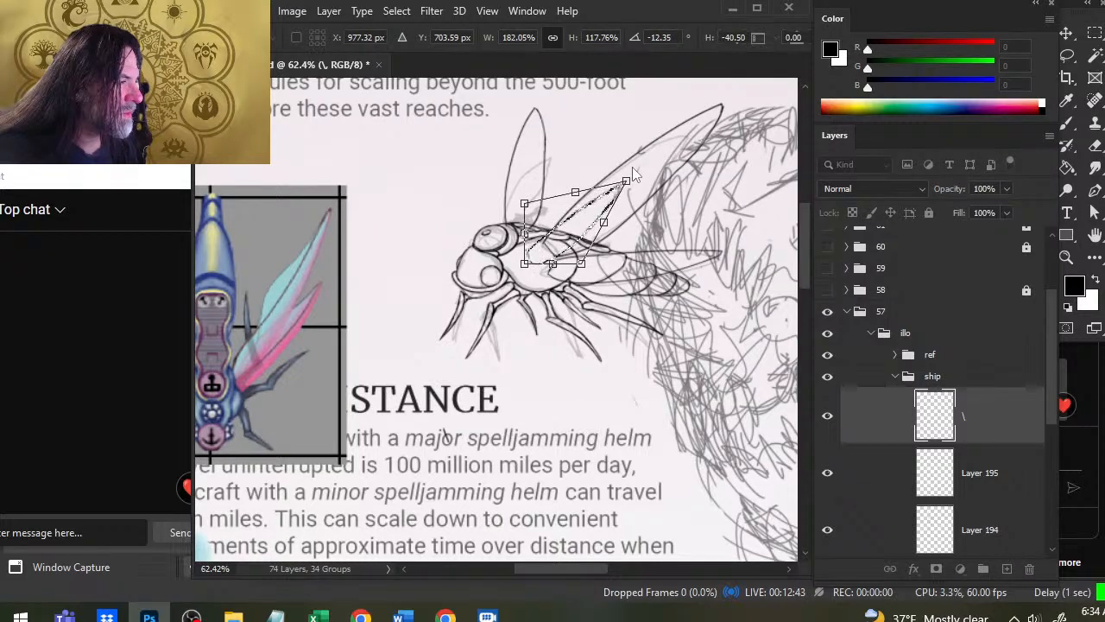
{"action": "key", "text": "Return"}
{"action": "key", "text": "v"}
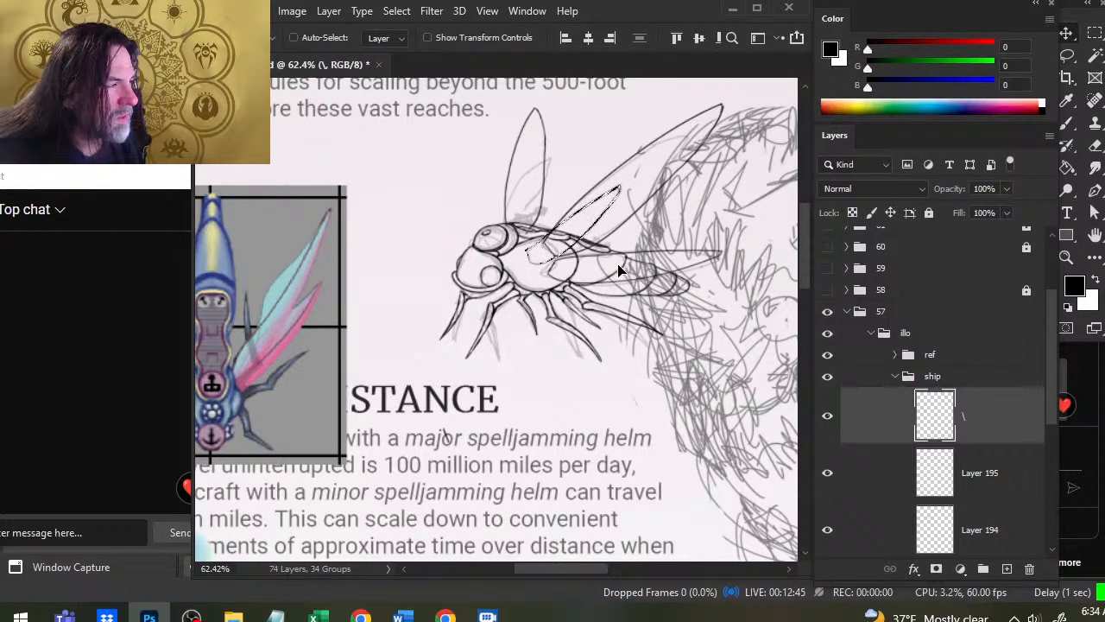
{"action": "left_click_drag", "start_coordinate": [618, 271], "coordinate": [623, 297]}
Skew the shorter far wing horizontally by about 11° toward the tail.
{"action": "key", "text": "l"}
{"action": "right_click", "coordinate": [627, 170]}
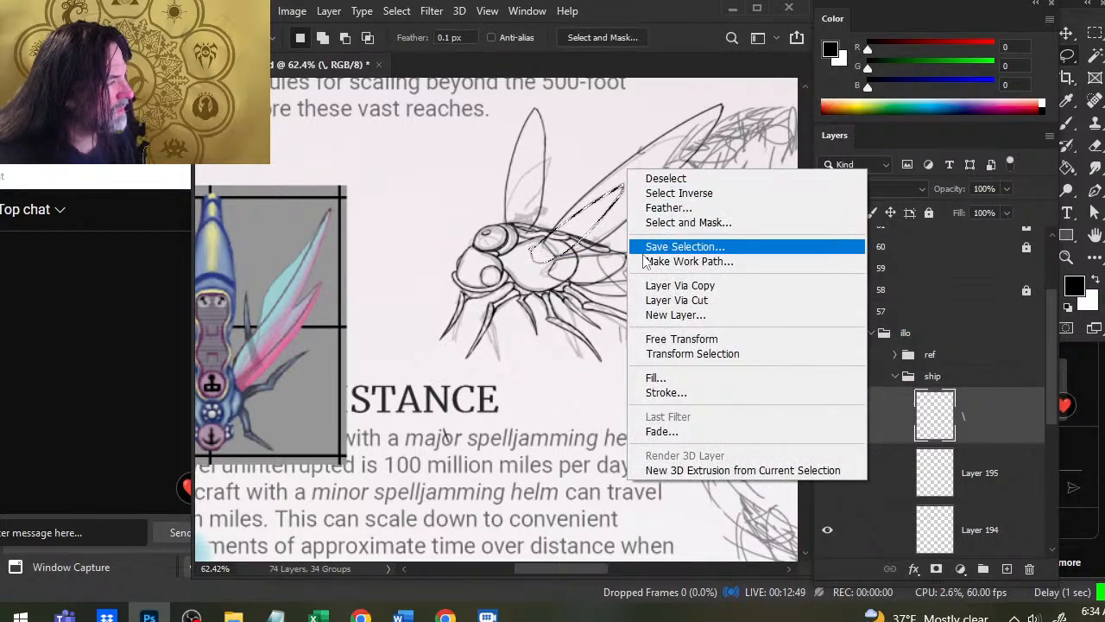
{"action": "left_click", "coordinate": [686, 339]}
{"action": "right_click", "coordinate": [660, 256]}
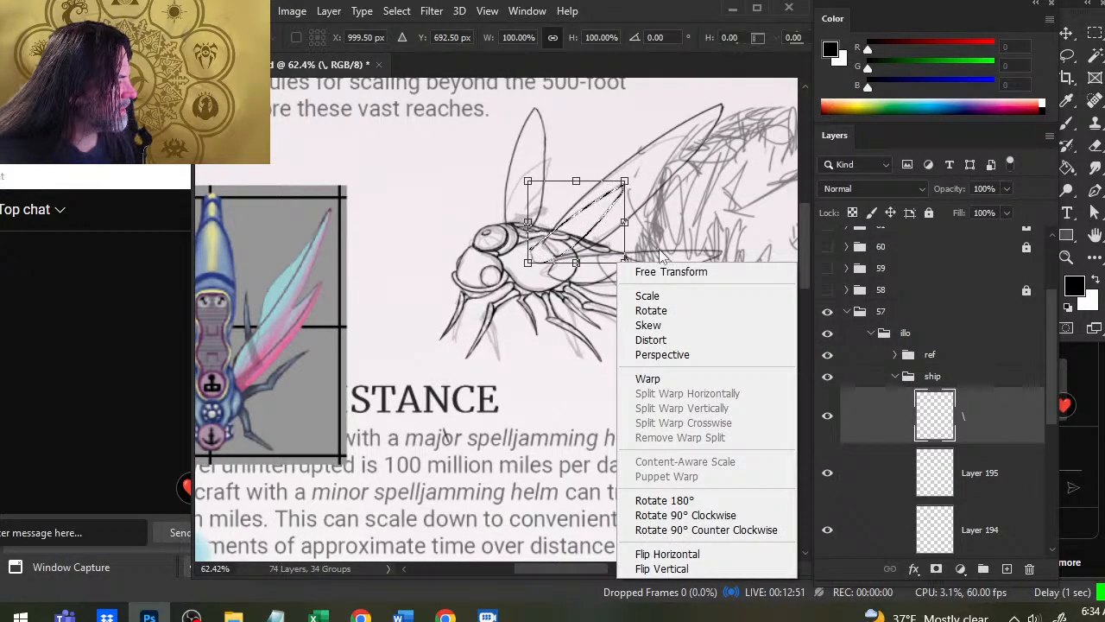
{"action": "left_click", "coordinate": [649, 325]}
{"action": "left_click_drag", "start_coordinate": [576, 181], "coordinate": [597, 192]}
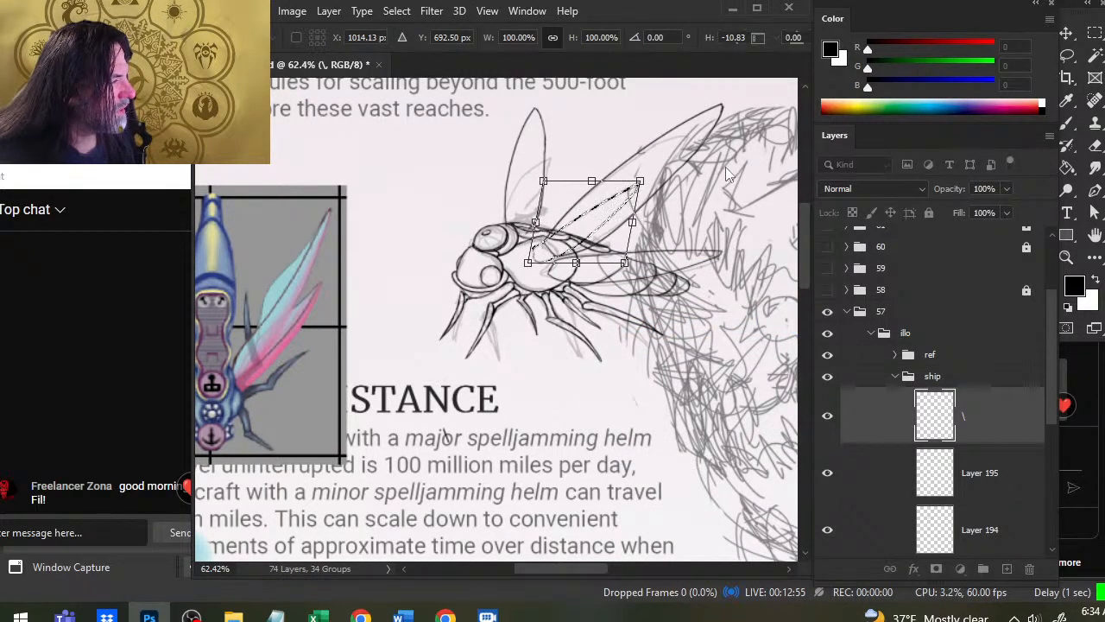
Rotate the skewed shorter far wing slightly counter-clockwise, apply the transform and shift the wing back toward the ship's head.
{"action": "right_click", "coordinate": [698, 166]}
{"action": "left_click", "coordinate": [730, 175]}
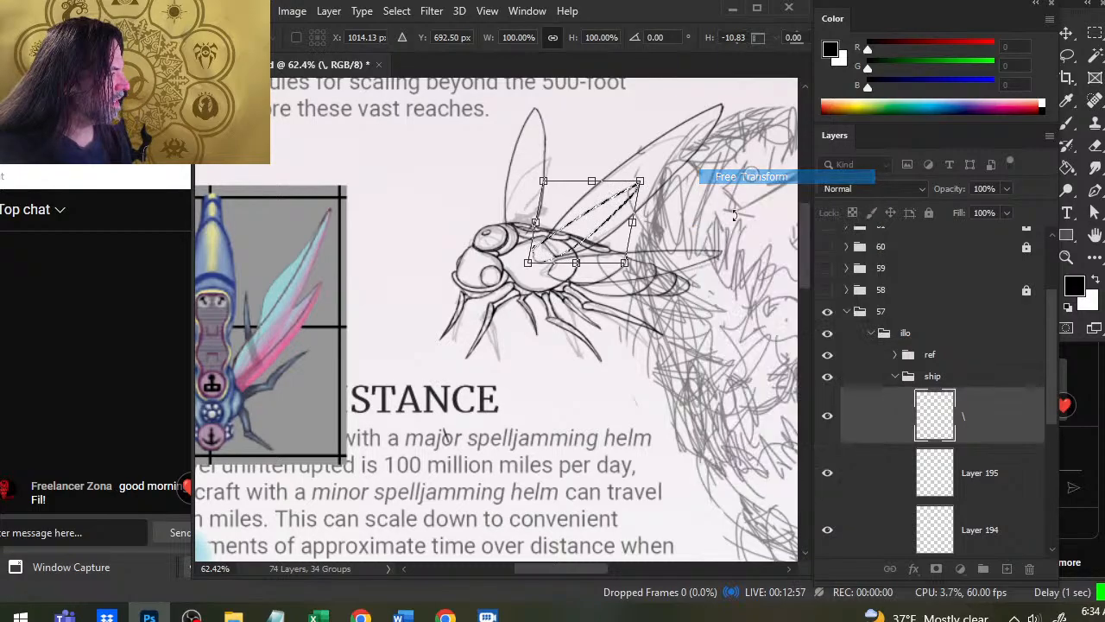
{"action": "left_click_drag", "start_coordinate": [734, 221], "coordinate": [723, 187]}
{"action": "key", "text": "Return"}
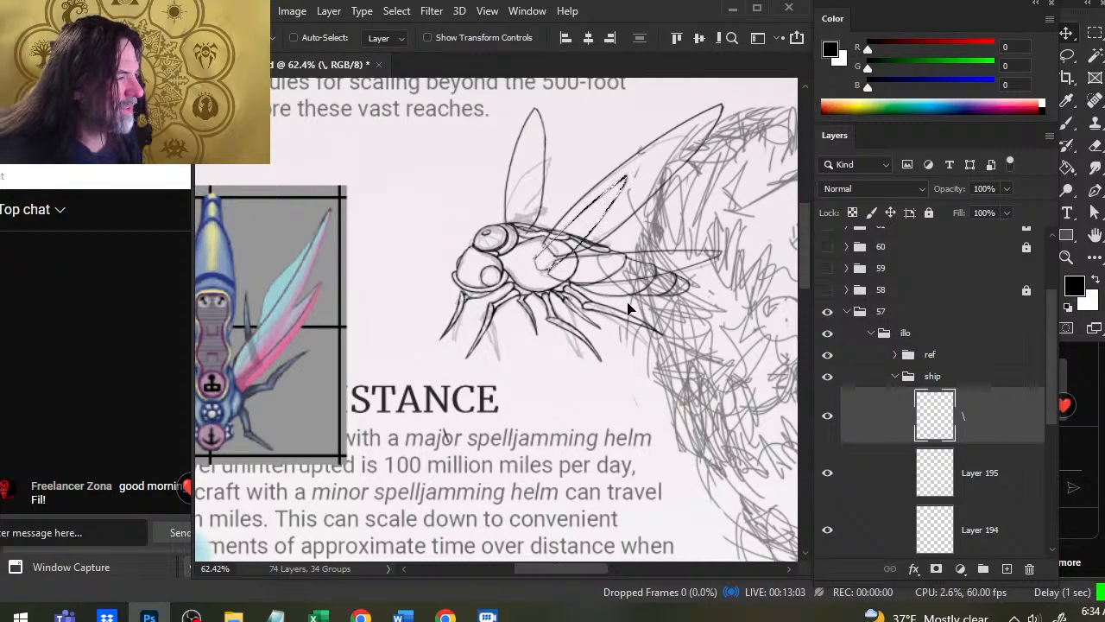
{"action": "mouse_move", "coordinate": [629, 309]}
{"action": "left_mouse_down"}
{"action": "mouse_move", "coordinate": [611, 297]}
{"action": "mouse_move", "coordinate": [648, 320]}
{"action": "left_mouse_up"}
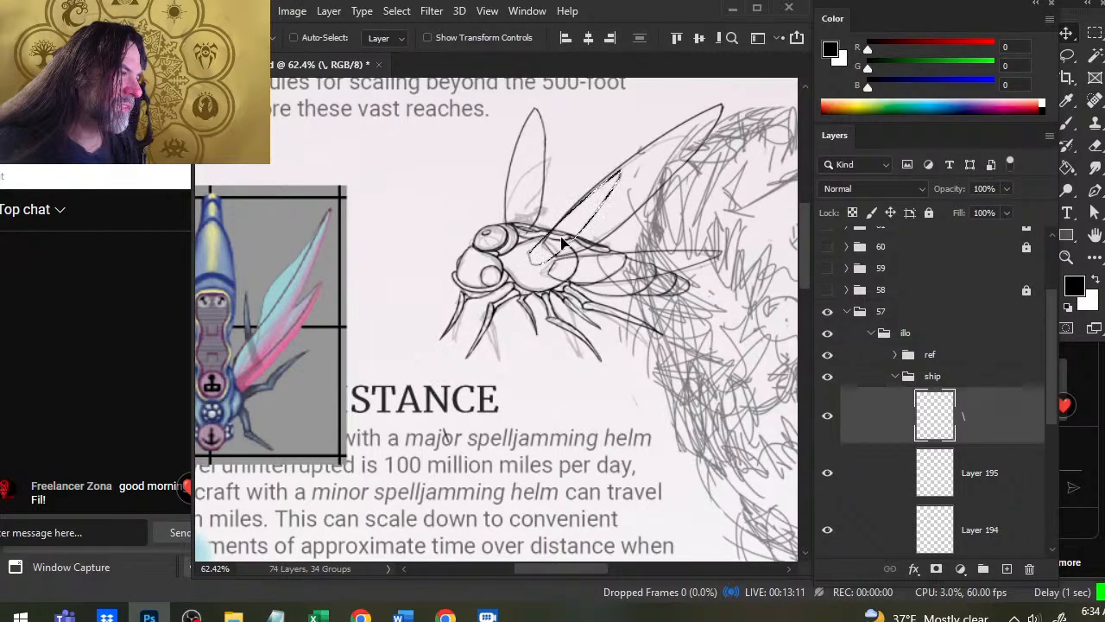
Distort the shorter far wing by pulling its tip corner slightly down and inward.
{"action": "key", "text": "l"}
{"action": "right_click", "coordinate": [645, 230]}
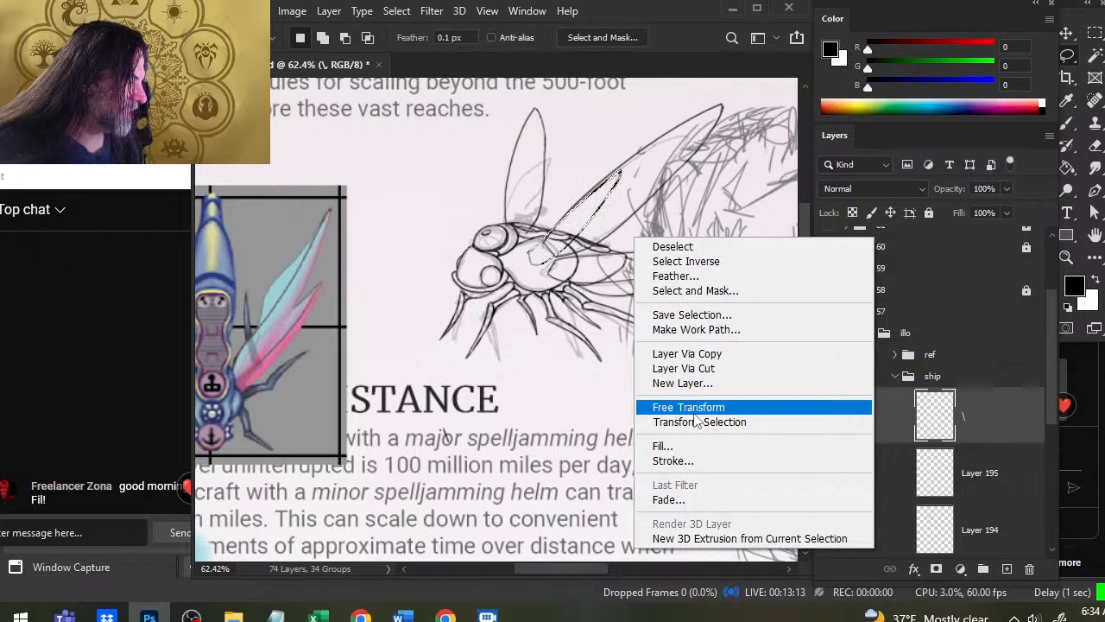
{"action": "left_click", "coordinate": [691, 405]}
{"action": "right_click", "coordinate": [639, 195]}
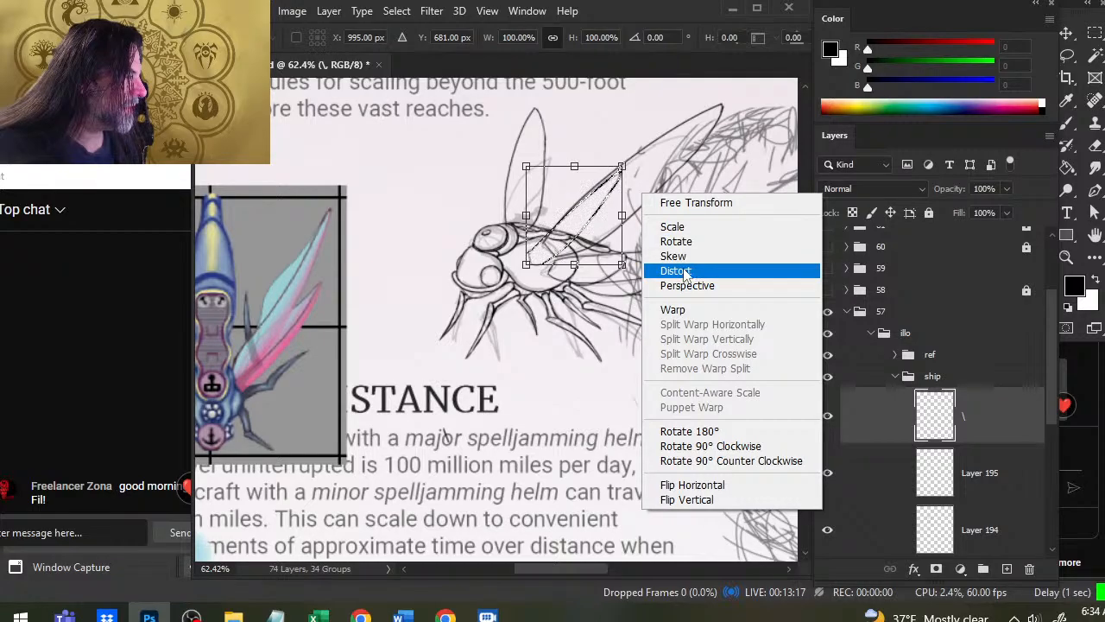
{"action": "left_click", "coordinate": [676, 271]}
{"action": "mouse_move", "coordinate": [625, 176]}
{"action": "left_mouse_down"}
{"action": "mouse_move", "coordinate": [602, 177]}
{"action": "mouse_move", "coordinate": [619, 179]}
{"action": "left_mouse_up"}
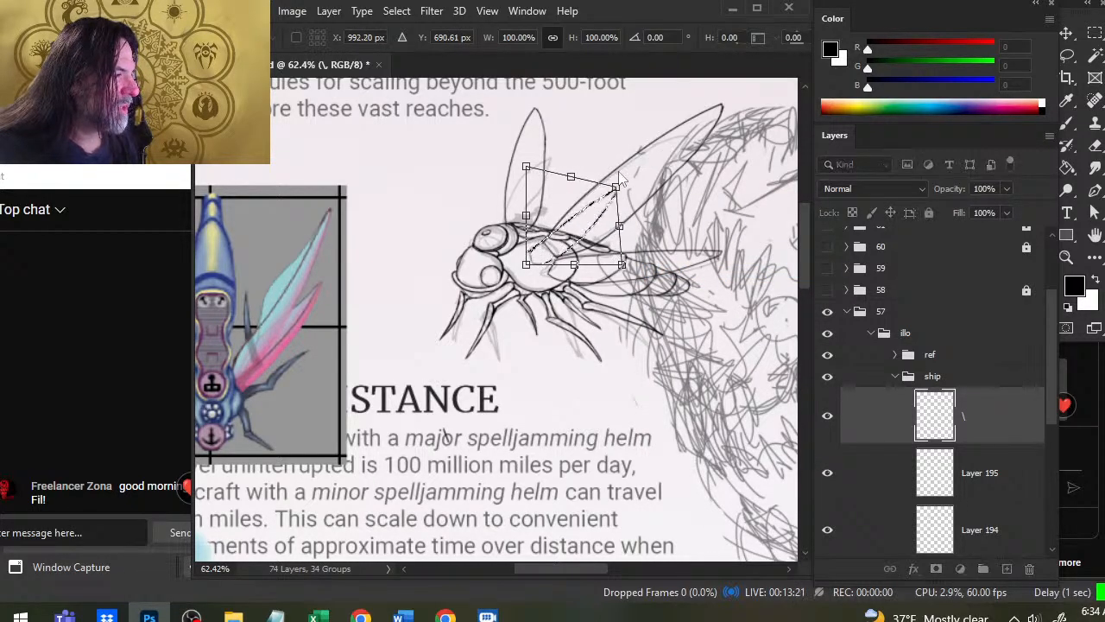
Rotate the shorter far wing counter-clockwise, apply the transform and shift the far wings slightly toward the tail.
{"action": "right_click", "coordinate": [685, 204]}
{"action": "left_click", "coordinate": [730, 214]}
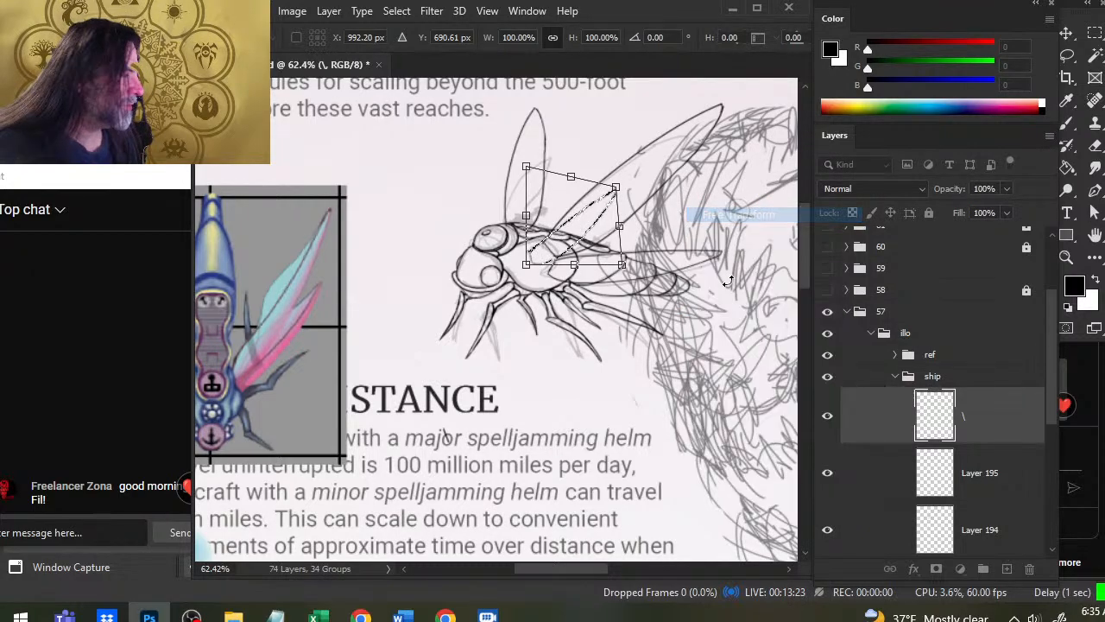
{"action": "key", "text": "Return"}
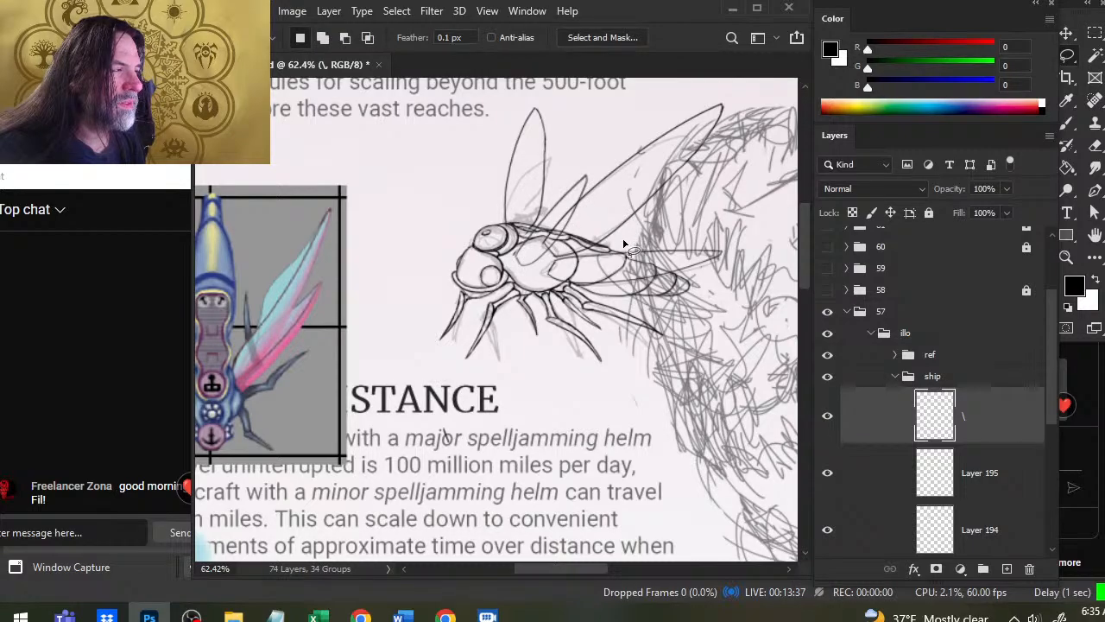
{"action": "key", "text": "v"}
{"action": "mouse_move", "coordinate": [622, 246]}
{"action": "left_mouse_down"}
{"action": "mouse_move", "coordinate": [557, 232]}
{"action": "mouse_move", "coordinate": [616, 235]}
{"action": "mouse_move", "coordinate": [640, 225]}
{"action": "mouse_move", "coordinate": [625, 259]}
{"action": "mouse_move", "coordinate": [628, 235]}
{"action": "mouse_move", "coordinate": [633, 295]}
{"action": "mouse_move", "coordinate": [596, 292]}
{"action": "left_mouse_up"}
{"action": "key", "text": "z"}
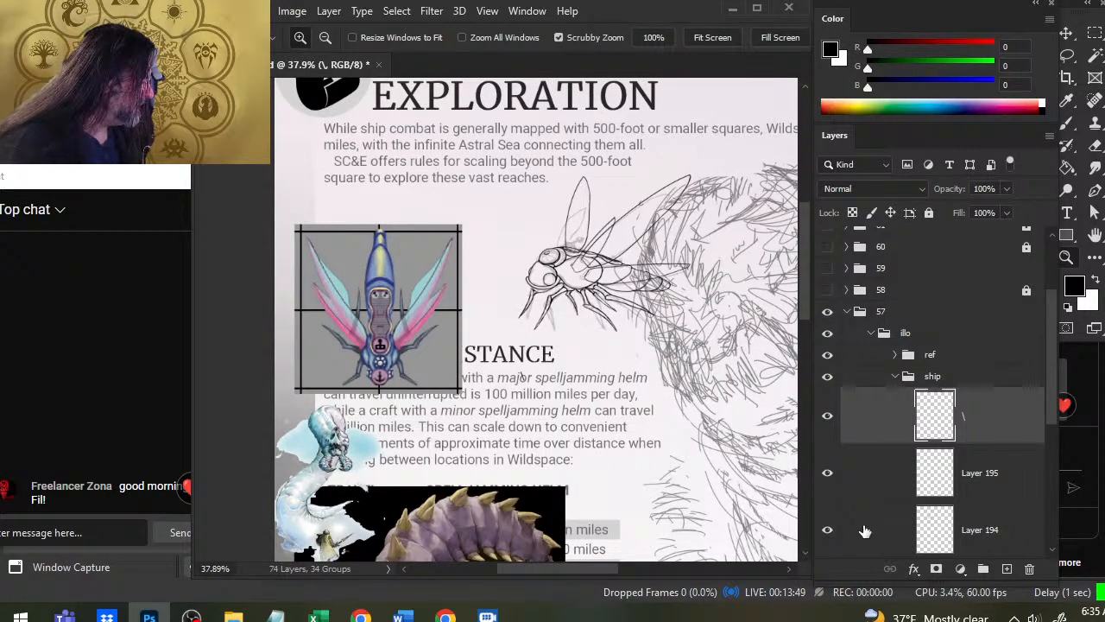
Identify Layer 194 by toggling its visibility and place the far wings layer beneath it in the ship group.
{"action": "left_click", "coordinate": [827, 530]}
{"action": "left_click", "coordinate": [828, 530]}
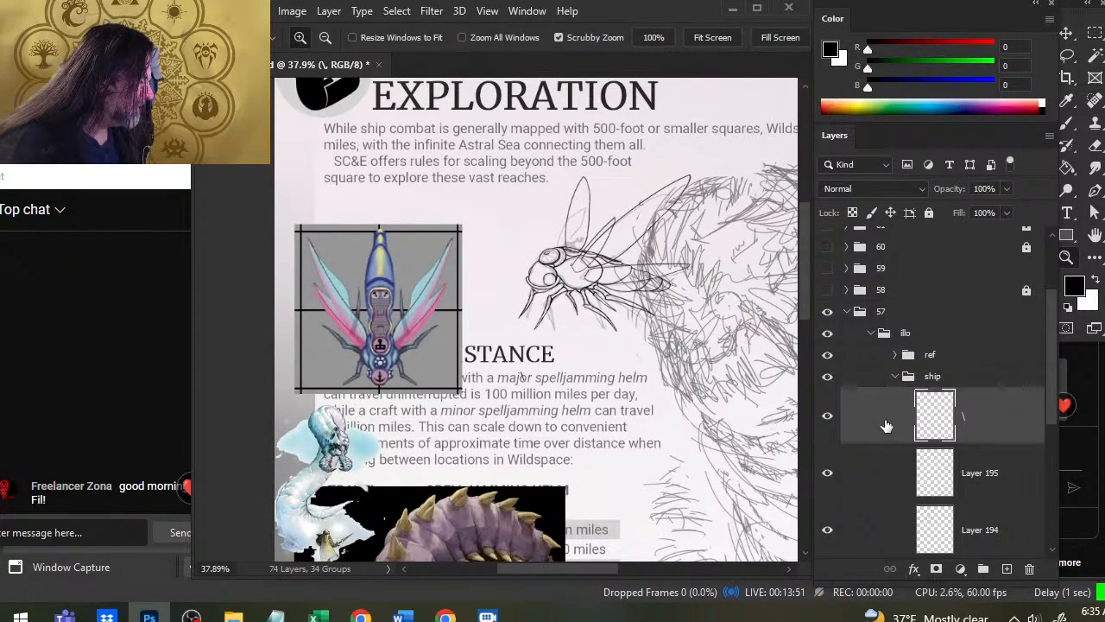
{"action": "left_click_drag", "start_coordinate": [884, 424], "coordinate": [871, 562]}
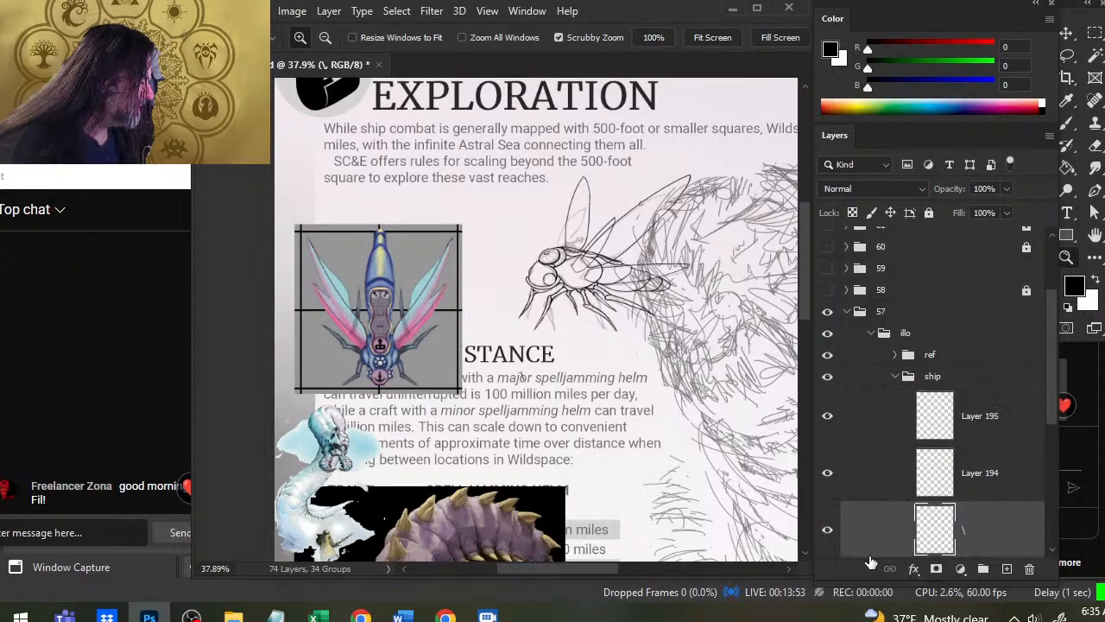
{"action": "left_click", "coordinate": [827, 472]}
{"action": "left_click", "coordinate": [827, 472]}
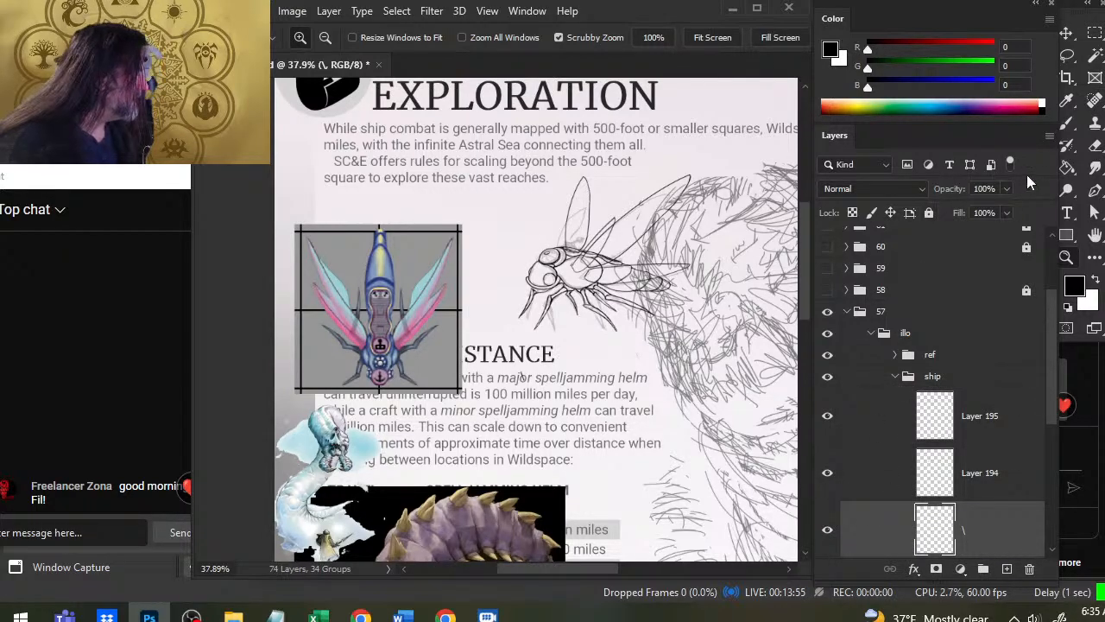
Lower the far wings layer's opacity to 33% and check what Layer 195 holds by toggling its visibility.
{"action": "left_click_drag", "start_coordinate": [1007, 188], "coordinate": [957, 216]}
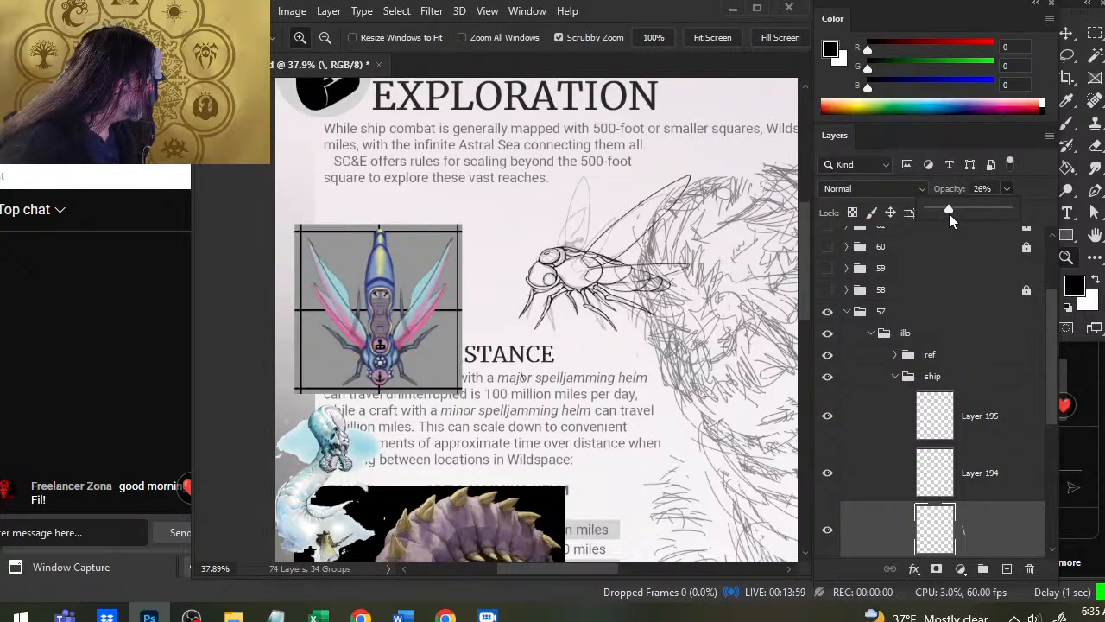
{"action": "left_click", "coordinate": [885, 390]}
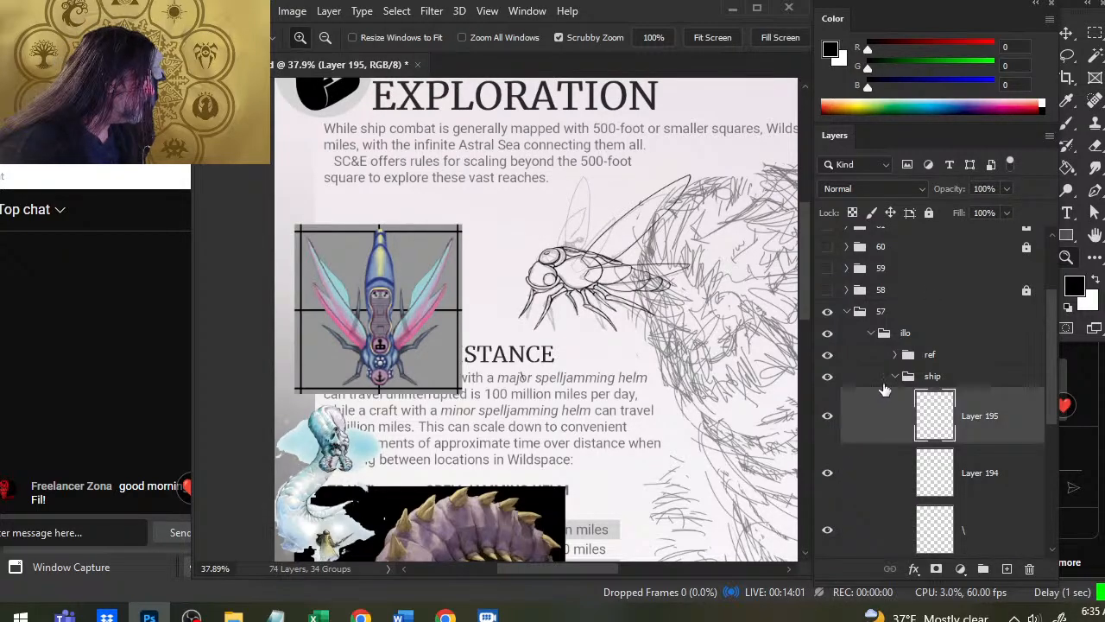
{"action": "left_click", "coordinate": [827, 415]}
{"action": "left_click", "coordinate": [827, 415]}
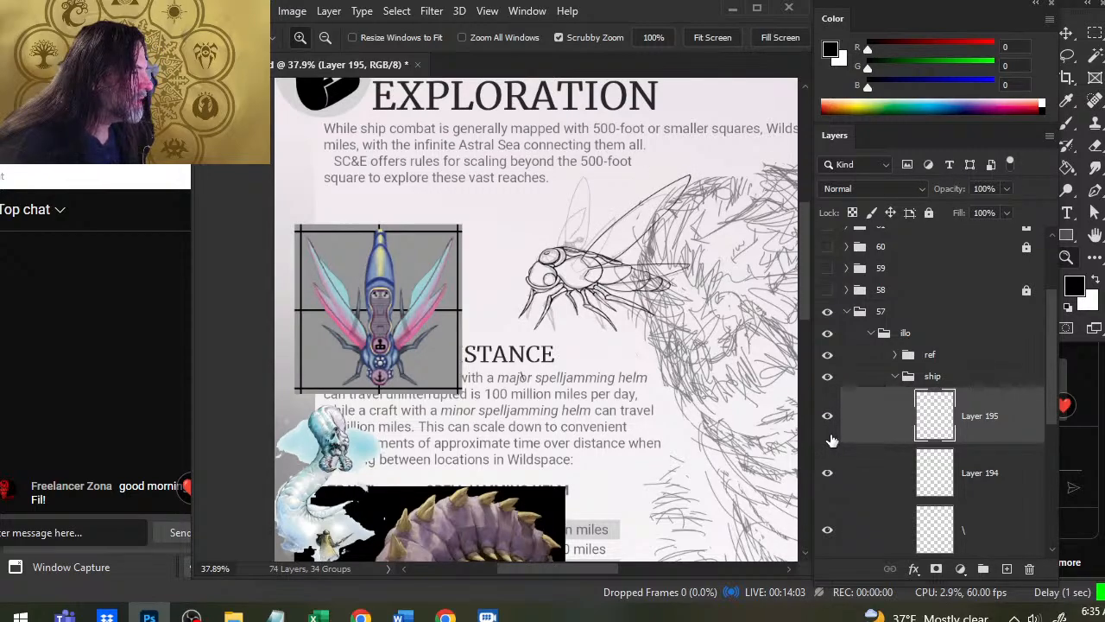
{"action": "left_click", "coordinate": [859, 530]}
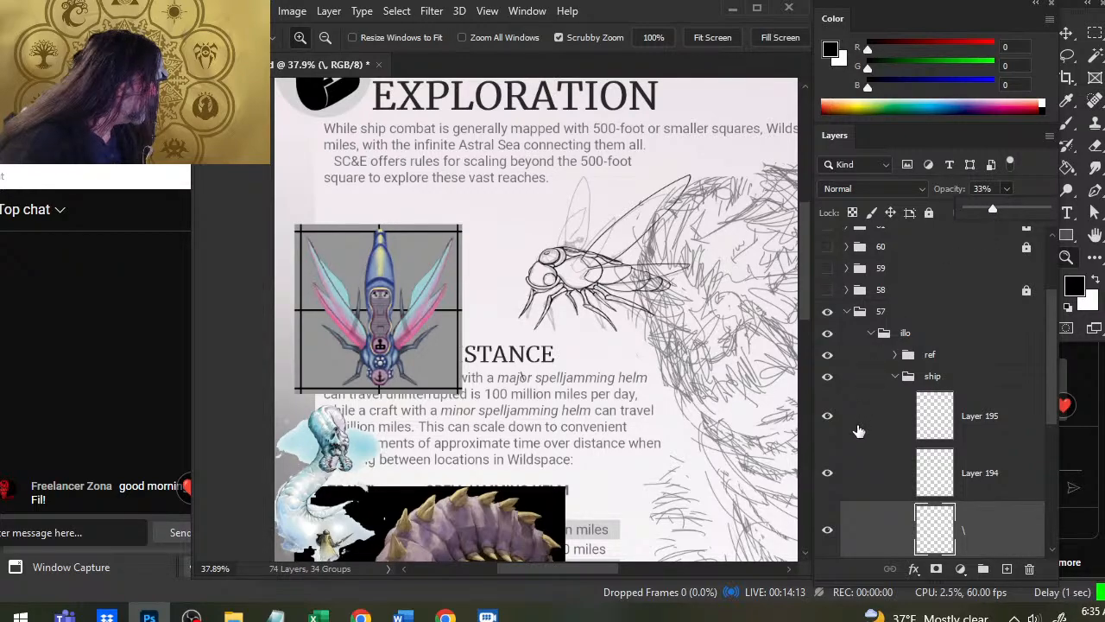
Set the opacity of Layer 195, which holds the near wings, to 66%.
{"action": "left_click", "coordinate": [859, 434]}
{"action": "left_click", "coordinate": [1007, 189]}
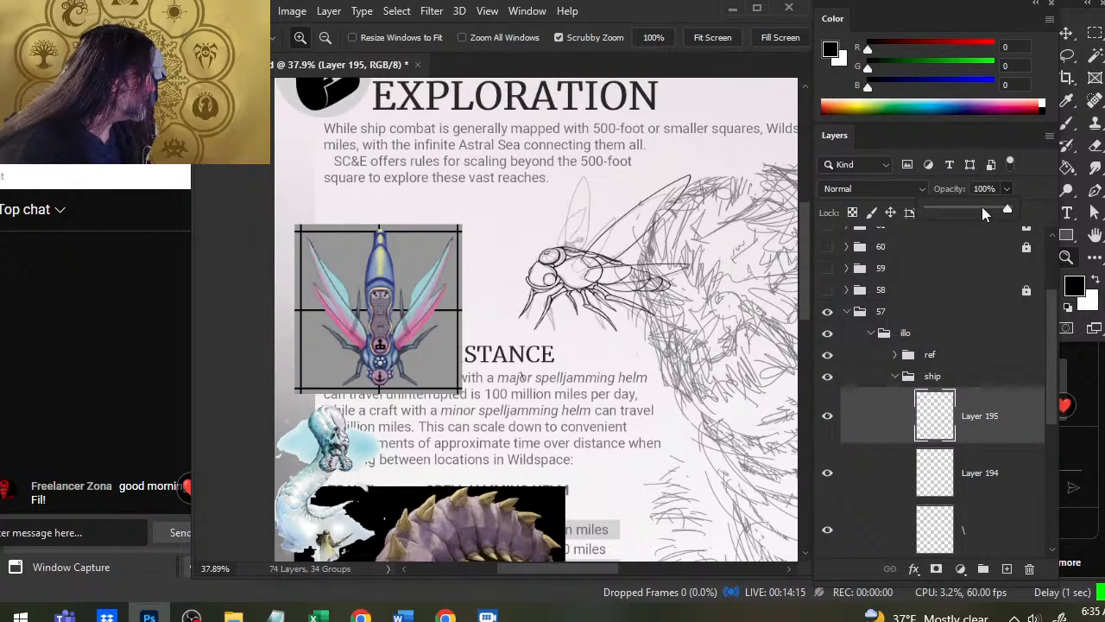
{"action": "left_click", "coordinate": [980, 210]}
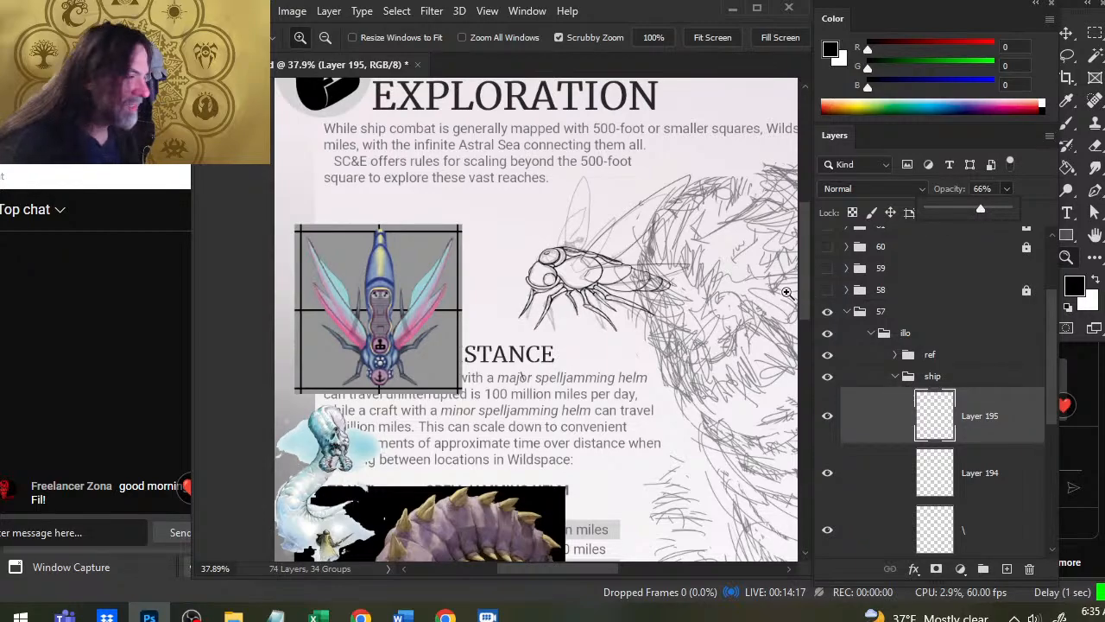
{"action": "scroll", "coordinate": [1044, 371], "scroll_direction": "down", "scroll_amount": 3}
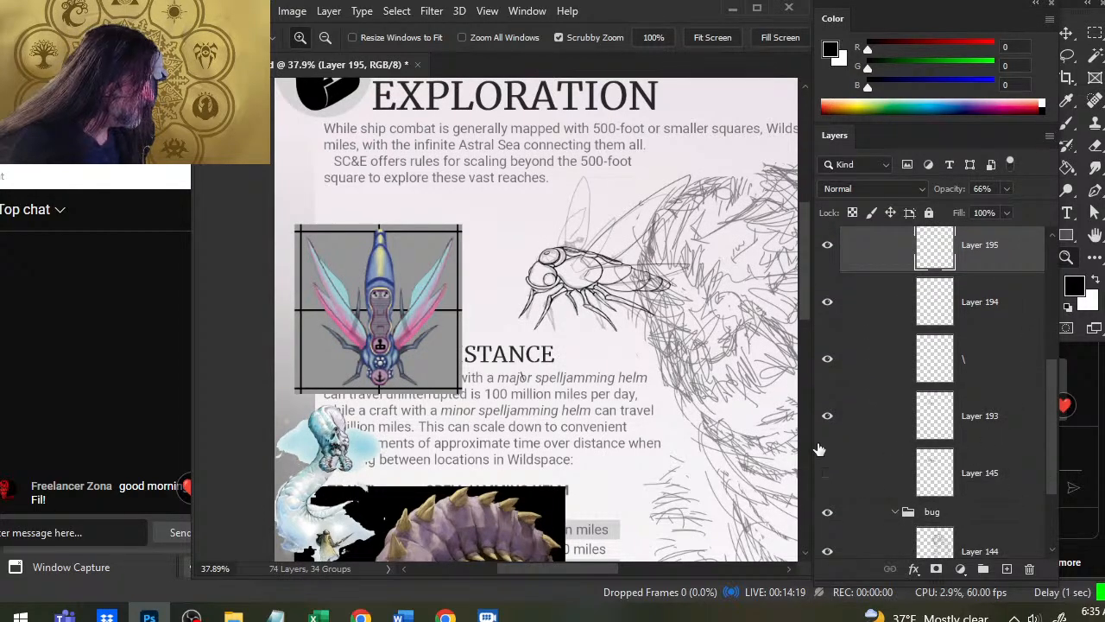
Hide Layer 193 and compare the insect ship's line art with the top-down ship reference.
{"action": "left_click", "coordinate": [827, 415]}
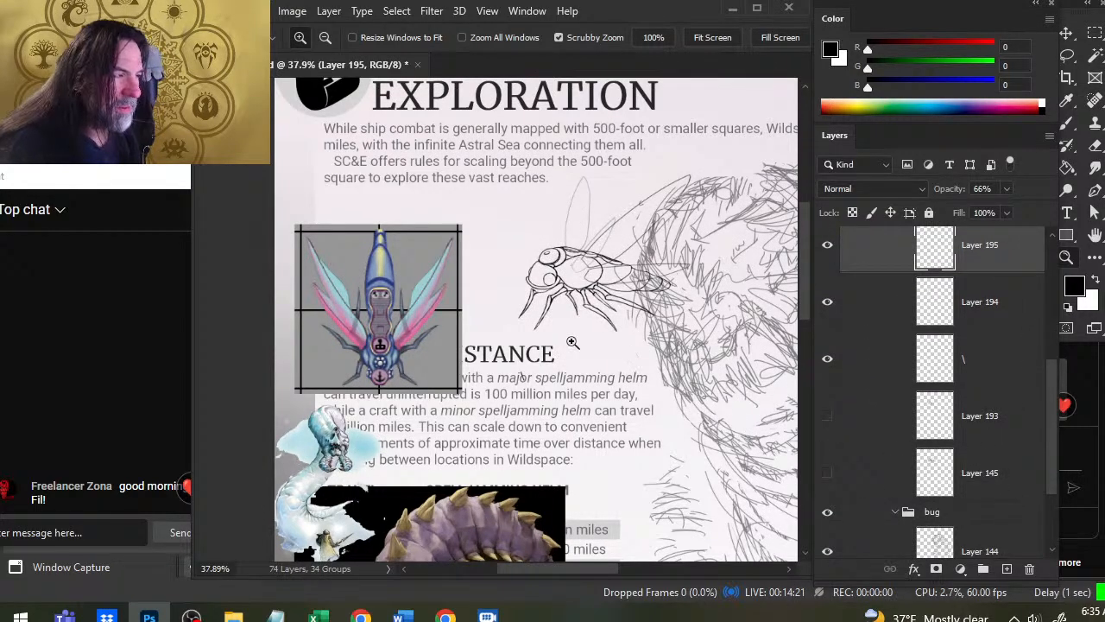
{"action": "left_click_drag", "start_coordinate": [636, 294], "coordinate": [665, 333]}
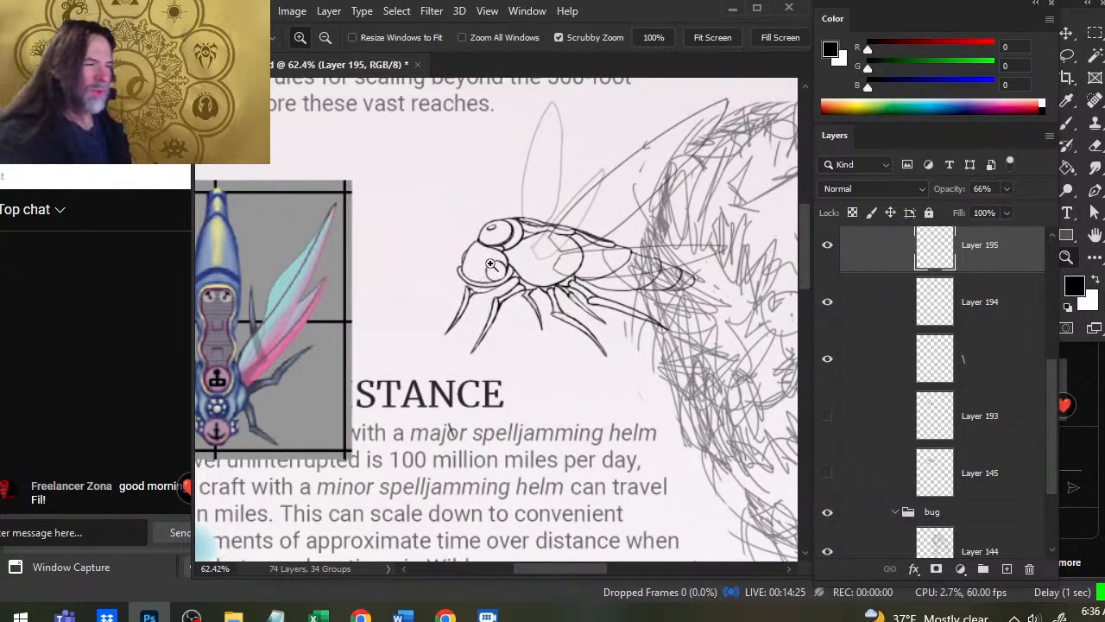
{"action": "left_click_drag", "start_coordinate": [663, 306], "coordinate": [593, 315]}
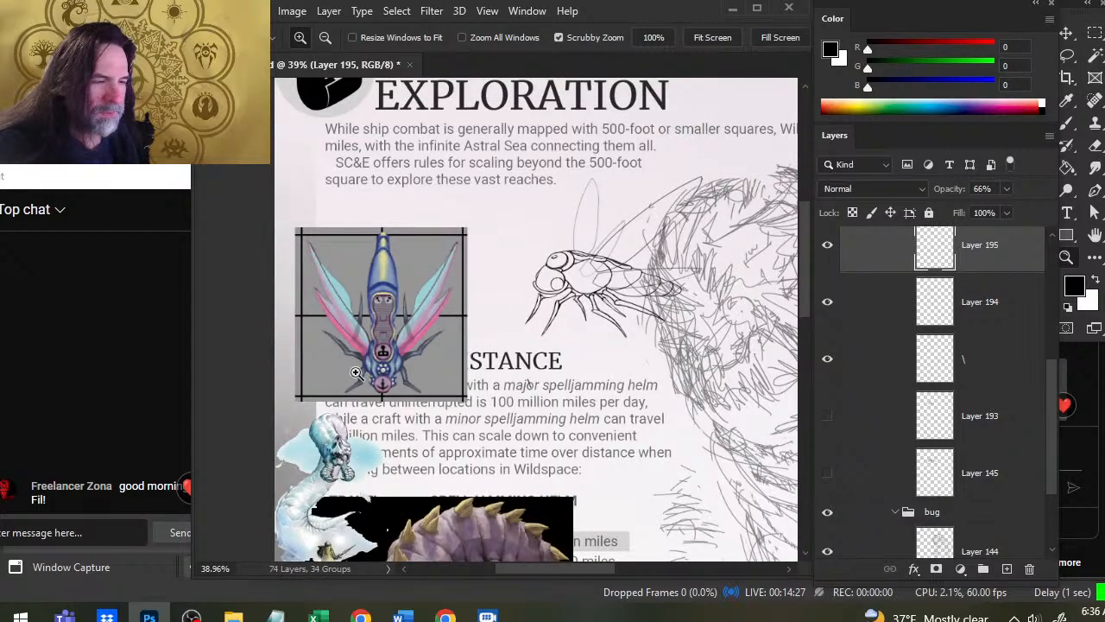
{"action": "left_click_drag", "start_coordinate": [356, 372], "coordinate": [421, 369]}
{"action": "left_click_drag", "start_coordinate": [721, 279], "coordinate": [538, 321]}
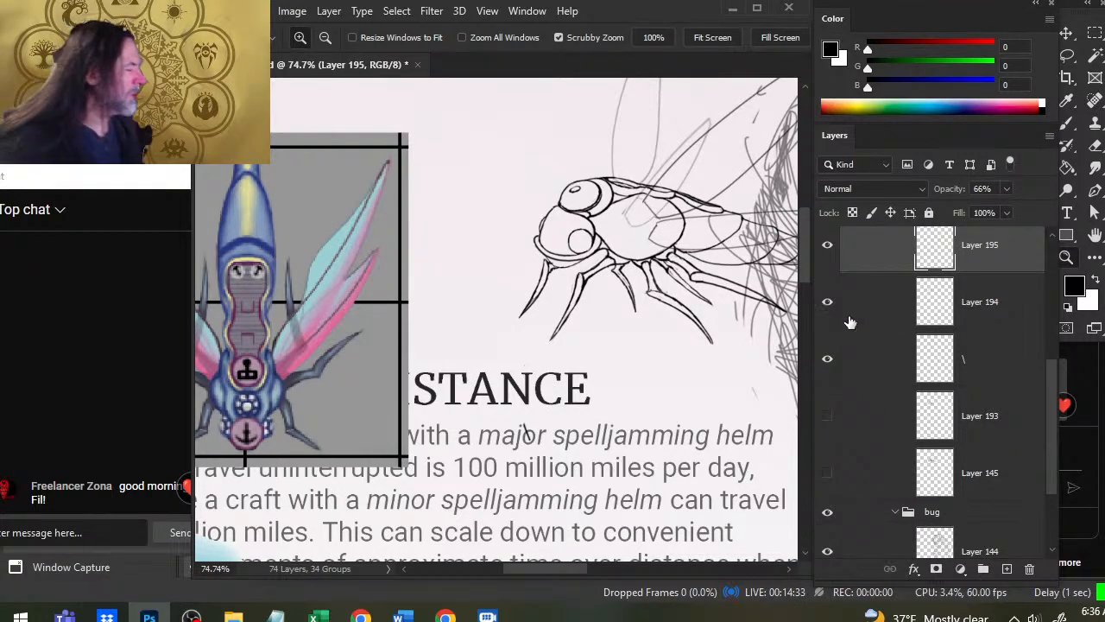
Brush over the small ellipse at the top of the insect ship's upper dome to reinforce its outline.
{"action": "left_click_drag", "start_coordinate": [572, 251], "coordinate": [627, 275]}
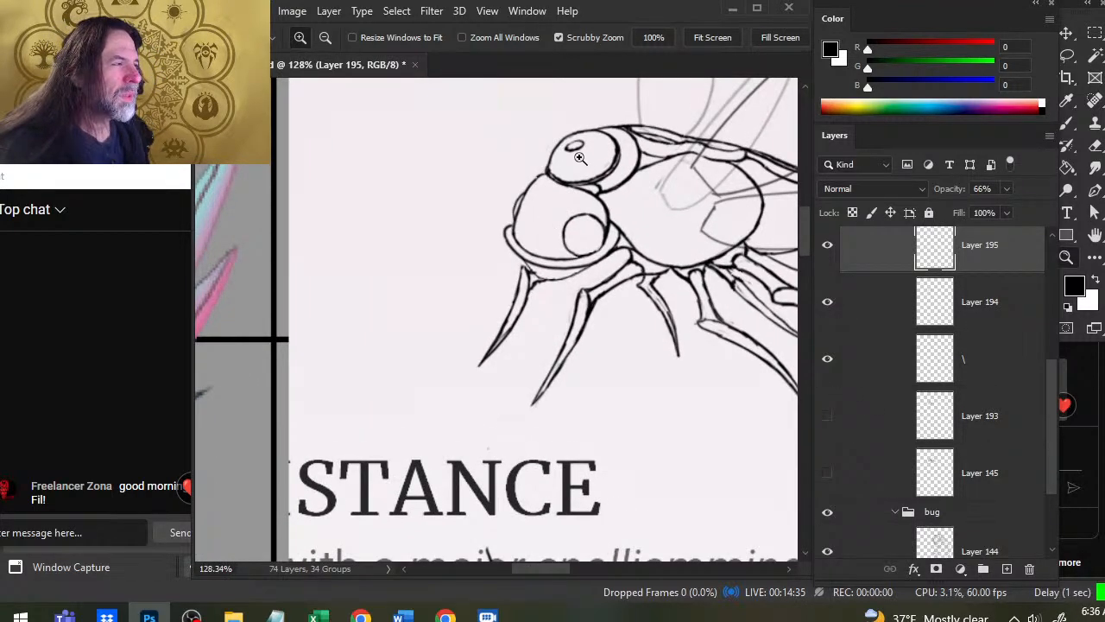
{"action": "key", "text": "b"}
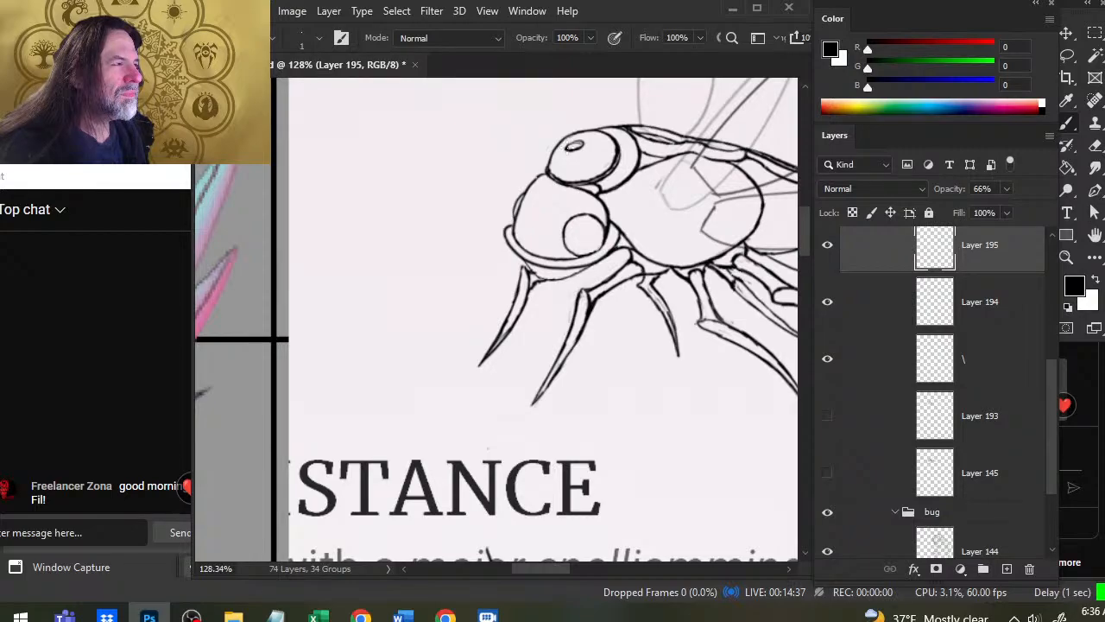
{"action": "left_click_drag", "start_coordinate": [574, 147], "coordinate": [570, 145]}
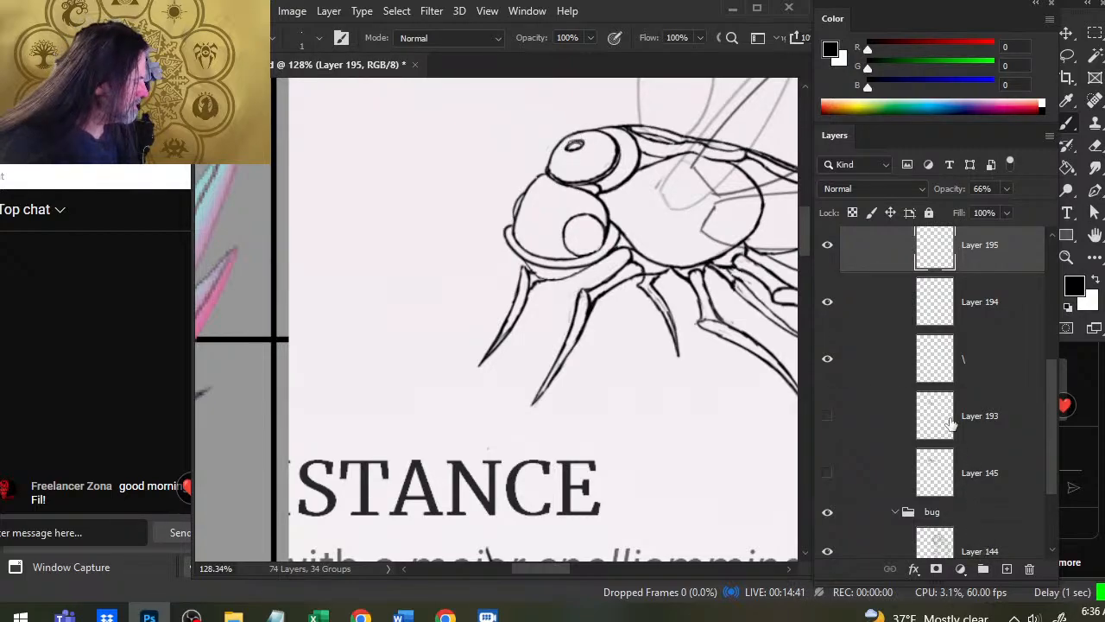
Lasso the upper dome area, cut the small ellipse out of Layer 195 and paste it as a new layer directly above Layer 194.
{"action": "key", "text": "l"}
{"action": "left_click_drag", "start_coordinate": [609, 172], "coordinate": [612, 113]}
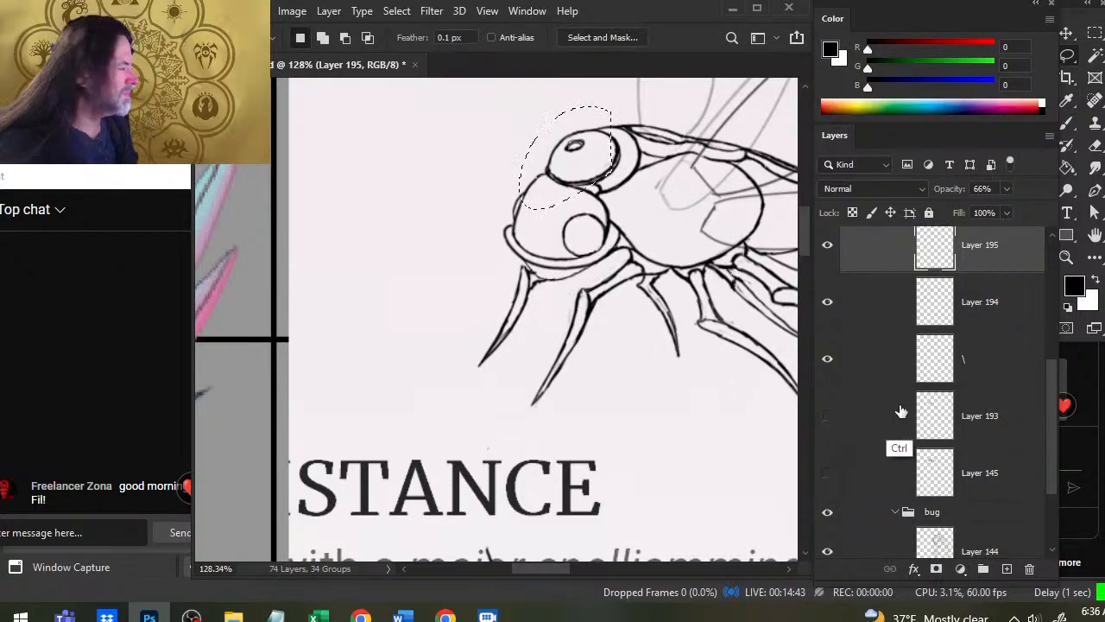
{"action": "key", "text": "ctrl+x"}
{"action": "left_click", "coordinate": [828, 303]}
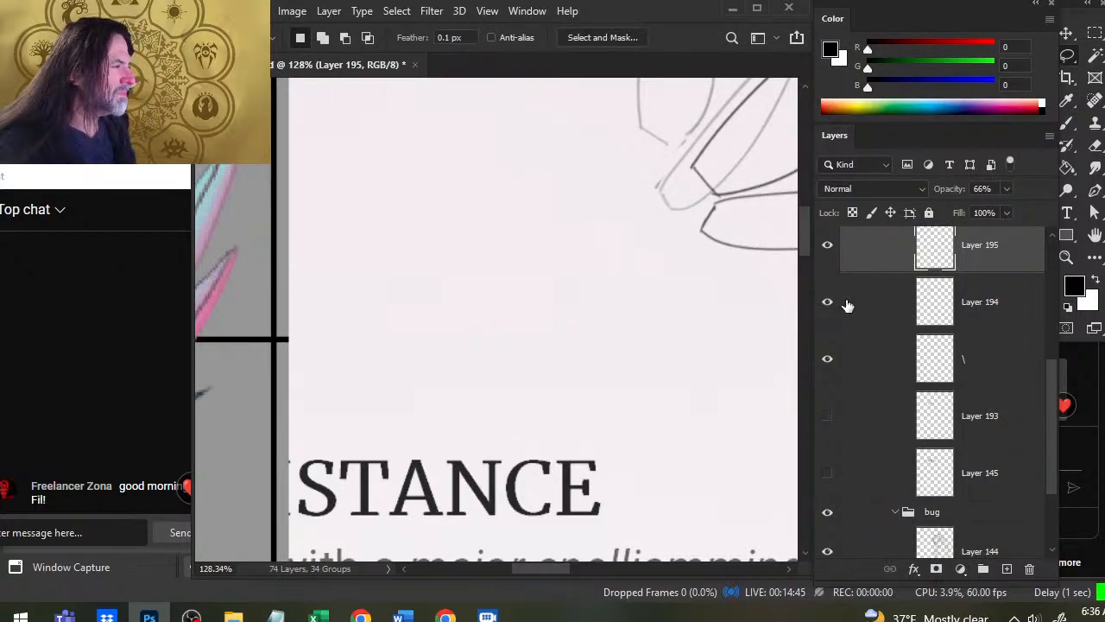
{"action": "key", "text": "ctrl+v"}
{"action": "right_click", "coordinate": [868, 316]}
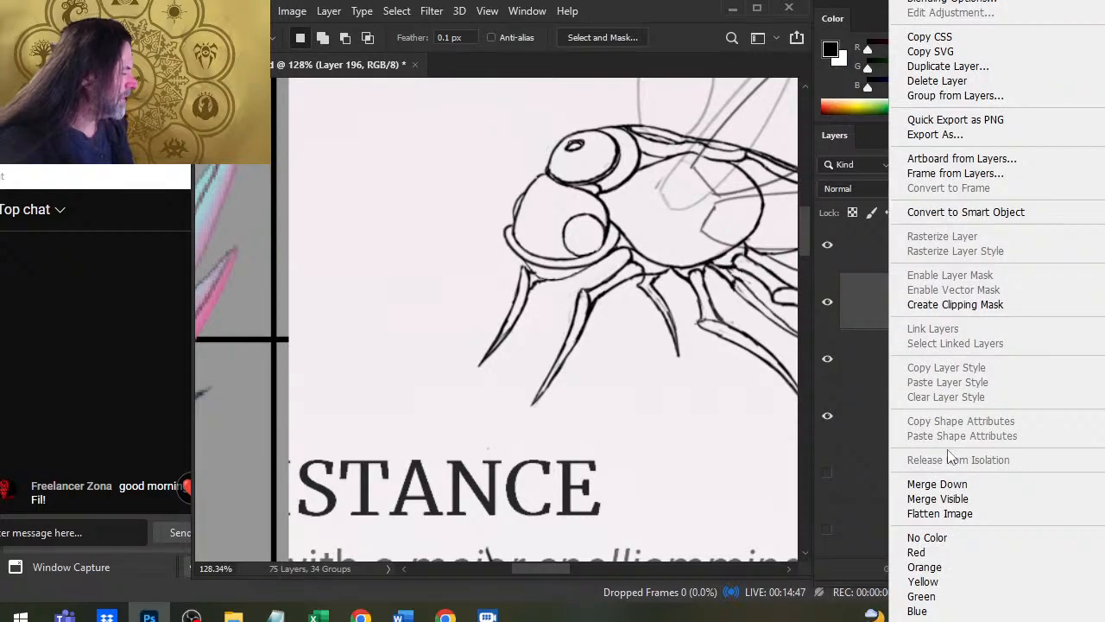
{"action": "left_click", "coordinate": [978, 486]}
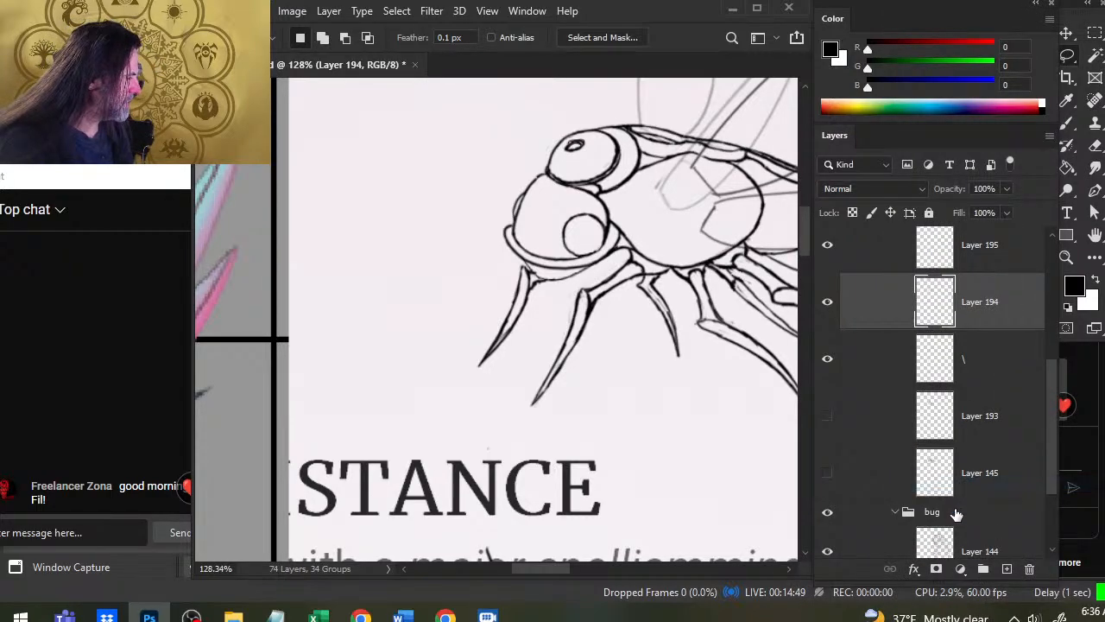
{"action": "key", "text": "ctrl+z"}
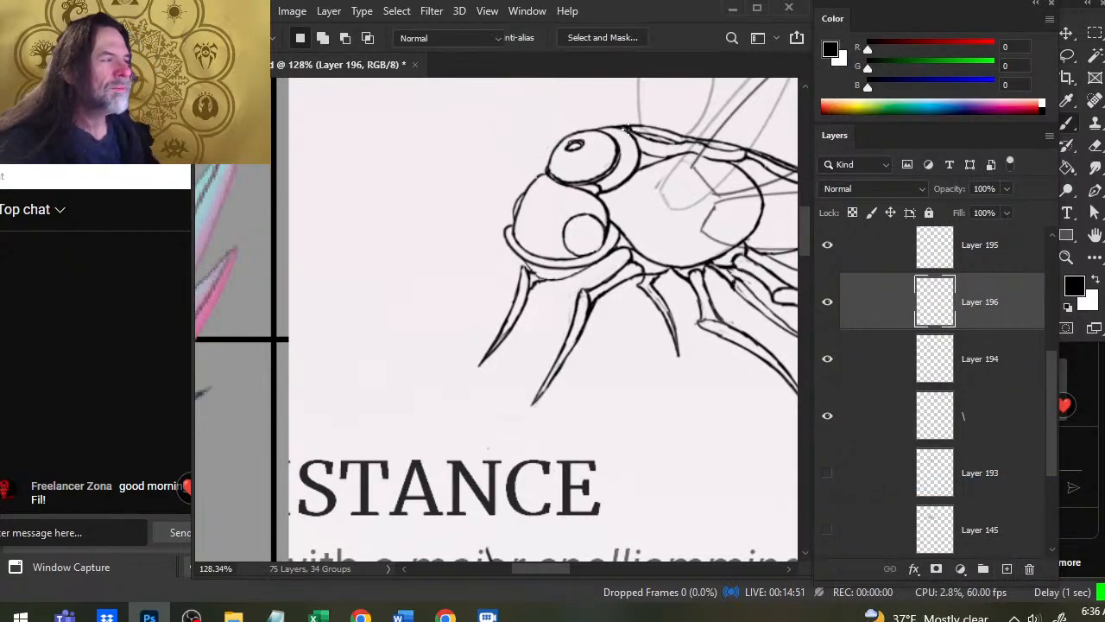
On Layer 196, paint a rib from the small ellipse down the front of the upper dome and clean its edges with the Eraser.
{"action": "key", "text": "b"}
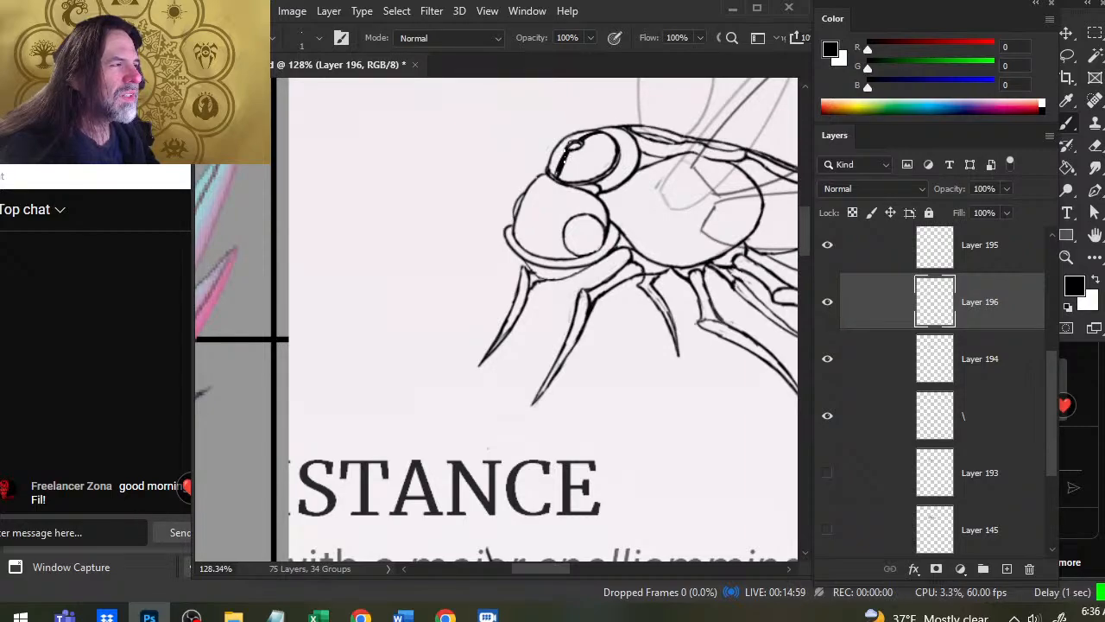
{"action": "key", "text": "e"}
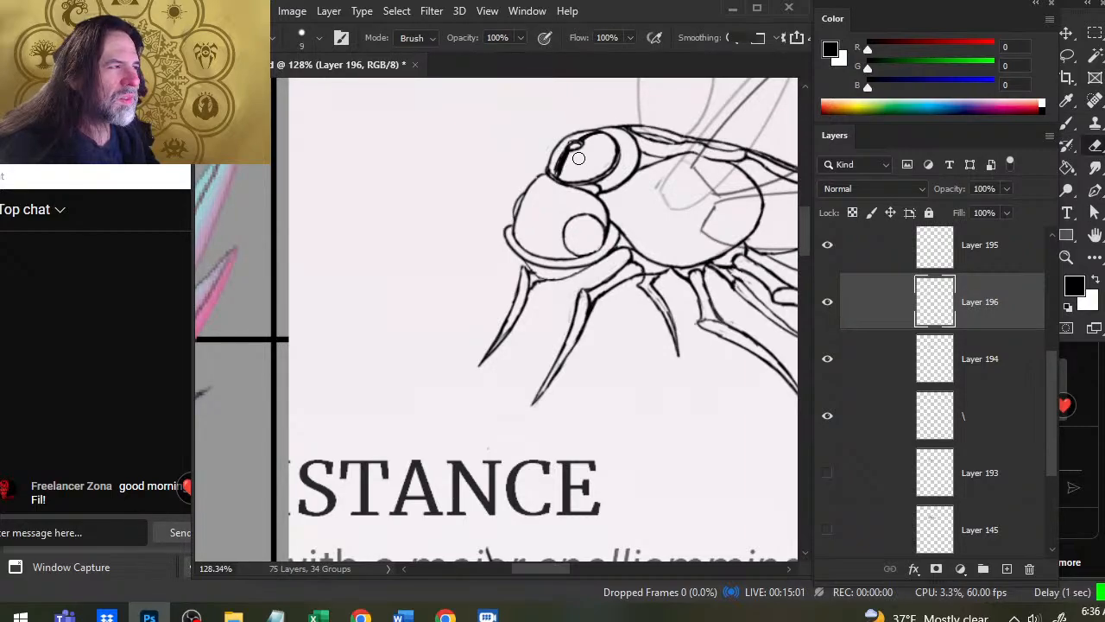
{"action": "key", "text": "b"}
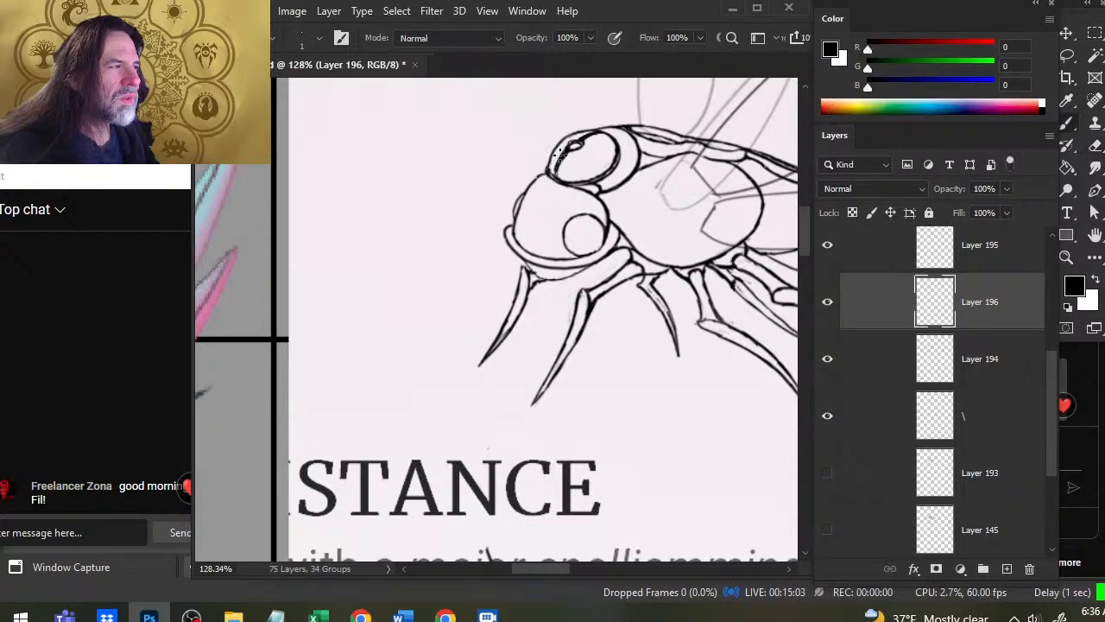
{"action": "key", "text": "e"}
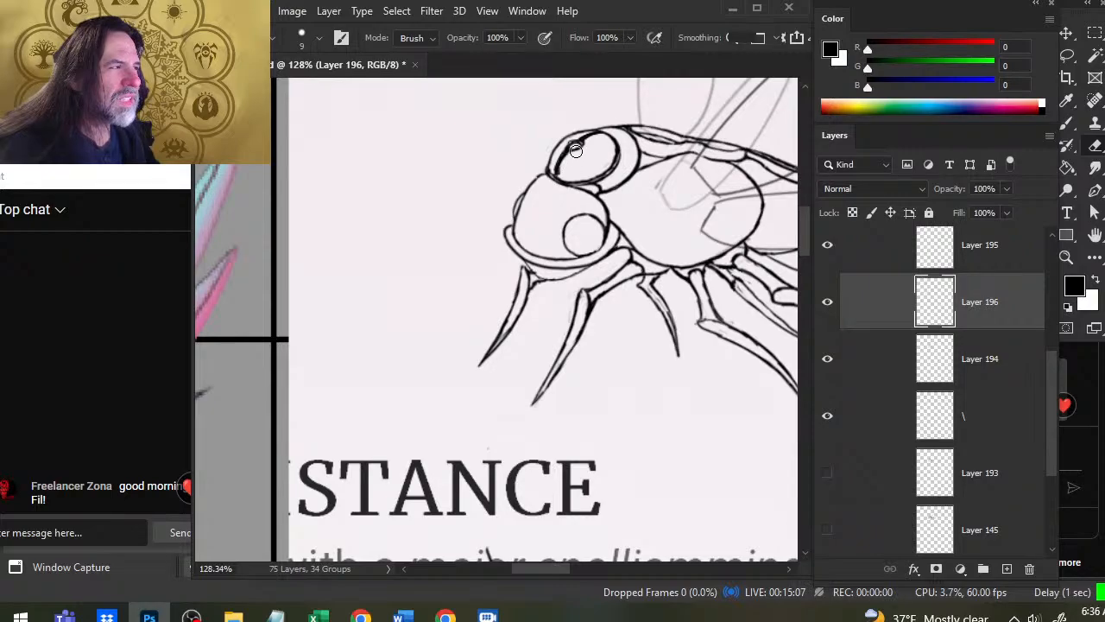
{"action": "key", "text": "b"}
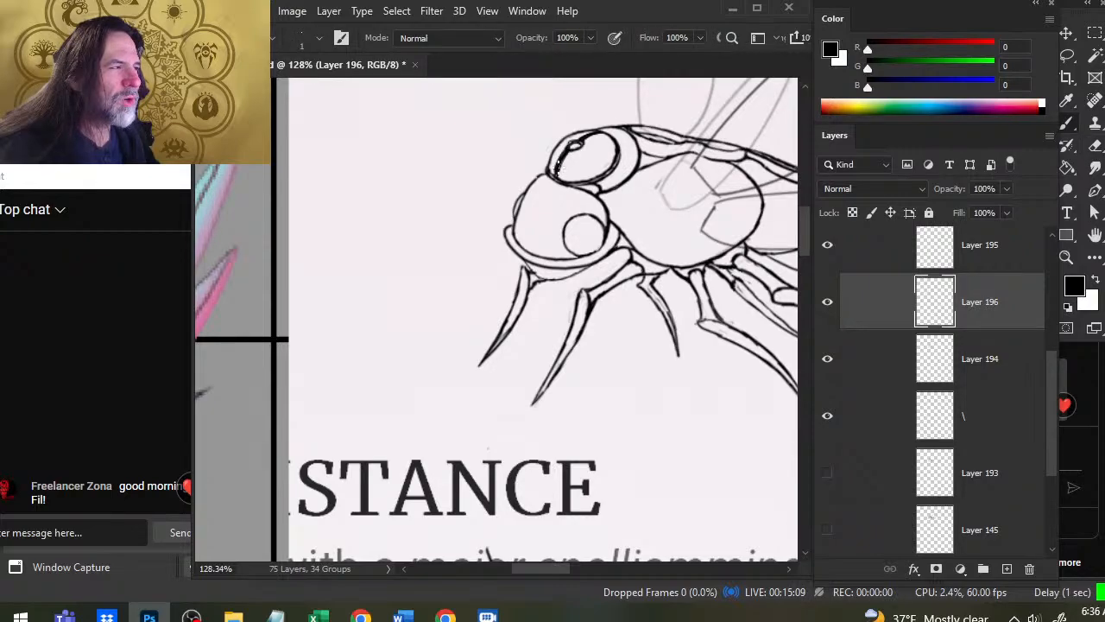
{"action": "key", "text": "e"}
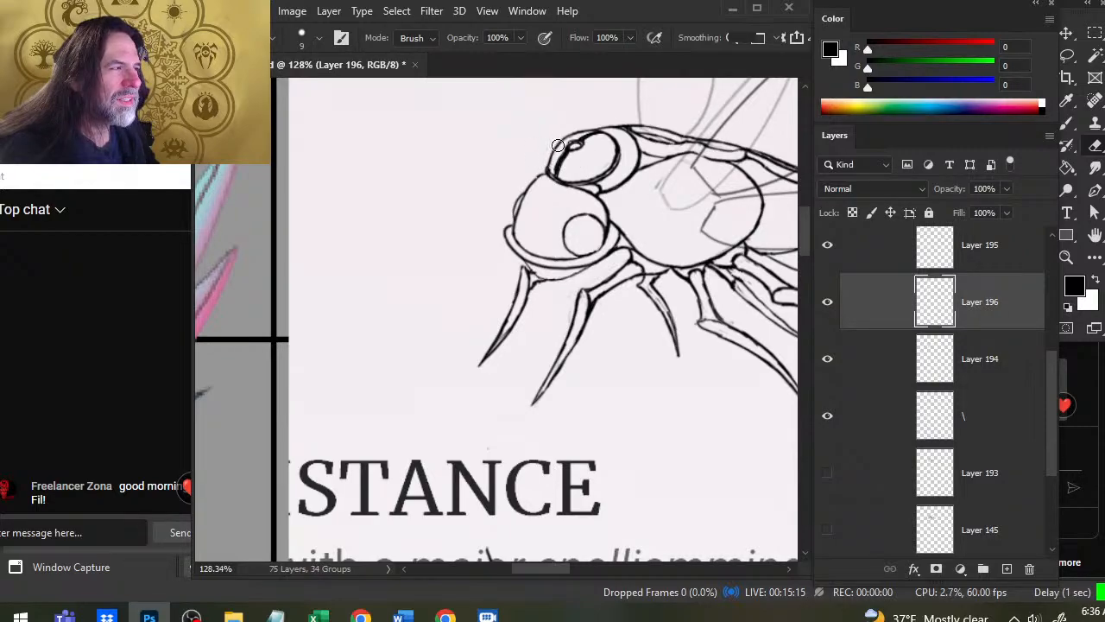
Paint a straight rib from the small ellipse to the dome's rear rim and trim its end.
{"action": "key", "text": "b"}
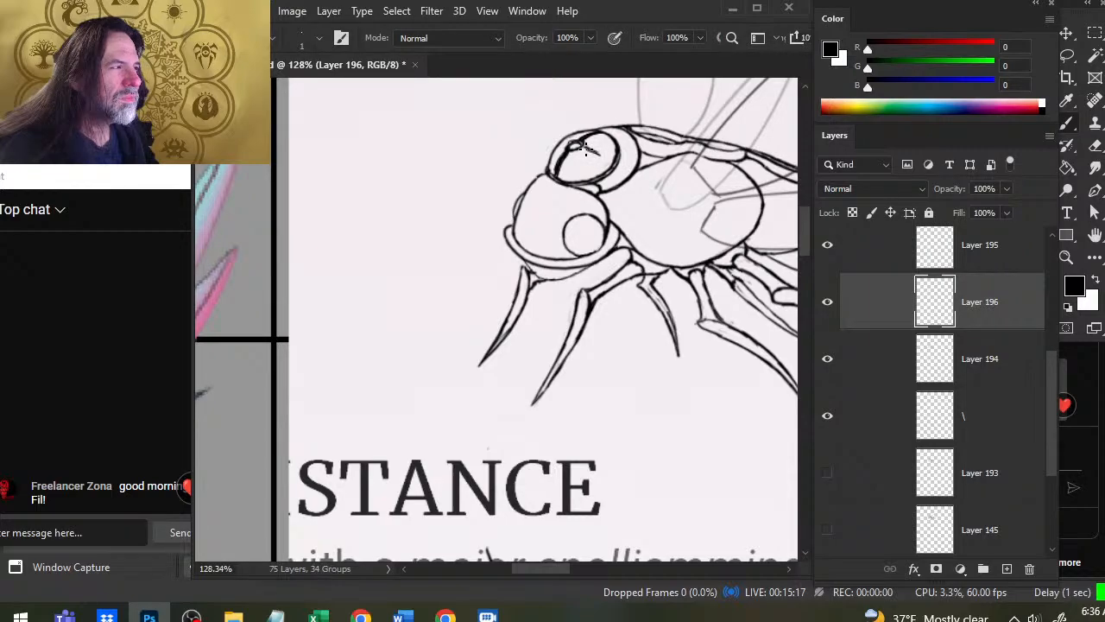
{"action": "left_click_drag", "start_coordinate": [587, 147], "coordinate": [605, 154]}
{"action": "key", "text": "e"}
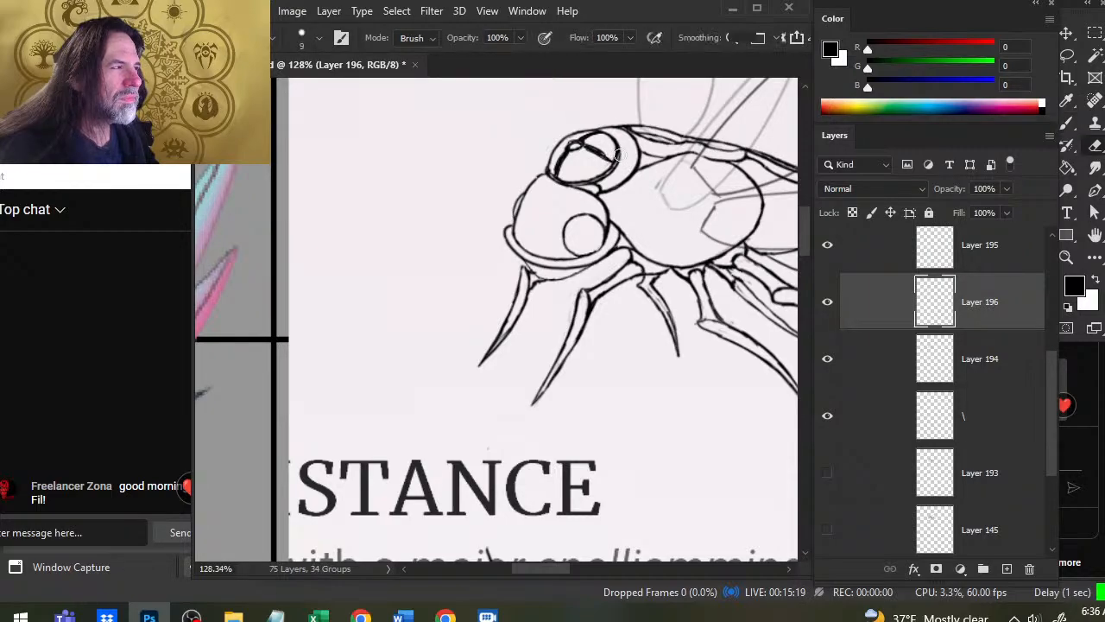
{"action": "key", "text": "b"}
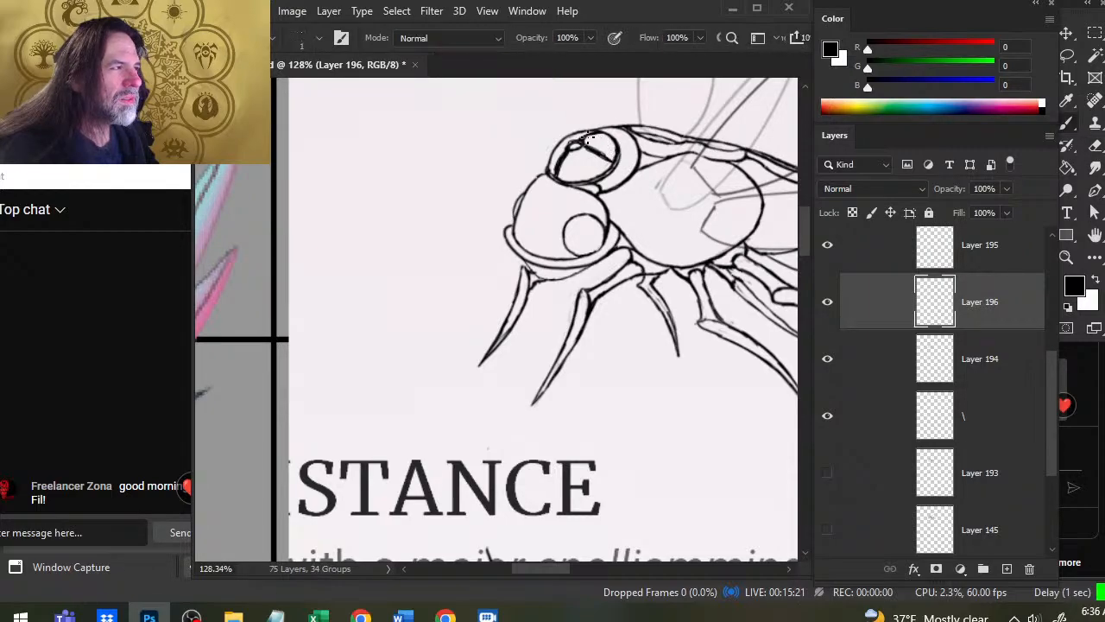
Check the dome at ship scale, erase the rear rib and repaint it from the small ellipse toward the rear rim.
{"action": "key", "text": "z"}
{"action": "left_click_drag", "start_coordinate": [630, 164], "coordinate": [557, 167]}
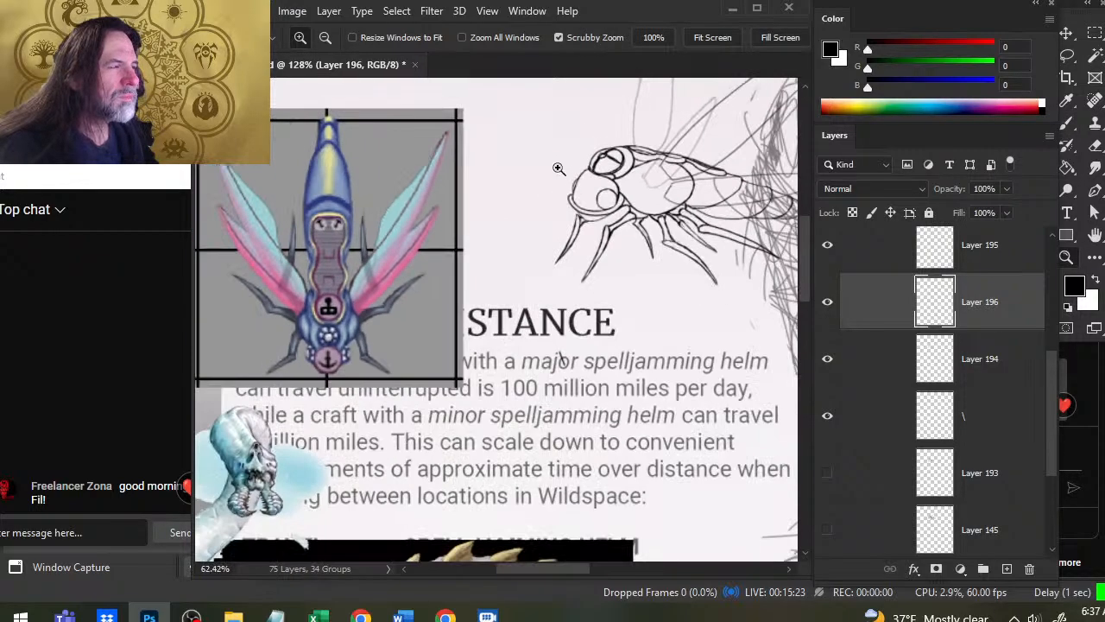
{"action": "mouse_move", "coordinate": [751, 273]}
{"action": "left_mouse_down"}
{"action": "mouse_move", "coordinate": [483, 255]}
{"action": "mouse_move", "coordinate": [561, 294]}
{"action": "left_mouse_up"}
{"action": "left_click_drag", "start_coordinate": [467, 225], "coordinate": [524, 380]}
{"action": "left_click_drag", "start_coordinate": [479, 261], "coordinate": [510, 261]}
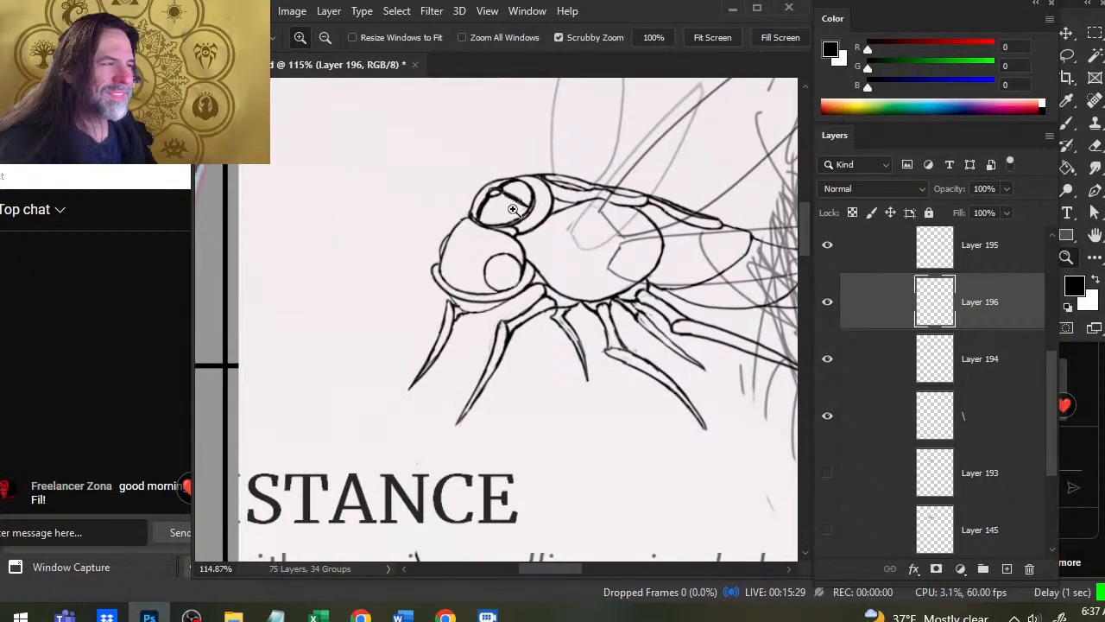
{"action": "key", "text": "e"}
{"action": "left_click_drag", "start_coordinate": [517, 204], "coordinate": [532, 209]}
{"action": "key", "text": "b"}
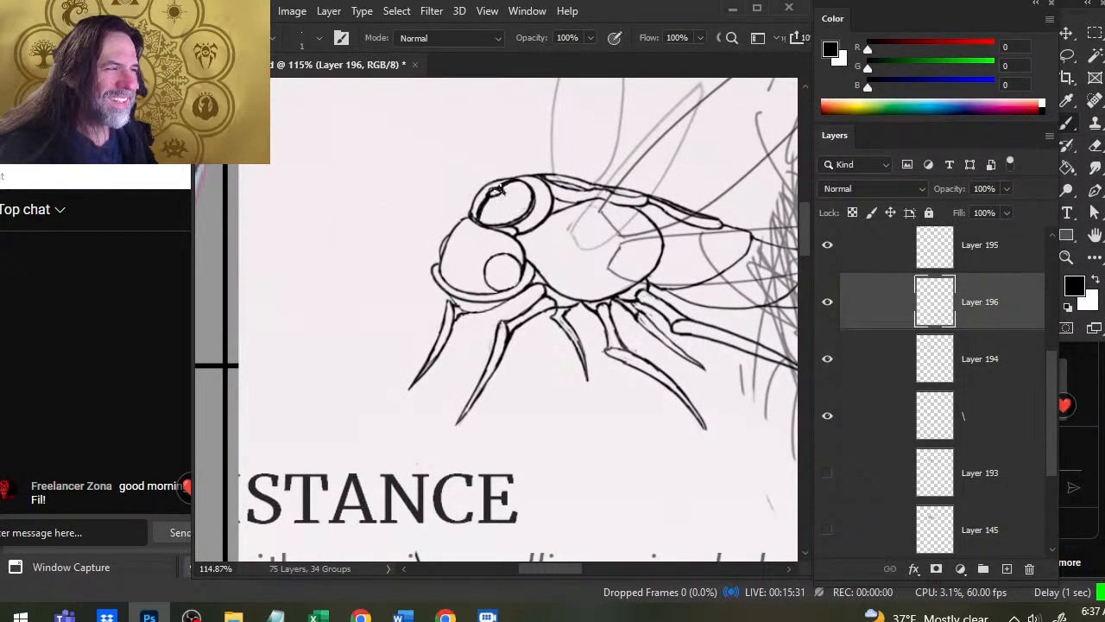
{"action": "left_click_drag", "start_coordinate": [503, 190], "coordinate": [523, 203]}
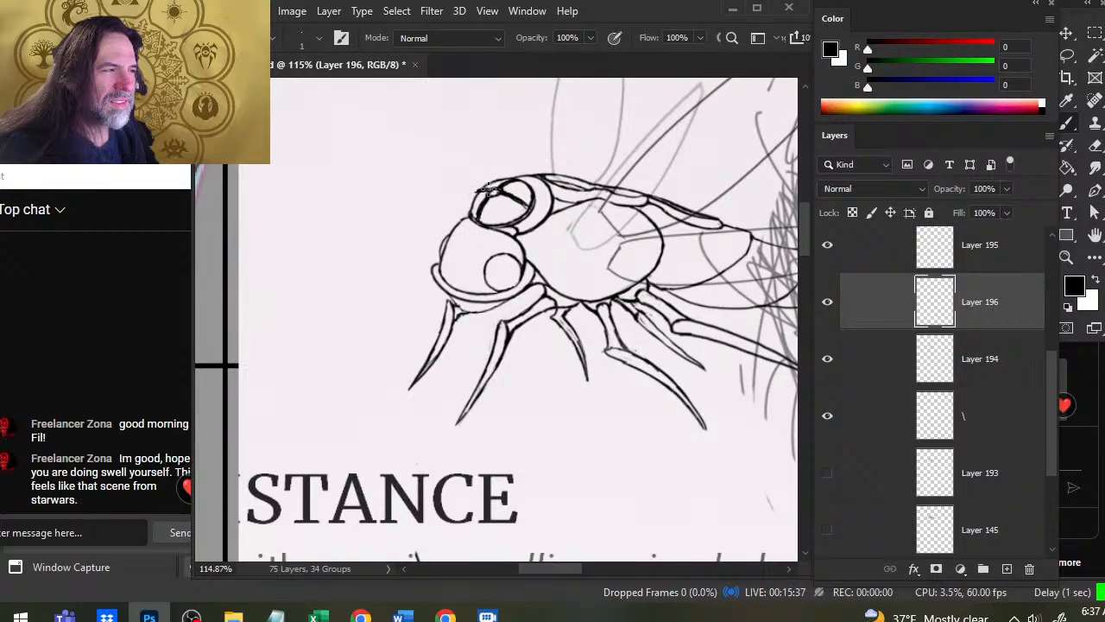
Erase the strokes overshooting the dome's front outline and paint additional ribs radiating from the small ellipse.
{"action": "key", "text": "e"}
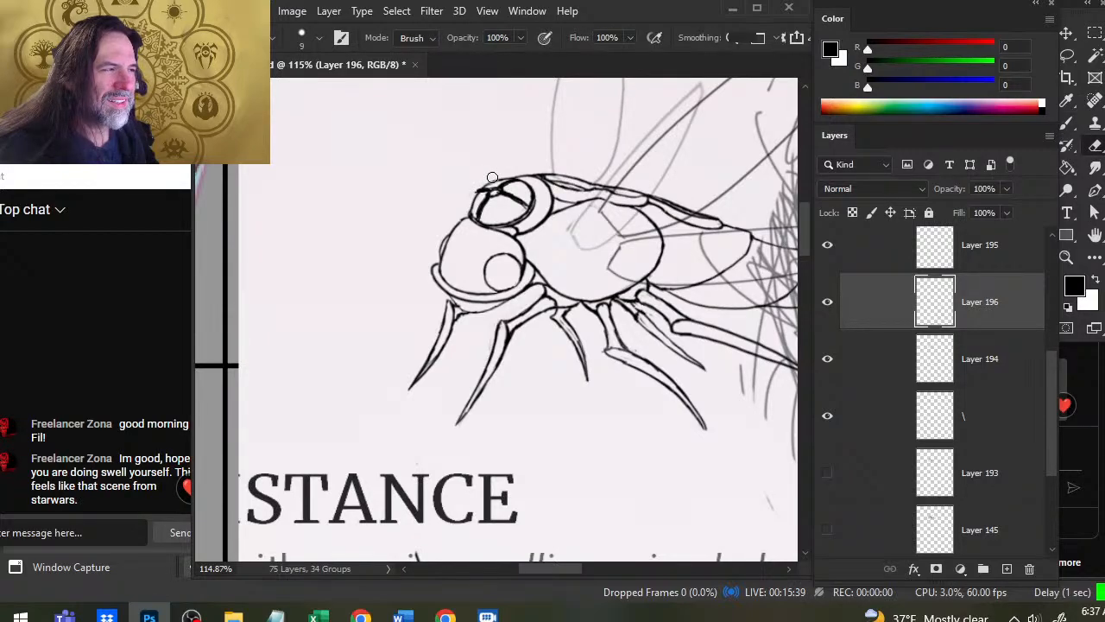
{"action": "key", "text": "b"}
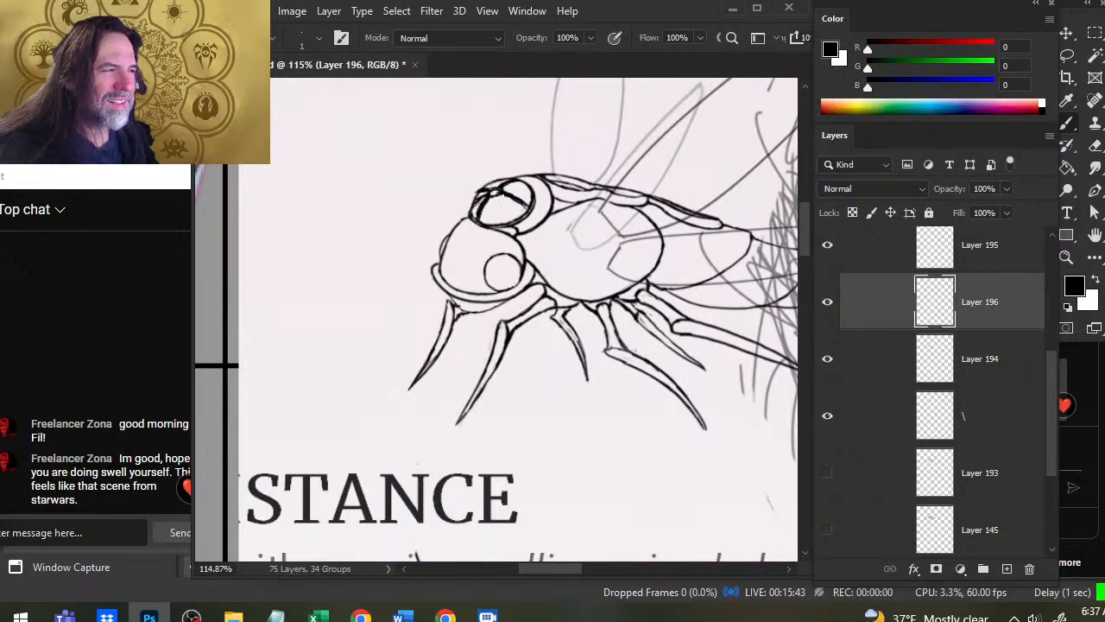
{"action": "mouse_move", "coordinate": [496, 196]}
{"action": "left_mouse_down"}
{"action": "mouse_move", "coordinate": [506, 219]}
{"action": "mouse_move", "coordinate": [503, 190]}
{"action": "mouse_move", "coordinate": [521, 186]}
{"action": "left_mouse_up"}
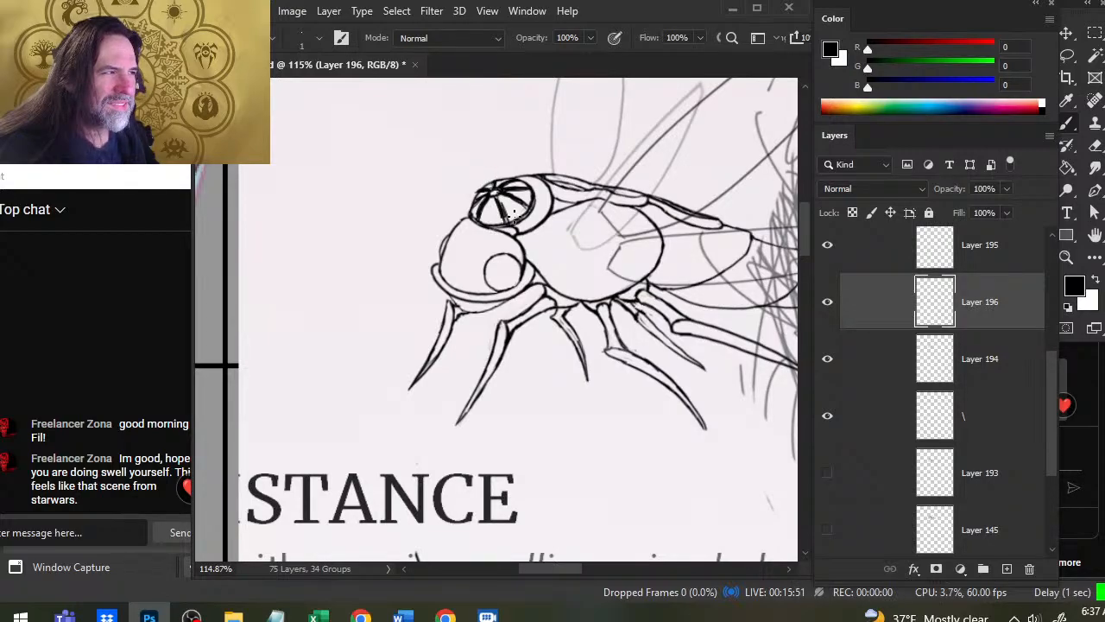
Shrink the Eraser, thin the rib lines along the dome's front edge and repaint the foremost rib.
{"action": "key", "text": "e"}
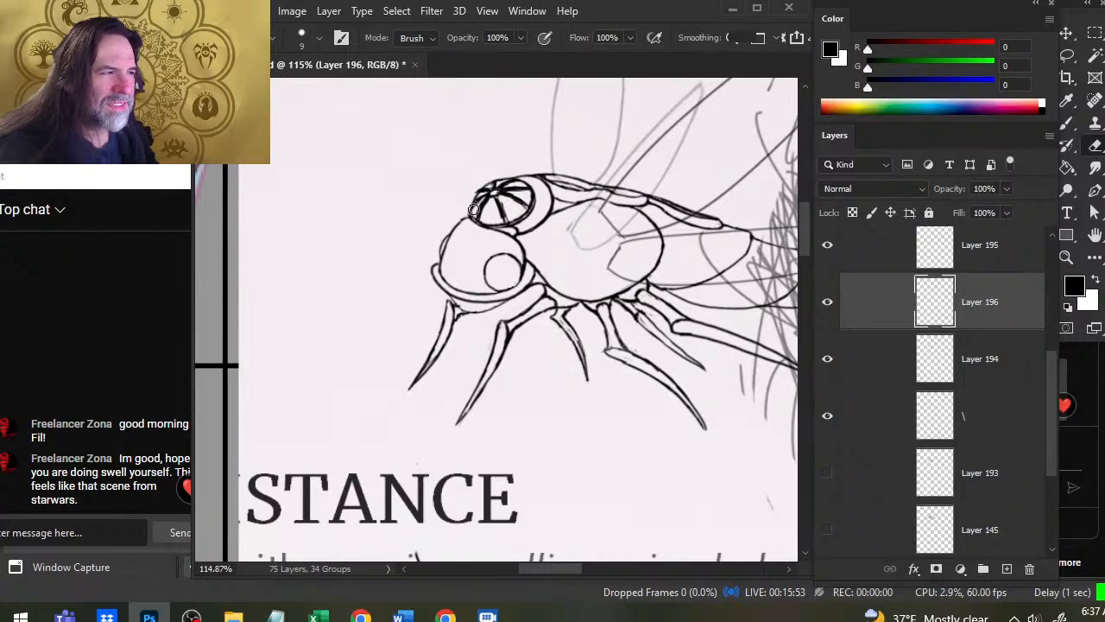
{"action": "key", "text": "bracketleft"}
{"action": "key", "text": "bracketleft"}
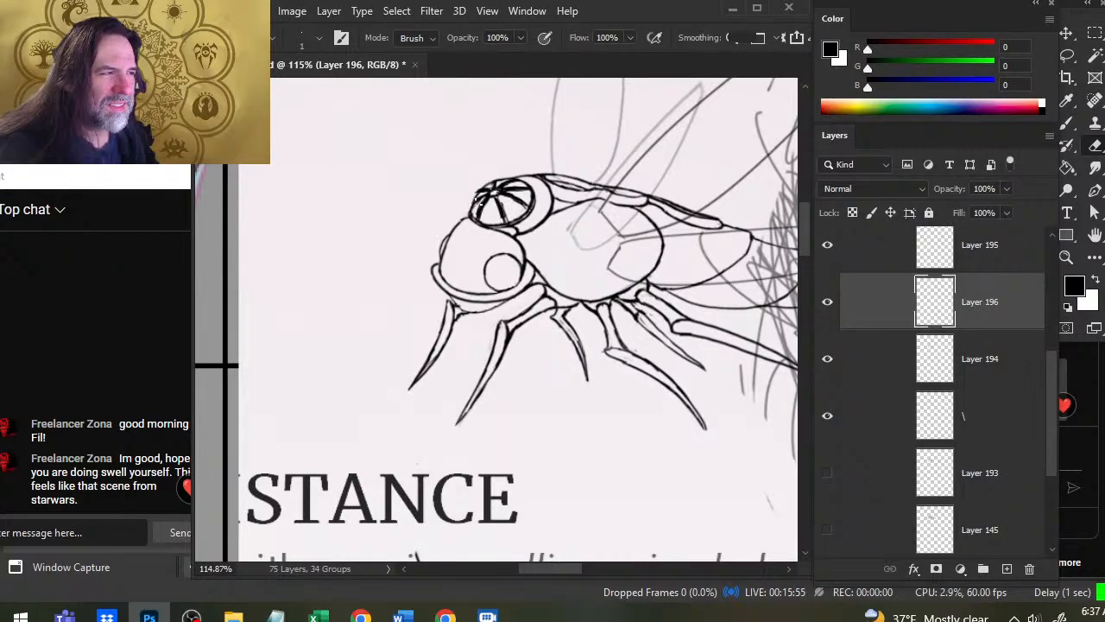
{"action": "key", "text": "b"}
{"action": "left_click_drag", "start_coordinate": [479, 200], "coordinate": [473, 206]}
Thin the dome's rear ribs, clear the inside of the small ellipse and touch up the lines around it.
{"action": "key", "text": "e"}
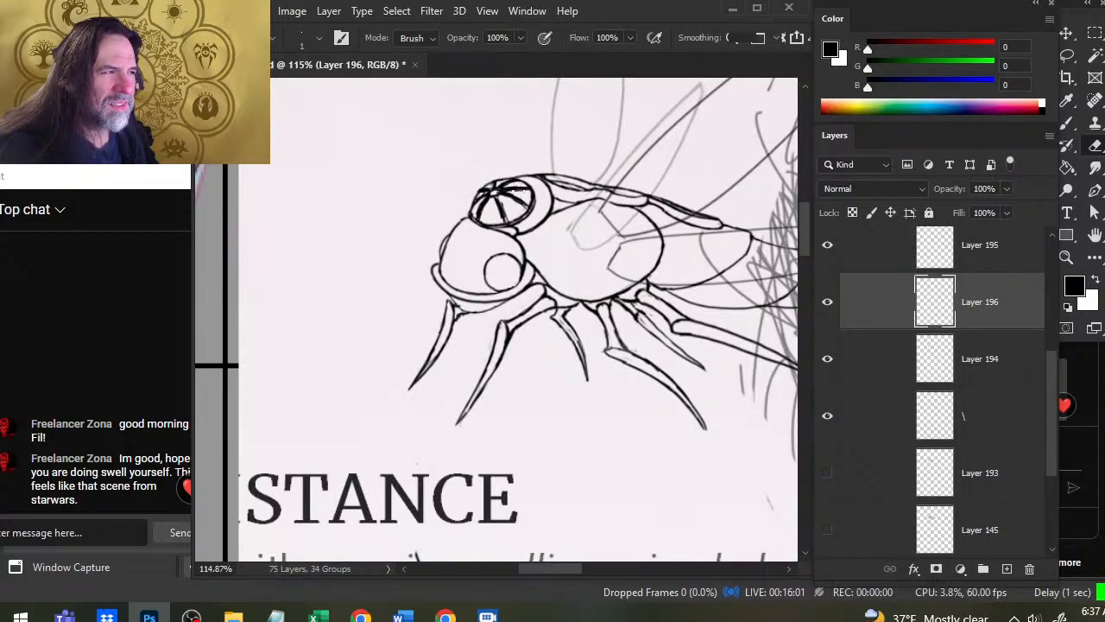
{"action": "left_click_drag", "start_coordinate": [516, 189], "coordinate": [524, 195]}
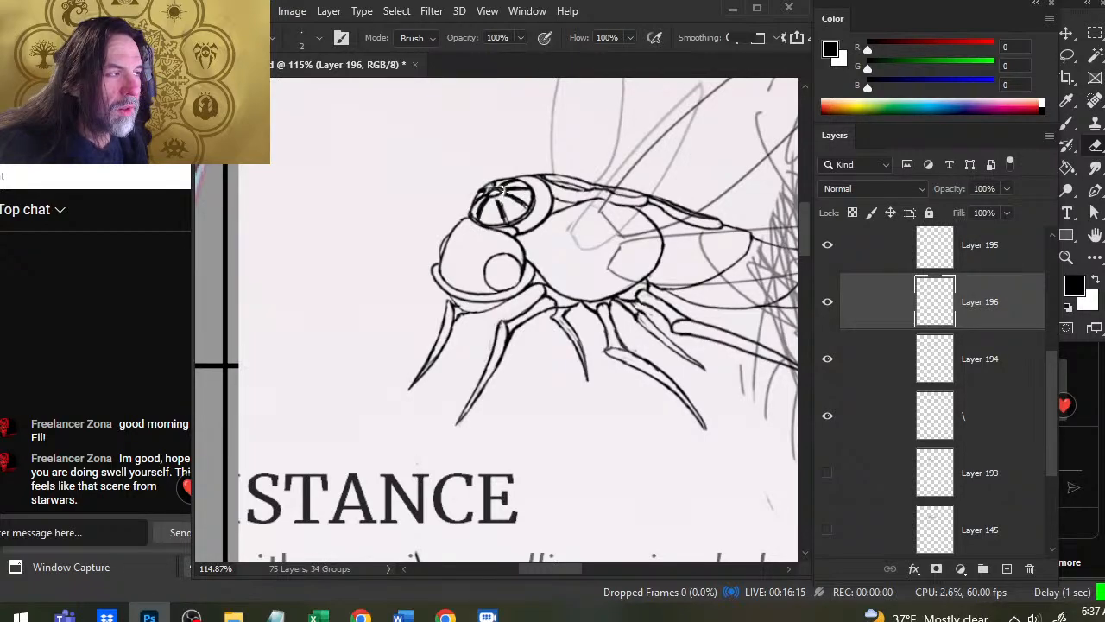
{"action": "key", "text": "b"}
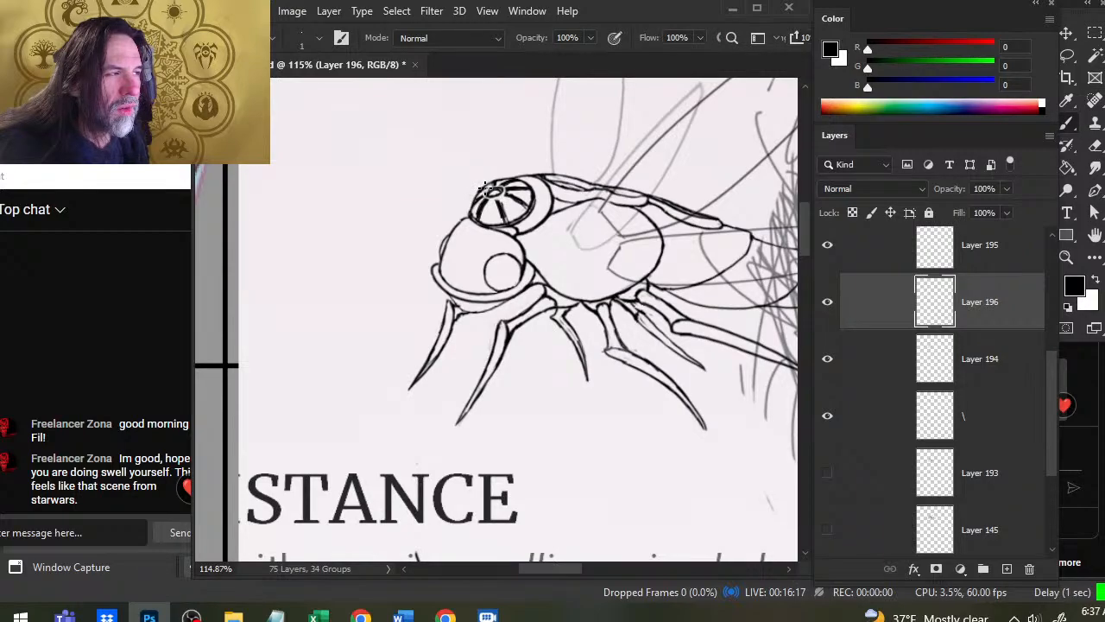
{"action": "key", "text": "e"}
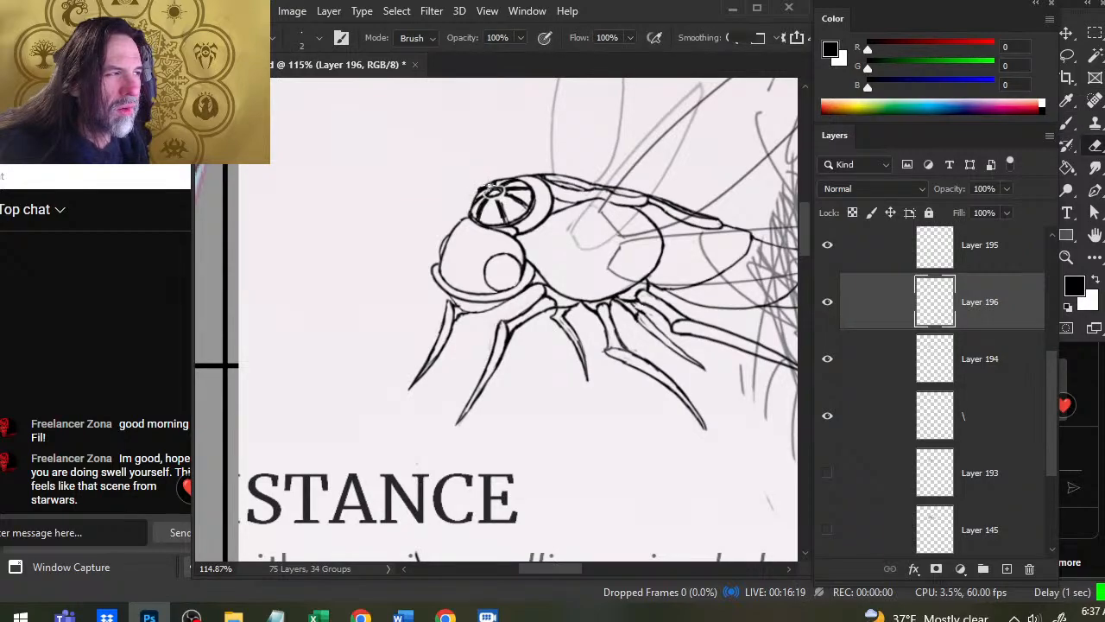
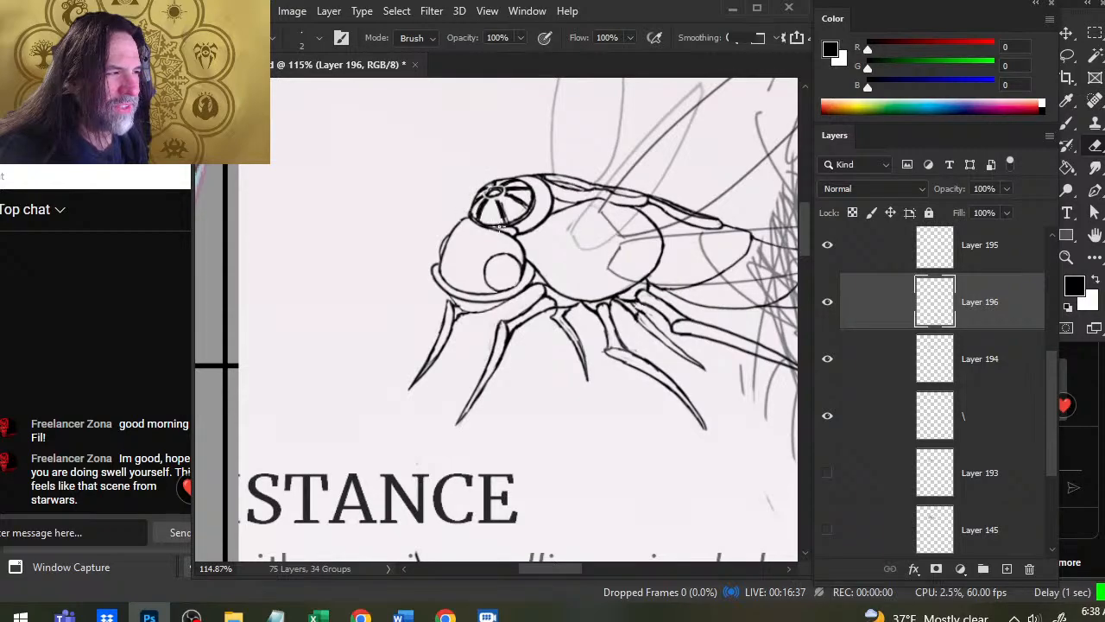
Refine the dome's lower middle ribs by alternately painting thin black strokes and erasing their edges near the rim.
{"action": "key", "text": "b"}
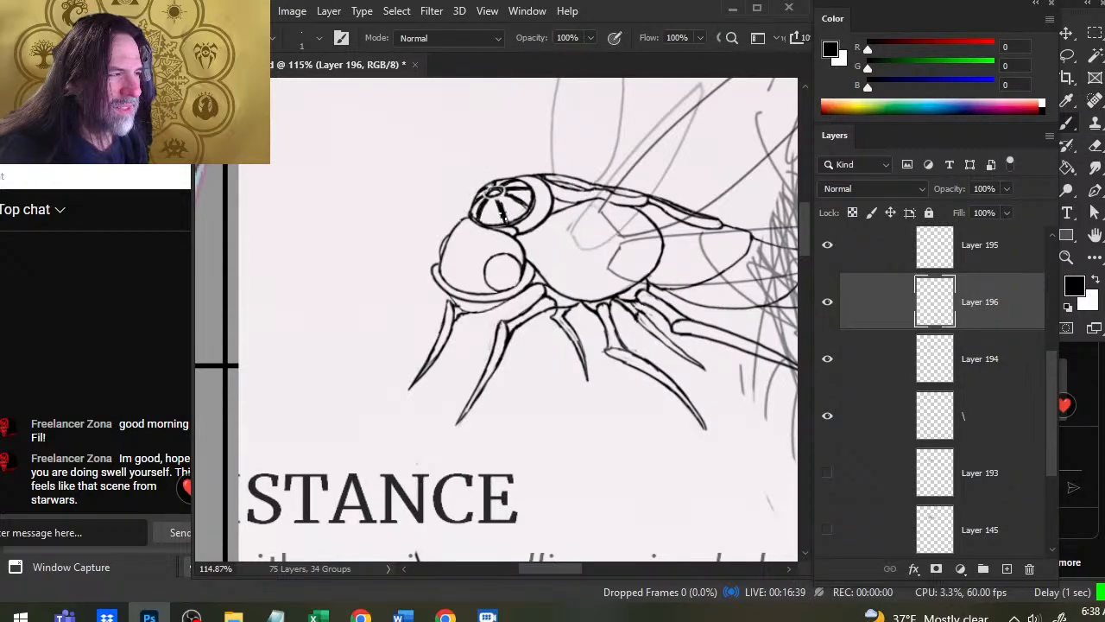
{"action": "key", "text": "e"}
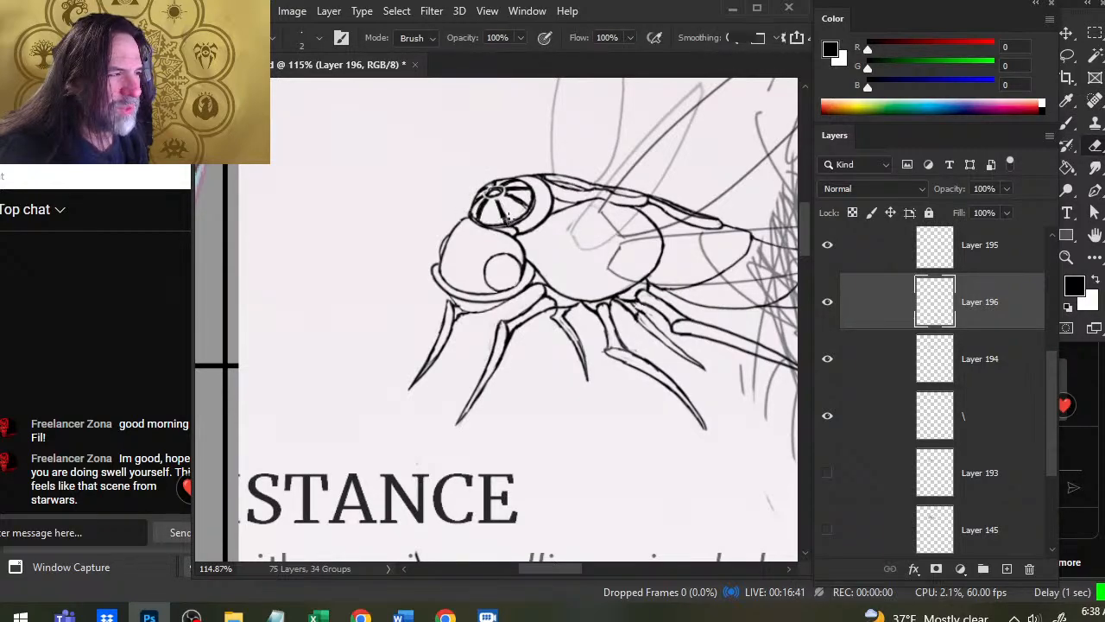
{"action": "key", "text": "b"}
{"action": "key", "text": "e"}
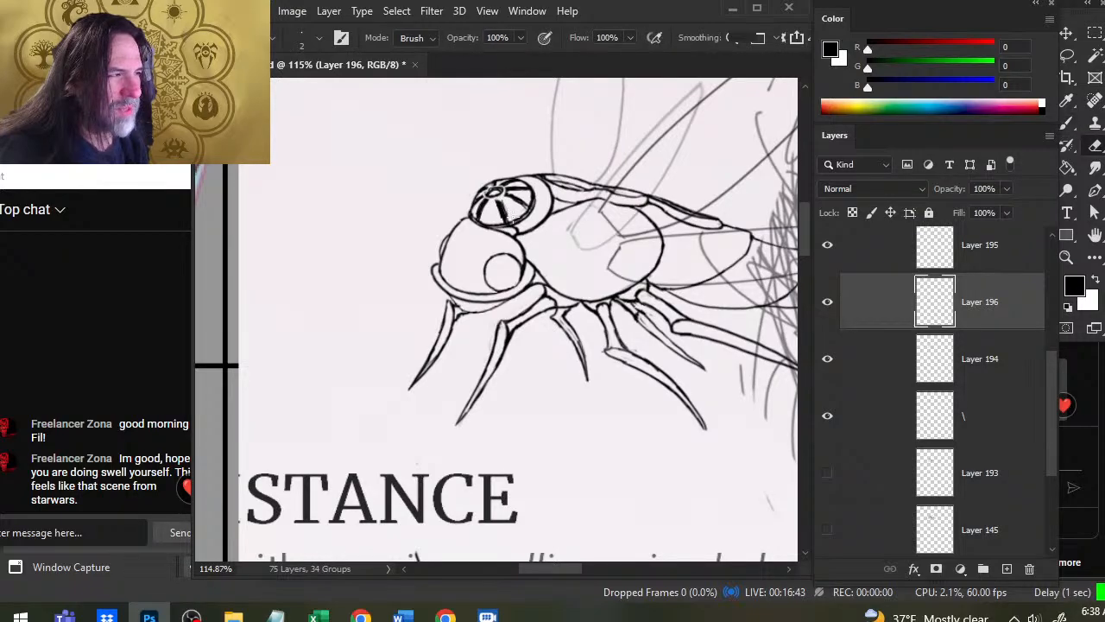
{"action": "key", "text": "b"}
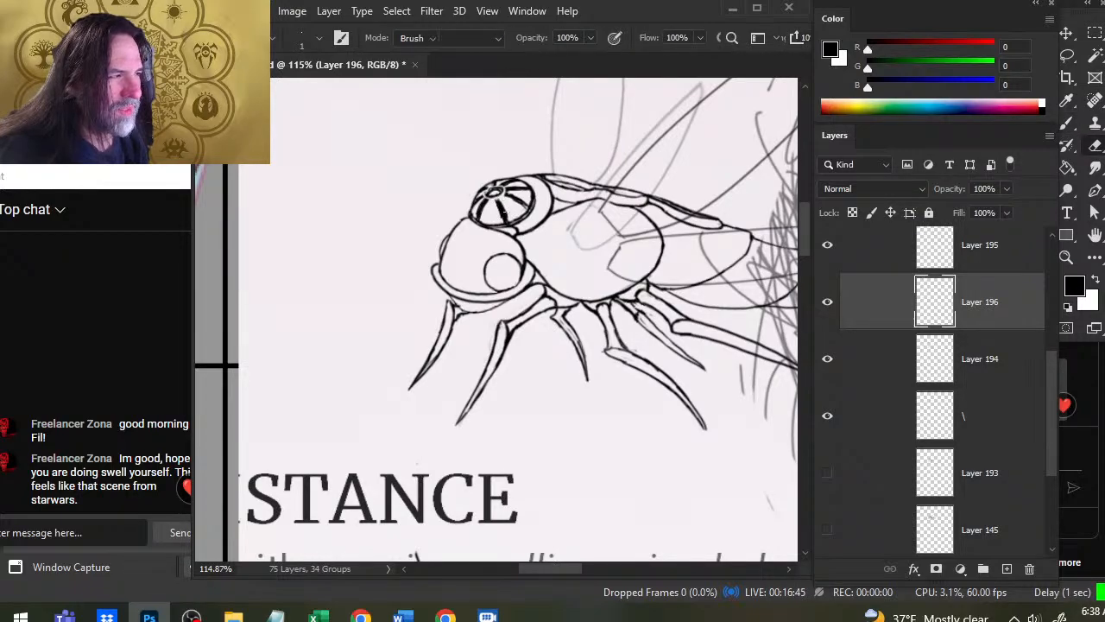
{"action": "key", "text": "e"}
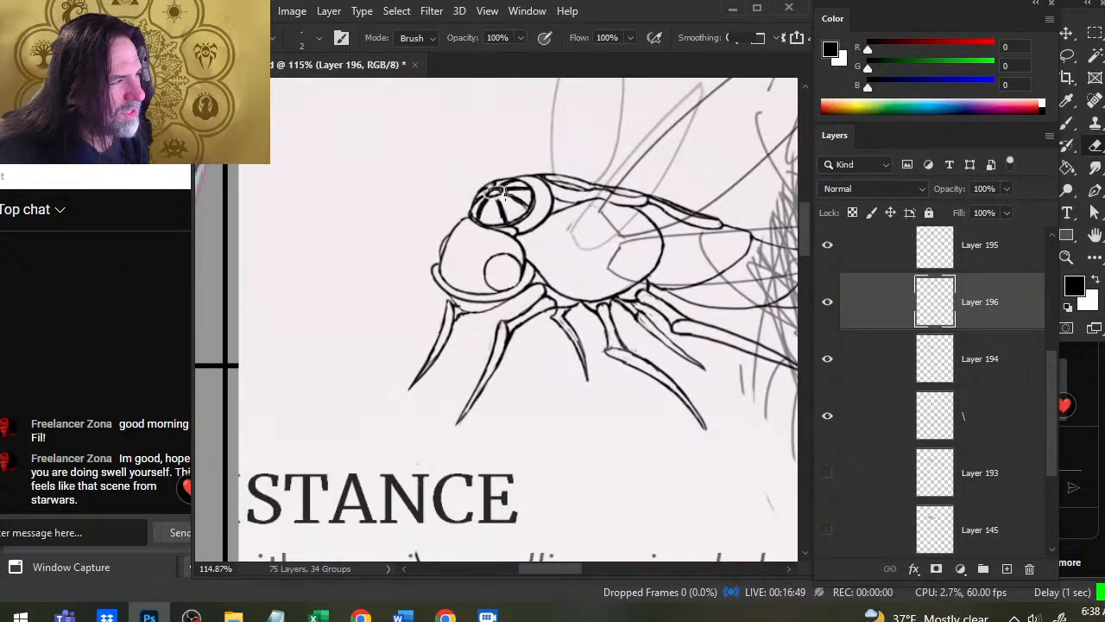
Rework the small ellipse atop the dome, repainting its outline and erasing excess line where the ribs meet it.
{"action": "key", "text": "b"}
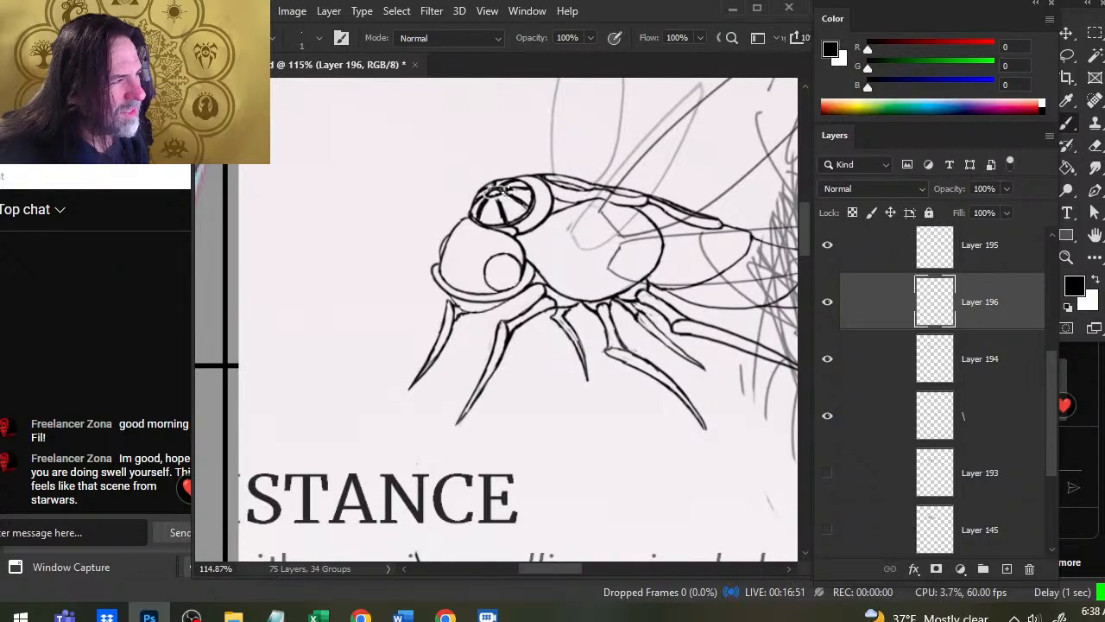
{"action": "key", "text": "e"}
{"action": "key", "text": "b"}
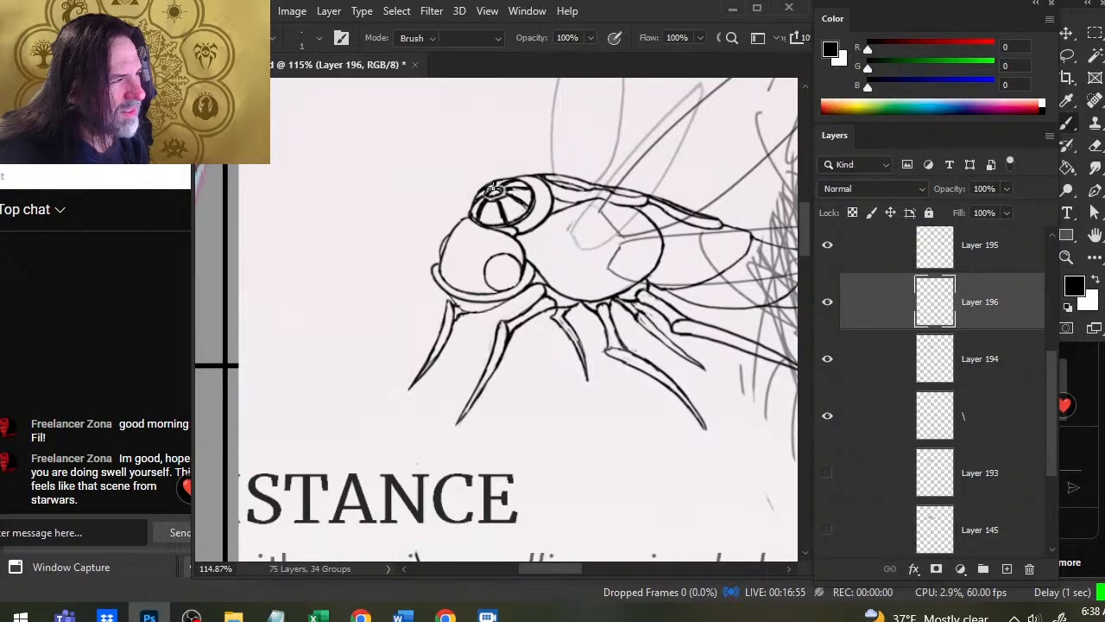
{"action": "key", "text": "e"}
{"action": "key", "text": "b"}
{"action": "key", "text": "e"}
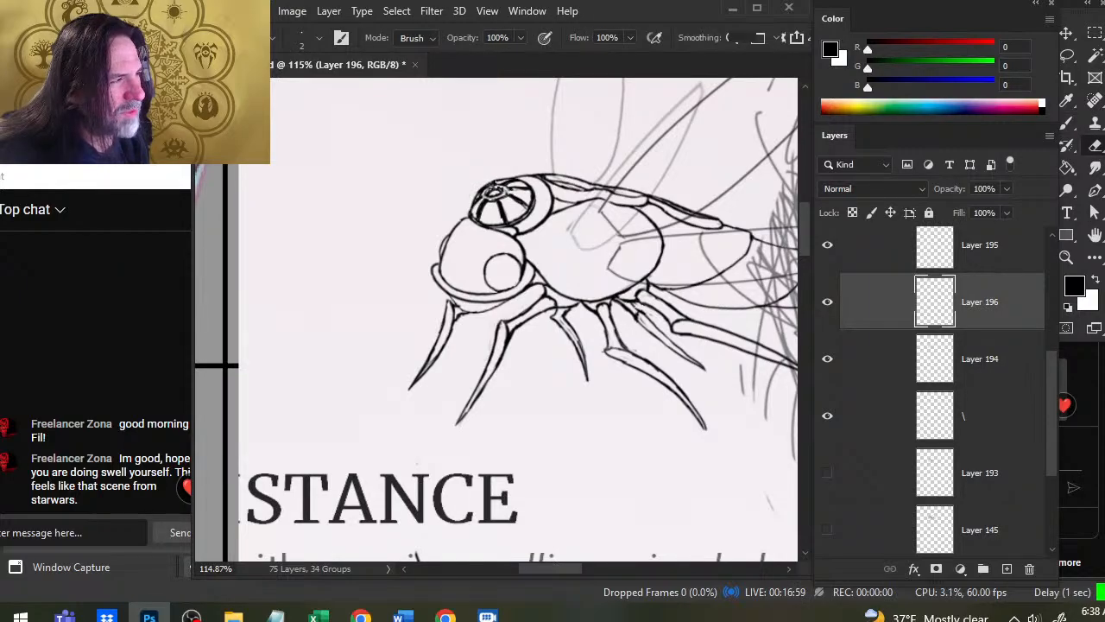
{"action": "key", "text": "b"}
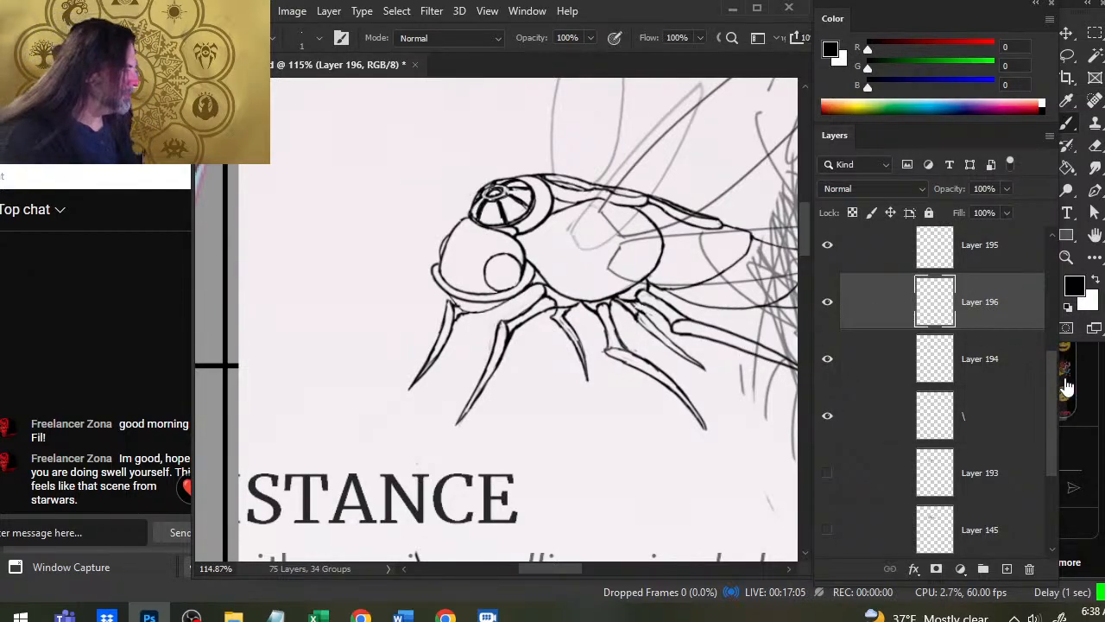
Fit the whole page in view, select the ship group and shift it slightly toward the bug's mouth.
{"action": "scroll", "coordinate": [1043, 367], "scroll_direction": "up", "scroll_amount": 4}
{"action": "key", "text": "z"}
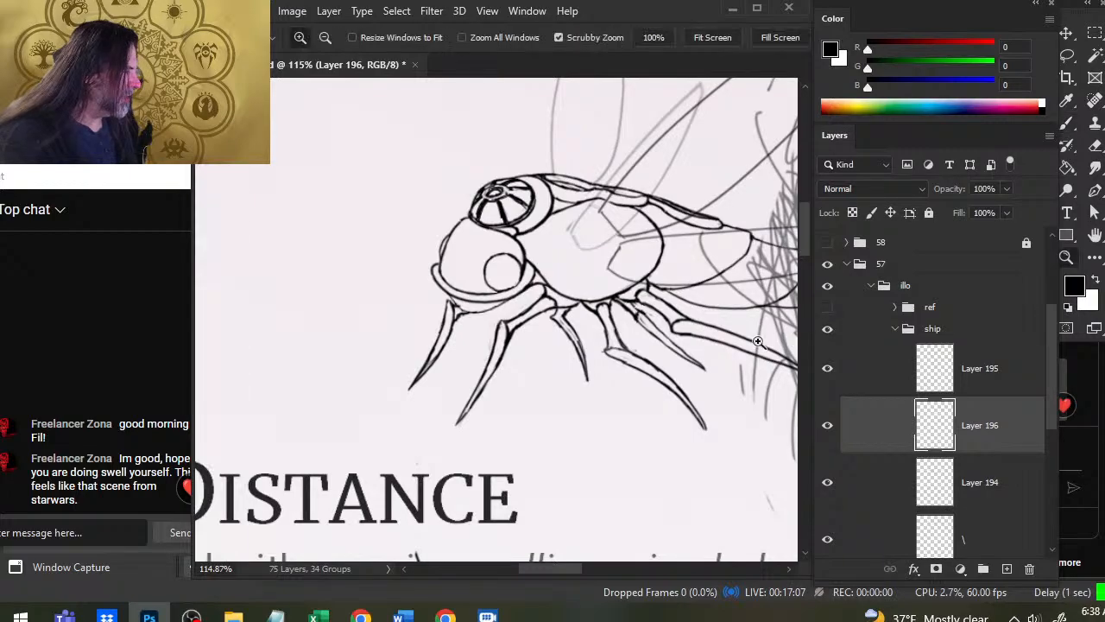
{"action": "key", "text": "ctrl+0"}
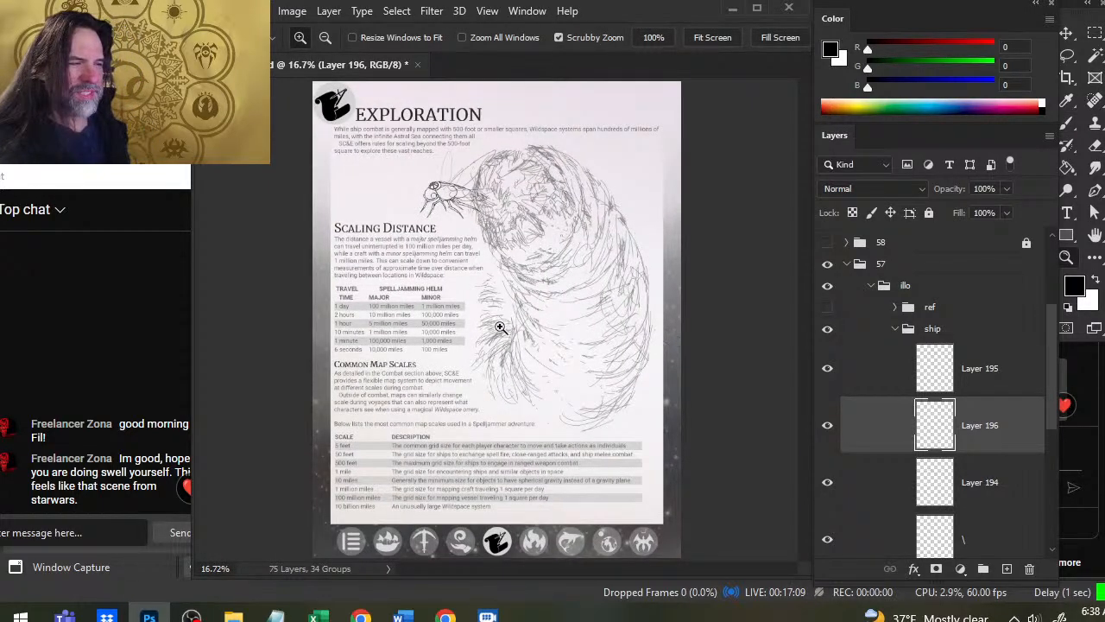
{"action": "left_click", "coordinate": [885, 333]}
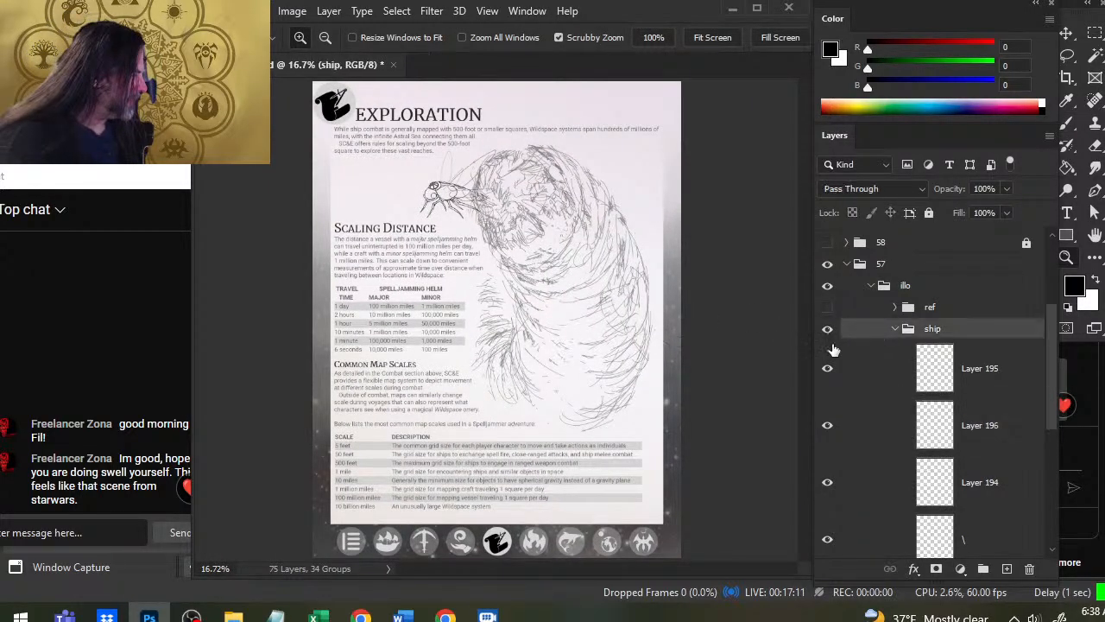
{"action": "key", "text": "v"}
{"action": "mouse_move", "coordinate": [591, 319]}
{"action": "left_mouse_down"}
{"action": "mouse_move", "coordinate": [580, 307]}
{"action": "mouse_move", "coordinate": [610, 320]}
{"action": "left_mouse_up"}
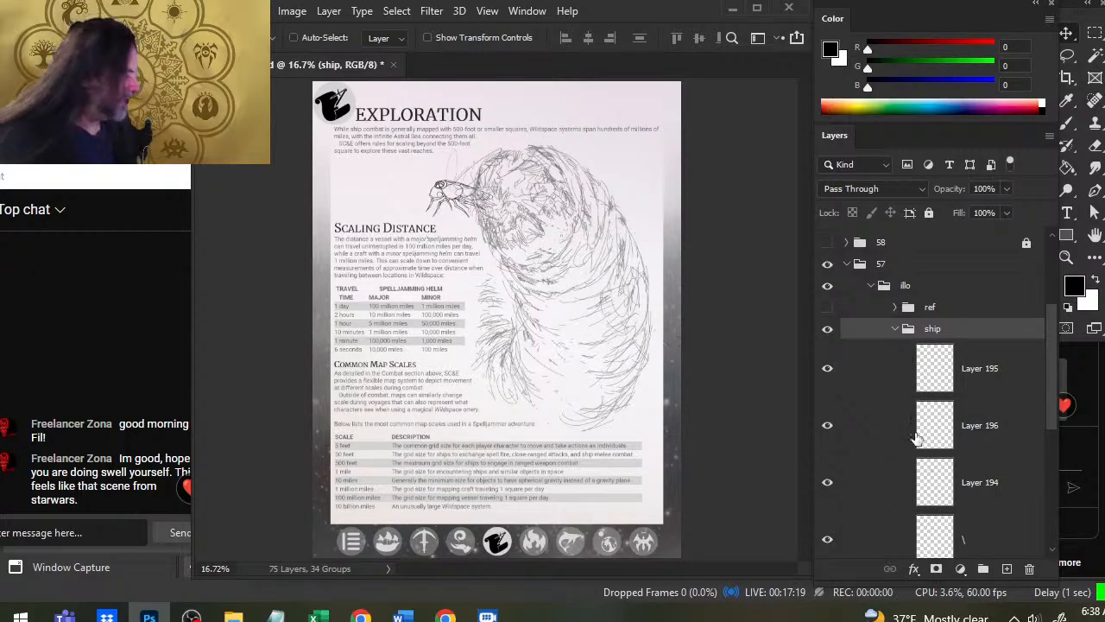
Collapse the ship group, select the bug group and move the bug sketch slightly down and to the right.
{"action": "left_click", "coordinate": [894, 329]}
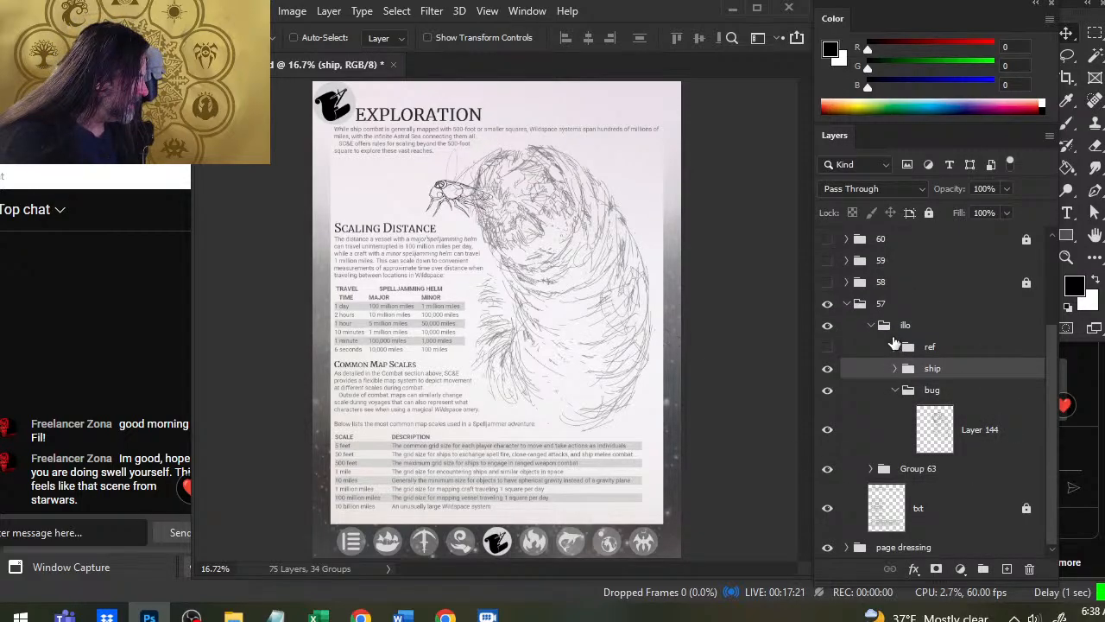
{"action": "left_click", "coordinate": [935, 394]}
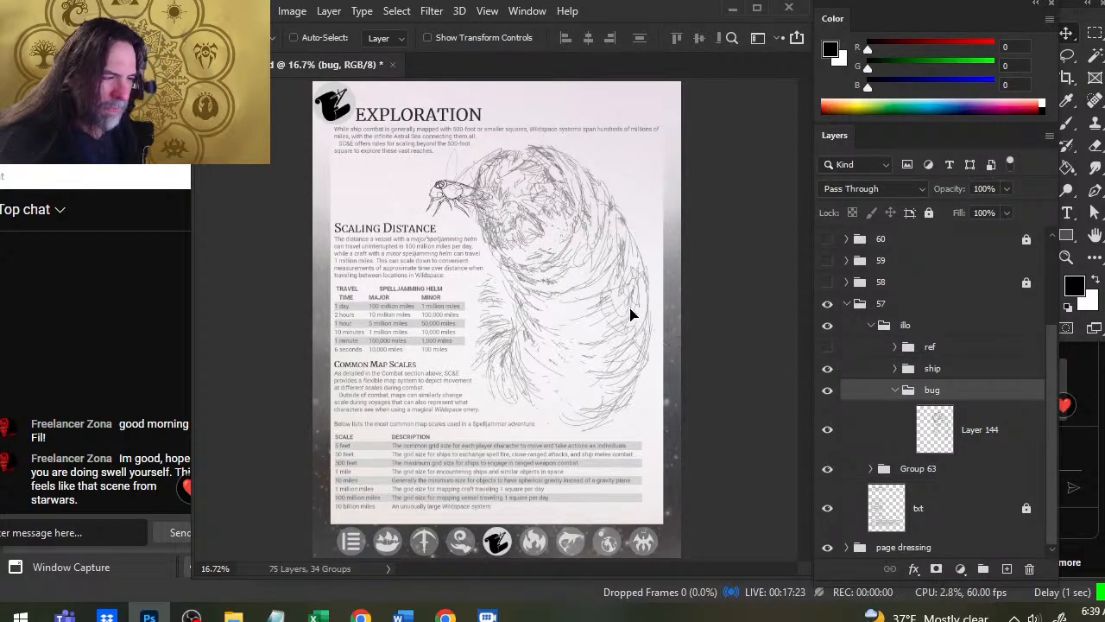
{"action": "left_click_drag", "start_coordinate": [631, 315], "coordinate": [633, 321]}
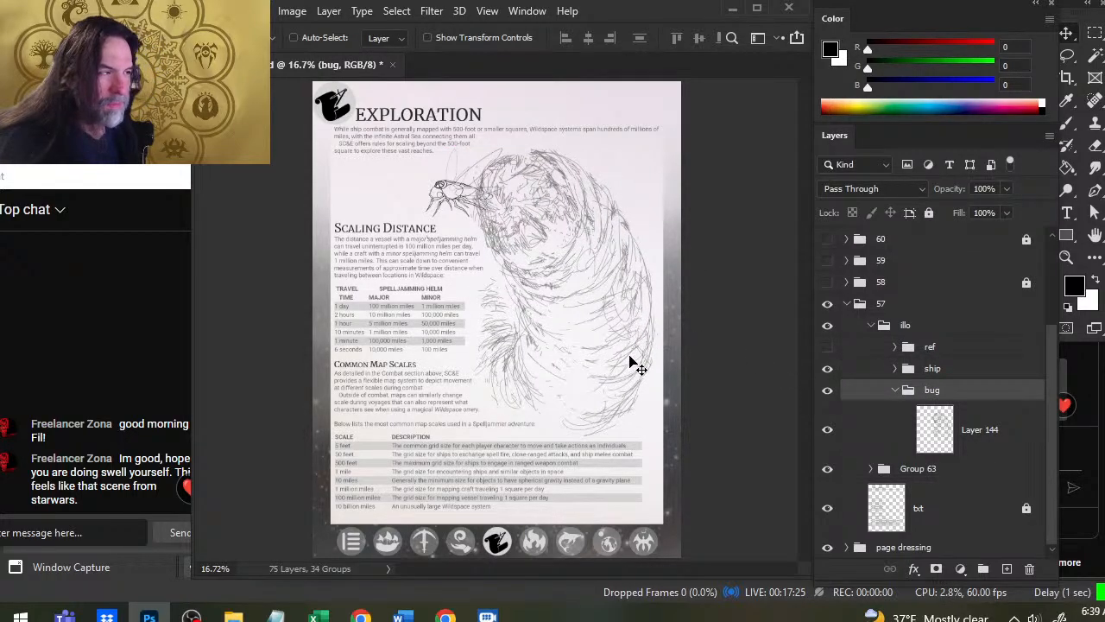
{"action": "left_click_drag", "start_coordinate": [634, 390], "coordinate": [637, 418]}
{"action": "left_click_drag", "start_coordinate": [628, 373], "coordinate": [630, 374]}
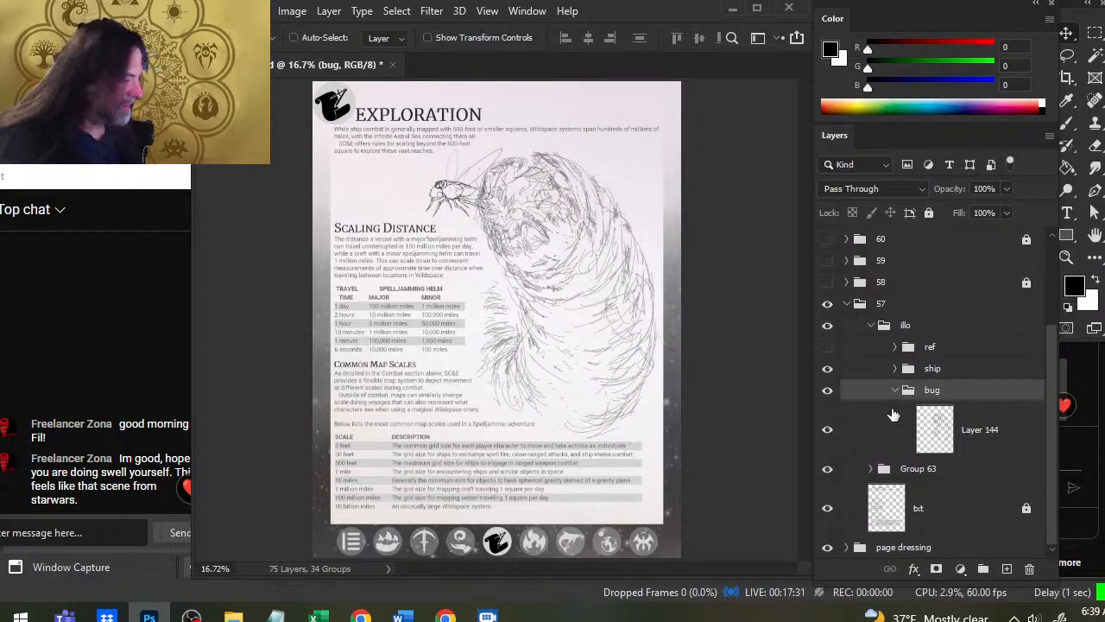
Reposition the ship group at the bug's mouth, rotate it about 3.23° clockwise and nudge it right.
{"action": "left_click", "coordinate": [872, 367]}
{"action": "left_click_drag", "start_coordinate": [572, 339], "coordinate": [565, 342]}
{"action": "key", "text": "l"}
{"action": "right_click", "coordinate": [556, 246]}
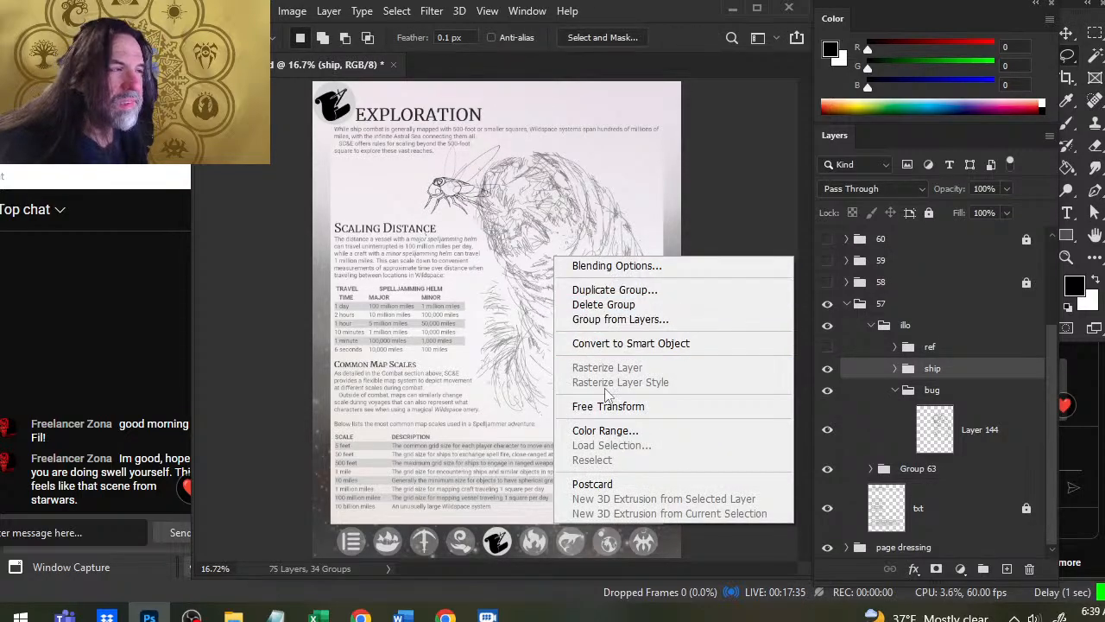
{"action": "left_click", "coordinate": [609, 406]}
{"action": "mouse_move", "coordinate": [639, 304]}
{"action": "left_mouse_down"}
{"action": "mouse_move", "coordinate": [642, 328]}
{"action": "mouse_move", "coordinate": [630, 311]}
{"action": "left_mouse_up"}
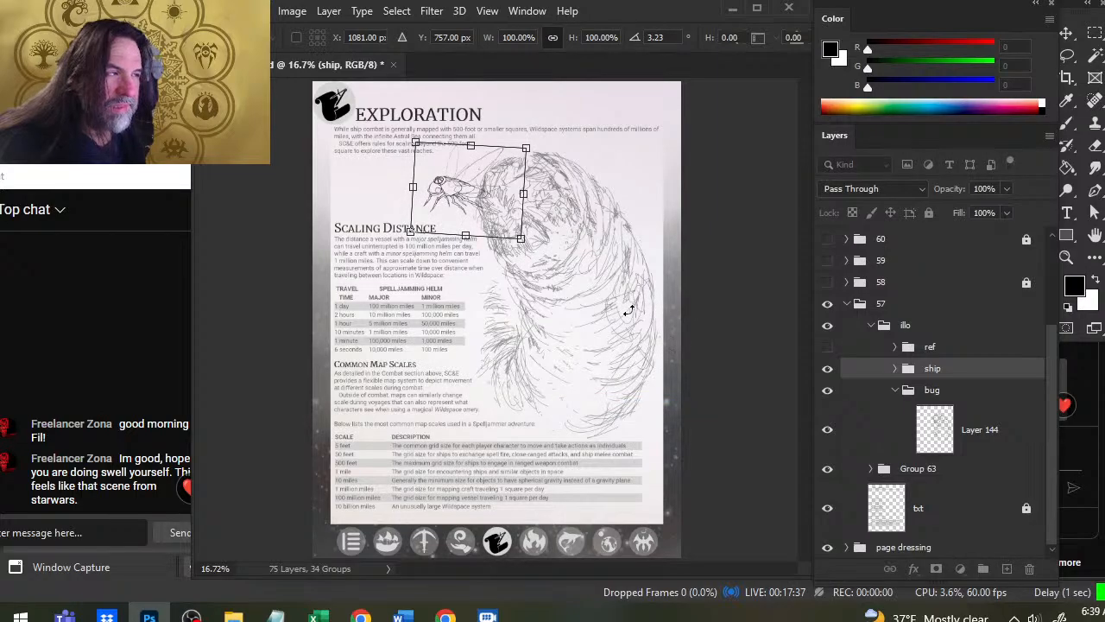
{"action": "key", "text": "Return"}
{"action": "key", "text": "v"}
{"action": "key", "text": "shift+Right"}
{"action": "key", "text": "shift+Right"}
{"action": "key", "text": "shift+Right"}
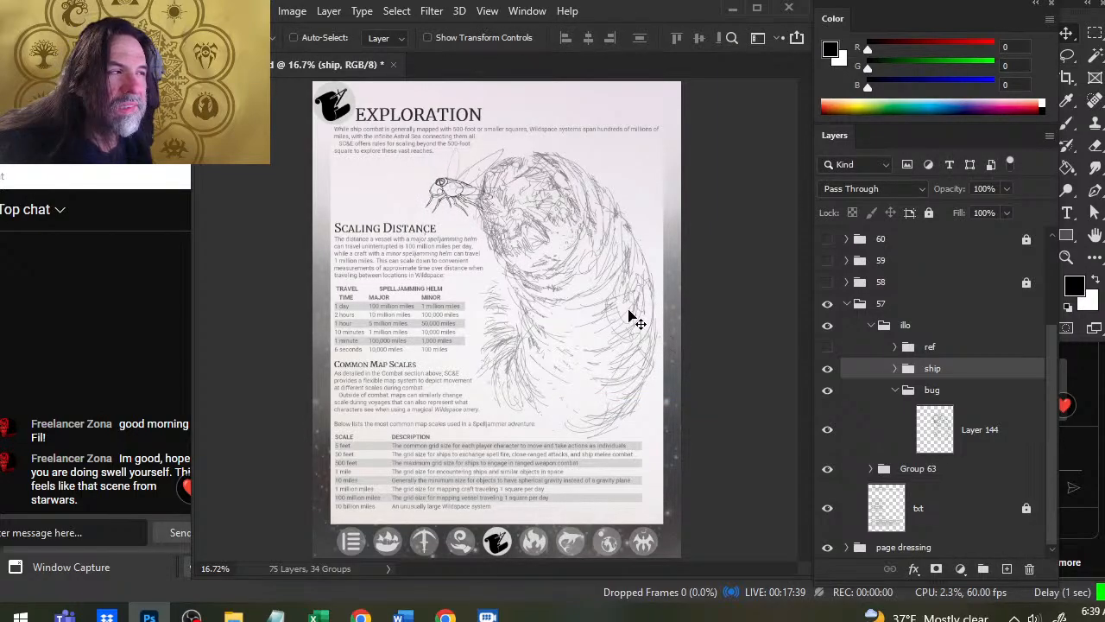
Rotate the ship group slightly further clockwise with Free Transform and nudge it down in small increments.
{"action": "key", "text": "l"}
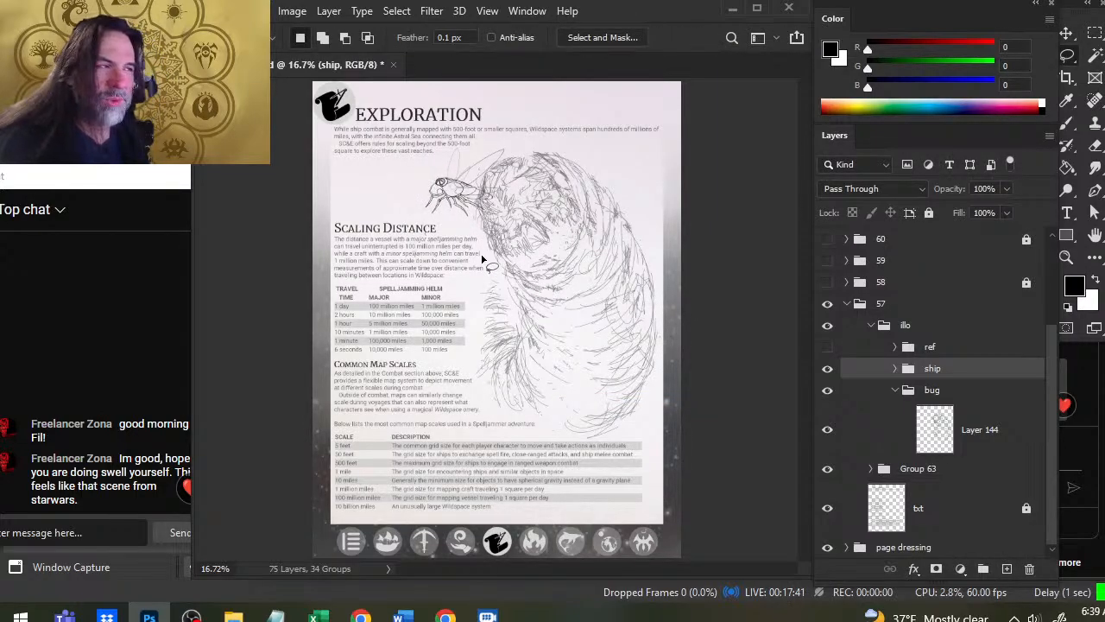
{"action": "right_click", "coordinate": [484, 270]}
{"action": "left_click", "coordinate": [570, 421]}
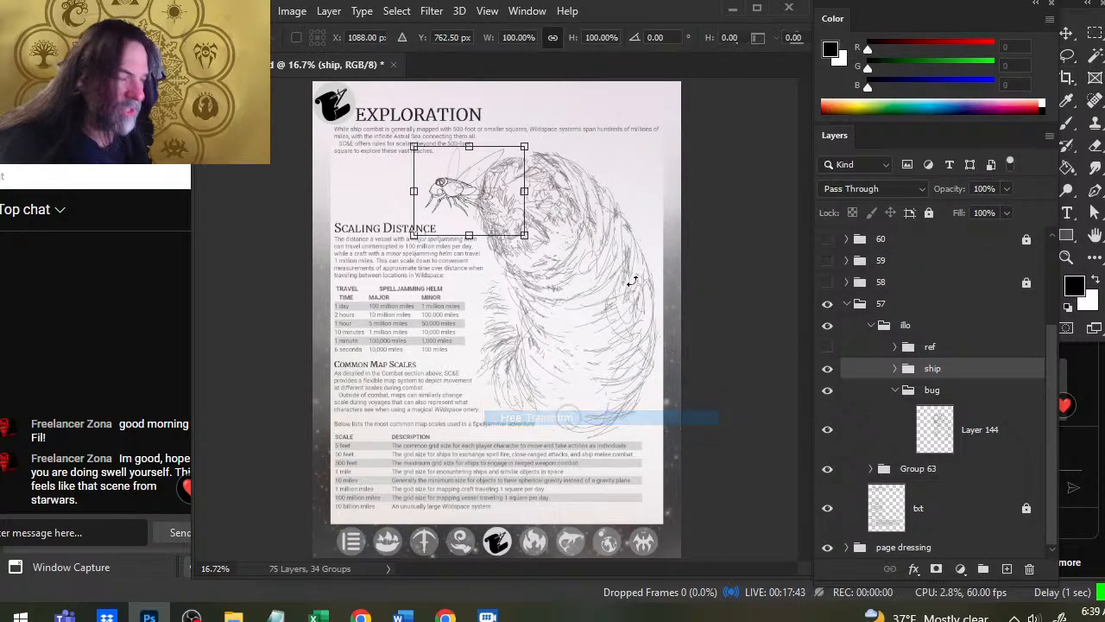
{"action": "left_click_drag", "start_coordinate": [630, 279], "coordinate": [637, 284]}
{"action": "key", "text": "Return"}
{"action": "key", "text": "v"}
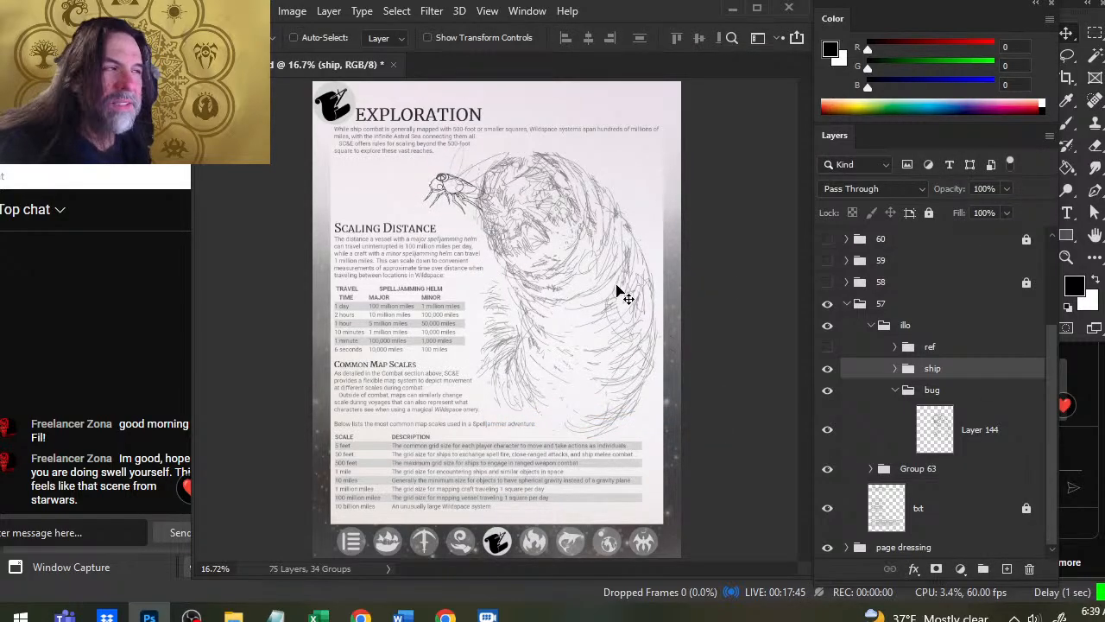
{"action": "key", "text": "Down"}
{"action": "key", "text": "Down"}
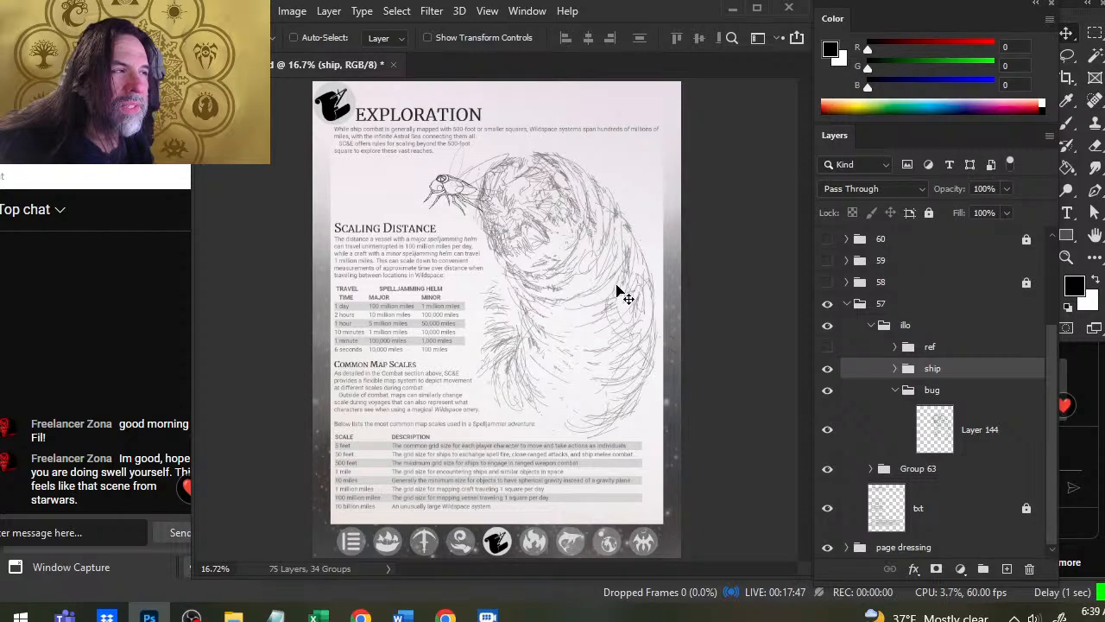
{"action": "key", "text": "Down"}
{"action": "key", "text": "Down"}
{"action": "key", "text": "Down"}
{"action": "key", "text": "Down"}
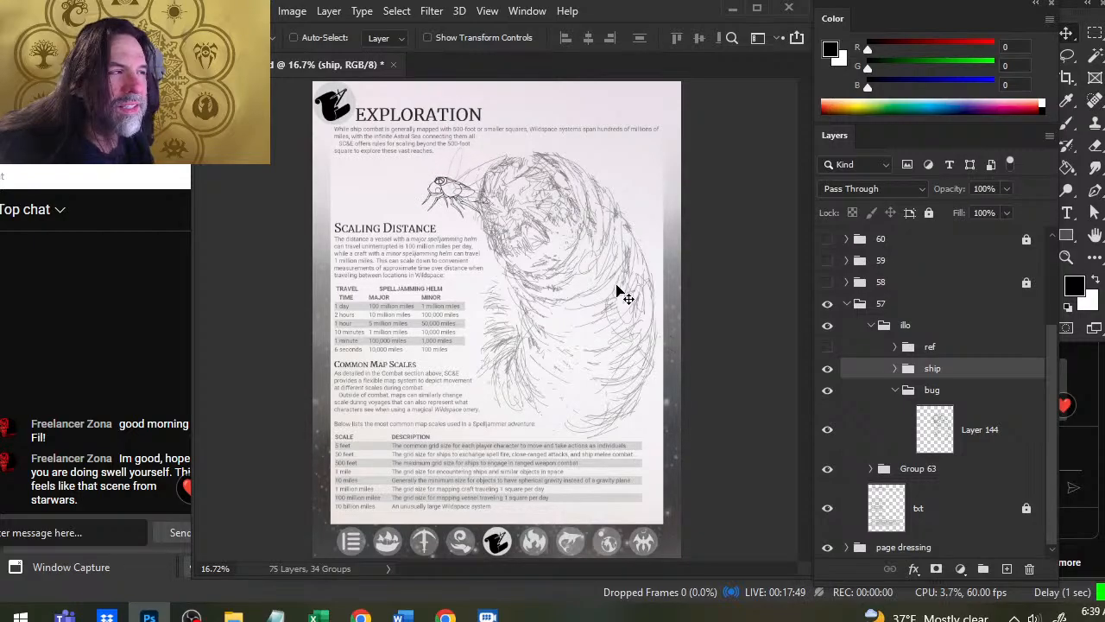
Free-transform the bug group, stretching it to about 107% width and 100% height and shifting it toward the ship.
{"action": "left_click", "coordinate": [955, 396]}
{"action": "key", "text": "l"}
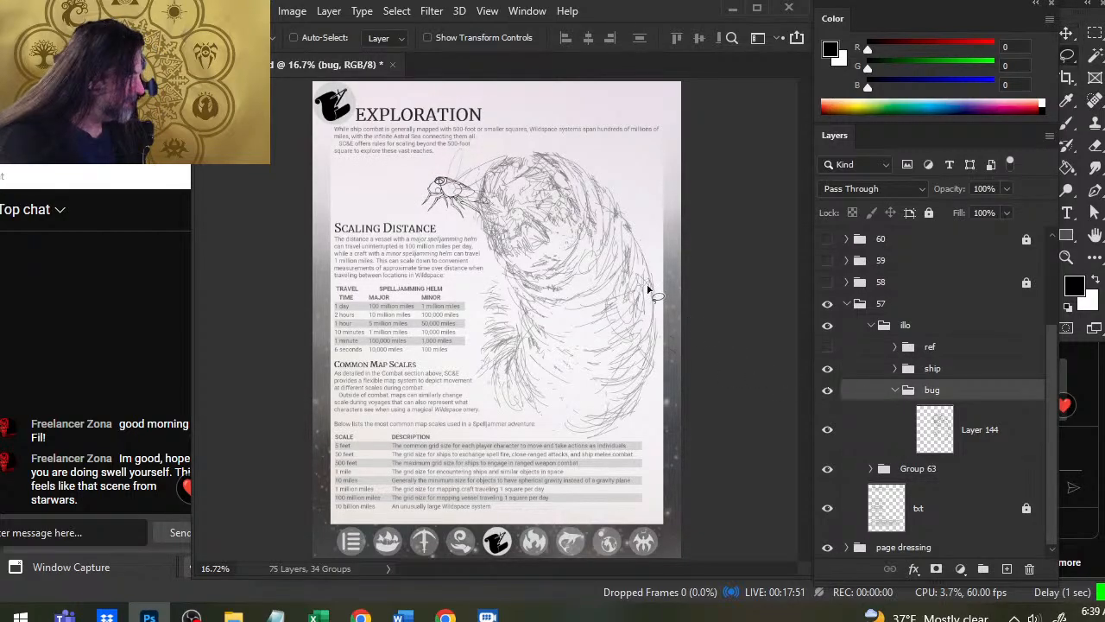
{"action": "right_click", "coordinate": [626, 271]}
{"action": "left_click", "coordinate": [691, 420]}
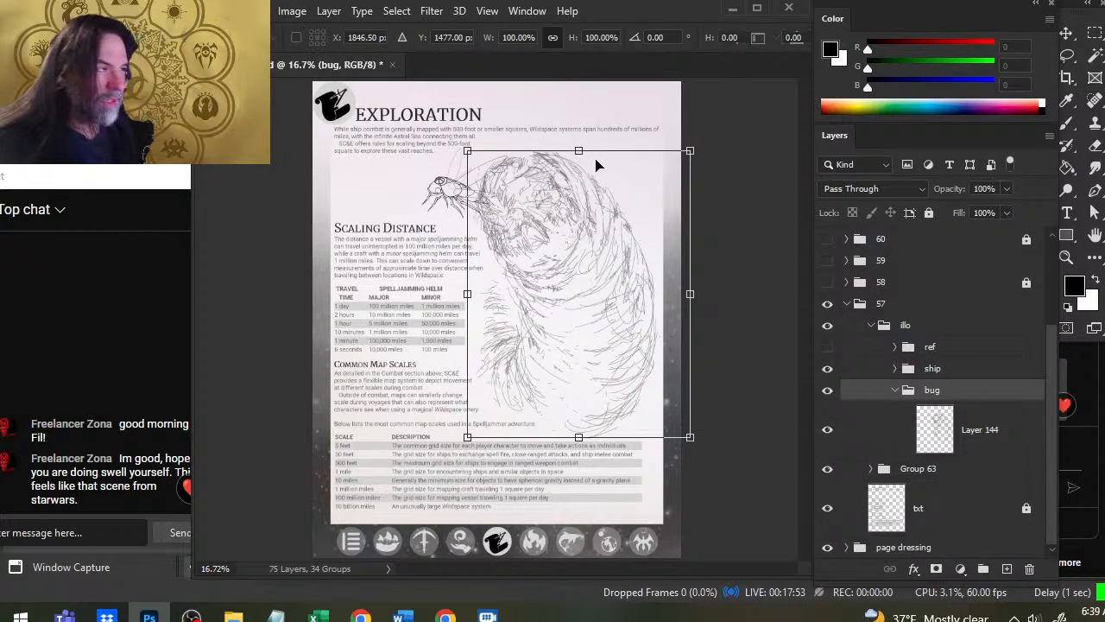
{"action": "left_click_drag", "start_coordinate": [583, 150], "coordinate": [577, 165]}
{"action": "left_click_drag", "start_coordinate": [585, 216], "coordinate": [581, 222]}
{"action": "left_click_drag", "start_coordinate": [575, 168], "coordinate": [573, 147]}
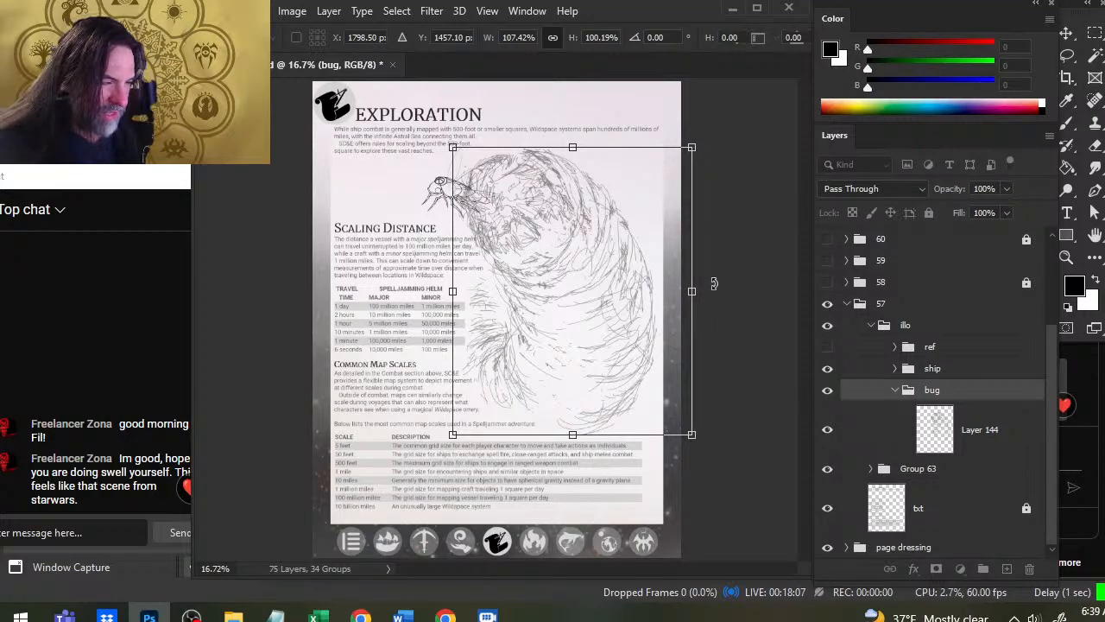
Rotate the bug group slightly counterclockwise, fine-tune its position and upper edge, and apply the transform.
{"action": "mouse_move", "coordinate": [714, 283]}
{"action": "left_mouse_down"}
{"action": "mouse_move", "coordinate": [716, 254]}
{"action": "mouse_move", "coordinate": [698, 259]}
{"action": "left_mouse_up"}
{"action": "left_click_drag", "start_coordinate": [603, 298], "coordinate": [602, 291]}
{"action": "left_click_drag", "start_coordinate": [565, 153], "coordinate": [565, 149]}
{"action": "key", "text": "Return"}
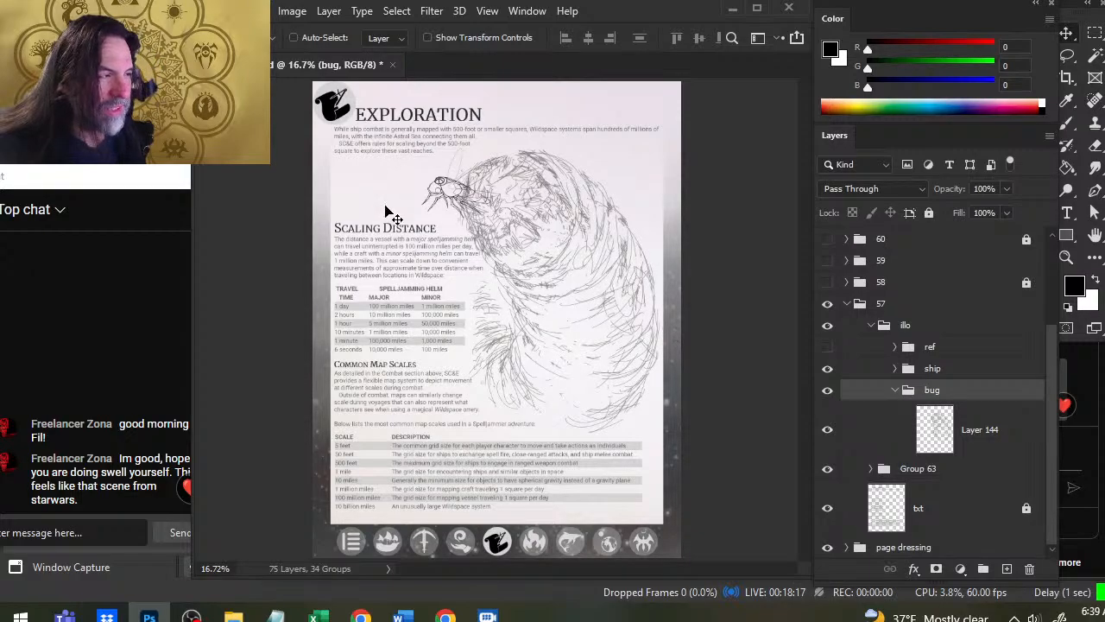
Select the bug sketch on Layer 144 and enlarge the Eraser to size 25 near the Scaling Distance text.
{"action": "key", "text": "z"}
{"action": "left_click_drag", "start_coordinate": [468, 252], "coordinate": [493, 274]}
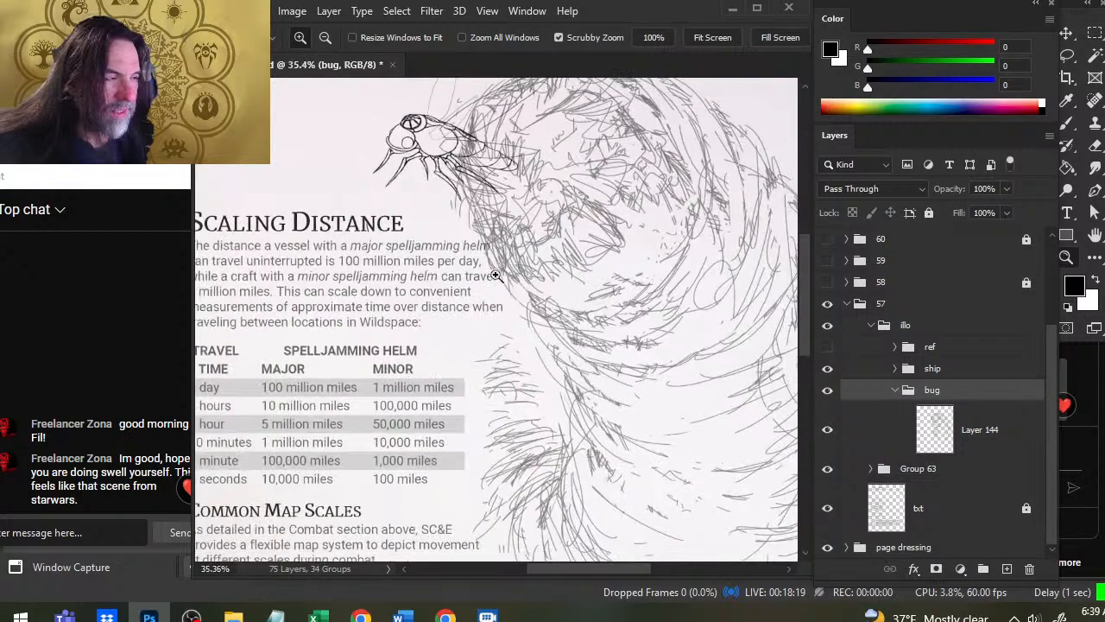
{"action": "key", "text": "e"}
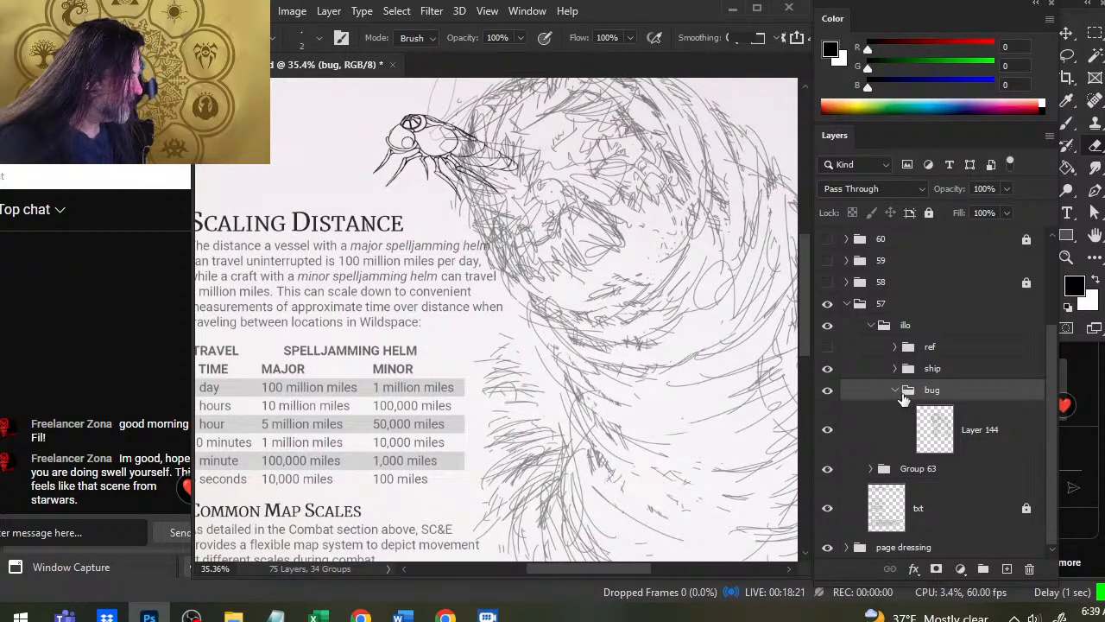
{"action": "left_click", "coordinate": [873, 434]}
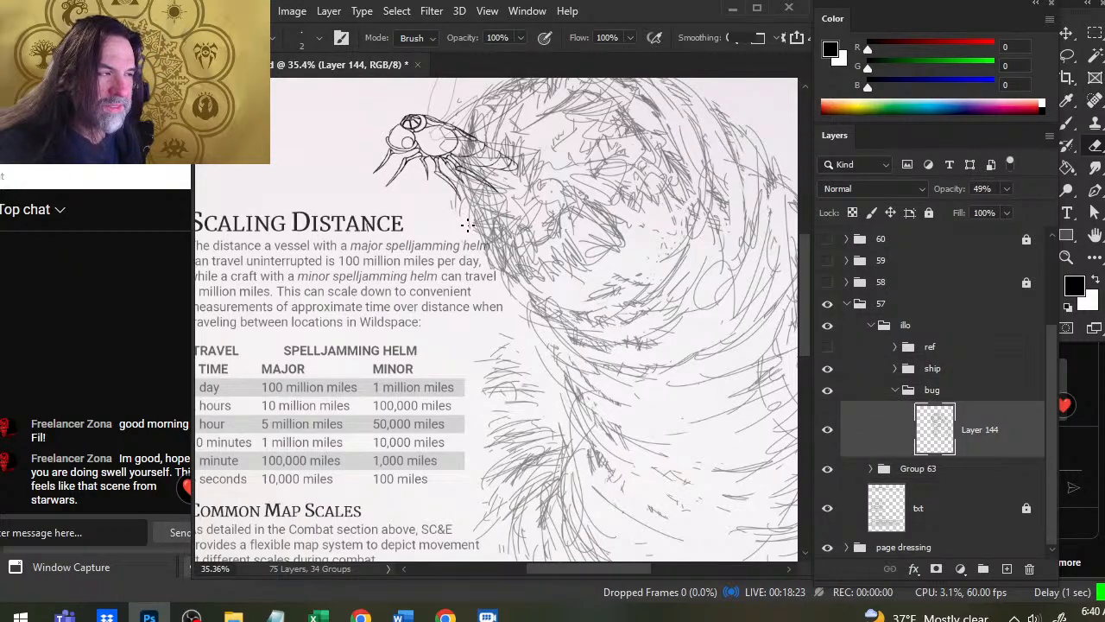
{"action": "key", "text": "bracketright"}
{"action": "key", "text": "bracketright"}
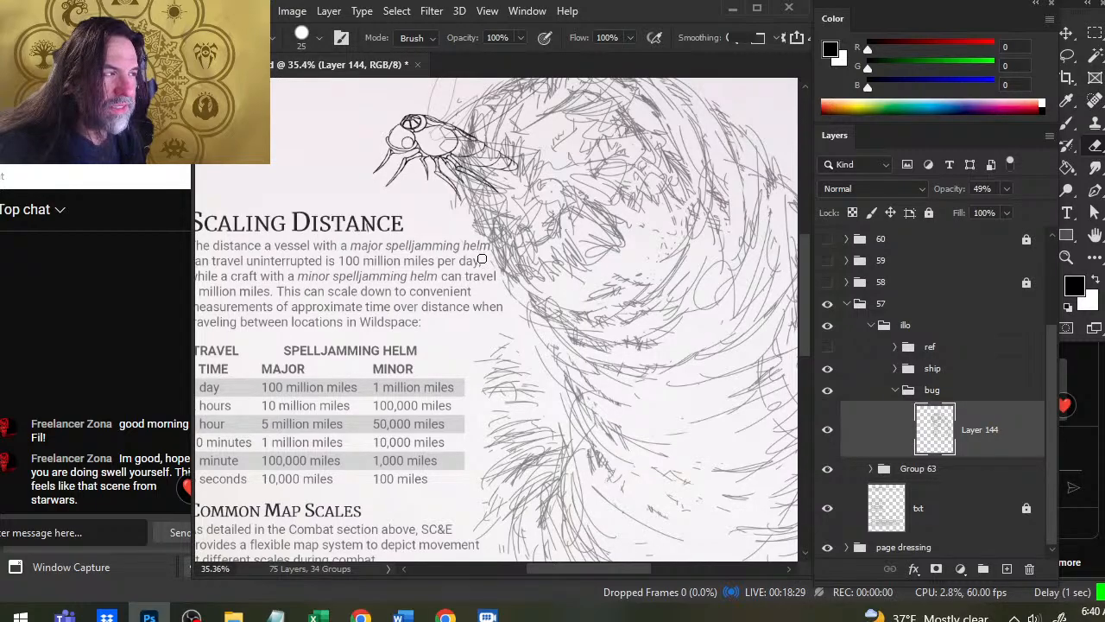
Free-transform the bug sketch on Layer 144, narrowing it slightly from its text-side edge.
{"action": "key", "text": "z"}
{"action": "left_click_drag", "start_coordinate": [586, 335], "coordinate": [524, 360]}
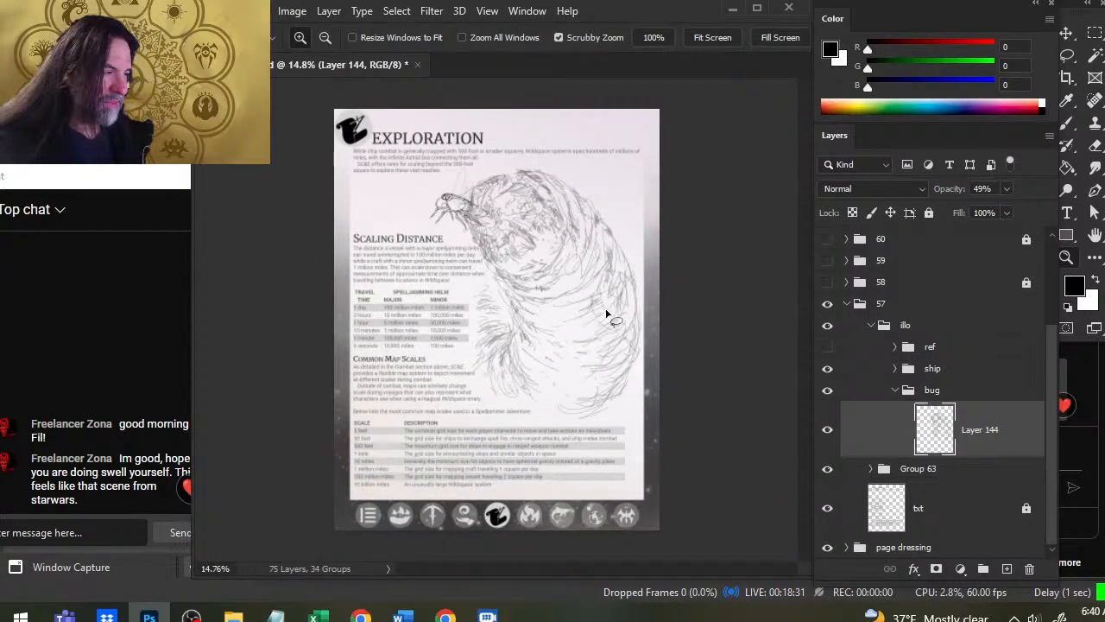
{"action": "key", "text": "l"}
{"action": "right_click", "coordinate": [569, 261]}
{"action": "left_click", "coordinate": [621, 411]}
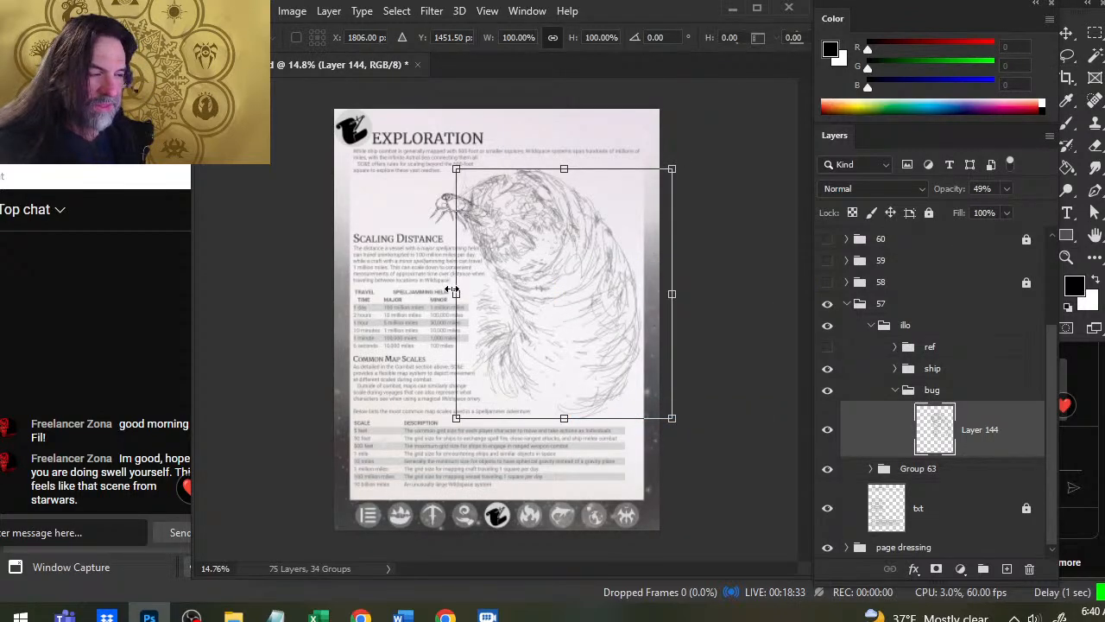
{"action": "key", "text": "Return"}
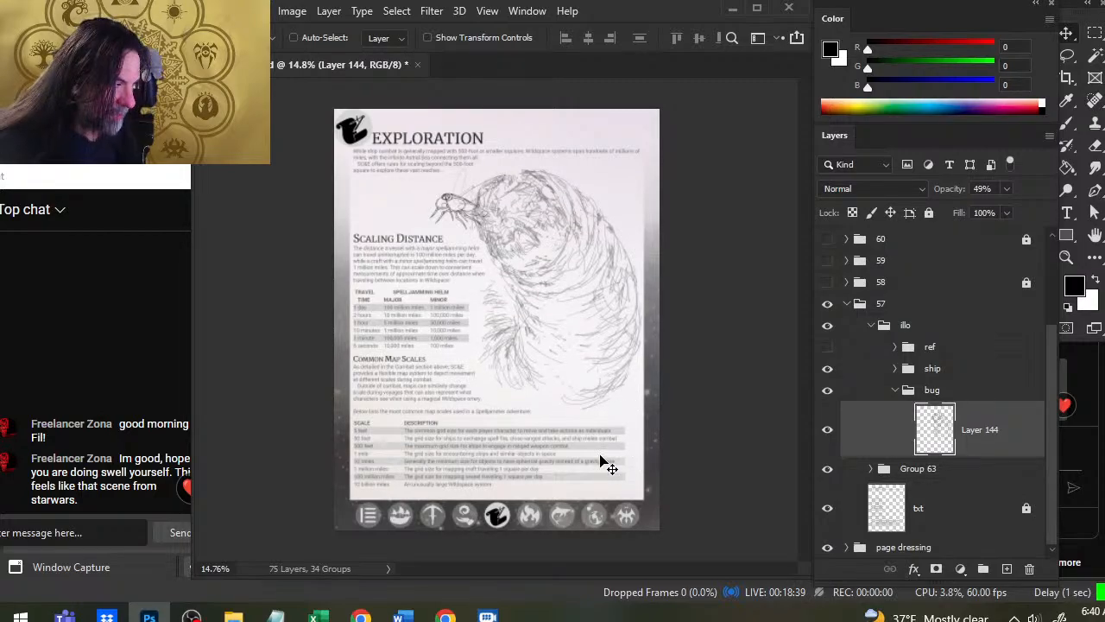
Lasso the lower part of the bug's body, move it slightly down and toward the text, and deselect.
{"action": "key", "text": "l"}
{"action": "mouse_move", "coordinate": [477, 285]}
{"action": "left_mouse_down"}
{"action": "mouse_move", "coordinate": [655, 465]}
{"action": "mouse_move", "coordinate": [659, 315]}
{"action": "left_mouse_up"}
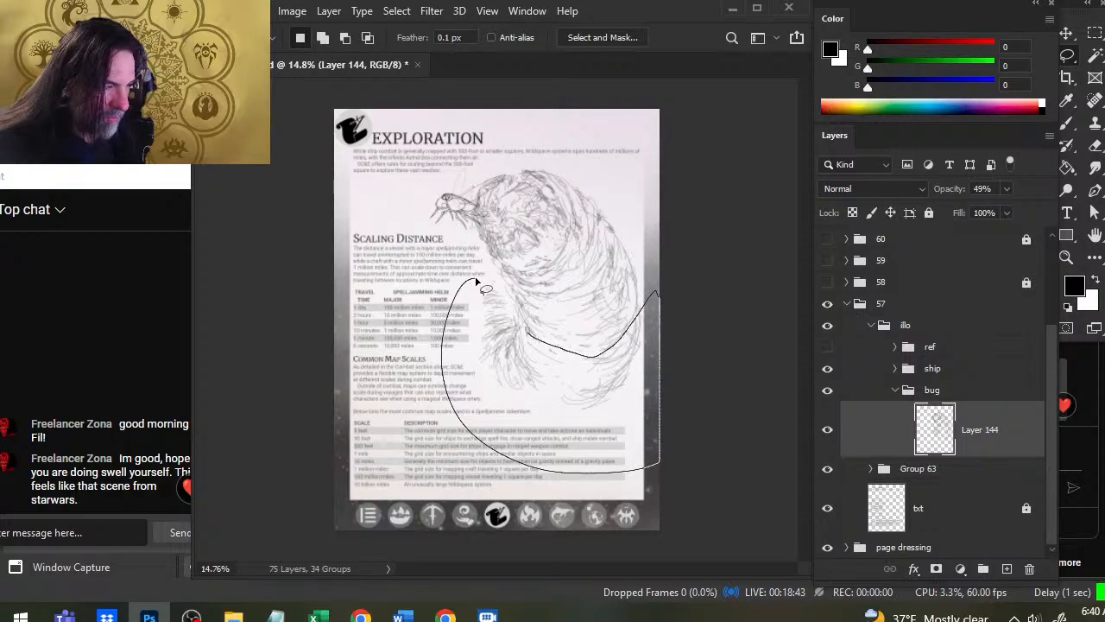
{"action": "left_click_drag", "start_coordinate": [476, 279], "coordinate": [490, 268]}
{"action": "key", "text": "v"}
{"action": "left_click_drag", "start_coordinate": [521, 383], "coordinate": [515, 394]}
{"action": "key", "text": "ctrl+d"}
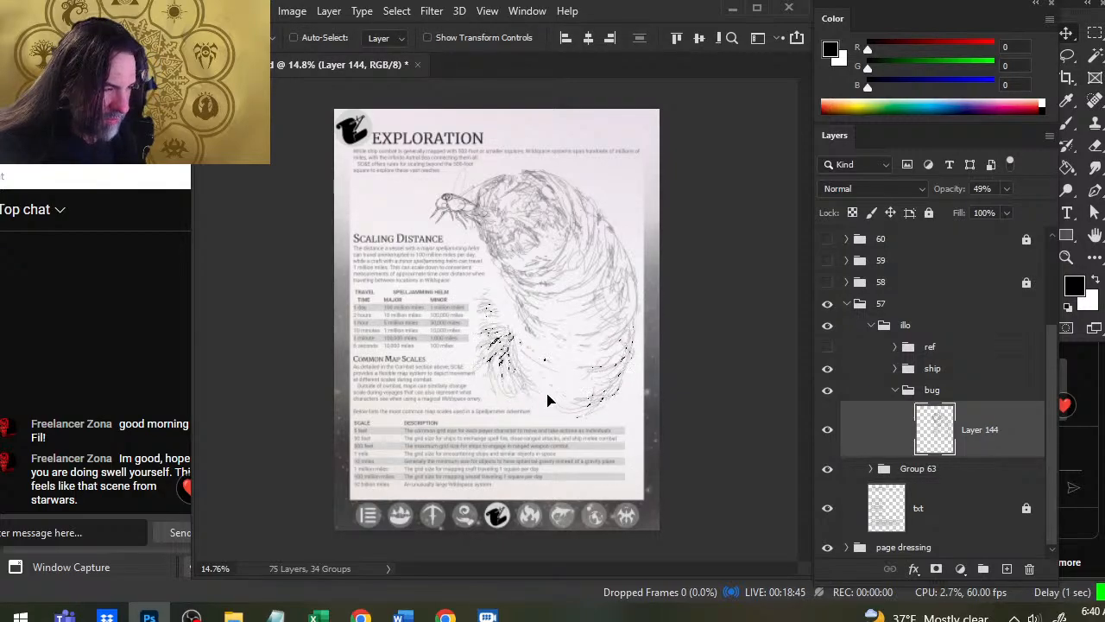
Rework the bug sketch on Layer 144, drawing the folds below the head and the lower body outline and erasing stray lines.
{"action": "key", "text": "b"}
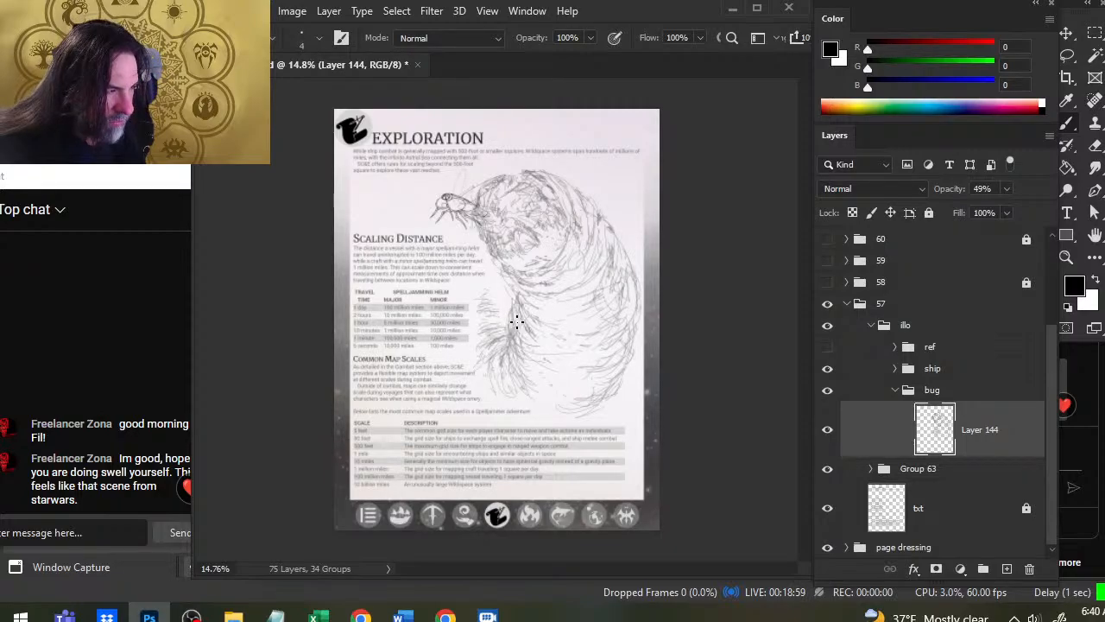
{"action": "key", "text": "e"}
{"action": "key", "text": "b"}
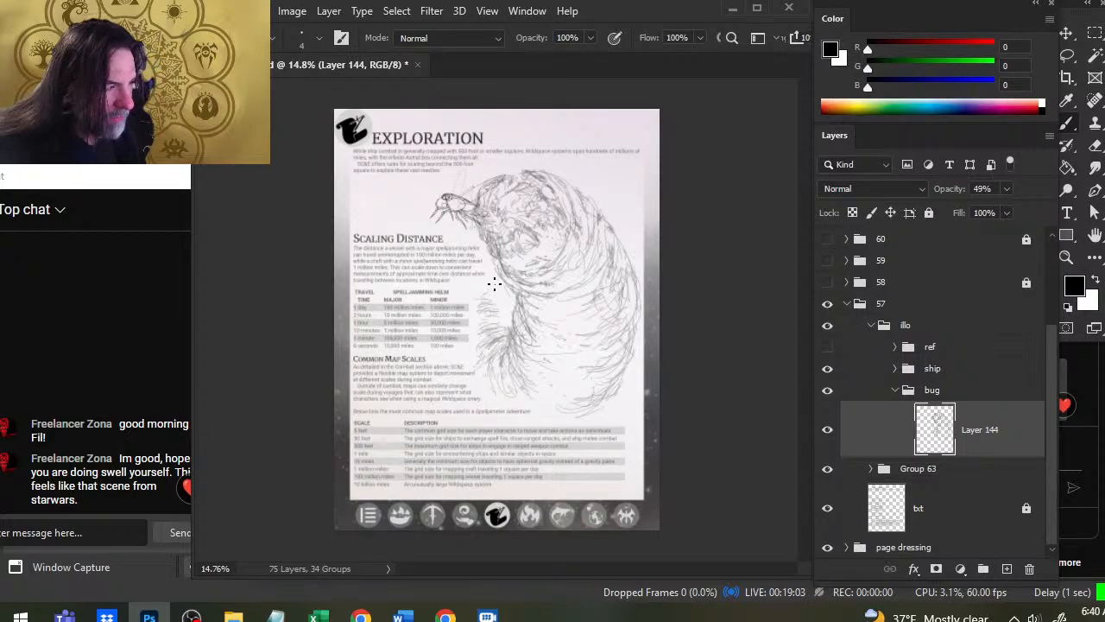
{"action": "key", "text": "e"}
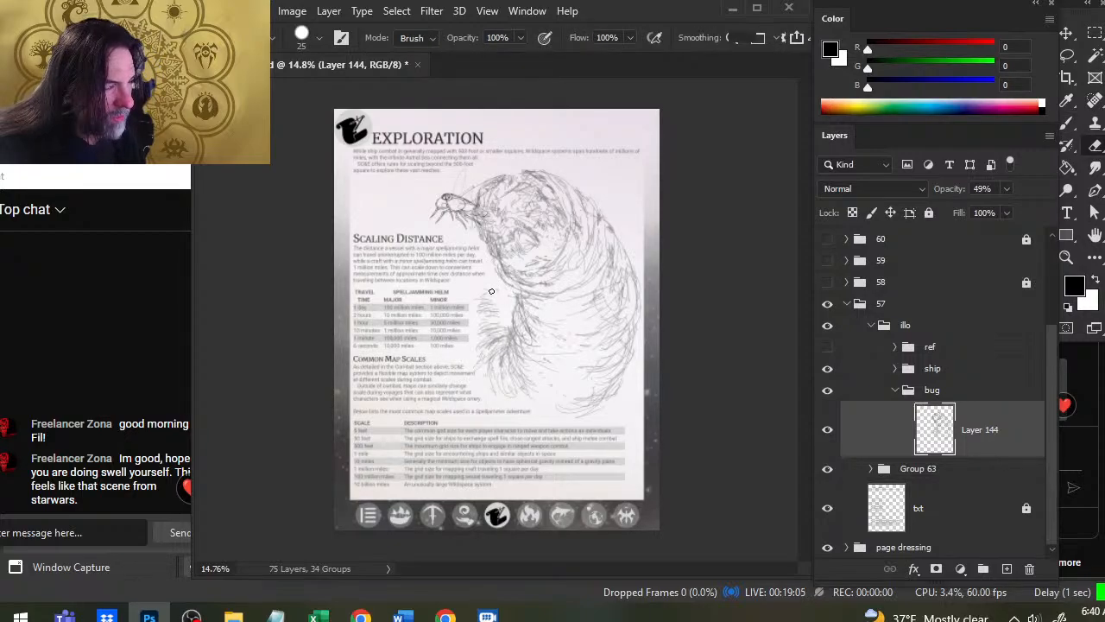
{"action": "key", "text": "b"}
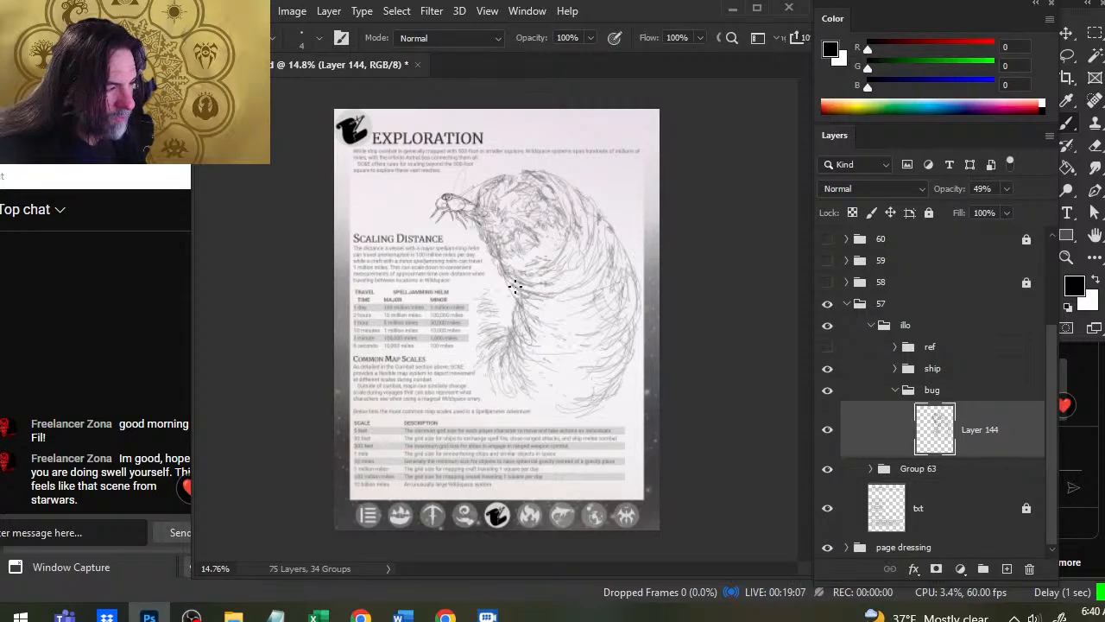
{"action": "key", "text": "e"}
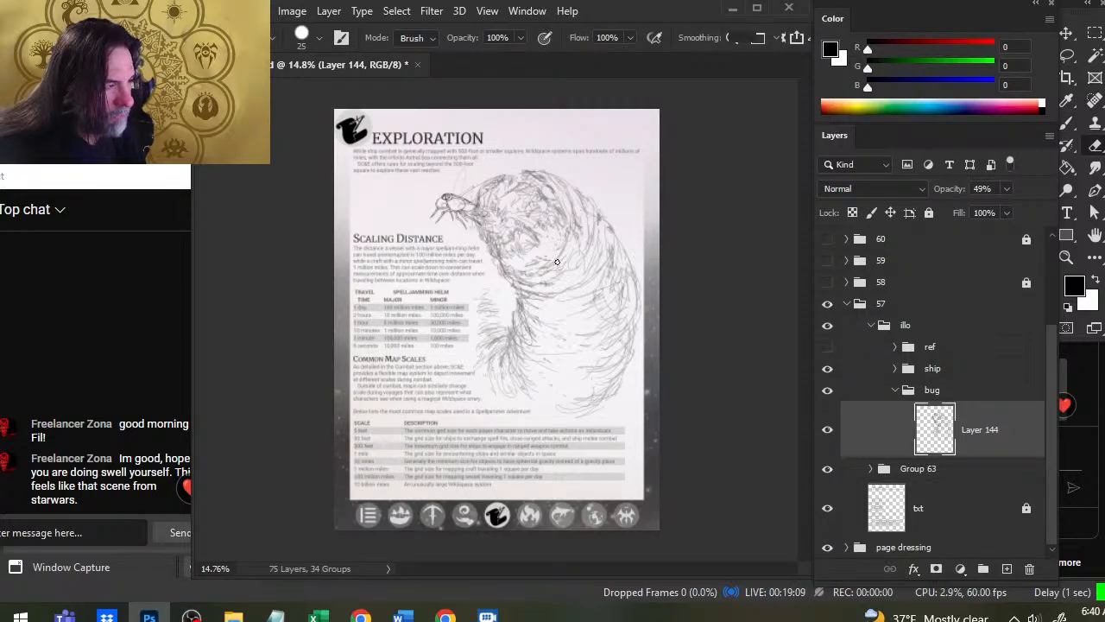
{"action": "key", "text": "b"}
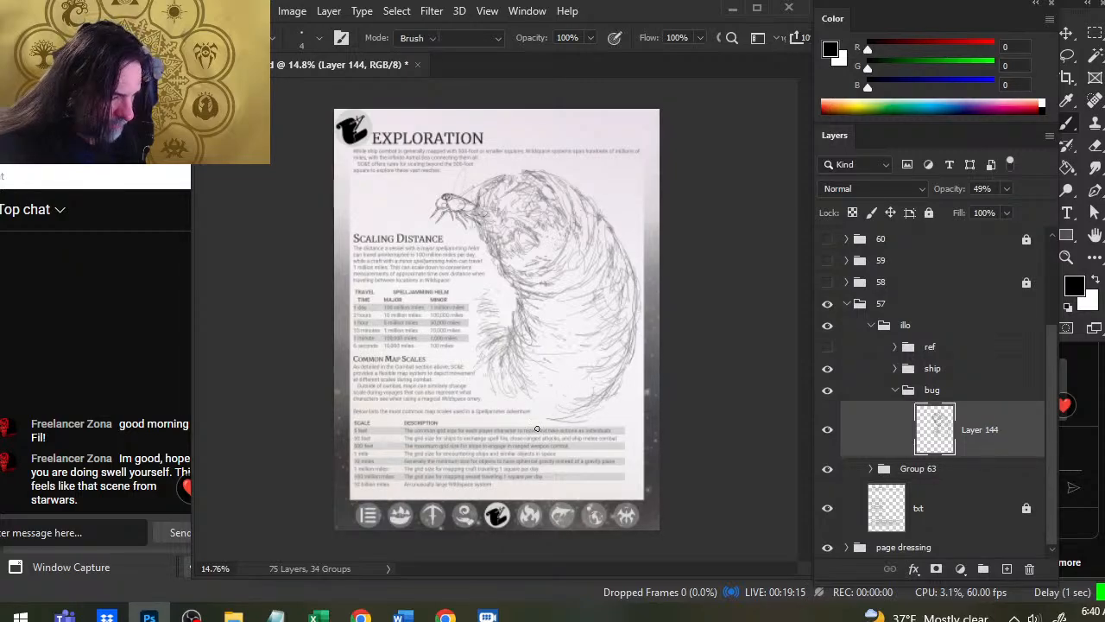
{"action": "key", "text": "e"}
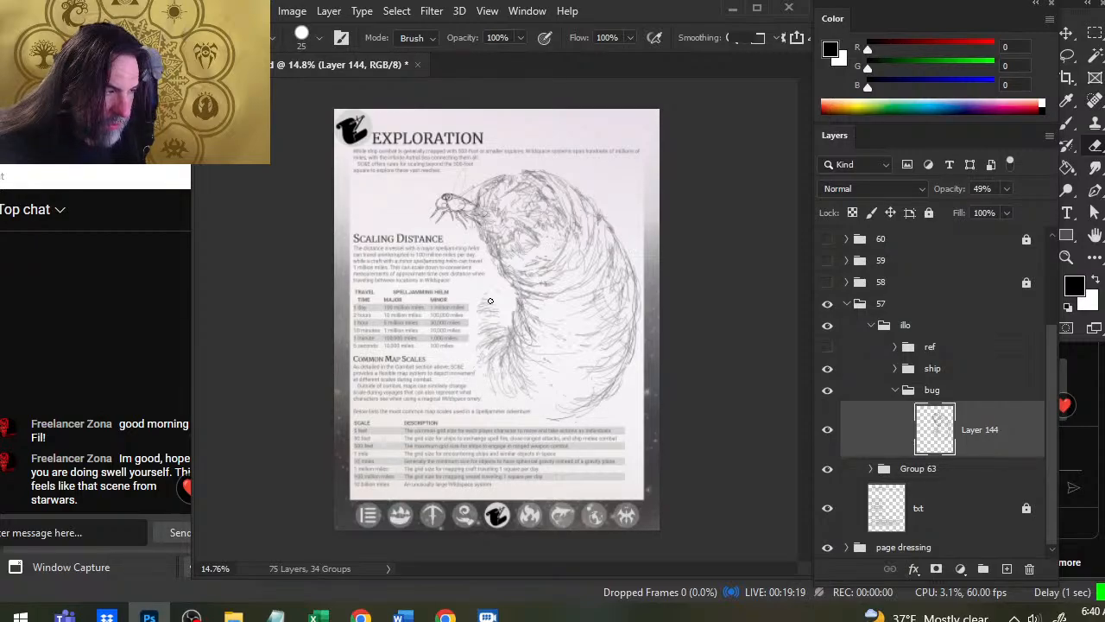
Lasso the bristly tuft beside the bug's lower body and distort it so its upper edge leans slightly toward the body.
{"action": "key", "text": "l"}
{"action": "left_click_drag", "start_coordinate": [488, 292], "coordinate": [509, 330]}
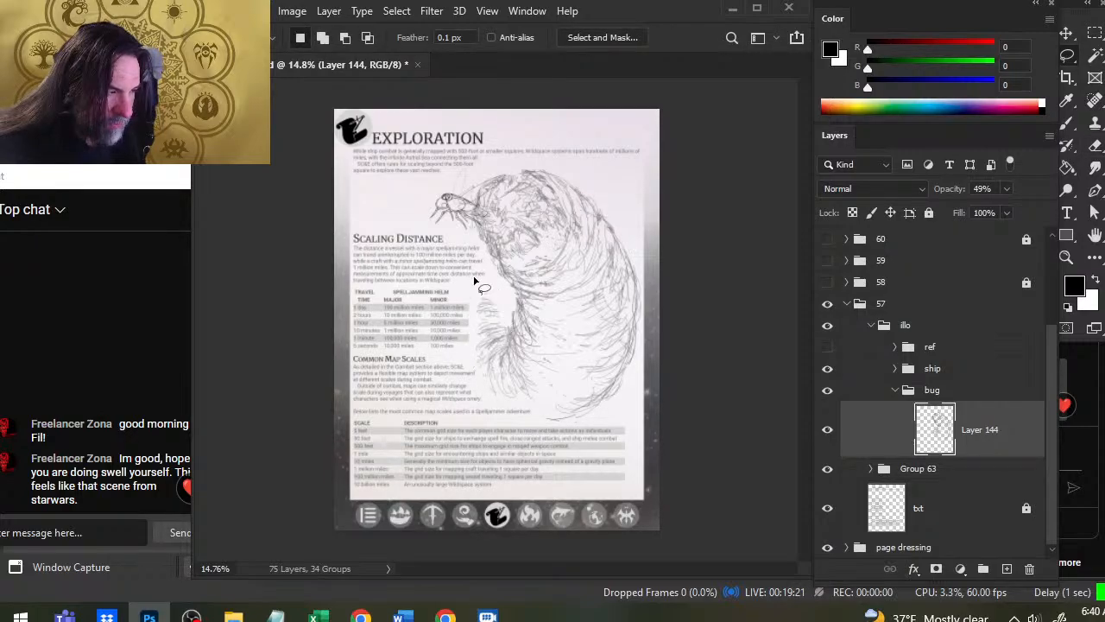
{"action": "right_click", "coordinate": [449, 289]}
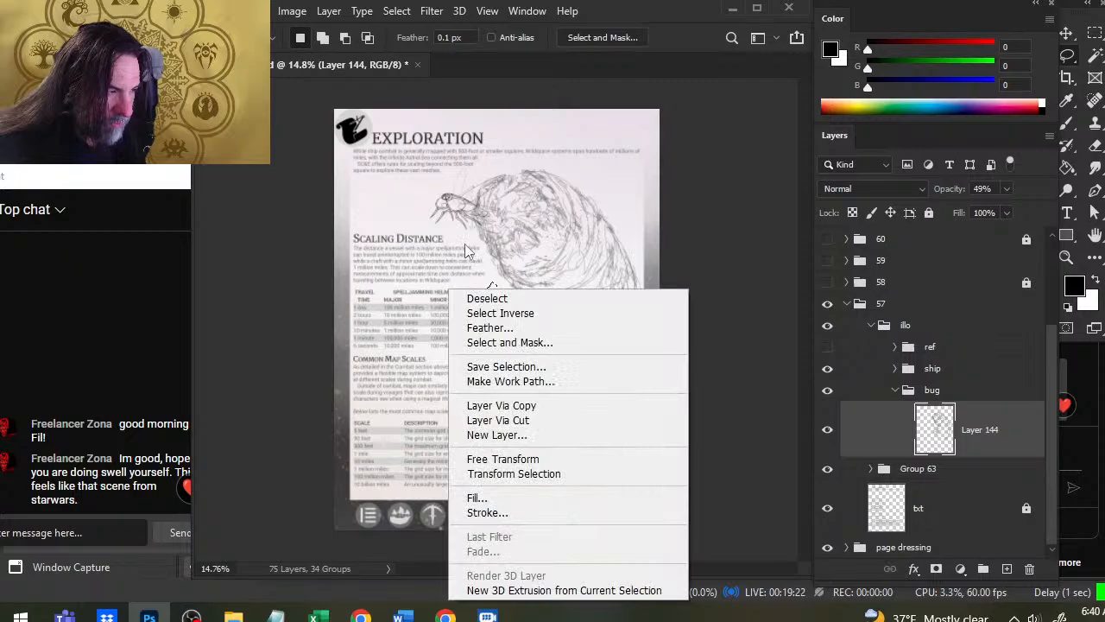
{"action": "left_click", "coordinate": [562, 459]}
{"action": "right_click", "coordinate": [496, 311]}
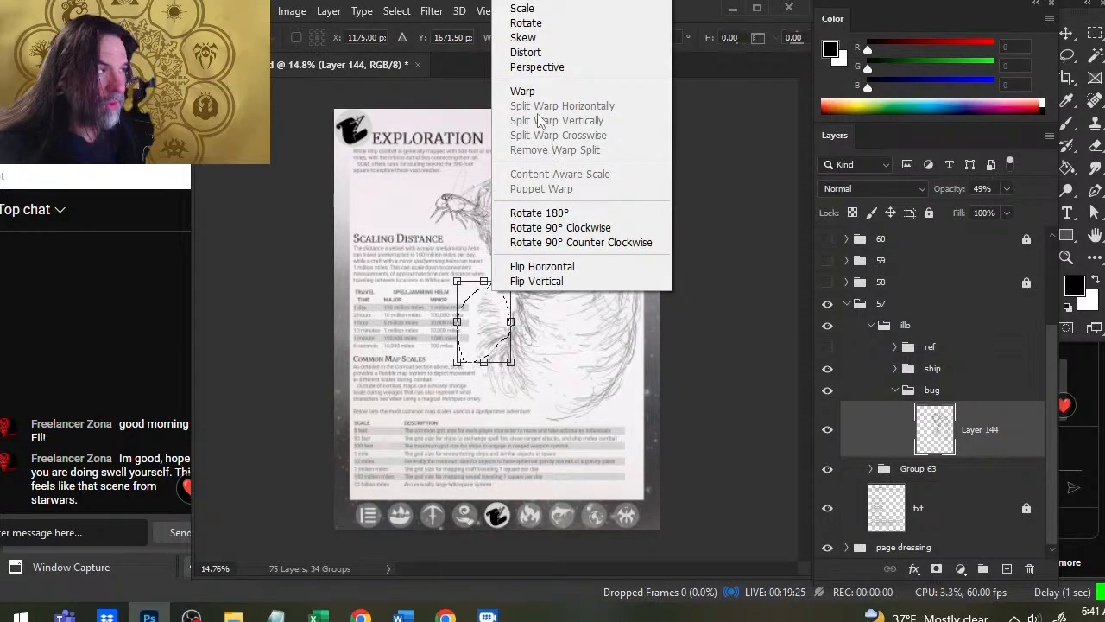
{"action": "left_click", "coordinate": [537, 52]}
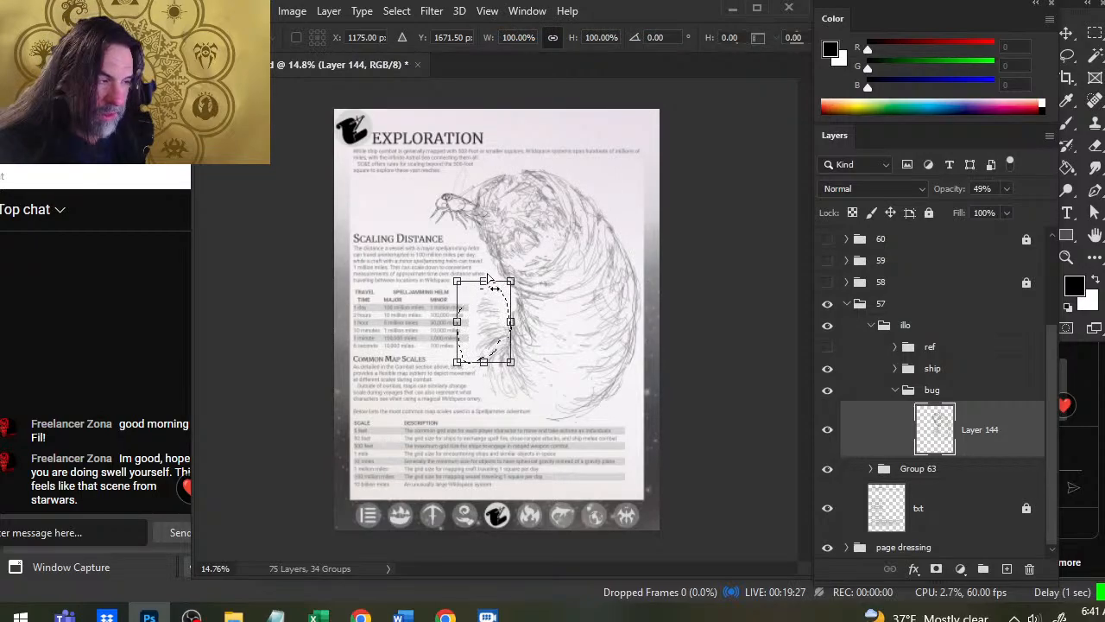
{"action": "left_click_drag", "start_coordinate": [483, 281], "coordinate": [491, 286]}
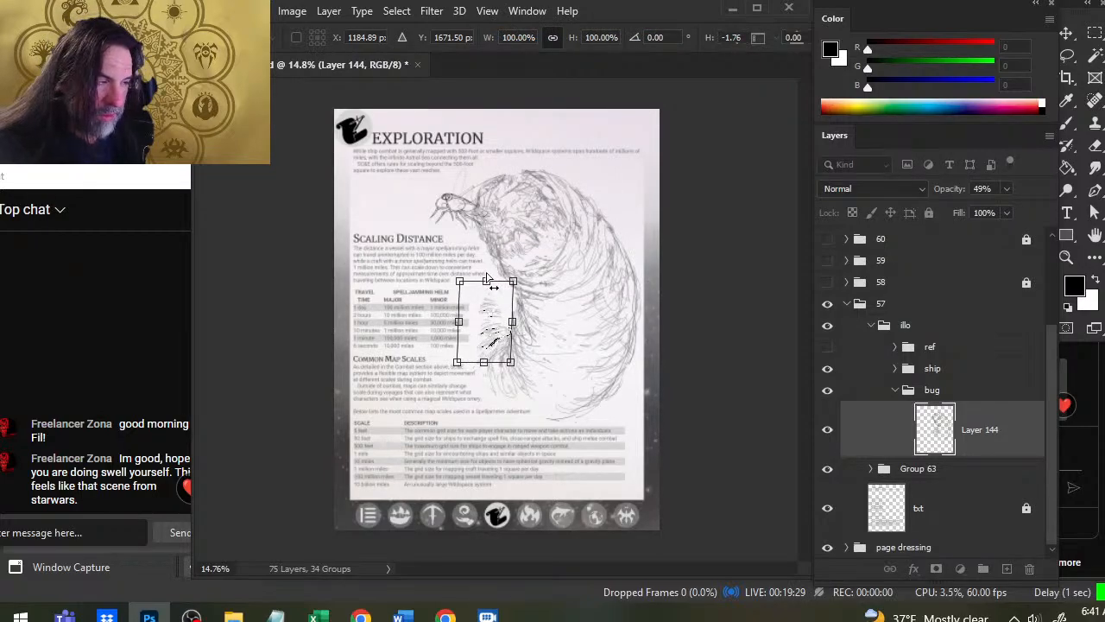
{"action": "key", "text": "Return"}
Move the whole bug sketch slightly away from the text column and a little upward.
{"action": "key", "text": "v"}
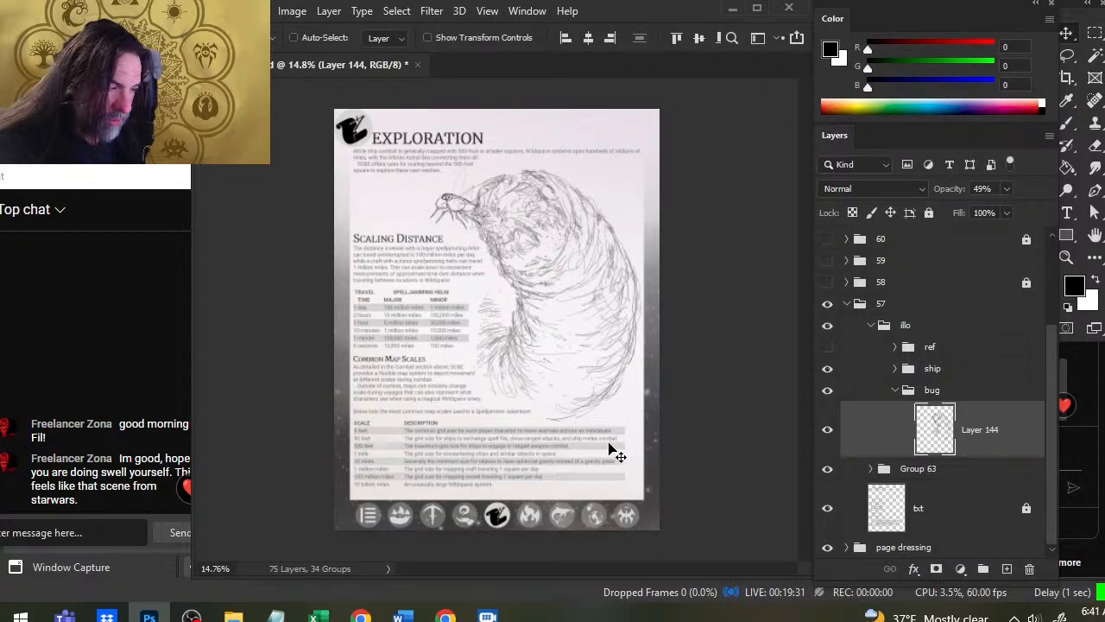
{"action": "mouse_move", "coordinate": [614, 451]}
{"action": "left_mouse_down"}
{"action": "mouse_move", "coordinate": [616, 438]}
{"action": "mouse_move", "coordinate": [635, 442]}
{"action": "left_mouse_up"}
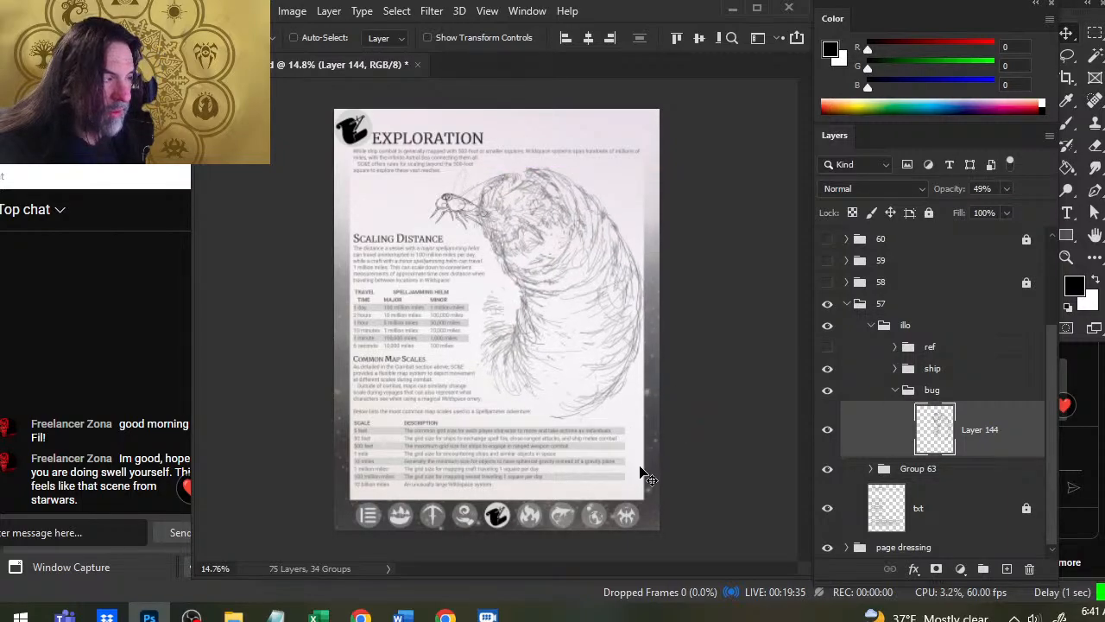
{"action": "key", "text": "l"}
{"action": "right_click", "coordinate": [586, 372]}
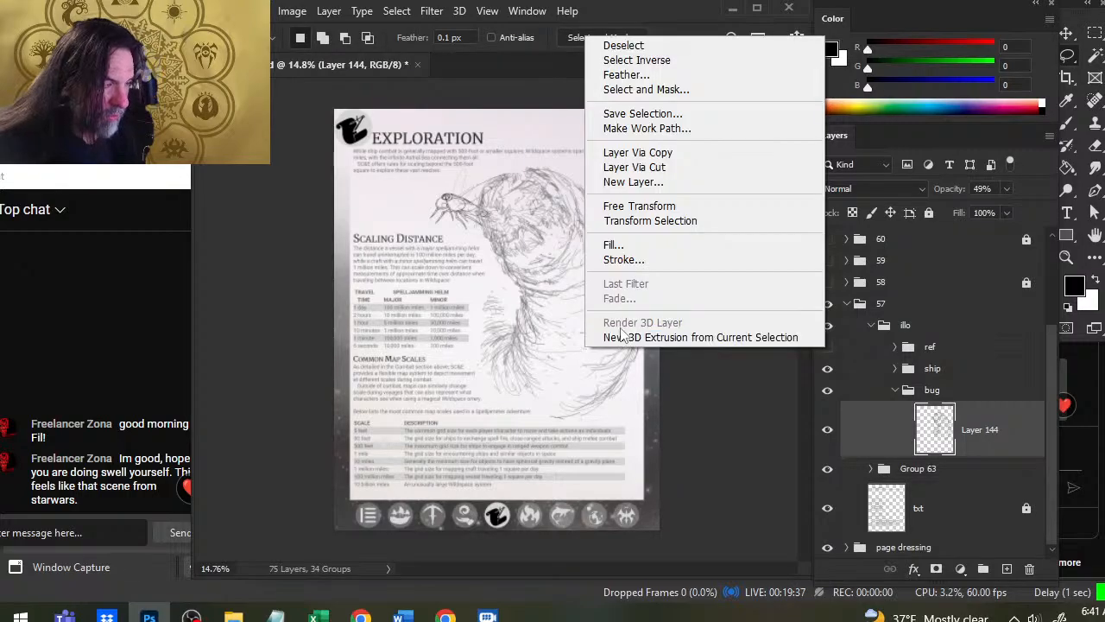
{"action": "left_click", "coordinate": [696, 207]}
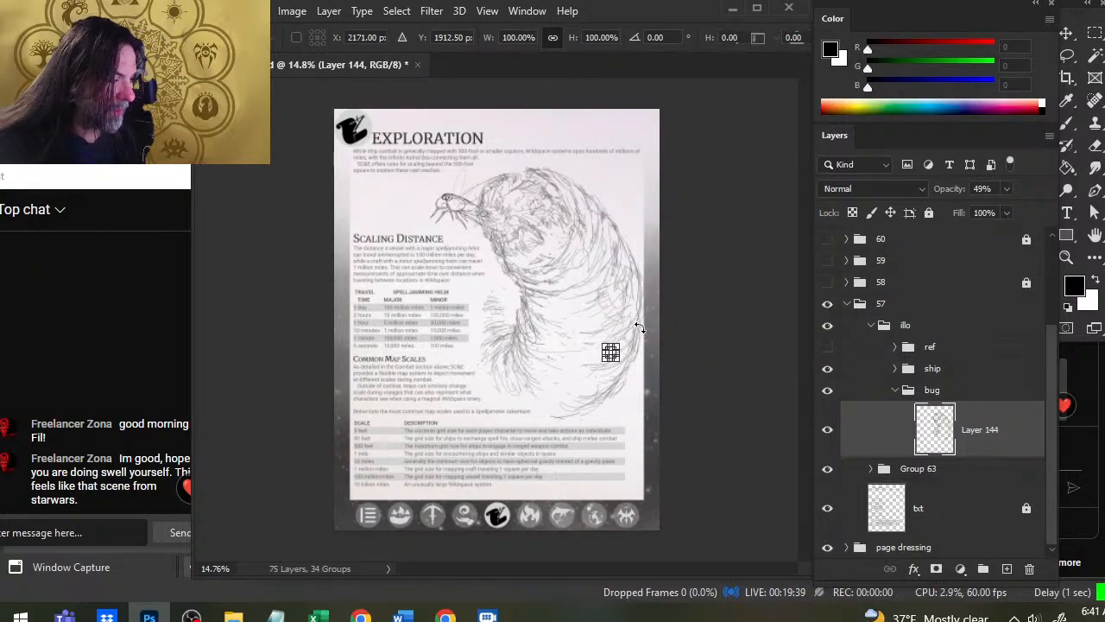
{"action": "key", "text": "Return"}
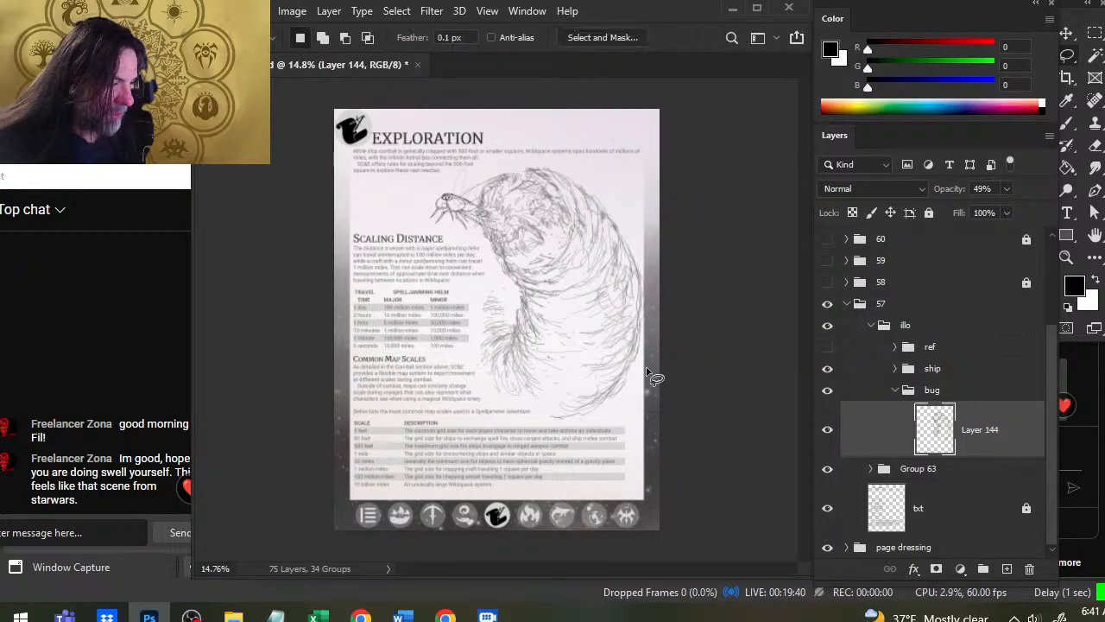
Free-transform the bug sketch, narrowing it slightly from the edge nearest the page margin.
{"action": "right_click", "coordinate": [611, 333]}
{"action": "left_click", "coordinate": [696, 456]}
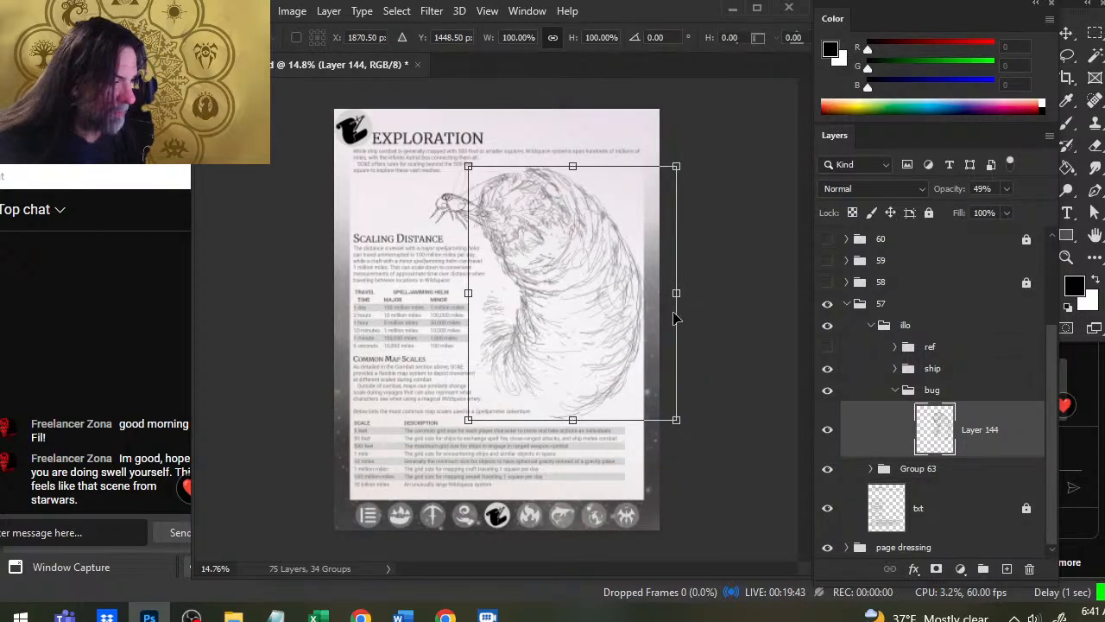
{"action": "left_click_drag", "start_coordinate": [679, 294], "coordinate": [667, 291]}
{"action": "key", "text": "Return"}
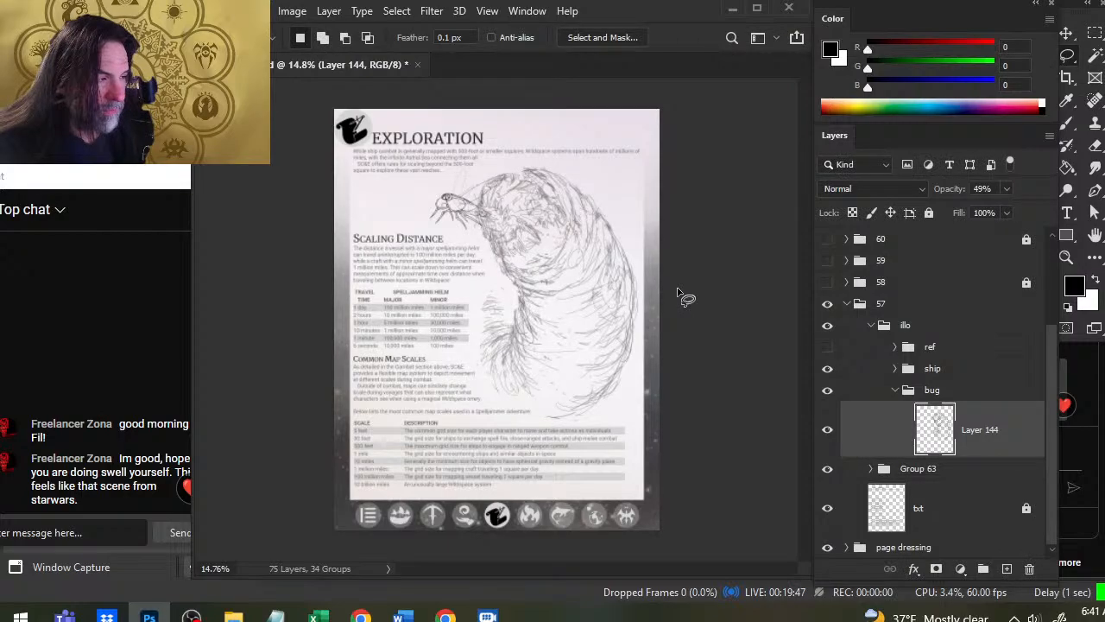
Rotate the bug sketch slightly counterclockwise with Free Transform and apply it.
{"action": "right_click", "coordinate": [595, 229]}
{"action": "left_click", "coordinate": [630, 383]}
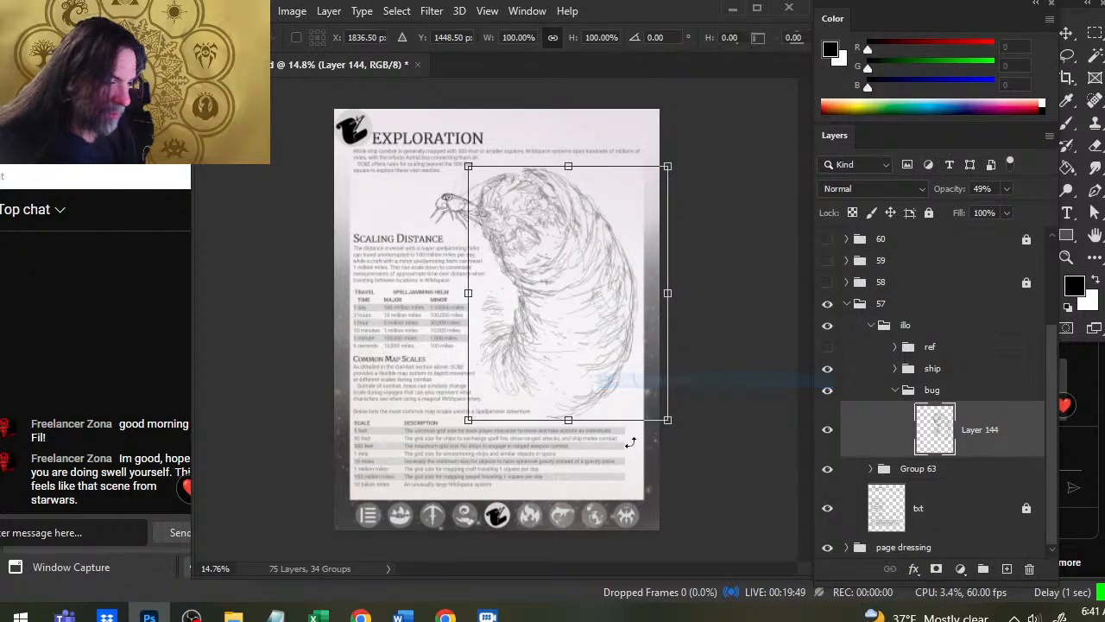
{"action": "left_click_drag", "start_coordinate": [631, 443], "coordinate": [639, 440]}
{"action": "key", "text": "Return"}
{"action": "key", "text": "v"}
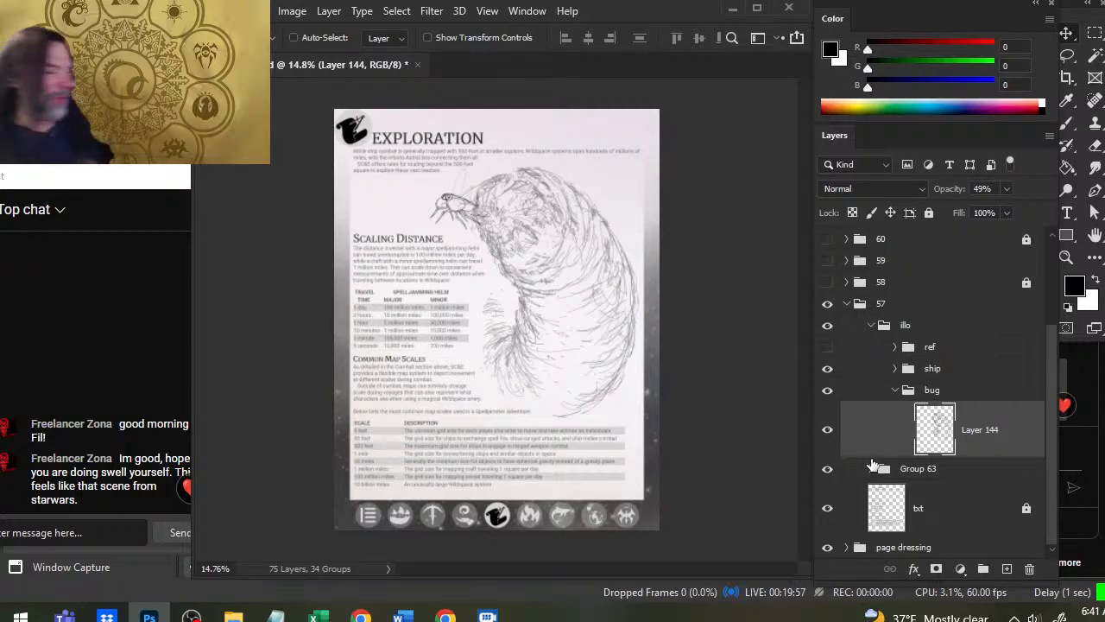
Select the ship group and fine-tune its position in front of the giant bug's head.
{"action": "left_click", "coordinate": [946, 372]}
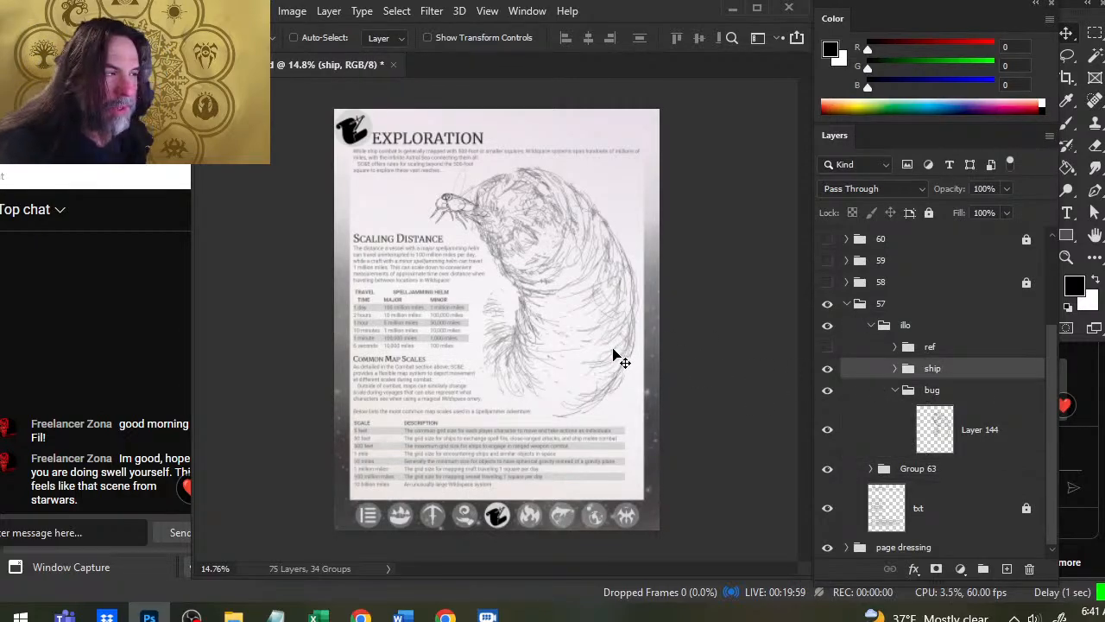
{"action": "mouse_move", "coordinate": [619, 360]}
{"action": "left_mouse_down"}
{"action": "mouse_move", "coordinate": [592, 320]}
{"action": "mouse_move", "coordinate": [587, 331]}
{"action": "left_mouse_up"}
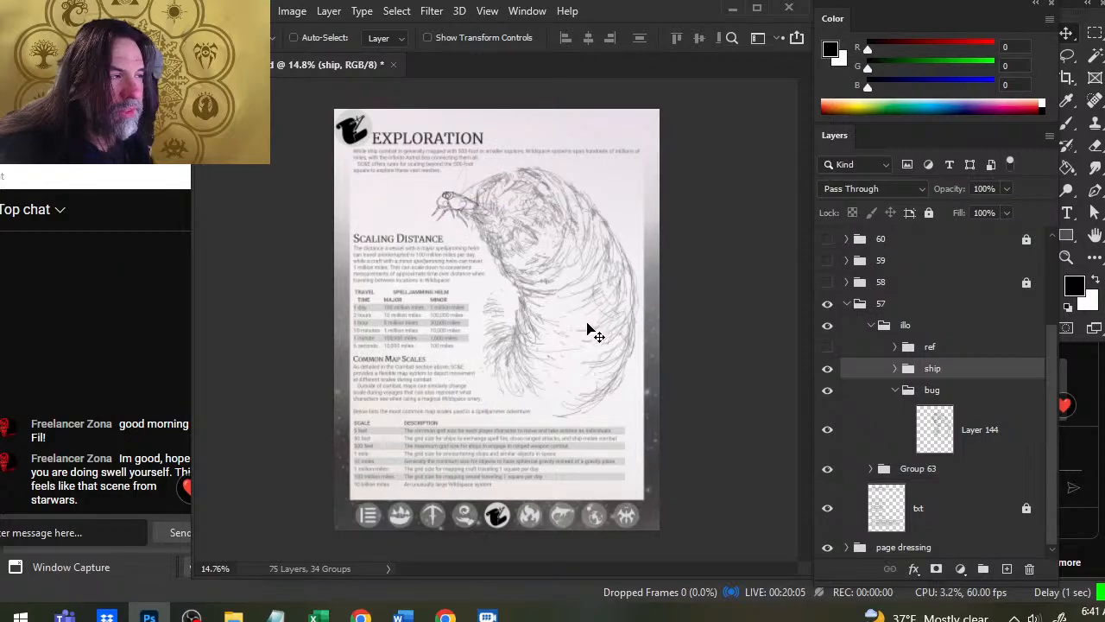
{"action": "key", "text": "ctrl+space"}
{"action": "mouse_move", "coordinate": [470, 201]}
{"action": "left_mouse_down"}
{"action": "mouse_move", "coordinate": [524, 220]}
{"action": "mouse_move", "coordinate": [519, 247]}
{"action": "left_mouse_up"}
{"action": "left_click_drag", "start_coordinate": [533, 287], "coordinate": [529, 286]}
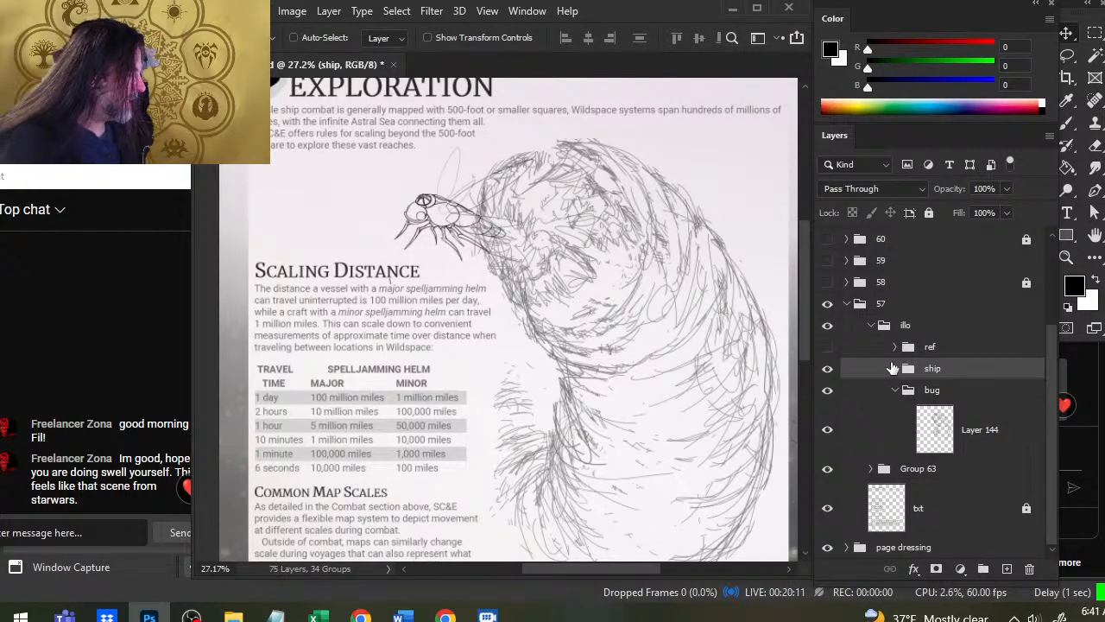
Select Layer 196 in the ship group and ink a round spoked window on the lower part of the insect ship's head.
{"action": "left_click", "coordinate": [895, 390]}
{"action": "left_click", "coordinate": [896, 425]}
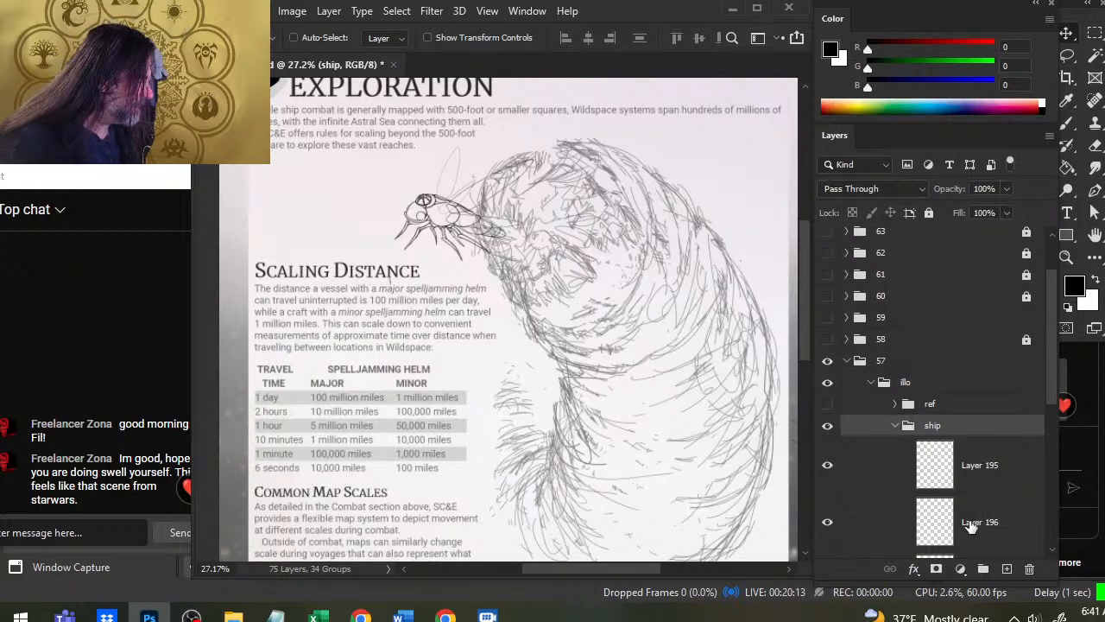
{"action": "left_click", "coordinate": [887, 518]}
{"action": "key", "text": "z"}
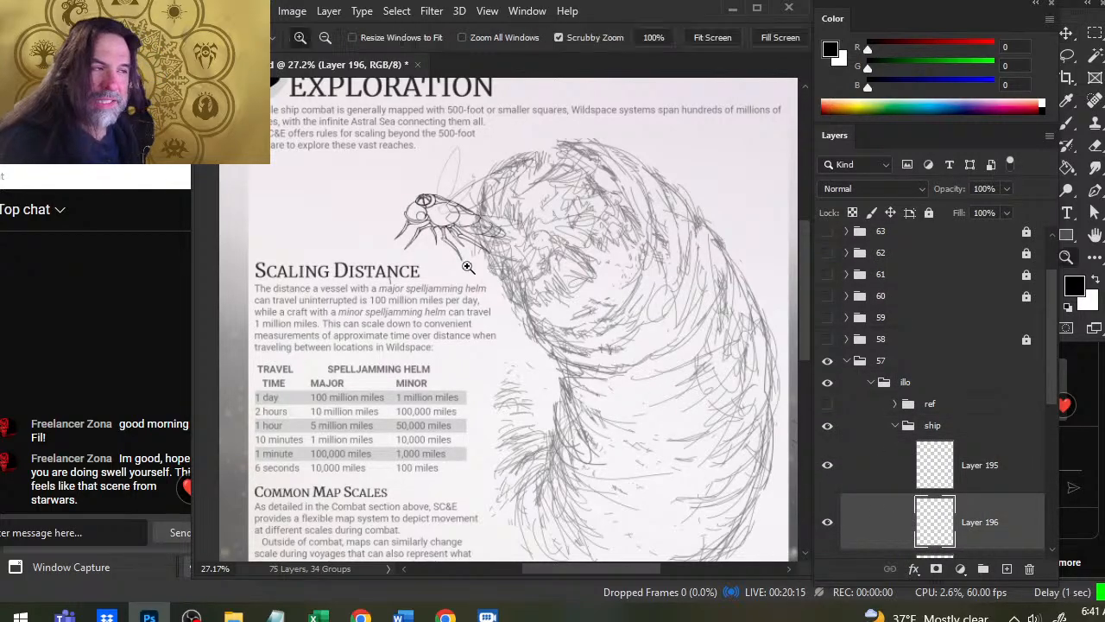
{"action": "left_click_drag", "start_coordinate": [406, 235], "coordinate": [498, 243]}
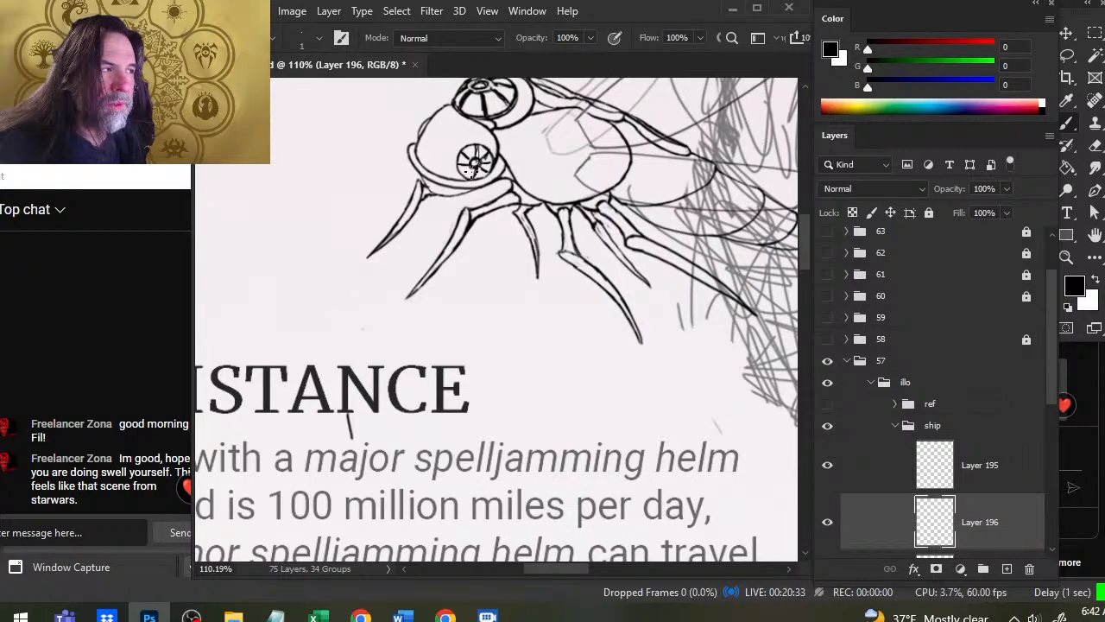
Refine the spokes of the round window on the insect ship's head with a size 9 Eraser and the Brush.
{"action": "key", "text": "e"}
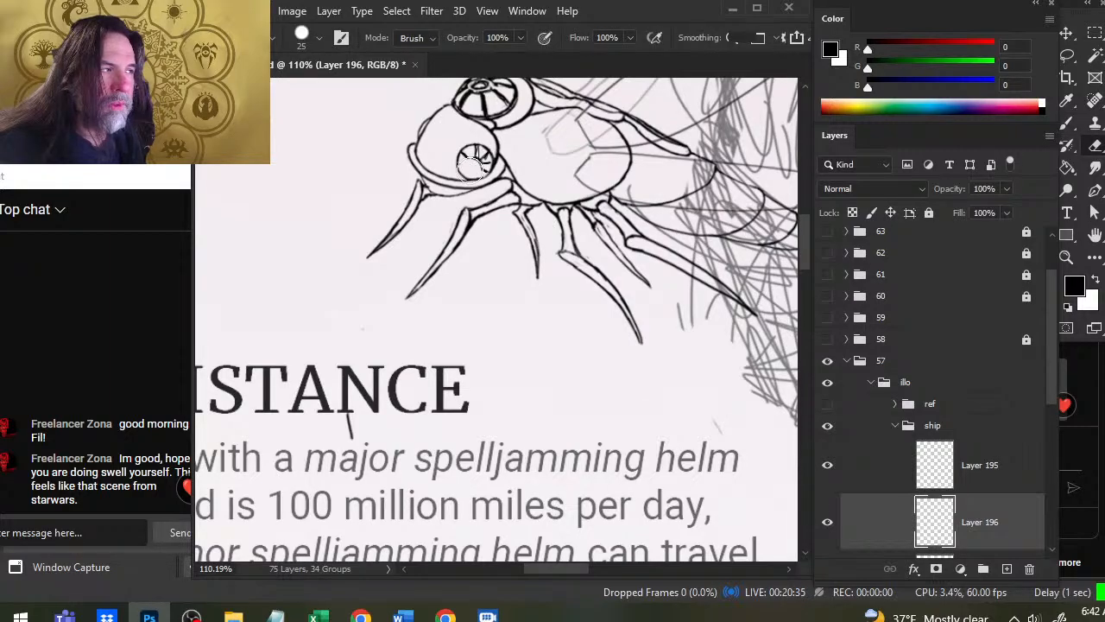
{"action": "key", "text": "bracketleft"}
{"action": "key", "text": "bracketleft"}
{"action": "key", "text": "bracketleft"}
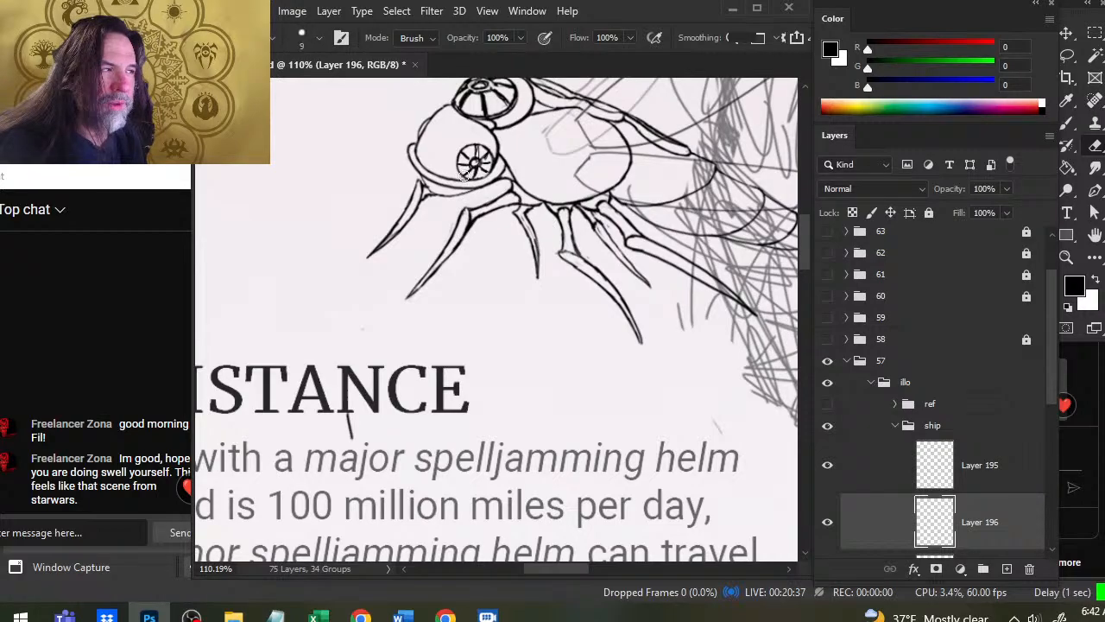
{"action": "key", "text": "b"}
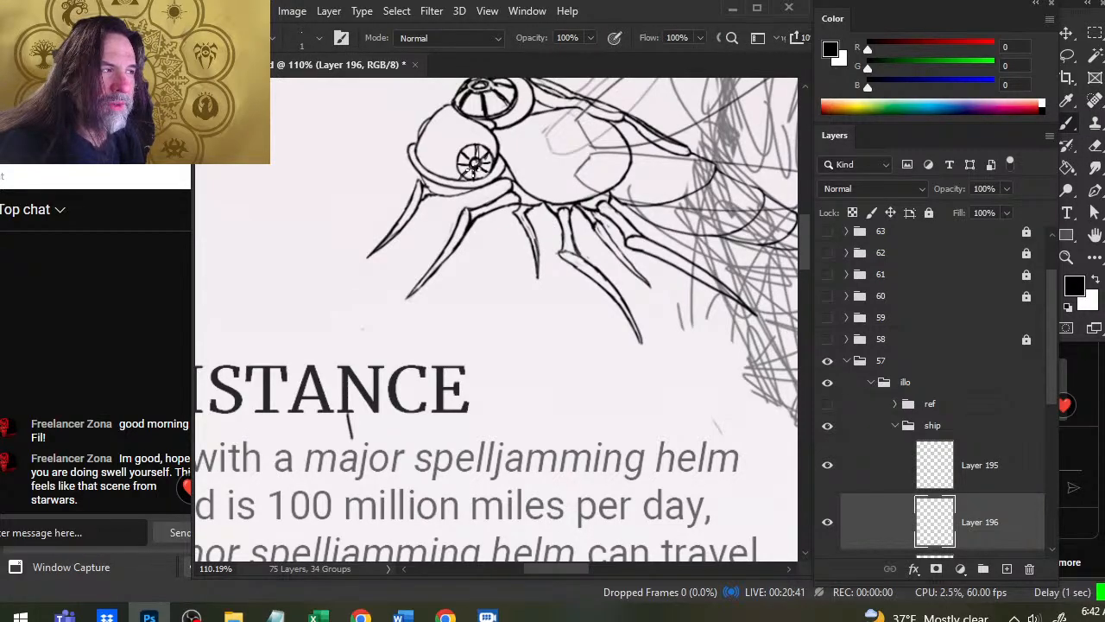
{"action": "key", "text": "e"}
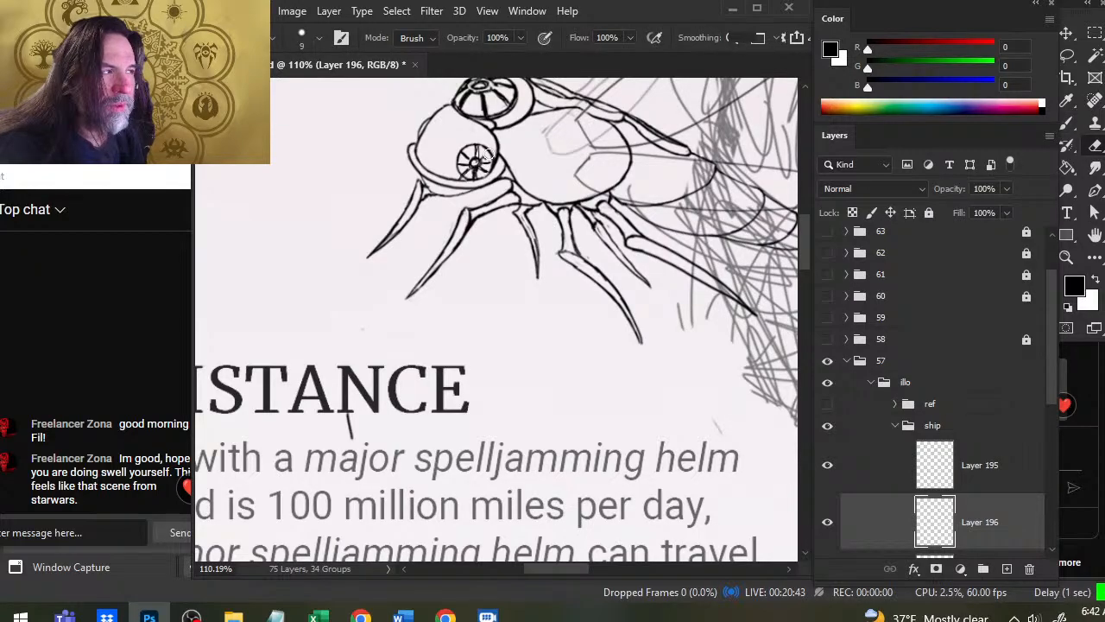
{"action": "key", "text": "b"}
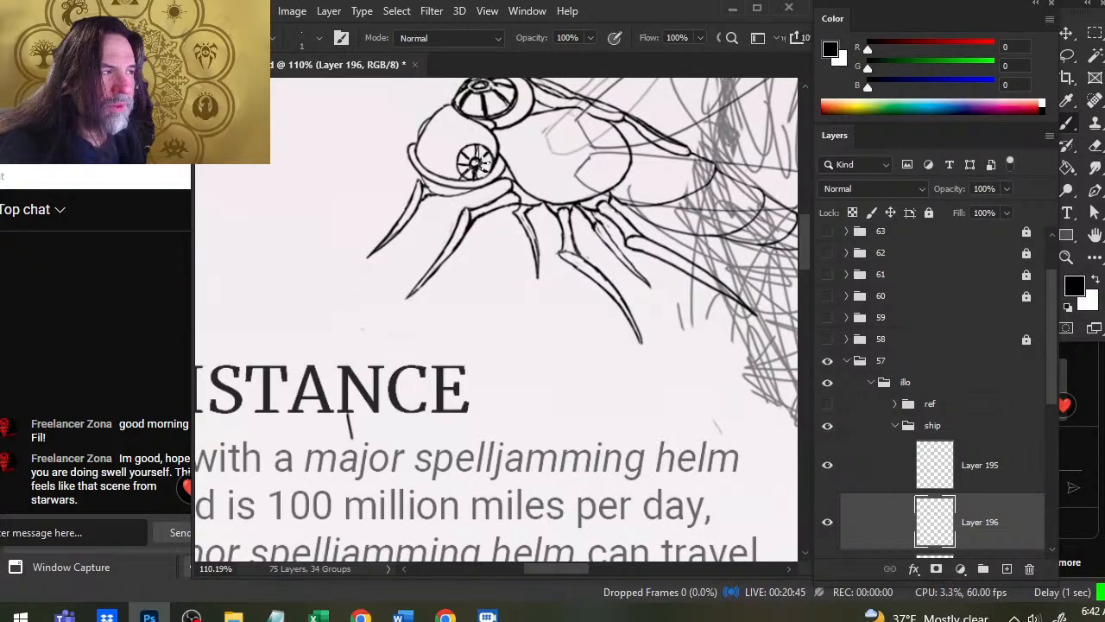
{"action": "key", "text": "e"}
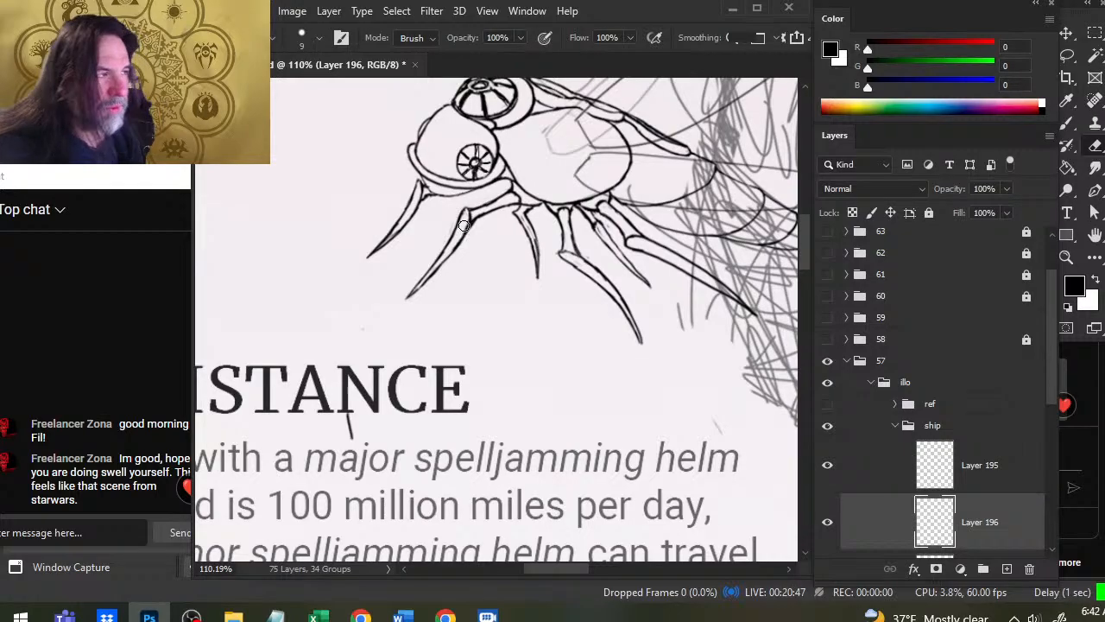
Show the ref group and examine the head of the reference insect ship against the inked ship.
{"action": "key", "text": "z"}
{"action": "left_click_drag", "start_coordinate": [463, 225], "coordinate": [407, 249]}
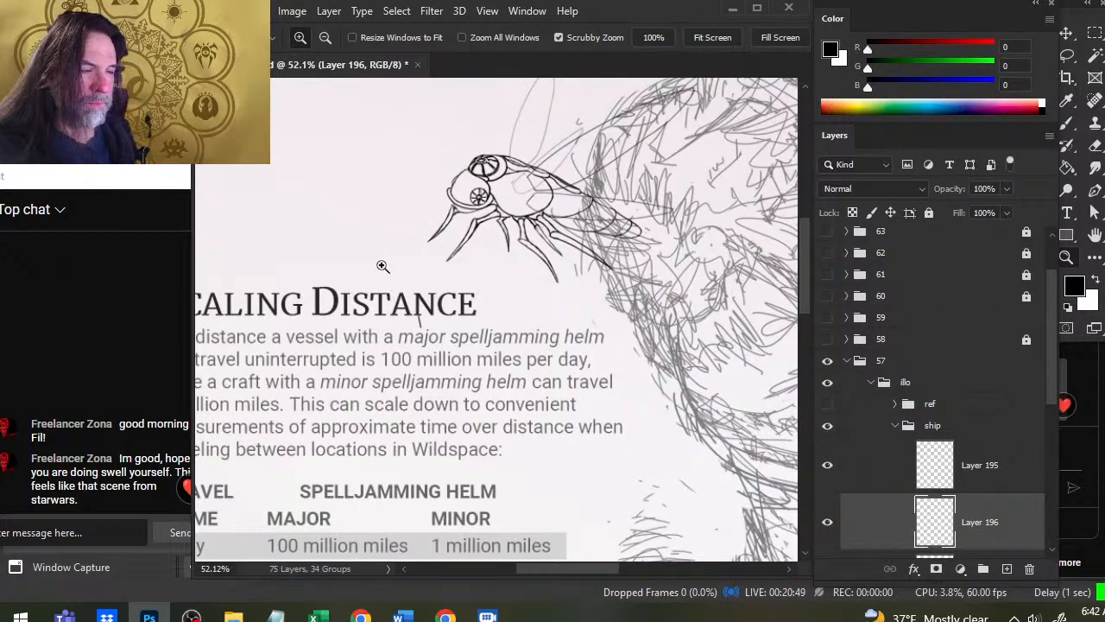
{"action": "left_click_drag", "start_coordinate": [469, 360], "coordinate": [437, 342]}
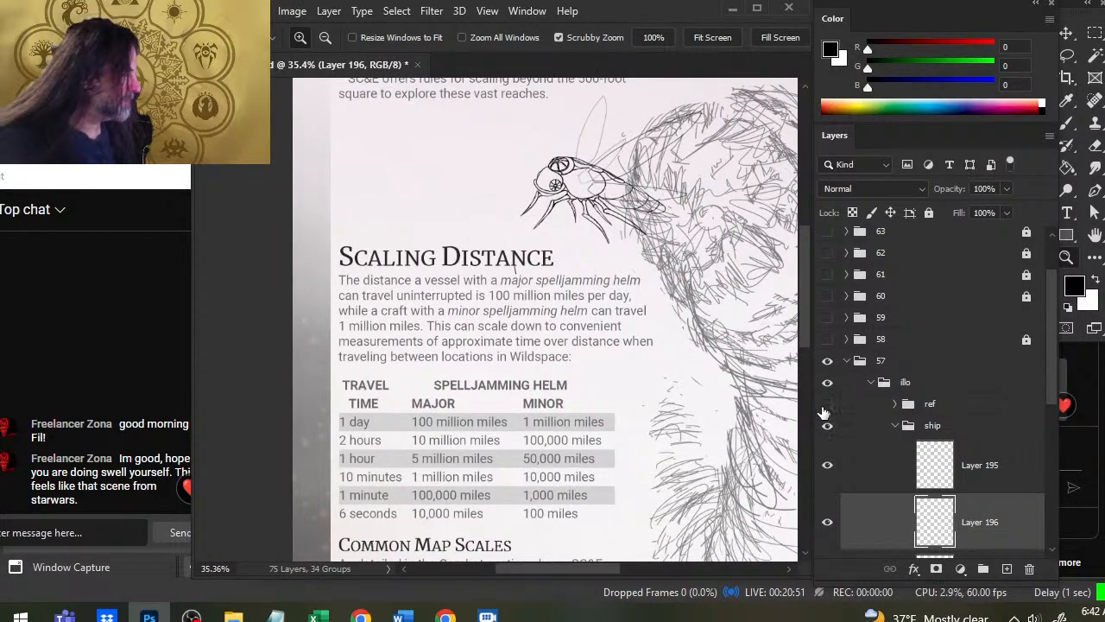
{"action": "left_click", "coordinate": [827, 404]}
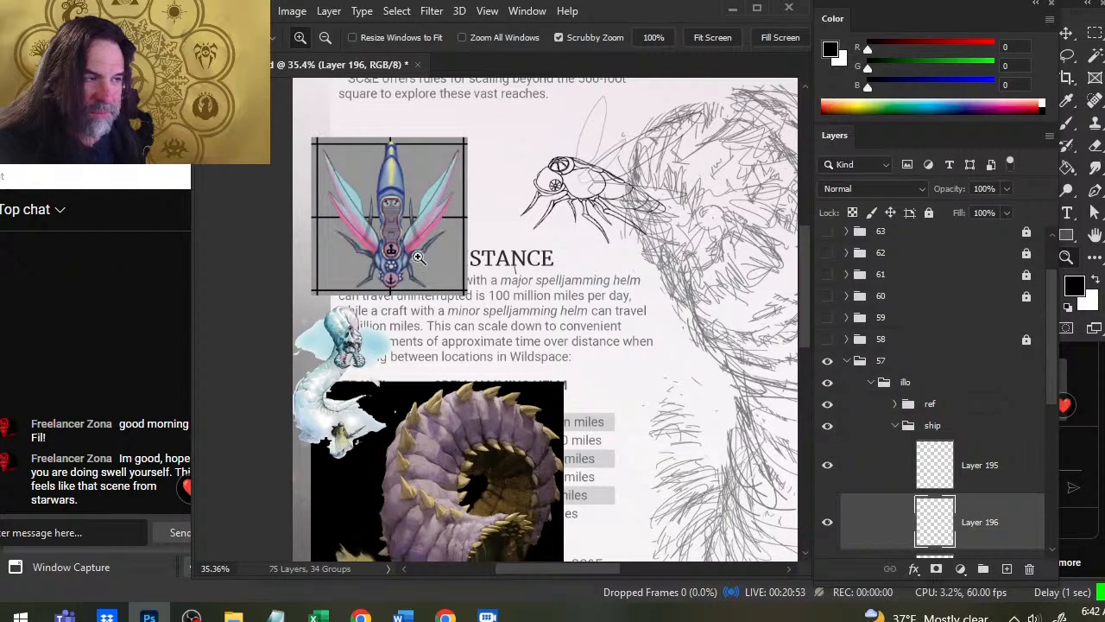
{"action": "left_click_drag", "start_coordinate": [418, 256], "coordinate": [470, 289]}
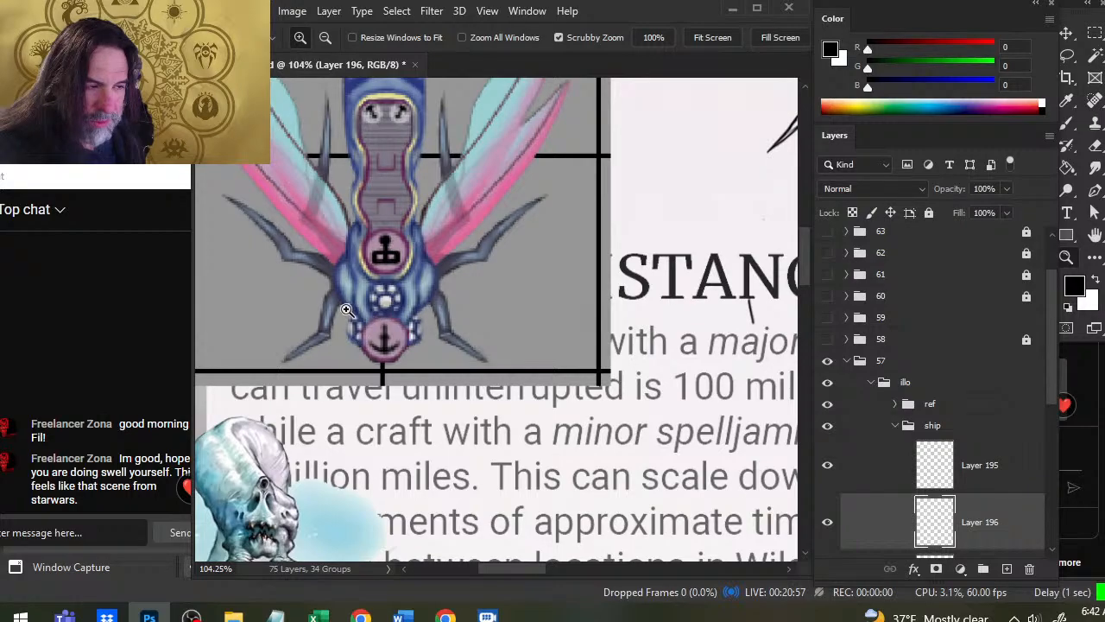
{"action": "left_click_drag", "start_coordinate": [560, 281], "coordinate": [531, 230]}
{"action": "left_click_drag", "start_coordinate": [598, 276], "coordinate": [468, 361]}
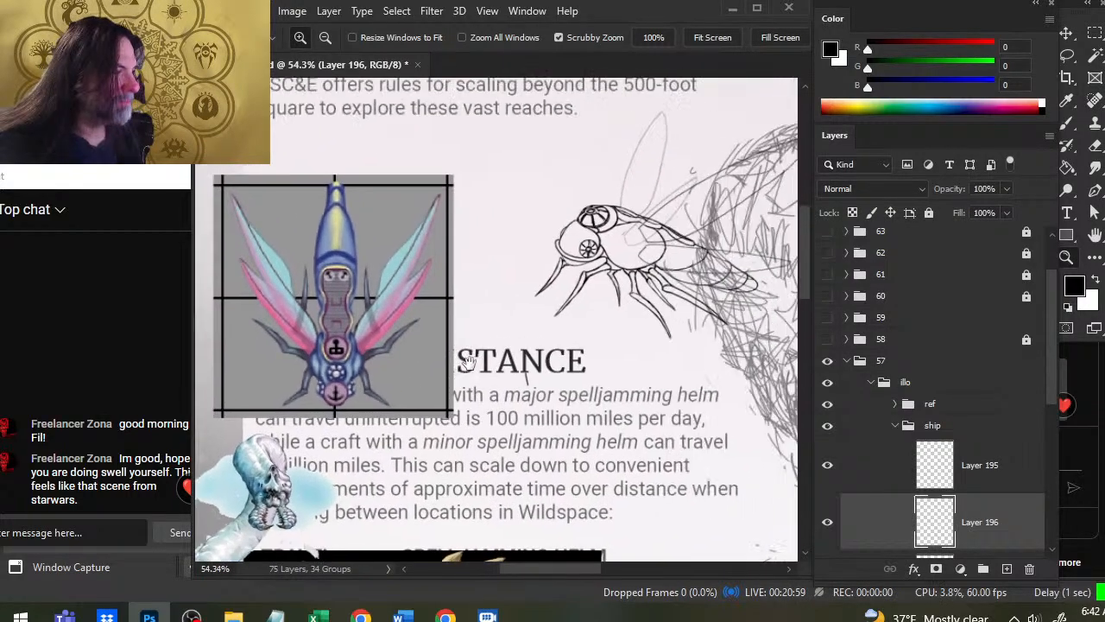
{"action": "left_click_drag", "start_coordinate": [562, 285], "coordinate": [575, 283]}
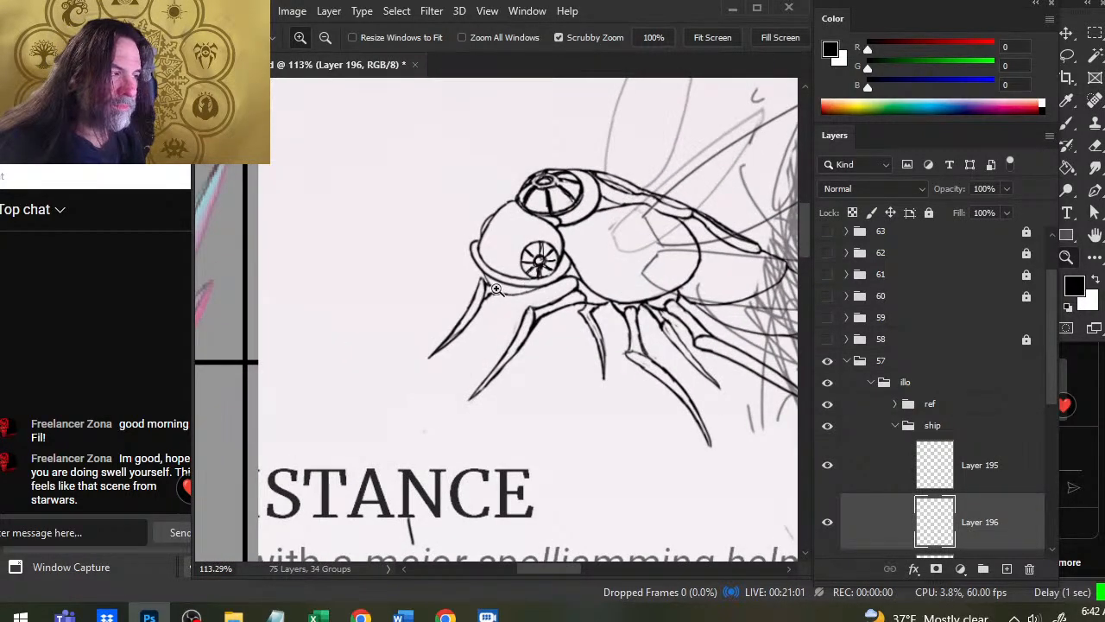
{"action": "key", "text": "l"}
{"action": "right_click", "coordinate": [503, 235]}
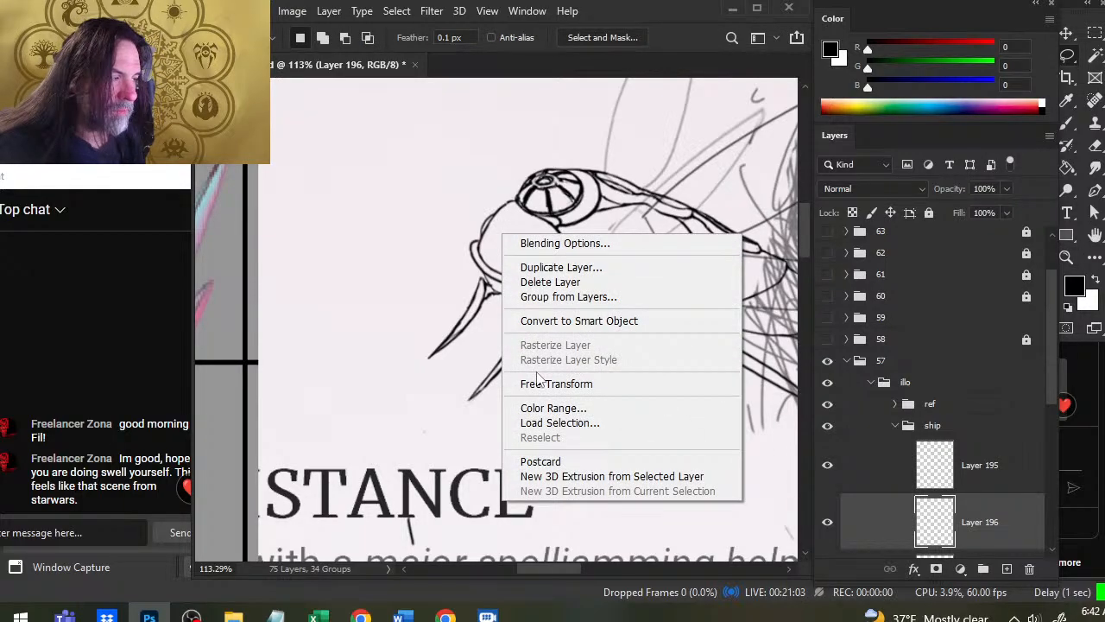
{"action": "left_click", "coordinate": [539, 383]}
{"action": "key", "text": "Escape"}
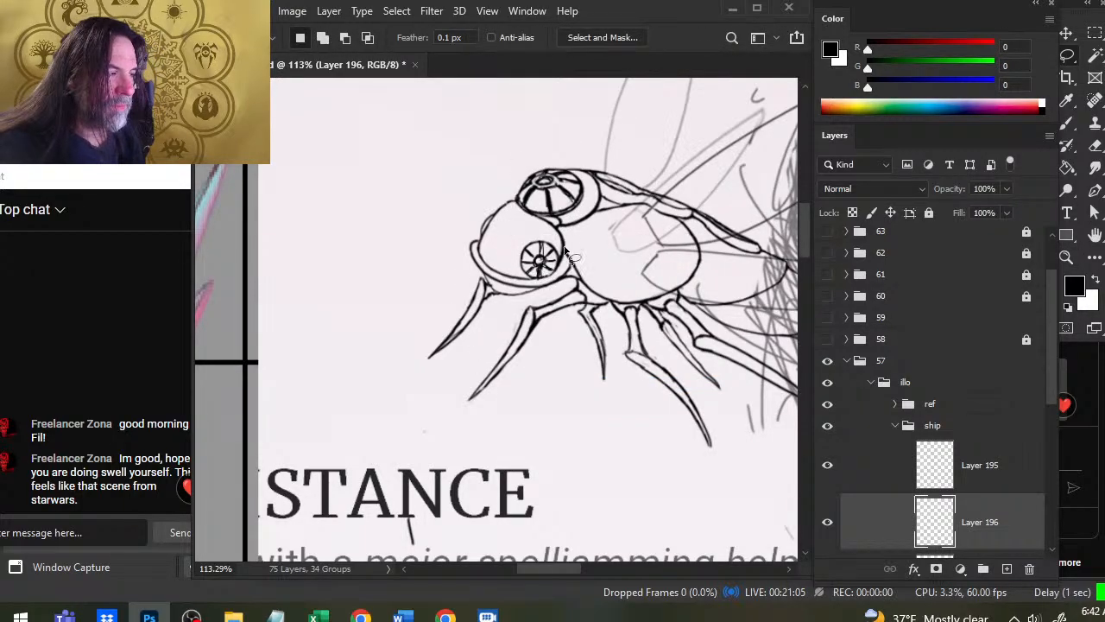
Lasso the lower round window on the ship's head, apply a slight Perspective transform at about 116% height, and deselect it.
{"action": "left_click_drag", "start_coordinate": [565, 248], "coordinate": [579, 252]}
{"action": "right_click", "coordinate": [476, 227]}
{"action": "left_click", "coordinate": [715, 281]}
{"action": "right_click", "coordinate": [560, 177]}
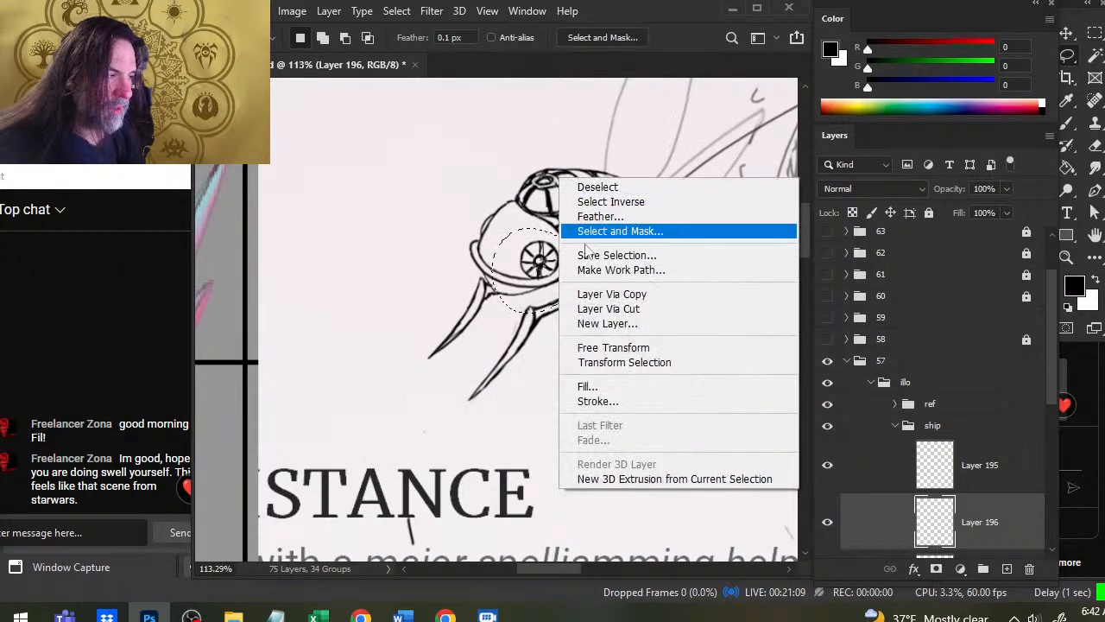
{"action": "left_click", "coordinate": [638, 350]}
{"action": "right_click", "coordinate": [573, 251]}
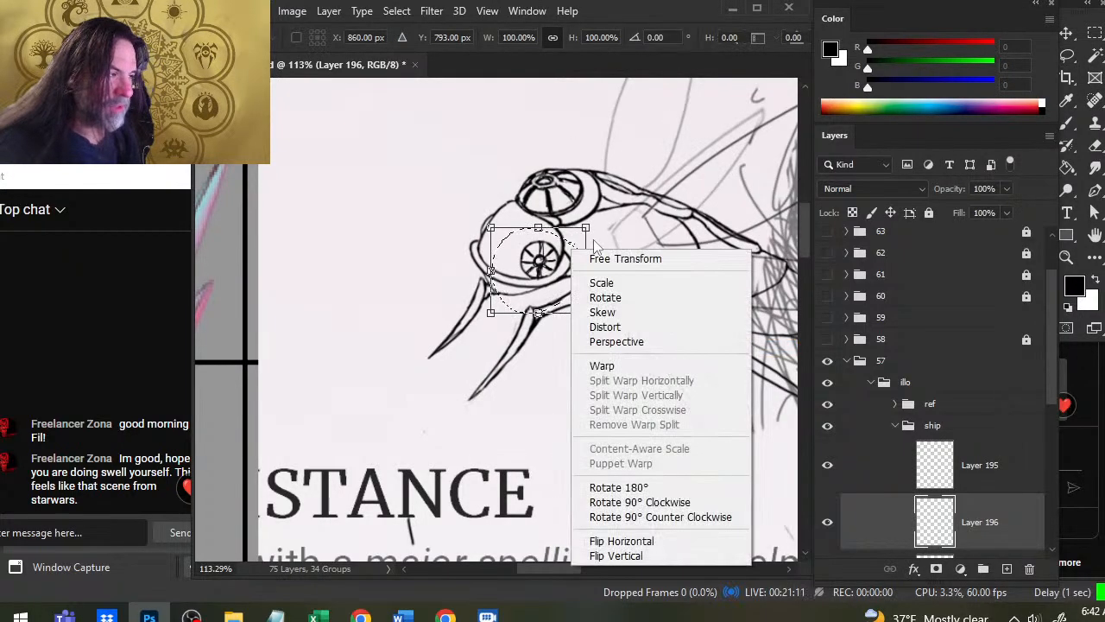
{"action": "left_click", "coordinate": [615, 342]}
{"action": "left_click_drag", "start_coordinate": [491, 312], "coordinate": [496, 319]}
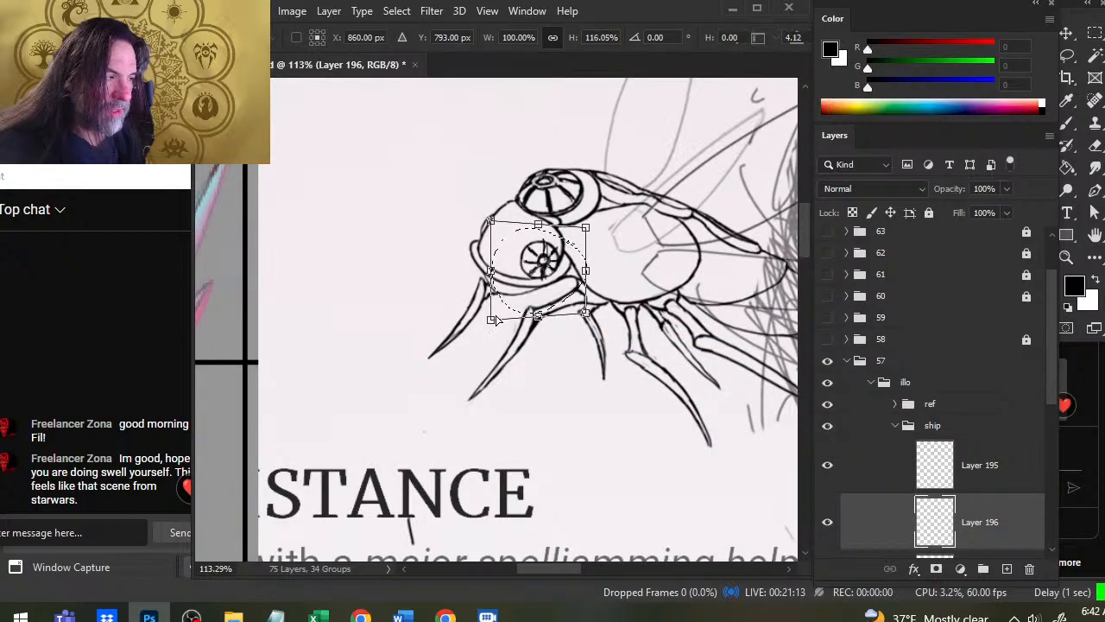
{"action": "key", "text": "Return"}
{"action": "key", "text": "v"}
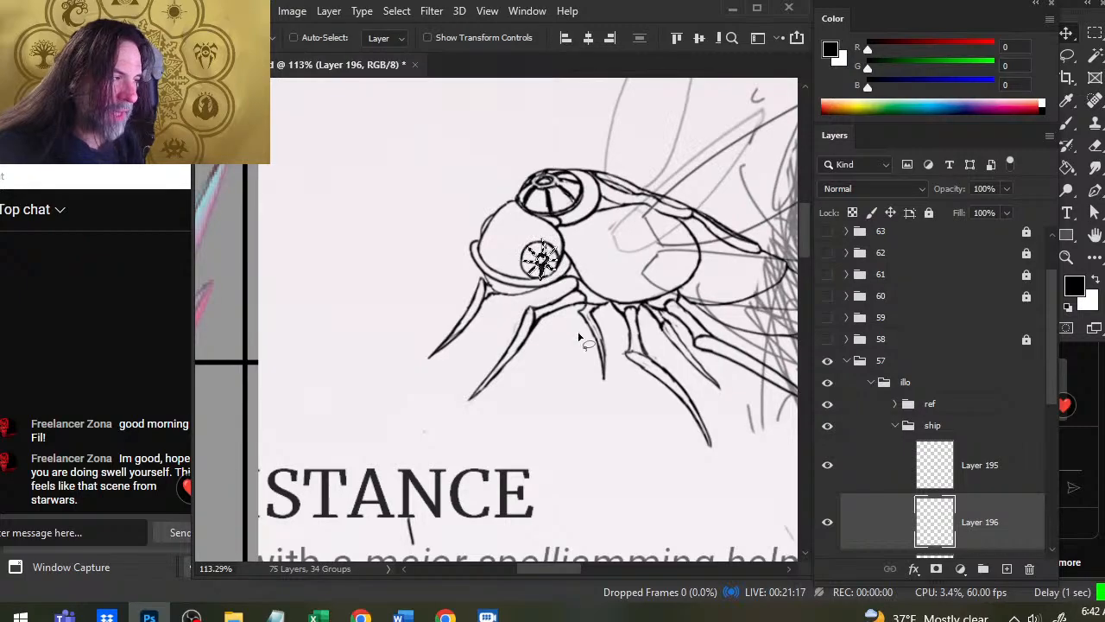
{"action": "key", "text": "l"}
{"action": "key", "text": "ctrl+d"}
Clean up the front outline and collar of the insect ship's head with the Eraser and Brush on Layer 196.
{"action": "key", "text": "e"}
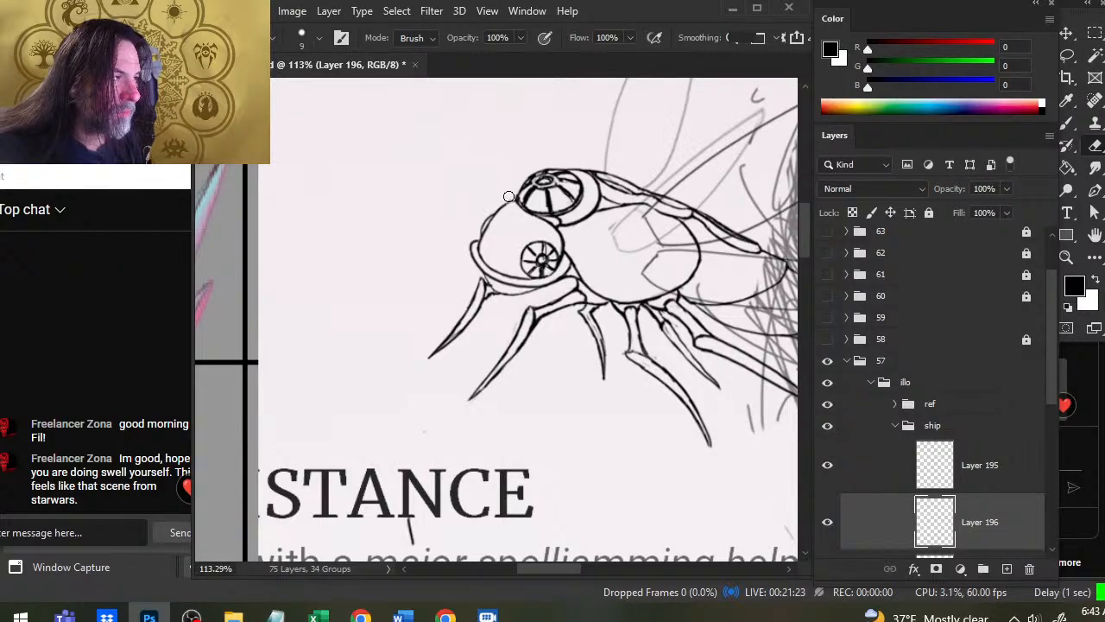
{"action": "key", "text": "b"}
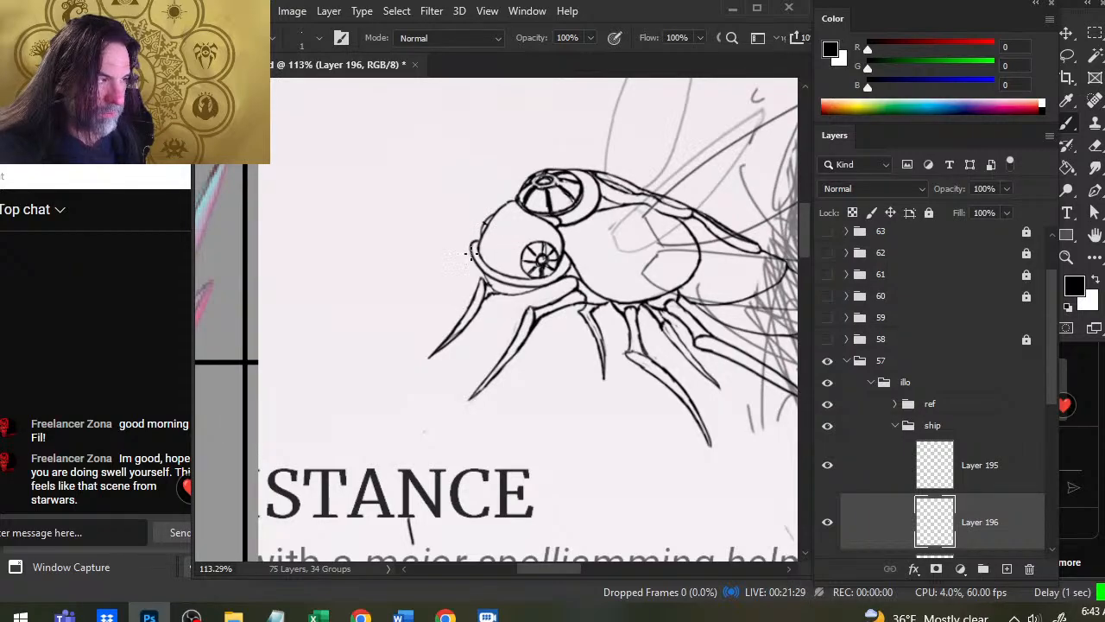
Check what Layer 194, the \ layer and Group 63 contain by switching their visibility off and on.
{"action": "key", "text": "z"}
{"action": "left_click_drag", "start_coordinate": [566, 283], "coordinate": [504, 286]}
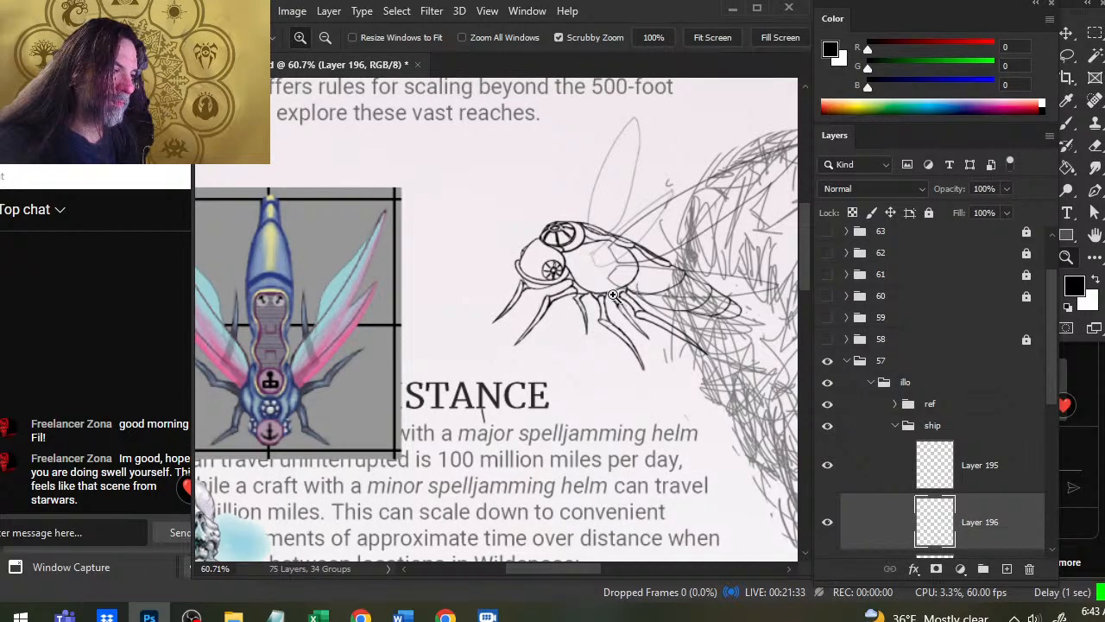
{"action": "scroll", "coordinate": [1046, 362], "scroll_direction": "down", "scroll_amount": 3}
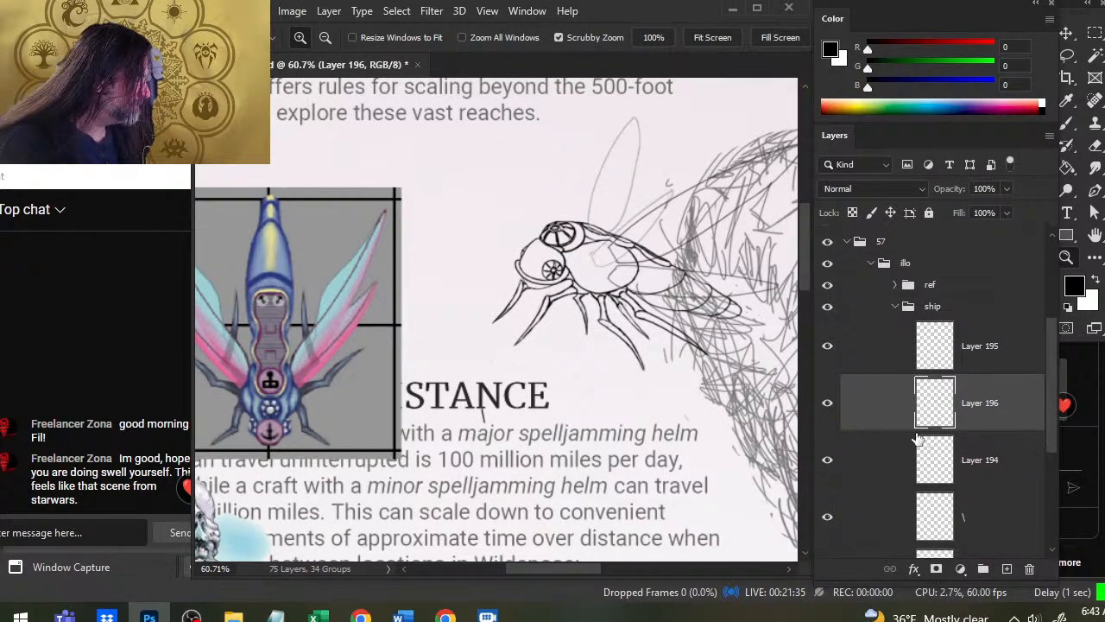
{"action": "left_click", "coordinate": [827, 461]}
{"action": "left_click", "coordinate": [827, 461]}
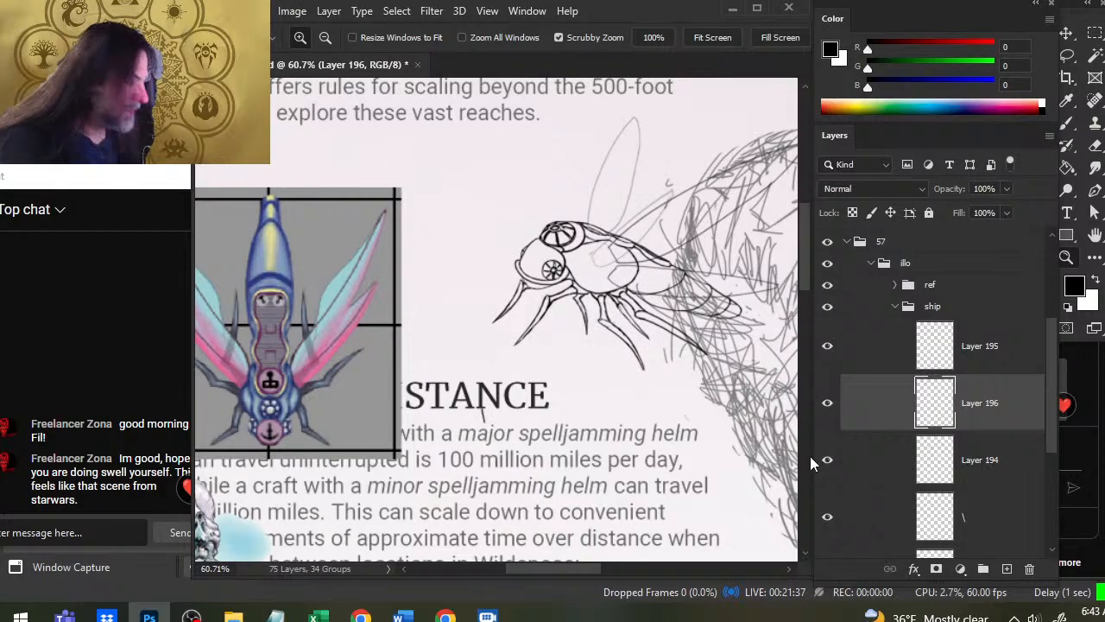
{"action": "left_click", "coordinate": [828, 517]}
{"action": "left_click", "coordinate": [827, 517]}
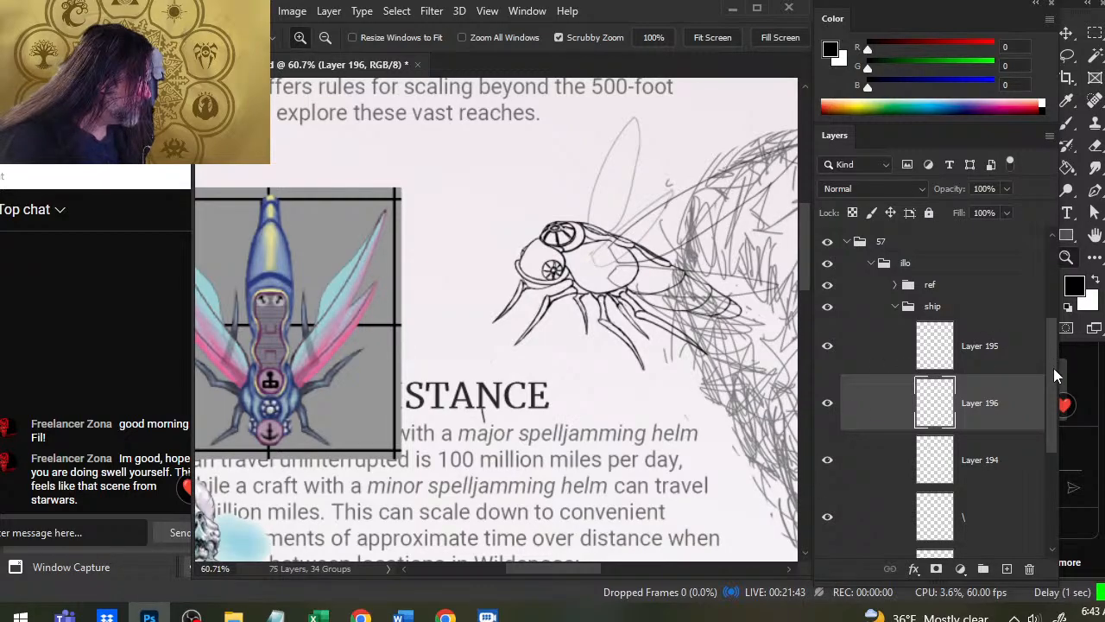
{"action": "left_click_drag", "start_coordinate": [1054, 368], "coordinate": [1038, 476]}
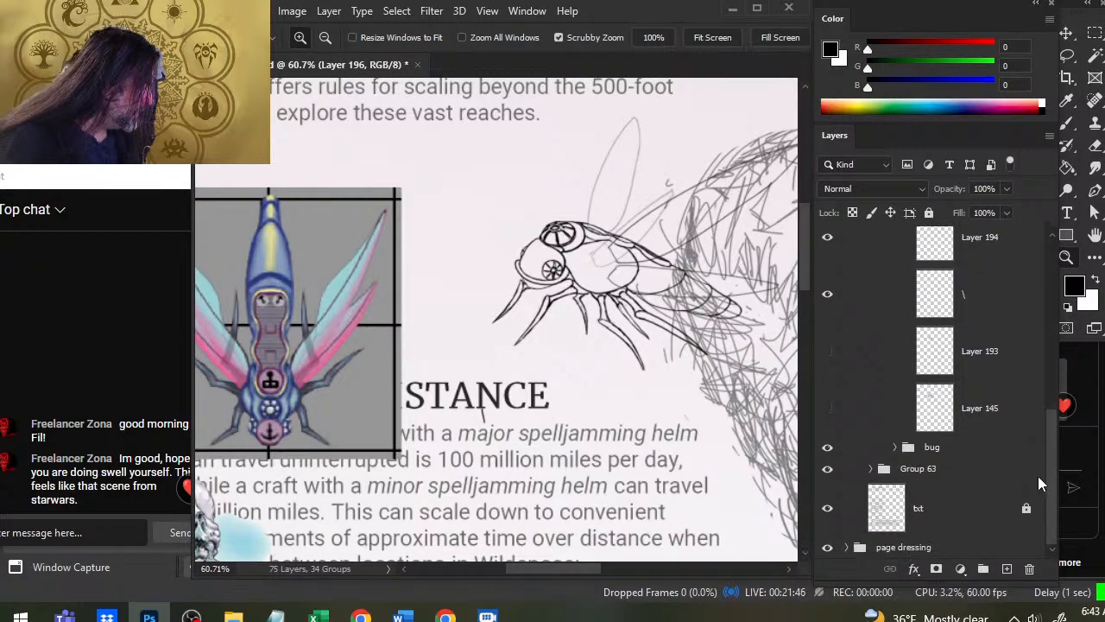
{"action": "left_click", "coordinate": [827, 470]}
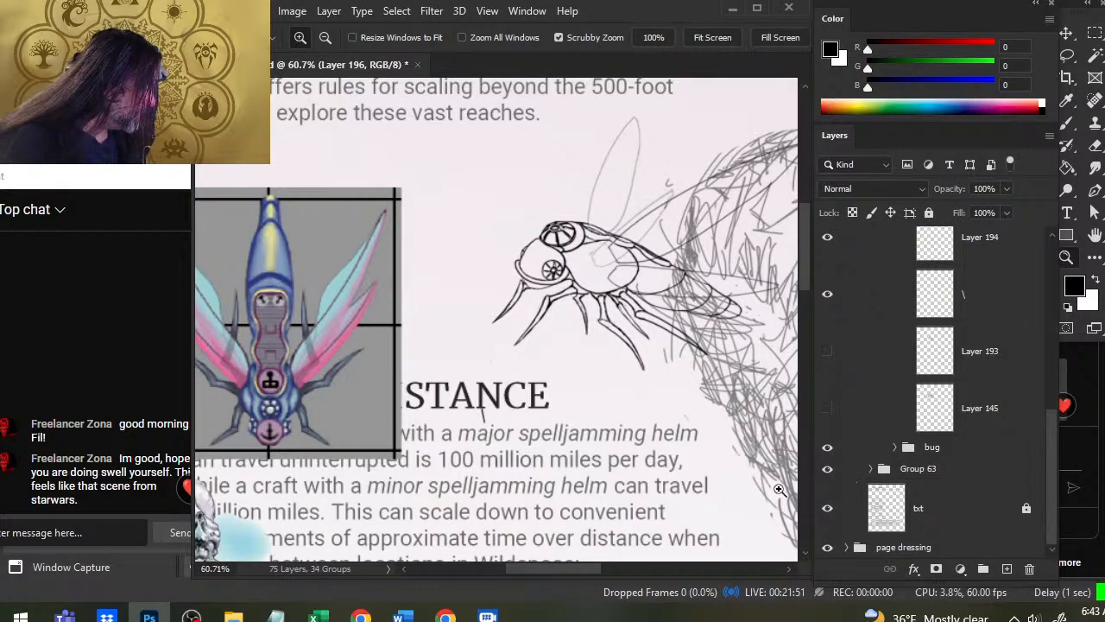
Rename Group 63 as "tras;" and hide the group.
{"action": "double_click", "coordinate": [915, 469]}
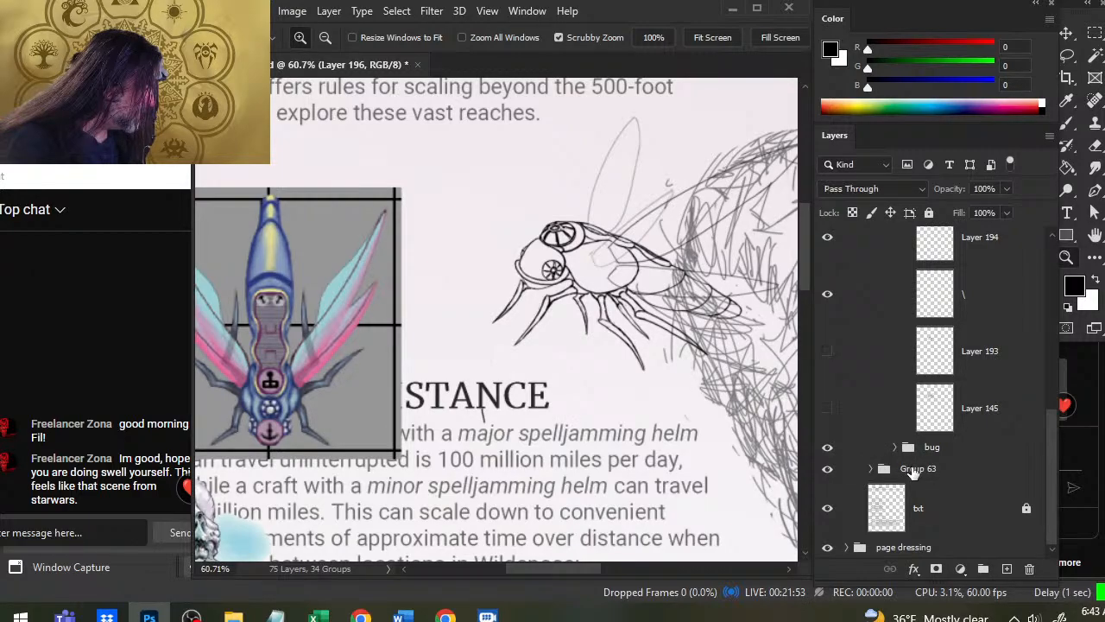
{"action": "type", "text": "tras;"}
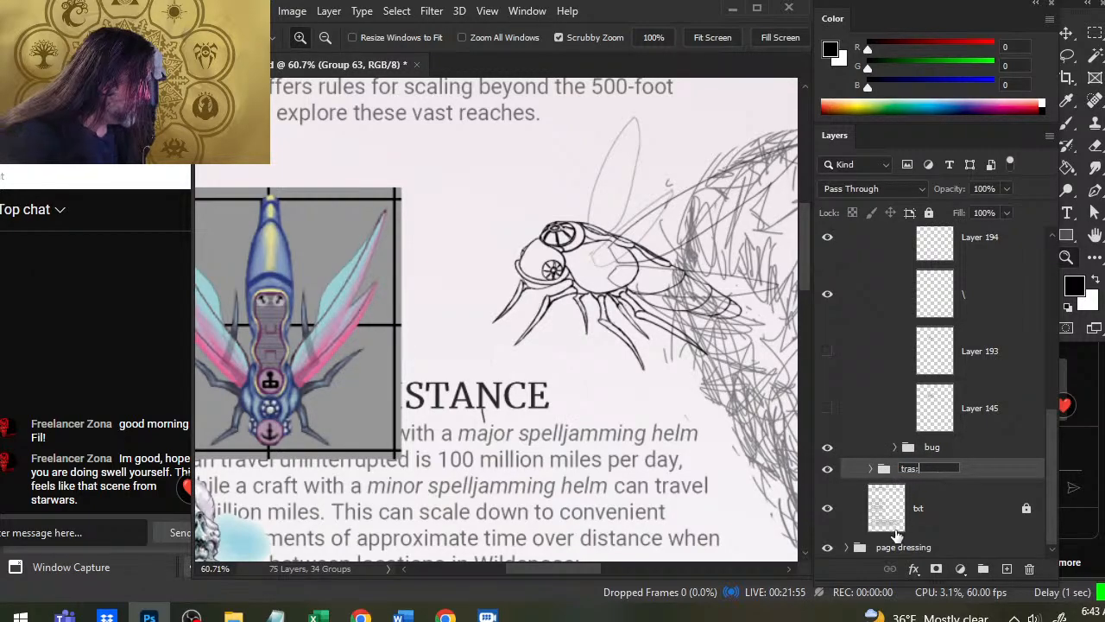
{"action": "key", "text": "Return"}
{"action": "left_click", "coordinate": [827, 468]}
Review the whole Exploration page and check Layer 194's contribution by switching its visibility off and on.
{"action": "mouse_move", "coordinate": [678, 386]}
{"action": "left_mouse_down"}
{"action": "mouse_move", "coordinate": [613, 414]}
{"action": "mouse_move", "coordinate": [651, 465]}
{"action": "left_mouse_up"}
{"action": "mouse_move", "coordinate": [687, 418]}
{"action": "left_mouse_down"}
{"action": "mouse_move", "coordinate": [582, 376]}
{"action": "mouse_move", "coordinate": [568, 380]}
{"action": "left_mouse_up"}
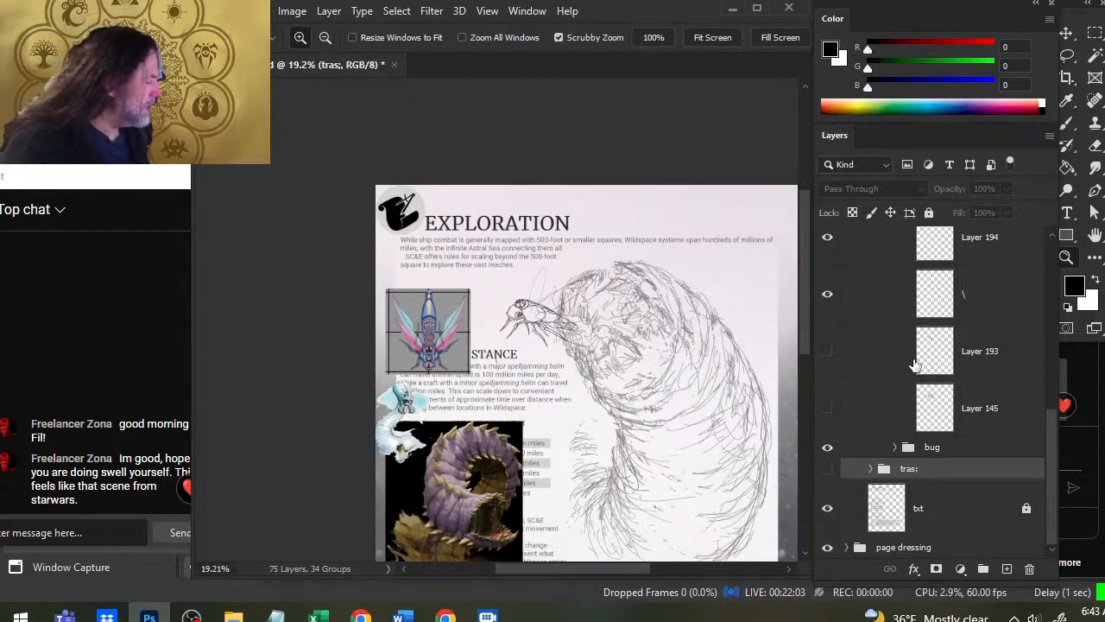
{"action": "left_click_drag", "start_coordinate": [1052, 434], "coordinate": [1052, 399]}
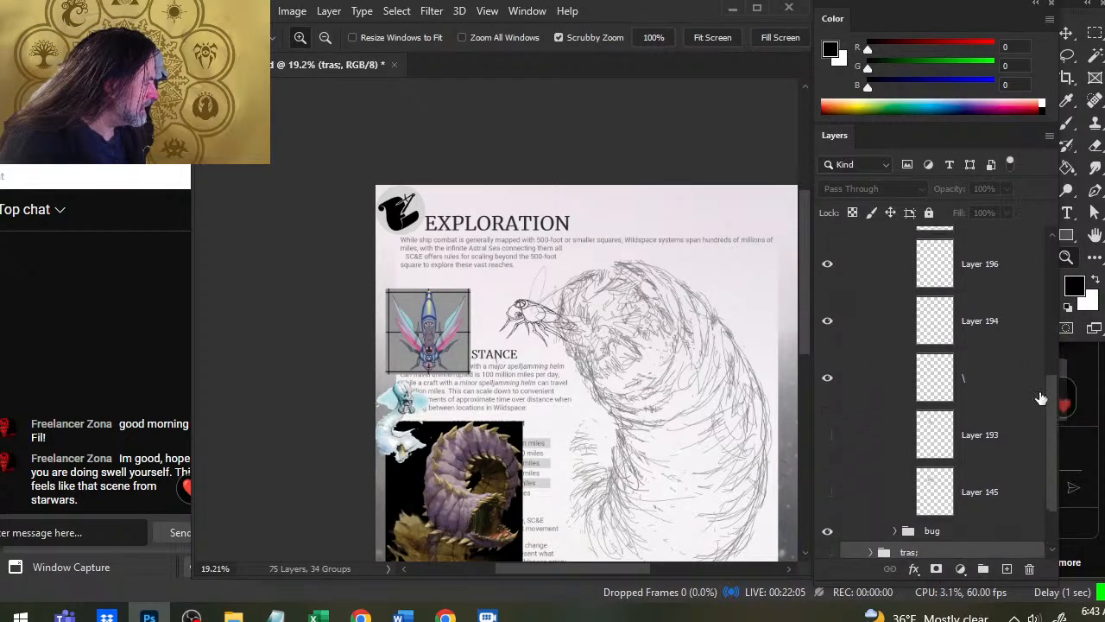
{"action": "left_click", "coordinate": [825, 337]}
{"action": "left_click", "coordinate": [824, 333]}
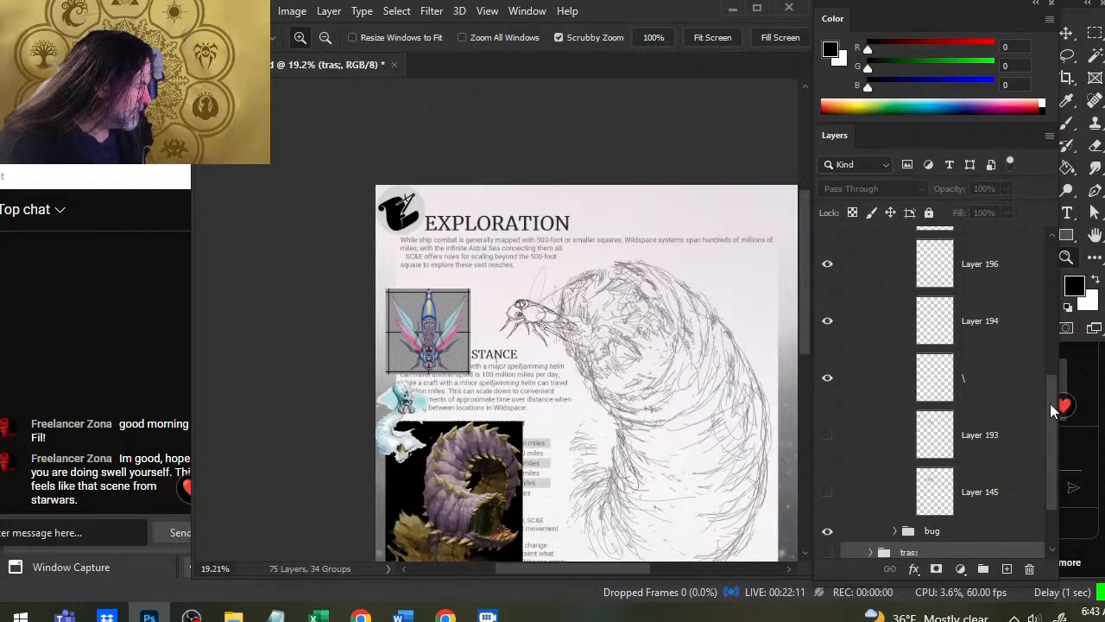
Move the hidden Layer 193 and Layer 145 from the ship group into the "tras;" group.
{"action": "left_click_drag", "start_coordinate": [1050, 404], "coordinate": [1052, 380]}
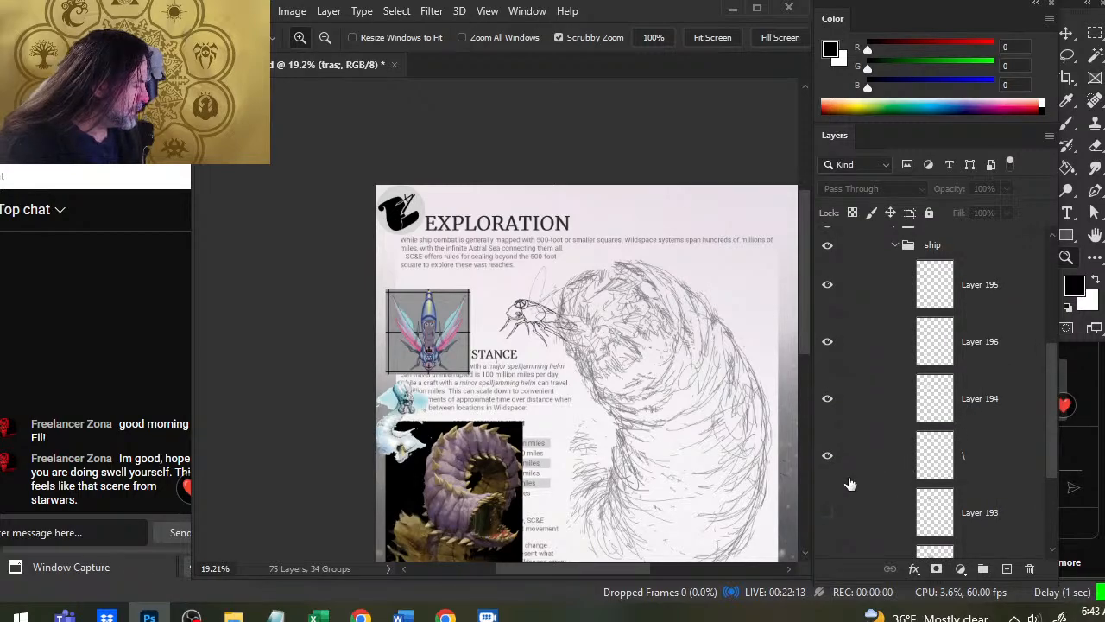
{"action": "scroll", "coordinate": [1057, 440], "scroll_direction": "down", "scroll_amount": 2}
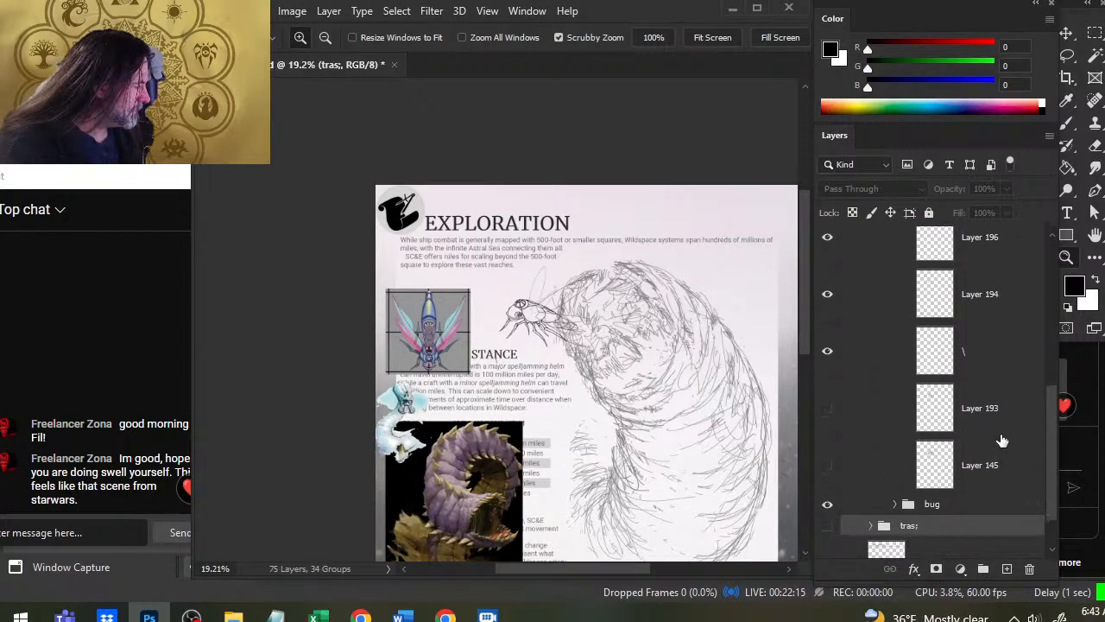
{"action": "left_click", "coordinate": [984, 415]}
{"action": "left_click", "coordinate": [985, 462], "text": "shift"}
{"action": "left_click_drag", "start_coordinate": [979, 459], "coordinate": [960, 524]}
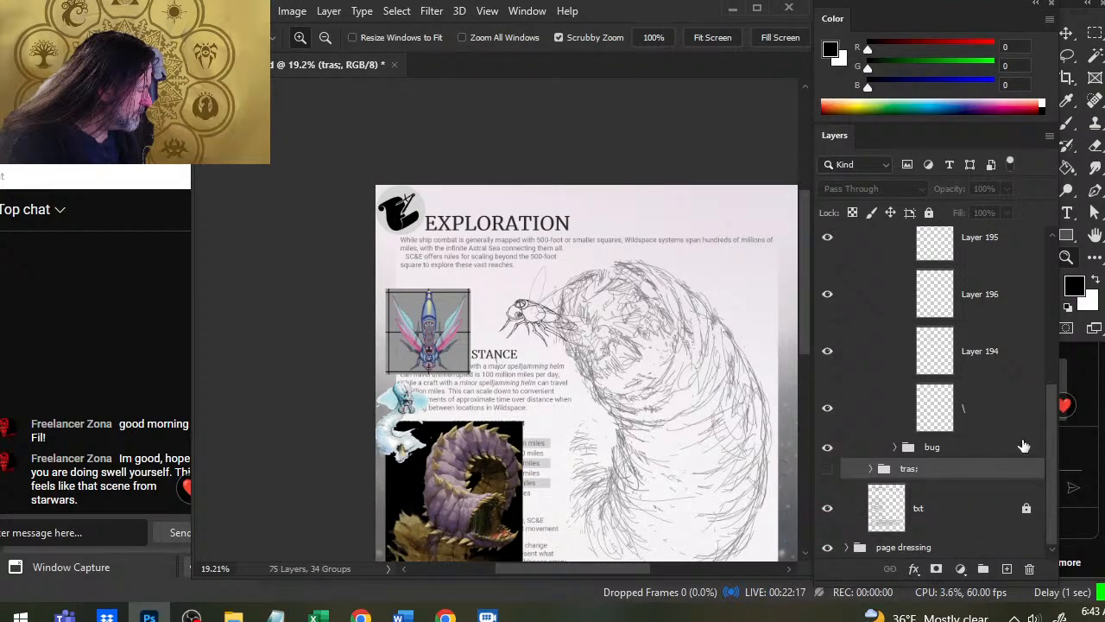
{"action": "left_click_drag", "start_coordinate": [1059, 460], "coordinate": [1051, 459]}
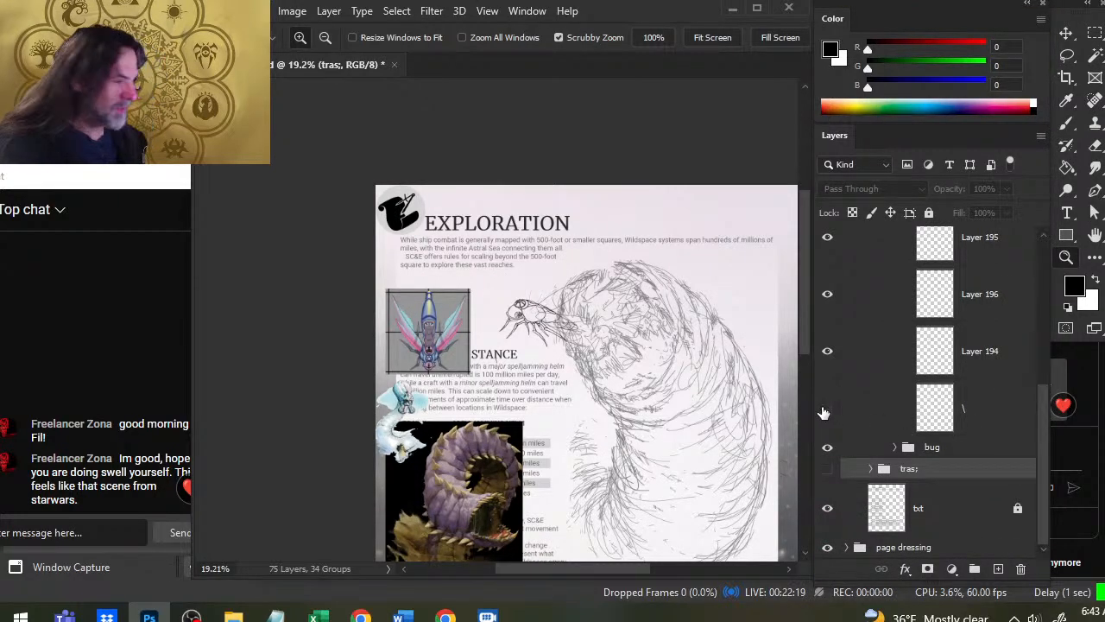
Check what the \ layer and Layers 194, 196 and 195 contribute by switching their visibility off and on.
{"action": "left_click", "coordinate": [825, 409]}
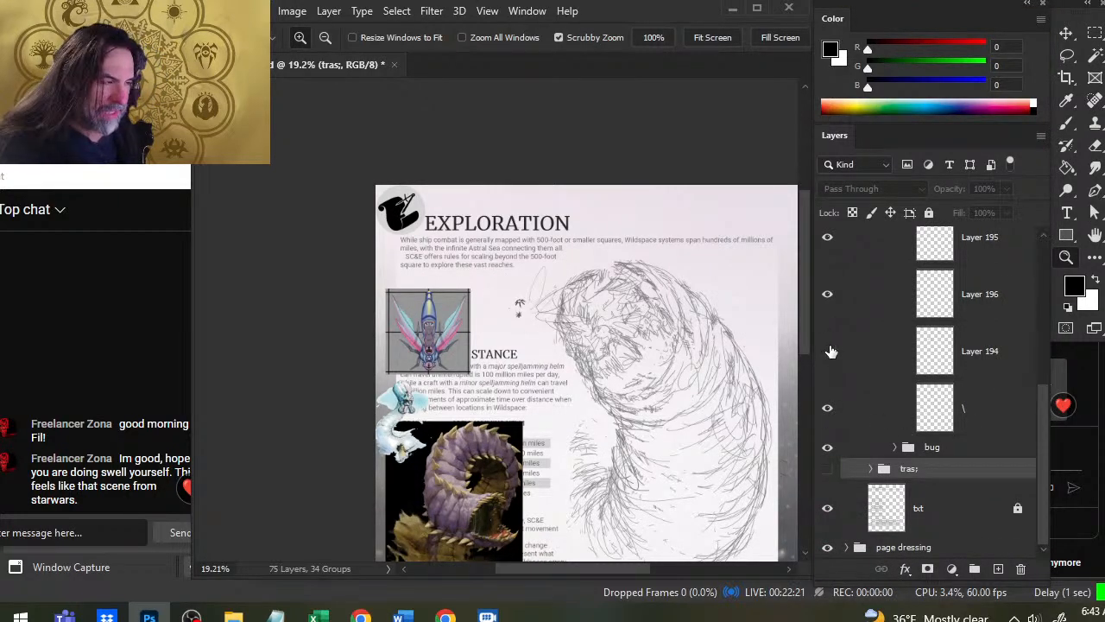
{"action": "left_click", "coordinate": [828, 351]}
{"action": "left_click", "coordinate": [827, 294]}
{"action": "left_click", "coordinate": [839, 290]}
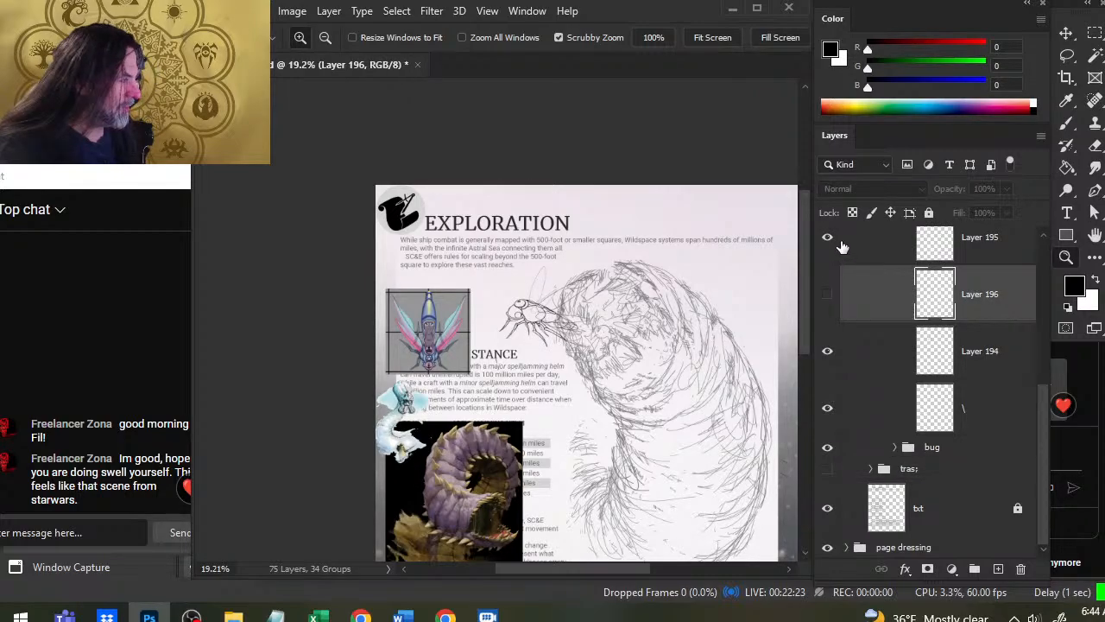
{"action": "left_click", "coordinate": [827, 294]}
{"action": "left_click", "coordinate": [827, 236]}
{"action": "left_click", "coordinate": [828, 236]}
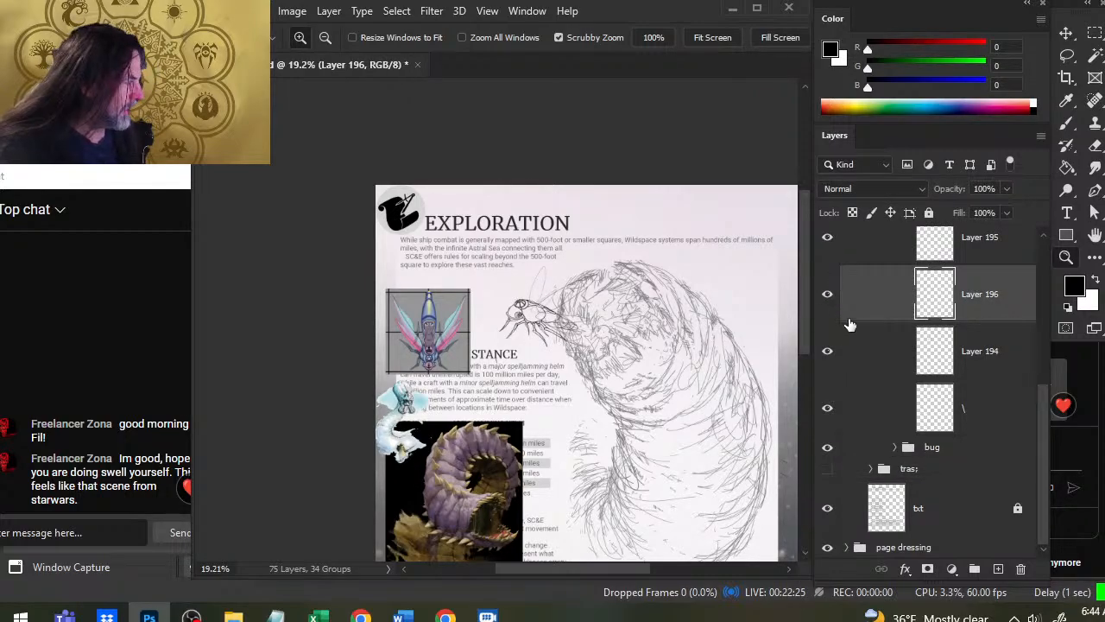
{"action": "left_click", "coordinate": [827, 351]}
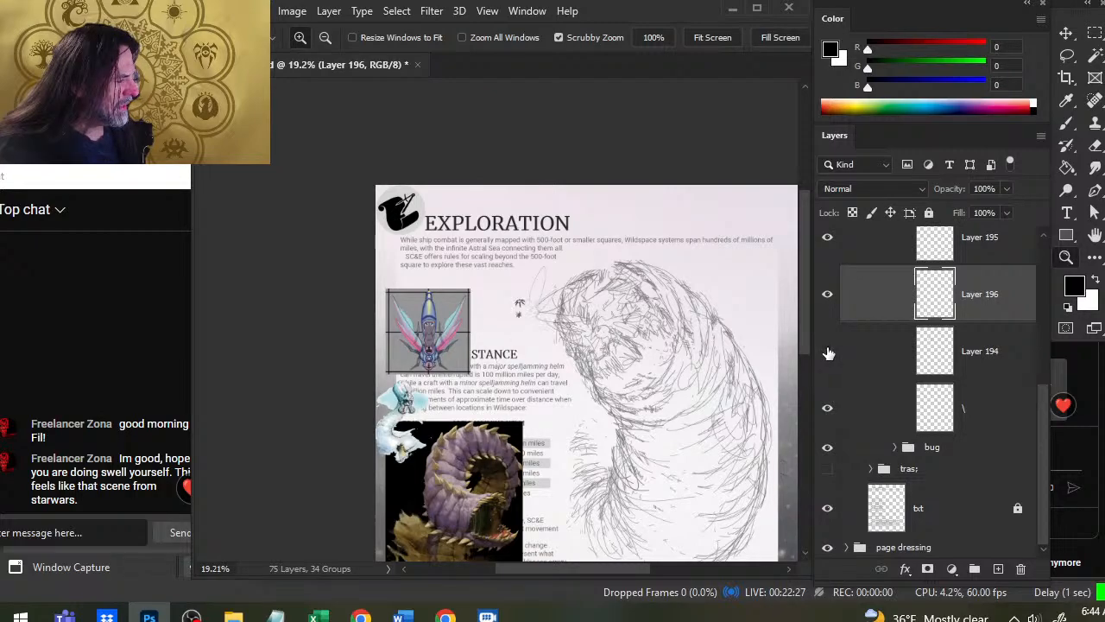
{"action": "left_click", "coordinate": [827, 354]}
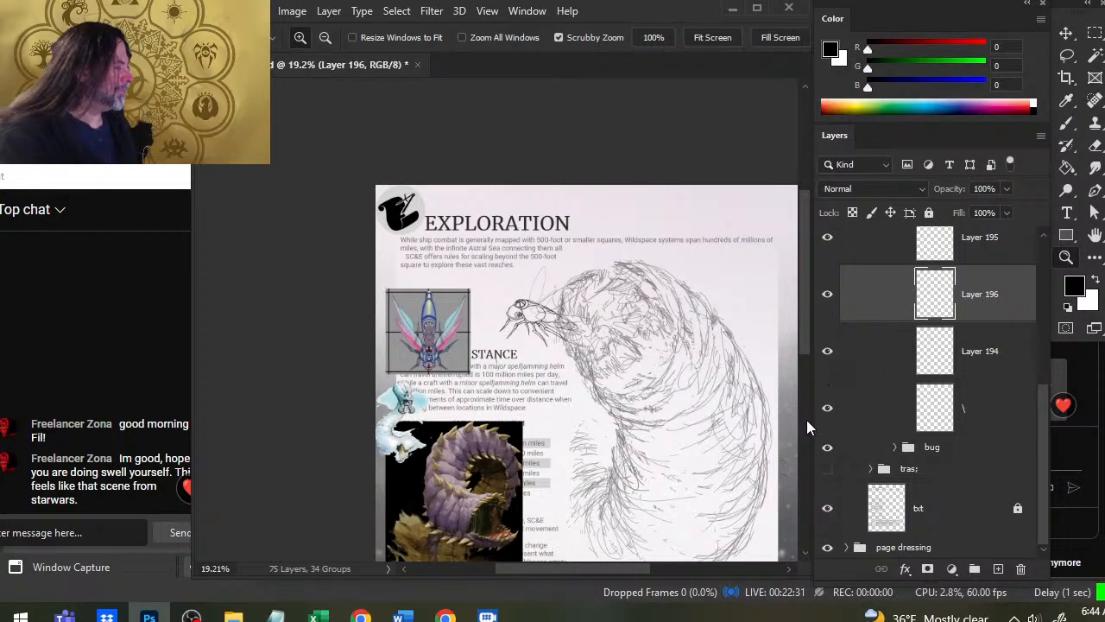
Group Layers 195, 196, 194 and \ inside the ship group and name the new group "line".
{"action": "left_click_drag", "start_coordinate": [1036, 447], "coordinate": [1048, 383]}
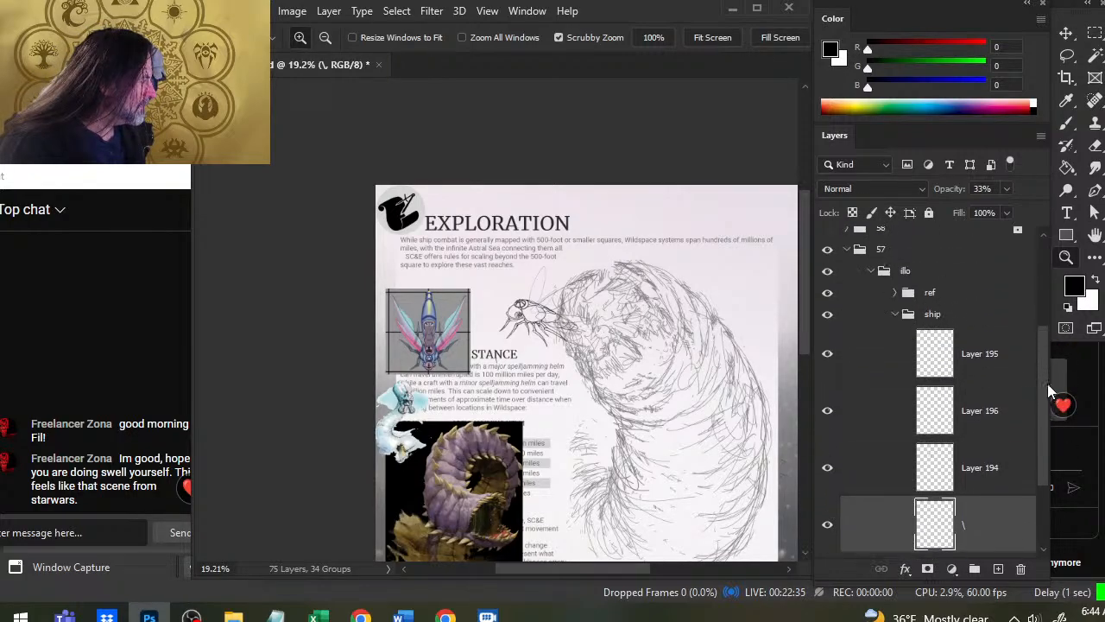
{"action": "left_click", "coordinate": [985, 399], "text": "shift"}
{"action": "key", "text": "ctrl+g"}
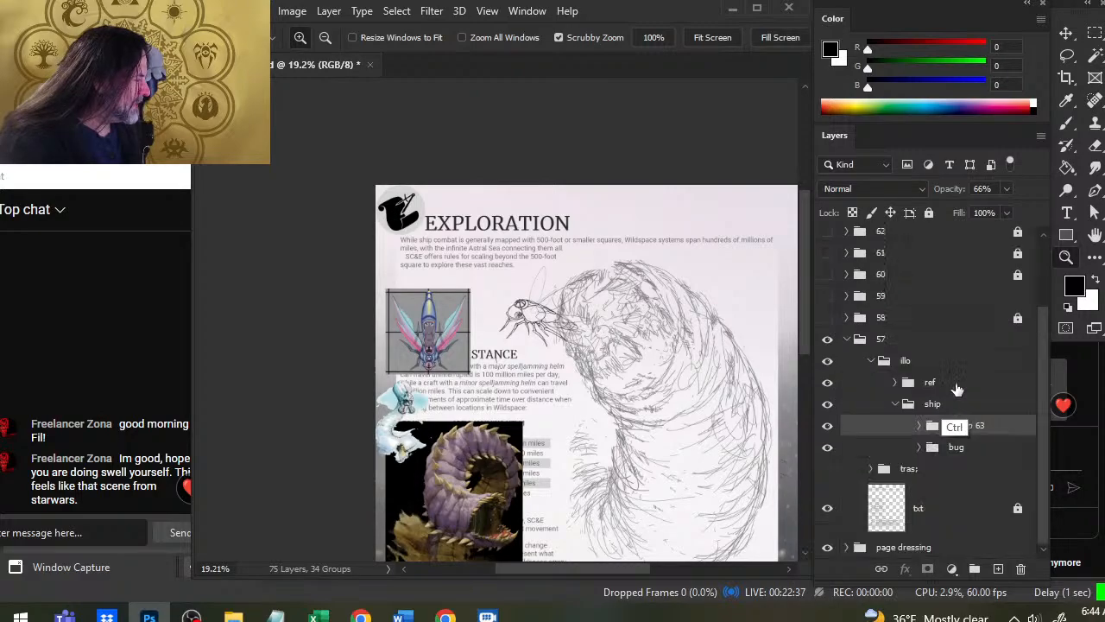
{"action": "double_click", "coordinate": [955, 427]}
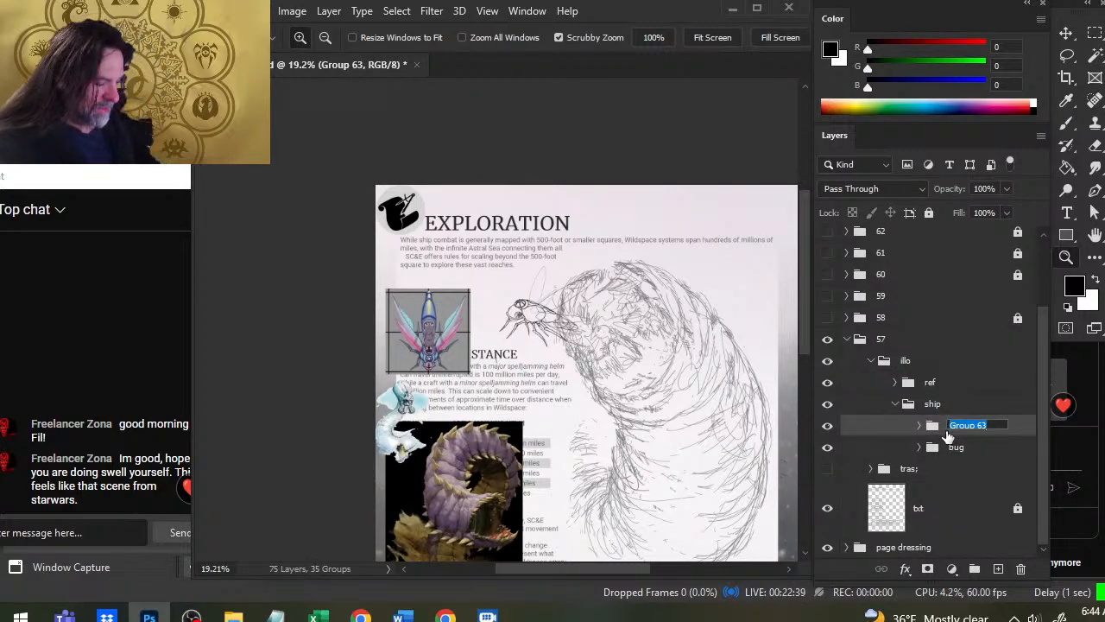
{"action": "type", "text": "line"}
{"action": "key", "text": "Return"}
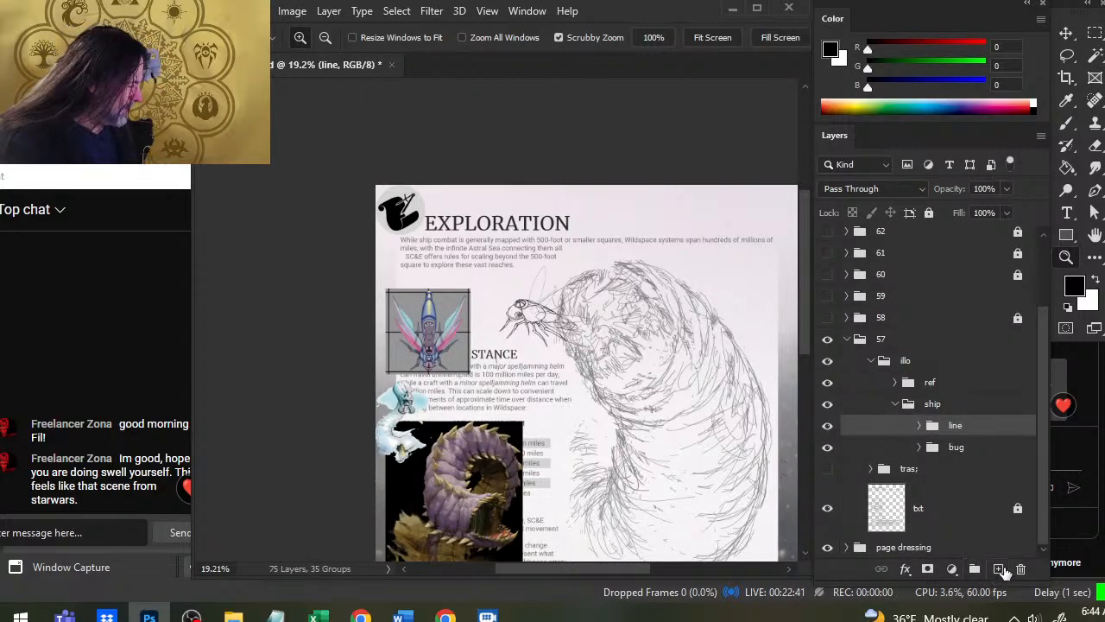
Add a new layer between the line and bug groups inside the ship group and make it active.
{"action": "left_click", "coordinate": [999, 569]}
{"action": "left_click_drag", "start_coordinate": [959, 490], "coordinate": [964, 431]}
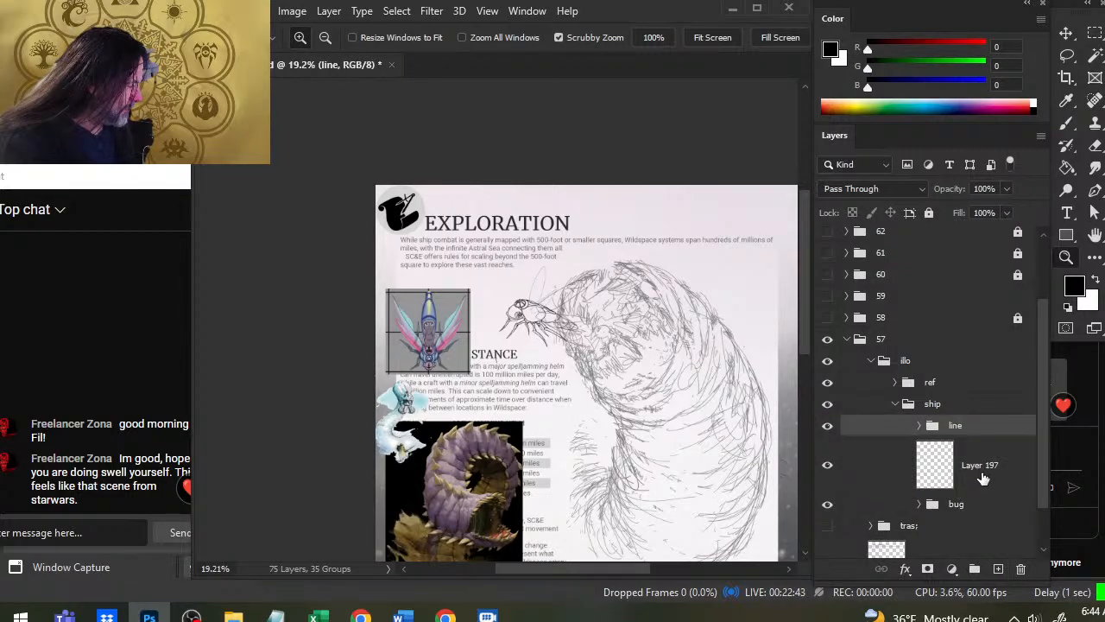
{"action": "left_click", "coordinate": [983, 478]}
Sample the reference ship's blue (RGB 80, 99, 144) and paint the insect ship's head and front thorax with a size 60 brush.
{"action": "left_click_drag", "start_coordinate": [524, 312], "coordinate": [586, 360]}
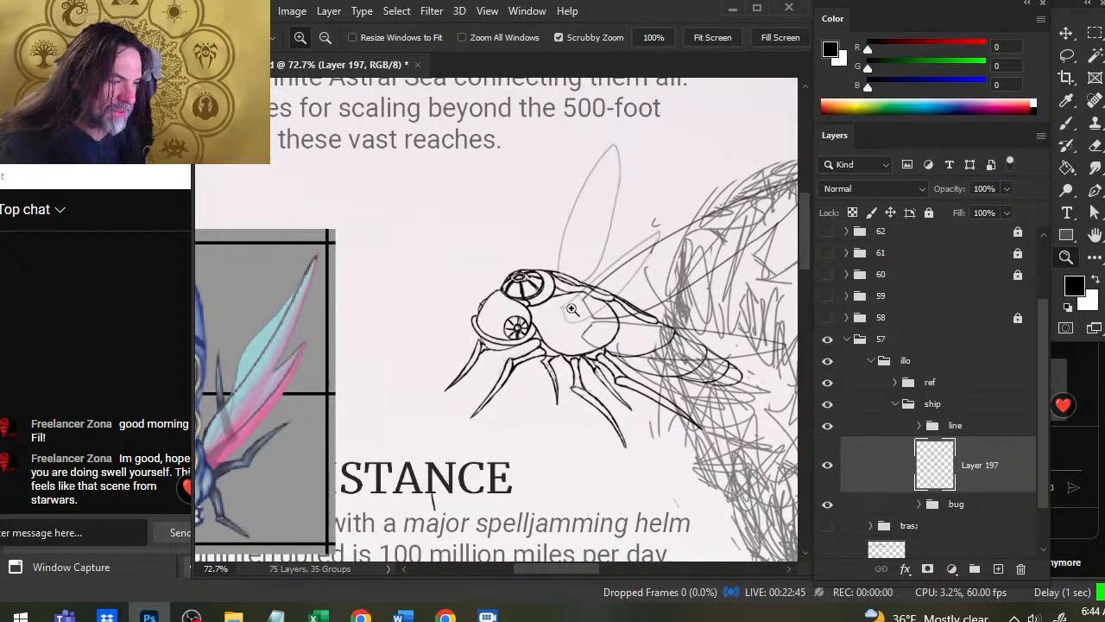
{"action": "left_click_drag", "start_coordinate": [466, 404], "coordinate": [725, 329]}
{"action": "mouse_move", "coordinate": [446, 392]}
{"action": "left_mouse_down"}
{"action": "mouse_move", "coordinate": [455, 420]}
{"action": "mouse_move", "coordinate": [432, 457]}
{"action": "mouse_move", "coordinate": [397, 412]}
{"action": "left_mouse_up"}
{"action": "key", "text": "b"}
{"action": "key", "text": "z"}
{"action": "mouse_move", "coordinate": [641, 396]}
{"action": "left_mouse_down"}
{"action": "mouse_move", "coordinate": [635, 386]}
{"action": "mouse_move", "coordinate": [268, 430]}
{"action": "left_mouse_up"}
{"action": "mouse_move", "coordinate": [415, 354]}
{"action": "left_mouse_down"}
{"action": "mouse_move", "coordinate": [458, 354]}
{"action": "mouse_move", "coordinate": [443, 344]}
{"action": "mouse_move", "coordinate": [471, 335]}
{"action": "mouse_move", "coordinate": [484, 345]}
{"action": "mouse_move", "coordinate": [415, 363]}
{"action": "mouse_move", "coordinate": [458, 348]}
{"action": "left_mouse_up"}
{"action": "key", "text": "b"}
{"action": "key", "text": "]"}
{"action": "key", "text": "]"}
{"action": "key", "text": "]"}
{"action": "key", "text": "]"}
{"action": "key", "text": "]"}
{"action": "key", "text": "]"}
{"action": "key", "text": "]"}
{"action": "key", "text": "]"}
{"action": "key", "text": "]"}
{"action": "key", "text": "]"}
{"action": "key", "text": "]"}
{"action": "key", "text": "]"}
{"action": "key", "text": "]"}
{"action": "key", "text": "]"}
{"action": "key", "text": "]"}
{"action": "key", "text": "]"}
{"action": "key", "text": "]"}
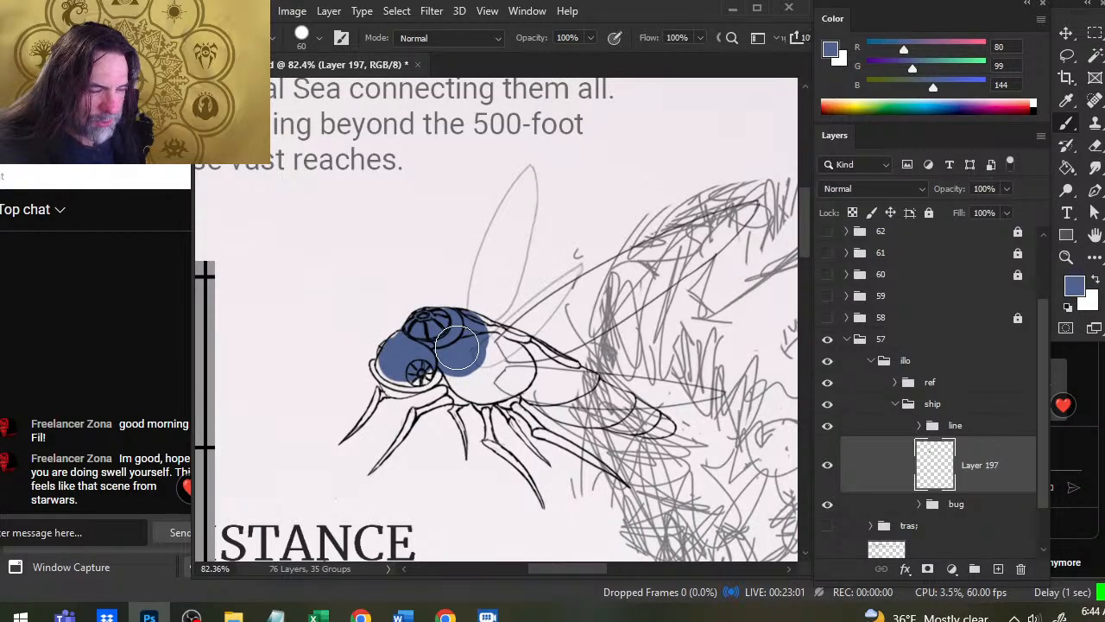
Fill the insect's jaw edge and extend the blue along the upper thorax with a size 30 brush, cleaning the head's outline.
{"action": "key", "text": "bracketleft"}
{"action": "key", "text": "bracketleft"}
{"action": "key", "text": "bracketleft"}
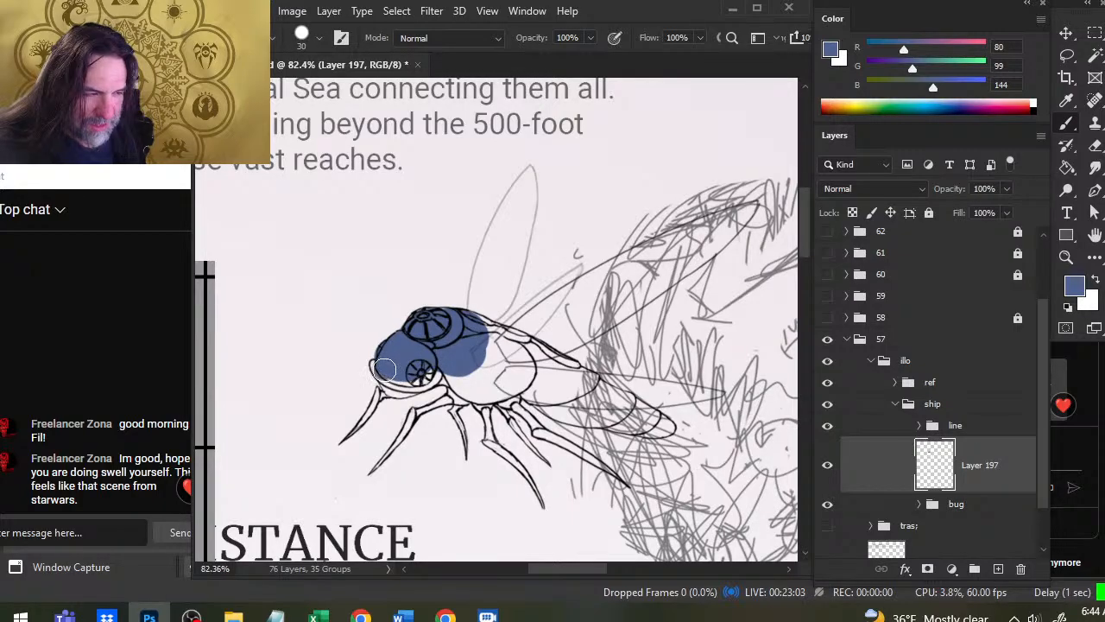
{"action": "left_click_drag", "start_coordinate": [384, 370], "coordinate": [385, 370]}
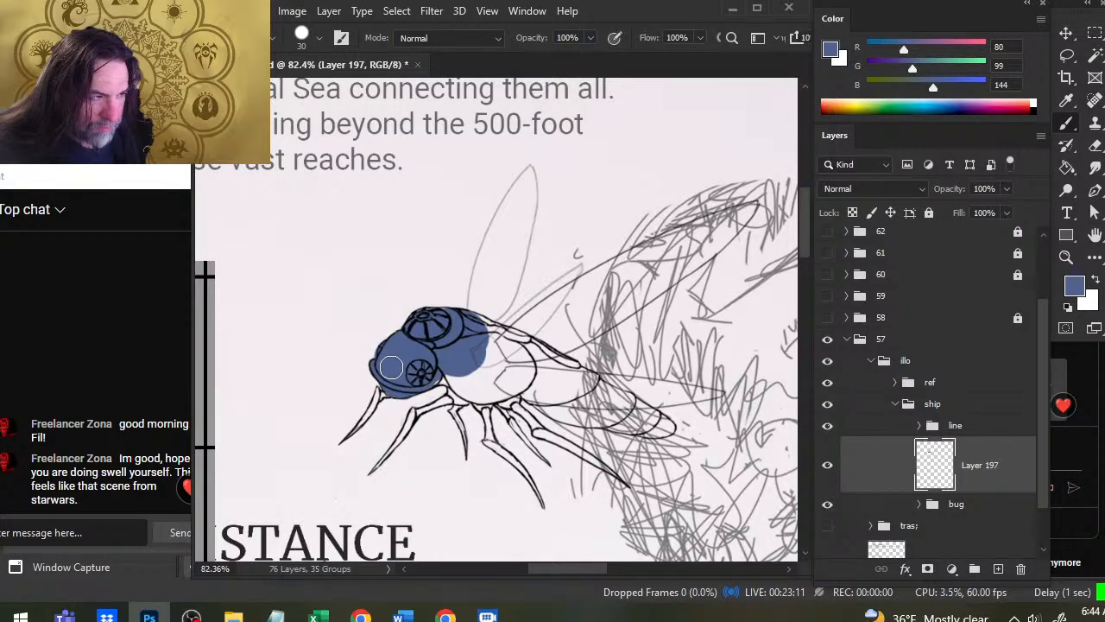
{"action": "key", "text": "e"}
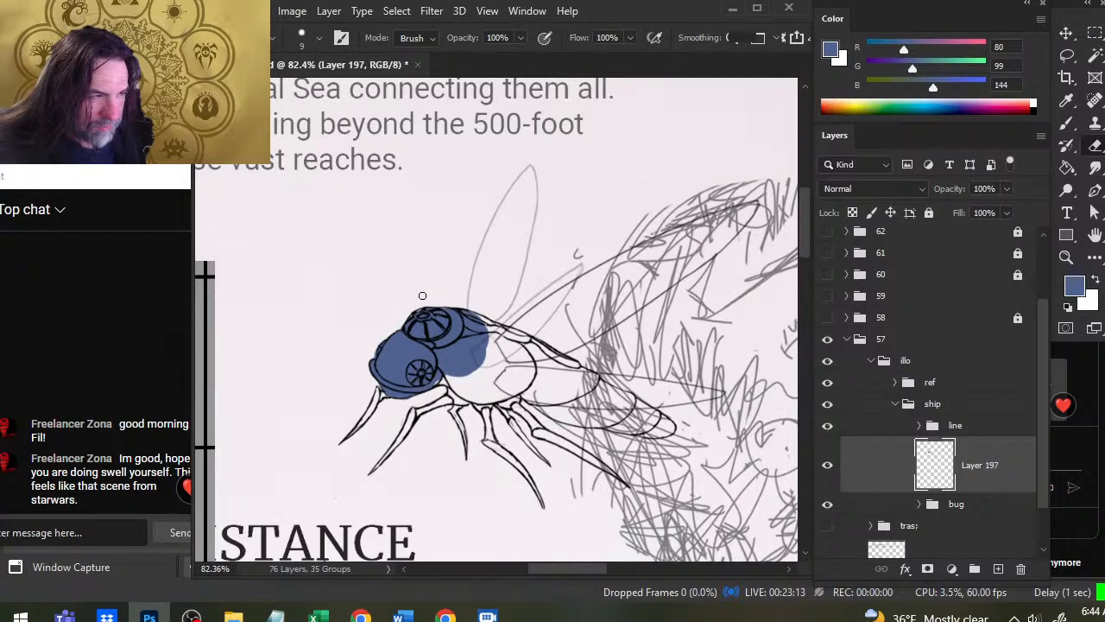
{"action": "key", "text": "b"}
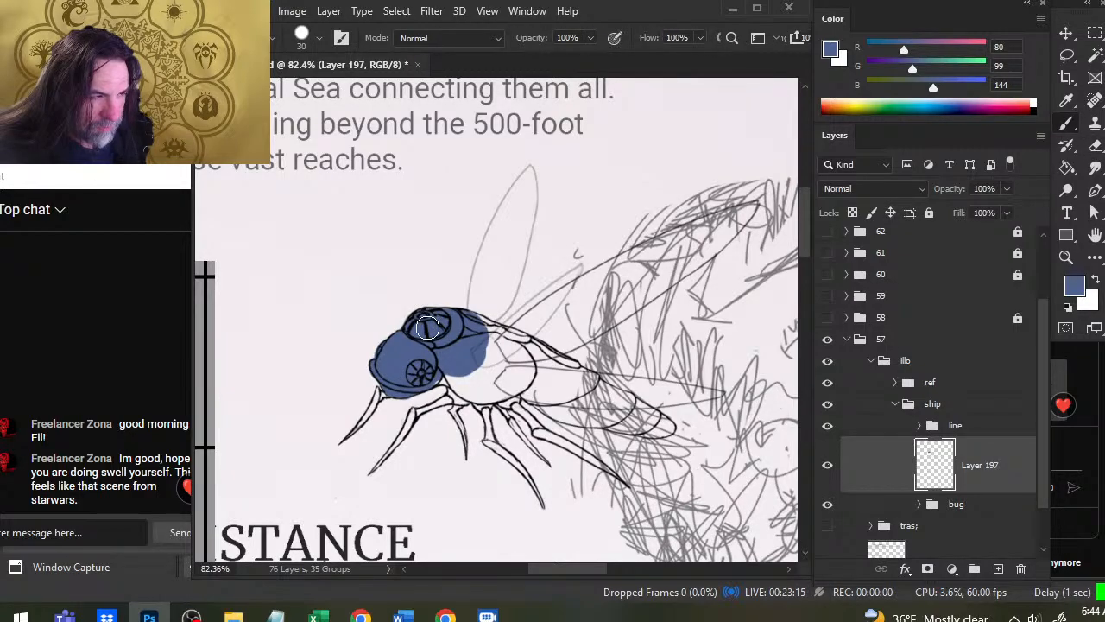
{"action": "left_click_drag", "start_coordinate": [480, 320], "coordinate": [494, 337]}
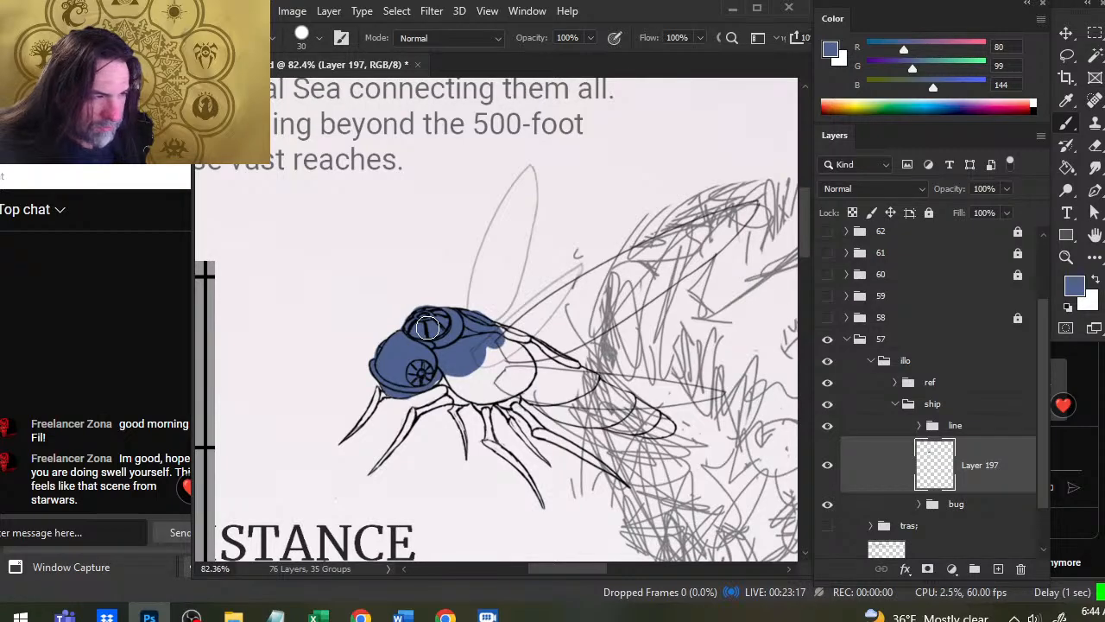
Paint the insect's back, wing-base area and upper abdomen segments blue with the size 30 brush.
{"action": "key", "text": "e"}
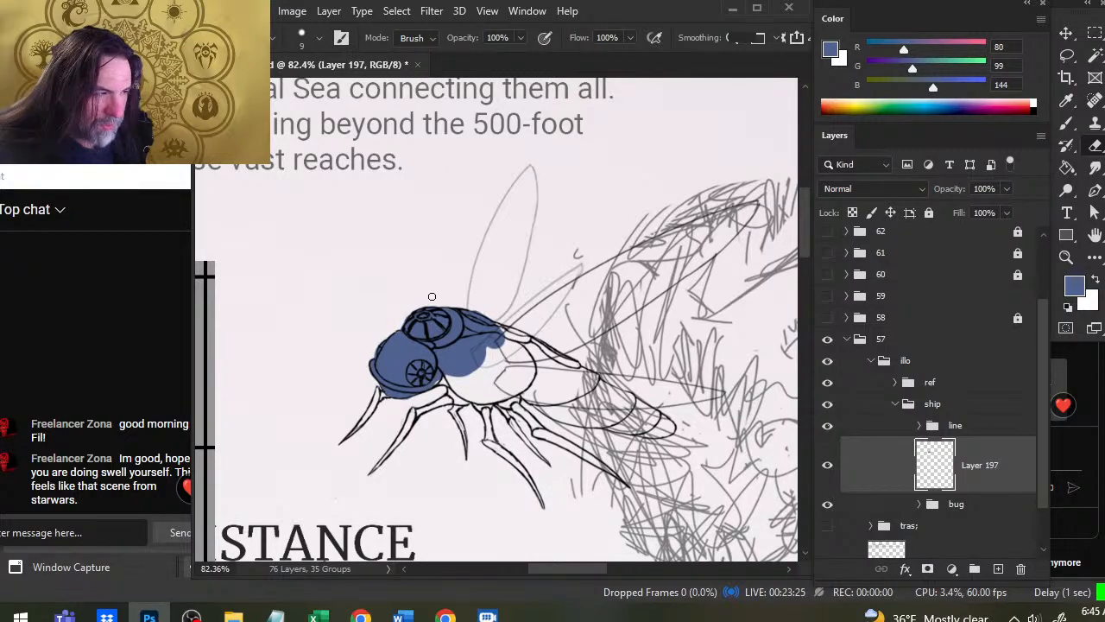
{"action": "key", "text": "b"}
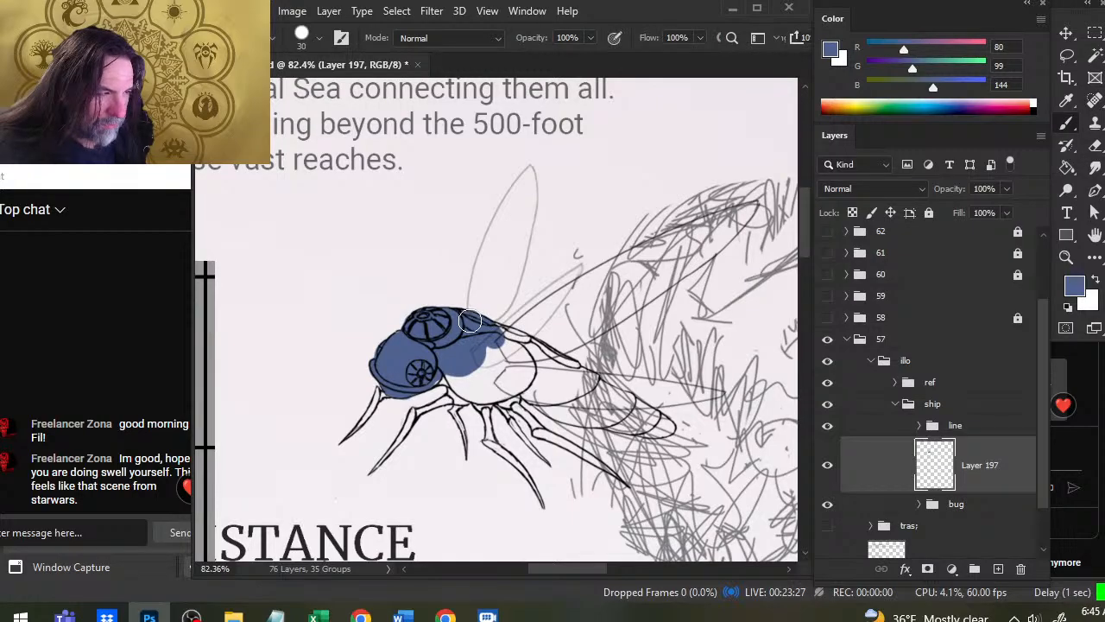
{"action": "mouse_move", "coordinate": [470, 321]}
{"action": "left_mouse_down"}
{"action": "mouse_move", "coordinate": [549, 368]}
{"action": "mouse_move", "coordinate": [483, 364]}
{"action": "mouse_move", "coordinate": [465, 389]}
{"action": "mouse_move", "coordinate": [518, 372]}
{"action": "mouse_move", "coordinate": [522, 353]}
{"action": "mouse_move", "coordinate": [552, 353]}
{"action": "mouse_move", "coordinate": [576, 370]}
{"action": "mouse_move", "coordinate": [577, 389]}
{"action": "mouse_move", "coordinate": [598, 385]}
{"action": "left_mouse_up"}
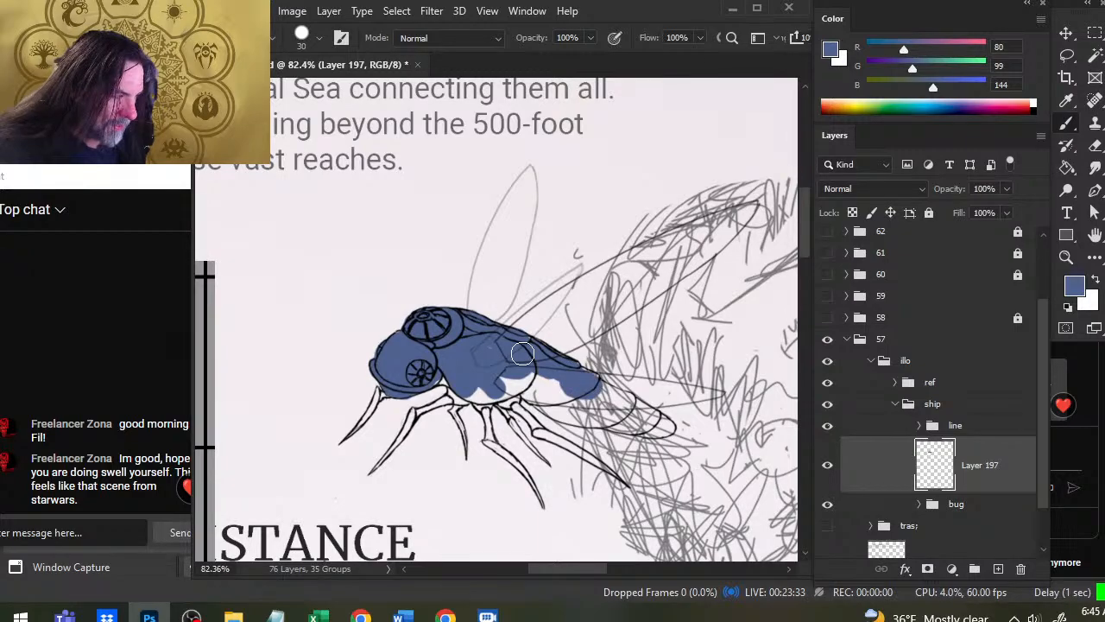
{"action": "mouse_move", "coordinate": [522, 353]}
{"action": "left_mouse_down"}
{"action": "mouse_move", "coordinate": [613, 406]}
{"action": "mouse_move", "coordinate": [599, 395]}
{"action": "left_mouse_up"}
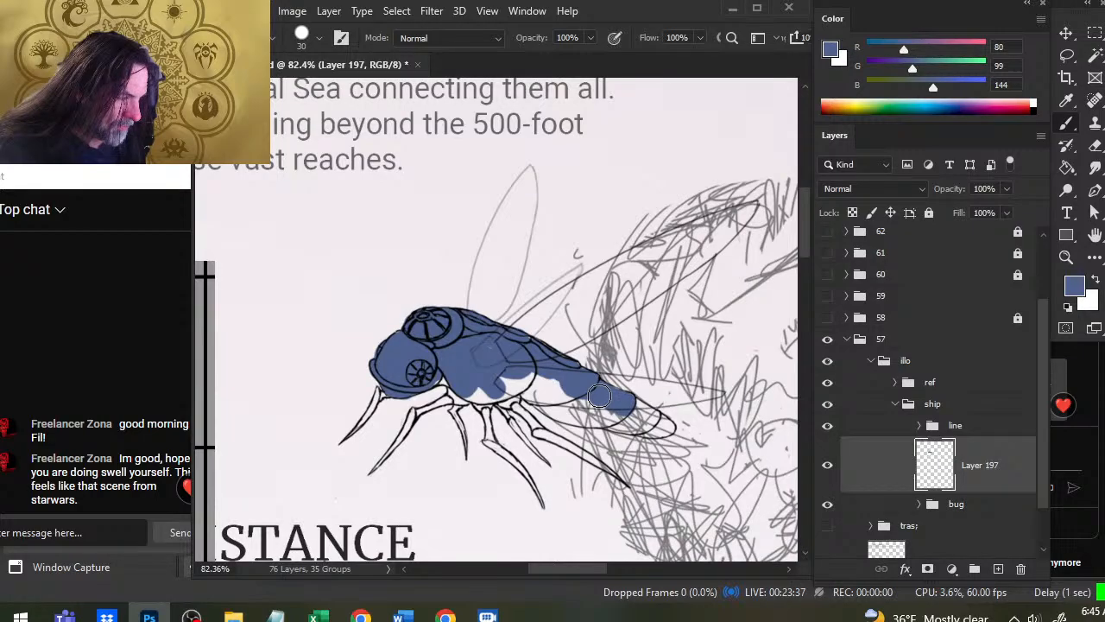
{"action": "mouse_move", "coordinate": [634, 404]}
{"action": "left_mouse_down"}
{"action": "mouse_move", "coordinate": [672, 432]}
{"action": "mouse_move", "coordinate": [612, 417]}
{"action": "left_mouse_up"}
Fill the abdomen's tip and lower rear segments in blue with a size 10 brush, erasing any overspill.
{"action": "key", "text": "["}
{"action": "key", "text": "["}
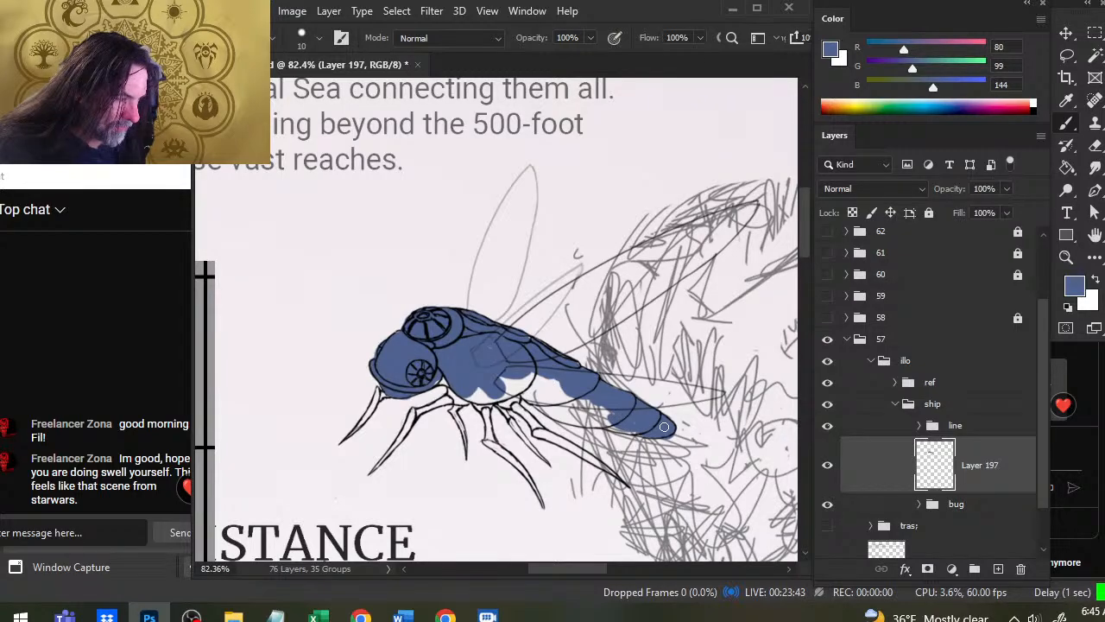
{"action": "key", "text": "e"}
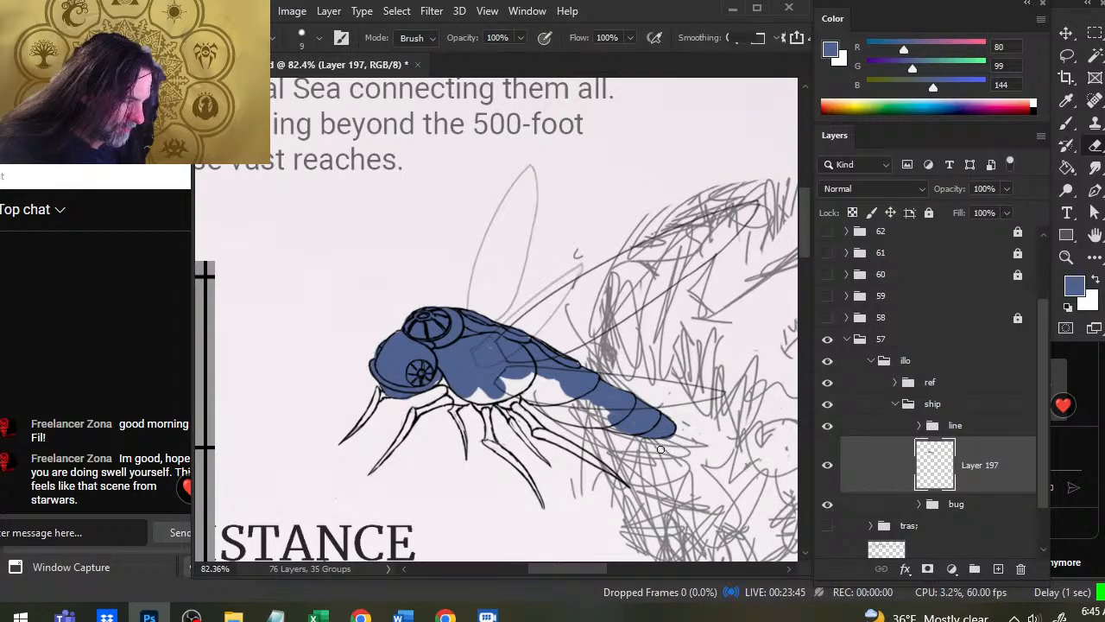
{"action": "key", "text": "b"}
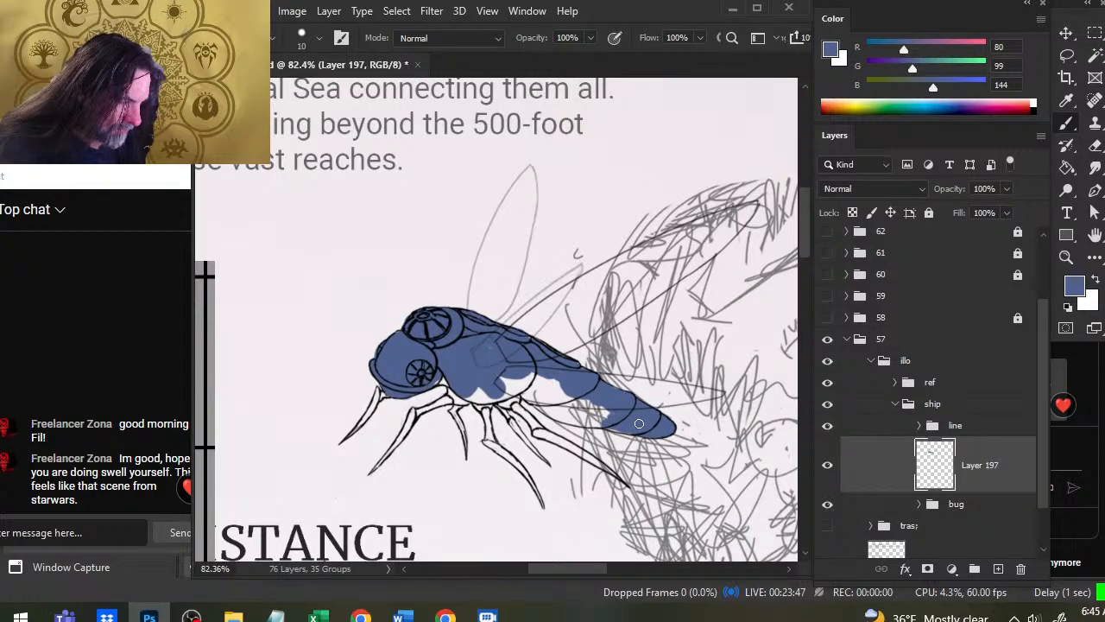
{"action": "mouse_move", "coordinate": [609, 417]}
{"action": "left_mouse_down"}
{"action": "mouse_move", "coordinate": [574, 416]}
{"action": "mouse_move", "coordinate": [565, 399]}
{"action": "left_mouse_up"}
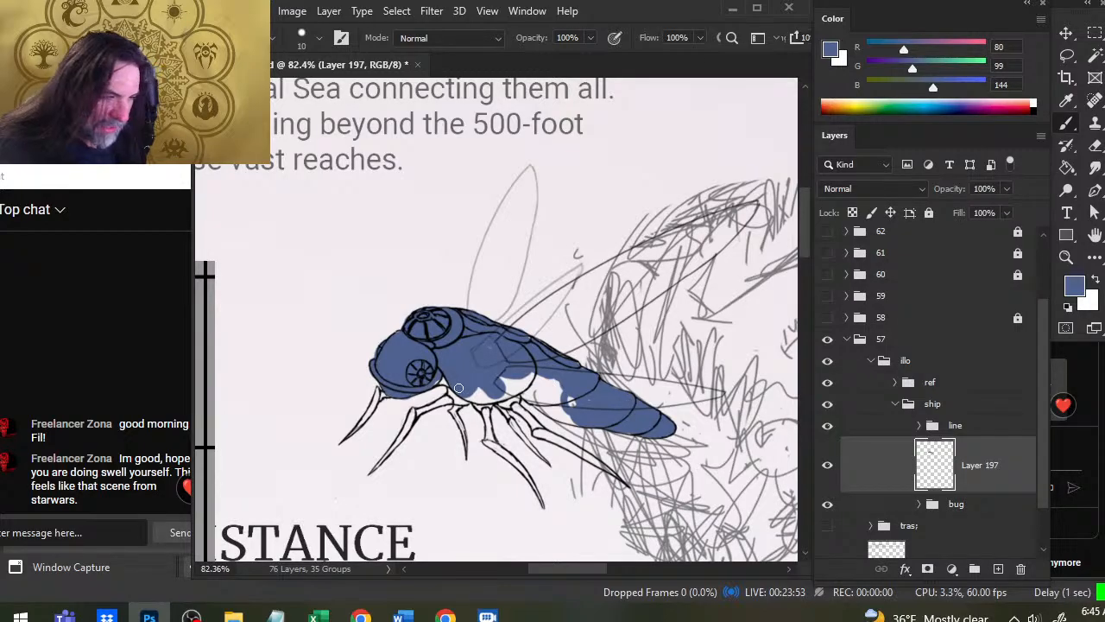
Fill the remaining gaps in the thorax, belly and lower abdomen with a size 15 brush and clean the body's edges.
{"action": "key", "text": "bracketright"}
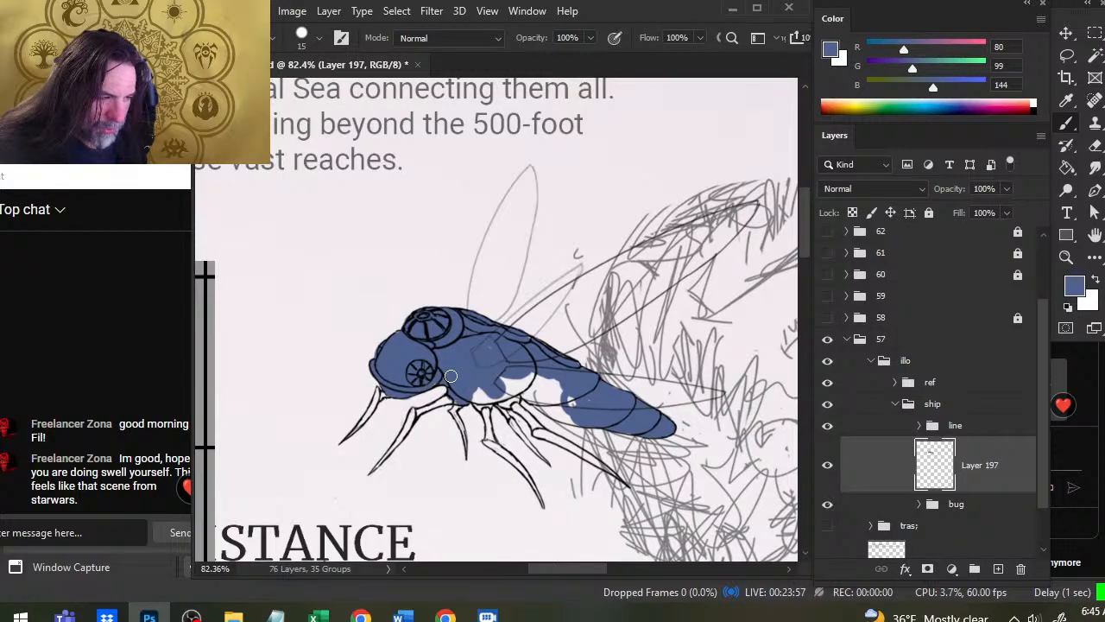
{"action": "mouse_move", "coordinate": [456, 406]}
{"action": "left_mouse_down"}
{"action": "mouse_move", "coordinate": [555, 403]}
{"action": "mouse_move", "coordinate": [541, 408]}
{"action": "mouse_move", "coordinate": [553, 383]}
{"action": "mouse_move", "coordinate": [572, 401]}
{"action": "mouse_move", "coordinate": [558, 417]}
{"action": "mouse_move", "coordinate": [573, 427]}
{"action": "left_mouse_up"}
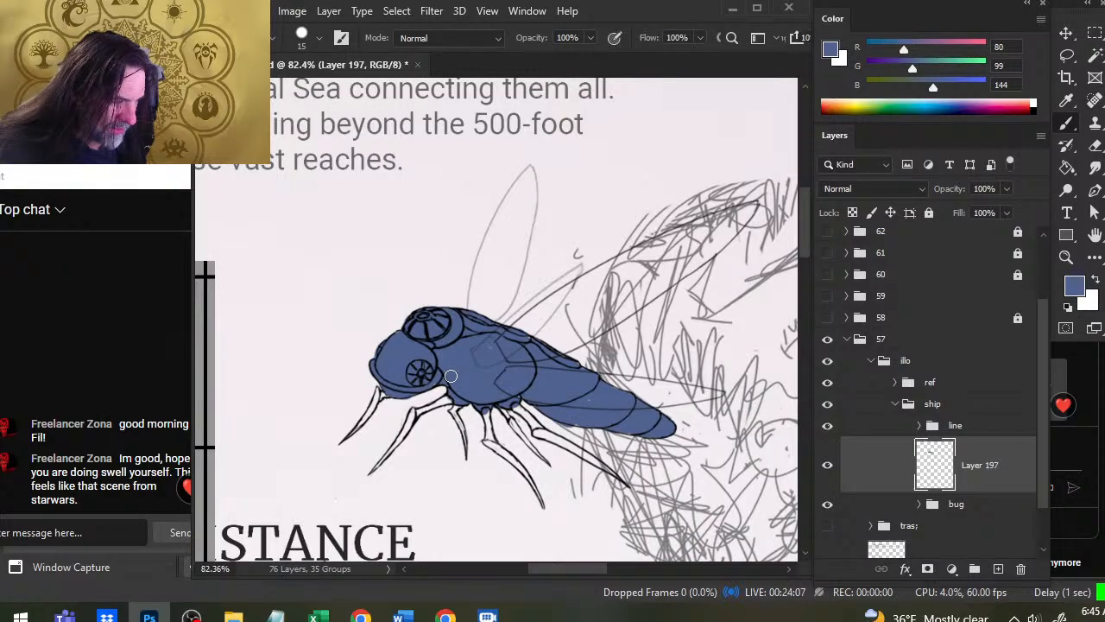
{"action": "key", "text": "e"}
{"action": "key", "text": "b"}
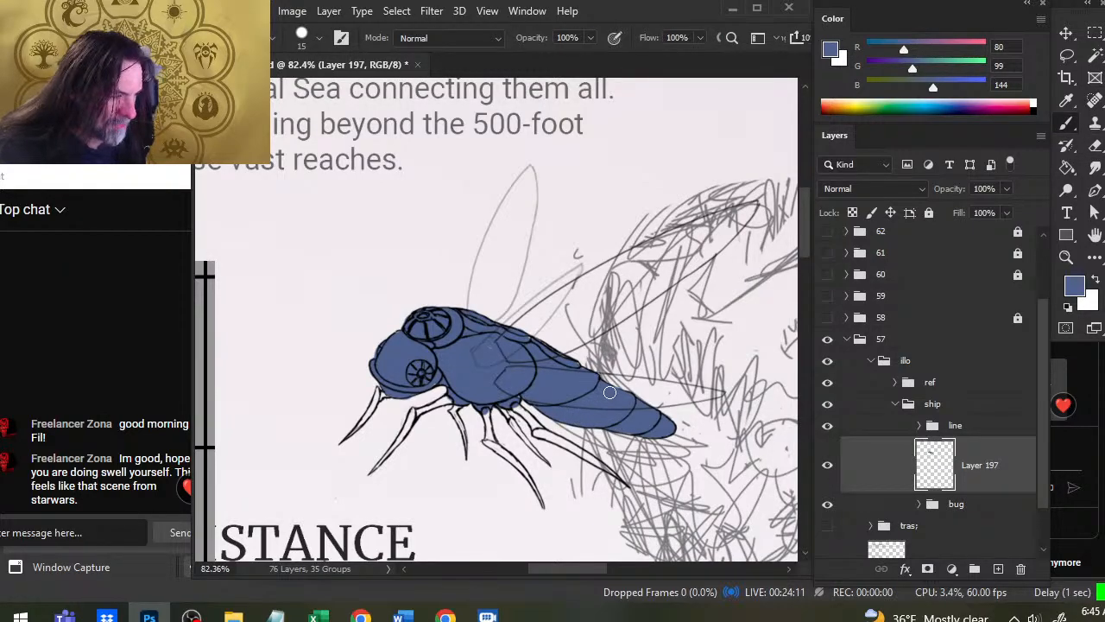
{"action": "key", "text": "e"}
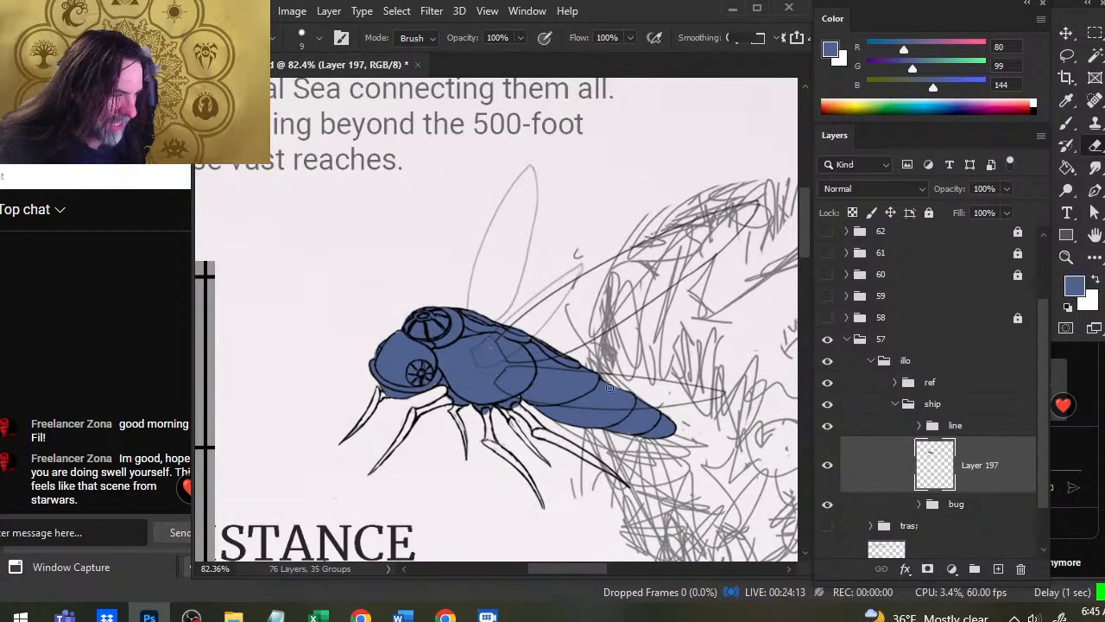
{"action": "key", "text": "b"}
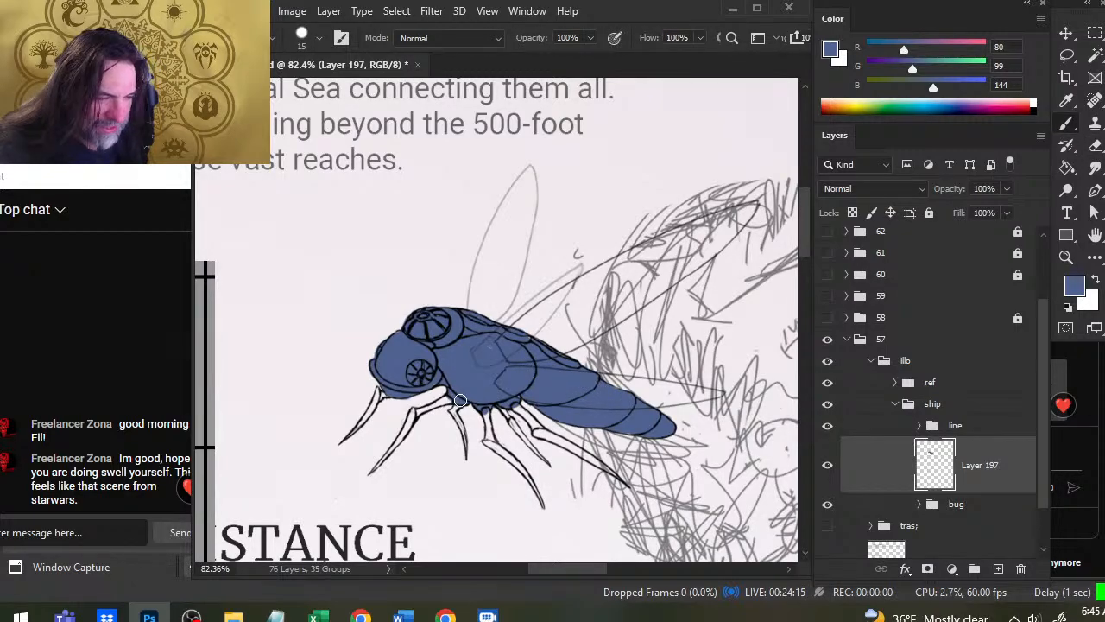
Paint the insect's near foreleg blue from the thorax to its tip with a size 8 brush, erasing overspill along the leg.
{"action": "key", "text": "bracketleft"}
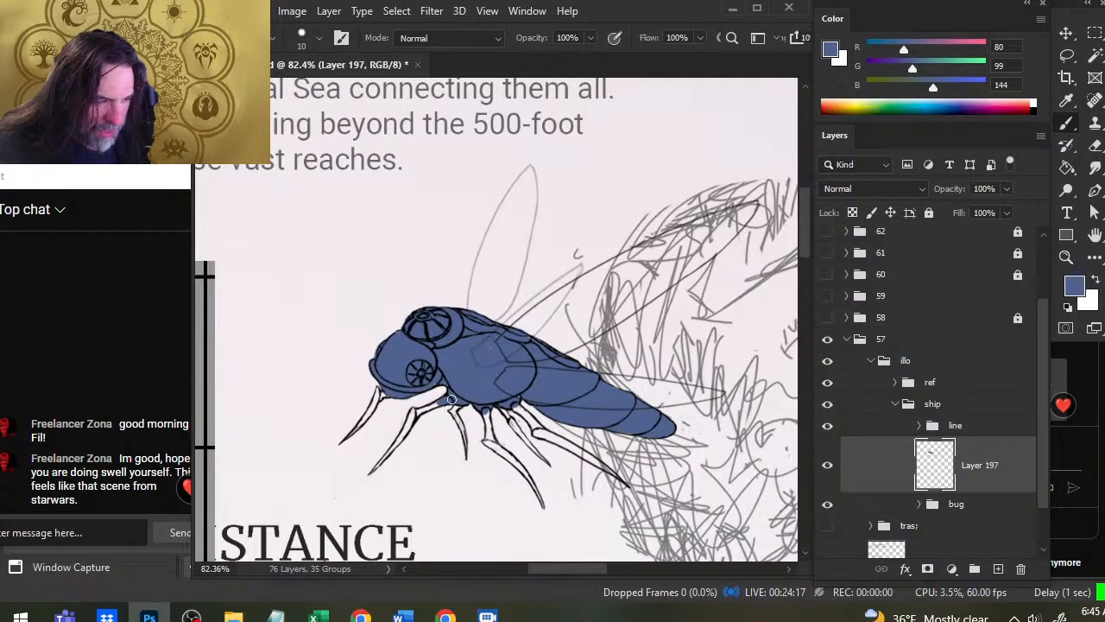
{"action": "key", "text": "bracketleft"}
{"action": "key", "text": "bracketleft"}
{"action": "key", "text": "e"}
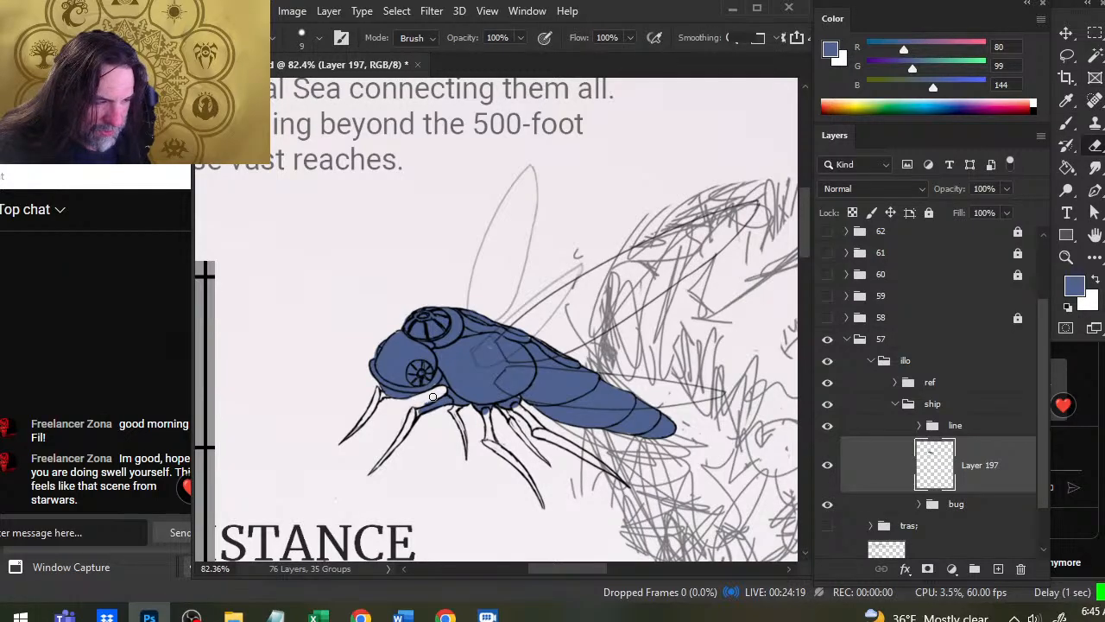
{"action": "key", "text": "b"}
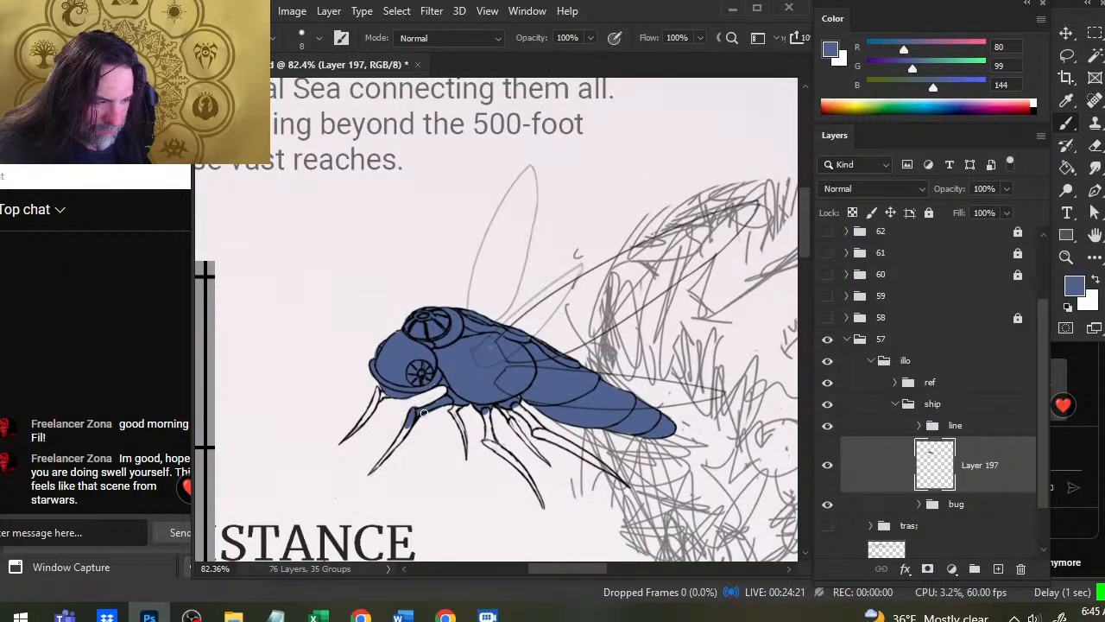
{"action": "mouse_move", "coordinate": [423, 413]}
{"action": "left_mouse_down"}
{"action": "mouse_move", "coordinate": [367, 475]}
{"action": "mouse_move", "coordinate": [384, 461]}
{"action": "left_mouse_up"}
{"action": "key", "text": "e"}
{"action": "key", "text": "b"}
{"action": "key", "text": "e"}
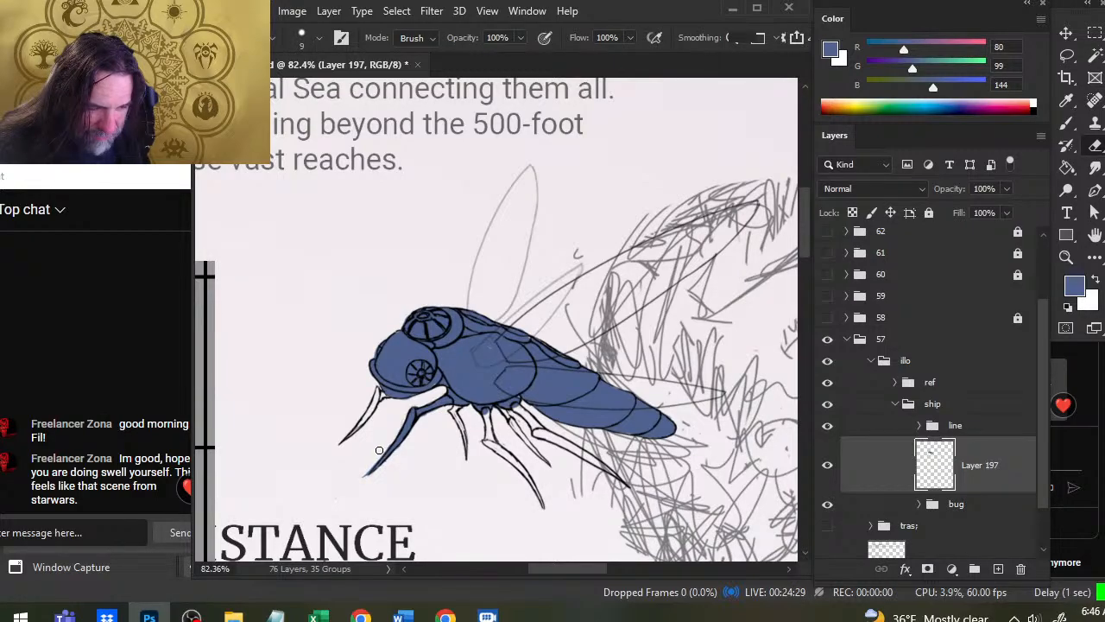
{"action": "key", "text": "b"}
{"action": "left_click_drag", "start_coordinate": [382, 464], "coordinate": [361, 479]}
{"action": "key", "text": "e"}
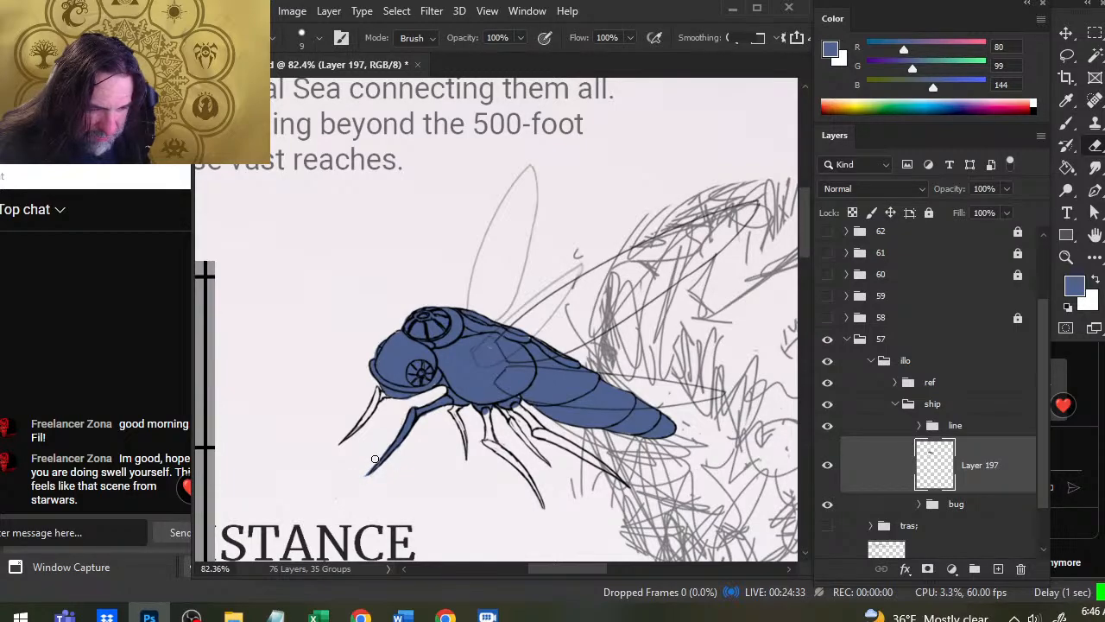
Paint the insect's far foreleg blue down to its tip with the size 8 brush, erasing overspill along its edges.
{"action": "key", "text": "b"}
{"action": "left_click_drag", "start_coordinate": [348, 437], "coordinate": [368, 414]}
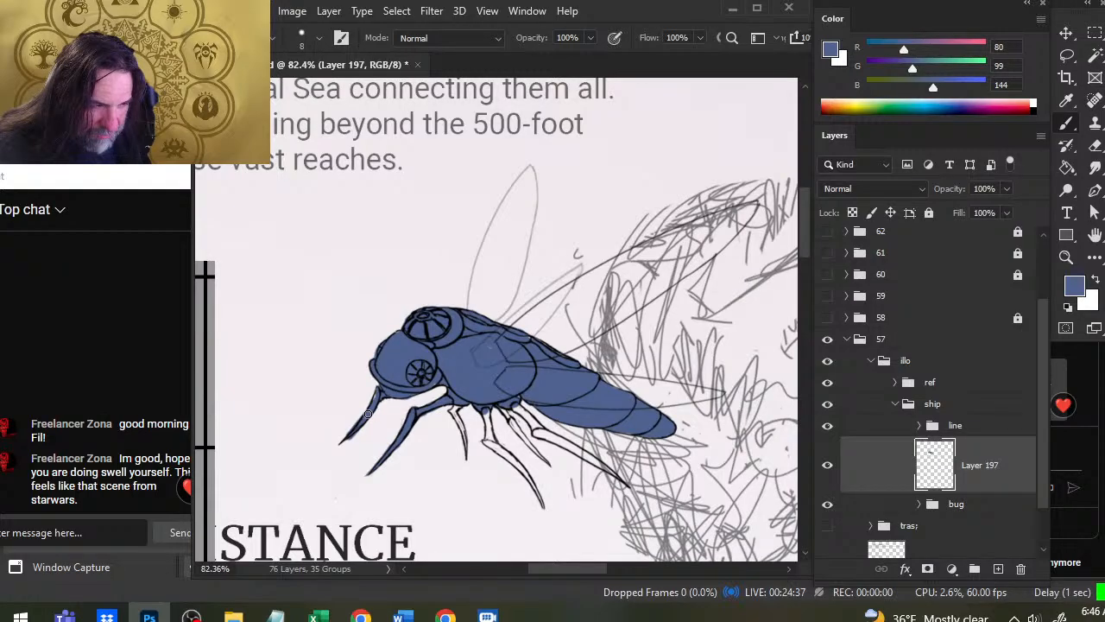
{"action": "key", "text": "e"}
{"action": "mouse_move", "coordinate": [379, 425]}
{"action": "left_mouse_down"}
{"action": "mouse_move", "coordinate": [344, 443]}
{"action": "mouse_move", "coordinate": [349, 429]}
{"action": "mouse_move", "coordinate": [377, 431]}
{"action": "mouse_move", "coordinate": [343, 440]}
{"action": "mouse_move", "coordinate": [382, 393]}
{"action": "mouse_move", "coordinate": [354, 423]}
{"action": "left_mouse_up"}
{"action": "key", "text": "b"}
{"action": "key", "text": "e"}
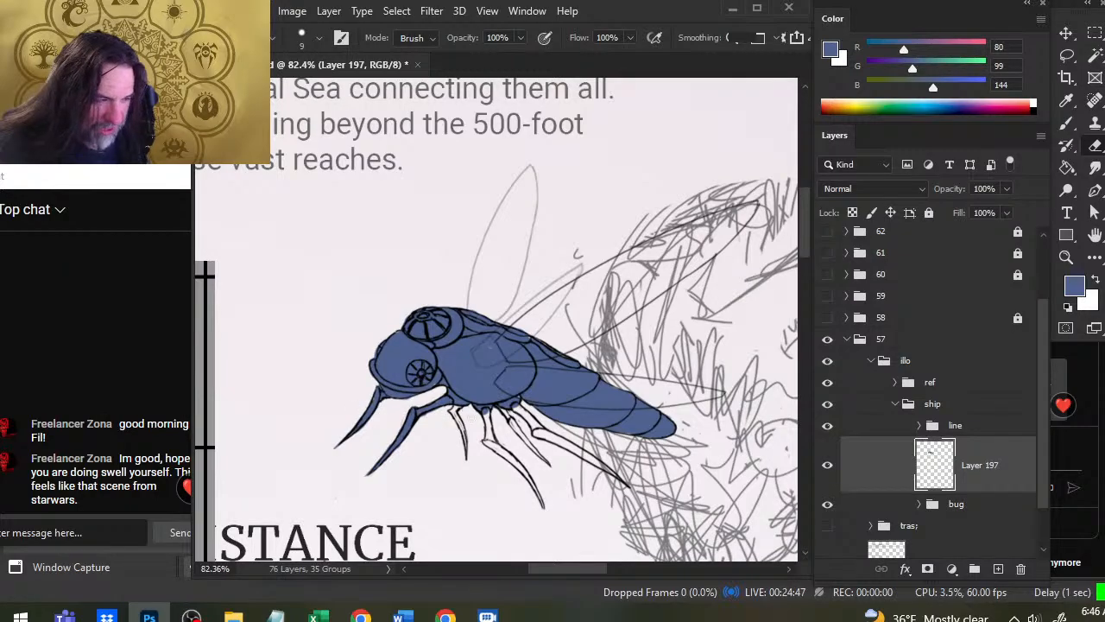
Fill the short middle leg just behind the near foreleg in blue and erase the paint outside its outline.
{"action": "key", "text": "b"}
{"action": "mouse_move", "coordinate": [456, 405]}
{"action": "left_mouse_down"}
{"action": "mouse_move", "coordinate": [447, 430]}
{"action": "mouse_move", "coordinate": [466, 441]}
{"action": "mouse_move", "coordinate": [472, 427]}
{"action": "mouse_move", "coordinate": [462, 440]}
{"action": "mouse_move", "coordinate": [455, 424]}
{"action": "mouse_move", "coordinate": [499, 457]}
{"action": "mouse_move", "coordinate": [480, 423]}
{"action": "left_mouse_up"}
{"action": "key", "text": "e"}
{"action": "key", "text": "b"}
{"action": "key", "text": "e"}
{"action": "key", "text": "b"}
{"action": "key", "text": "e"}
Paint the upper segment of the near middle leg blue from the belly to its joint and tidy its edges.
{"action": "key", "text": "b"}
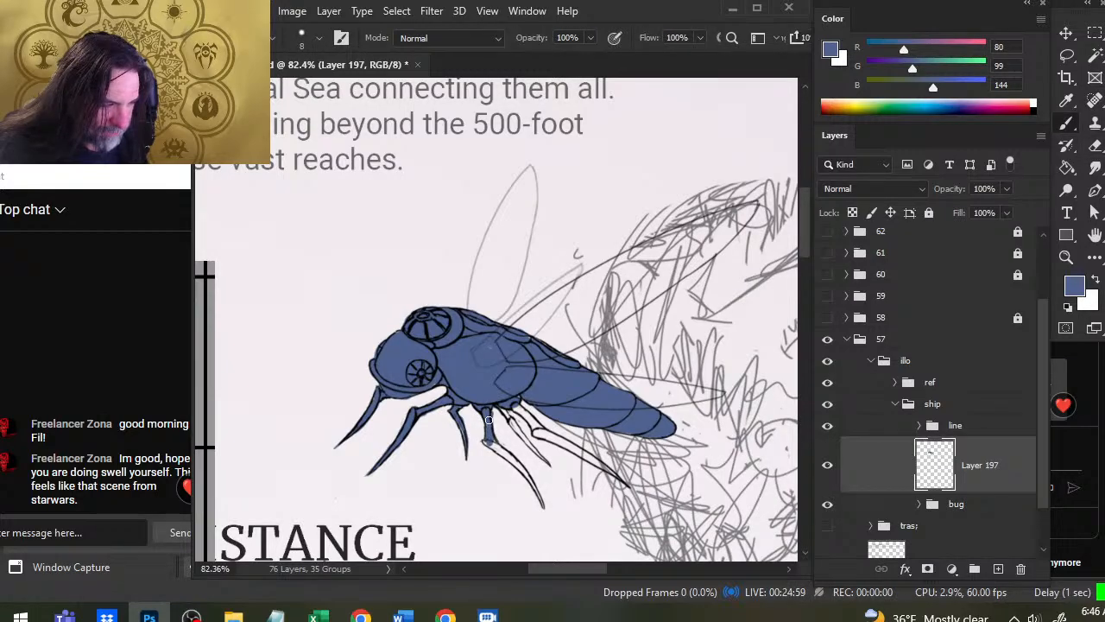
{"action": "key", "text": "e"}
{"action": "key", "text": "b"}
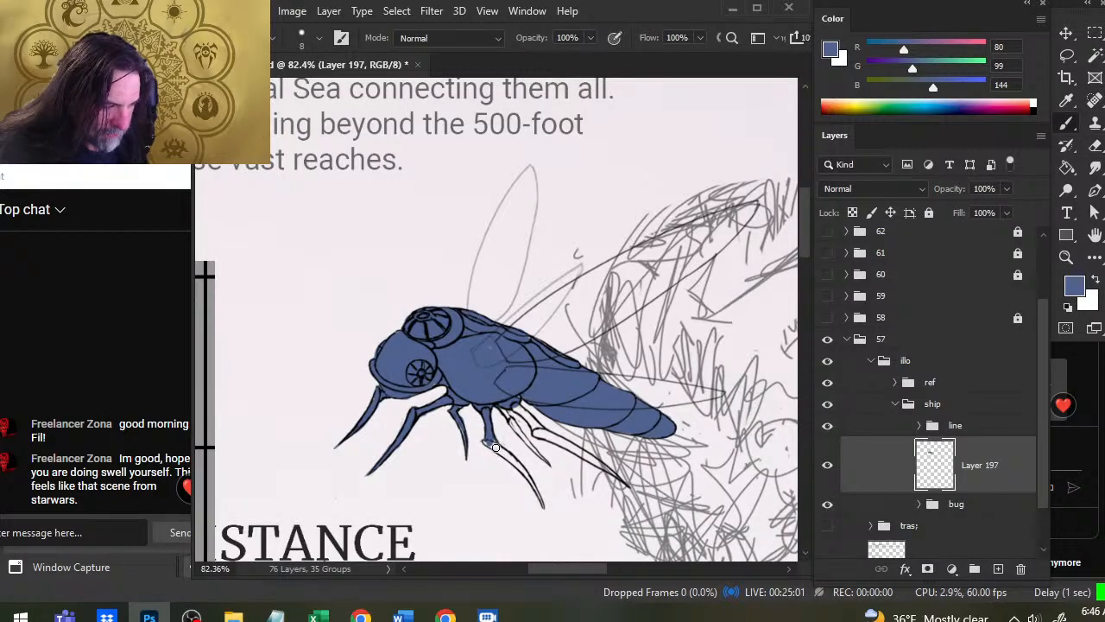
Fill the near middle leg's lower segment in blue from the joint to the tip, erasing overspill on both sides.
{"action": "left_click_drag", "start_coordinate": [496, 447], "coordinate": [545, 505]}
{"action": "key", "text": "e"}
{"action": "left_click_drag", "start_coordinate": [494, 444], "coordinate": [544, 506]}
{"action": "key", "text": "b"}
{"action": "key", "text": "e"}
{"action": "mouse_move", "coordinate": [524, 456]}
{"action": "left_mouse_down"}
{"action": "mouse_move", "coordinate": [541, 490]}
{"action": "mouse_move", "coordinate": [524, 472]}
{"action": "left_mouse_up"}
{"action": "key", "text": "b"}
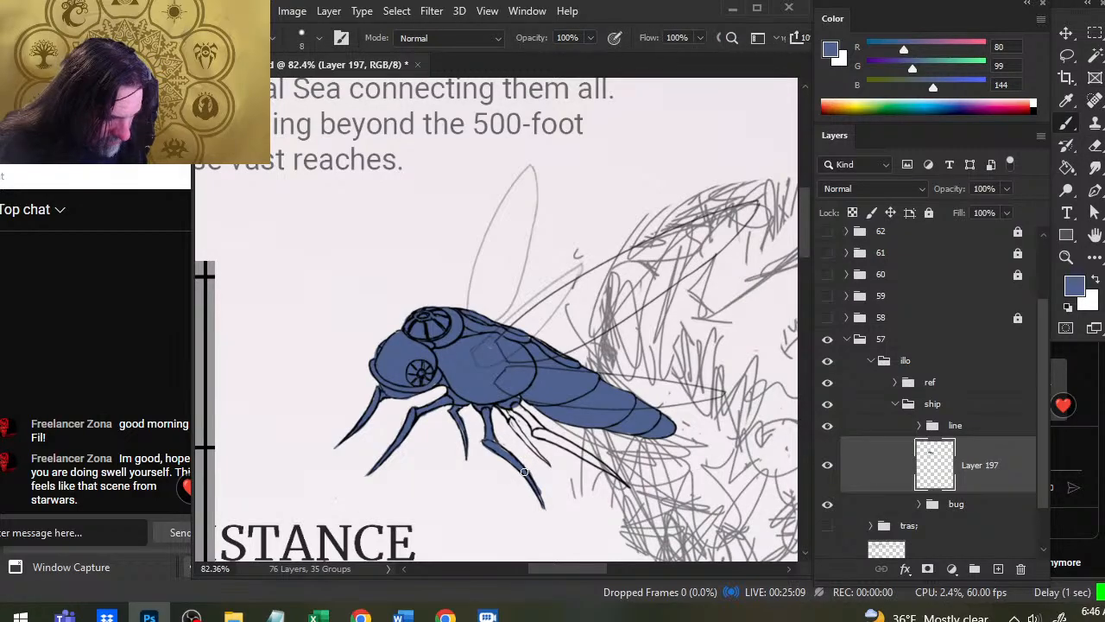
{"action": "key", "text": "e"}
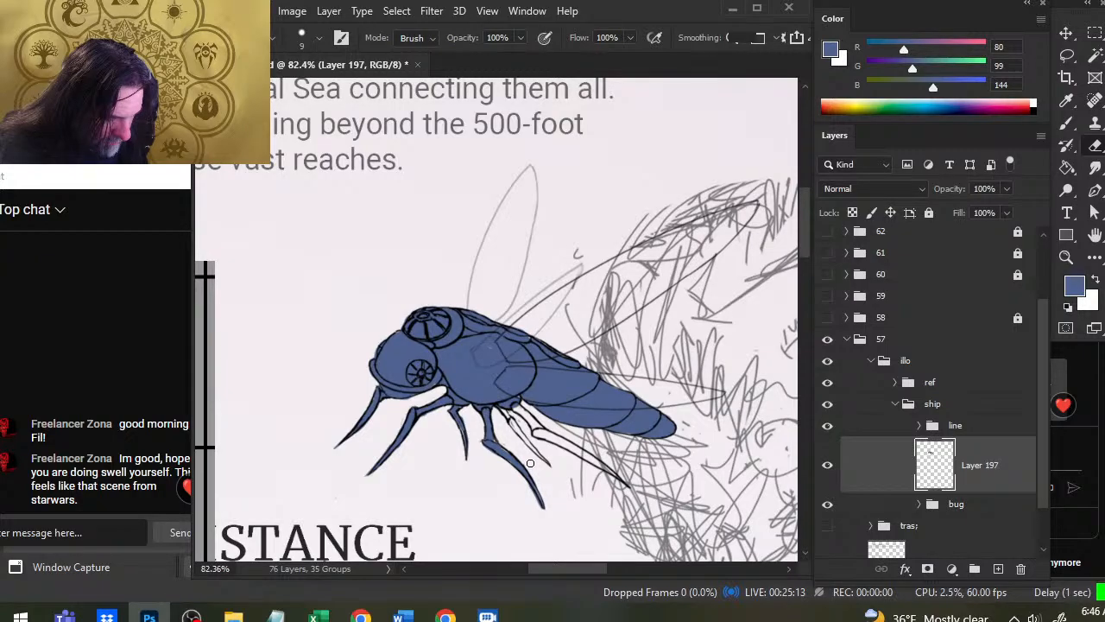
{"action": "left_click_drag", "start_coordinate": [545, 509], "coordinate": [523, 486]}
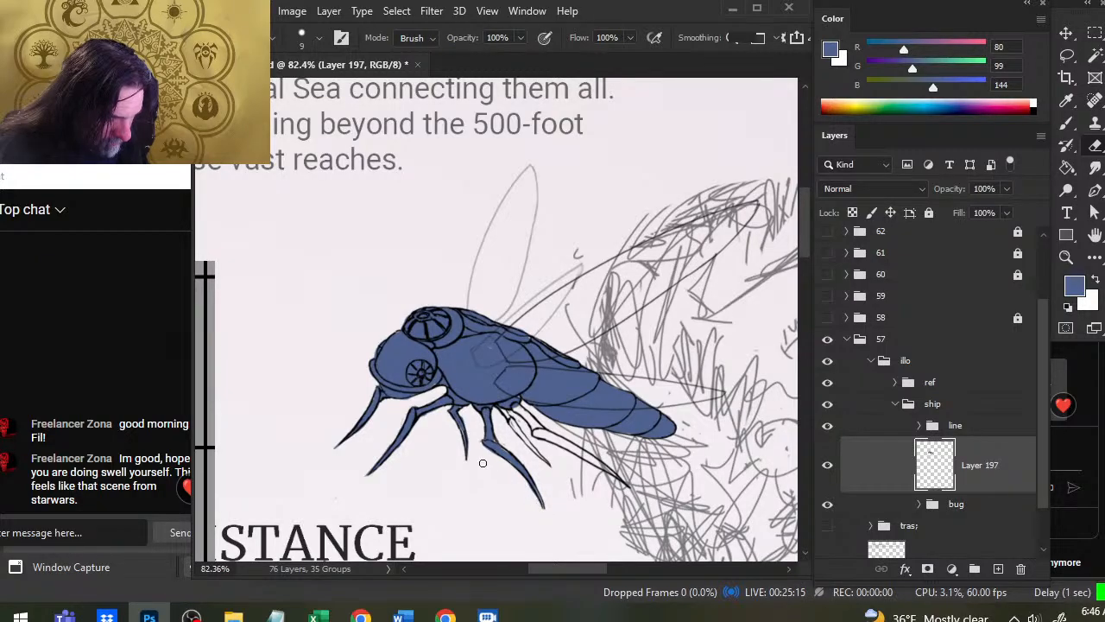
Paint the thin leg behind the near middle leg blue from the belly to its tip and clean its edges.
{"action": "key", "text": "b"}
{"action": "mouse_move", "coordinate": [497, 406]}
{"action": "left_mouse_down"}
{"action": "mouse_move", "coordinate": [549, 466]}
{"action": "mouse_move", "coordinate": [510, 432]}
{"action": "left_mouse_up"}
{"action": "key", "text": "e"}
{"action": "key", "text": "b"}
{"action": "key", "text": "e"}
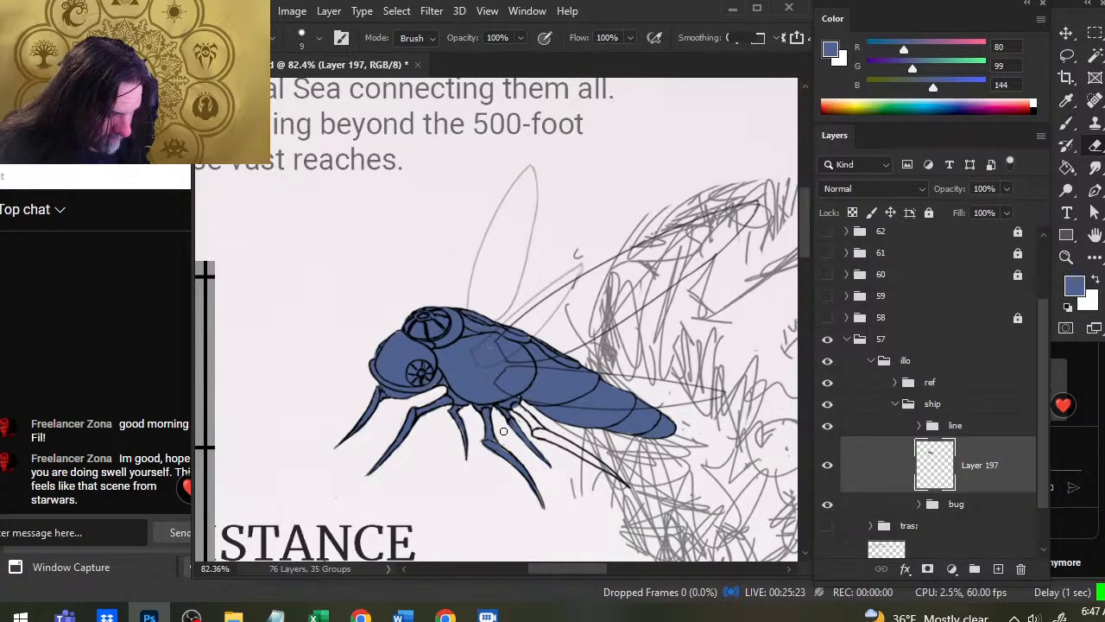
Fill the rearmost leg in blue from the body to its tip and erase the overspill around it.
{"action": "key", "text": "b"}
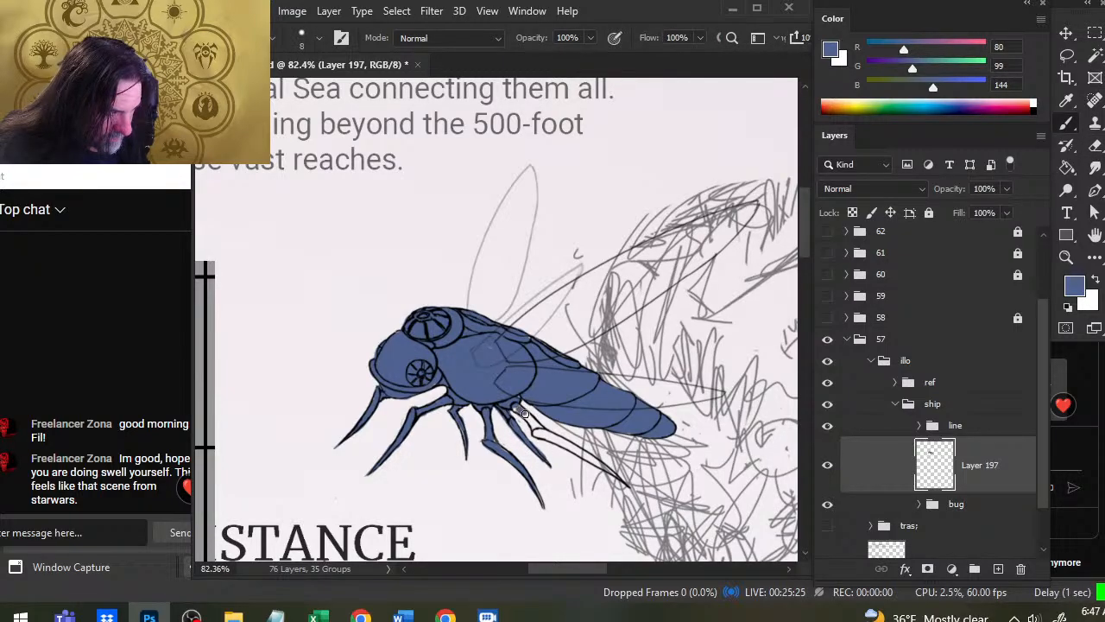
{"action": "left_click_drag", "start_coordinate": [525, 414], "coordinate": [537, 430]}
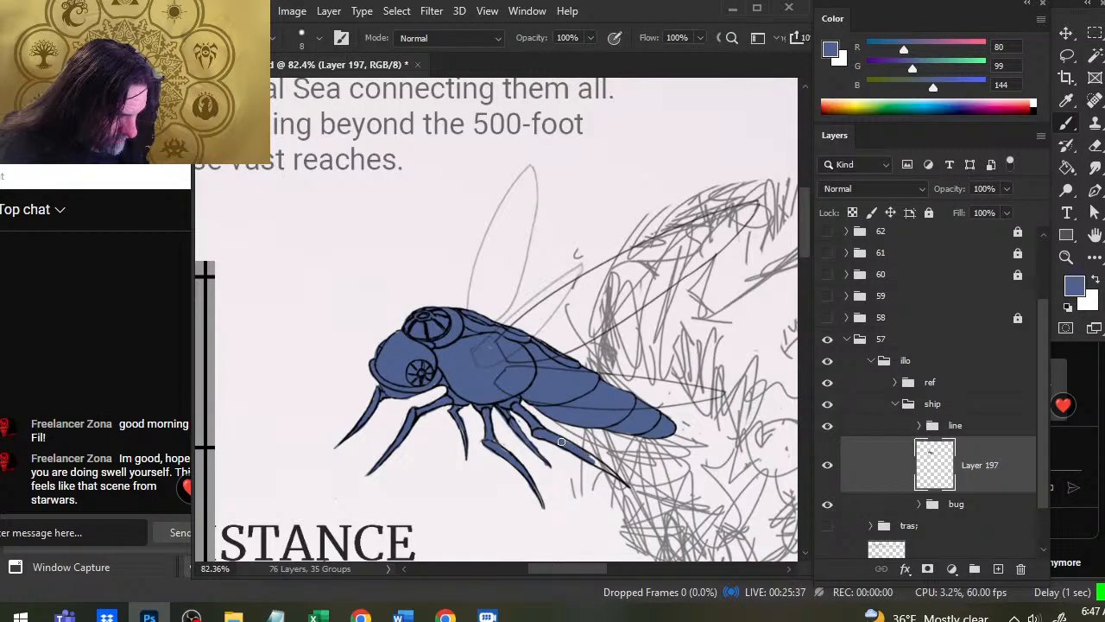
{"action": "key", "text": "e"}
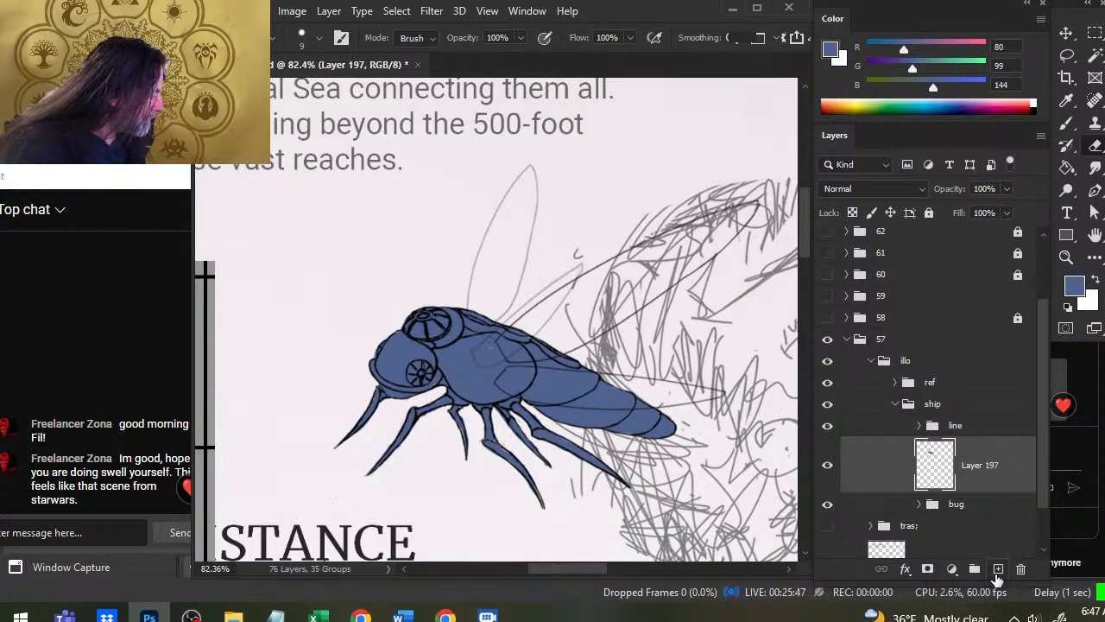
Add a new layer above the blue base, then sample the reference abdomen's pale yellow and the insect's base blue as working colours.
{"action": "left_click", "coordinate": [999, 569]}
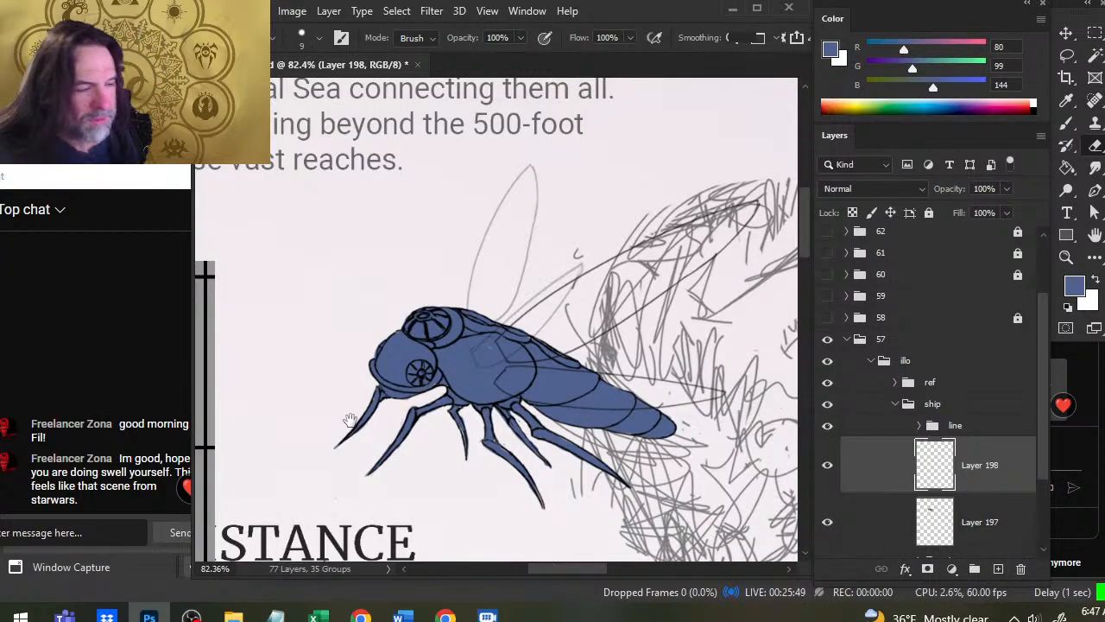
{"action": "left_click_drag", "start_coordinate": [350, 421], "coordinate": [625, 379]}
{"action": "key", "text": "b"}
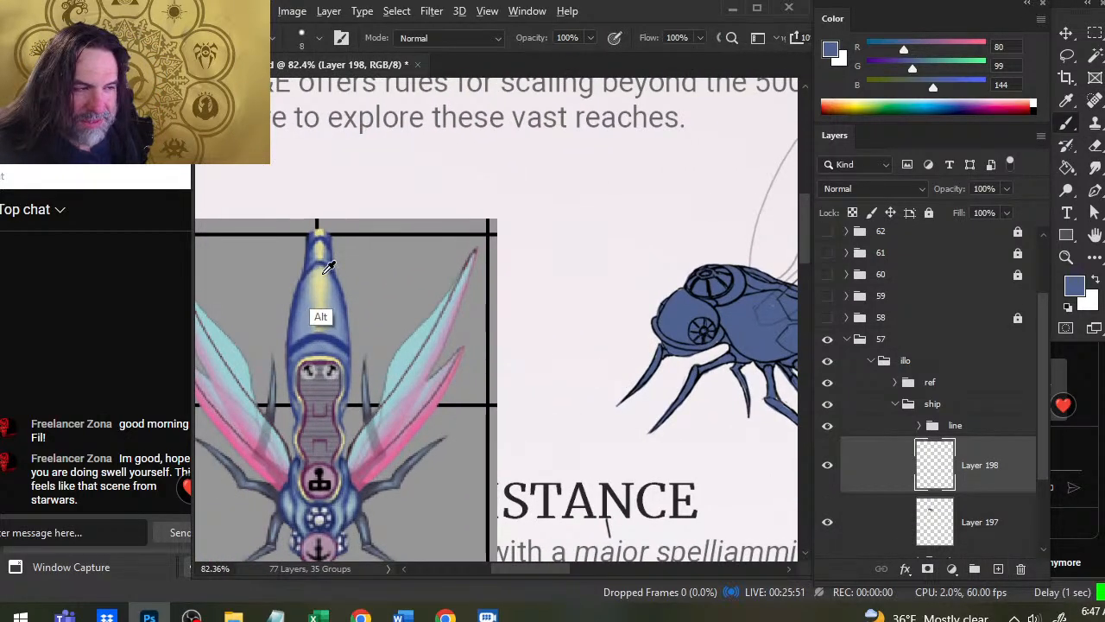
{"action": "left_click", "coordinate": [328, 292], "text": "alt"}
{"action": "key", "text": "x"}
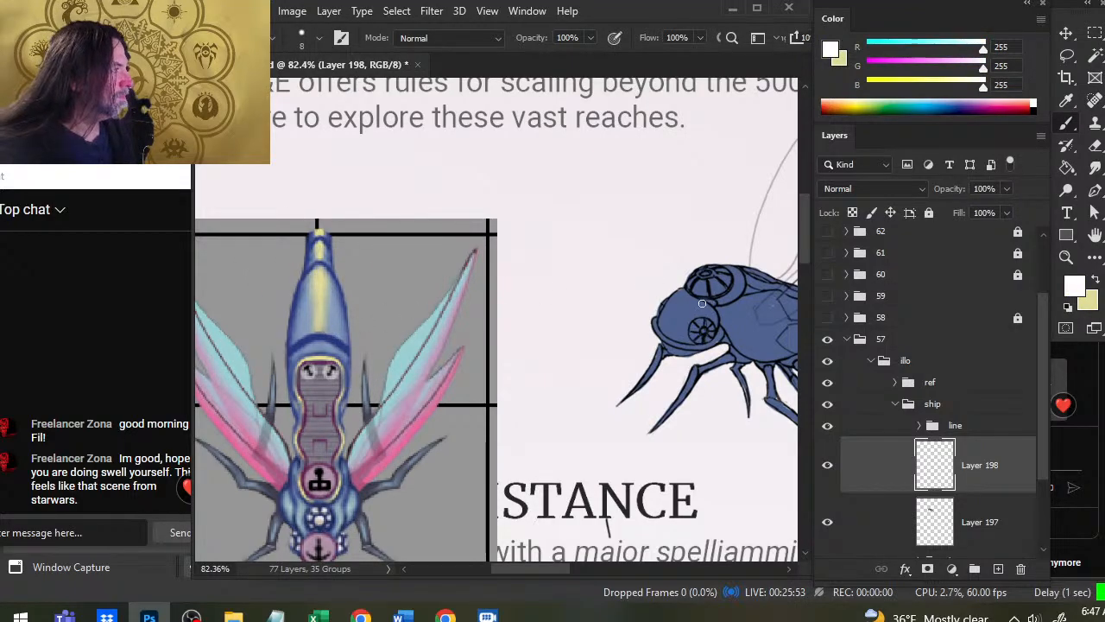
{"action": "left_click", "coordinate": [764, 302], "text": "alt"}
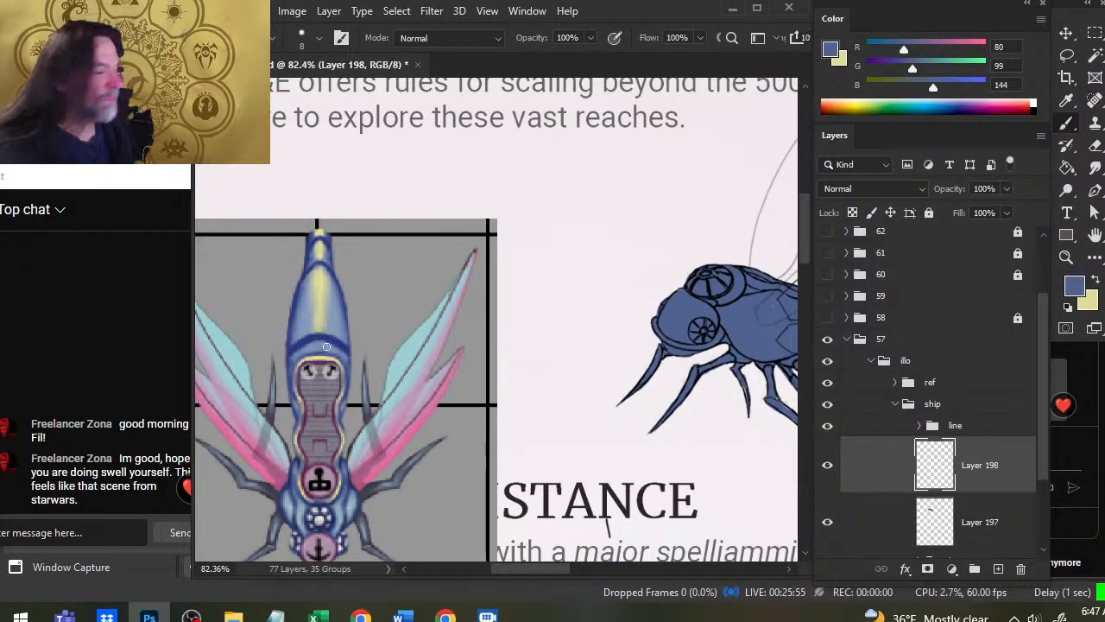
Sample a pale grey-blue (RGB 145, 176, 185) from the reference ship's thorax as foreground colour, with blue as background colour.
{"action": "left_click_drag", "start_coordinate": [336, 393], "coordinate": [413, 312]}
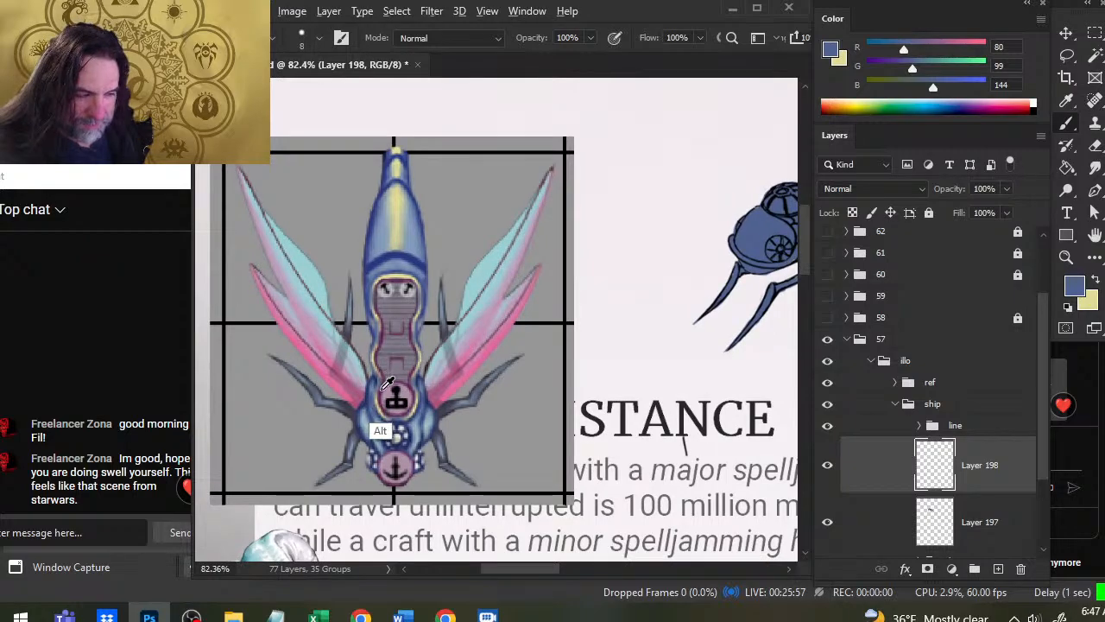
{"action": "left_click_drag", "start_coordinate": [388, 383], "coordinate": [370, 394]}
{"action": "key", "text": "x"}
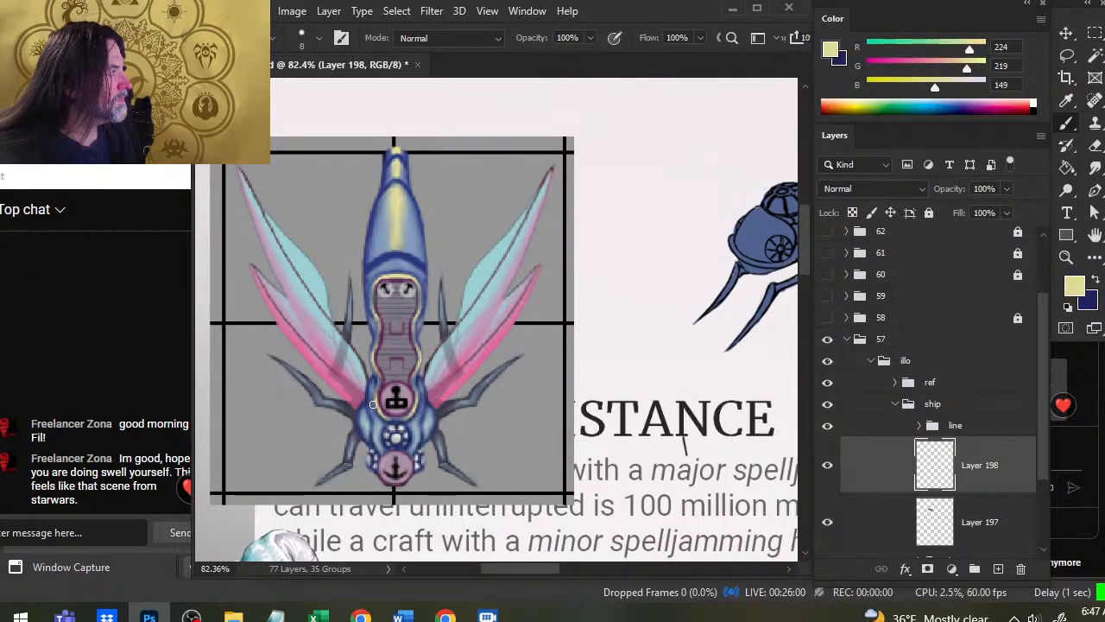
{"action": "left_click", "coordinate": [768, 212], "text": "alt"}
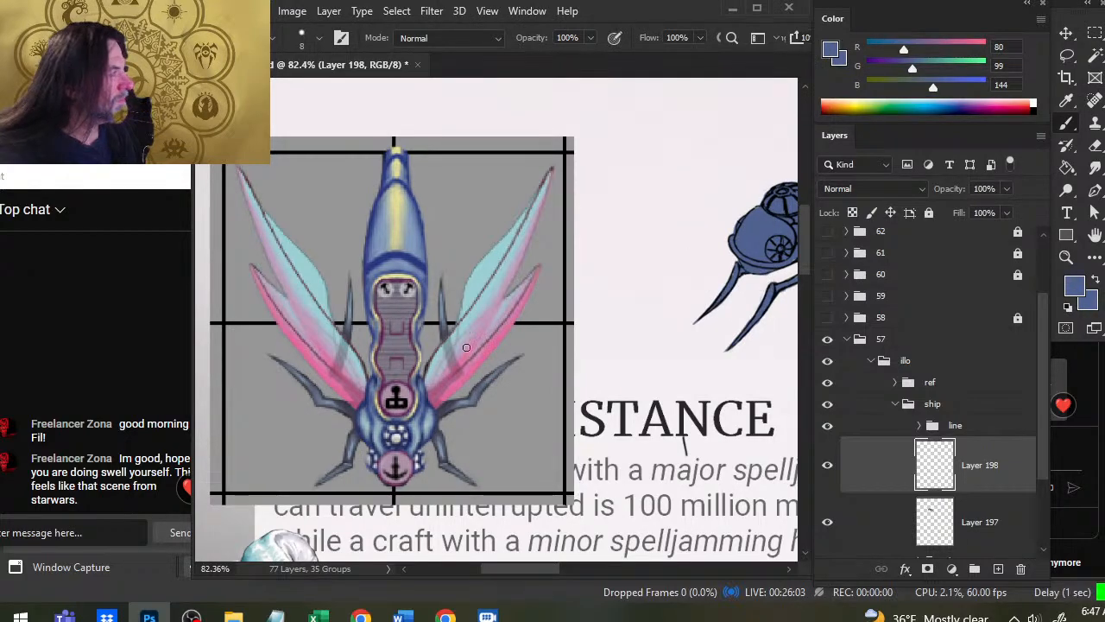
{"action": "left_click_drag", "start_coordinate": [369, 416], "coordinate": [368, 417]}
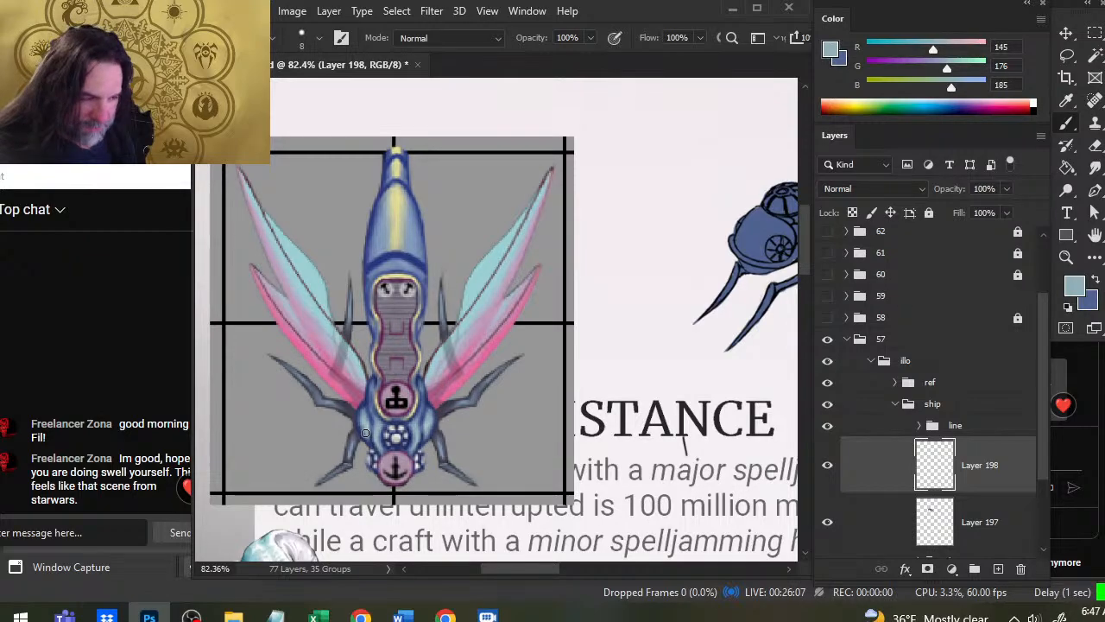
Sample the dark purple-gray (RGB 64, 62, 80) from the dragonfly ship reference for shading the blue side-view ship.
{"action": "key", "text": "x"}
{"action": "left_click", "coordinate": [359, 399], "text": "alt"}
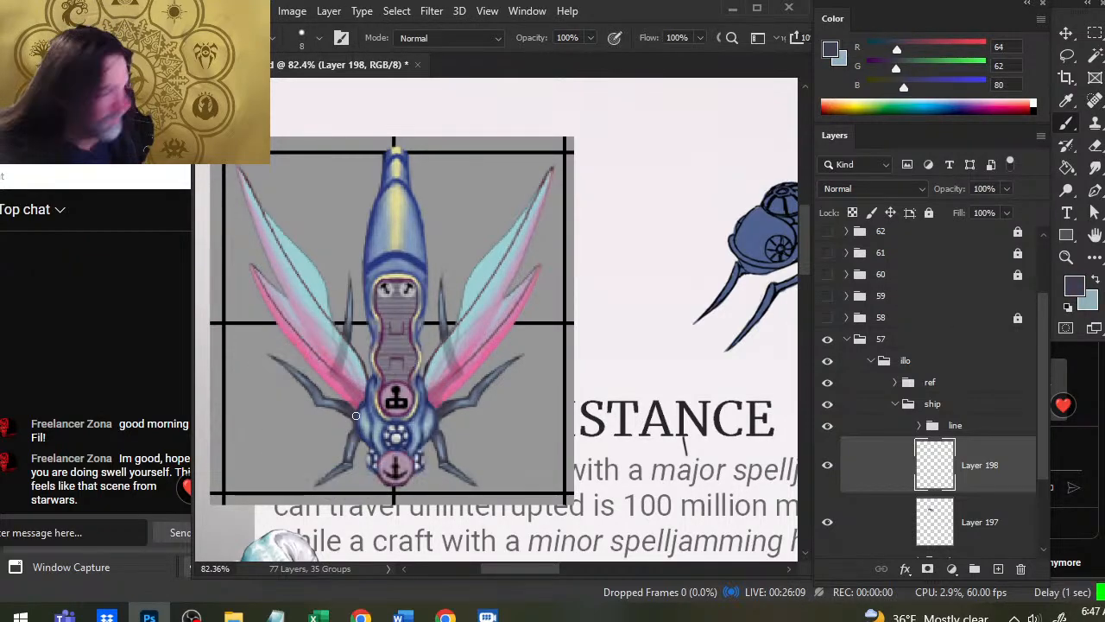
{"action": "mouse_move", "coordinate": [651, 363]}
{"action": "left_mouse_down"}
{"action": "mouse_move", "coordinate": [575, 362]}
{"action": "mouse_move", "coordinate": [377, 412]}
{"action": "left_mouse_up"}
{"action": "key", "text": "z"}
{"action": "left_click_drag", "start_coordinate": [512, 301], "coordinate": [545, 322]}
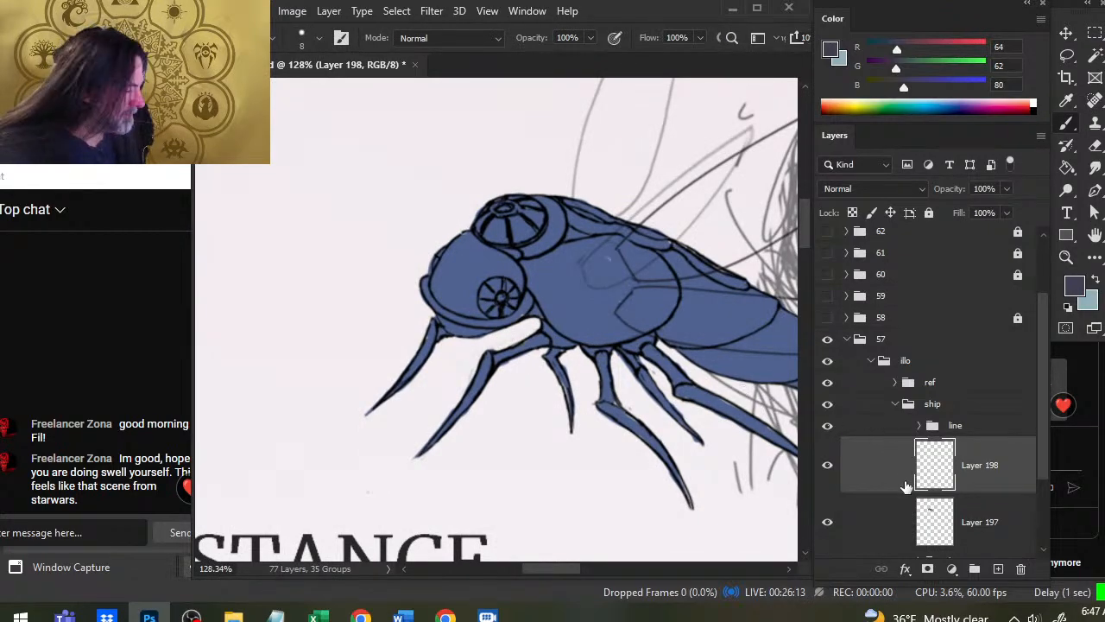
Examine the blue ship at page scale beside the reference art and up close.
{"action": "left_click", "coordinate": [880, 536]}
{"action": "key", "text": "r"}
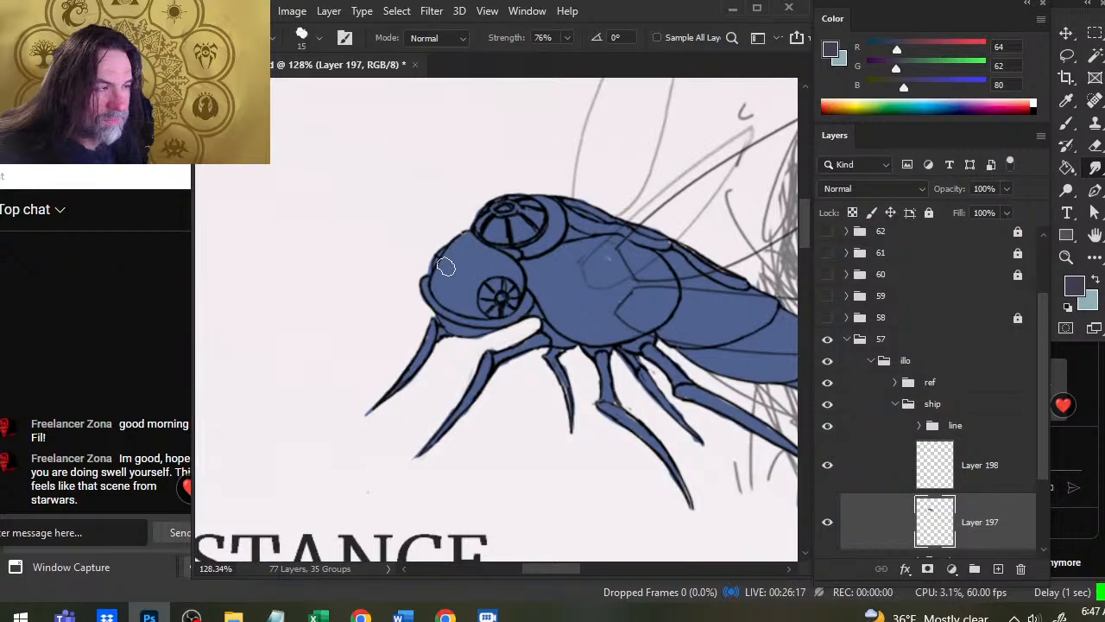
{"action": "key", "text": "z"}
{"action": "mouse_move", "coordinate": [510, 319]}
{"action": "left_mouse_down"}
{"action": "mouse_move", "coordinate": [503, 303]}
{"action": "mouse_move", "coordinate": [452, 325]}
{"action": "left_mouse_up"}
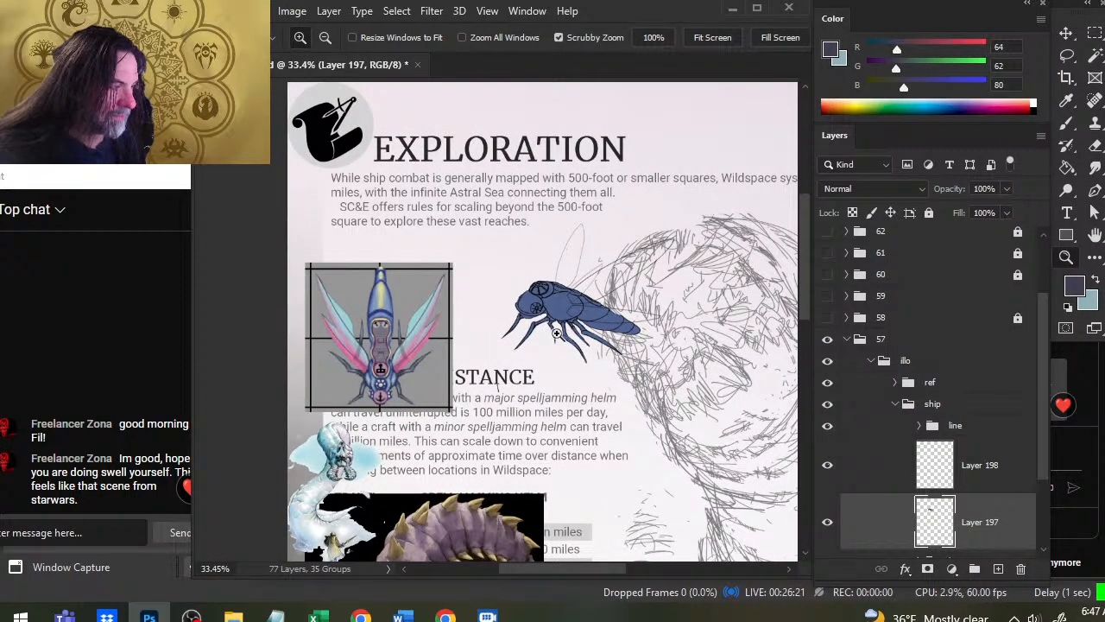
{"action": "left_click_drag", "start_coordinate": [602, 363], "coordinate": [515, 351]}
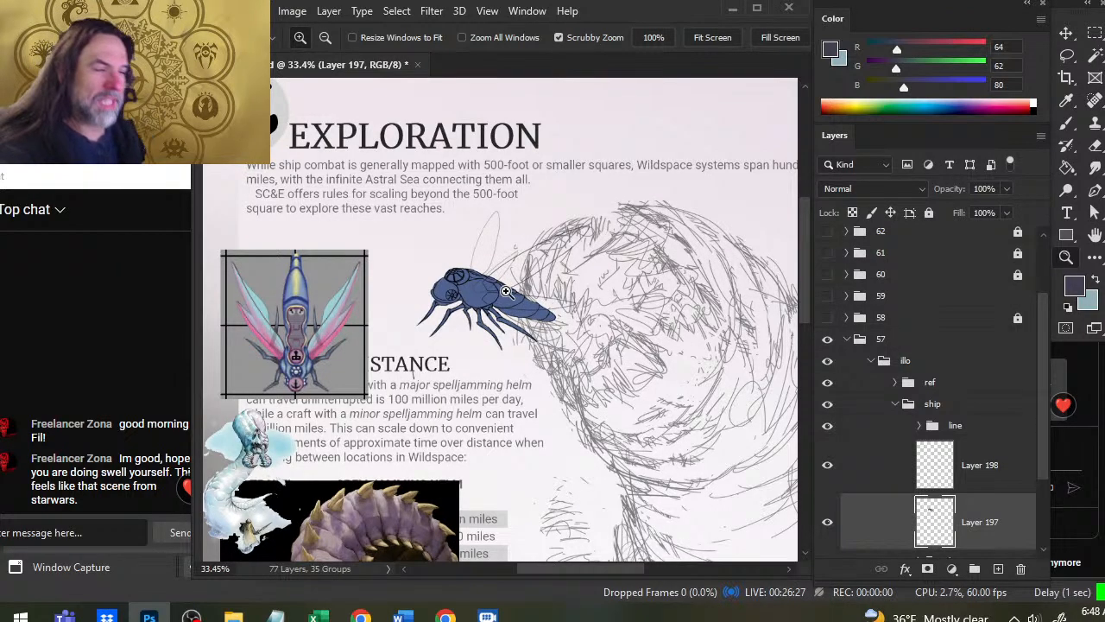
{"action": "left_click", "coordinate": [500, 296]}
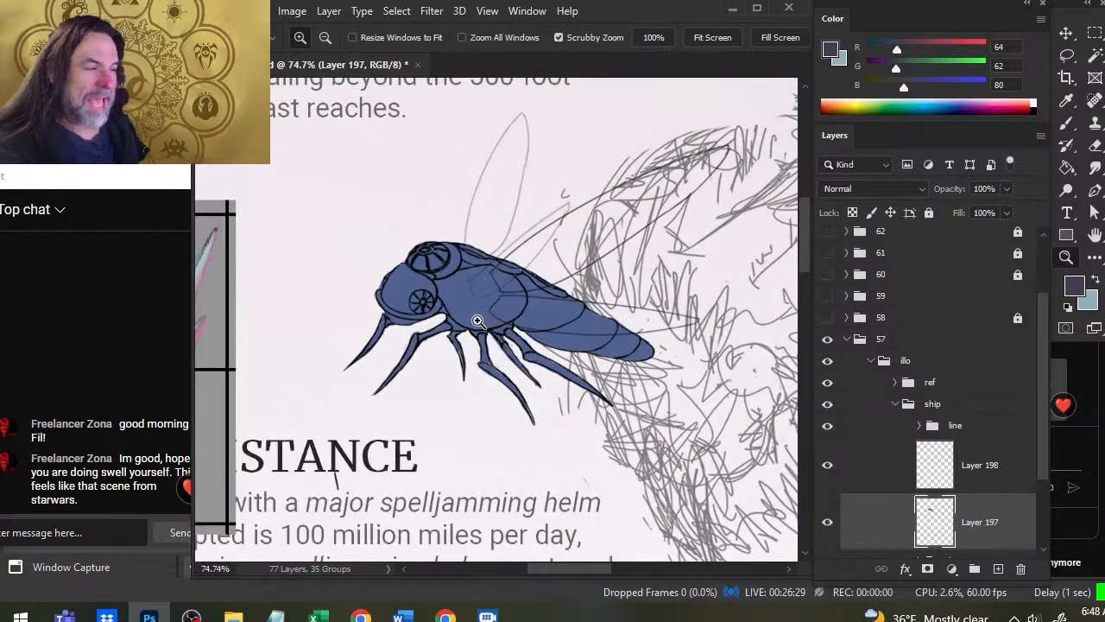
{"action": "left_click", "coordinate": [470, 311]}
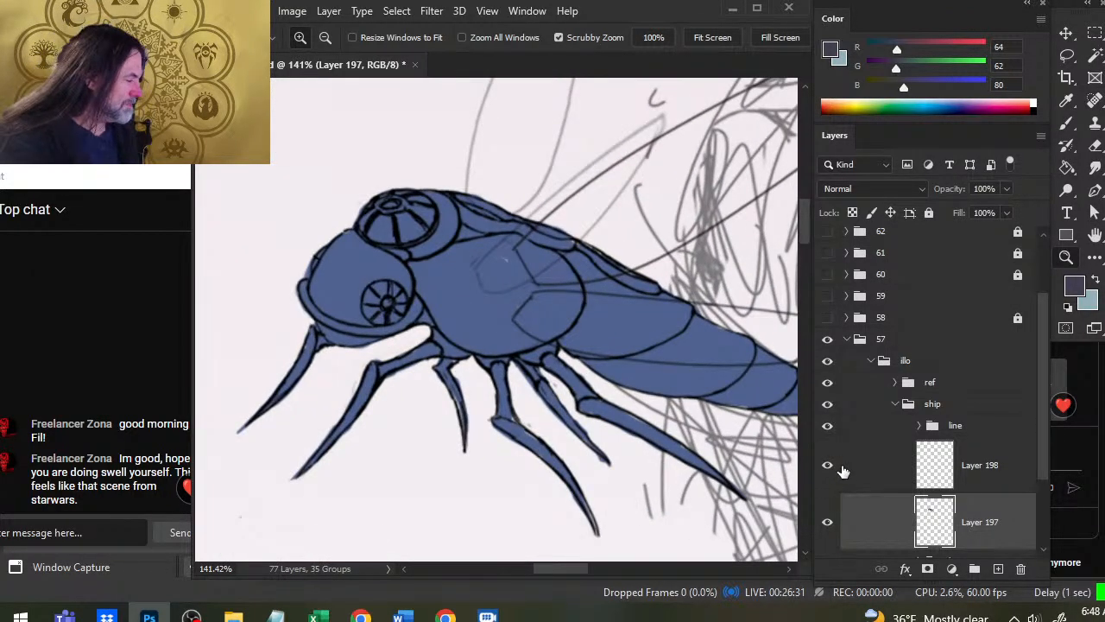
Paint dark purple-gray shadows along the undersides of the ship's thorax and head on Layer 198.
{"action": "left_click", "coordinate": [870, 475]}
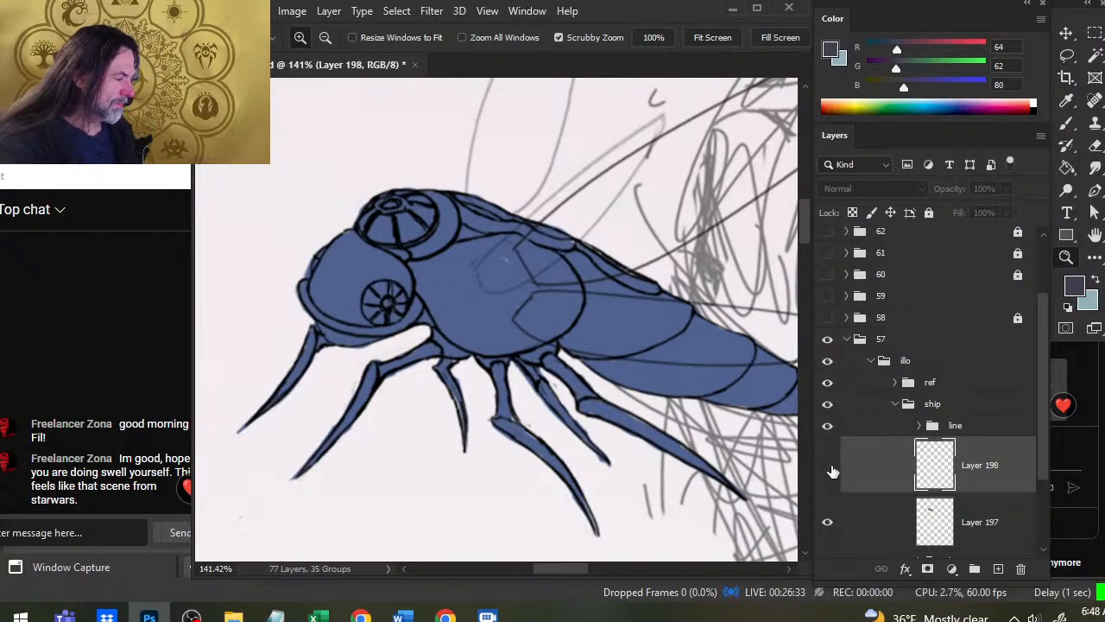
{"action": "key", "text": "b"}
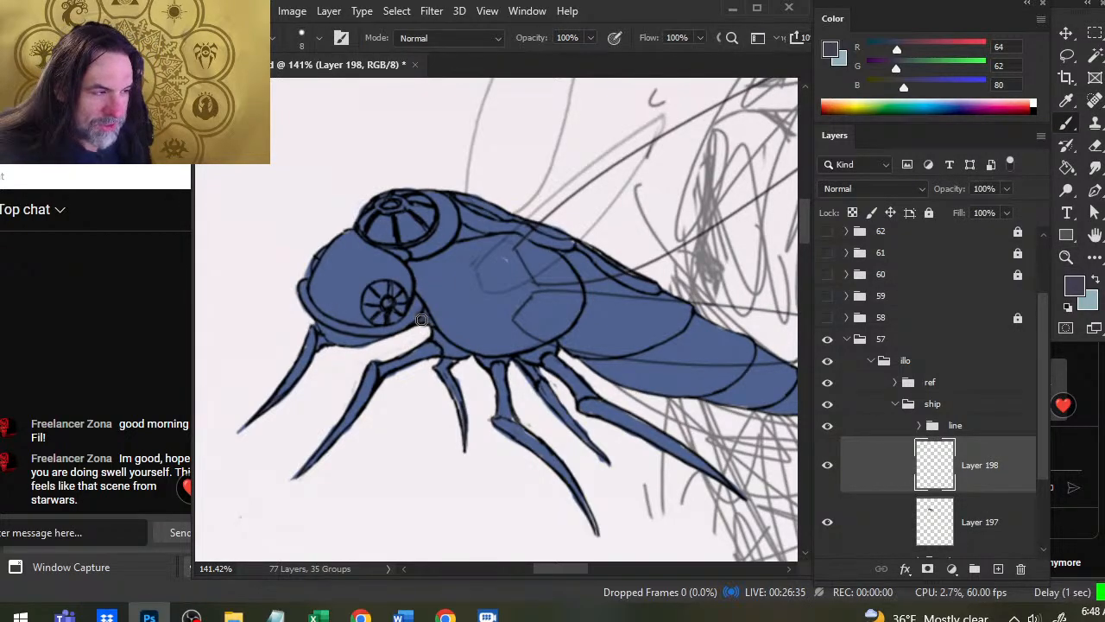
{"action": "mouse_move", "coordinate": [421, 321]}
{"action": "left_mouse_down"}
{"action": "mouse_move", "coordinate": [467, 354]}
{"action": "mouse_move", "coordinate": [449, 341]}
{"action": "mouse_move", "coordinate": [492, 350]}
{"action": "mouse_move", "coordinate": [437, 321]}
{"action": "mouse_move", "coordinate": [519, 346]}
{"action": "mouse_move", "coordinate": [574, 311]}
{"action": "mouse_move", "coordinate": [501, 323]}
{"action": "left_mouse_up"}
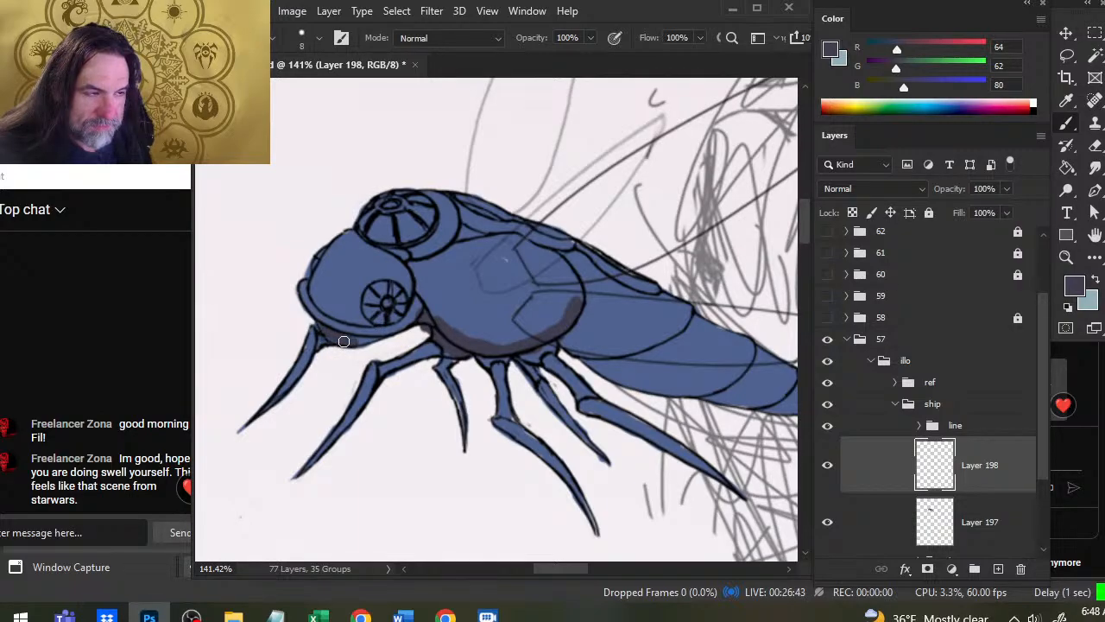
{"action": "mouse_move", "coordinate": [344, 341]}
{"action": "left_mouse_down"}
{"action": "mouse_move", "coordinate": [362, 342]}
{"action": "mouse_move", "coordinate": [341, 335]}
{"action": "left_mouse_up"}
{"action": "key", "text": "e"}
{"action": "key", "text": "b"}
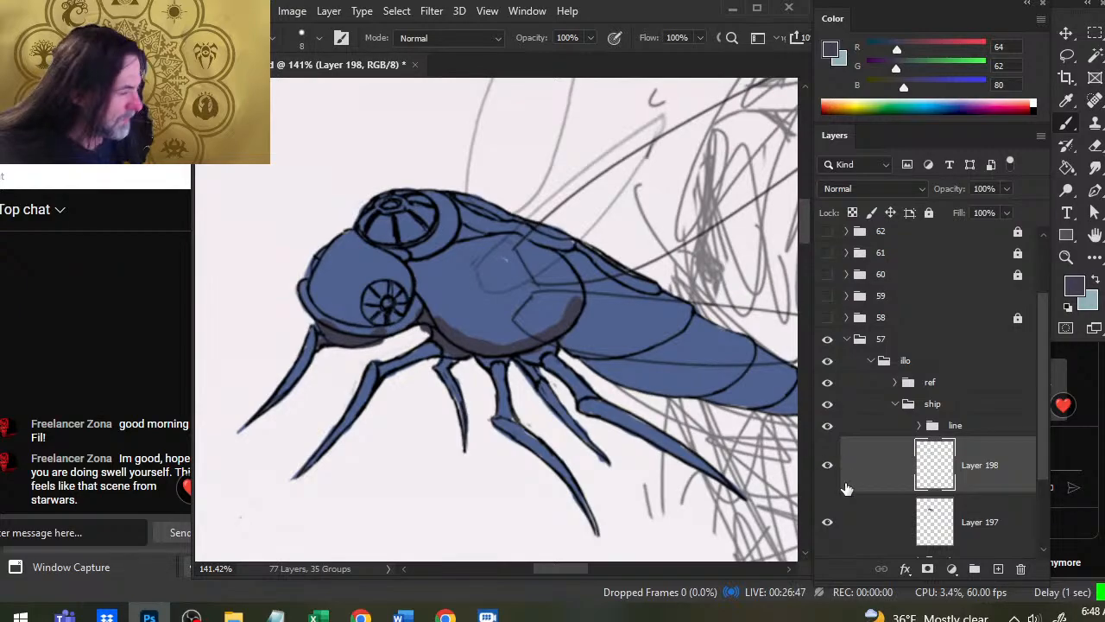
Clean up the blue fill on Layer 197 around the front leg and head with the Eraser and Smudge tools.
{"action": "left_click", "coordinate": [857, 525]}
{"action": "key", "text": "e"}
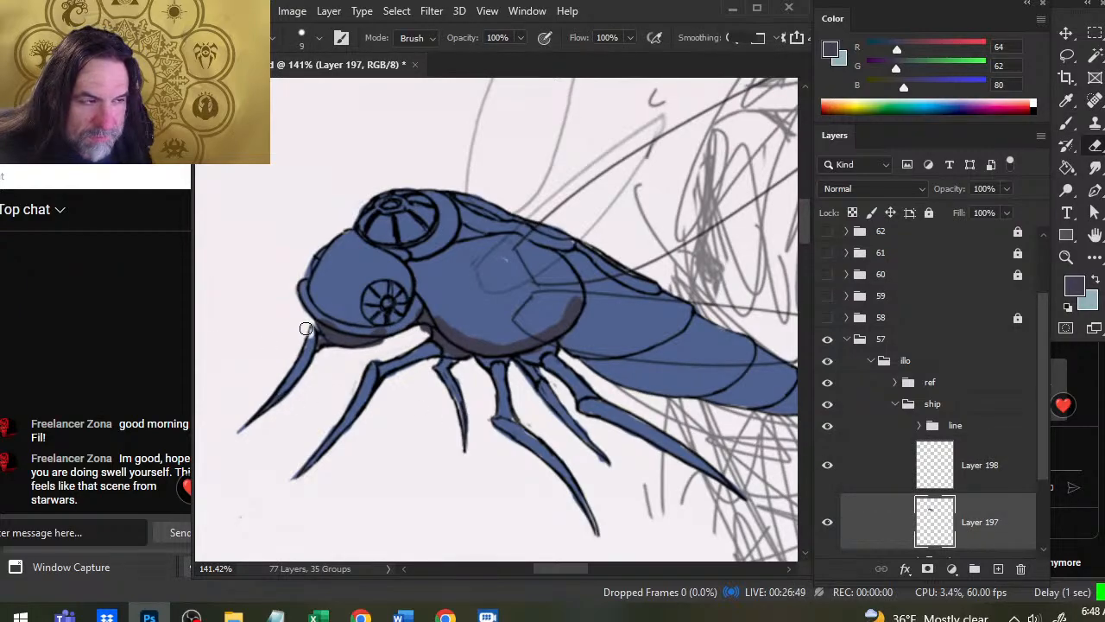
{"action": "key", "text": "r"}
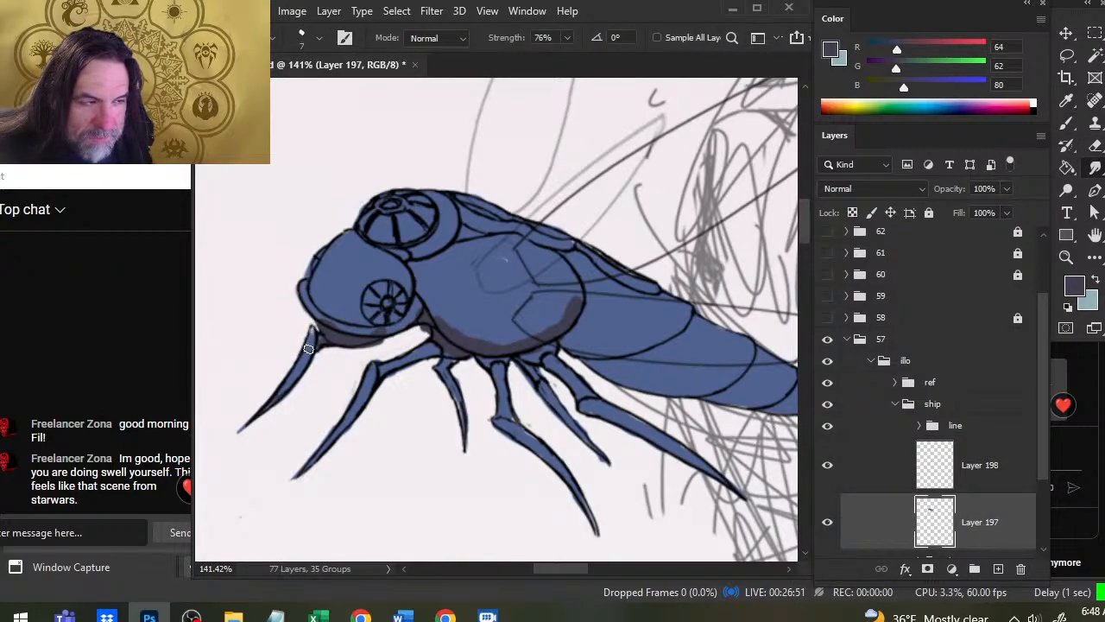
{"action": "key", "text": "e"}
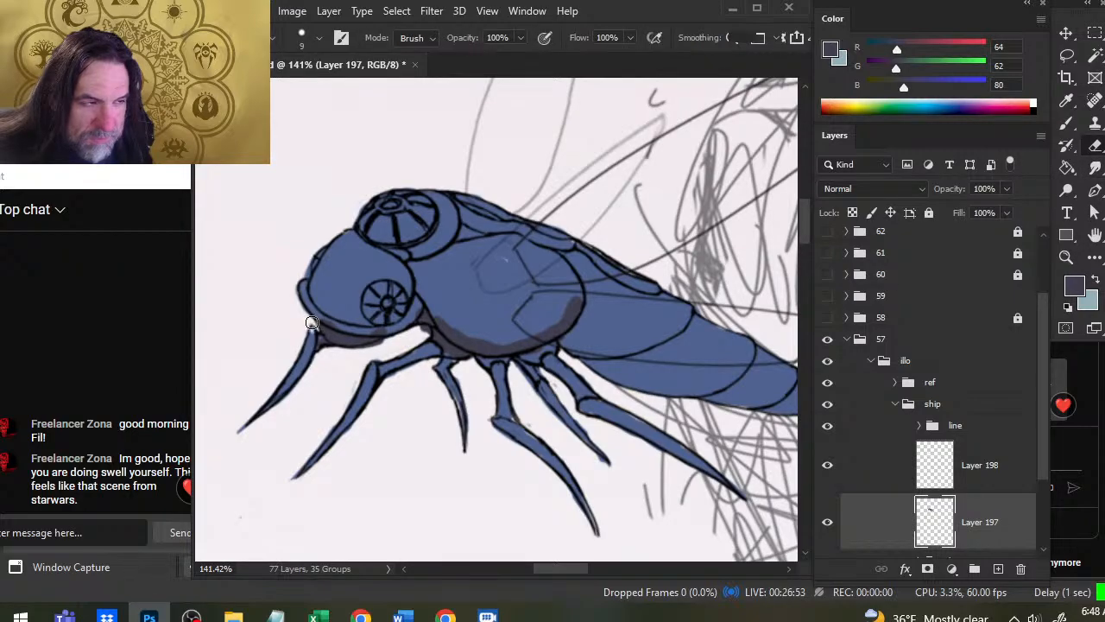
{"action": "key", "text": "b"}
{"action": "key", "text": "r"}
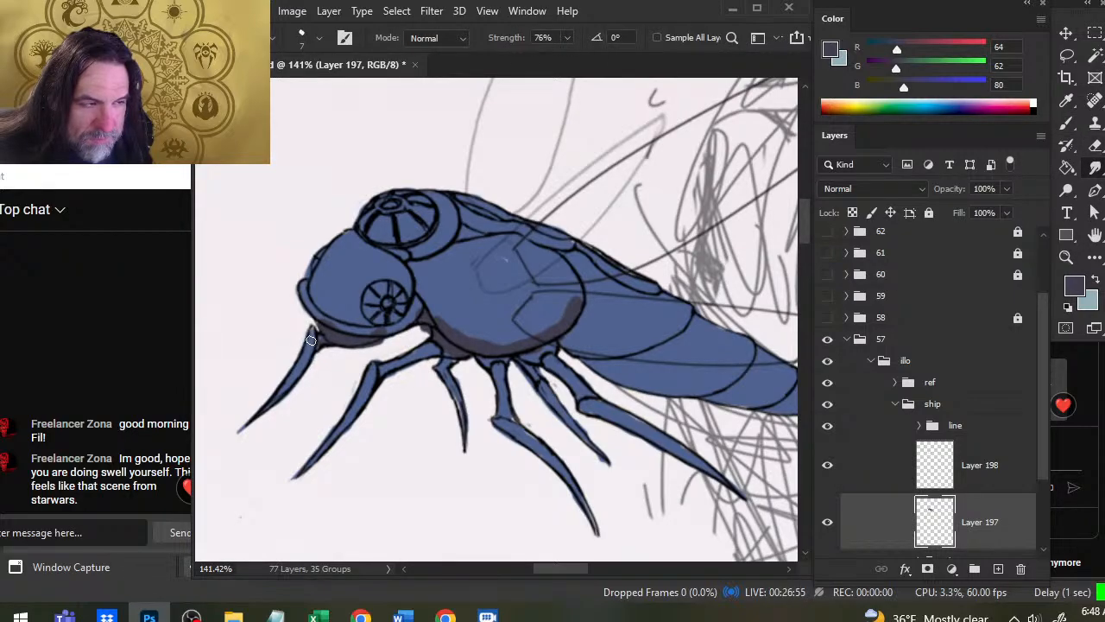
{"action": "key", "text": "e"}
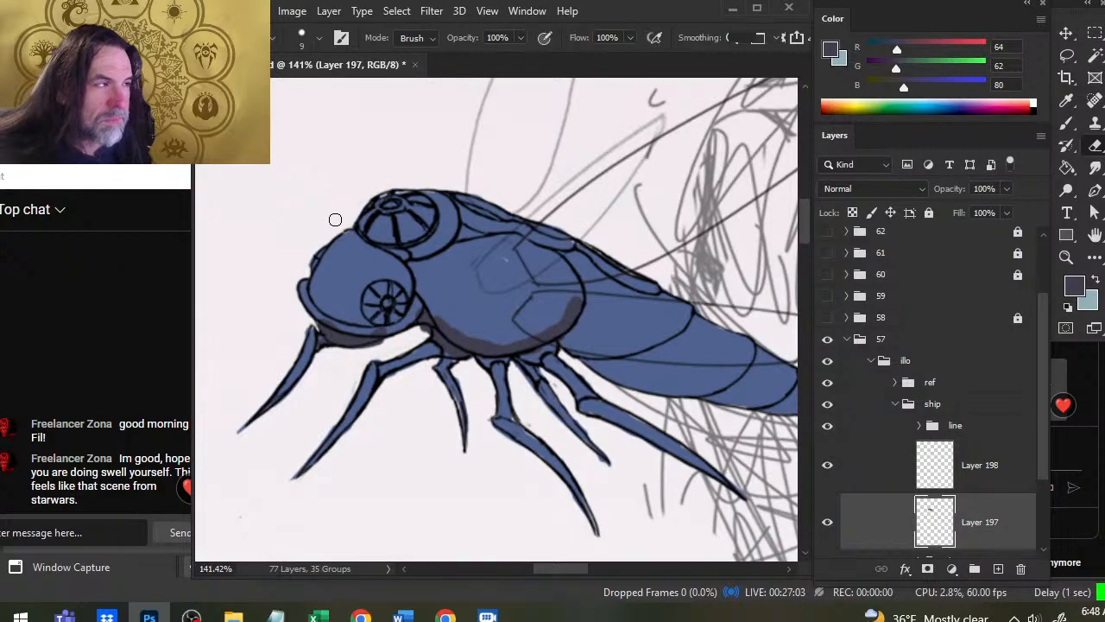
Smudge and erase the blue fill on Layer 197 to fit the thorax and middle leg outlines.
{"action": "key", "text": "r"}
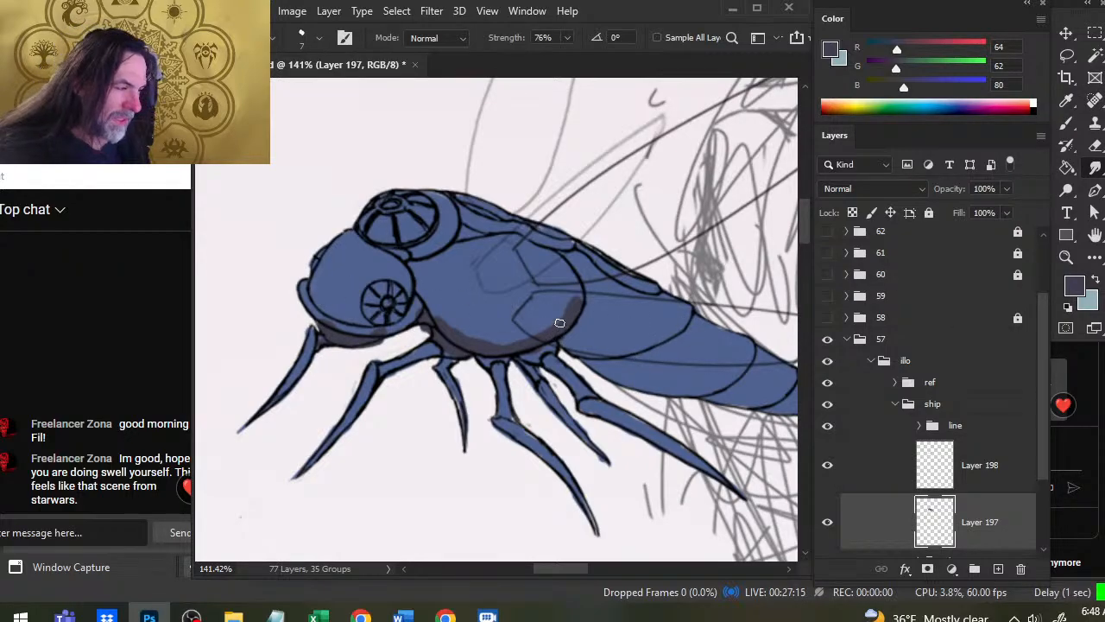
{"action": "key", "text": "e"}
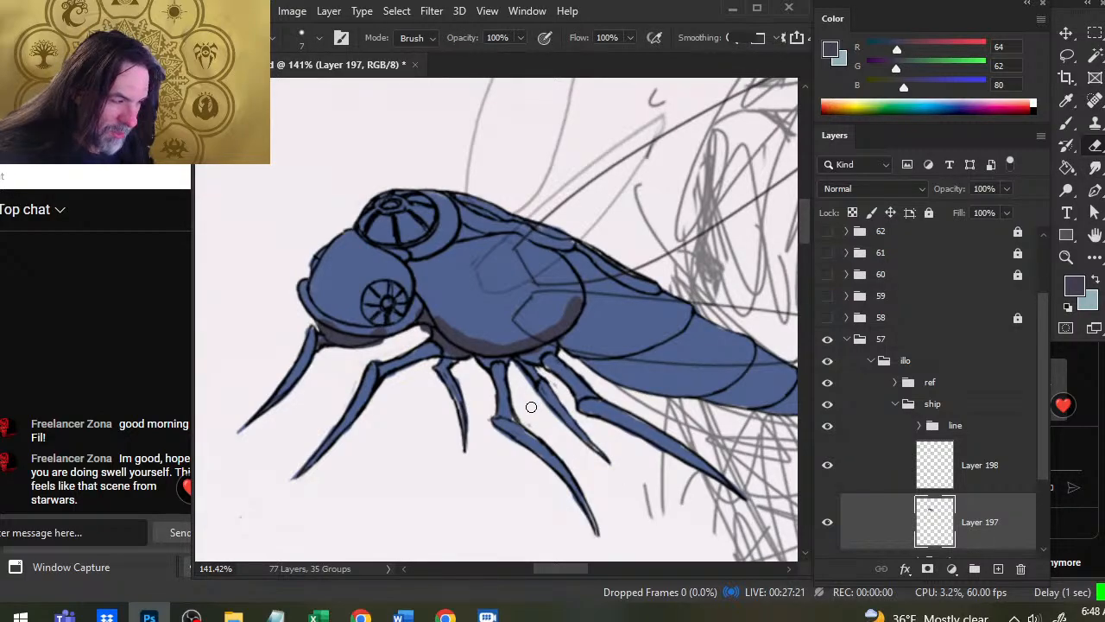
{"action": "key", "text": "r"}
{"action": "key", "text": "e"}
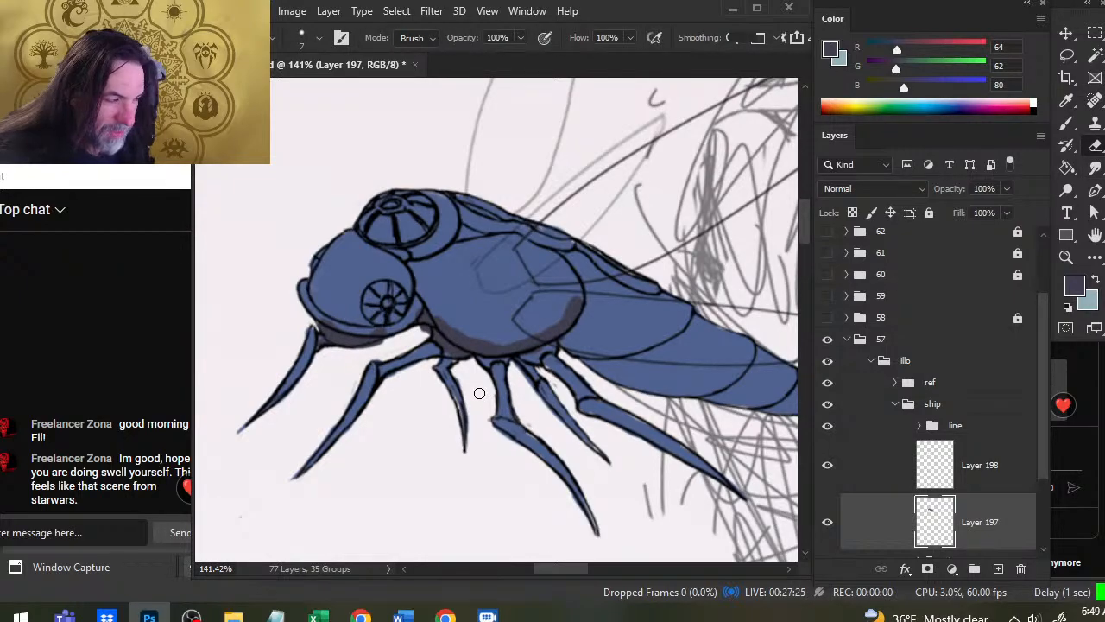
{"action": "key", "text": "r"}
{"action": "mouse_move", "coordinate": [456, 387]}
{"action": "left_mouse_down"}
{"action": "mouse_move", "coordinate": [467, 442]}
{"action": "mouse_move", "coordinate": [464, 406]}
{"action": "left_mouse_up"}
{"action": "key", "text": "e"}
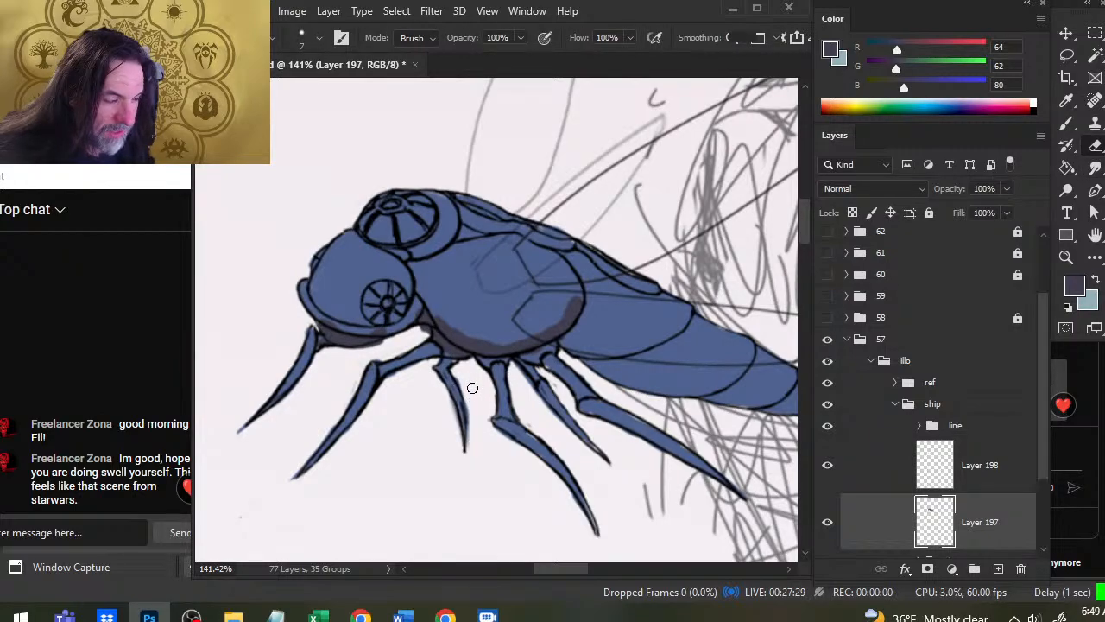
{"action": "key", "text": "r"}
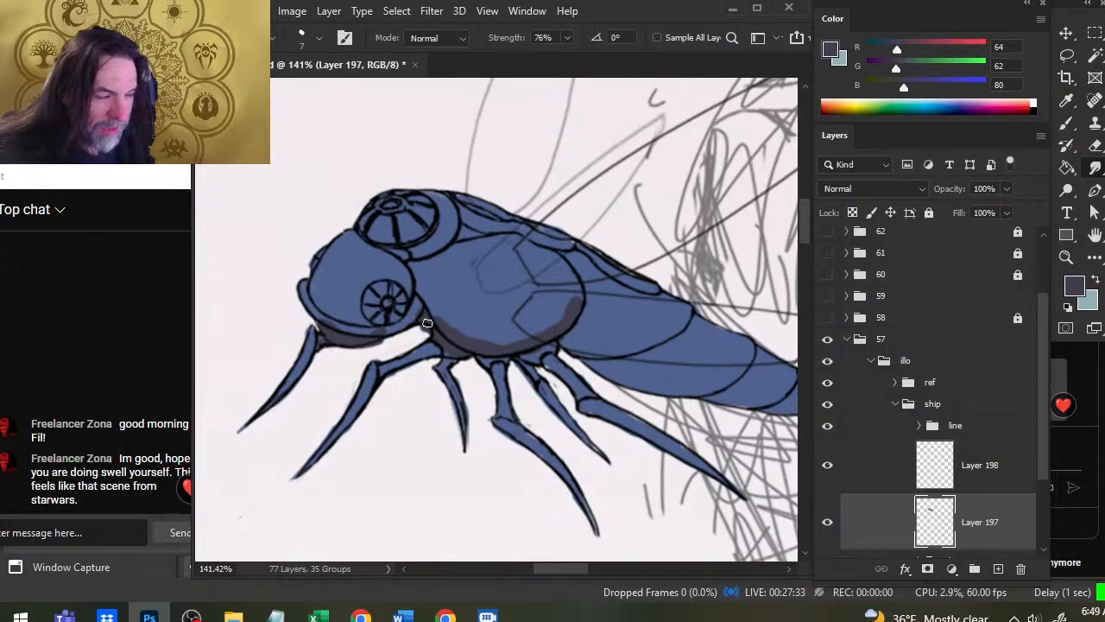
Tidy the edges of the blue fill around the abdomen and rear legs using the Eraser and Smudge tools.
{"action": "key", "text": "e"}
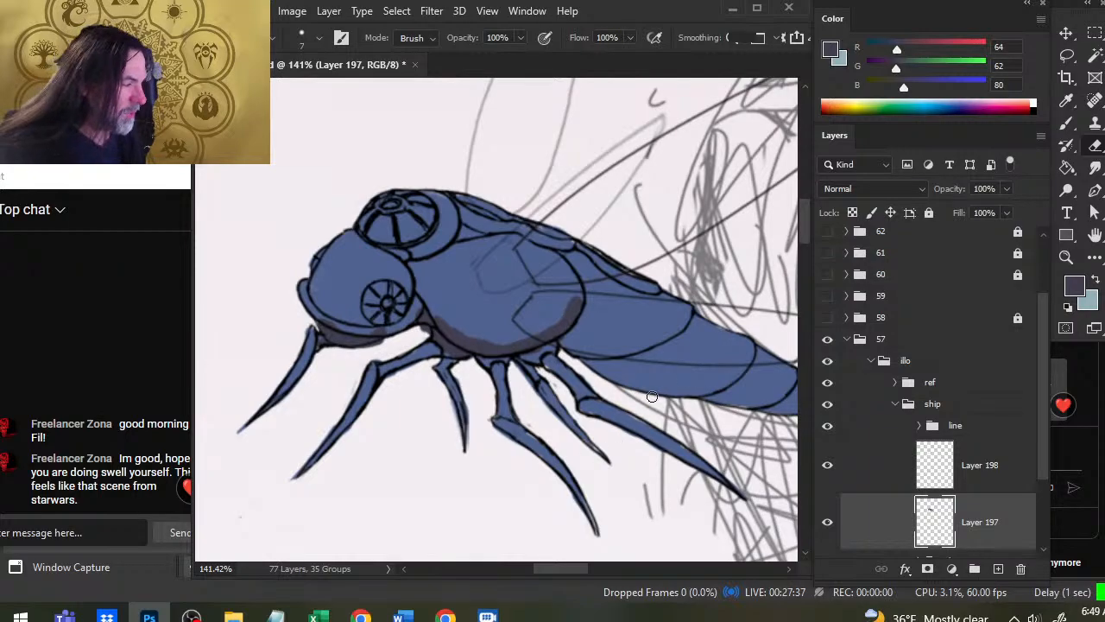
{"action": "left_click_drag", "start_coordinate": [784, 393], "coordinate": [620, 408]}
{"action": "key", "text": "b"}
{"action": "key", "text": "e"}
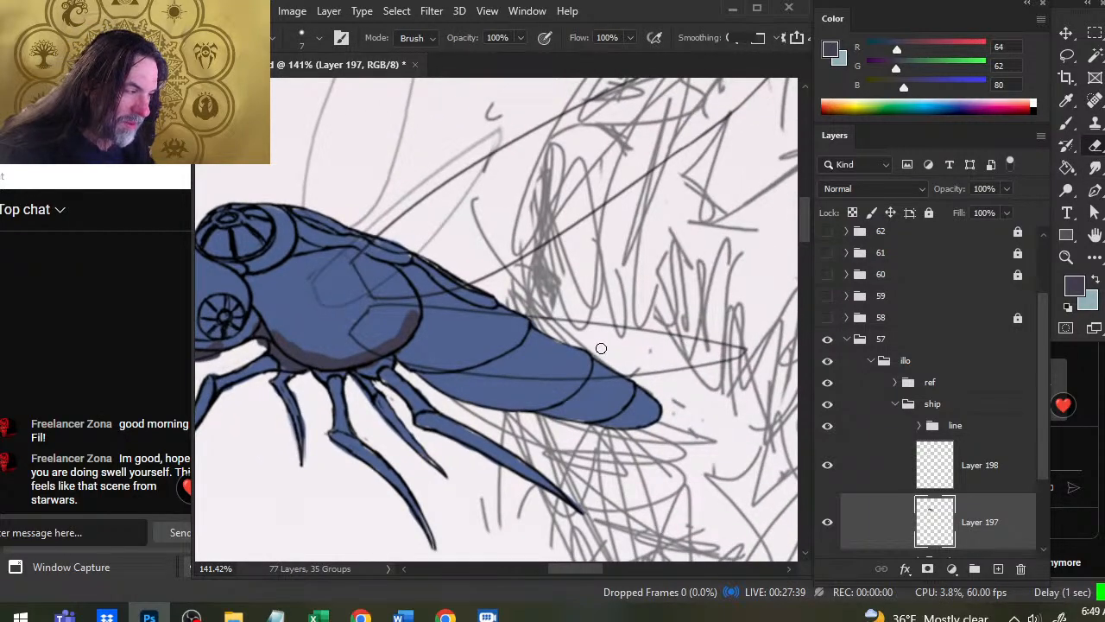
{"action": "key", "text": "r"}
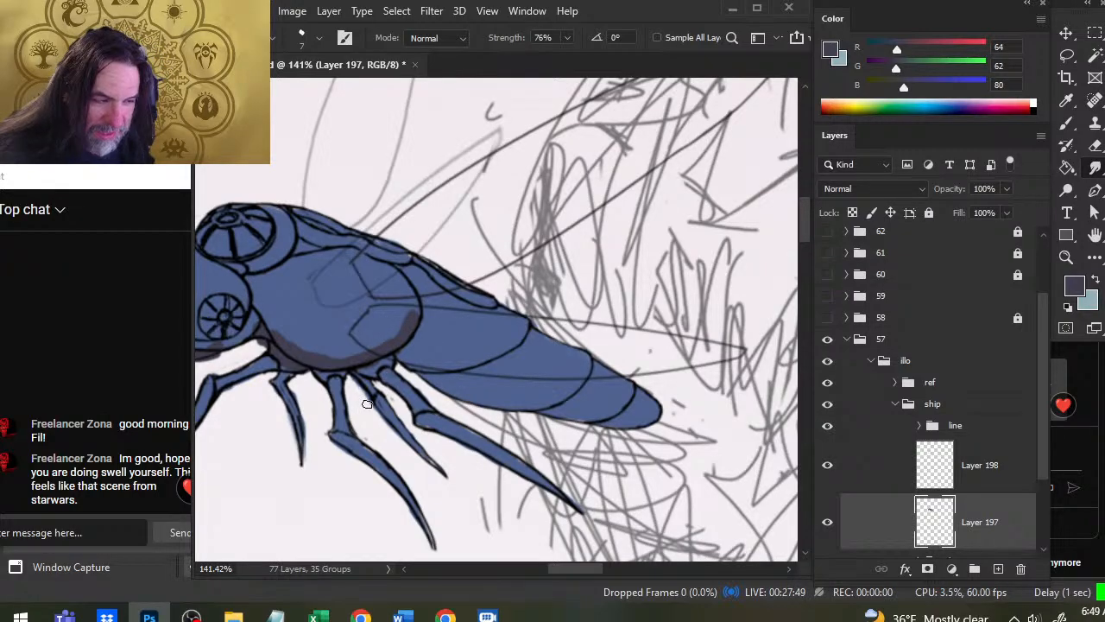
{"action": "key", "text": "e"}
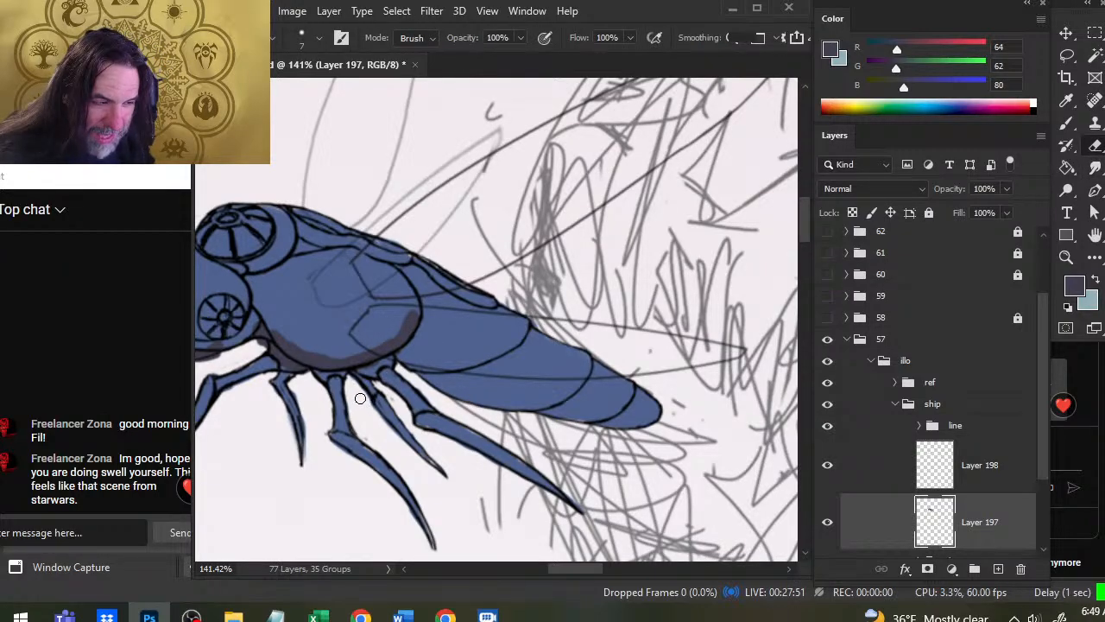
{"action": "key", "text": "r"}
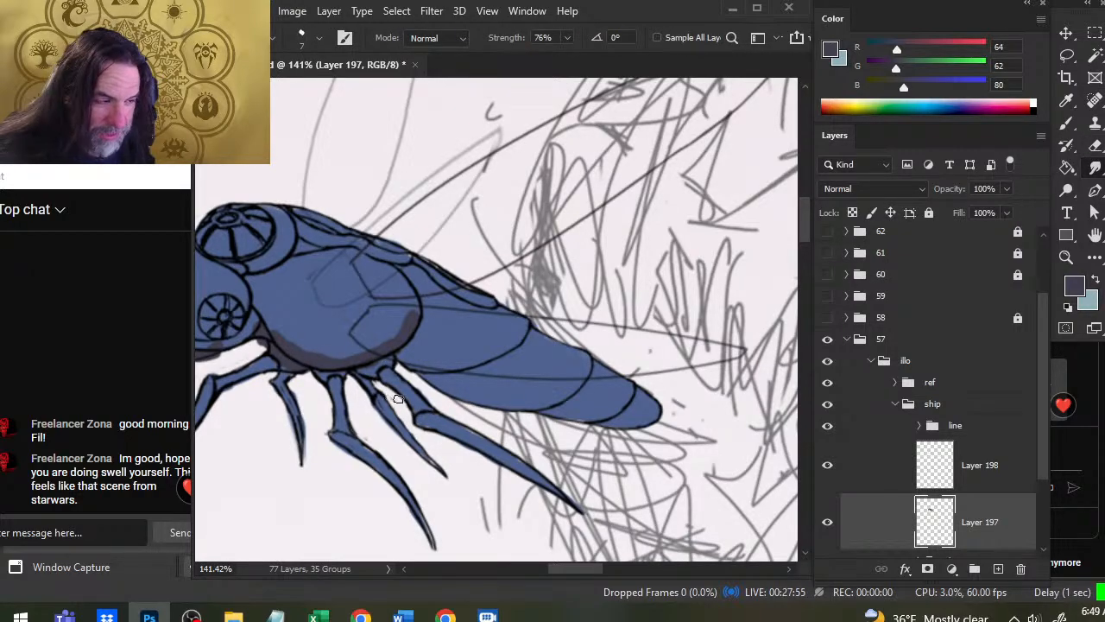
{"action": "key", "text": "e"}
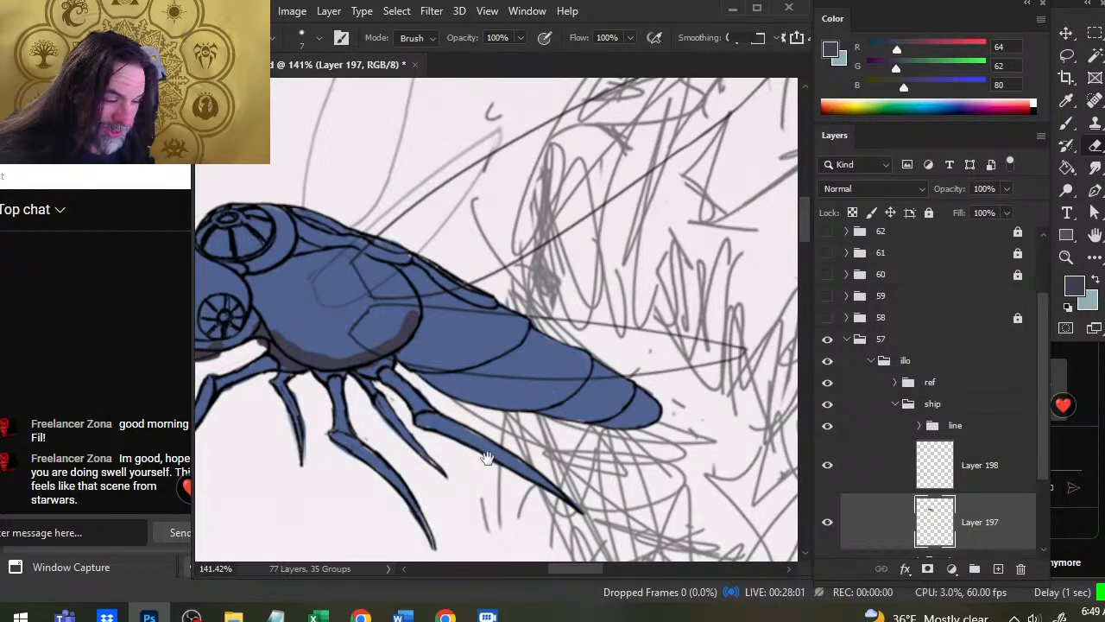
Sample the body blue (RGB 79, 97, 142) and touch up the fill at the near middle leg's knee.
{"action": "left_click_drag", "start_coordinate": [487, 459], "coordinate": [581, 408]}
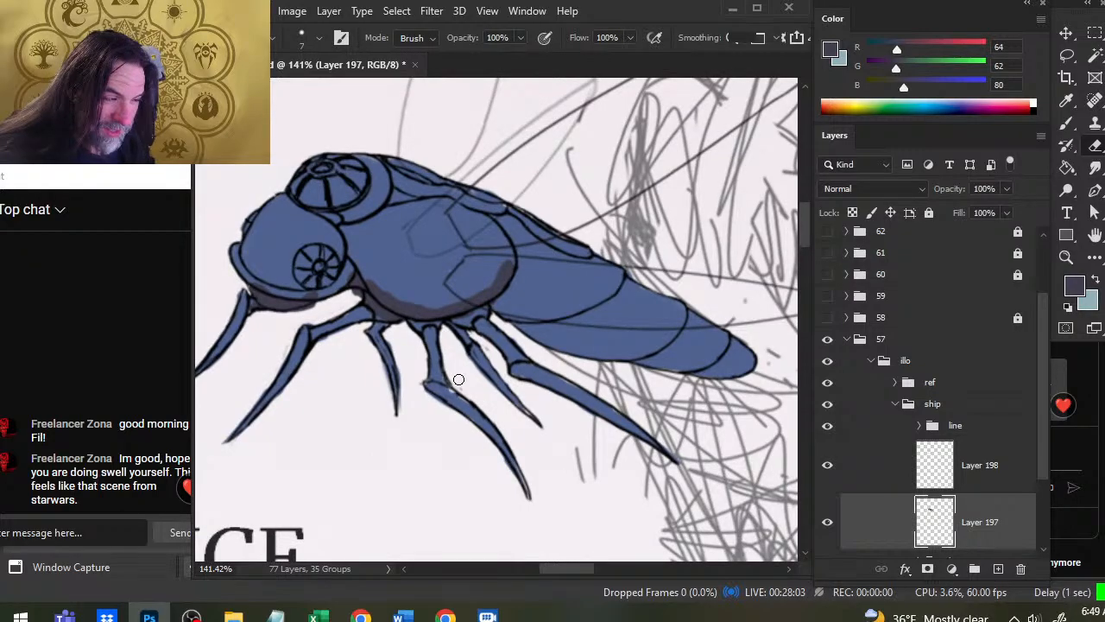
{"action": "key", "text": "b"}
{"action": "key", "text": "alt"}
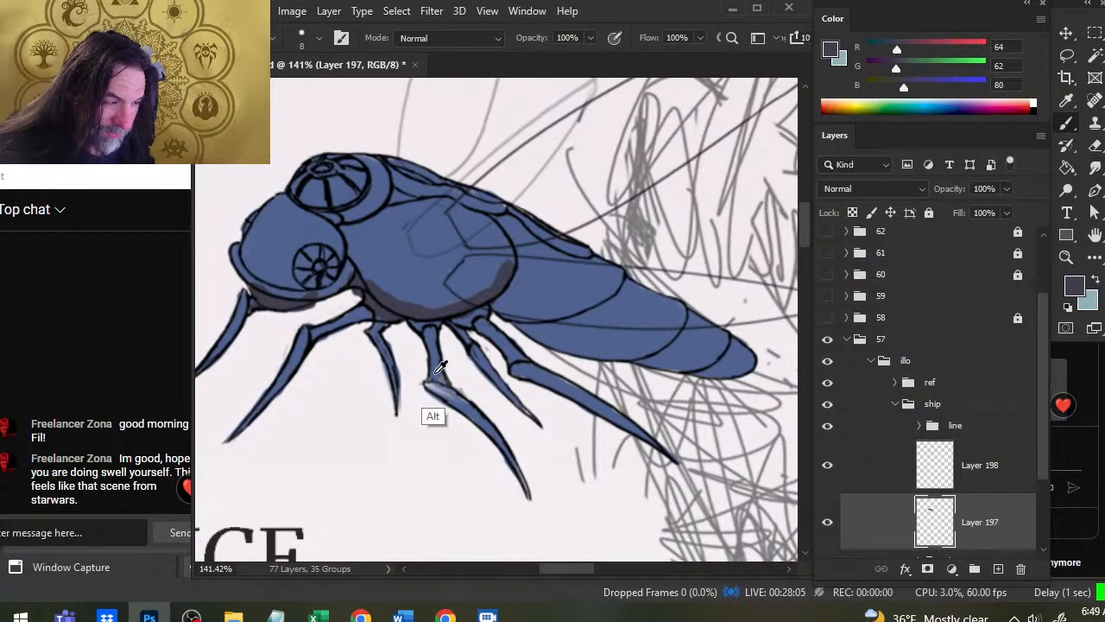
{"action": "left_click", "coordinate": [435, 373], "text": "alt"}
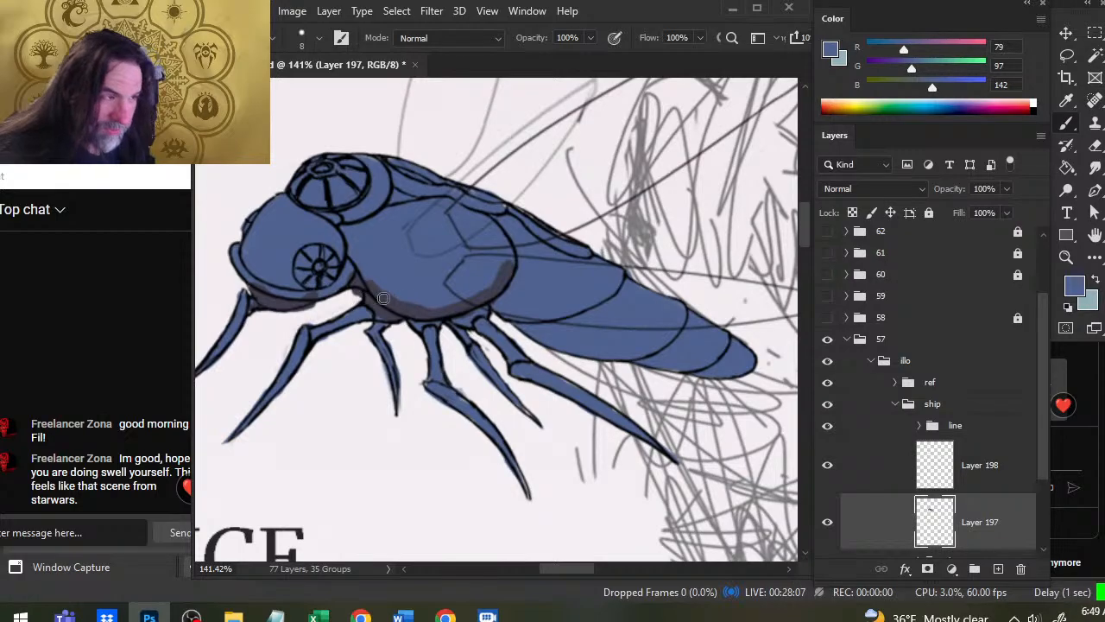
Resample the dark purple-gray (RGB 64, 62, 80) and shade the two far-side legs on Layer 197, erasing any overspill.
{"action": "left_click", "coordinate": [381, 312], "text": "alt"}
{"action": "mouse_move", "coordinate": [418, 322]}
{"action": "left_mouse_down"}
{"action": "mouse_move", "coordinate": [380, 346]}
{"action": "mouse_move", "coordinate": [397, 395]}
{"action": "left_mouse_up"}
{"action": "key", "text": "["}
{"action": "key", "text": "e"}
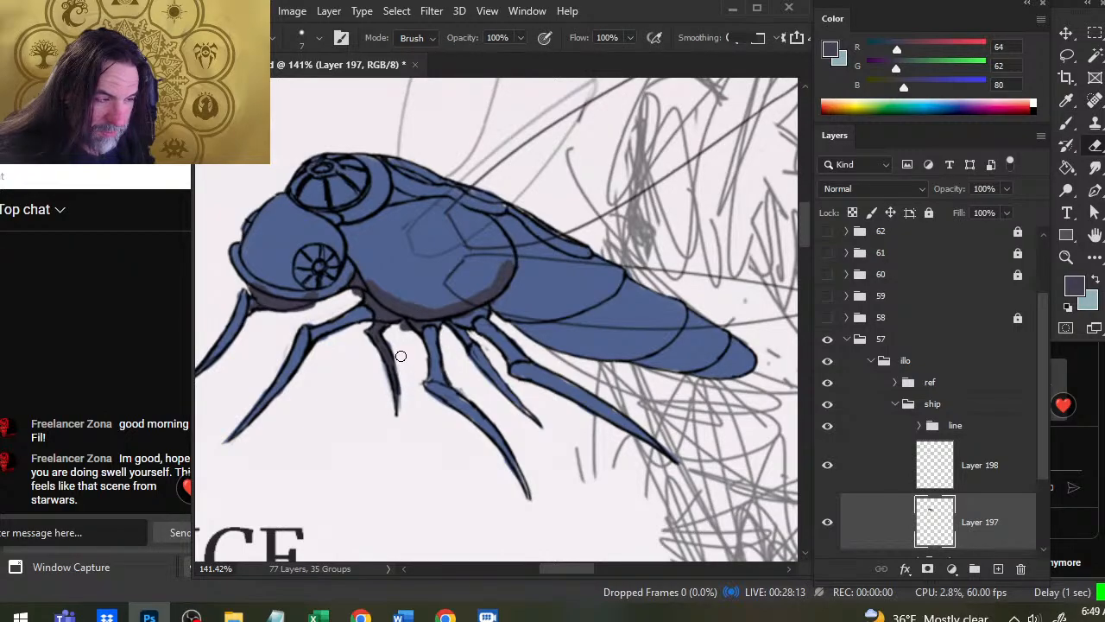
{"action": "key", "text": "b"}
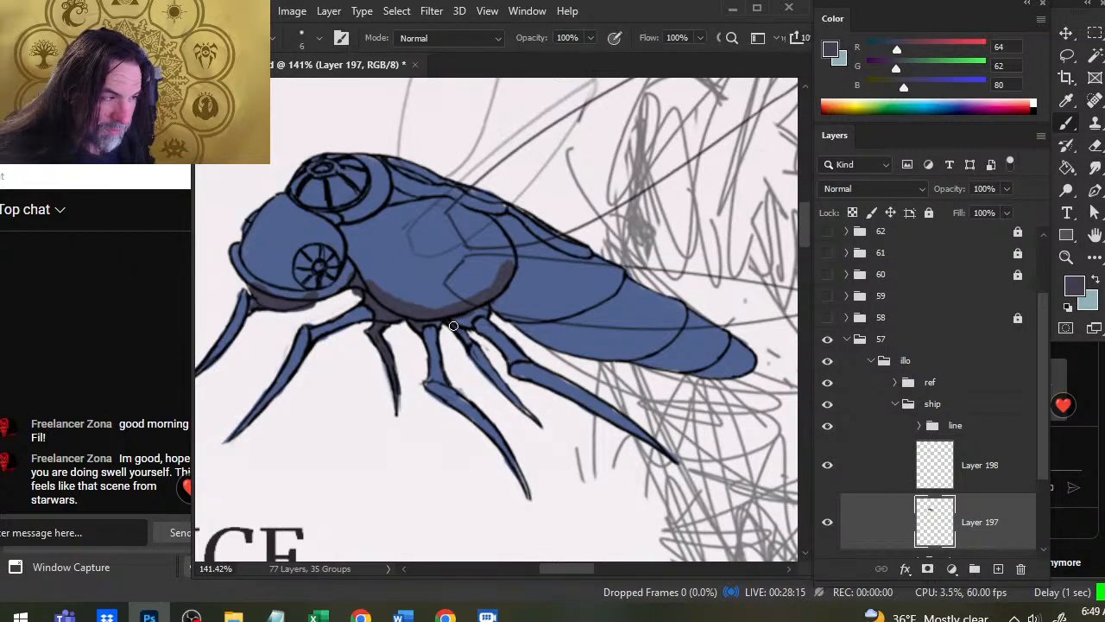
{"action": "mouse_move", "coordinate": [475, 345]}
{"action": "left_mouse_down"}
{"action": "mouse_move", "coordinate": [528, 423]}
{"action": "mouse_move", "coordinate": [500, 405]}
{"action": "mouse_move", "coordinate": [535, 427]}
{"action": "left_mouse_up"}
{"action": "key", "text": "e"}
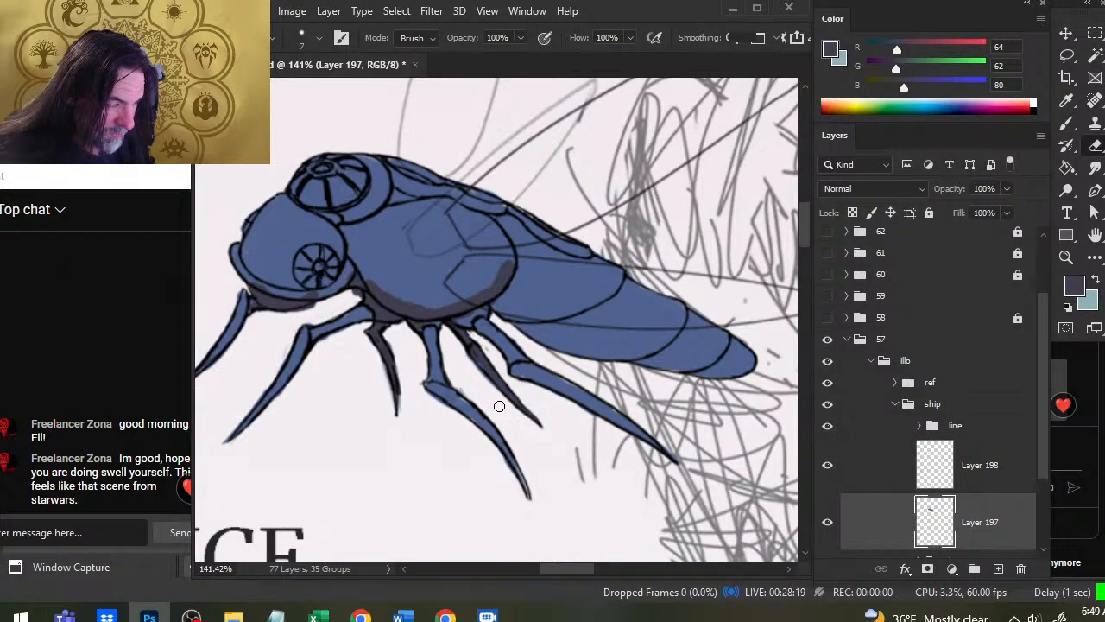
{"action": "key", "text": "b"}
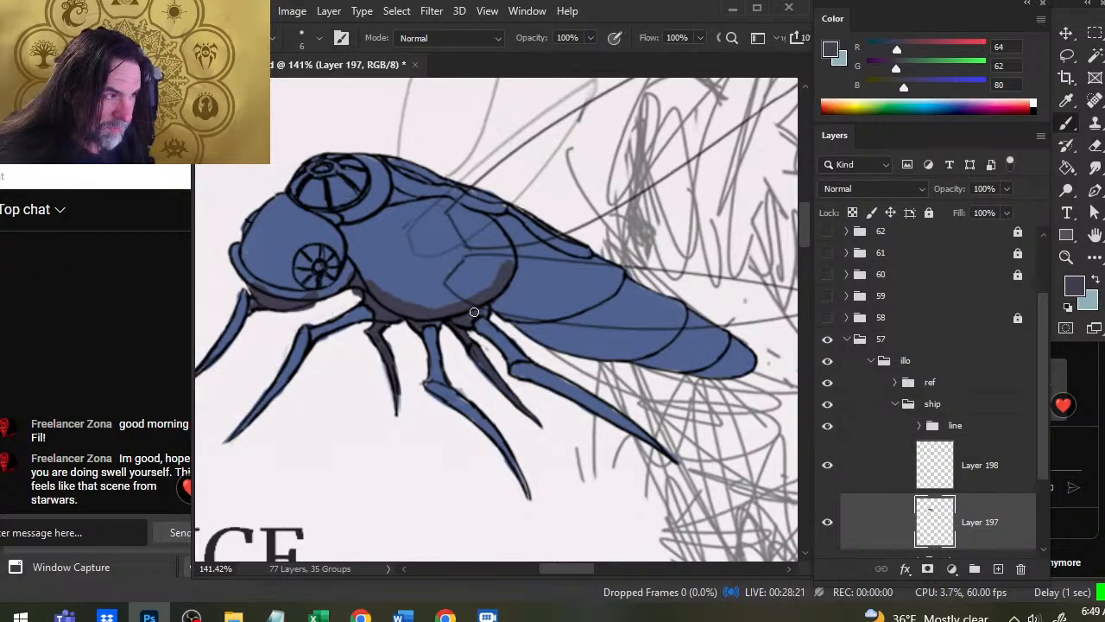
Paint a dark purple-gray shadow along the underside of the abdomen toward the tail tip.
{"action": "mouse_move", "coordinate": [475, 312]}
{"action": "left_mouse_down"}
{"action": "mouse_move", "coordinate": [504, 303]}
{"action": "mouse_move", "coordinate": [572, 349]}
{"action": "mouse_move", "coordinate": [739, 372]}
{"action": "left_mouse_up"}
{"action": "key", "text": "r"}
{"action": "key", "text": "b"}
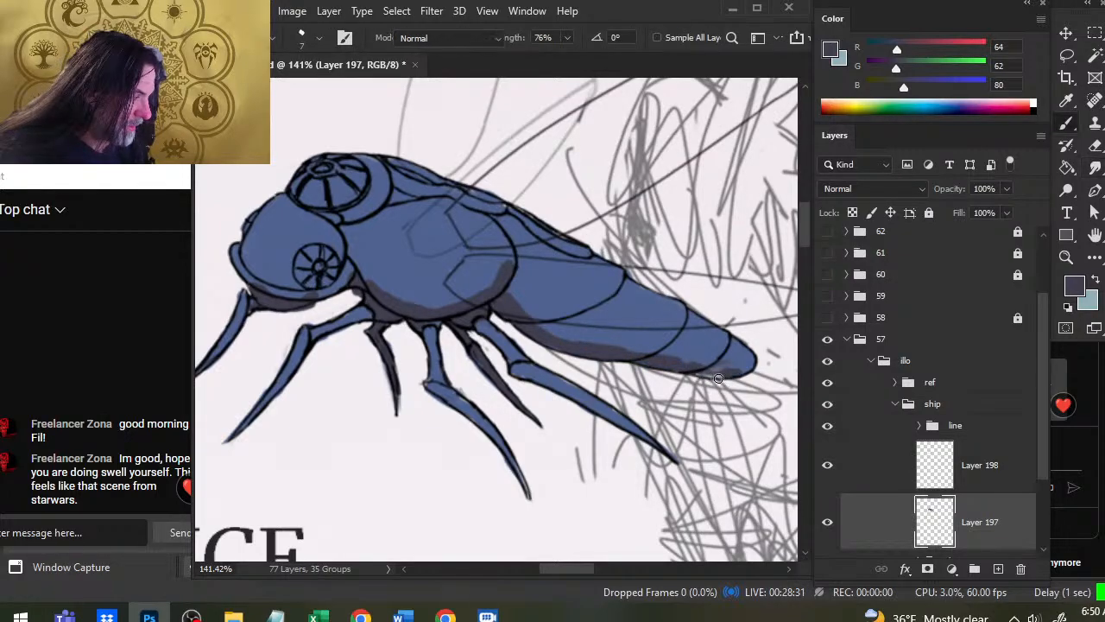
Toggle Layer 198's visibility to find which shading sits on Layer 197, and undo the leg and abdomen shading painted there.
{"action": "key", "text": "r"}
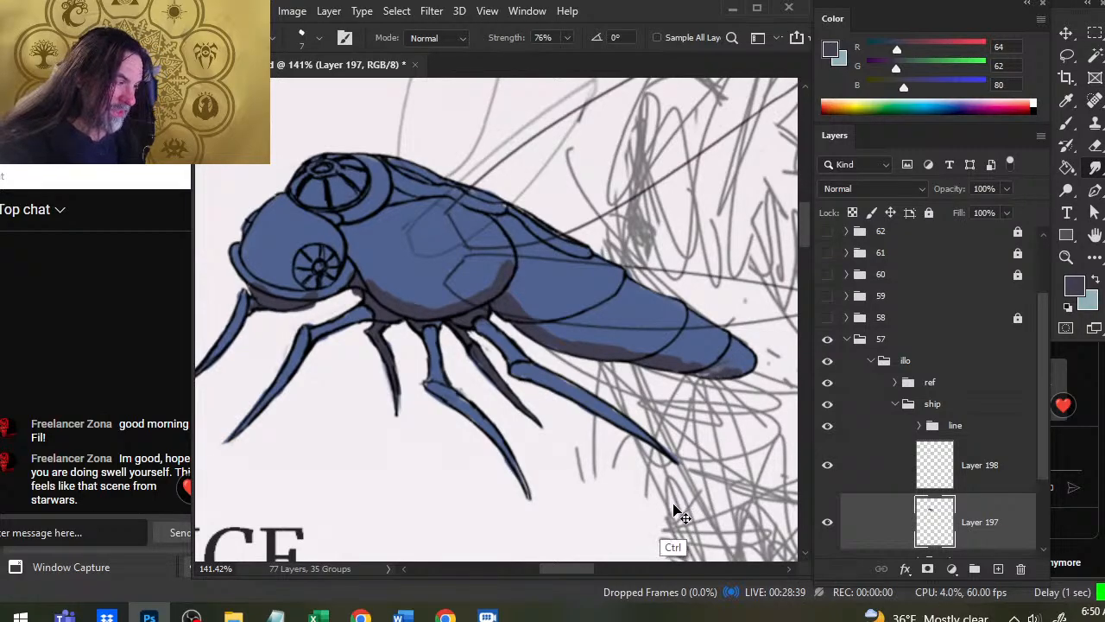
{"action": "left_click", "coordinate": [827, 465]}
{"action": "left_click", "coordinate": [828, 465]}
{"action": "left_click", "coordinate": [827, 466]}
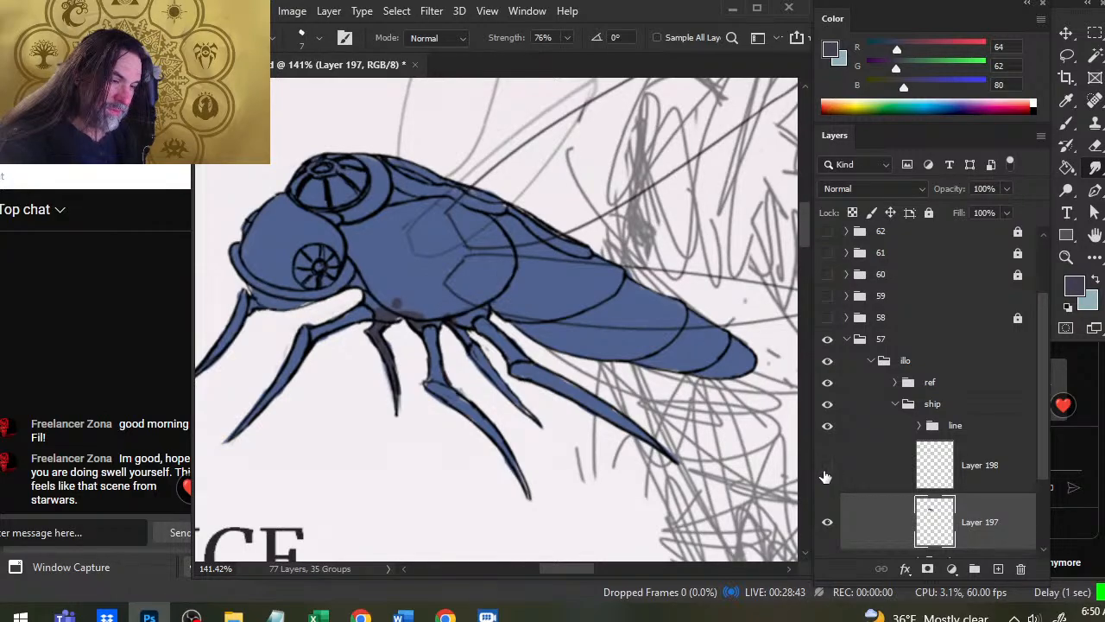
{"action": "left_click", "coordinate": [826, 471]}
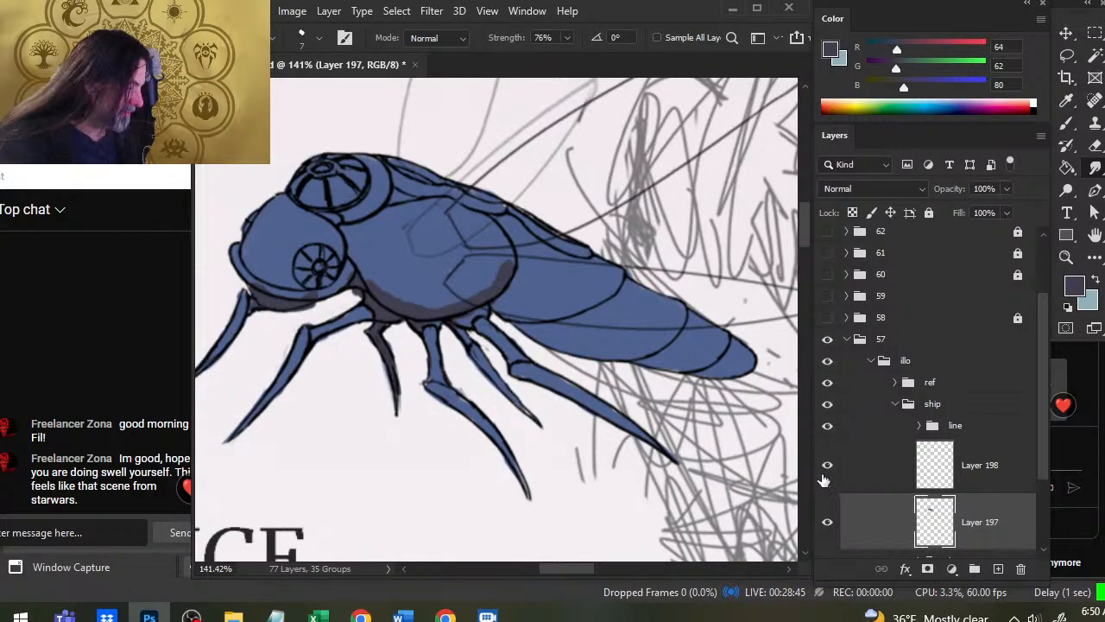
{"action": "left_click", "coordinate": [826, 473]}
{"action": "left_click", "coordinate": [826, 476]}
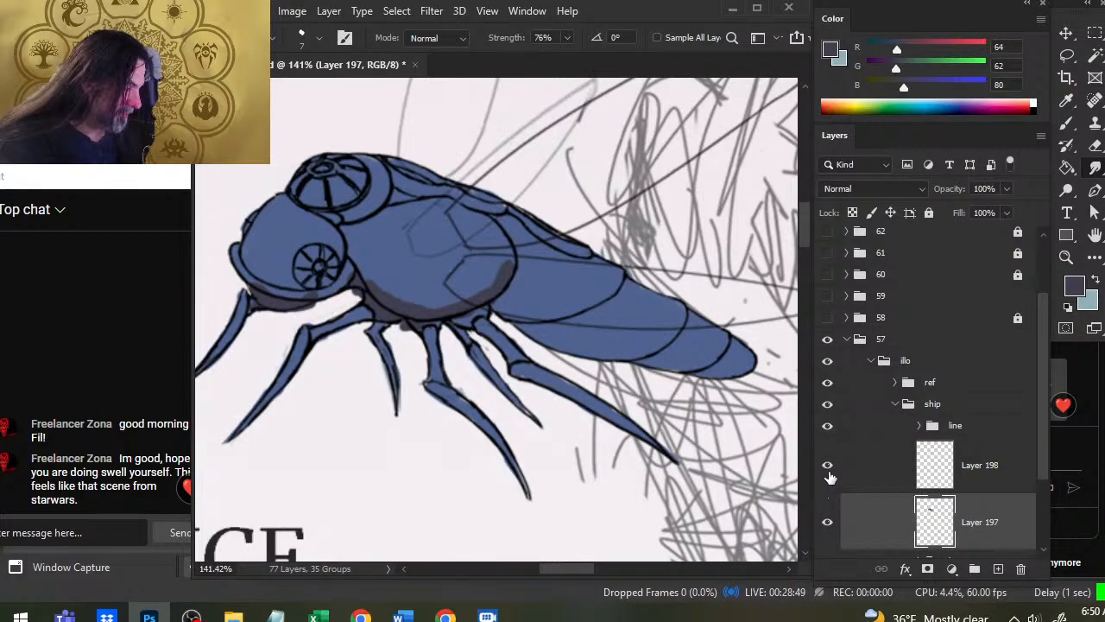
{"action": "left_click", "coordinate": [827, 474]}
{"action": "key", "text": "ctrl+z"}
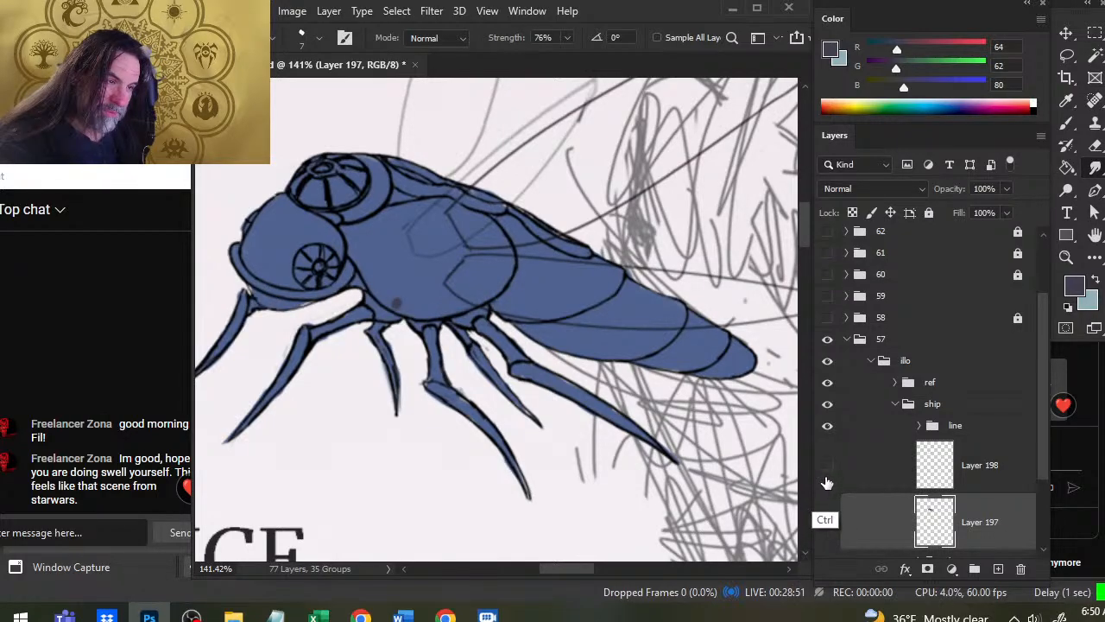
{"action": "key", "text": "ctrl+z"}
{"action": "left_click", "coordinate": [827, 478]}
{"action": "left_click", "coordinate": [828, 477]}
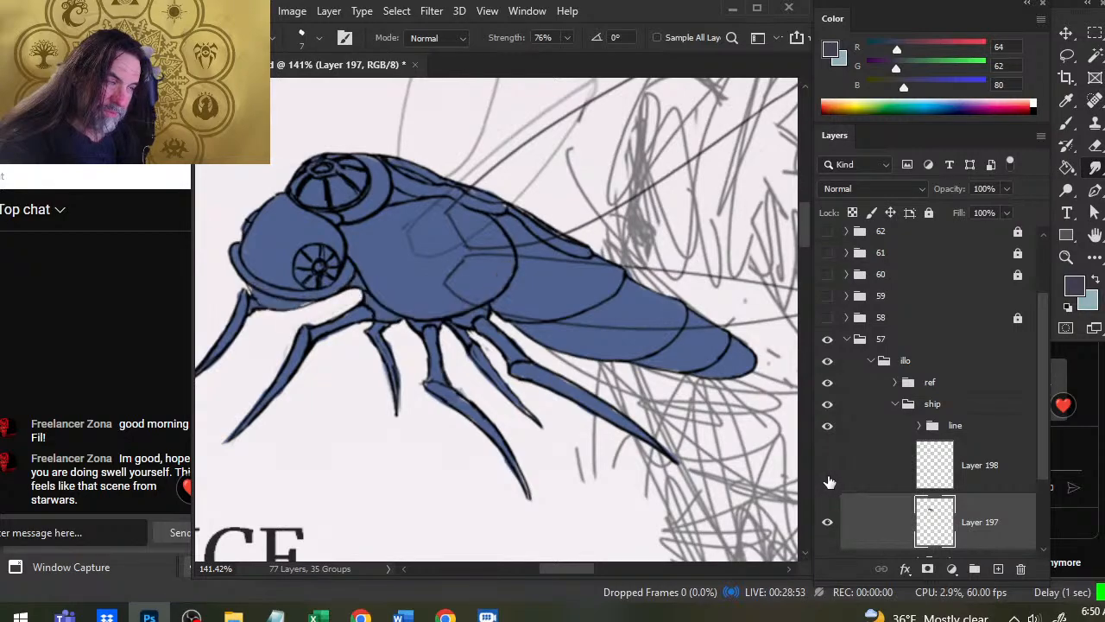
{"action": "left_click", "coordinate": [827, 482]}
On Layer 198, shade the far-side middle leg and its joint in dark purple-gray (RGB 64, 62, 80), erasing any overspill.
{"action": "left_click", "coordinate": [872, 467]}
{"action": "key", "text": "b"}
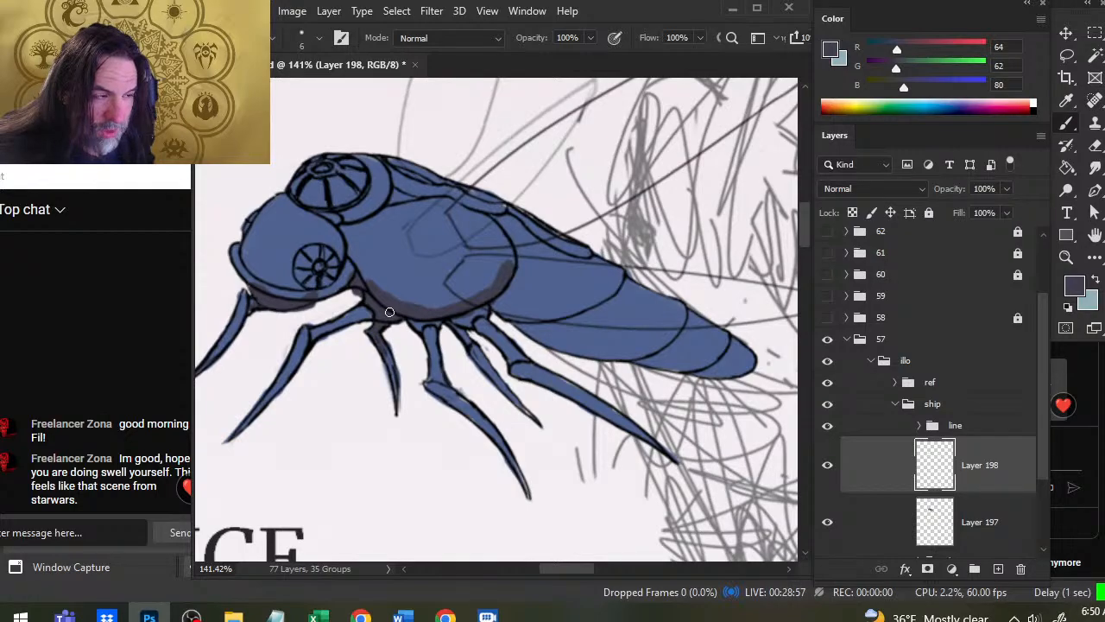
{"action": "key", "text": "e"}
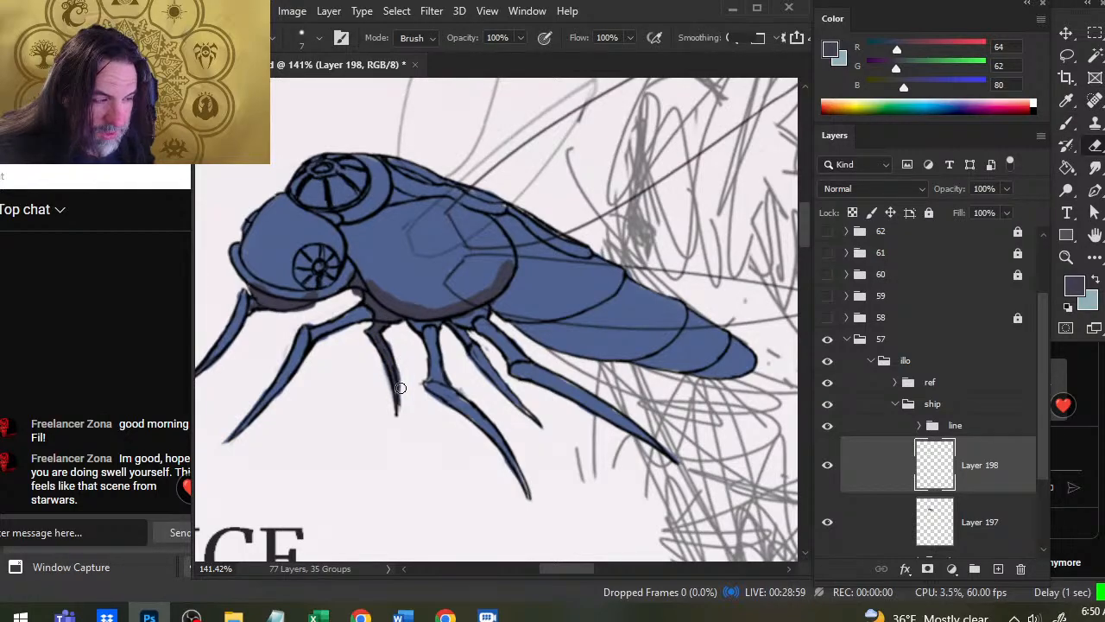
{"action": "key", "text": "b"}
{"action": "key", "text": "e"}
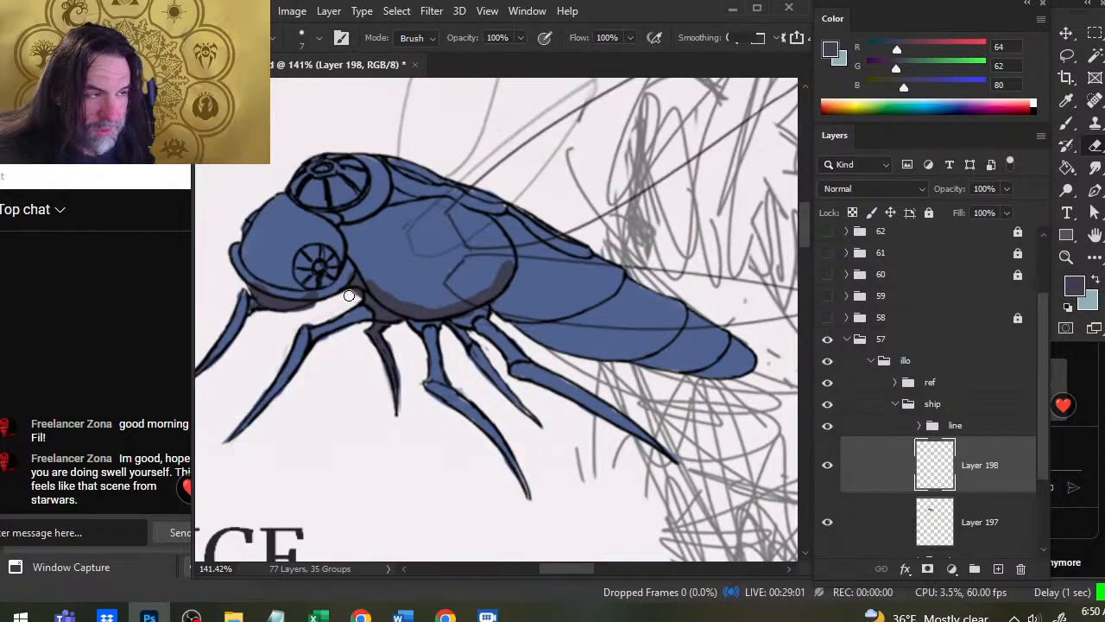
Touch up the dark shadow under the head, cleaning its edges with the Eraser and Smudge tools.
{"action": "key", "text": "b"}
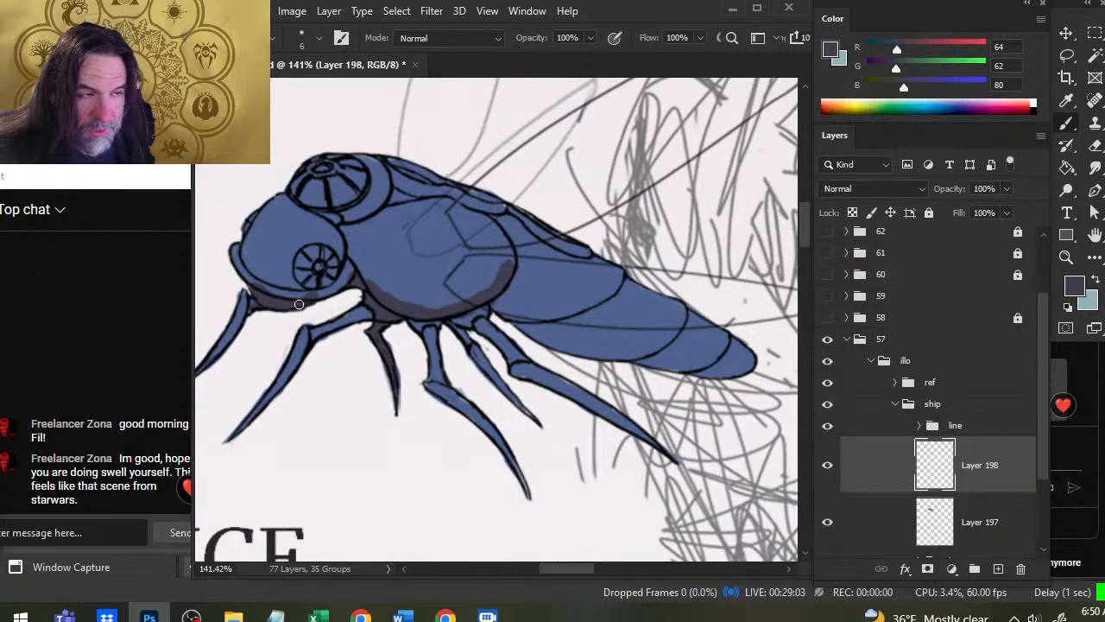
{"action": "key", "text": "e"}
{"action": "key", "text": "b"}
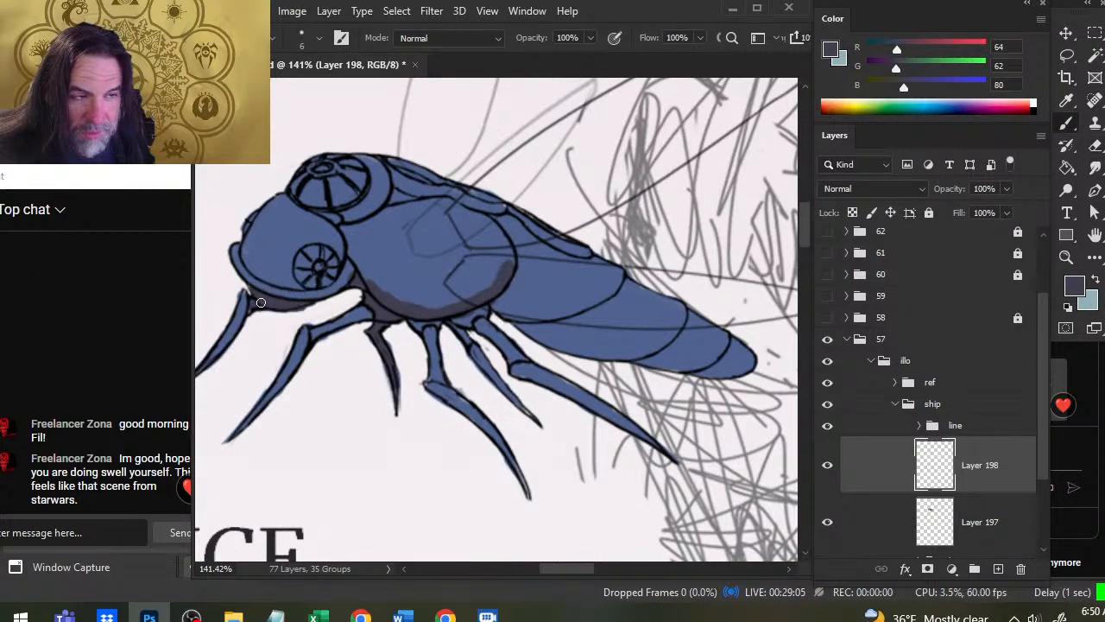
{"action": "key", "text": "r"}
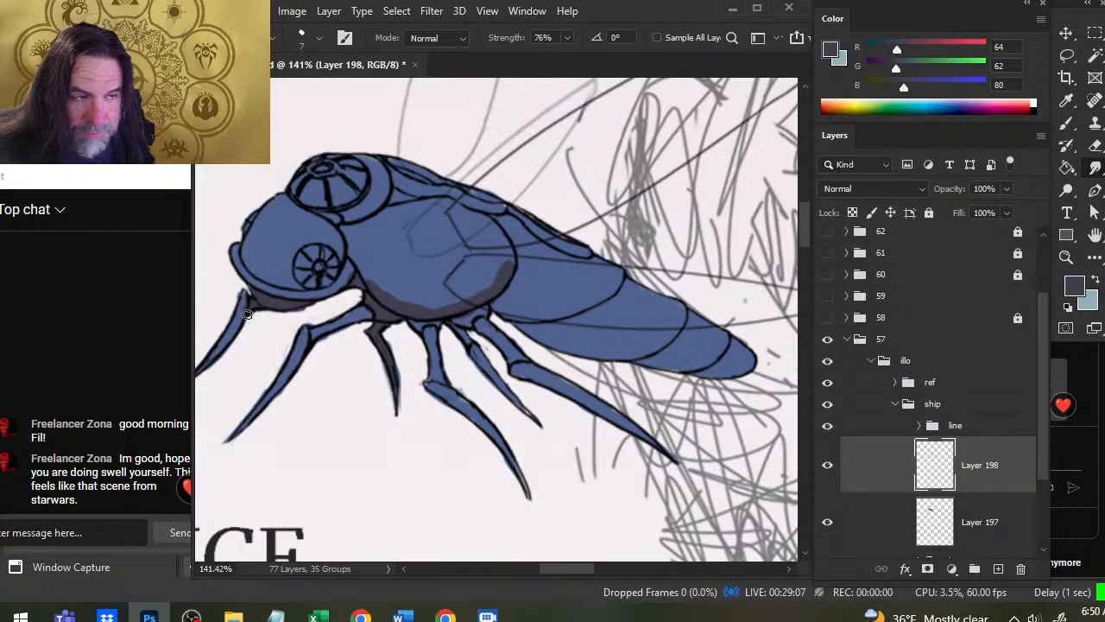
{"action": "key", "text": "b"}
Extend the dark shadow up the front edge of the thorax and smudge it into the body blue.
{"action": "key", "text": "r"}
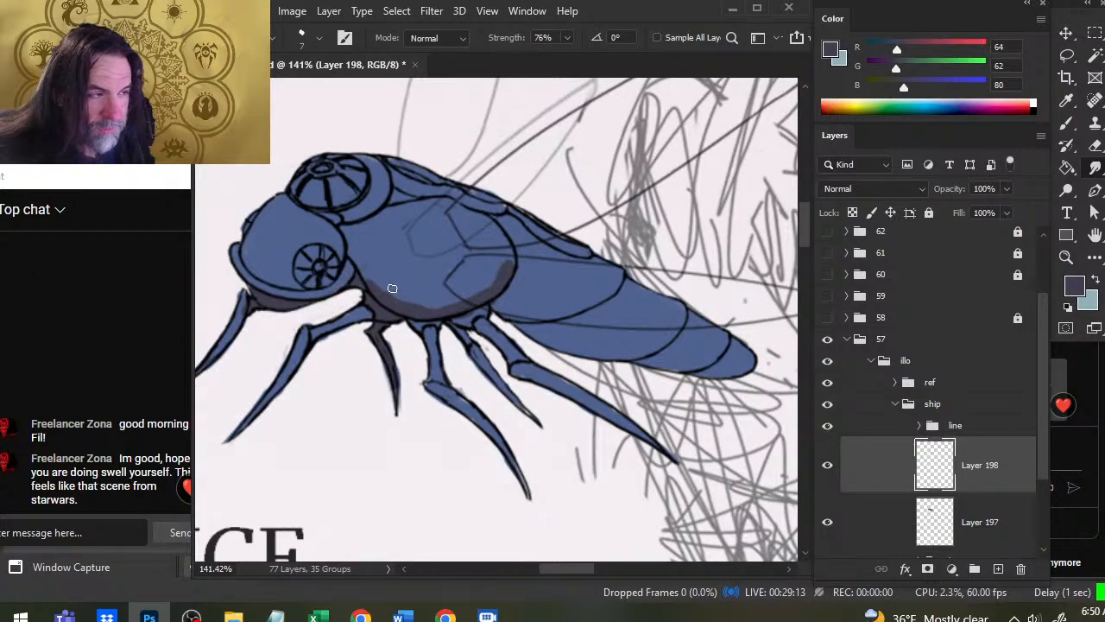
{"action": "left_click_drag", "start_coordinate": [390, 300], "coordinate": [354, 259]}
{"action": "key", "text": "b"}
{"action": "key", "text": "r"}
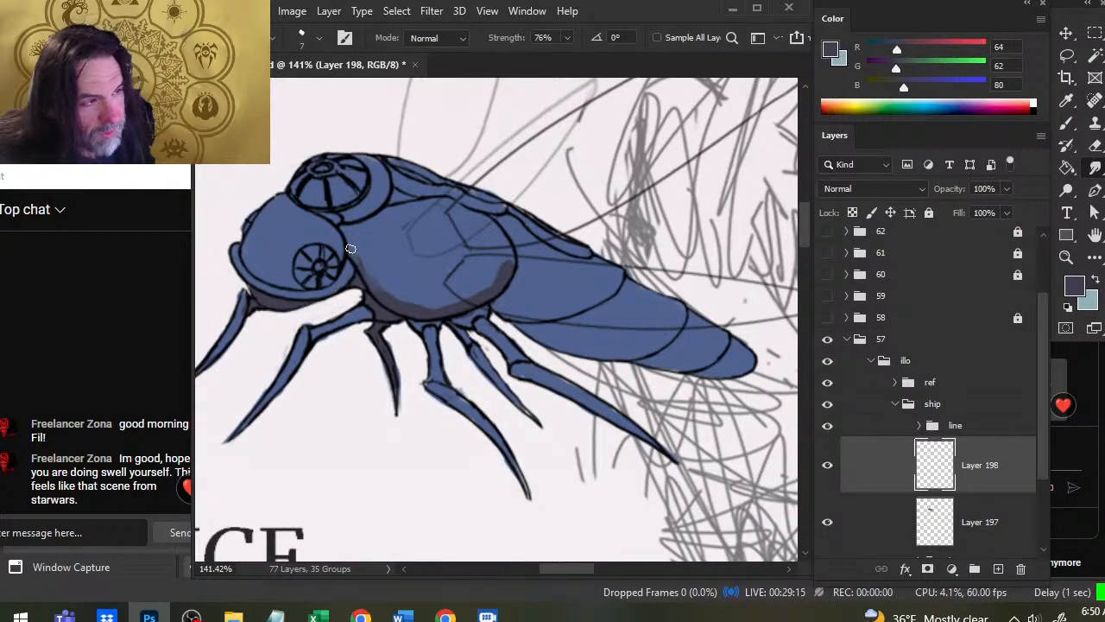
Shade the far-side rear leg and its base under the thorax in dark purple-gray, erasing paint outside the outline.
{"action": "key", "text": "b"}
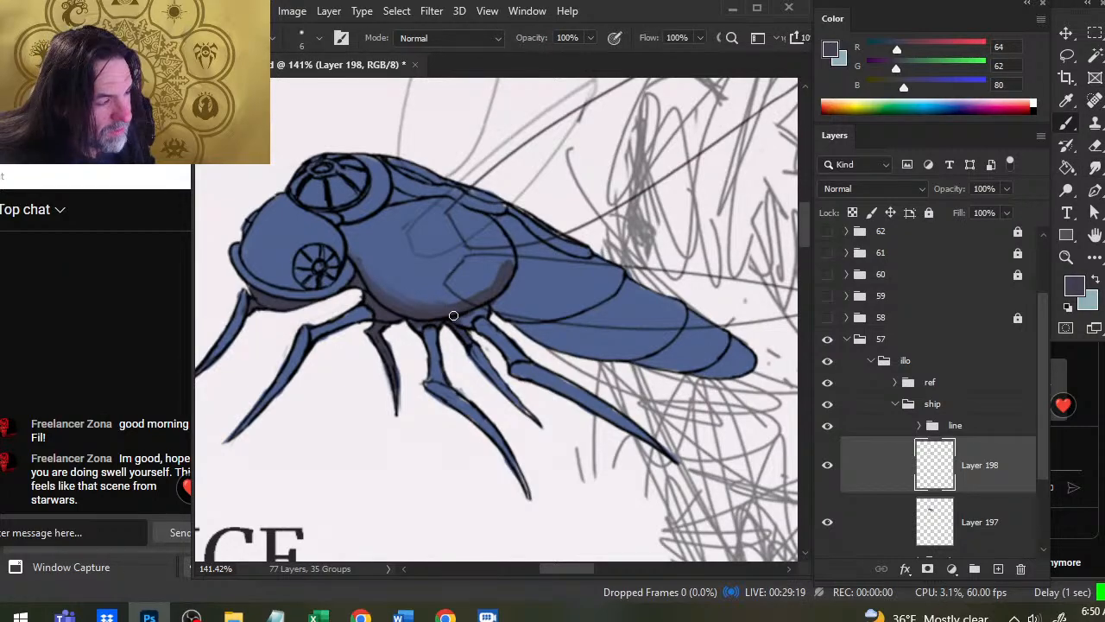
{"action": "key", "text": "e"}
{"action": "mouse_move", "coordinate": [470, 344]}
{"action": "left_mouse_down"}
{"action": "mouse_move", "coordinate": [484, 364]}
{"action": "mouse_move", "coordinate": [485, 349]}
{"action": "mouse_move", "coordinate": [489, 379]}
{"action": "mouse_move", "coordinate": [531, 419]}
{"action": "left_mouse_up"}
{"action": "key", "text": "b"}
{"action": "key", "text": "e"}
{"action": "left_click_drag", "start_coordinate": [480, 377], "coordinate": [508, 403]}
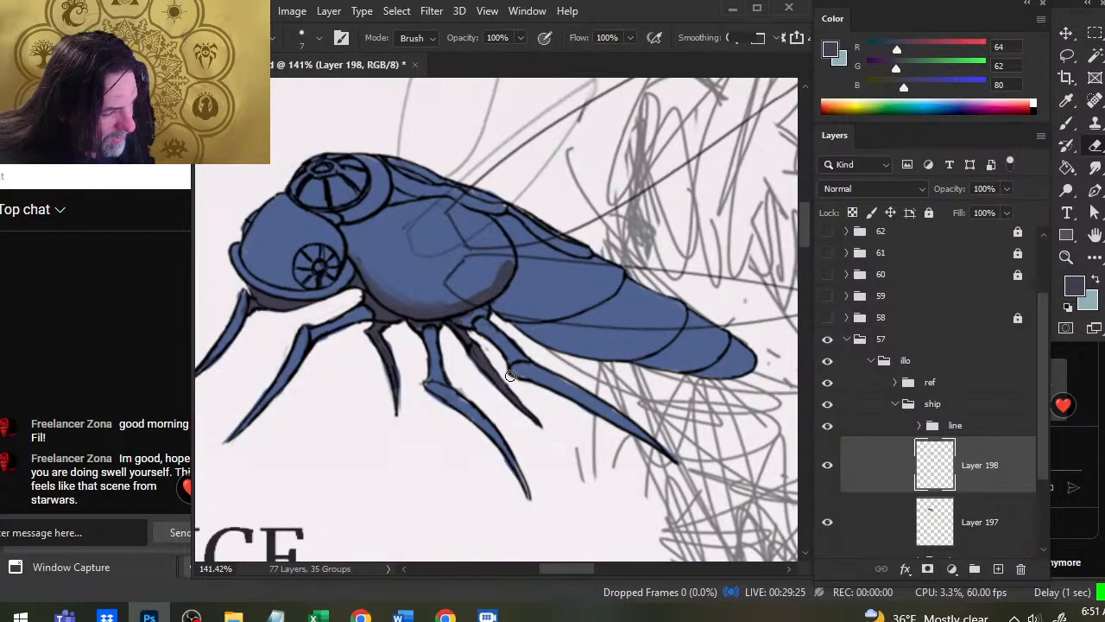
Paint dark purple-gray shadows along the abdomen's underside and behind each segment edge up to the tail tip, smudging them.
{"action": "key", "text": "b"}
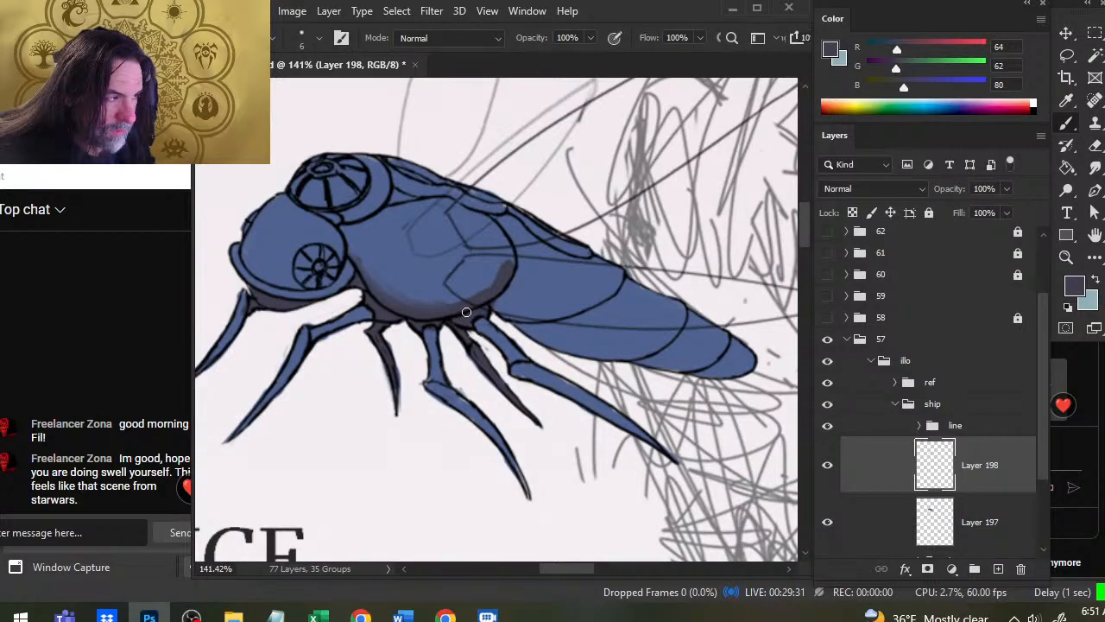
{"action": "mouse_move", "coordinate": [515, 279]}
{"action": "left_mouse_down"}
{"action": "mouse_move", "coordinate": [520, 315]}
{"action": "mouse_move", "coordinate": [560, 316]}
{"action": "mouse_move", "coordinate": [546, 338]}
{"action": "mouse_move", "coordinate": [575, 352]}
{"action": "mouse_move", "coordinate": [653, 352]}
{"action": "mouse_move", "coordinate": [744, 379]}
{"action": "mouse_move", "coordinate": [747, 353]}
{"action": "mouse_move", "coordinate": [733, 374]}
{"action": "mouse_move", "coordinate": [708, 375]}
{"action": "mouse_move", "coordinate": [751, 351]}
{"action": "mouse_move", "coordinate": [738, 351]}
{"action": "left_mouse_up"}
{"action": "key", "text": "r"}
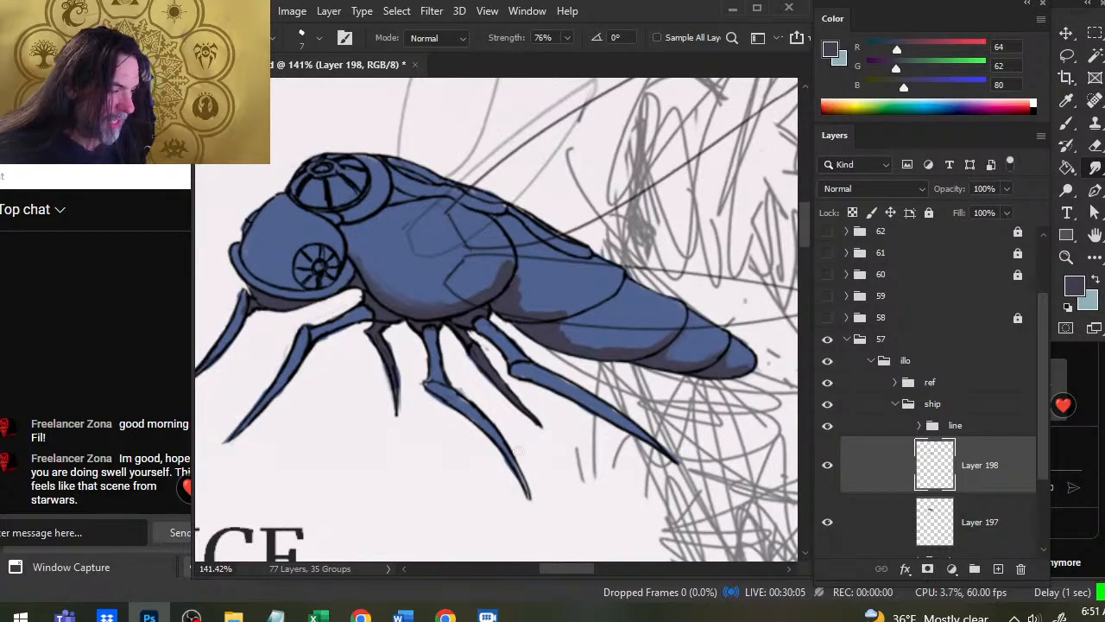
Add a new layer above the ref group and set the brush color to light blue-gray (RGB 145, 176, 185).
{"action": "key", "text": "z"}
{"action": "mouse_move", "coordinate": [585, 457]}
{"action": "left_mouse_down"}
{"action": "mouse_move", "coordinate": [488, 497]}
{"action": "mouse_move", "coordinate": [633, 307]}
{"action": "mouse_move", "coordinate": [732, 343]}
{"action": "mouse_move", "coordinate": [734, 420]}
{"action": "left_mouse_up"}
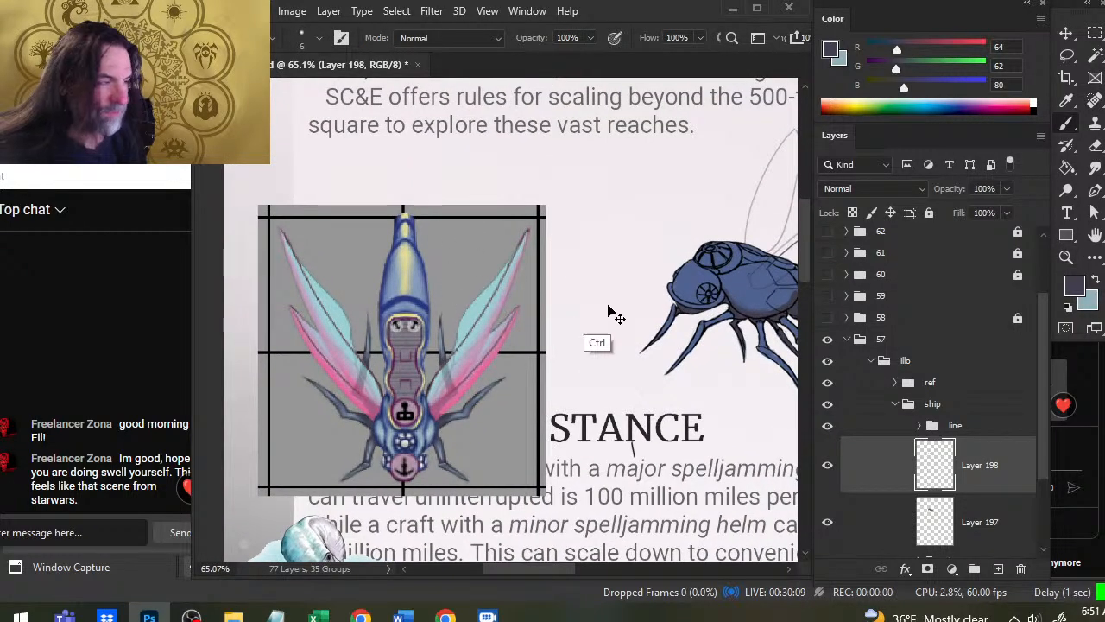
{"action": "left_click", "coordinate": [966, 391]}
{"action": "left_click", "coordinate": [998, 569]}
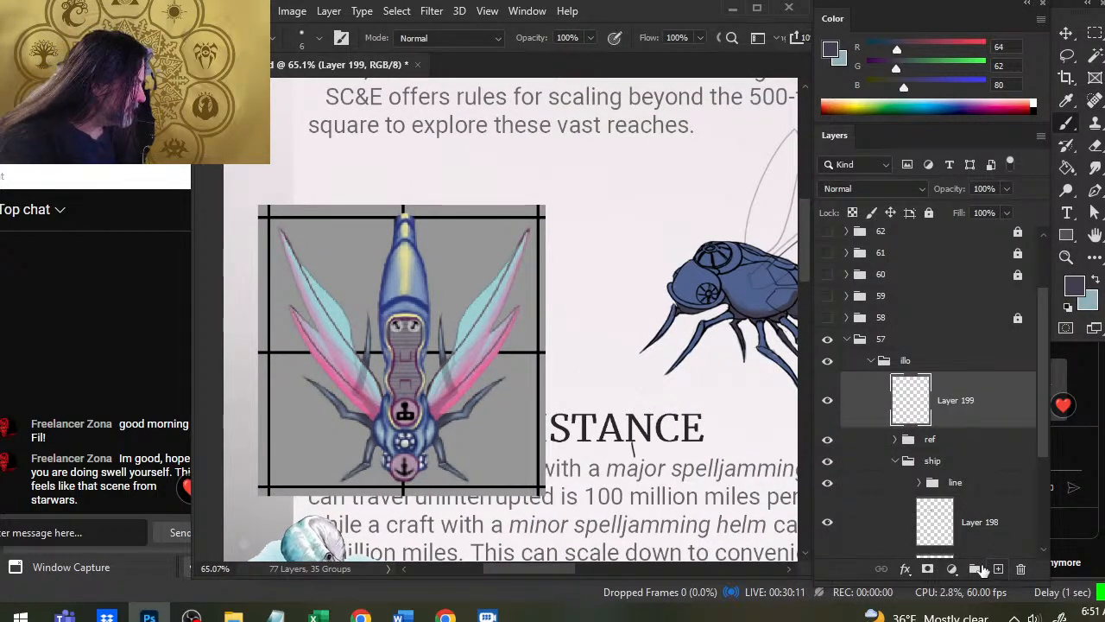
{"action": "left_click", "coordinate": [441, 273], "text": "alt"}
{"action": "left_click_drag", "start_coordinate": [429, 274], "coordinate": [486, 262]}
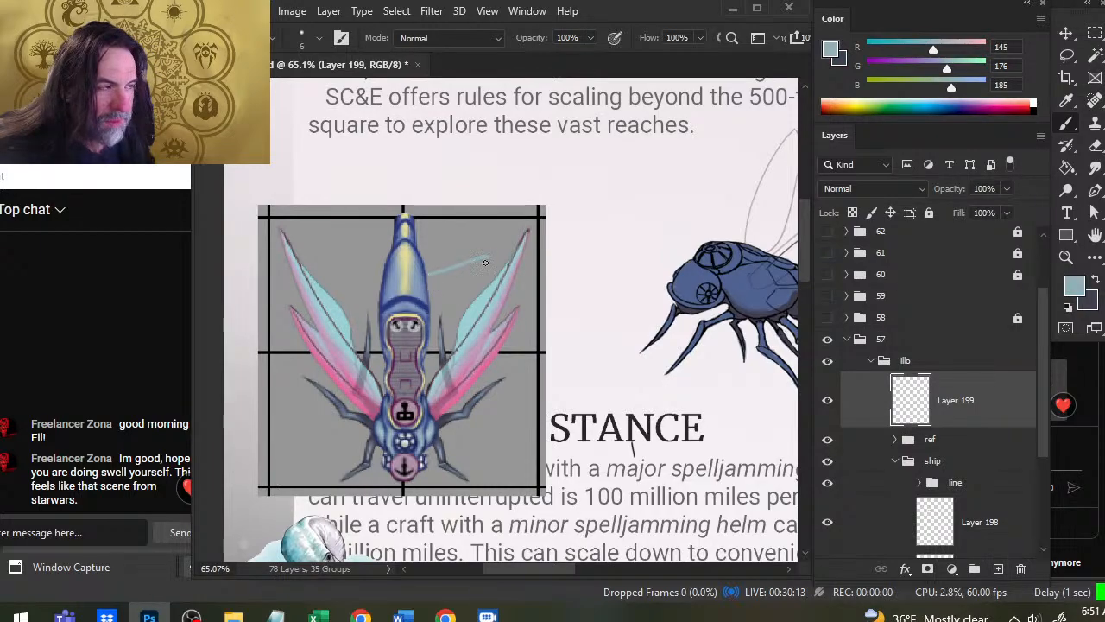
{"action": "key", "text": "ctrl+z"}
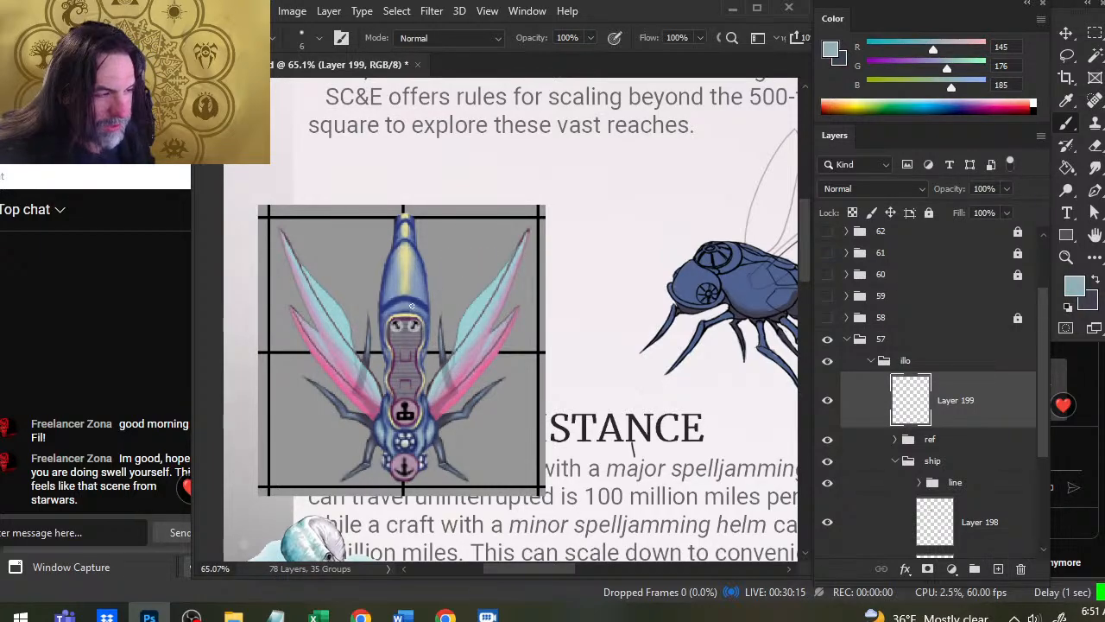
Annotate the top-down reference ship with pointer lines and handwritten labels: "Fling" at the deck's upper end and "Mangonel" at the upper pink emblem.
{"action": "left_click_drag", "start_coordinate": [402, 312], "coordinate": [440, 288]}
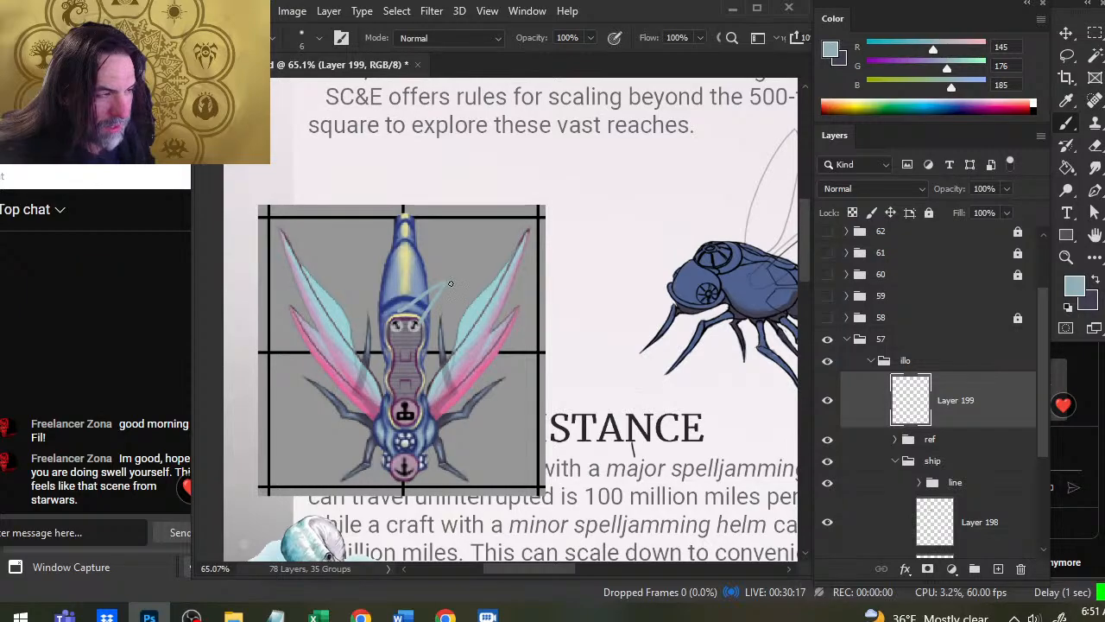
{"action": "mouse_move", "coordinate": [448, 257]}
{"action": "left_mouse_down"}
{"action": "mouse_move", "coordinate": [444, 270]}
{"action": "mouse_move", "coordinate": [461, 250]}
{"action": "mouse_move", "coordinate": [471, 269]}
{"action": "mouse_move", "coordinate": [492, 255]}
{"action": "mouse_move", "coordinate": [502, 269]}
{"action": "left_mouse_up"}
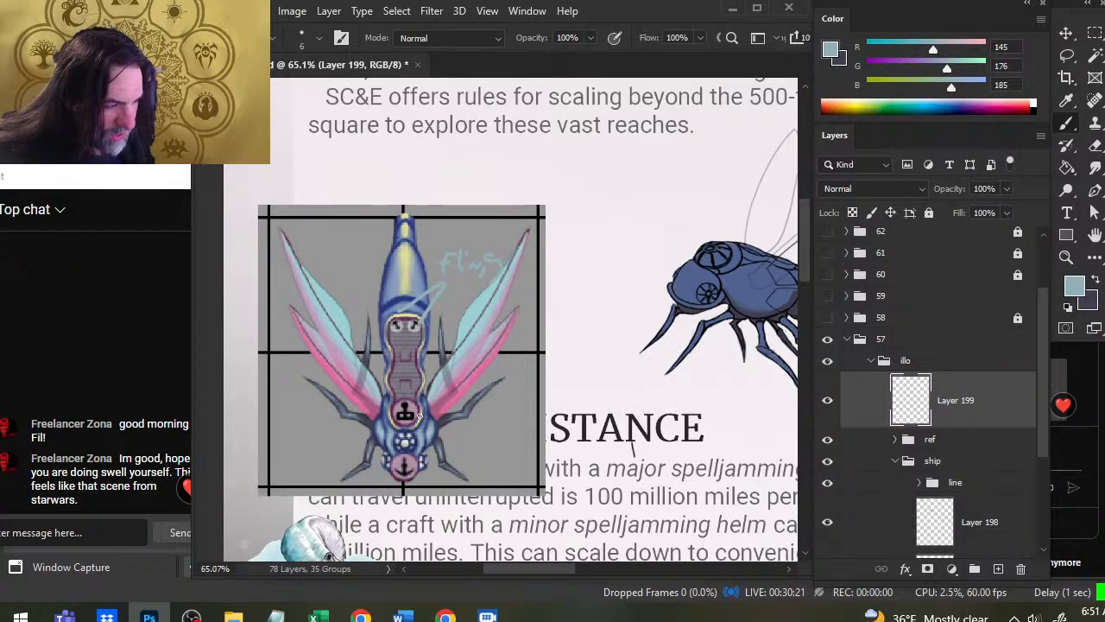
{"action": "left_click_drag", "start_coordinate": [419, 416], "coordinate": [527, 417]}
{"action": "key", "text": "e"}
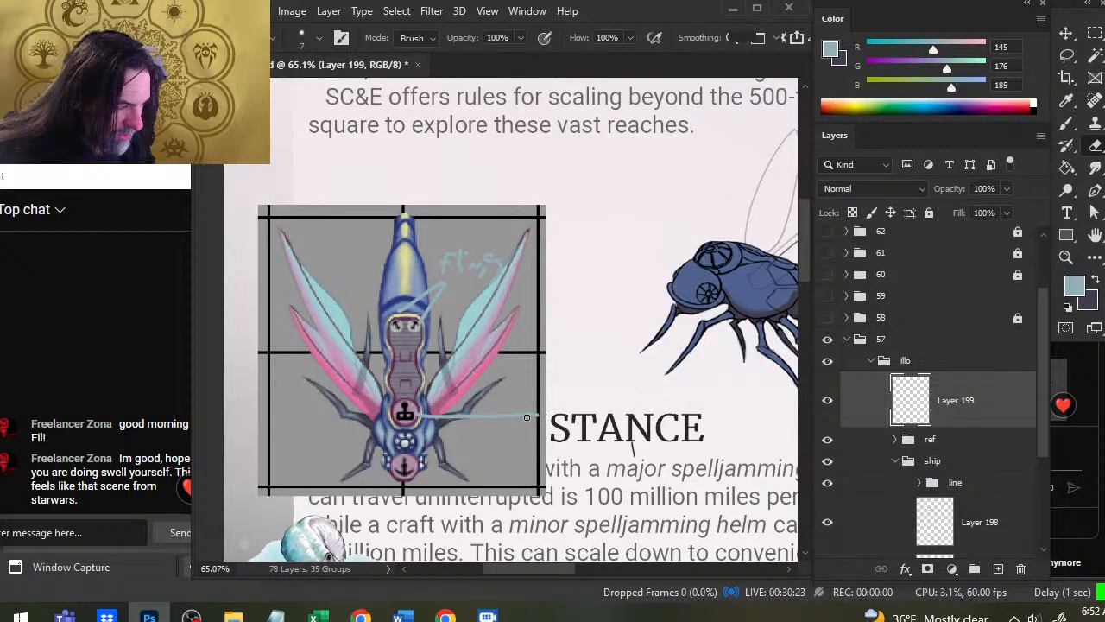
{"action": "mouse_move", "coordinate": [527, 417]}
{"action": "left_mouse_down"}
{"action": "mouse_move", "coordinate": [506, 415]}
{"action": "mouse_move", "coordinate": [543, 417]}
{"action": "mouse_move", "coordinate": [533, 438]}
{"action": "left_mouse_up"}
{"action": "key", "text": "b"}
{"action": "left_click_drag", "start_coordinate": [549, 418], "coordinate": [575, 417]}
Draw a pointer line from the anchor emblem on the reference ship's head and handwrite the label "Ballista".
{"action": "left_click_drag", "start_coordinate": [427, 468], "coordinate": [496, 464]}
{"action": "mouse_move", "coordinate": [507, 458]}
{"action": "left_mouse_down"}
{"action": "mouse_move", "coordinate": [506, 474]}
{"action": "mouse_move", "coordinate": [523, 462]}
{"action": "mouse_move", "coordinate": [557, 471]}
{"action": "mouse_move", "coordinate": [568, 448]}
{"action": "mouse_move", "coordinate": [586, 464]}
{"action": "left_mouse_up"}
{"action": "left_click_drag", "start_coordinate": [581, 453], "coordinate": [617, 462]}
{"action": "left_click_drag", "start_coordinate": [536, 443], "coordinate": [726, 324]}
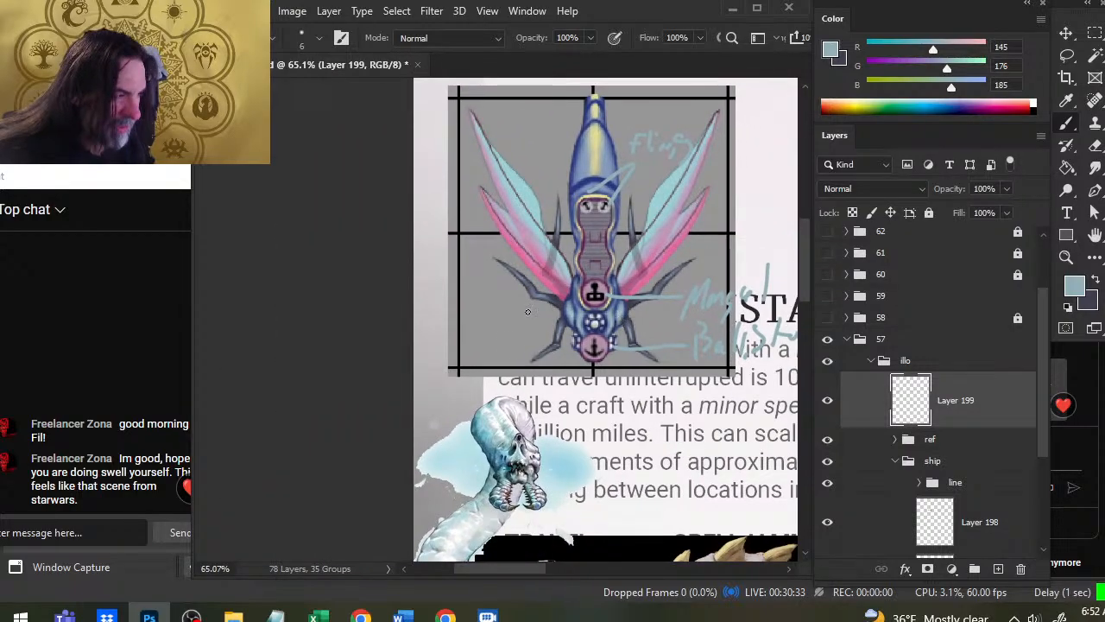
{"action": "left_click_drag", "start_coordinate": [476, 282], "coordinate": [509, 284]}
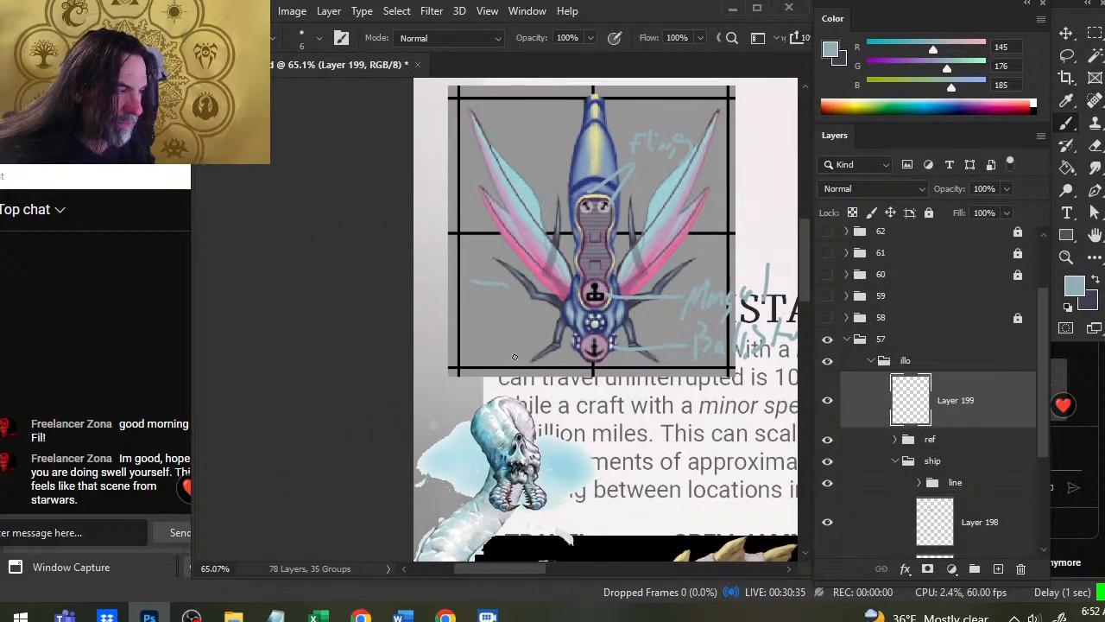
{"action": "left_click_drag", "start_coordinate": [499, 351], "coordinate": [535, 347]}
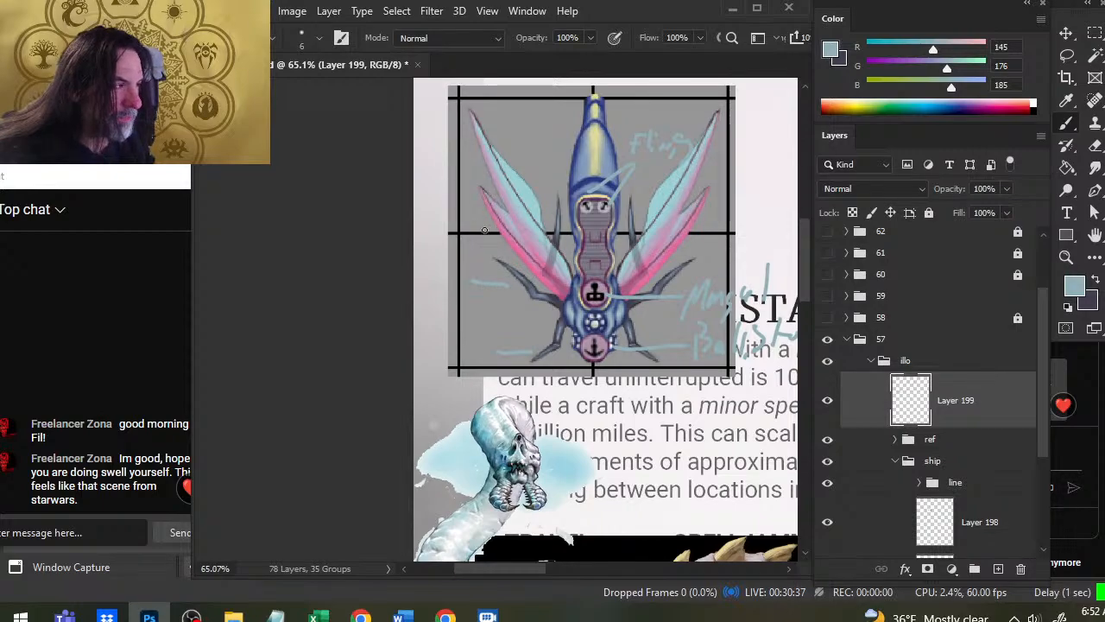
{"action": "key", "text": "e"}
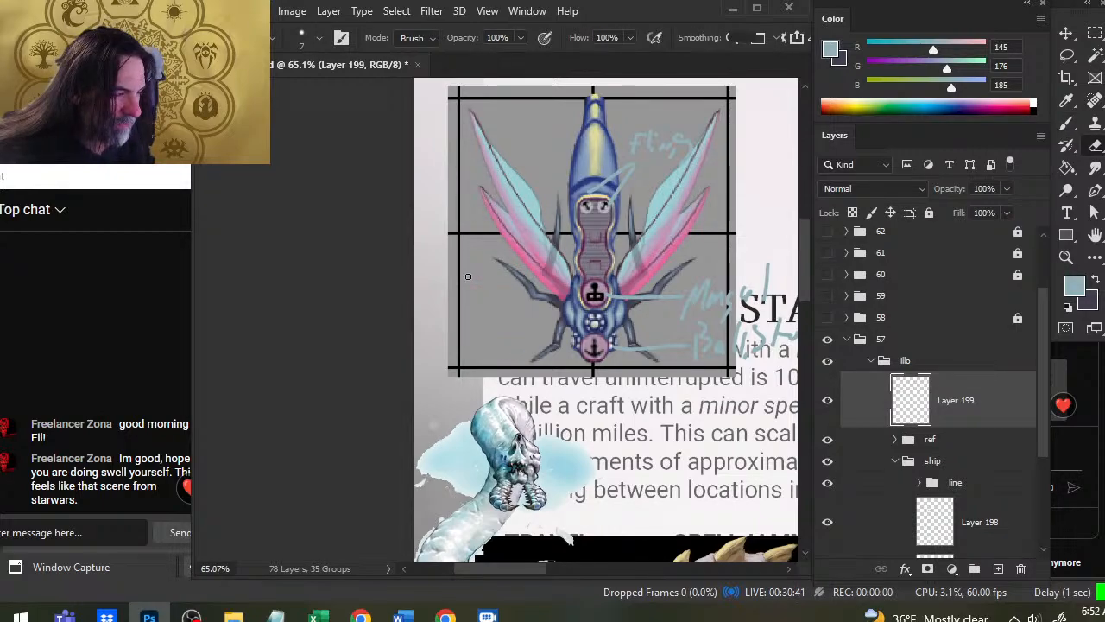
Draw a forked pointer line to the reference ship's left legs and handwrite a two-line label beside it.
{"action": "key", "text": "b"}
{"action": "mouse_move", "coordinate": [522, 290]}
{"action": "left_mouse_down"}
{"action": "mouse_move", "coordinate": [482, 346]}
{"action": "mouse_move", "coordinate": [518, 343]}
{"action": "left_mouse_up"}
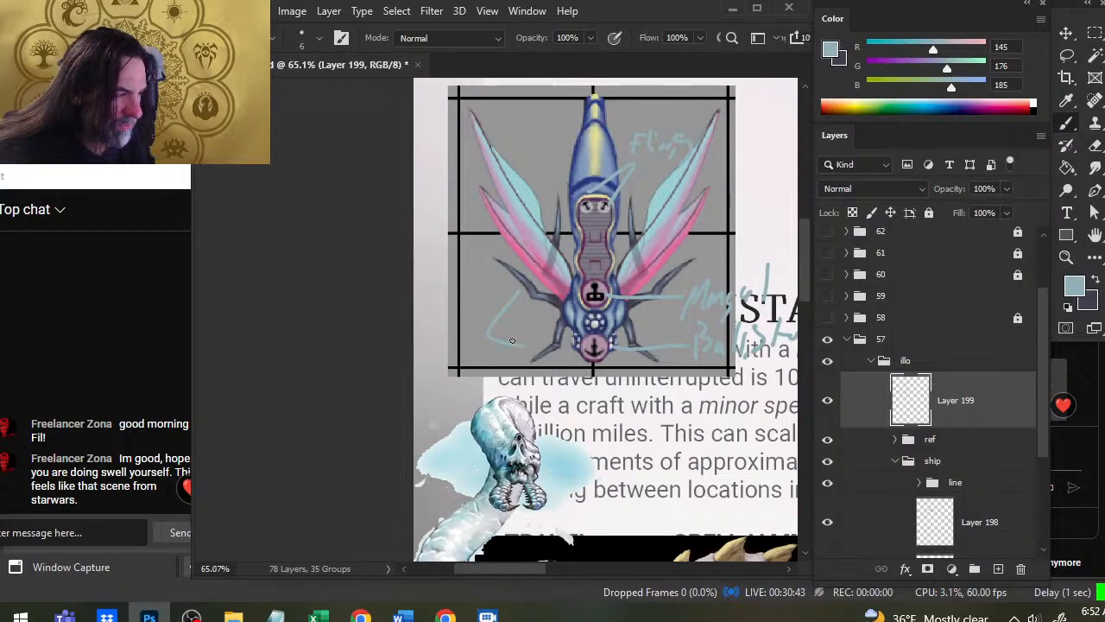
{"action": "left_click_drag", "start_coordinate": [427, 320], "coordinate": [424, 350]}
{"action": "left_click_drag", "start_coordinate": [428, 320], "coordinate": [444, 343]}
{"action": "mouse_move", "coordinate": [451, 328]}
{"action": "left_mouse_down"}
{"action": "mouse_move", "coordinate": [457, 338]}
{"action": "mouse_move", "coordinate": [469, 328]}
{"action": "left_mouse_up"}
{"action": "left_click_drag", "start_coordinate": [475, 325], "coordinate": [484, 347]}
{"action": "left_click", "coordinate": [478, 319]}
{"action": "mouse_move", "coordinate": [437, 381]}
{"action": "left_mouse_down"}
{"action": "mouse_move", "coordinate": [438, 359]}
{"action": "mouse_move", "coordinate": [492, 371]}
{"action": "left_mouse_up"}
{"action": "mouse_move", "coordinate": [508, 354]}
{"action": "left_mouse_down"}
{"action": "mouse_move", "coordinate": [498, 378]}
{"action": "mouse_move", "coordinate": [463, 380]}
{"action": "left_mouse_up"}
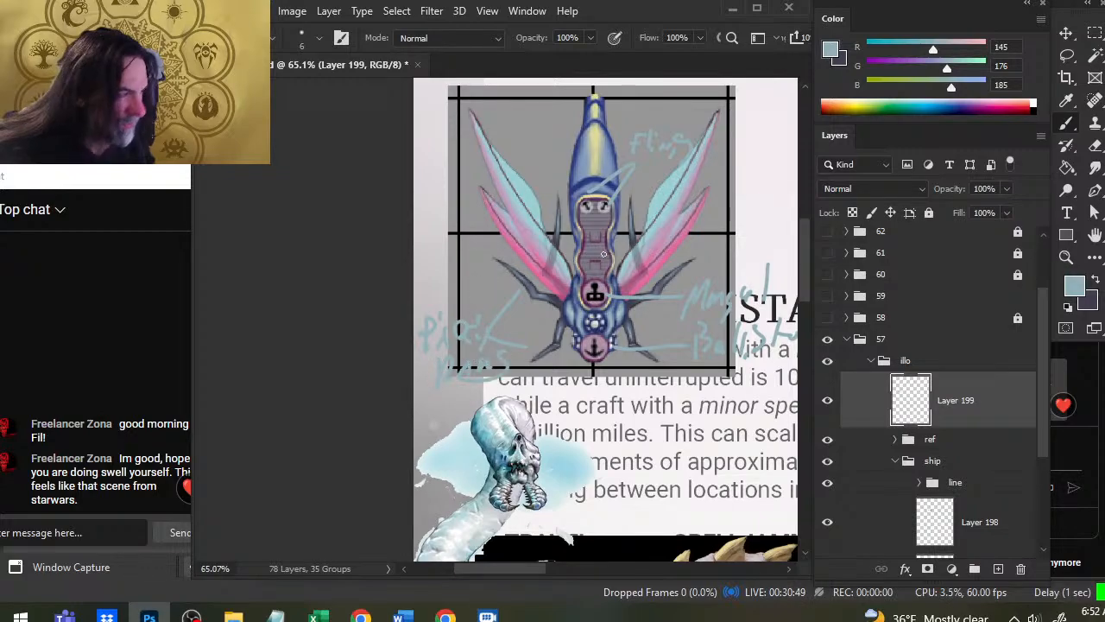
Handwrite a two-line underlined label beside the reference ship's upper-left wing, erasing and rewriting its second line.
{"action": "left_click_drag", "start_coordinate": [589, 180], "coordinate": [526, 222]}
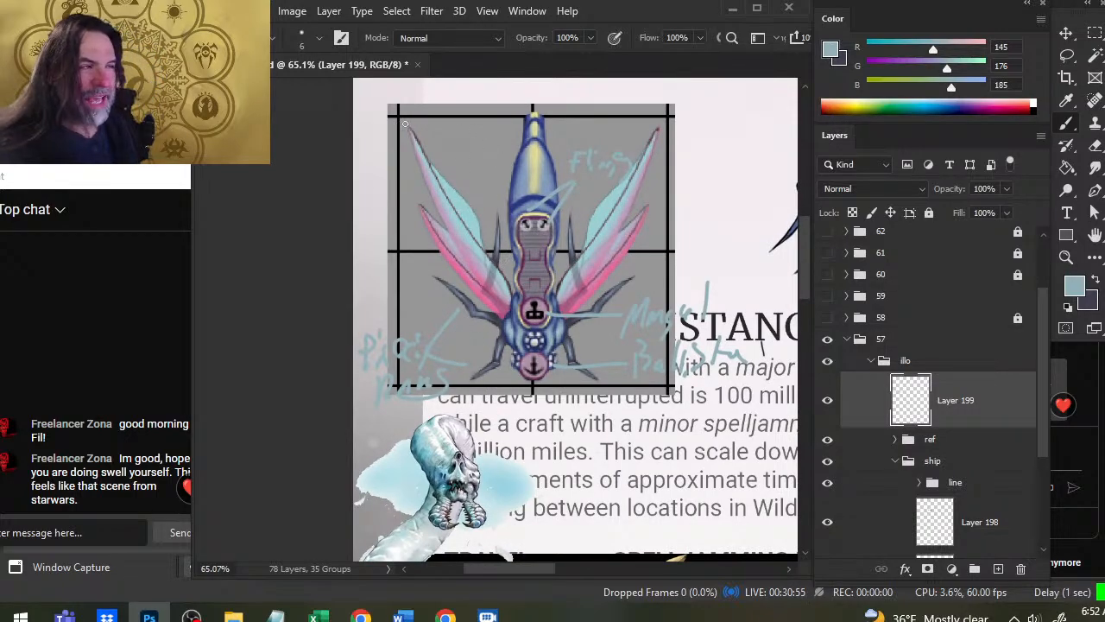
{"action": "mouse_move", "coordinate": [431, 113]}
{"action": "left_mouse_down"}
{"action": "mouse_move", "coordinate": [437, 134]}
{"action": "mouse_move", "coordinate": [463, 113]}
{"action": "mouse_move", "coordinate": [466, 128]}
{"action": "left_mouse_up"}
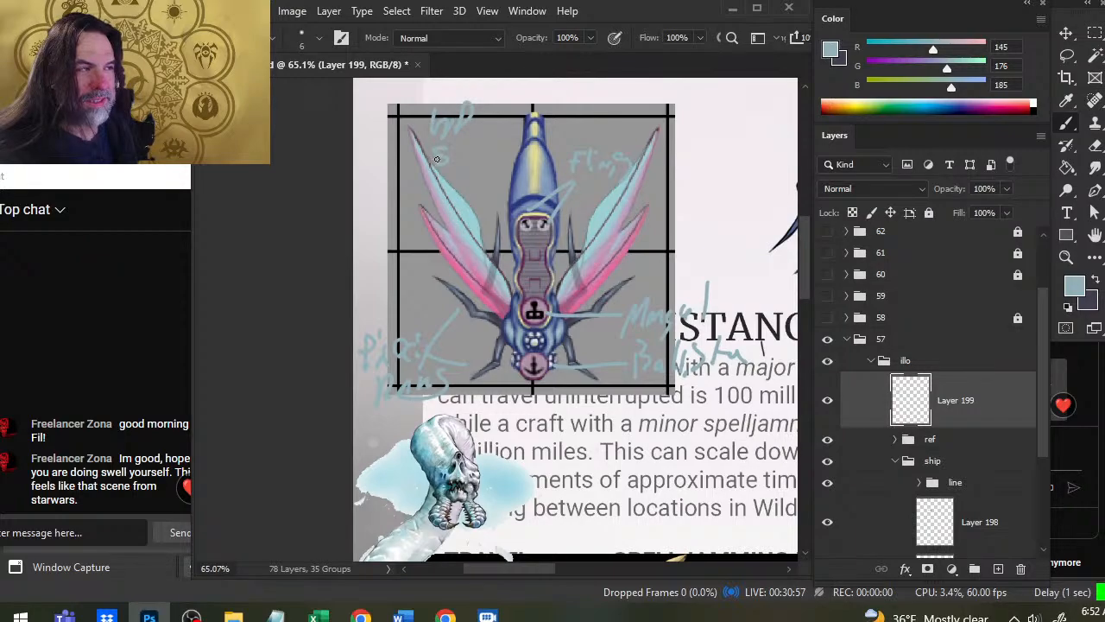
{"action": "key", "text": "e"}
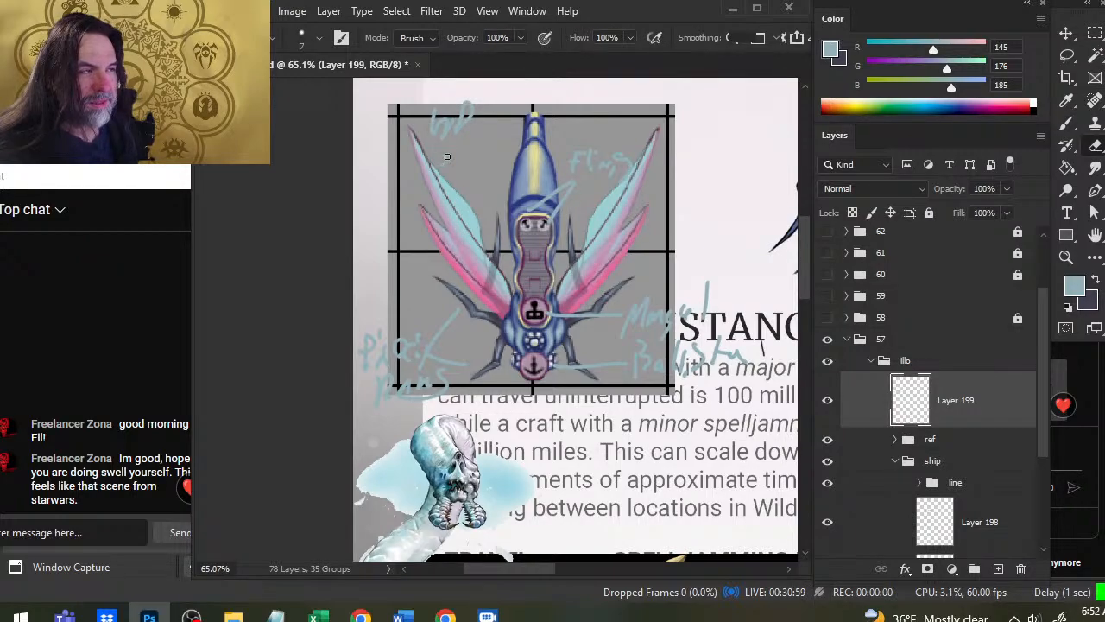
{"action": "key", "text": "b"}
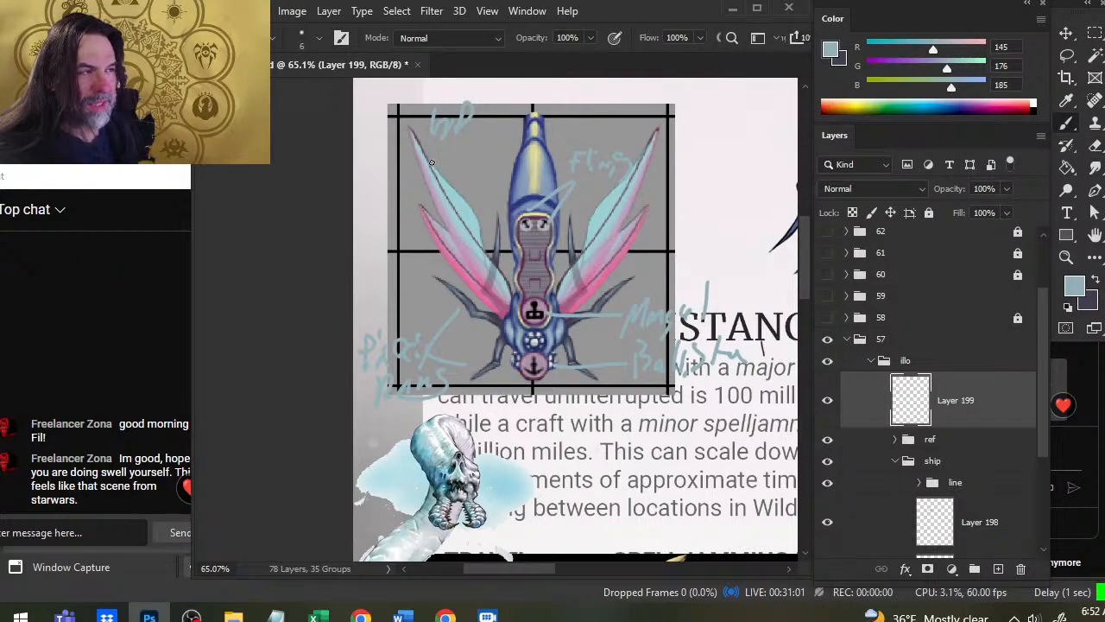
{"action": "left_click_drag", "start_coordinate": [432, 162], "coordinate": [495, 170]}
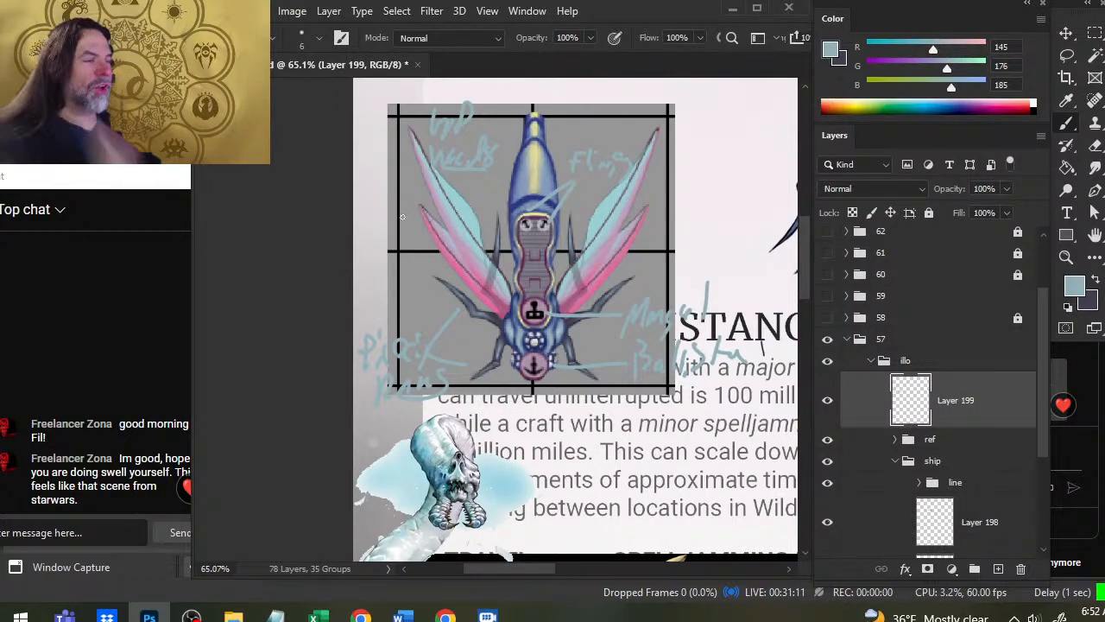
Handwrite a note around the "Fling" label beside the reference's upper-right wing and frame it with a box.
{"action": "mouse_move", "coordinate": [590, 118]}
{"action": "left_mouse_down"}
{"action": "mouse_move", "coordinate": [622, 125]}
{"action": "mouse_move", "coordinate": [648, 111]}
{"action": "mouse_move", "coordinate": [622, 146]}
{"action": "mouse_move", "coordinate": [696, 157]}
{"action": "mouse_move", "coordinate": [709, 145]}
{"action": "left_mouse_up"}
{"action": "mouse_move", "coordinate": [619, 184]}
{"action": "left_mouse_down"}
{"action": "mouse_move", "coordinate": [651, 191]}
{"action": "mouse_move", "coordinate": [600, 213]}
{"action": "left_mouse_up"}
{"action": "left_click_drag", "start_coordinate": [587, 138], "coordinate": [734, 160]}
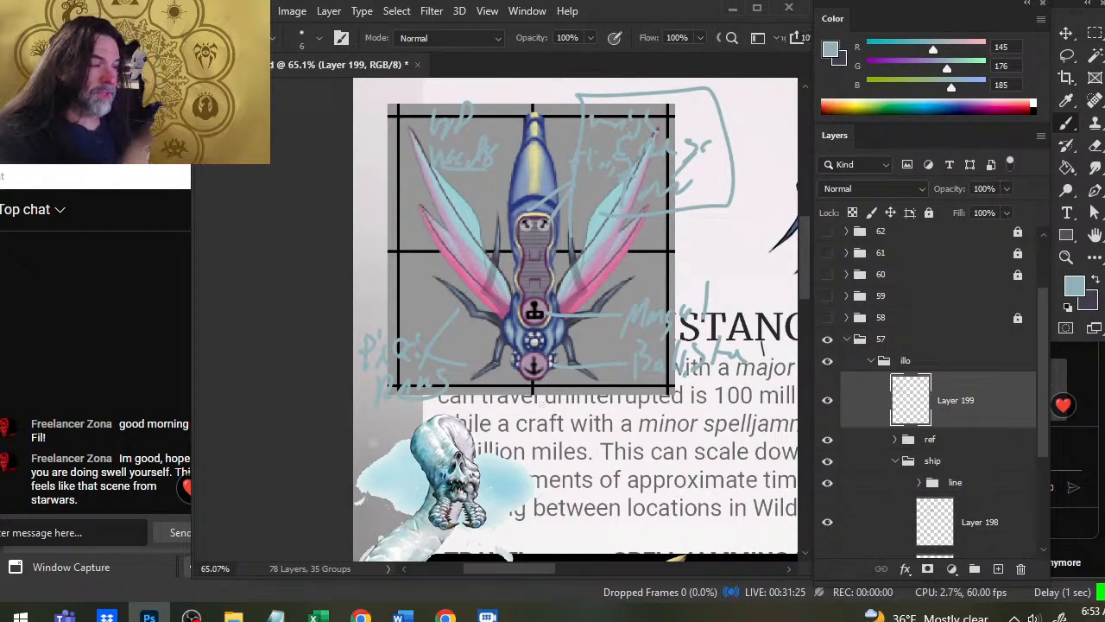
Undo all the handwritten labels and pointer lines on the reference ship, along with the layer added for them.
{"action": "key", "text": "ctrl+z"}
{"action": "key", "text": "ctrl+z"}
{"action": "key", "text": "ctrl+z"}
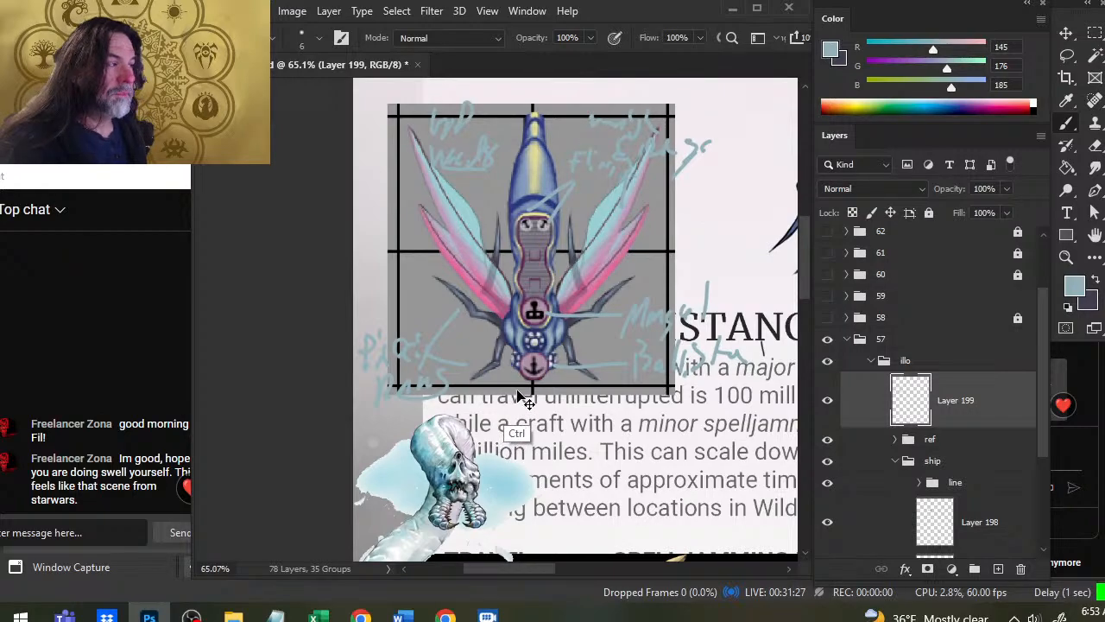
{"action": "key", "text": "ctrl+z"}
{"action": "key", "text": "ctrl+z"}
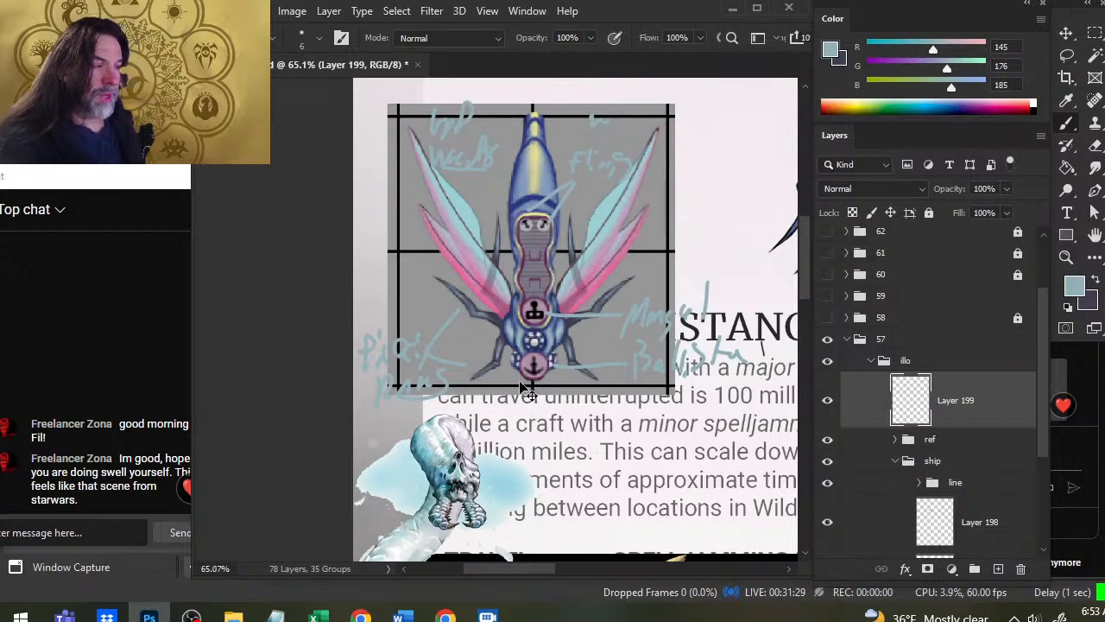
{"action": "key", "text": "ctrl+z"}
{"action": "key", "text": "ctrl+z"}
{"action": "key", "text": "ctrl+z"}
{"action": "key", "text": "ctrl+z"}
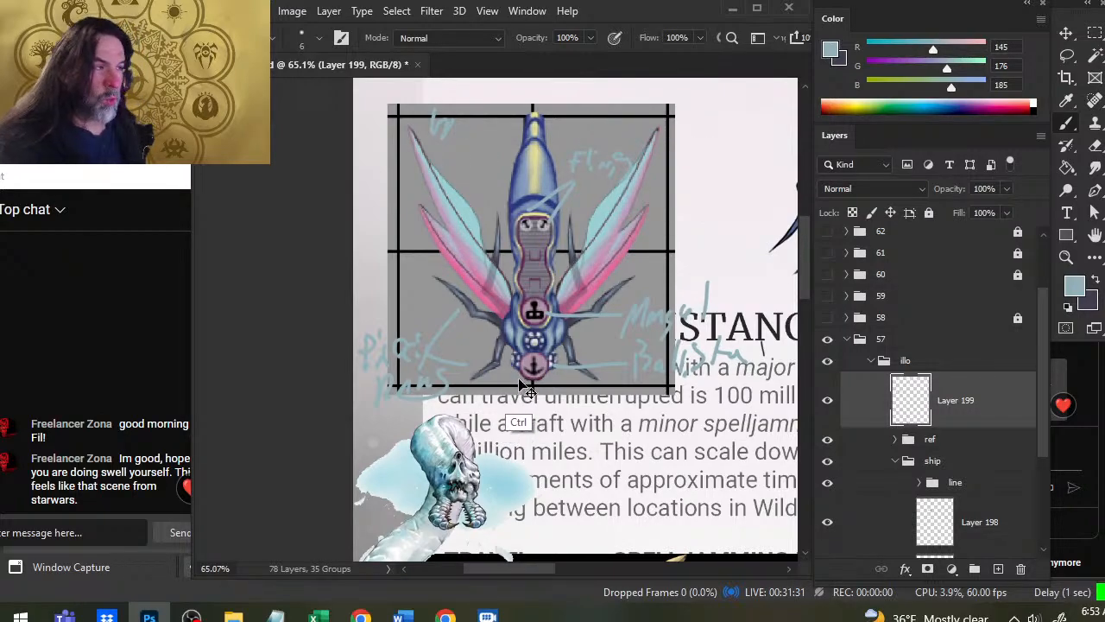
{"action": "key", "text": "ctrl+z"}
{"action": "key", "text": "ctrl+z"}
{"action": "key", "text": "ctrl+z"}
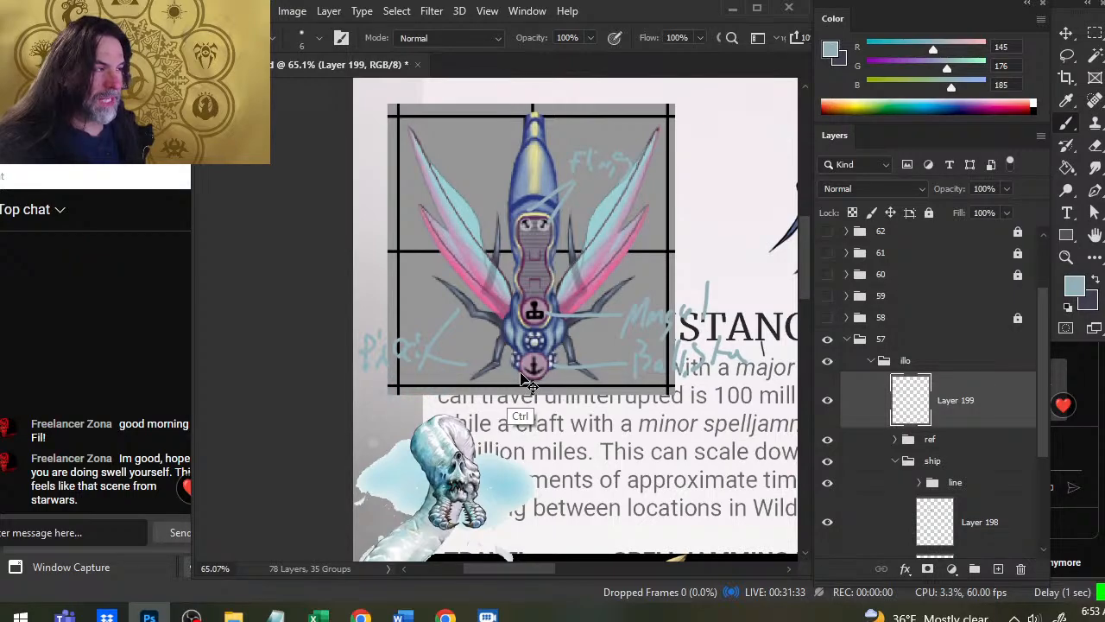
{"action": "key", "text": "ctrl+z"}
{"action": "key", "text": "ctrl+z"}
{"action": "key", "text": "ctrl+z"}
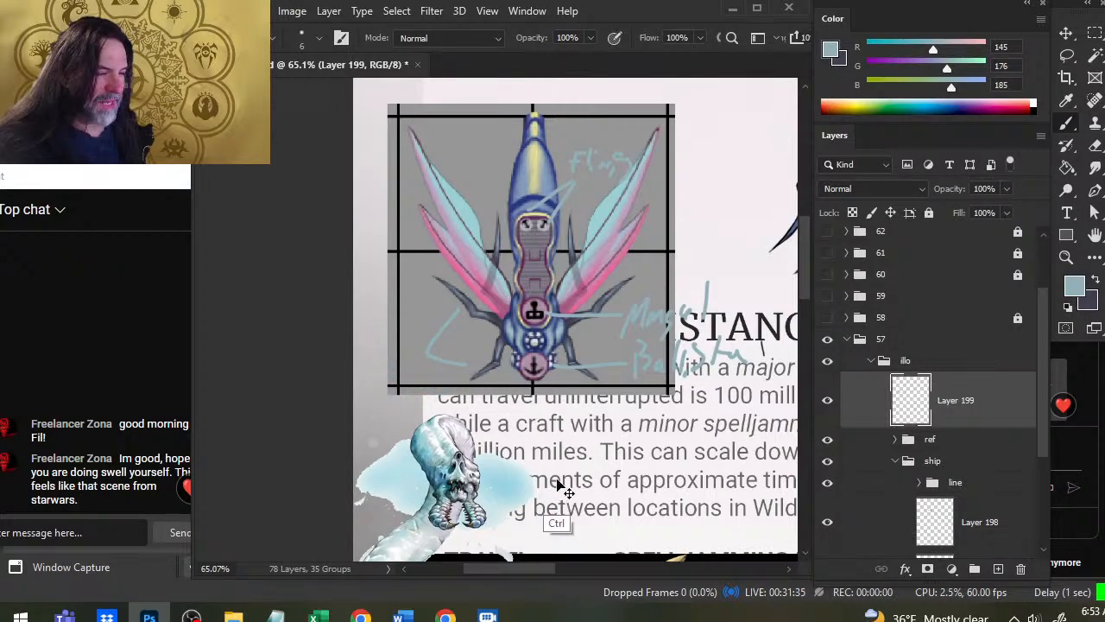
{"action": "key", "text": "ctrl+z"}
{"action": "key", "text": "ctrl+z"}
{"action": "key", "text": "ctrl+z"}
{"action": "key", "text": "ctrl+z"}
{"action": "key", "text": "ctrl+z"}
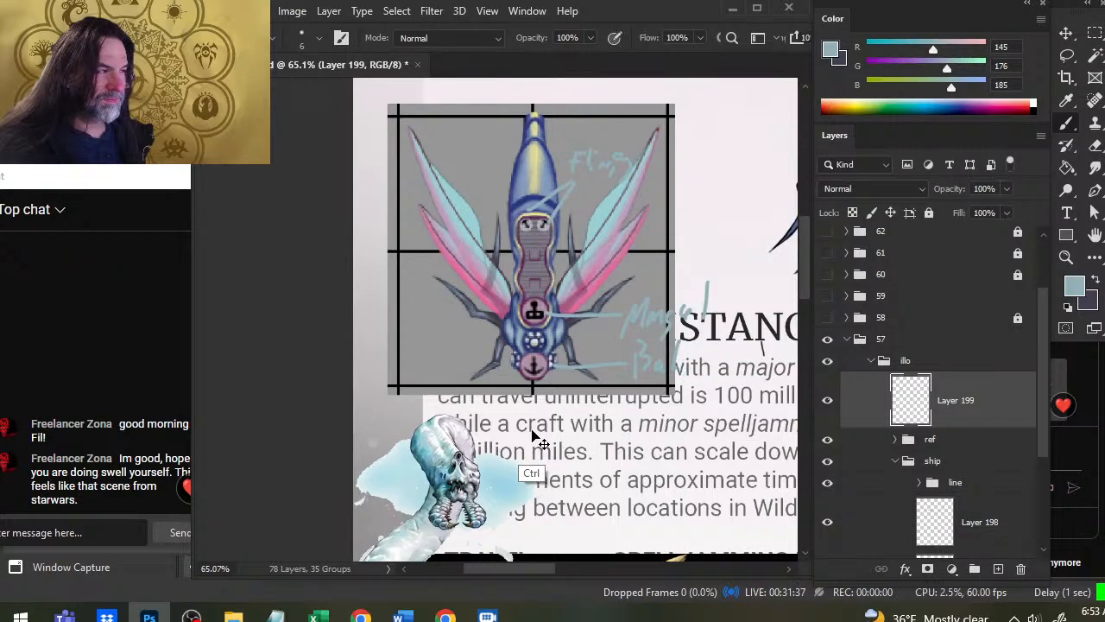
{"action": "key", "text": "ctrl+z"}
{"action": "key", "text": "ctrl+z"}
{"action": "key", "text": "ctrl+z"}
{"action": "key", "text": "ctrl+z"}
{"action": "key", "text": "ctrl+z"}
{"action": "key", "text": "ctrl+z"}
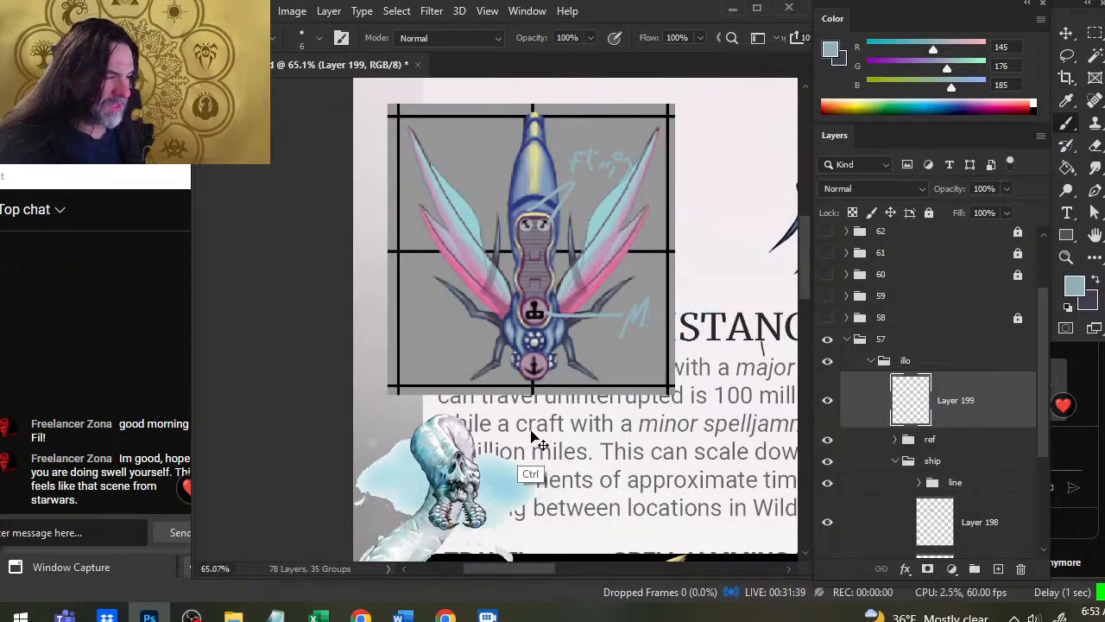
{"action": "key", "text": "ctrl+z"}
{"action": "key", "text": "ctrl+z"}
{"action": "key", "text": "ctrl+z"}
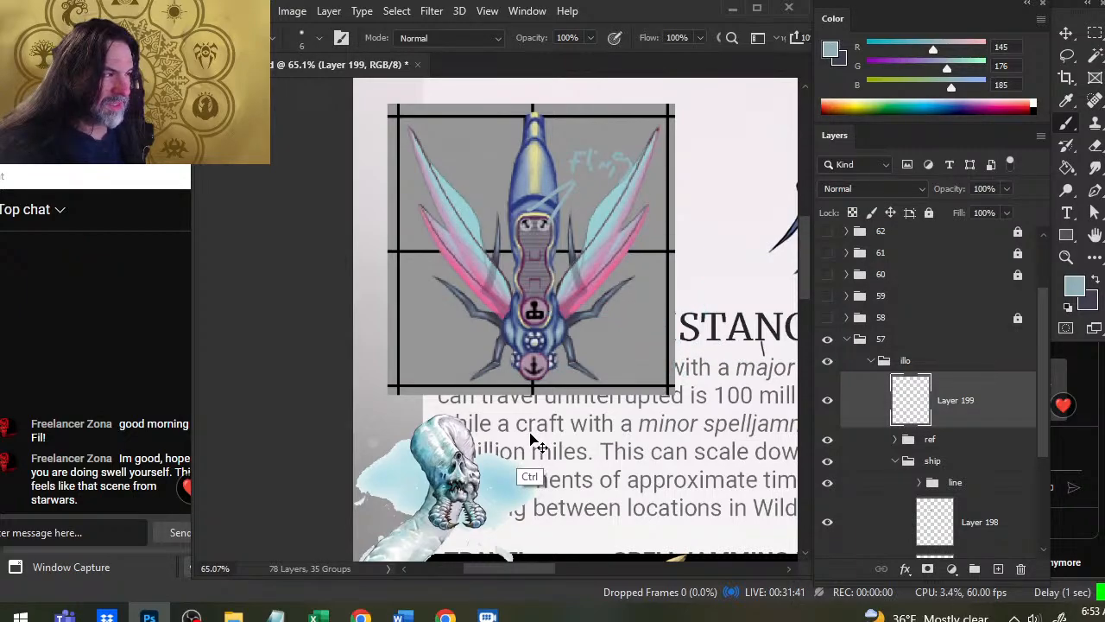
{"action": "key", "text": "ctrl+z"}
{"action": "key", "text": "ctrl+z"}
{"action": "key", "text": "ctrl+z"}
{"action": "key", "text": "ctrl+z"}
{"action": "key", "text": "ctrl+z"}
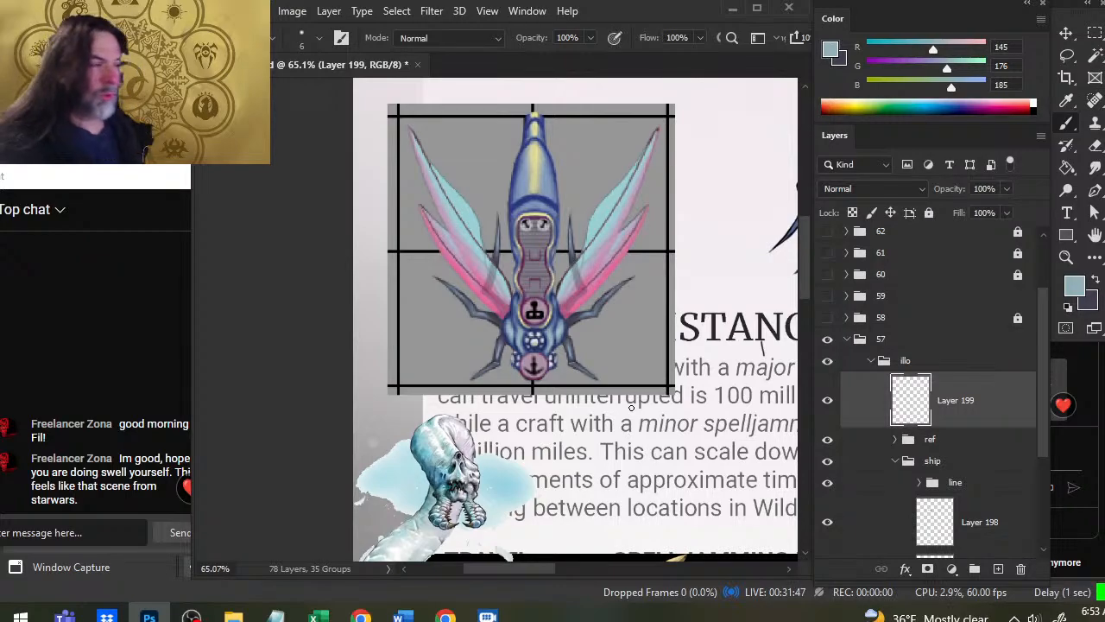
{"action": "key", "text": "ctrl+z"}
Check the side-view ship's shading by switching Layer 198 off and on.
{"action": "left_click_drag", "start_coordinate": [637, 393], "coordinate": [402, 407]}
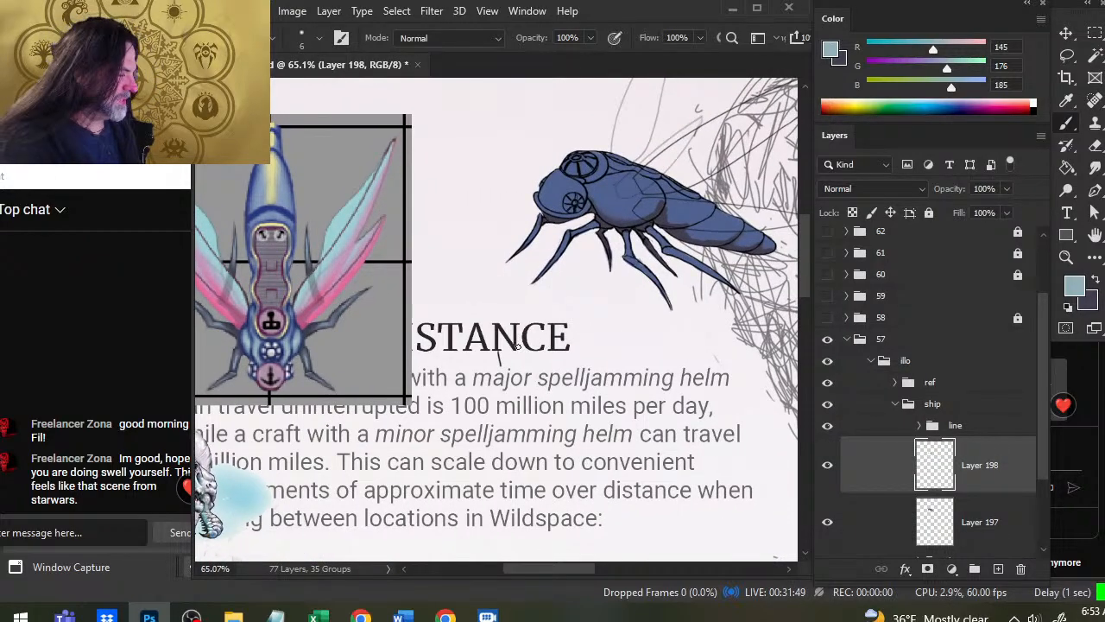
{"action": "key", "text": "ctrl+shift+z"}
{"action": "key", "text": "ctrl+z"}
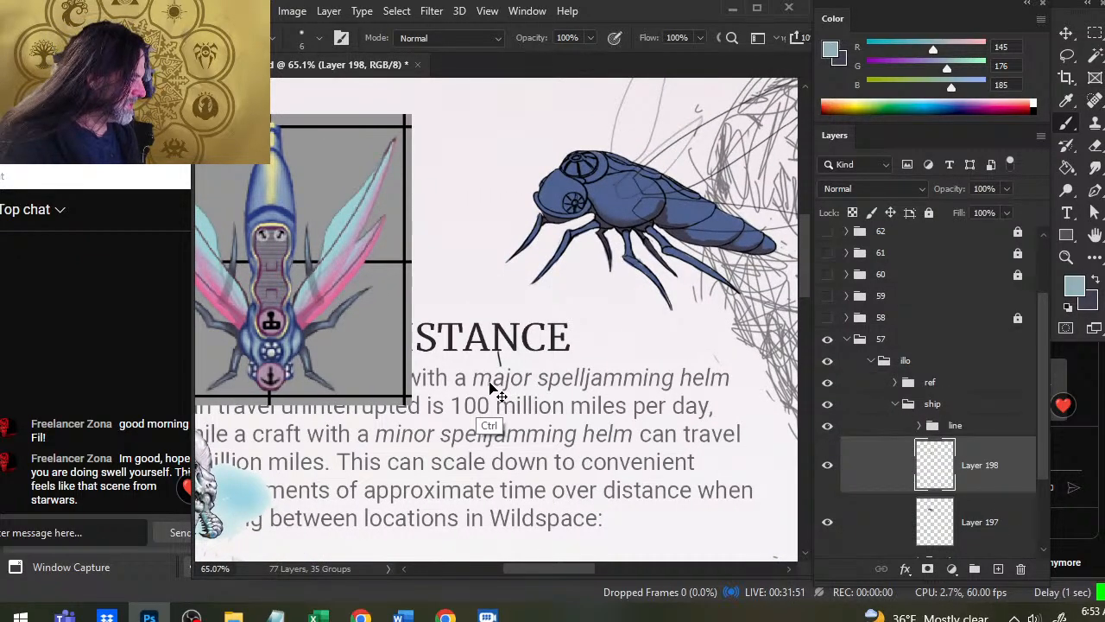
{"action": "key", "text": "ctrl+shift+z"}
{"action": "key", "text": "ctrl+z"}
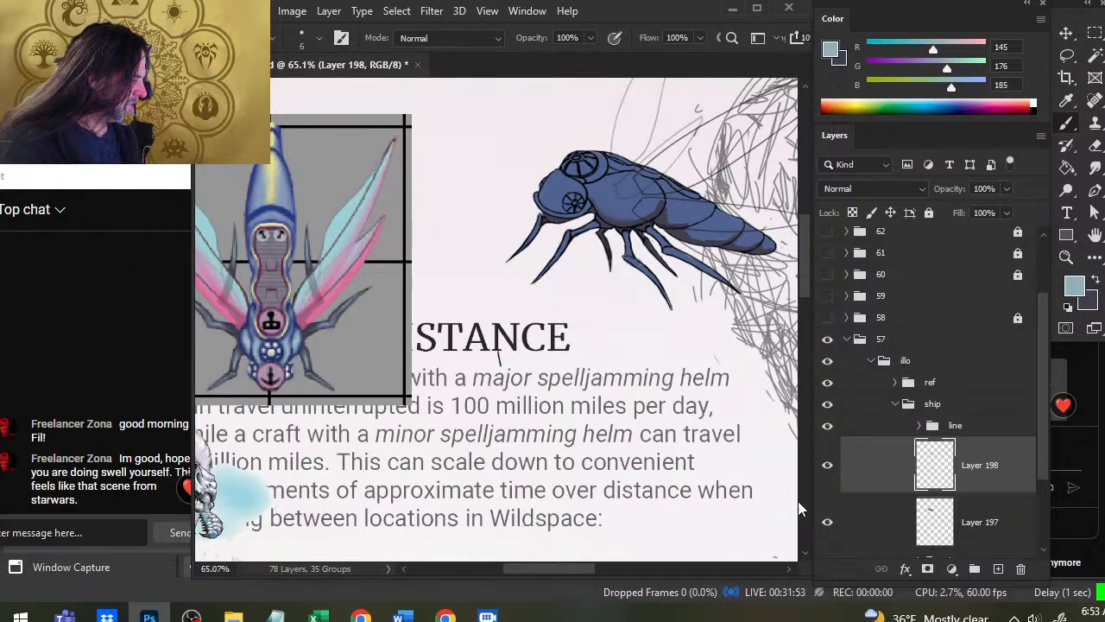
{"action": "left_click", "coordinate": [826, 466]}
{"action": "left_click", "coordinate": [826, 466]}
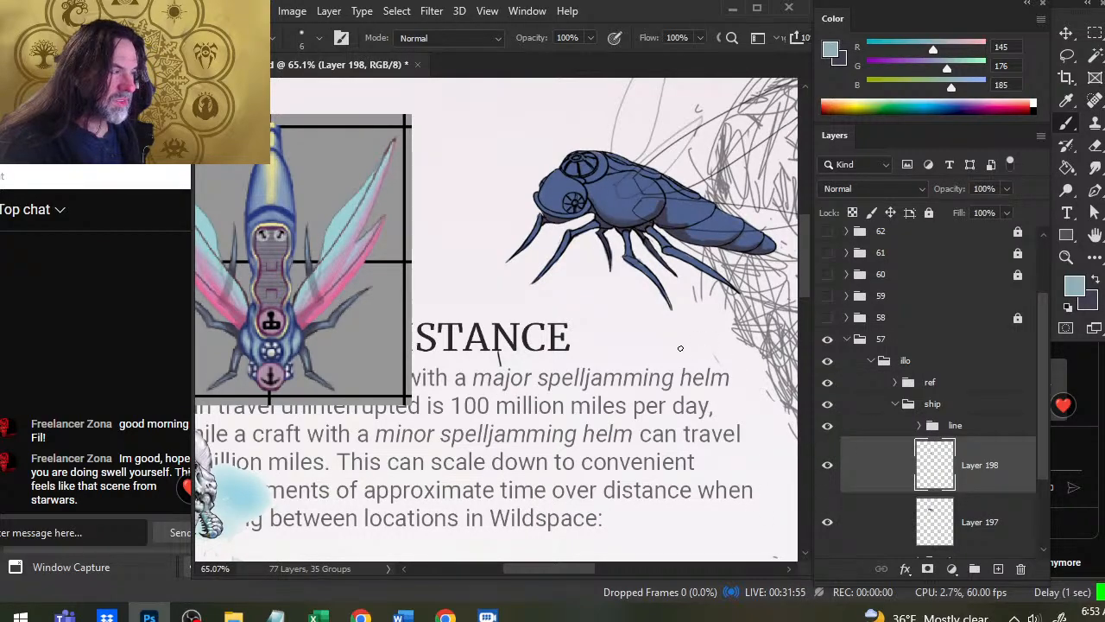
Shade the side-view ship's head and body on Layer 198 with dark purple-gray (RGB 64, 62, 80) and smudge the edges smooth.
{"action": "key", "text": "z"}
{"action": "left_click_drag", "start_coordinate": [641, 228], "coordinate": [676, 265]}
{"action": "key", "text": "r"}
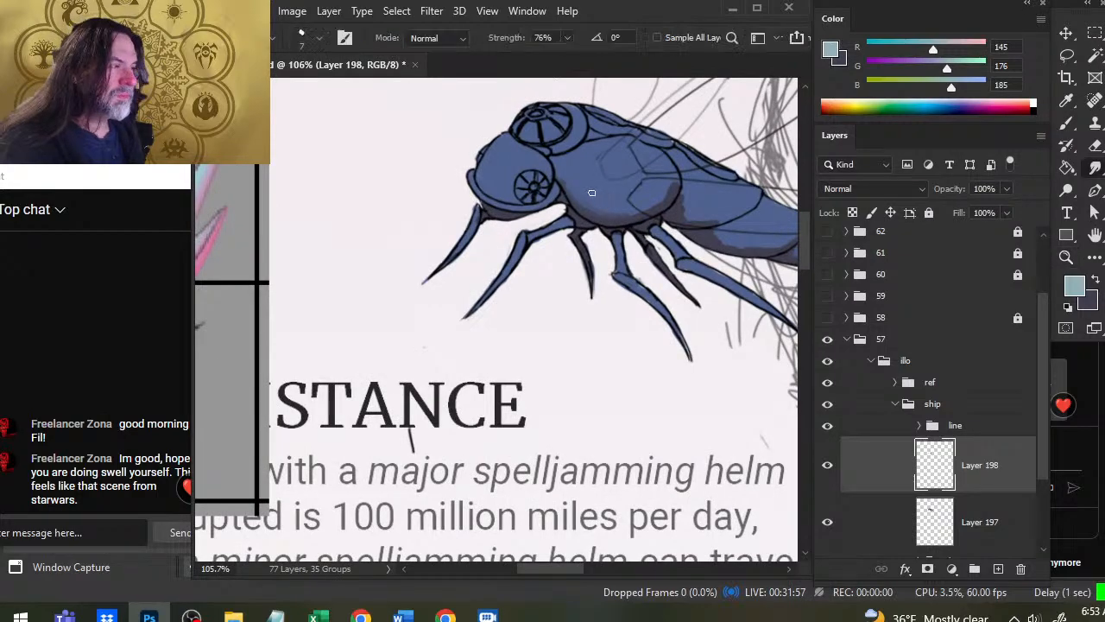
{"action": "key", "text": "b"}
{"action": "key", "text": "x"}
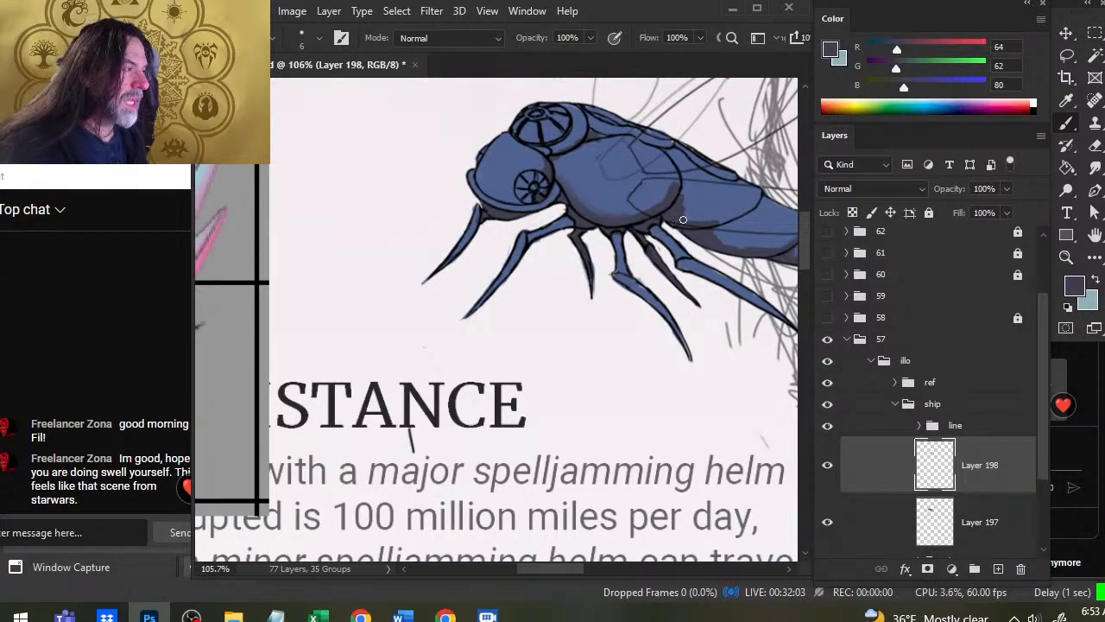
{"action": "key", "text": "r"}
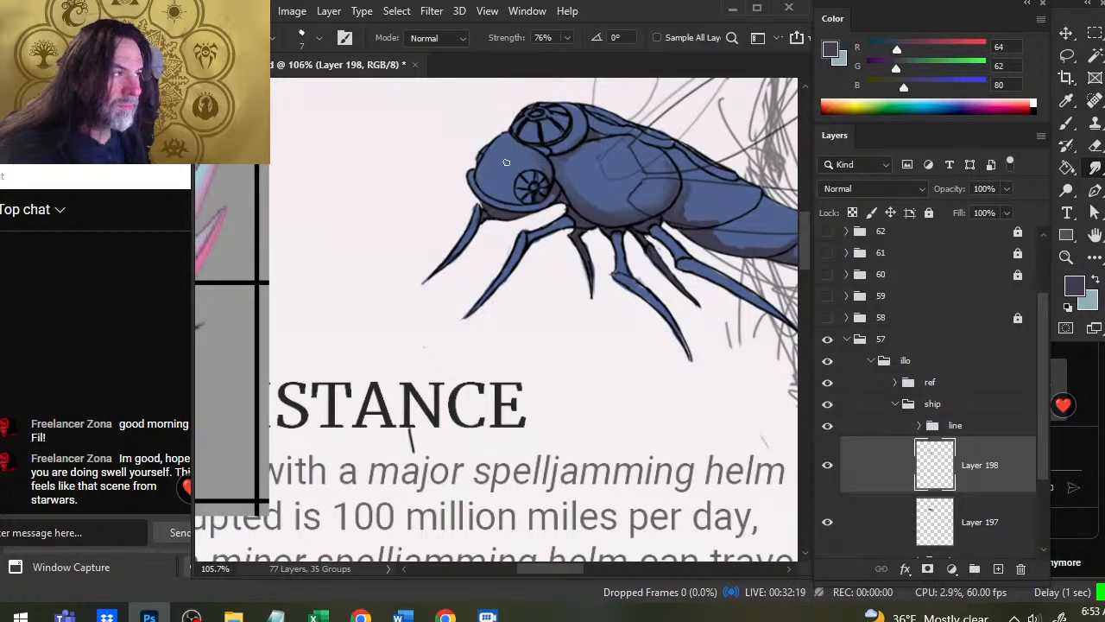
{"action": "key", "text": "b"}
{"action": "key", "text": "r"}
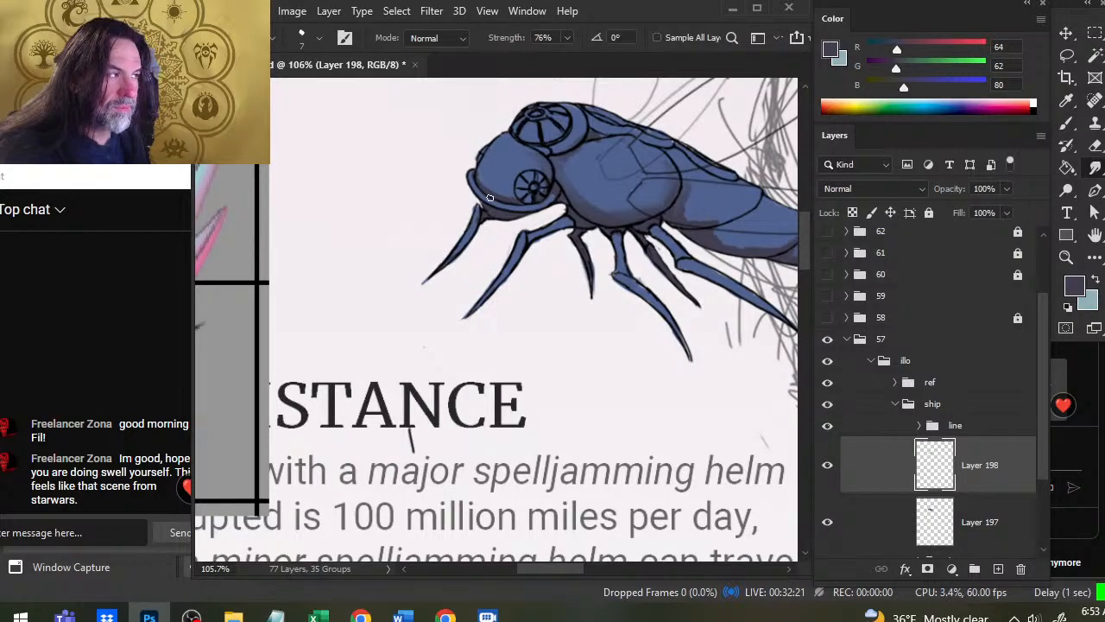
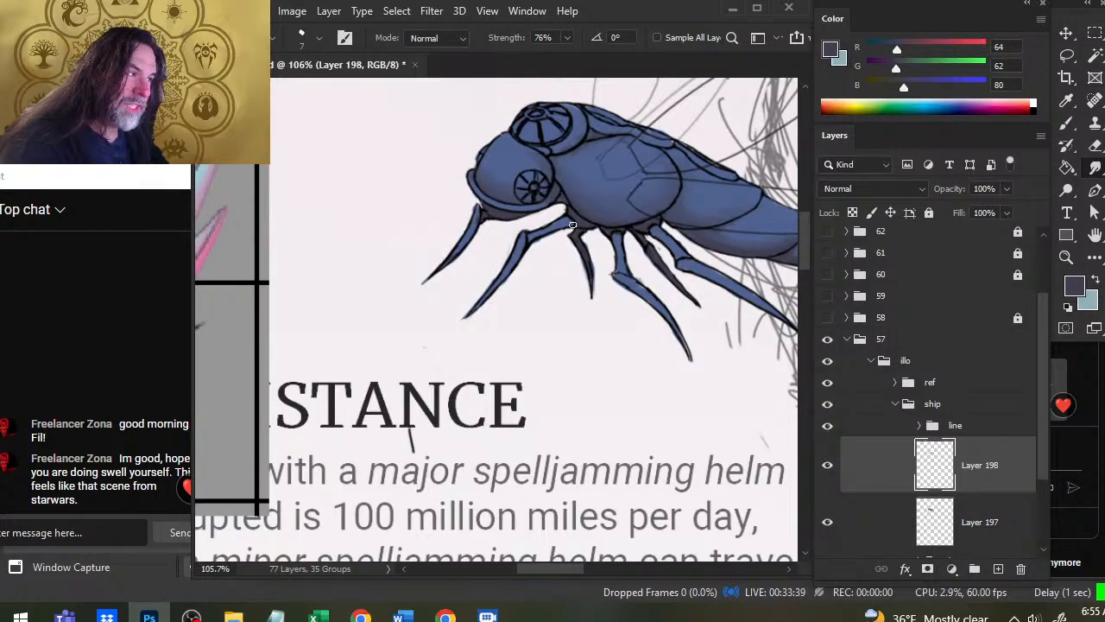
Shade and smudge the ship's legs on Layer 198, erasing the shading that spills outside their outlines.
{"action": "key", "text": "b"}
{"action": "key", "text": "r"}
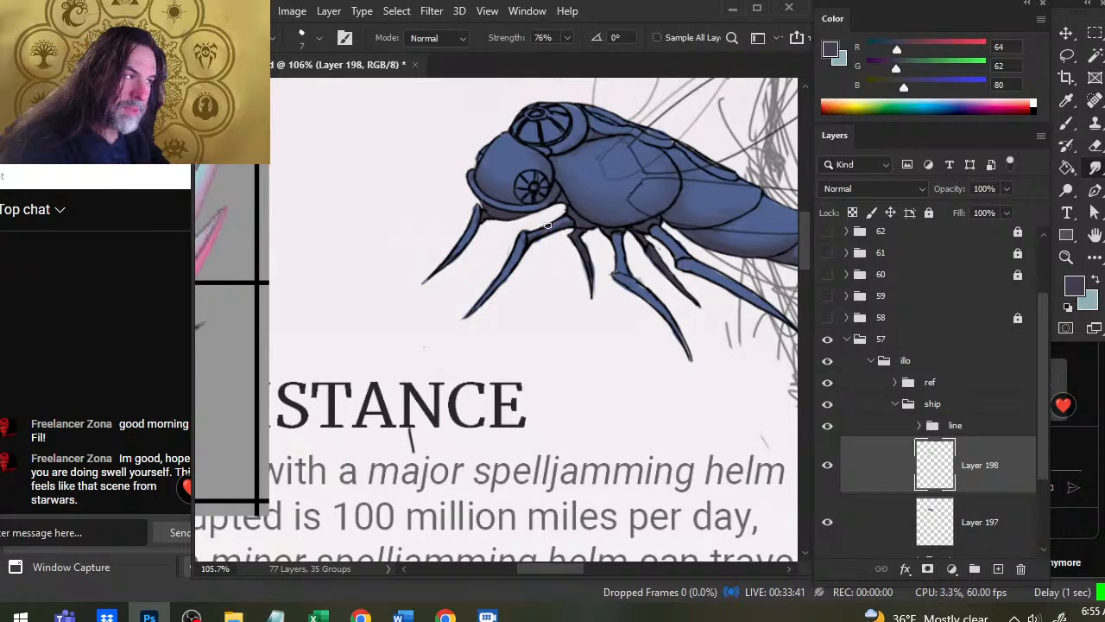
{"action": "mouse_move", "coordinate": [535, 233]}
{"action": "left_mouse_down"}
{"action": "mouse_move", "coordinate": [488, 299]}
{"action": "mouse_move", "coordinate": [510, 250]}
{"action": "mouse_move", "coordinate": [486, 301]}
{"action": "left_mouse_up"}
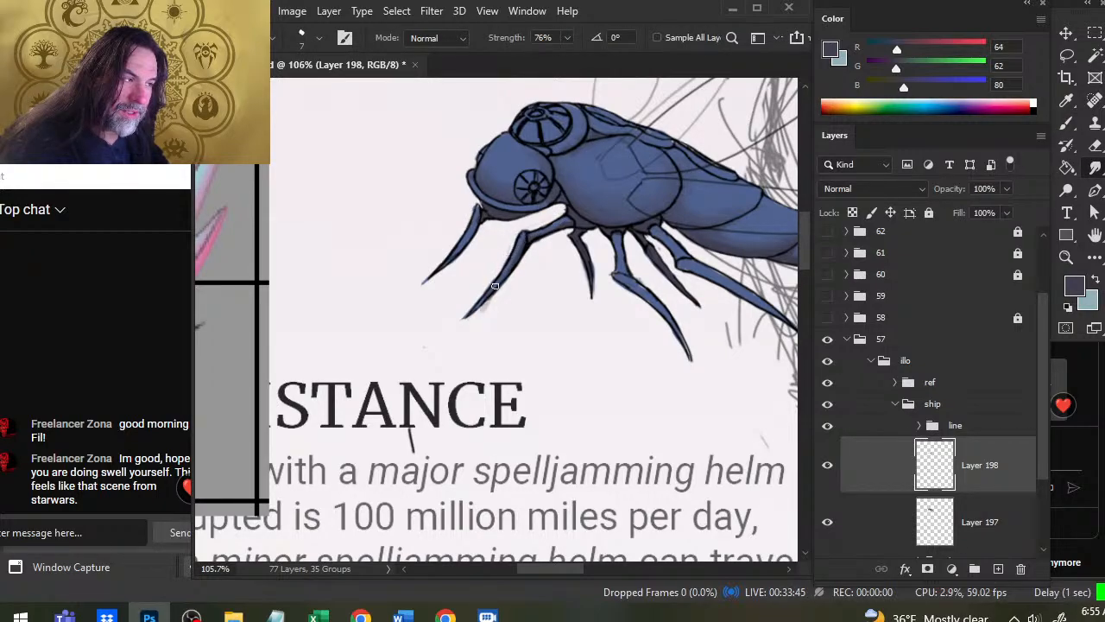
{"action": "key", "text": "b"}
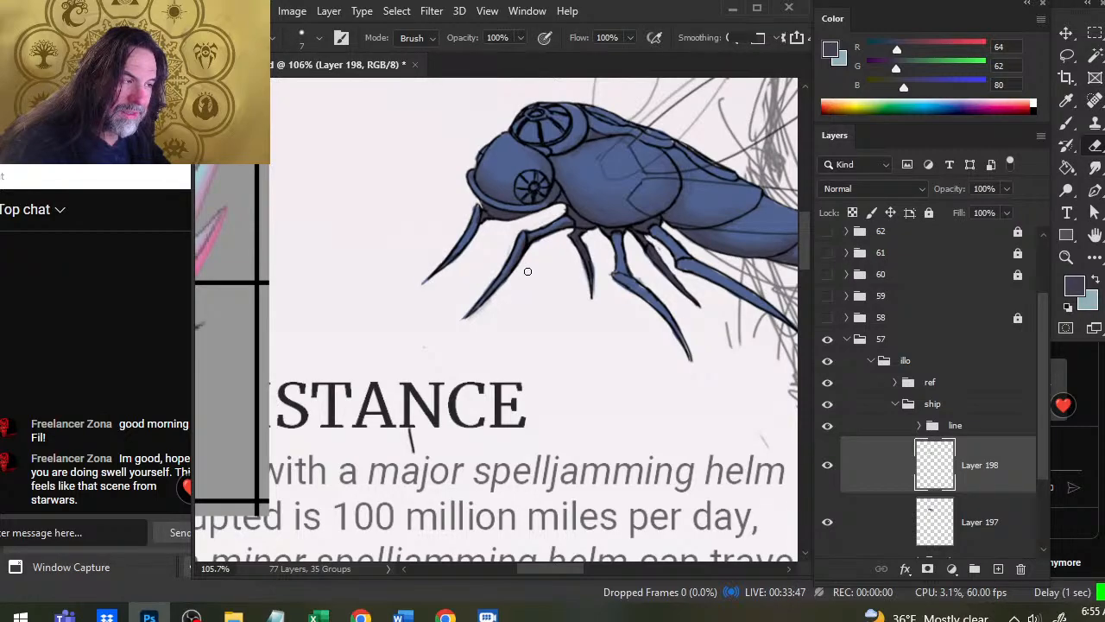
{"action": "mouse_move", "coordinate": [486, 249]}
{"action": "left_mouse_down"}
{"action": "mouse_move", "coordinate": [483, 217]}
{"action": "mouse_move", "coordinate": [454, 259]}
{"action": "mouse_move", "coordinate": [474, 221]}
{"action": "left_mouse_up"}
{"action": "key", "text": "r"}
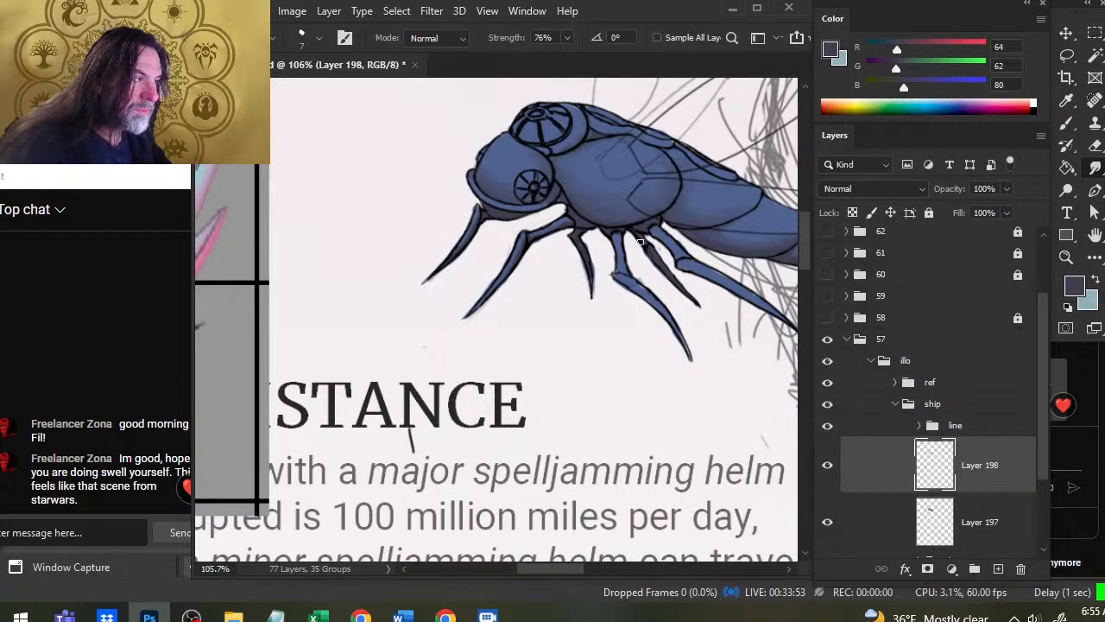
{"action": "key", "text": "b"}
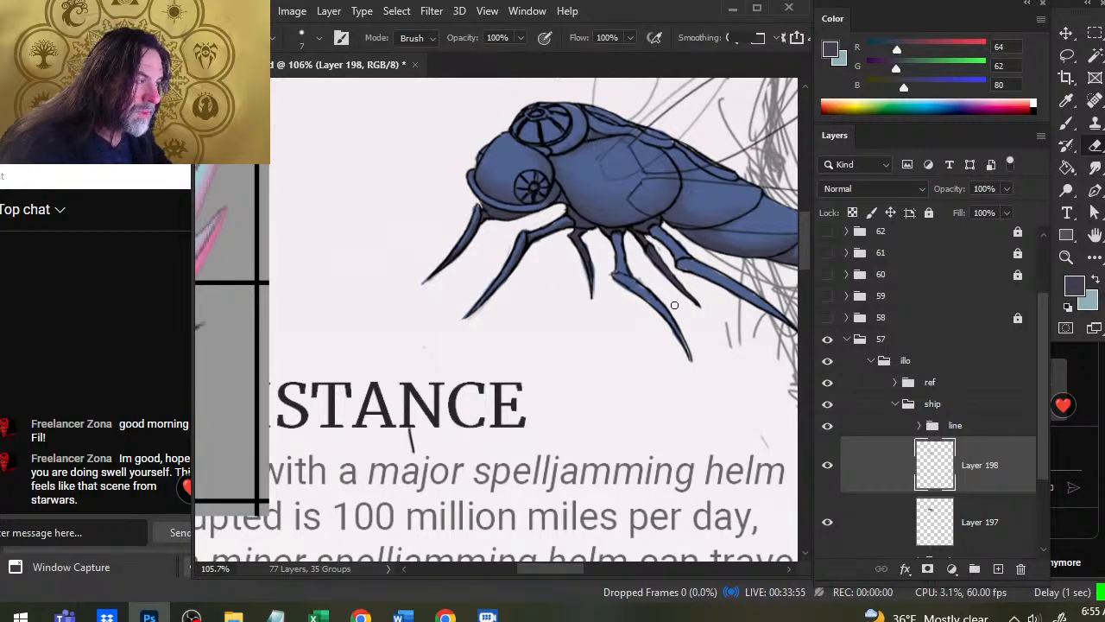
Clean up the middle and rear legs' color edges on Layer 197 with the Eraser and Smudge tools.
{"action": "left_click", "coordinate": [859, 523]}
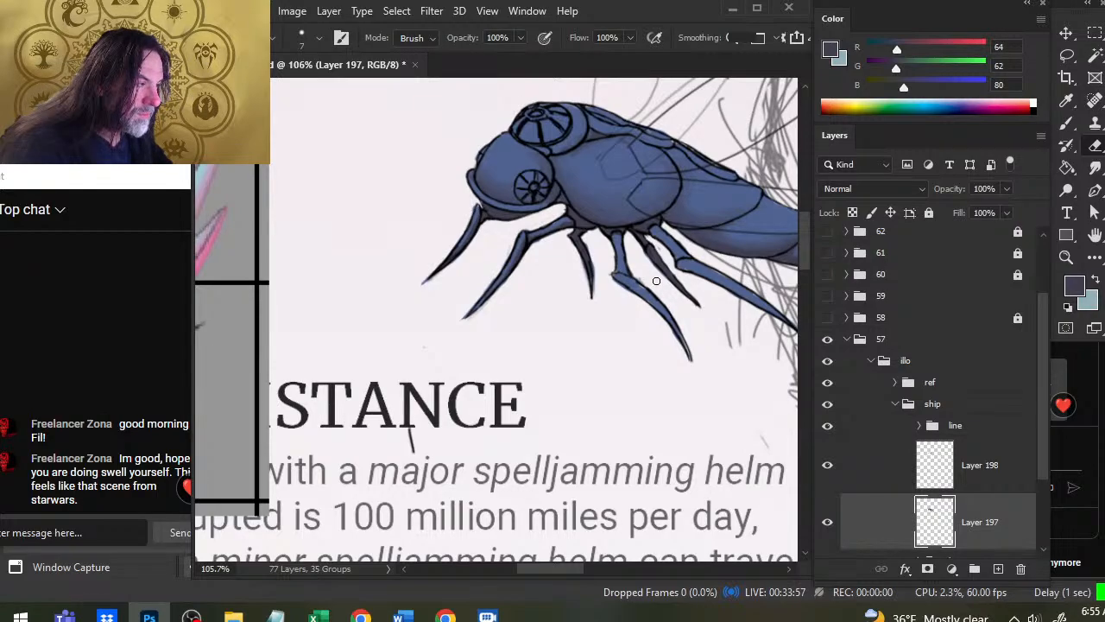
{"action": "key", "text": "r"}
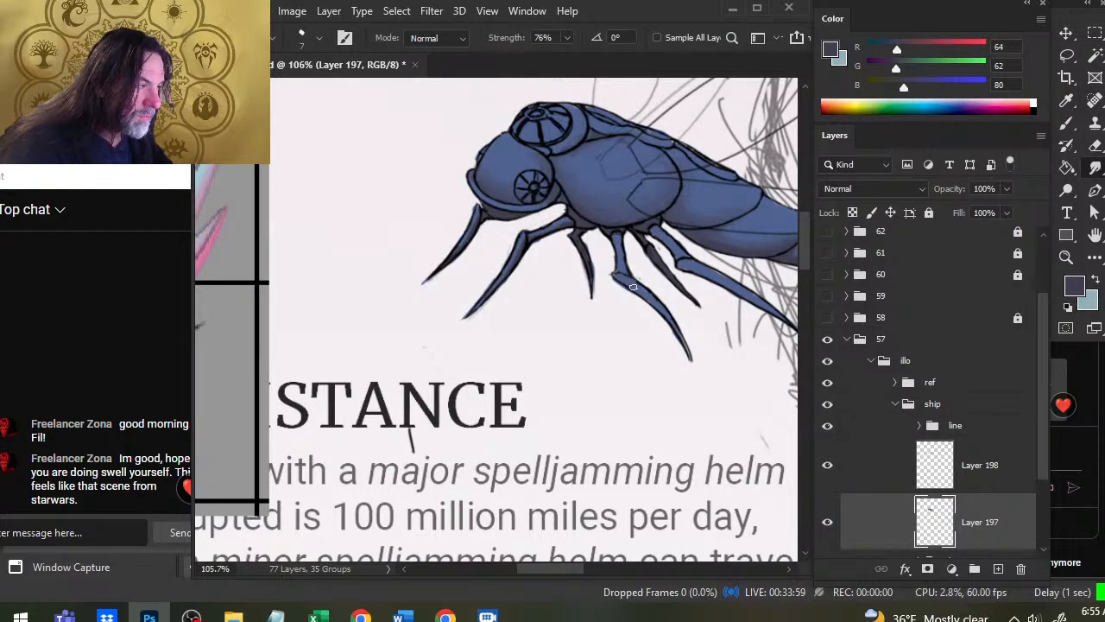
{"action": "key", "text": "e"}
{"action": "key", "text": "r"}
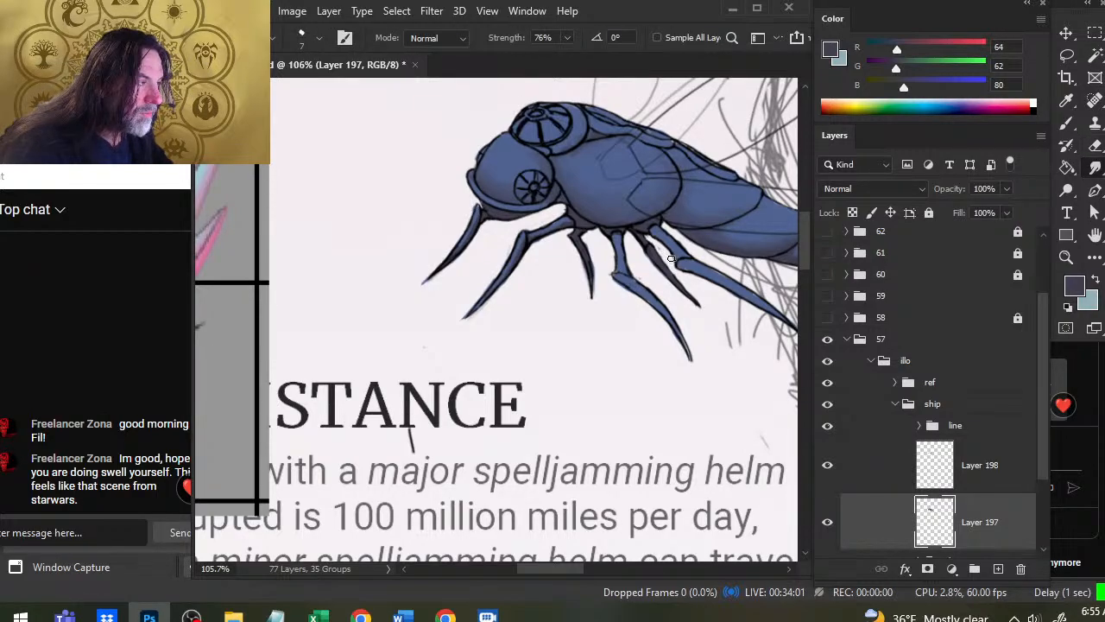
Smudge the shading on the ship's abdomen segments into soft gradients on Layer 198.
{"action": "key", "text": "z"}
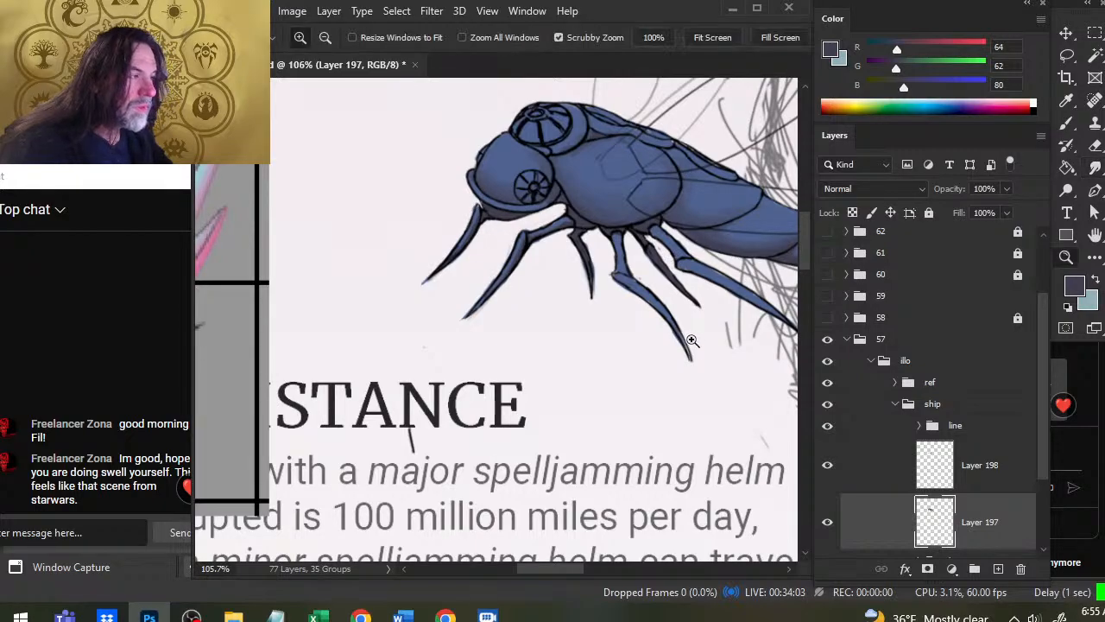
{"action": "left_click_drag", "start_coordinate": [674, 326], "coordinate": [473, 306]}
{"action": "left_click_drag", "start_coordinate": [535, 271], "coordinate": [587, 294]}
{"action": "key", "text": "r"}
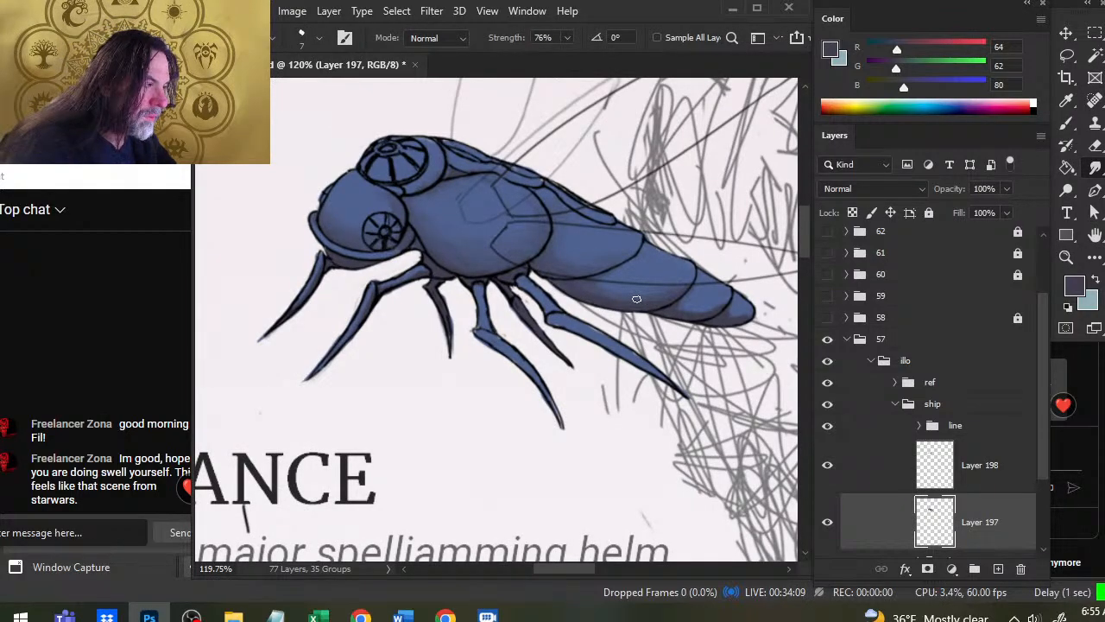
{"action": "left_click", "coordinate": [881, 476]}
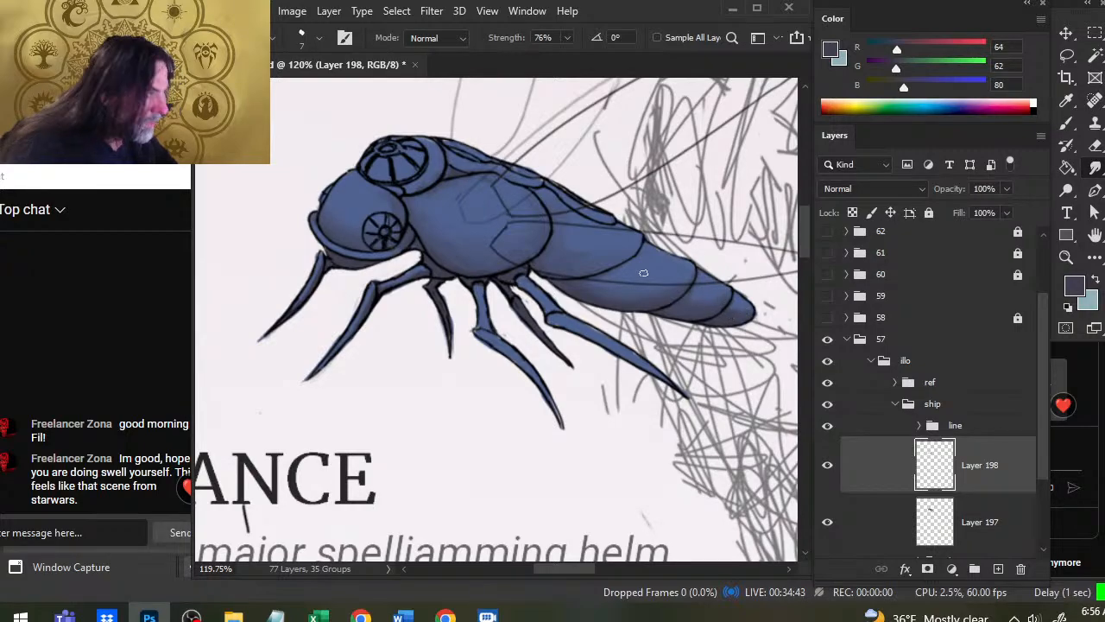
Deepen the shading where the upper round turret meets the side-view ship's head and thorax on Layer 198.
{"action": "key", "text": "z"}
{"action": "left_click_drag", "start_coordinate": [647, 325], "coordinate": [580, 383]}
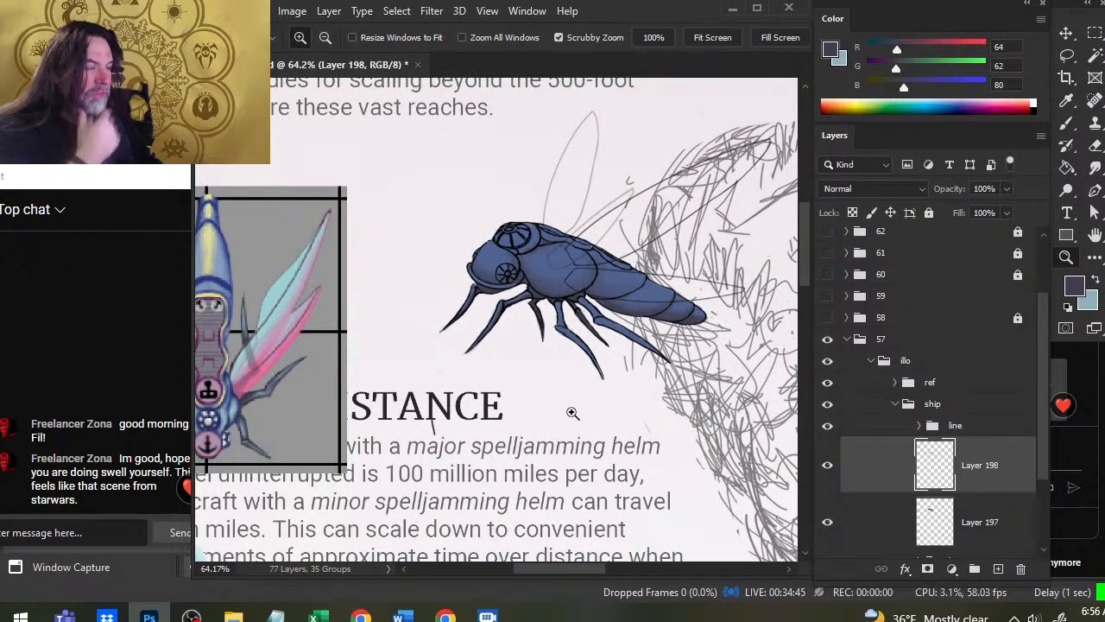
{"action": "left_click_drag", "start_coordinate": [559, 282], "coordinate": [604, 296]}
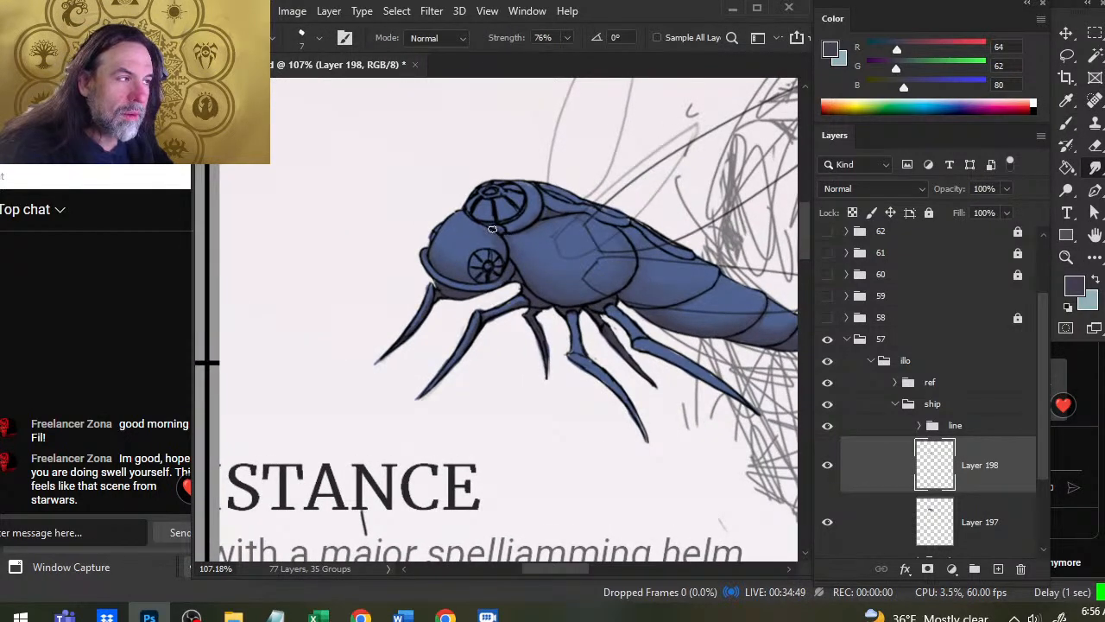
{"action": "key", "text": "b"}
{"action": "mouse_move", "coordinate": [494, 227]}
{"action": "left_mouse_down"}
{"action": "mouse_move", "coordinate": [511, 235]}
{"action": "mouse_move", "coordinate": [494, 227]}
{"action": "left_mouse_up"}
{"action": "key", "text": "b"}
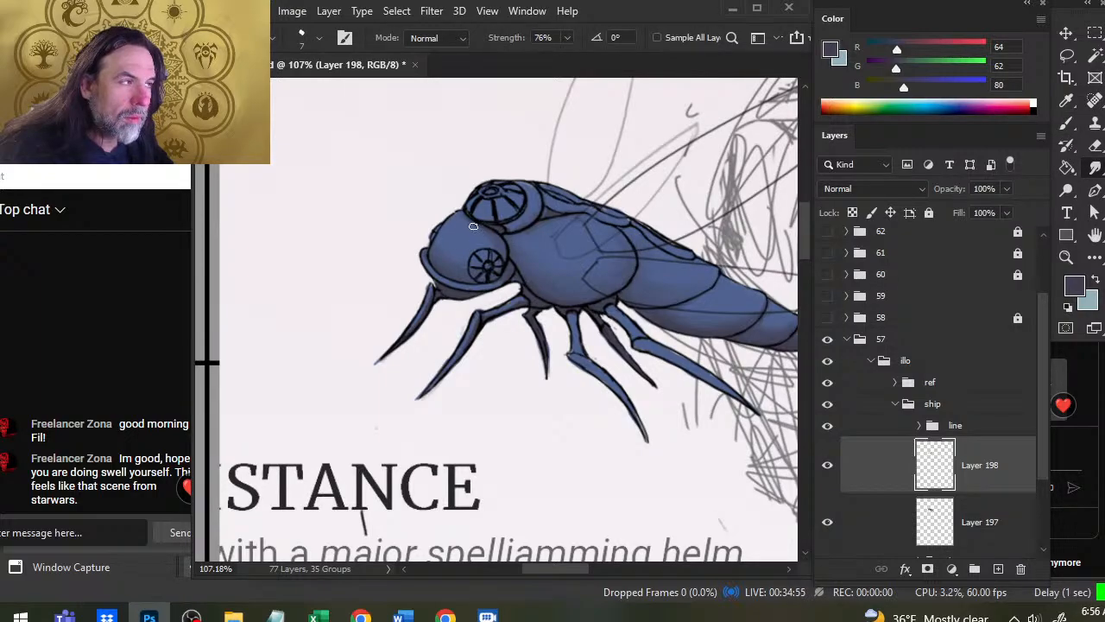
{"action": "key", "text": "b"}
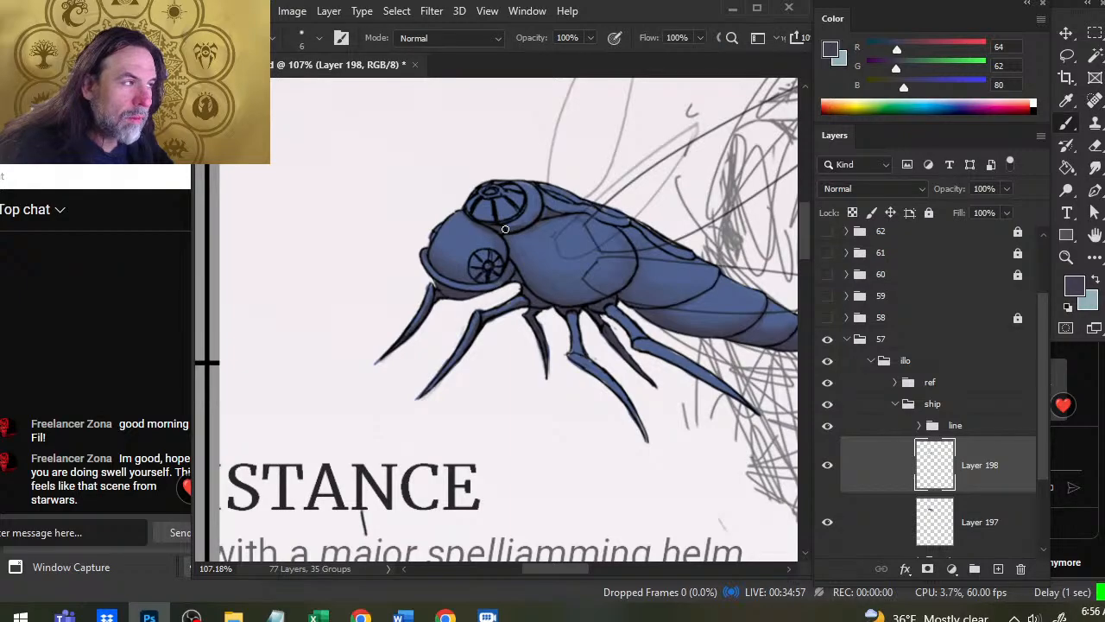
{"action": "key", "text": "r"}
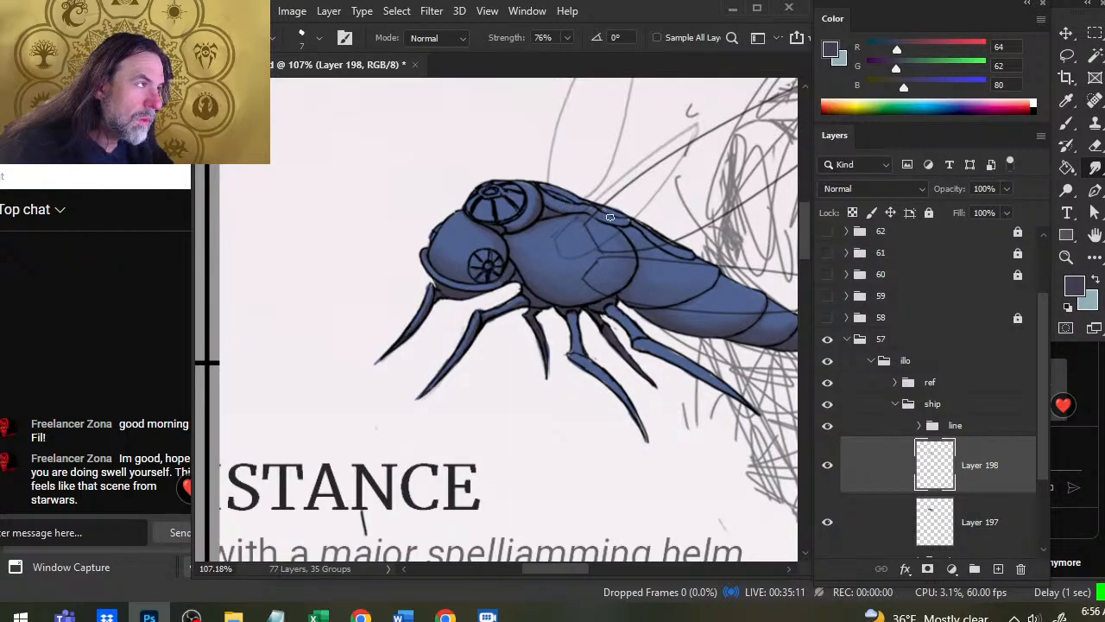
Shade the overlapping plates along the ship's back on Layer 198 with dark purple-gray and smudge the strokes smooth.
{"action": "key", "text": "b"}
{"action": "left_click_drag", "start_coordinate": [647, 229], "coordinate": [675, 247]}
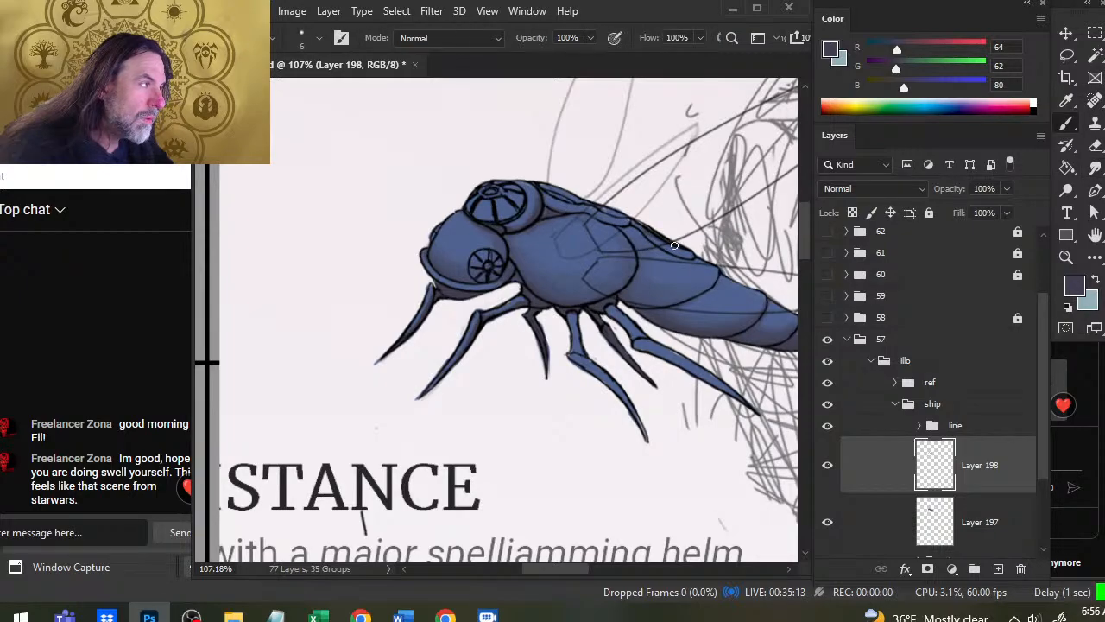
{"action": "key", "text": "r"}
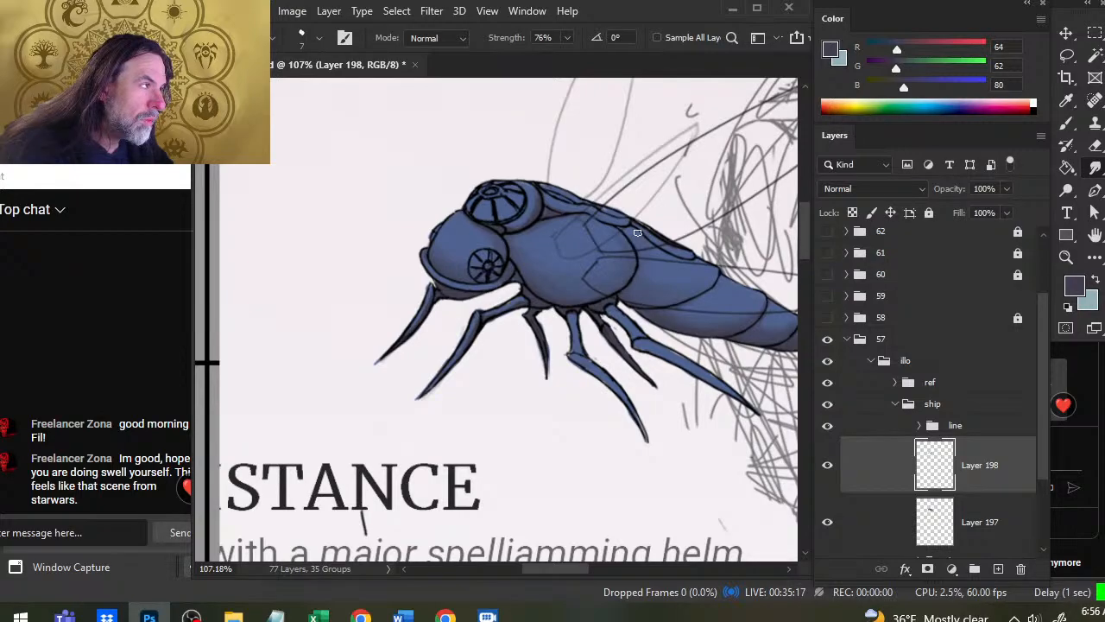
{"action": "key", "text": "b"}
{"action": "key", "text": "r"}
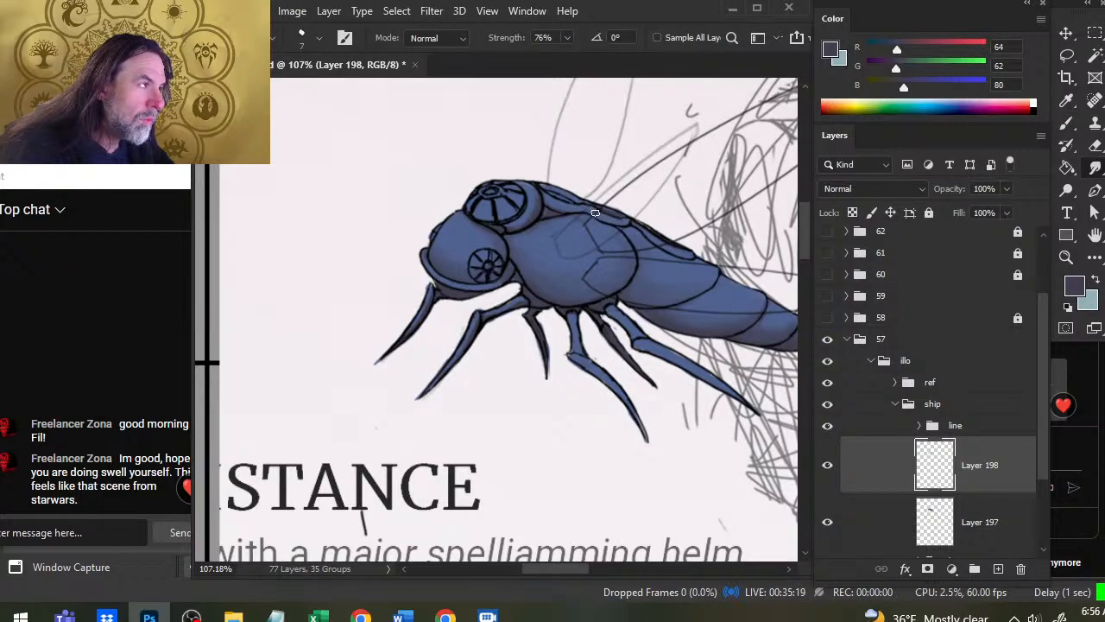
{"action": "key", "text": "b"}
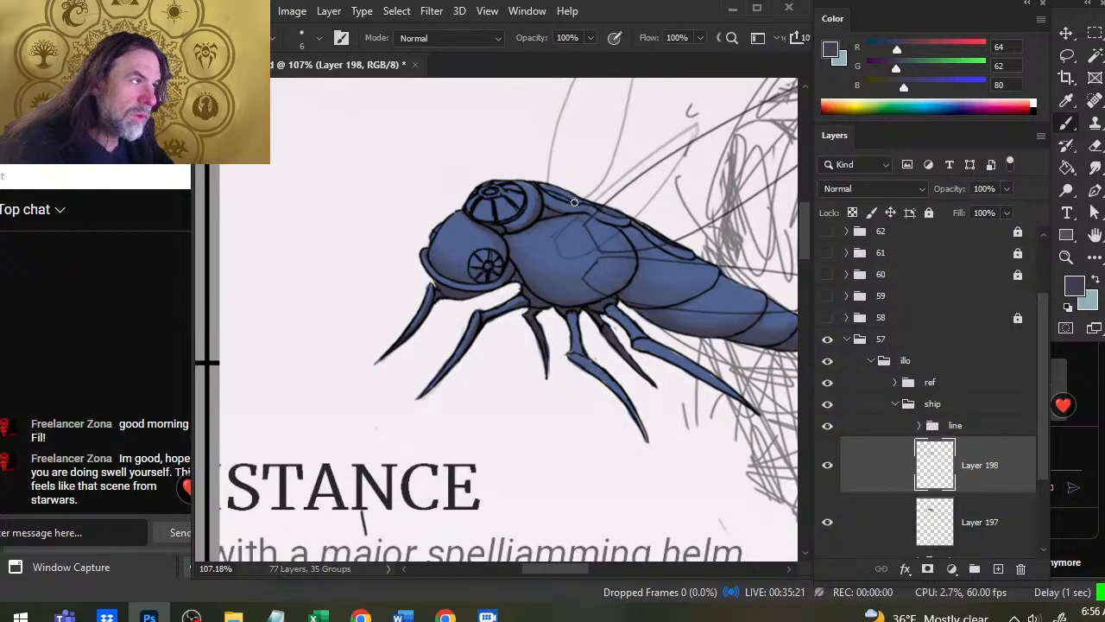
{"action": "key", "text": "r"}
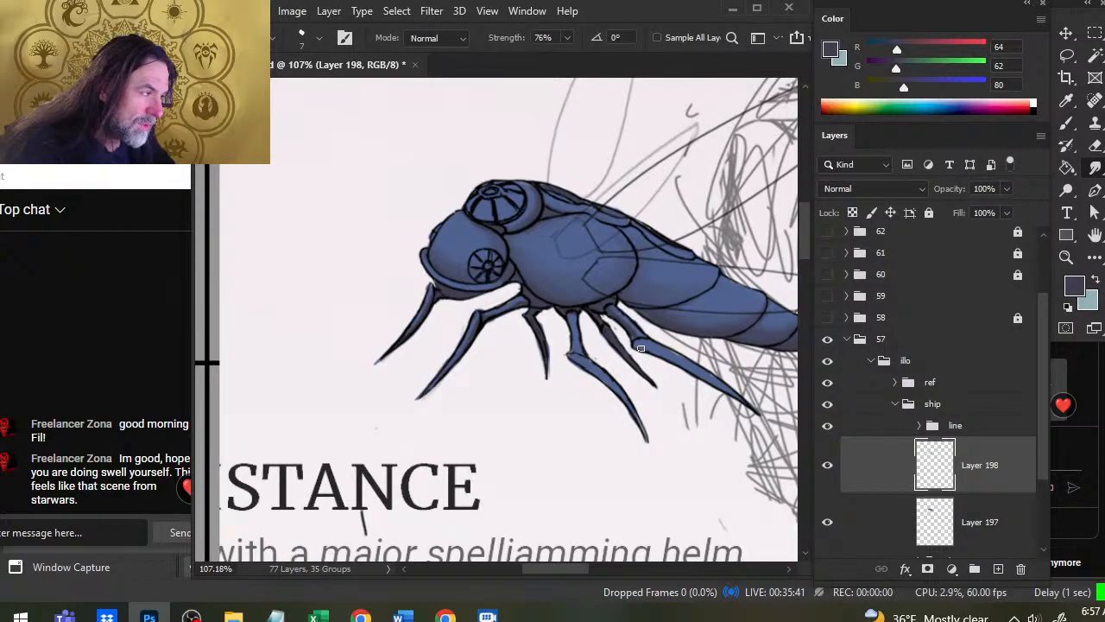
Smudge the shading around the rear leg's joint on Layer 198 and erase stray color beside it on Layer 197.
{"action": "key", "text": "b"}
{"action": "key", "text": "r"}
{"action": "mouse_move", "coordinate": [638, 345]}
{"action": "left_mouse_down"}
{"action": "mouse_move", "coordinate": [682, 366]}
{"action": "mouse_move", "coordinate": [635, 344]}
{"action": "mouse_move", "coordinate": [744, 401]}
{"action": "mouse_move", "coordinate": [663, 357]}
{"action": "mouse_move", "coordinate": [730, 397]}
{"action": "mouse_move", "coordinate": [637, 361]}
{"action": "mouse_move", "coordinate": [657, 368]}
{"action": "mouse_move", "coordinate": [635, 321]}
{"action": "left_mouse_up"}
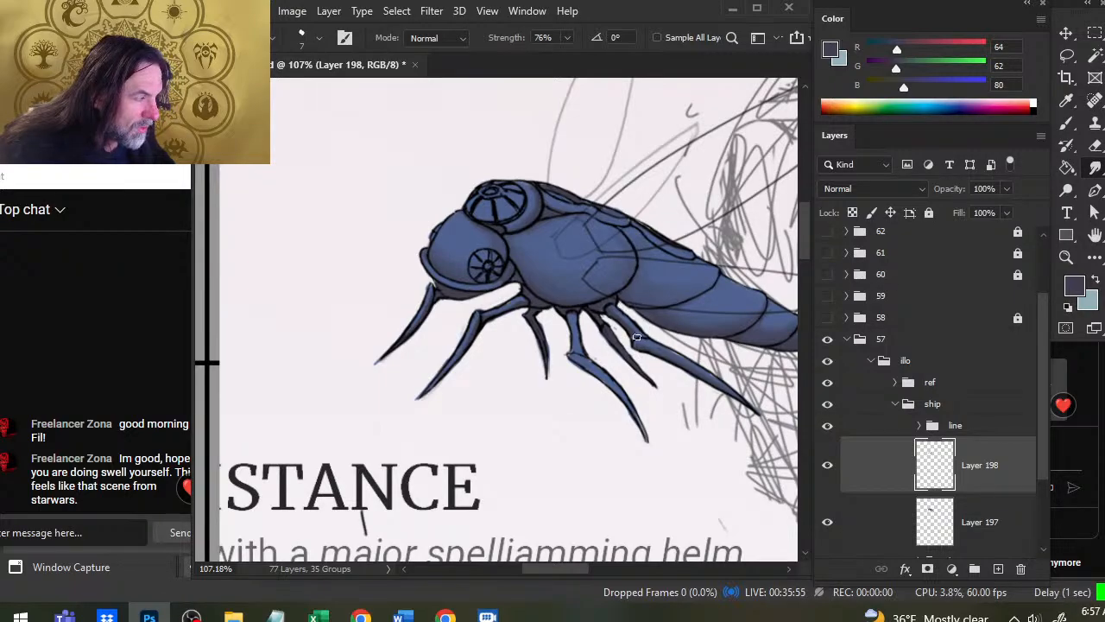
{"action": "left_click", "coordinate": [883, 525]}
{"action": "key", "text": "e"}
{"action": "key", "text": "bracketleft"}
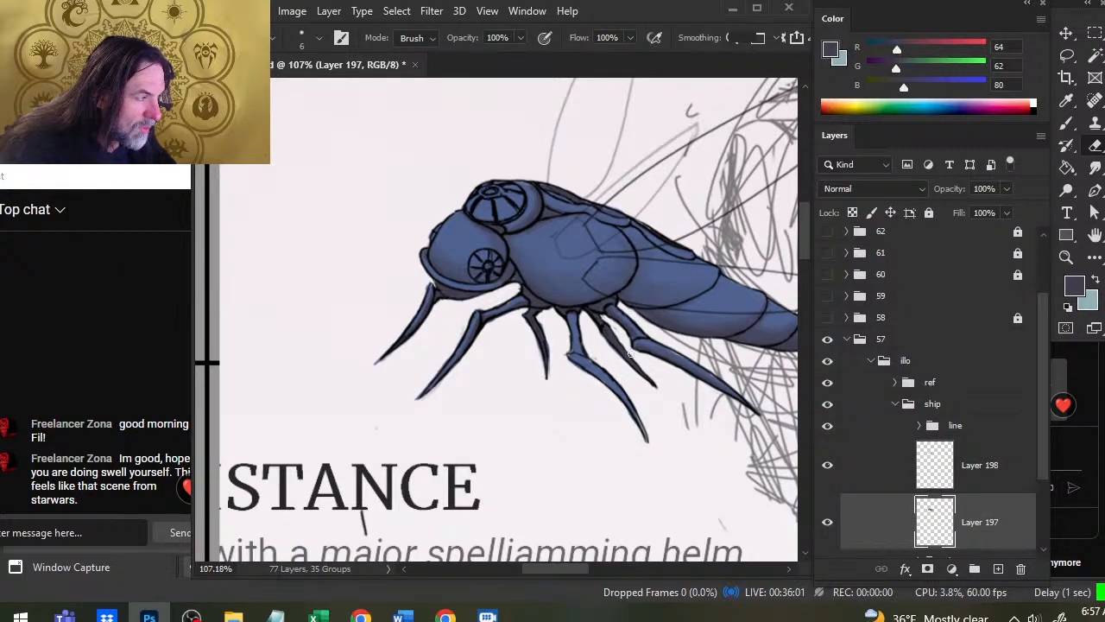
Add a new layer above Layer 198 and sample pale yellow (RGB 202, 203, 156) from the top-down reference ship's abdomen.
{"action": "left_click", "coordinate": [881, 480]}
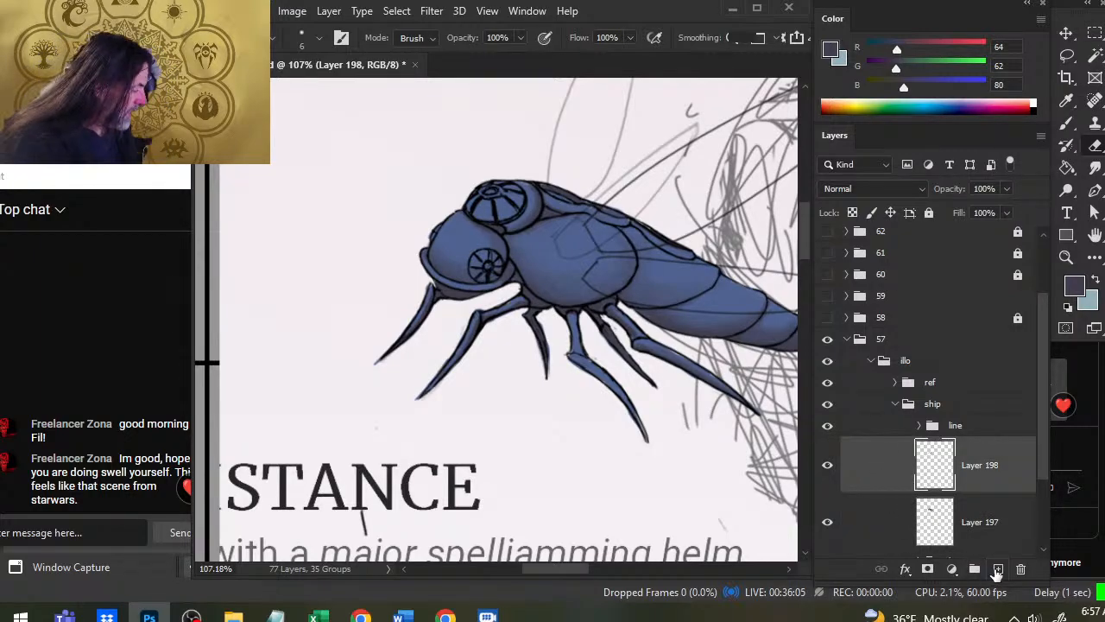
{"action": "left_click", "coordinate": [998, 568]}
{"action": "key", "text": "z"}
{"action": "left_click_drag", "start_coordinate": [595, 384], "coordinate": [431, 334]}
{"action": "left_click", "coordinate": [364, 308]}
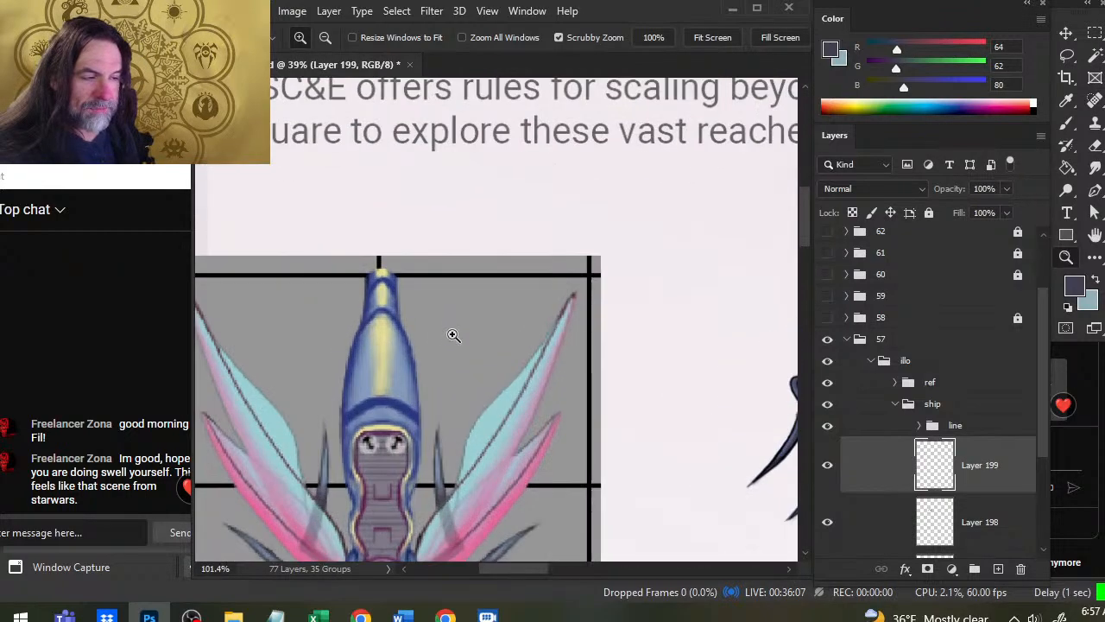
{"action": "key", "text": "b"}
{"action": "left_click", "coordinate": [385, 358], "text": "alt"}
Paint a pale yellow highlight over the top of the side-view ship's head on Layer 199 and smudge it into the blue.
{"action": "key", "text": "z"}
{"action": "left_click_drag", "start_coordinate": [574, 365], "coordinate": [544, 366]}
{"action": "key", "text": "space"}
{"action": "mouse_move", "coordinate": [628, 375]}
{"action": "left_mouse_down"}
{"action": "mouse_move", "coordinate": [637, 378]}
{"action": "mouse_move", "coordinate": [316, 272]}
{"action": "left_mouse_up"}
{"action": "left_click_drag", "start_coordinate": [494, 270], "coordinate": [505, 272]}
{"action": "key", "text": "b"}
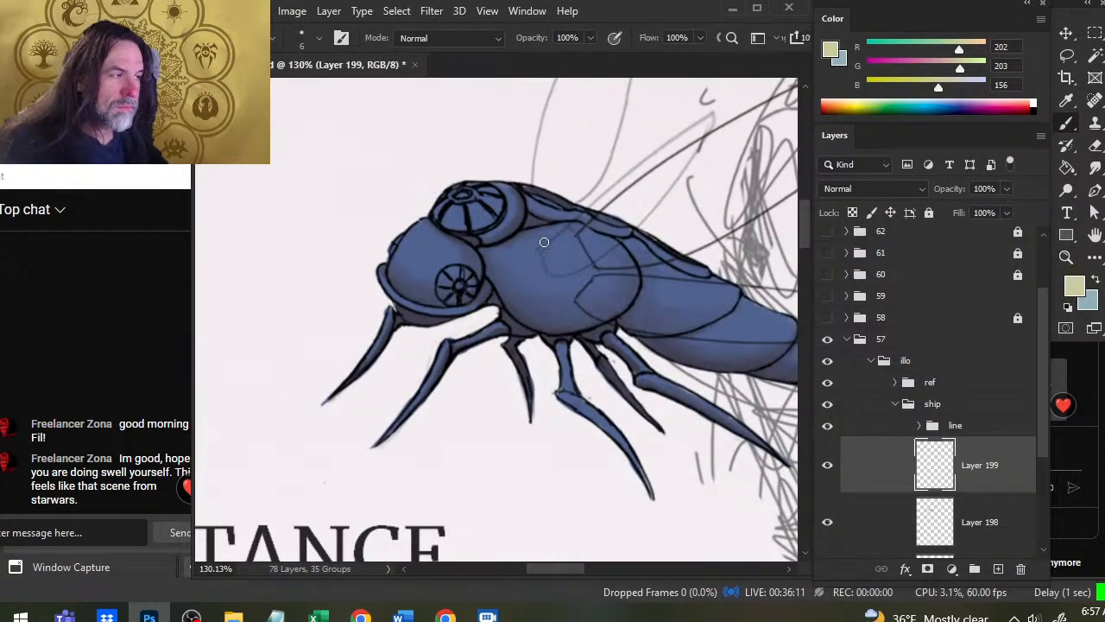
{"action": "mouse_move", "coordinate": [424, 241]}
{"action": "left_mouse_down"}
{"action": "mouse_move", "coordinate": [436, 251]}
{"action": "mouse_move", "coordinate": [428, 235]}
{"action": "mouse_move", "coordinate": [444, 240]}
{"action": "mouse_move", "coordinate": [424, 239]}
{"action": "mouse_move", "coordinate": [441, 261]}
{"action": "mouse_move", "coordinate": [404, 246]}
{"action": "mouse_move", "coordinate": [437, 222]}
{"action": "mouse_move", "coordinate": [413, 259]}
{"action": "mouse_move", "coordinate": [425, 262]}
{"action": "mouse_move", "coordinate": [413, 246]}
{"action": "mouse_move", "coordinate": [430, 257]}
{"action": "mouse_move", "coordinate": [414, 249]}
{"action": "mouse_move", "coordinate": [434, 235]}
{"action": "mouse_move", "coordinate": [466, 255]}
{"action": "mouse_move", "coordinate": [430, 244]}
{"action": "left_mouse_up"}
{"action": "key", "text": "r"}
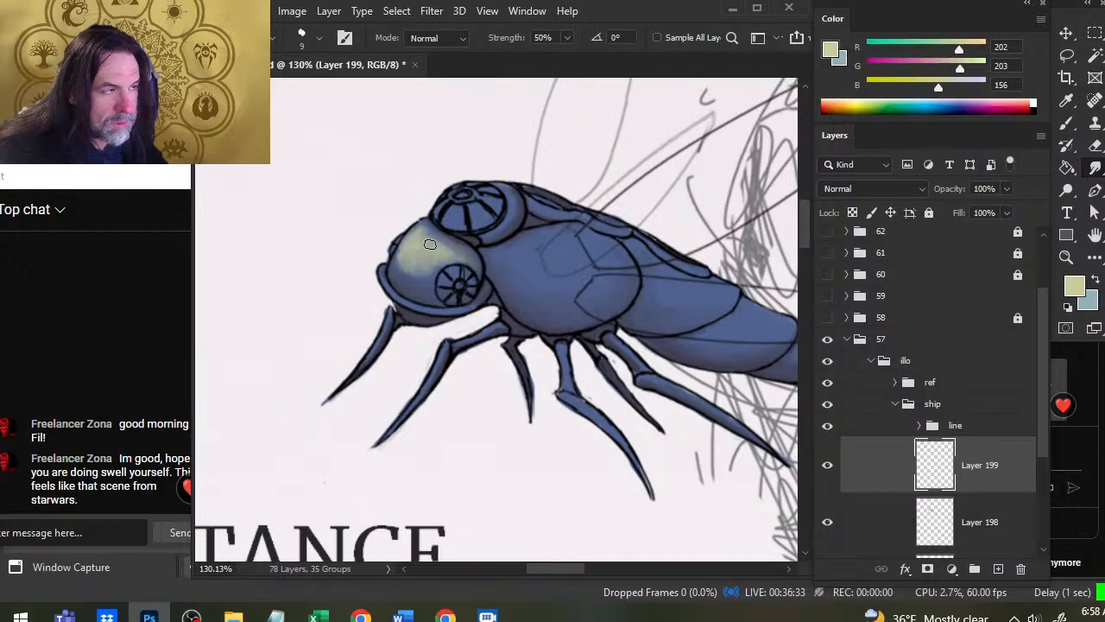
{"action": "left_click_drag", "start_coordinate": [435, 244], "coordinate": [454, 239]}
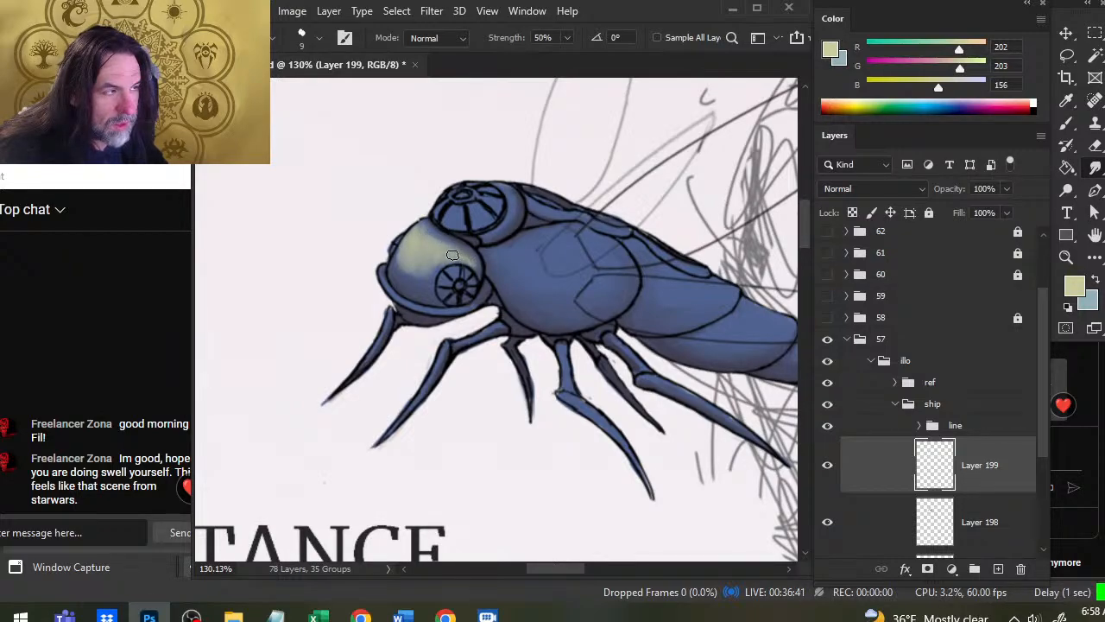
{"action": "mouse_move", "coordinate": [438, 262]}
{"action": "left_mouse_down"}
{"action": "mouse_move", "coordinate": [481, 270]}
{"action": "mouse_move", "coordinate": [428, 233]}
{"action": "mouse_move", "coordinate": [439, 231]}
{"action": "mouse_move", "coordinate": [431, 253]}
{"action": "mouse_move", "coordinate": [423, 244]}
{"action": "mouse_move", "coordinate": [465, 257]}
{"action": "mouse_move", "coordinate": [430, 246]}
{"action": "mouse_move", "coordinate": [443, 254]}
{"action": "mouse_move", "coordinate": [424, 227]}
{"action": "mouse_move", "coordinate": [463, 256]}
{"action": "left_mouse_up"}
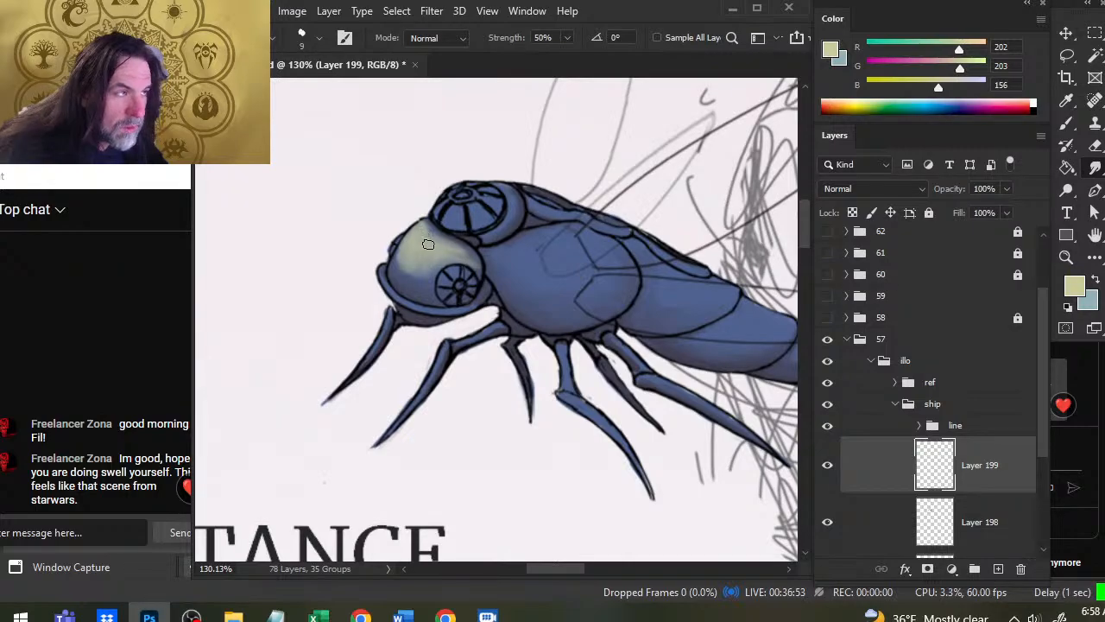
{"action": "mouse_move", "coordinate": [423, 262]}
{"action": "left_mouse_down"}
{"action": "mouse_move", "coordinate": [397, 262]}
{"action": "mouse_move", "coordinate": [407, 263]}
{"action": "left_mouse_up"}
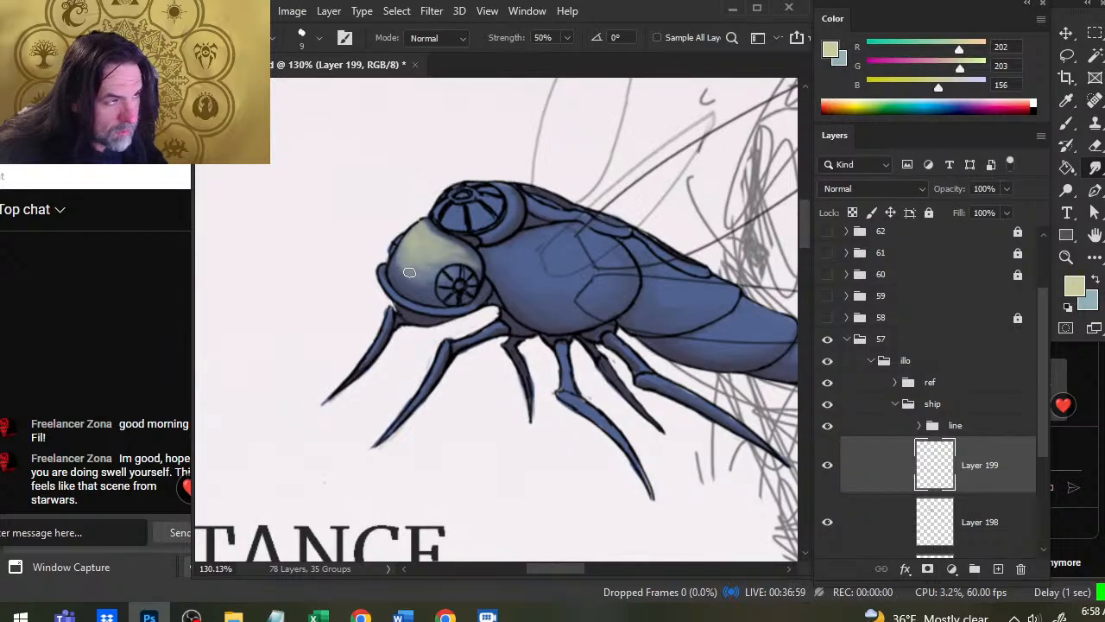
Paint the curved rim along the head's lower edge pale yellow with a smaller brush and blend the head highlight.
{"action": "key", "text": "b"}
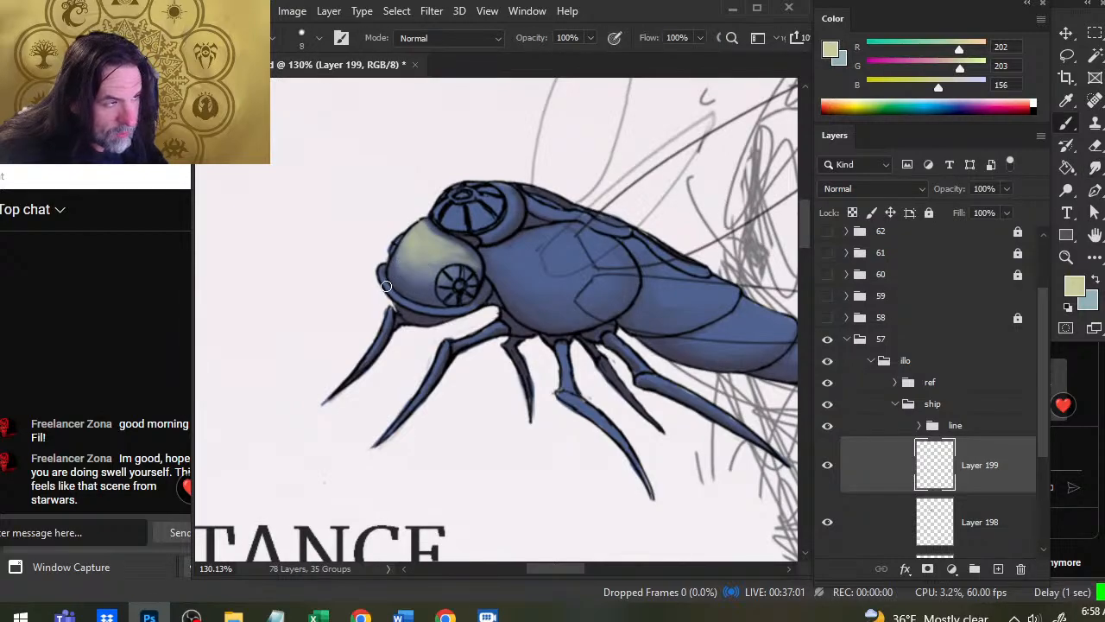
{"action": "key", "text": "["}
{"action": "mouse_move", "coordinate": [381, 273]}
{"action": "left_mouse_down"}
{"action": "mouse_move", "coordinate": [427, 310]}
{"action": "mouse_move", "coordinate": [464, 308]}
{"action": "left_mouse_up"}
{"action": "key", "text": "r"}
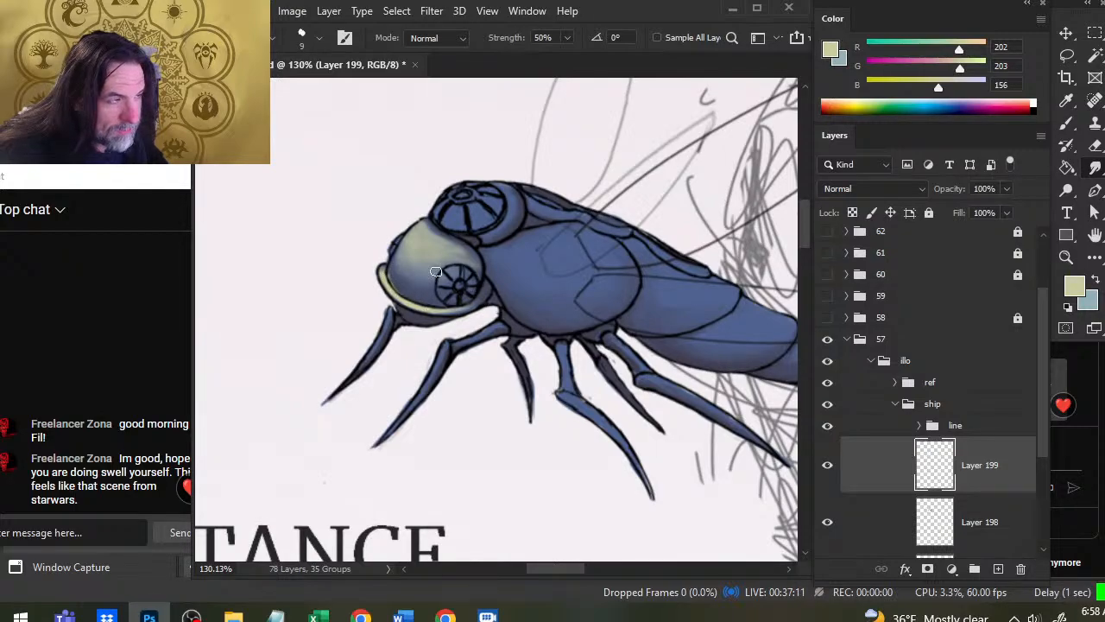
{"action": "key", "text": "b"}
{"action": "key", "text": "r"}
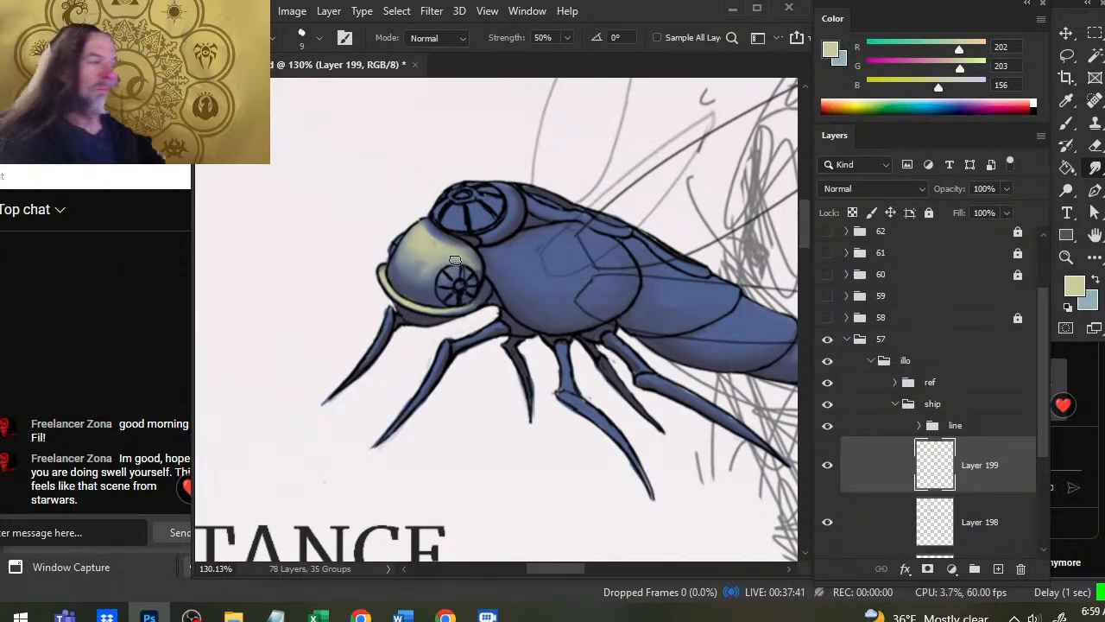
Add pale yellow highlights to the upper turret's rim and the top of the thorax on Layer 199, smudging them into soft gradients.
{"action": "key", "text": "b"}
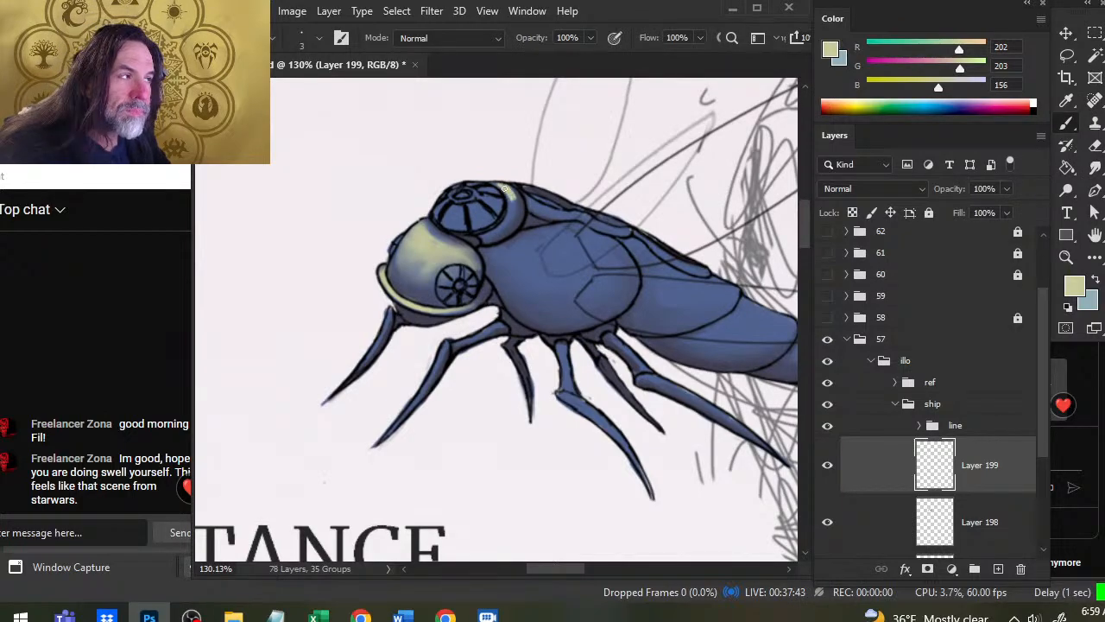
{"action": "key", "text": "r"}
{"action": "mouse_move", "coordinate": [505, 188]}
{"action": "left_mouse_down"}
{"action": "mouse_move", "coordinate": [510, 222]}
{"action": "mouse_move", "coordinate": [567, 231]}
{"action": "mouse_move", "coordinate": [573, 257]}
{"action": "left_mouse_up"}
{"action": "key", "text": "b"}
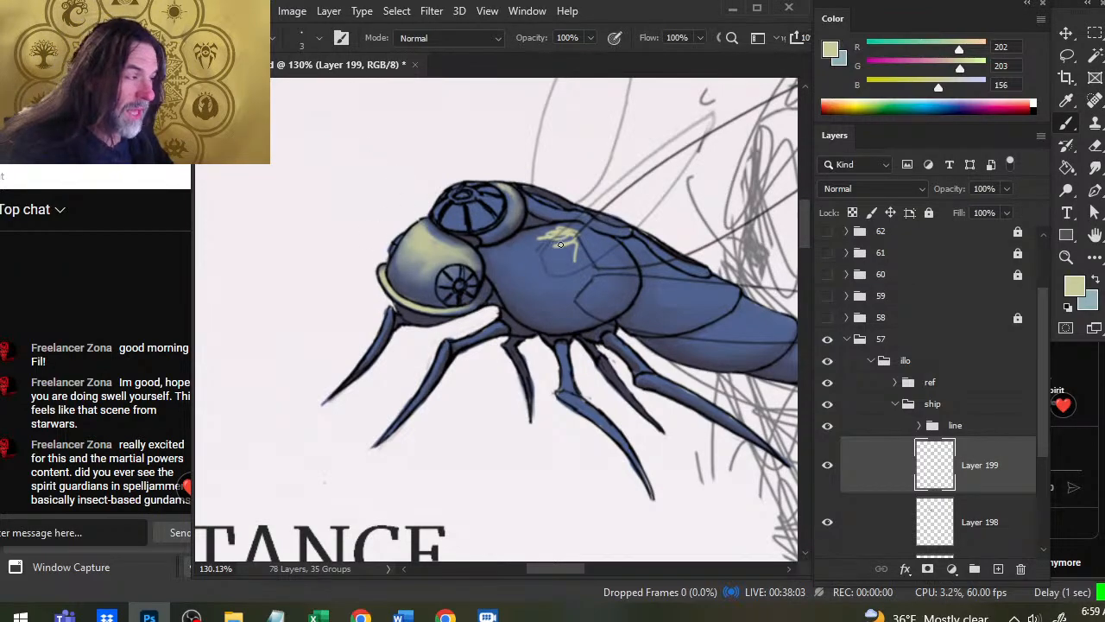
{"action": "mouse_move", "coordinate": [559, 245]}
{"action": "left_mouse_down"}
{"action": "mouse_move", "coordinate": [572, 245]}
{"action": "mouse_move", "coordinate": [540, 235]}
{"action": "mouse_move", "coordinate": [585, 228]}
{"action": "mouse_move", "coordinate": [592, 242]}
{"action": "mouse_move", "coordinate": [518, 242]}
{"action": "mouse_move", "coordinate": [577, 226]}
{"action": "mouse_move", "coordinate": [608, 243]}
{"action": "mouse_move", "coordinate": [514, 246]}
{"action": "mouse_move", "coordinate": [580, 226]}
{"action": "mouse_move", "coordinate": [554, 220]}
{"action": "mouse_move", "coordinate": [584, 242]}
{"action": "mouse_move", "coordinate": [553, 236]}
{"action": "left_mouse_up"}
{"action": "key", "text": "r"}
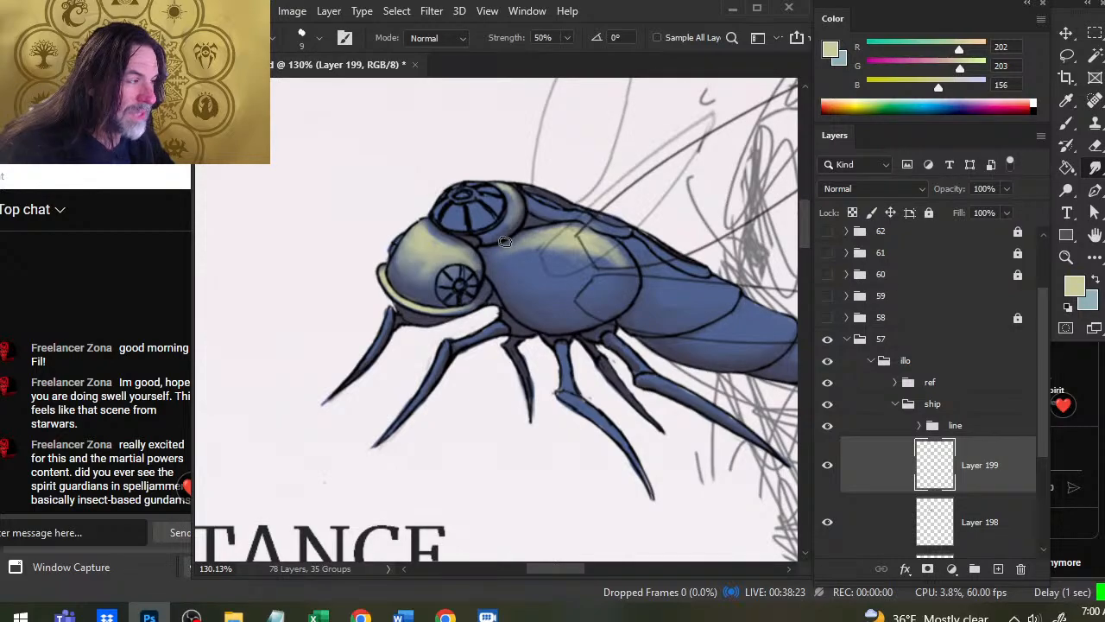
{"action": "mouse_move", "coordinate": [596, 236]}
{"action": "left_mouse_down"}
{"action": "mouse_move", "coordinate": [623, 256]}
{"action": "mouse_move", "coordinate": [562, 241]}
{"action": "mouse_move", "coordinate": [571, 237]}
{"action": "mouse_move", "coordinate": [512, 258]}
{"action": "mouse_move", "coordinate": [552, 234]}
{"action": "mouse_move", "coordinate": [541, 224]}
{"action": "mouse_move", "coordinate": [511, 233]}
{"action": "mouse_move", "coordinate": [553, 227]}
{"action": "mouse_move", "coordinate": [536, 239]}
{"action": "mouse_move", "coordinate": [602, 248]}
{"action": "mouse_move", "coordinate": [627, 280]}
{"action": "mouse_move", "coordinate": [534, 308]}
{"action": "left_mouse_up"}
Compare the side-view ship's highlights with the top-down reference ship's coloring, both at page scale and close up.
{"action": "key", "text": "z"}
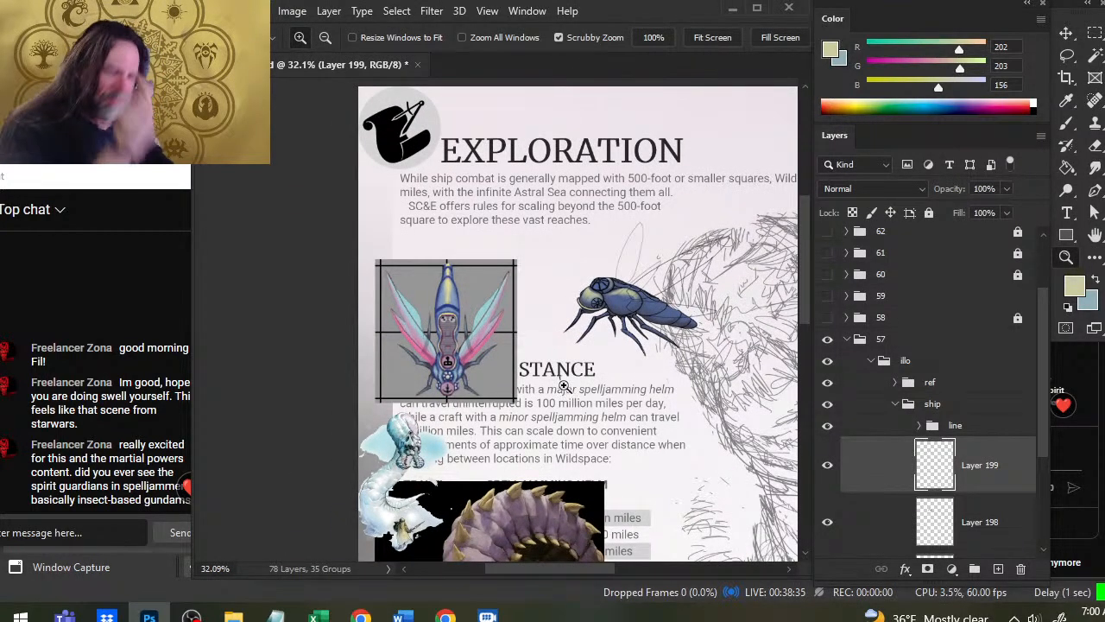
{"action": "left_click_drag", "start_coordinate": [630, 360], "coordinate": [715, 358]}
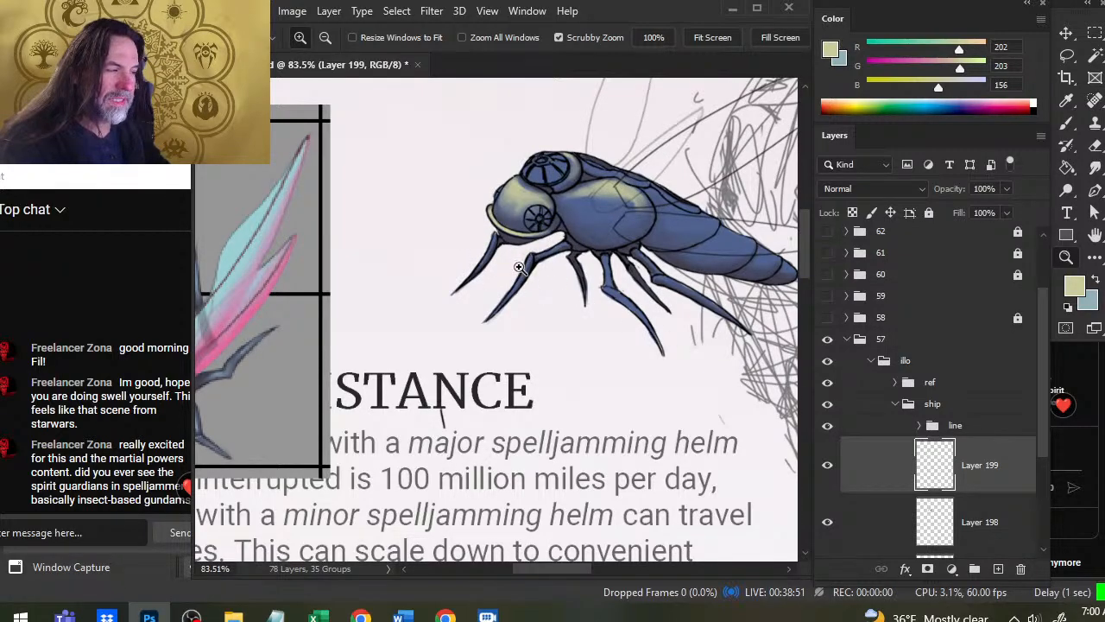
{"action": "left_click_drag", "start_coordinate": [625, 223], "coordinate": [671, 223]}
{"action": "key", "text": "r"}
{"action": "left_click_drag", "start_coordinate": [601, 173], "coordinate": [534, 184]}
{"action": "key", "text": "z"}
{"action": "left_click_drag", "start_coordinate": [599, 249], "coordinate": [463, 259]}
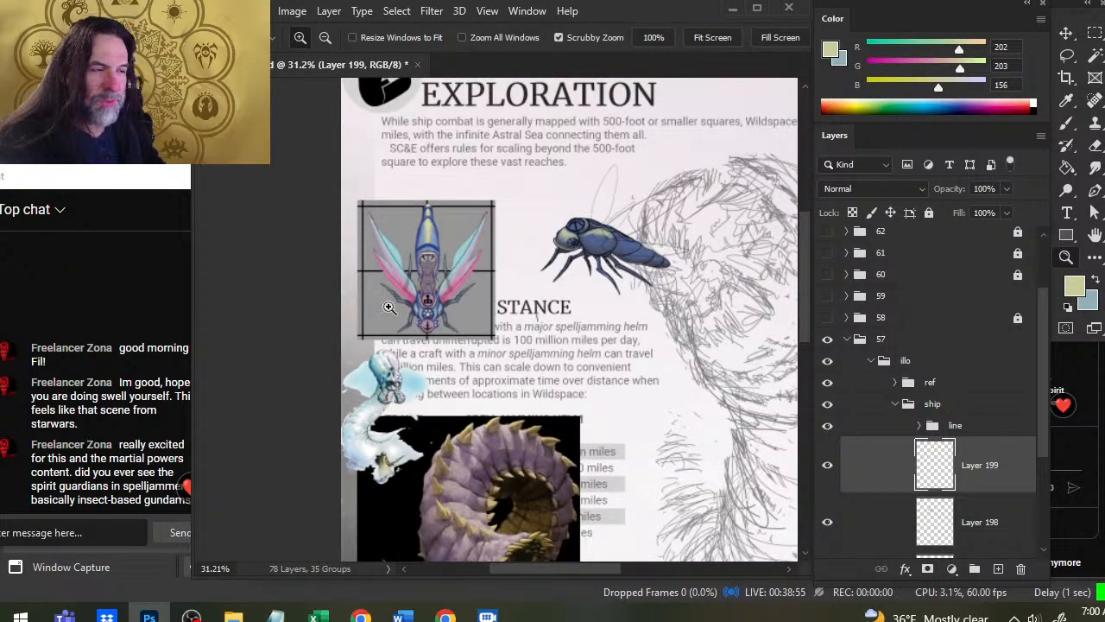
{"action": "left_click_drag", "start_coordinate": [389, 246], "coordinate": [455, 258]}
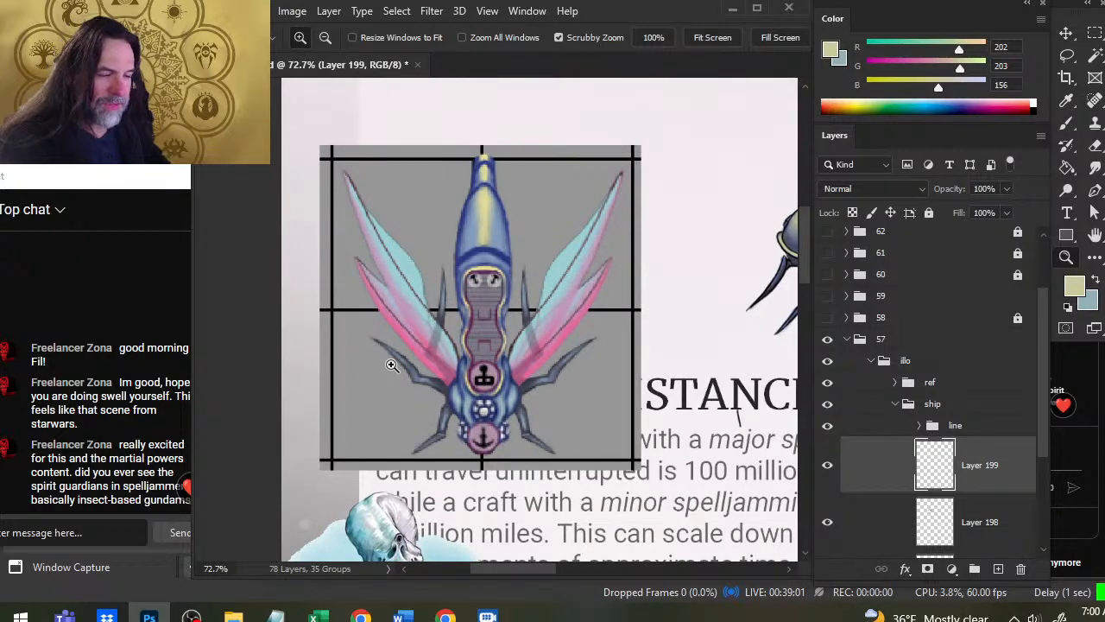
{"action": "left_click", "coordinate": [523, 298]}
{"action": "left_click_drag", "start_coordinate": [579, 444], "coordinate": [542, 444]}
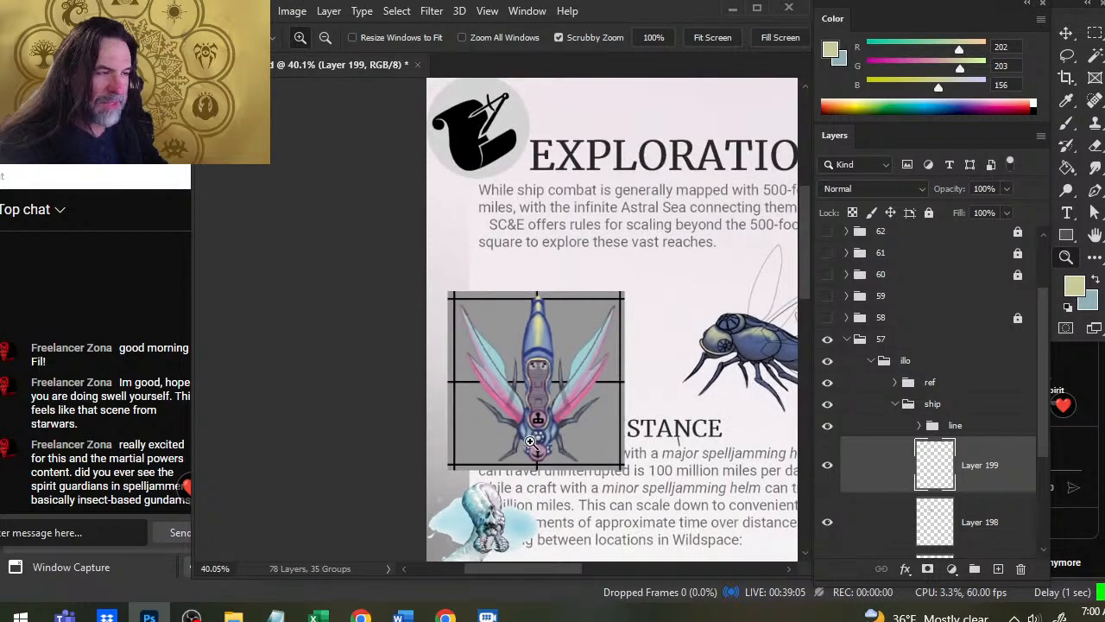
{"action": "left_click_drag", "start_coordinate": [672, 398], "coordinate": [506, 273]}
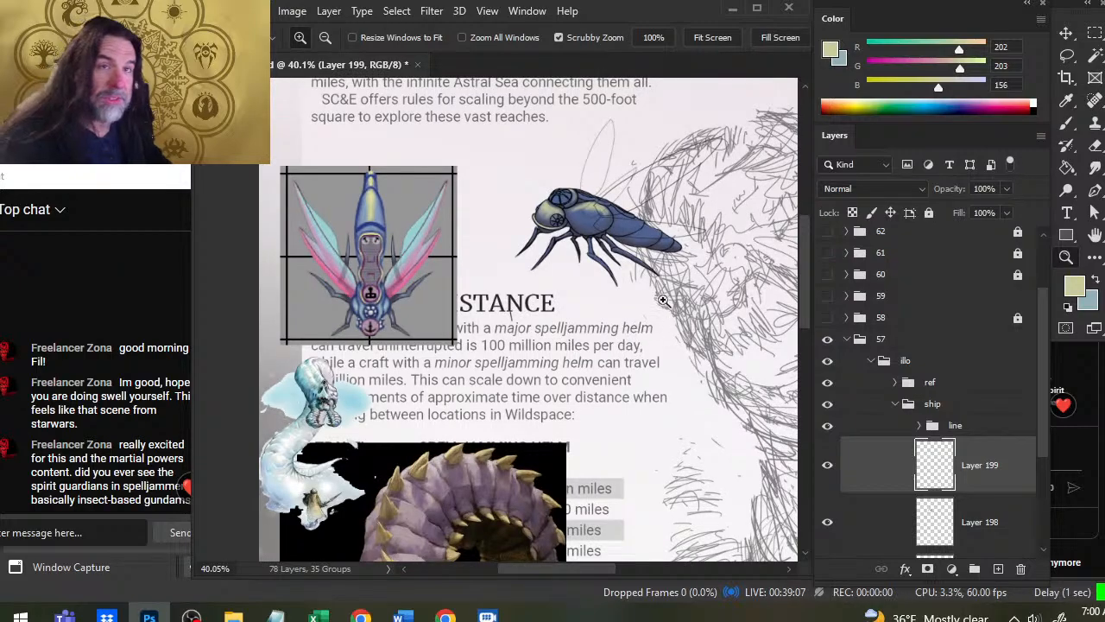
{"action": "left_click_drag", "start_coordinate": [600, 236], "coordinate": [678, 264]}
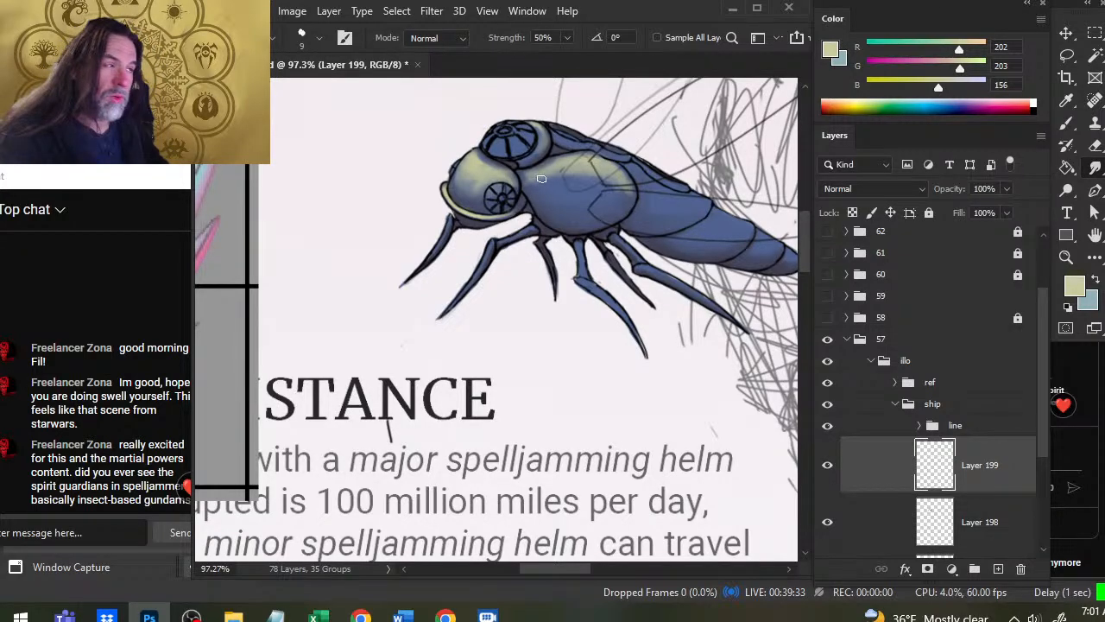
Switch to the SCE Layout 10-26 document in Word and find the Ship Melee Weapon Damage table on page 29.
{"action": "key", "text": "alt+Tab"}
{"action": "key", "text": "alt+Tab"}
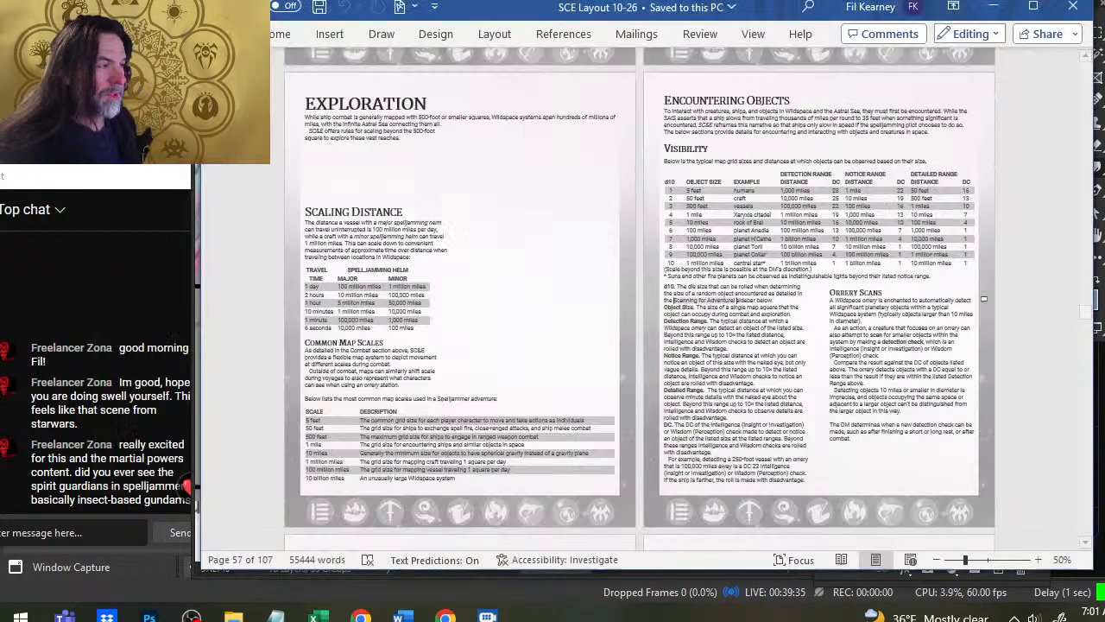
{"action": "scroll", "coordinate": [1066, 52], "scroll_direction": "up", "scroll_amount": 3}
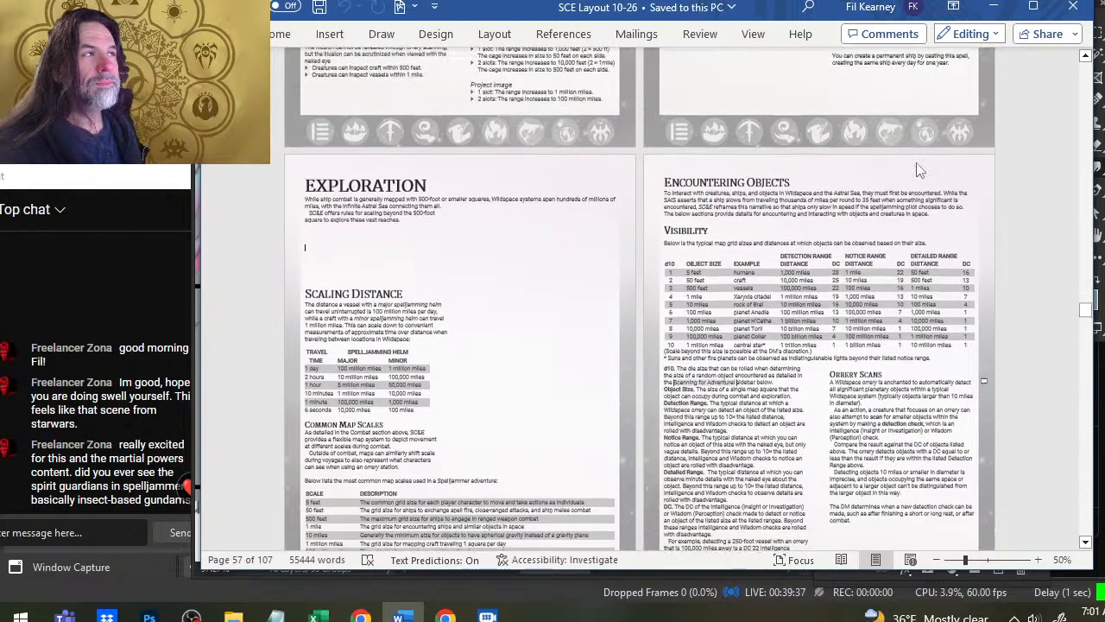
{"action": "scroll", "coordinate": [1066, 52], "scroll_direction": "up", "scroll_amount": 2}
{"action": "scroll", "coordinate": [522, 146], "scroll_direction": "up", "scroll_amount": 4}
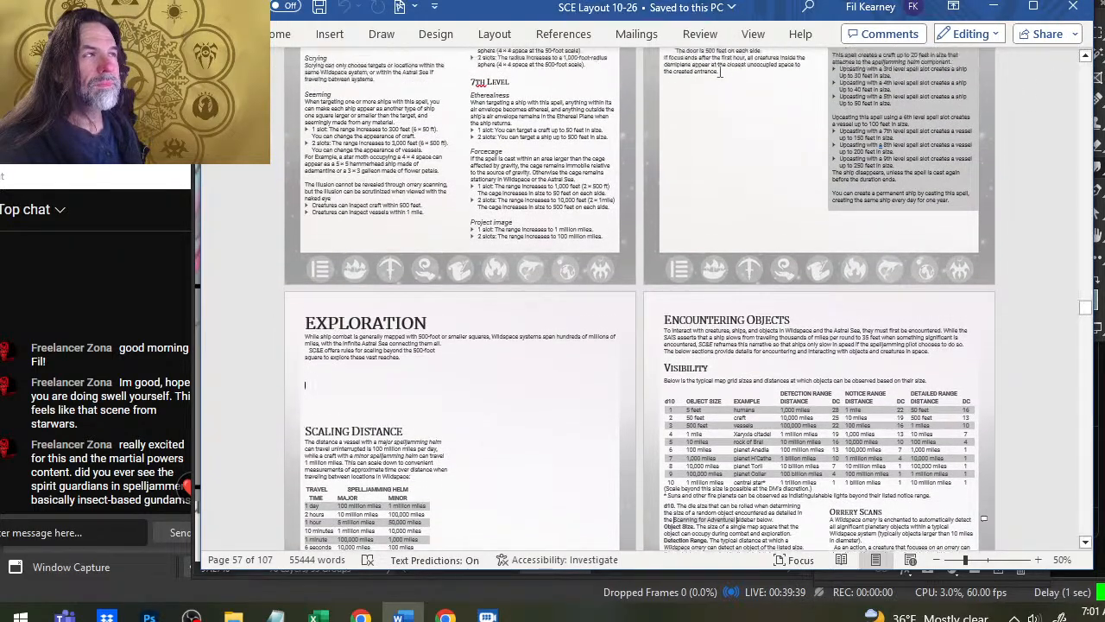
{"action": "scroll", "coordinate": [522, 147], "scroll_direction": "up", "scroll_amount": 15}
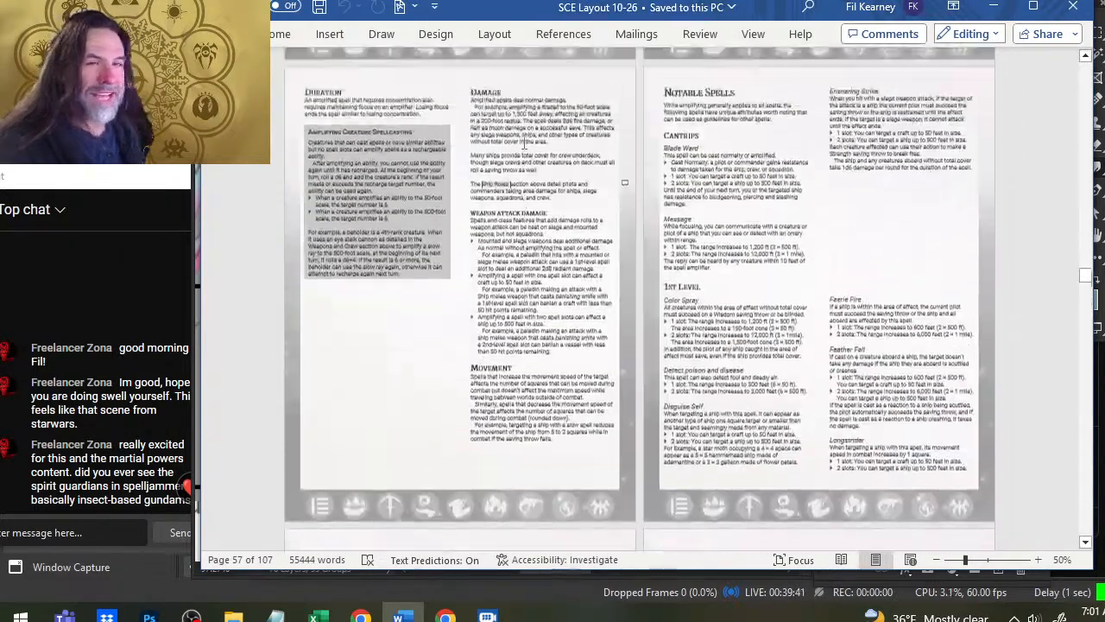
{"action": "scroll", "coordinate": [518, 147], "scroll_direction": "up", "scroll_amount": 20}
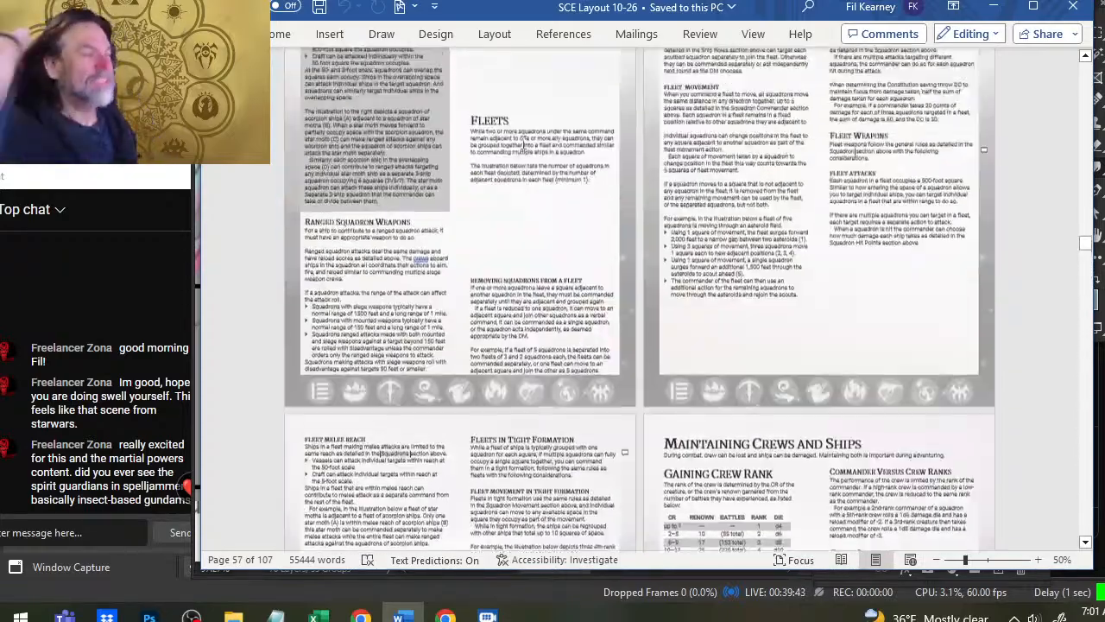
{"action": "scroll", "coordinate": [523, 146], "scroll_direction": "up", "scroll_amount": 15}
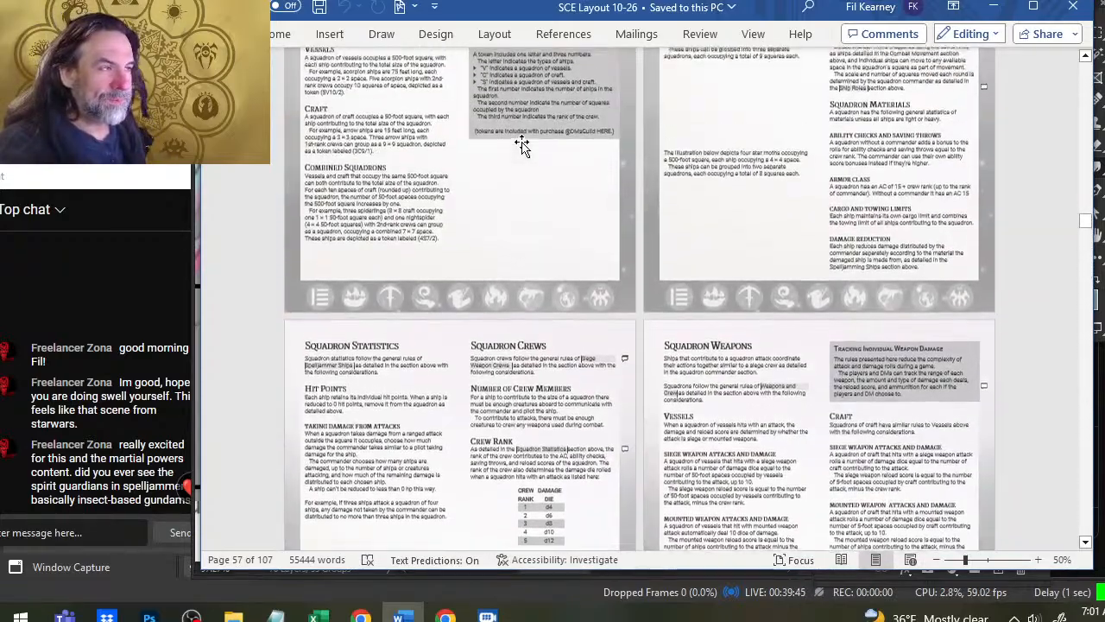
{"action": "scroll", "coordinate": [523, 147], "scroll_direction": "up", "scroll_amount": 20}
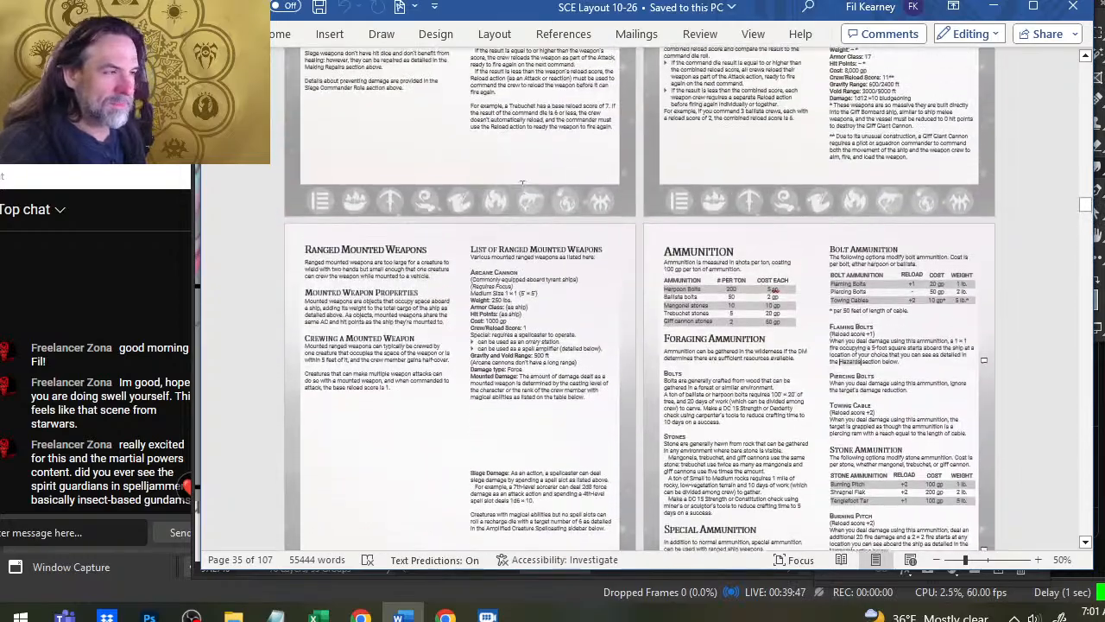
{"action": "scroll", "coordinate": [523, 222], "scroll_direction": "up", "scroll_amount": 5}
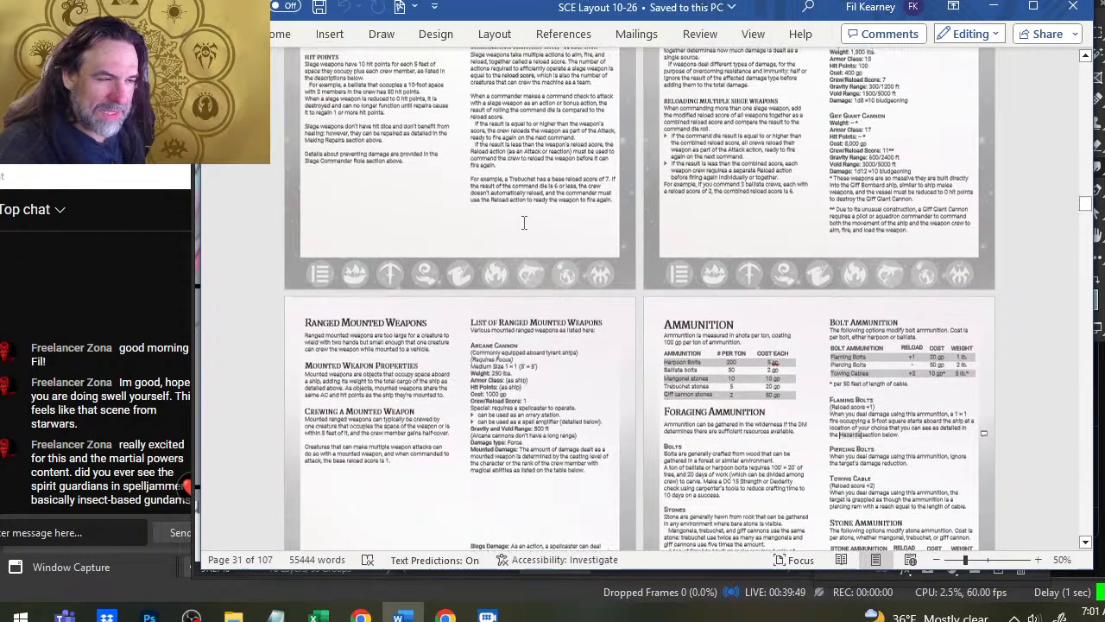
{"action": "scroll", "coordinate": [524, 225], "scroll_direction": "up", "scroll_amount": 5}
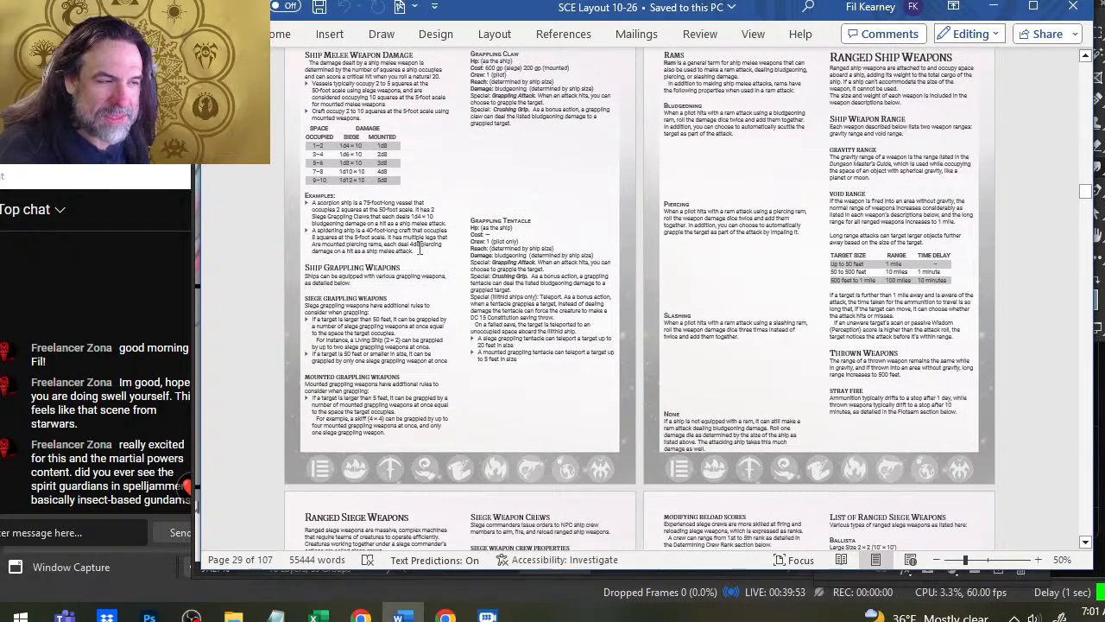
{"action": "scroll", "coordinate": [421, 250], "scroll_direction": "up", "scroll_amount": 3, "text": "ctrl"}
{"action": "scroll", "coordinate": [370, 179], "scroll_direction": "up", "scroll_amount": 2}
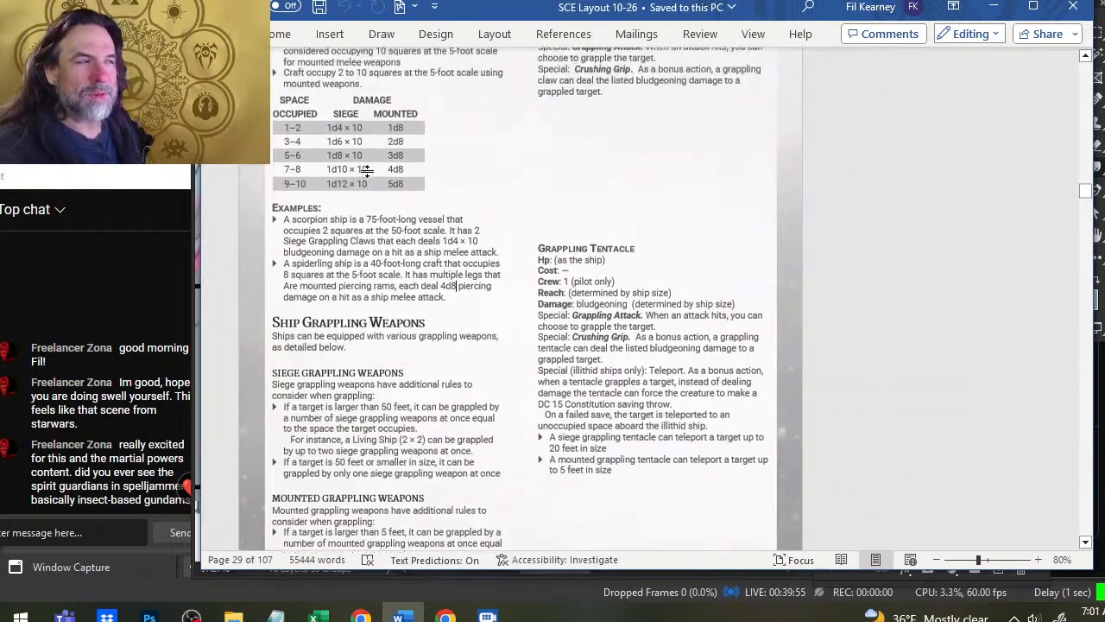
{"action": "scroll", "coordinate": [386, 198], "scroll_direction": "up", "scroll_amount": 1}
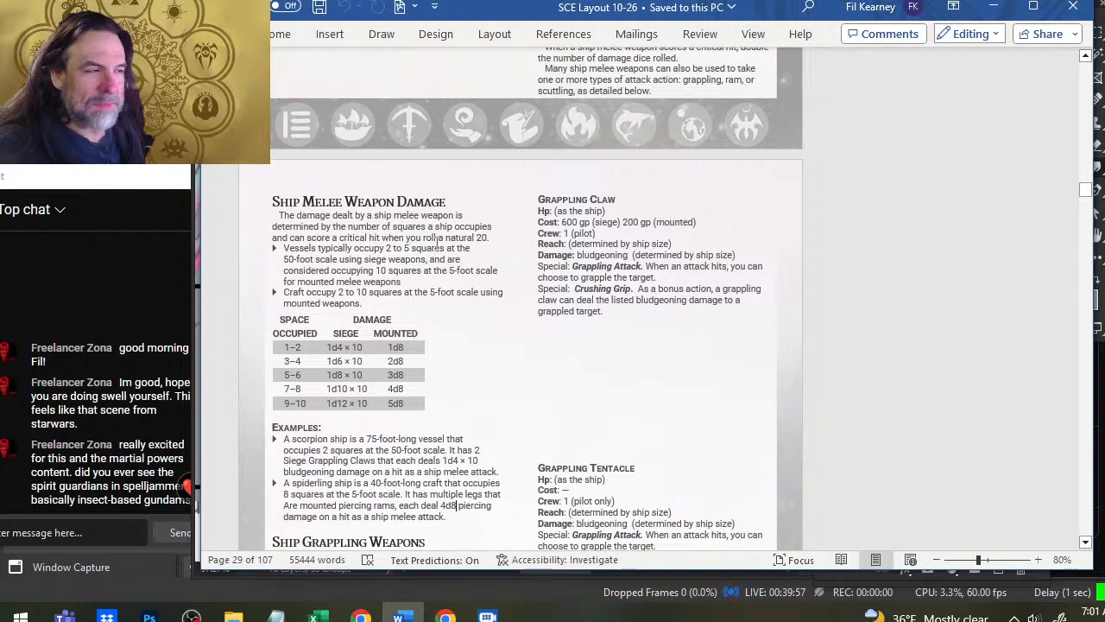
{"action": "scroll", "coordinate": [333, 361], "scroll_direction": "up", "scroll_amount": 1, "text": "ctrl"}
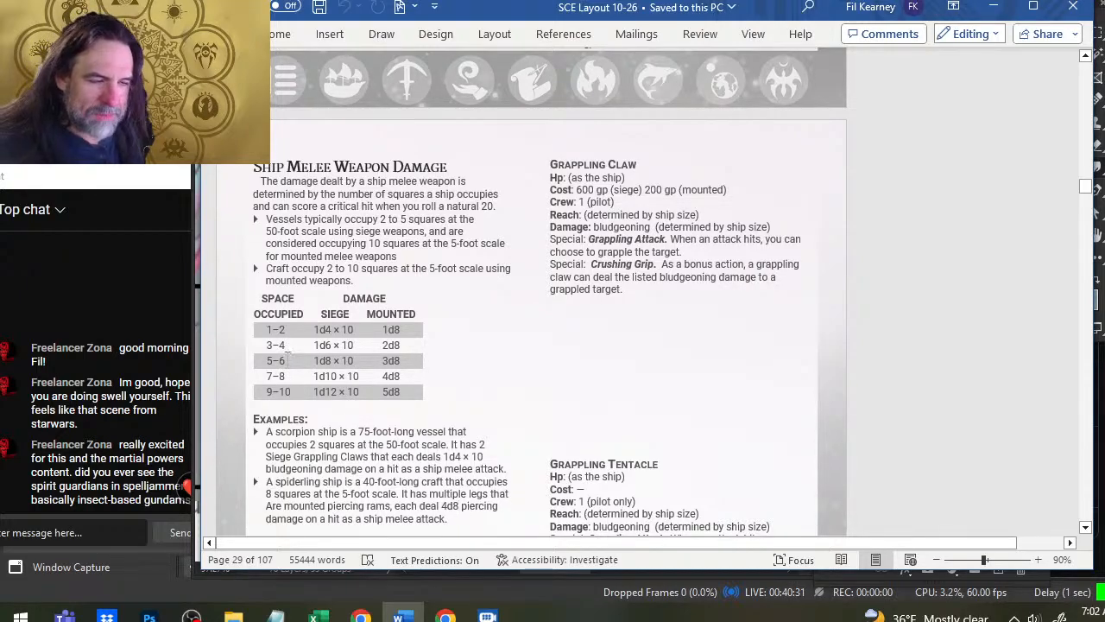
Examine the siege and mounted damage dice in the Ship Melee Weapon Damage table, undoing the accidental column resize.
{"action": "double_click", "coordinate": [400, 361]}
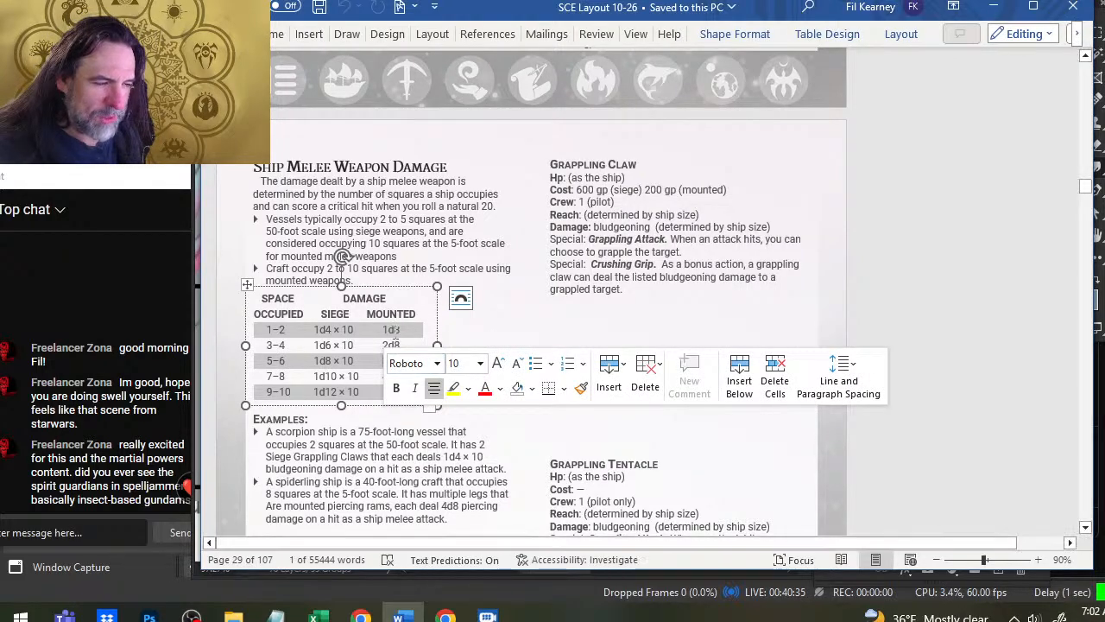
{"action": "left_click", "coordinate": [395, 330]}
{"action": "left_click", "coordinate": [408, 362]}
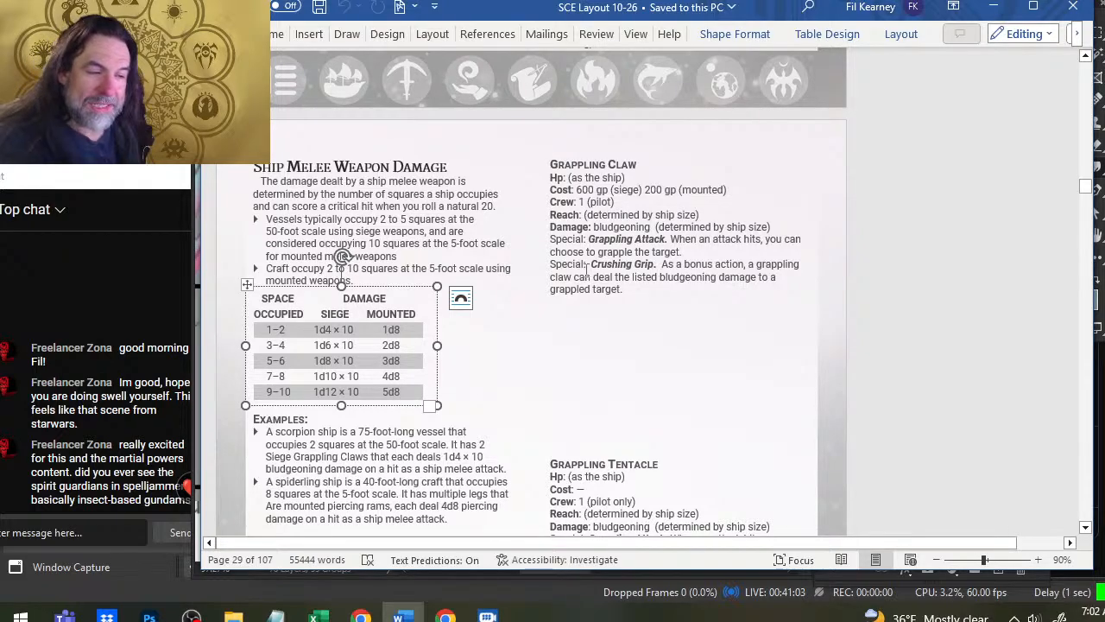
{"action": "left_click", "coordinate": [506, 403]}
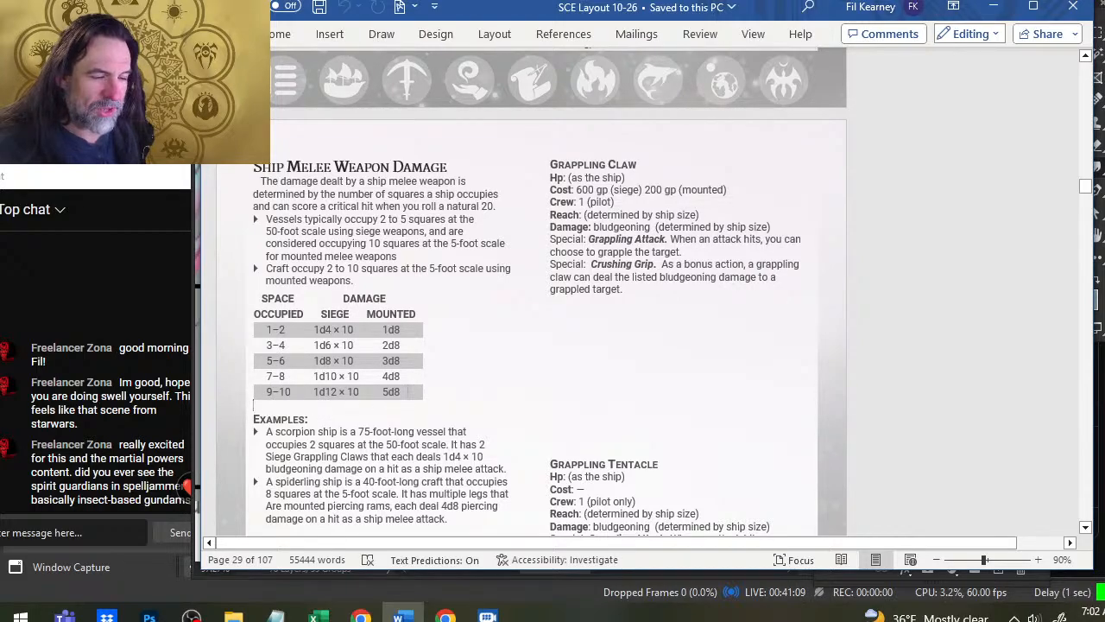
{"action": "left_click", "coordinate": [406, 393]}
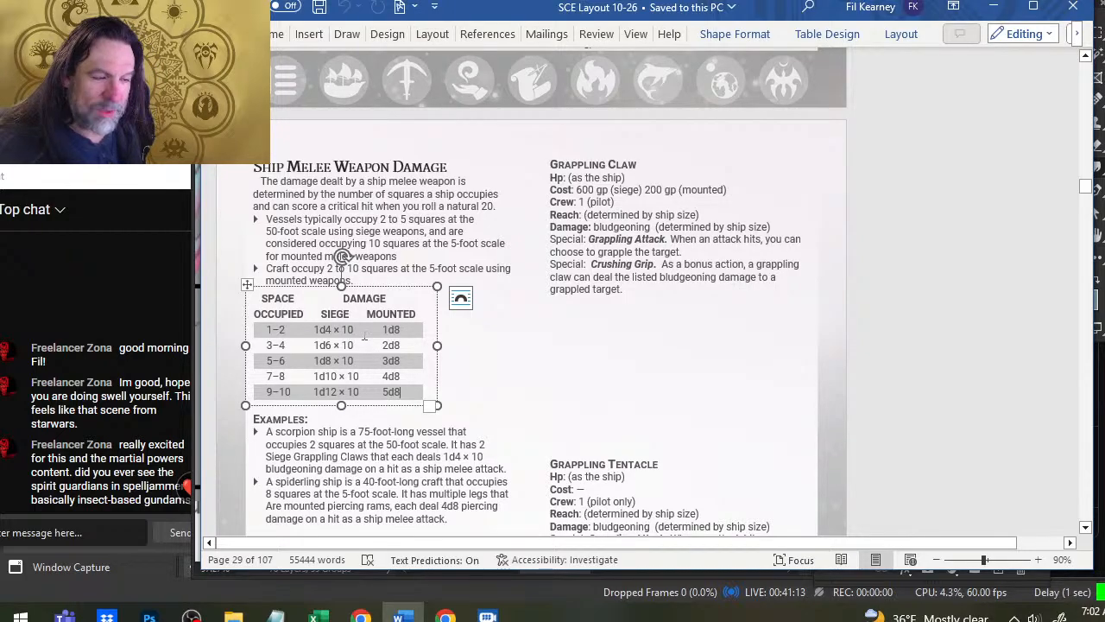
{"action": "left_click_drag", "start_coordinate": [357, 329], "coordinate": [337, 329]}
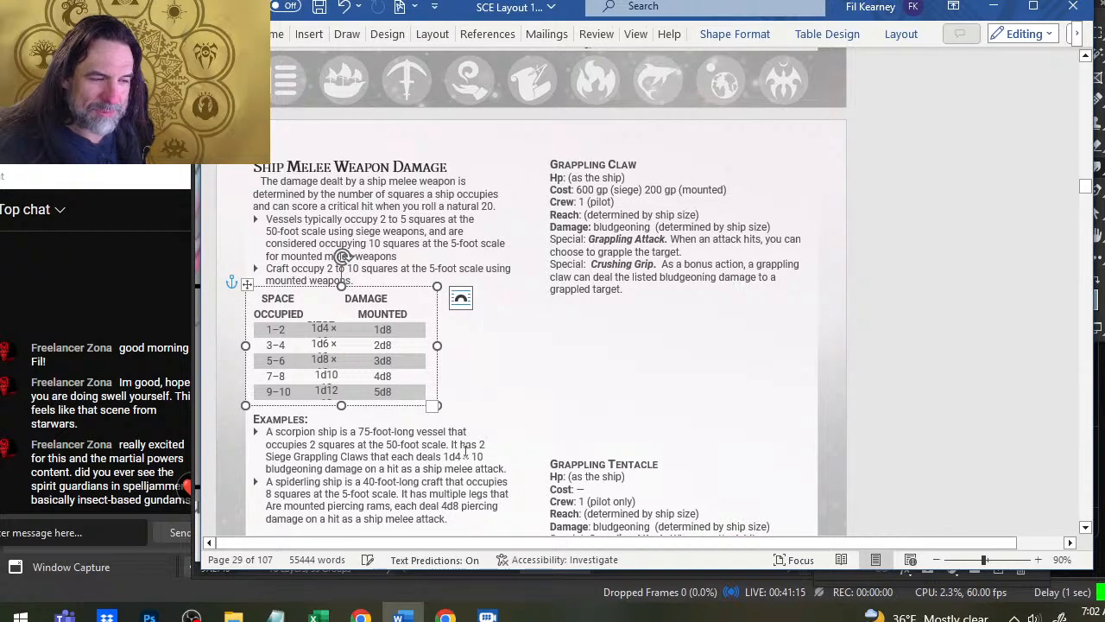
{"action": "key", "text": "ctrl+z"}
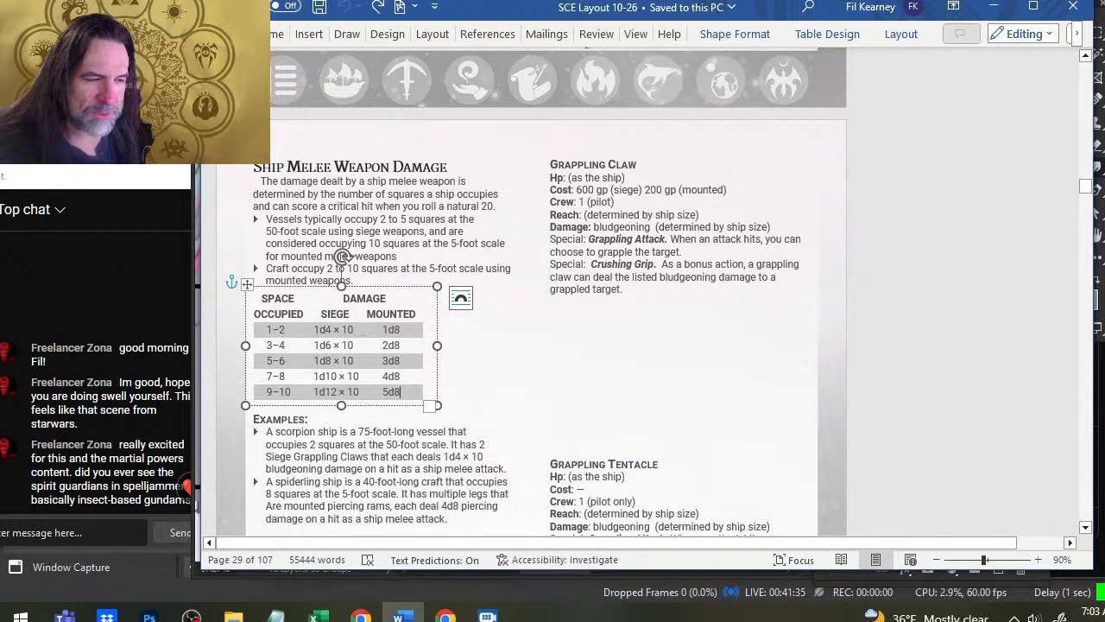
{"action": "left_click", "coordinate": [384, 329]}
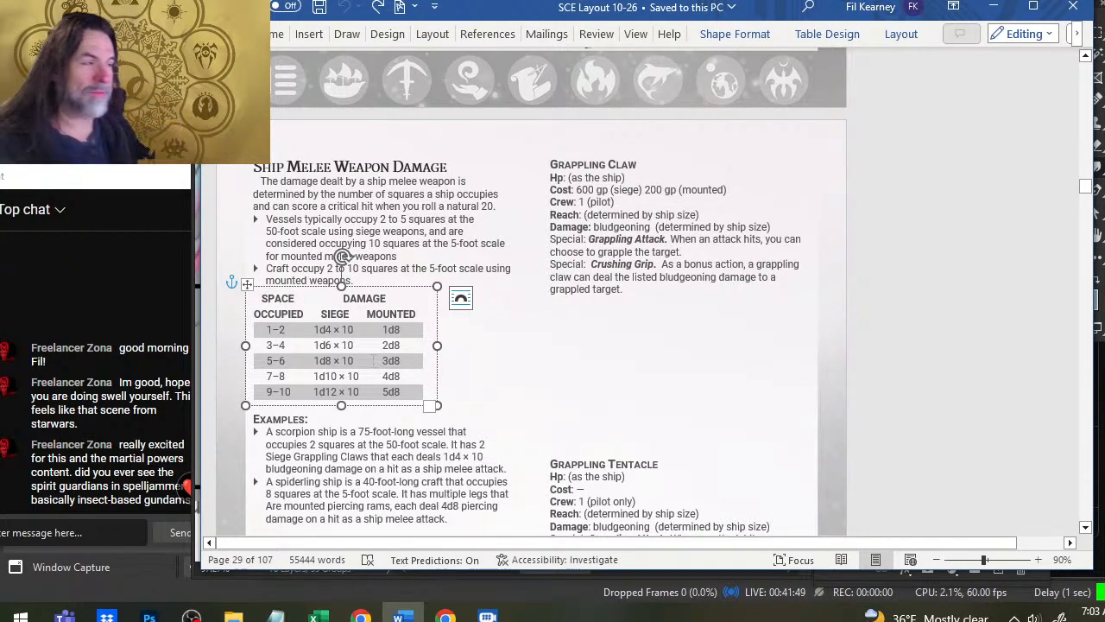
Read the ship melee damage examples and the grappling weapon rules around the damage table.
{"action": "scroll", "coordinate": [615, 222], "scroll_direction": "down", "scroll_amount": 5}
{"action": "scroll", "coordinate": [615, 223], "scroll_direction": "down", "scroll_amount": 2}
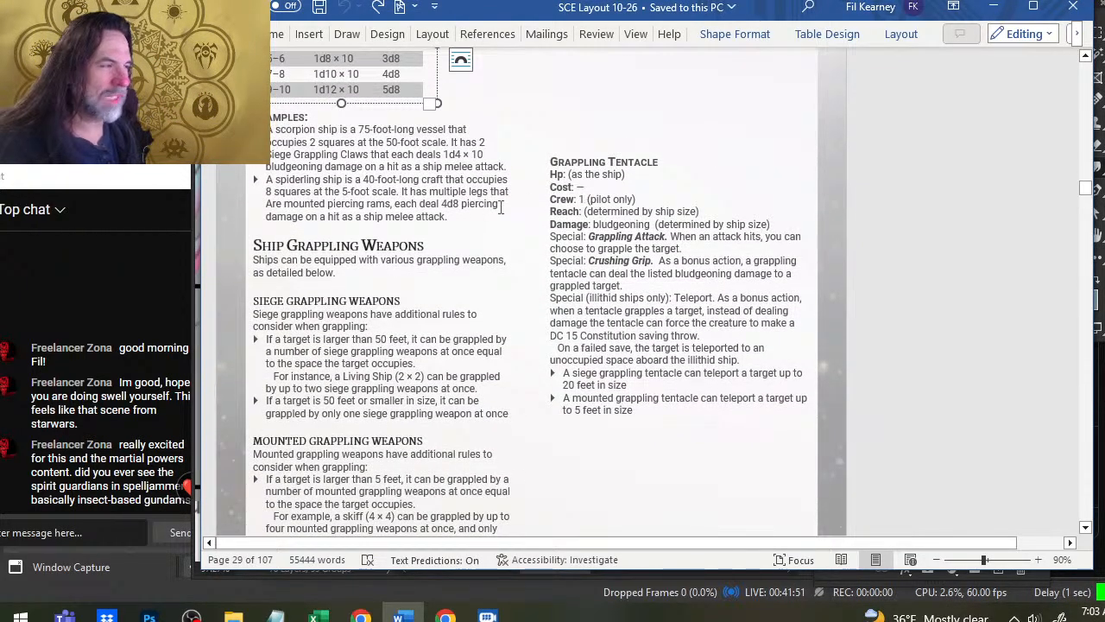
{"action": "scroll", "coordinate": [427, 220], "scroll_direction": "down", "scroll_amount": 3}
{"action": "scroll", "coordinate": [426, 219], "scroll_direction": "up", "scroll_amount": 6}
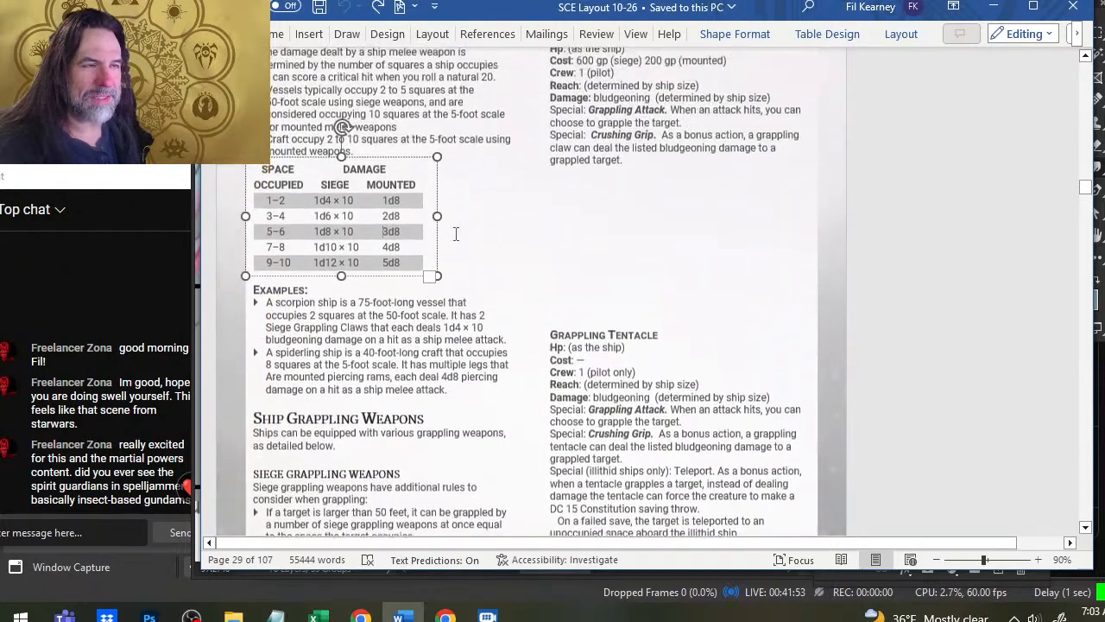
{"action": "scroll", "coordinate": [476, 141], "scroll_direction": "up", "scroll_amount": 4}
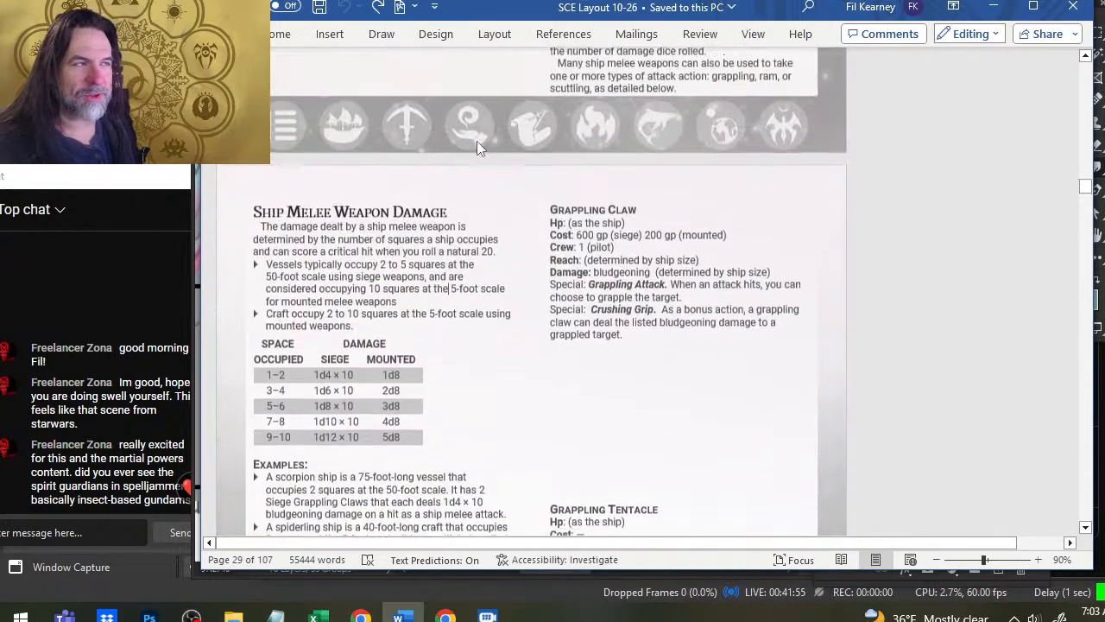
{"action": "scroll", "coordinate": [475, 142], "scroll_direction": "down", "scroll_amount": 4}
Switch back to Photoshop and examine the top-down reference ship's coloring beside the side-view ship.
{"action": "key", "text": "alt+Tab"}
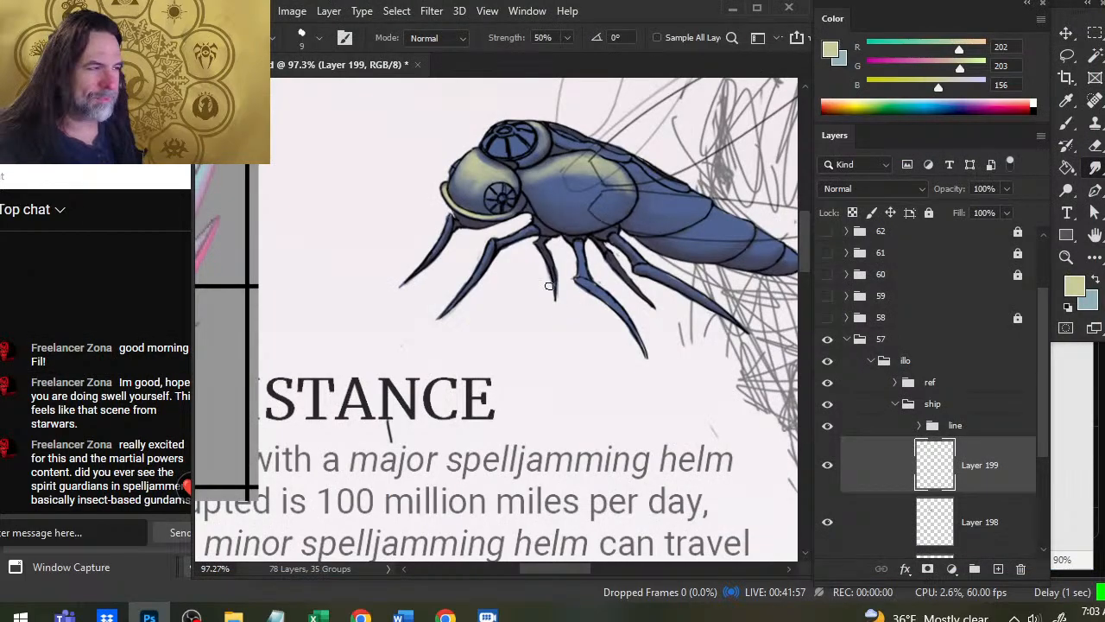
{"action": "left_click_drag", "start_coordinate": [306, 249], "coordinate": [524, 264]}
{"action": "key", "text": "z"}
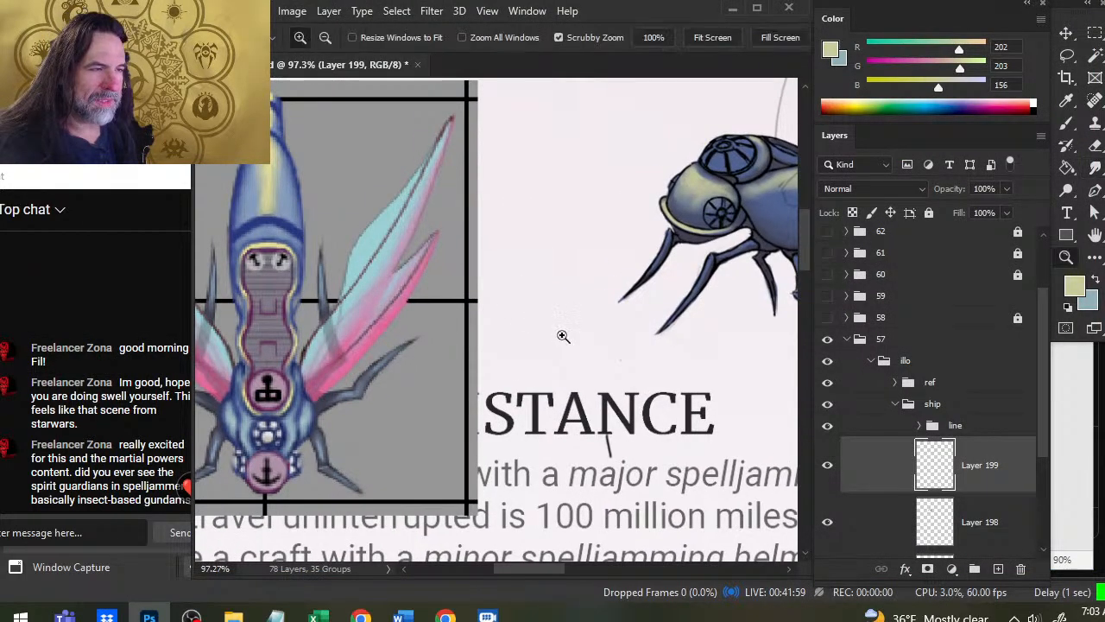
{"action": "left_click_drag", "start_coordinate": [562, 336], "coordinate": [502, 321]}
{"action": "left_click_drag", "start_coordinate": [383, 289], "coordinate": [424, 293]}
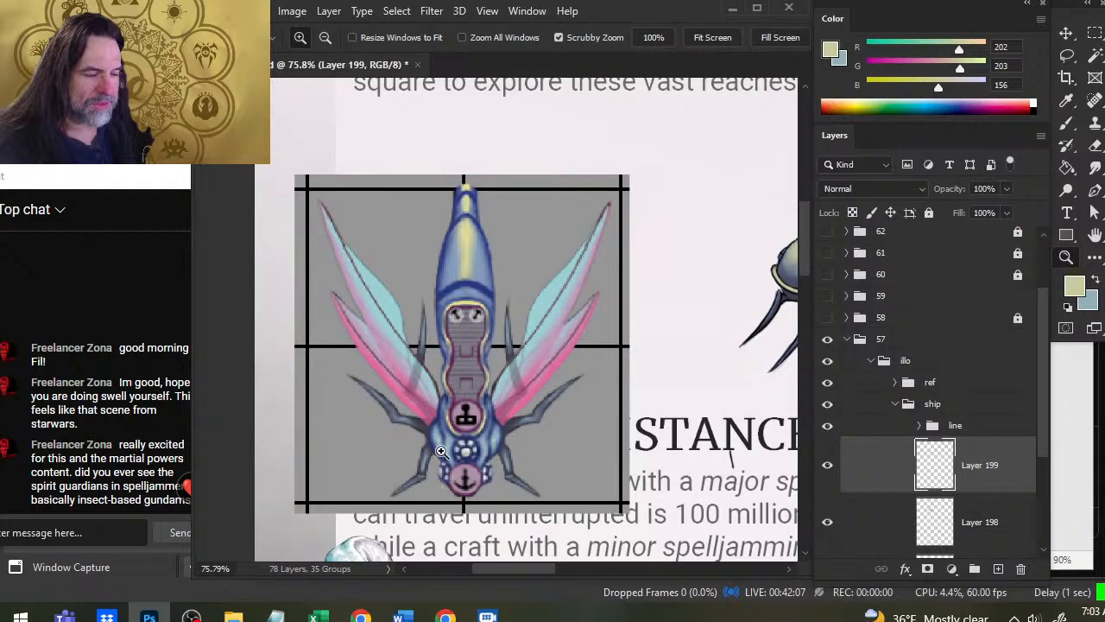
{"action": "left_click_drag", "start_coordinate": [539, 397], "coordinate": [466, 397]}
{"action": "left_click", "coordinate": [613, 394]}
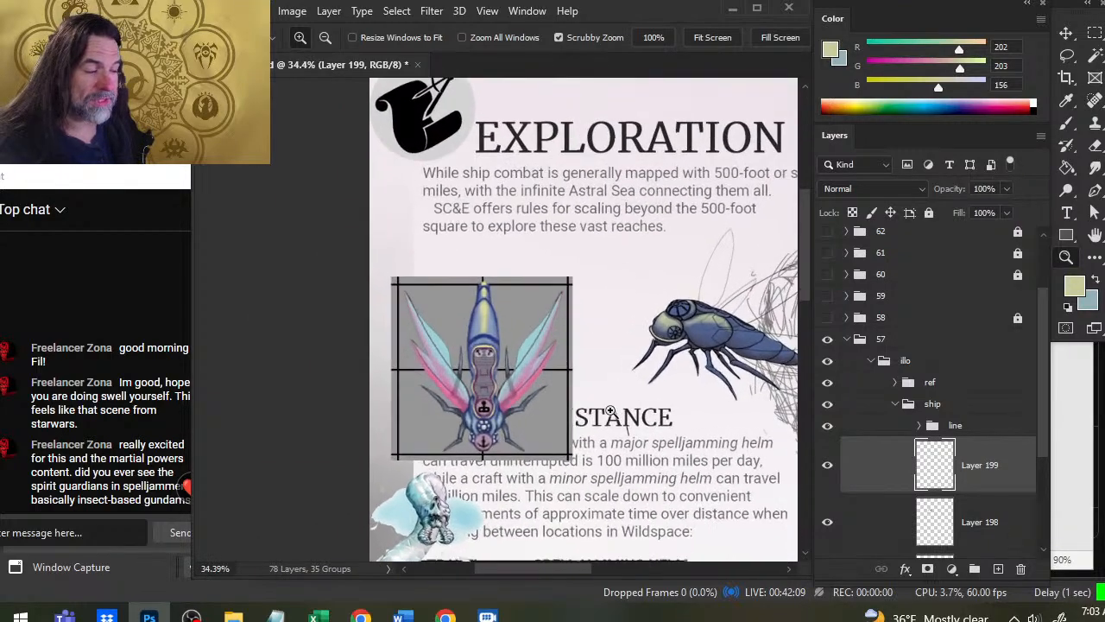
{"action": "left_click_drag", "start_coordinate": [460, 350], "coordinate": [431, 277]}
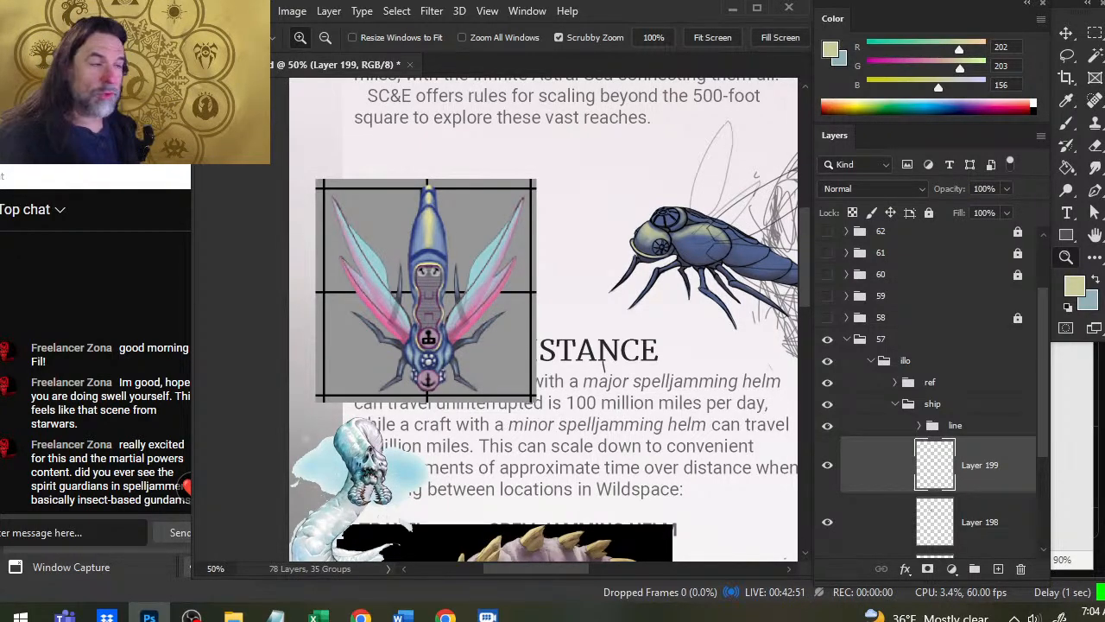
Brush a brighter pale yellow highlight onto the upper turret's rear rim on Layer 199 and smudge it.
{"action": "left_click_drag", "start_coordinate": [585, 364], "coordinate": [454, 390]}
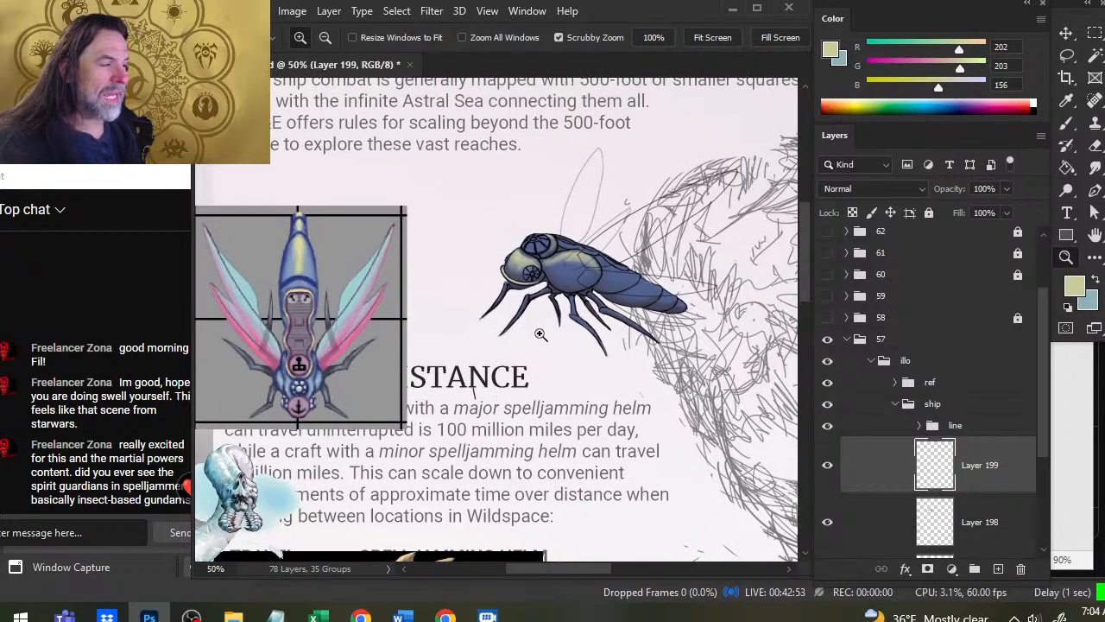
{"action": "left_click_drag", "start_coordinate": [564, 319], "coordinate": [656, 333]}
{"action": "key", "text": "r"}
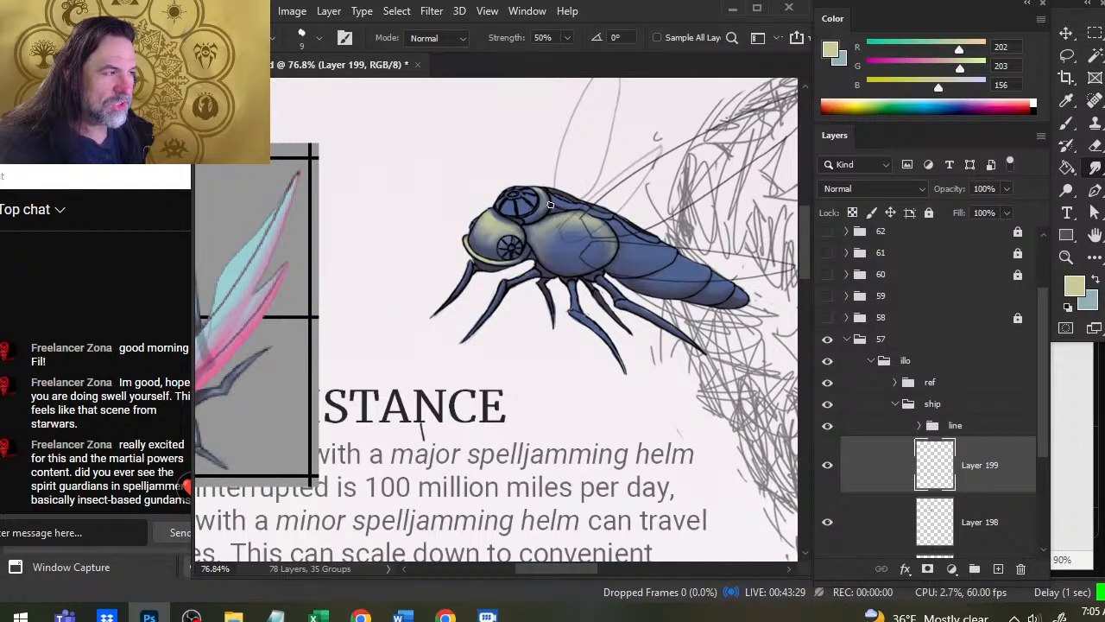
{"action": "key", "text": "b"}
{"action": "mouse_move", "coordinate": [539, 198]}
{"action": "left_mouse_down"}
{"action": "mouse_move", "coordinate": [538, 213]}
{"action": "mouse_move", "coordinate": [547, 195]}
{"action": "mouse_move", "coordinate": [533, 200]}
{"action": "mouse_move", "coordinate": [548, 198]}
{"action": "left_mouse_up"}
{"action": "key", "text": "r"}
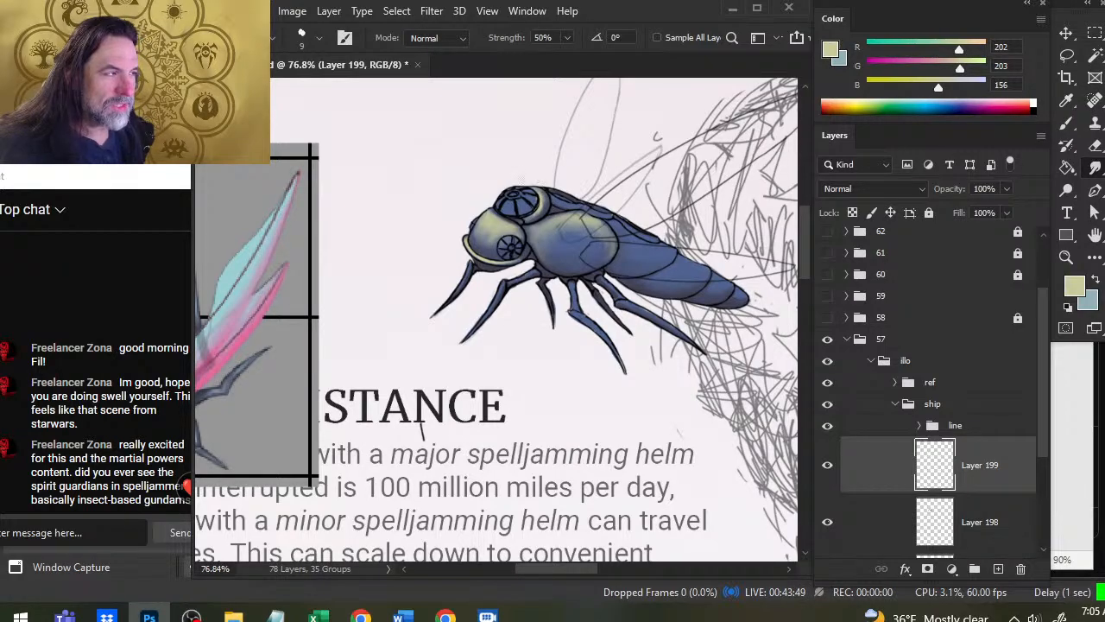
Paint pale yellow highlights along the plated ridge behind the upper turret on Layer 199, blending them with the Smudge tool.
{"action": "key", "text": "b"}
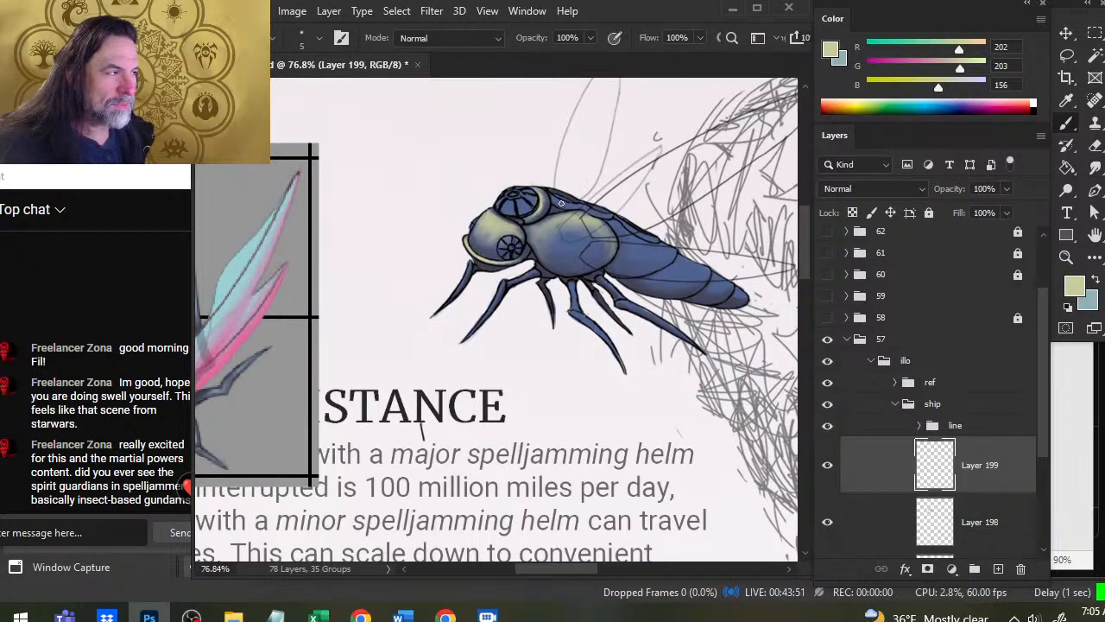
{"action": "mouse_move", "coordinate": [557, 200]}
{"action": "left_mouse_down"}
{"action": "mouse_move", "coordinate": [580, 208]}
{"action": "mouse_move", "coordinate": [553, 194]}
{"action": "mouse_move", "coordinate": [557, 209]}
{"action": "mouse_move", "coordinate": [596, 212]}
{"action": "mouse_move", "coordinate": [655, 240]}
{"action": "mouse_move", "coordinate": [559, 219]}
{"action": "left_mouse_up"}
{"action": "key", "text": "r"}
{"action": "key", "text": "b"}
{"action": "key", "text": "r"}
{"action": "key", "text": "b"}
{"action": "key", "text": "r"}
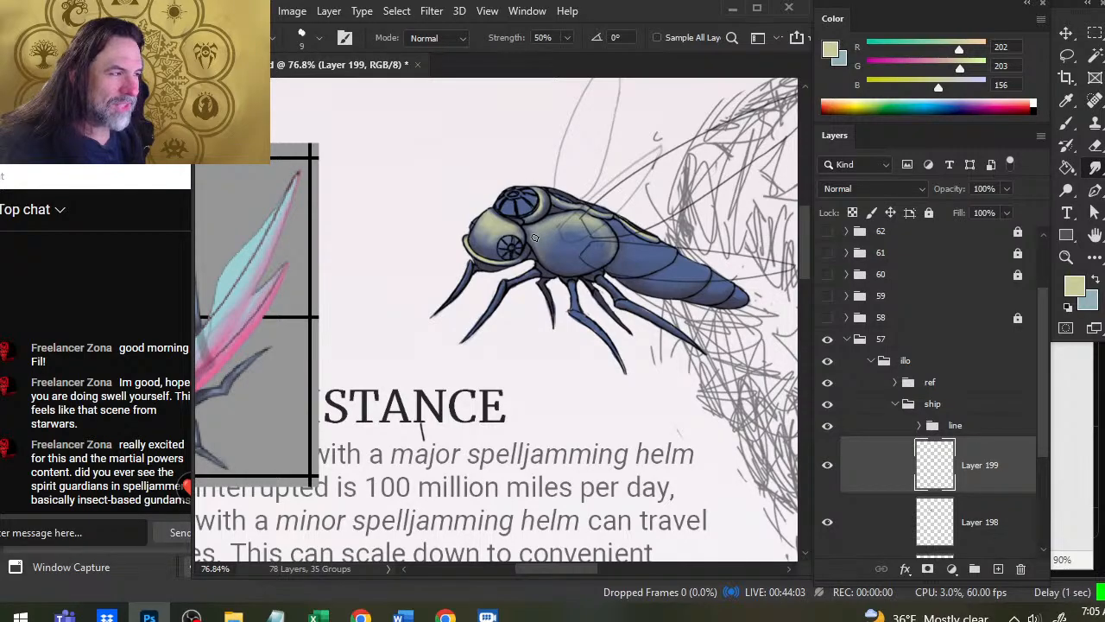
Add pale yellow highlights to the upper side of the abdomen's front segments on Layer 199 and smudge them into the blue.
{"action": "key", "text": "b"}
{"action": "key", "text": "r"}
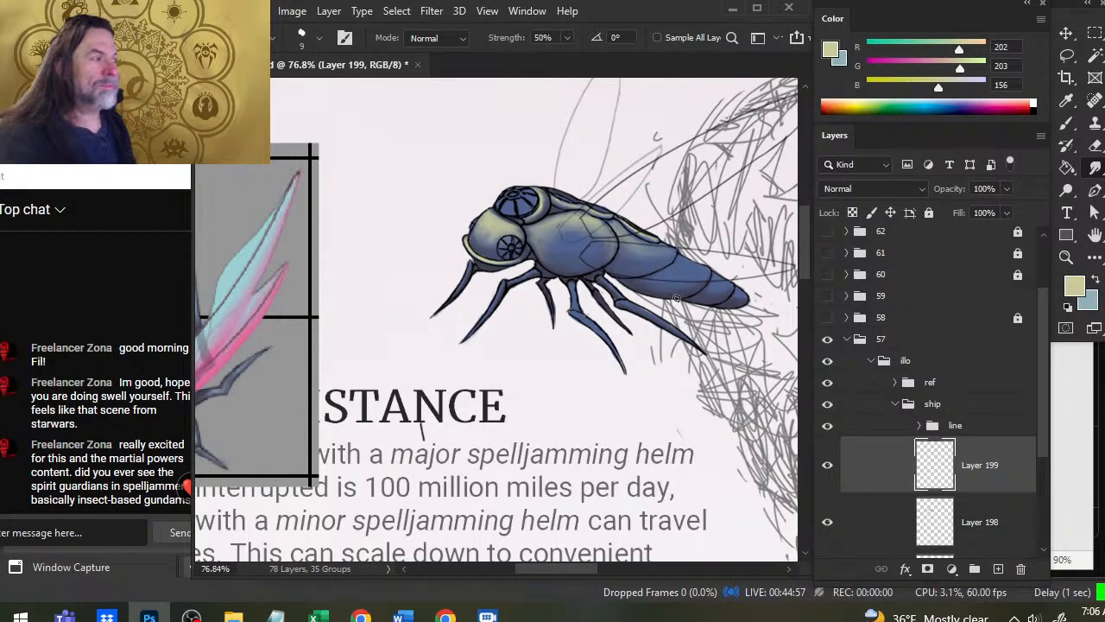
{"action": "key", "text": "space"}
{"action": "left_click_drag", "start_coordinate": [564, 337], "coordinate": [512, 326]}
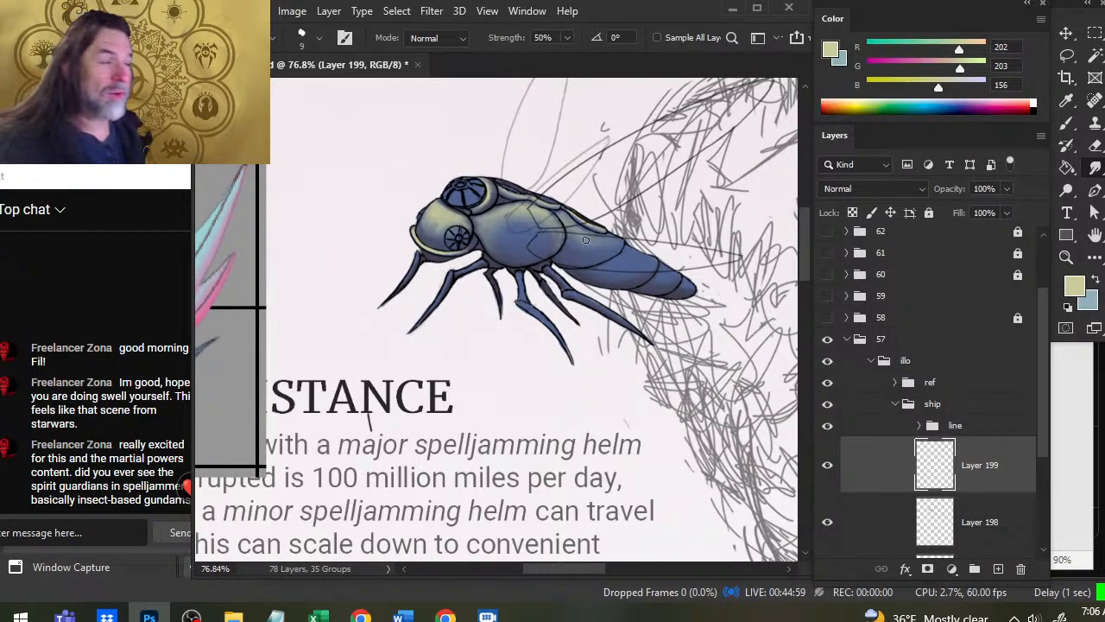
{"action": "key", "text": "b"}
{"action": "left_click_drag", "start_coordinate": [566, 220], "coordinate": [590, 236]}
{"action": "key", "text": "r"}
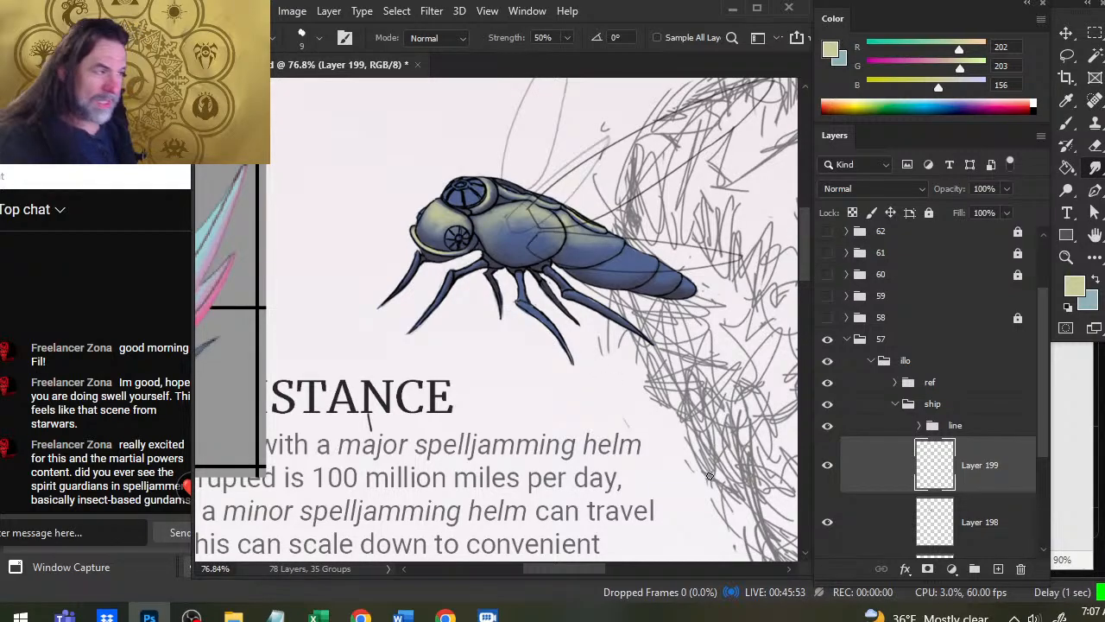
Brush a pale yellow highlight onto the upper side of the abdomen's middle segment on Layer 199 and smudge it into the blue.
{"action": "left_click_drag", "start_coordinate": [573, 332], "coordinate": [512, 323]}
{"action": "key", "text": "b"}
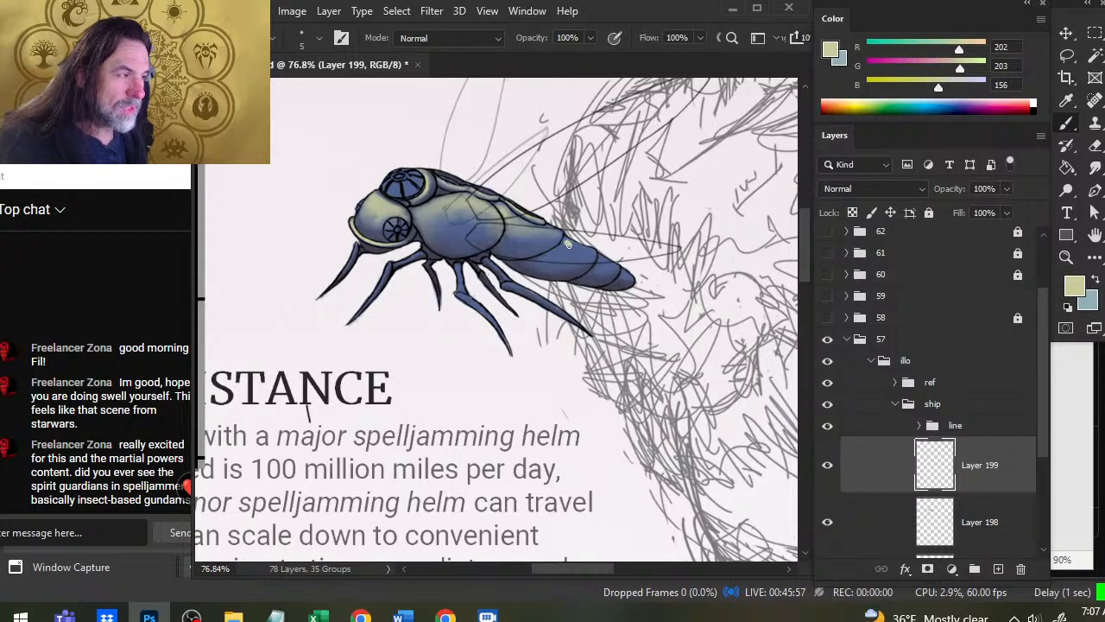
{"action": "left_click_drag", "start_coordinate": [568, 244], "coordinate": [590, 249]}
{"action": "key", "text": "r"}
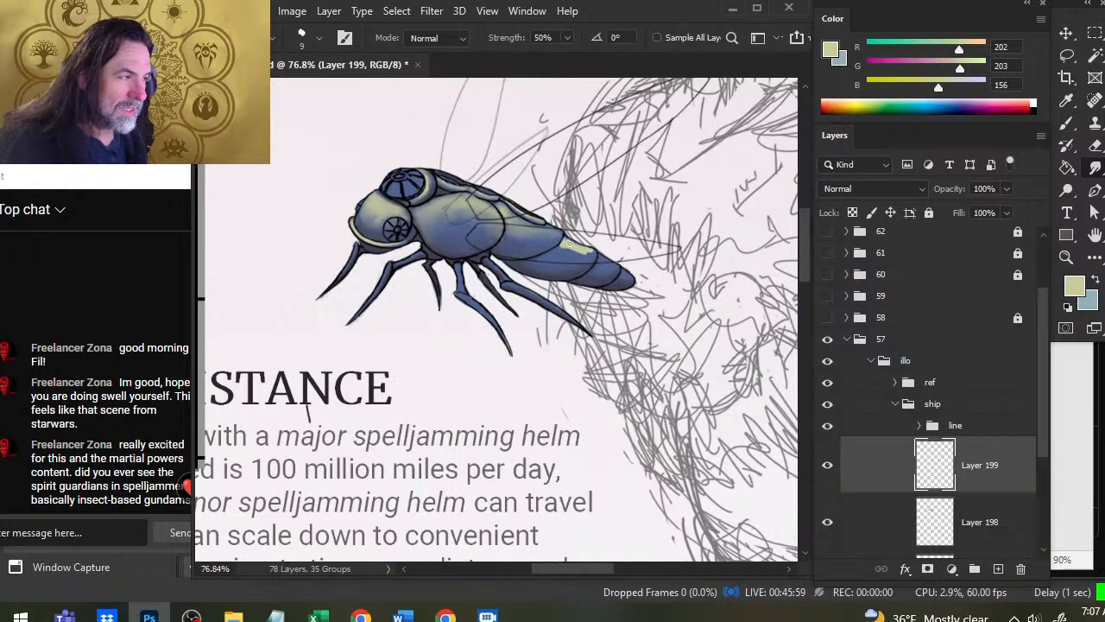
{"action": "mouse_move", "coordinate": [574, 245]}
{"action": "left_mouse_down"}
{"action": "mouse_move", "coordinate": [564, 239]}
{"action": "mouse_move", "coordinate": [587, 253]}
{"action": "mouse_move", "coordinate": [567, 251]}
{"action": "mouse_move", "coordinate": [587, 253]}
{"action": "mouse_move", "coordinate": [577, 243]}
{"action": "left_mouse_up"}
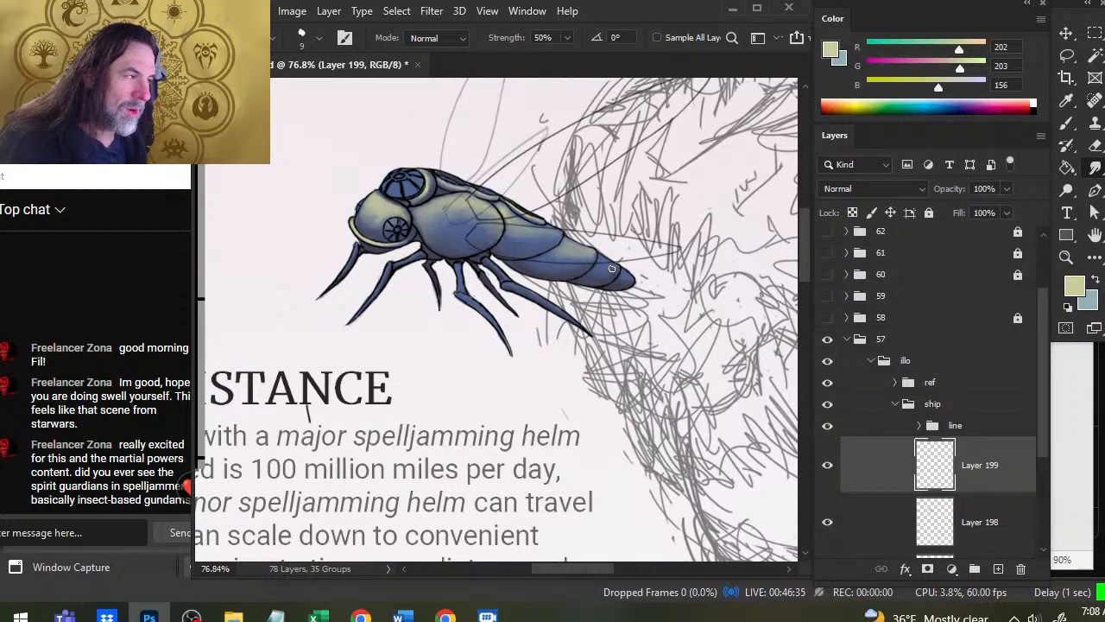
Add pale yellow highlights to the abdomen's last tail segments on Layer 199 and blend them with the Smudge tool.
{"action": "key", "text": "b"}
{"action": "left_click_drag", "start_coordinate": [601, 259], "coordinate": [632, 280]}
{"action": "key", "text": "r"}
{"action": "key", "text": "b"}
{"action": "key", "text": "r"}
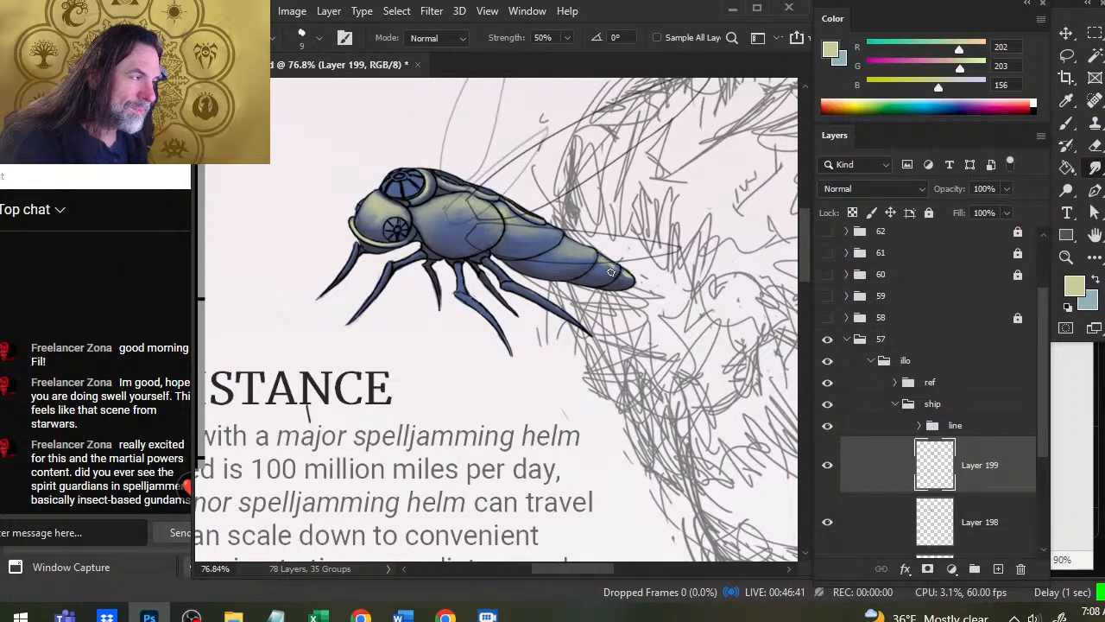
{"action": "left_click_drag", "start_coordinate": [607, 264], "coordinate": [630, 290]}
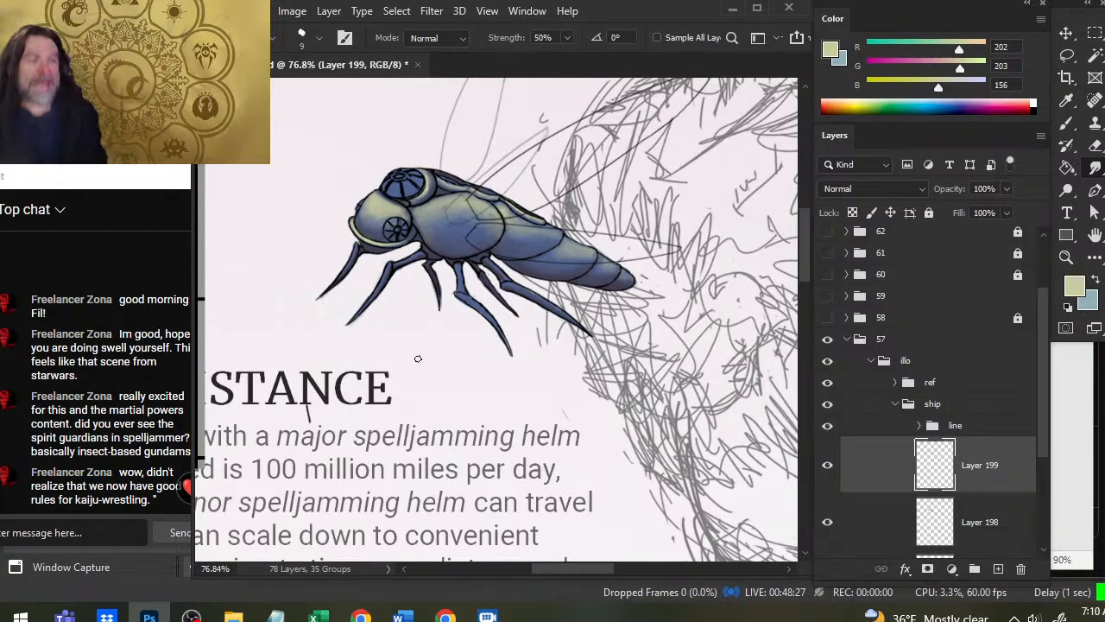
{"action": "key", "text": "alt+Tab"}
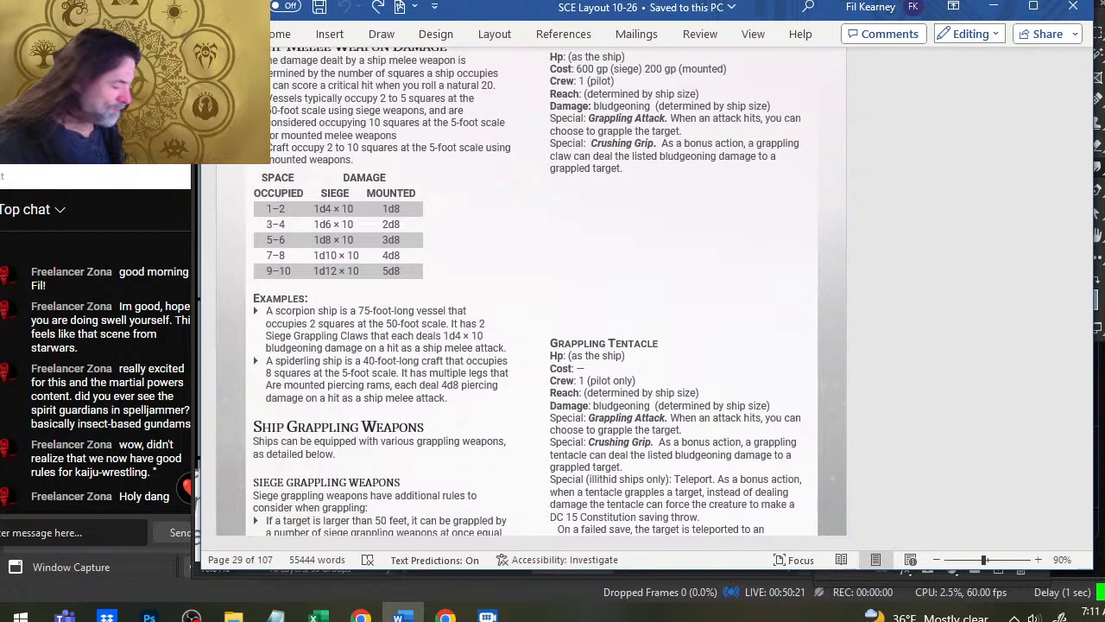
{"action": "key", "text": "alt+Tab"}
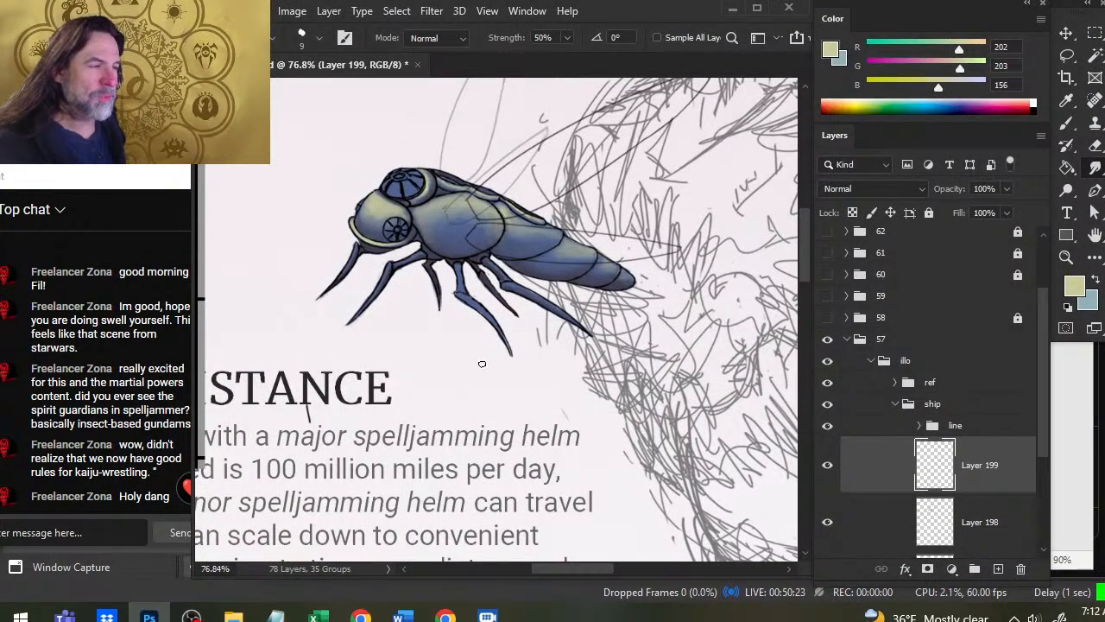
{"action": "key", "text": "ctrl+space"}
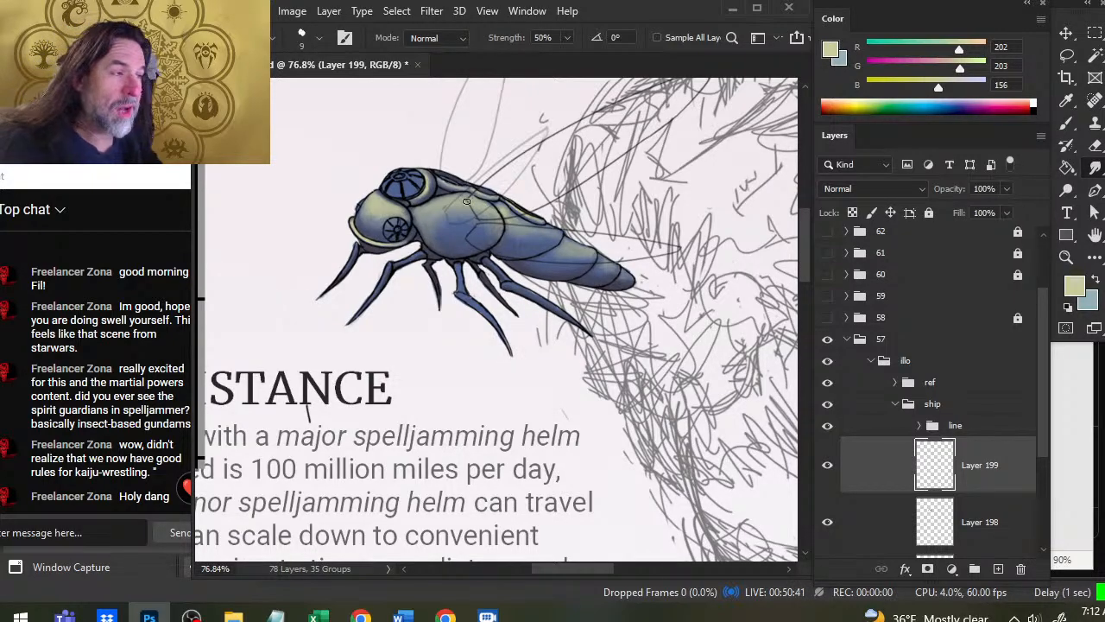
{"action": "key", "text": "b"}
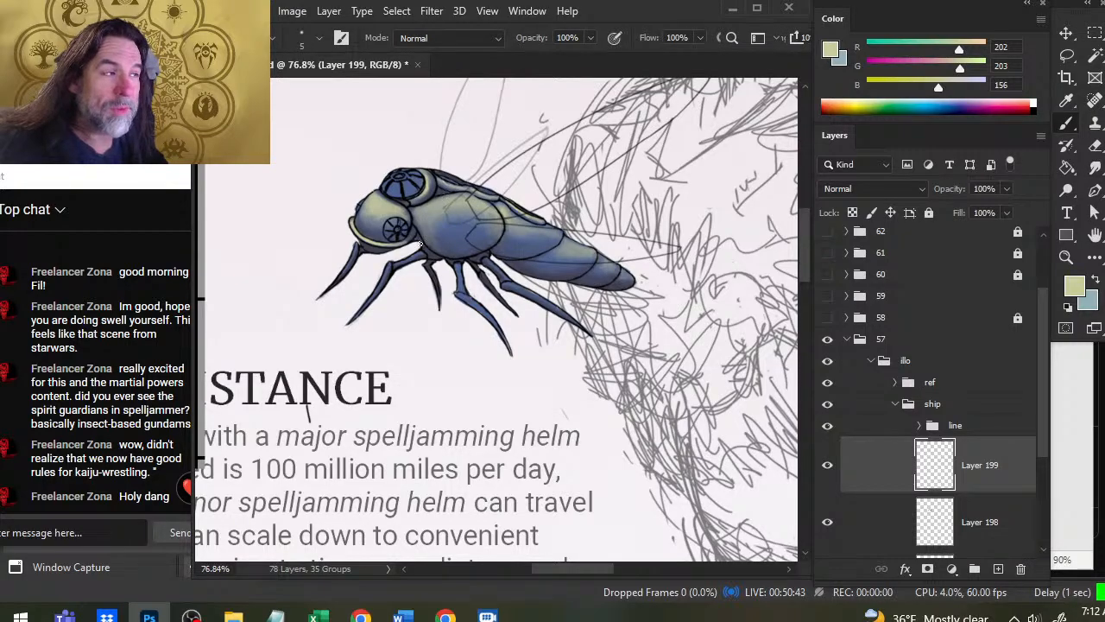
Sample the dark purple (RGB 85, 60, 90) from the reference ship's deck edge and add a new layer above Layer 199.
{"action": "key", "text": "z"}
{"action": "left_click_drag", "start_coordinate": [686, 322], "coordinate": [615, 307]}
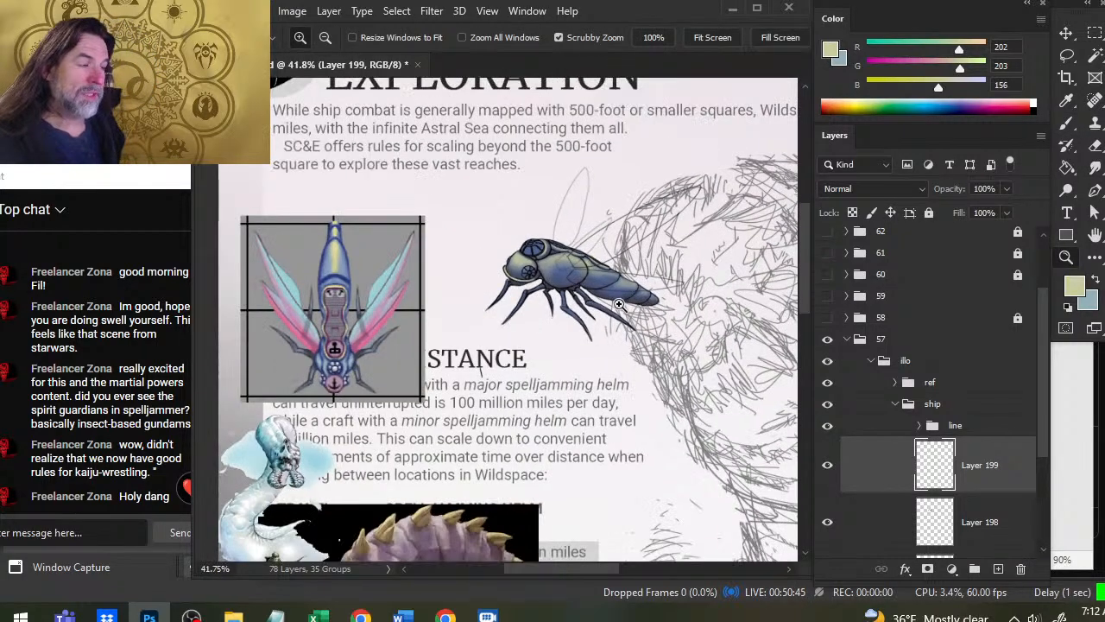
{"action": "left_click_drag", "start_coordinate": [340, 333], "coordinate": [449, 400]}
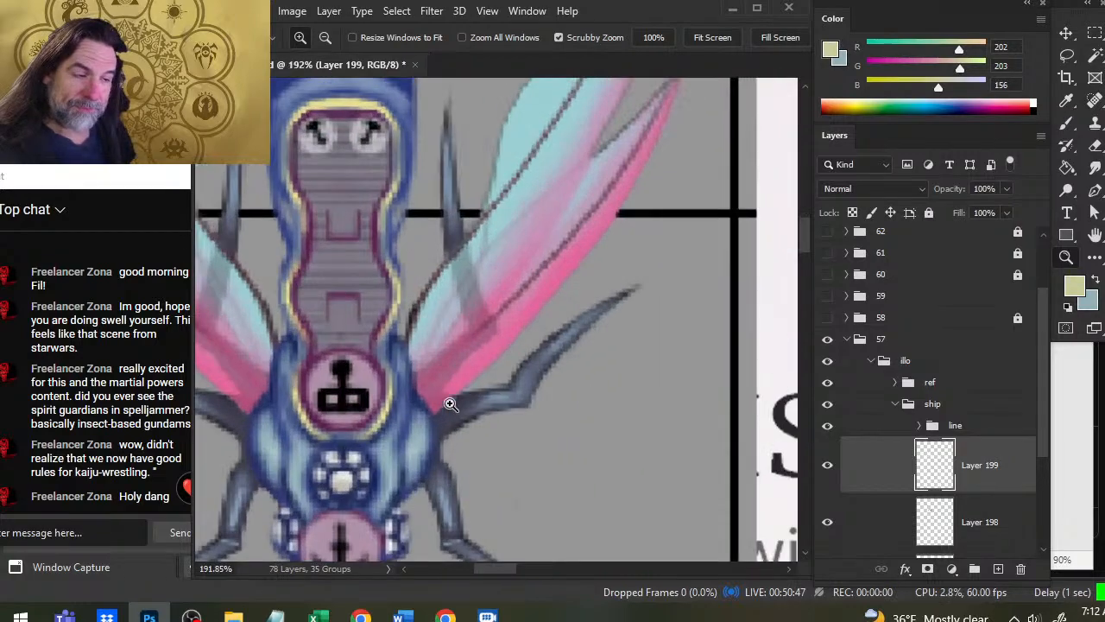
{"action": "left_click_drag", "start_coordinate": [592, 350], "coordinate": [409, 231]}
{"action": "key", "text": "b"}
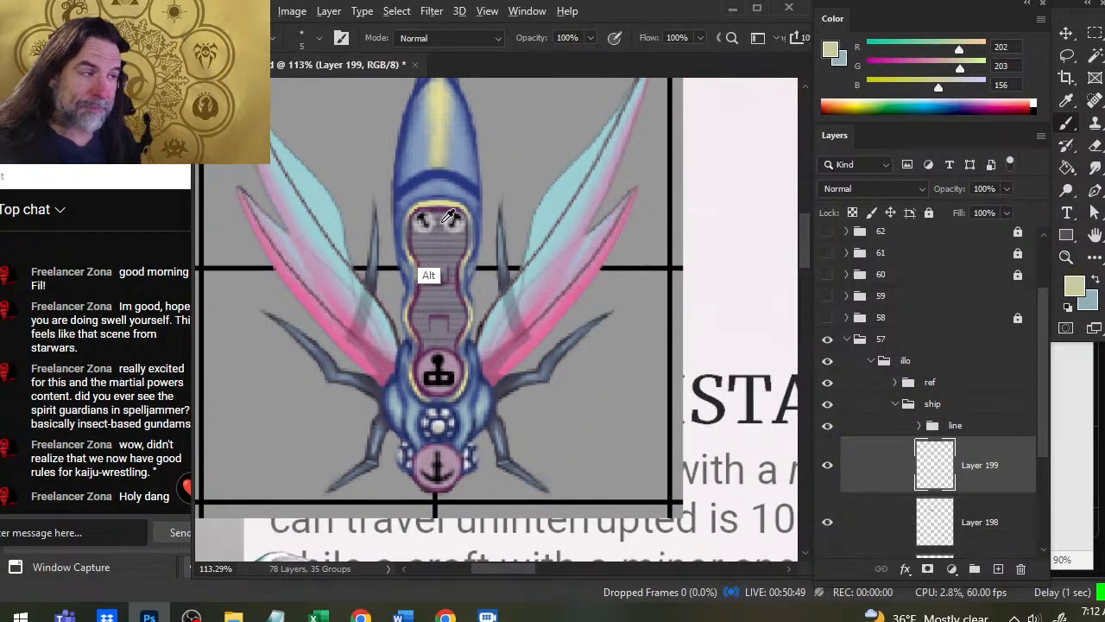
{"action": "left_click", "coordinate": [417, 233], "text": "alt"}
{"action": "key", "text": "z"}
{"action": "left_click_drag", "start_coordinate": [623, 342], "coordinate": [566, 335]}
{"action": "left_click_drag", "start_coordinate": [689, 362], "coordinate": [557, 356]}
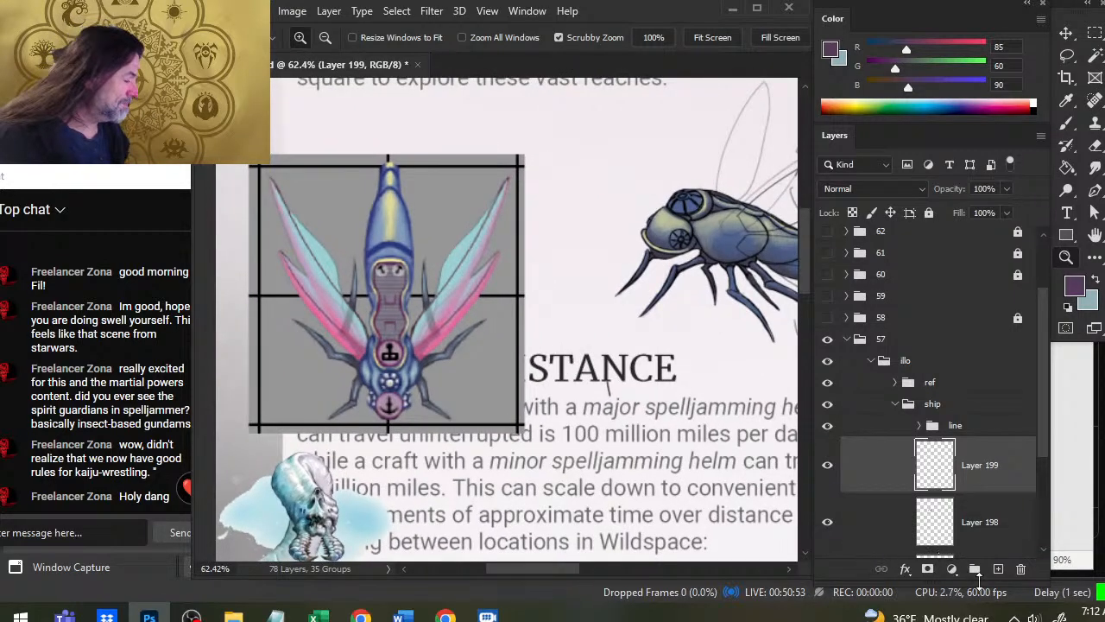
{"action": "left_click", "coordinate": [998, 568]}
Paint the deck strip along the side-view ship's back dark purple on Layer 200 and smudge the strokes.
{"action": "left_click_drag", "start_coordinate": [710, 349], "coordinate": [571, 383]}
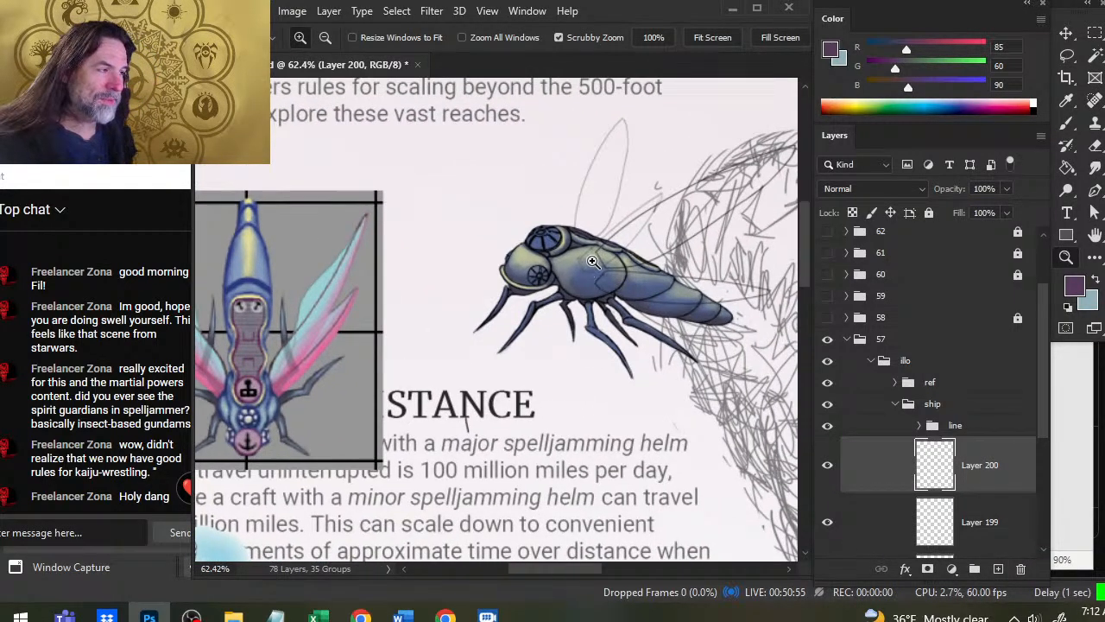
{"action": "left_click_drag", "start_coordinate": [594, 262], "coordinate": [620, 263]}
{"action": "key", "text": "b"}
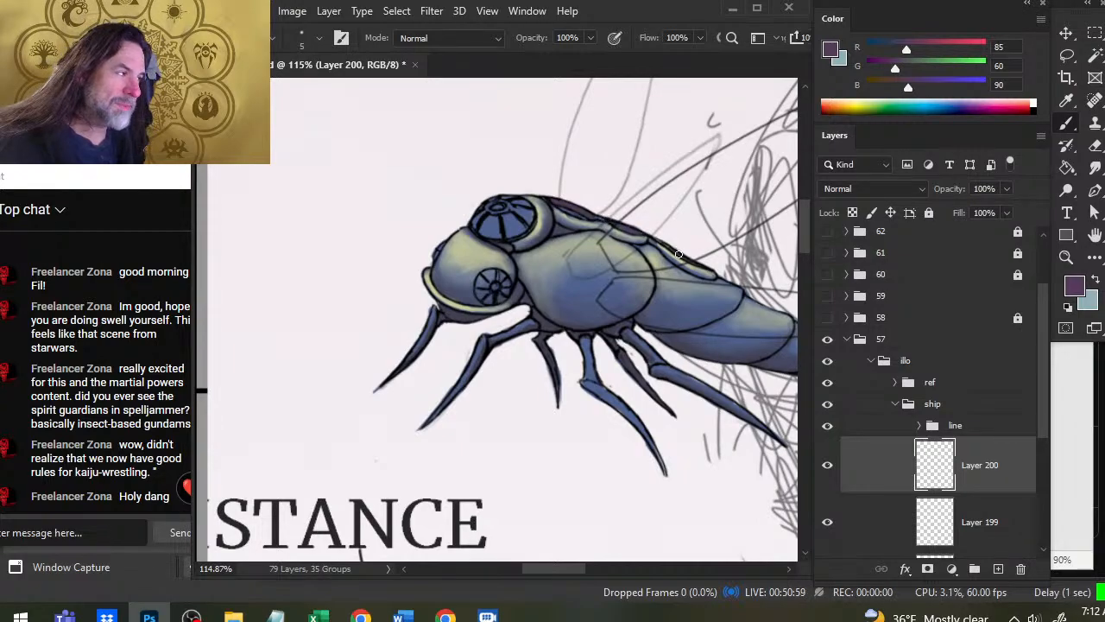
{"action": "key", "text": "r"}
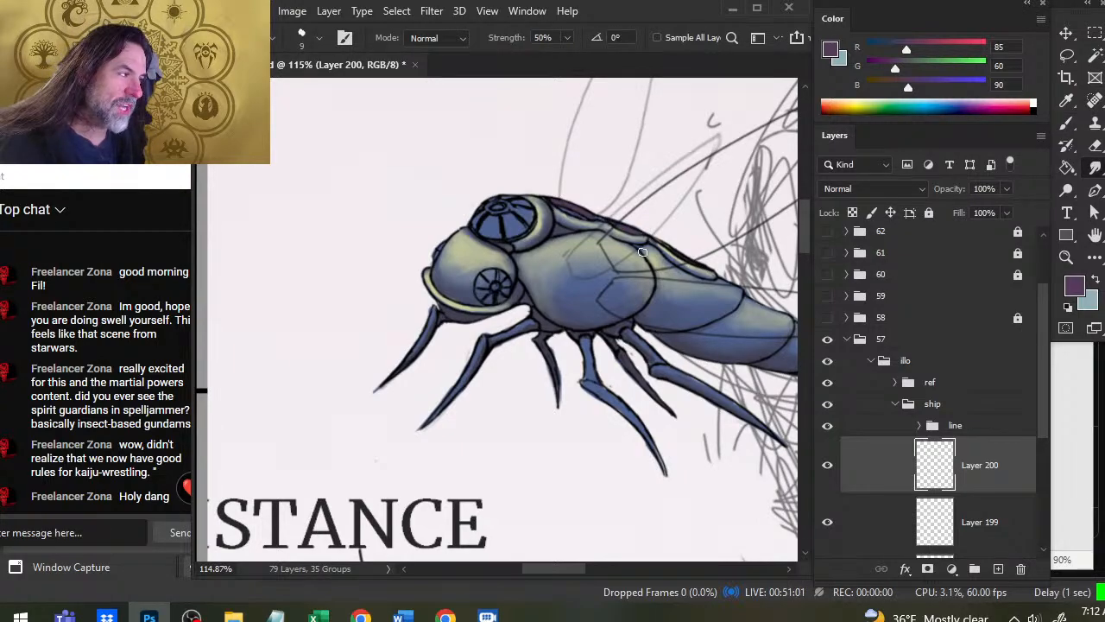
{"action": "key", "text": "b"}
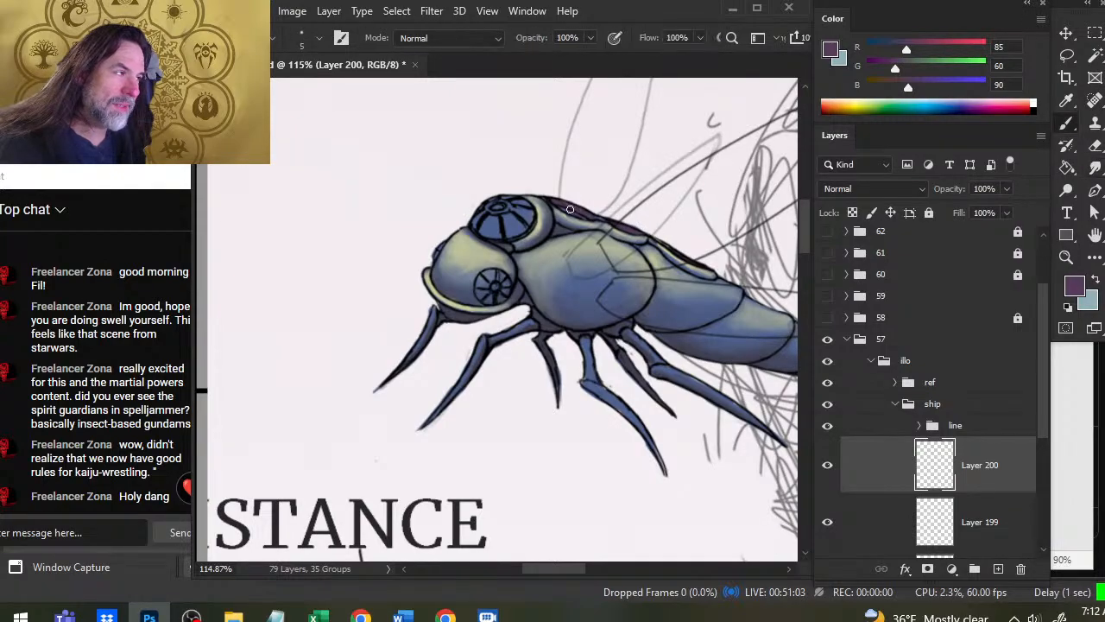
{"action": "key", "text": "r"}
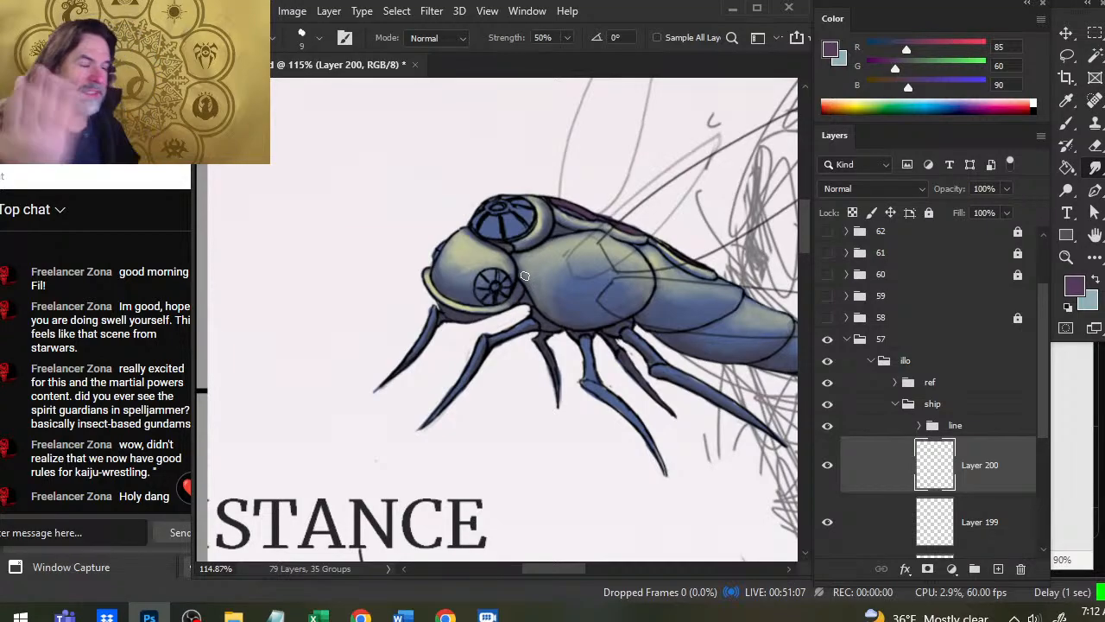
Sample the greyish purple (RGB 122, 115, 128) from the top-down reference ship's deck.
{"action": "key", "text": "z"}
{"action": "left_click_drag", "start_coordinate": [603, 334], "coordinate": [507, 330]}
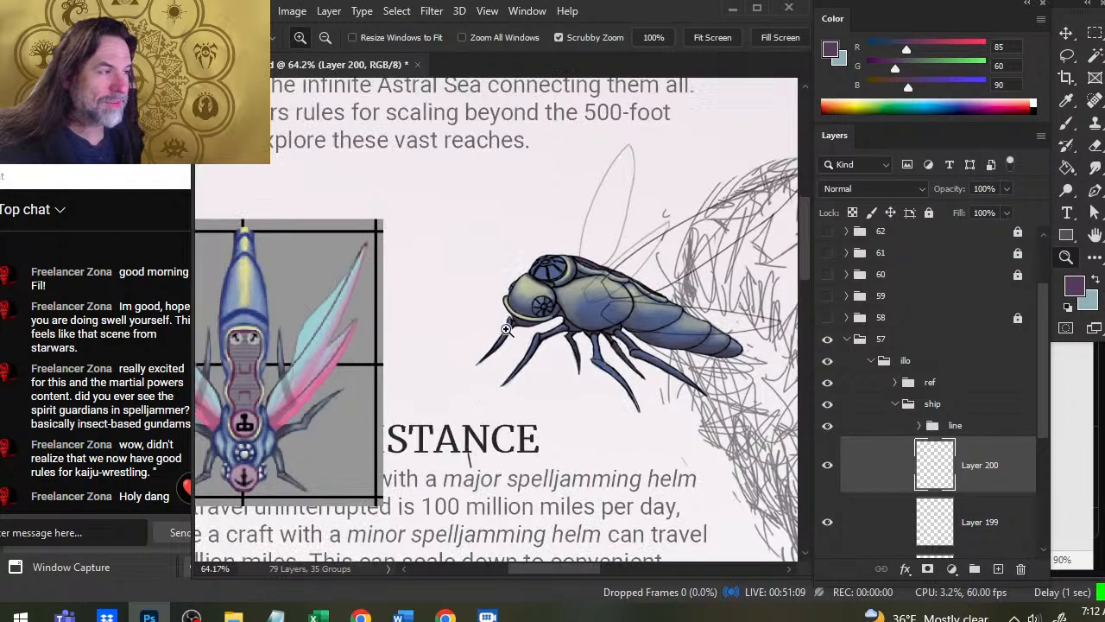
{"action": "left_click_drag", "start_coordinate": [246, 388], "coordinate": [491, 312]}
{"action": "key", "text": "b"}
{"action": "mouse_move", "coordinate": [444, 264]}
{"action": "left_mouse_down"}
{"action": "mouse_move", "coordinate": [429, 329]}
{"action": "mouse_move", "coordinate": [431, 292]}
{"action": "left_mouse_up"}
Brush greyish purple onto the deck strip behind the side-view ship's upper turret on Layer 200 and smudge it.
{"action": "key", "text": "z"}
{"action": "left_click_drag", "start_coordinate": [618, 379], "coordinate": [512, 348]}
{"action": "left_click_drag", "start_coordinate": [671, 351], "coordinate": [370, 339]}
{"action": "mouse_move", "coordinate": [445, 330]}
{"action": "left_mouse_down"}
{"action": "mouse_move", "coordinate": [525, 342]}
{"action": "mouse_move", "coordinate": [503, 342]}
{"action": "mouse_move", "coordinate": [435, 299]}
{"action": "mouse_move", "coordinate": [471, 318]}
{"action": "mouse_move", "coordinate": [443, 300]}
{"action": "mouse_move", "coordinate": [453, 307]}
{"action": "mouse_move", "coordinate": [441, 319]}
{"action": "mouse_move", "coordinate": [461, 334]}
{"action": "mouse_move", "coordinate": [433, 317]}
{"action": "mouse_move", "coordinate": [508, 335]}
{"action": "left_mouse_up"}
{"action": "key", "text": "b"}
{"action": "key", "text": "r"}
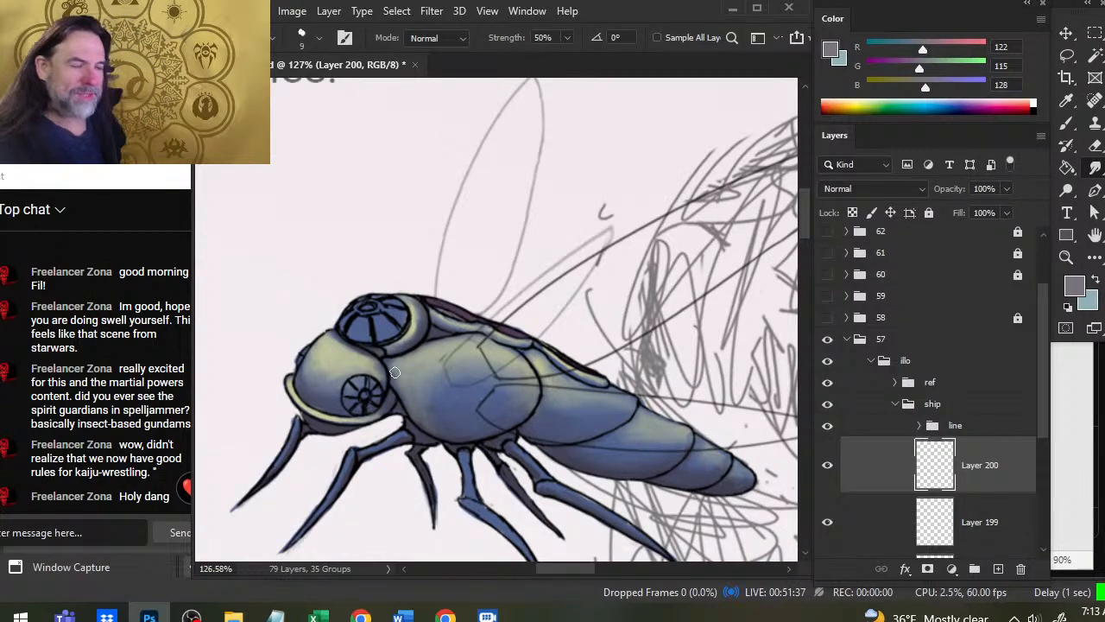
Sample off-white (RGB 229, 233, 234) and blue-grey (RGB 126, 135, 170) from the reference ship's round turret as the two painting colors.
{"action": "key", "text": "z"}
{"action": "left_click_drag", "start_coordinate": [587, 397], "coordinate": [478, 371]}
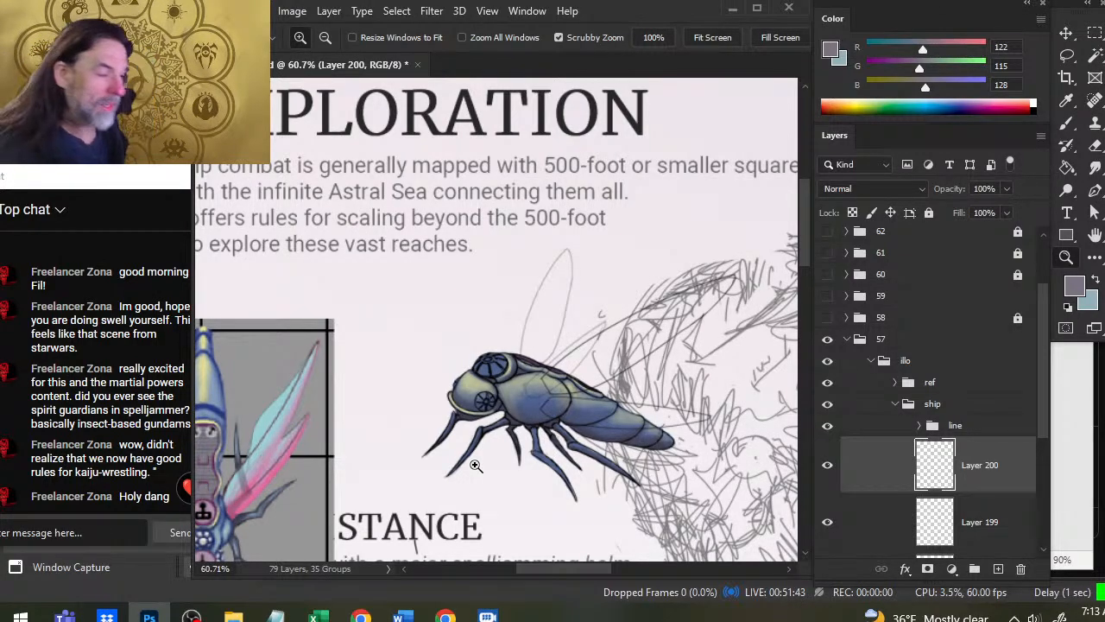
{"action": "key", "text": "space"}
{"action": "left_click_drag", "start_coordinate": [388, 441], "coordinate": [570, 351]}
{"action": "left_click_drag", "start_coordinate": [387, 445], "coordinate": [605, 441]}
{"action": "key", "text": "b"}
{"action": "left_click", "coordinate": [412, 471], "text": "alt"}
{"action": "key", "text": "x"}
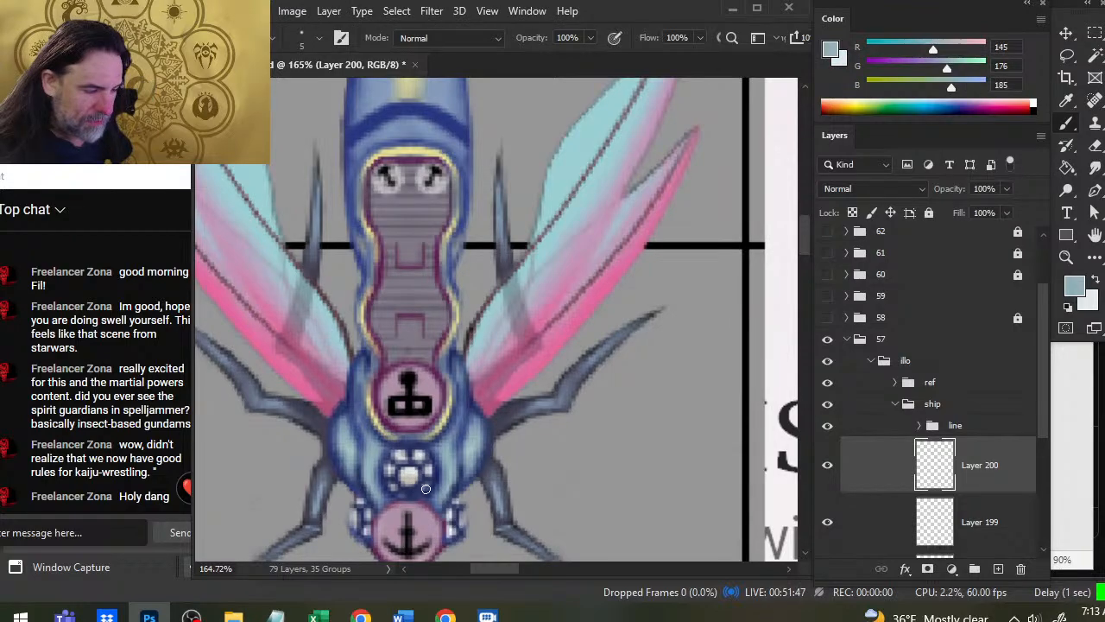
{"action": "left_click", "coordinate": [427, 485], "text": "alt"}
{"action": "left_click", "coordinate": [425, 487], "text": "alt"}
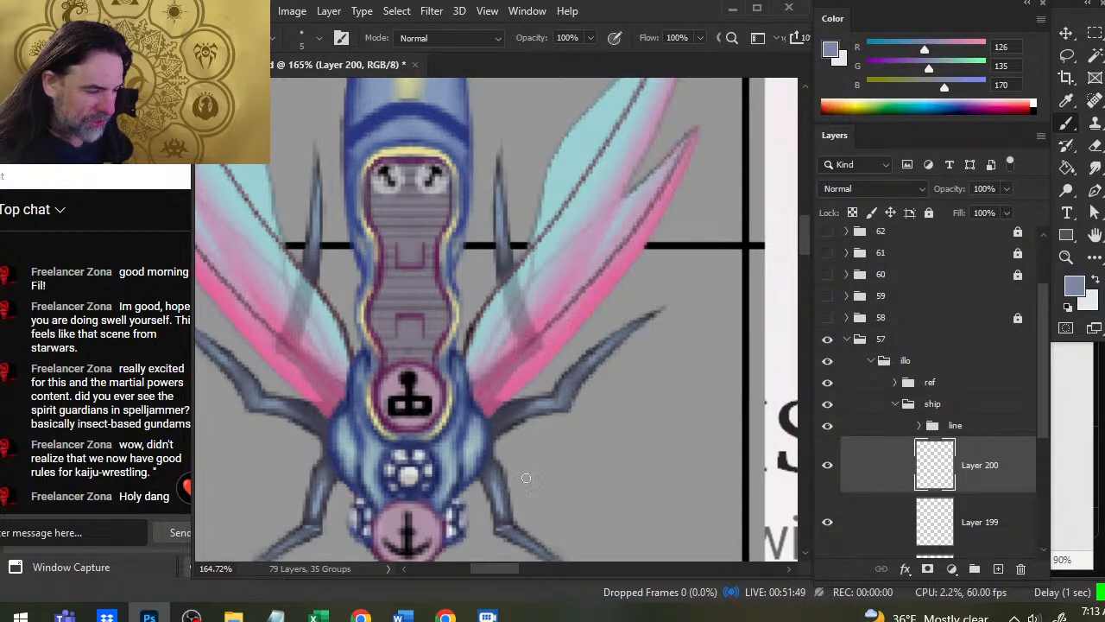
Make the off-white the foreground color, undo the trial strokes on the side-view ship, and add a new layer above Layer 200.
{"action": "key", "text": "z"}
{"action": "left_click_drag", "start_coordinate": [566, 467], "coordinate": [345, 467]}
{"action": "key", "text": "space"}
{"action": "left_click_drag", "start_coordinate": [696, 426], "coordinate": [320, 392]}
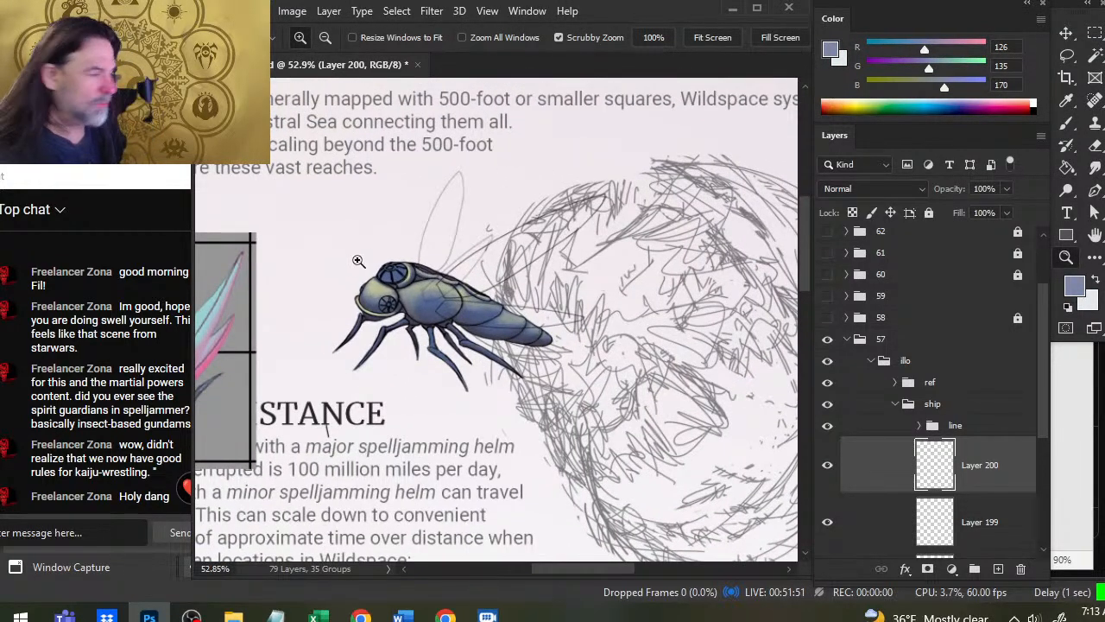
{"action": "mouse_move", "coordinate": [335, 282]}
{"action": "left_mouse_down"}
{"action": "mouse_move", "coordinate": [431, 271]}
{"action": "mouse_move", "coordinate": [430, 283]}
{"action": "mouse_move", "coordinate": [449, 282]}
{"action": "mouse_move", "coordinate": [431, 272]}
{"action": "left_mouse_up"}
{"action": "key", "text": "x"}
{"action": "key", "text": "b"}
{"action": "key", "text": "ctrl+z"}
{"action": "key", "text": "ctrl+z"}
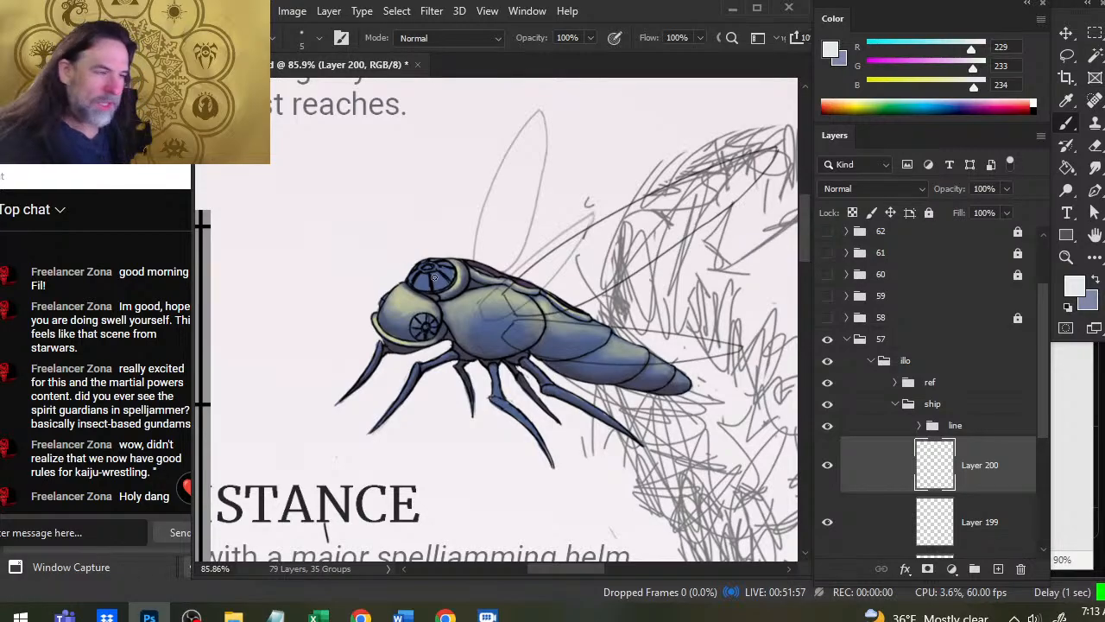
{"action": "left_click", "coordinate": [996, 569]}
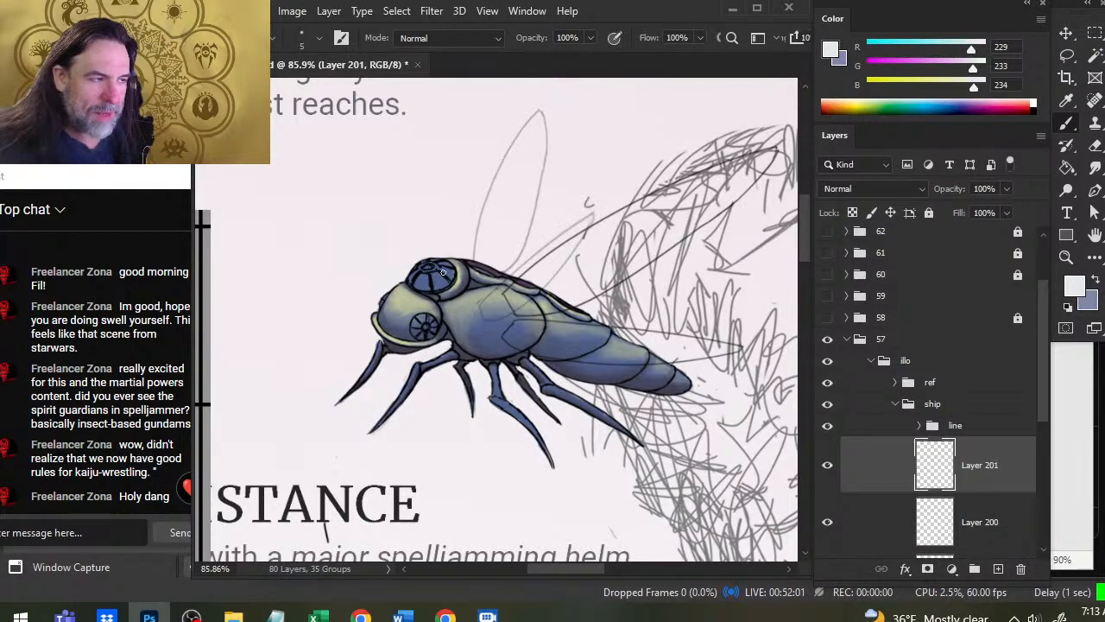
{"action": "left_click", "coordinate": [829, 467]}
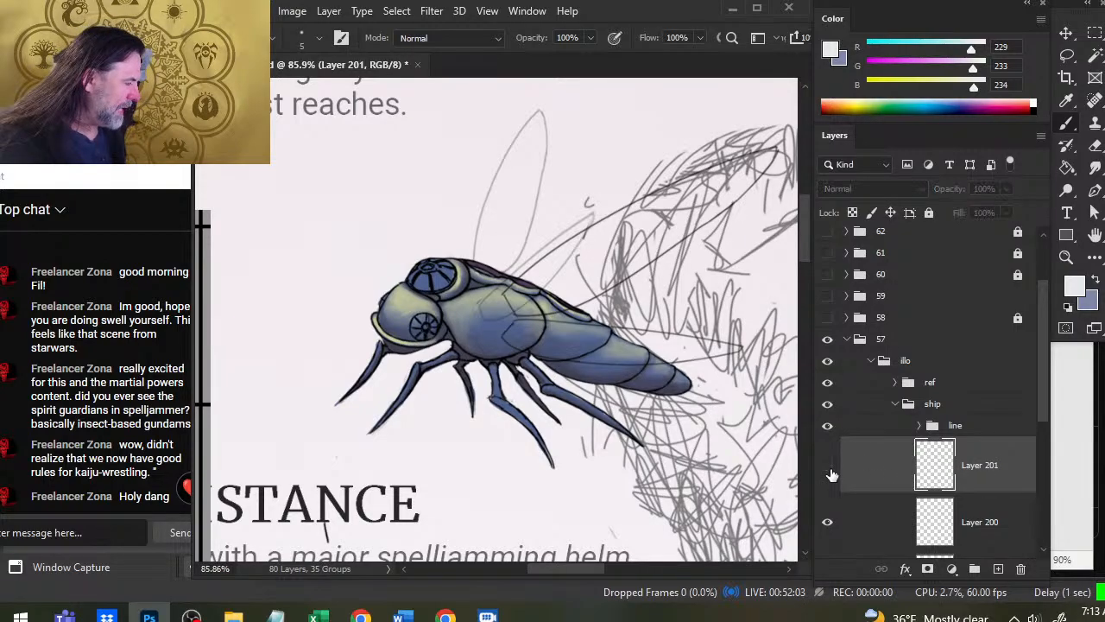
{"action": "left_click", "coordinate": [829, 467]}
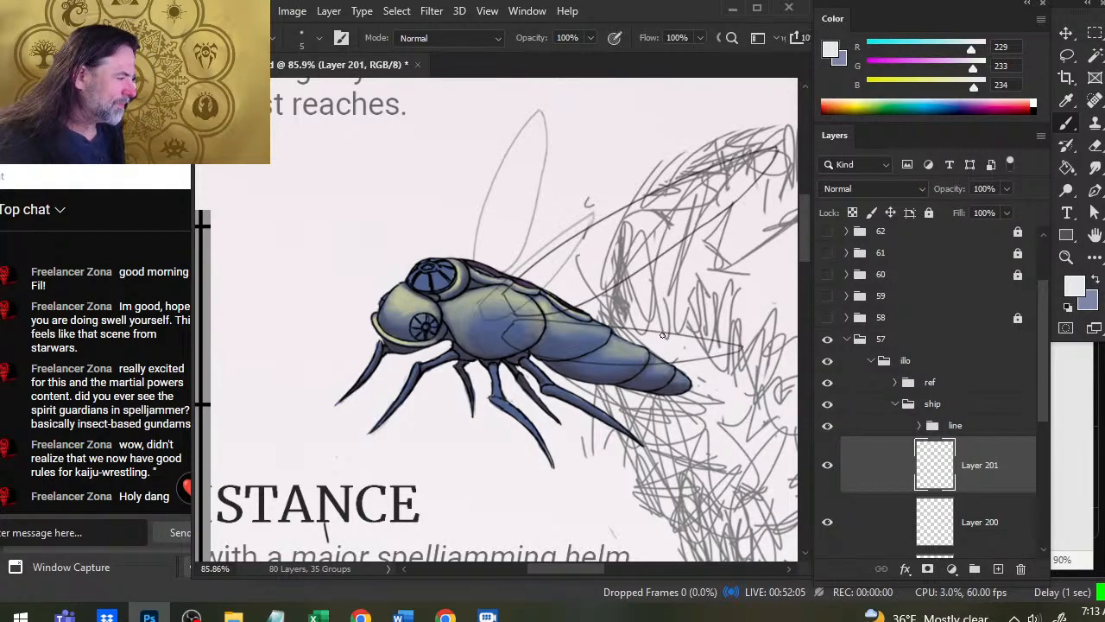
{"action": "left_click_drag", "start_coordinate": [466, 341], "coordinate": [668, 330]}
{"action": "left_click_drag", "start_coordinate": [501, 321], "coordinate": [595, 394]}
{"action": "key", "text": "ctrl+z"}
{"action": "key", "text": "ctrl+z"}
Fill the windows of the upper turret, side turret and head's front edge with off-white on Layer 201, erasing any overspill.
{"action": "mouse_move", "coordinate": [432, 266]}
{"action": "left_mouse_down"}
{"action": "mouse_move", "coordinate": [444, 284]}
{"action": "mouse_move", "coordinate": [413, 281]}
{"action": "left_mouse_up"}
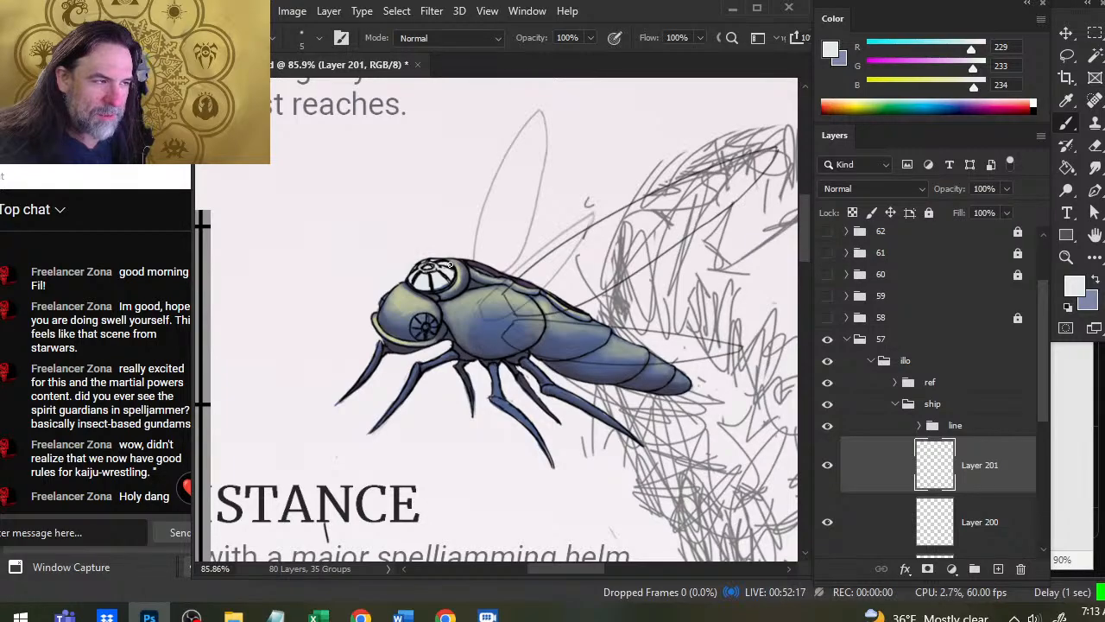
{"action": "key", "text": "e"}
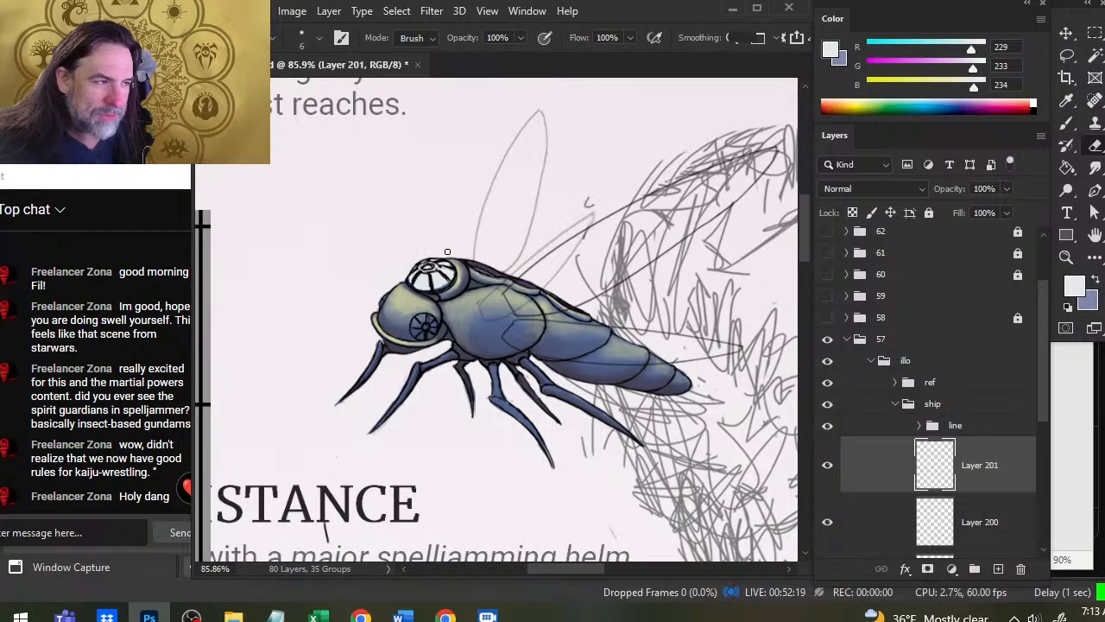
{"action": "key", "text": "b"}
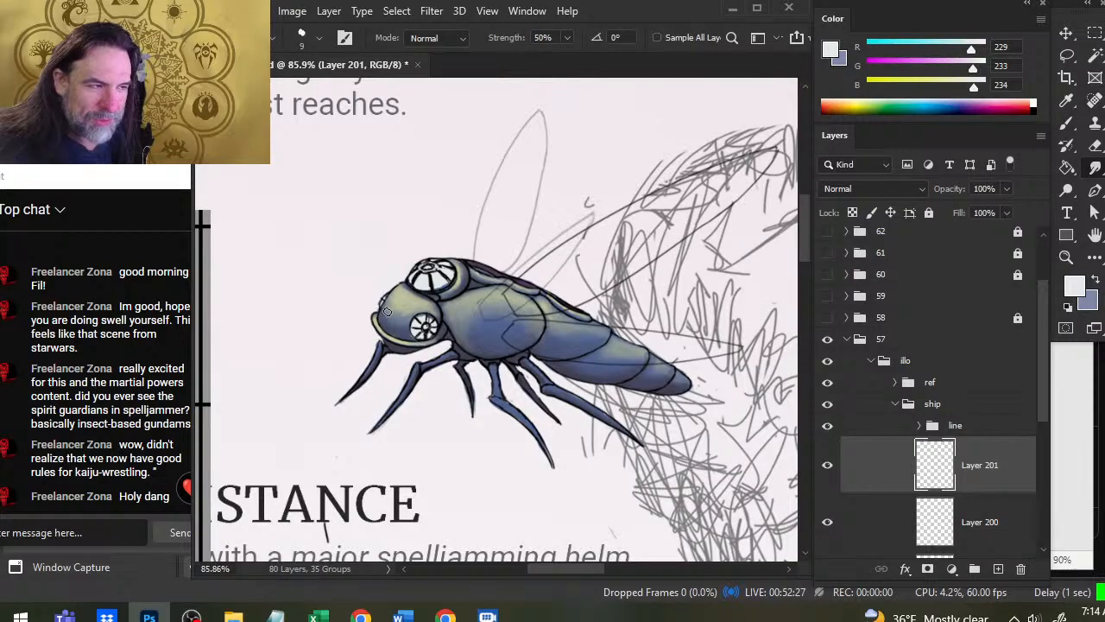
{"action": "key", "text": "e"}
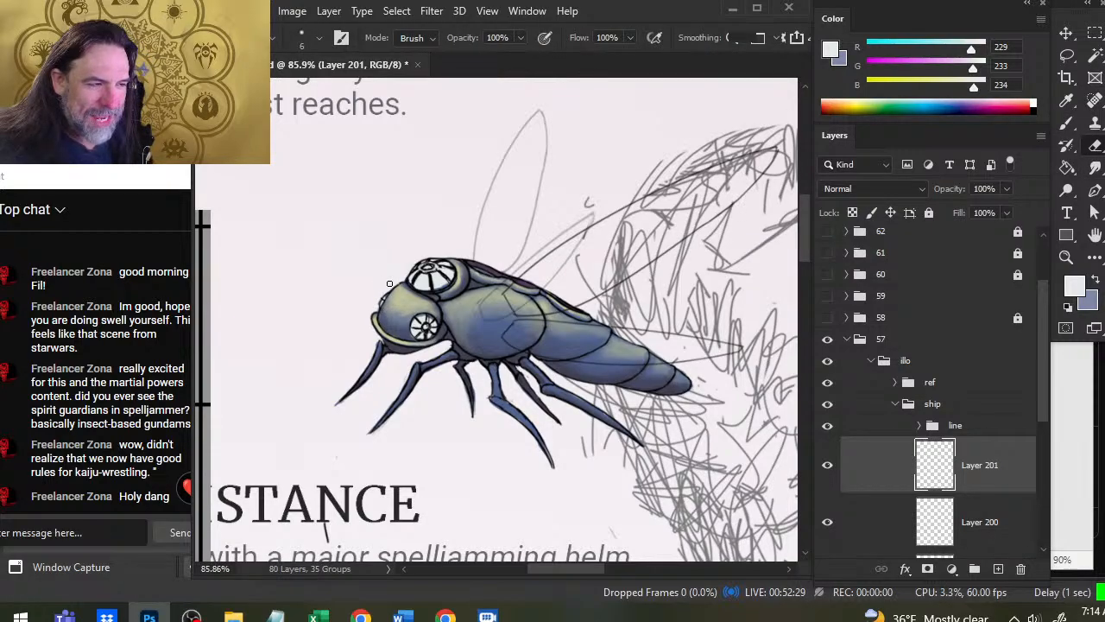
{"action": "key", "text": "b"}
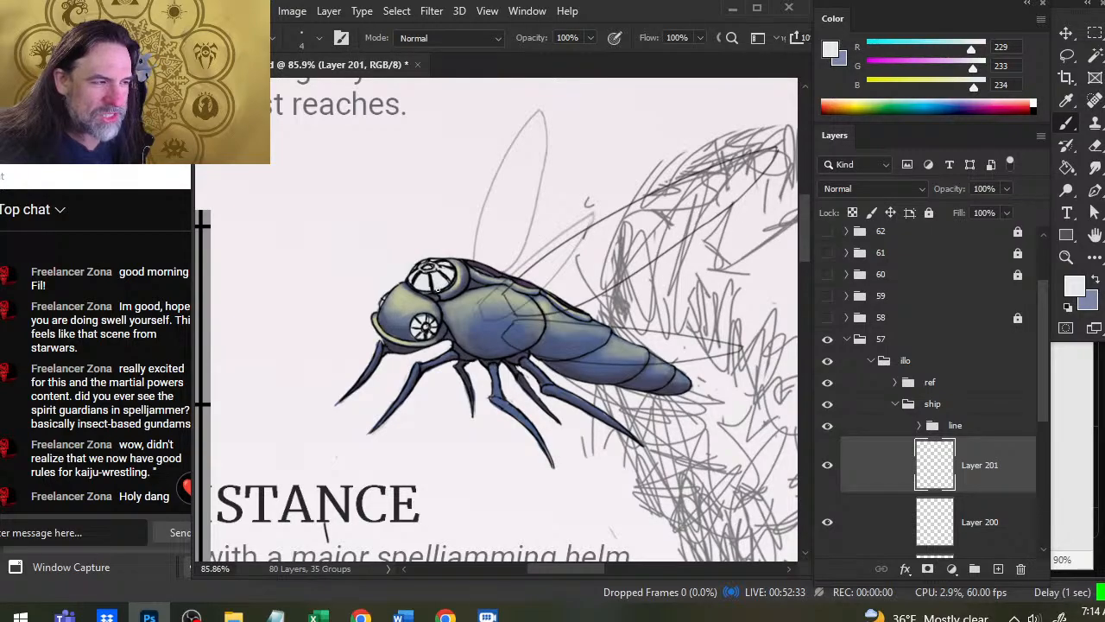
{"action": "key", "text": "e"}
{"action": "key", "text": "b"}
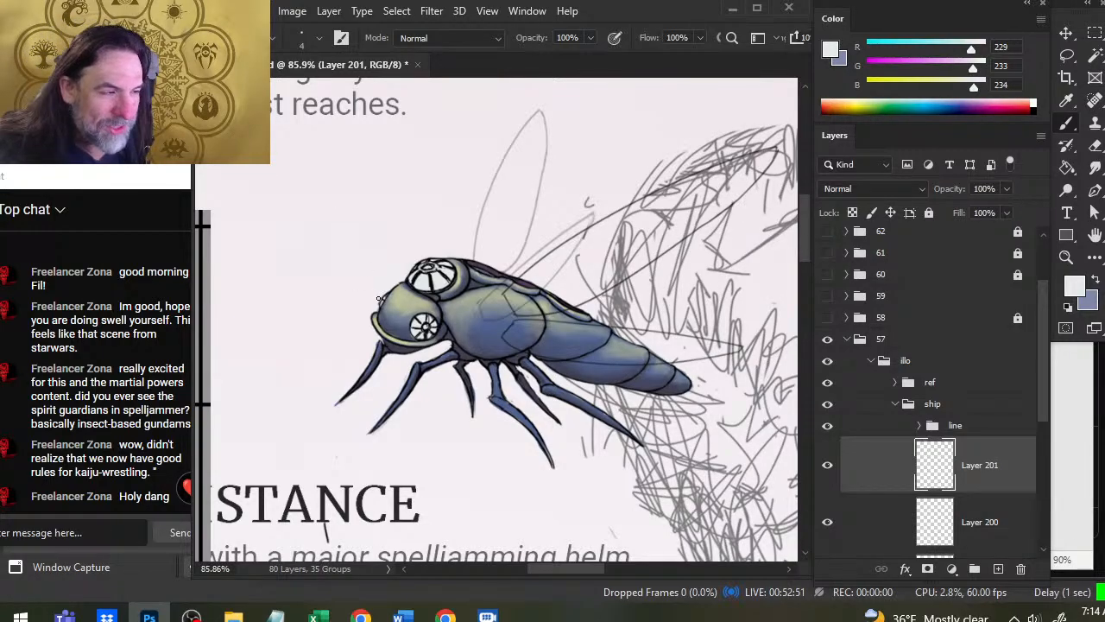
{"action": "key", "text": "e"}
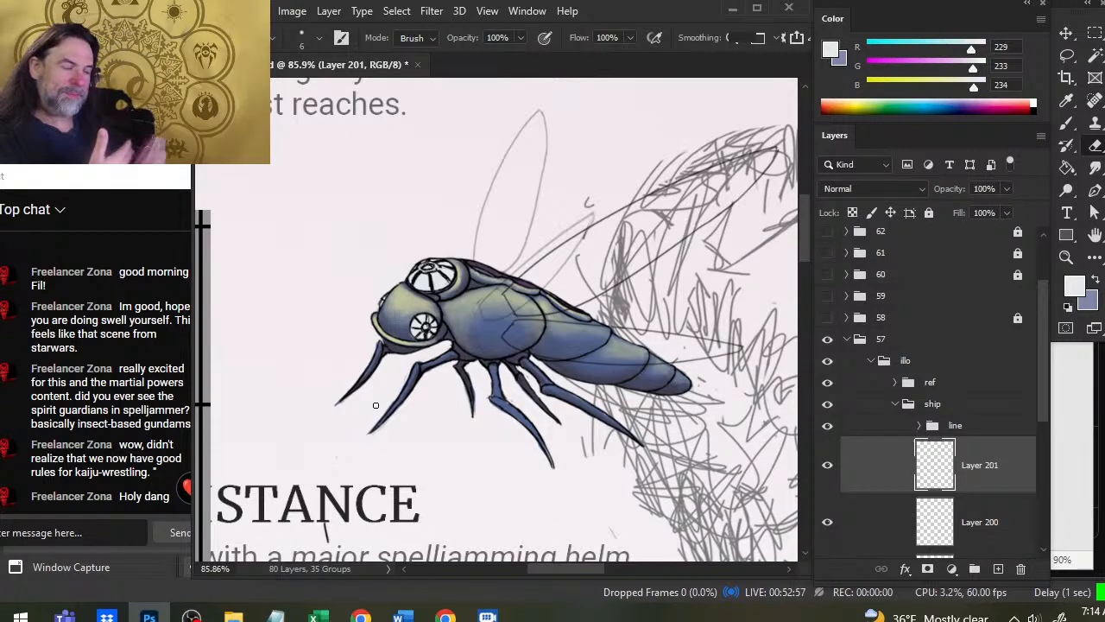
Add a layer above Layer 201 and shade the lower windows of the side-view ship's upper turret with blue-grey (RGB 126, 135, 170), smudging it.
{"action": "key", "text": "z"}
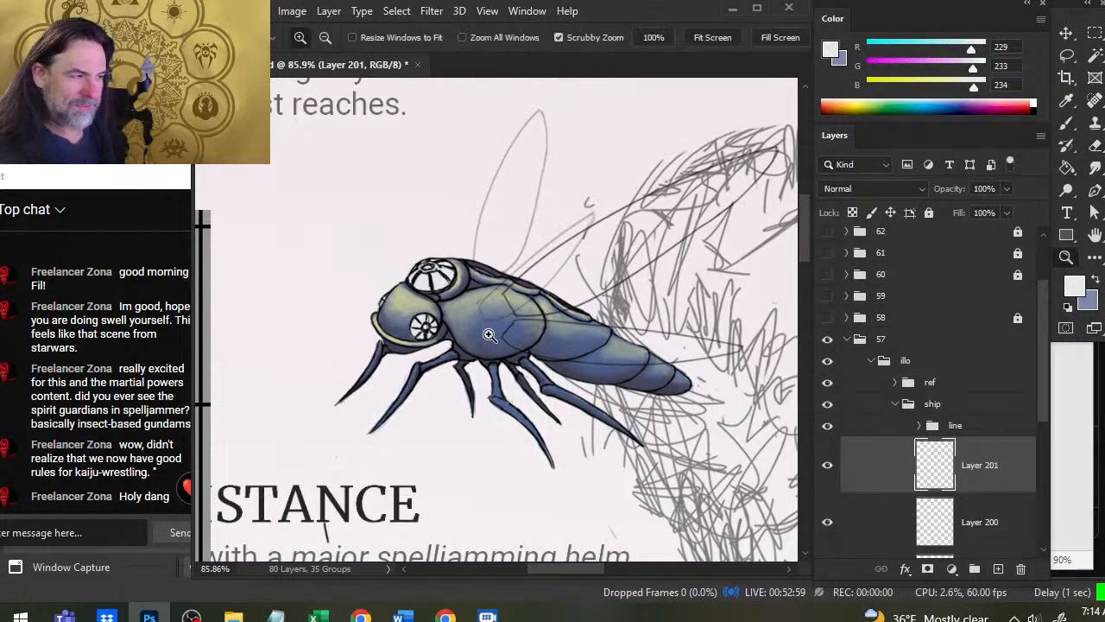
{"action": "left_click_drag", "start_coordinate": [514, 349], "coordinate": [458, 342]}
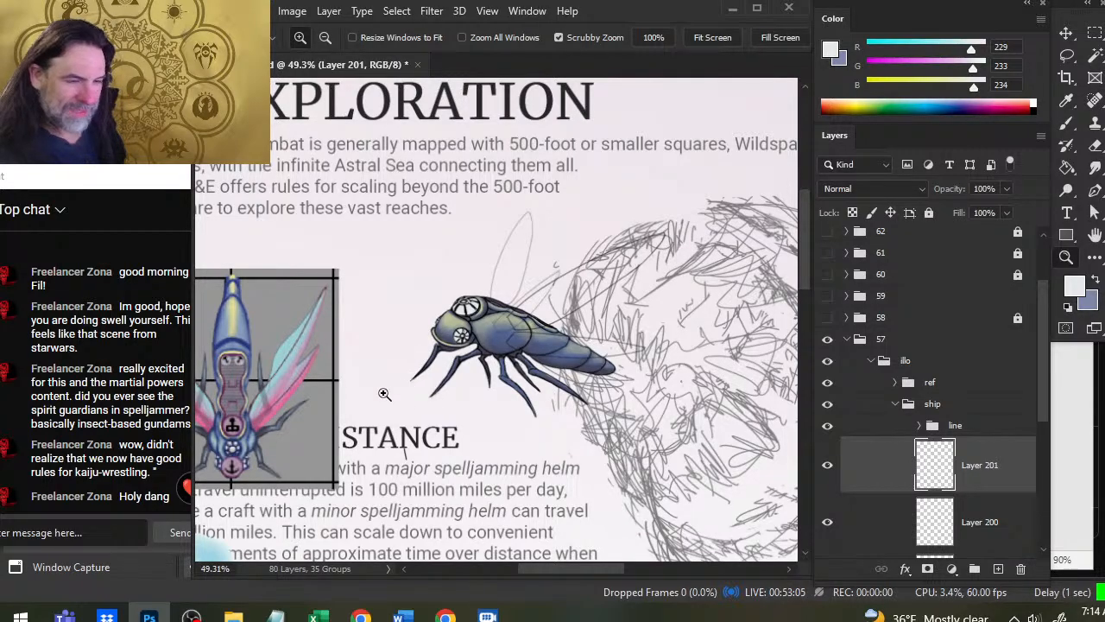
{"action": "left_click_drag", "start_coordinate": [513, 340], "coordinate": [562, 356]}
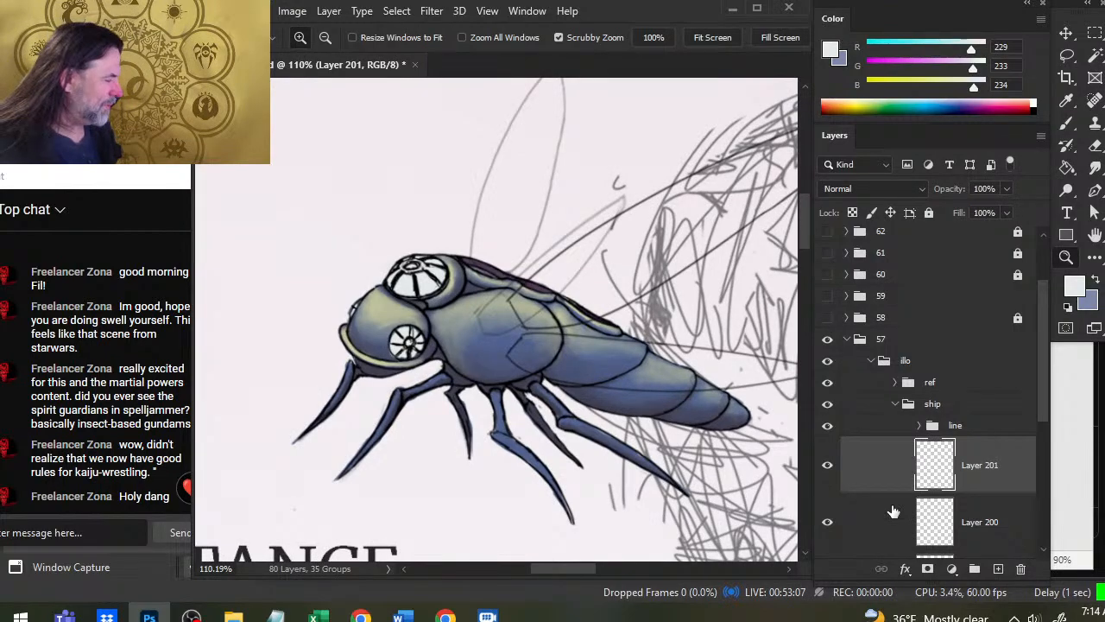
{"action": "left_click", "coordinate": [998, 570]}
{"action": "key", "text": "x"}
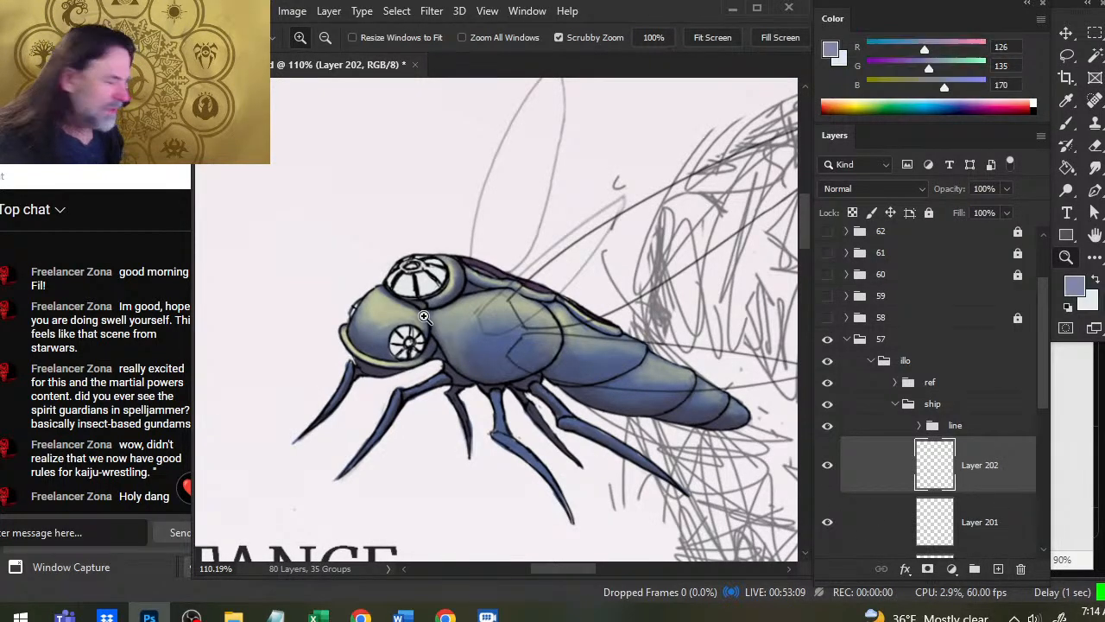
{"action": "key", "text": "b"}
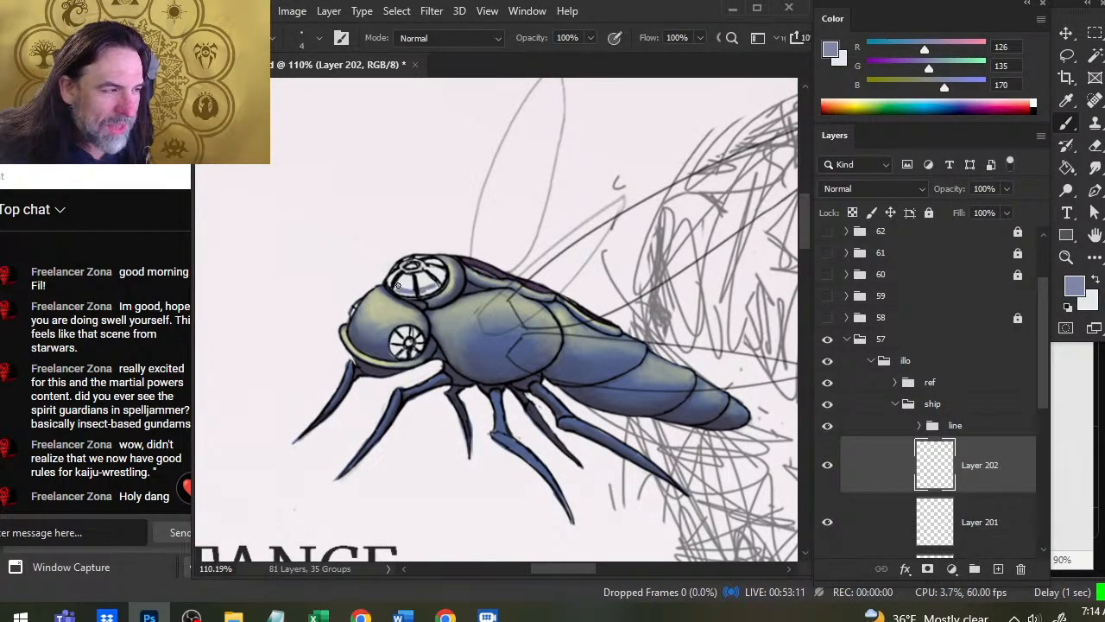
{"action": "key", "text": "r"}
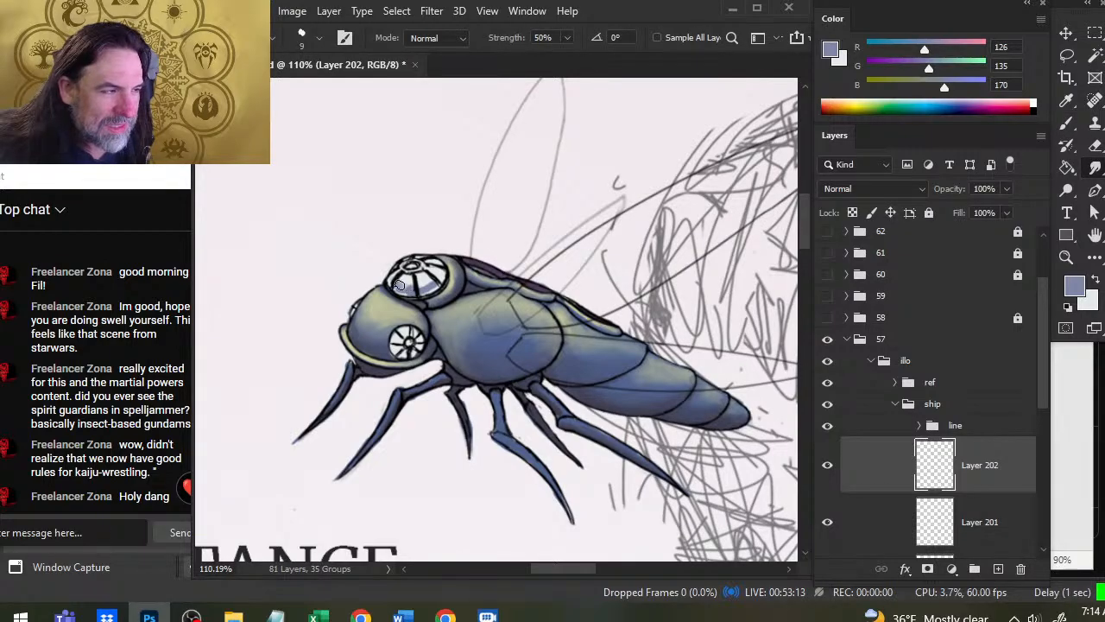
{"action": "mouse_move", "coordinate": [400, 284]}
{"action": "left_mouse_down"}
{"action": "mouse_move", "coordinate": [436, 280]}
{"action": "mouse_move", "coordinate": [410, 290]}
{"action": "mouse_move", "coordinate": [424, 287]}
{"action": "left_mouse_up"}
Brush blue-grey shading onto the side turret's windows and the window at the head's front edge, and smudge it smooth.
{"action": "key", "text": "b"}
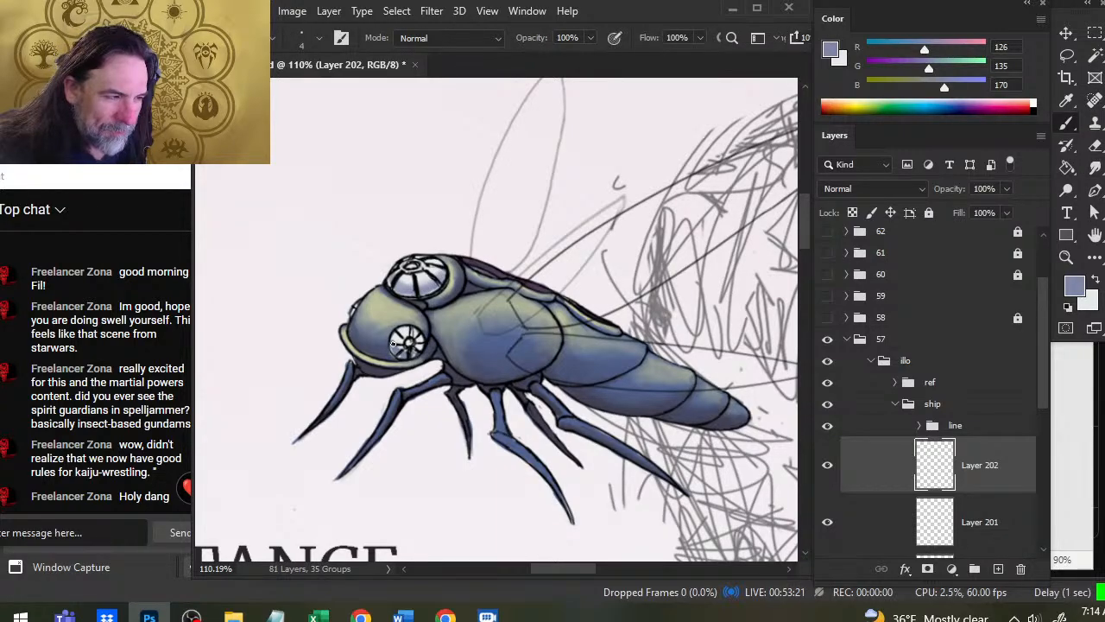
{"action": "key", "text": "r"}
{"action": "mouse_move", "coordinate": [394, 345]}
{"action": "left_mouse_down"}
{"action": "mouse_move", "coordinate": [410, 353]}
{"action": "mouse_move", "coordinate": [398, 350]}
{"action": "mouse_move", "coordinate": [405, 335]}
{"action": "left_mouse_up"}
{"action": "key", "text": "b"}
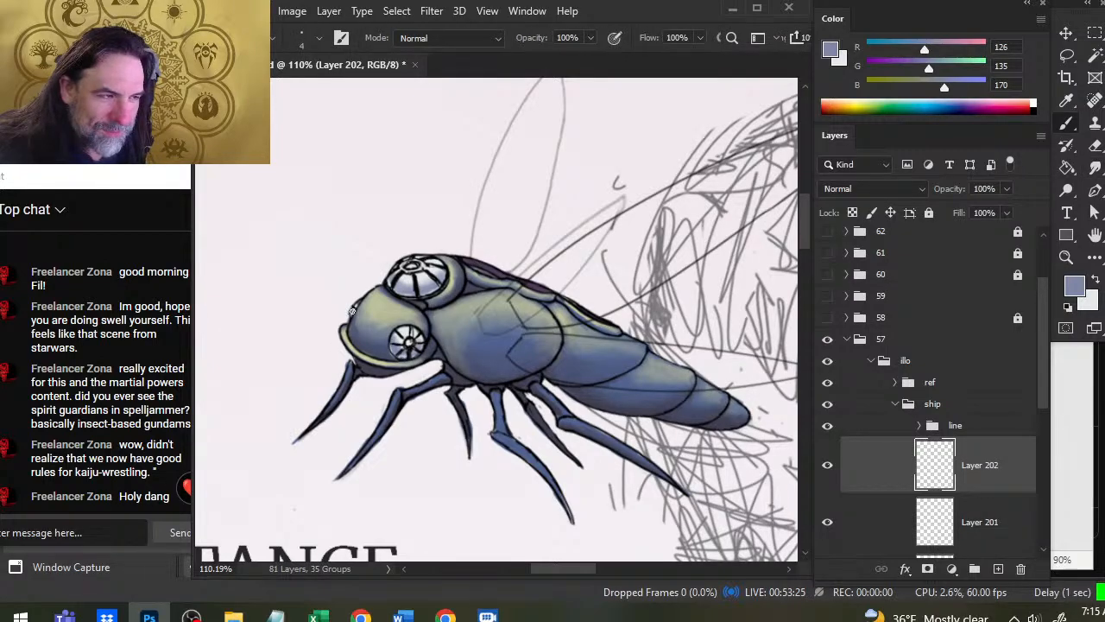
{"action": "key", "text": "r"}
{"action": "key", "text": "b"}
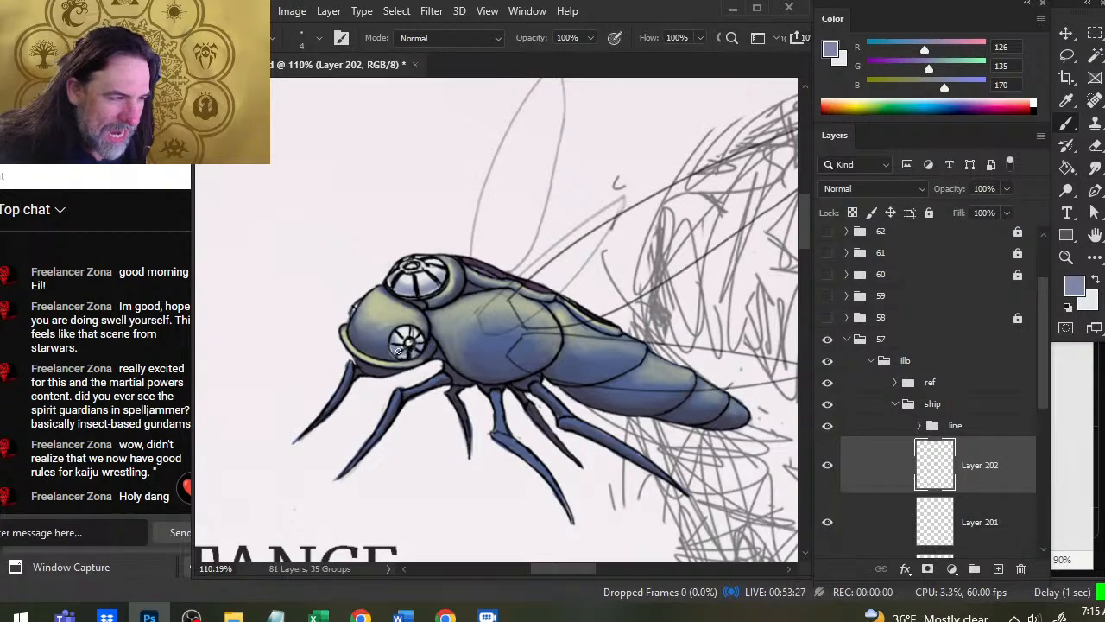
{"action": "key", "text": "r"}
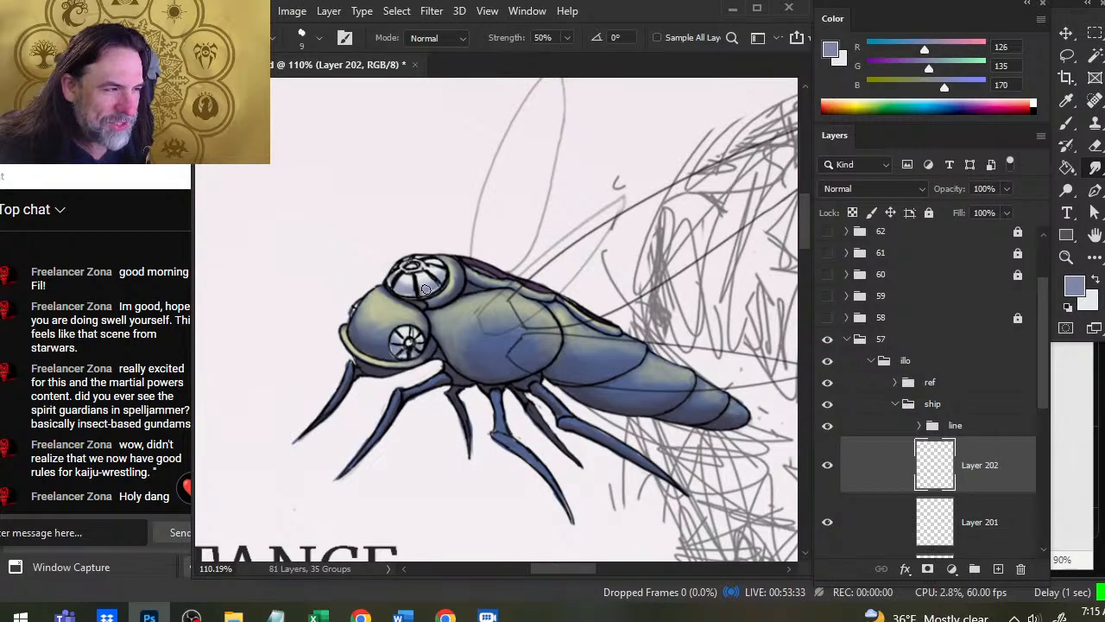
Add more blue-grey shading along the lower edge of the upper turret's windows and blend it with the Smudge tool.
{"action": "key", "text": "b"}
{"action": "left_click_drag", "start_coordinate": [418, 291], "coordinate": [405, 290]}
{"action": "key", "text": "r"}
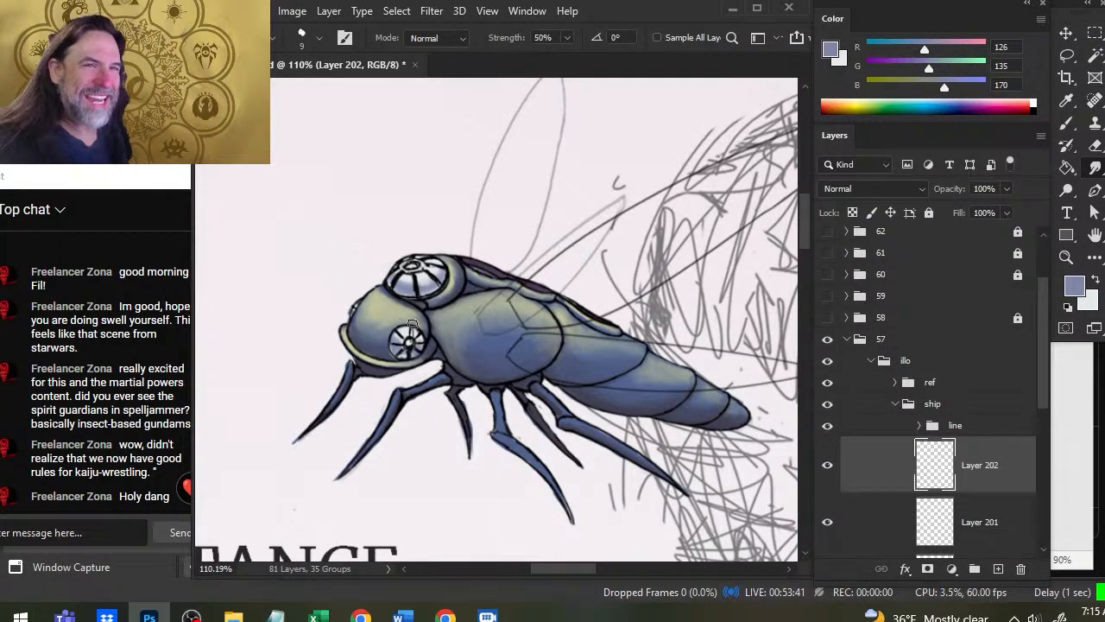
Sample the pale yellow (RGB 203, 203, 159) from the reference ship's tail as the painting color.
{"action": "key", "text": "z"}
{"action": "left_click_drag", "start_coordinate": [522, 324], "coordinate": [439, 320]}
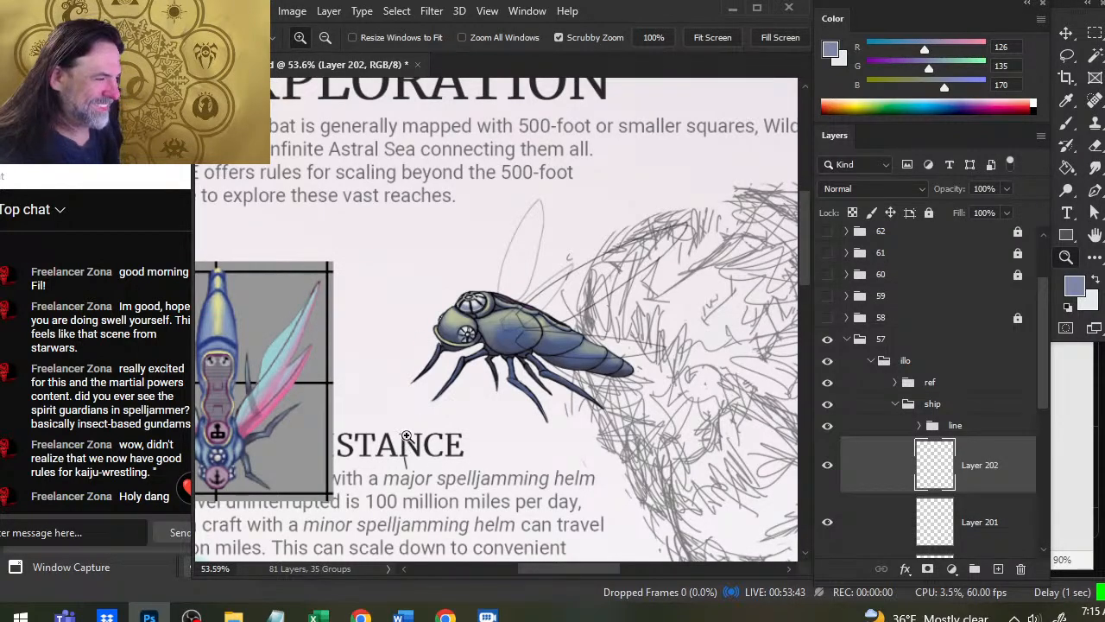
{"action": "left_click_drag", "start_coordinate": [494, 361], "coordinate": [445, 343]}
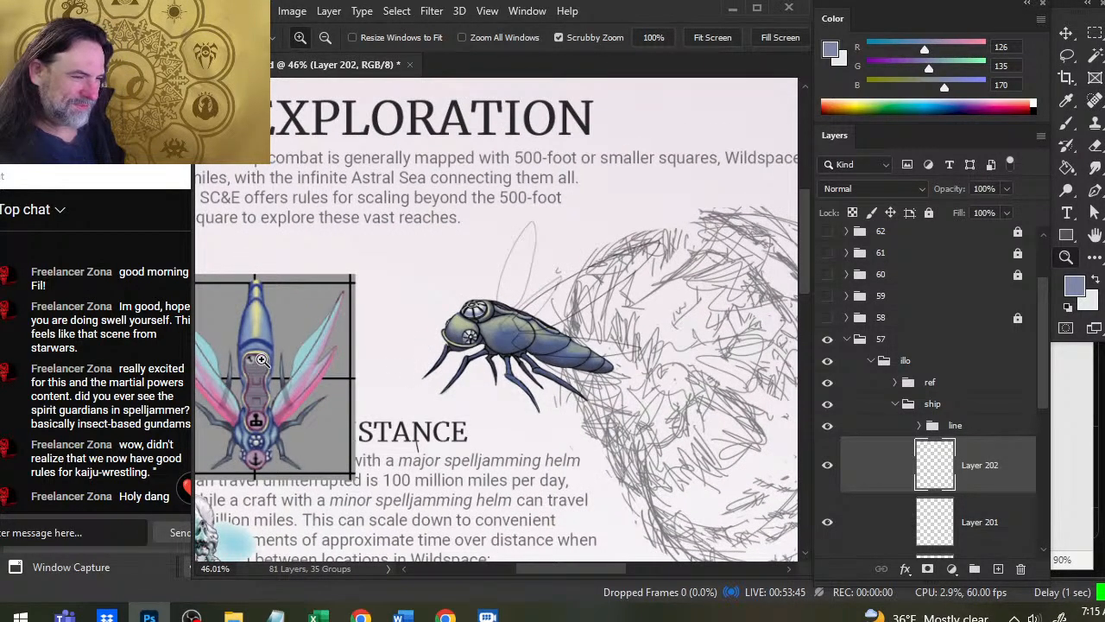
{"action": "key", "text": "b"}
{"action": "left_click", "coordinate": [276, 351], "text": "alt"}
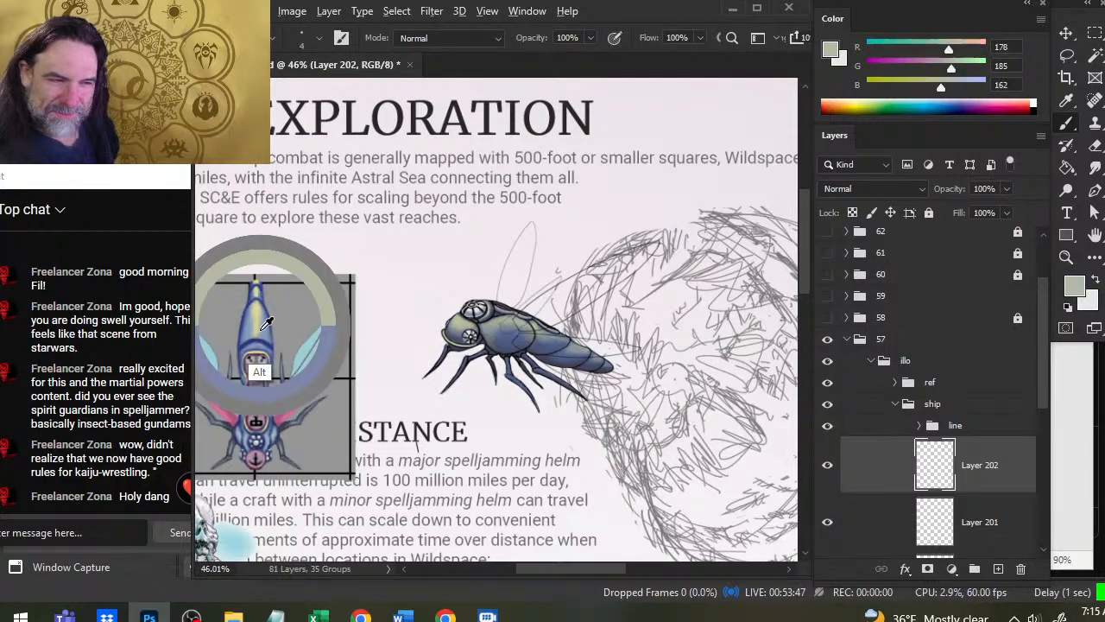
Group Layer 201 and Layer 202, and add a new layer directly below the group.
{"action": "left_click", "coordinate": [883, 523], "text": "ctrl"}
{"action": "key", "text": "ctrl+g"}
{"action": "left_click", "coordinate": [998, 568], "text": "ctrl"}
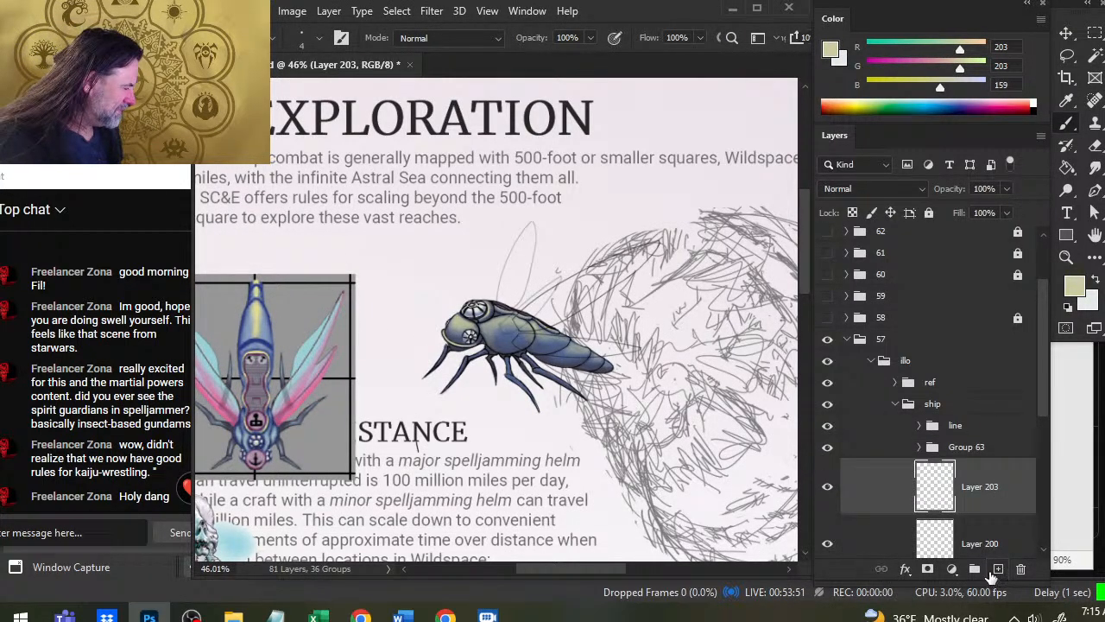
Brush pale yellow highlights along the upper edges of the side-view ship's rear tail segments and tail tip, and smudge them.
{"action": "key", "text": "z"}
{"action": "key", "text": "b"}
{"action": "mouse_move", "coordinate": [544, 335]}
{"action": "left_mouse_down"}
{"action": "mouse_move", "coordinate": [620, 376]}
{"action": "mouse_move", "coordinate": [608, 359]}
{"action": "mouse_move", "coordinate": [619, 361]}
{"action": "mouse_move", "coordinate": [599, 360]}
{"action": "mouse_move", "coordinate": [591, 374]}
{"action": "mouse_move", "coordinate": [614, 357]}
{"action": "left_mouse_up"}
{"action": "key", "text": "r"}
{"action": "key", "text": "b"}
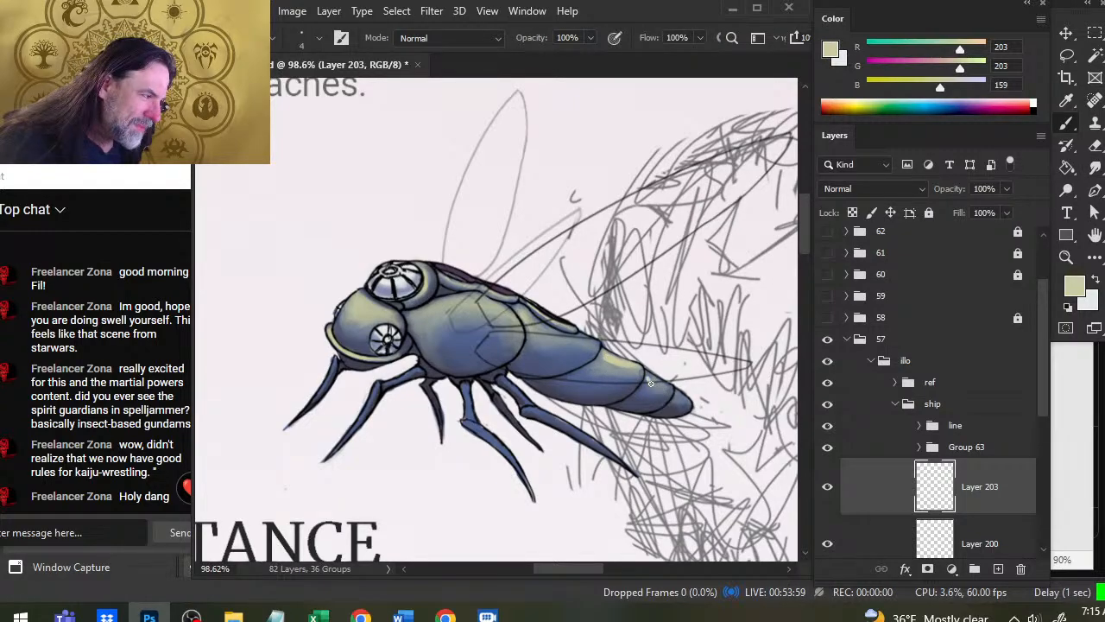
{"action": "key", "text": "r"}
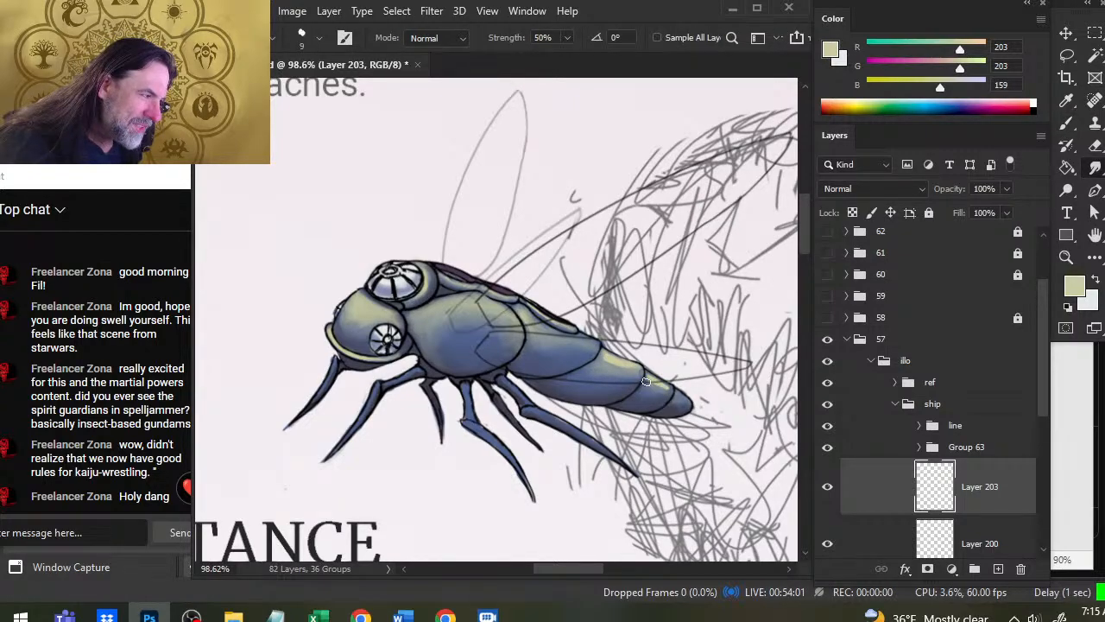
{"action": "key", "text": "b"}
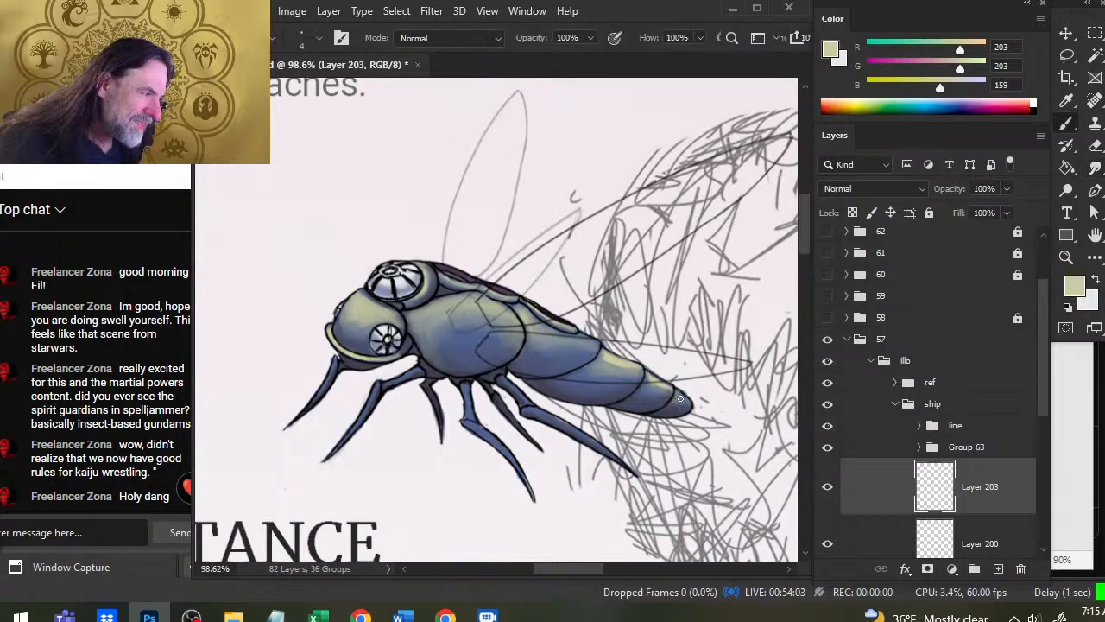
{"action": "key", "text": "r"}
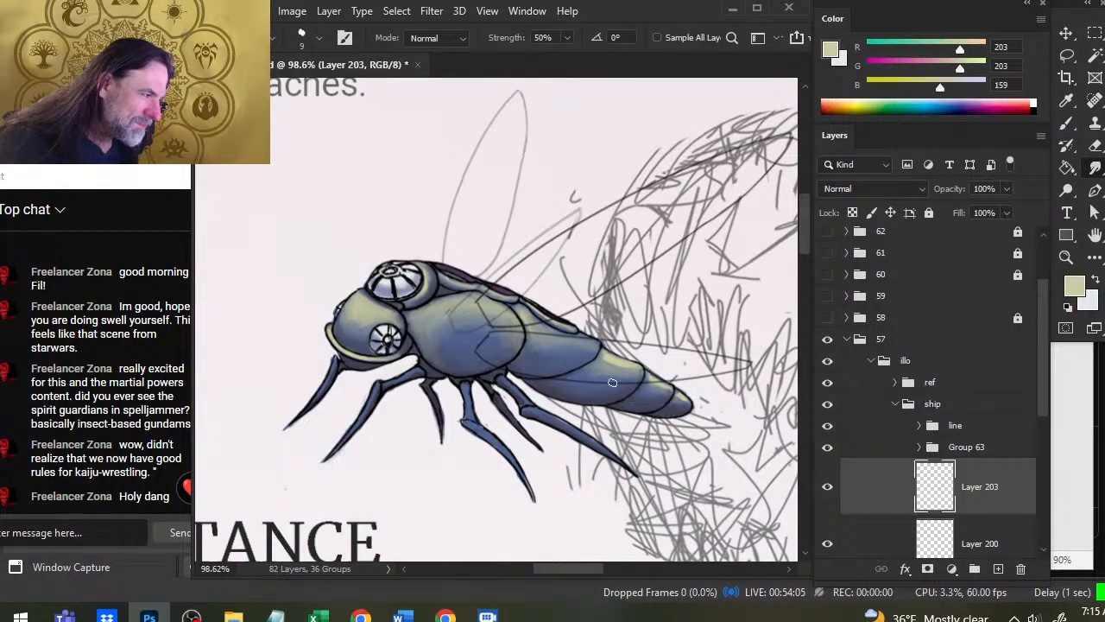
{"action": "key", "text": "b"}
{"action": "key", "text": "r"}
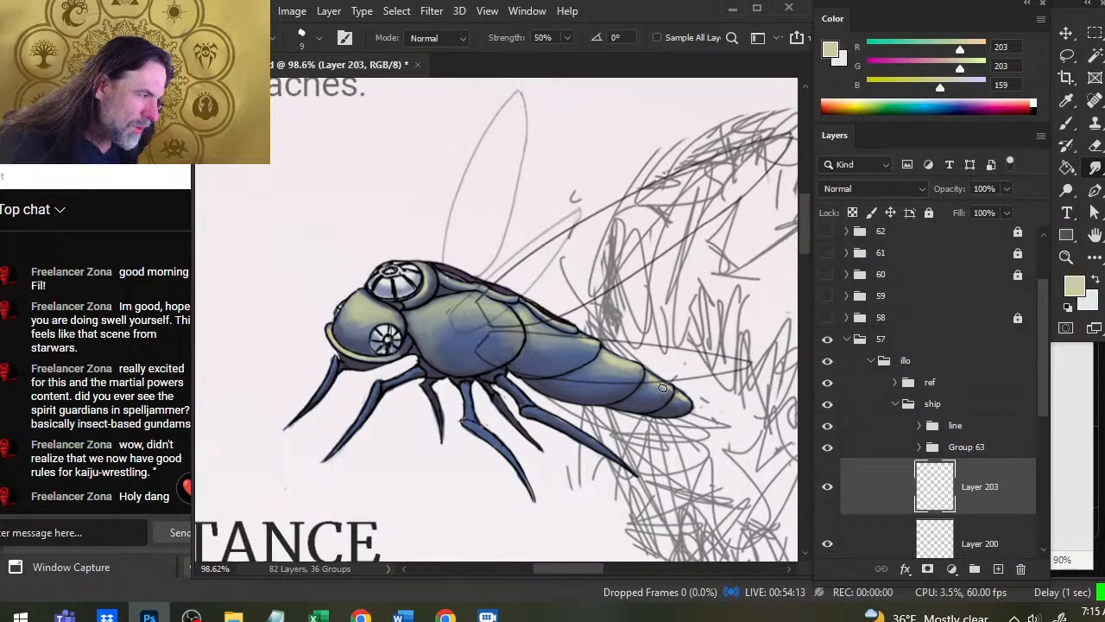
Highlight the tops of the segment behind the thorax, the thorax and the head with pale yellow, smudging each highlight.
{"action": "key", "text": "b"}
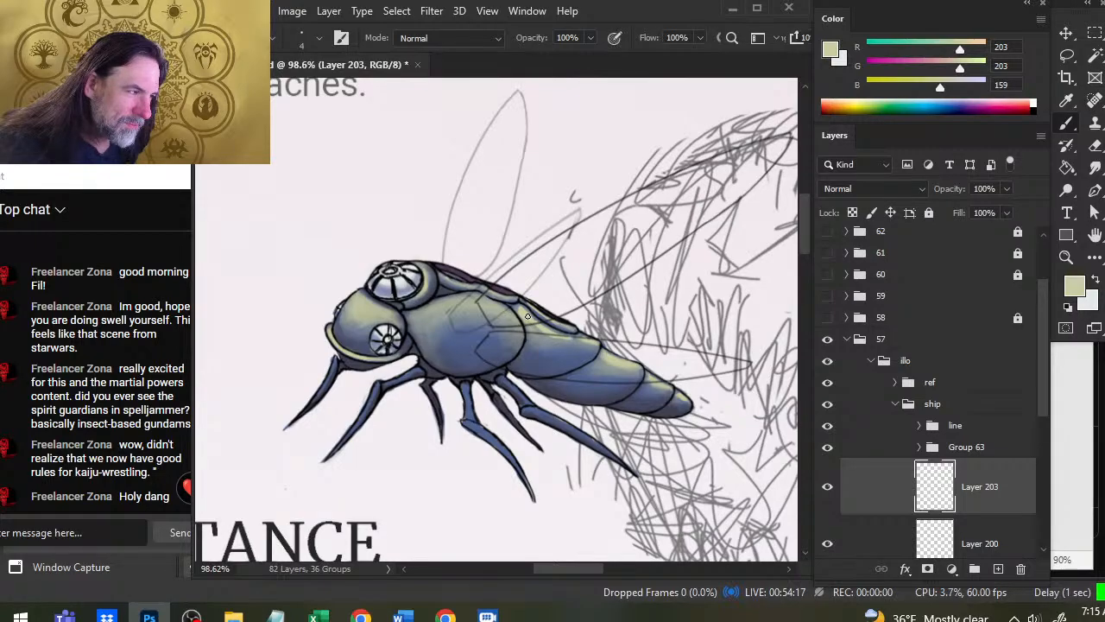
{"action": "key", "text": "r"}
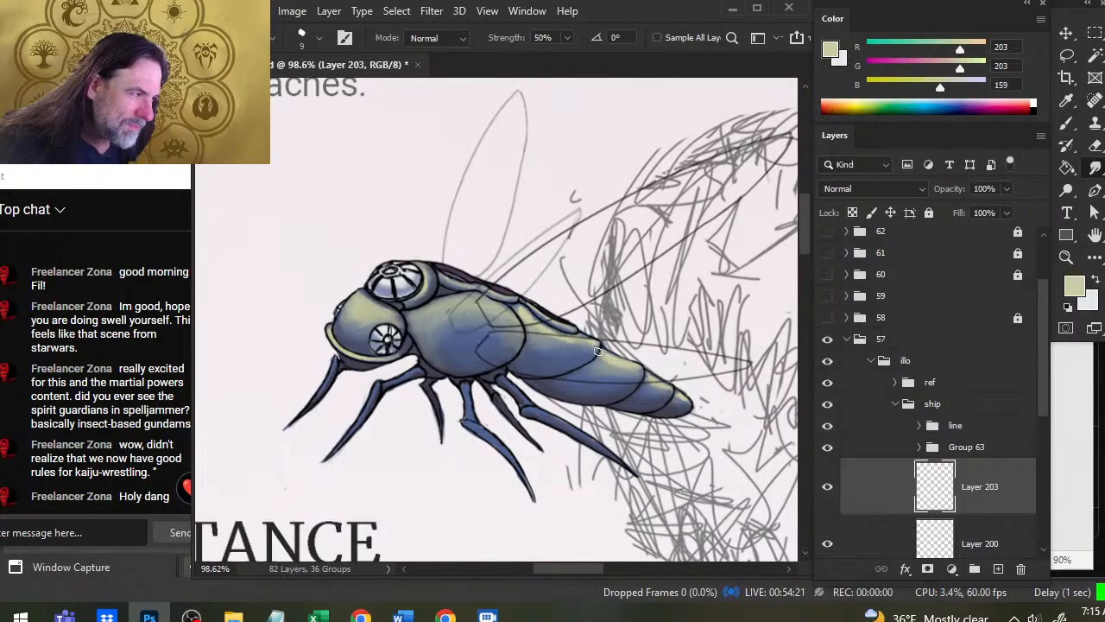
{"action": "key", "text": "b"}
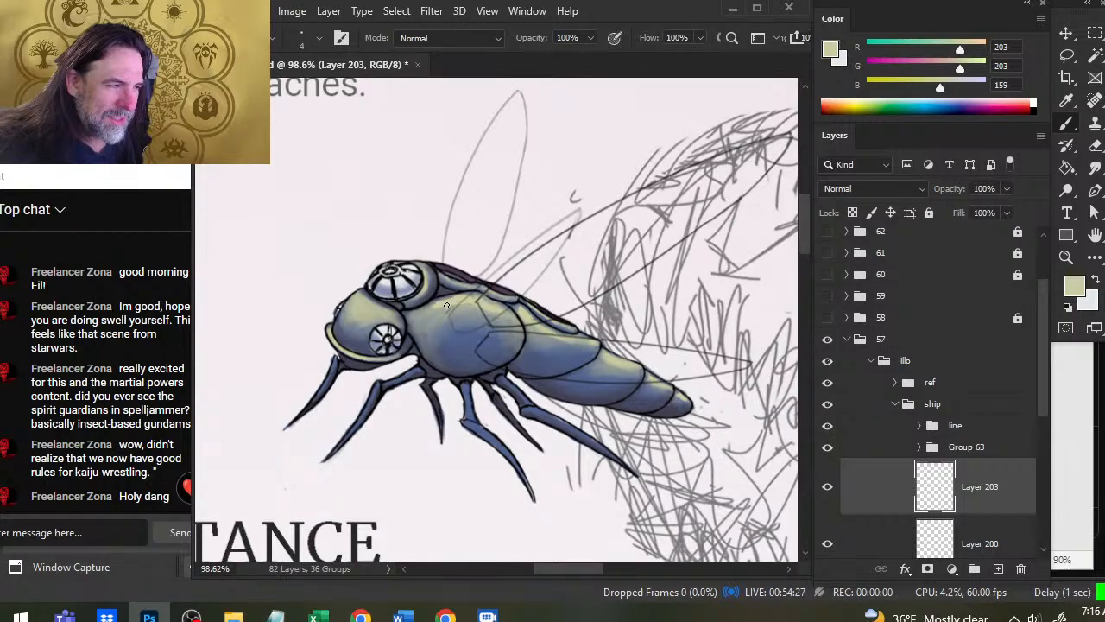
{"action": "key", "text": "r"}
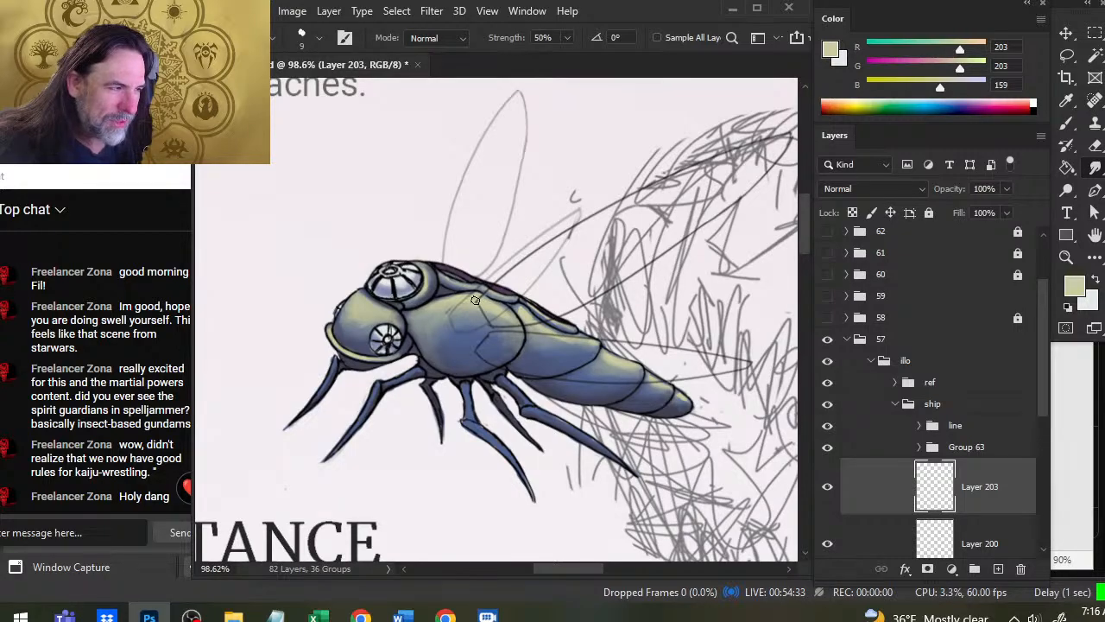
{"action": "key", "text": "b"}
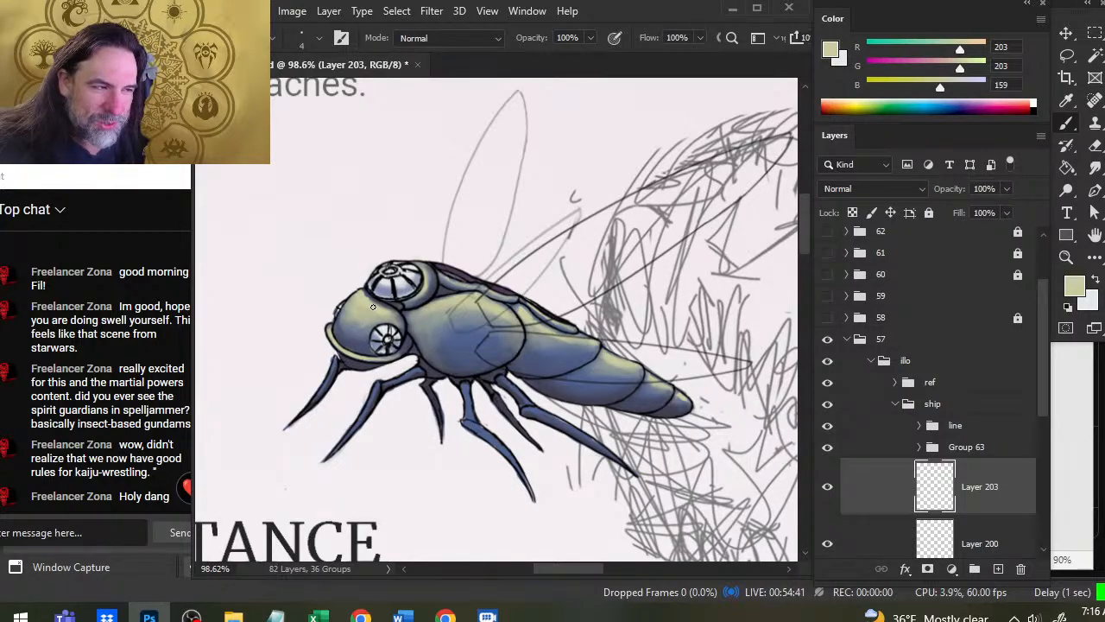
{"action": "key", "text": "r"}
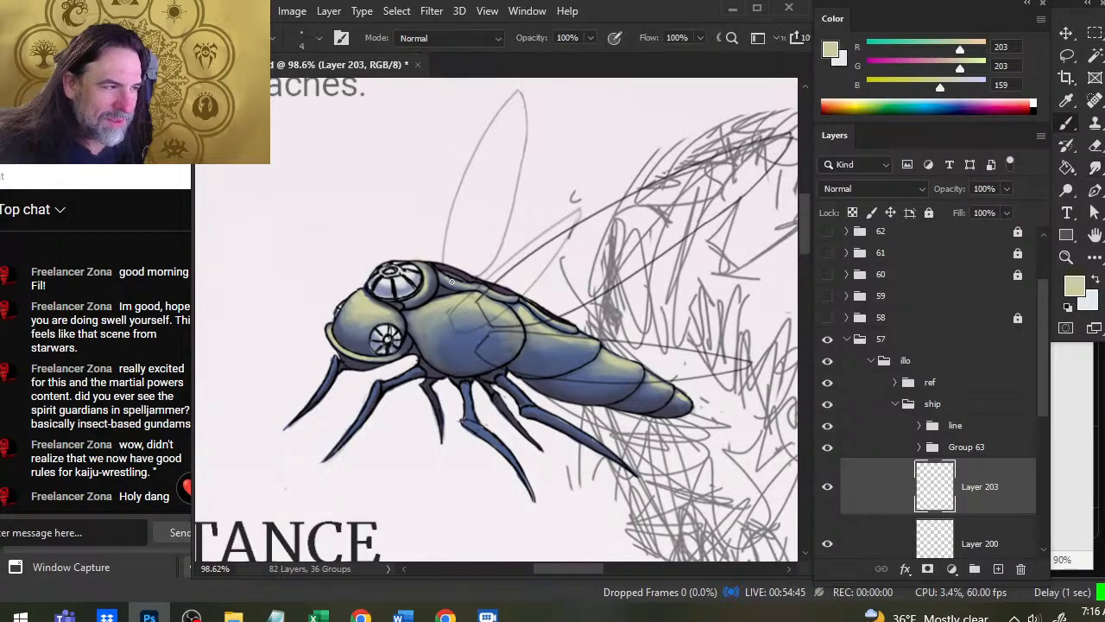
Paint pale yellow highlights along the deck's raised side rim behind the upper turret and smudge them.
{"action": "key", "text": "b"}
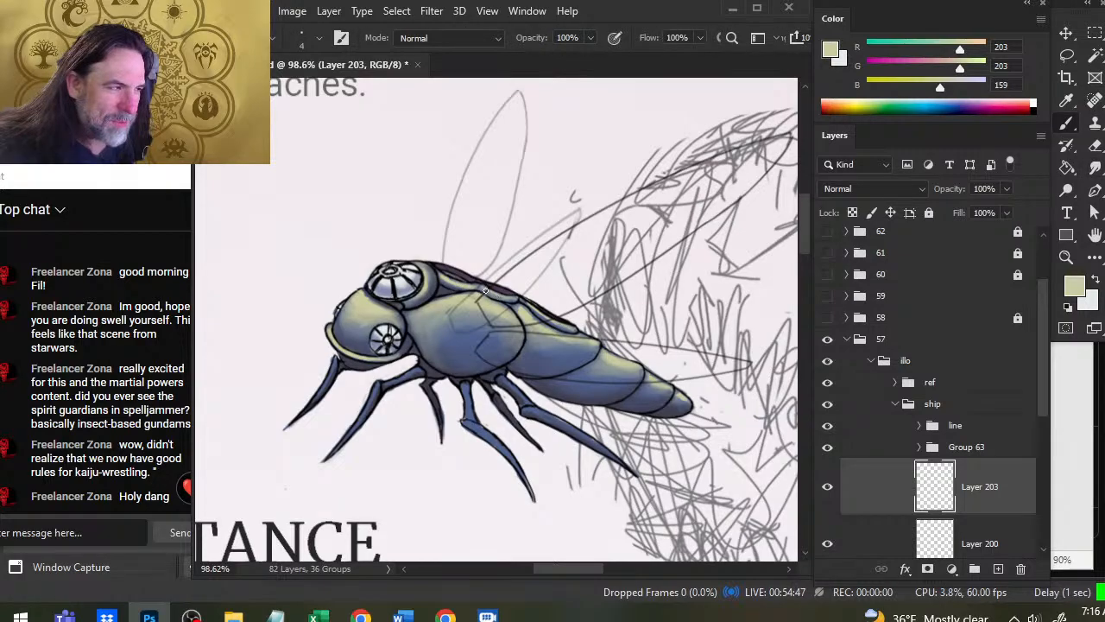
{"action": "key", "text": "r"}
{"action": "left_click_drag", "start_coordinate": [485, 288], "coordinate": [513, 304]}
{"action": "key", "text": "b"}
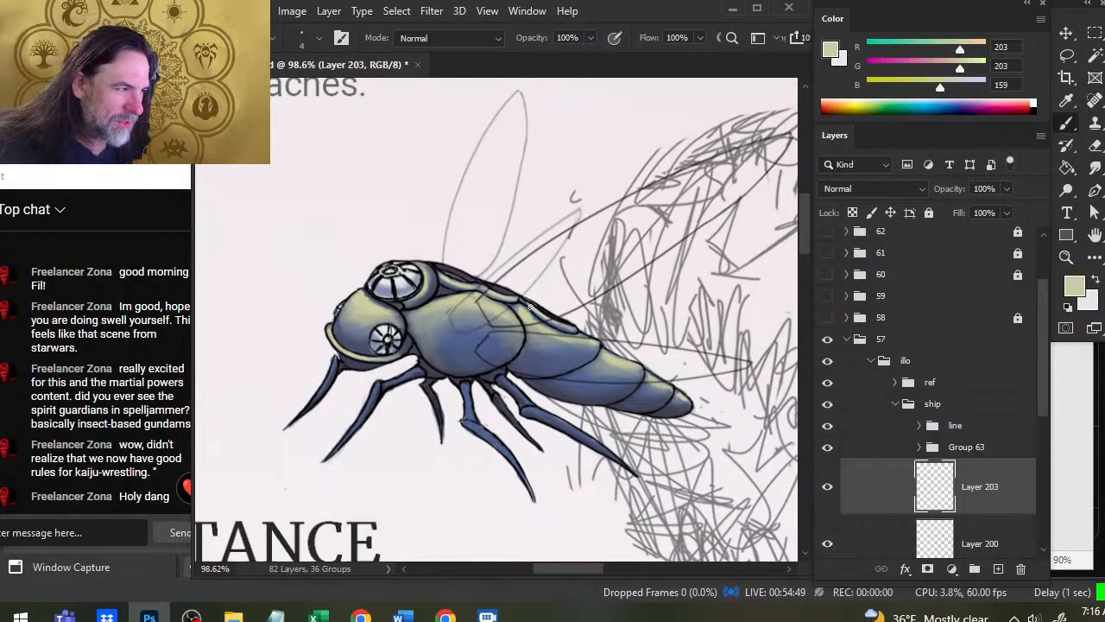
{"action": "key", "text": "r"}
Sketch a tilted rectangle with crossing center lines around the side-view ship, echoing the reference image's square grid.
{"action": "key", "text": "z"}
{"action": "left_click_drag", "start_coordinate": [569, 370], "coordinate": [434, 403]}
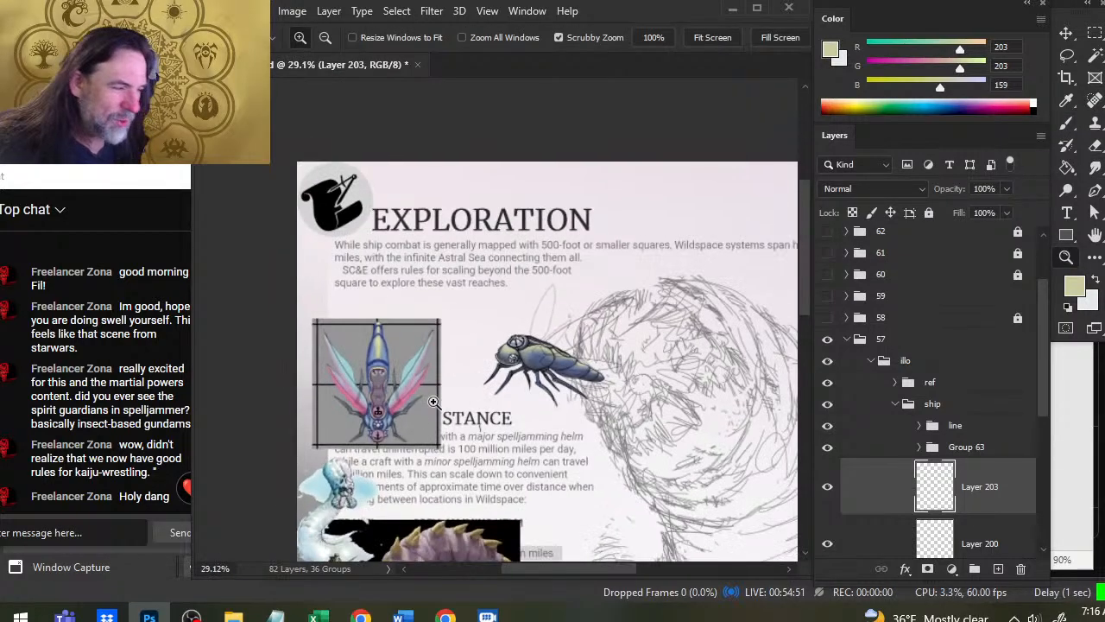
{"action": "left_click_drag", "start_coordinate": [363, 372], "coordinate": [386, 373]}
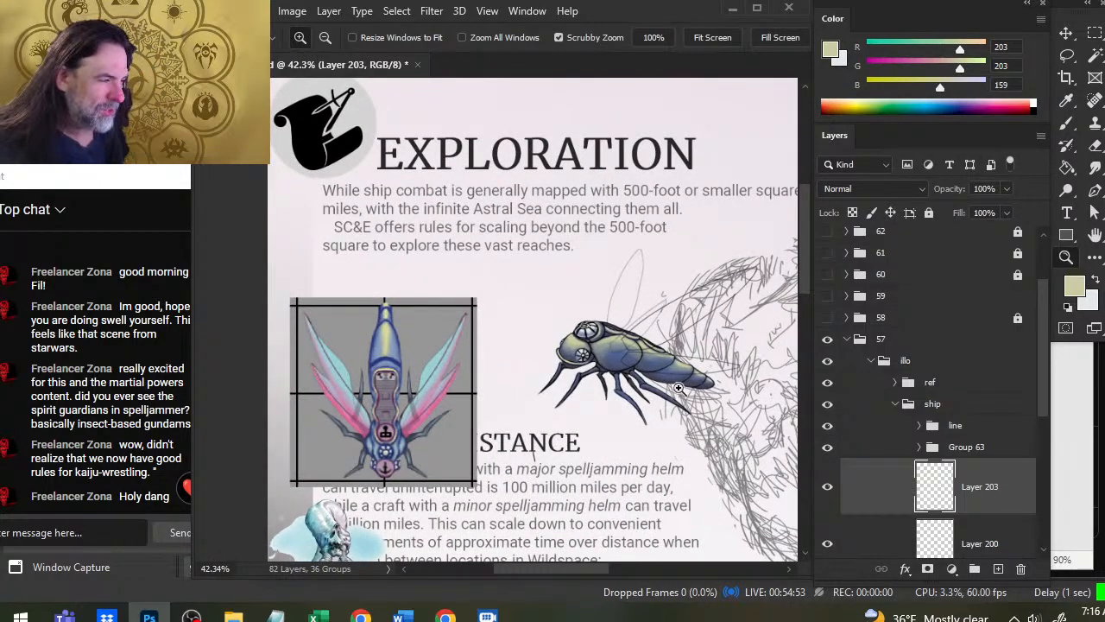
{"action": "left_click_drag", "start_coordinate": [646, 389], "coordinate": [592, 348]}
{"action": "key", "text": "b"}
{"action": "left_click_drag", "start_coordinate": [527, 228], "coordinate": [442, 354]}
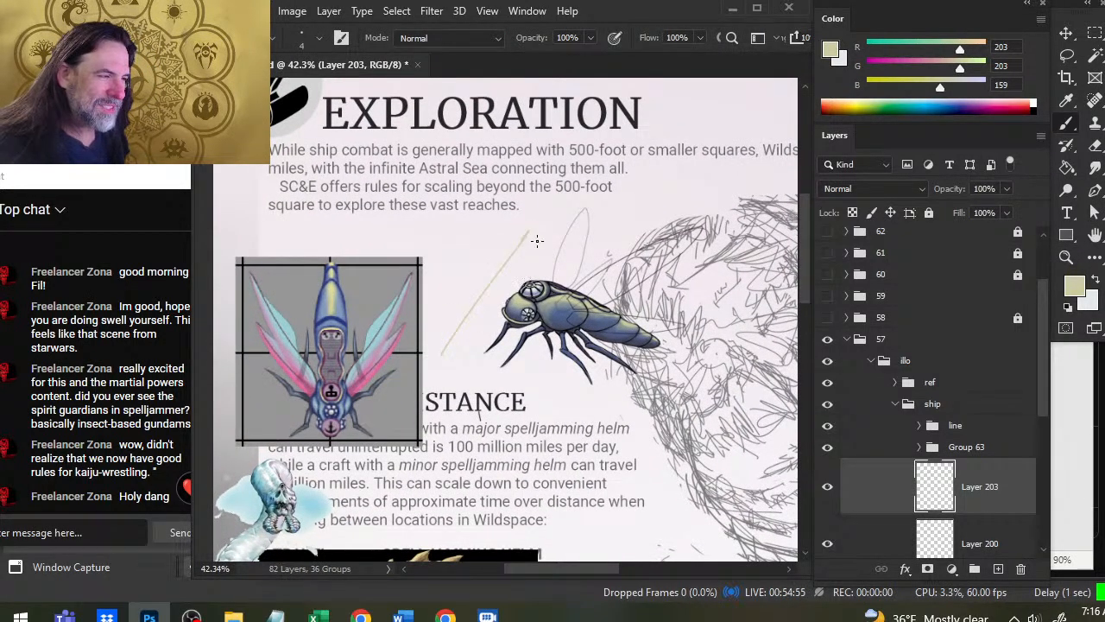
{"action": "left_click_drag", "start_coordinate": [531, 224], "coordinate": [698, 311]}
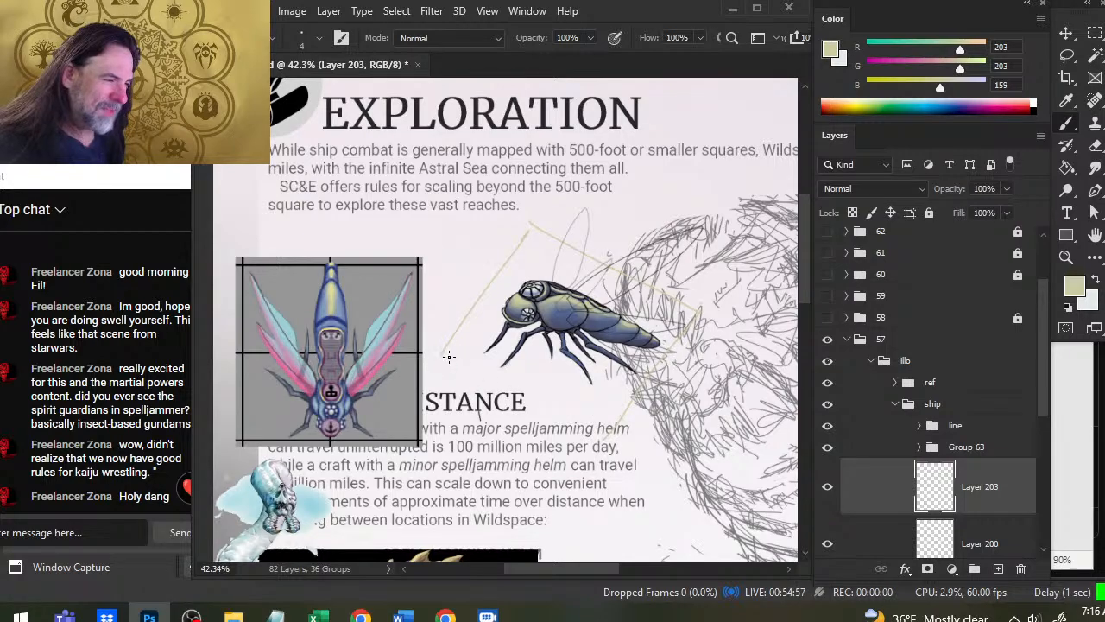
{"action": "left_click_drag", "start_coordinate": [434, 344], "coordinate": [602, 464]}
{"action": "left_click_drag", "start_coordinate": [500, 277], "coordinate": [632, 395]}
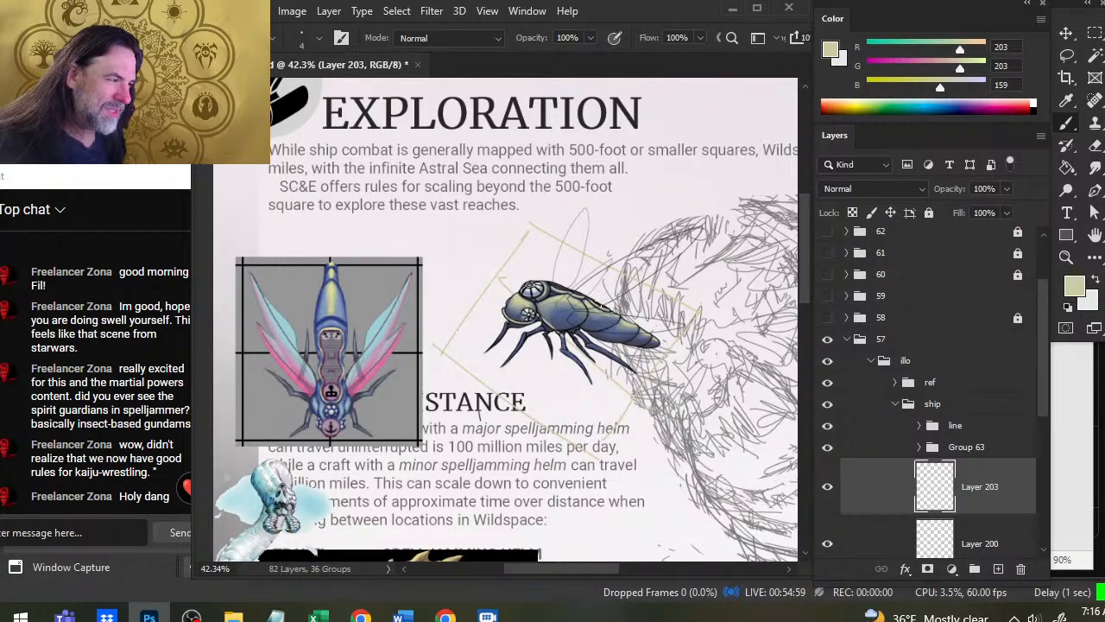
{"action": "left_click_drag", "start_coordinate": [629, 279], "coordinate": [502, 445]}
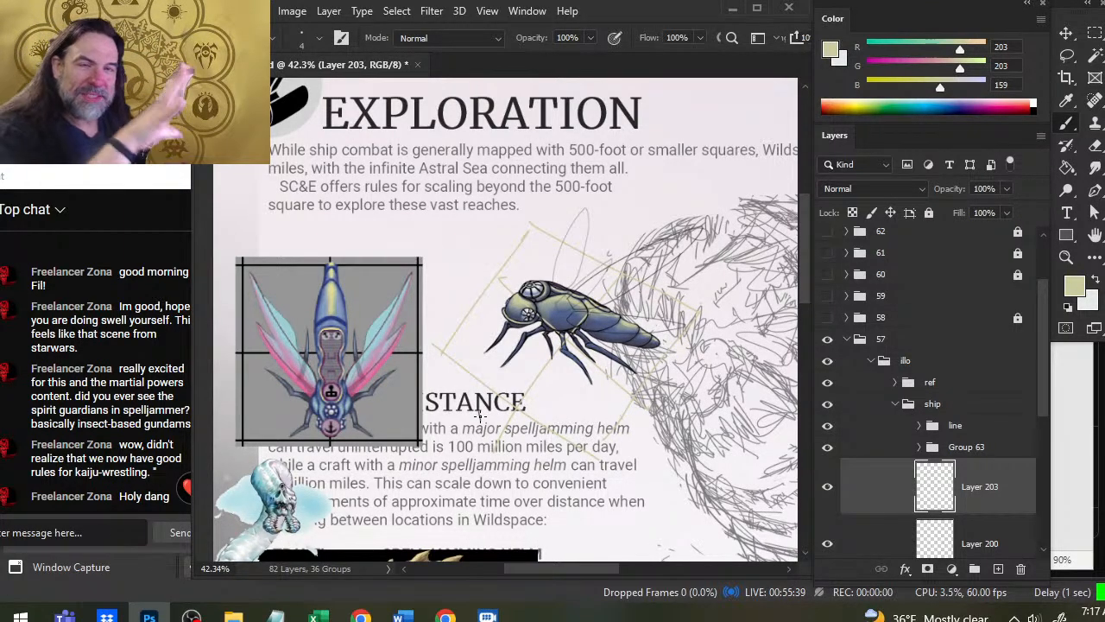
Undo all strokes of the tilted rectangle and its center lines sketched around the side-view ship.
{"action": "key", "text": "ctrl+z"}
{"action": "key", "text": "ctrl+z"}
{"action": "key", "text": "ctrl+z"}
{"action": "key", "text": "ctrl+z"}
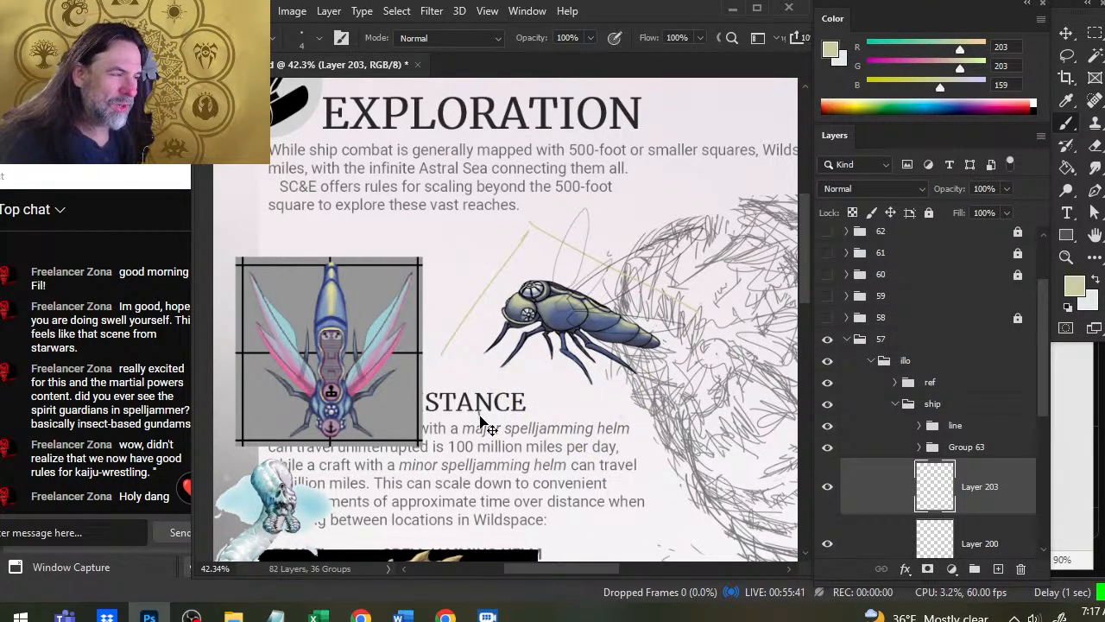
{"action": "key", "text": "ctrl+z"}
{"action": "key", "text": "ctrl+z"}
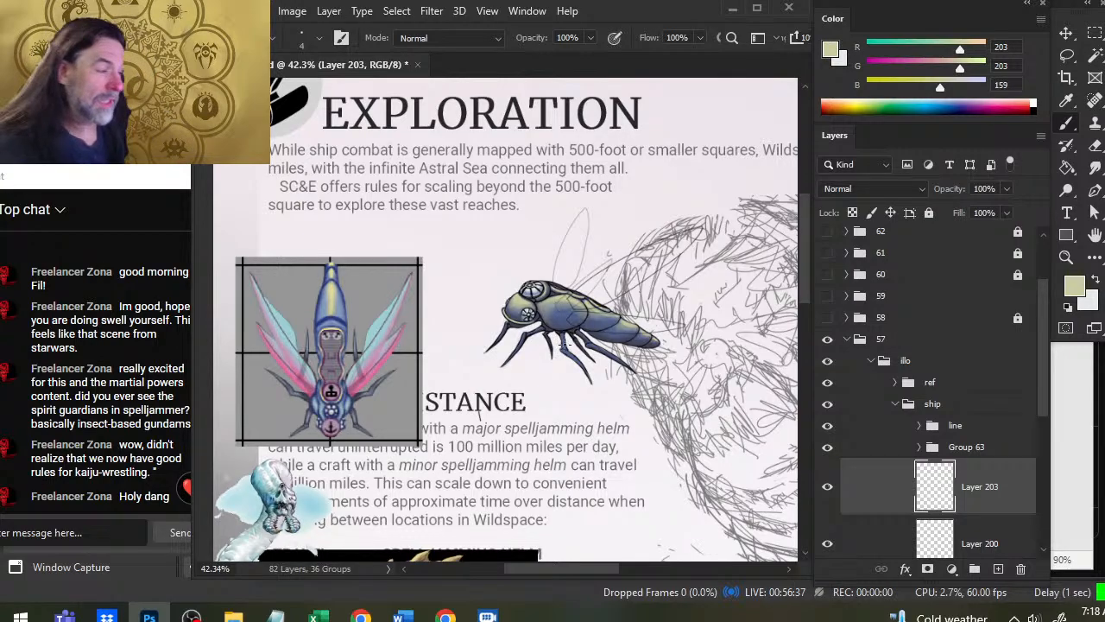
Paint a pale yellow highlight on the collar just behind the side-view ship's upper turret and smudge it.
{"action": "key", "text": "z"}
{"action": "left_click_drag", "start_coordinate": [595, 297], "coordinate": [657, 302]}
{"action": "key", "text": "b"}
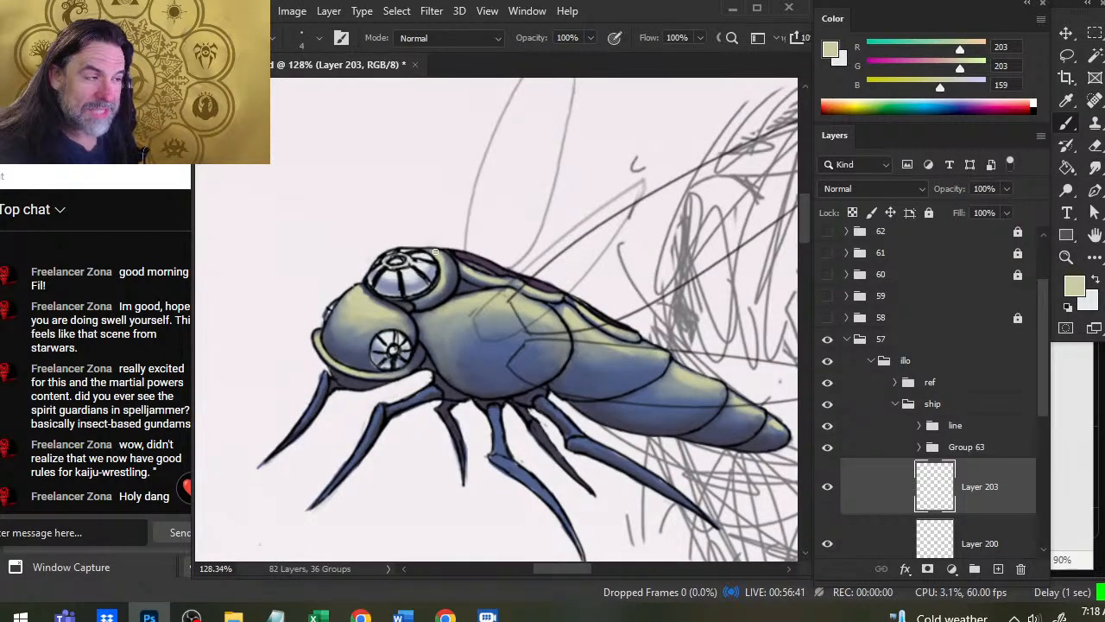
{"action": "left_click_drag", "start_coordinate": [435, 251], "coordinate": [448, 267]}
{"action": "key", "text": "r"}
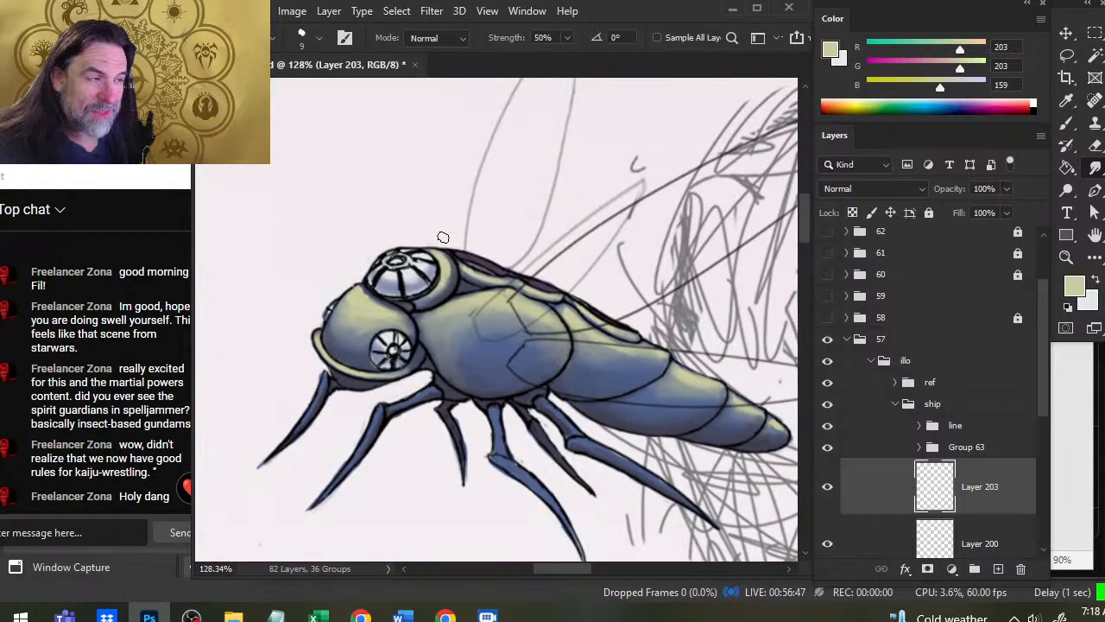
{"action": "key", "text": "e"}
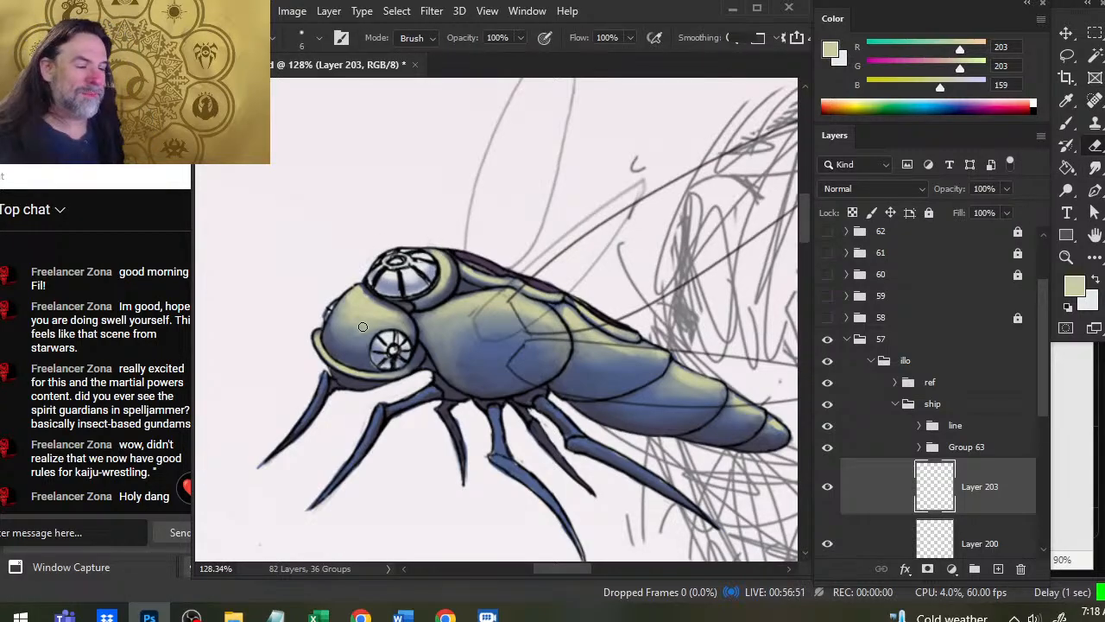
Compare the side-view ship with and without the pale yellow highlights on Layer 203.
{"action": "key", "text": "z"}
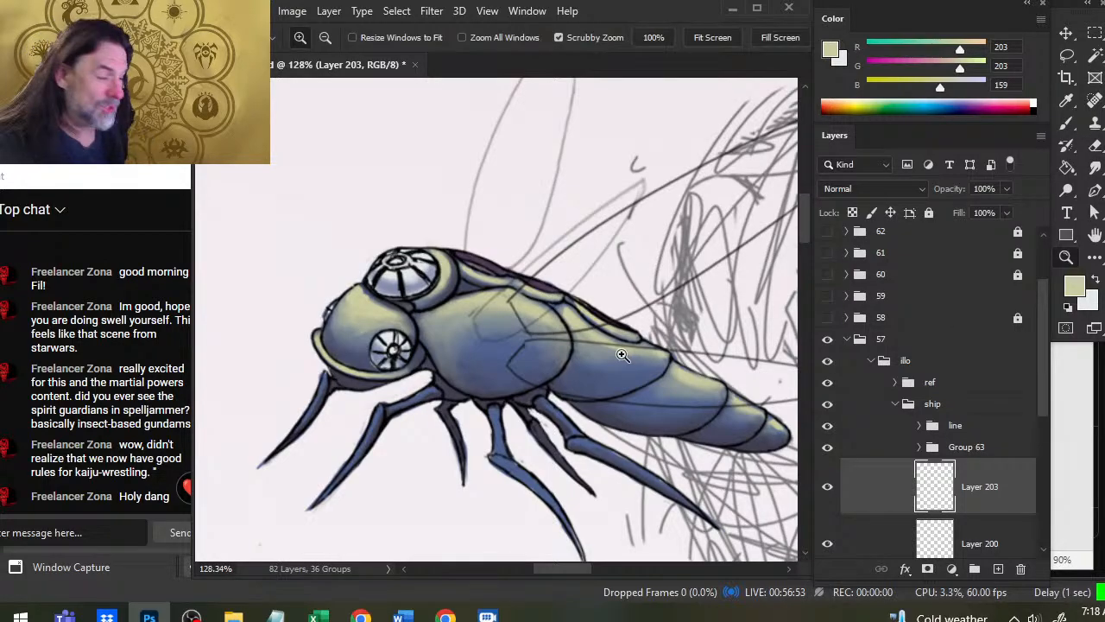
{"action": "left_click_drag", "start_coordinate": [620, 354], "coordinate": [500, 360]}
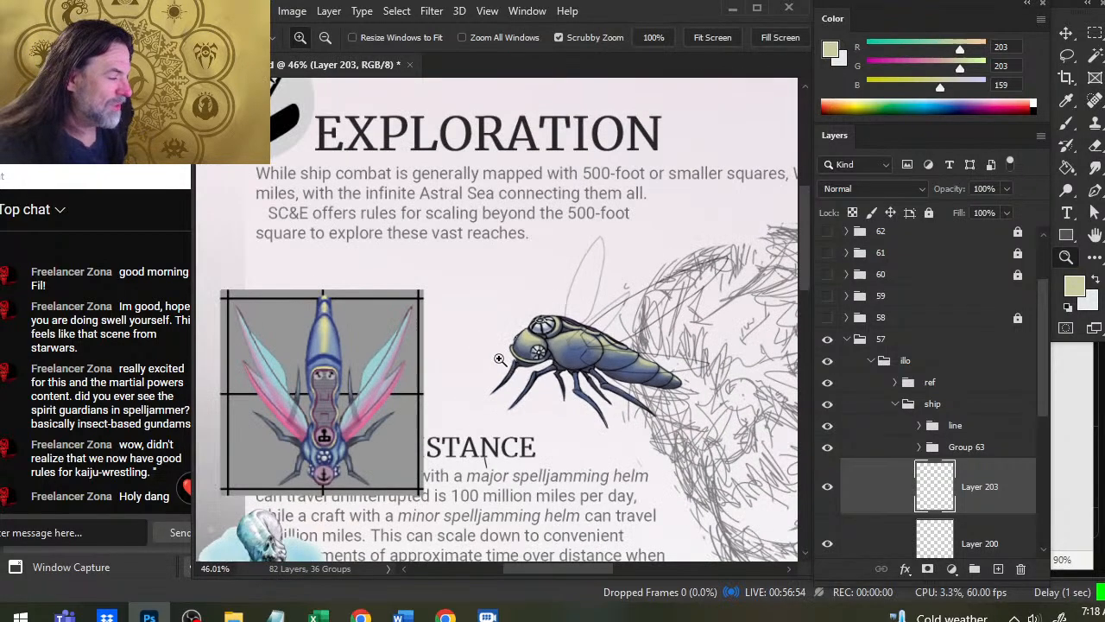
{"action": "left_click", "coordinate": [827, 487]}
{"action": "left_click", "coordinate": [828, 488]}
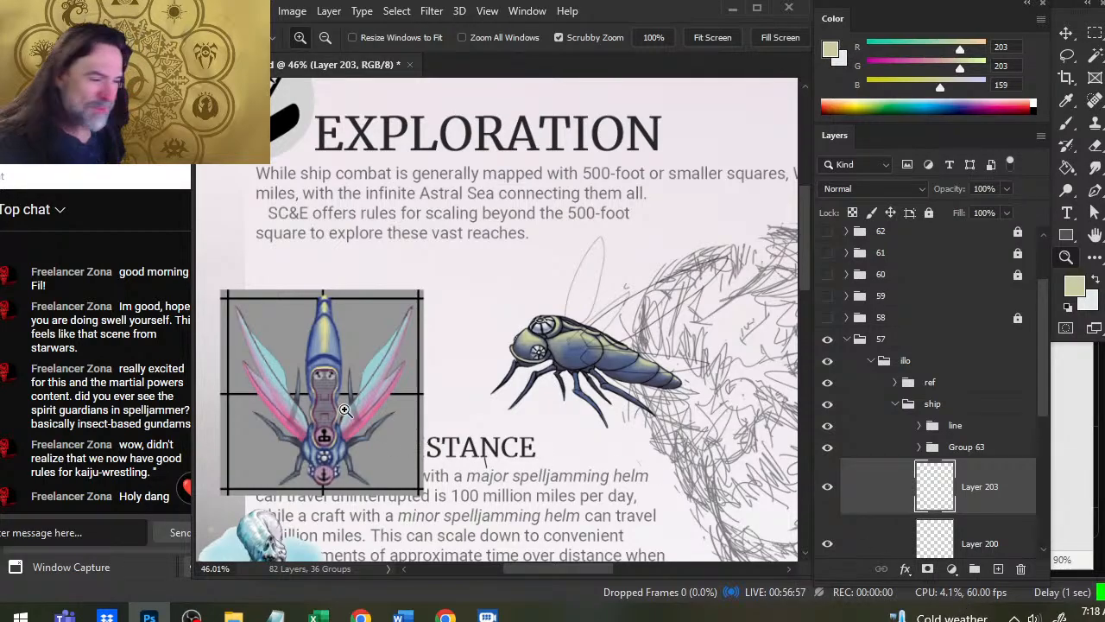
Sample the dark blue-gray from the reference ship's leg and shade the upper parts of the side-view ship's legs with it.
{"action": "left_click_drag", "start_coordinate": [313, 436], "coordinate": [362, 436]}
{"action": "key", "text": "b"}
{"action": "left_click", "coordinate": [431, 452], "text": "alt"}
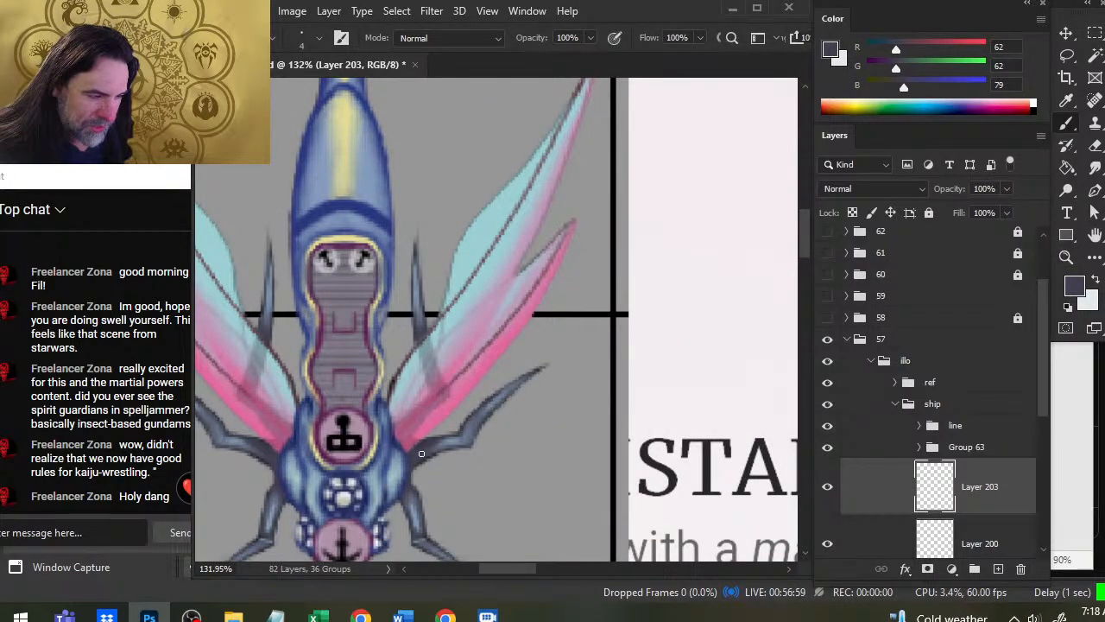
{"action": "key", "text": "z"}
{"action": "left_click_drag", "start_coordinate": [594, 419], "coordinate": [460, 417]}
{"action": "left_click_drag", "start_coordinate": [634, 386], "coordinate": [396, 328]}
{"action": "left_click_drag", "start_coordinate": [534, 321], "coordinate": [580, 321]}
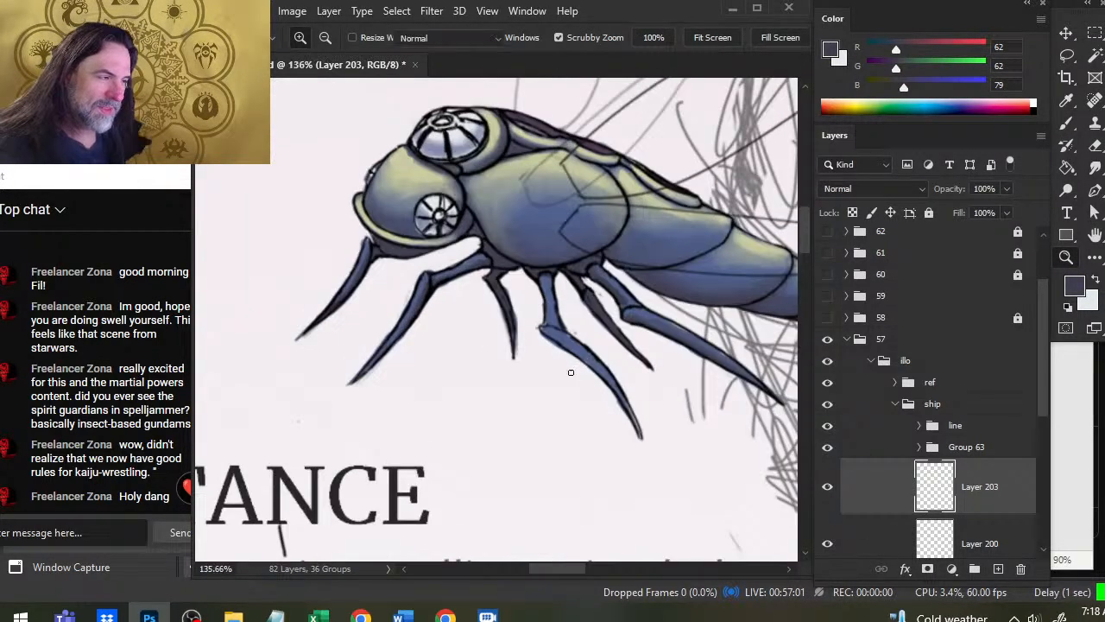
{"action": "key", "text": "b"}
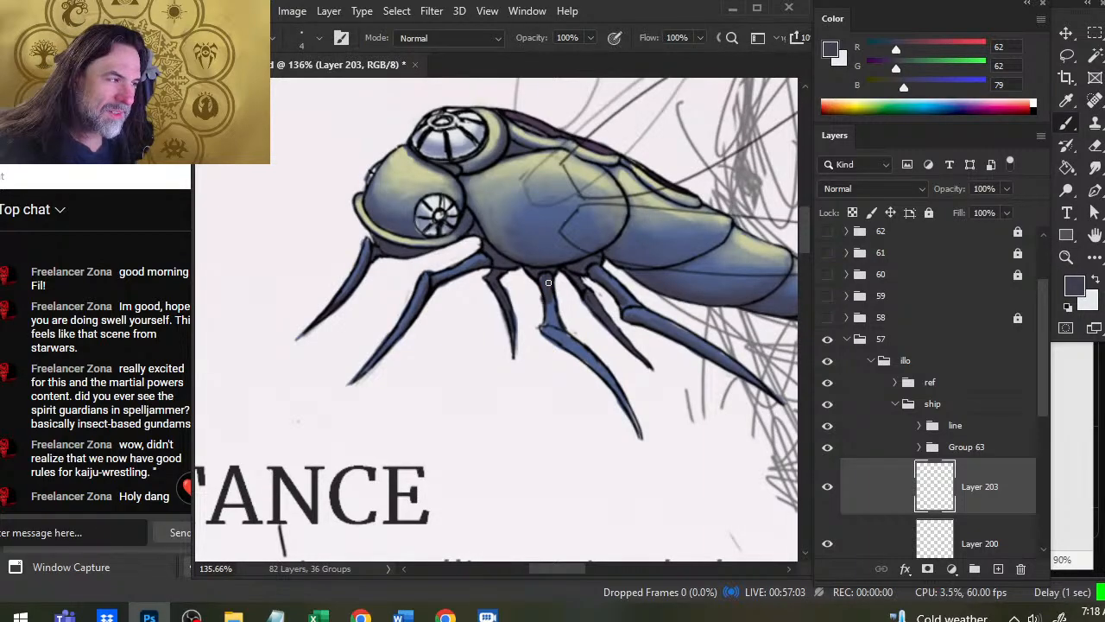
{"action": "left_click", "coordinate": [504, 279], "text": "alt"}
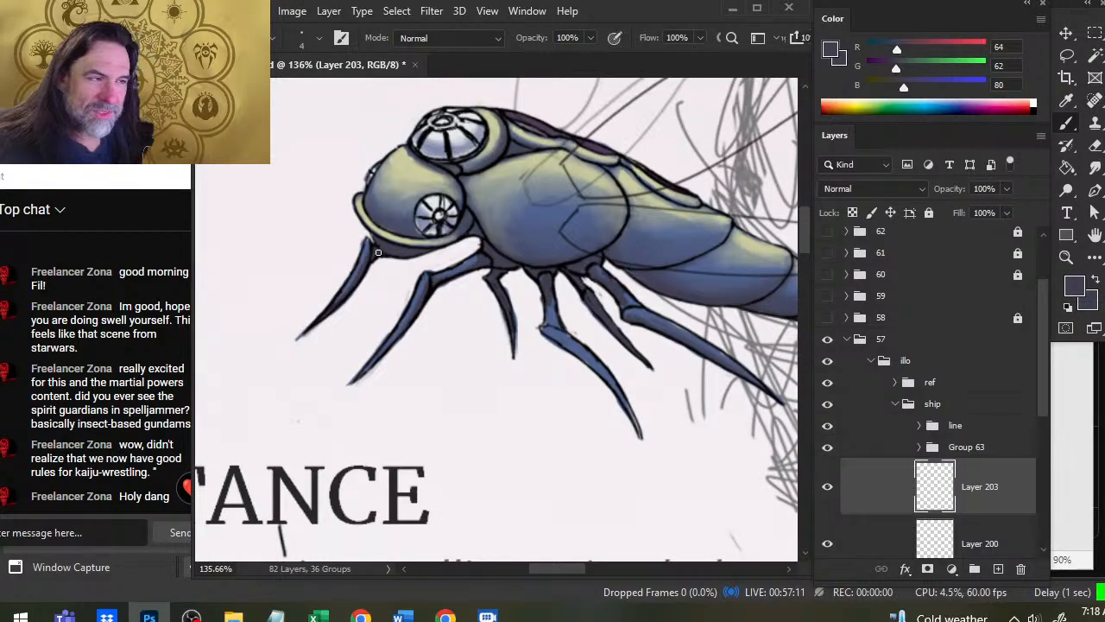
{"action": "left_click_drag", "start_coordinate": [375, 251], "coordinate": [341, 298]}
{"action": "key", "text": "e"}
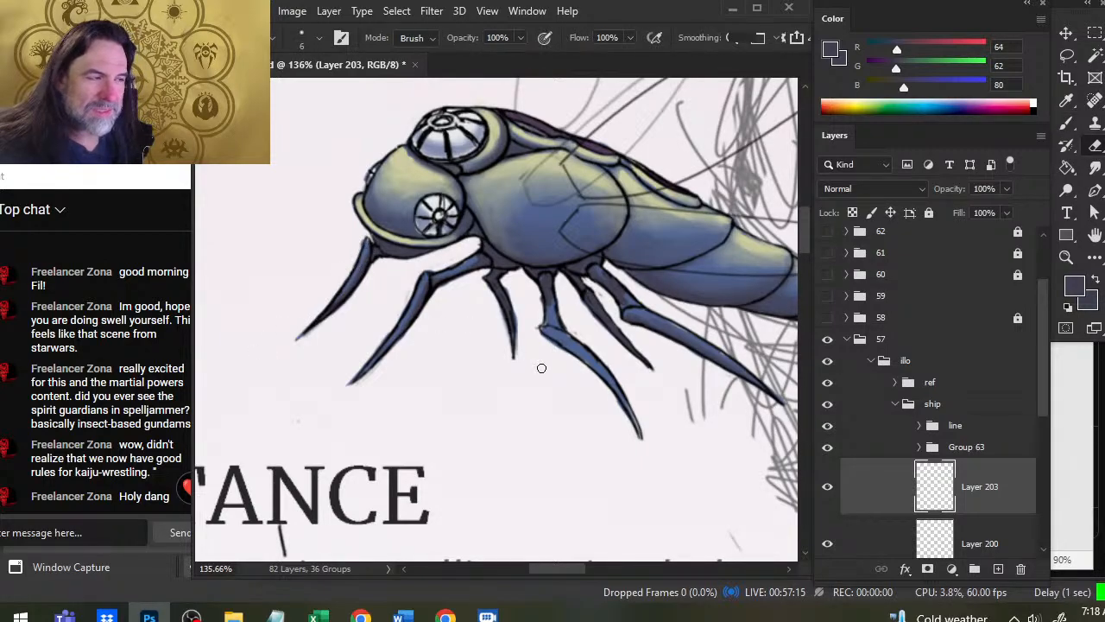
Touch up the dark shading behind the head's side window on the side-view ship and smudge it.
{"action": "key", "text": "z"}
{"action": "left_click_drag", "start_coordinate": [541, 367], "coordinate": [497, 414]}
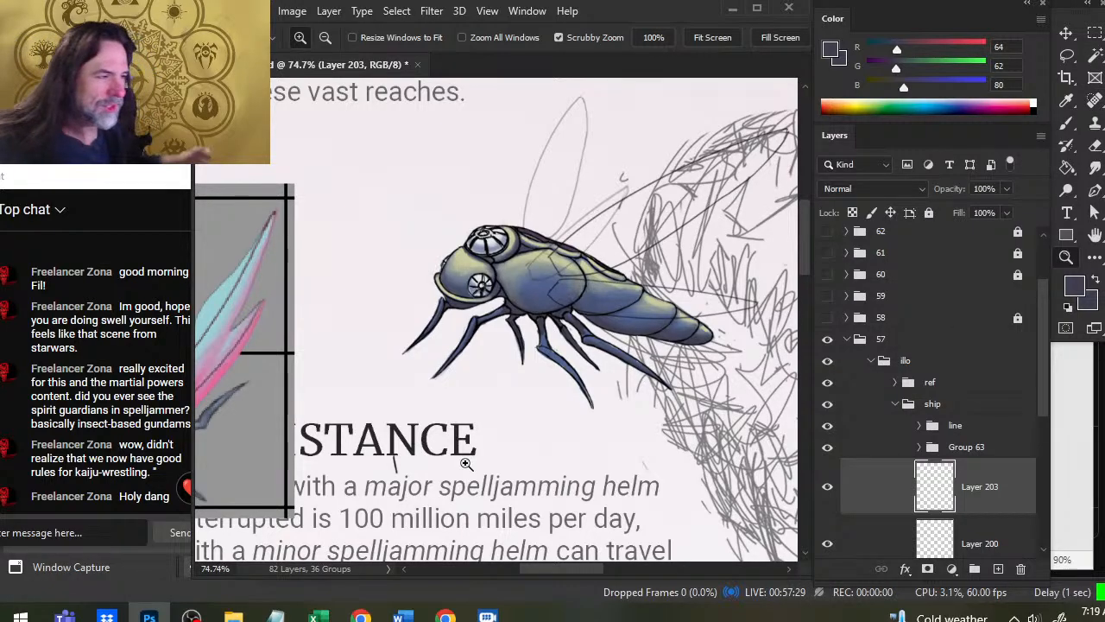
{"action": "key", "text": "b"}
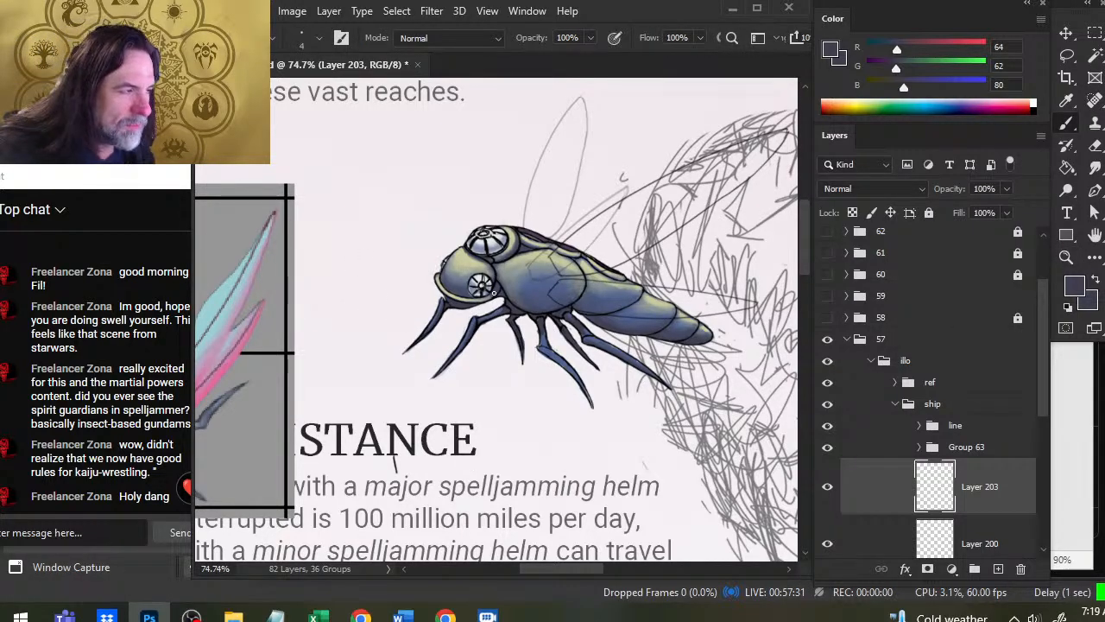
{"action": "key", "text": "r"}
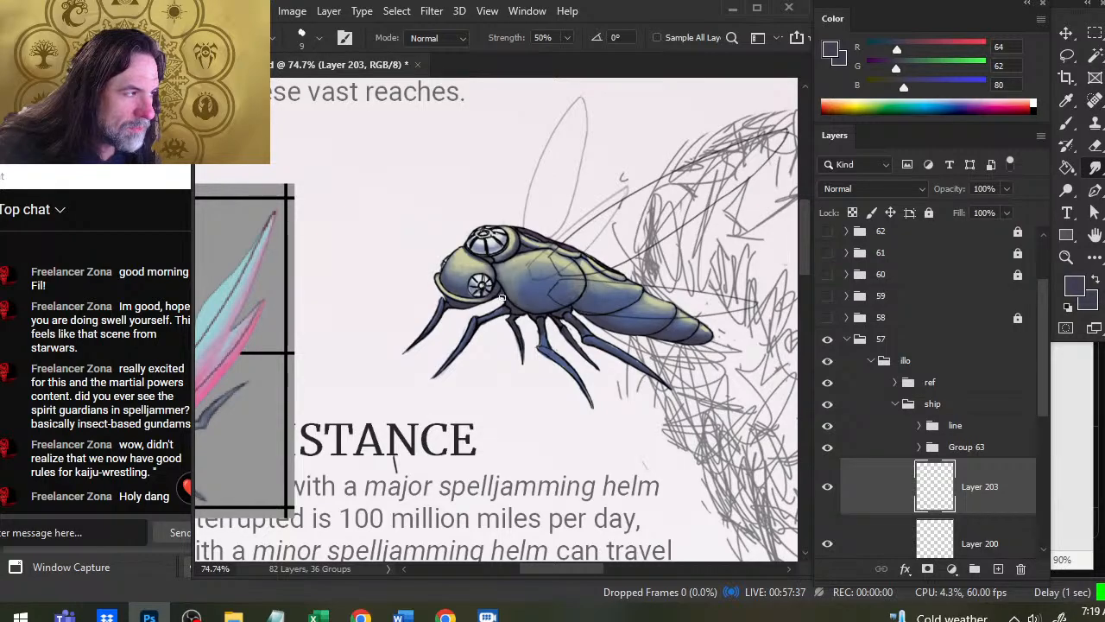
Sample the pink from the reference ship's wing as the painting color and focus on the side-view ship.
{"action": "scroll", "coordinate": [505, 341], "scroll_direction": "down", "scroll_amount": 4}
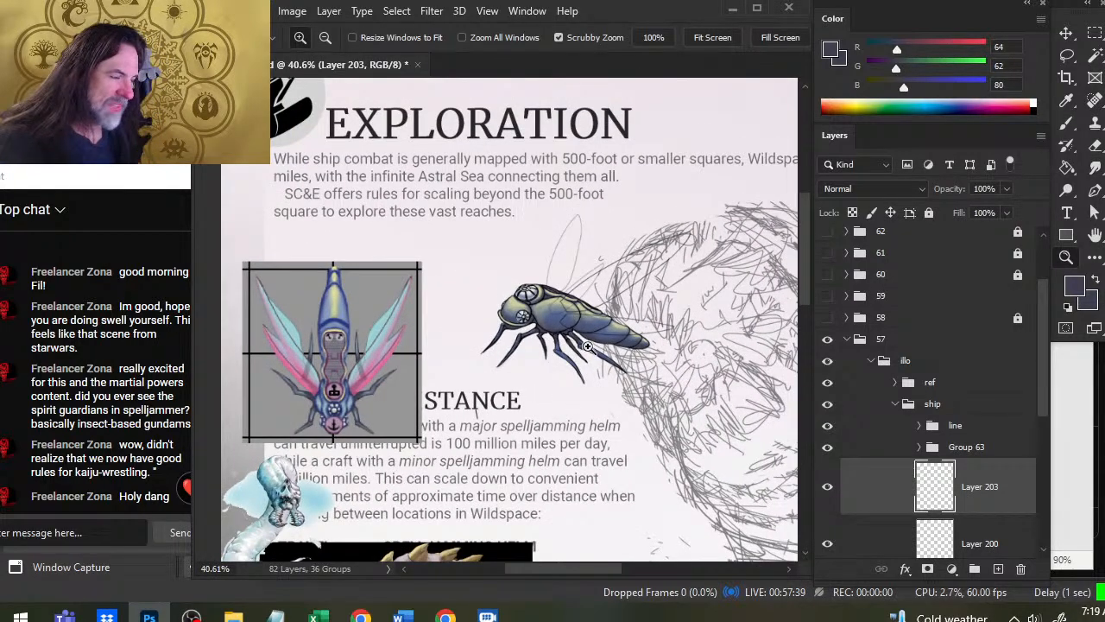
{"action": "key", "text": "b"}
{"action": "left_click", "coordinate": [367, 380], "text": "alt"}
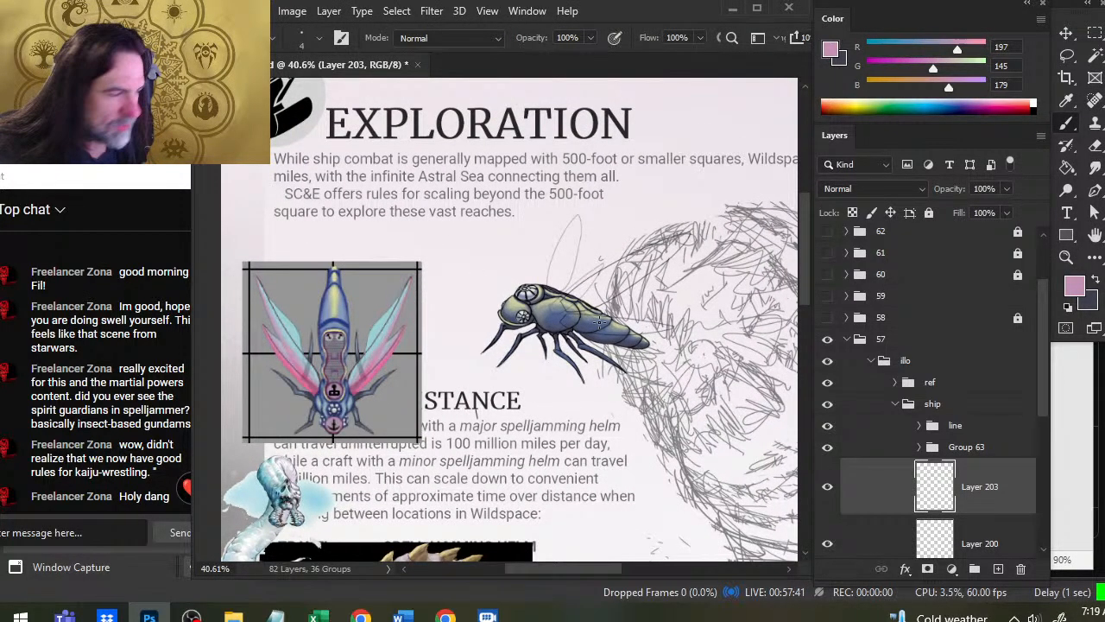
{"action": "key", "text": "z"}
{"action": "left_click_drag", "start_coordinate": [600, 323], "coordinate": [649, 333]}
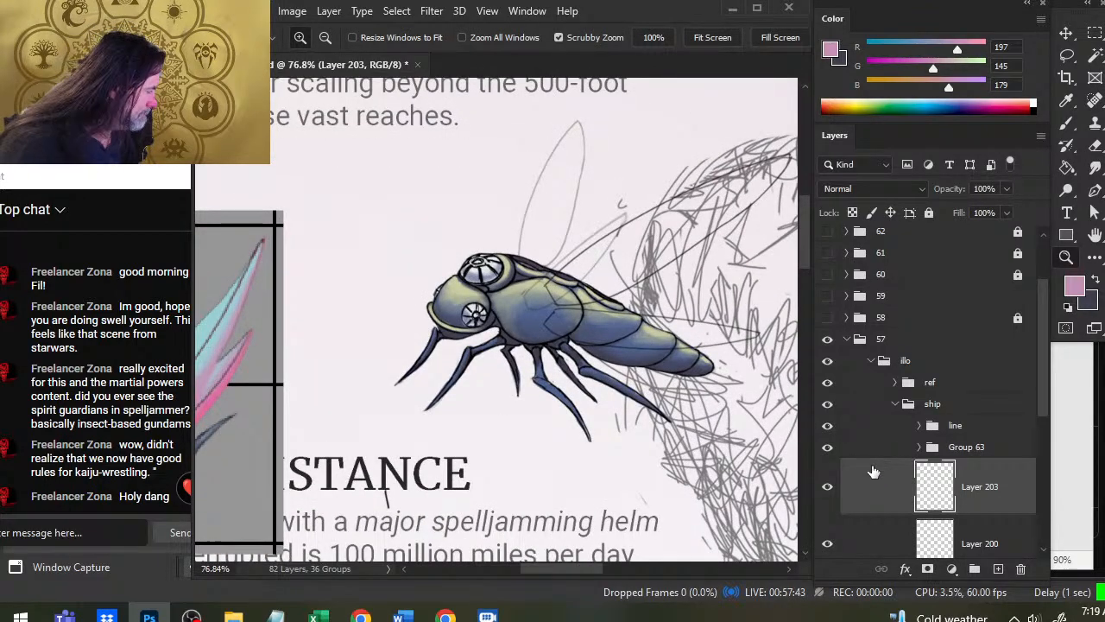
Rename the Group 63 layer group inside the ship group as color.
{"action": "left_click", "coordinate": [919, 447]}
{"action": "double_click", "coordinate": [964, 446]}
{"action": "type", "text": "c"}
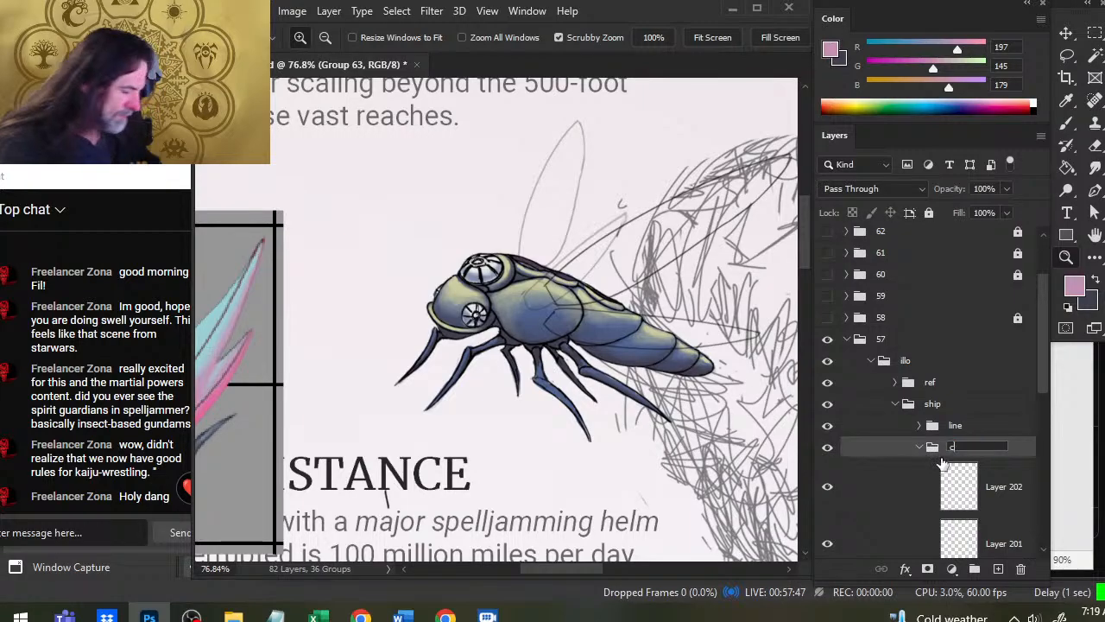
{"action": "type", "text": "olor"}
{"action": "key", "text": "Return"}
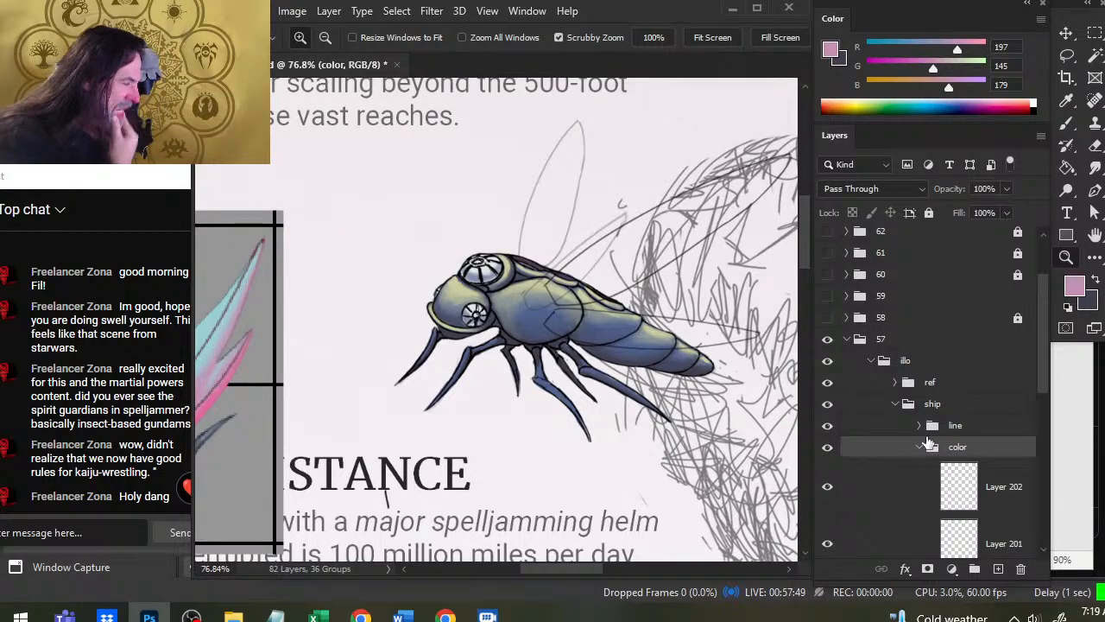
{"action": "left_click", "coordinate": [921, 449]}
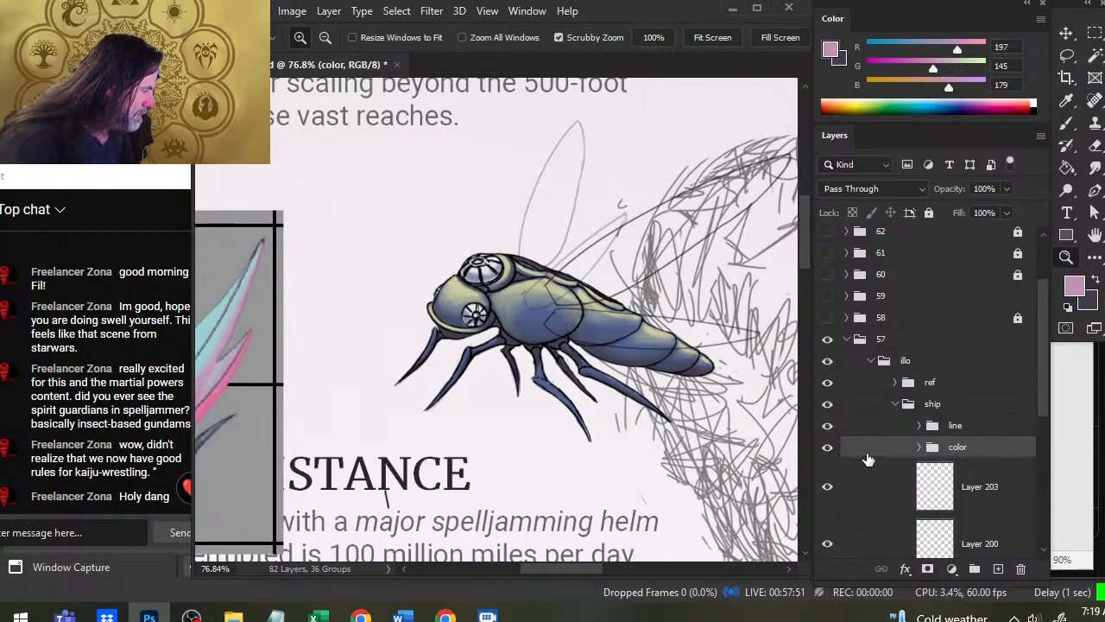
Check the contents of the color group, rename it as dones and collapse it.
{"action": "left_click", "coordinate": [829, 489]}
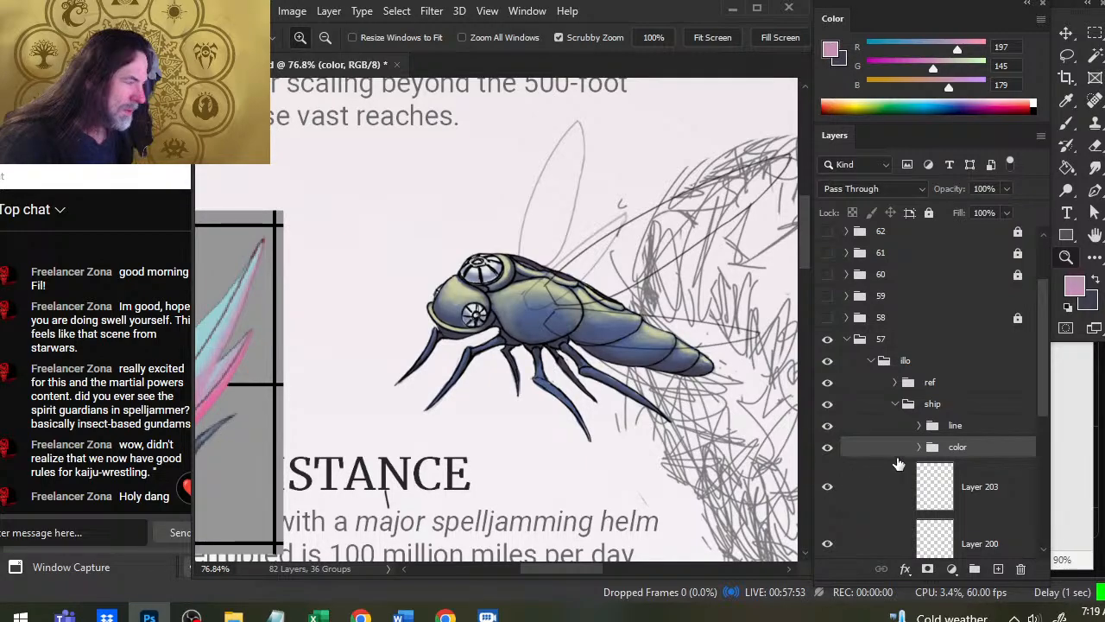
{"action": "left_click", "coordinate": [921, 448]}
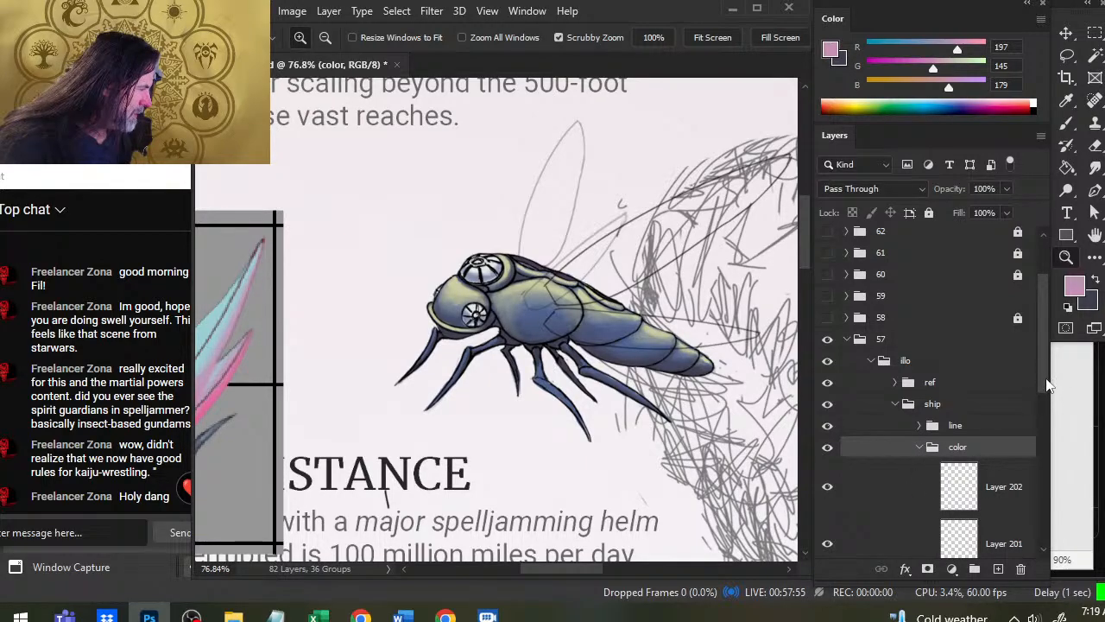
{"action": "scroll", "coordinate": [1048, 386], "scroll_direction": "down", "scroll_amount": 2}
{"action": "double_click", "coordinate": [956, 373]}
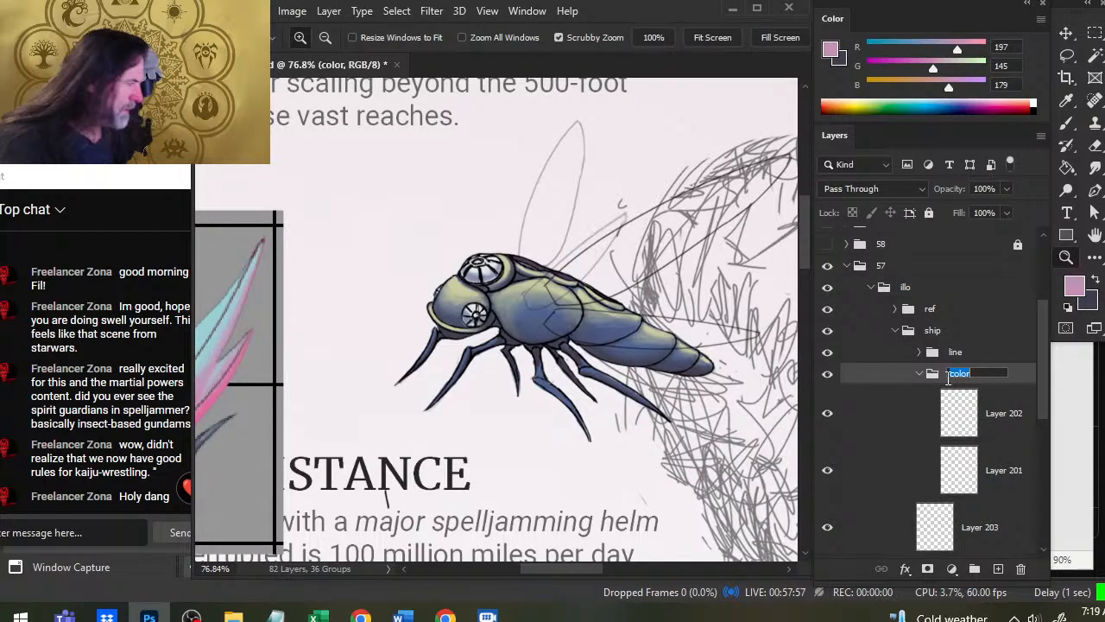
{"action": "type", "text": "dones"}
{"action": "key", "text": "Return"}
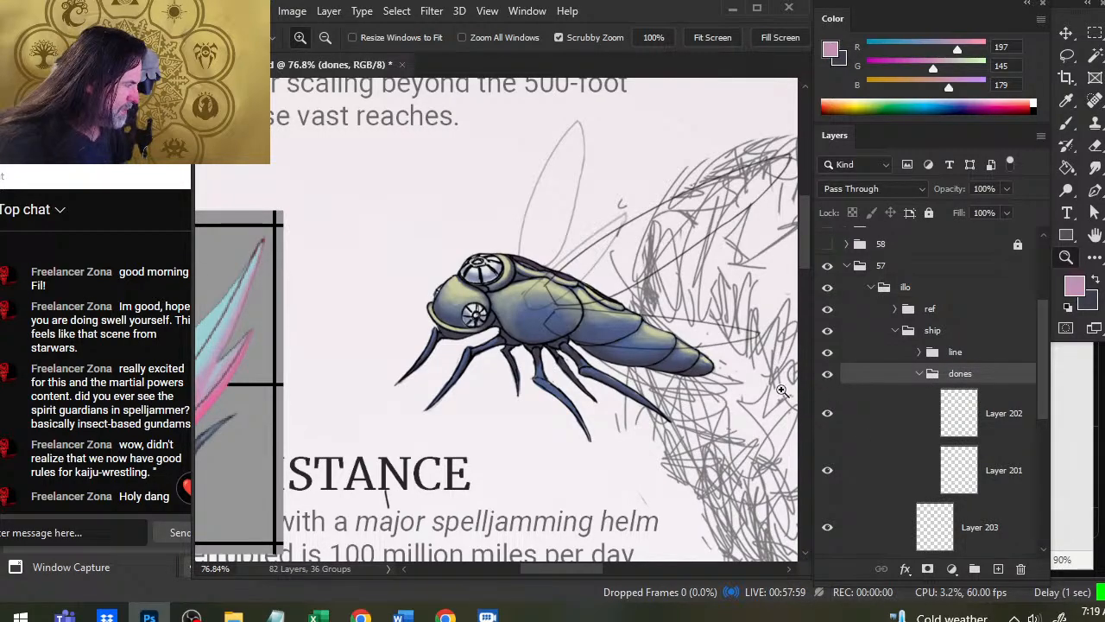
{"action": "left_click", "coordinate": [920, 373]}
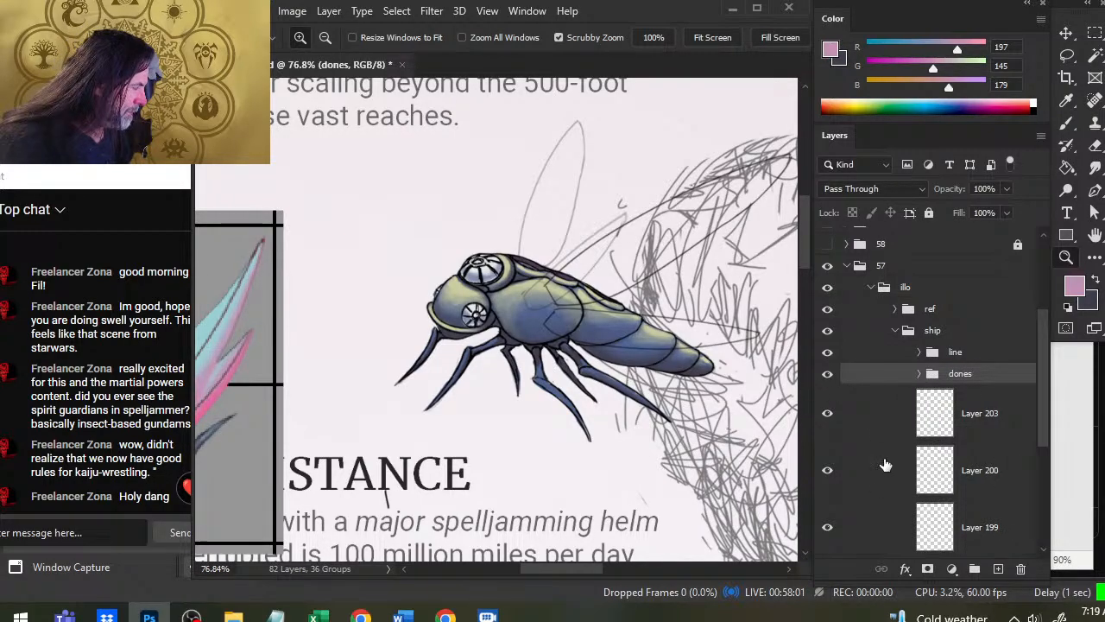
Group Layer 203 through Layer 197 of the ship and name the new group body.
{"action": "left_click", "coordinate": [892, 421]}
{"action": "scroll", "coordinate": [1028, 412], "scroll_direction": "down", "scroll_amount": 5}
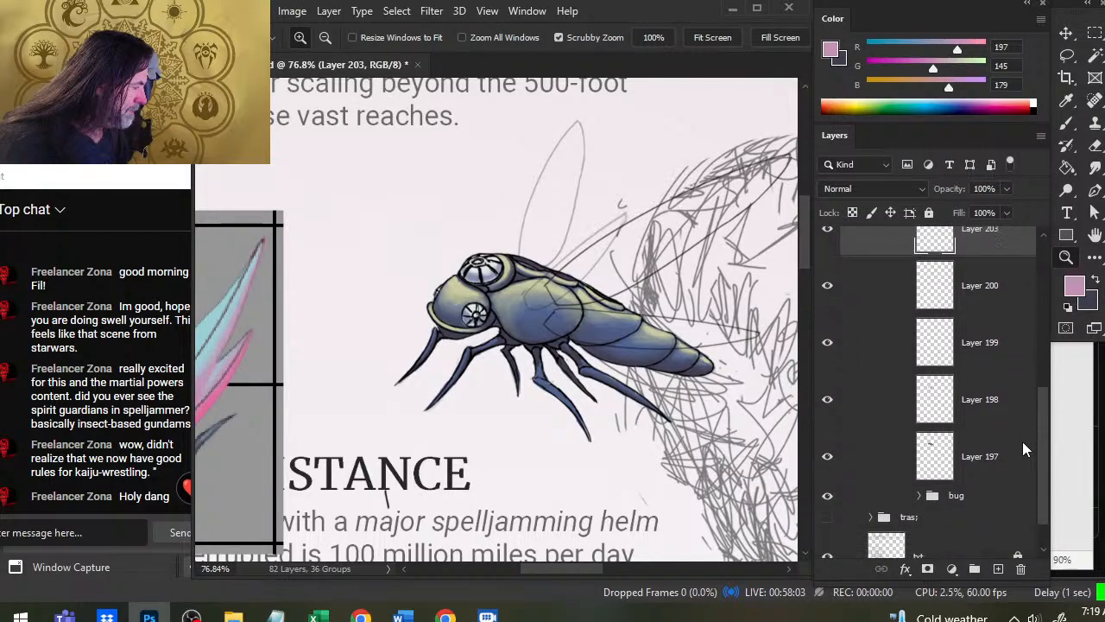
{"action": "left_click", "coordinate": [993, 465], "text": "shift"}
{"action": "key", "text": "ctrl+g"}
{"action": "double_click", "coordinate": [962, 426]}
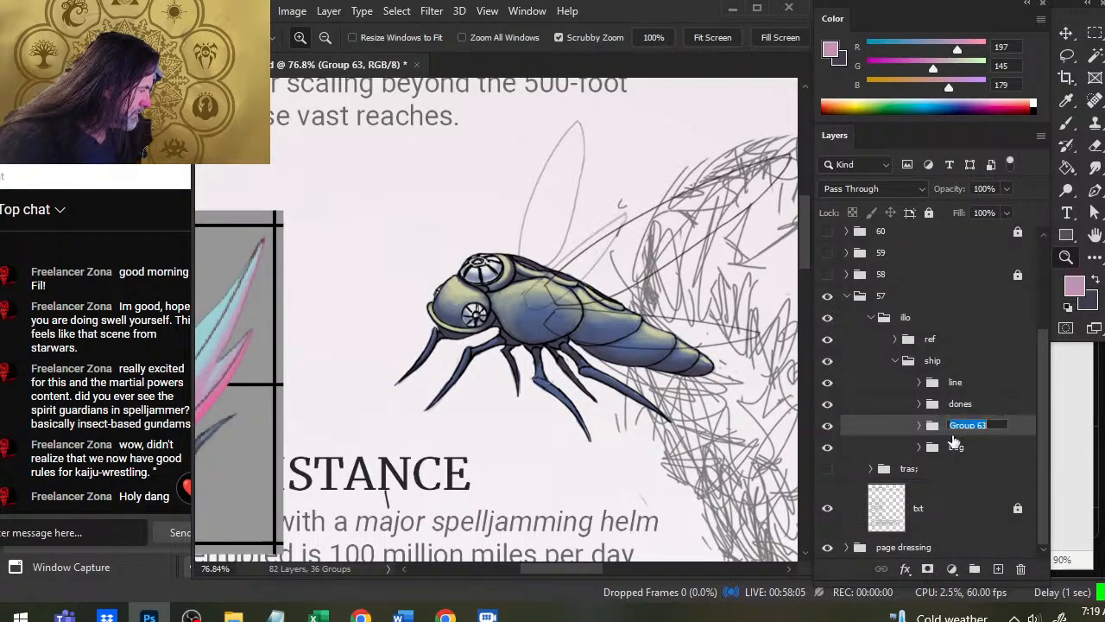
{"action": "type", "text": "body"}
{"action": "key", "text": "Return"}
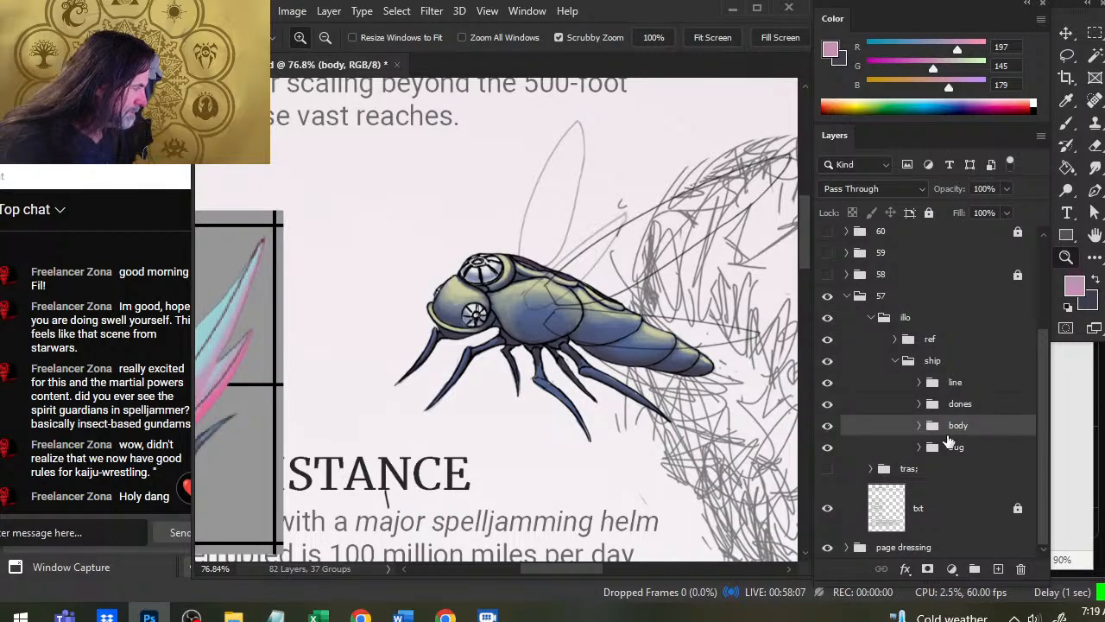
Identify the bug group's artwork and move the group out of ship, placing it directly below ship inside illo.
{"action": "left_click", "coordinate": [828, 447]}
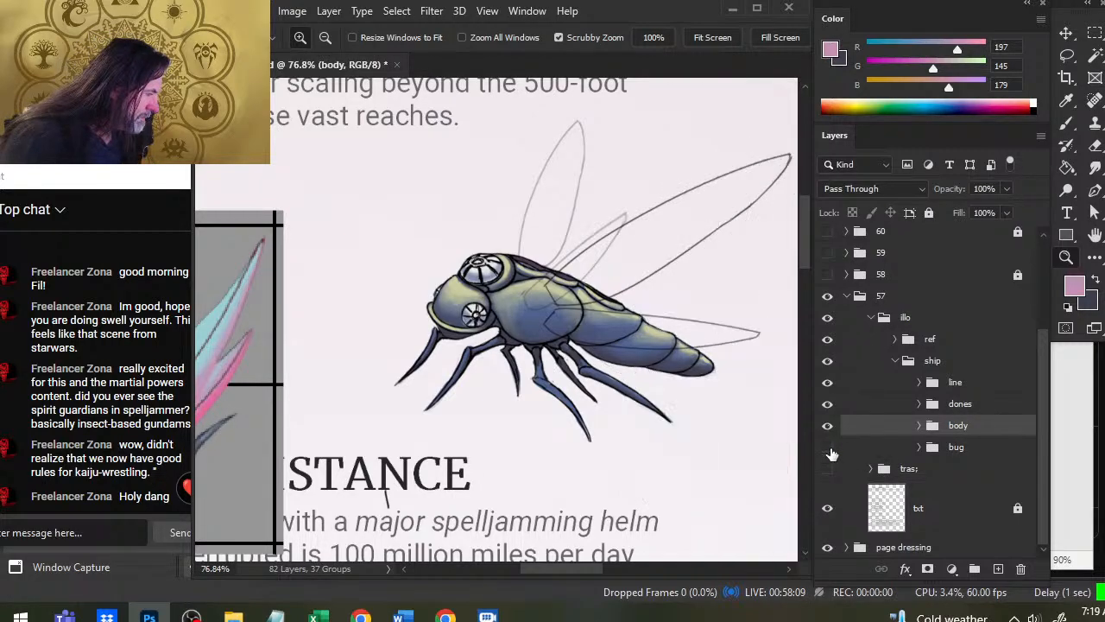
{"action": "left_click", "coordinate": [828, 447]}
{"action": "left_click_drag", "start_coordinate": [874, 449], "coordinate": [868, 471]}
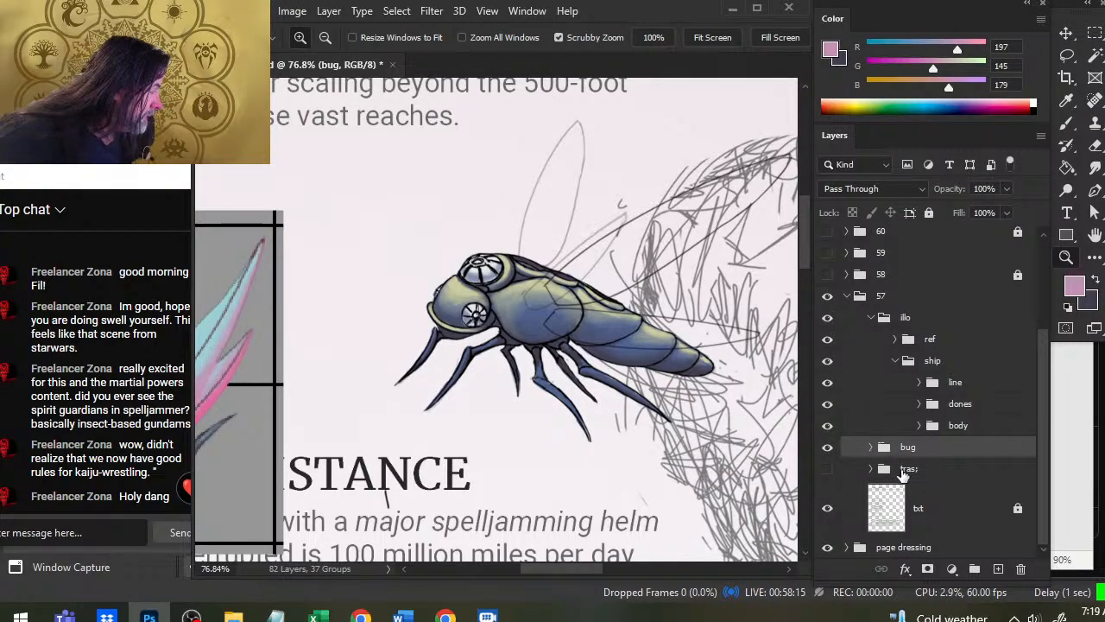
{"action": "left_click_drag", "start_coordinate": [926, 452], "coordinate": [911, 345]}
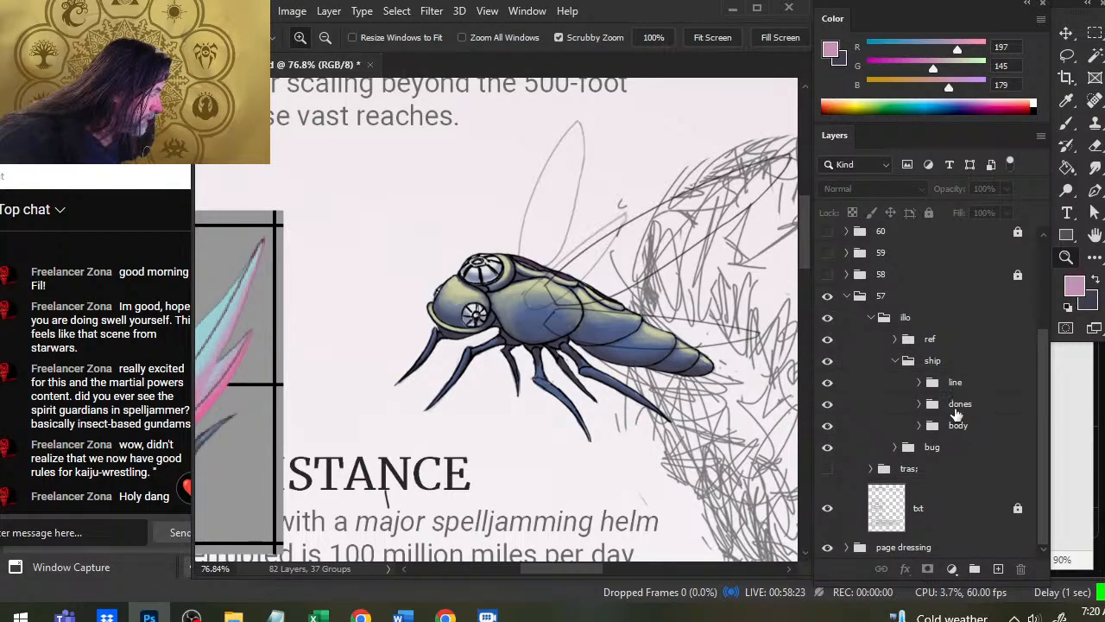
Add a new layer above the body group inside ship and brush pink over the base of the upper near wing.
{"action": "left_click", "coordinate": [965, 430]}
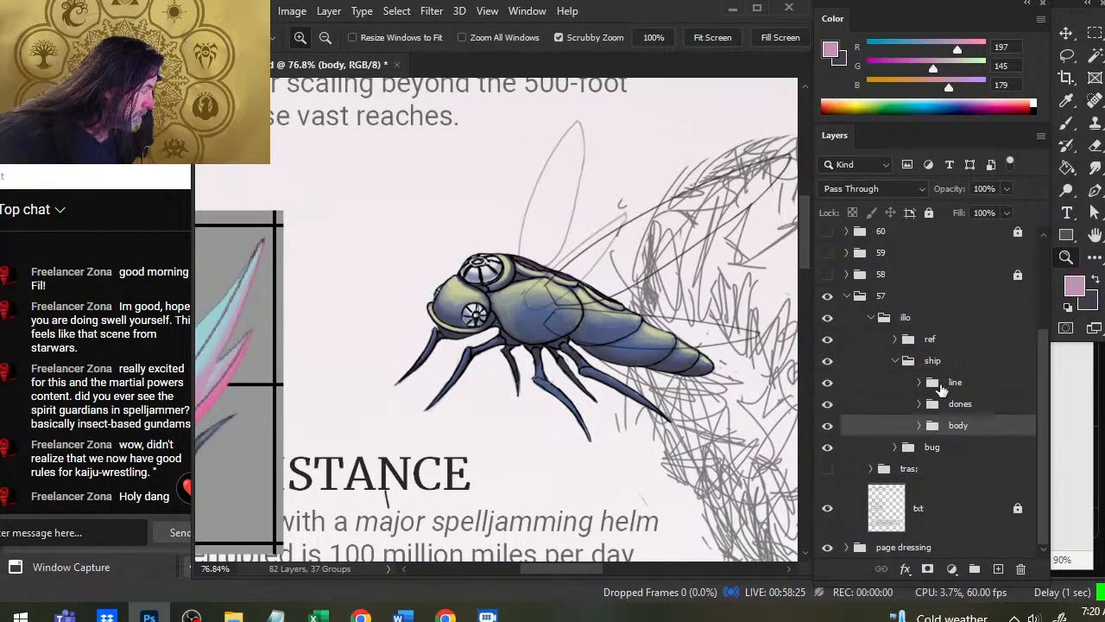
{"action": "left_click", "coordinate": [962, 389]}
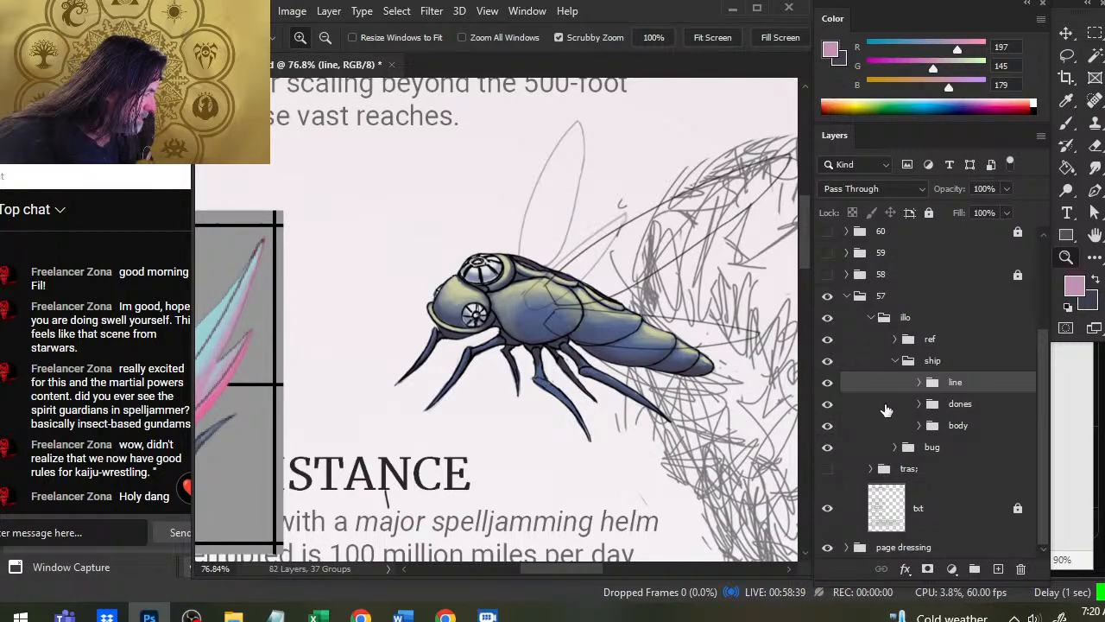
{"action": "left_click", "coordinate": [893, 442]}
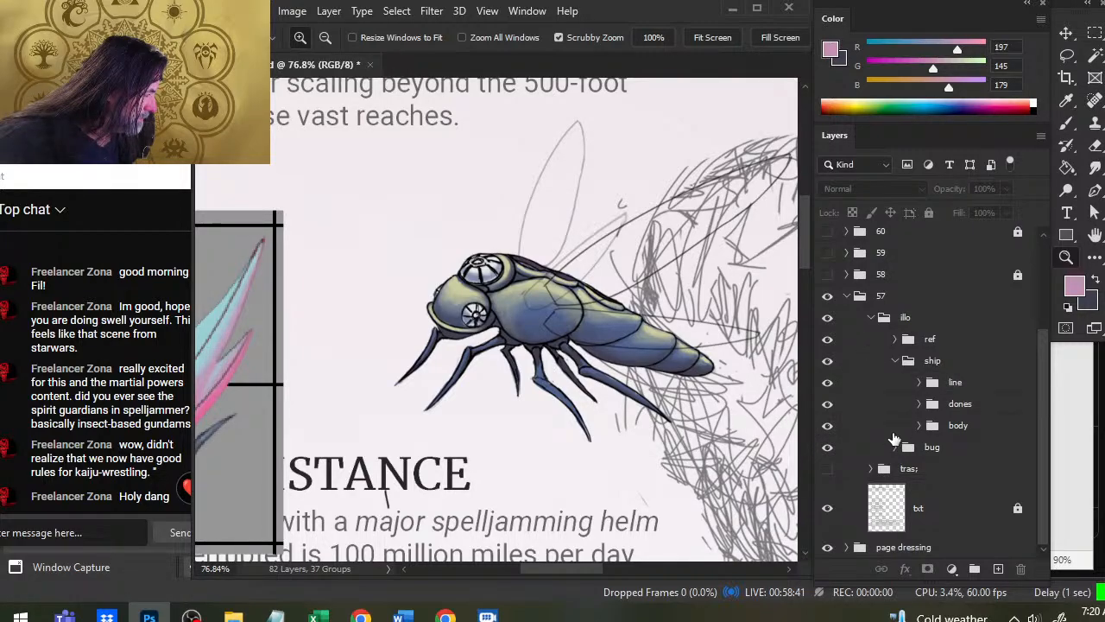
{"action": "left_click", "coordinate": [885, 426]}
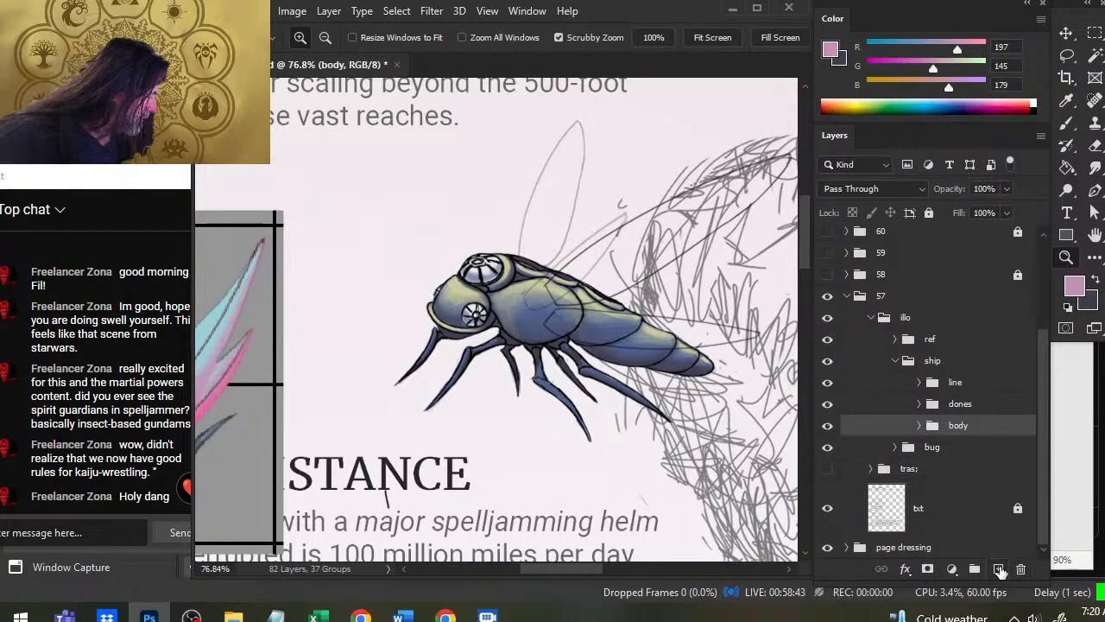
{"action": "left_click", "coordinate": [998, 569]}
{"action": "key", "text": "b"}
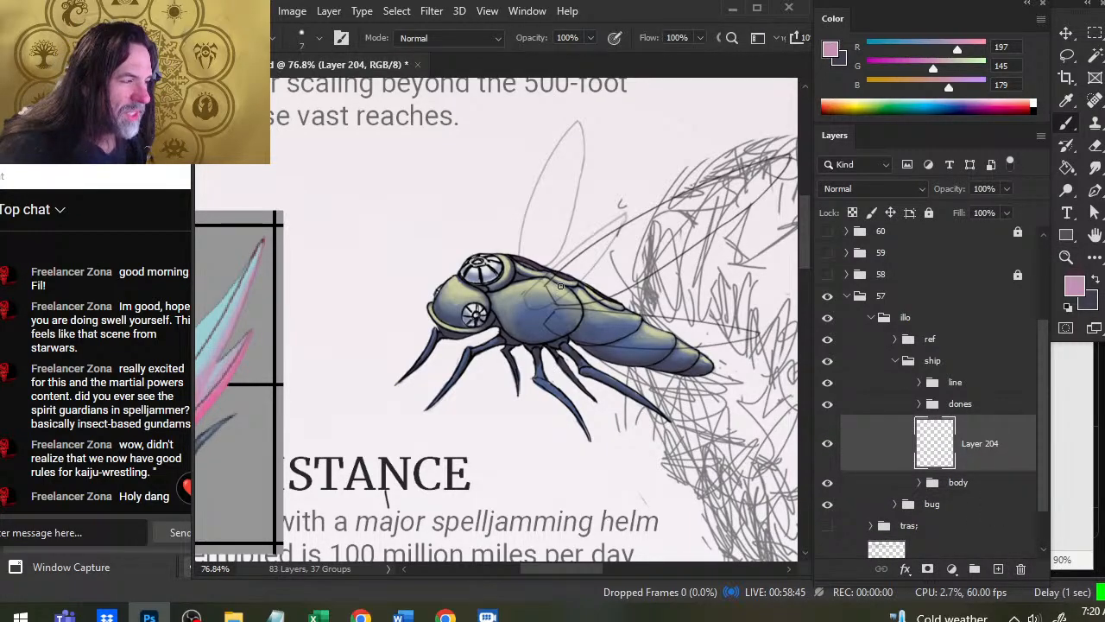
{"action": "left_click_drag", "start_coordinate": [559, 288], "coordinate": [620, 229]}
Move the new wing layer to the top of the ship group, directly above the line group.
{"action": "mouse_move", "coordinate": [878, 451]}
{"action": "left_mouse_down"}
{"action": "mouse_move", "coordinate": [901, 366]}
{"action": "mouse_move", "coordinate": [902, 381]}
{"action": "left_mouse_up"}
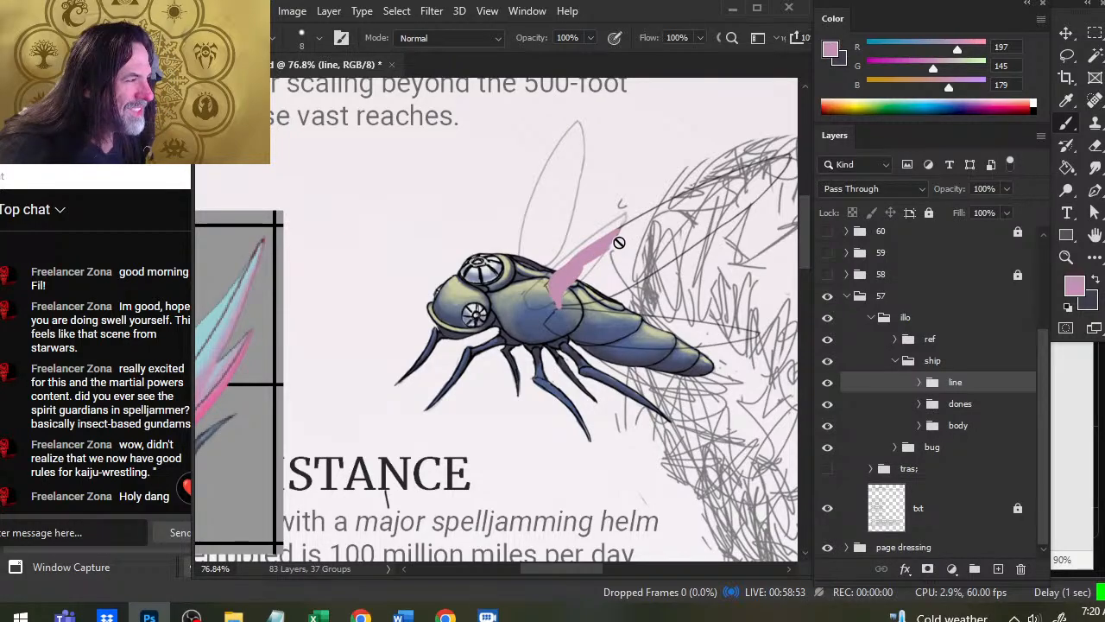
{"action": "key", "text": "ctrl+z"}
{"action": "left_click_drag", "start_coordinate": [901, 448], "coordinate": [908, 373]}
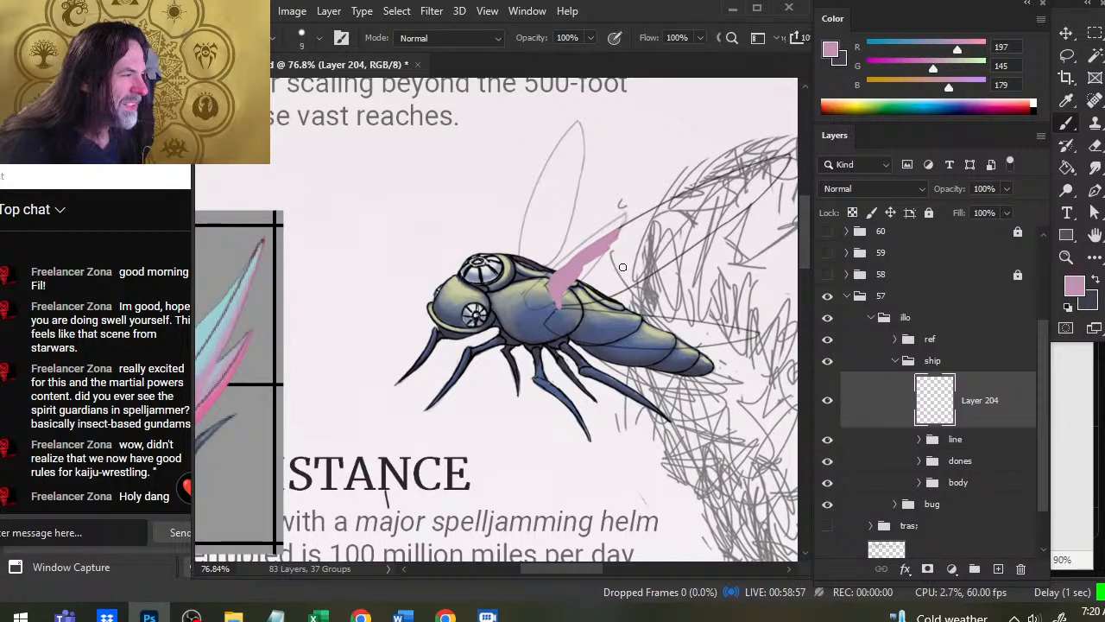
Paint flat pink along the upper near wing's outline from the base to the tip with a size 10 brush.
{"action": "key", "text": "bracketright"}
{"action": "key", "text": "bracketright"}
{"action": "key", "text": "bracketright"}
{"action": "key", "text": "bracketright"}
{"action": "key", "text": "bracketright"}
{"action": "key", "text": "bracketright"}
{"action": "mouse_move", "coordinate": [610, 252]}
{"action": "left_mouse_down"}
{"action": "mouse_move", "coordinate": [669, 216]}
{"action": "mouse_move", "coordinate": [793, 170]}
{"action": "left_mouse_up"}
{"action": "key", "text": "bracketleft"}
{"action": "key", "text": "bracketleft"}
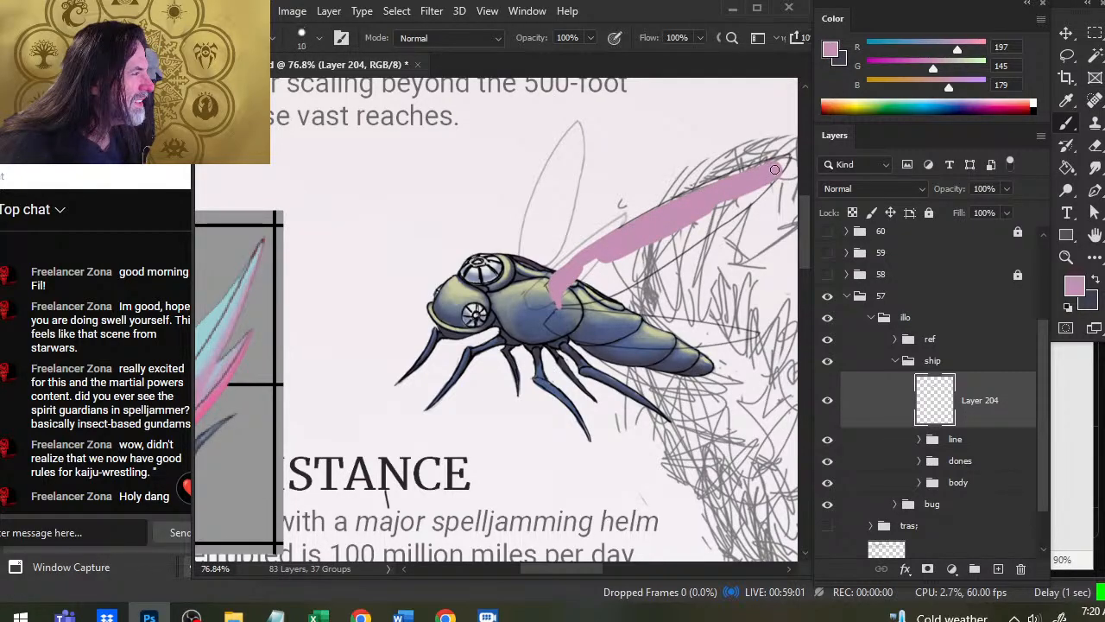
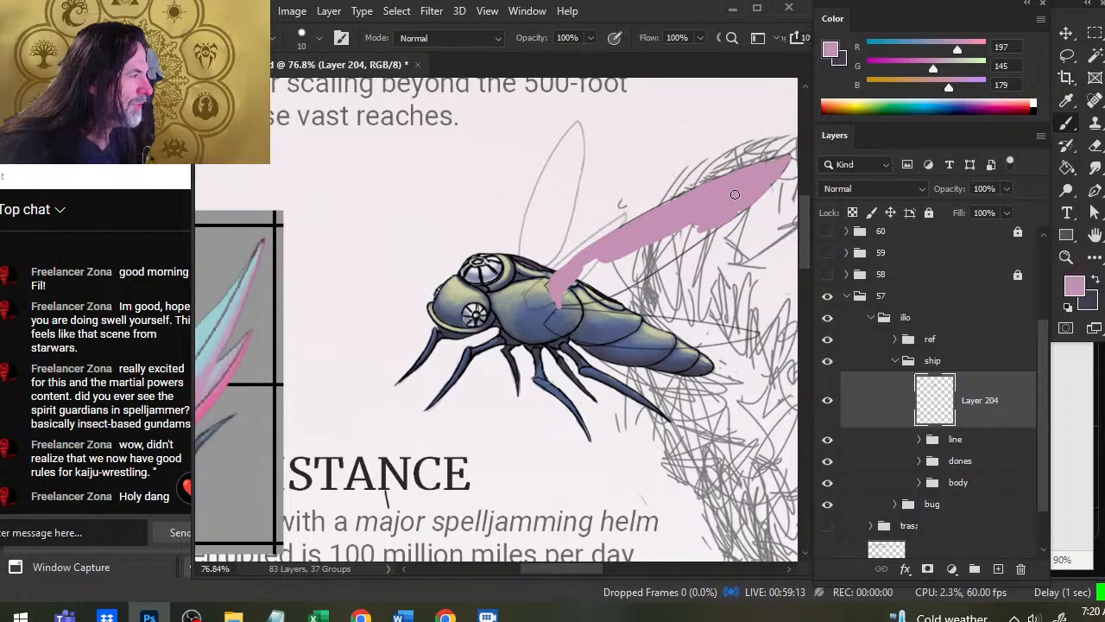
{"action": "left_click_drag", "start_coordinate": [692, 239], "coordinate": [637, 274]}
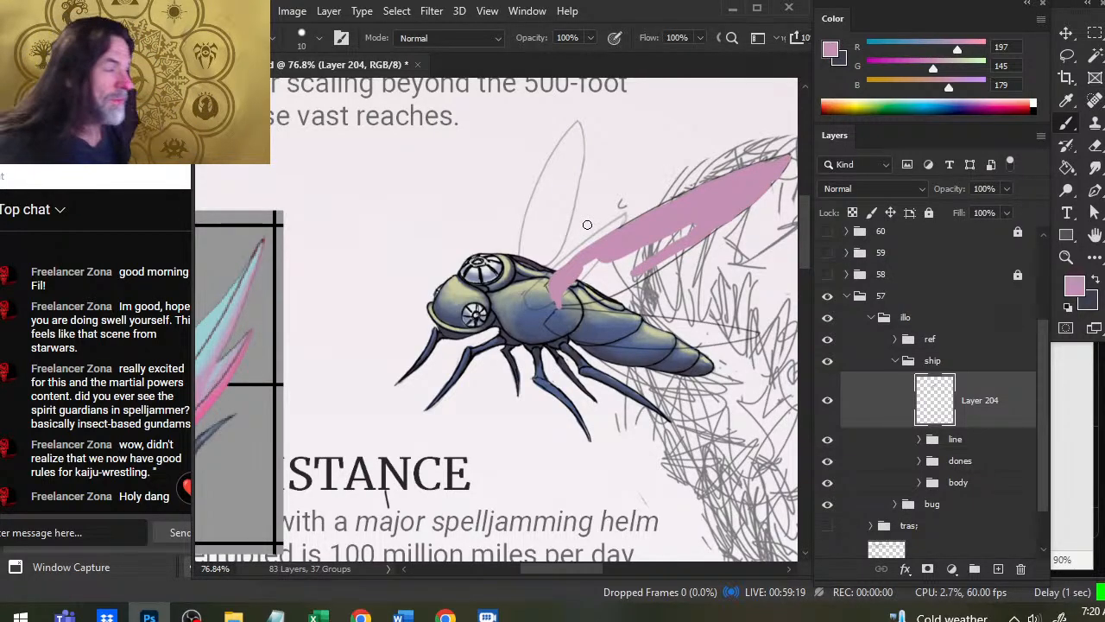
Trim excess pink at the upper near wing's base and fill the remaining gaps along its lower edge and interior.
{"action": "key", "text": "e"}
{"action": "key", "text": "b"}
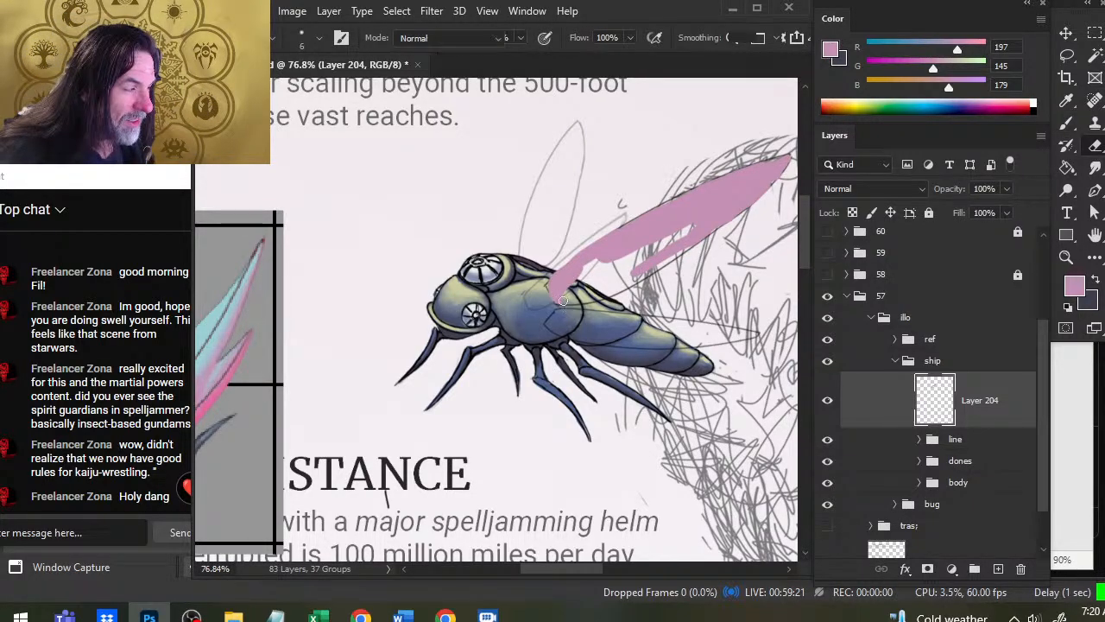
{"action": "key", "text": "e"}
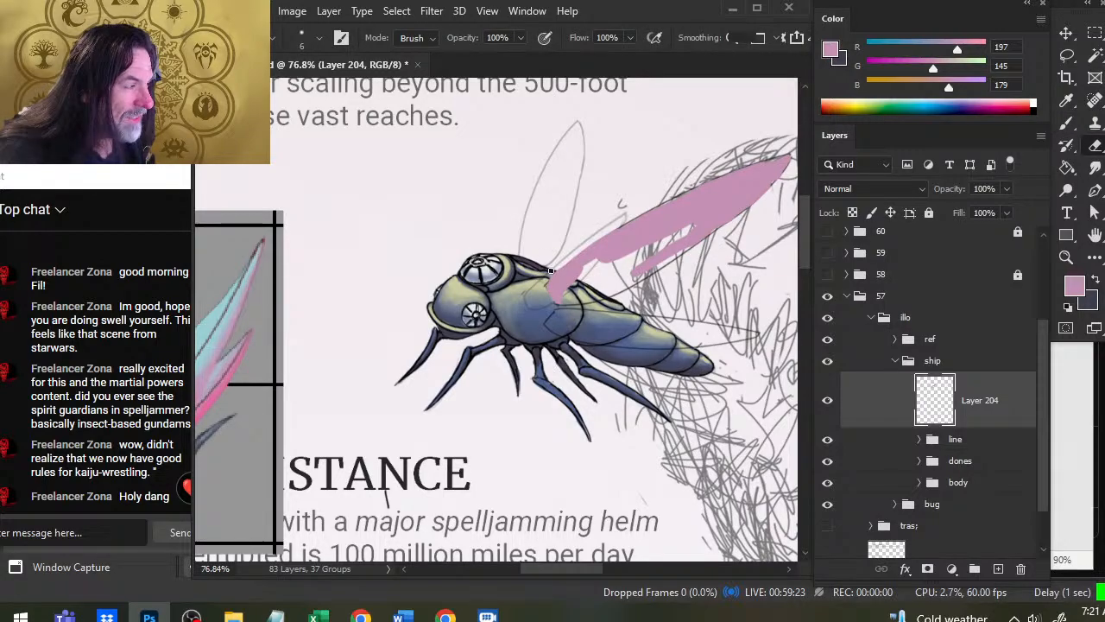
{"action": "key", "text": "b"}
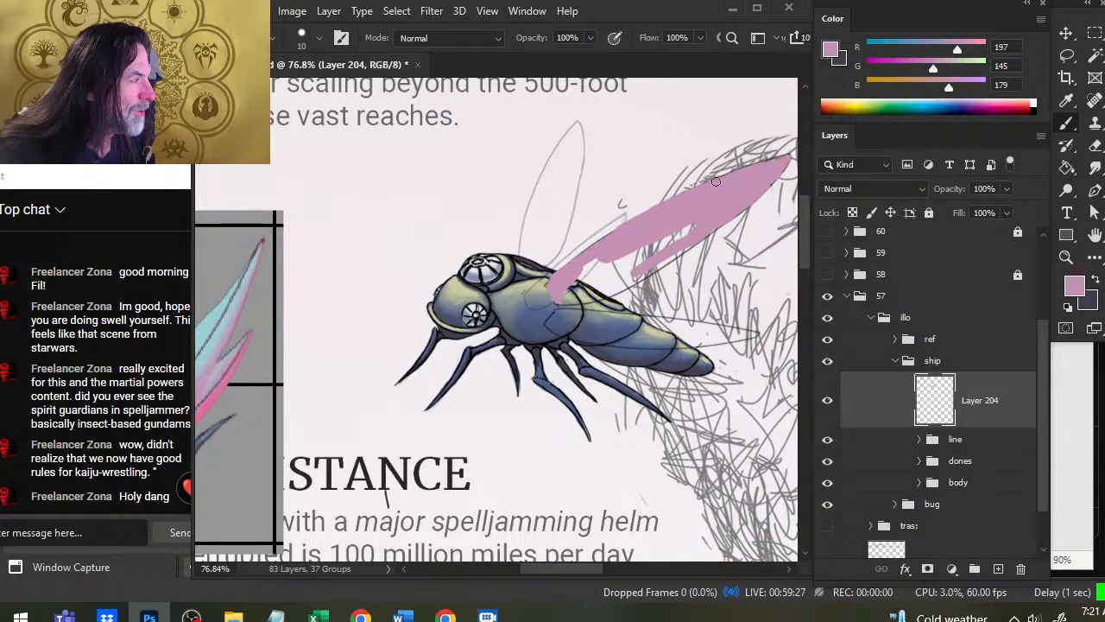
{"action": "mouse_move", "coordinate": [713, 212]}
{"action": "left_mouse_down"}
{"action": "mouse_move", "coordinate": [661, 246]}
{"action": "mouse_move", "coordinate": [703, 233]}
{"action": "left_mouse_up"}
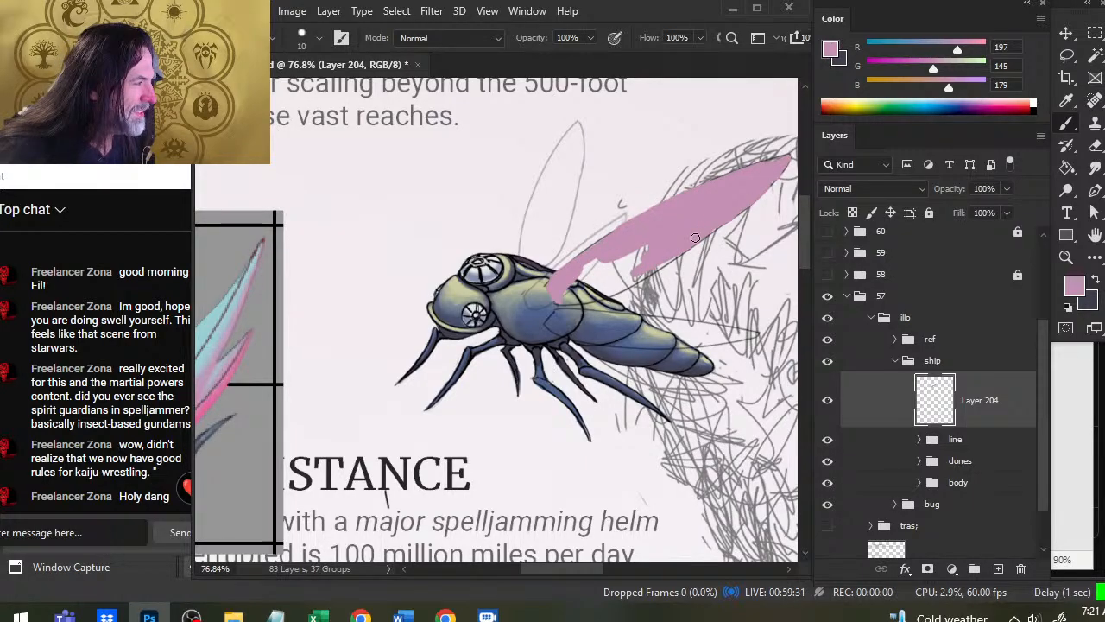
{"action": "left_click_drag", "start_coordinate": [636, 277], "coordinate": [605, 294]}
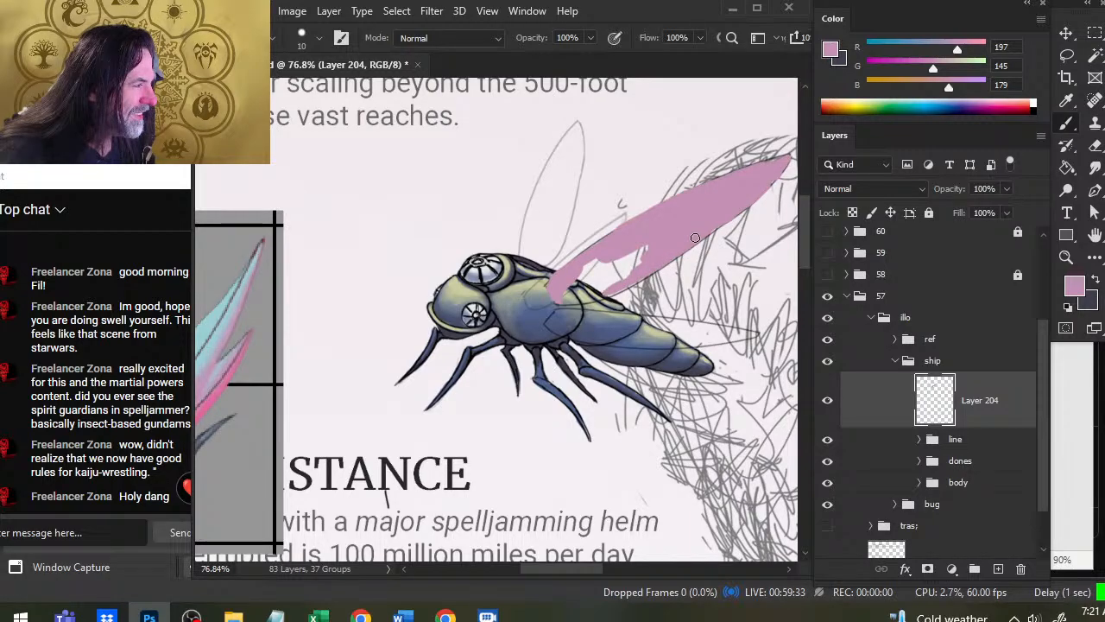
{"action": "mouse_move", "coordinate": [643, 252]}
{"action": "left_mouse_down"}
{"action": "mouse_move", "coordinate": [618, 278]}
{"action": "mouse_move", "coordinate": [613, 263]}
{"action": "mouse_move", "coordinate": [587, 269]}
{"action": "left_mouse_up"}
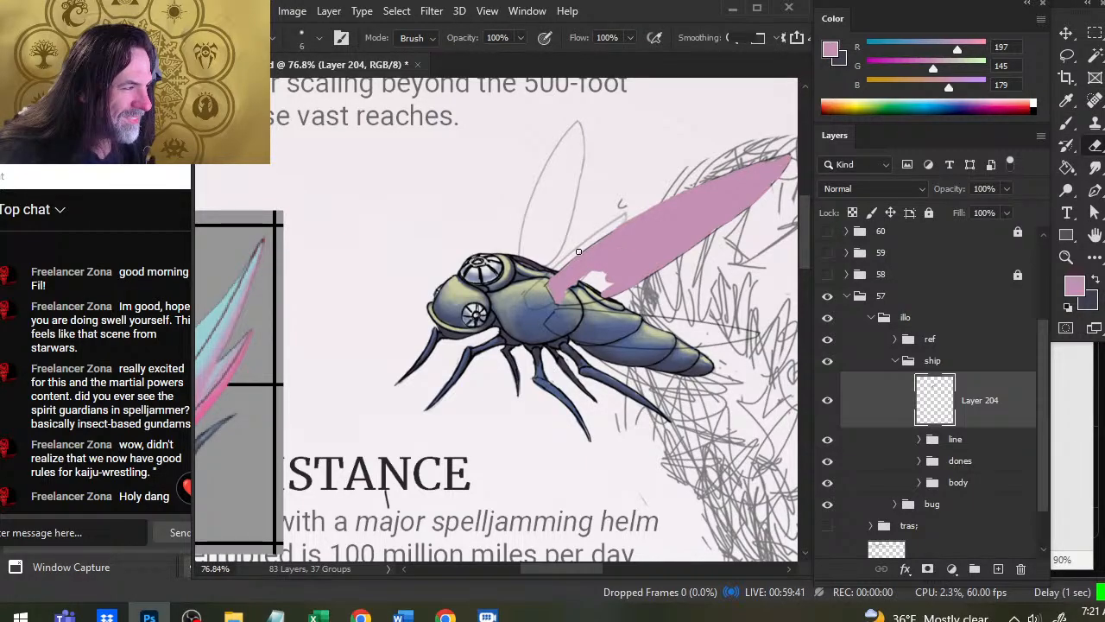
{"action": "mouse_move", "coordinate": [576, 265]}
{"action": "left_mouse_down"}
{"action": "mouse_move", "coordinate": [583, 285]}
{"action": "mouse_move", "coordinate": [576, 265]}
{"action": "left_mouse_up"}
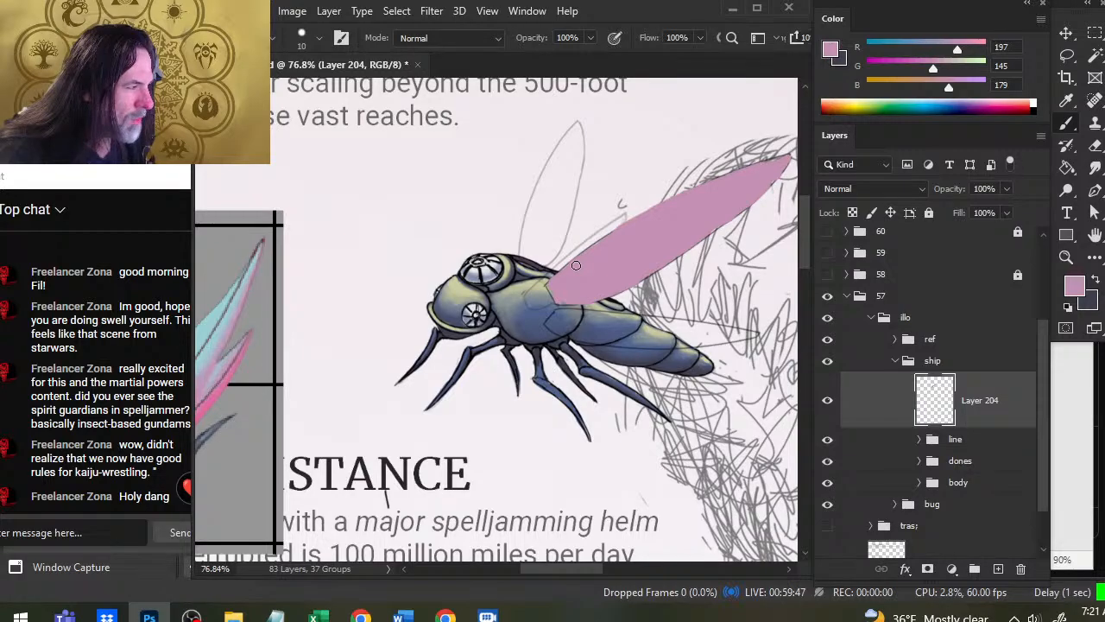
Refine the upper near wing's base and edges by alternately erasing stray pink and repainting the contour.
{"action": "key", "text": "e"}
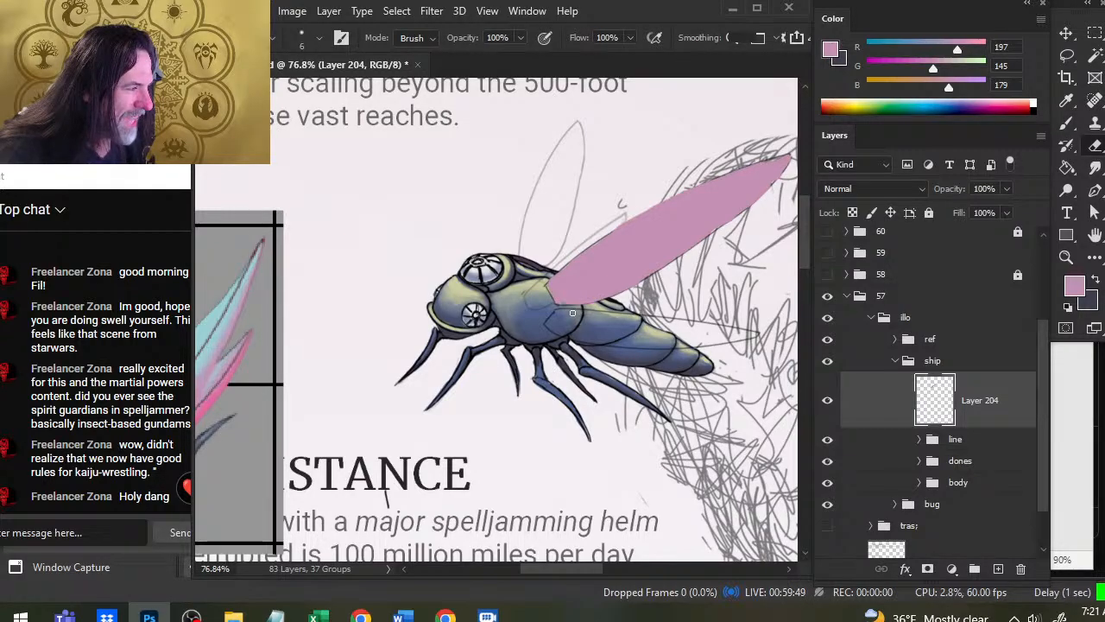
{"action": "key", "text": "b"}
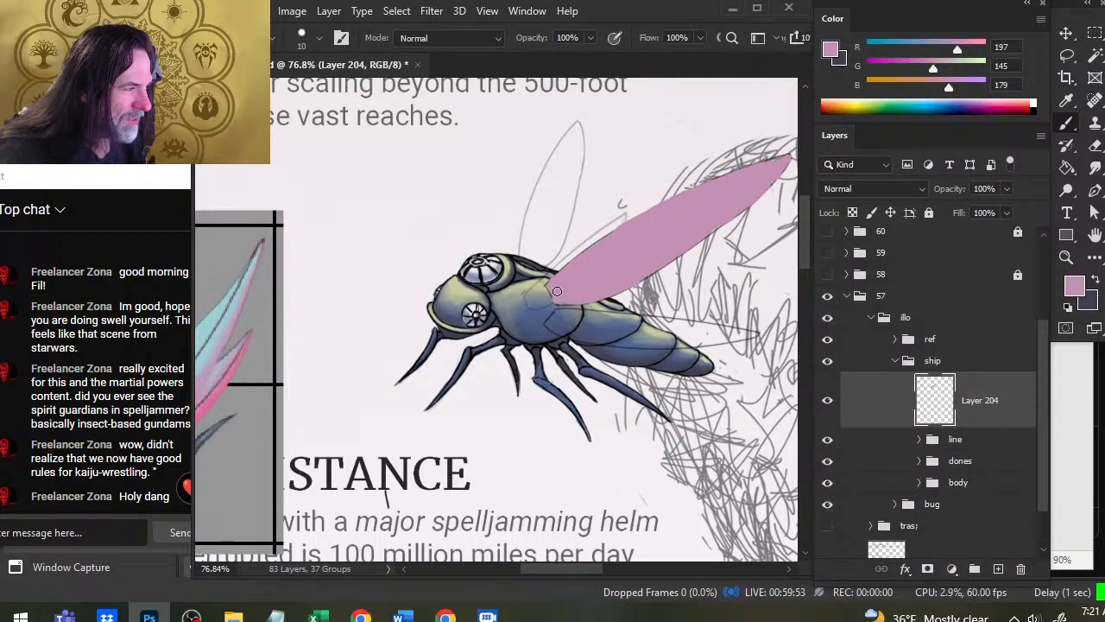
{"action": "key", "text": "e"}
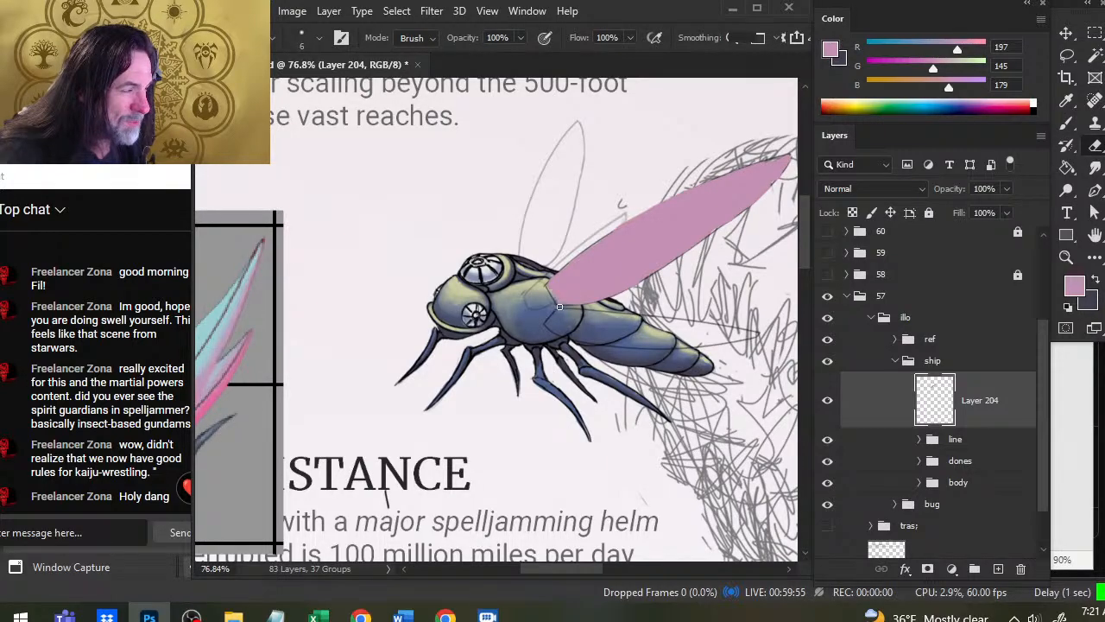
{"action": "key", "text": "b"}
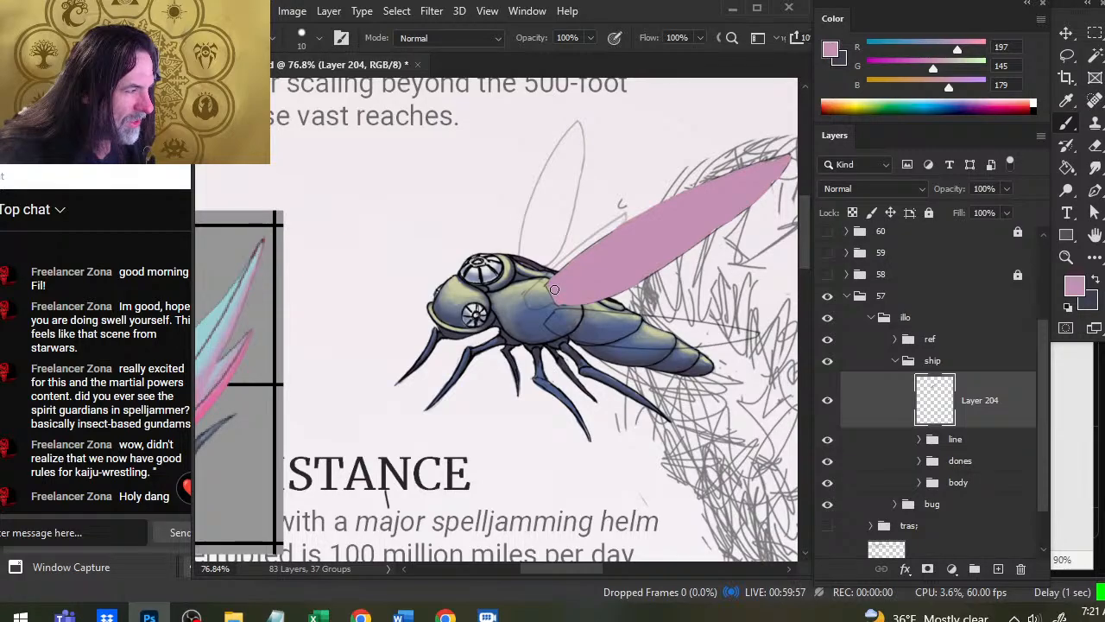
{"action": "key", "text": "e"}
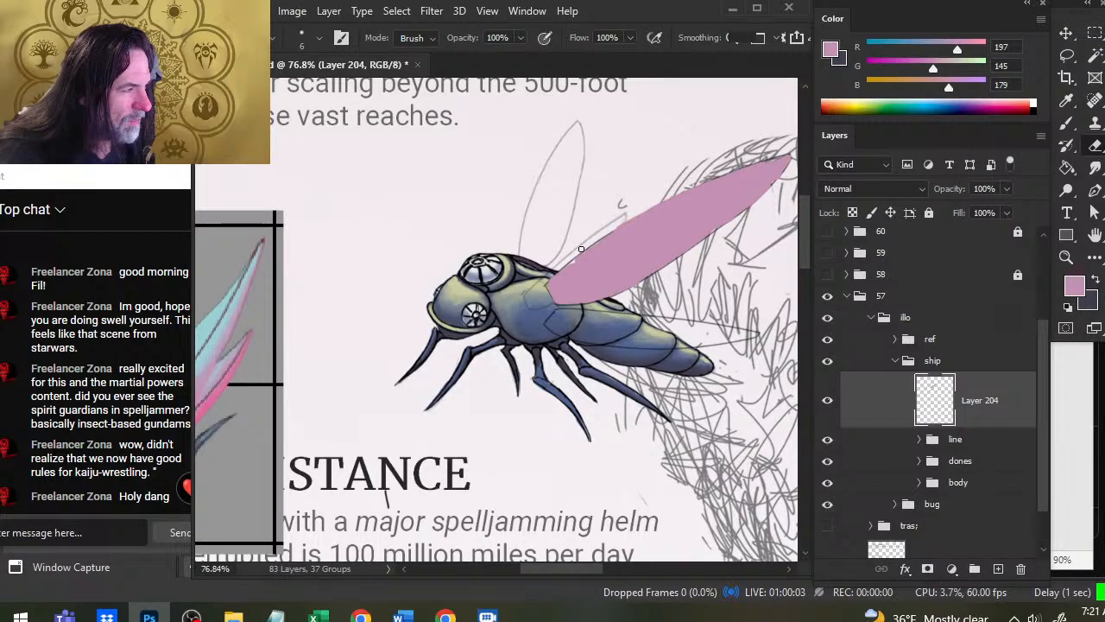
{"action": "key", "text": "b"}
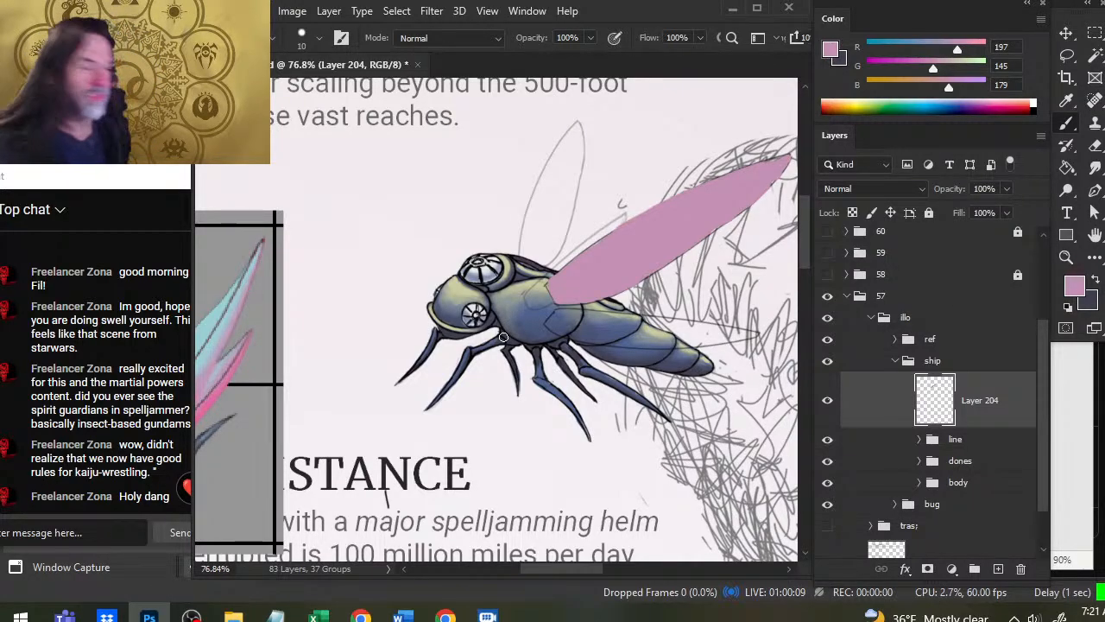
{"action": "key", "text": "e"}
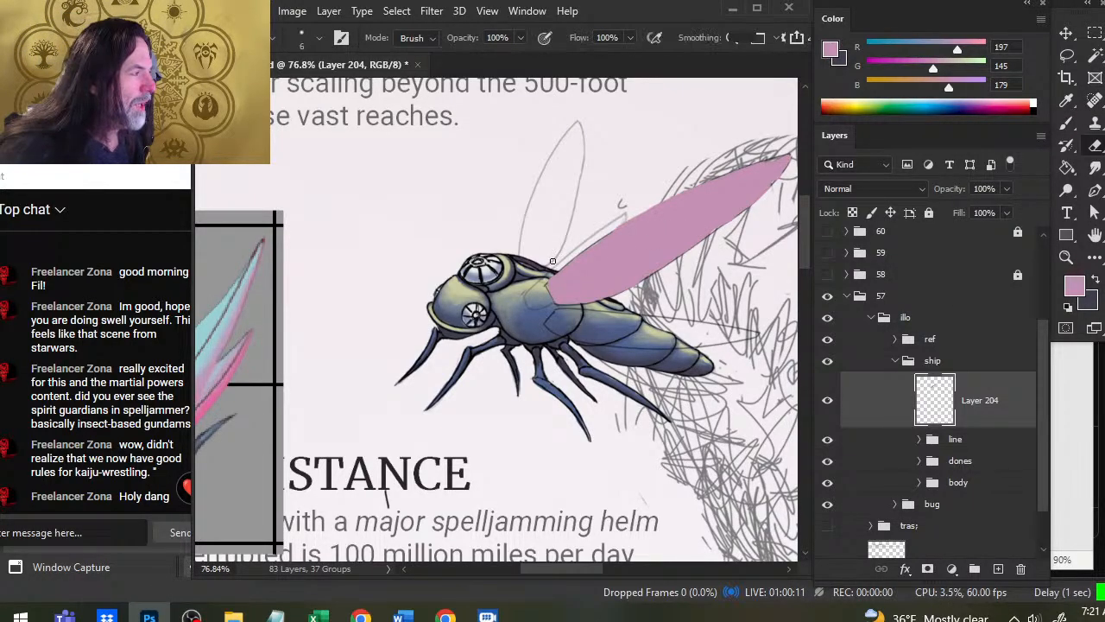
{"action": "key", "text": "b"}
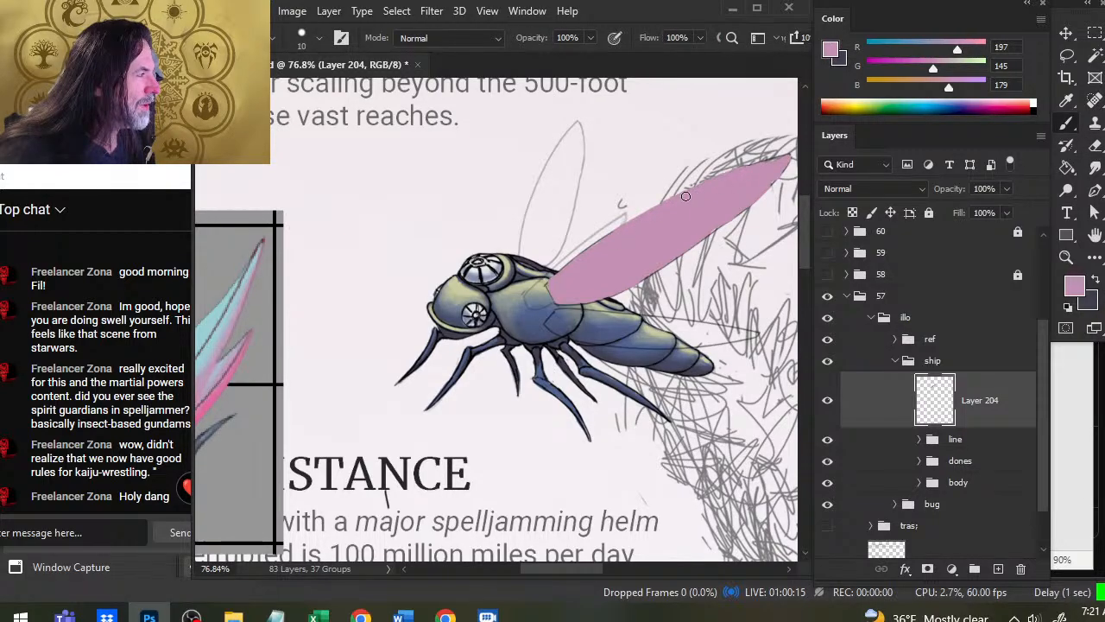
{"action": "key", "text": "e"}
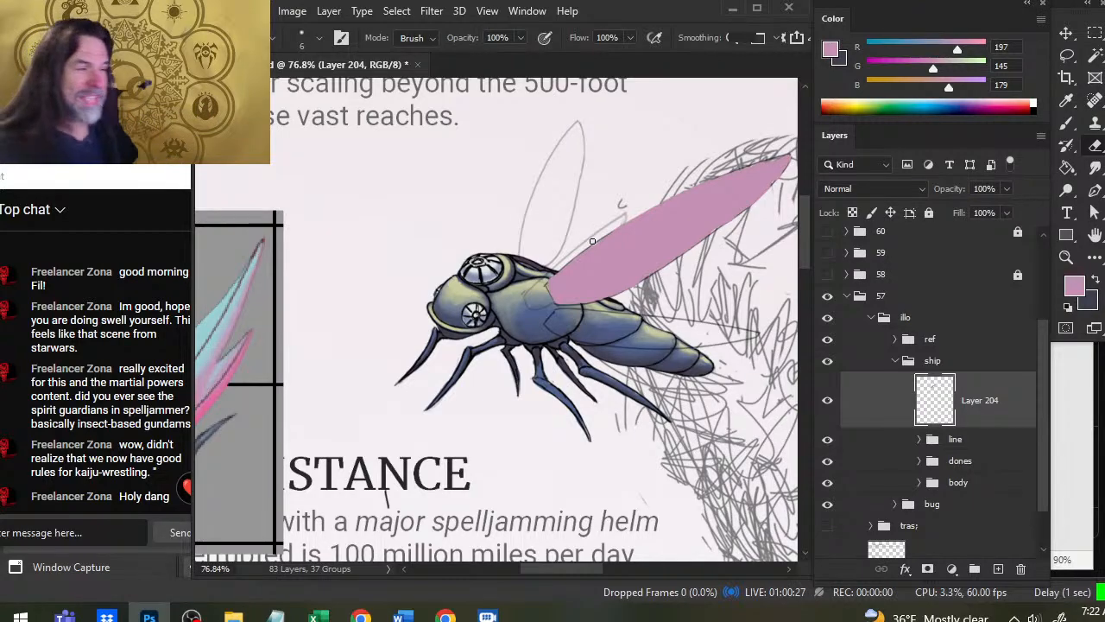
Paint and shape the pink base of the lower near wing where it joins the thorax.
{"action": "key", "text": "b"}
{"action": "mouse_move", "coordinate": [550, 316]}
{"action": "left_mouse_down"}
{"action": "mouse_move", "coordinate": [558, 324]}
{"action": "mouse_move", "coordinate": [547, 326]}
{"action": "mouse_move", "coordinate": [558, 321]}
{"action": "left_mouse_up"}
{"action": "key", "text": "e"}
{"action": "key", "text": "b"}
{"action": "key", "text": "e"}
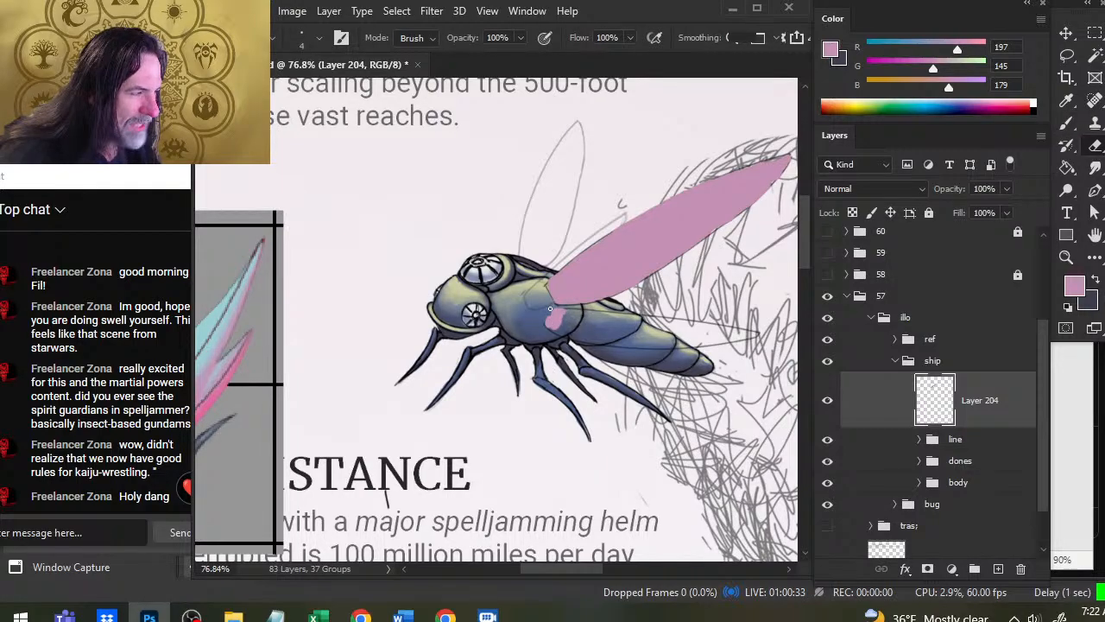
{"action": "key", "text": "b"}
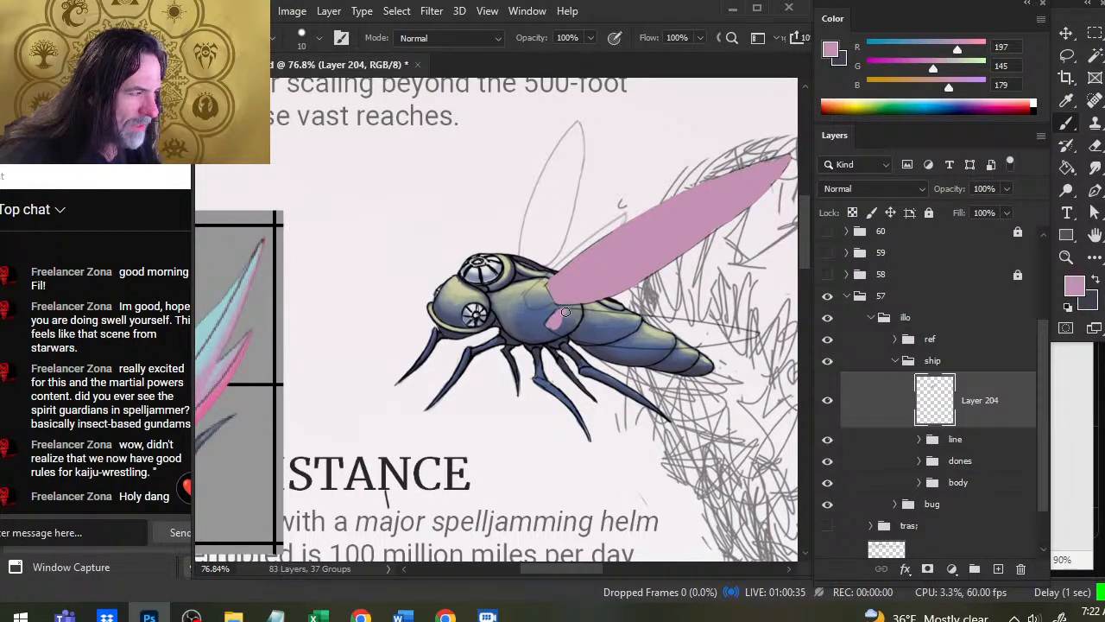
{"action": "left_click_drag", "start_coordinate": [565, 312], "coordinate": [583, 313]}
{"action": "key", "text": "e"}
{"action": "key", "text": "b"}
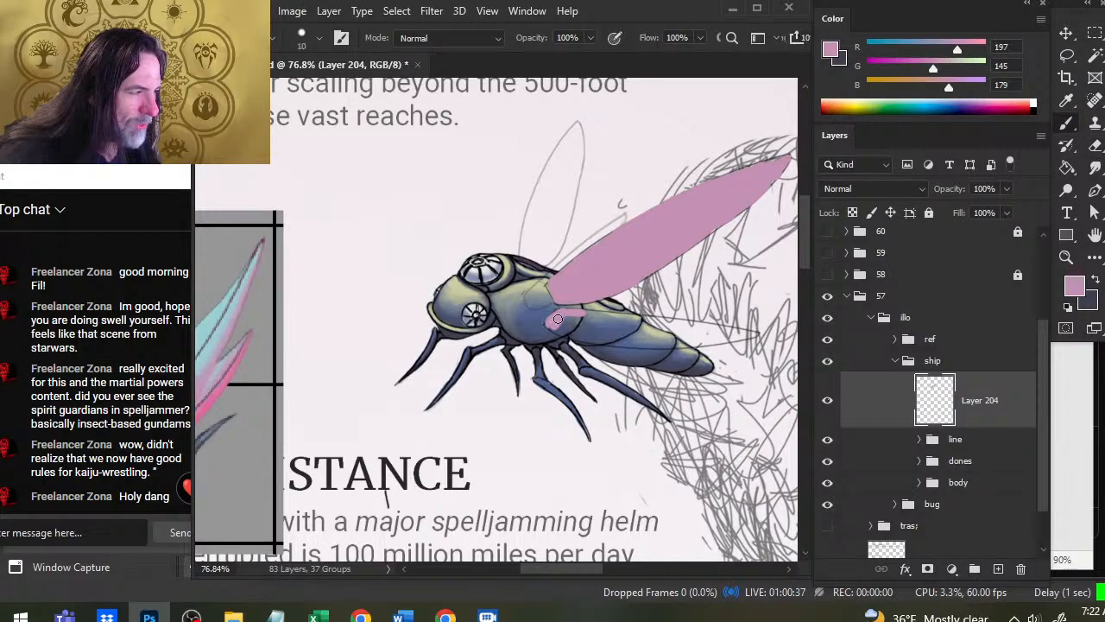
{"action": "key", "text": "e"}
Fill the lower near wing with flat pink out to its tip and clean up its contour near the thorax.
{"action": "left_click_drag", "start_coordinate": [551, 316], "coordinate": [658, 319]}
{"action": "key", "text": "b"}
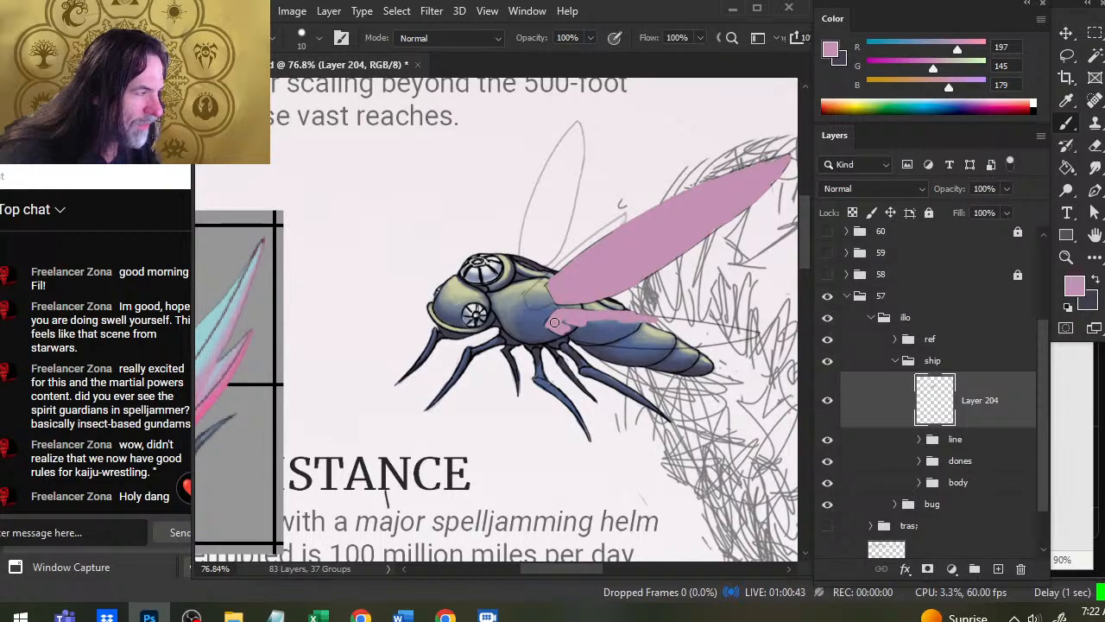
{"action": "key", "text": "e"}
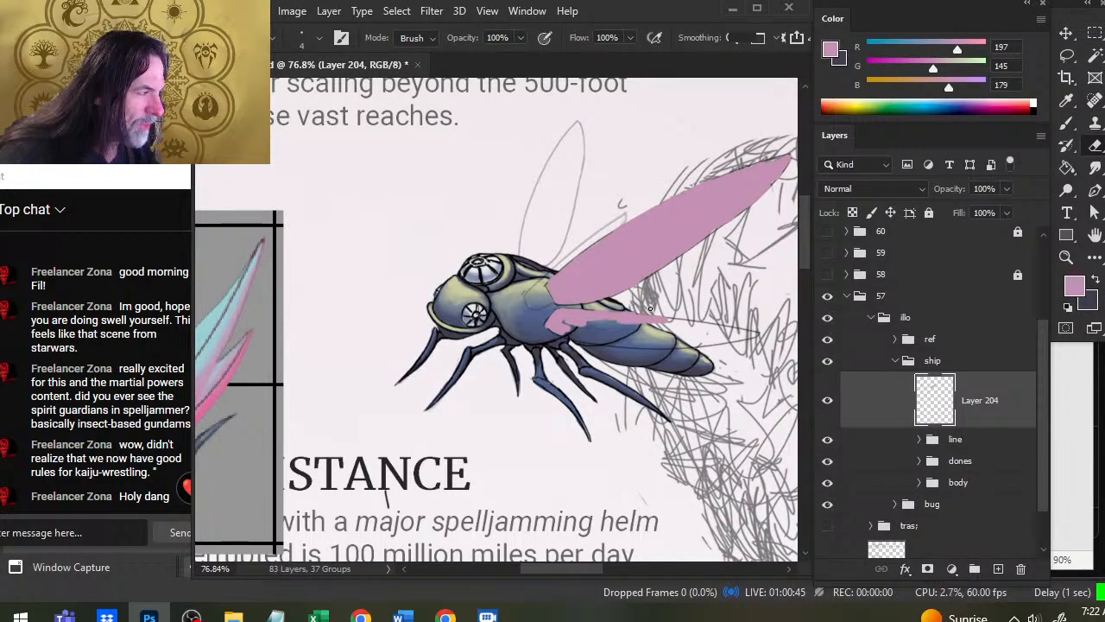
{"action": "key", "text": "b"}
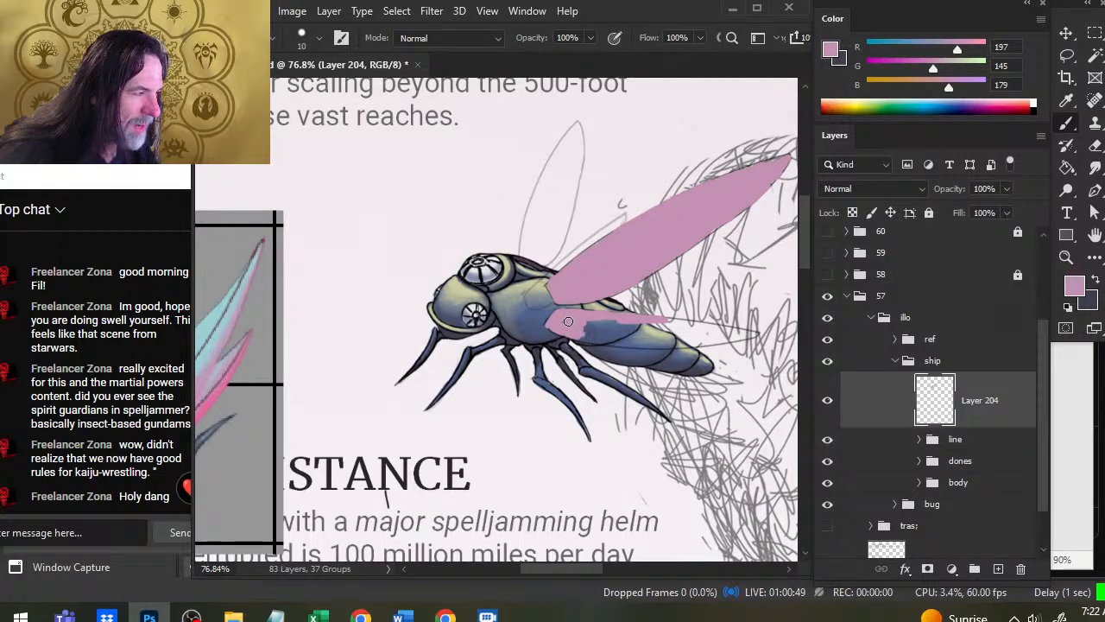
{"action": "mouse_move", "coordinate": [580, 329]}
{"action": "left_mouse_down"}
{"action": "mouse_move", "coordinate": [638, 338]}
{"action": "mouse_move", "coordinate": [604, 343]}
{"action": "mouse_move", "coordinate": [655, 338]}
{"action": "mouse_move", "coordinate": [643, 331]}
{"action": "mouse_move", "coordinate": [712, 337]}
{"action": "mouse_move", "coordinate": [639, 345]}
{"action": "mouse_move", "coordinate": [706, 339]}
{"action": "mouse_move", "coordinate": [689, 323]}
{"action": "mouse_move", "coordinate": [739, 335]}
{"action": "mouse_move", "coordinate": [649, 336]}
{"action": "left_mouse_up"}
{"action": "mouse_move", "coordinate": [732, 335]}
{"action": "left_mouse_down"}
{"action": "mouse_move", "coordinate": [710, 342]}
{"action": "mouse_move", "coordinate": [755, 336]}
{"action": "left_mouse_up"}
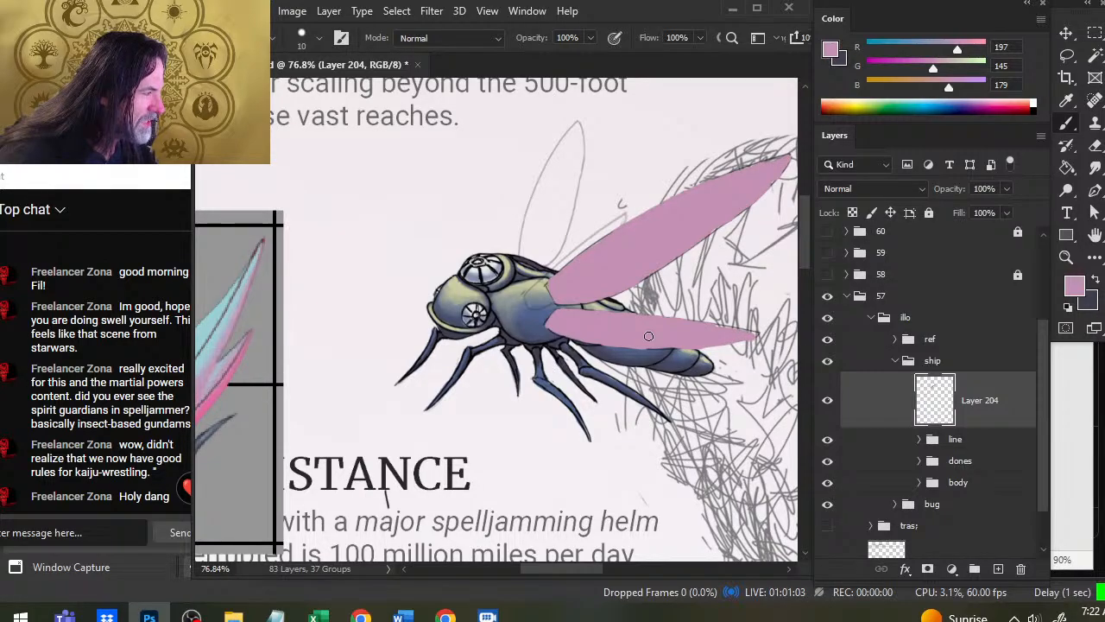
{"action": "key", "text": "e"}
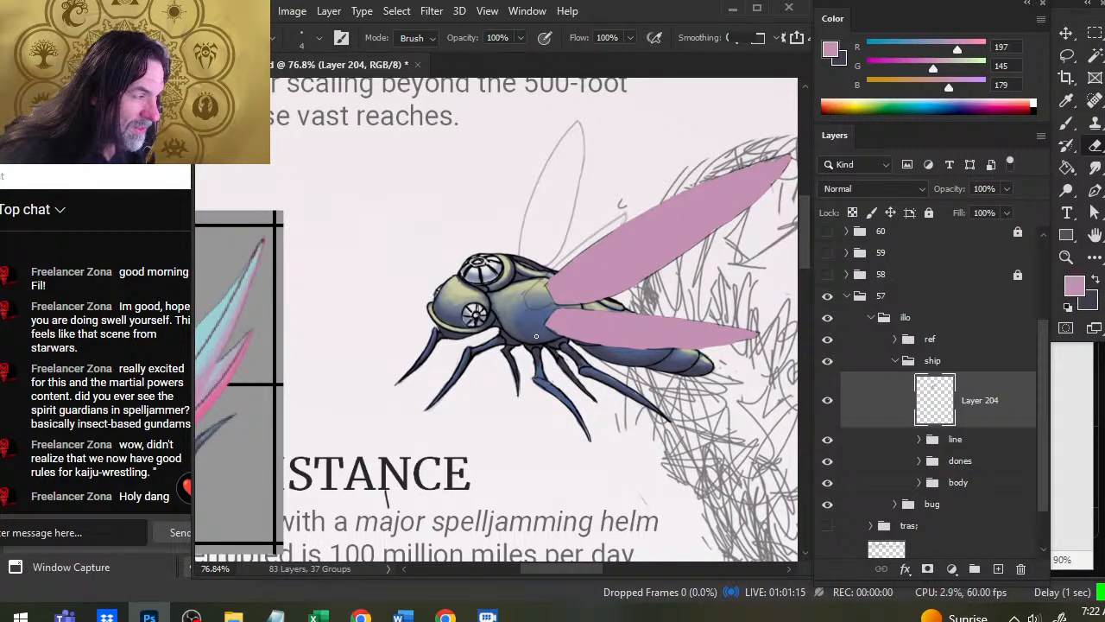
{"action": "key", "text": "b"}
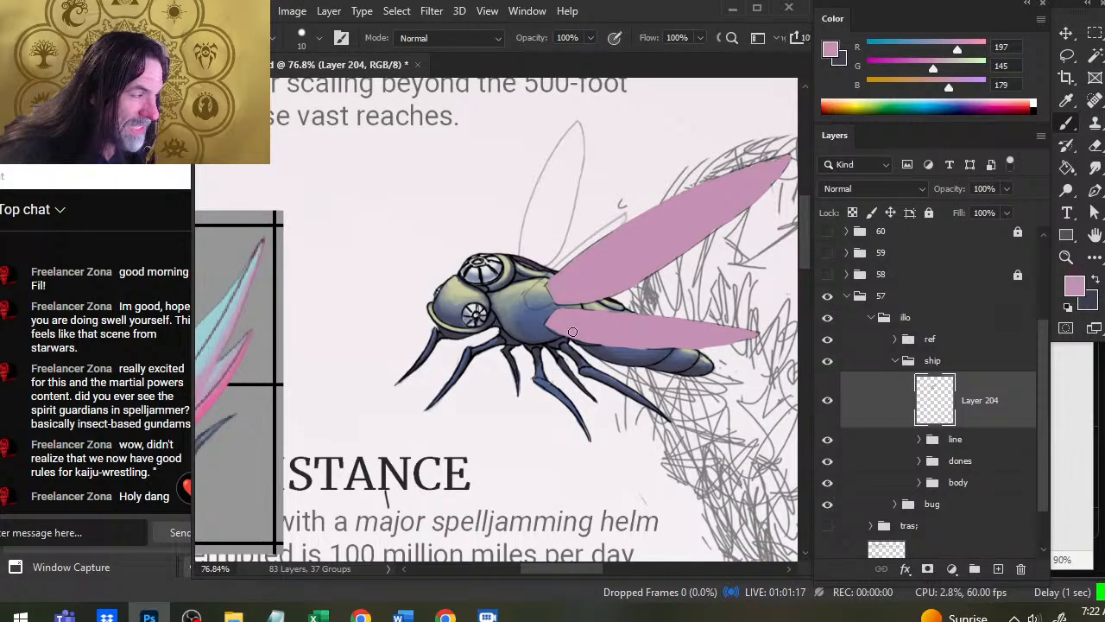
Refine the lower near wing's bottom contour from base to tip by alternately erasing stray pink and repainting.
{"action": "key", "text": "e"}
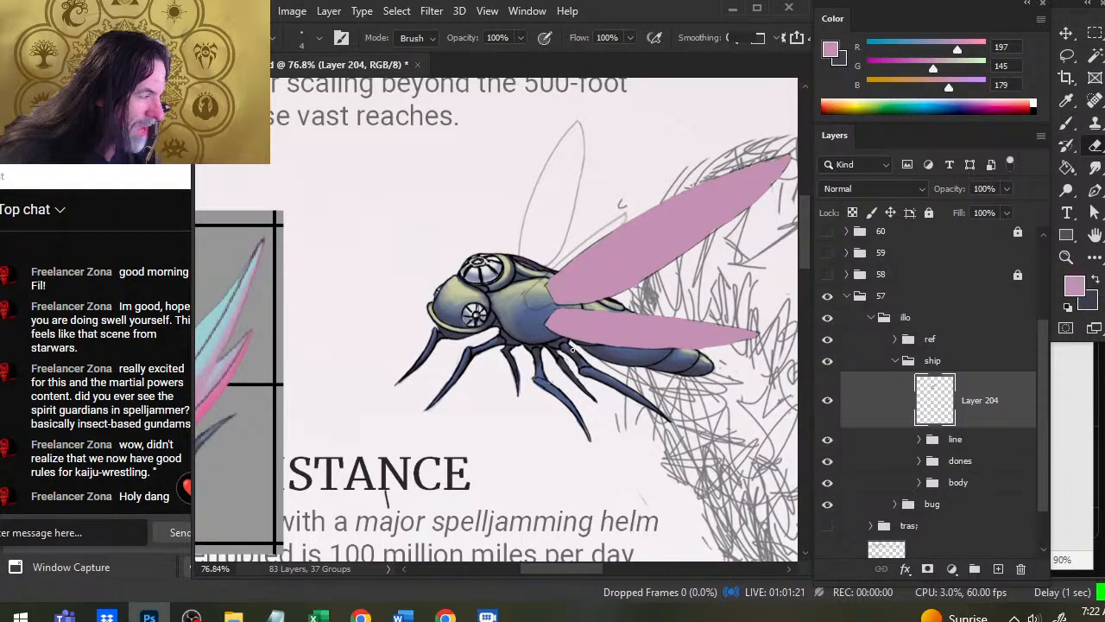
{"action": "key", "text": "b"}
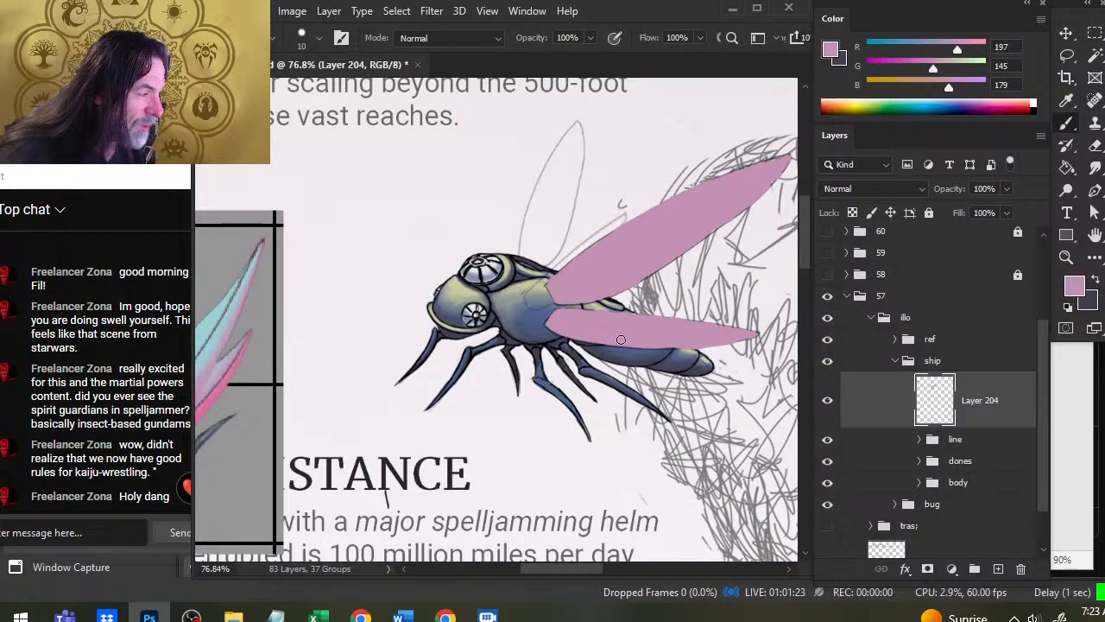
{"action": "key", "text": "e"}
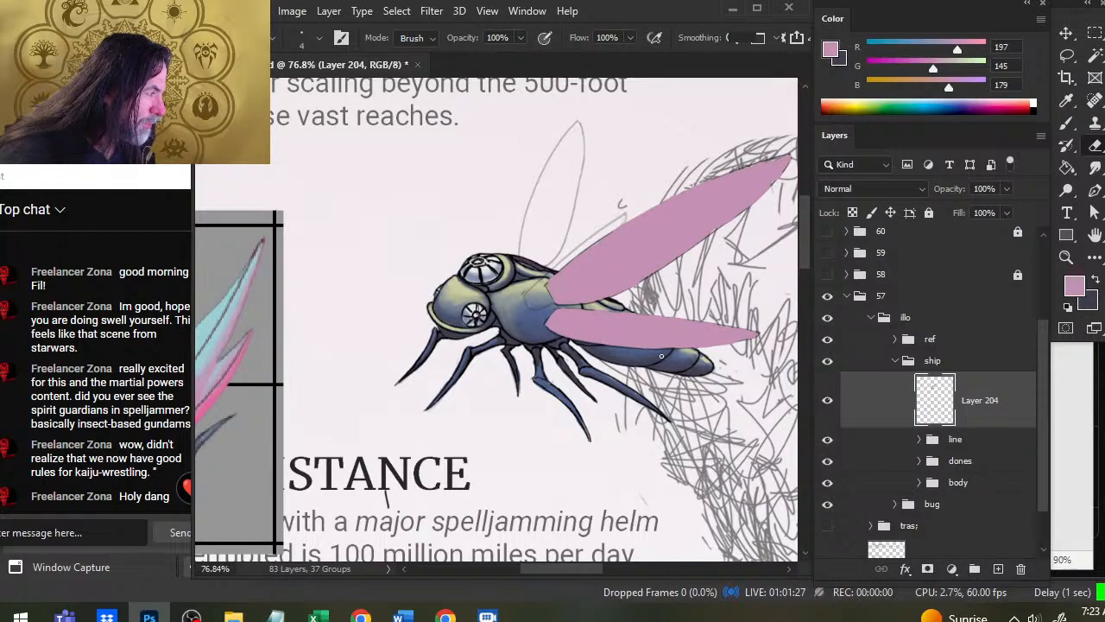
{"action": "key", "text": "b"}
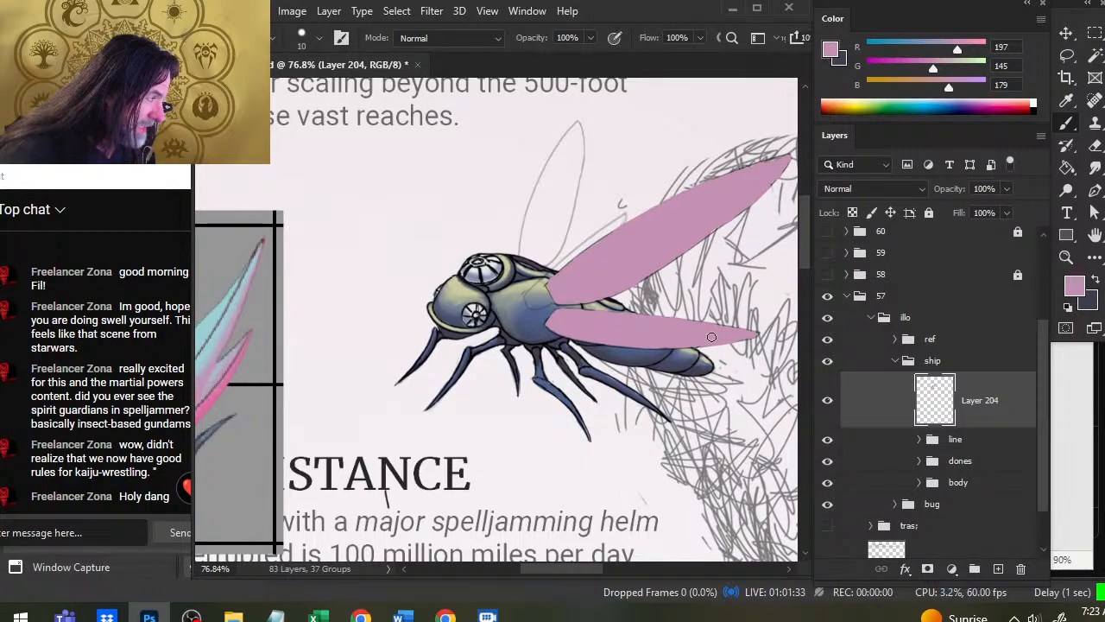
{"action": "key", "text": "e"}
{"action": "key", "text": "b"}
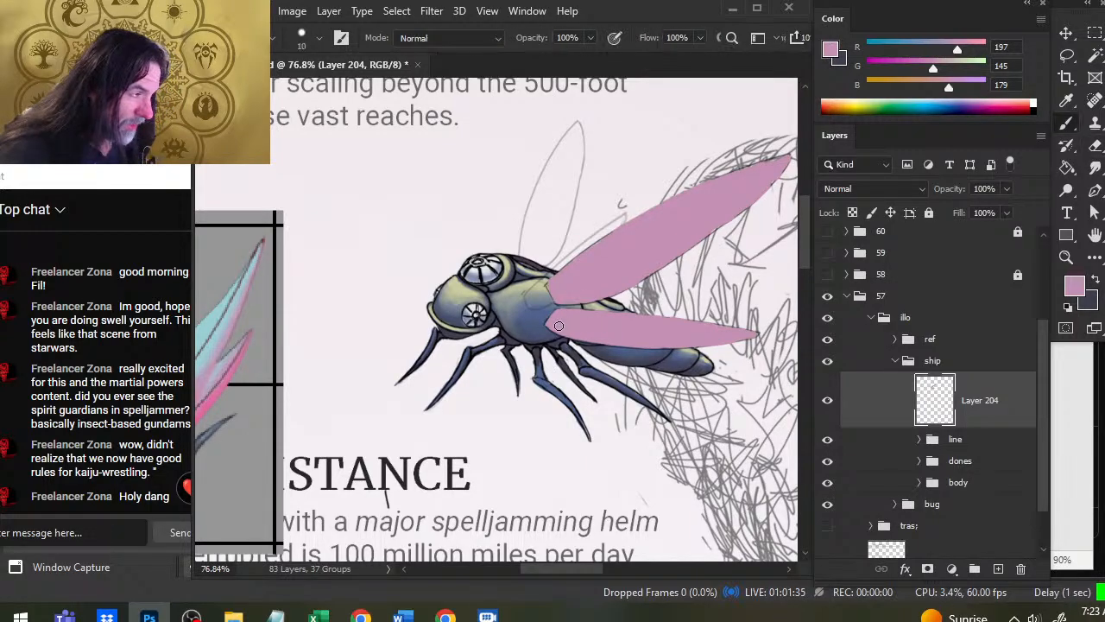
Round off the lower near wing's base and smooth its upper edge to the tip, repainting pink with a size 8 brush and erasing overspill.
{"action": "mouse_move", "coordinate": [555, 333]}
{"action": "left_mouse_down"}
{"action": "mouse_move", "coordinate": [575, 344]}
{"action": "mouse_move", "coordinate": [532, 322]}
{"action": "left_mouse_up"}
{"action": "key", "text": "e"}
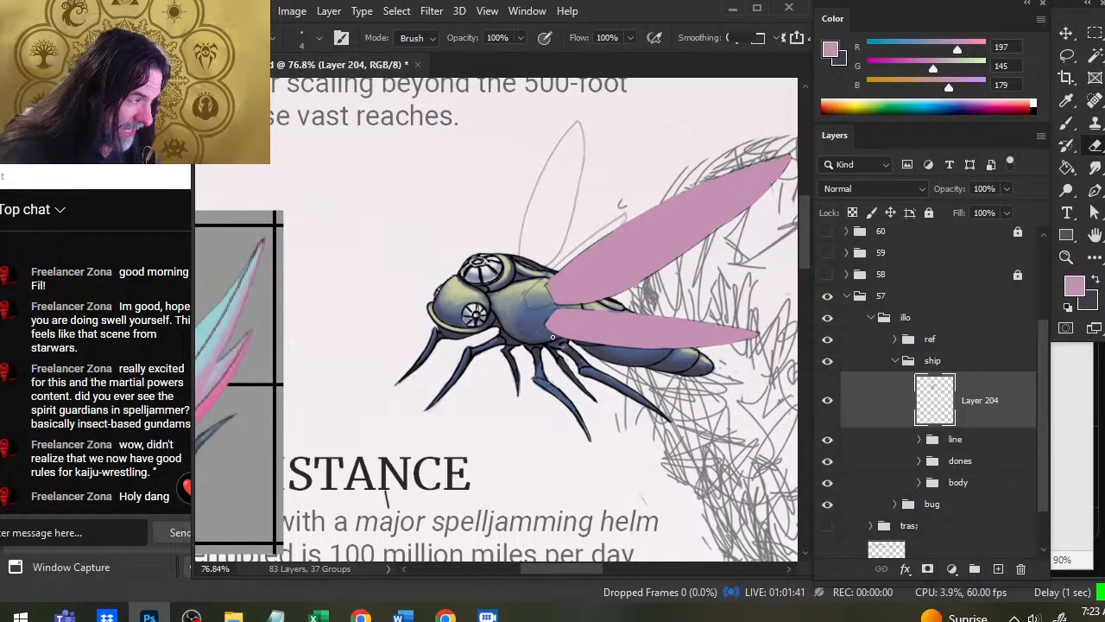
{"action": "key", "text": "b"}
{"action": "key", "text": "bracketleft"}
{"action": "key", "text": "bracketleft"}
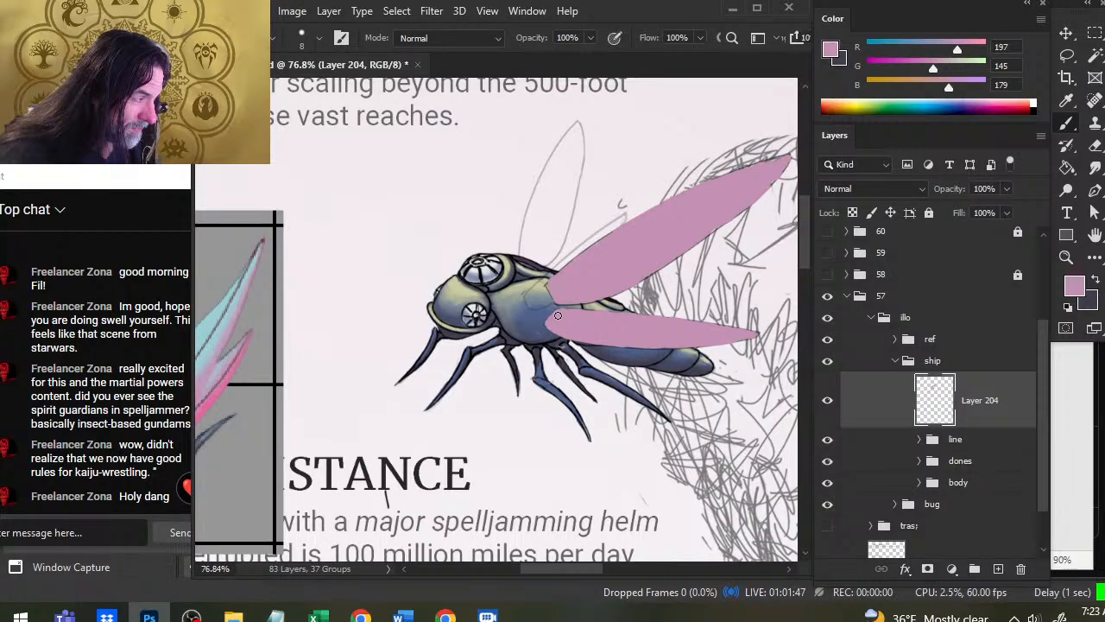
{"action": "key", "text": "e"}
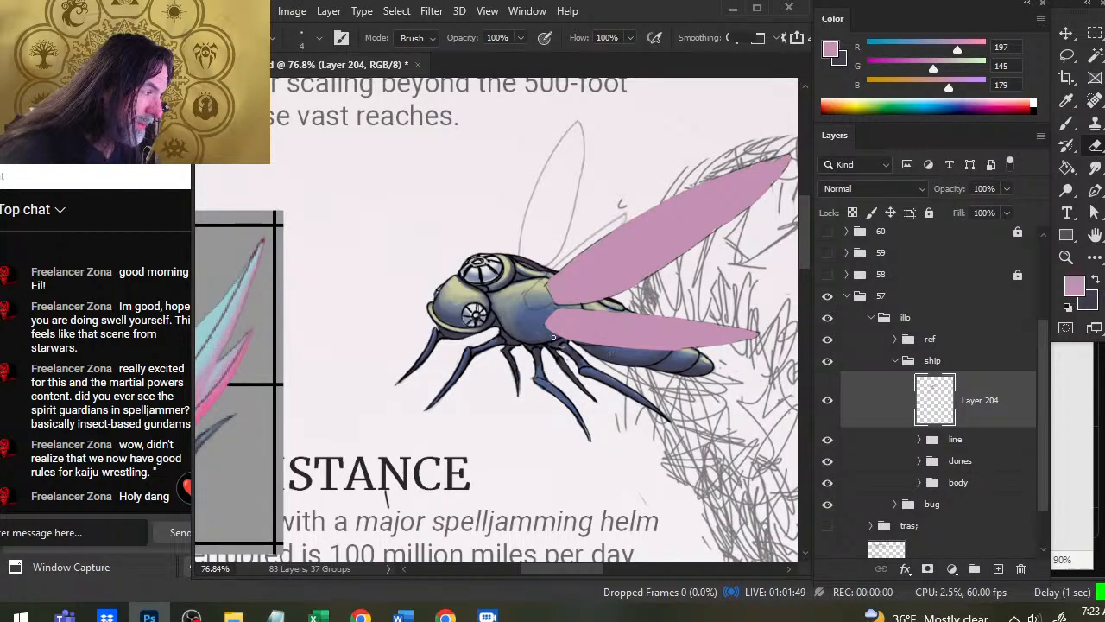
{"action": "key", "text": "b"}
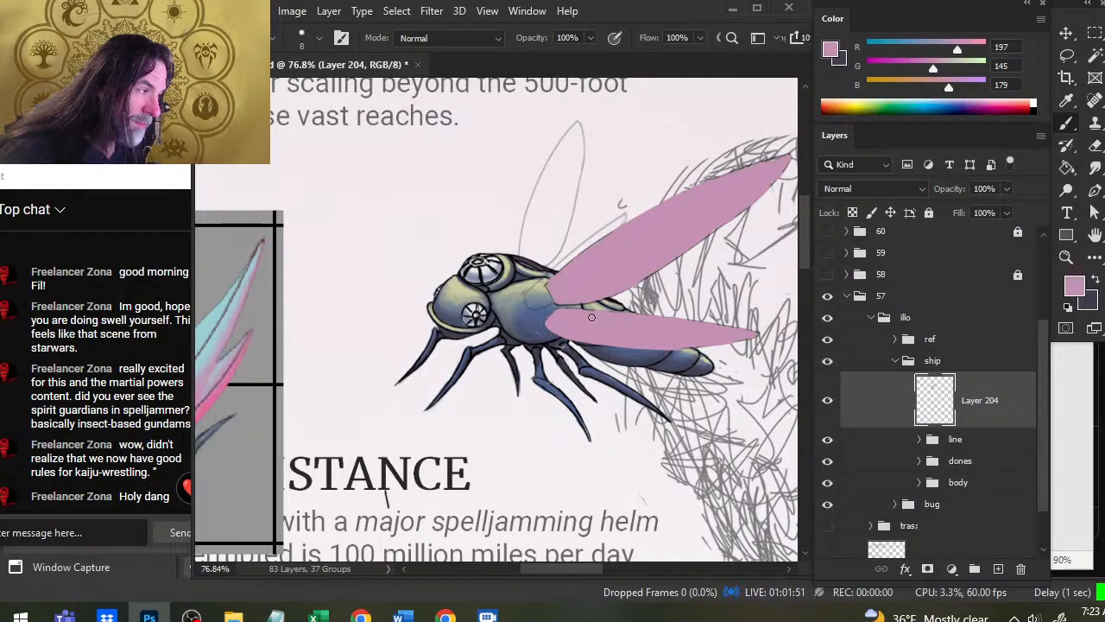
{"action": "key", "text": "e"}
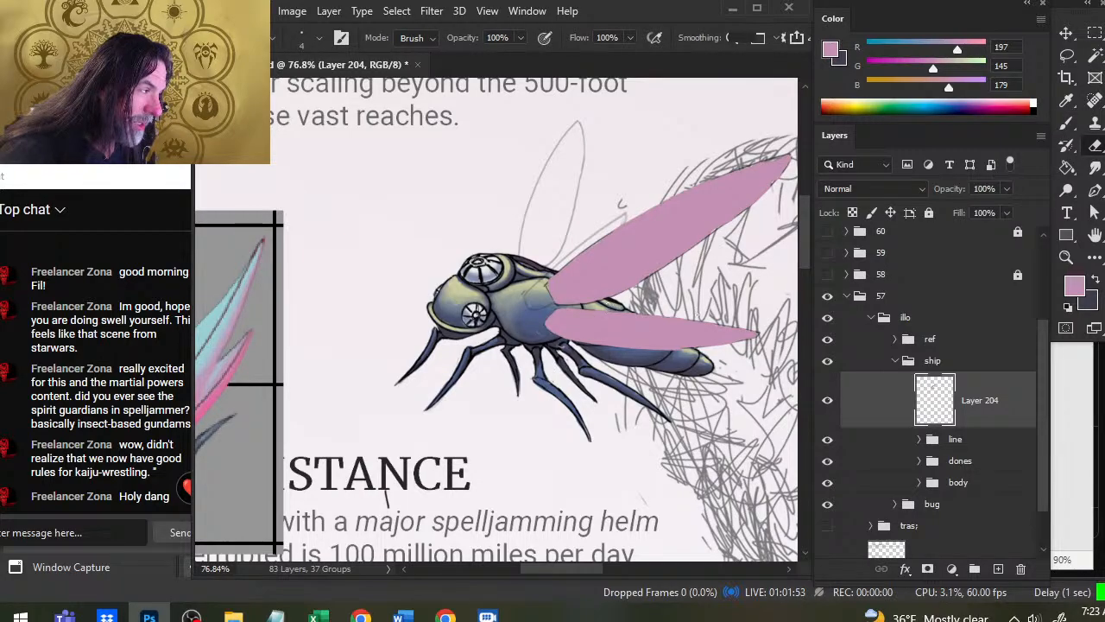
{"action": "key", "text": "b"}
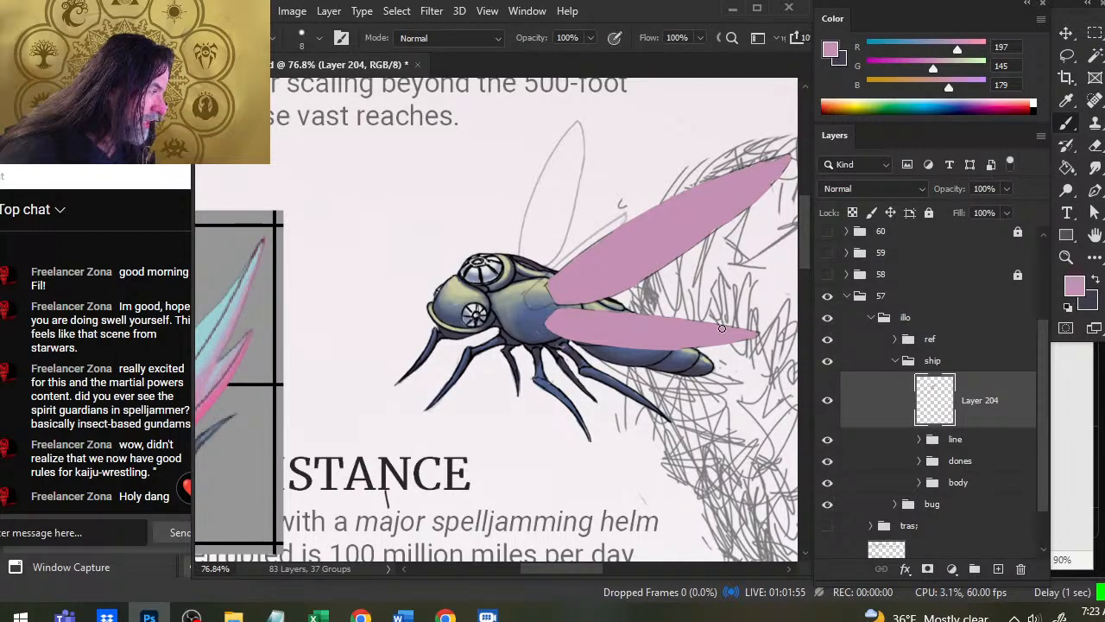
{"action": "key", "text": "e"}
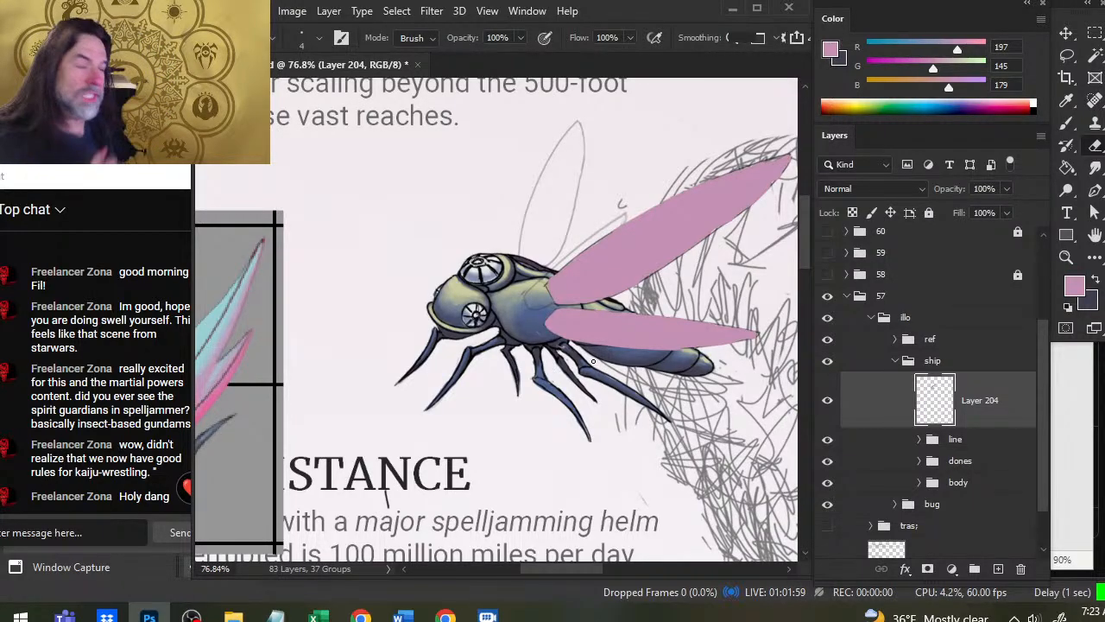
Add a new layer in the ship group and place it beneath the body group.
{"action": "left_click", "coordinate": [974, 484]}
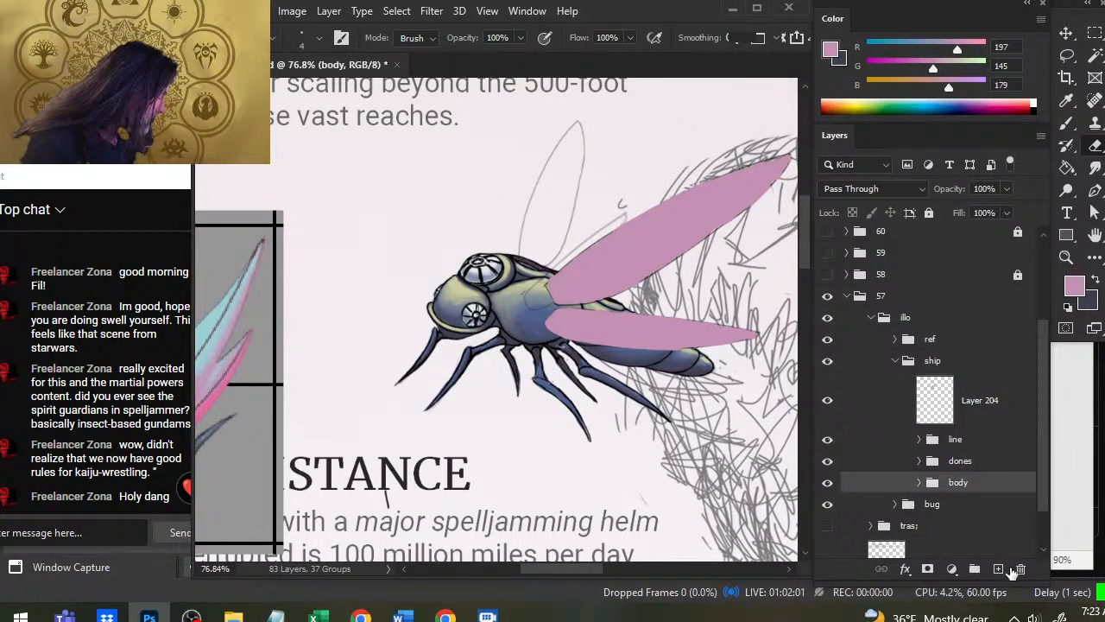
{"action": "left_click", "coordinate": [998, 569]}
{"action": "left_click_drag", "start_coordinate": [971, 509], "coordinate": [978, 547]}
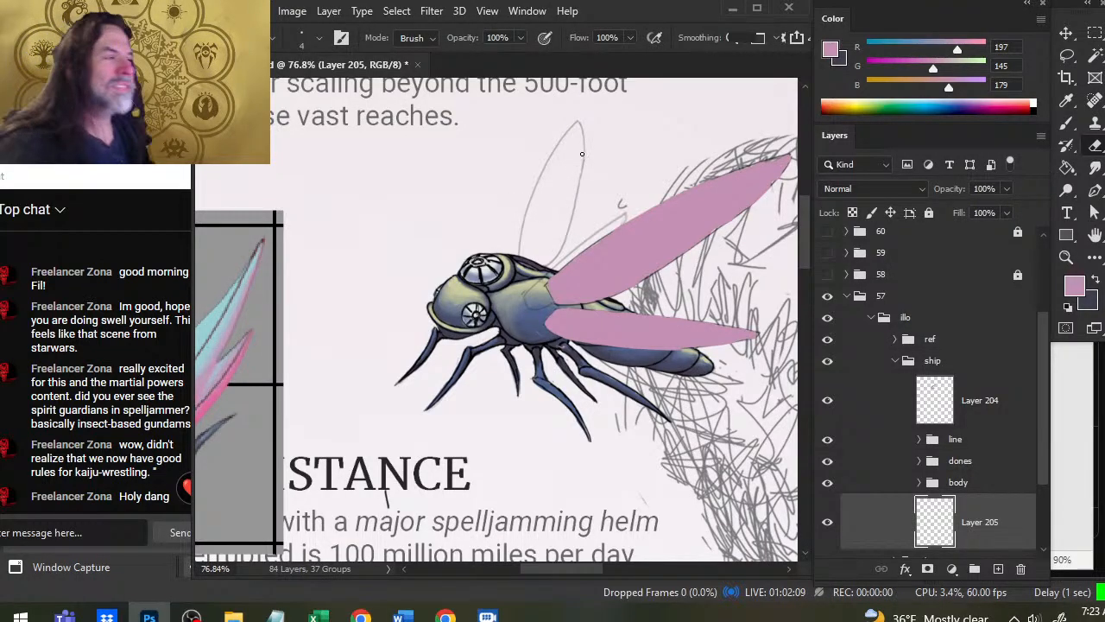
Paint the tip of the far upright wing flat pink on the new layer and sharpen its point with the eraser.
{"action": "key", "text": "b"}
{"action": "mouse_move", "coordinate": [571, 140]}
{"action": "left_mouse_down"}
{"action": "mouse_move", "coordinate": [561, 150]}
{"action": "mouse_move", "coordinate": [572, 137]}
{"action": "left_mouse_up"}
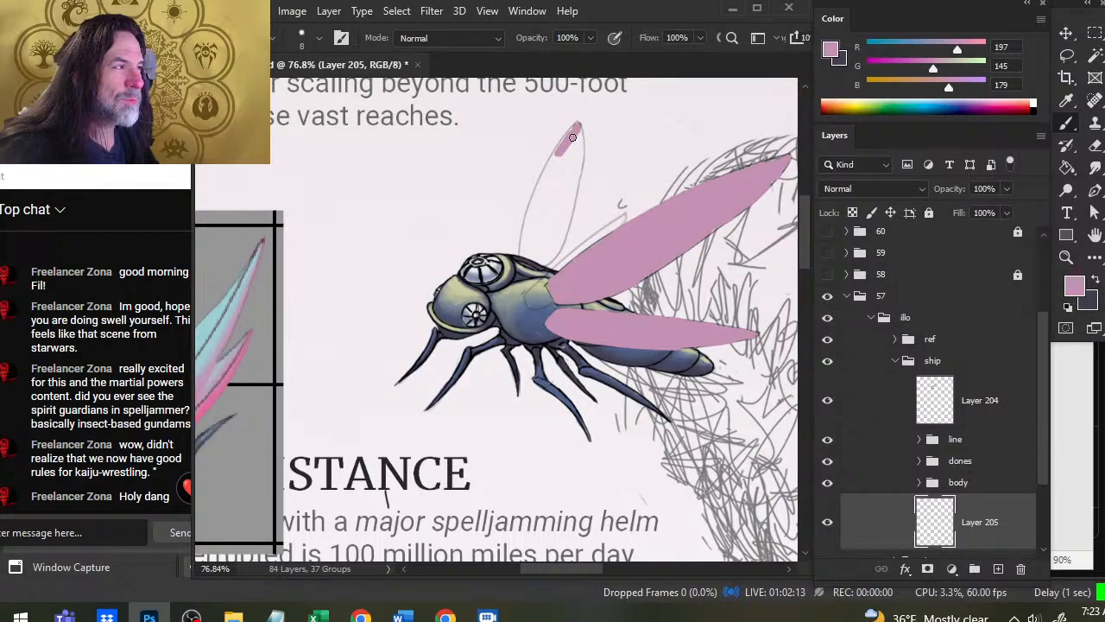
{"action": "mouse_move", "coordinate": [577, 130]}
{"action": "left_mouse_down"}
{"action": "mouse_move", "coordinate": [580, 148]}
{"action": "mouse_move", "coordinate": [547, 171]}
{"action": "left_mouse_up"}
{"action": "key", "text": "e"}
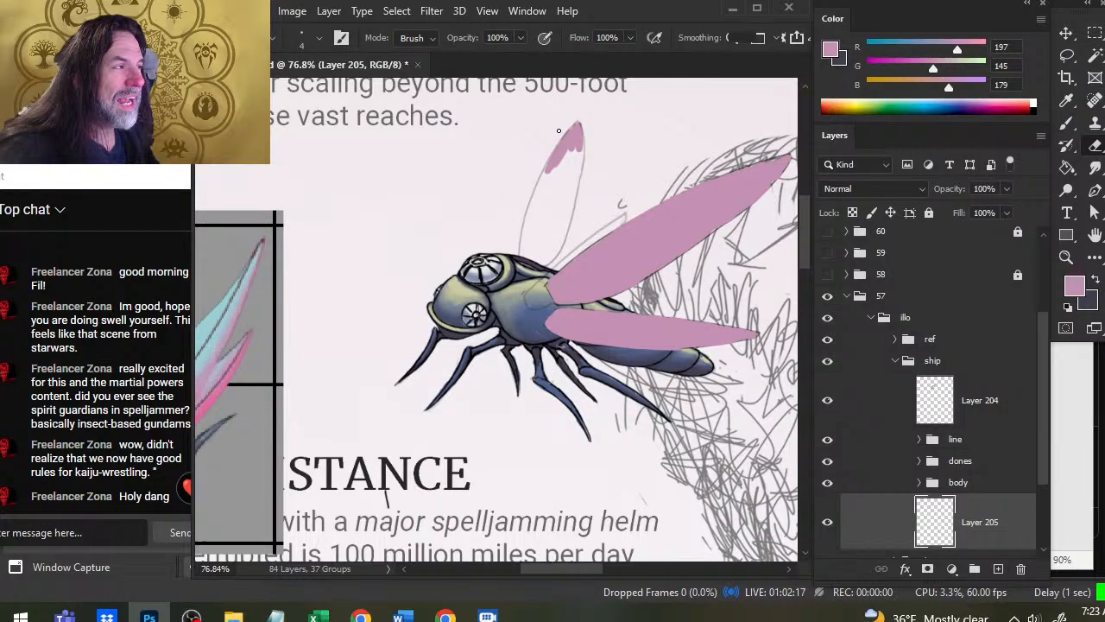
{"action": "key", "text": "b"}
{"action": "key", "text": "e"}
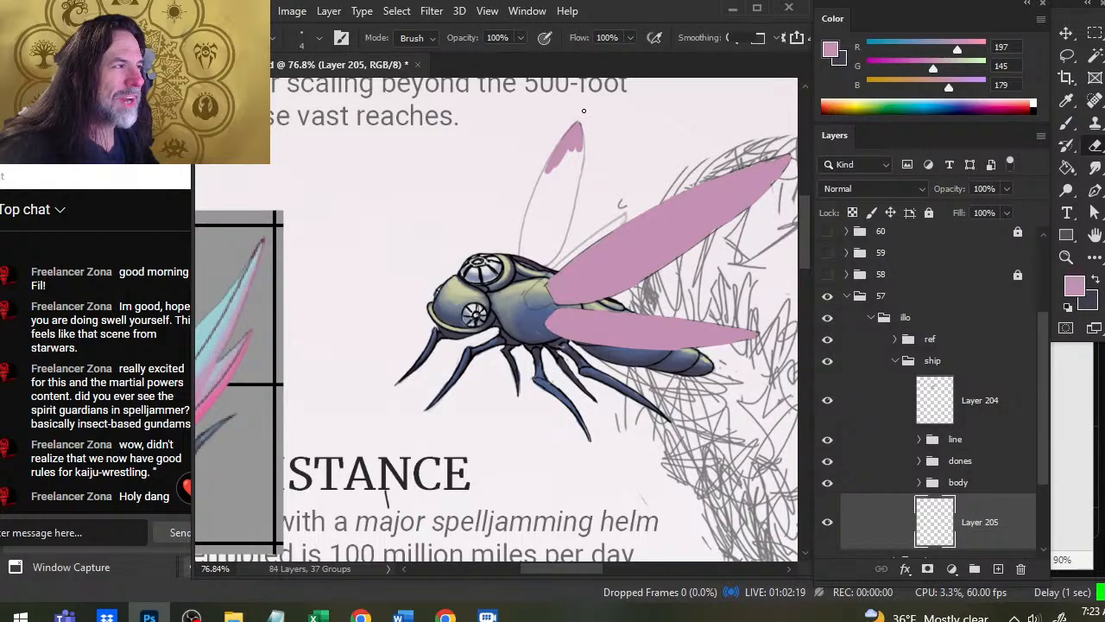
{"action": "key", "text": "b"}
{"action": "key", "text": "e"}
{"action": "key", "text": "b"}
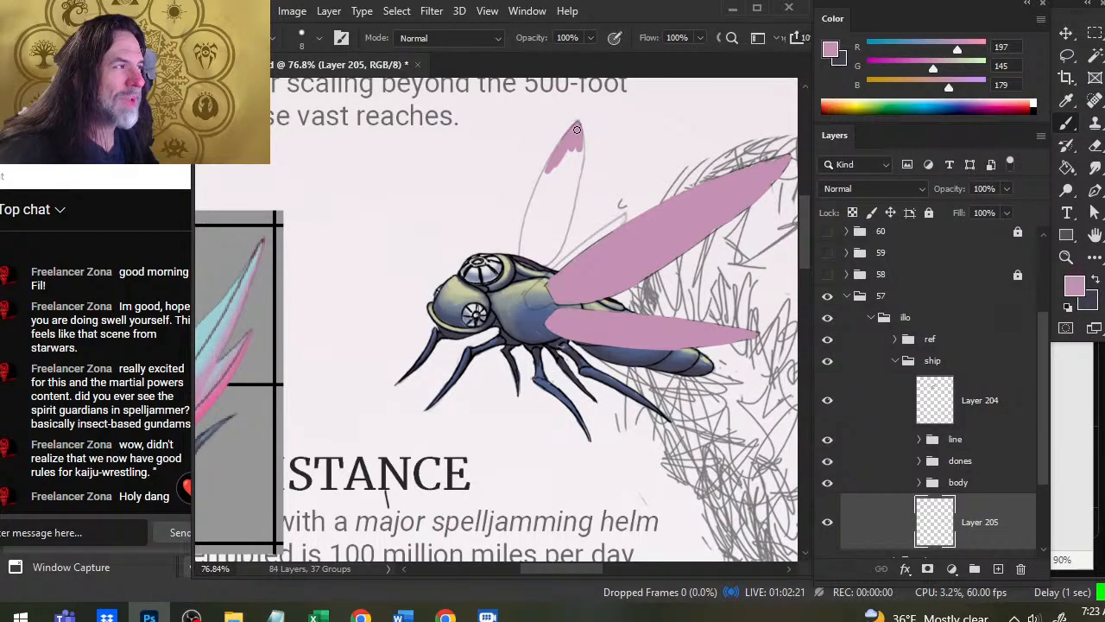
{"action": "key", "text": "e"}
{"action": "key", "text": "b"}
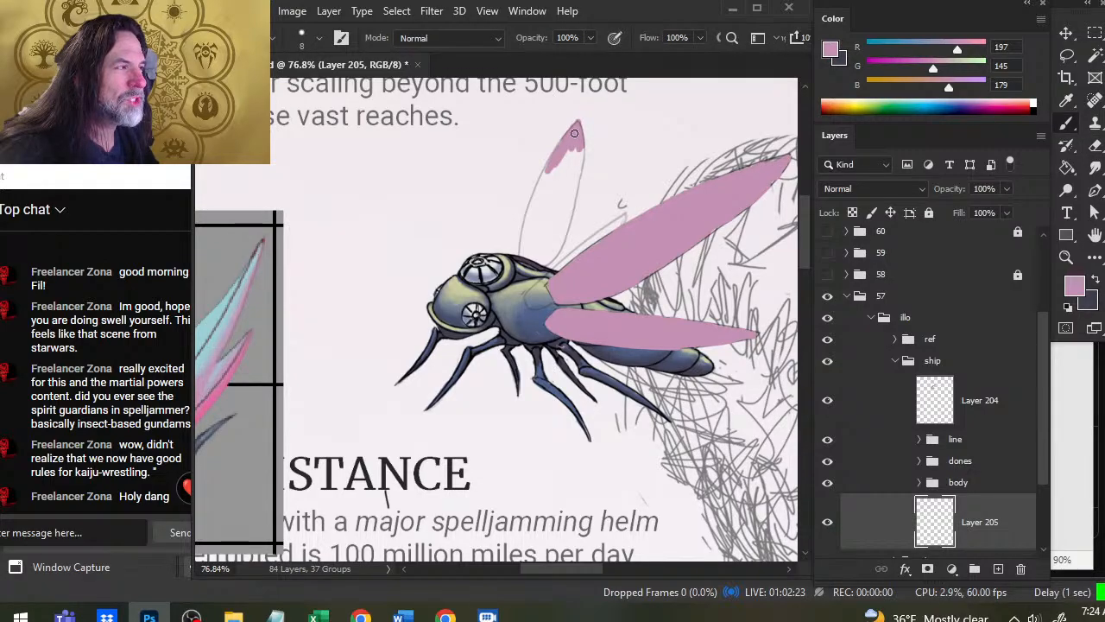
Paint pink along the far upright wing's front edge from tip to base and trim the outer contour.
{"action": "mouse_move", "coordinate": [575, 130]}
{"action": "left_mouse_down"}
{"action": "mouse_move", "coordinate": [531, 212]}
{"action": "mouse_move", "coordinate": [541, 172]}
{"action": "mouse_move", "coordinate": [532, 192]}
{"action": "mouse_move", "coordinate": [520, 247]}
{"action": "left_mouse_up"}
{"action": "key", "text": "e"}
{"action": "key", "text": "b"}
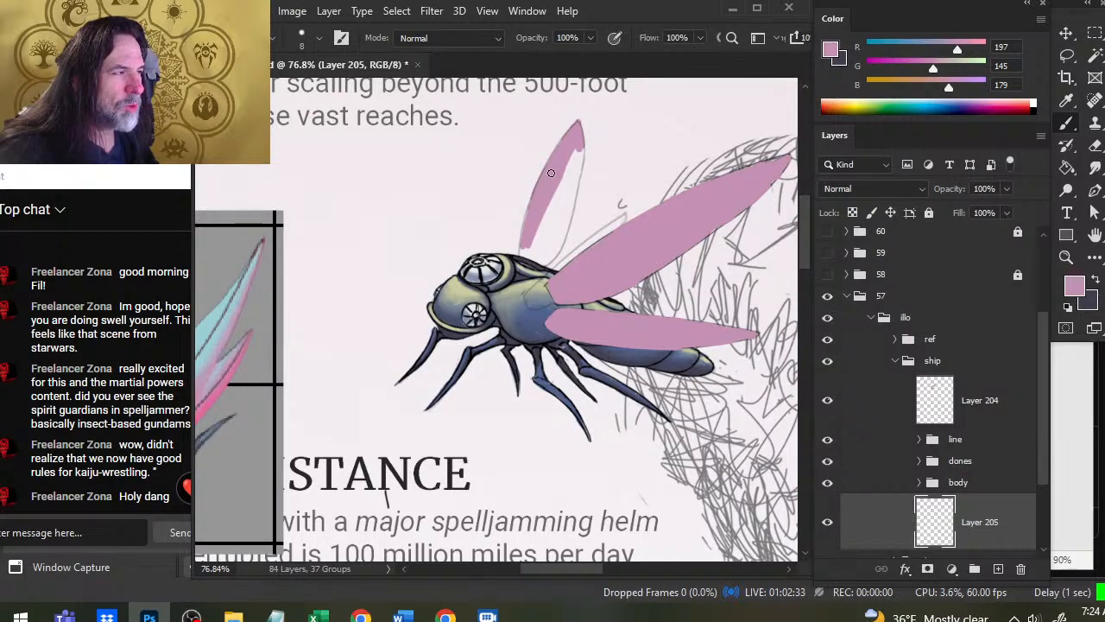
{"action": "key", "text": "e"}
{"action": "left_click_drag", "start_coordinate": [533, 190], "coordinate": [527, 220]}
{"action": "key", "text": "b"}
{"action": "key", "text": "e"}
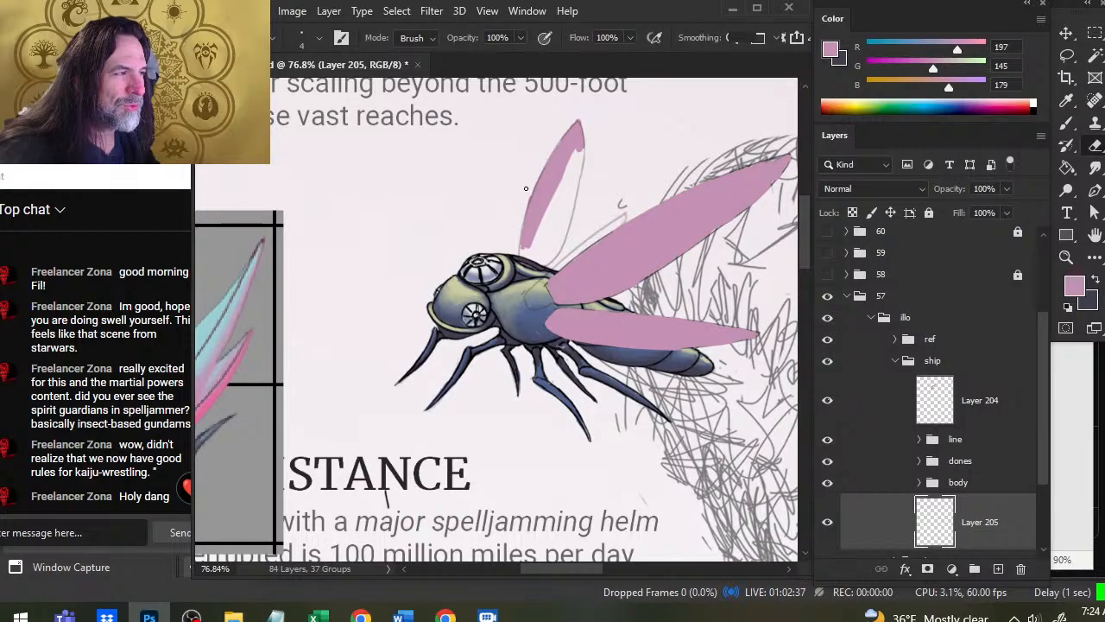
{"action": "key", "text": "b"}
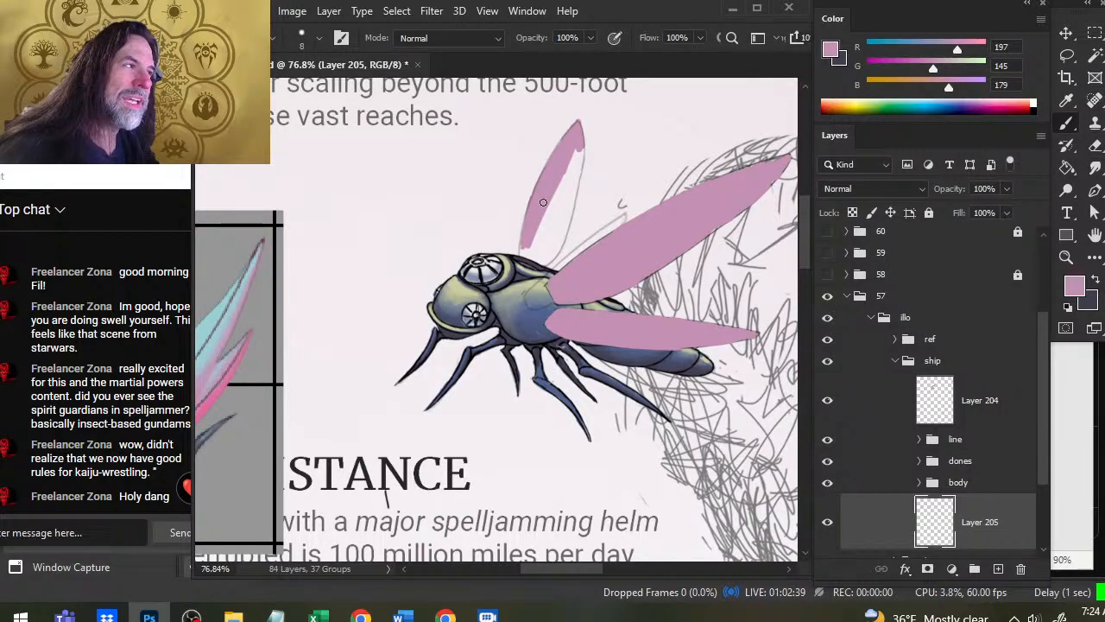
Paint pink down the far upright wing's rear edge and fill its interior toward the base at the thorax.
{"action": "left_click_drag", "start_coordinate": [577, 148], "coordinate": [574, 184]}
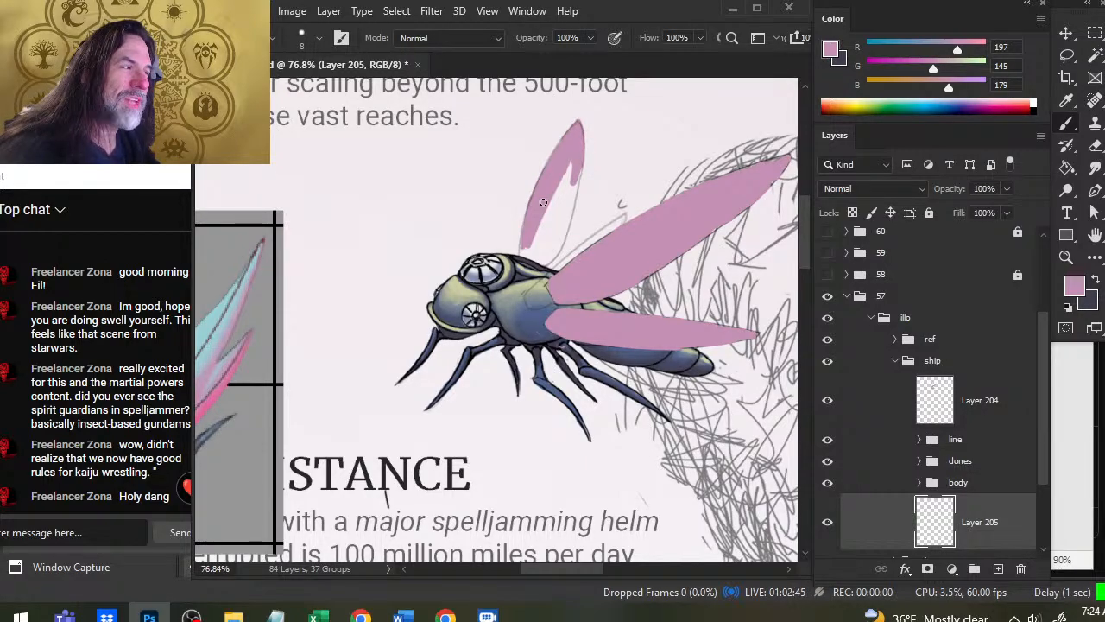
{"action": "left_click_drag", "start_coordinate": [572, 164], "coordinate": [534, 247]}
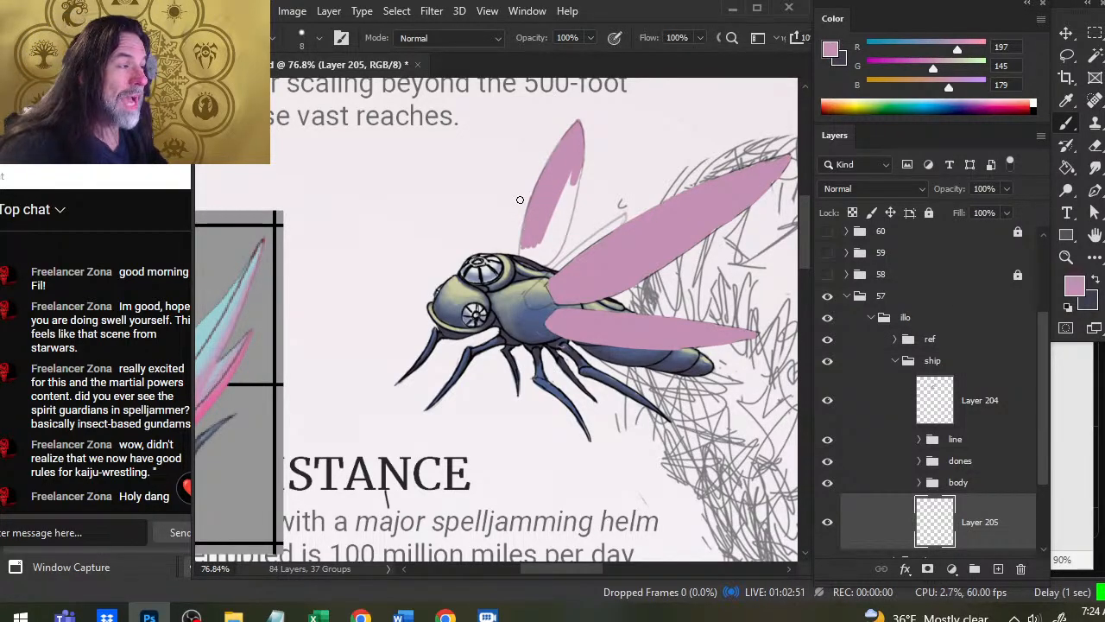
{"action": "left_click_drag", "start_coordinate": [574, 165], "coordinate": [568, 191]}
{"action": "key", "text": "alt+Tab"}
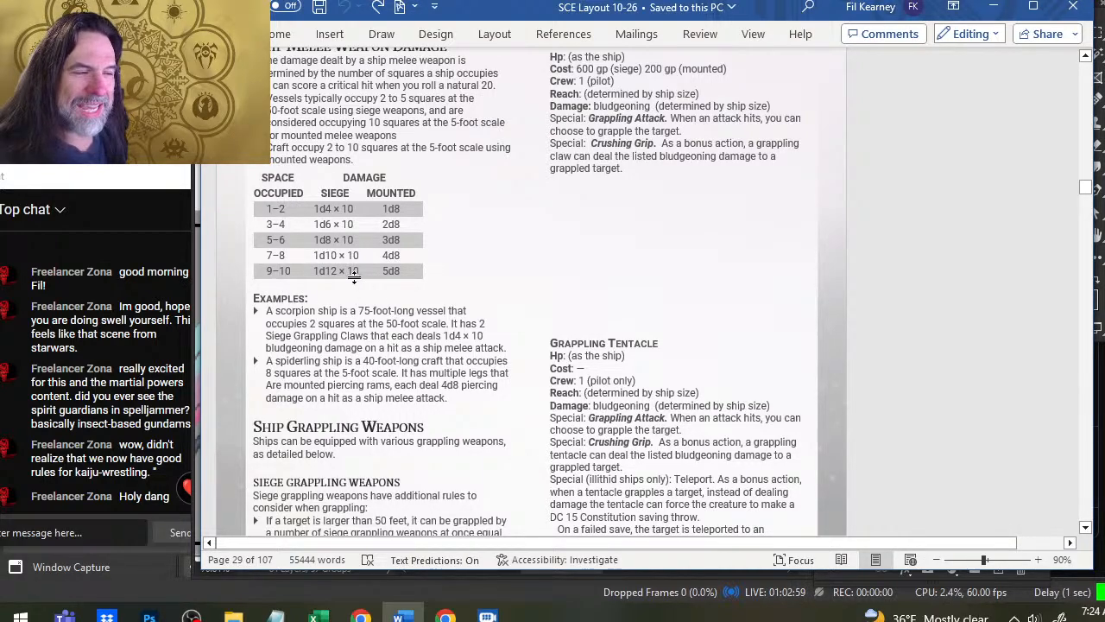
{"action": "key", "text": "alt+Tab"}
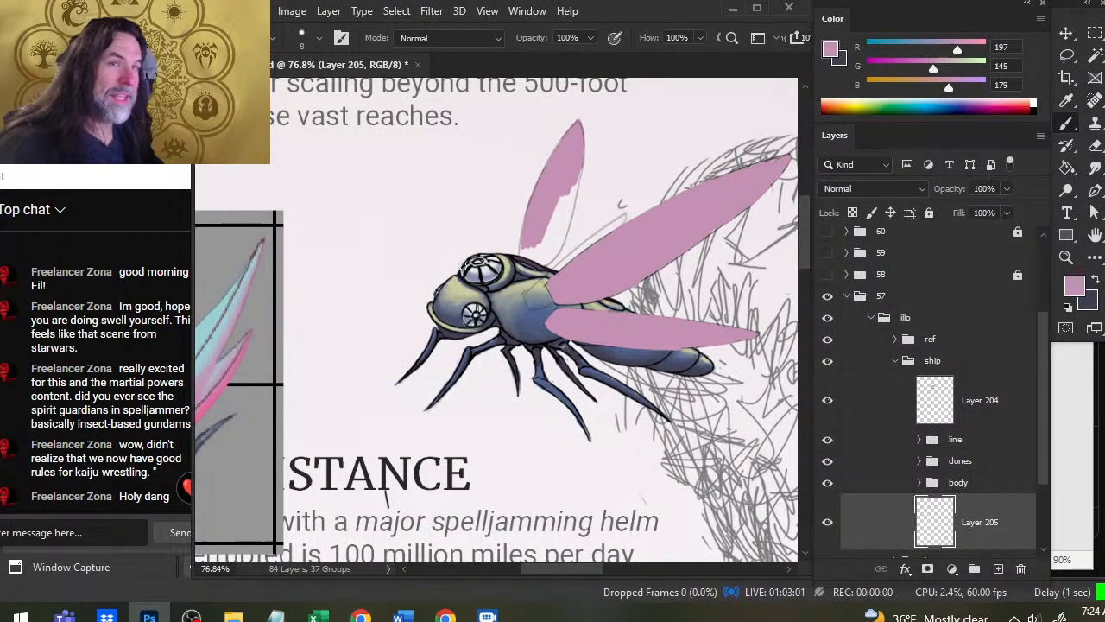
{"action": "mouse_move", "coordinate": [558, 195]}
{"action": "left_mouse_down"}
{"action": "mouse_move", "coordinate": [562, 213]}
{"action": "mouse_move", "coordinate": [558, 195]}
{"action": "mouse_move", "coordinate": [571, 197]}
{"action": "mouse_move", "coordinate": [574, 182]}
{"action": "left_mouse_up"}
{"action": "key", "text": "alt+Tab"}
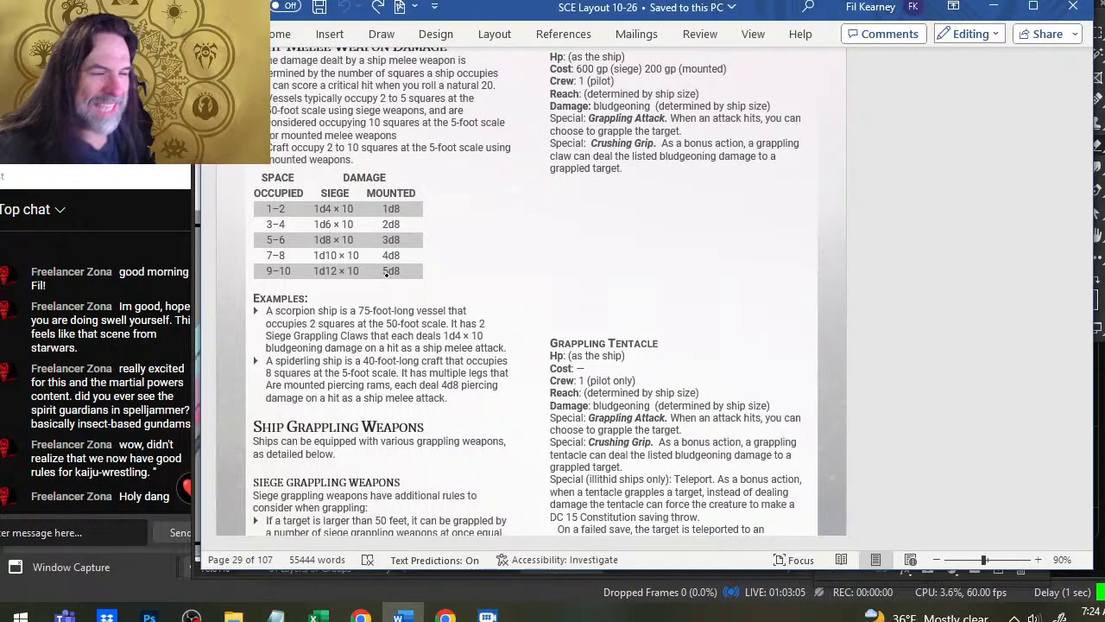
{"action": "key", "text": "alt+Tab"}
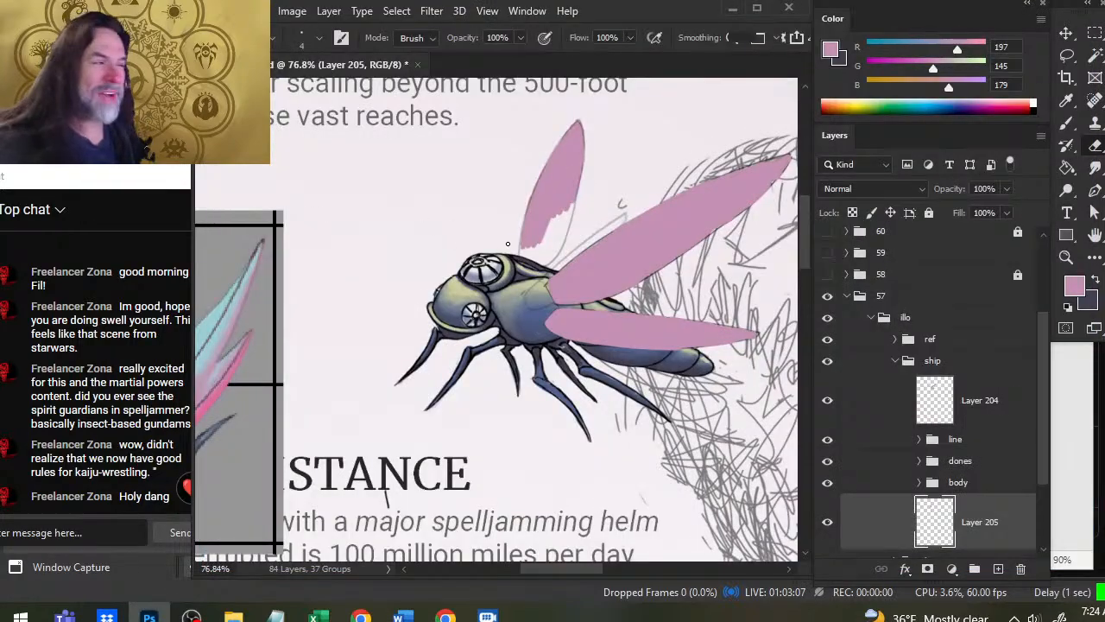
{"action": "key", "text": "b"}
{"action": "mouse_move", "coordinate": [551, 207]}
{"action": "left_mouse_down"}
{"action": "mouse_move", "coordinate": [555, 235]}
{"action": "mouse_move", "coordinate": [551, 204]}
{"action": "mouse_move", "coordinate": [565, 229]}
{"action": "mouse_move", "coordinate": [573, 203]}
{"action": "mouse_move", "coordinate": [562, 243]}
{"action": "mouse_move", "coordinate": [527, 256]}
{"action": "left_mouse_up"}
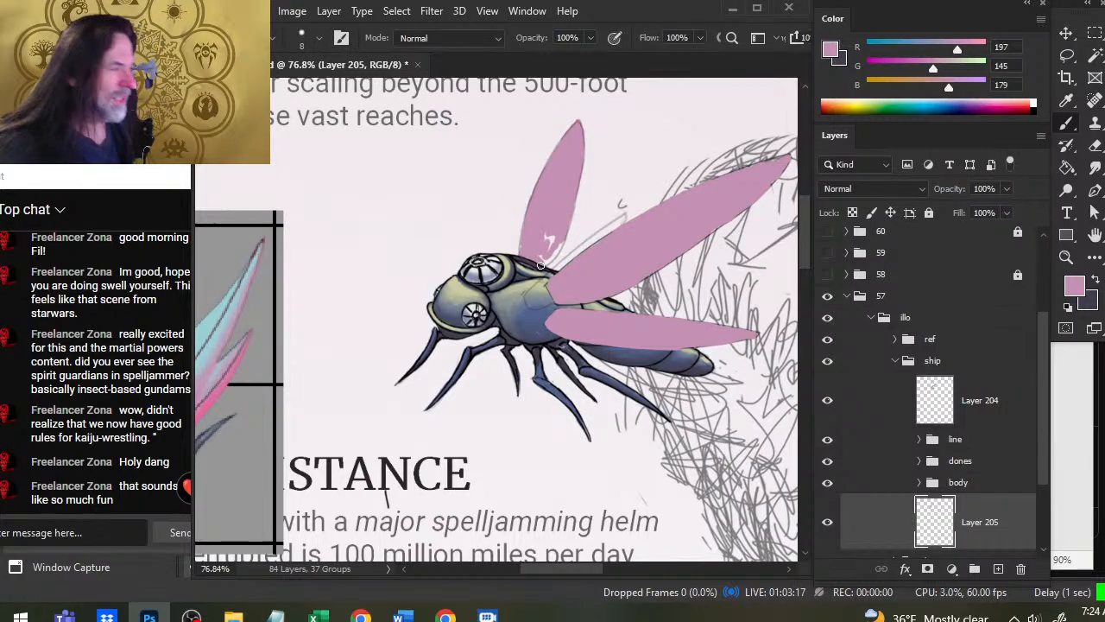
Switch to Chrome, open Roll20 in a new tab and view the DiA Vehicle Playtest 830pm EST game's details page.
{"action": "key", "text": "alt+Tab"}
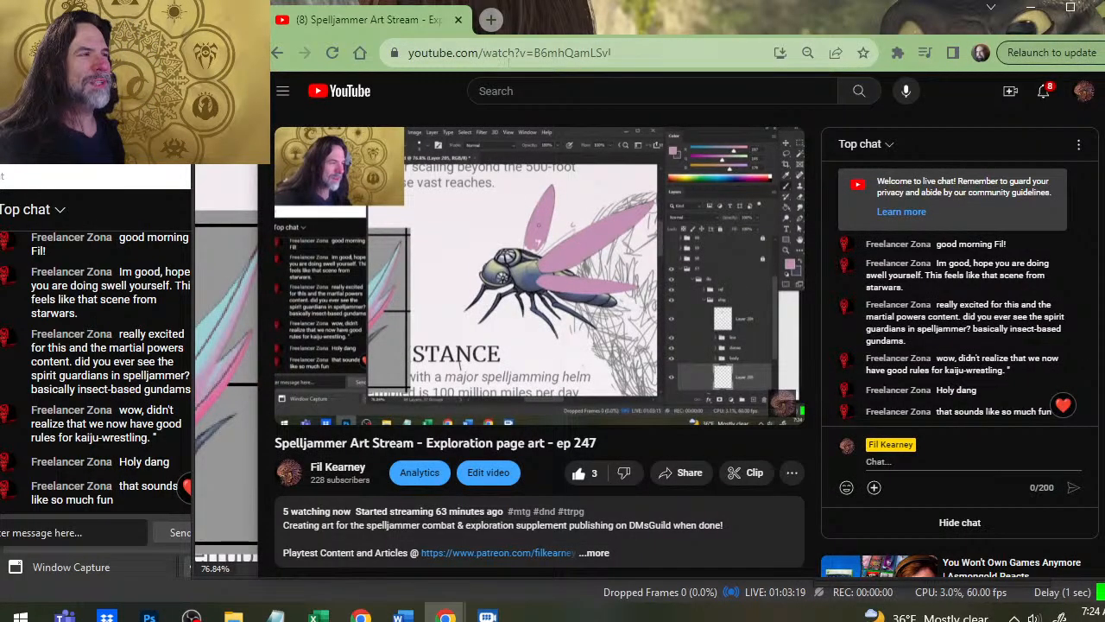
{"action": "left_click", "coordinate": [490, 19]}
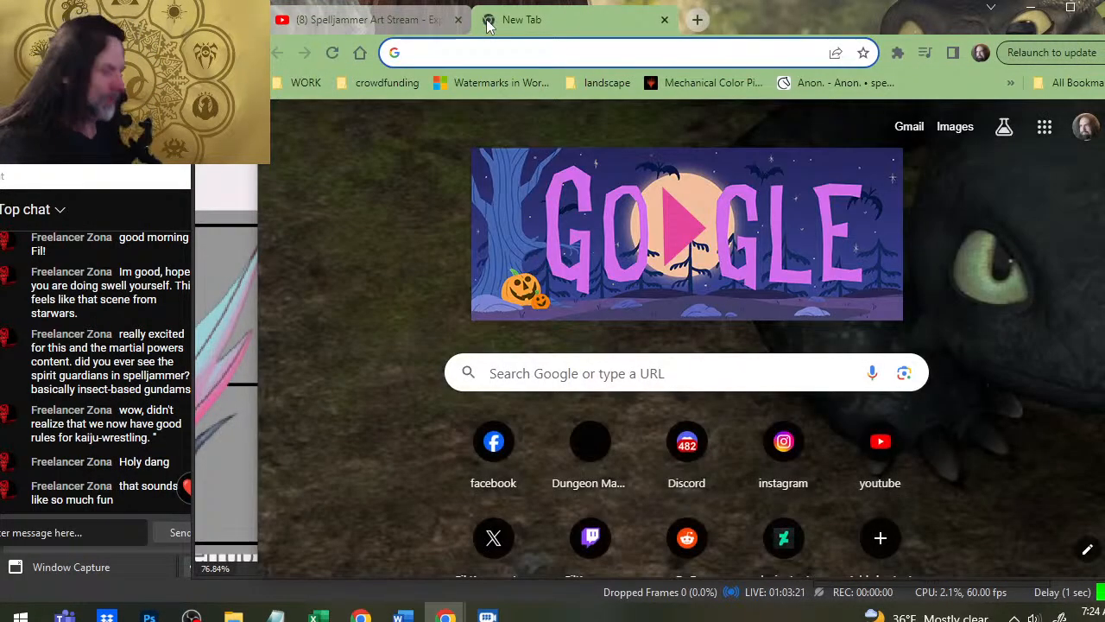
{"action": "type", "text": "roll20"}
{"action": "key", "text": "Return"}
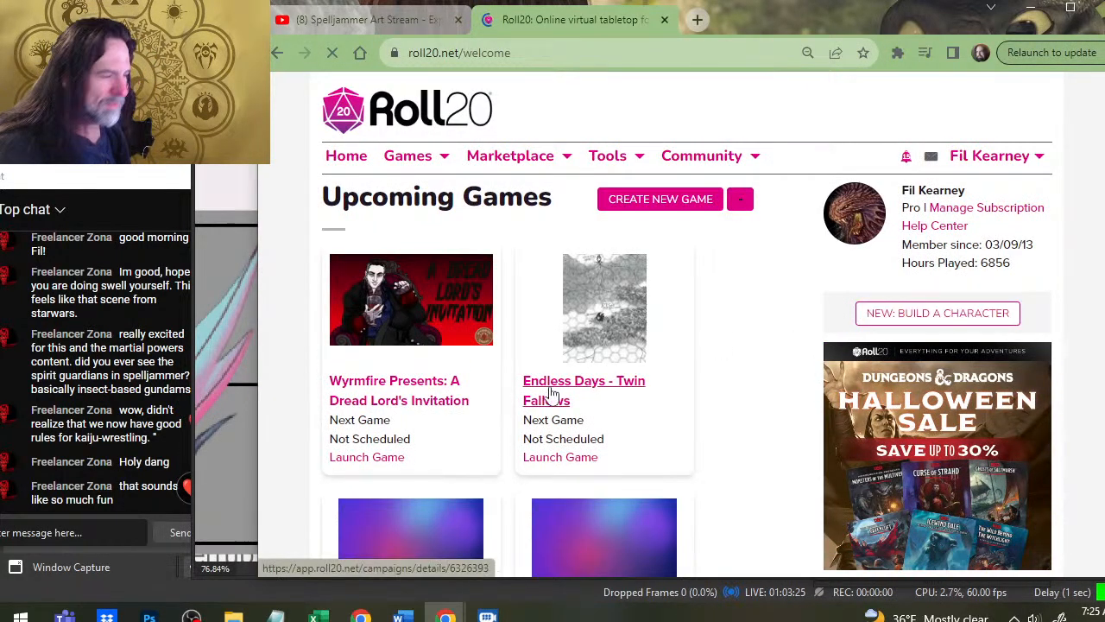
{"action": "scroll", "coordinate": [630, 350], "scroll_direction": "down", "scroll_amount": 3}
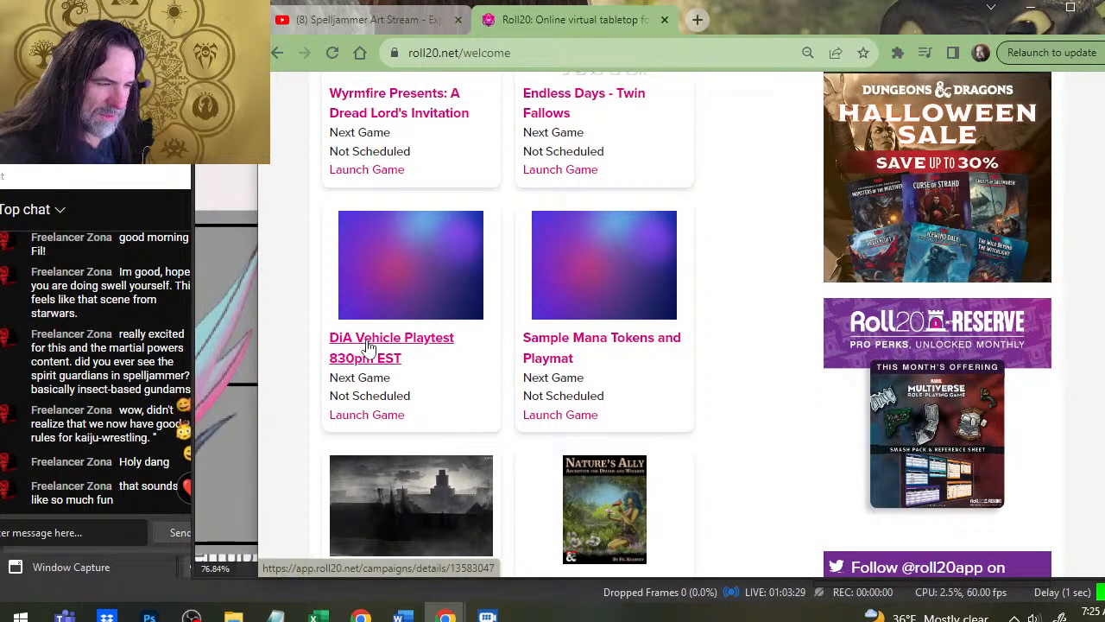
{"action": "left_click", "coordinate": [380, 350]}
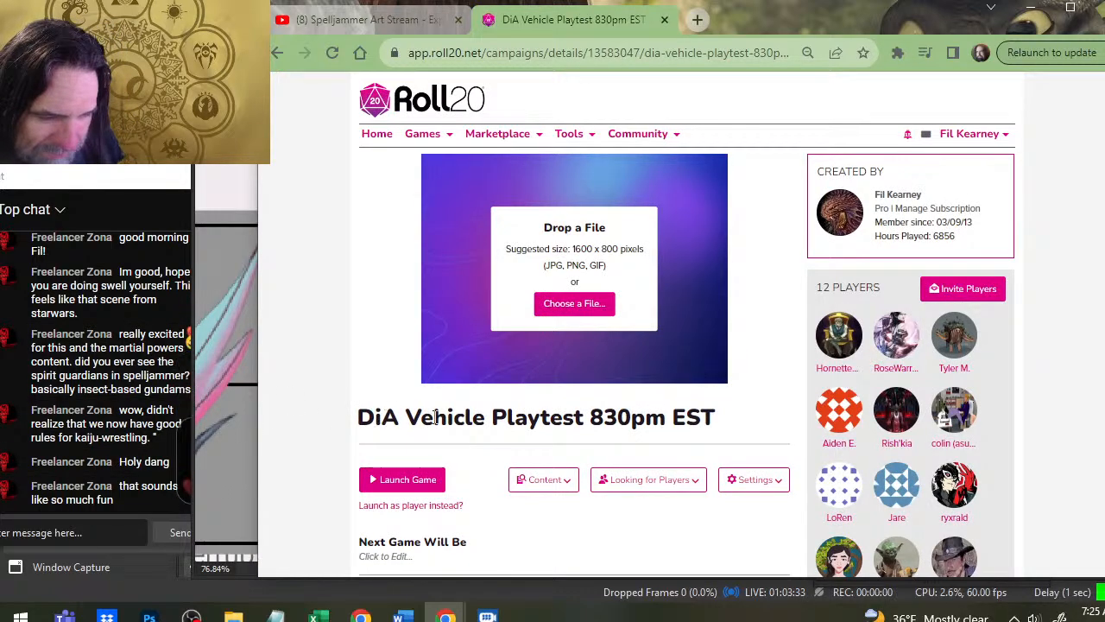
{"action": "scroll", "coordinate": [665, 345], "scroll_direction": "down", "scroll_amount": 5}
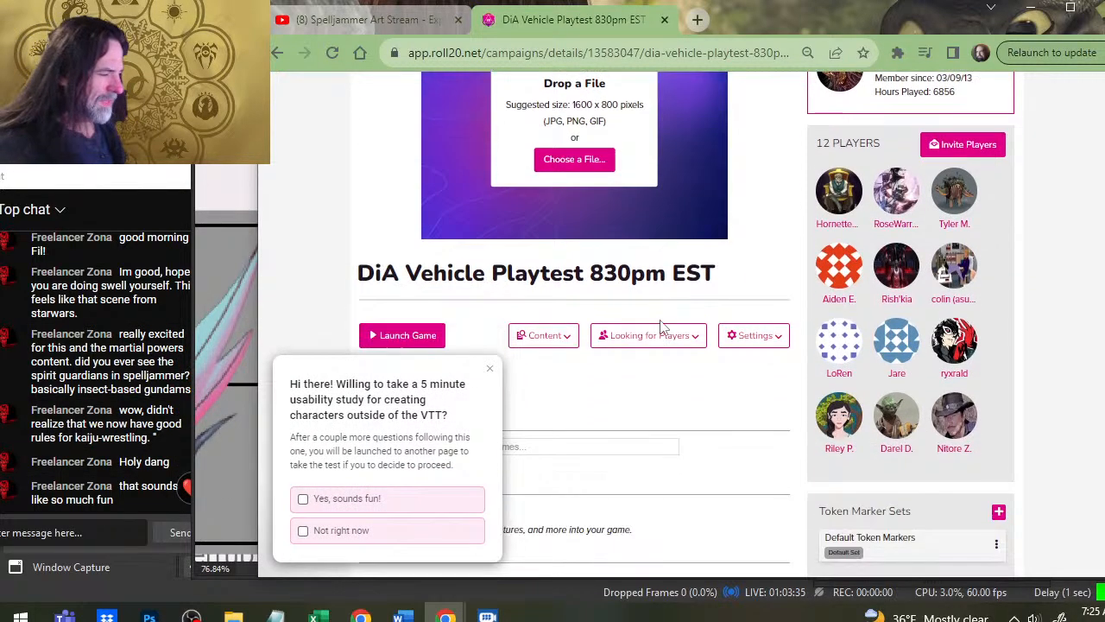
Launch the DiA Vehicle Playtest game and examine the winged ship and scorpion ship deck layouts on its map page.
{"action": "scroll", "coordinate": [439, 306], "scroll_direction": "up", "scroll_amount": 2}
{"action": "left_click", "coordinate": [413, 213]}
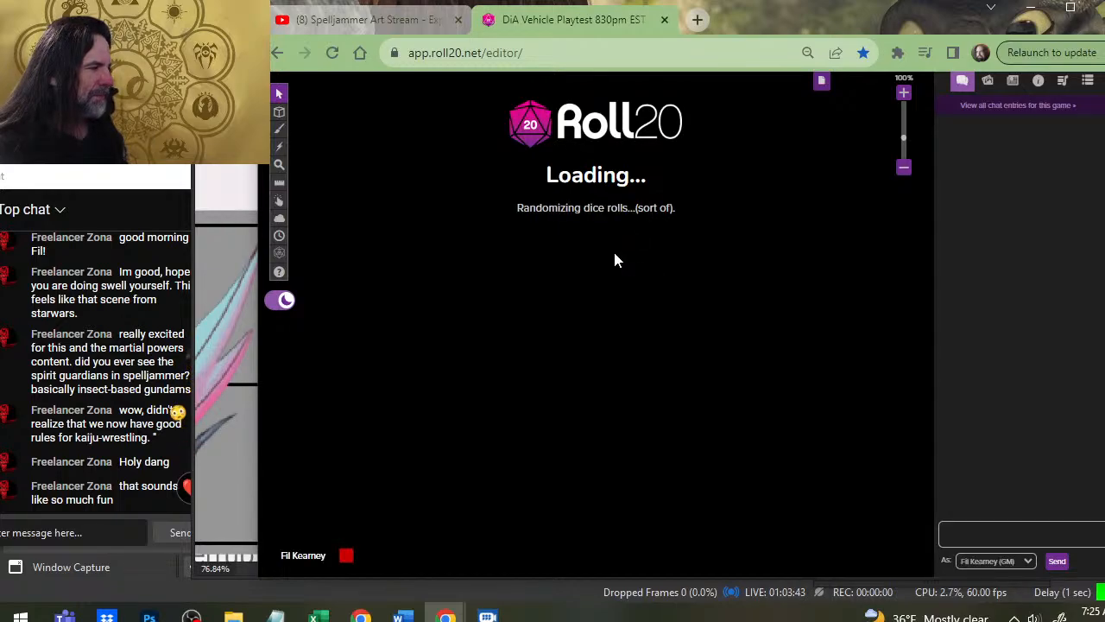
{"action": "scroll", "coordinate": [595, 259], "scroll_direction": "down", "scroll_amount": 1}
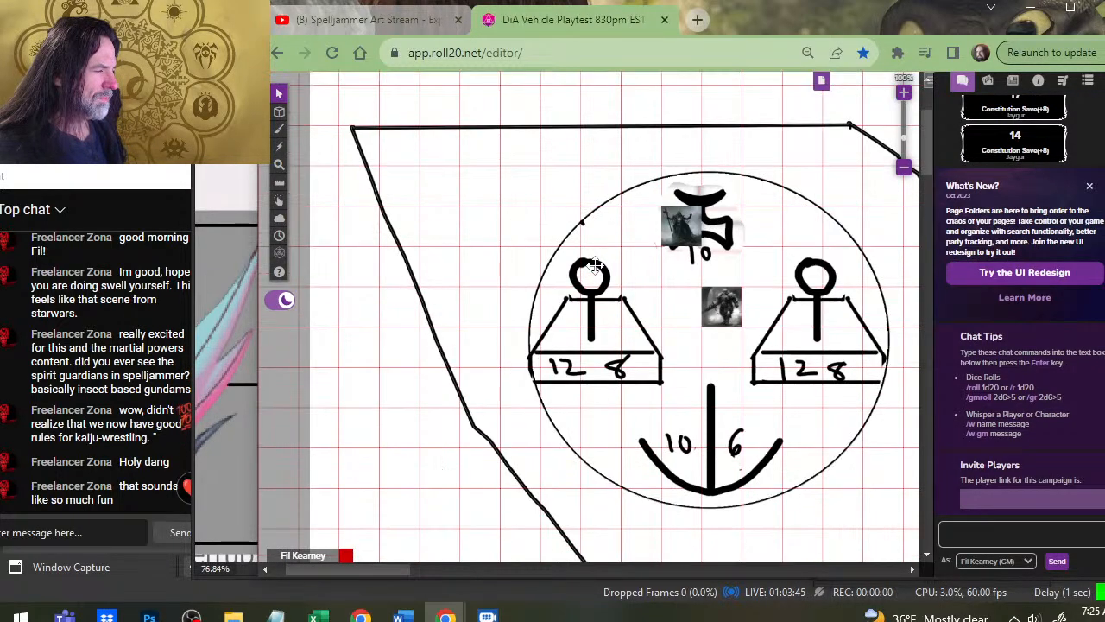
{"action": "scroll", "coordinate": [662, 255], "scroll_direction": "down", "scroll_amount": 4}
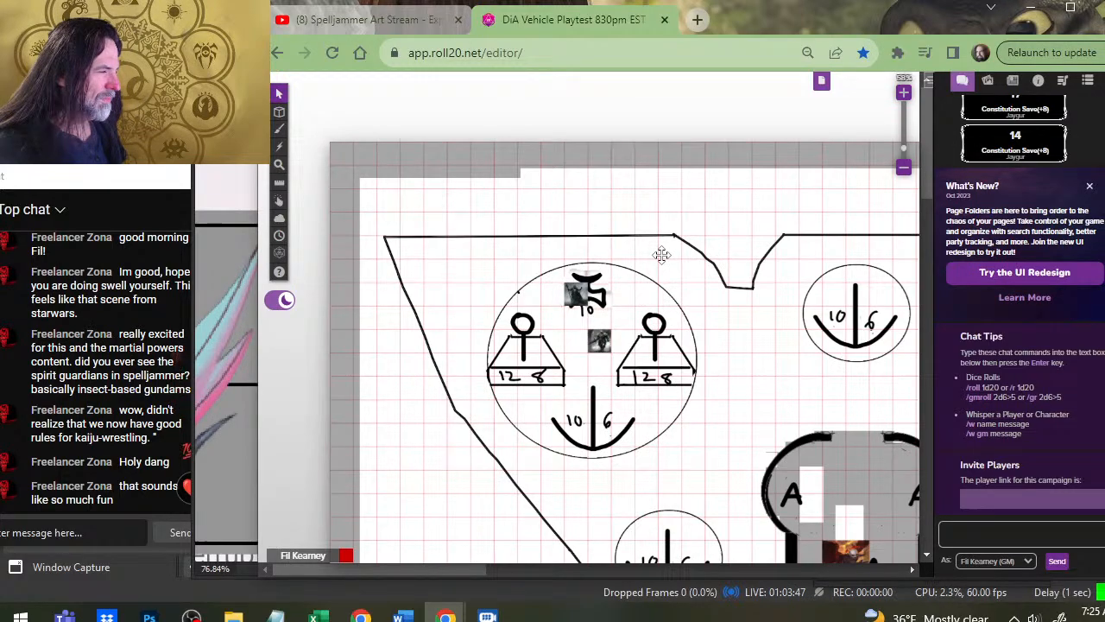
{"action": "scroll", "coordinate": [661, 255], "scroll_direction": "down", "scroll_amount": 5}
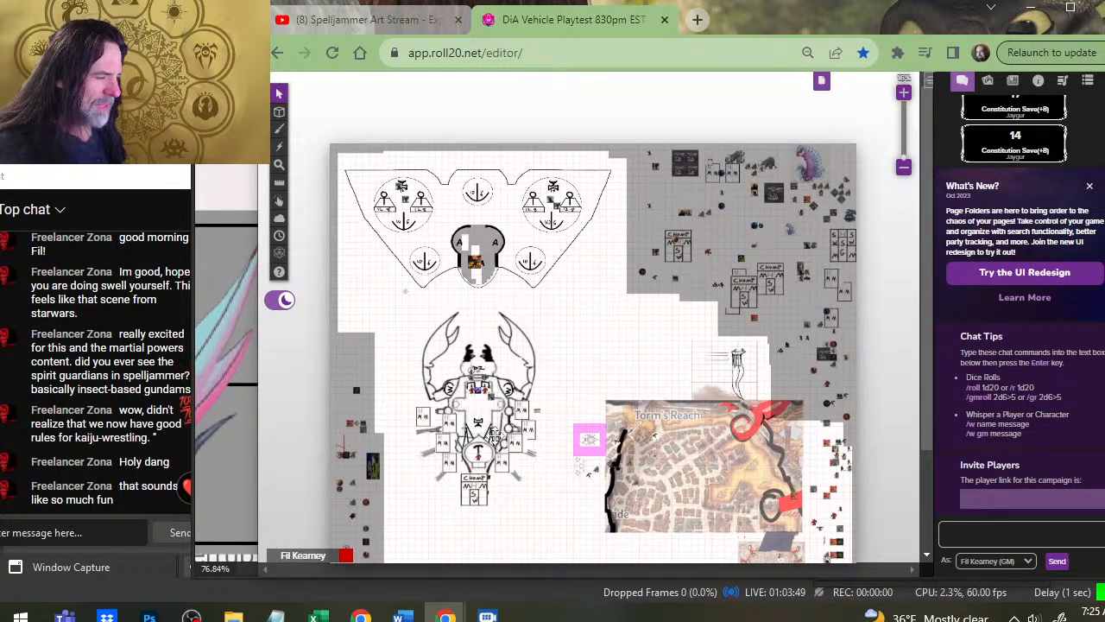
{"action": "left_click", "coordinate": [484, 387]}
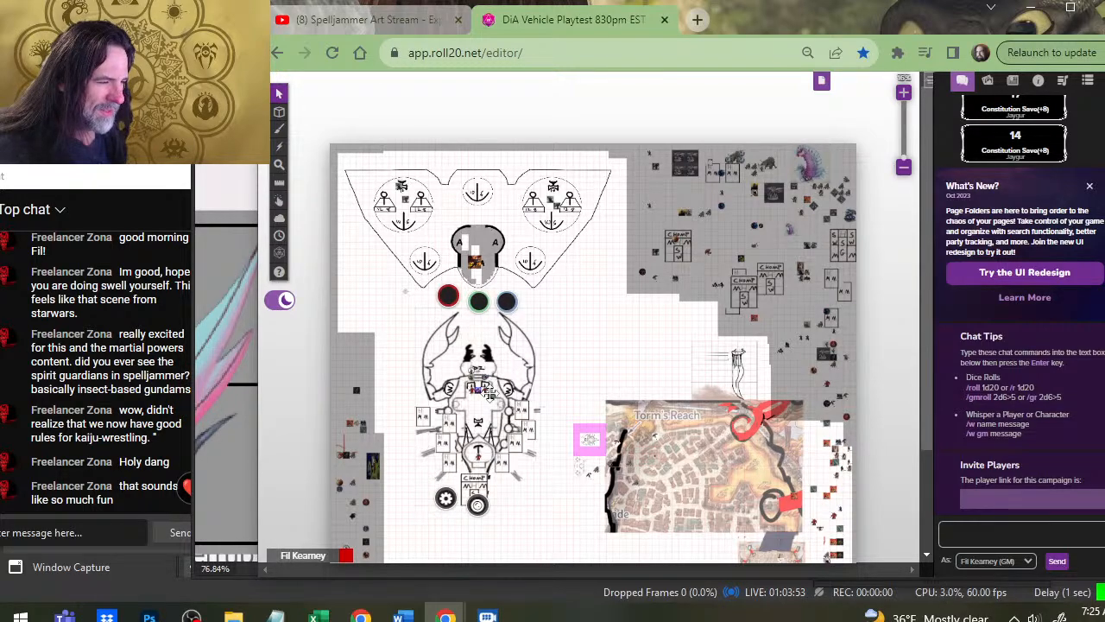
{"action": "scroll", "coordinate": [683, 413], "scroll_direction": "up", "scroll_amount": 5}
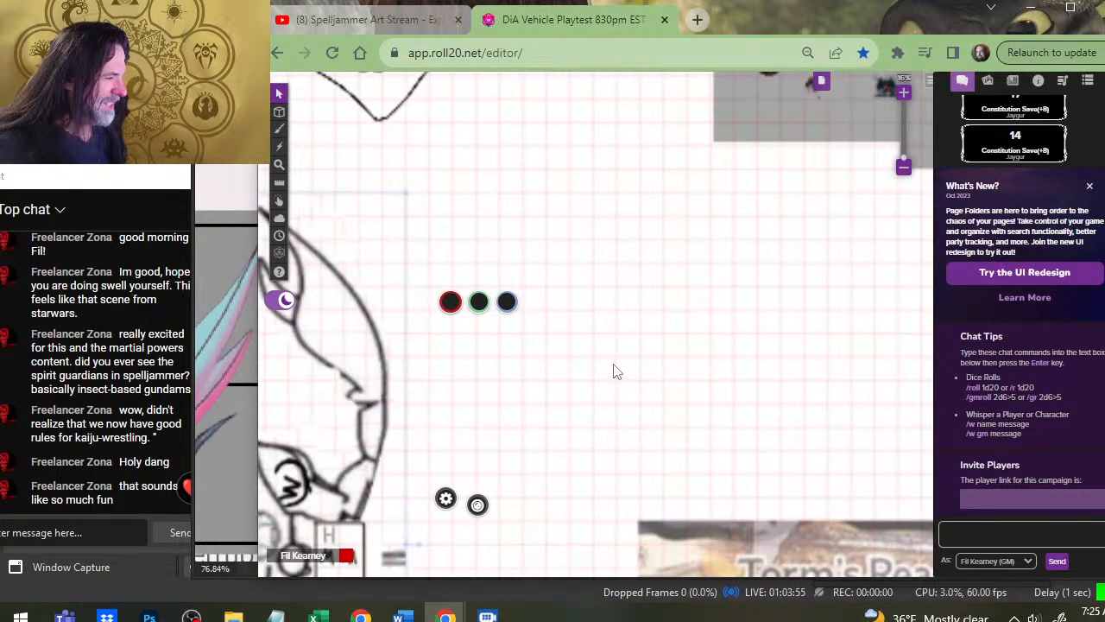
Examine the large Torm's Reach city map, its creature tokens and the ship sketches beside it.
{"action": "left_click_drag", "start_coordinate": [594, 361], "coordinate": [435, 341]}
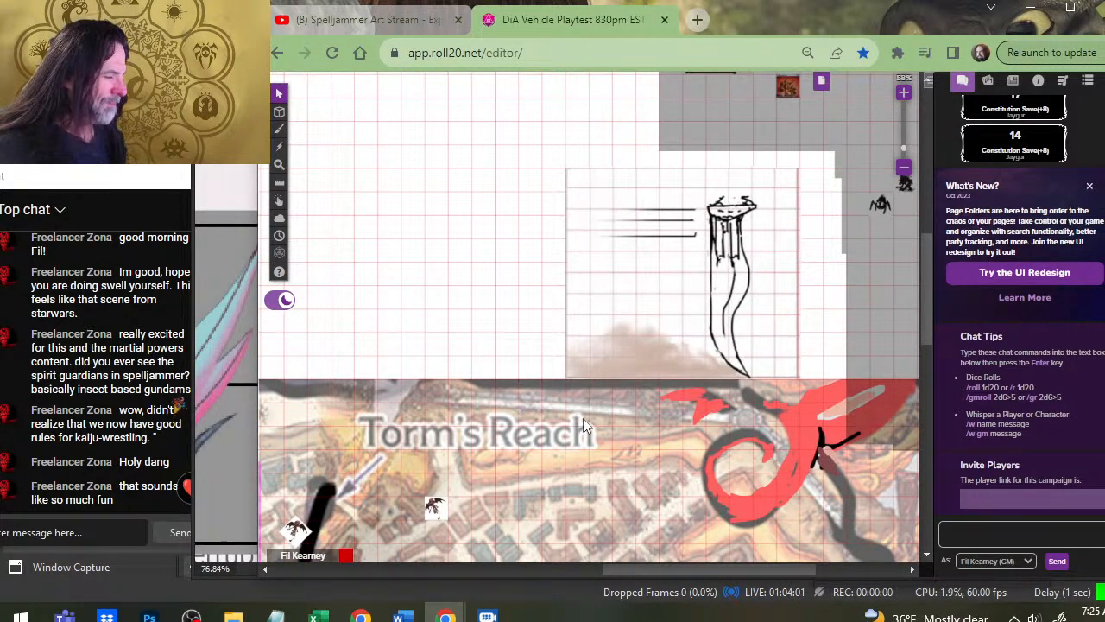
{"action": "left_click_drag", "start_coordinate": [588, 425], "coordinate": [697, 163]}
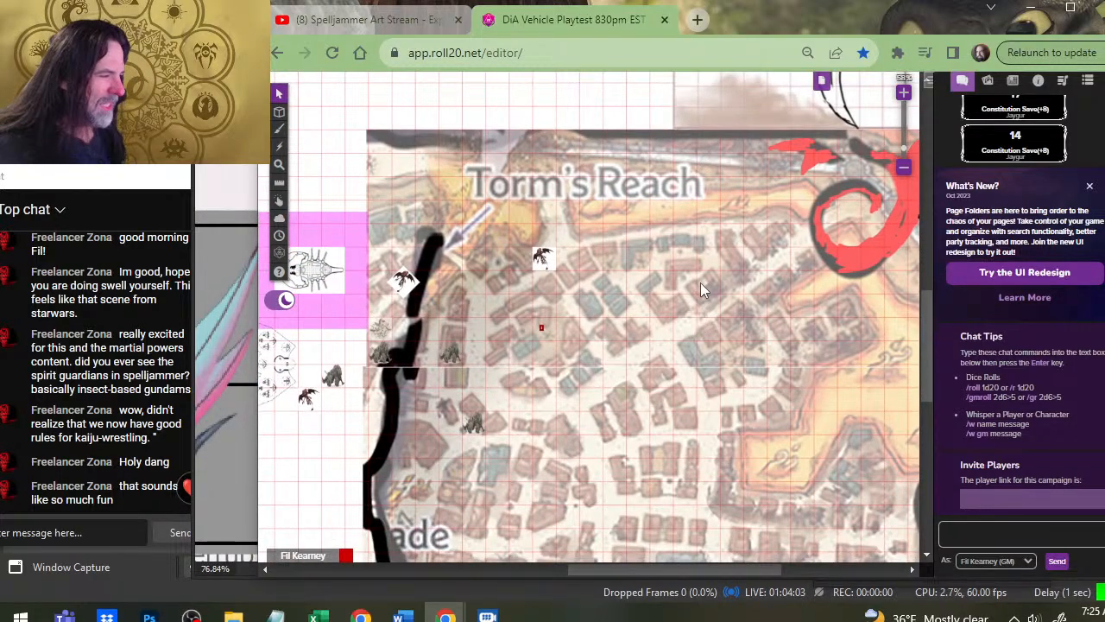
{"action": "key", "text": "shift+z"}
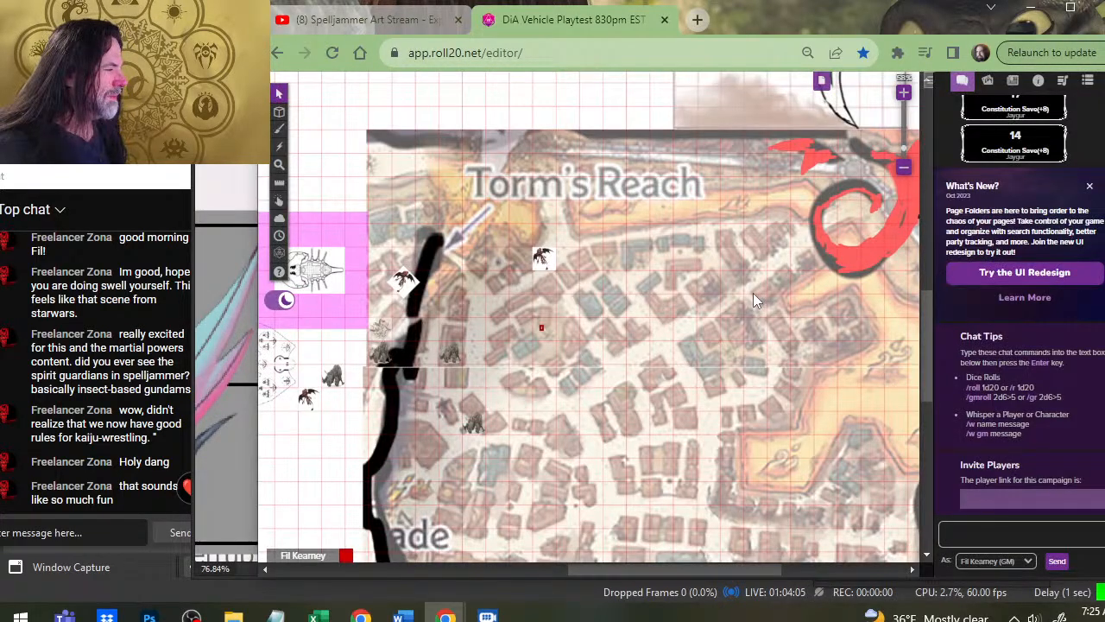
{"action": "scroll", "coordinate": [753, 293], "scroll_direction": "down", "scroll_amount": 5}
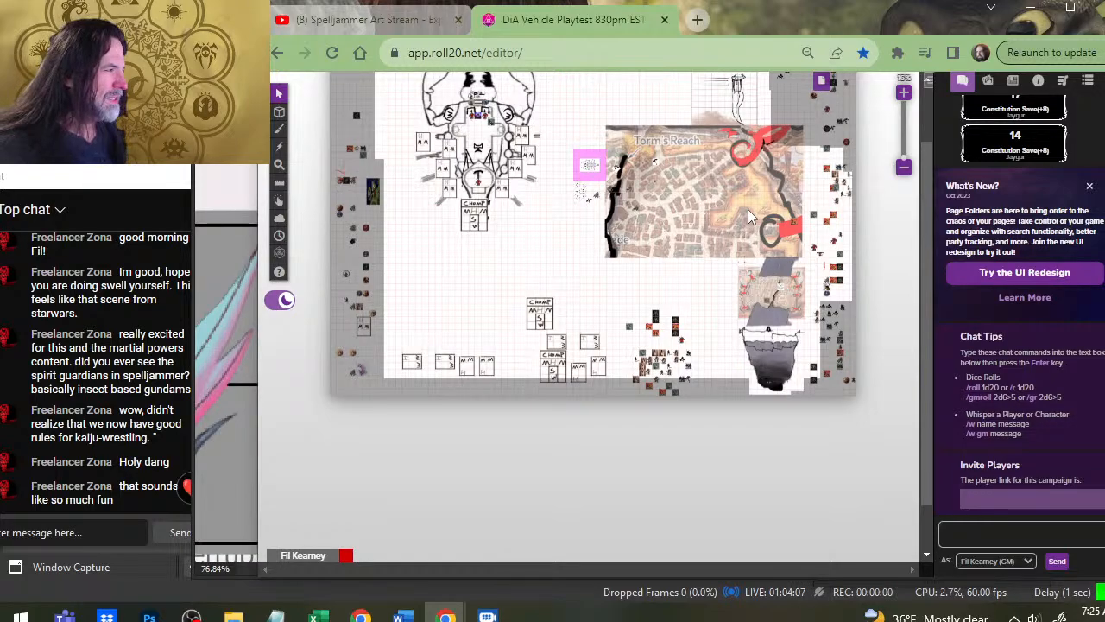
{"action": "scroll", "coordinate": [748, 209], "scroll_direction": "up", "scroll_amount": 4}
{"action": "left_click_drag", "start_coordinate": [639, 294], "coordinate": [526, 202]}
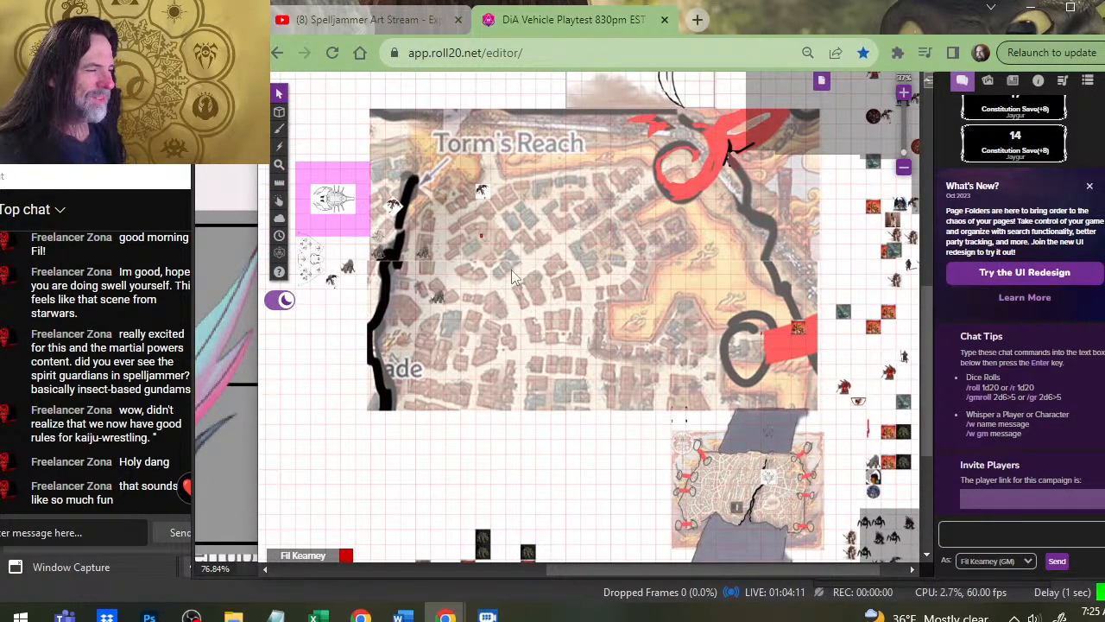
{"action": "scroll", "coordinate": [472, 356], "scroll_direction": "down", "scroll_amount": 5}
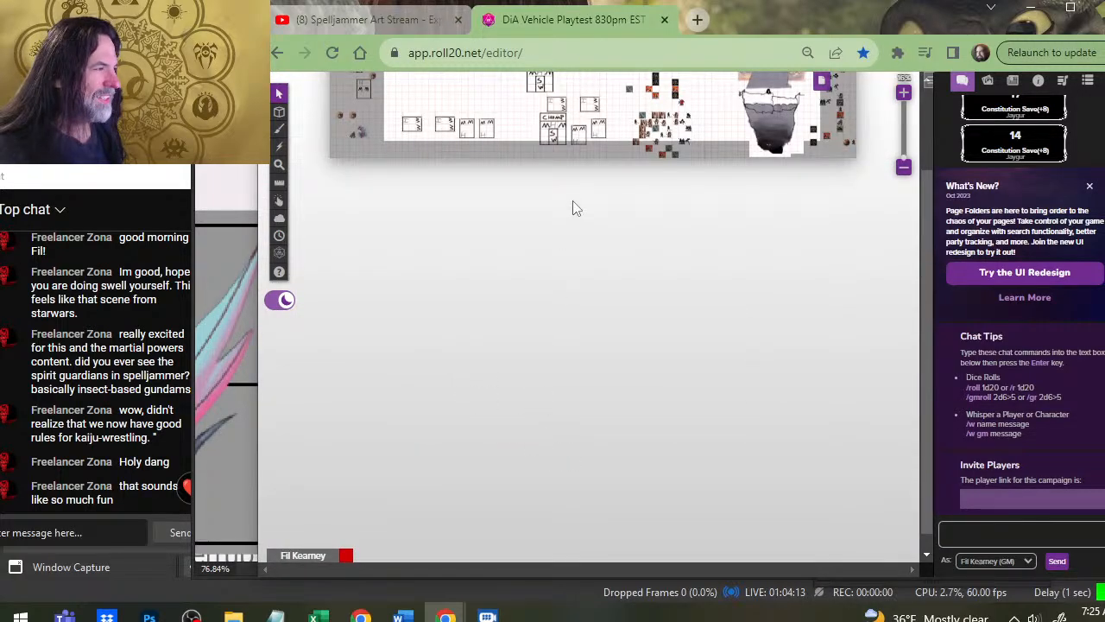
{"action": "scroll", "coordinate": [576, 208], "scroll_direction": "up", "scroll_amount": 5}
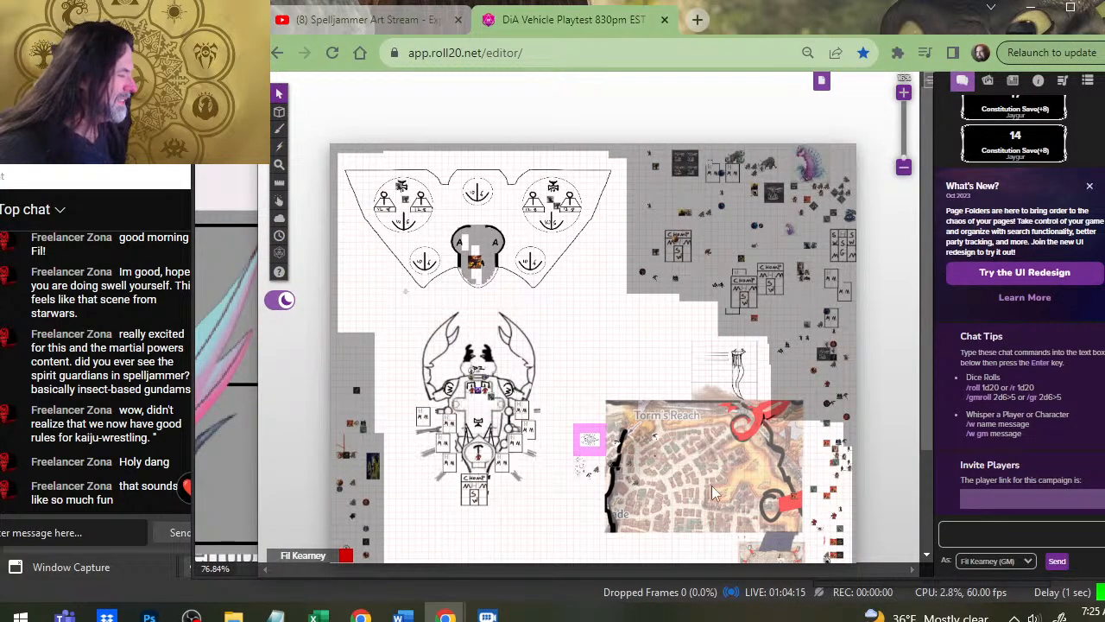
{"action": "scroll", "coordinate": [733, 505], "scroll_direction": "up", "scroll_amount": 5}
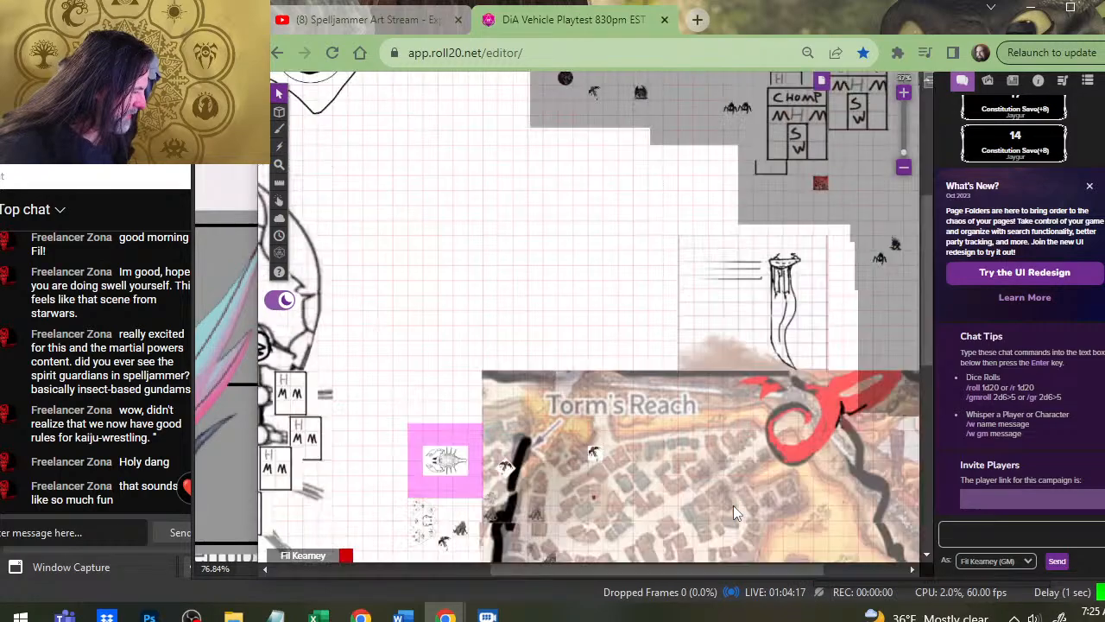
{"action": "left_click_drag", "start_coordinate": [733, 505], "coordinate": [633, 165]}
{"action": "left_click_drag", "start_coordinate": [718, 414], "coordinate": [644, 174]}
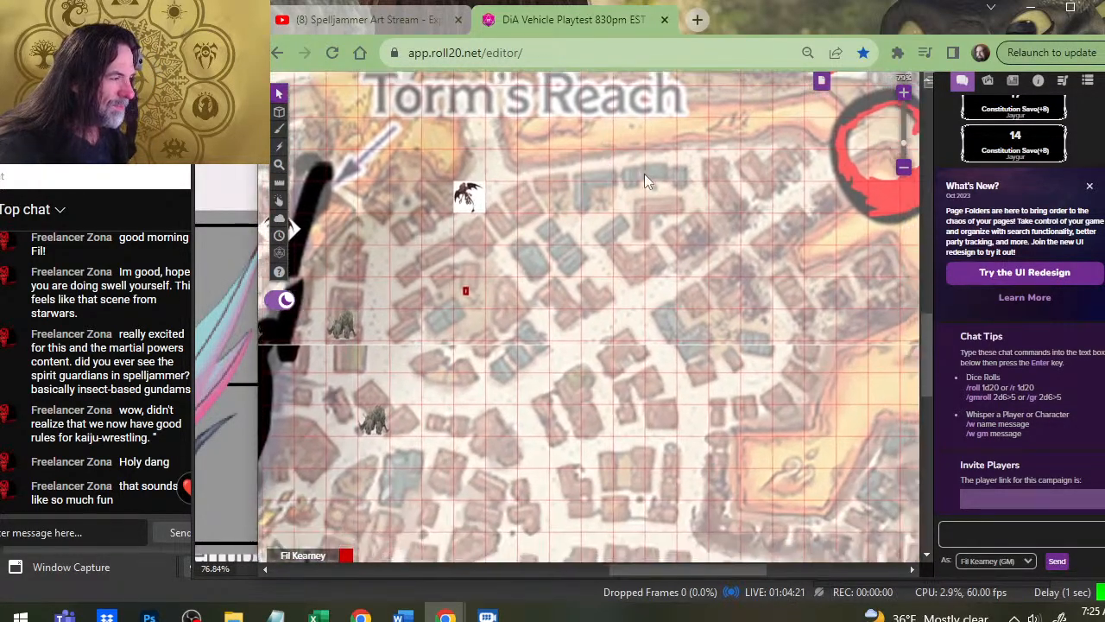
{"action": "left_click_drag", "start_coordinate": [732, 446], "coordinate": [581, 182]}
{"action": "left_click_drag", "start_coordinate": [703, 444], "coordinate": [486, 279]}
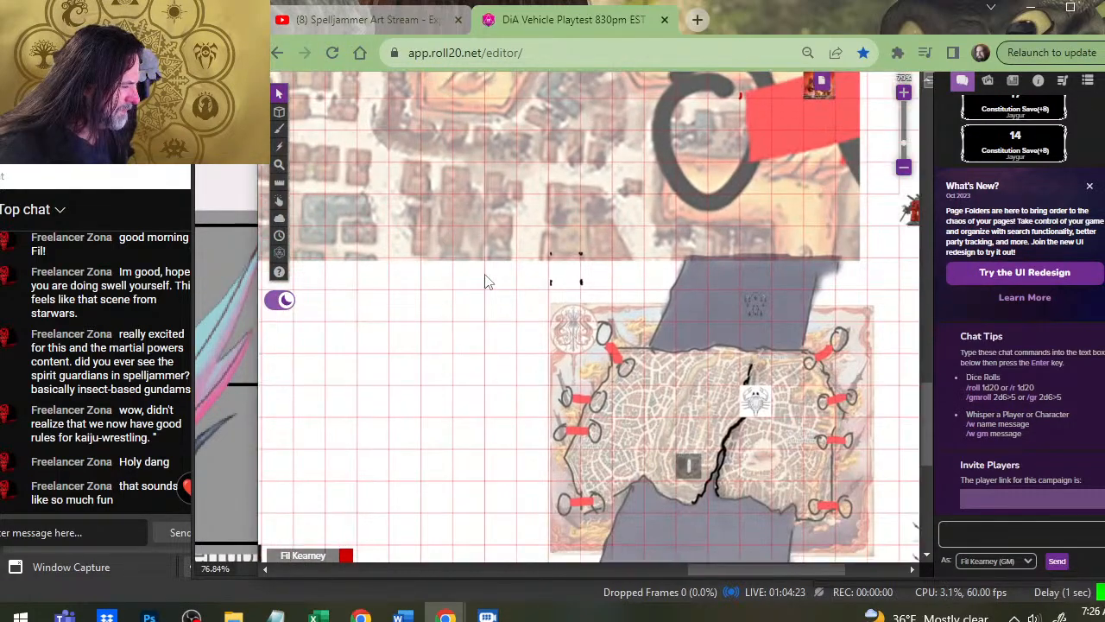
Examine the small city overview map up close, including the scorpion ship token and the ship outline on the dark area above it.
{"action": "left_click_drag", "start_coordinate": [641, 390], "coordinate": [505, 248]}
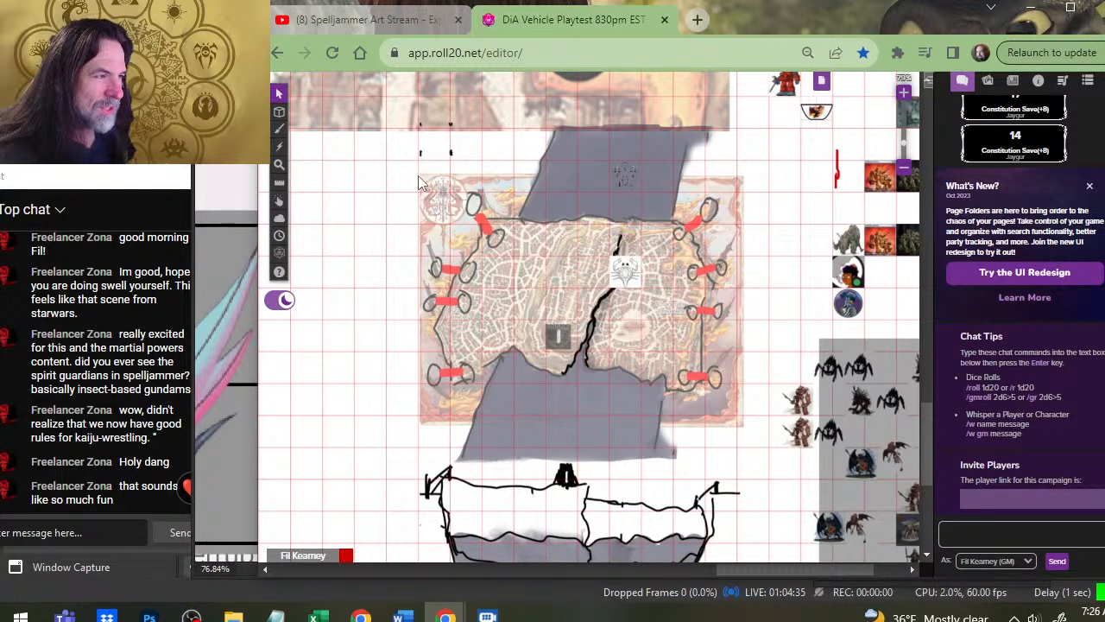
{"action": "scroll", "coordinate": [627, 167], "scroll_direction": "up", "scroll_amount": 3}
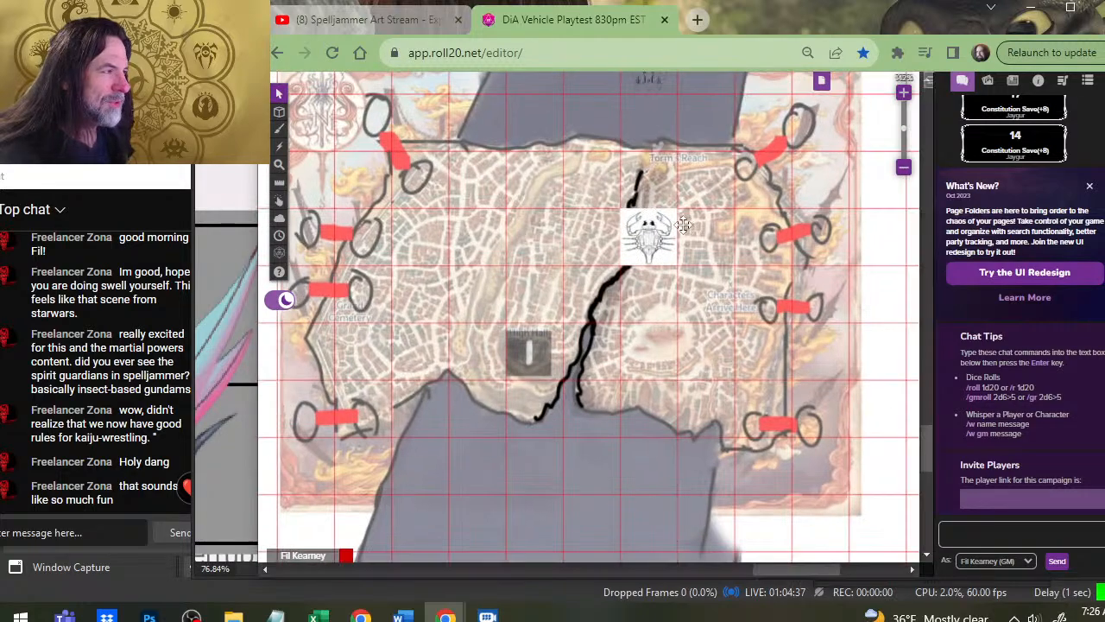
{"action": "scroll", "coordinate": [643, 193], "scroll_direction": "up", "scroll_amount": 4}
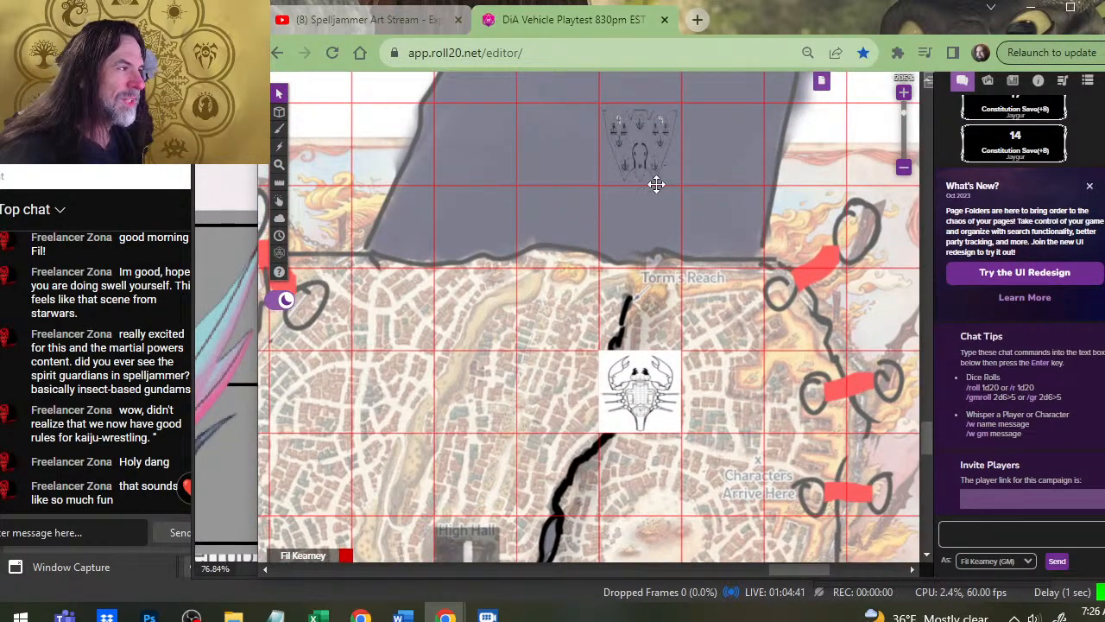
{"action": "left_click_drag", "start_coordinate": [654, 181], "coordinate": [610, 341]}
{"action": "scroll", "coordinate": [588, 336], "scroll_direction": "up", "scroll_amount": 2}
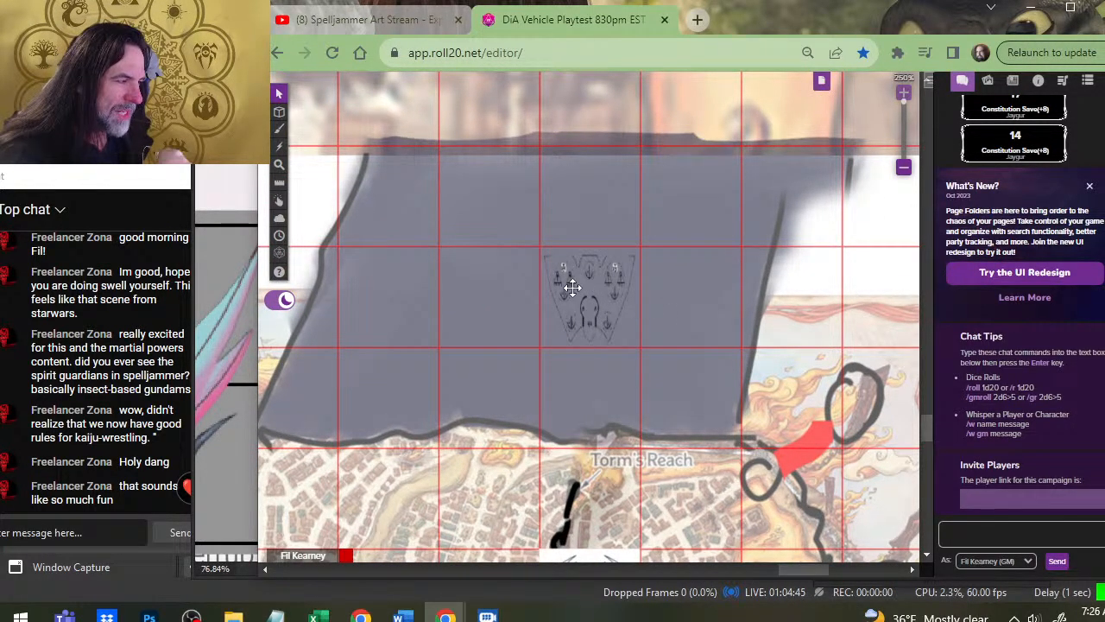
{"action": "scroll", "coordinate": [559, 223], "scroll_direction": "down", "scroll_amount": 2}
{"action": "scroll", "coordinate": [559, 223], "scroll_direction": "down", "scroll_amount": 2}
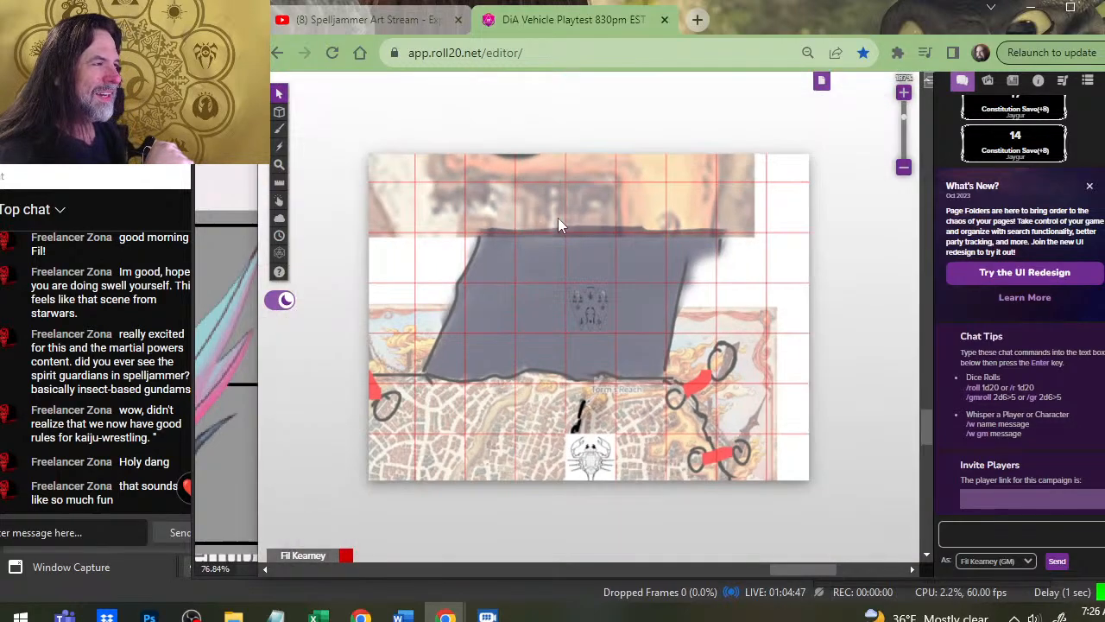
Compare the circled red band at the large map's edge with the small overview map and the side-view drawing beneath it.
{"action": "left_click_drag", "start_coordinate": [599, 172], "coordinate": [563, 449]}
{"action": "scroll", "coordinate": [554, 221], "scroll_direction": "down", "scroll_amount": 3}
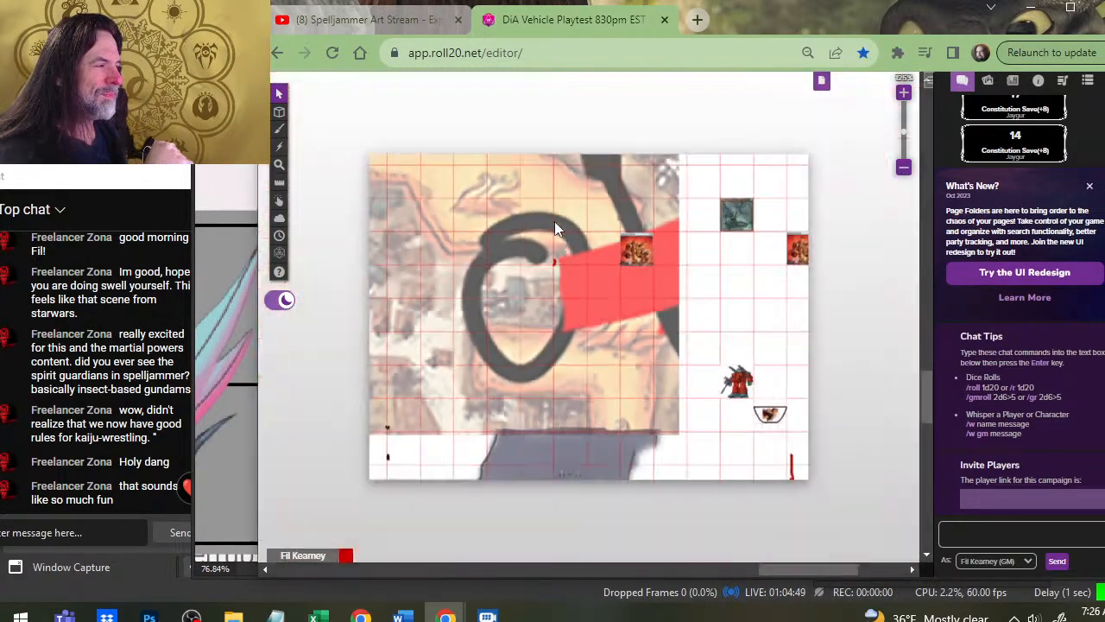
{"action": "scroll", "coordinate": [418, 215], "scroll_direction": "up", "scroll_amount": 2}
{"action": "left_click_drag", "start_coordinate": [503, 198], "coordinate": [577, 73]}
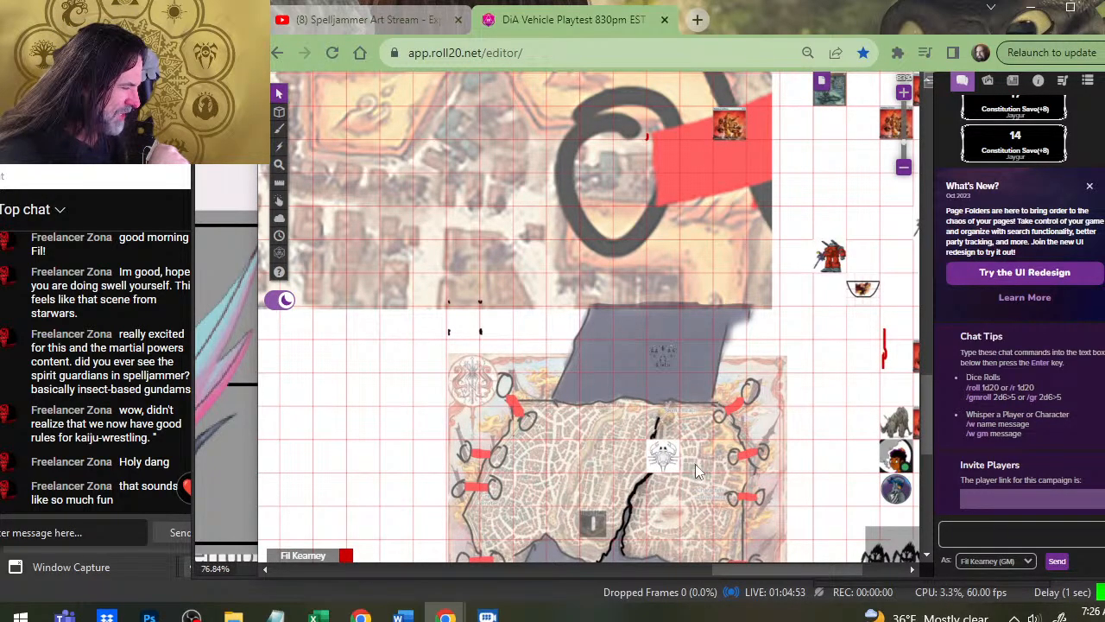
{"action": "left_click_drag", "start_coordinate": [695, 464], "coordinate": [500, 383]}
{"action": "left_click", "coordinate": [701, 434]}
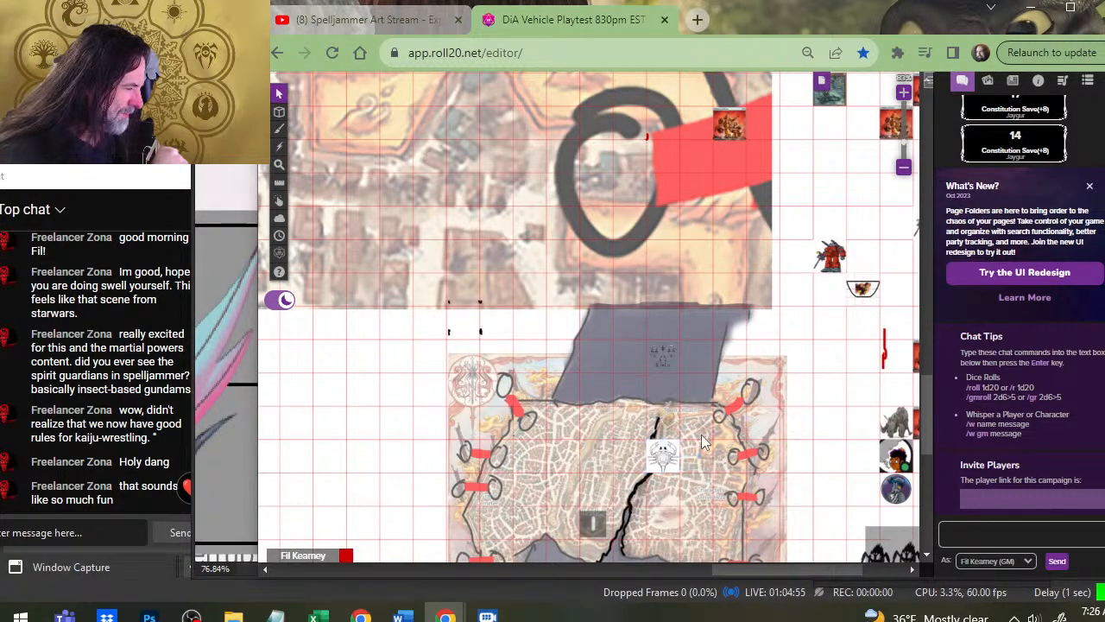
{"action": "scroll", "coordinate": [701, 434], "scroll_direction": "up", "scroll_amount": 8}
{"action": "left_click_drag", "start_coordinate": [717, 473], "coordinate": [400, 169]}
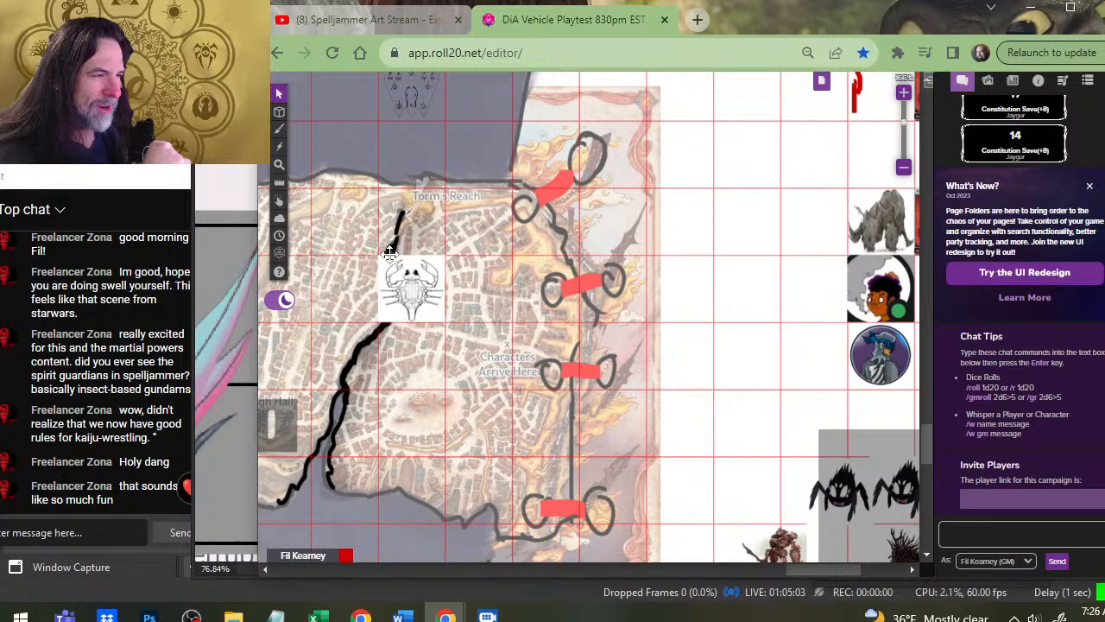
{"action": "scroll", "coordinate": [392, 250], "scroll_direction": "down", "scroll_amount": 3}
{"action": "scroll", "coordinate": [381, 236], "scroll_direction": "down", "scroll_amount": 4}
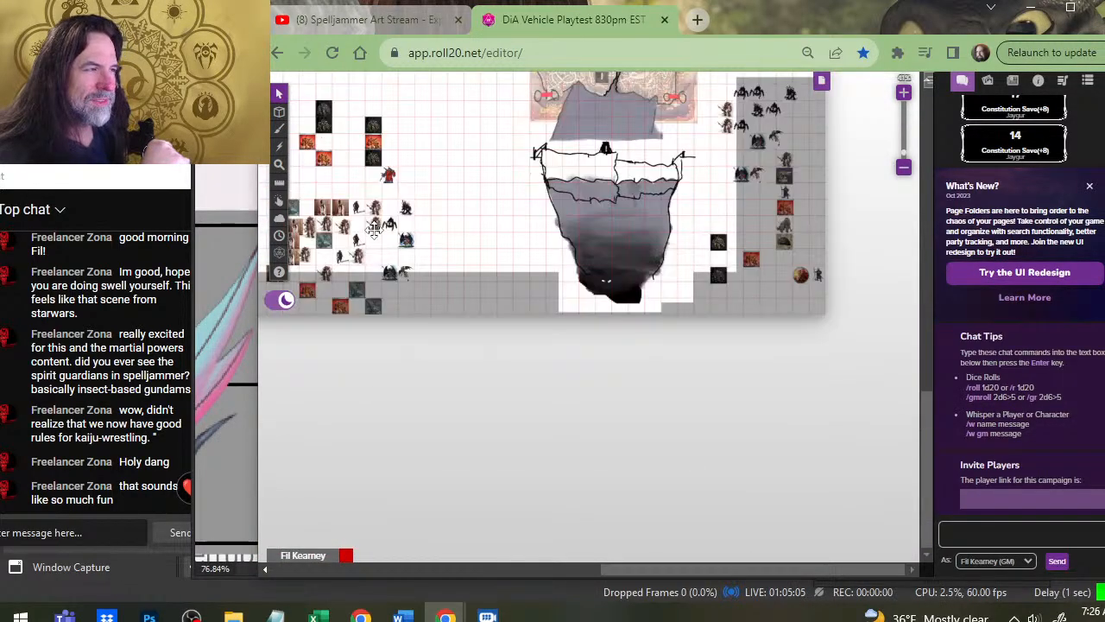
Move the gray beast token beside the black wall on the Torm's Reach map one square and return it.
{"action": "left_click_drag", "start_coordinate": [428, 211], "coordinate": [457, 423]}
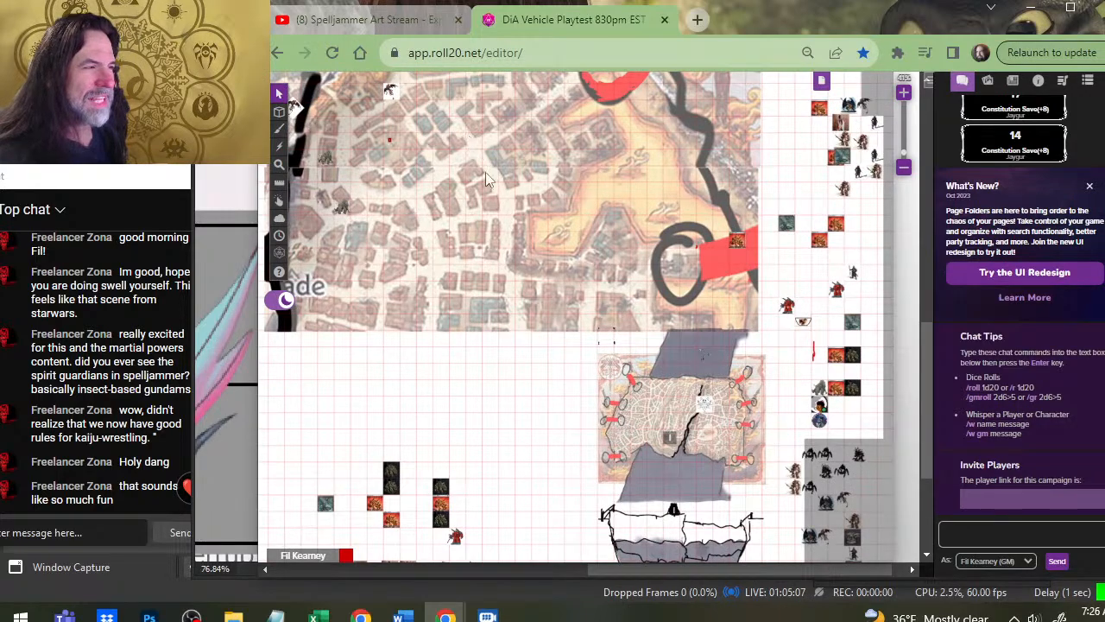
{"action": "scroll", "coordinate": [509, 220], "scroll_direction": "up", "scroll_amount": 3}
{"action": "scroll", "coordinate": [449, 223], "scroll_direction": "up", "scroll_amount": 3}
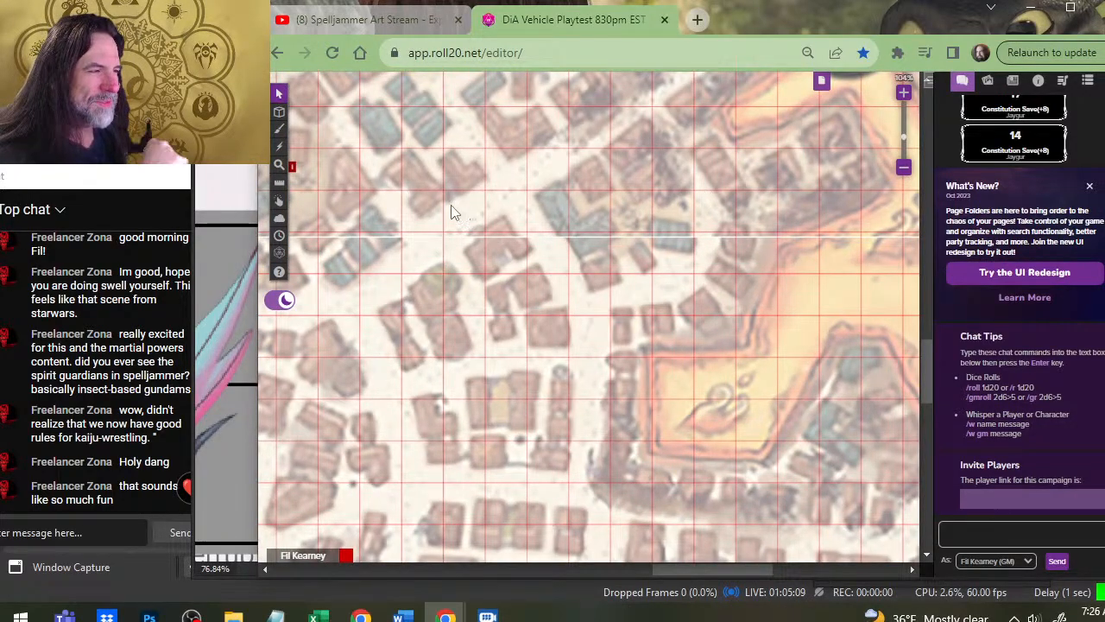
{"action": "scroll", "coordinate": [397, 235], "scroll_direction": "up", "scroll_amount": 1}
{"action": "left_click_drag", "start_coordinate": [584, 315], "coordinate": [709, 343]}
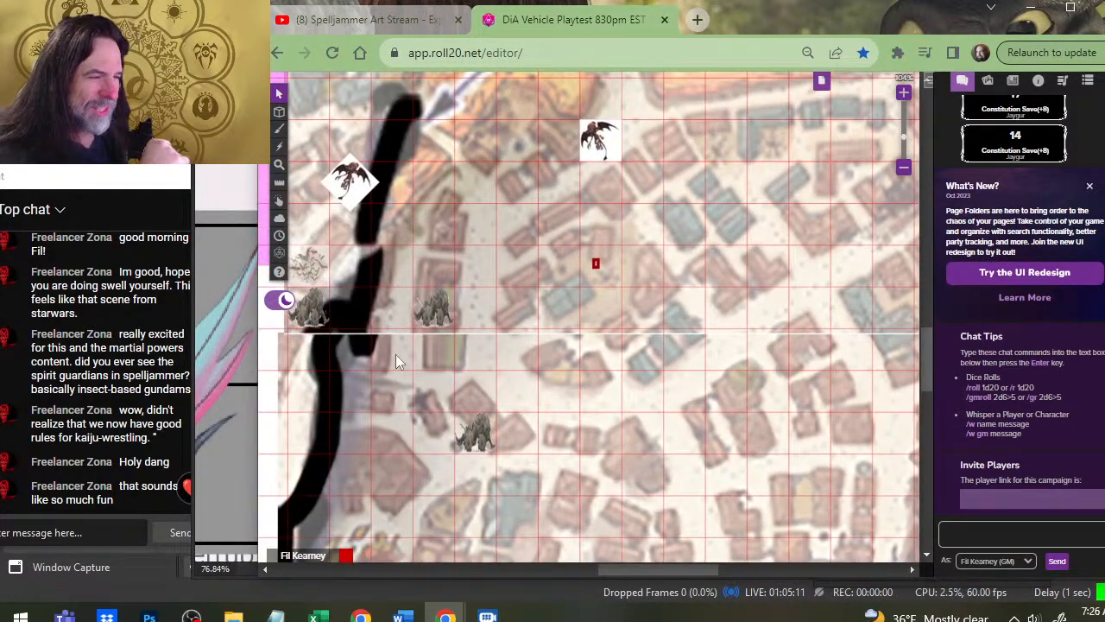
{"action": "left_click", "coordinate": [475, 304]}
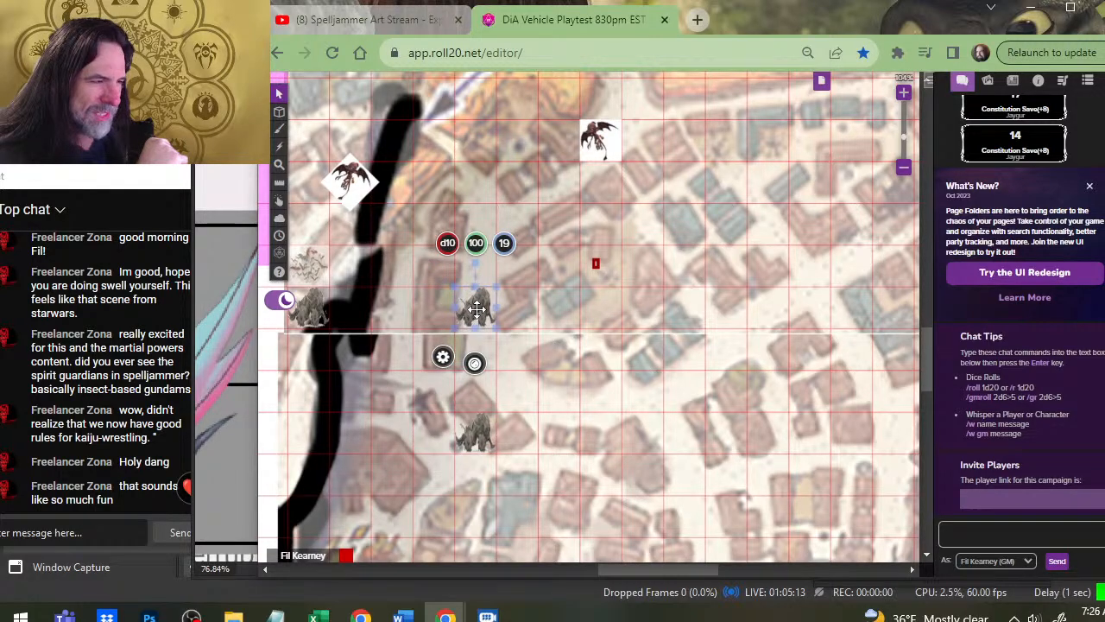
{"action": "left_click_drag", "start_coordinate": [474, 304], "coordinate": [433, 308]}
Move the orange creature token on the red band one square toward the large black circle.
{"action": "left_click_drag", "start_coordinate": [760, 552], "coordinate": [402, 331]}
{"action": "left_click_drag", "start_coordinate": [680, 350], "coordinate": [778, 553]}
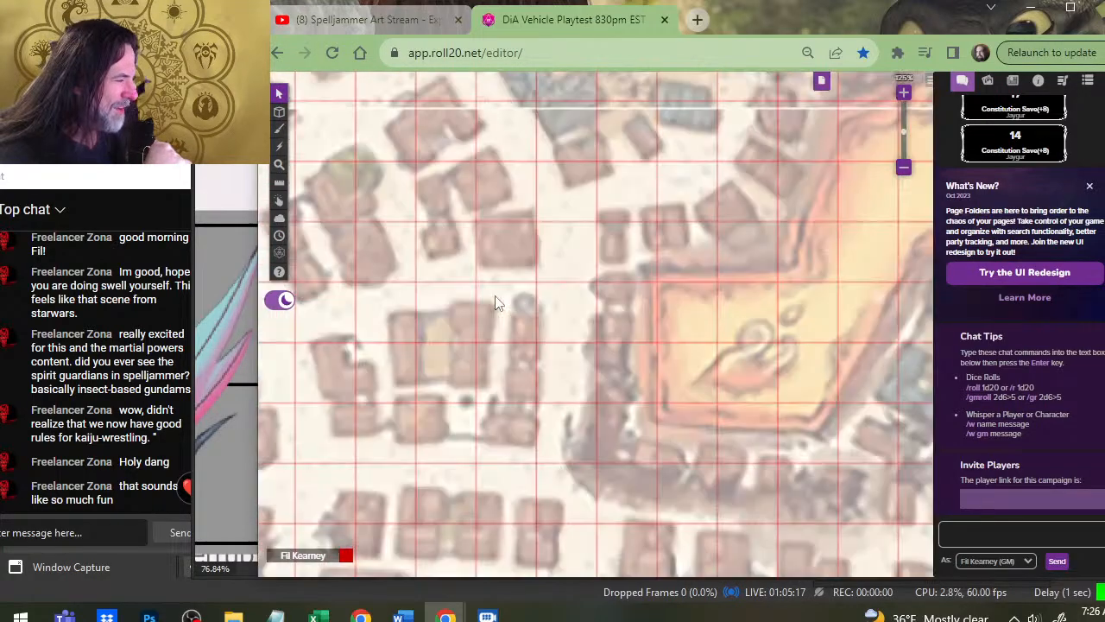
{"action": "left_click_drag", "start_coordinate": [494, 301], "coordinate": [604, 455]}
{"action": "left_click_drag", "start_coordinate": [598, 183], "coordinate": [553, 387]}
{"action": "scroll", "coordinate": [554, 387], "scroll_direction": "down", "scroll_amount": 2}
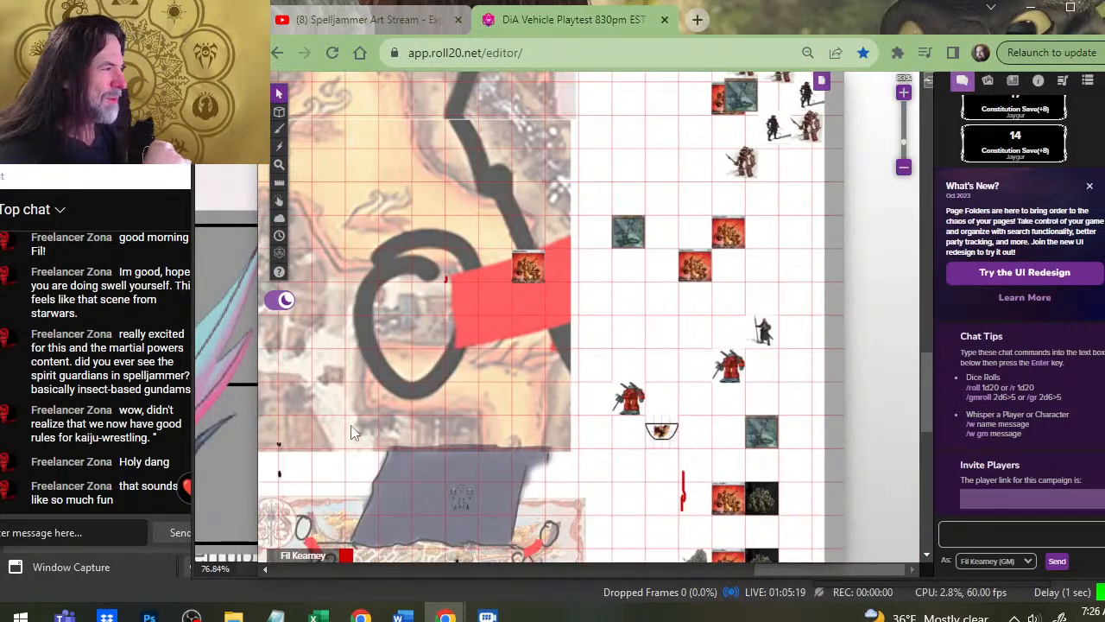
{"action": "scroll", "coordinate": [551, 290], "scroll_direction": "up", "scroll_amount": 2}
{"action": "left_click", "coordinate": [519, 241]}
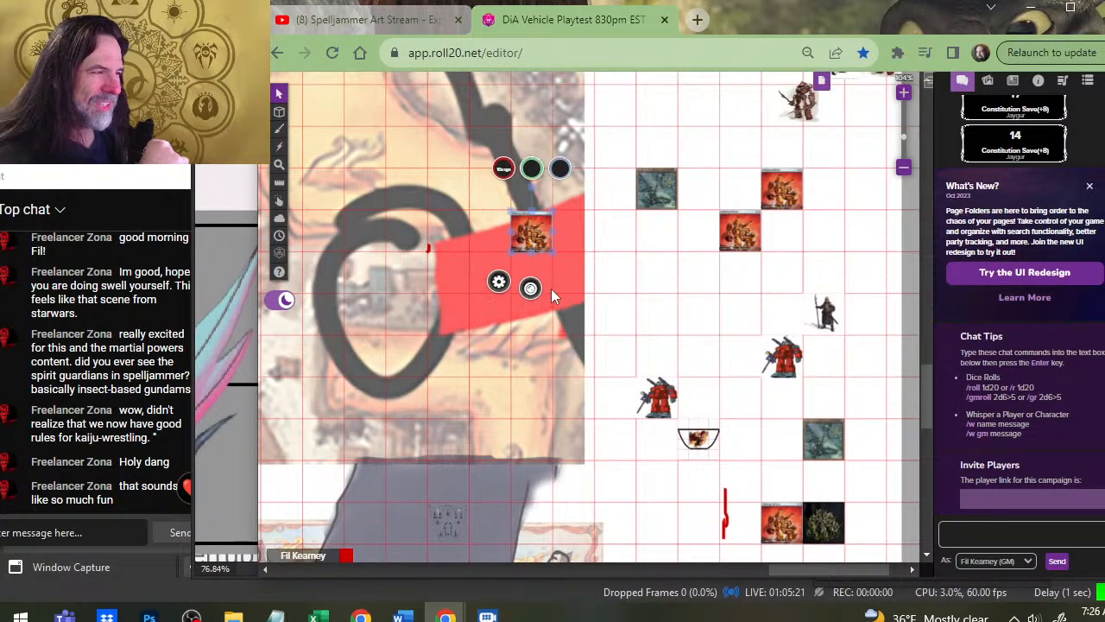
{"action": "left_click", "coordinate": [481, 225]}
{"action": "left_click_drag", "start_coordinate": [536, 228], "coordinate": [494, 227]}
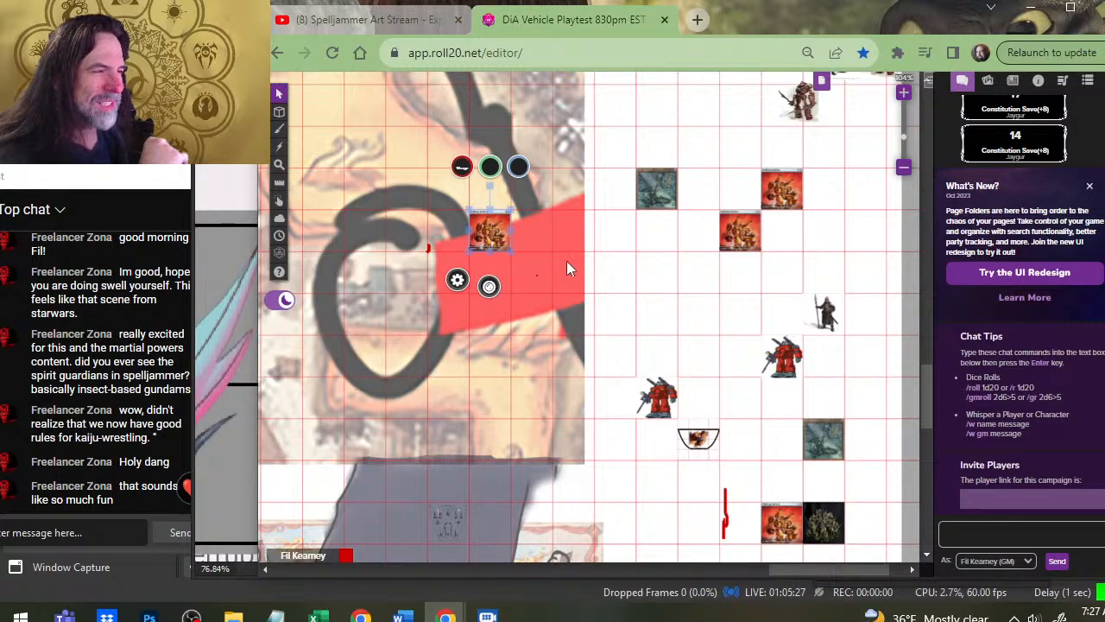
{"action": "scroll", "coordinate": [399, 239], "scroll_direction": "down", "scroll_amount": 5}
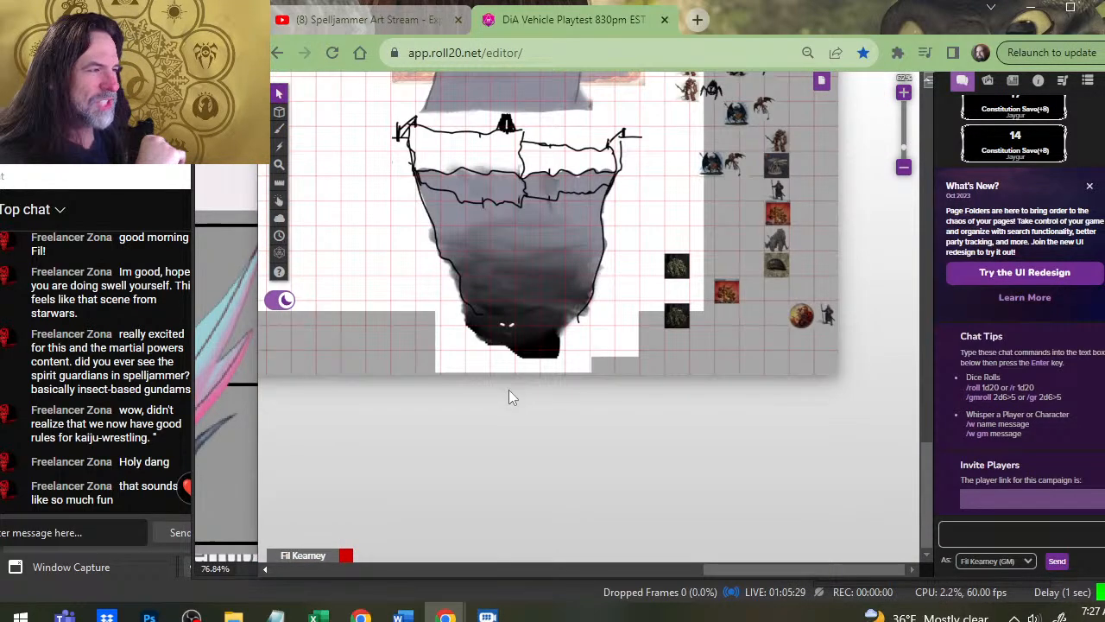
Compare the side-view drawing of the dark floating rock beneath the small overview map with the walled edge of the large city map.
{"action": "scroll", "coordinate": [528, 127], "scroll_direction": "up", "scroll_amount": 2}
{"action": "left_click_drag", "start_coordinate": [542, 145], "coordinate": [550, 266]}
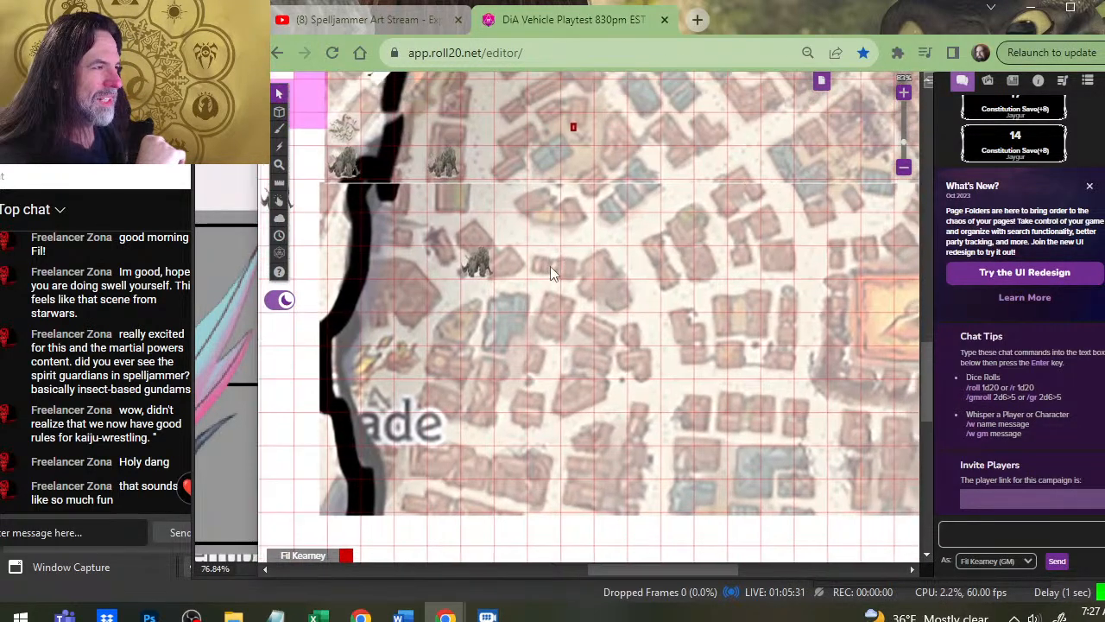
{"action": "scroll", "coordinate": [569, 270], "scroll_direction": "down", "scroll_amount": 1}
{"action": "scroll", "coordinate": [627, 178], "scroll_direction": "down", "scroll_amount": 2}
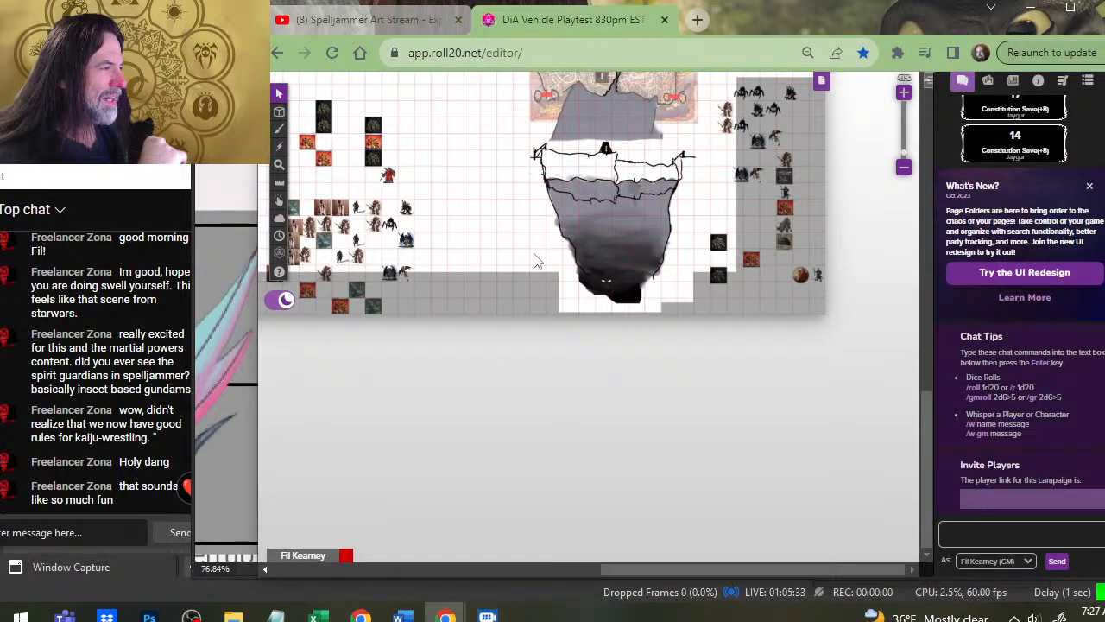
{"action": "scroll", "coordinate": [534, 254], "scroll_direction": "up", "scroll_amount": 2}
Examine the Torm's Reach map from the scorpion ship token across to the red band and the tentacled side-view sketch above it.
{"action": "left_click_drag", "start_coordinate": [801, 220], "coordinate": [724, 329]}
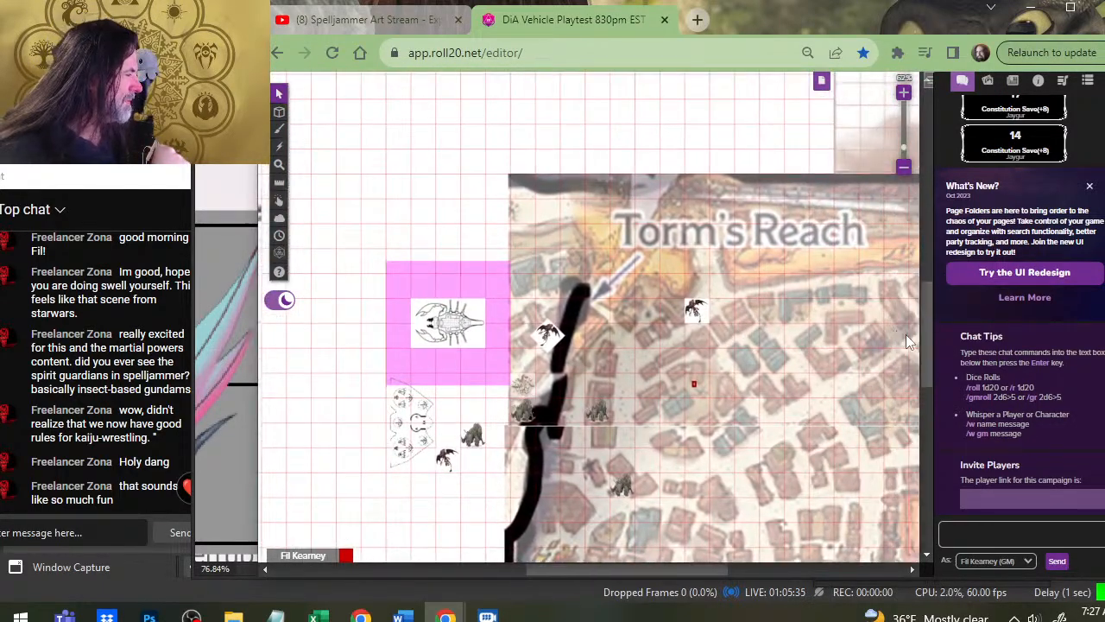
{"action": "left_click_drag", "start_coordinate": [923, 303], "coordinate": [912, 300]}
{"action": "scroll", "coordinate": [876, 302], "scroll_direction": "down", "scroll_amount": 2}
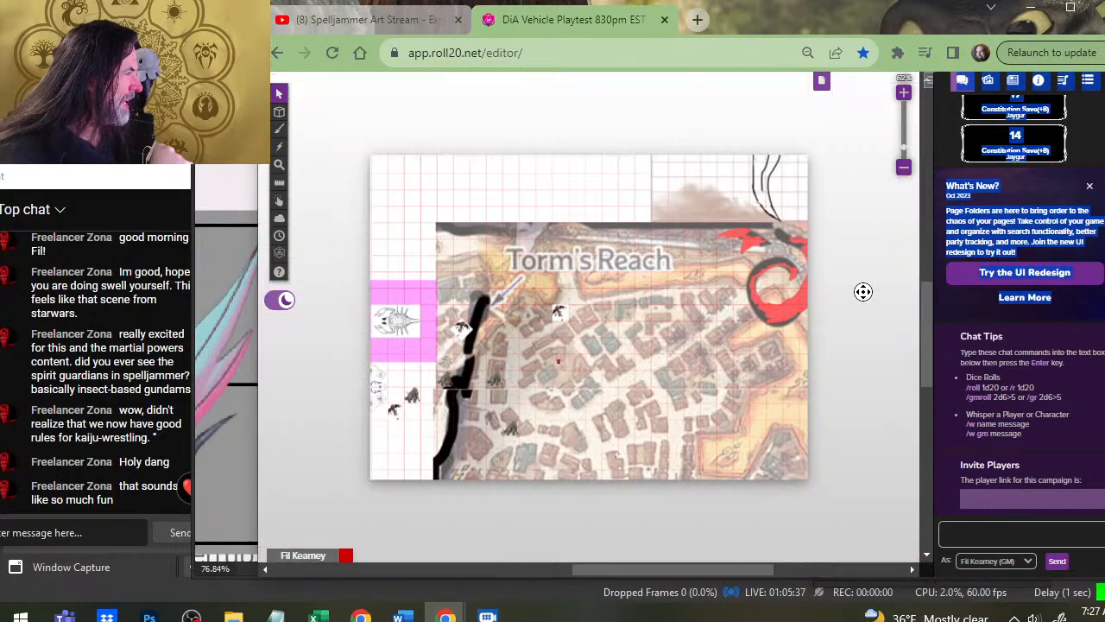
{"action": "scroll", "coordinate": [767, 237], "scroll_direction": "up", "scroll_amount": 2}
{"action": "left_click_drag", "start_coordinate": [767, 237], "coordinate": [577, 273]}
{"action": "scroll", "coordinate": [574, 272], "scroll_direction": "down", "scroll_amount": 1}
{"action": "scroll", "coordinate": [576, 278], "scroll_direction": "up", "scroll_amount": 1}
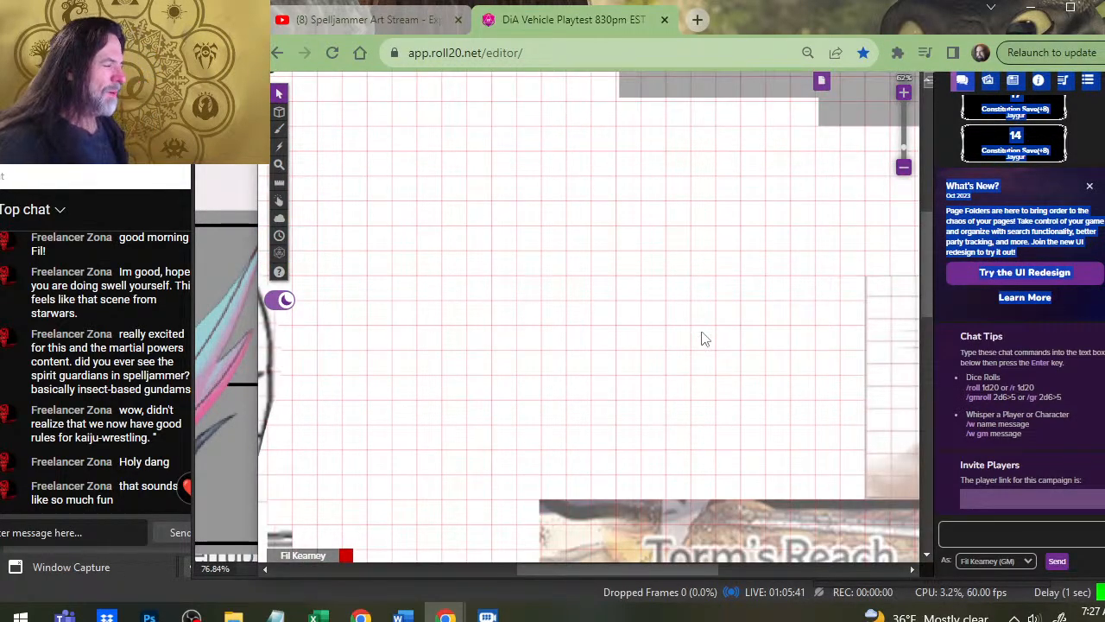
{"action": "scroll", "coordinate": [704, 339], "scroll_direction": "down", "scroll_amount": 2}
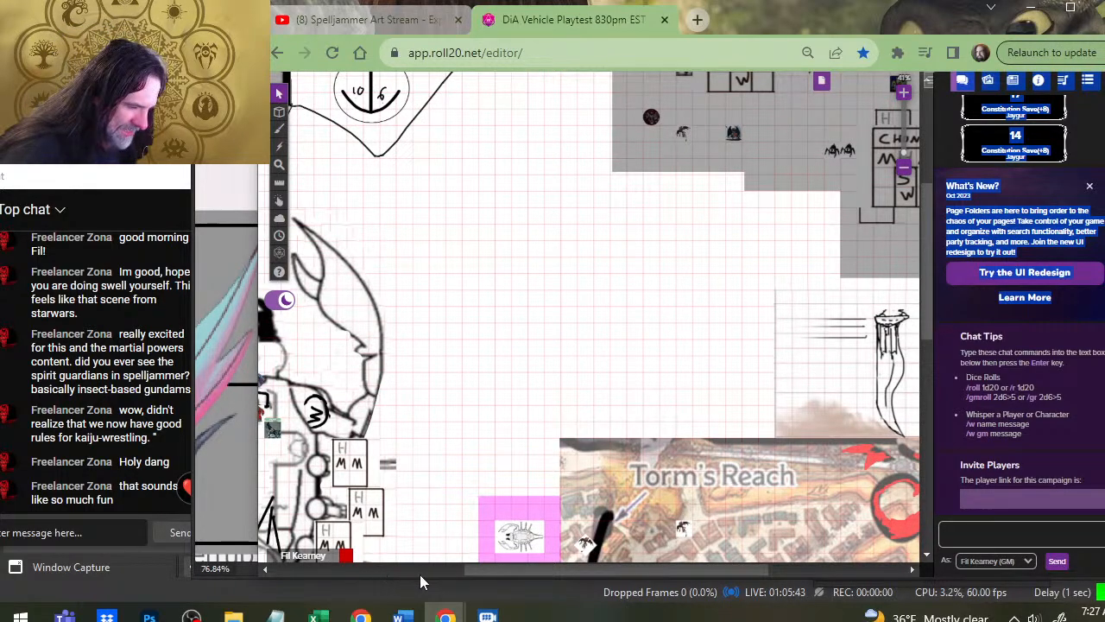
{"action": "left_click_drag", "start_coordinate": [517, 575], "coordinate": [661, 564]}
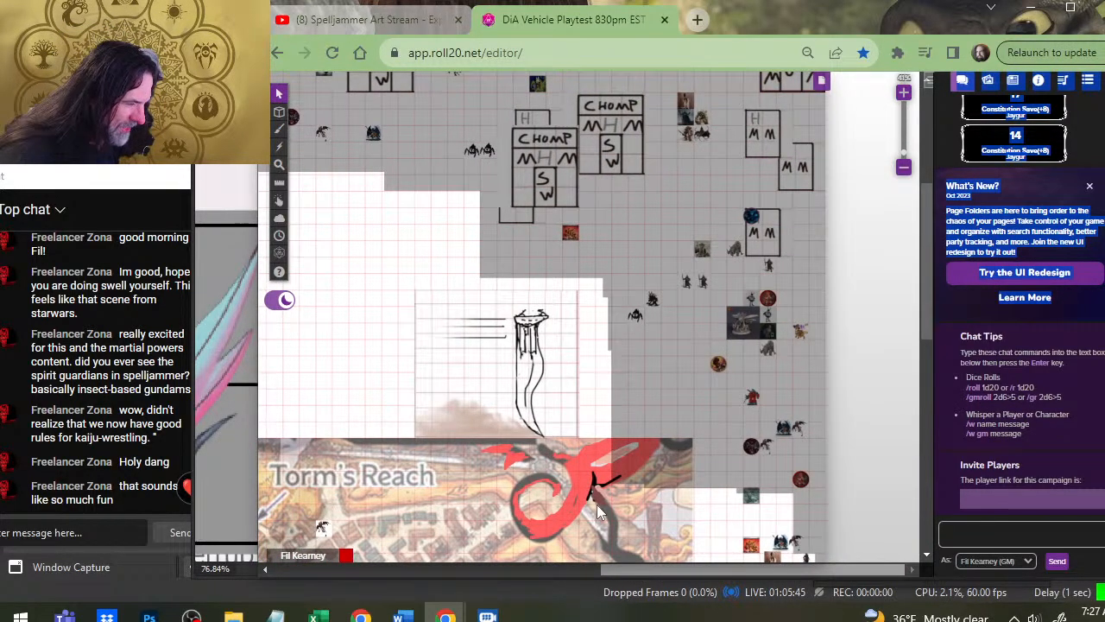
Move one orange and two teal creature tokens from the white margin onto the Torm's Reach map, just below the red curl beside the black wall line.
{"action": "left_click_drag", "start_coordinate": [929, 329], "coordinate": [921, 373]}
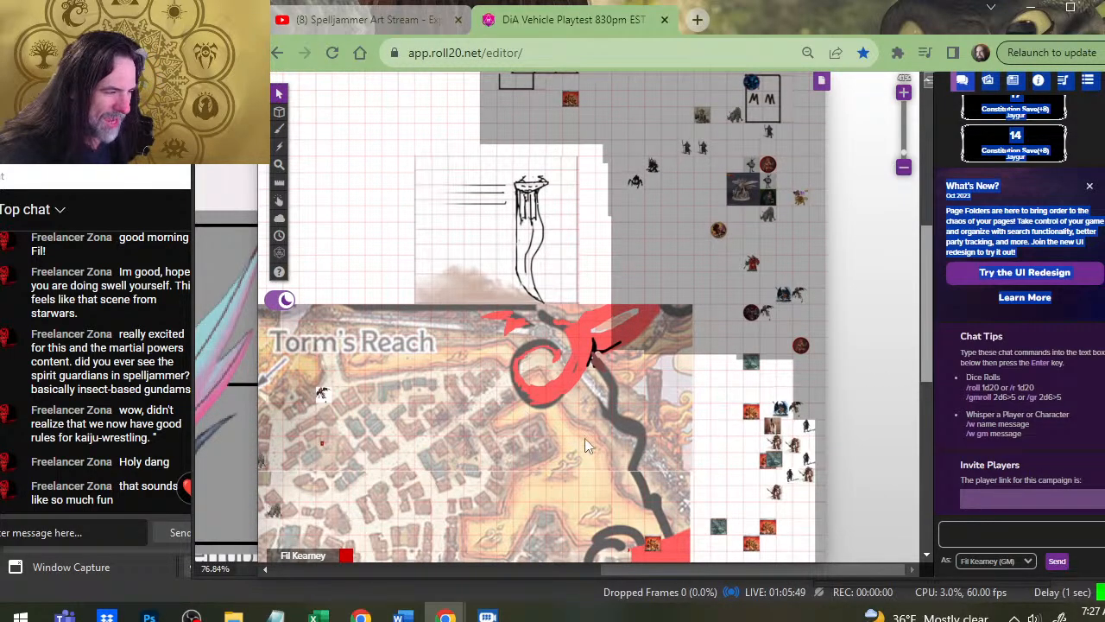
{"action": "left_click_drag", "start_coordinate": [721, 531], "coordinate": [607, 445]}
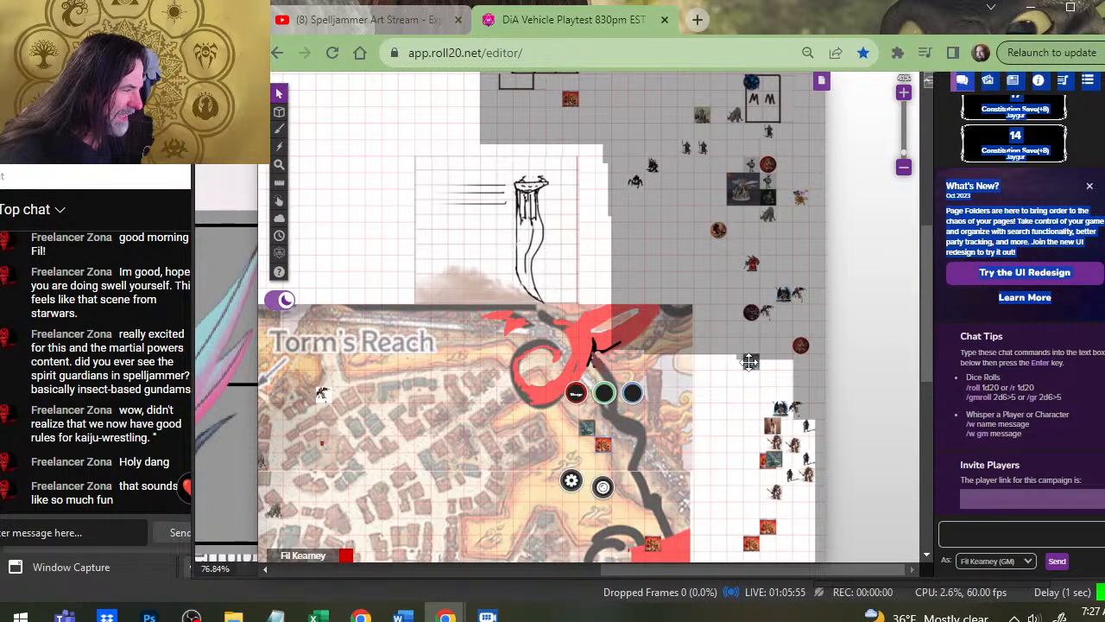
{"action": "left_click_drag", "start_coordinate": [750, 361], "coordinate": [584, 419]}
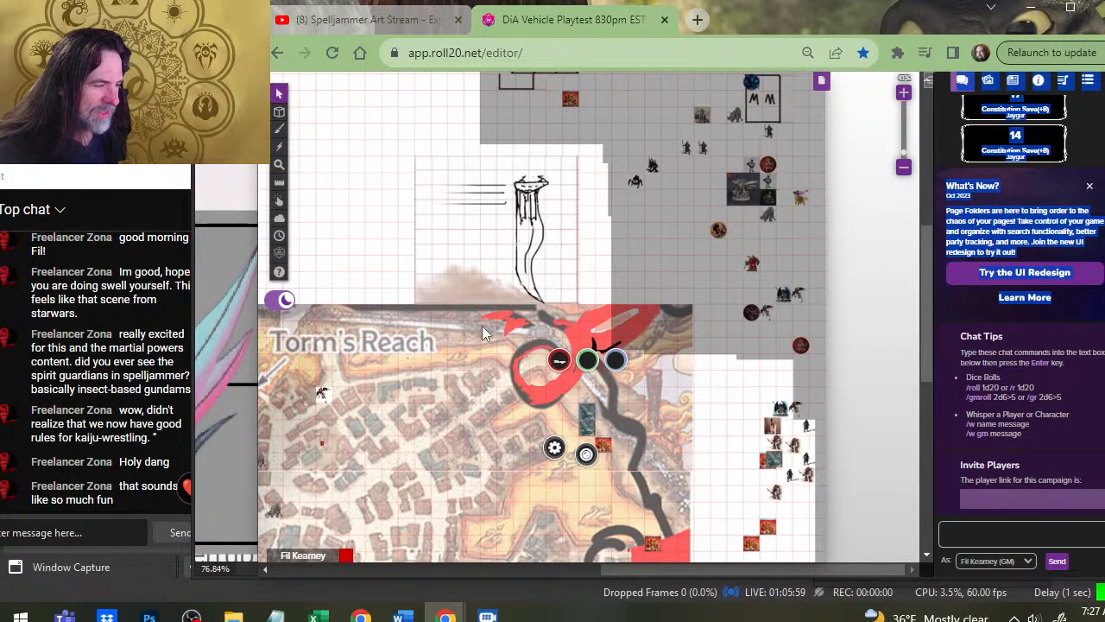
{"action": "left_click", "coordinate": [519, 321]}
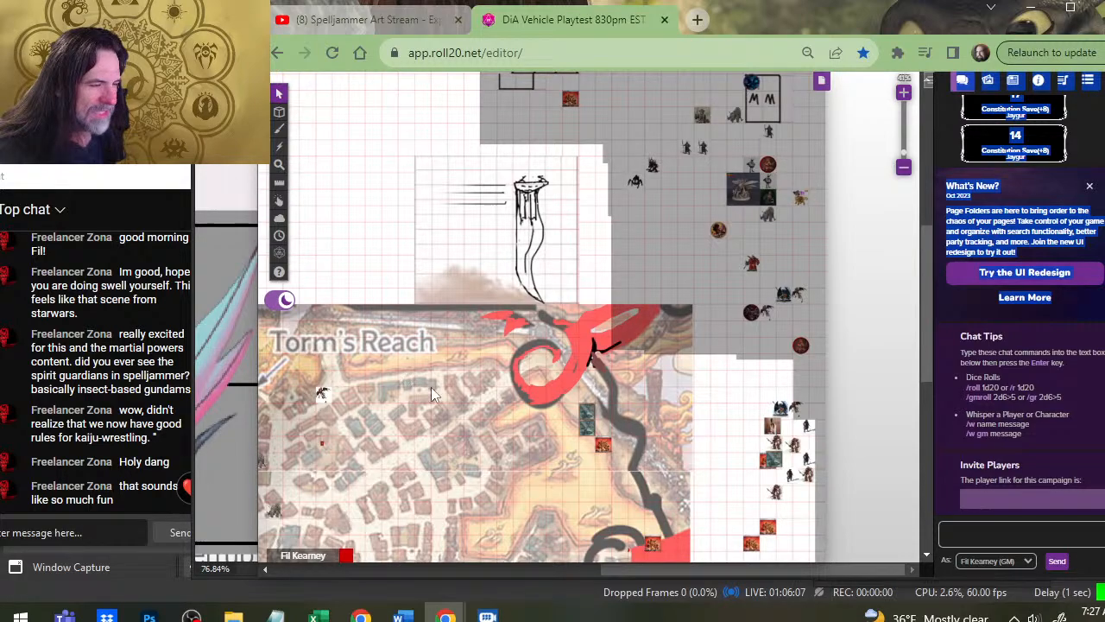
Move the overlapping CHOMP vehicle layout off the two small H/MM layouts and line it up level with the other CHOMP layout.
{"action": "left_click_drag", "start_coordinate": [672, 571], "coordinate": [564, 569]}
{"action": "scroll", "coordinate": [571, 434], "scroll_direction": "down", "scroll_amount": 3}
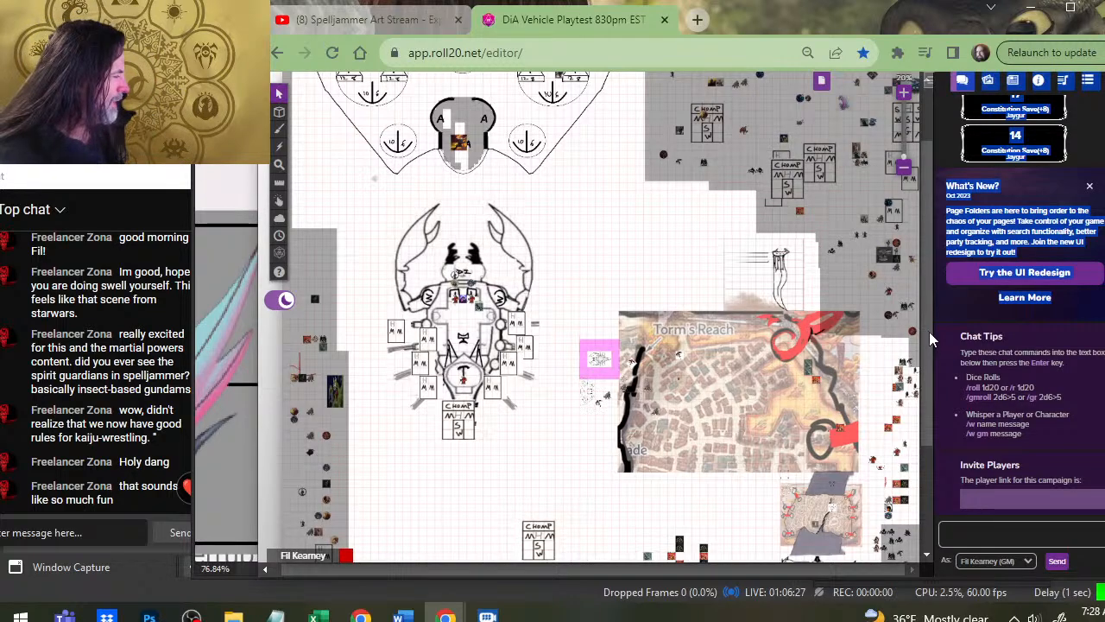
{"action": "scroll", "coordinate": [917, 316], "scroll_direction": "up", "scroll_amount": 2}
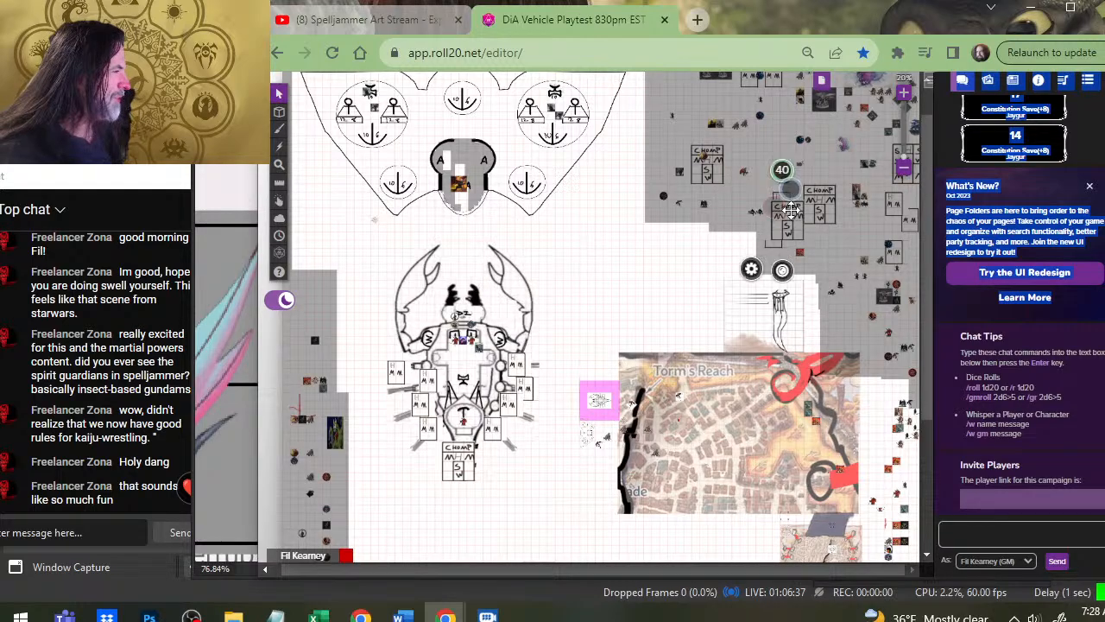
{"action": "scroll", "coordinate": [812, 246], "scroll_direction": "up", "scroll_amount": 5}
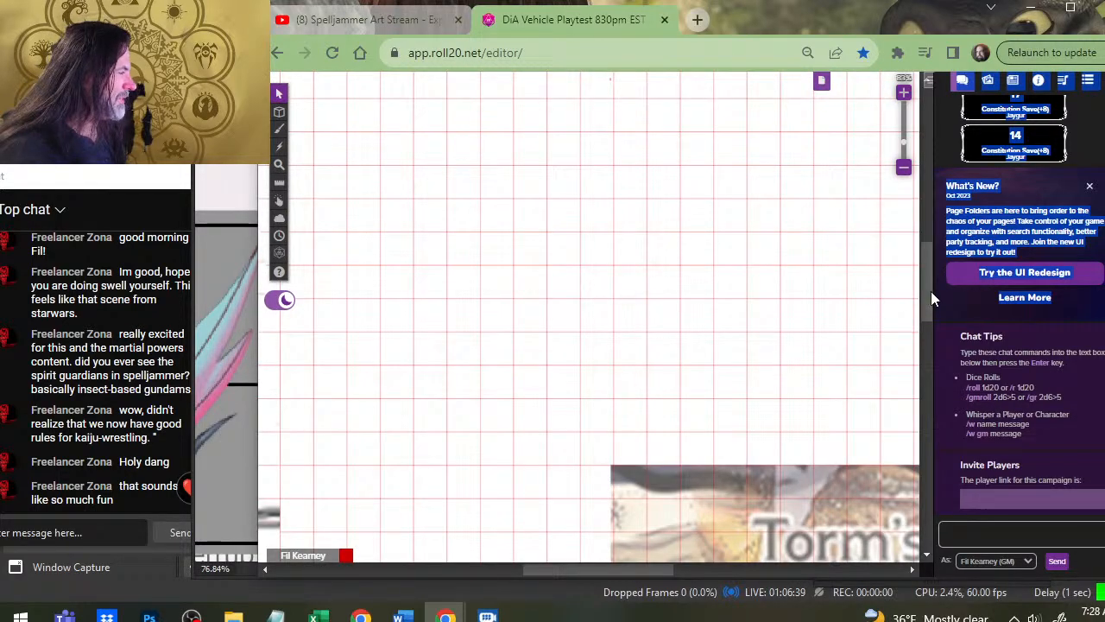
{"action": "left_click_drag", "start_coordinate": [928, 293], "coordinate": [882, 213]}
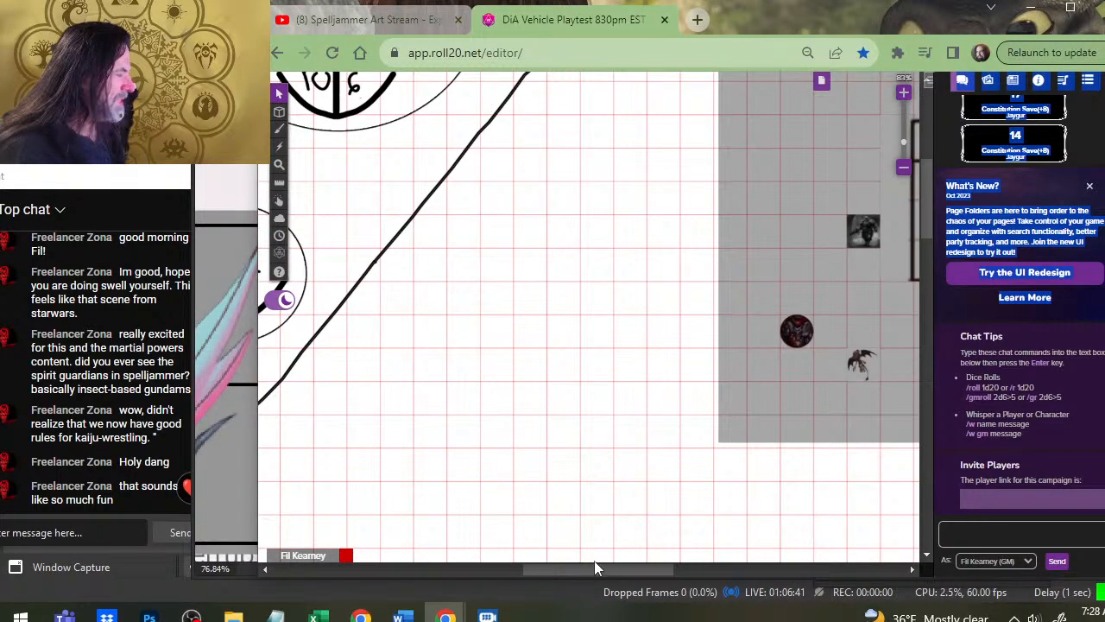
{"action": "left_click_drag", "start_coordinate": [596, 567], "coordinate": [763, 563]}
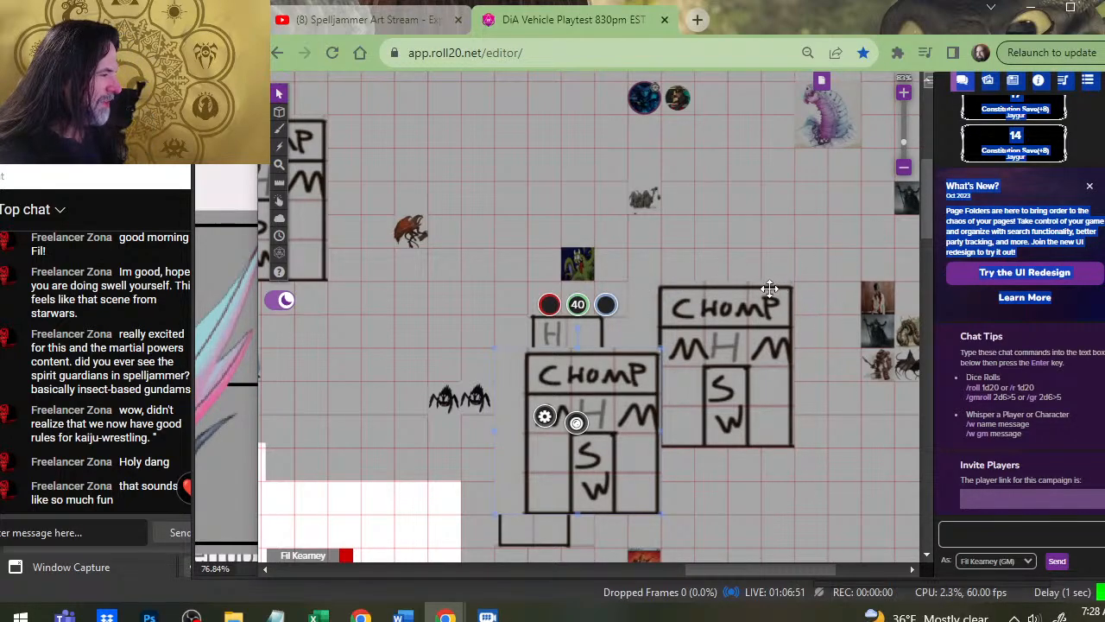
{"action": "left_click_drag", "start_coordinate": [630, 410], "coordinate": [456, 347]}
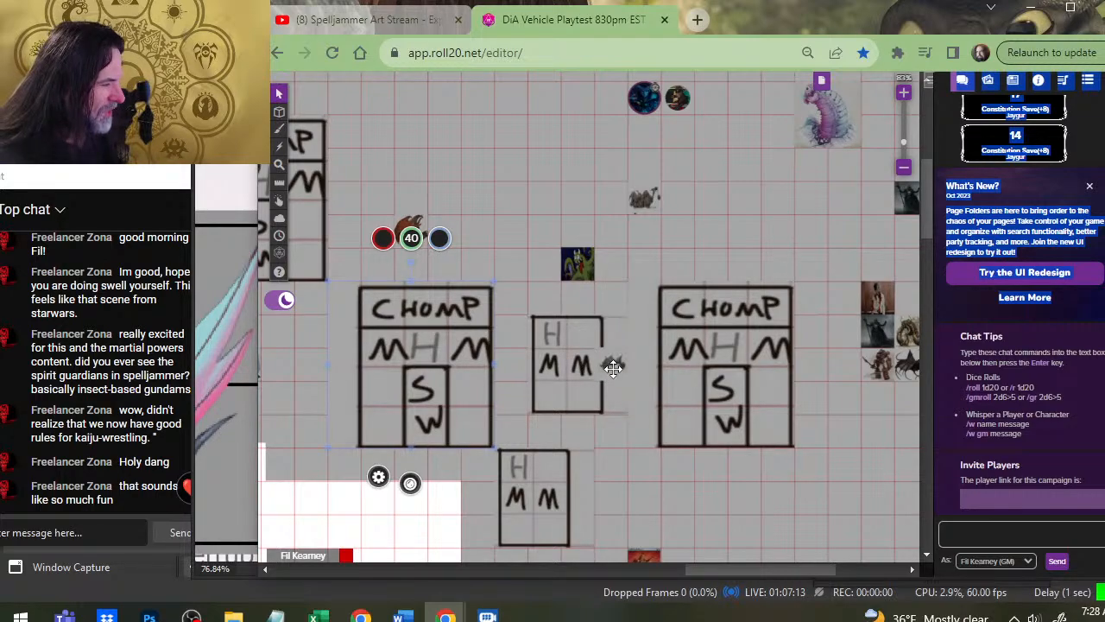
Move the two small gray vehicle tokens apart, placing the low one and the tall one above separate CHOMP layouts.
{"action": "left_click_drag", "start_coordinate": [611, 366], "coordinate": [679, 263]}
{"action": "scroll", "coordinate": [644, 219], "scroll_direction": "up", "scroll_amount": 6}
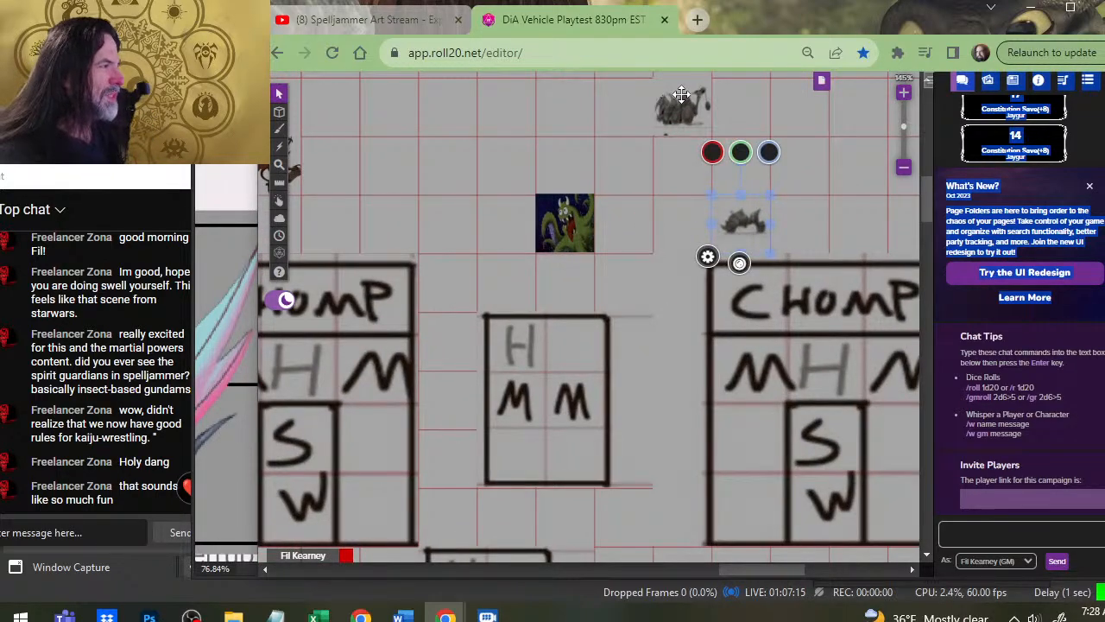
{"action": "left_click_drag", "start_coordinate": [670, 104], "coordinate": [387, 153]}
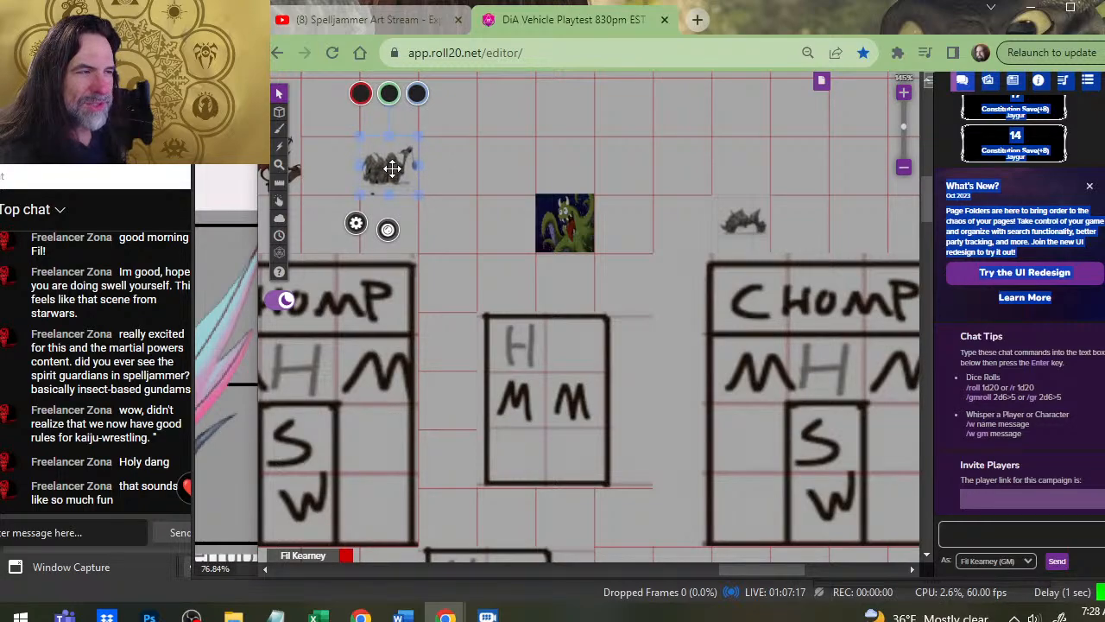
Enlarge the tall gray vehicle token to four by four squares and shift it up two squares, clear of the layouts below.
{"action": "left_click_drag", "start_coordinate": [417, 197], "coordinate": [639, 328]}
{"action": "left_click_drag", "start_coordinate": [495, 294], "coordinate": [483, 190]}
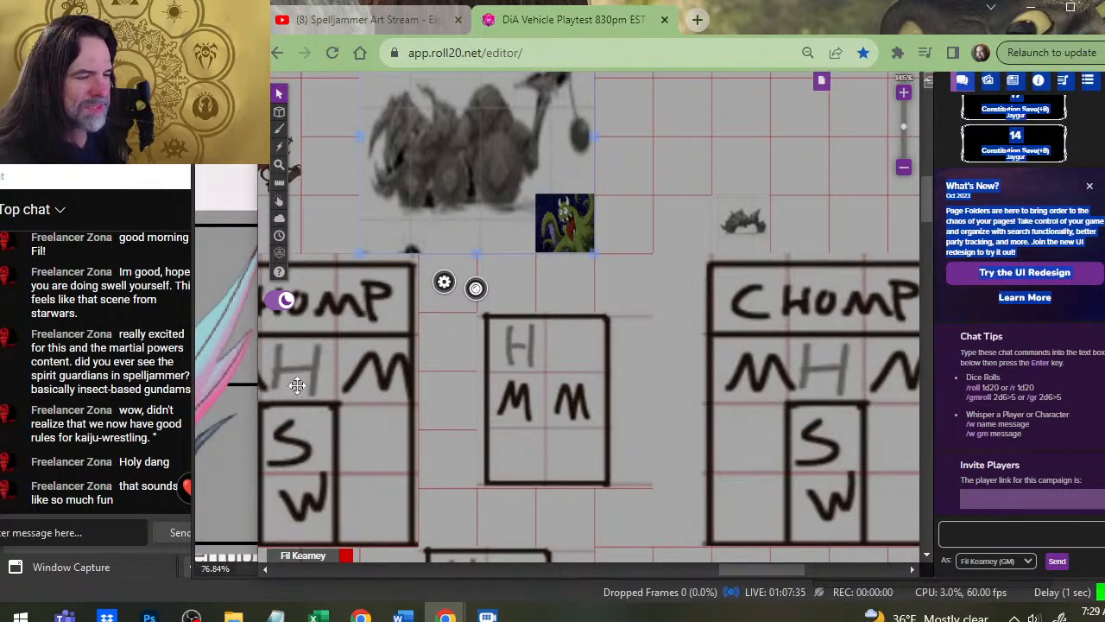
{"action": "left_click_drag", "start_coordinate": [766, 574], "coordinate": [739, 568]}
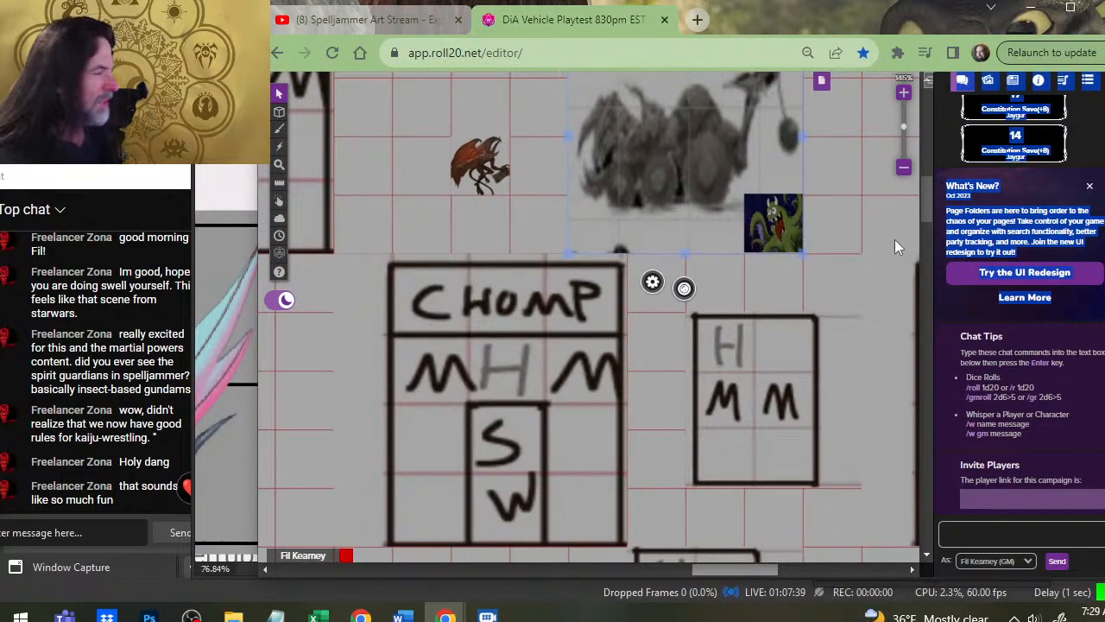
{"action": "left_click_drag", "start_coordinate": [925, 201], "coordinate": [921, 208]}
{"action": "scroll", "coordinate": [696, 310], "scroll_direction": "down", "scroll_amount": 5}
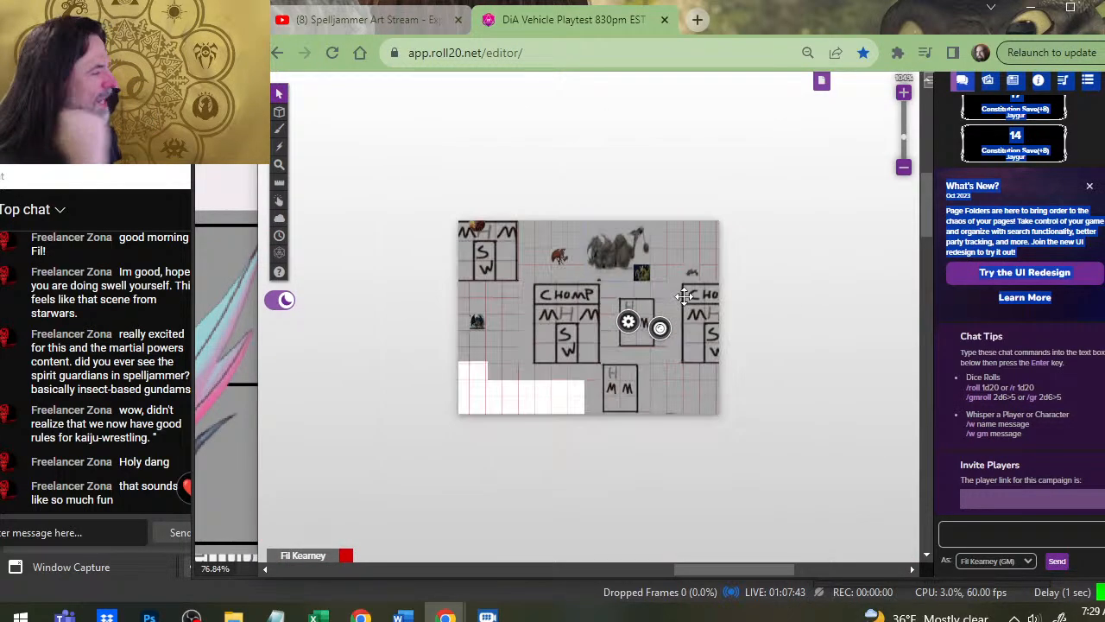
Move the white winged creature token a few squares east, just below the Torm's Reach label on the city map.
{"action": "scroll", "coordinate": [666, 341], "scroll_direction": "down", "scroll_amount": 3}
{"action": "scroll", "coordinate": [661, 336], "scroll_direction": "up", "scroll_amount": 6}
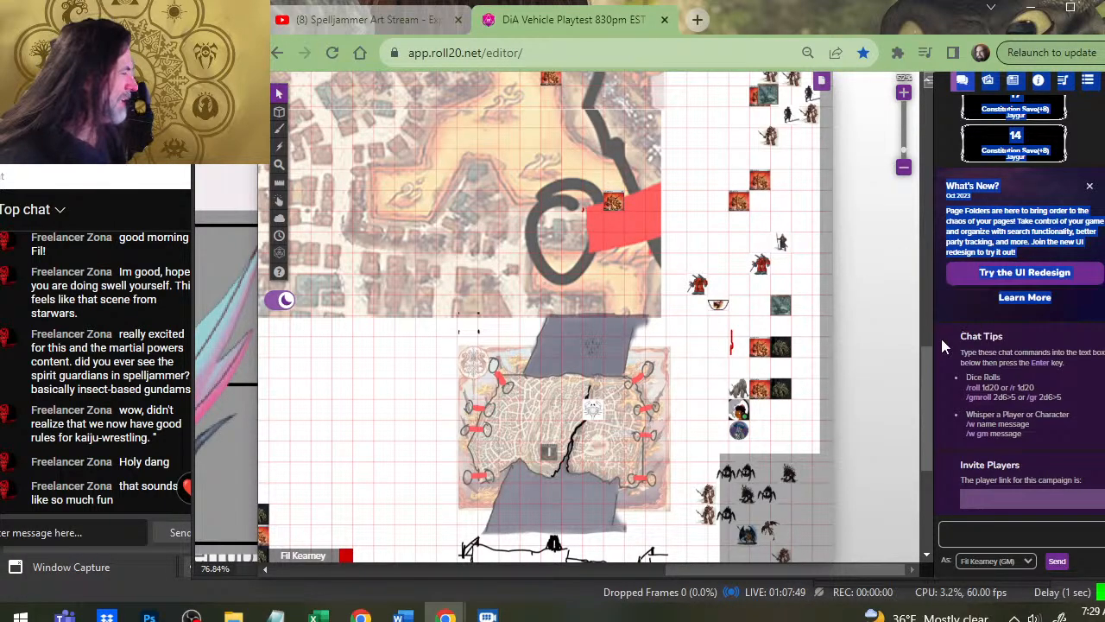
{"action": "scroll", "coordinate": [931, 370], "scroll_direction": "up", "scroll_amount": 3}
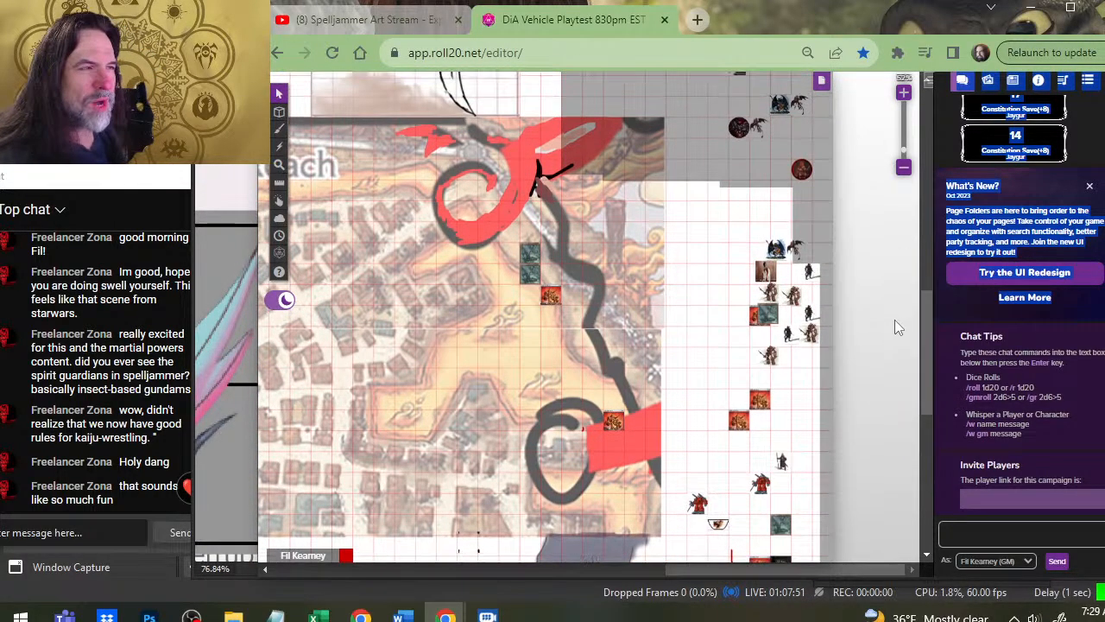
{"action": "left_click_drag", "start_coordinate": [755, 567], "coordinate": [669, 568]}
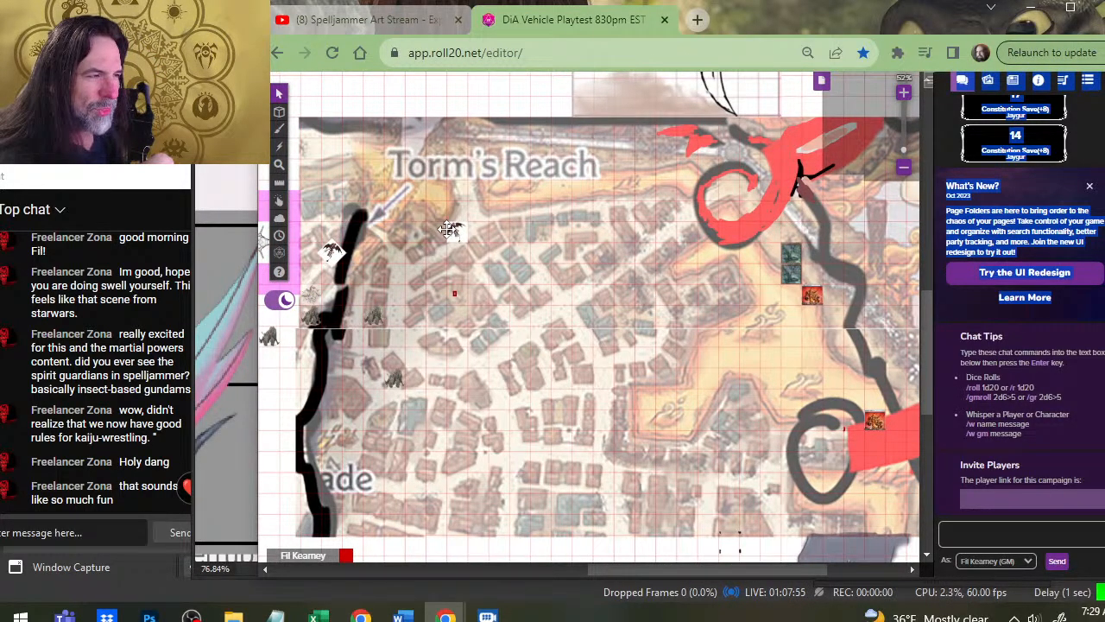
{"action": "left_click_drag", "start_coordinate": [455, 232], "coordinate": [518, 231]}
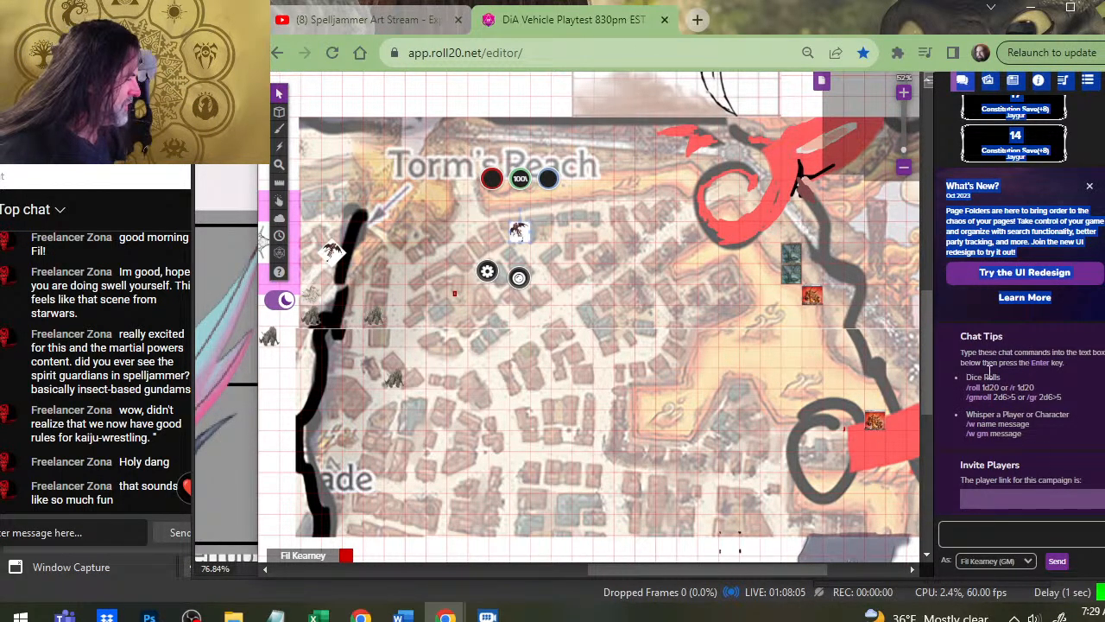
Center the dark round token on the CHOMP block's H square and move the winged token beside that block.
{"action": "left_click_drag", "start_coordinate": [926, 380], "coordinate": [891, 281]}
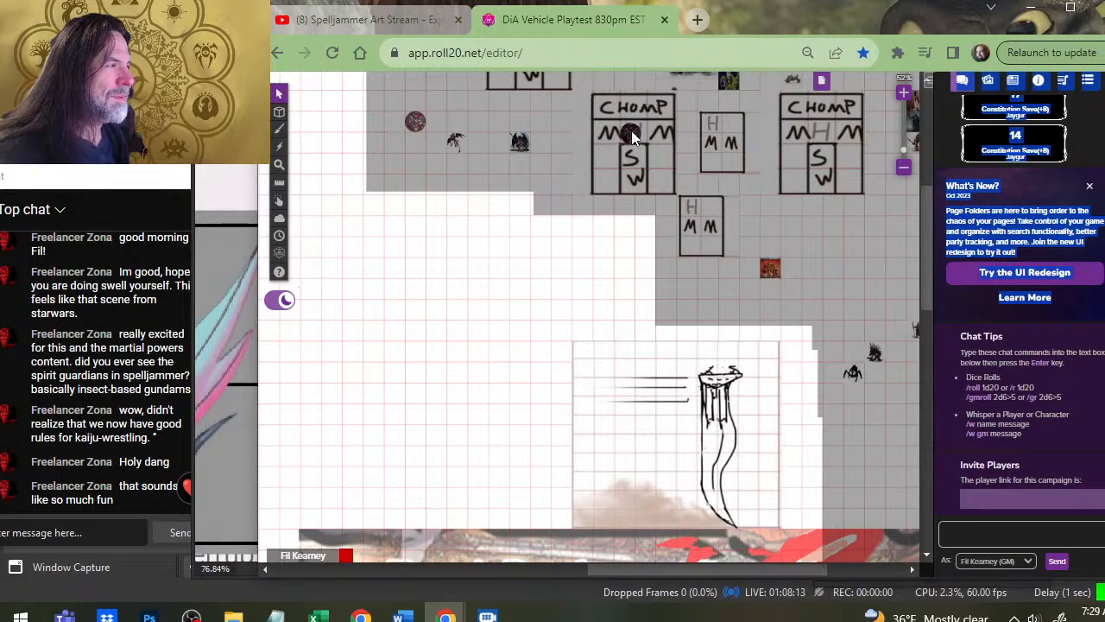
{"action": "left_click", "coordinate": [632, 130]}
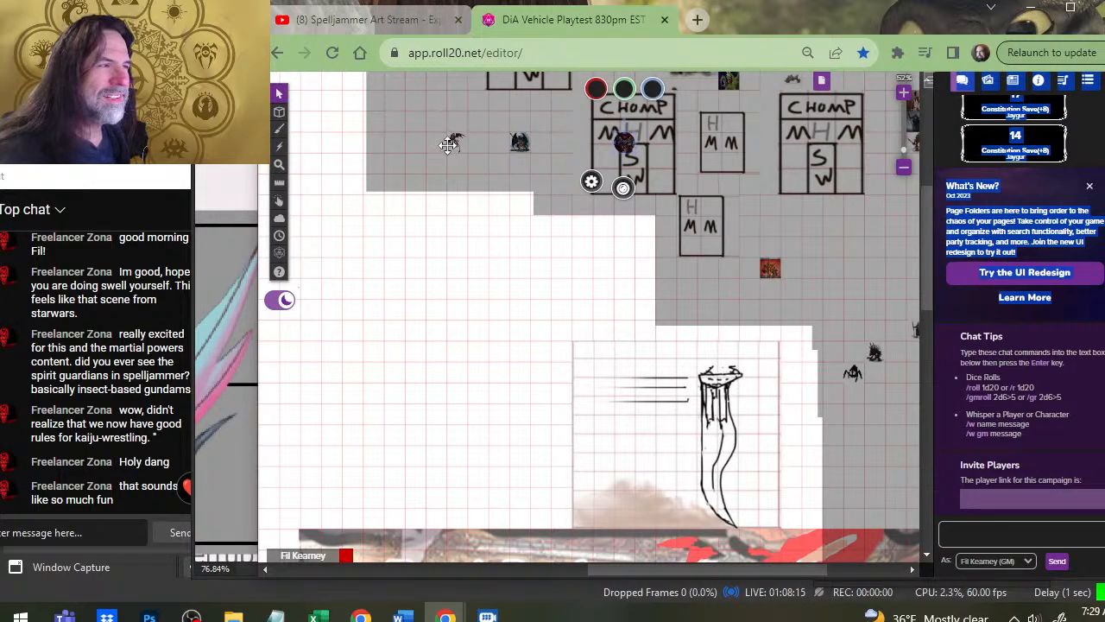
{"action": "left_click_drag", "start_coordinate": [448, 145], "coordinate": [563, 121]}
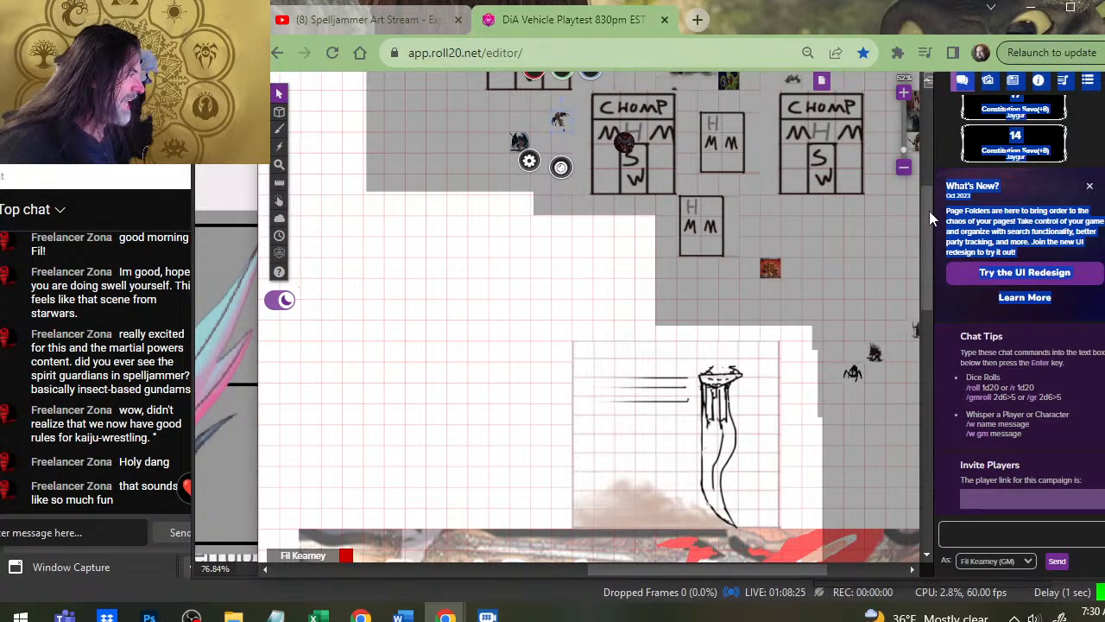
Move the grey creature token from beside the black wall line to just west of the white winged token on the city map.
{"action": "left_click_drag", "start_coordinate": [929, 212], "coordinate": [938, 296]}
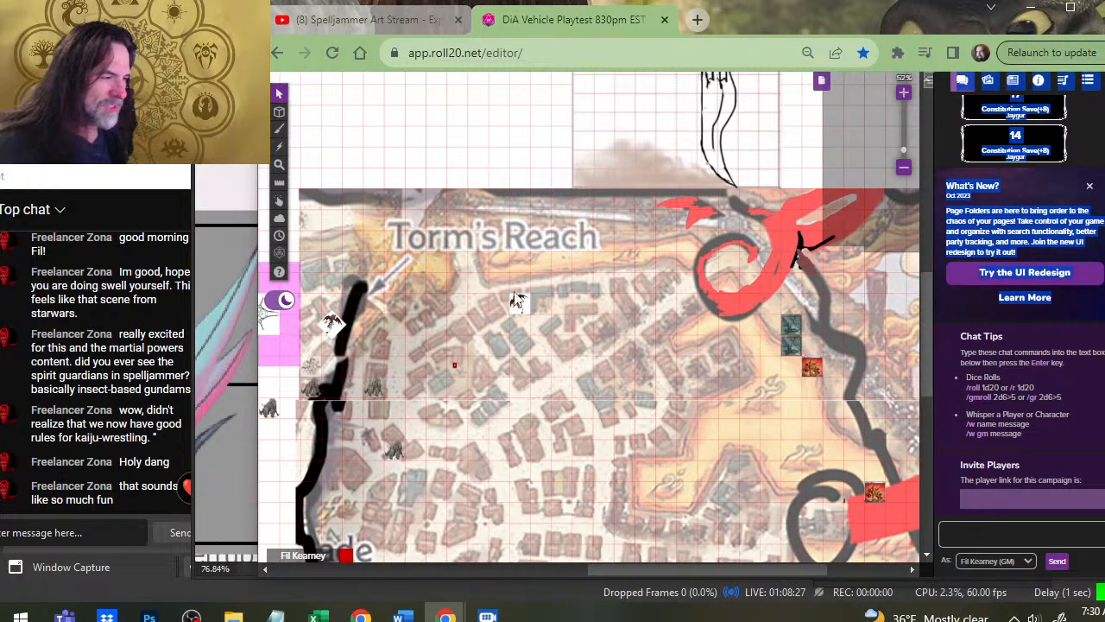
{"action": "left_click", "coordinate": [518, 300]}
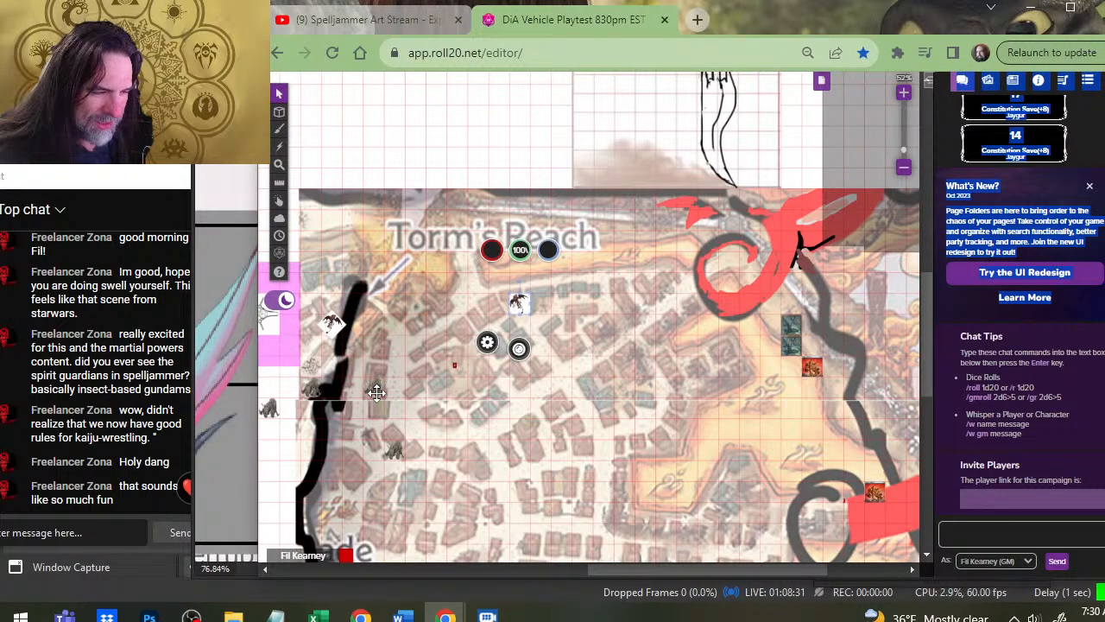
{"action": "left_click_drag", "start_coordinate": [376, 393], "coordinate": [458, 304]}
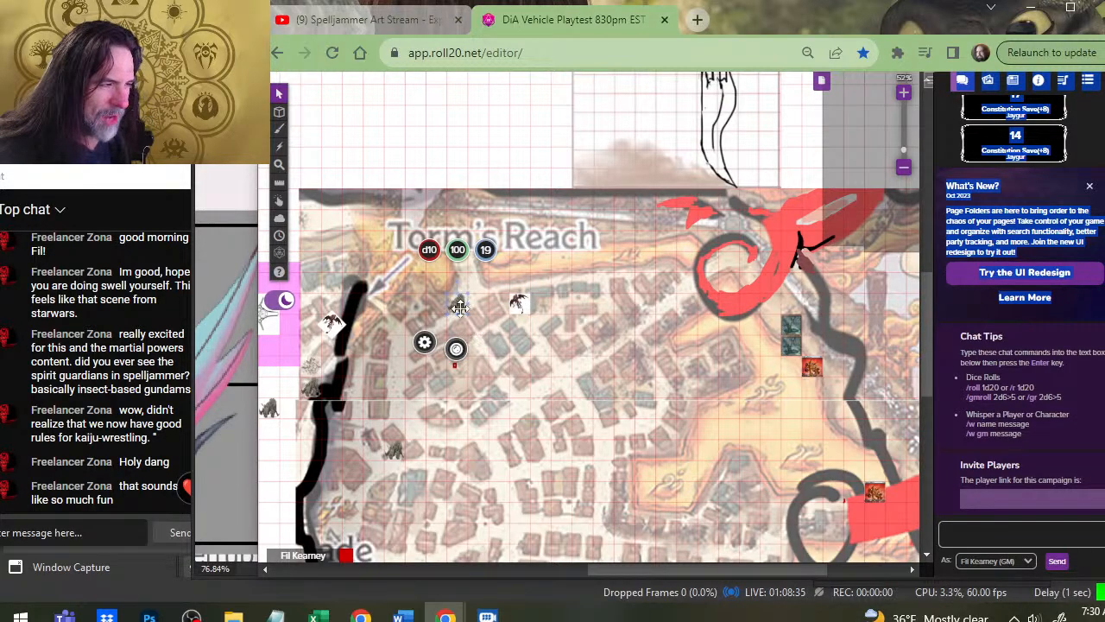
{"action": "left_click", "coordinate": [521, 300]}
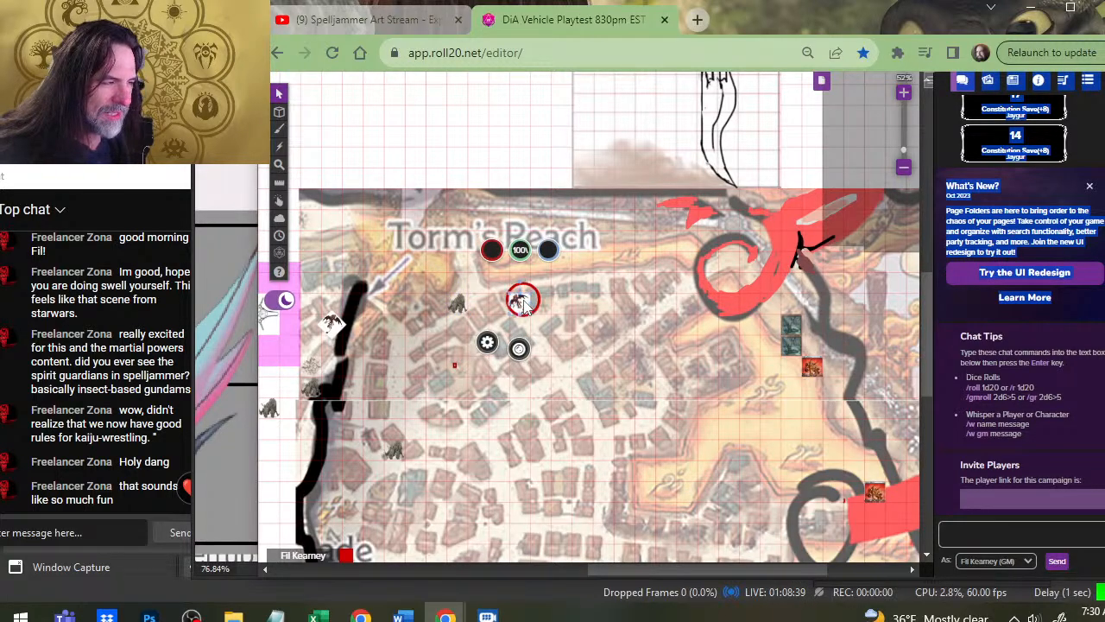
{"action": "left_click", "coordinate": [446, 301]}
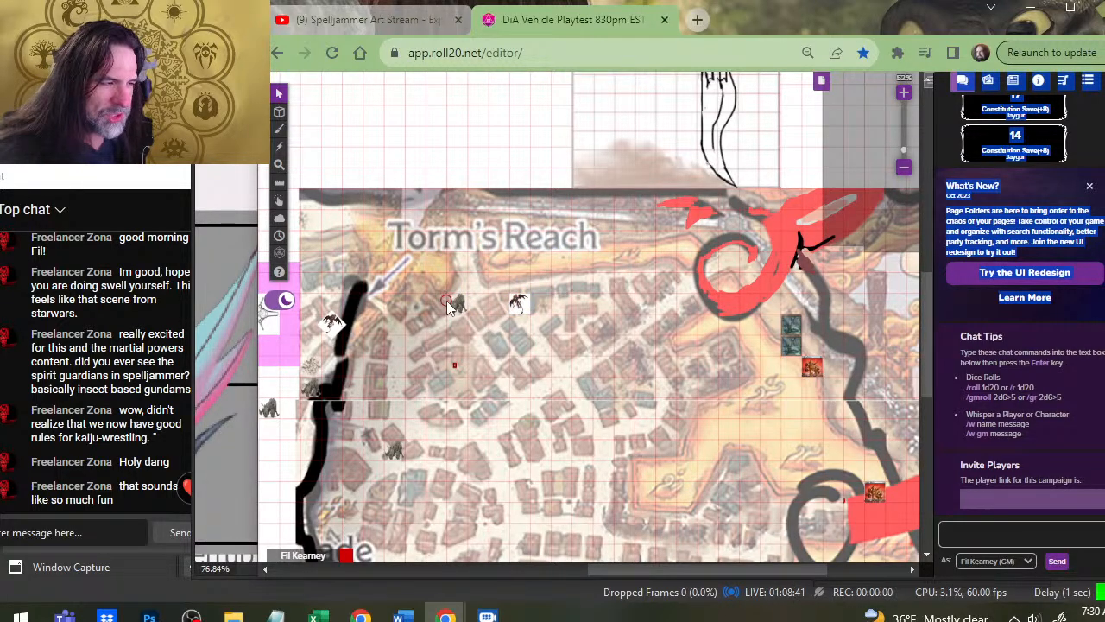
{"action": "left_click", "coordinate": [458, 302]}
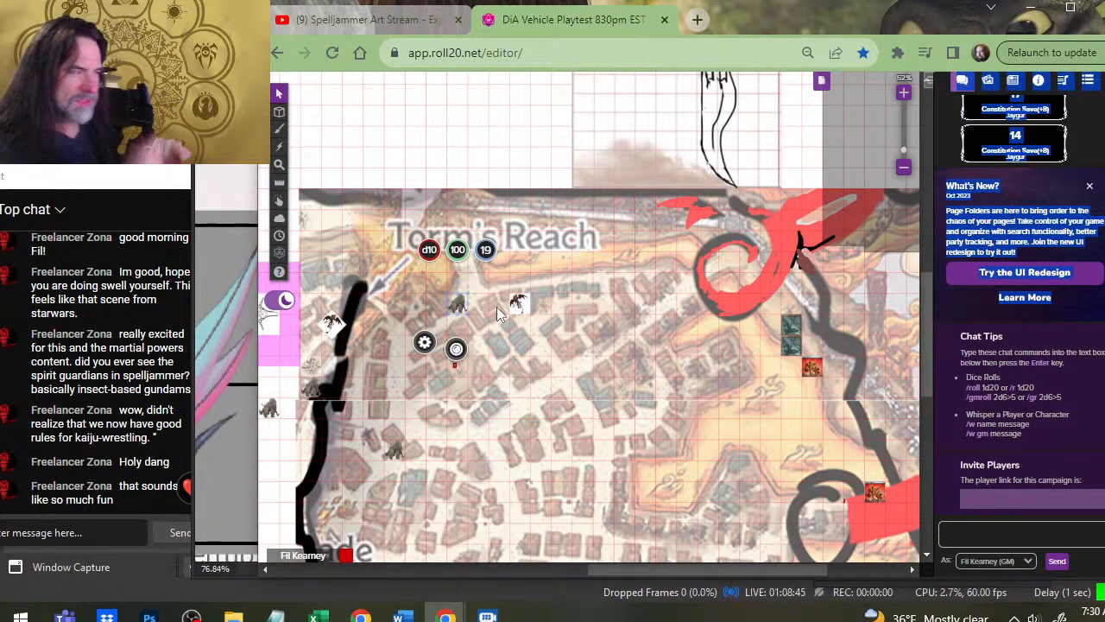
Set the white winged token's green bar value to 84.
{"action": "left_click", "coordinate": [518, 301]}
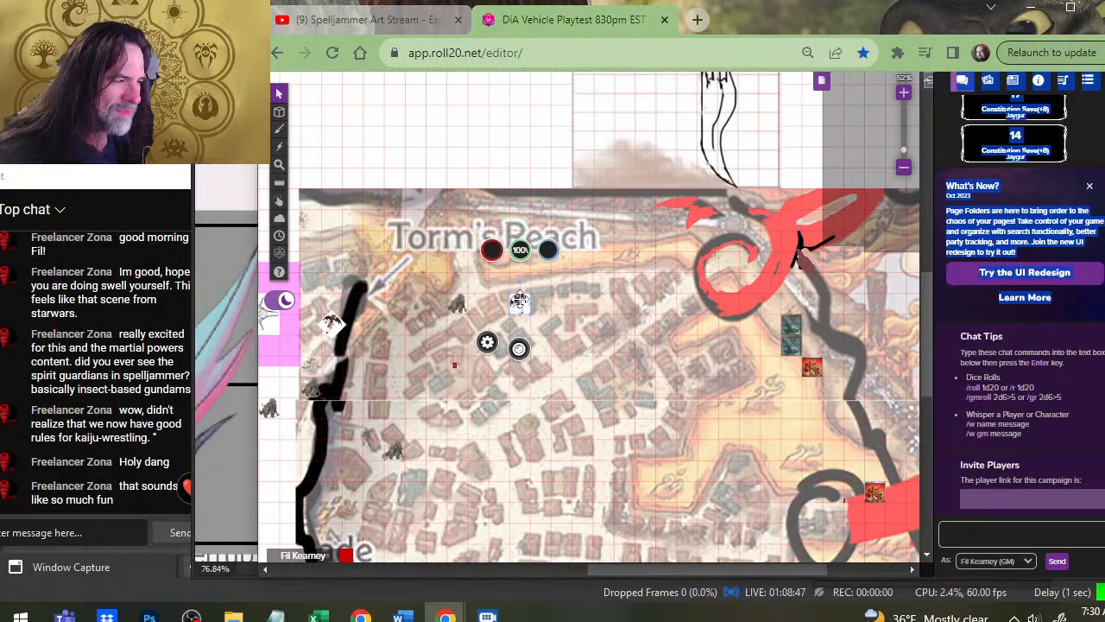
{"action": "left_click", "coordinate": [521, 252]}
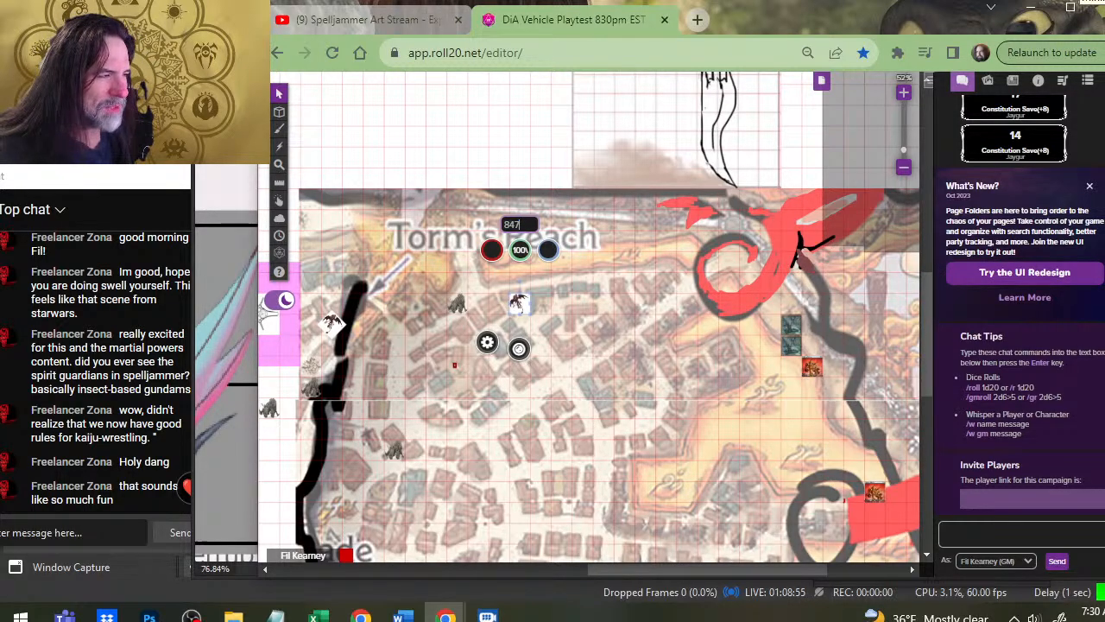
{"action": "key", "text": "Return"}
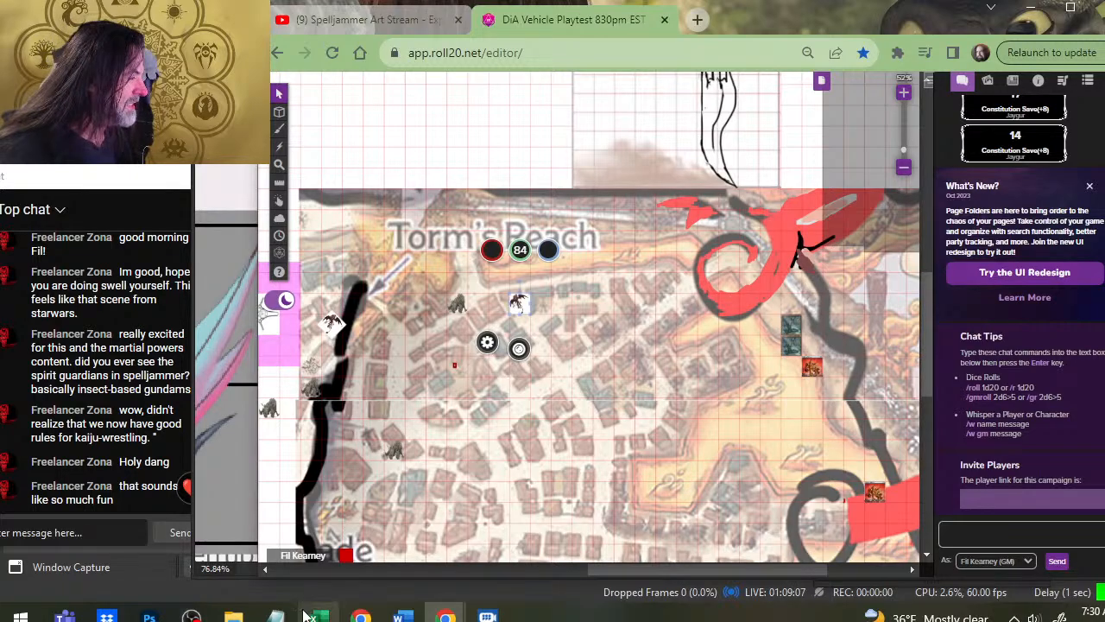
Move the tentacled tower drawing up and to the left, into the blank area above the city map.
{"action": "left_click", "coordinate": [791, 325]}
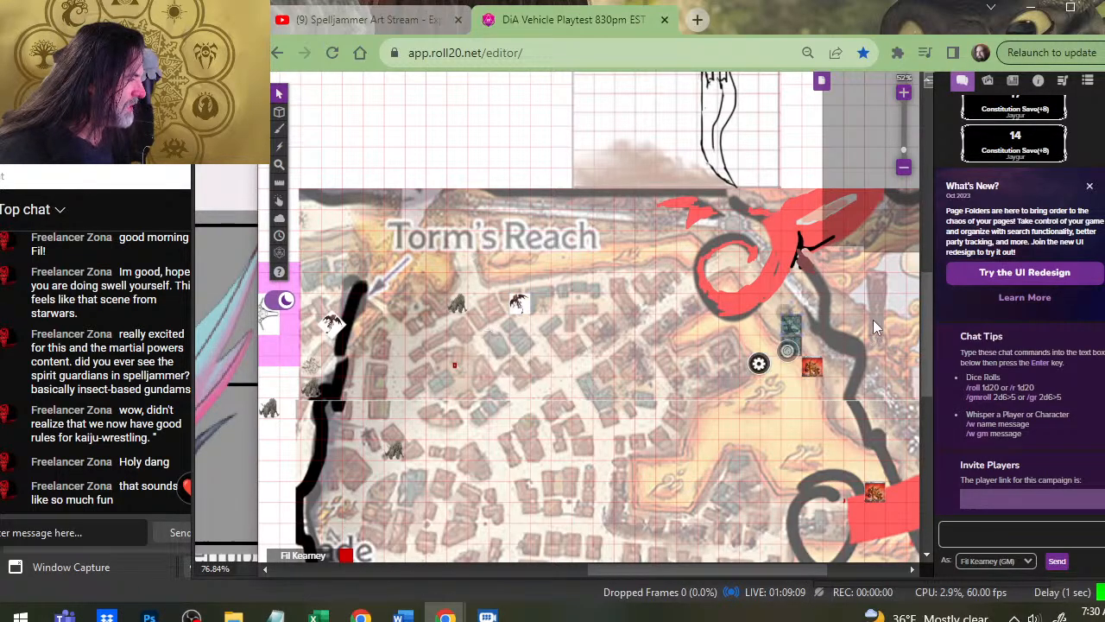
{"action": "left_click_drag", "start_coordinate": [927, 356], "coordinate": [914, 282]}
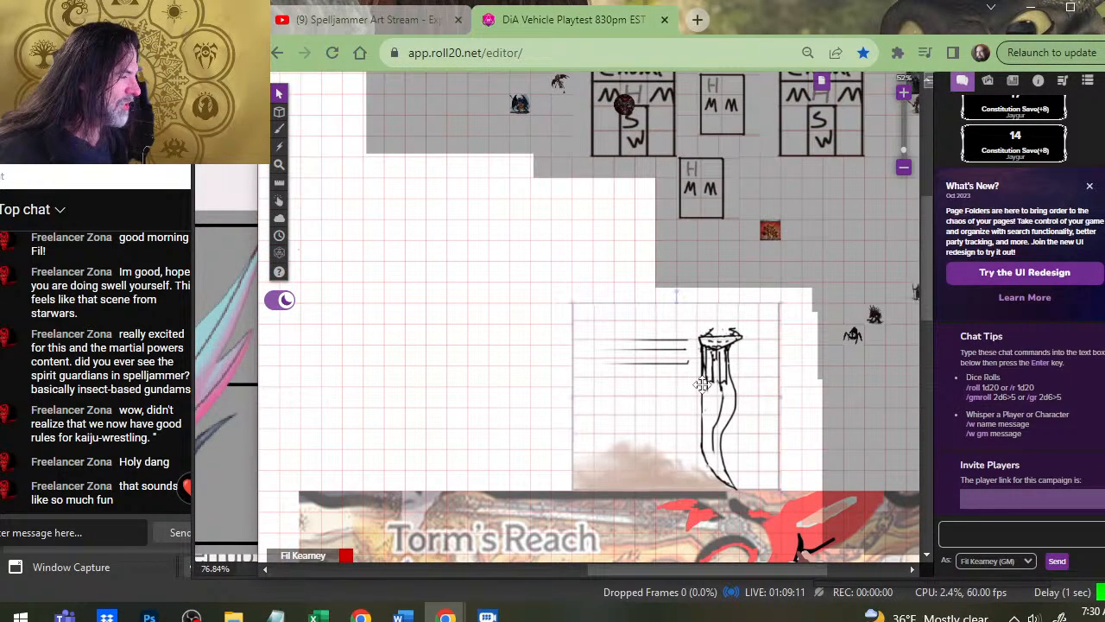
{"action": "left_click", "coordinate": [704, 387]}
{"action": "left_click_drag", "start_coordinate": [706, 400], "coordinate": [561, 340]}
{"action": "scroll", "coordinate": [554, 330], "scroll_direction": "down", "scroll_amount": 2}
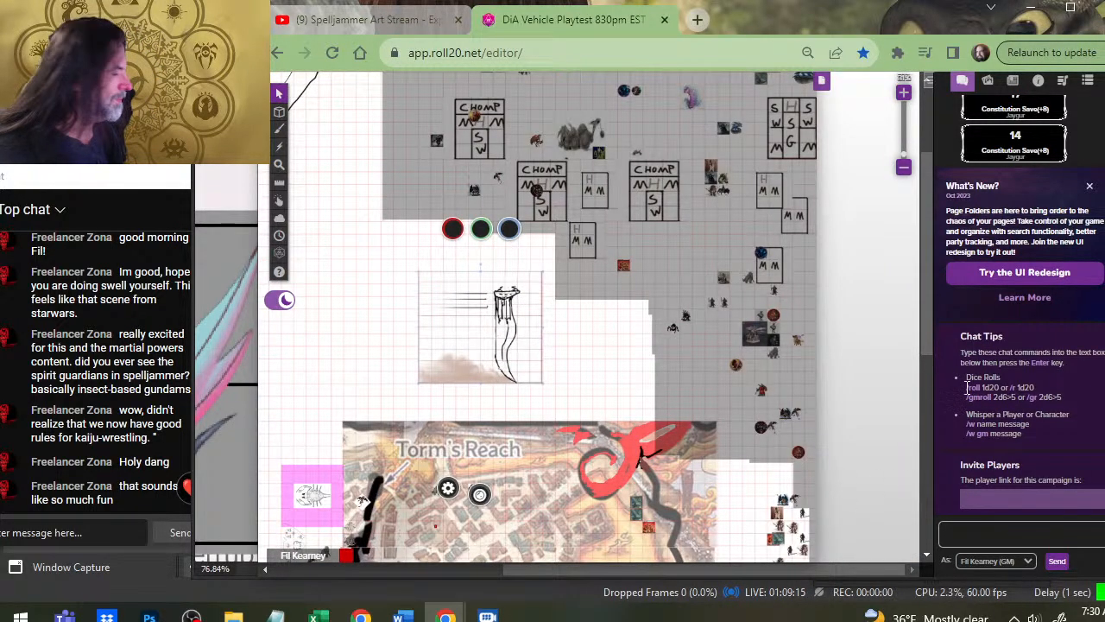
{"action": "scroll", "coordinate": [932, 345], "scroll_direction": "down", "scroll_amount": 3}
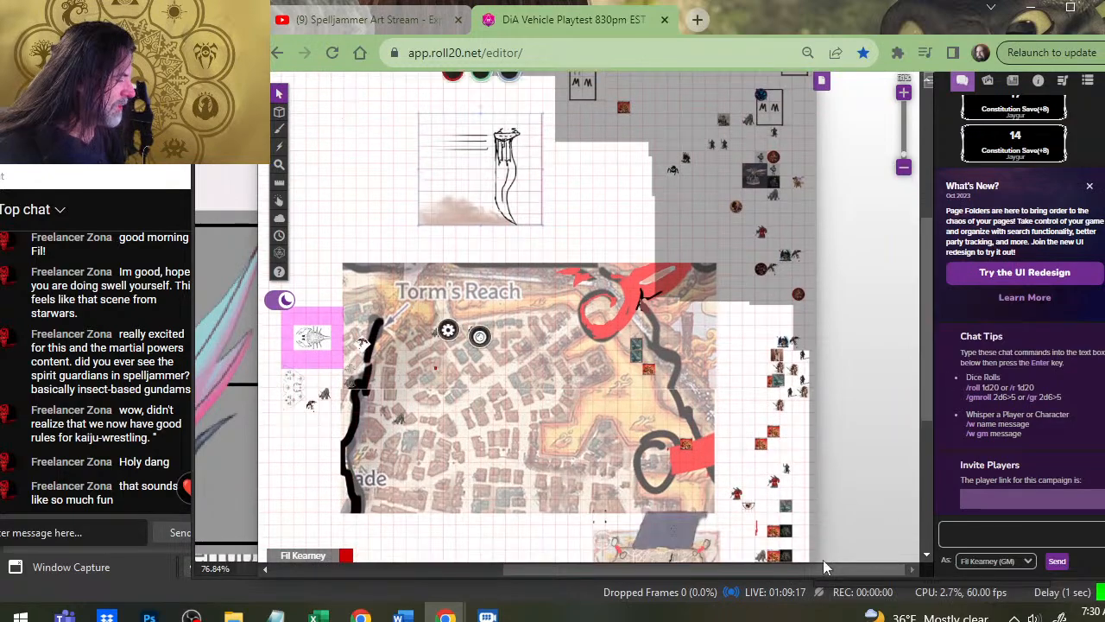
{"action": "left_click_drag", "start_coordinate": [787, 569], "coordinate": [605, 571]}
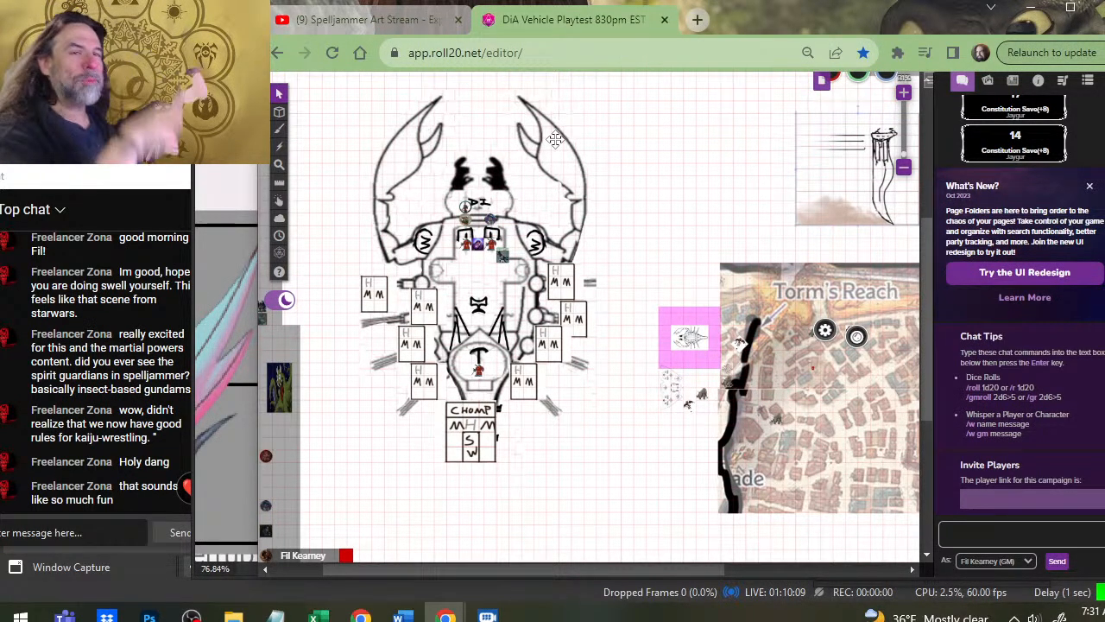
Switch to the insect ship illustration in Photoshop and check Layer 205 by toggling its visibility off and on.
{"action": "left_click", "coordinate": [323, 26]}
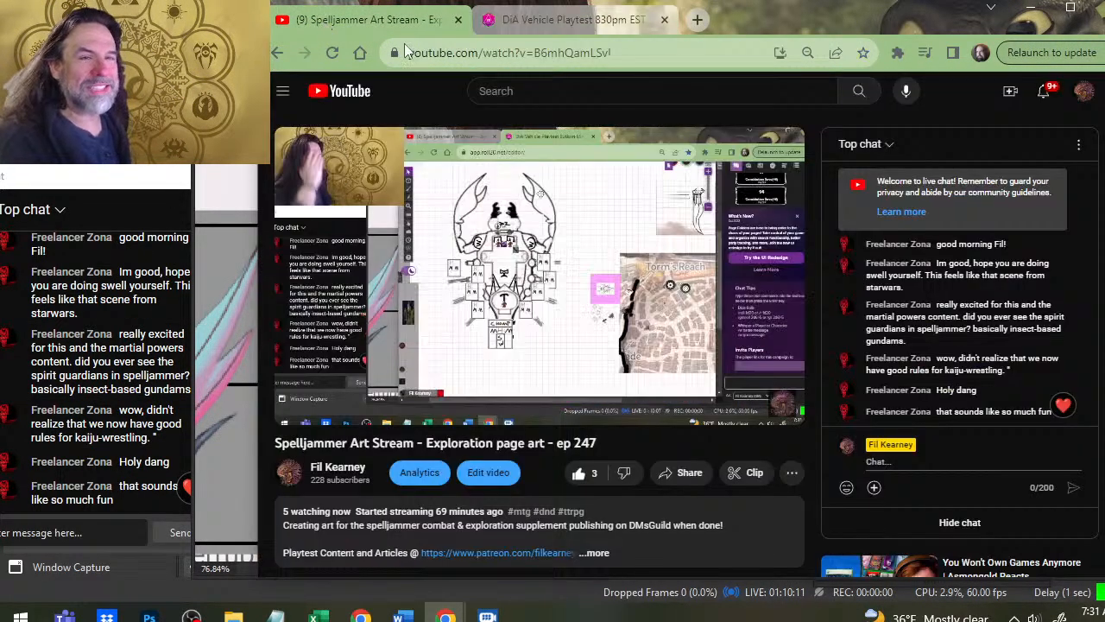
{"action": "key", "text": "alt+Tab"}
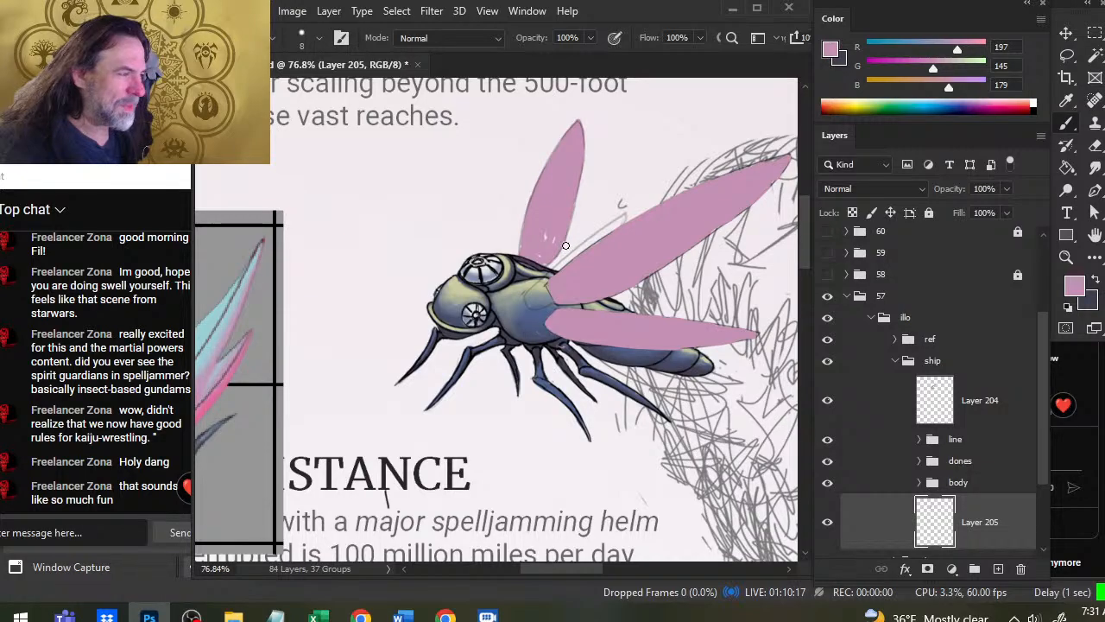
{"action": "left_click", "coordinate": [827, 520]}
{"action": "left_click", "coordinate": [827, 519]}
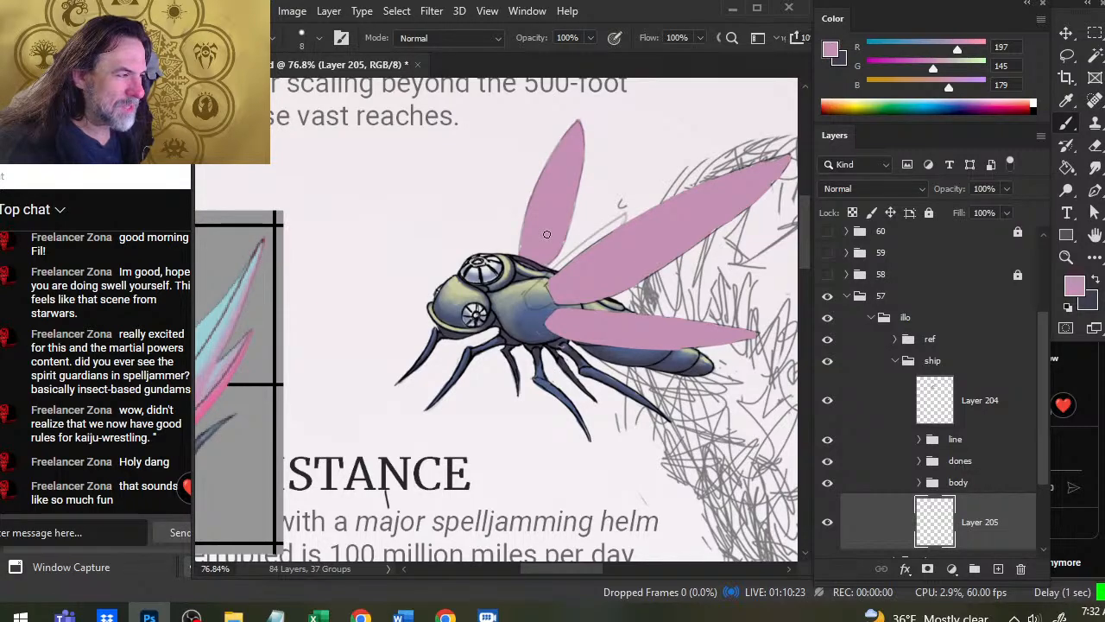
Refine the upright rear wing's pink fill on Layer 205, alternating Eraser and Brush to clean its edges up to the tip.
{"action": "key", "text": "e"}
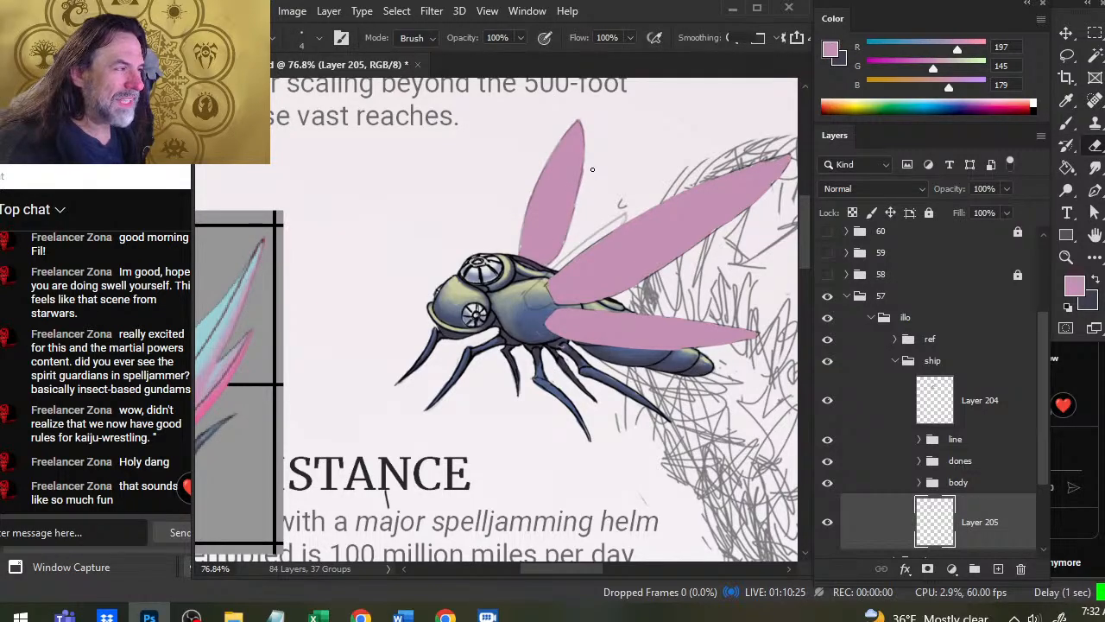
{"action": "left_click_drag", "start_coordinate": [580, 193], "coordinate": [579, 168]}
{"action": "key", "text": "b"}
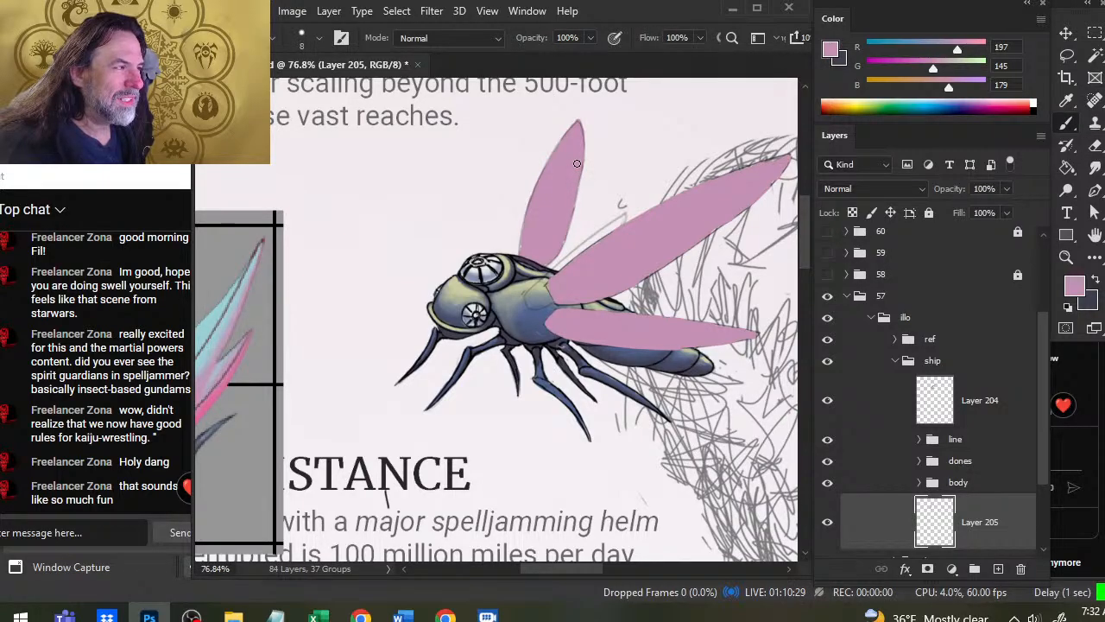
{"action": "key", "text": "e"}
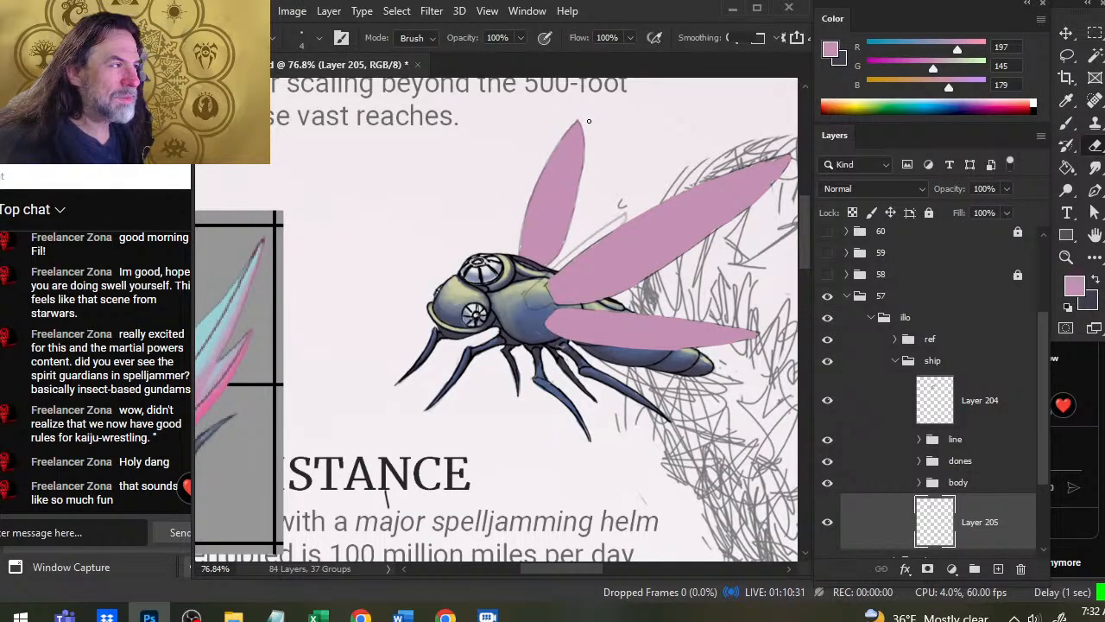
{"action": "key", "text": "b"}
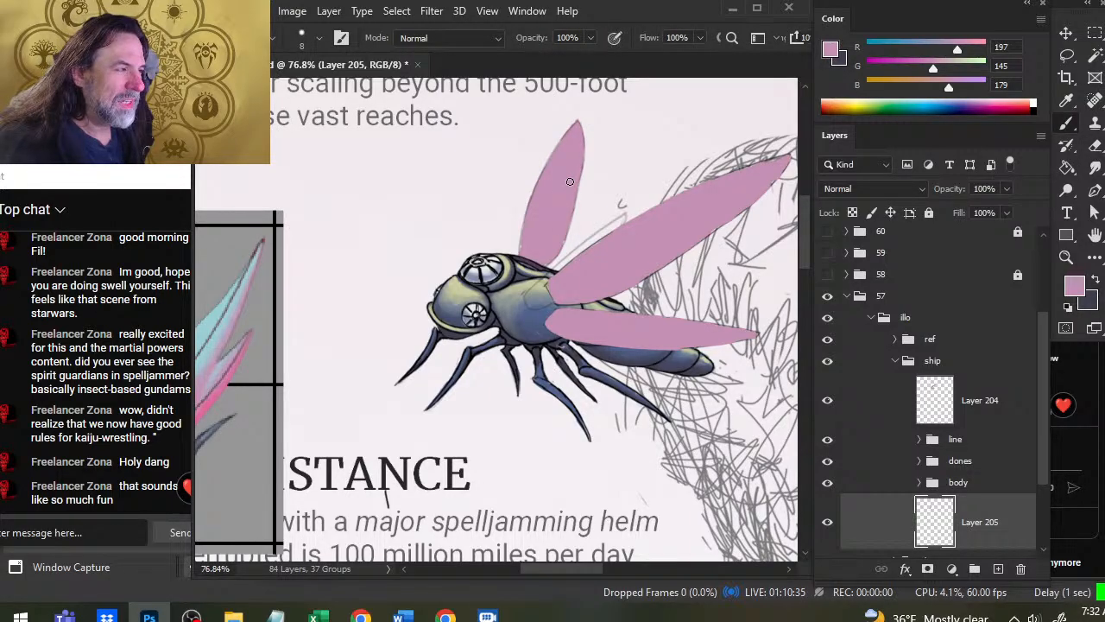
{"action": "key", "text": "e"}
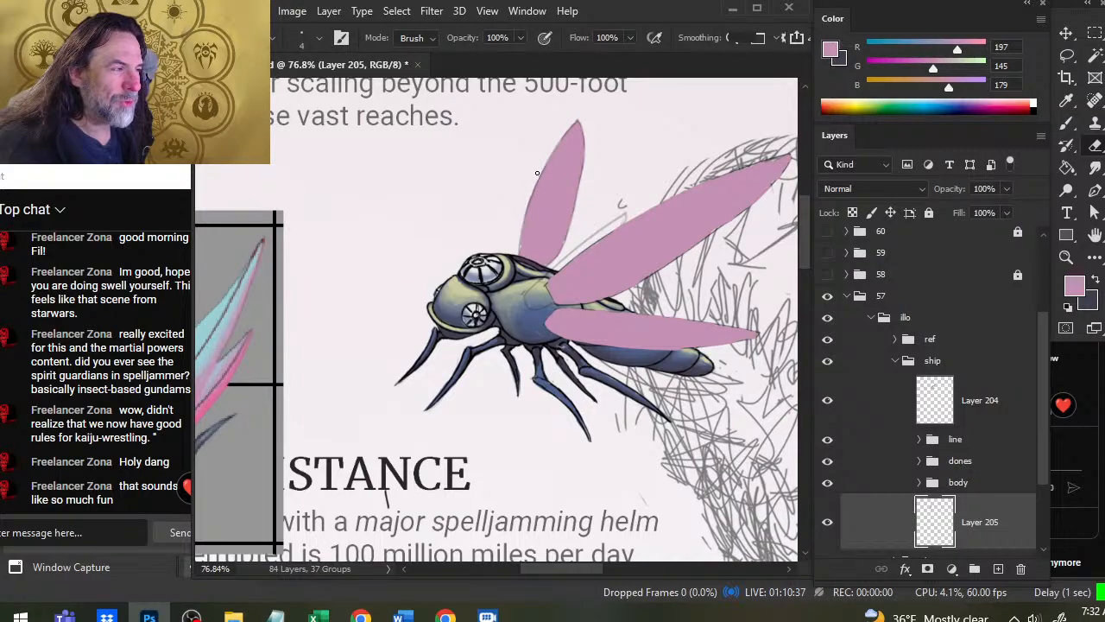
Hide Layer 204 and fill the short rear wing with pink on Layer 205, alternating Brush and Eraser to shape its edges.
{"action": "key", "text": "b"}
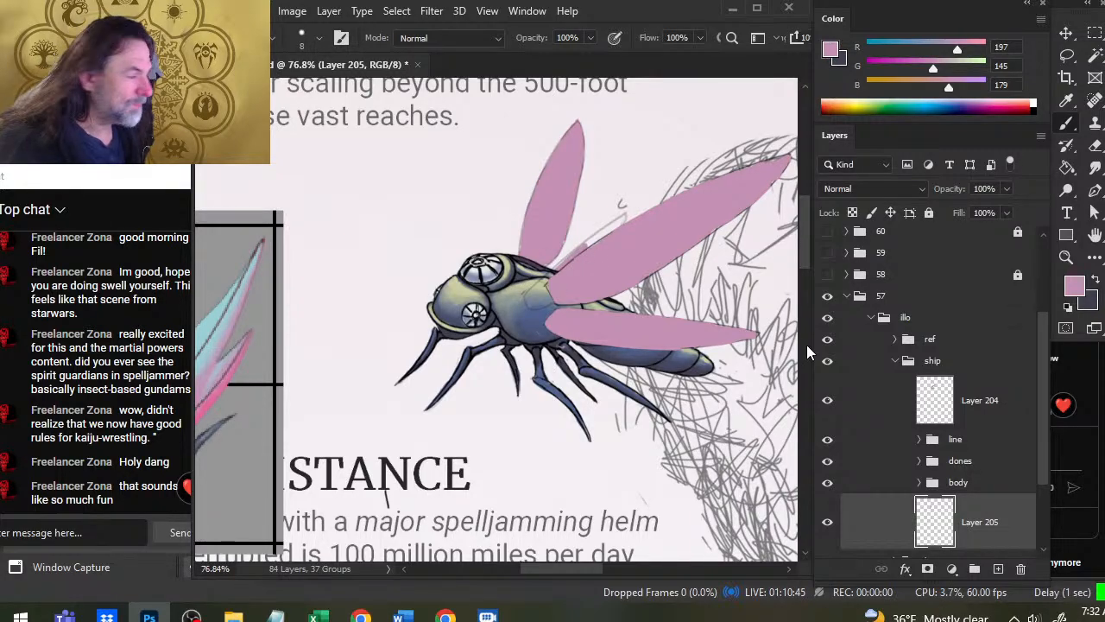
{"action": "left_click", "coordinate": [828, 414]}
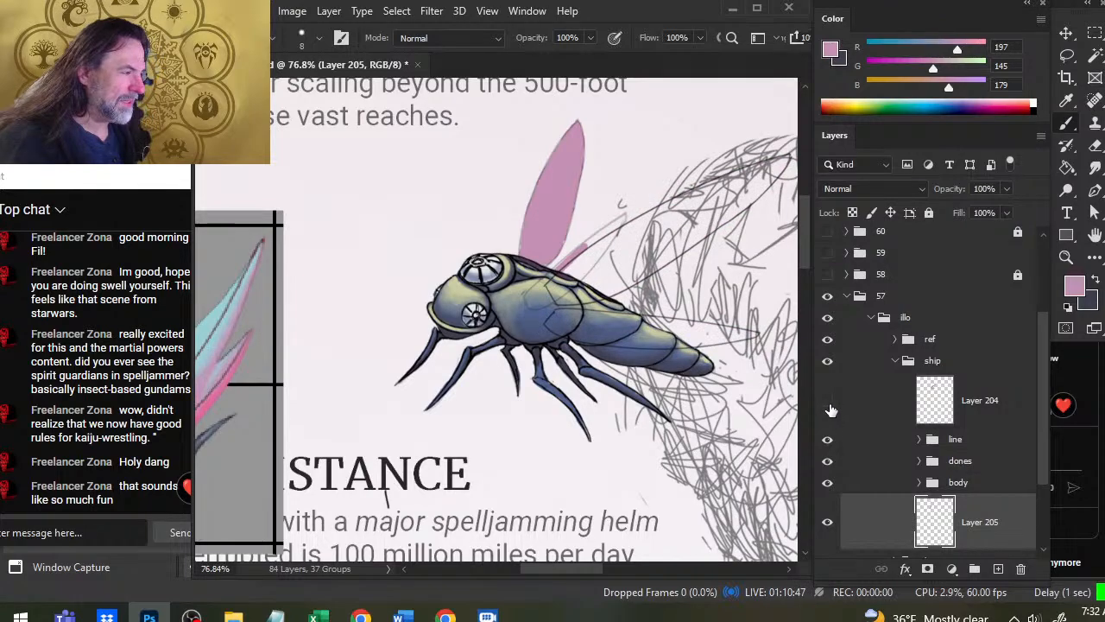
{"action": "mouse_move", "coordinate": [593, 240]}
{"action": "left_mouse_down"}
{"action": "mouse_move", "coordinate": [586, 254]}
{"action": "mouse_move", "coordinate": [624, 216]}
{"action": "mouse_move", "coordinate": [570, 269]}
{"action": "mouse_move", "coordinate": [594, 264]}
{"action": "left_mouse_up"}
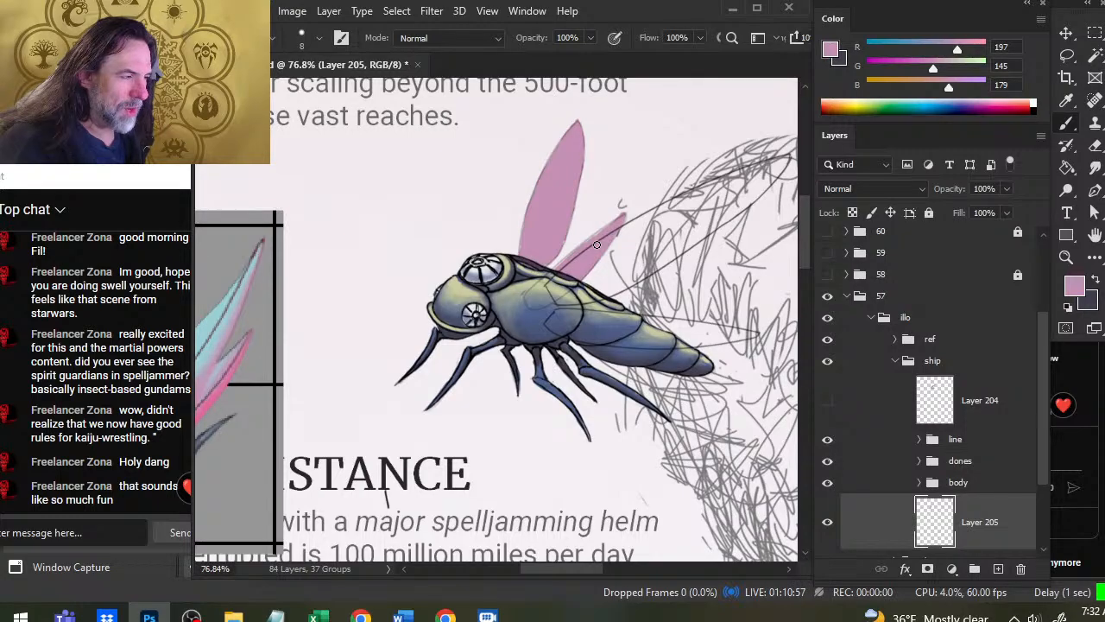
{"action": "key", "text": "e"}
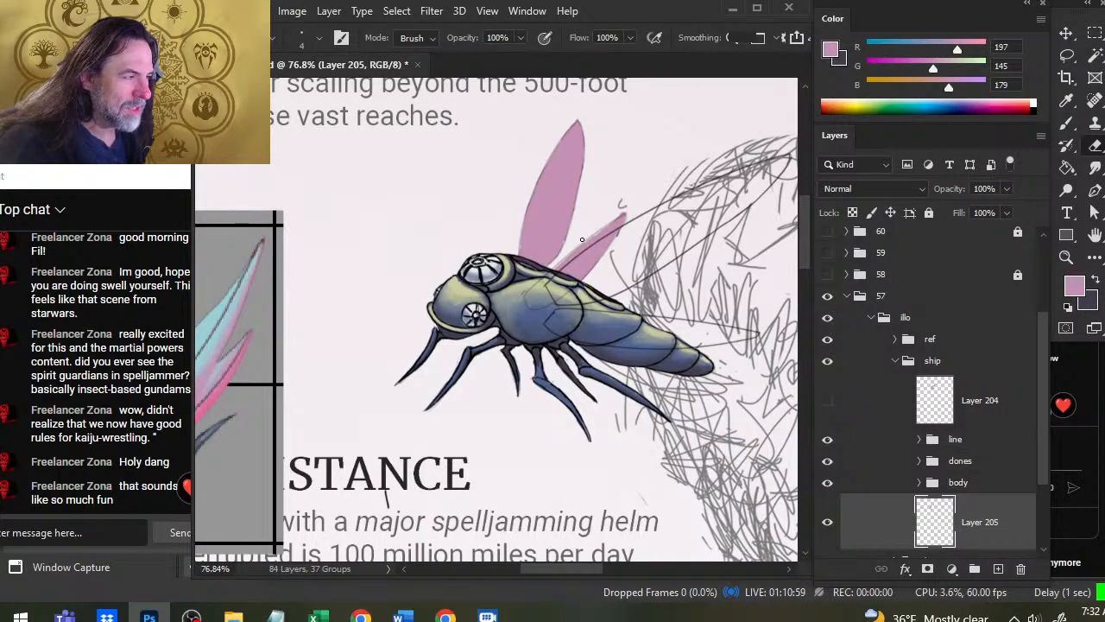
{"action": "key", "text": "b"}
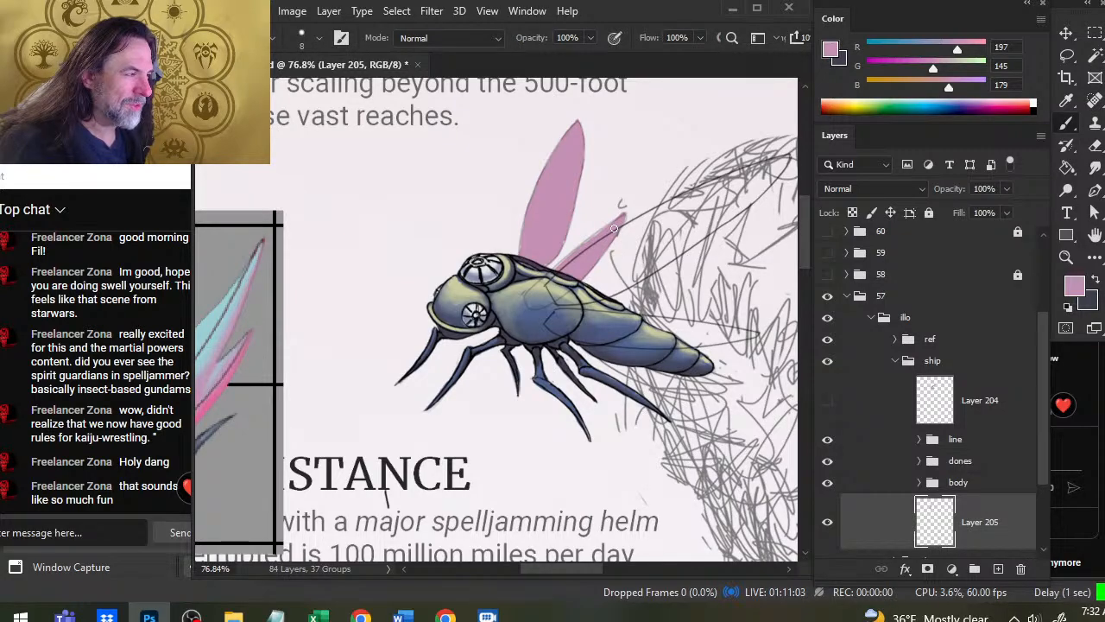
{"action": "key", "text": "e"}
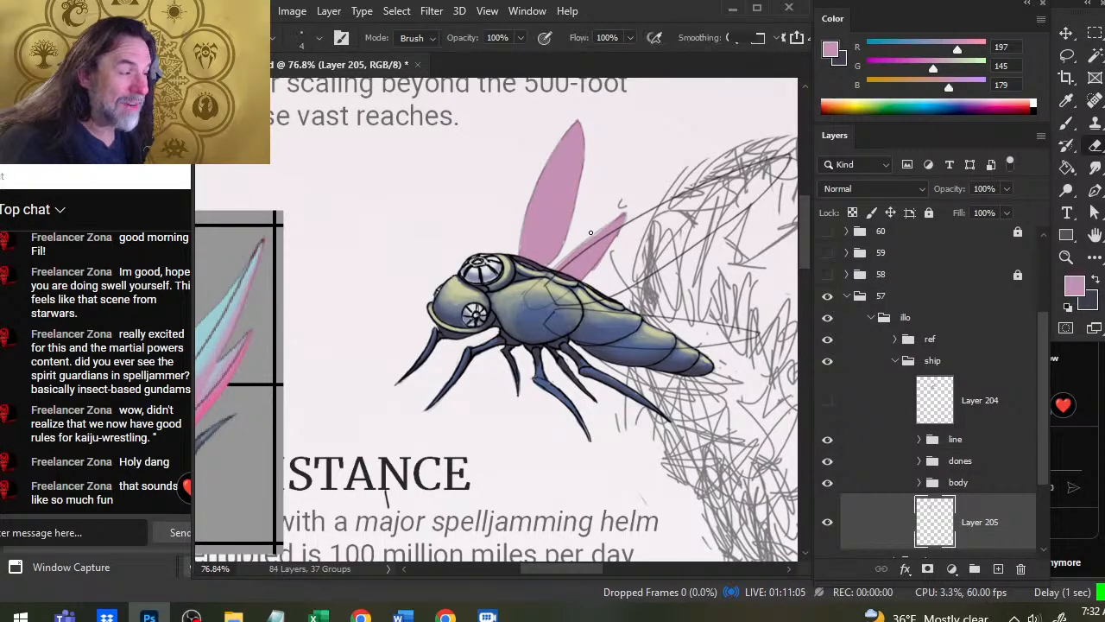
{"action": "key", "text": "b"}
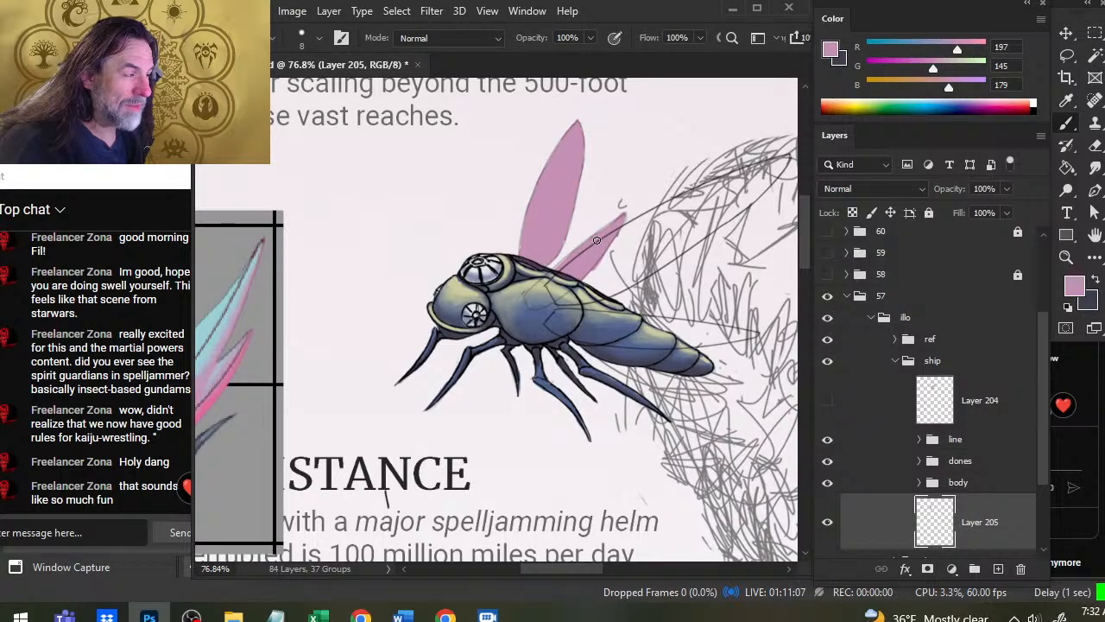
{"action": "key", "text": "e"}
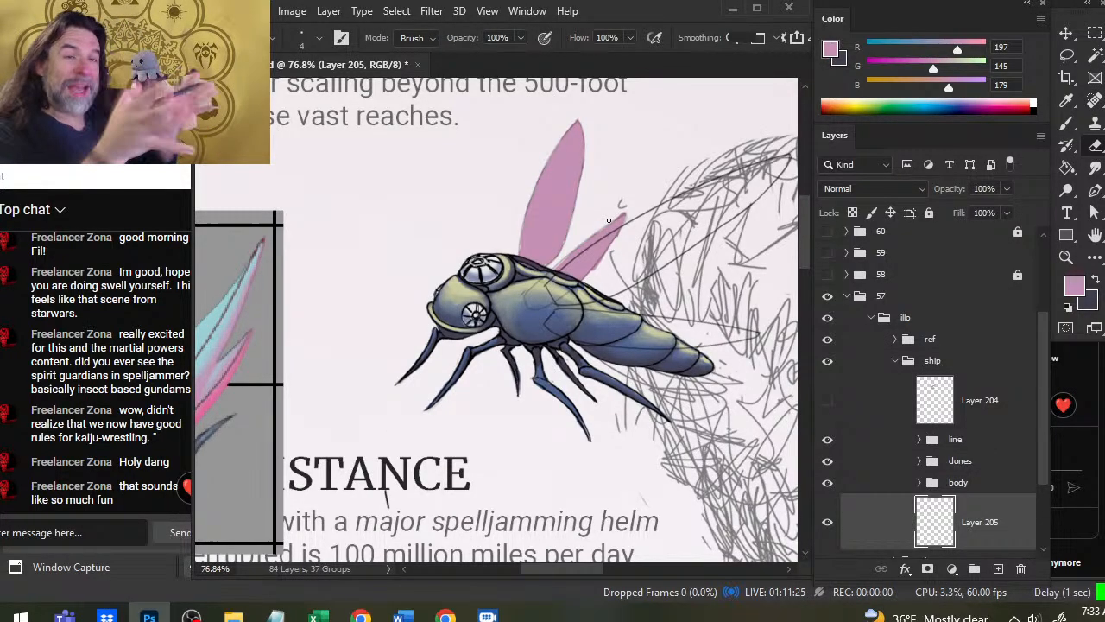
Switch to the SCE Layout 10-26 document in Word, look over the ship grappling rules, and return to the Photoshop illustration.
{"action": "key", "text": "alt+Tab"}
{"action": "key", "text": "alt+Tab"}
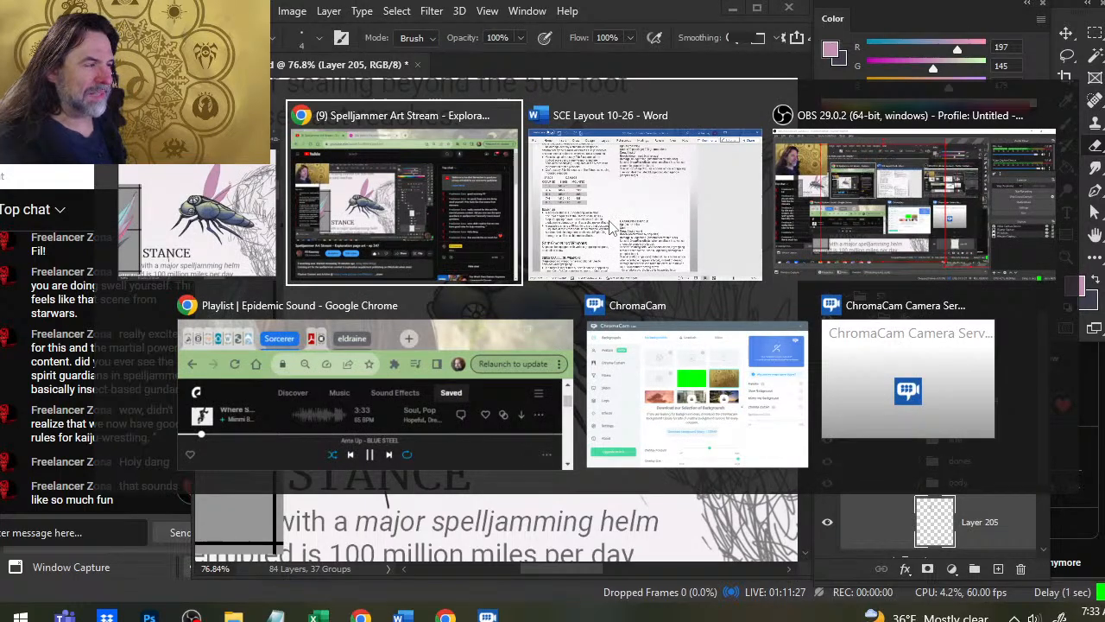
{"action": "scroll", "coordinate": [654, 246], "scroll_direction": "down", "scroll_amount": 4}
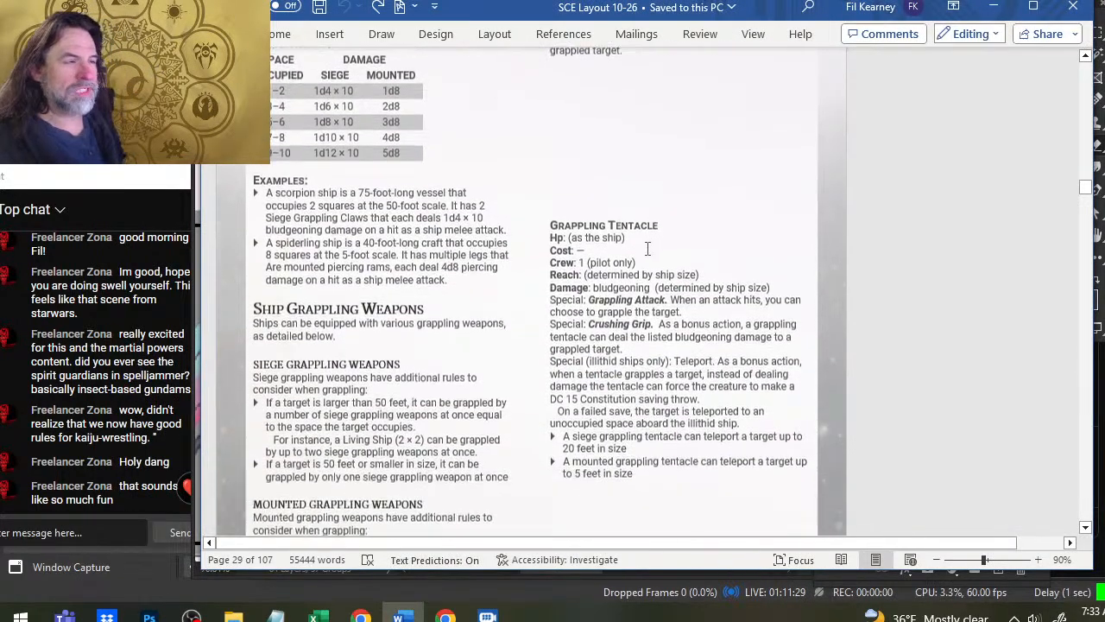
{"action": "scroll", "coordinate": [639, 251], "scroll_direction": "up", "scroll_amount": 7}
{"action": "key", "text": "alt+Tab"}
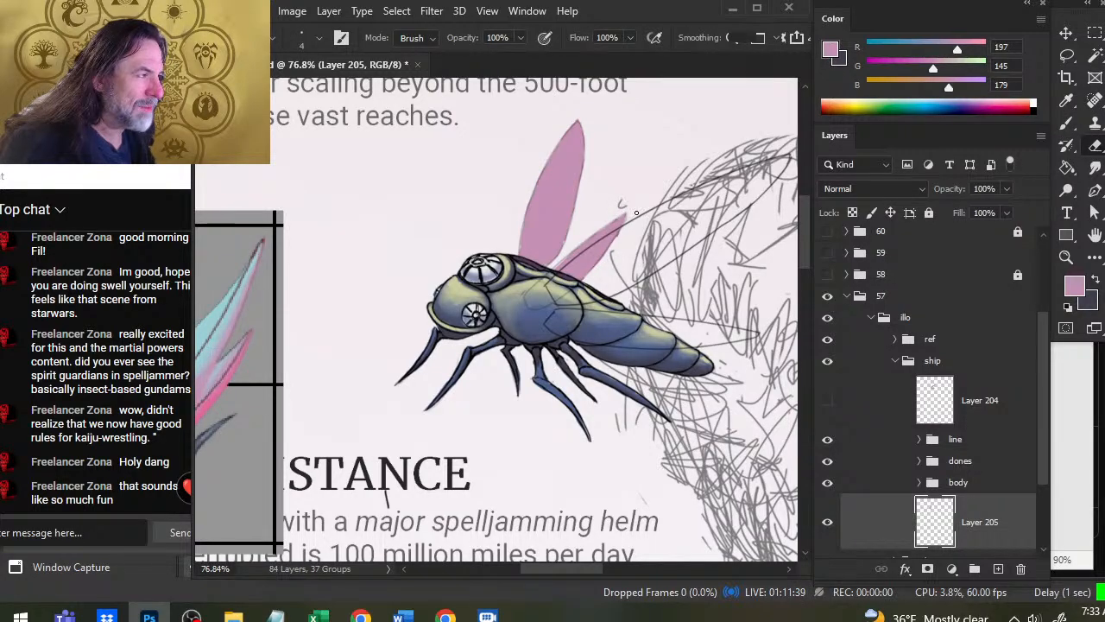
Touch up the short rear wing's tip and edges with Brush and Eraser on Layer 205, and show Layer 204 again.
{"action": "key", "text": "b"}
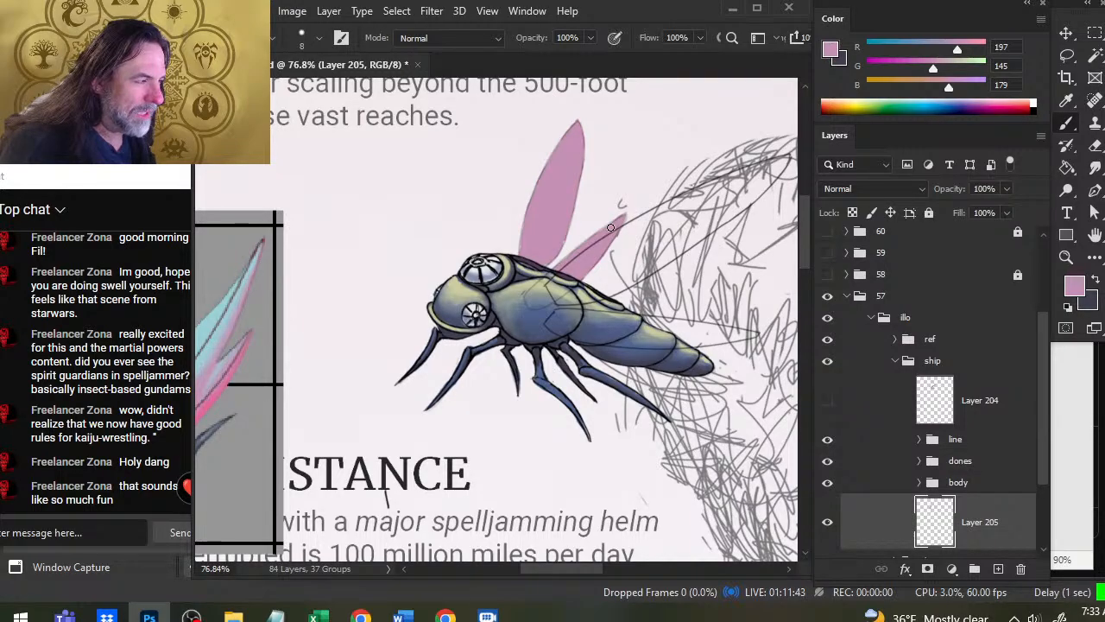
{"action": "key", "text": "e"}
{"action": "key", "text": "b"}
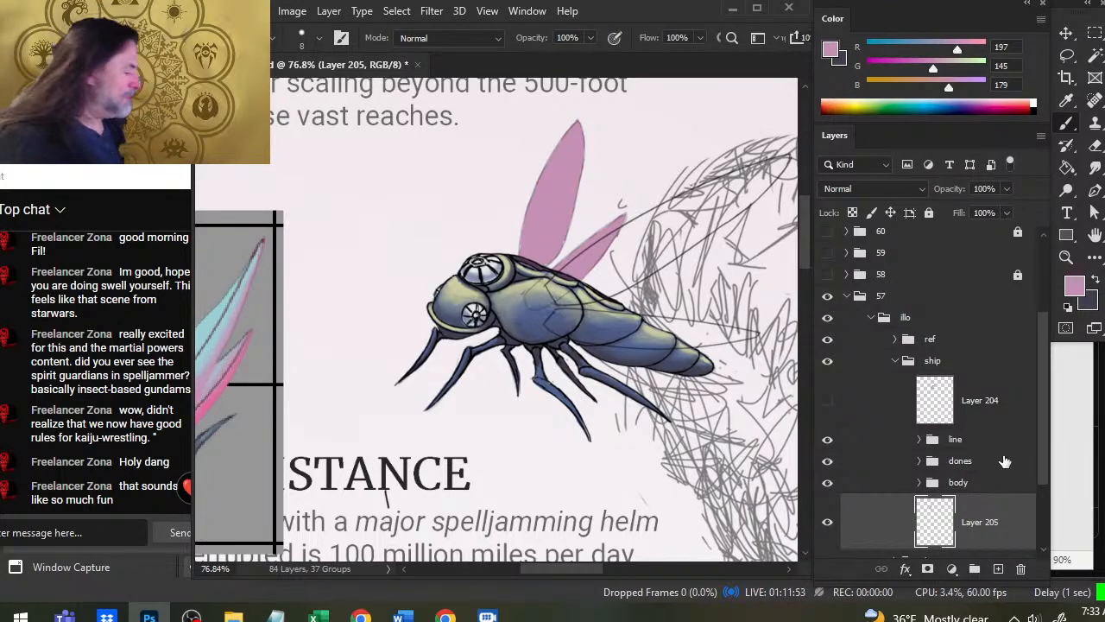
{"action": "left_click", "coordinate": [831, 404]}
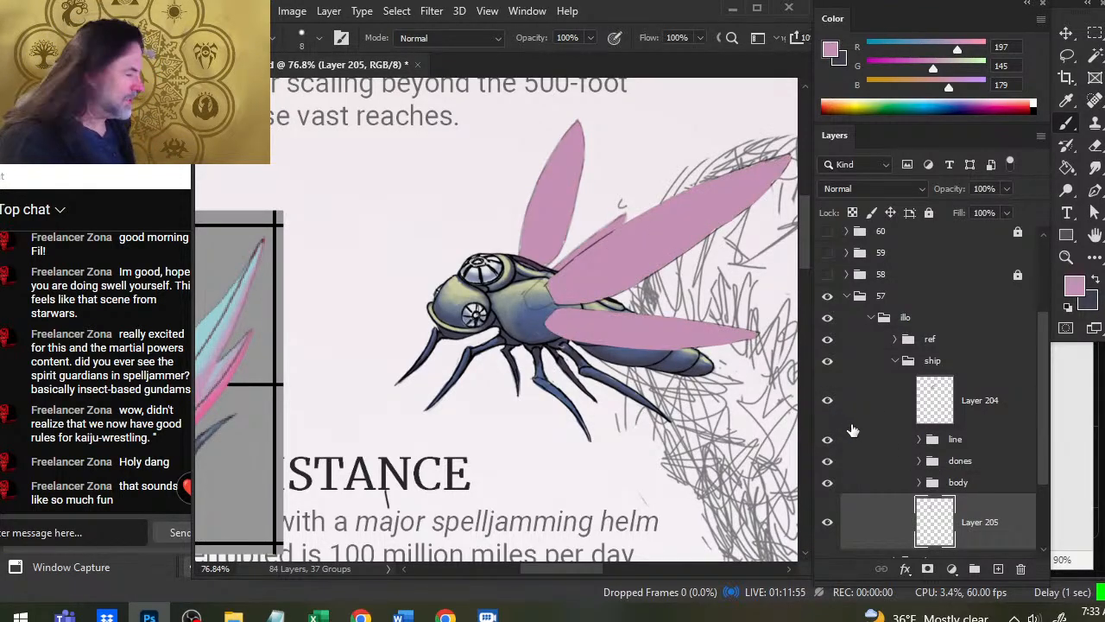
Select Layer 204 and Layer 205 together and lower their opacity to 67%.
{"action": "left_click", "coordinate": [855, 413]}
{"action": "left_click", "coordinate": [893, 518], "text": "ctrl"}
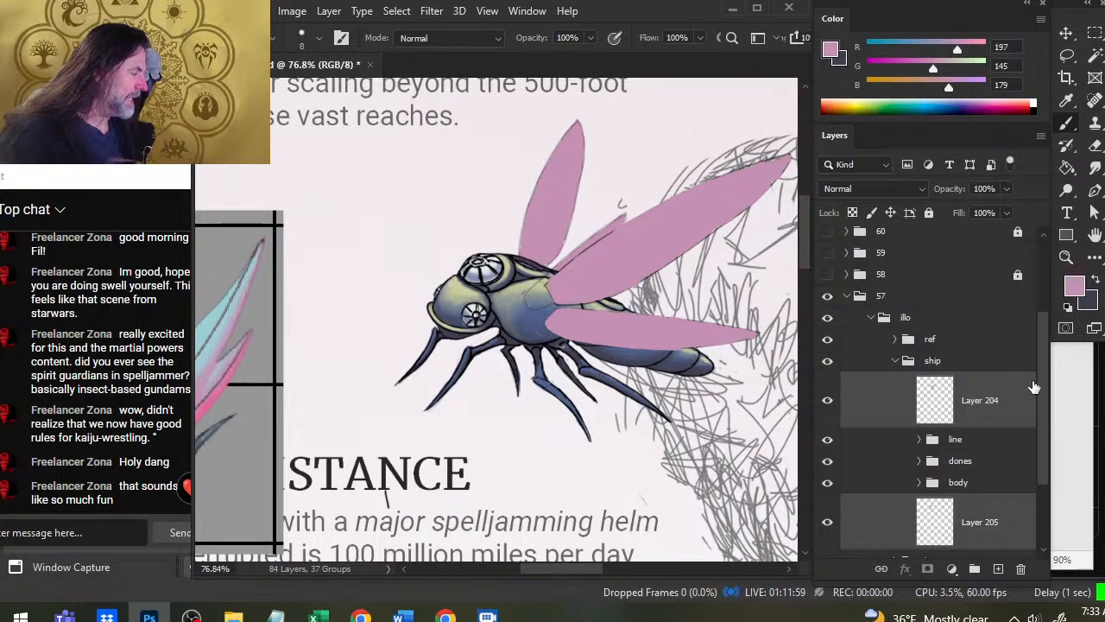
{"action": "left_click", "coordinate": [1006, 188]}
{"action": "left_click_drag", "start_coordinate": [1003, 213], "coordinate": [981, 210]}
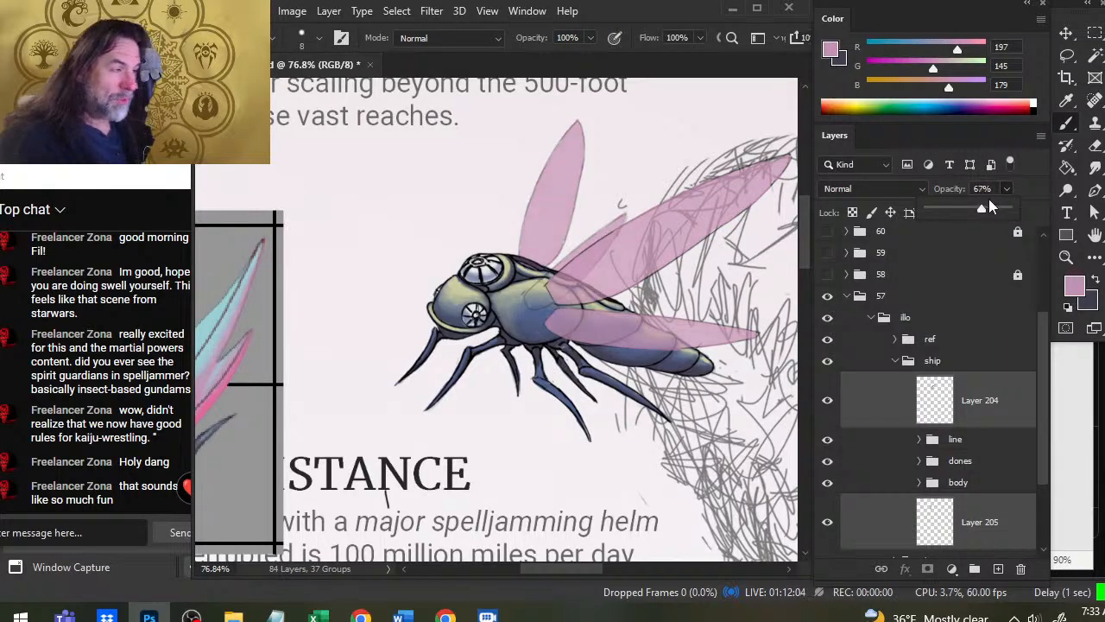
Add a new layer above Layer 204 and sample the teal from the upper wing of the top-down reference ship.
{"action": "left_click", "coordinate": [910, 416]}
{"action": "left_click", "coordinate": [998, 568]}
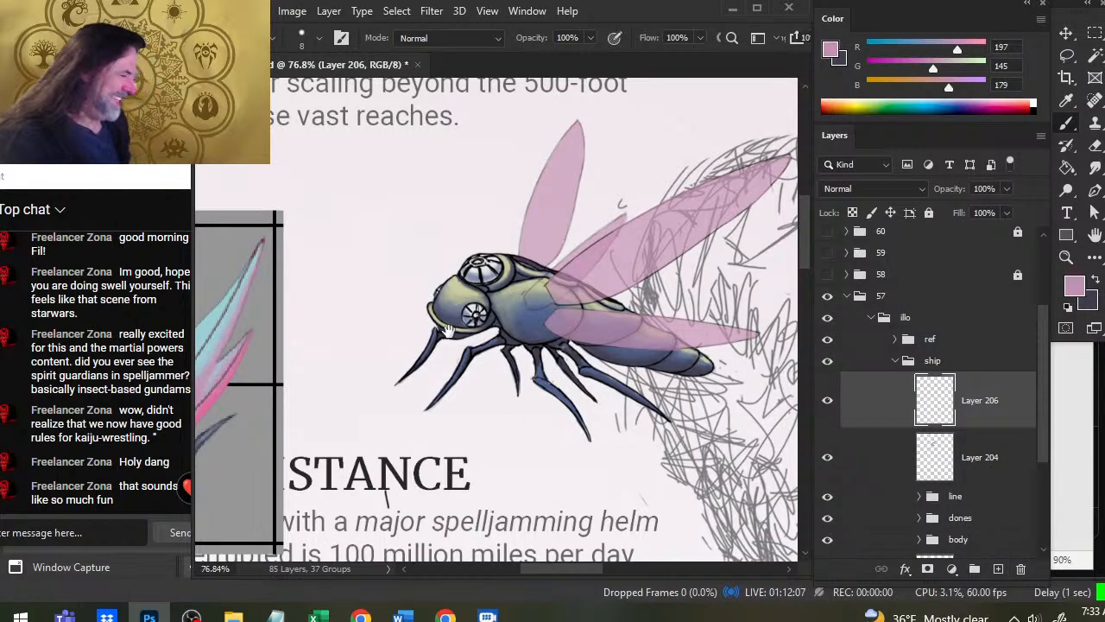
{"action": "left_click_drag", "start_coordinate": [430, 326], "coordinate": [648, 300]}
{"action": "left_click_drag", "start_coordinate": [393, 355], "coordinate": [431, 352]}
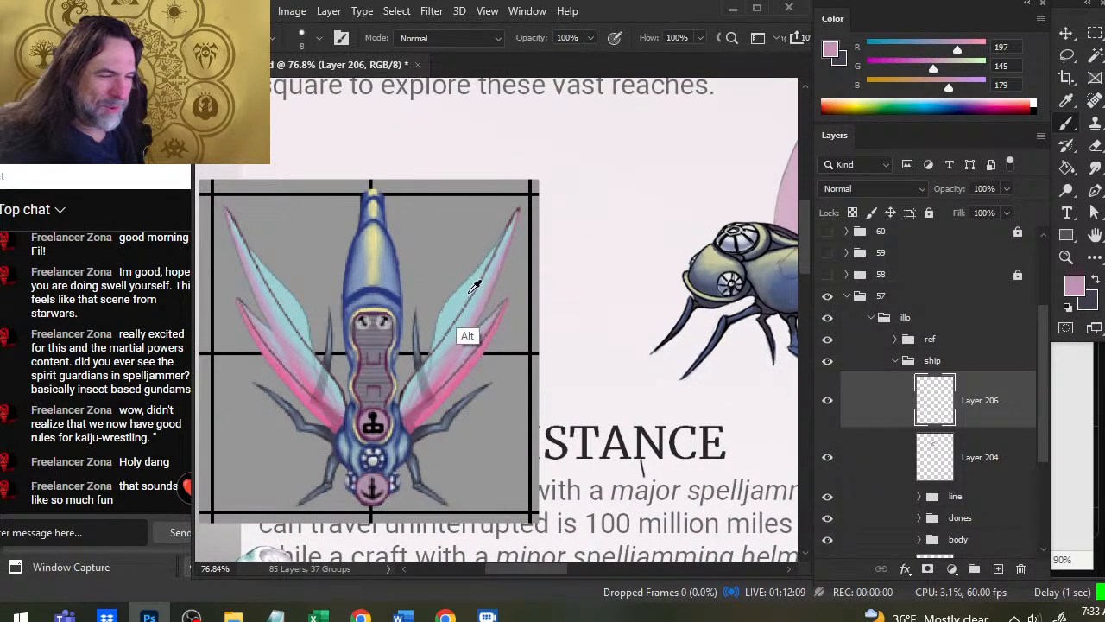
{"action": "left_click", "coordinate": [460, 303], "text": "alt"}
Paint teal along the upright rear wing's outer side on Layer 206 and blend it into the pink with Smudge, enlarged to size 15.
{"action": "key", "text": "z"}
{"action": "left_click_drag", "start_coordinate": [642, 336], "coordinate": [561, 335]}
{"action": "left_click_drag", "start_coordinate": [769, 317], "coordinate": [570, 314]}
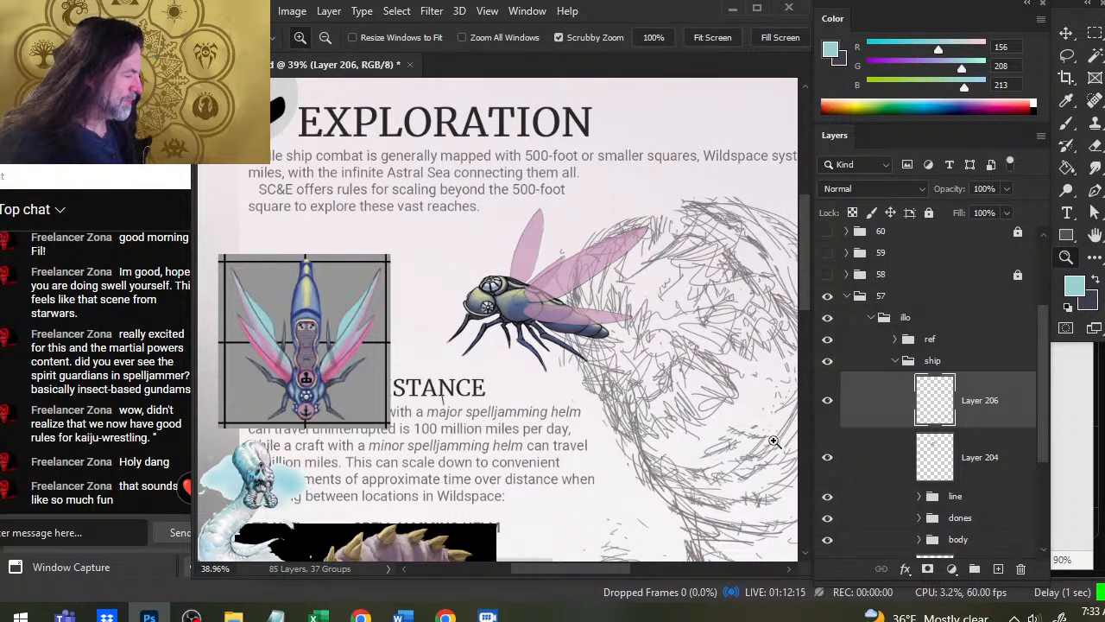
{"action": "left_click", "coordinate": [535, 257]}
{"action": "key", "text": "b"}
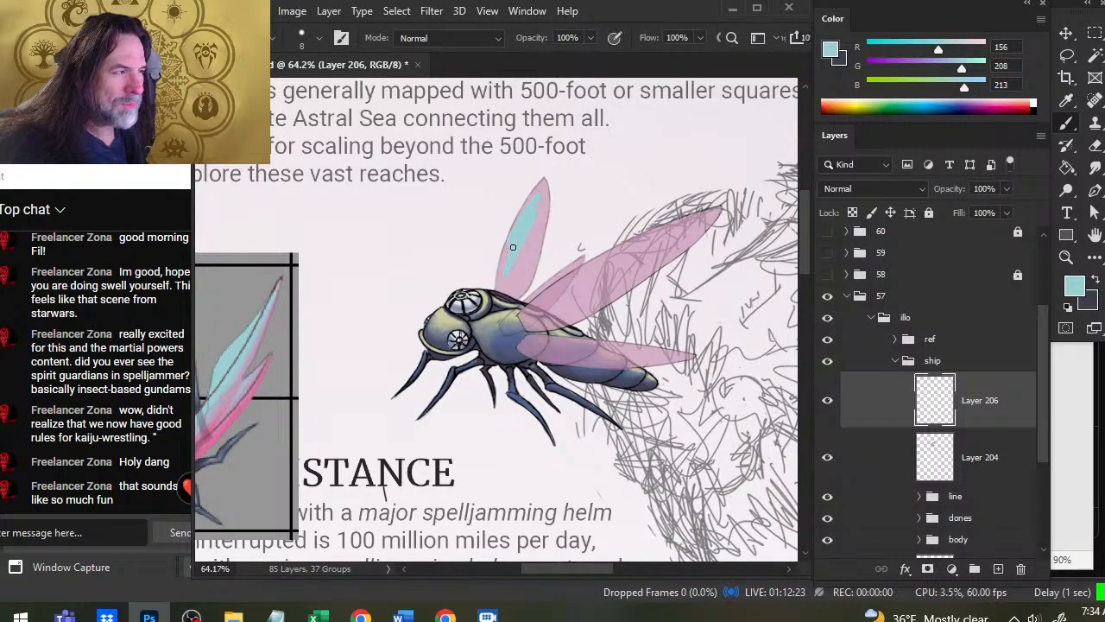
{"action": "key", "text": "r"}
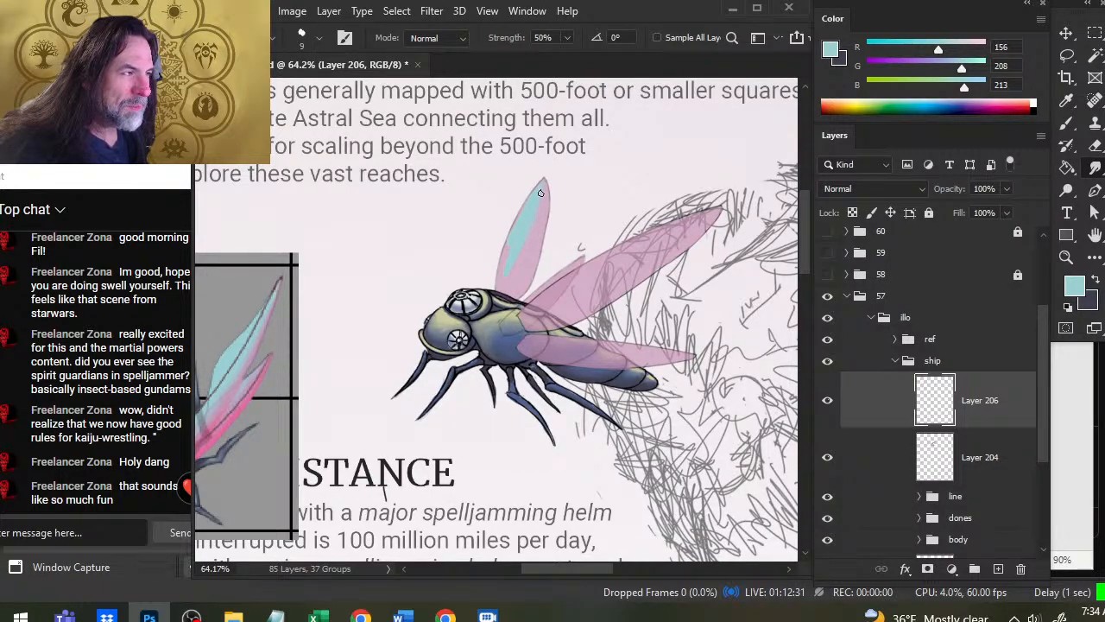
{"action": "key", "text": "b"}
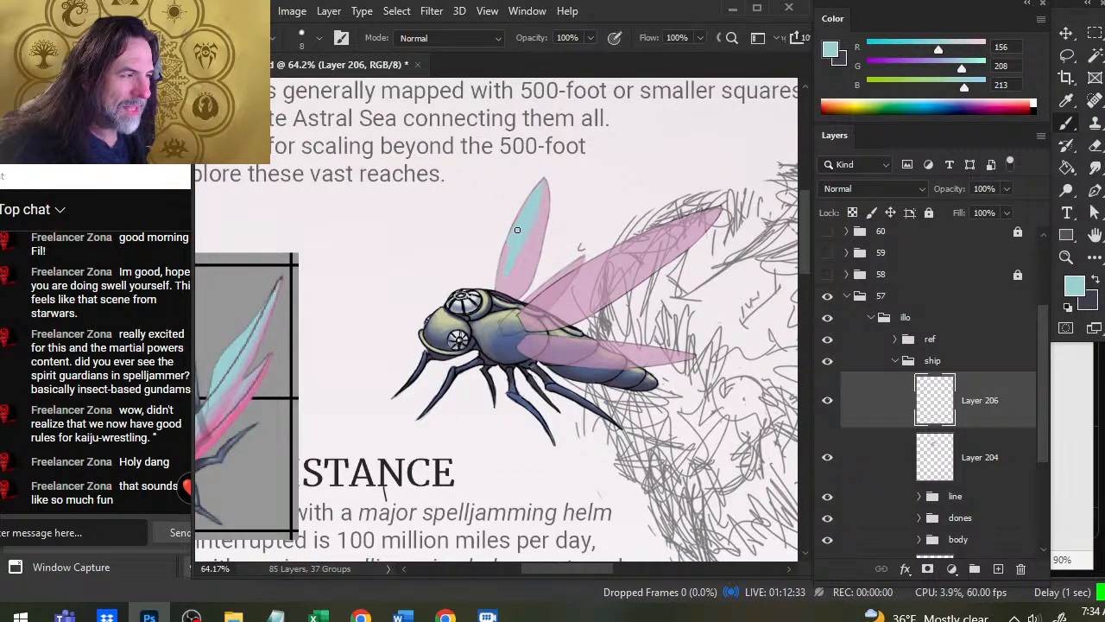
{"action": "key", "text": "r"}
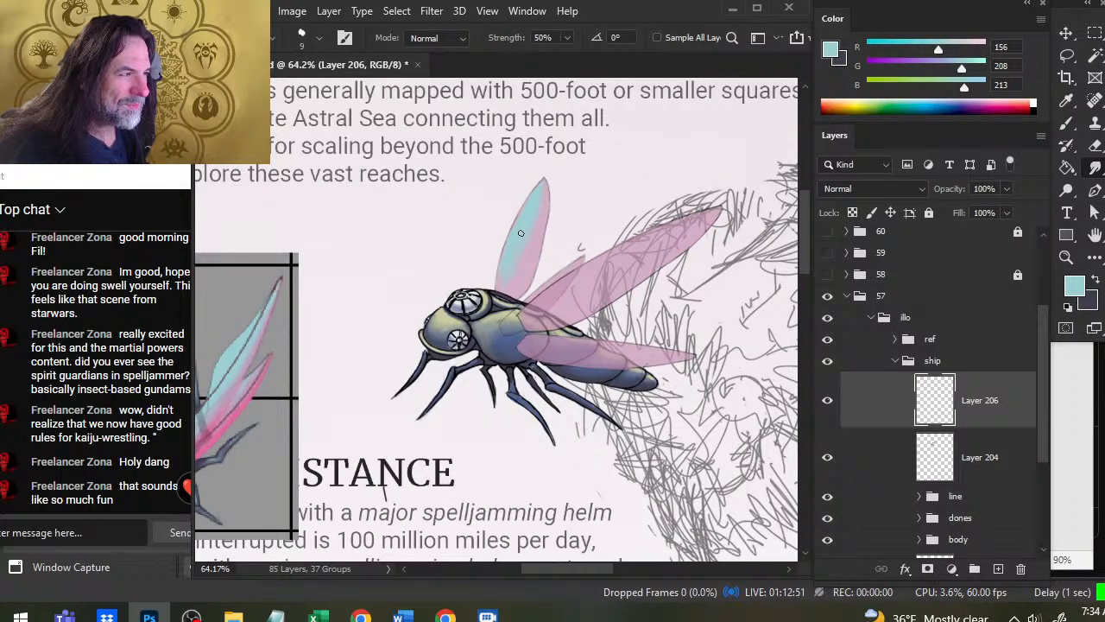
{"action": "key", "text": "bracketright"}
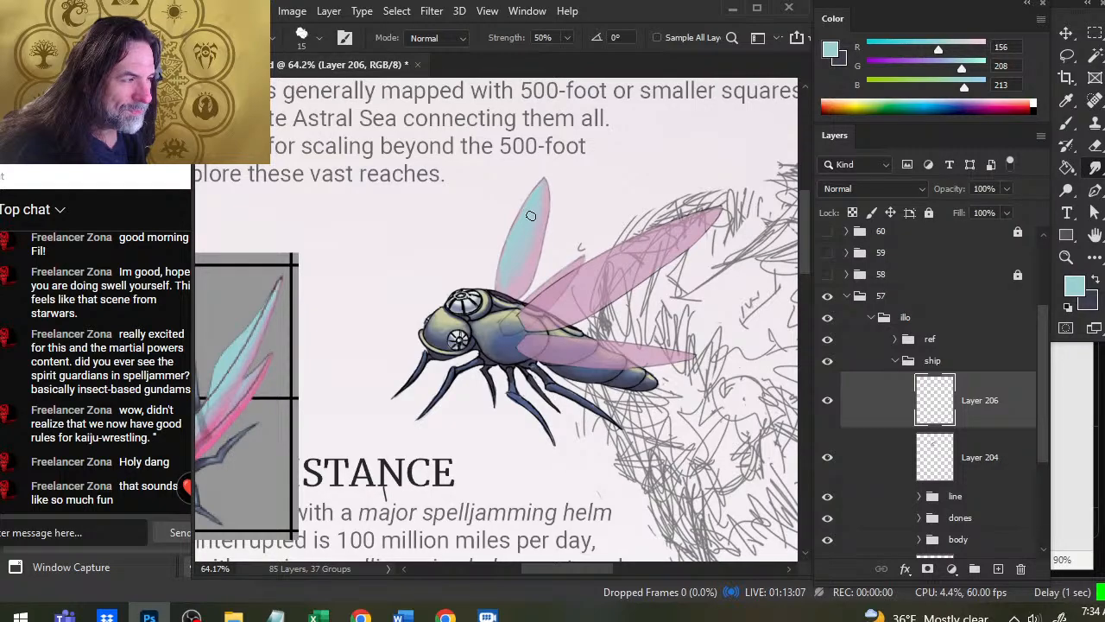
Paint teal along the upper edge of the short rear wing on Layer 206 and smudge it into the pink.
{"action": "key", "text": "b"}
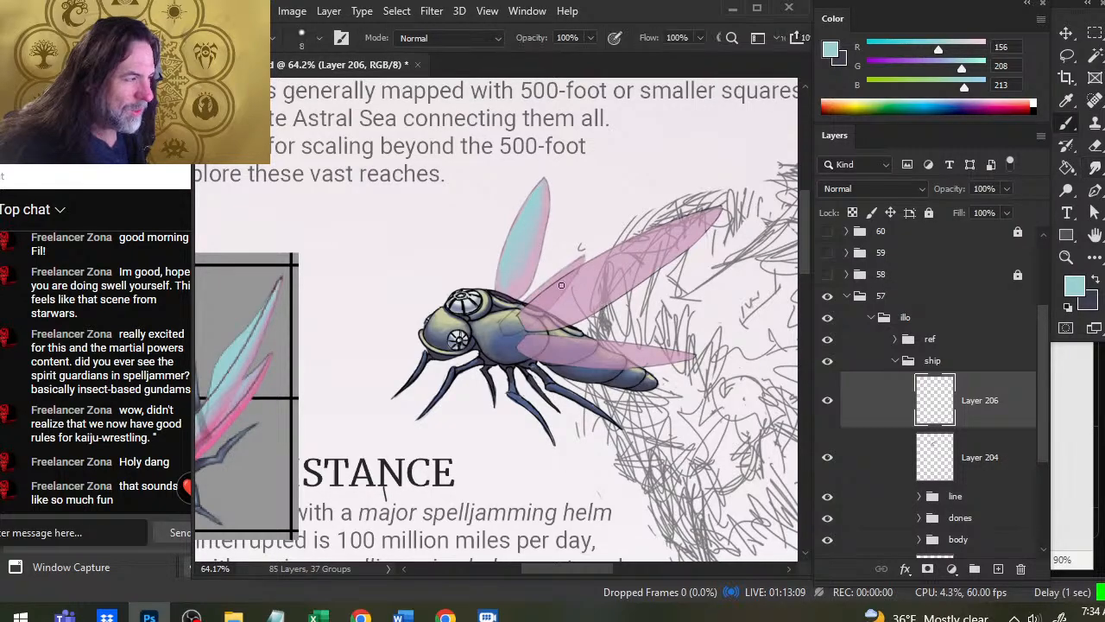
{"action": "left_click_drag", "start_coordinate": [557, 286], "coordinate": [571, 269]}
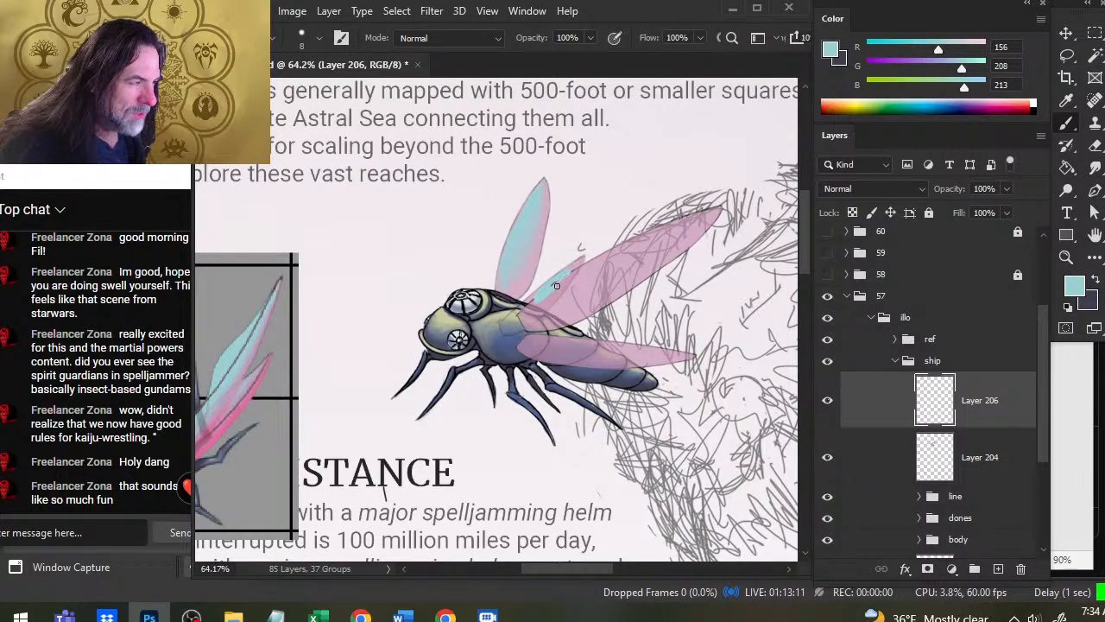
{"action": "key", "text": "r"}
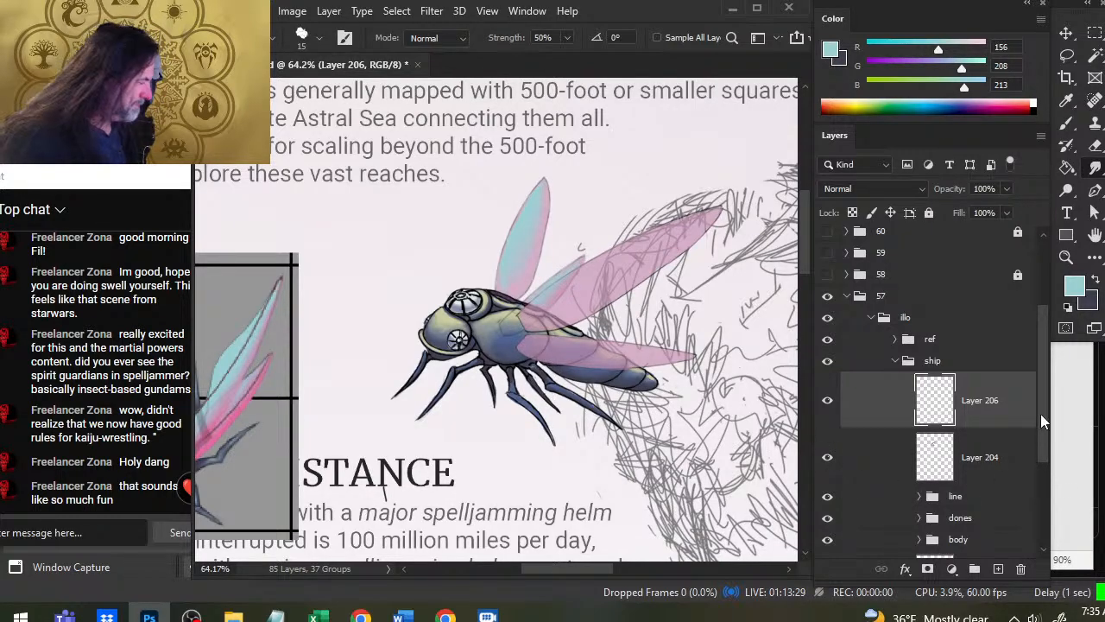
Move Layer 206 below the body group, directly above Layer 205, and add a new layer above Layer 204.
{"action": "left_click_drag", "start_coordinate": [1041, 414], "coordinate": [1036, 458]}
{"action": "left_click_drag", "start_coordinate": [993, 337], "coordinate": [965, 465]}
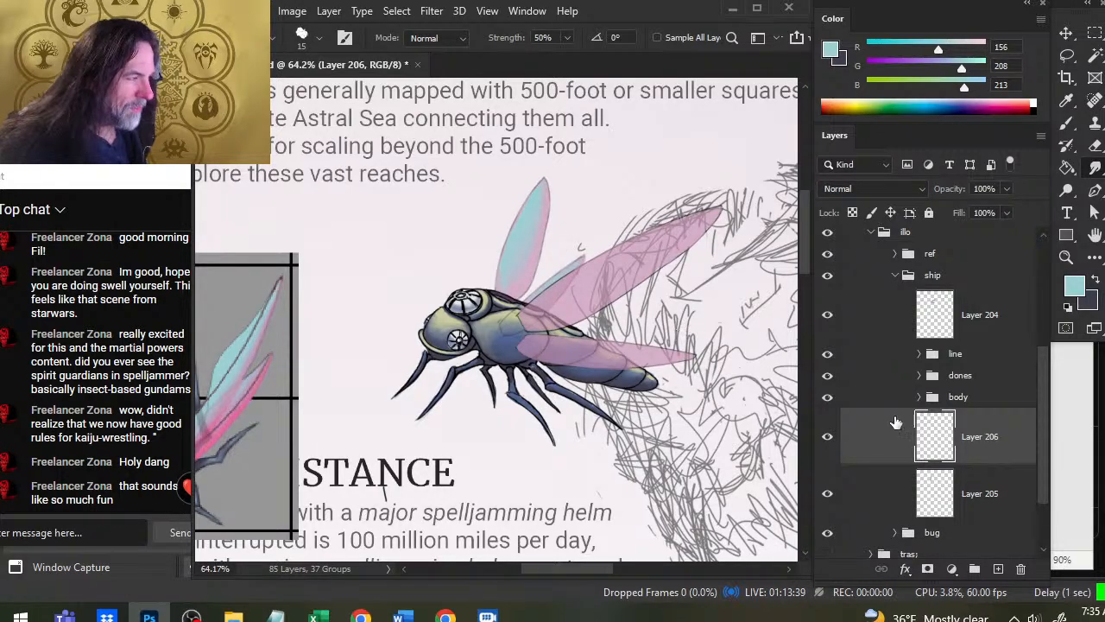
{"action": "left_click", "coordinate": [874, 333]}
{"action": "left_click", "coordinate": [995, 570]}
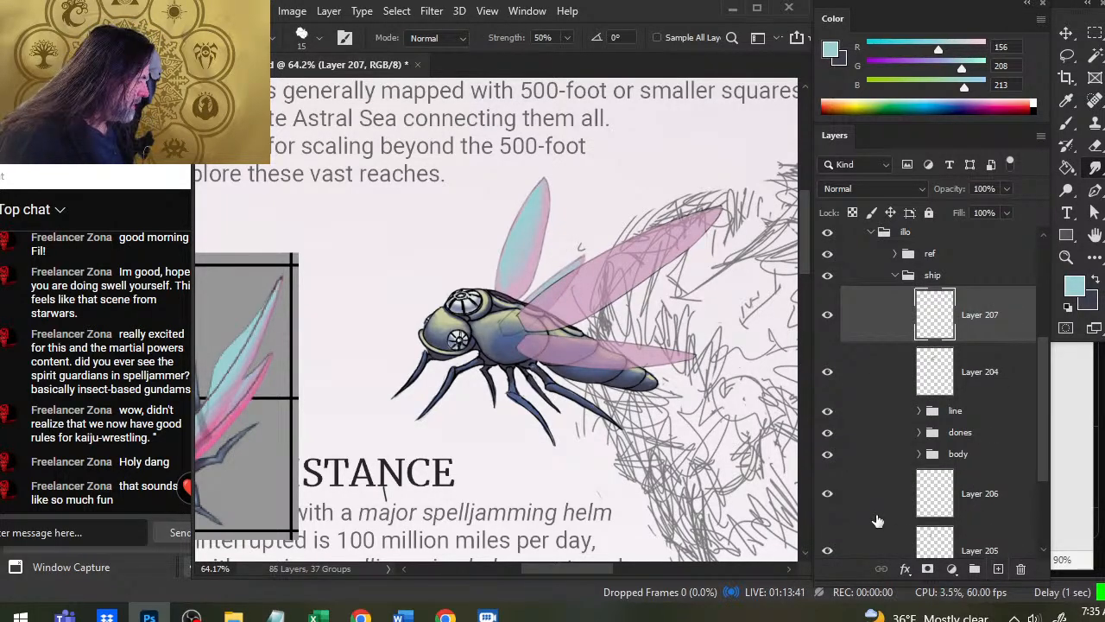
Paint teal along the upper side of the long front wing on Layer 207, out to its tip, and smudge it into the pink.
{"action": "key", "text": "b"}
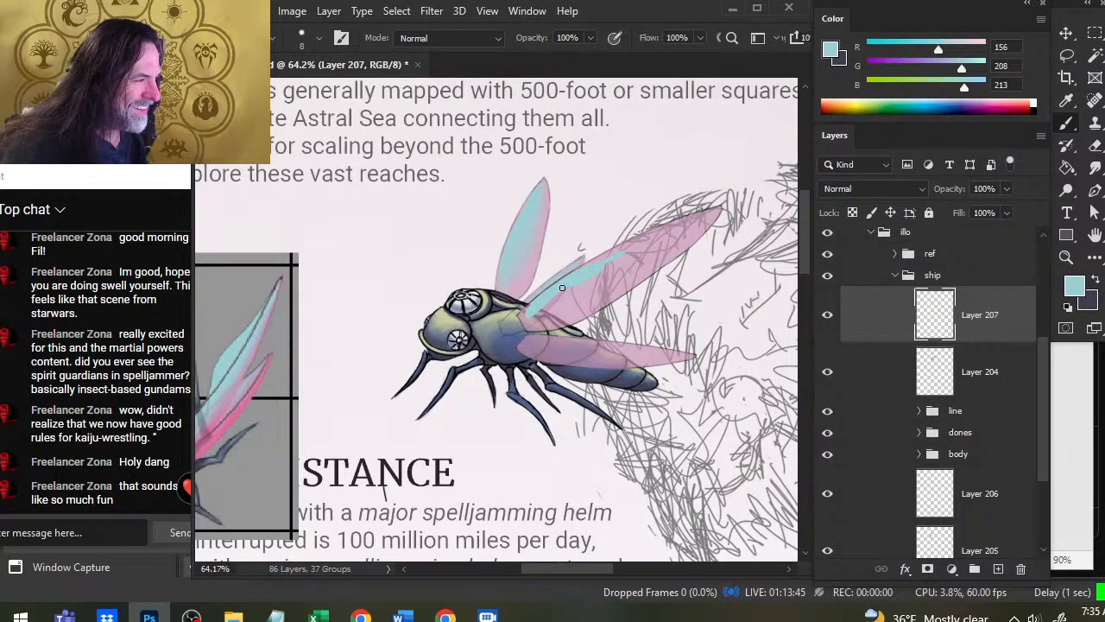
{"action": "left_click_drag", "start_coordinate": [563, 288], "coordinate": [686, 220]}
{"action": "key", "text": "r"}
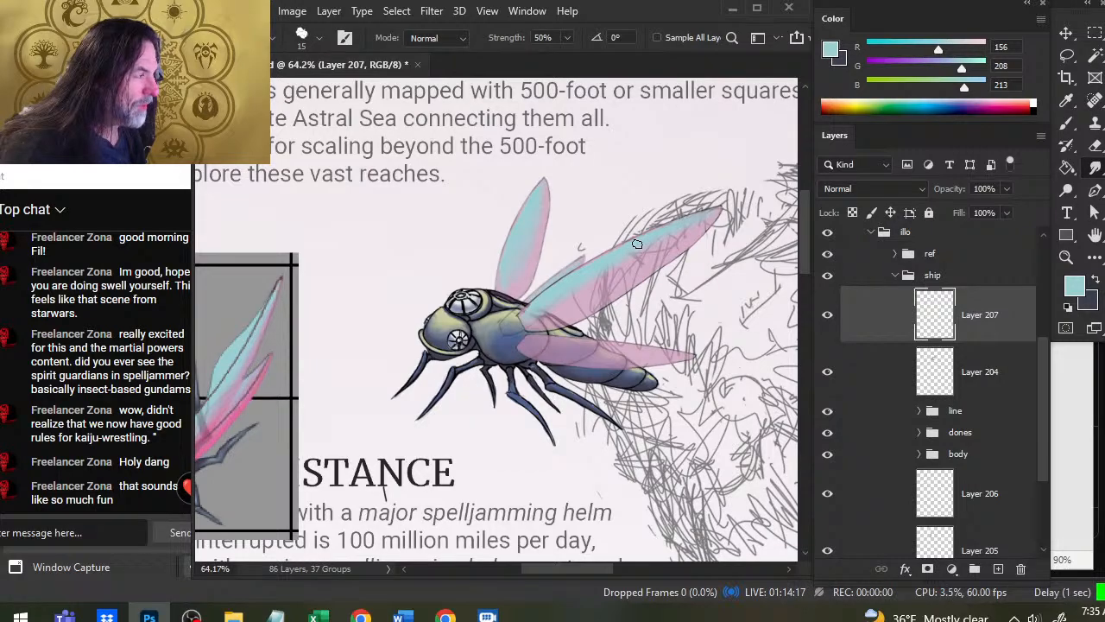
Paint teal along the upper side of the lower front wing on Layer 207 and blend it with the Smudge tool.
{"action": "key", "text": "b"}
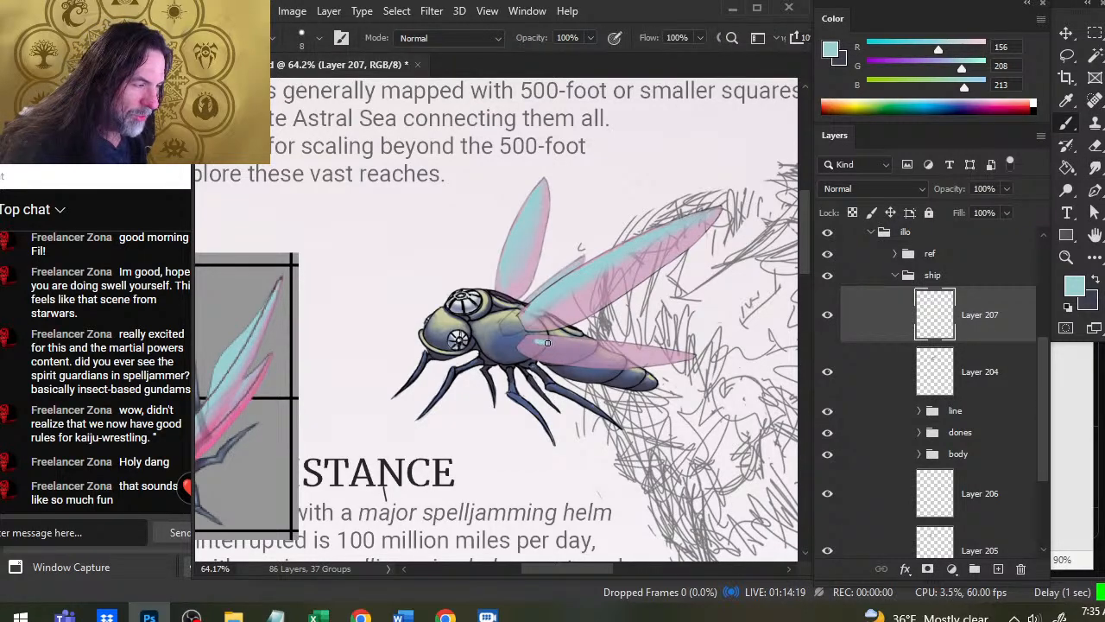
{"action": "left_click_drag", "start_coordinate": [550, 343], "coordinate": [634, 344]}
{"action": "key", "text": "r"}
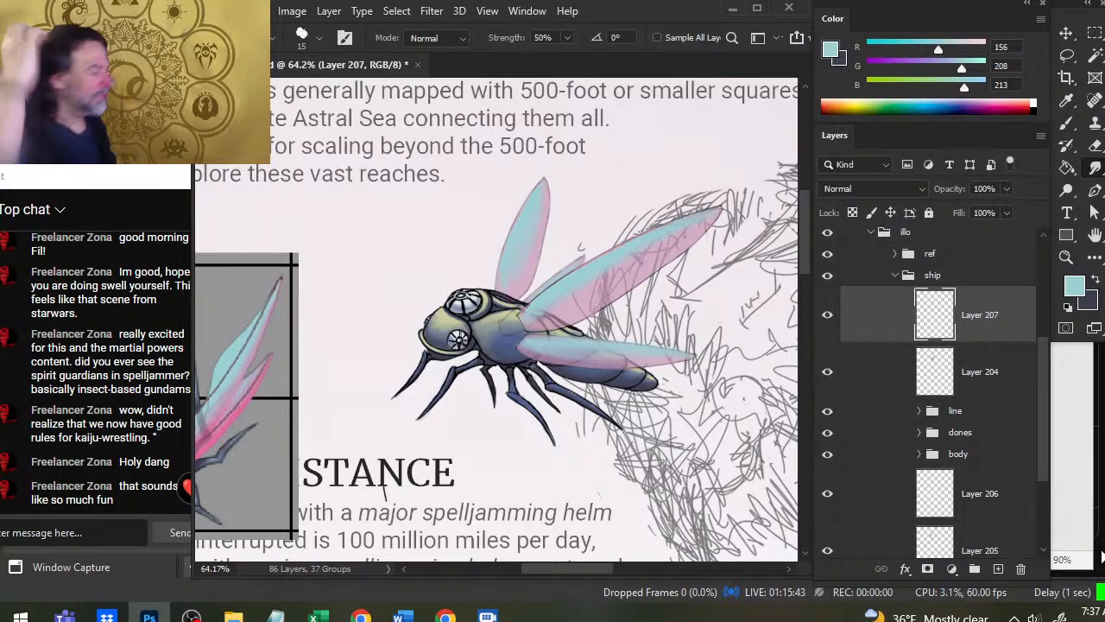
Check the teal wing shading by toggling the visibility of Layer 207 and Layer 206 off and on.
{"action": "left_click", "coordinate": [828, 326]}
{"action": "left_click", "coordinate": [828, 325]}
{"action": "left_click", "coordinate": [827, 495]}
{"action": "left_click", "coordinate": [826, 498]}
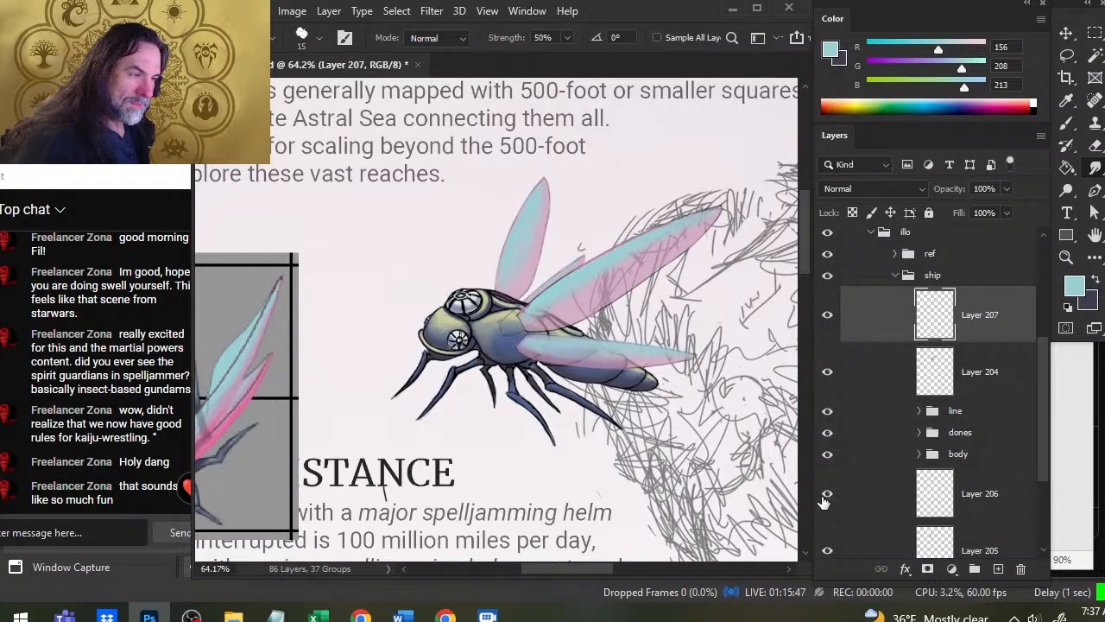
Lower the opacity of the teal shading layers, Layer 206 and Layer 207, to 80%.
{"action": "left_click", "coordinate": [881, 494]}
{"action": "left_click", "coordinate": [893, 322], "text": "ctrl"}
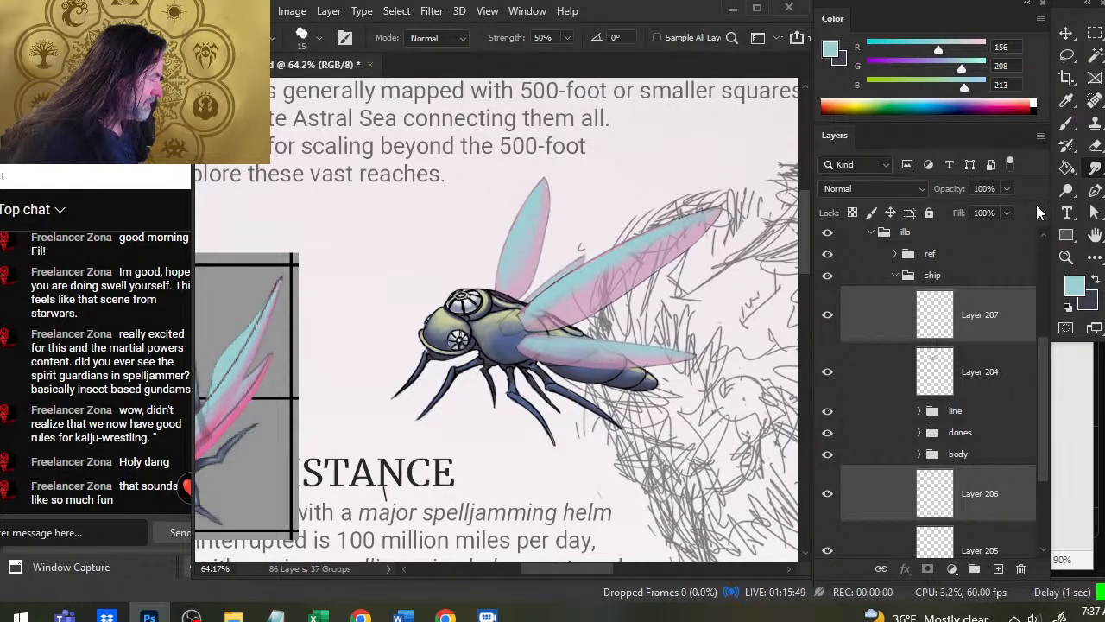
{"action": "left_click", "coordinate": [1007, 190]}
{"action": "left_click_drag", "start_coordinate": [1012, 208], "coordinate": [993, 213]}
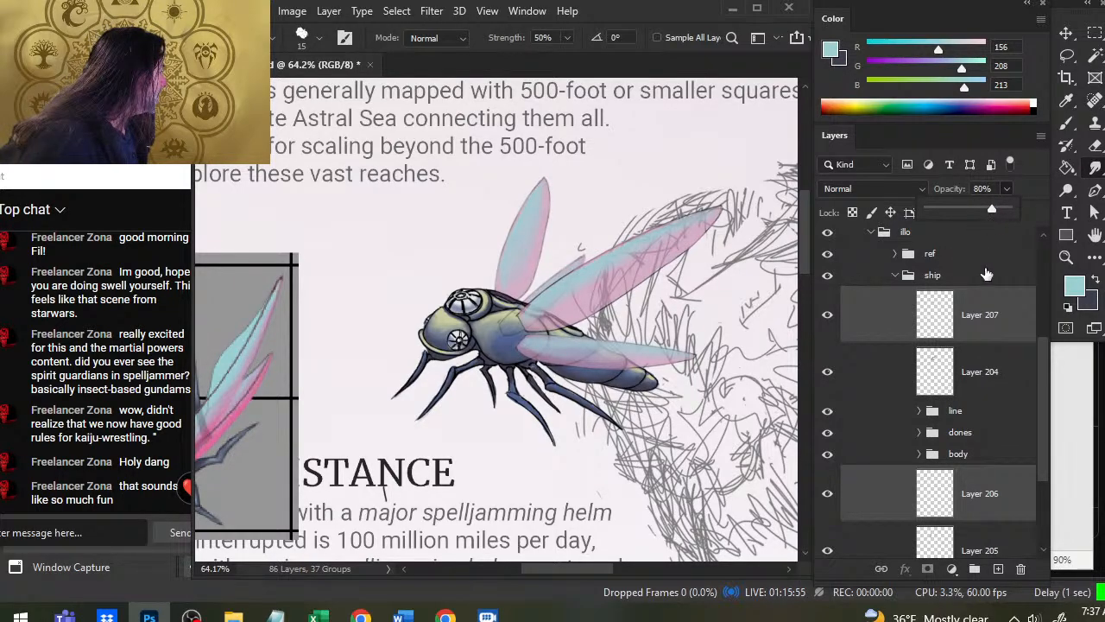
Set the opacity of the pink wing layers, Layer 204 and Layer 205, to 50%.
{"action": "left_click", "coordinate": [984, 389]}
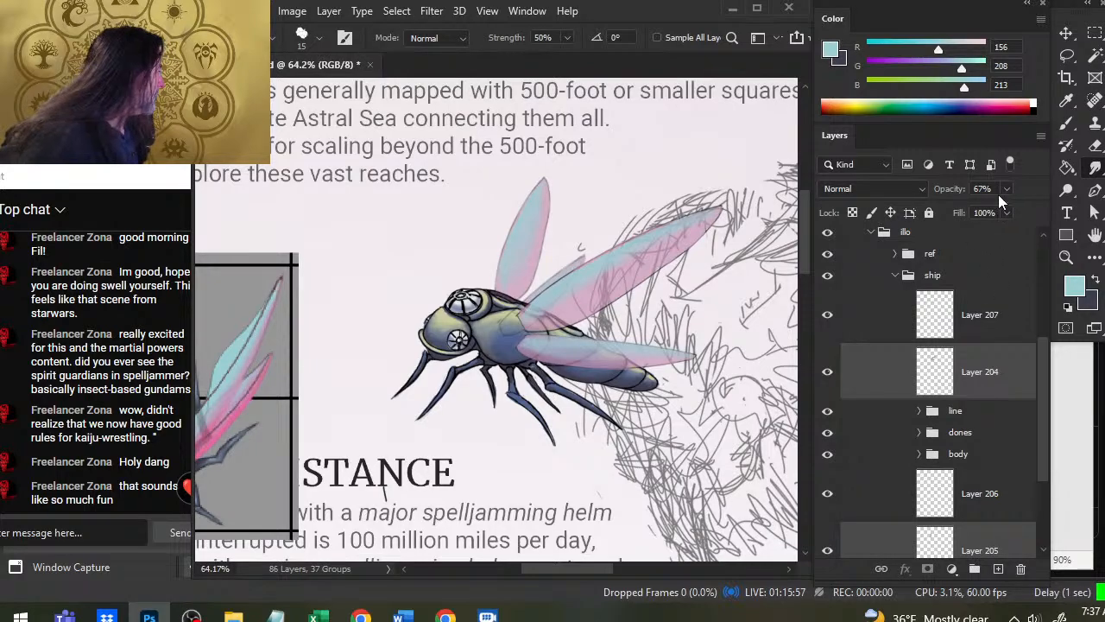
{"action": "left_click_drag", "start_coordinate": [987, 211], "coordinate": [996, 214]}
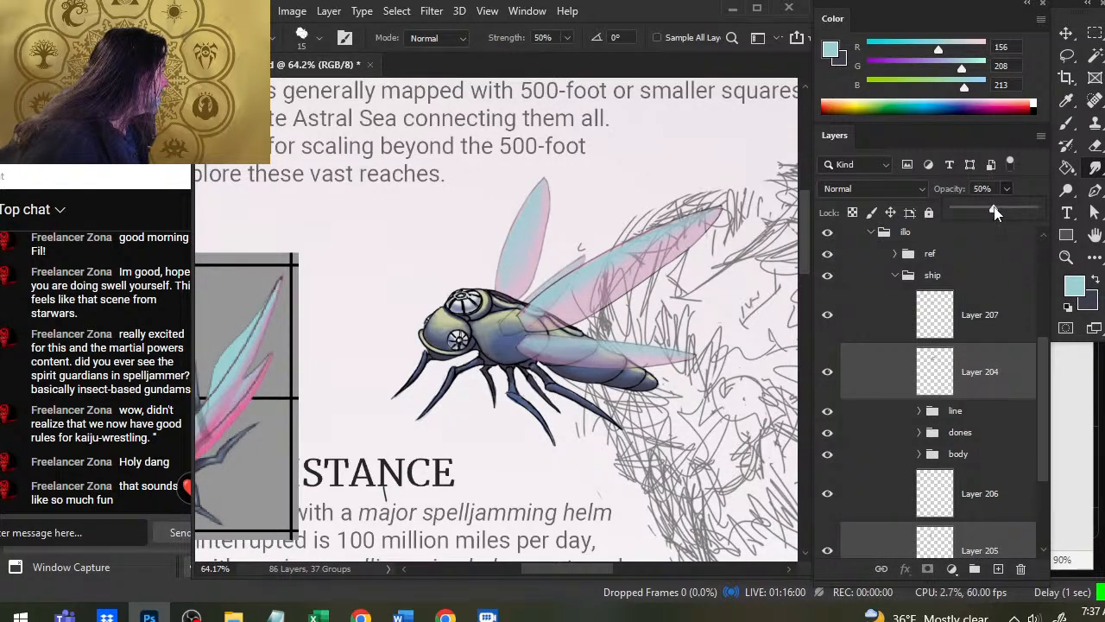
{"action": "left_click", "coordinate": [958, 160]}
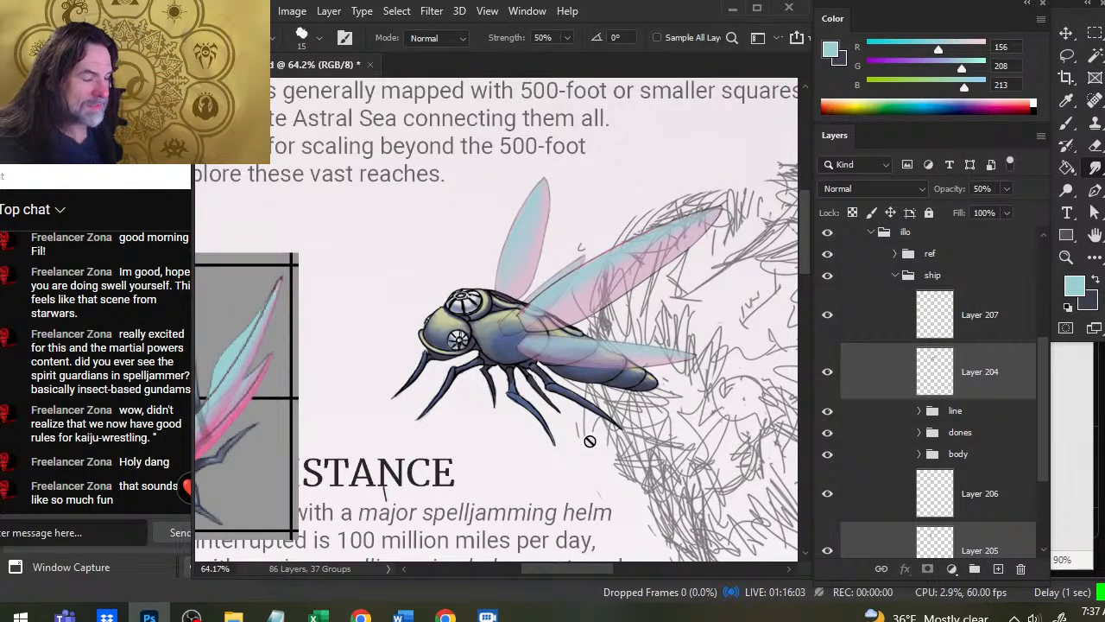
Identify the back wing's line layer in the line group by toggling visibility, and move it below the body group, directly above Layer 206.
{"action": "key", "text": "z"}
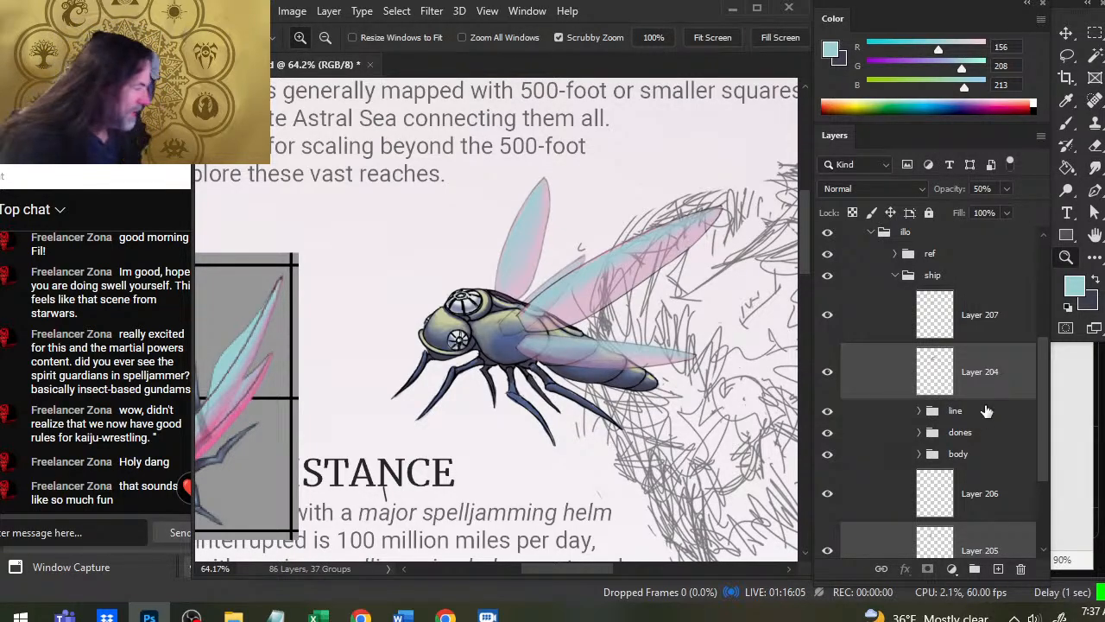
{"action": "left_click", "coordinate": [920, 411]}
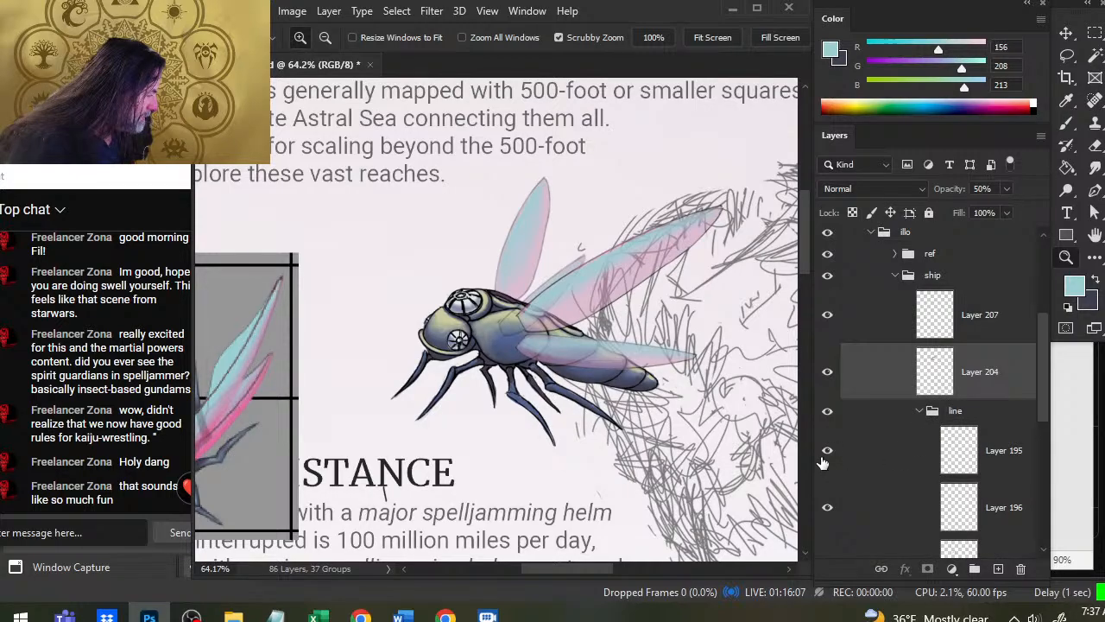
{"action": "left_click", "coordinate": [827, 507]}
{"action": "left_click", "coordinate": [827, 507]}
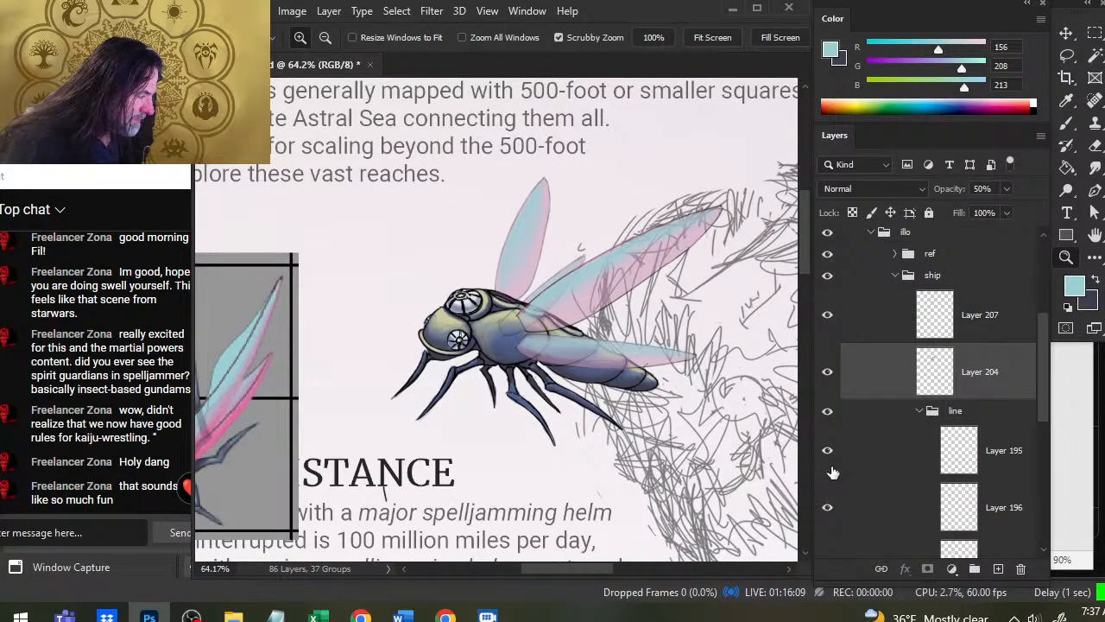
{"action": "scroll", "coordinate": [1032, 380], "scroll_direction": "down", "scroll_amount": 3}
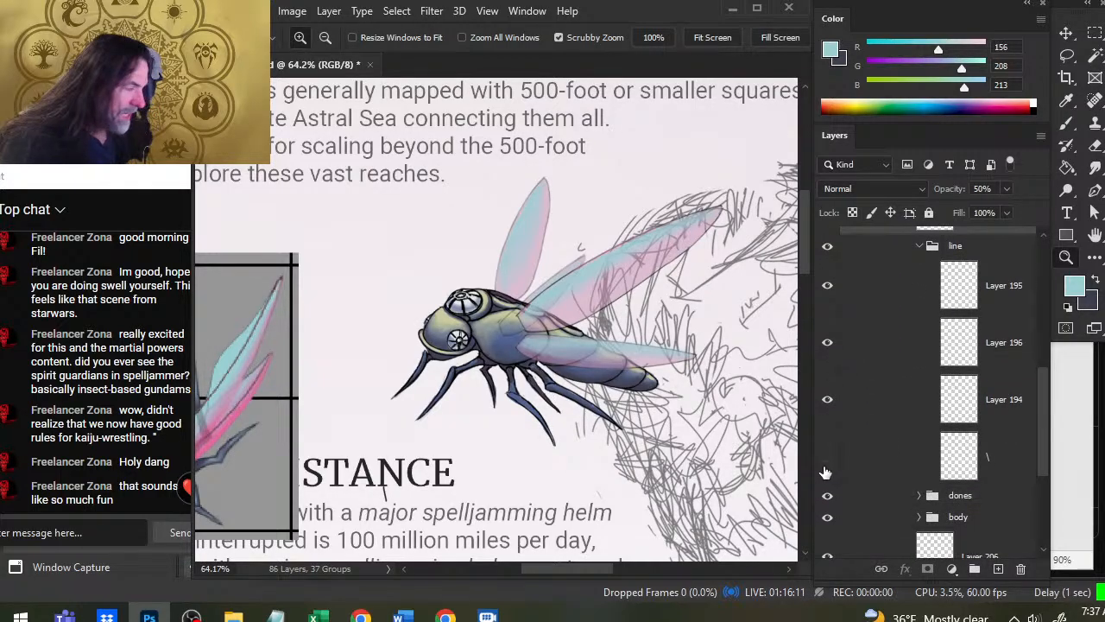
{"action": "left_click", "coordinate": [827, 457]}
{"action": "left_click", "coordinate": [827, 458]}
{"action": "scroll", "coordinate": [1040, 413], "scroll_direction": "down", "scroll_amount": 3}
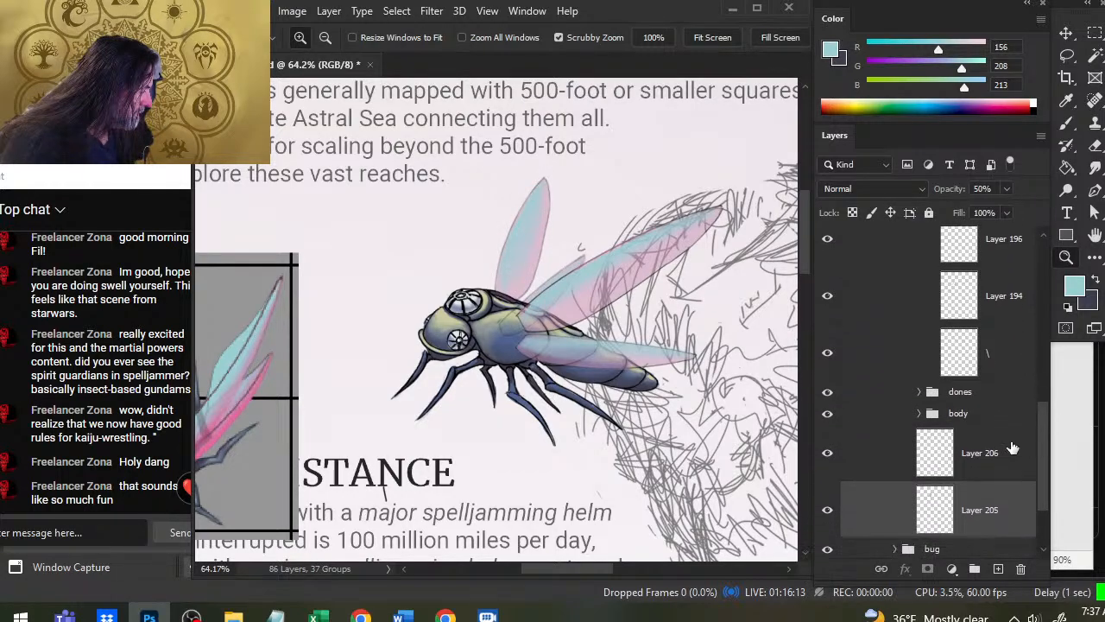
{"action": "left_click_drag", "start_coordinate": [900, 369], "coordinate": [894, 430]}
Group the back wing's line layer with Layer 206 and Layer 205, and name the group "back wing".
{"action": "left_click", "coordinate": [900, 474], "text": "ctrl"}
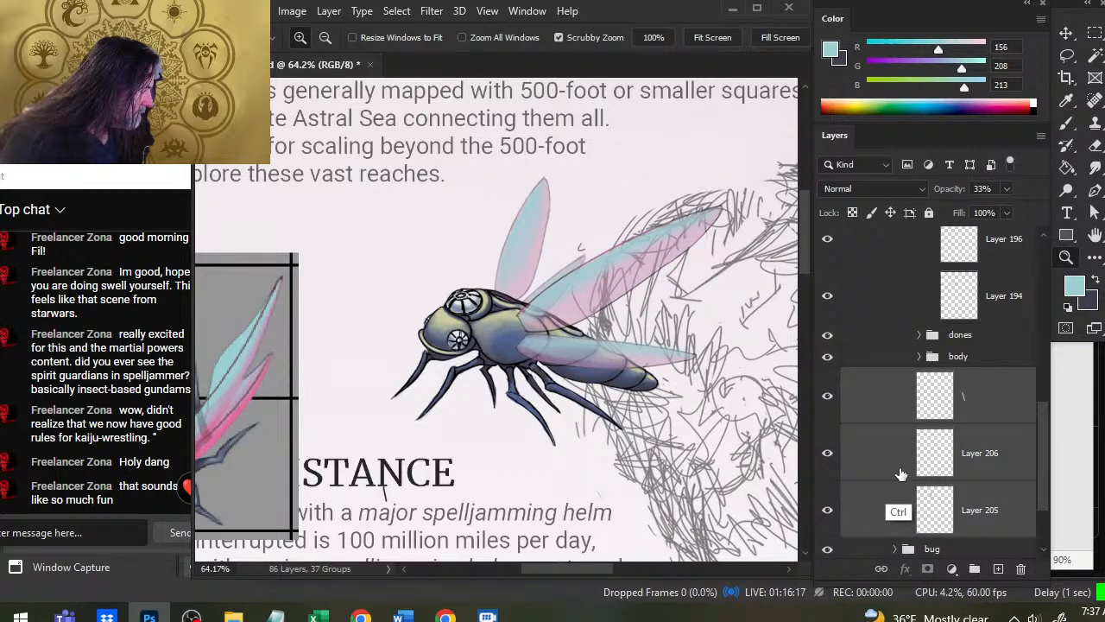
{"action": "key", "text": "ctrl+g"}
{"action": "double_click", "coordinate": [962, 427]}
{"action": "type", "text": "bac"}
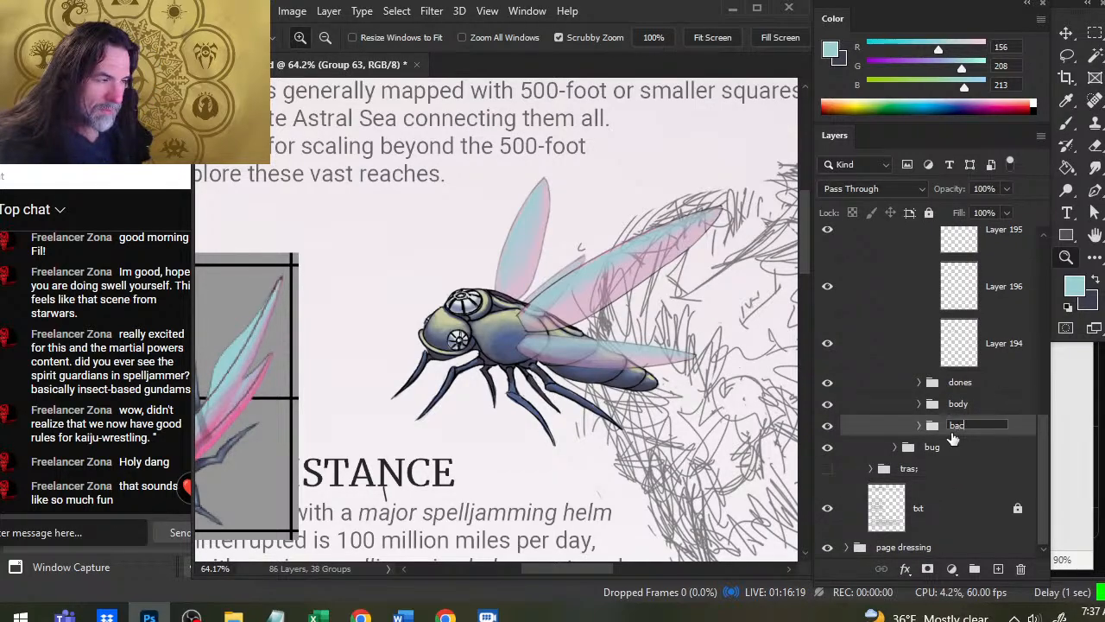
{"action": "type", "text": "k wing"}
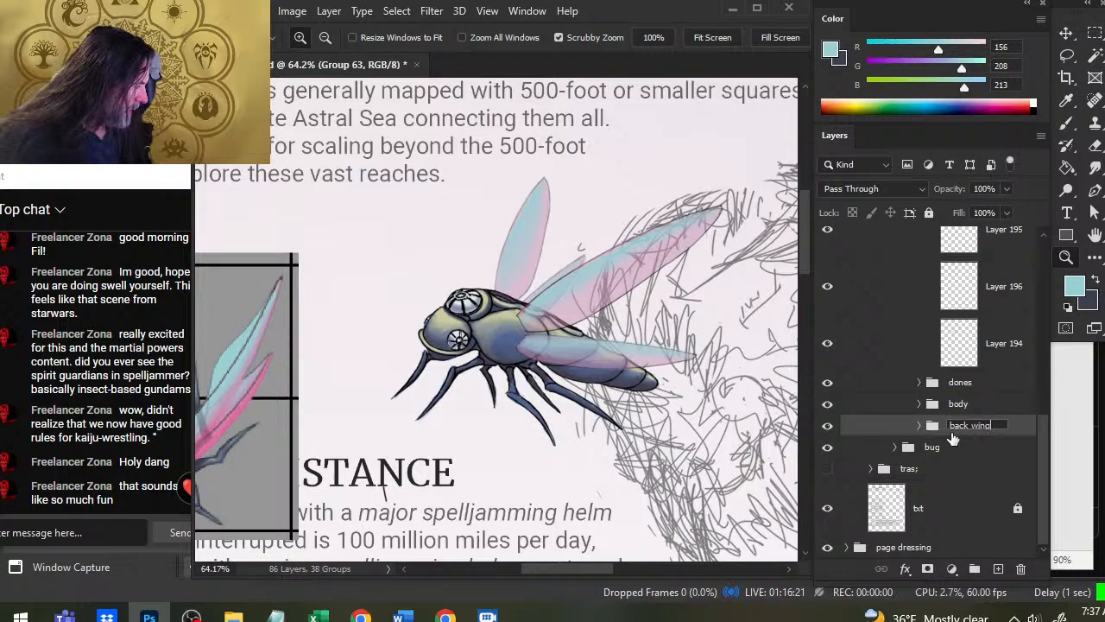
{"action": "key", "text": "Return"}
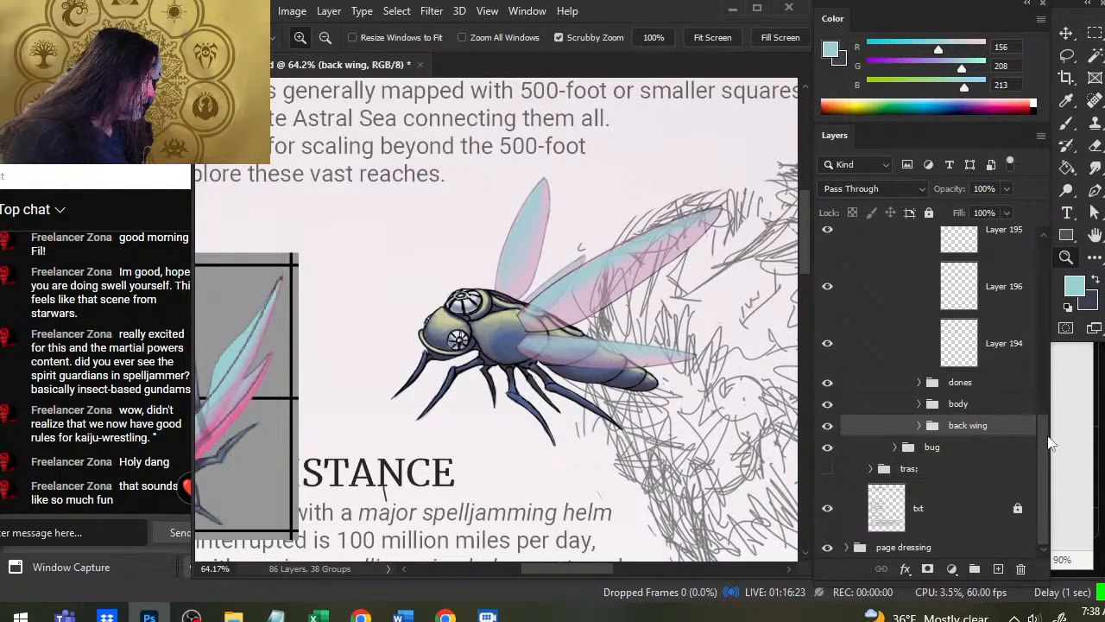
Group the layers remaining in the line group, Layers 195, 196 and 194, as "front wing".
{"action": "scroll", "coordinate": [1052, 441], "scroll_direction": "up", "scroll_amount": 1}
{"action": "left_click", "coordinate": [1019, 399]}
{"action": "left_click", "coordinate": [1019, 302], "text": "shift"}
{"action": "key", "text": "ctrl+g"}
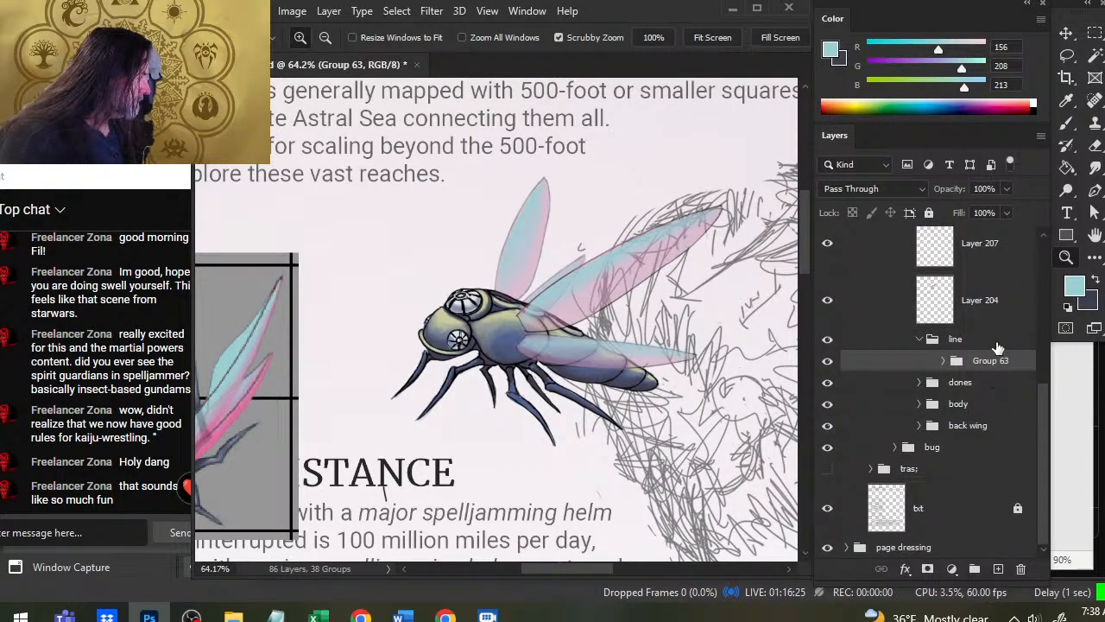
{"action": "double_click", "coordinate": [972, 362]}
{"action": "type", "text": "front wing"}
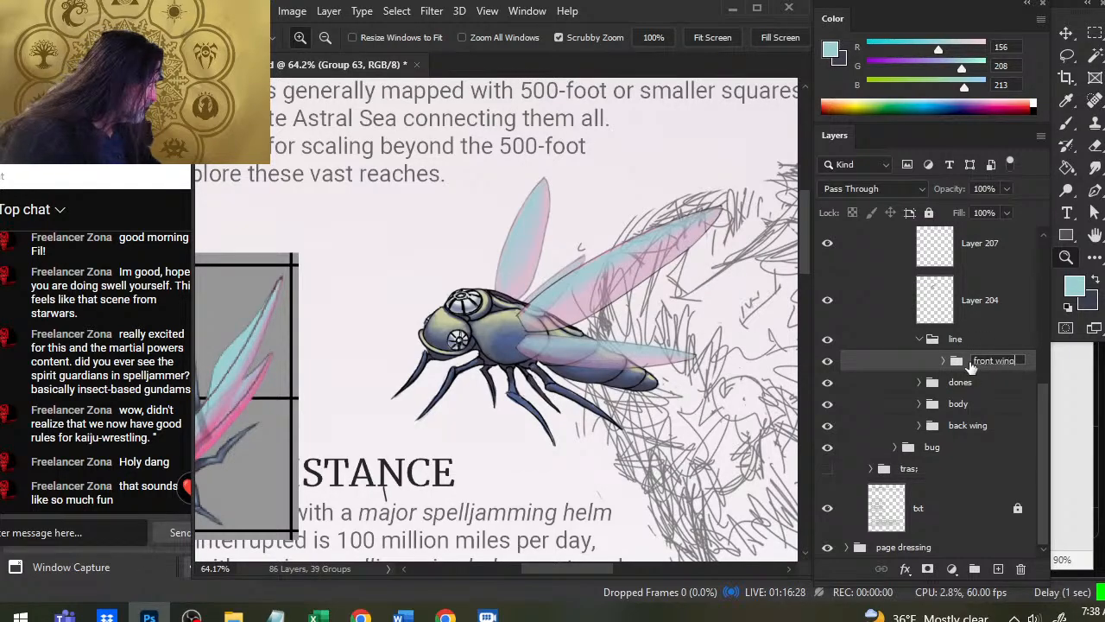
{"action": "key", "text": "Return"}
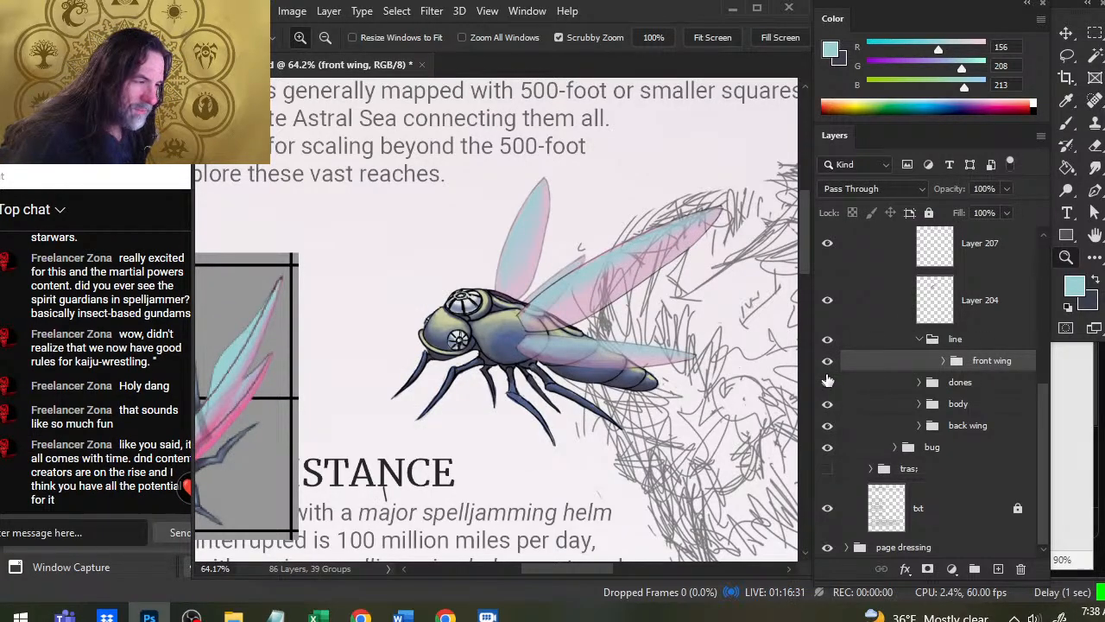
Check the new group's line layers by toggling their visibility, and move Layer 195 out of the line group, directly below Layer 204.
{"action": "left_click", "coordinate": [944, 361]}
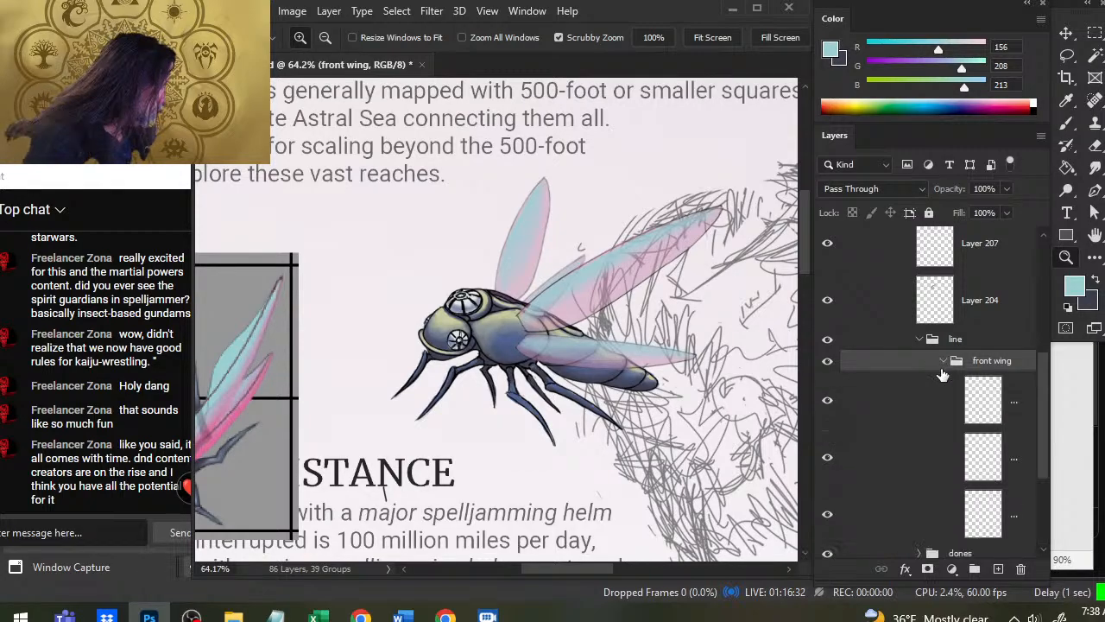
{"action": "left_click", "coordinate": [828, 400]}
{"action": "left_click", "coordinate": [827, 401]}
{"action": "left_click", "coordinate": [826, 460]}
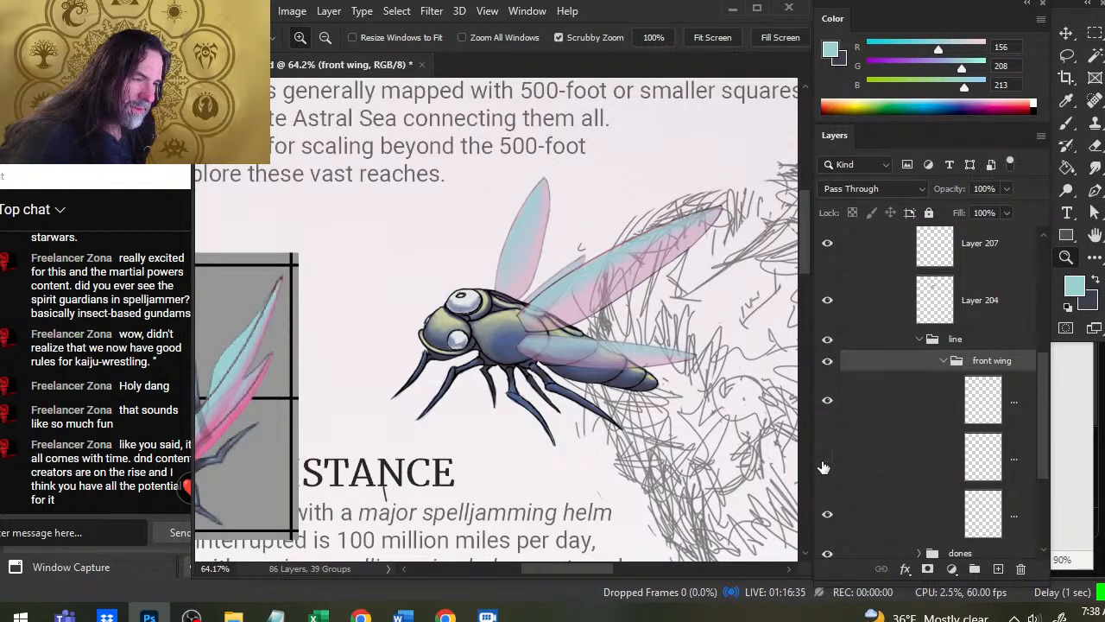
{"action": "left_click", "coordinate": [826, 460]}
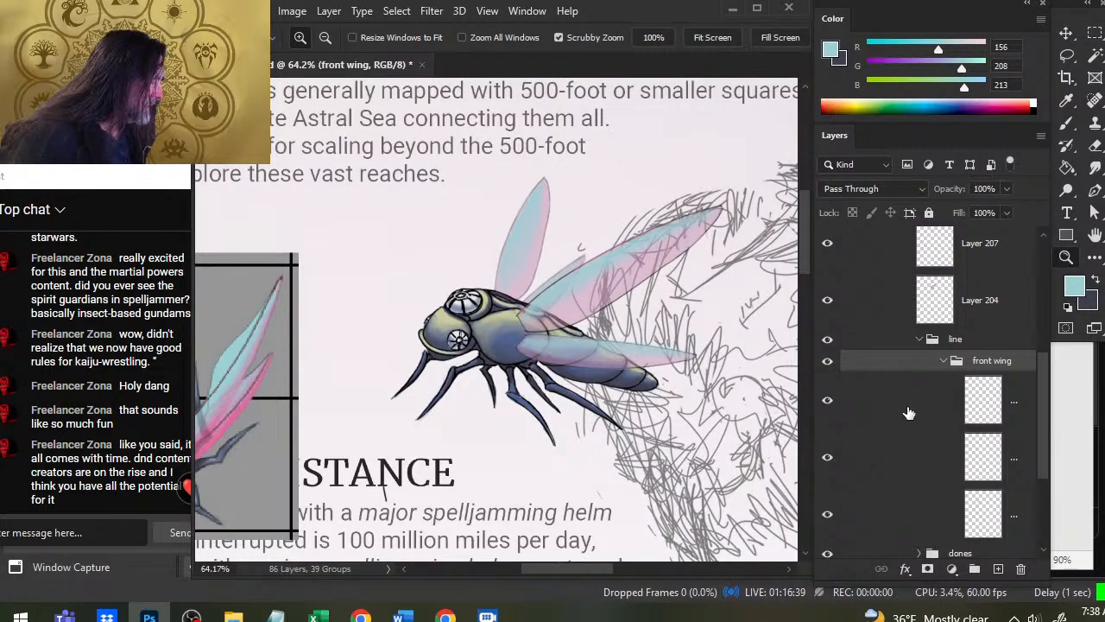
{"action": "left_click_drag", "start_coordinate": [907, 412], "coordinate": [920, 344]}
{"action": "left_click_drag", "start_coordinate": [916, 388], "coordinate": [920, 328]}
Rename the subgroup holding the remaining line layers as "ship".
{"action": "double_click", "coordinate": [991, 418]}
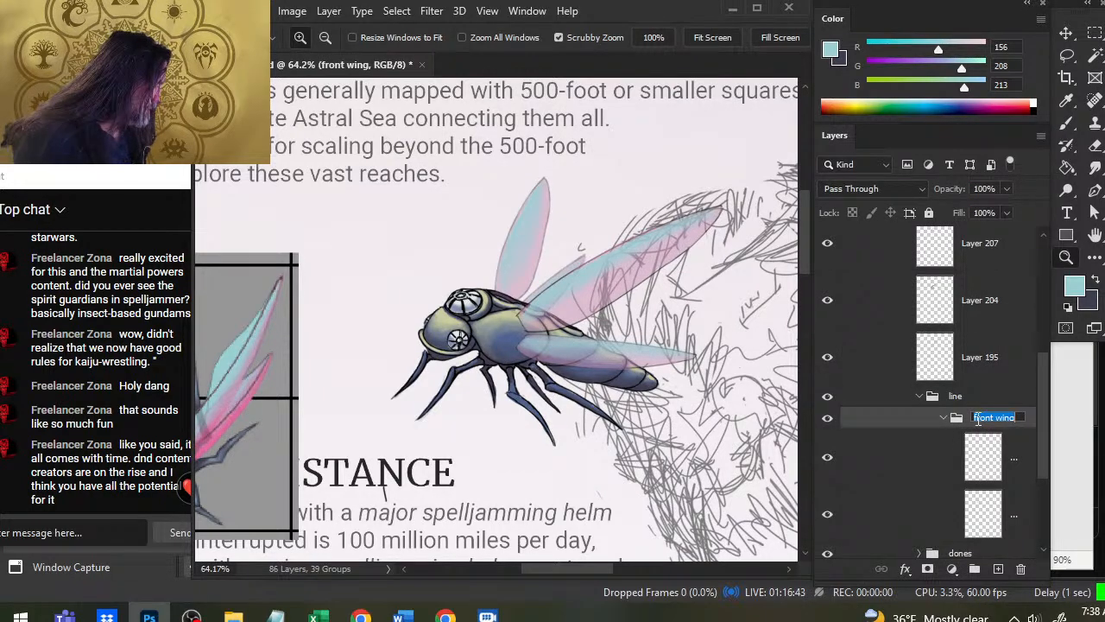
{"action": "type", "text": "st"}
{"action": "type", "text": "ip"}
{"action": "key", "text": "Return"}
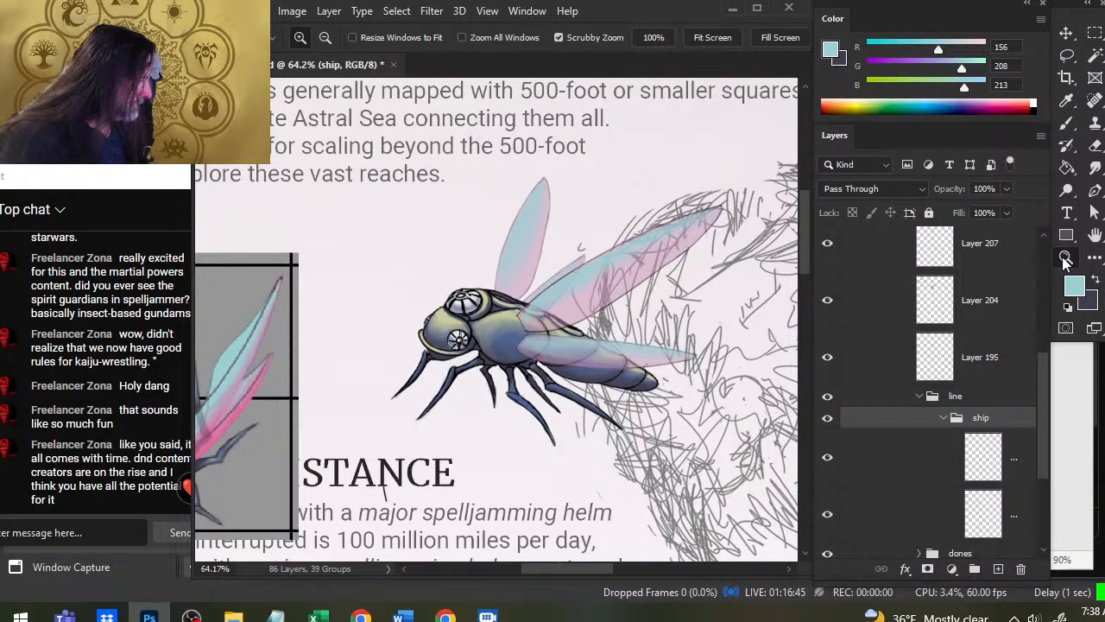
Group Layer 207, Layer 204 and Layer 195, and name the group "front wing".
{"action": "scroll", "coordinate": [1038, 368], "scroll_direction": "up", "scroll_amount": 1}
{"action": "left_click", "coordinate": [1009, 402]}
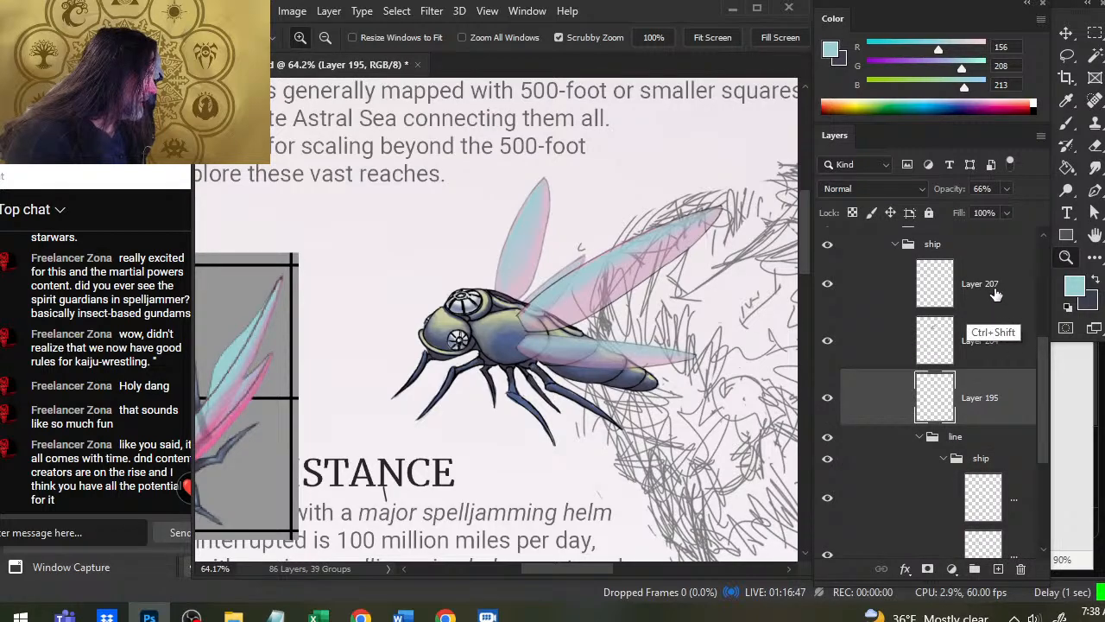
{"action": "left_click", "coordinate": [994, 290], "text": "shift"}
{"action": "key", "text": "ctrl+g"}
{"action": "double_click", "coordinate": [960, 269]}
{"action": "type", "text": "f"}
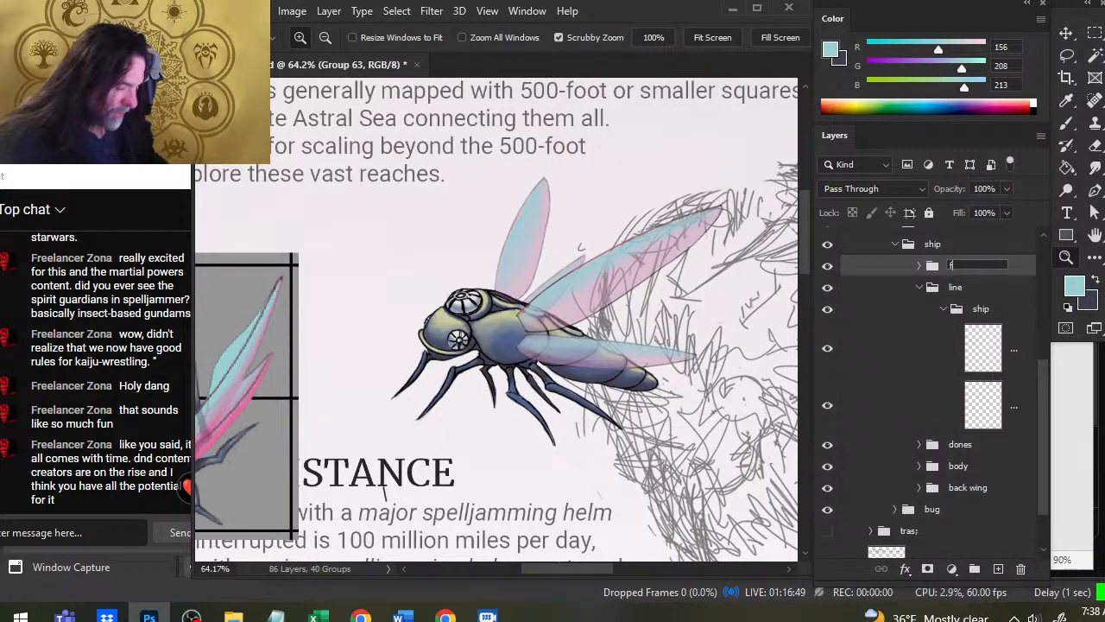
{"action": "type", "text": "ront wing"}
{"action": "key", "text": "Return"}
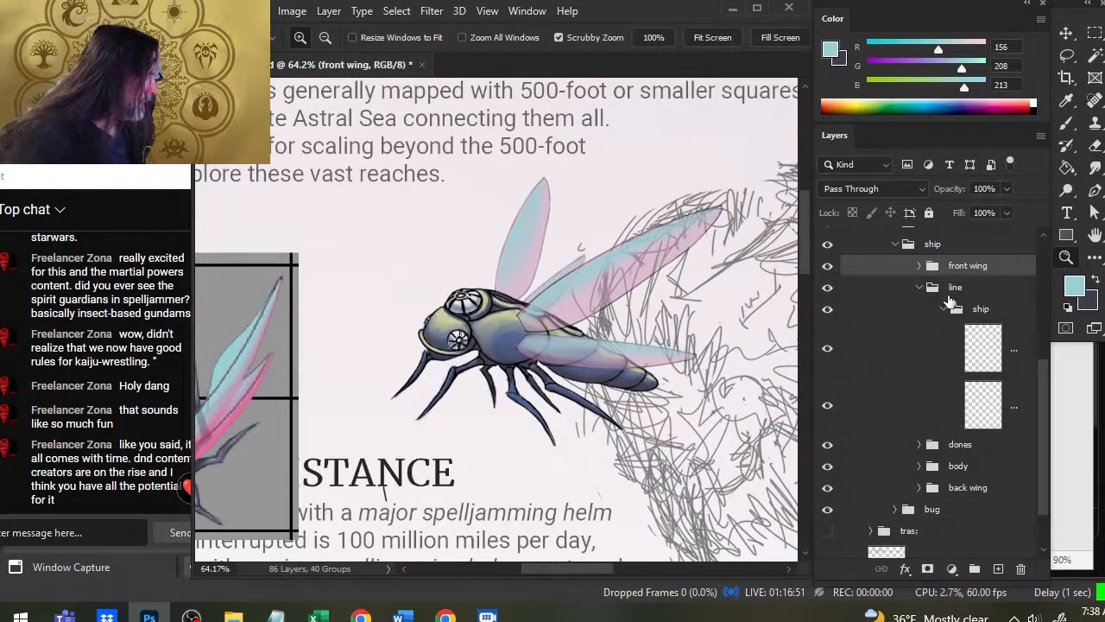
Rename the line group as "body]'" and check its ship line subgroup by toggling visibility, leaving the subgroup collapsed.
{"action": "double_click", "coordinate": [959, 289]}
{"action": "type", "text": "body]'"}
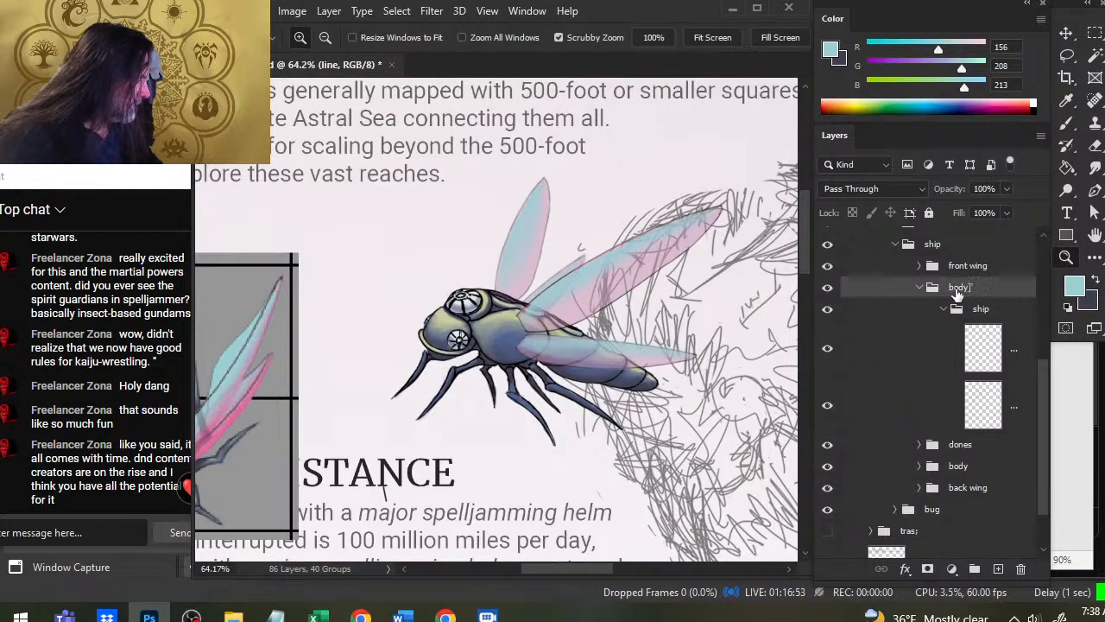
{"action": "key", "text": "Return"}
{"action": "left_click", "coordinate": [828, 311]}
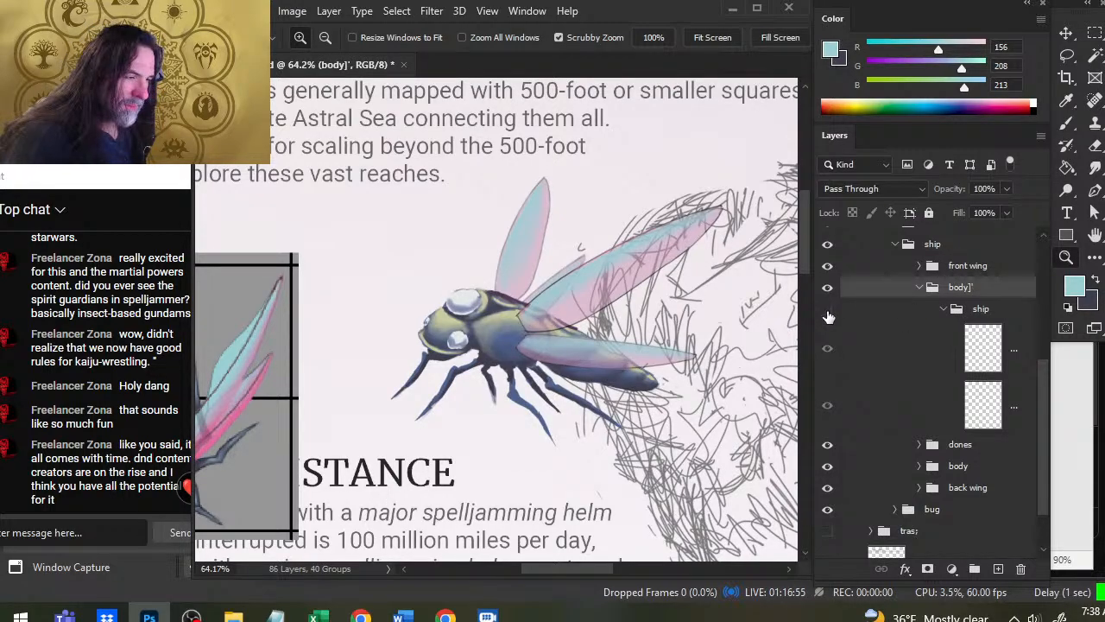
{"action": "left_click", "coordinate": [828, 311]}
{"action": "left_click", "coordinate": [828, 287]}
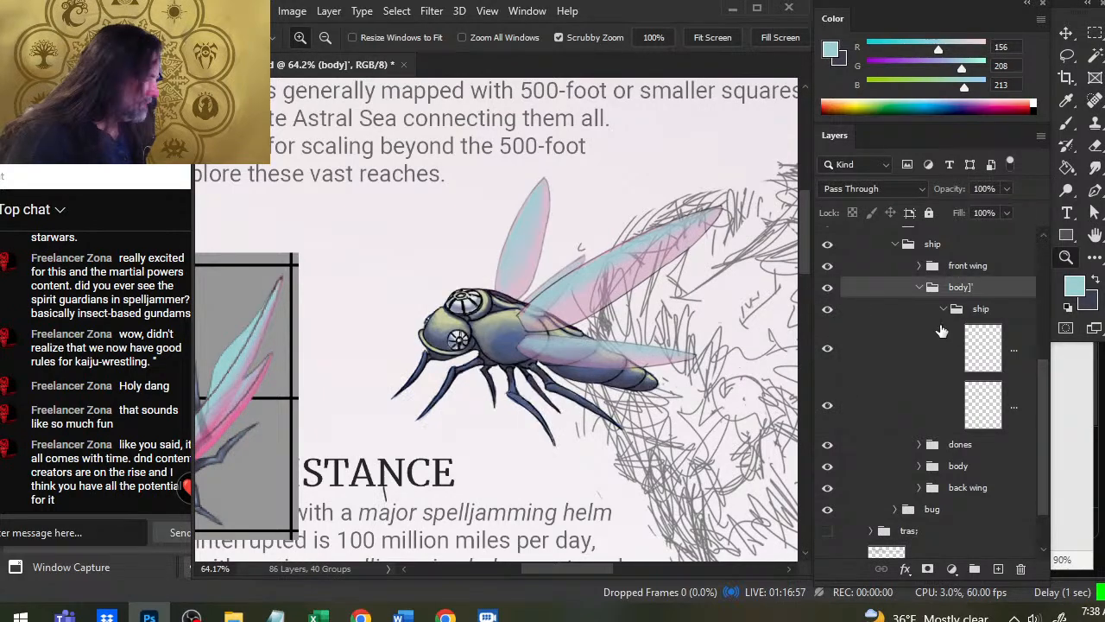
{"action": "left_click", "coordinate": [944, 308]}
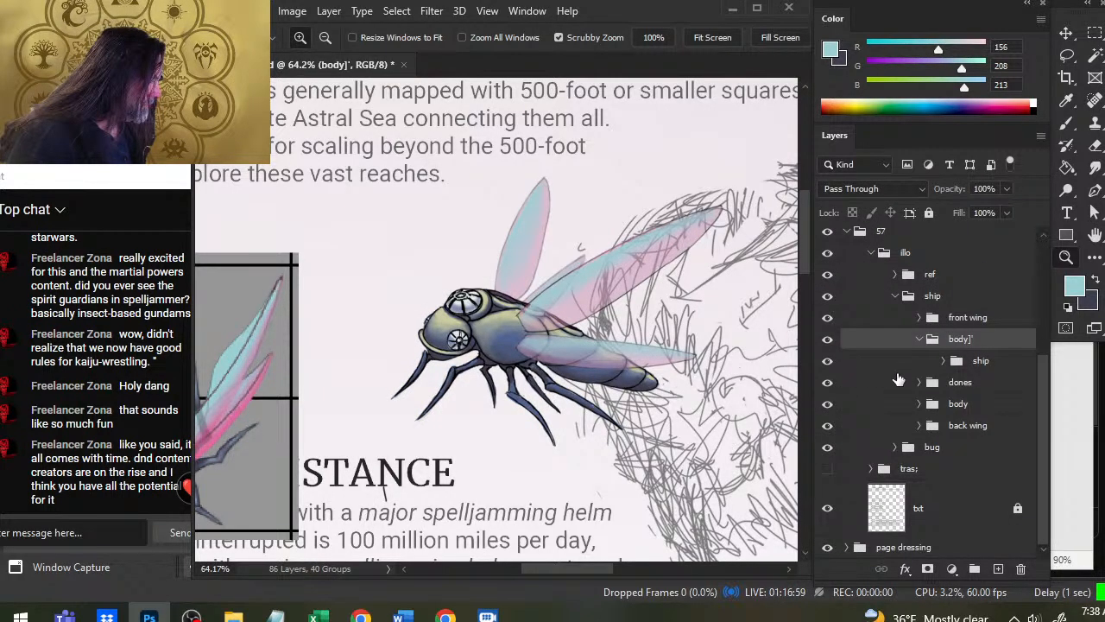
Move the dones, front wing, body and back wing groups into the body]' group, with front wing on top and back wing lowest.
{"action": "left_click_drag", "start_coordinate": [941, 388], "coordinate": [980, 367]}
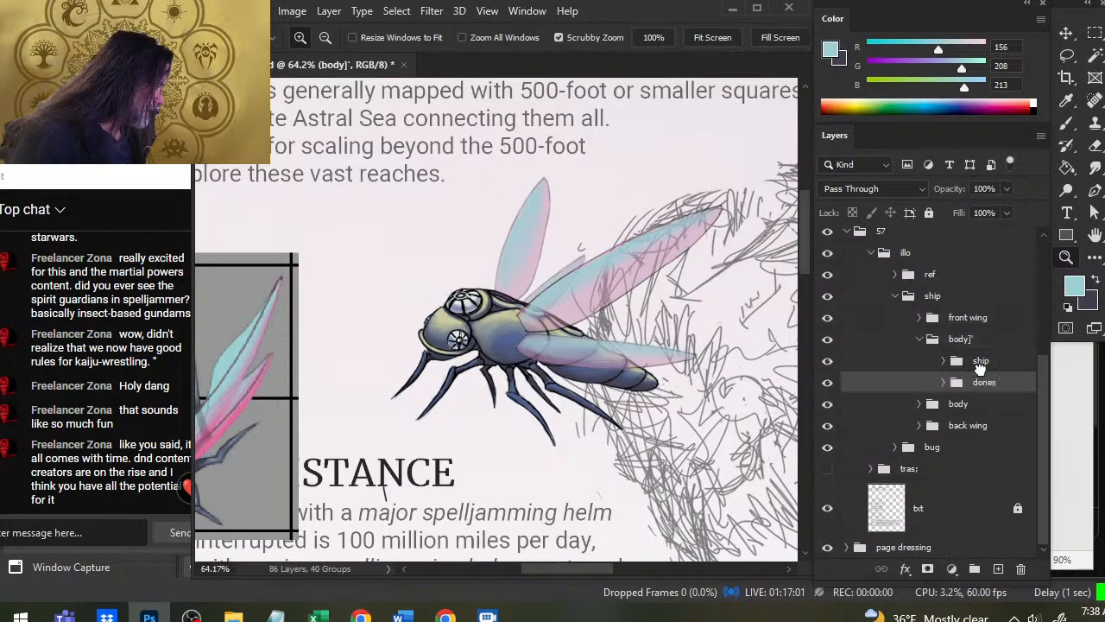
{"action": "mouse_move", "coordinate": [989, 321]}
{"action": "left_mouse_down"}
{"action": "mouse_move", "coordinate": [982, 348]}
{"action": "mouse_move", "coordinate": [983, 318]}
{"action": "left_mouse_up"}
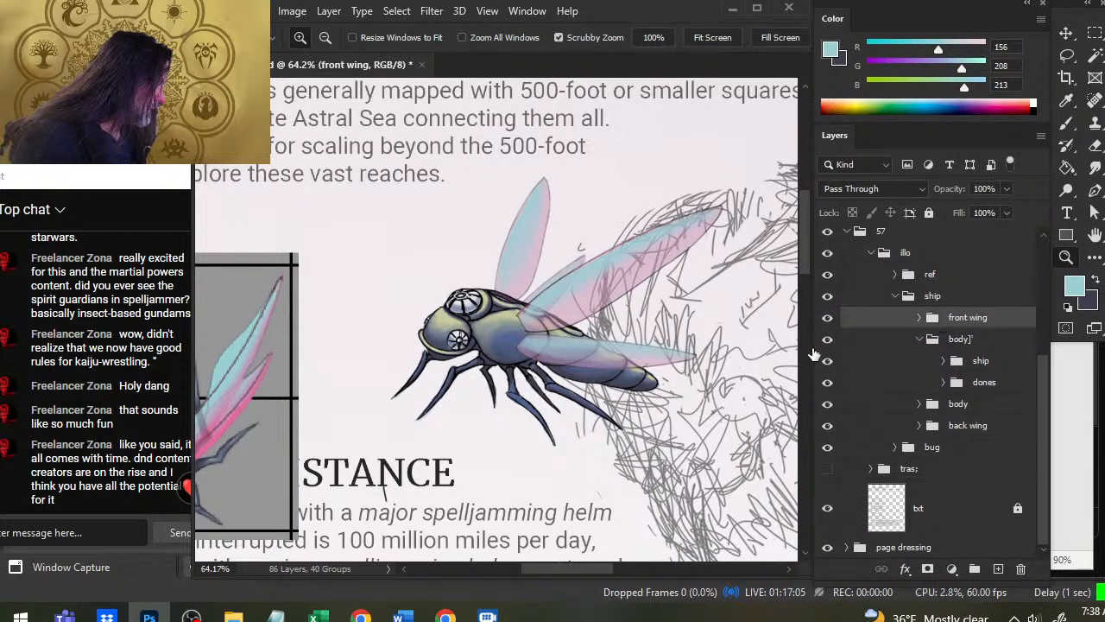
{"action": "left_click", "coordinate": [828, 339]}
{"action": "left_click", "coordinate": [827, 338]}
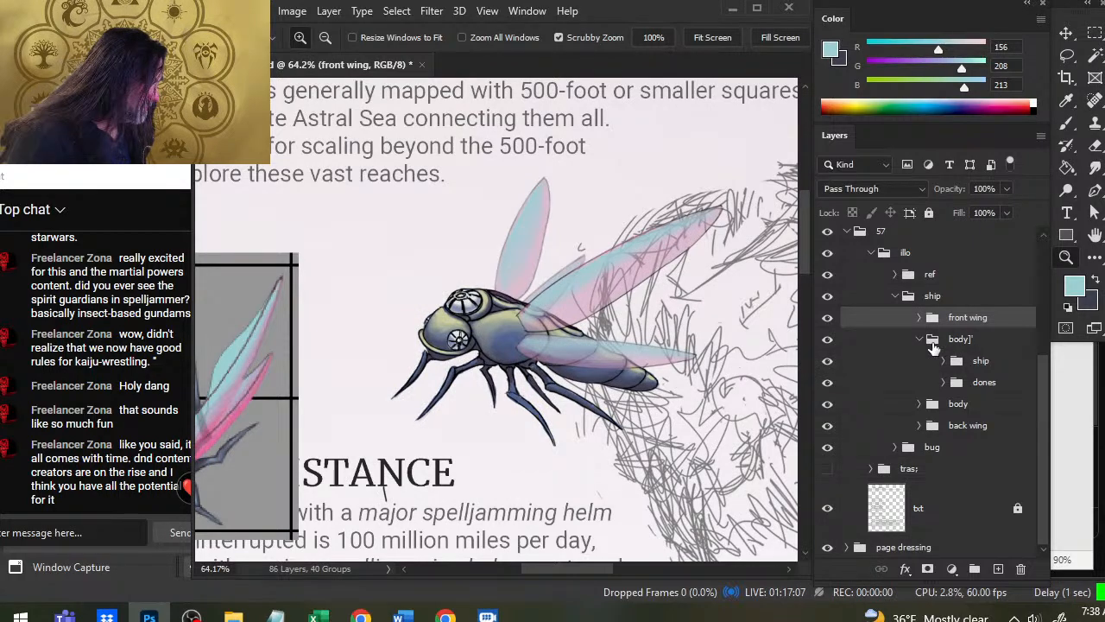
{"action": "left_click_drag", "start_coordinate": [975, 319], "coordinate": [972, 348]}
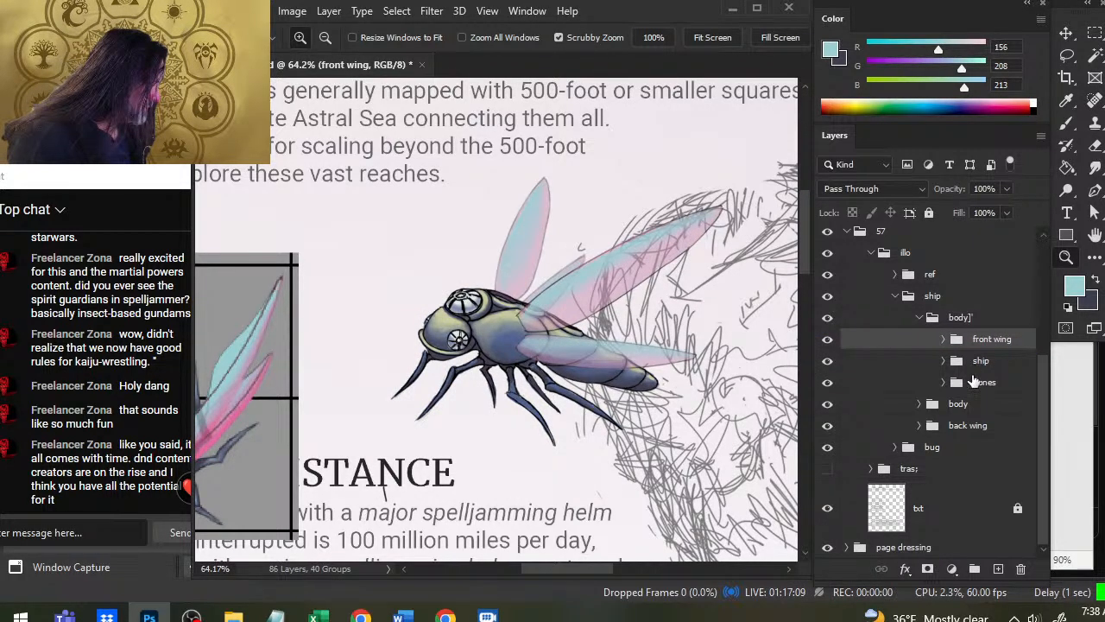
{"action": "mouse_move", "coordinate": [967, 415]}
{"action": "left_mouse_down"}
{"action": "mouse_move", "coordinate": [981, 386]}
{"action": "mouse_move", "coordinate": [985, 426]}
{"action": "left_mouse_up"}
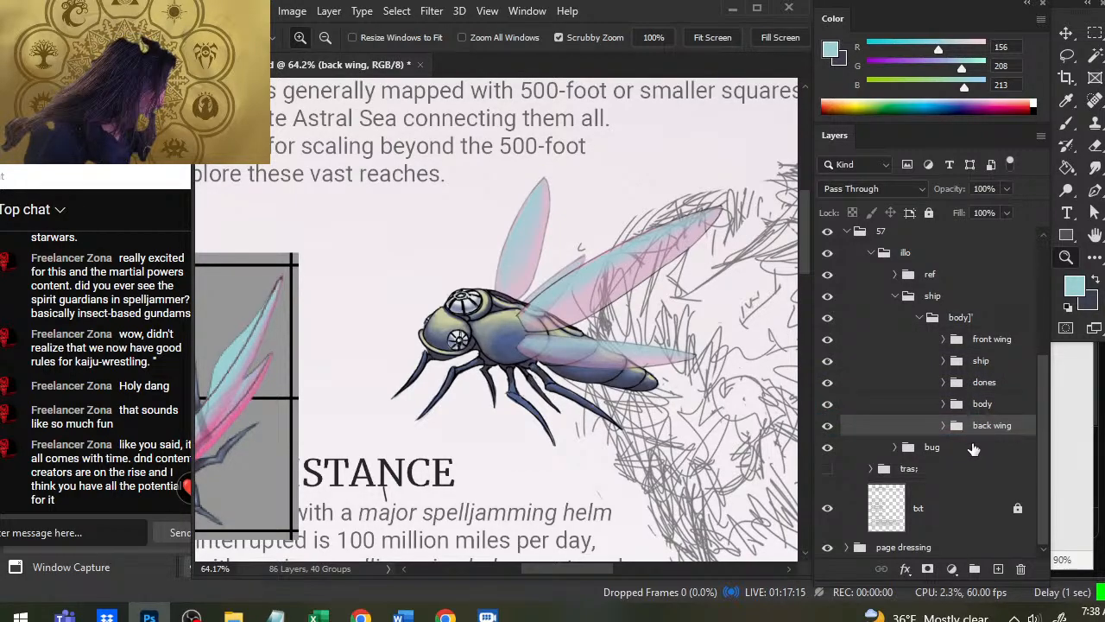
Ungroup the body]' group and check the artwork by toggling the ship group's visibility.
{"action": "right_click", "coordinate": [958, 318]}
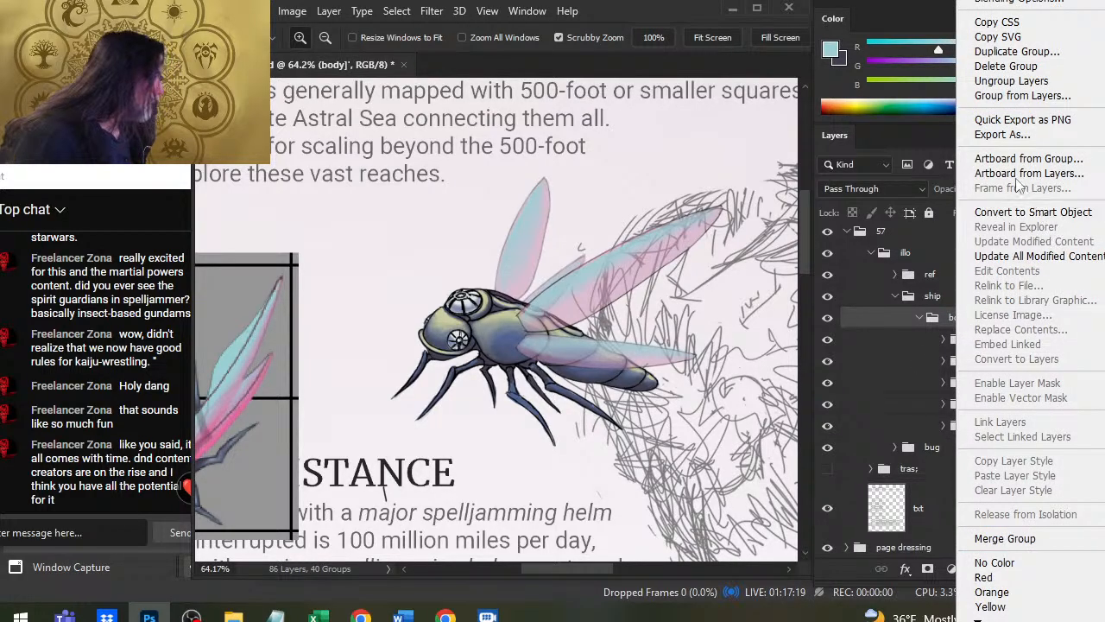
{"action": "left_click", "coordinate": [1006, 81]}
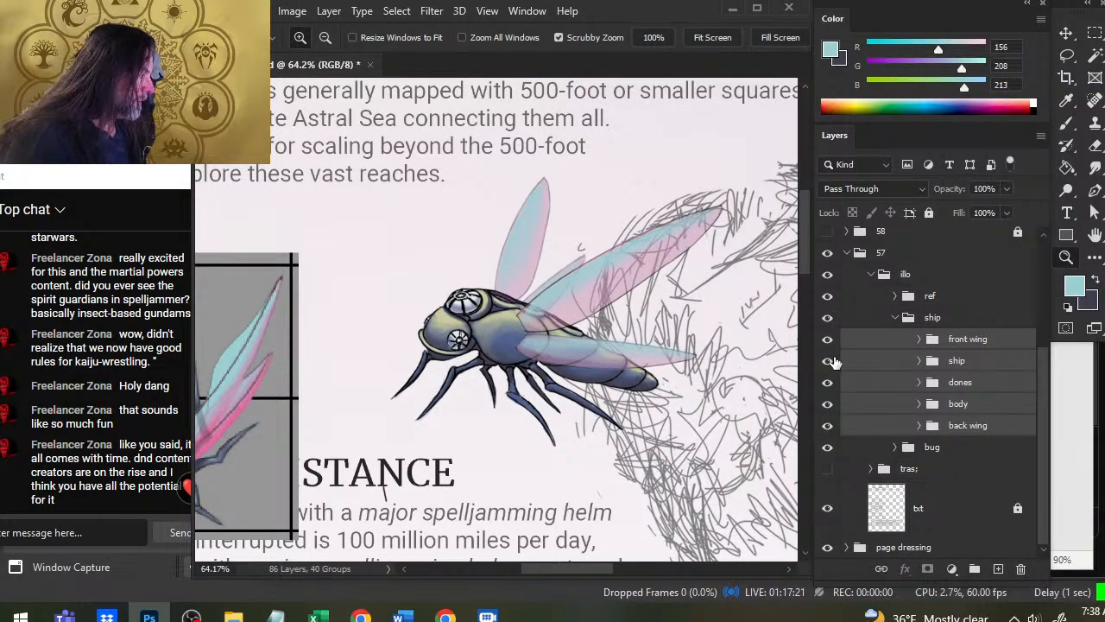
{"action": "left_click", "coordinate": [827, 317]}
{"action": "left_click", "coordinate": [828, 318]}
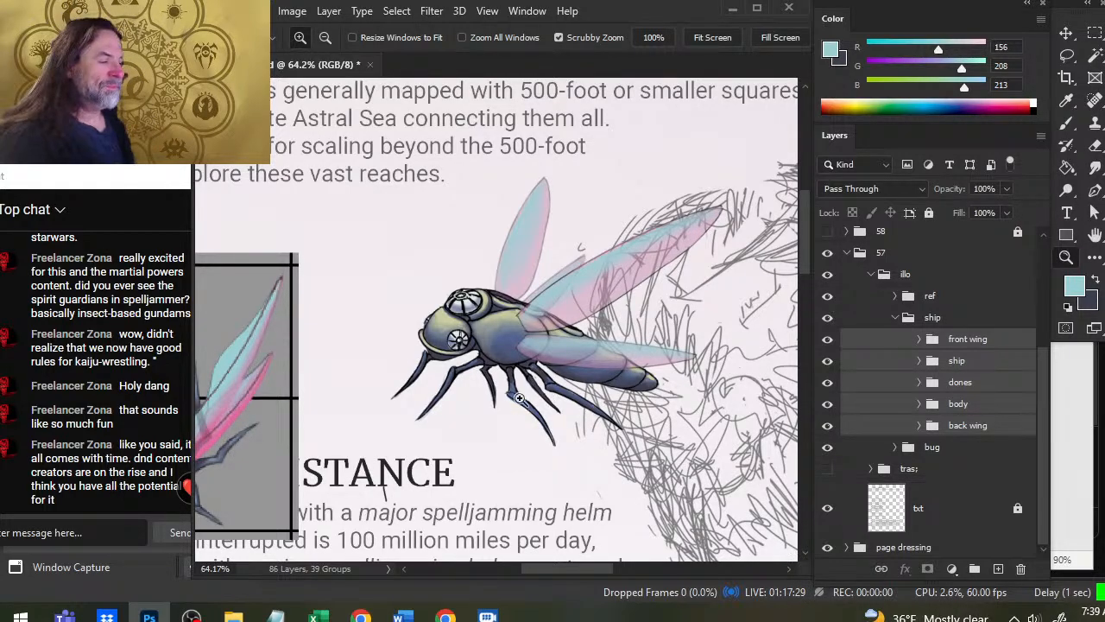
{"action": "left_click_drag", "start_coordinate": [591, 417], "coordinate": [555, 430]}
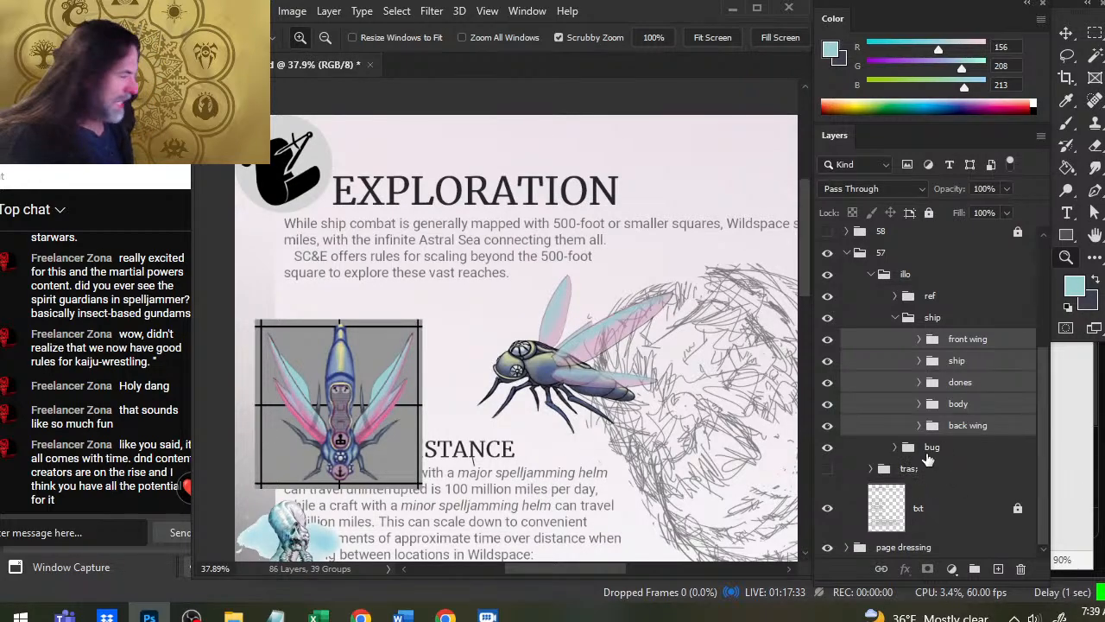
{"action": "scroll", "coordinate": [679, 464], "scroll_direction": "down", "scroll_amount": 2}
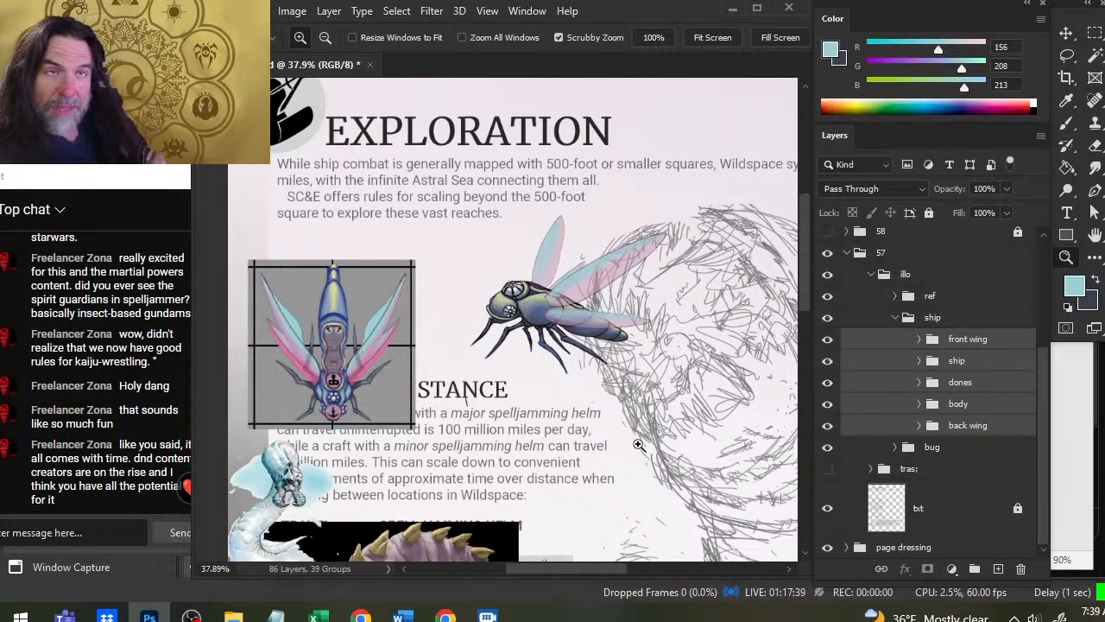
Add a new layer directly above the inner ship subgroup, below the front wing group.
{"action": "left_click", "coordinate": [882, 346]}
{"action": "left_click", "coordinate": [884, 365]}
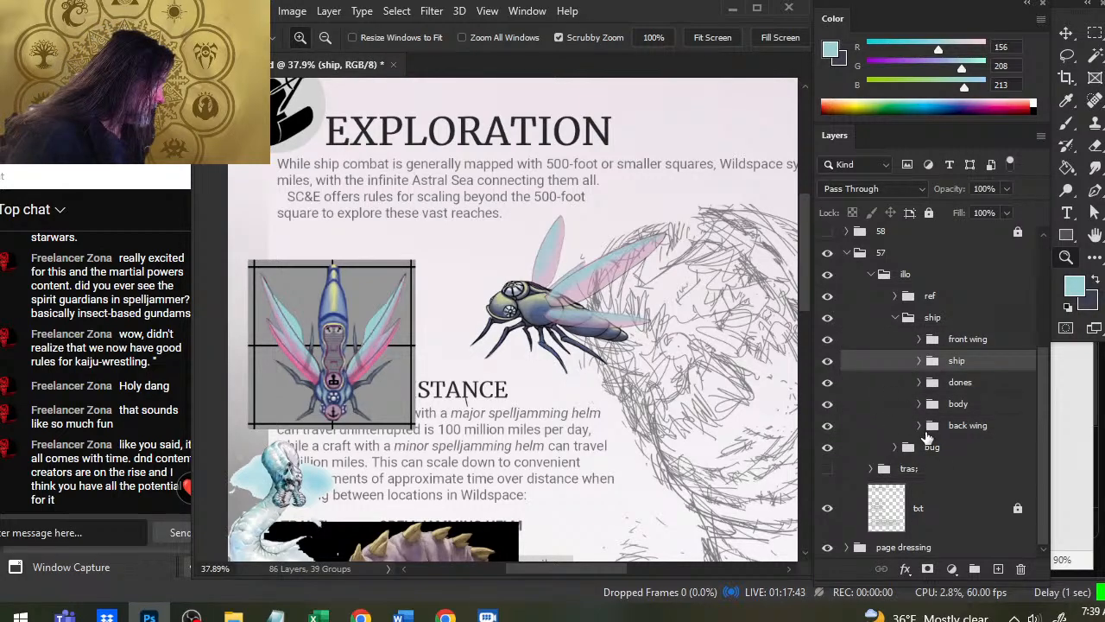
{"action": "left_click", "coordinate": [998, 570]}
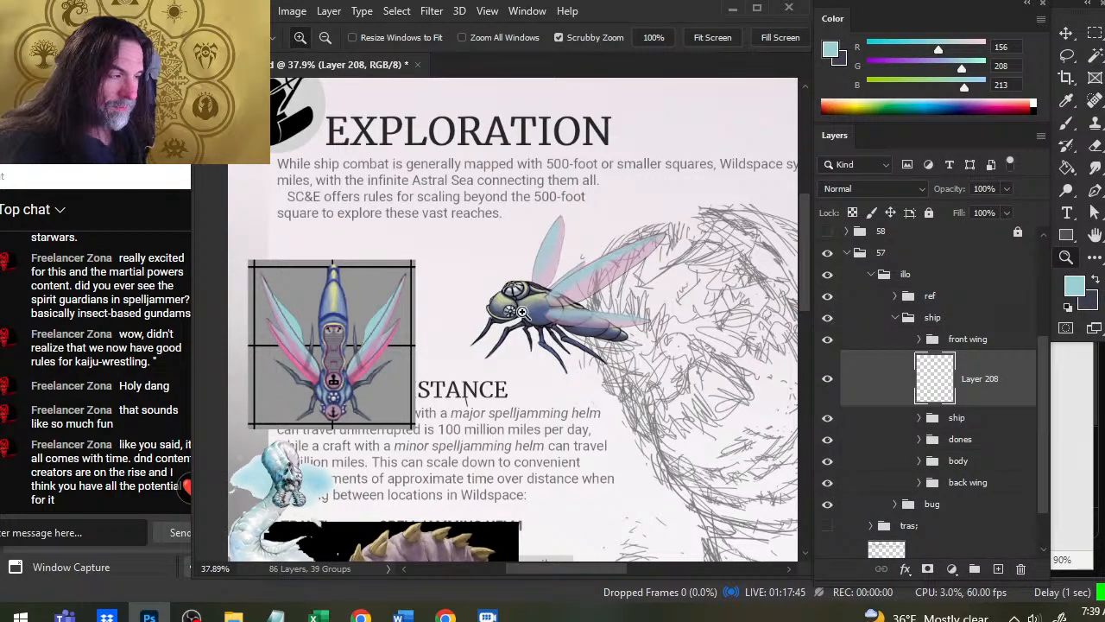
{"action": "left_click_drag", "start_coordinate": [509, 310], "coordinate": [582, 307]}
Draw a small boxy mount in near-black on the ship's back behind the top dome with a 2 px brush, erasing stray lines.
{"action": "key", "text": "b"}
{"action": "left_click", "coordinate": [562, 294], "text": "alt"}
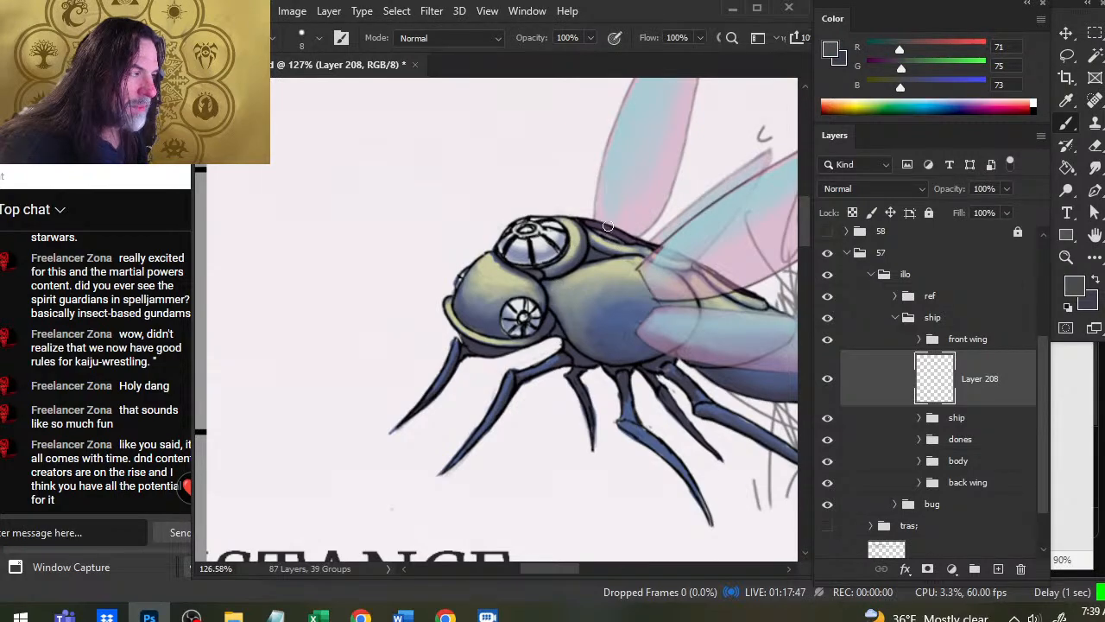
{"action": "key", "text": "["}
{"action": "key", "text": "["}
{"action": "key", "text": "["}
{"action": "key", "text": "["}
{"action": "key", "text": "["}
{"action": "mouse_move", "coordinate": [593, 224]}
{"action": "left_mouse_down"}
{"action": "mouse_move", "coordinate": [549, 220]}
{"action": "mouse_move", "coordinate": [614, 223]}
{"action": "mouse_move", "coordinate": [602, 237]}
{"action": "mouse_move", "coordinate": [622, 209]}
{"action": "left_mouse_up"}
{"action": "left_click", "coordinate": [549, 221], "text": "alt"}
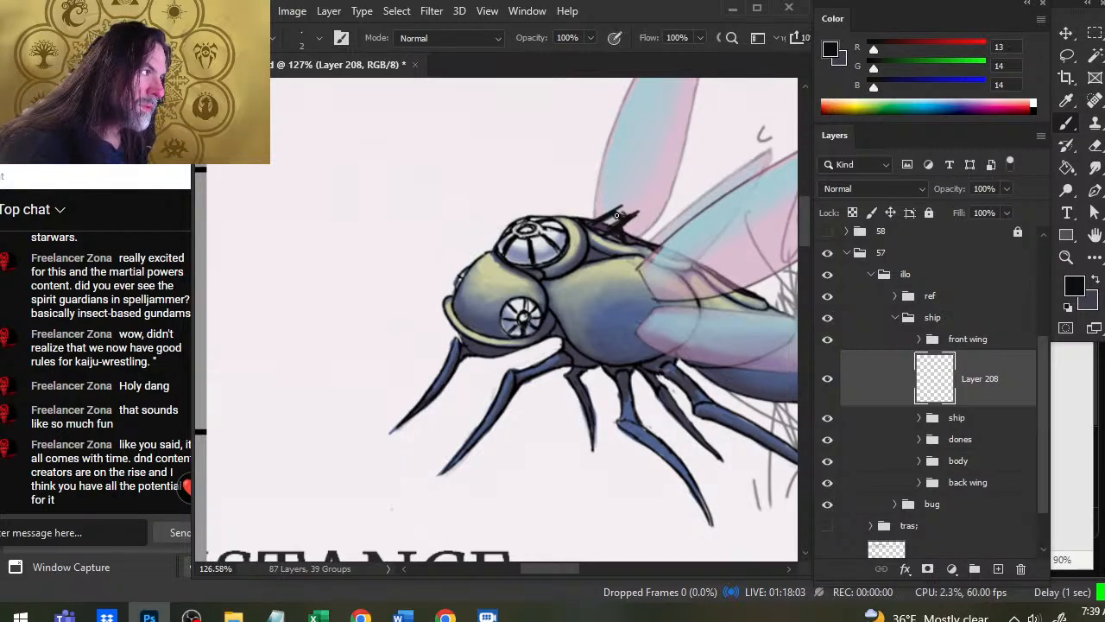
{"action": "key", "text": "e"}
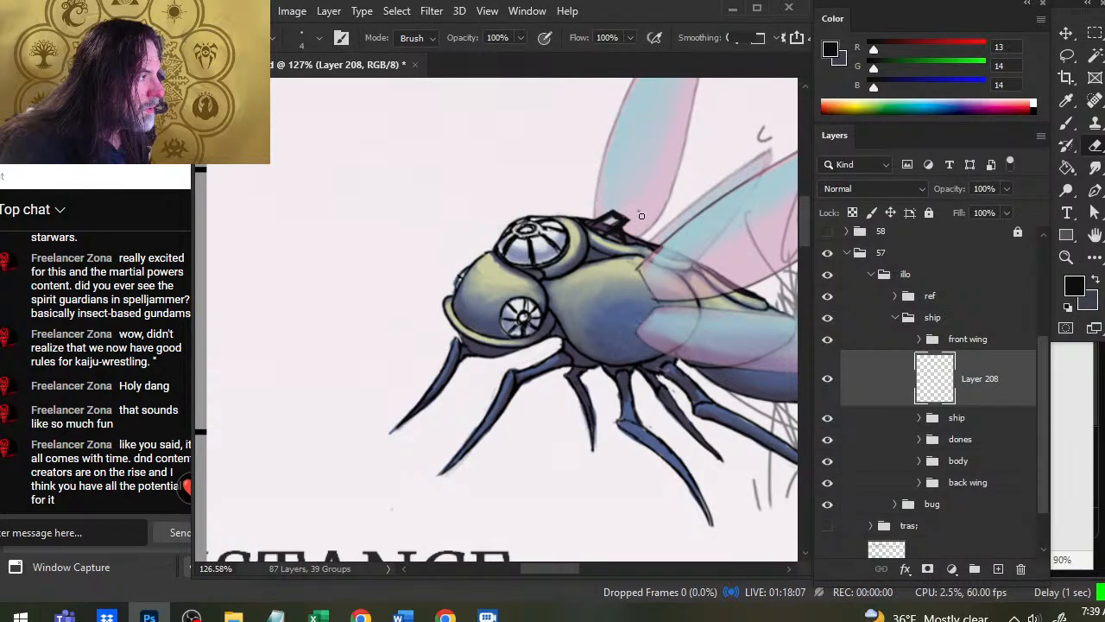
{"action": "key", "text": "b"}
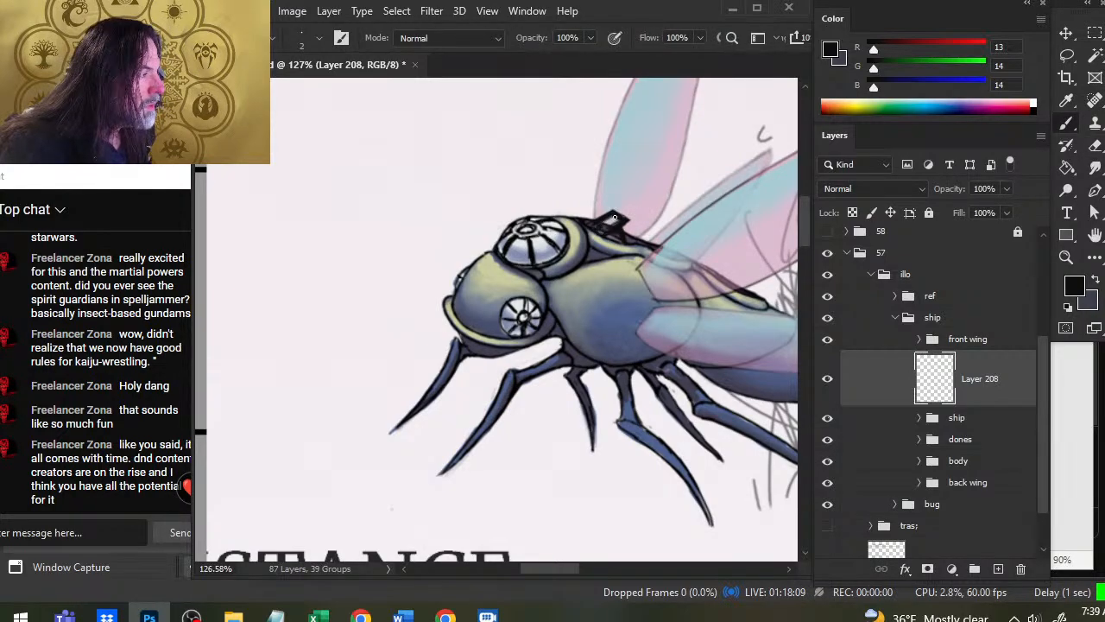
Paint a small rounded tip beyond the mount, trim its shape, and join it to the mount with dark strokes.
{"action": "left_click", "coordinate": [657, 205], "text": "shift"}
{"action": "left_click_drag", "start_coordinate": [648, 204], "coordinate": [642, 208]}
{"action": "key", "text": "l"}
{"action": "key", "text": "v"}
{"action": "key", "text": "l"}
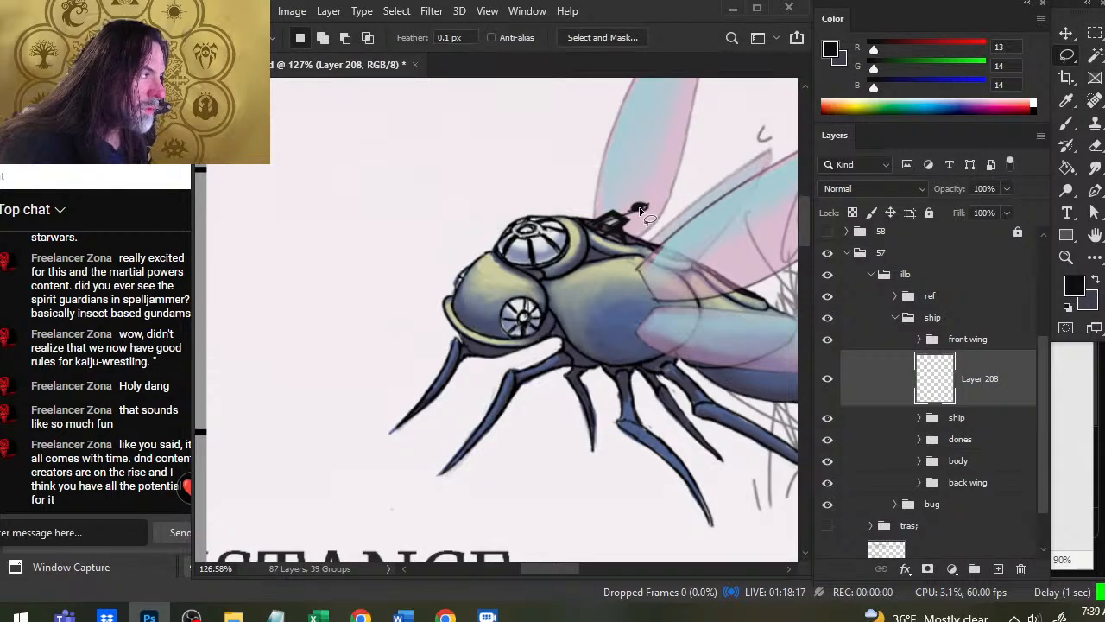
{"action": "key", "text": "b"}
{"action": "key", "text": "e"}
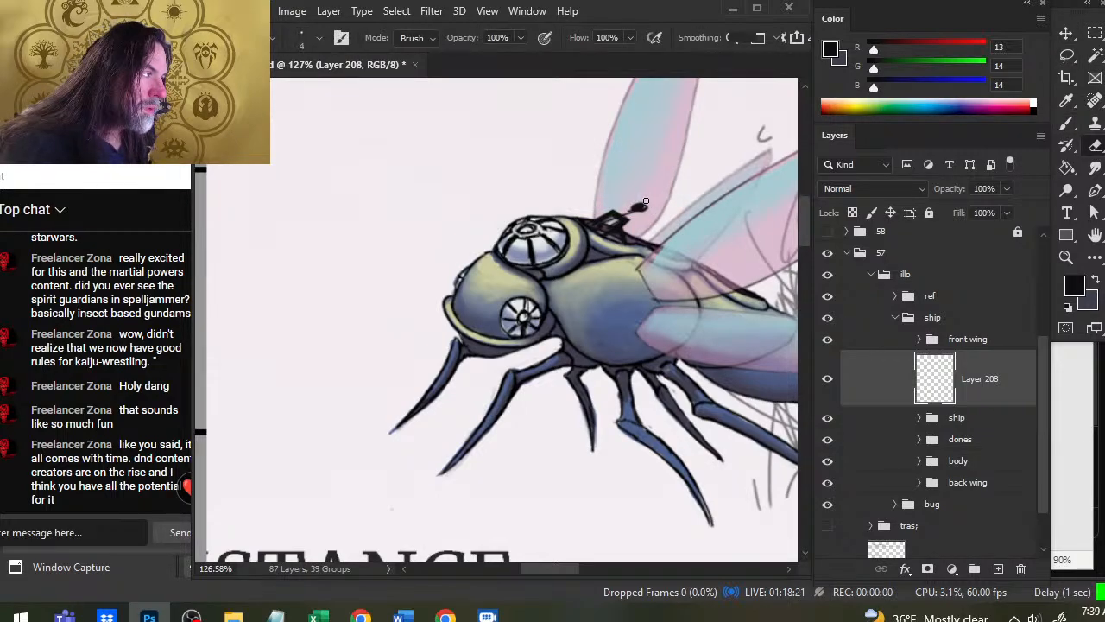
{"action": "key", "text": "b"}
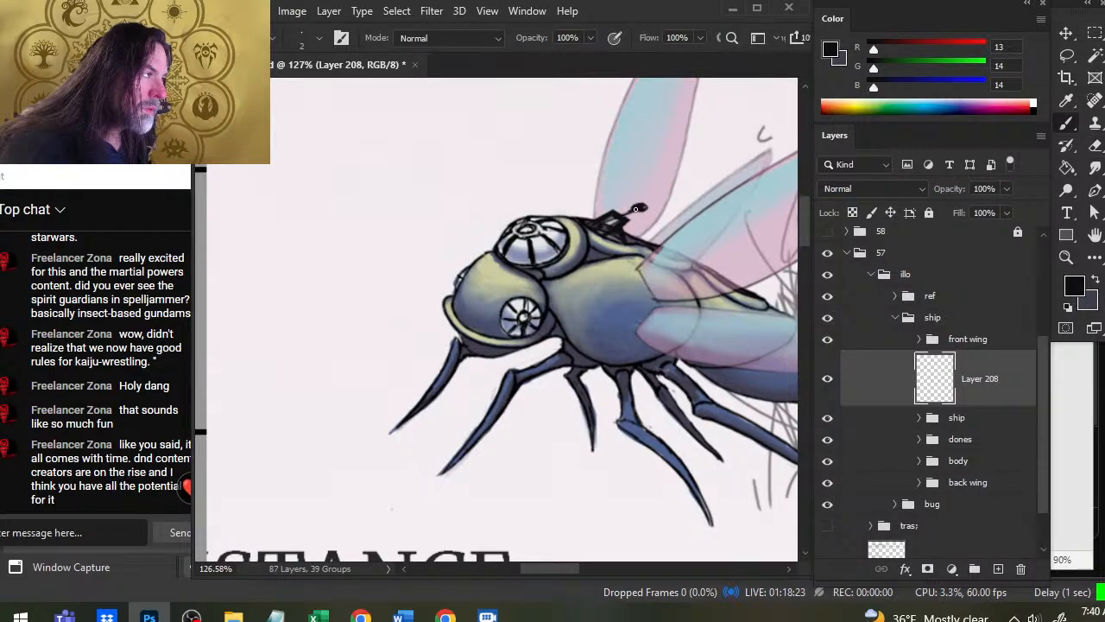
{"action": "left_click_drag", "start_coordinate": [634, 209], "coordinate": [611, 225]}
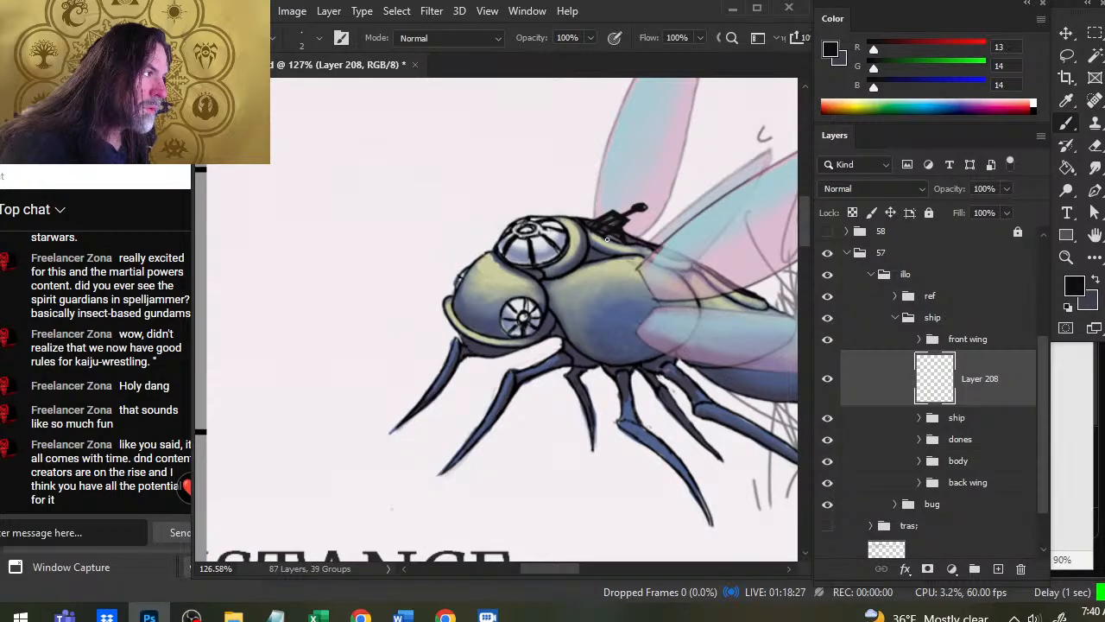
Refine the outline of the mount and its rounded tip with alternating 2 px eraser and brush strokes.
{"action": "key", "text": "e"}
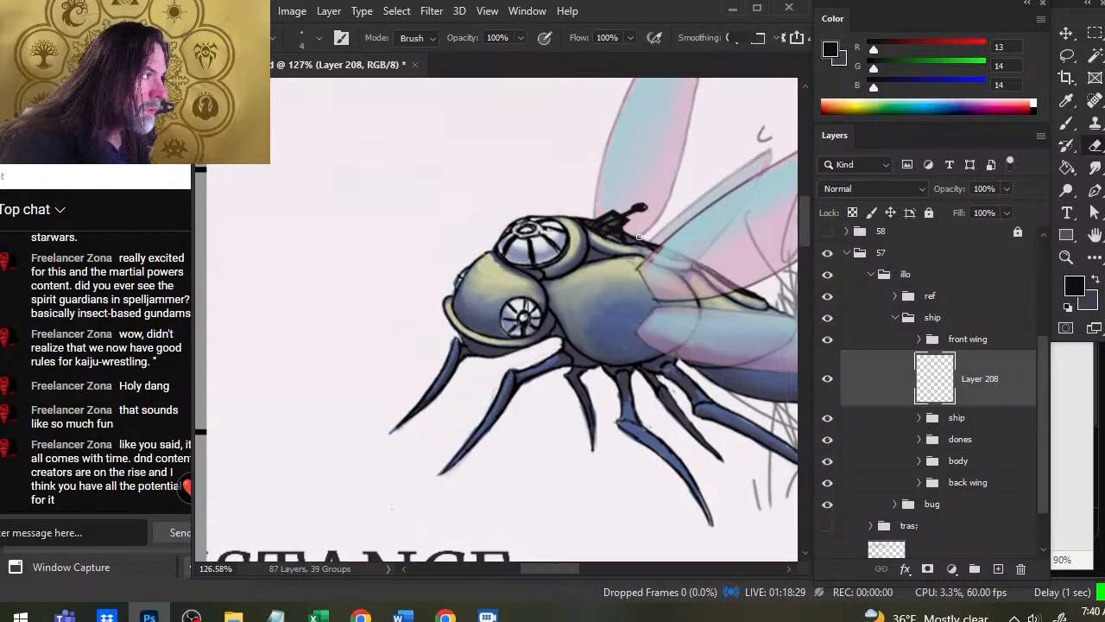
{"action": "key", "text": "bracketleft"}
{"action": "key", "text": "bracketleft"}
{"action": "left_click_drag", "start_coordinate": [614, 223], "coordinate": [604, 220]}
{"action": "key", "text": "b"}
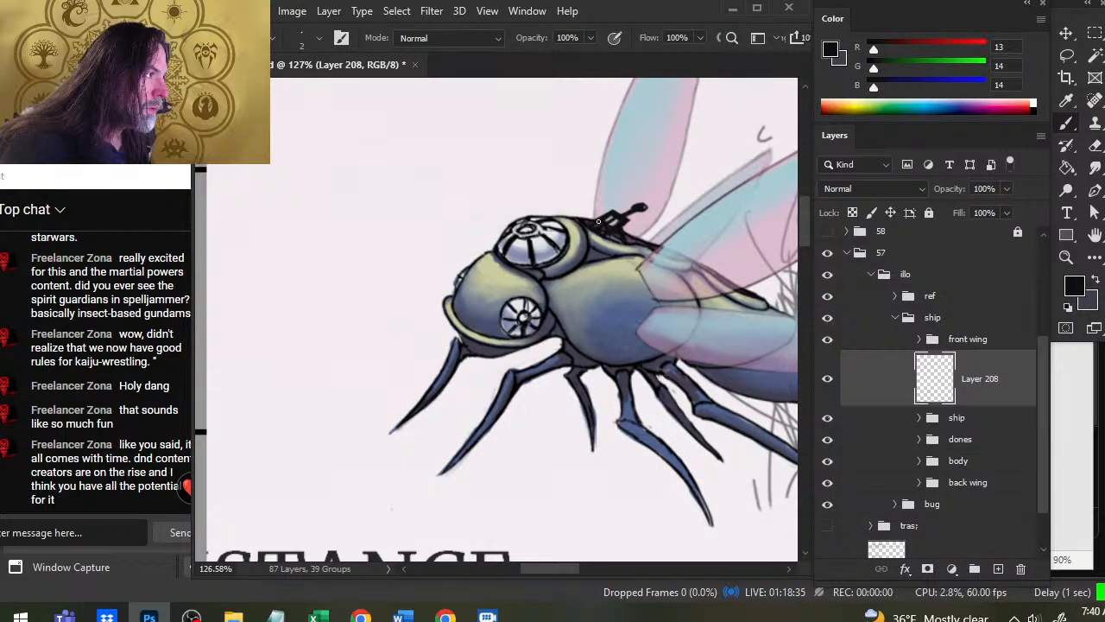
{"action": "key", "text": "e"}
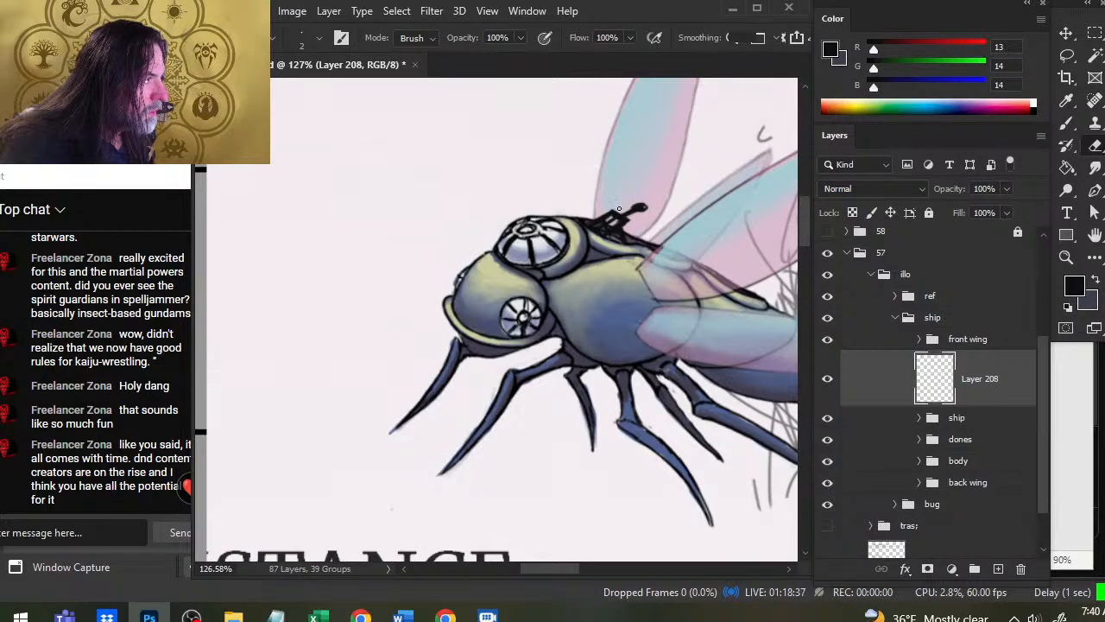
{"action": "key", "text": "b"}
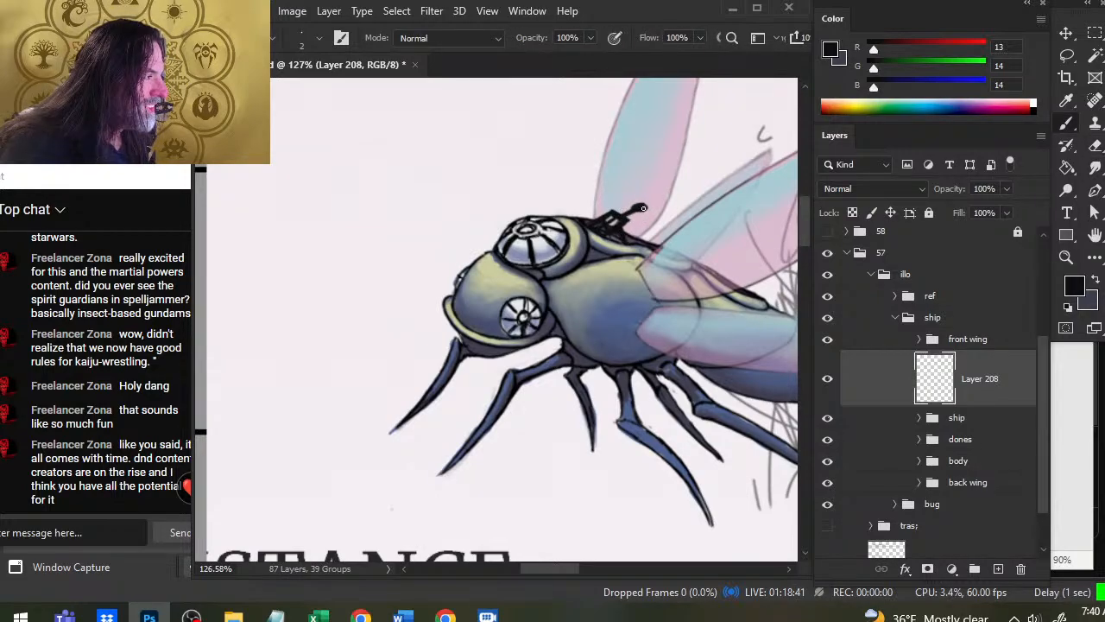
{"action": "key", "text": "e"}
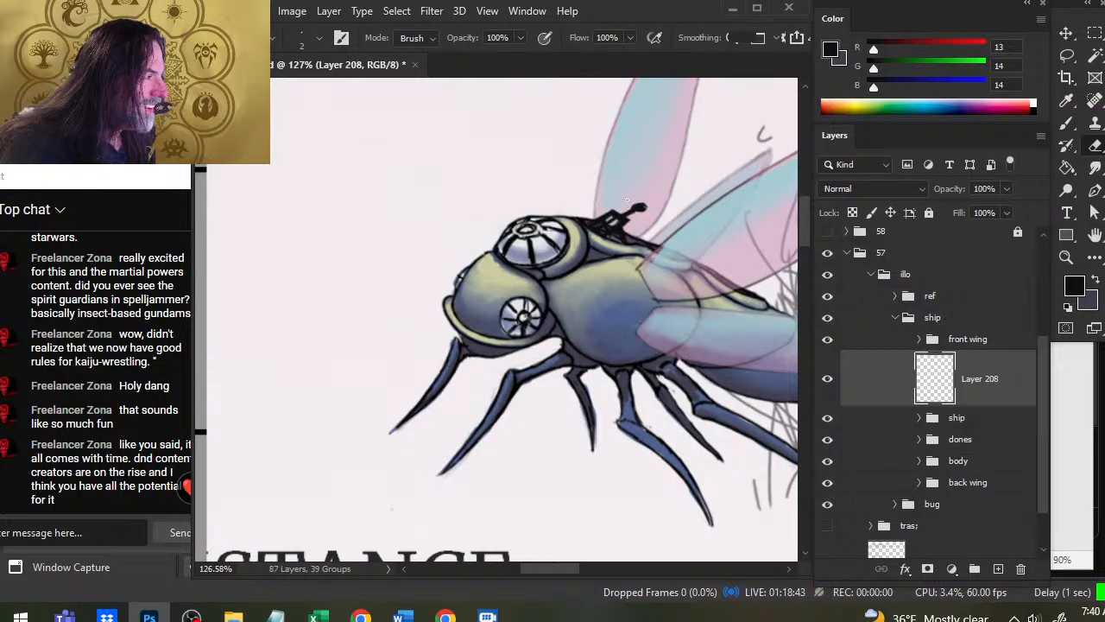
{"action": "key", "text": "b"}
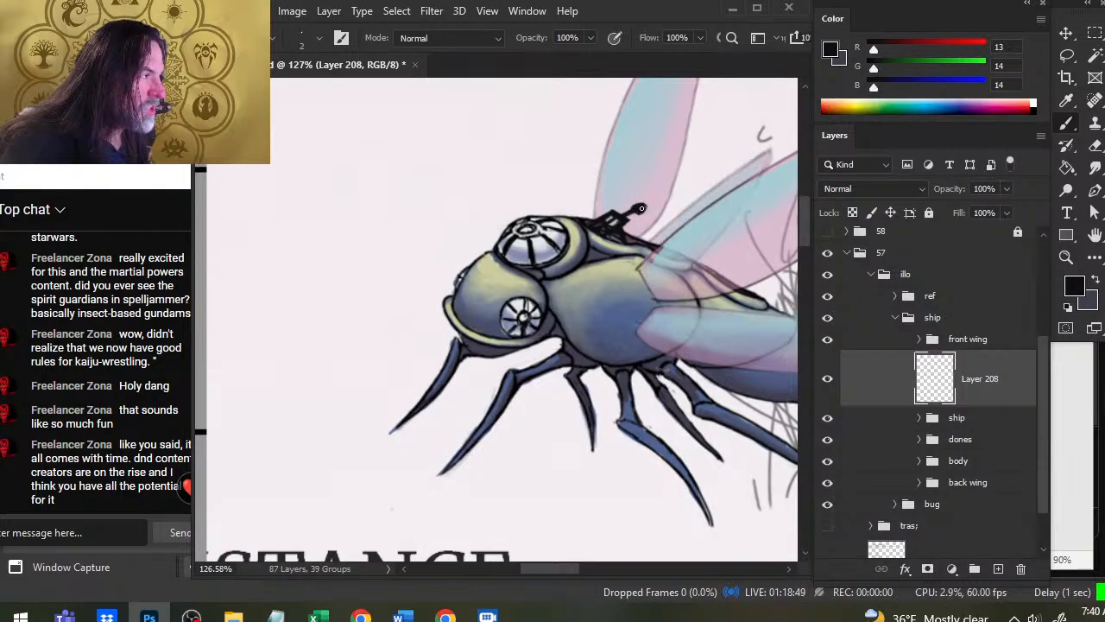
{"action": "key", "text": "e"}
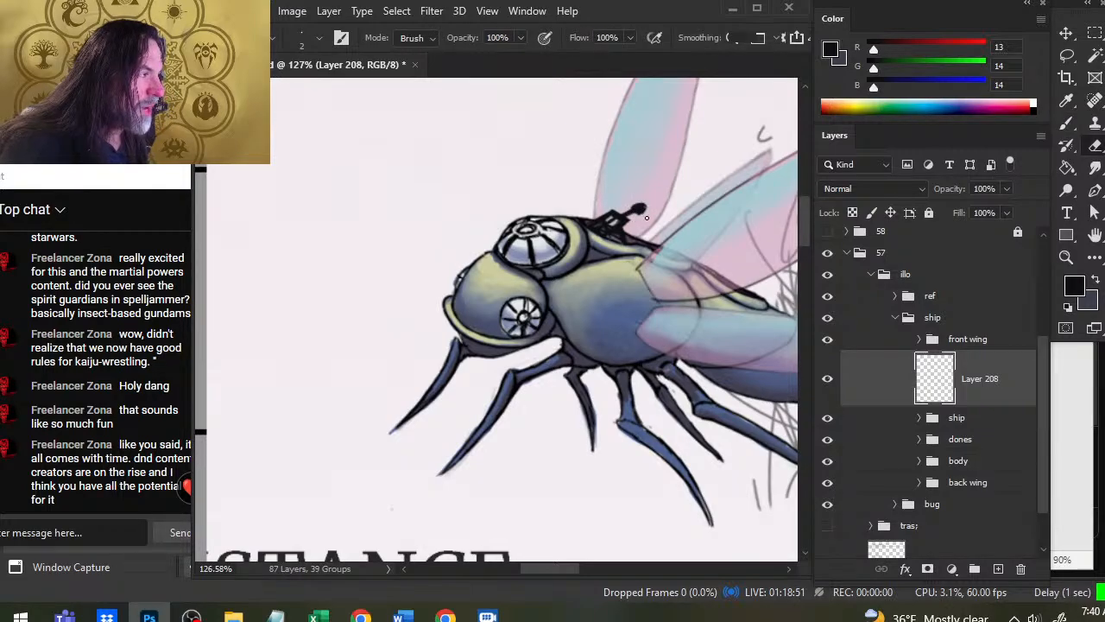
{"action": "key", "text": "b"}
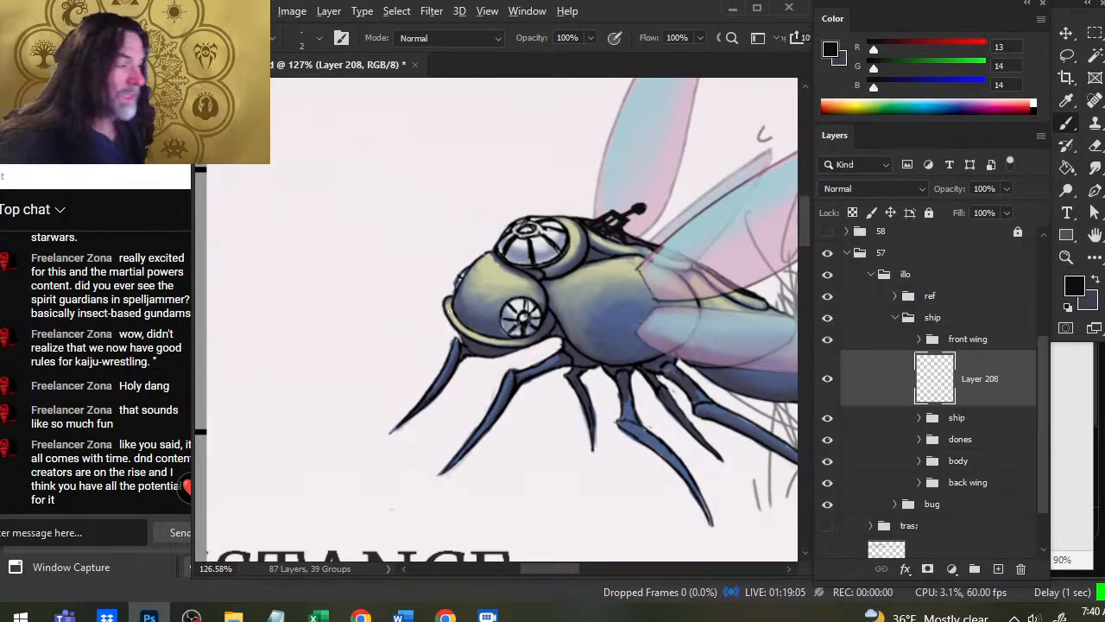
Paint the centre of the rounded tip with pale yellow-green and dark blue-grey sampled from the ship's artwork.
{"action": "left_click", "coordinate": [492, 321], "text": "alt"}
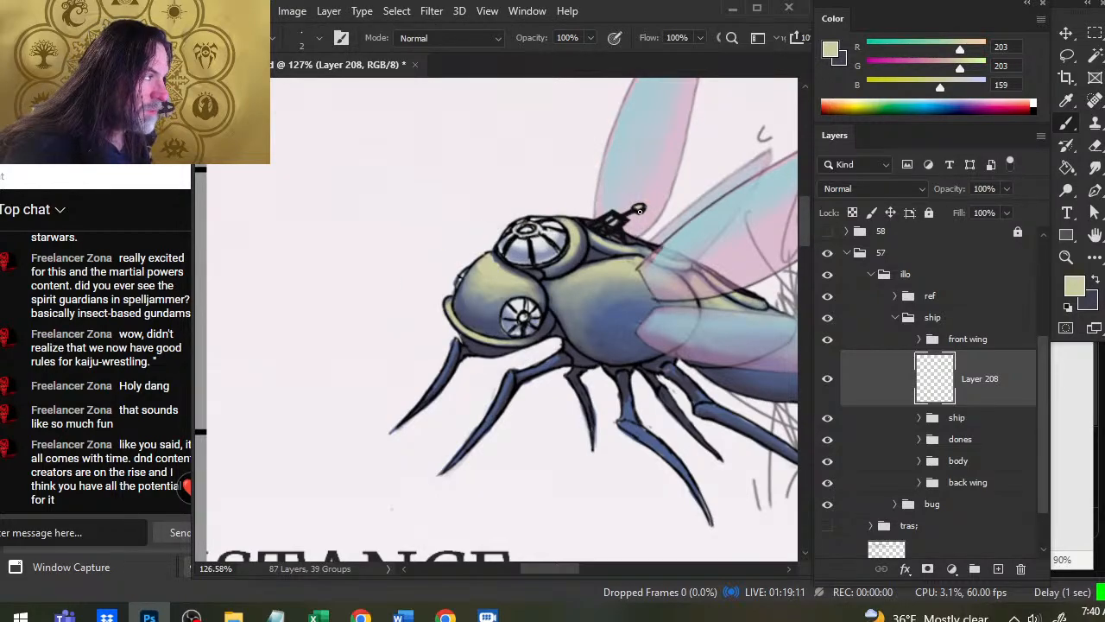
{"action": "left_click", "coordinate": [596, 256], "text": "alt"}
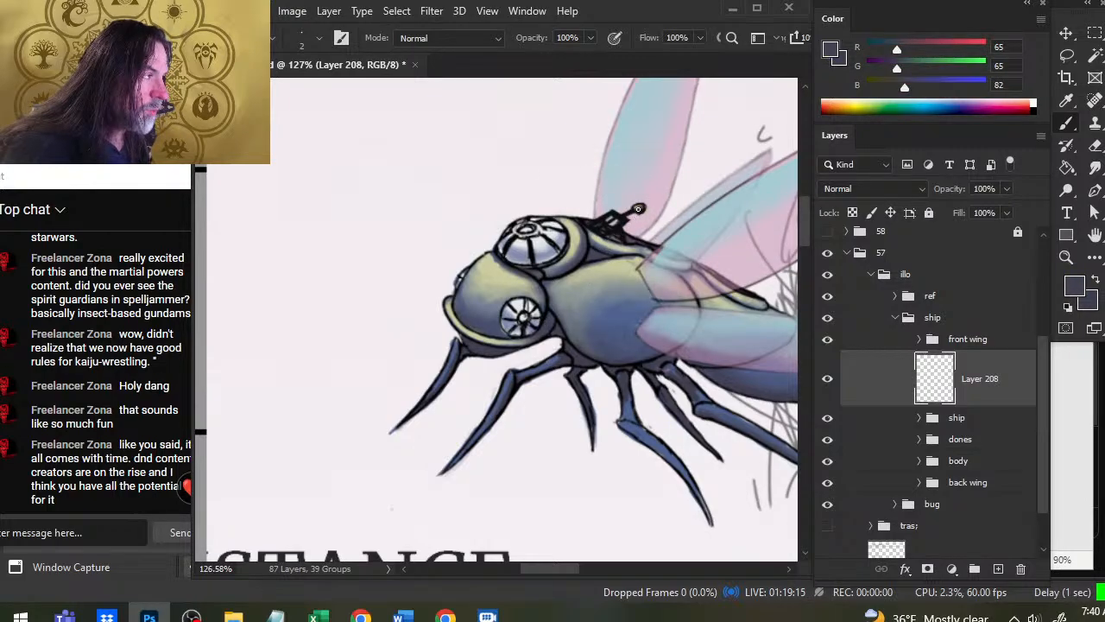
{"action": "left_click", "coordinate": [638, 209]}
Add another layer above the mount's linework and colour the mount in sampled blue-grey with a 1 px brush, erasing overspill.
{"action": "left_click", "coordinate": [581, 295], "text": "alt"}
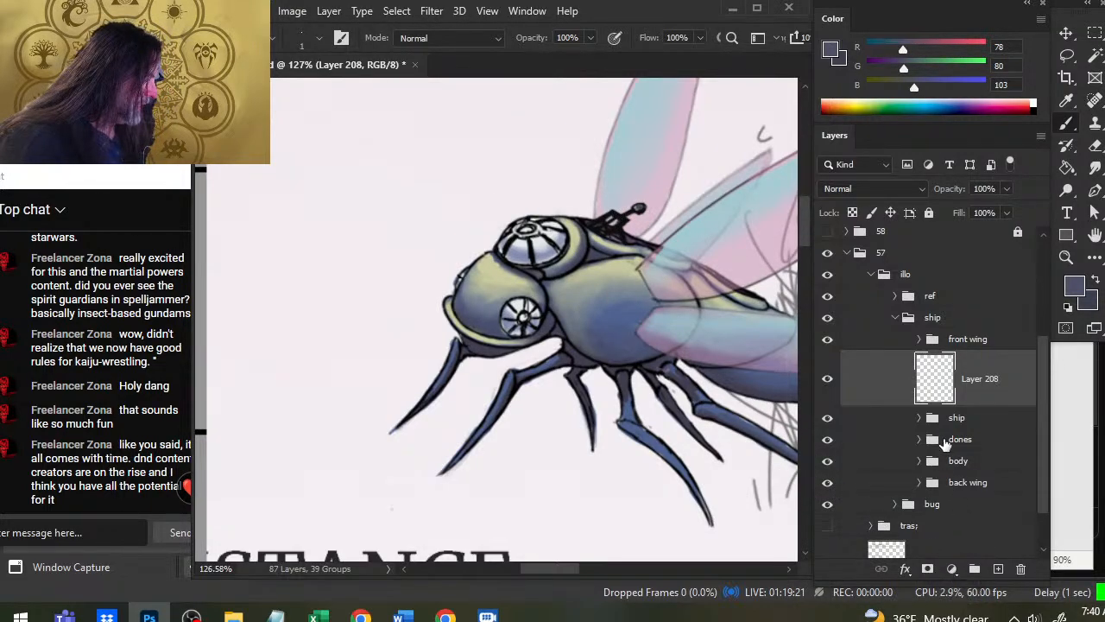
{"action": "left_click", "coordinate": [998, 569]}
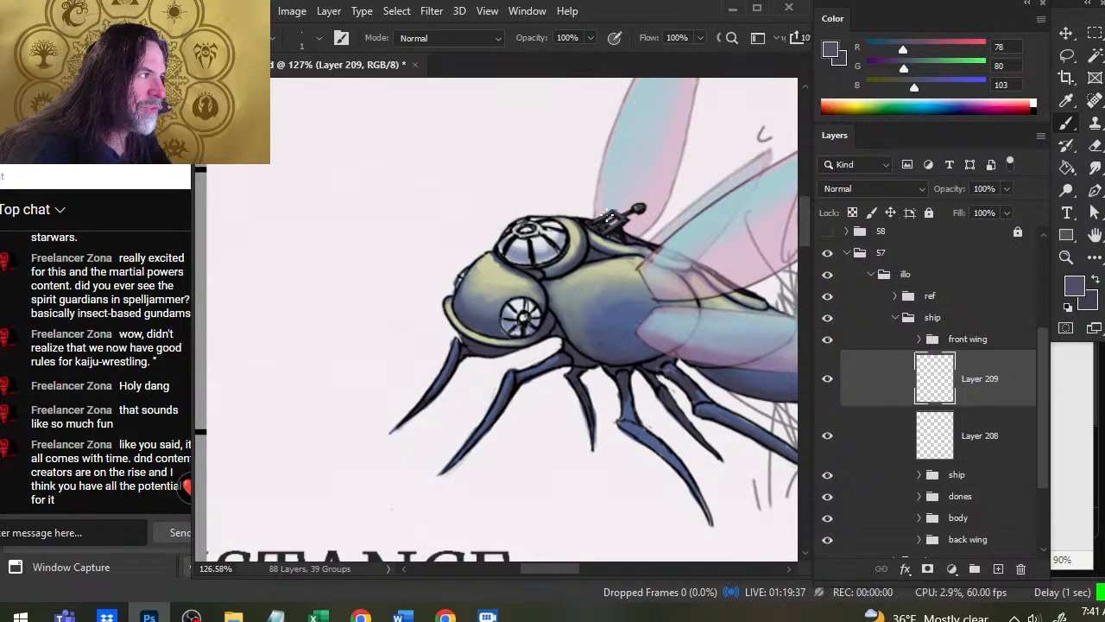
{"action": "key", "text": "r"}
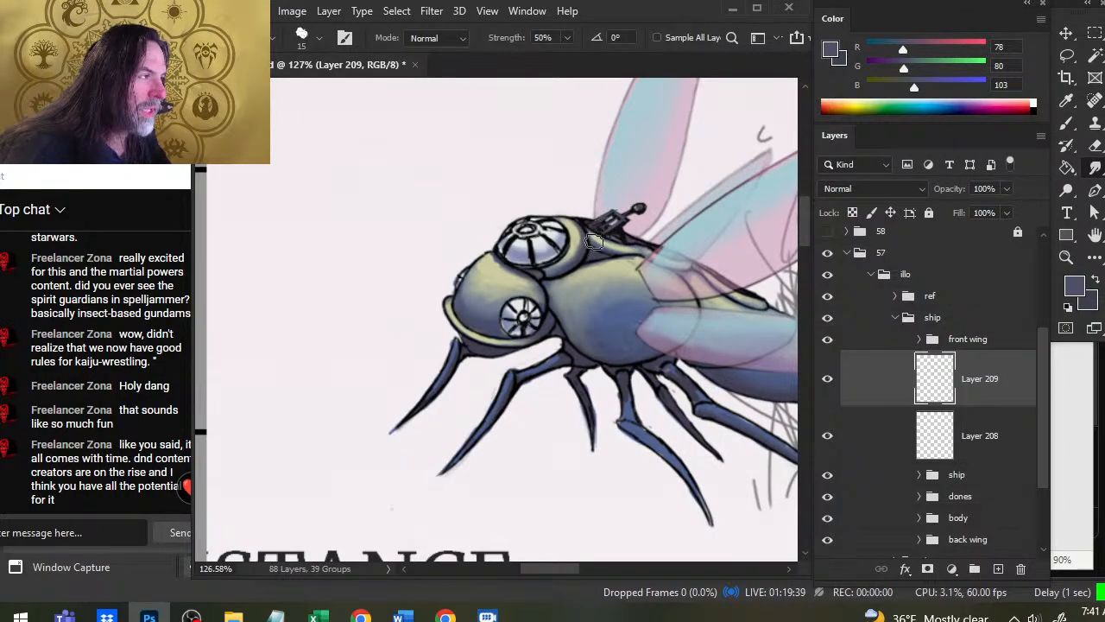
{"action": "key", "text": "e"}
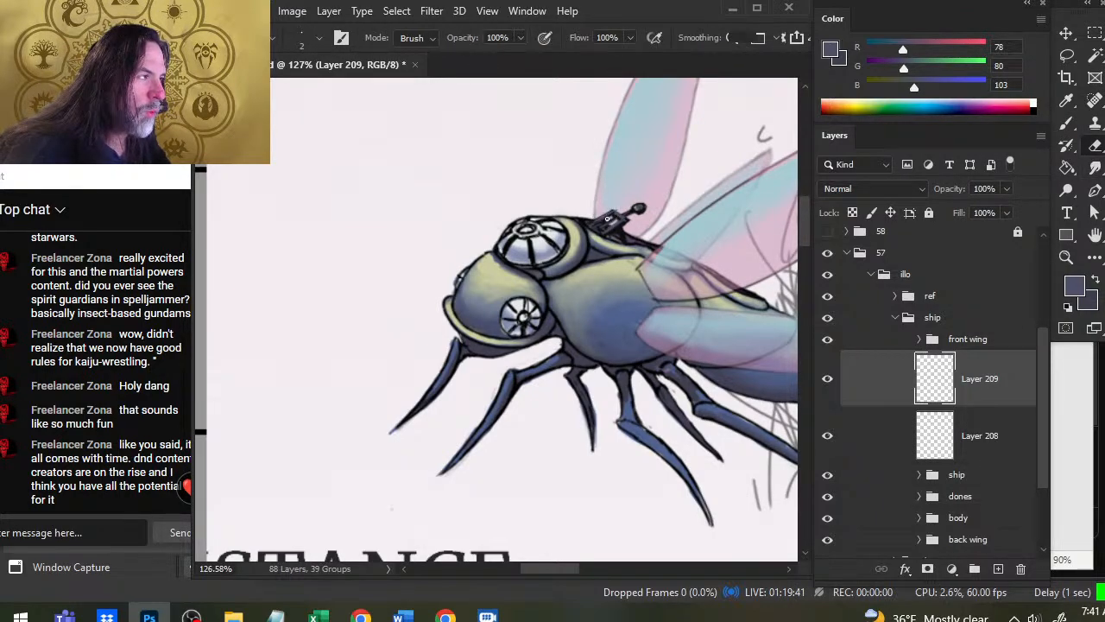
{"action": "key", "text": "b"}
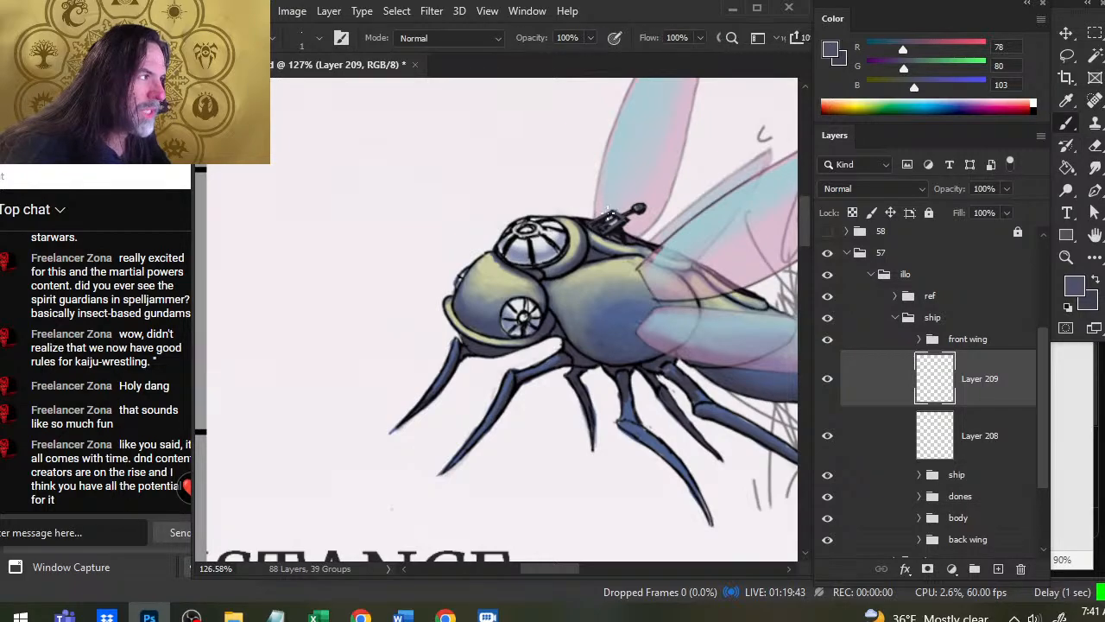
{"action": "key", "text": "e"}
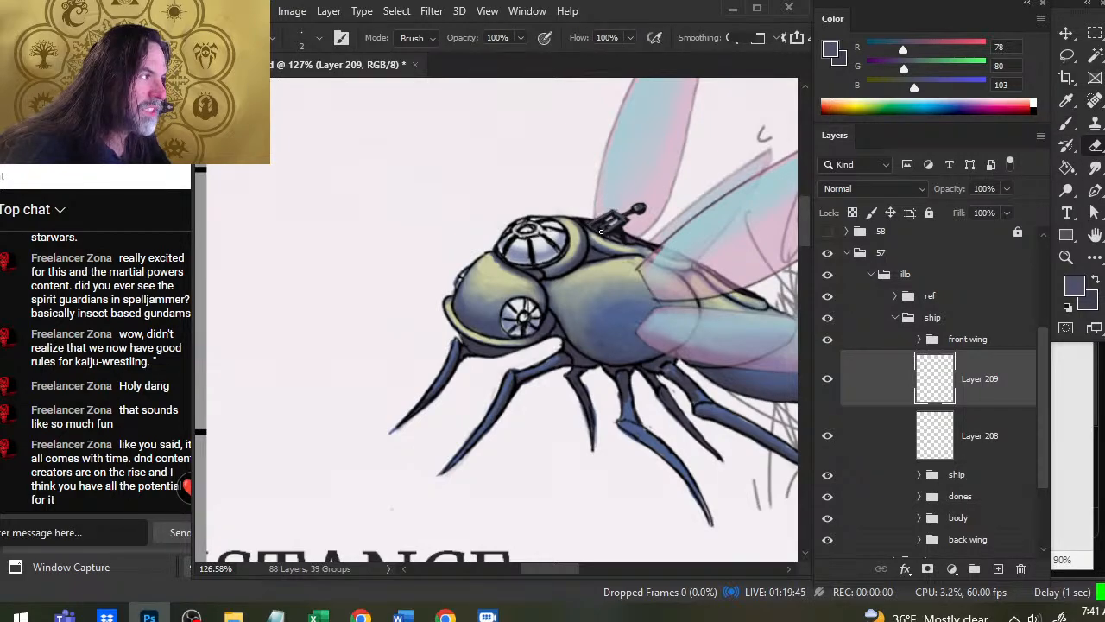
{"action": "key", "text": "b"}
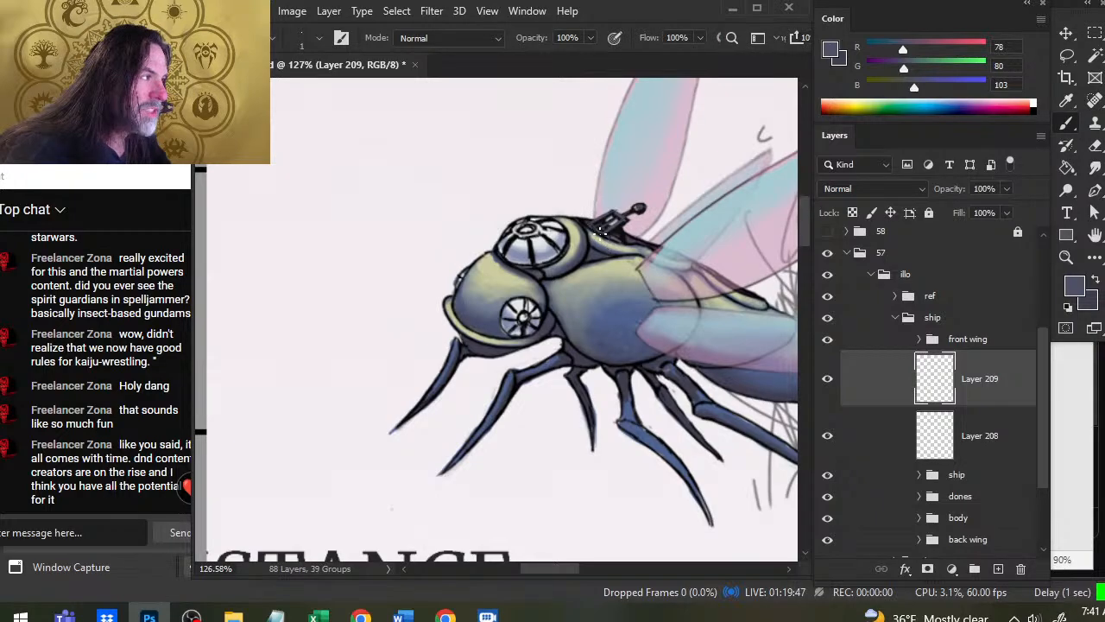
{"action": "key", "text": "e"}
{"action": "key", "text": "b"}
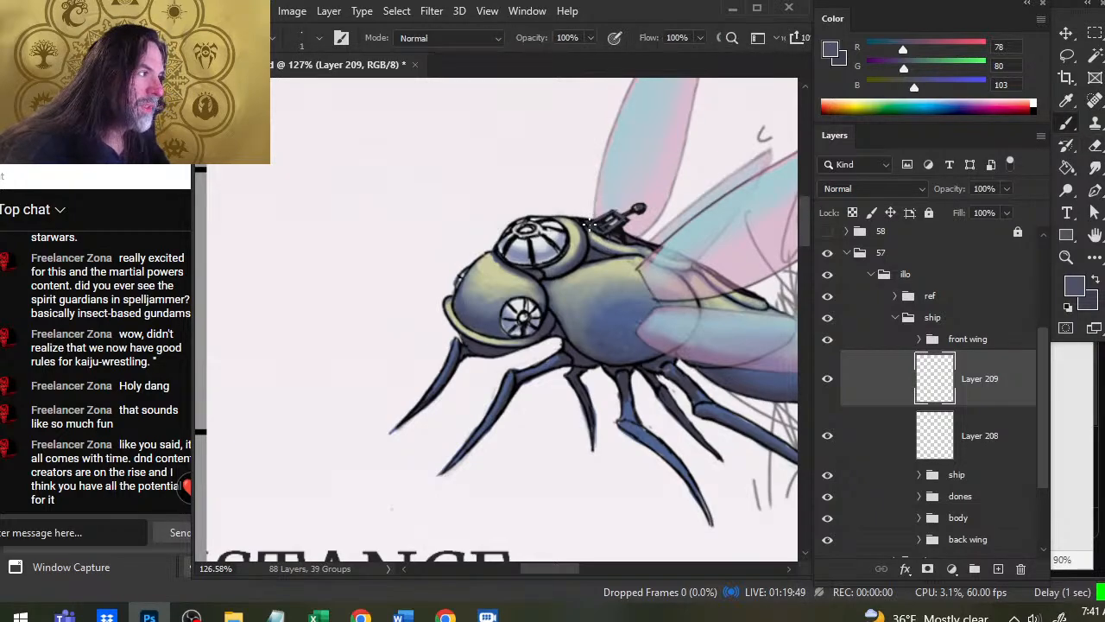
{"action": "key", "text": "e"}
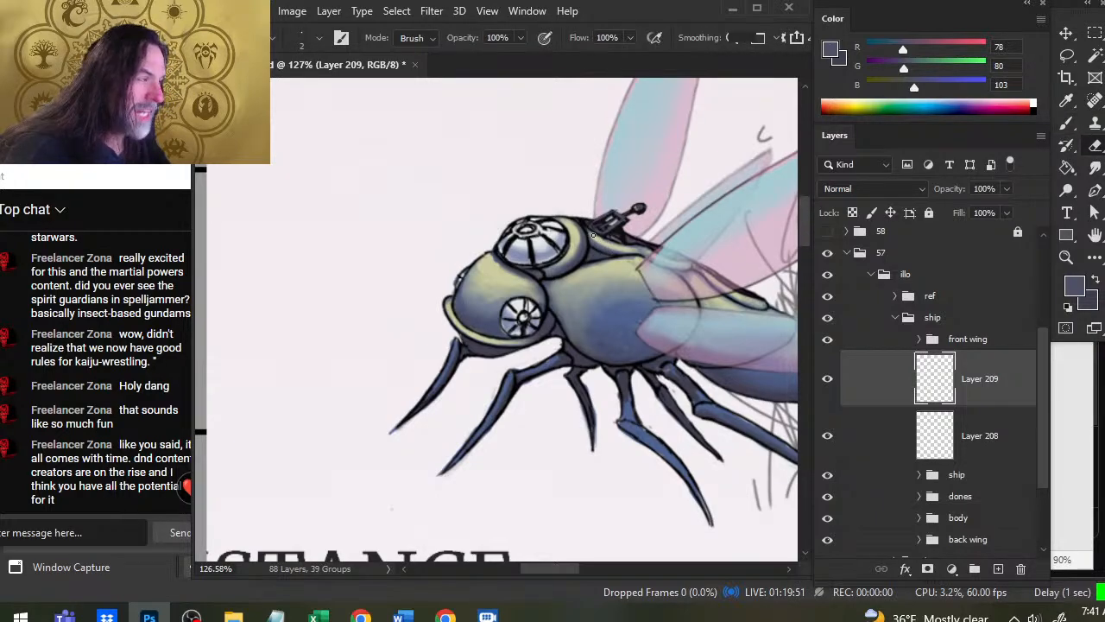
{"action": "key", "text": "b"}
{"action": "left_click_drag", "start_coordinate": [604, 227], "coordinate": [620, 219]}
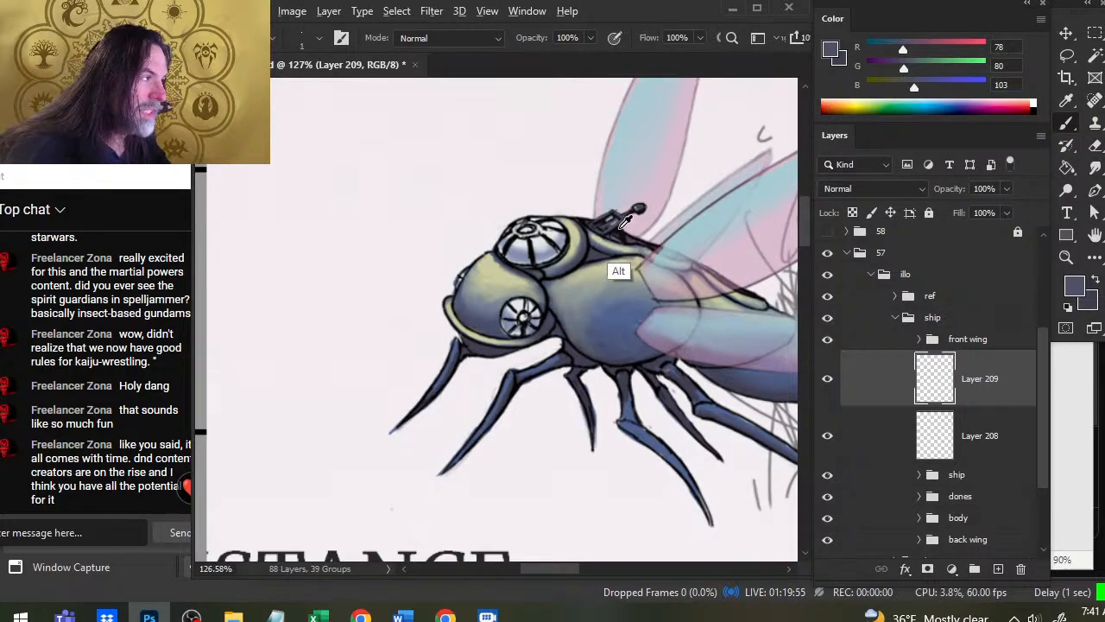
Paint dark detail inside the mount with near-black sampled from its linework.
{"action": "left_click", "coordinate": [620, 230], "text": "alt"}
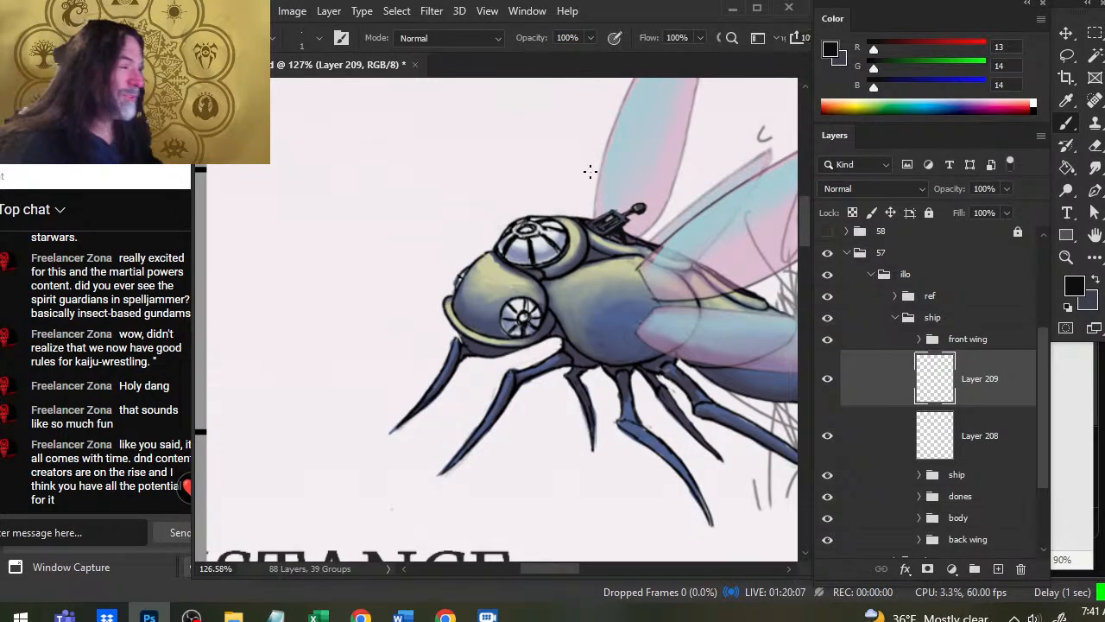
{"action": "left_click_drag", "start_coordinate": [613, 226], "coordinate": [621, 224]}
Paint a second small near-black mount on the rear of the ship's back with a 2 px brush, trimming it with the eraser.
{"action": "left_click_drag", "start_coordinate": [659, 276], "coordinate": [529, 254]}
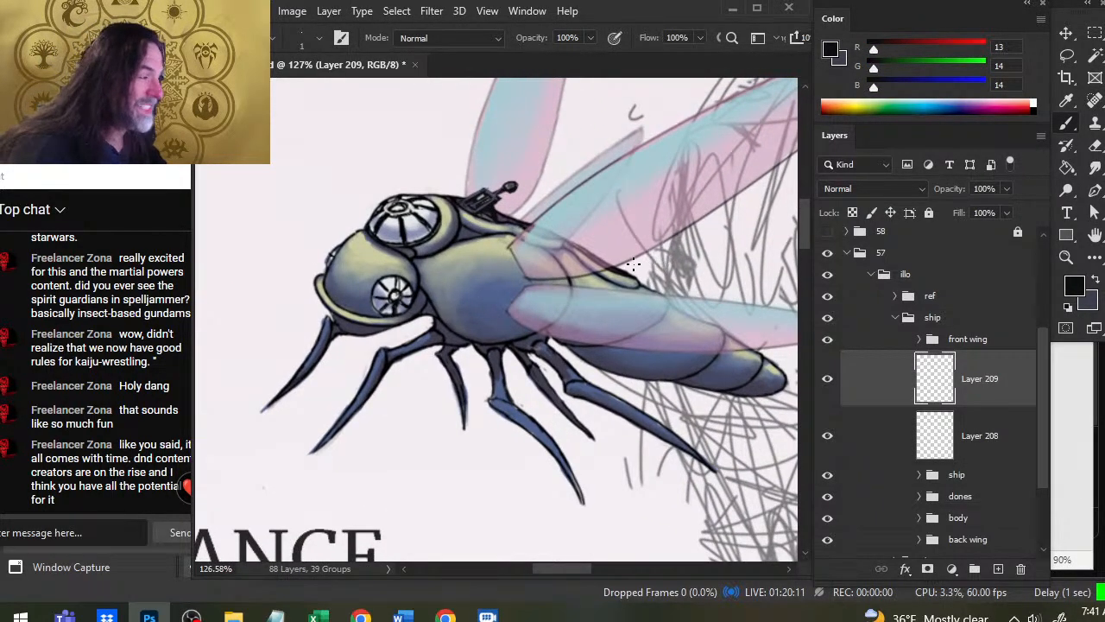
{"action": "mouse_move", "coordinate": [640, 272]}
{"action": "left_mouse_down"}
{"action": "mouse_move", "coordinate": [625, 270]}
{"action": "mouse_move", "coordinate": [641, 275]}
{"action": "mouse_move", "coordinate": [642, 263]}
{"action": "left_mouse_up"}
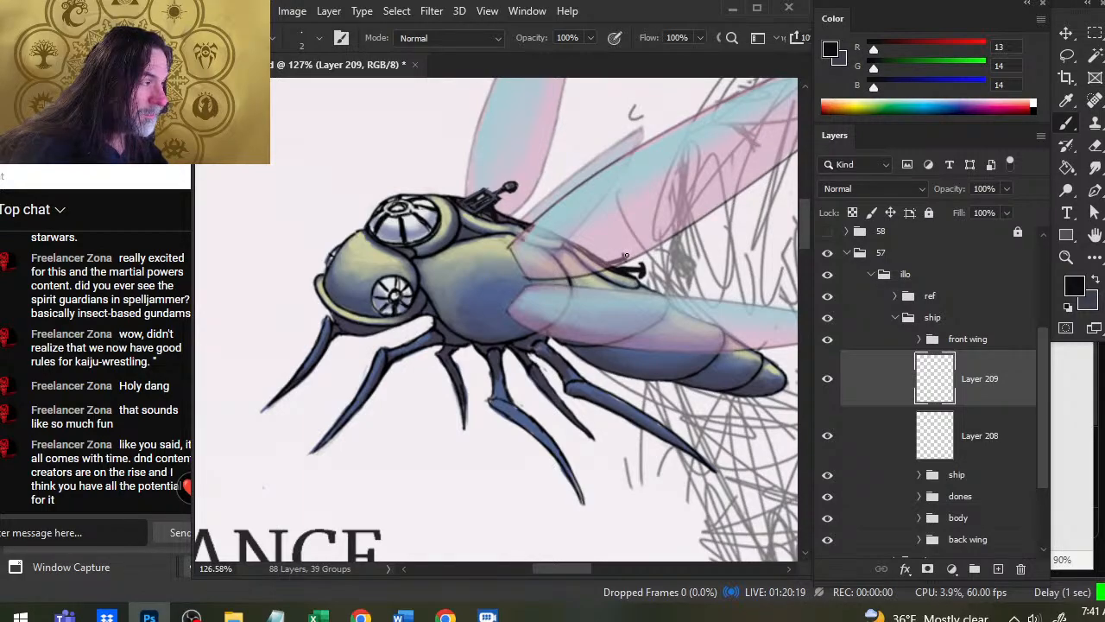
{"action": "key", "text": "e"}
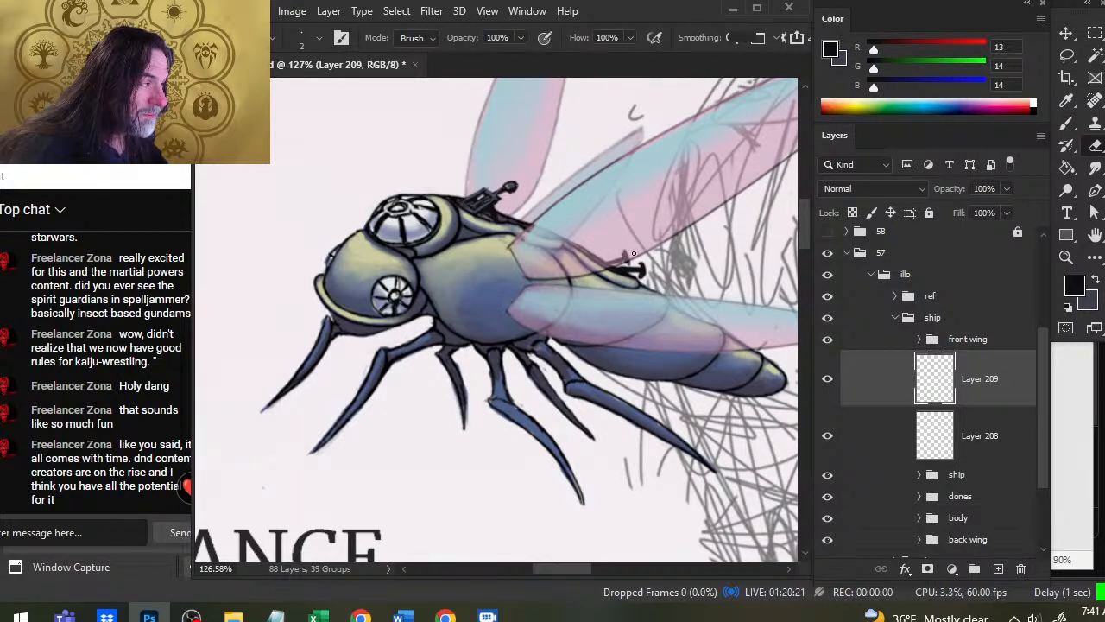
{"action": "key", "text": "b"}
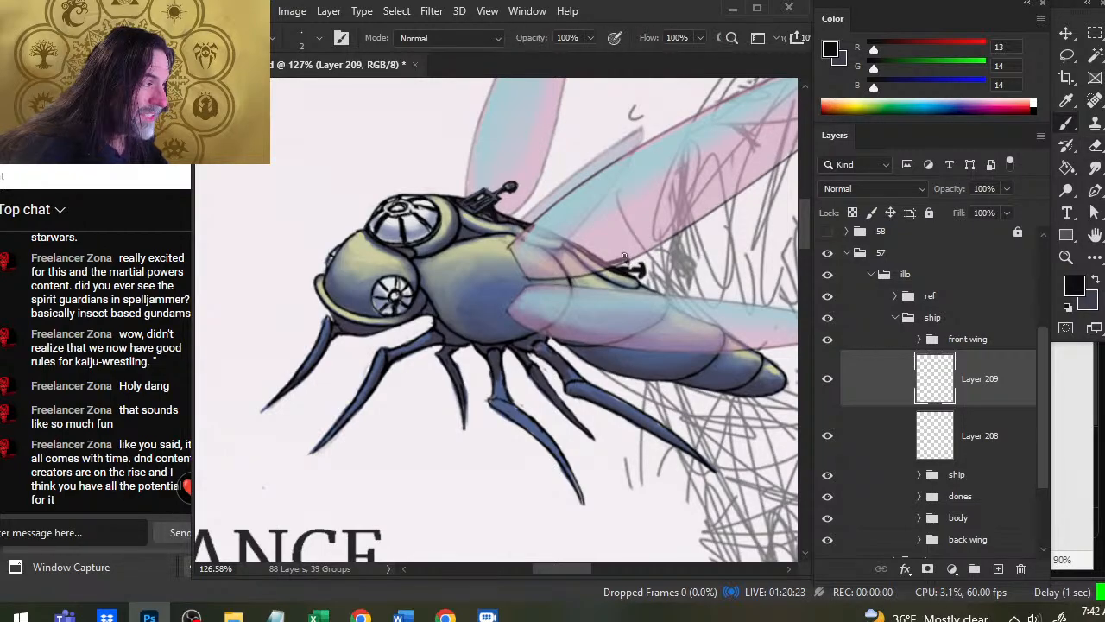
{"action": "key", "text": "e"}
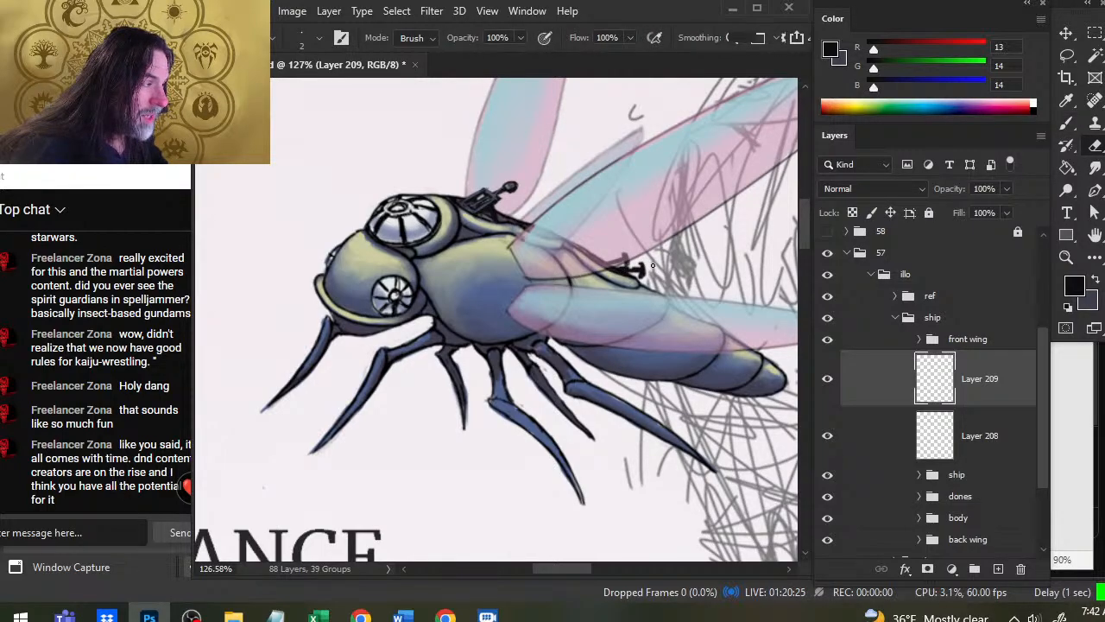
Lasso the outer end of the rear mount and move it closer to the rest of the mount.
{"action": "key", "text": "l"}
{"action": "left_click_drag", "start_coordinate": [646, 261], "coordinate": [642, 272]}
{"action": "key", "text": "v"}
{"action": "key", "text": "l"}
{"action": "key", "text": "e"}
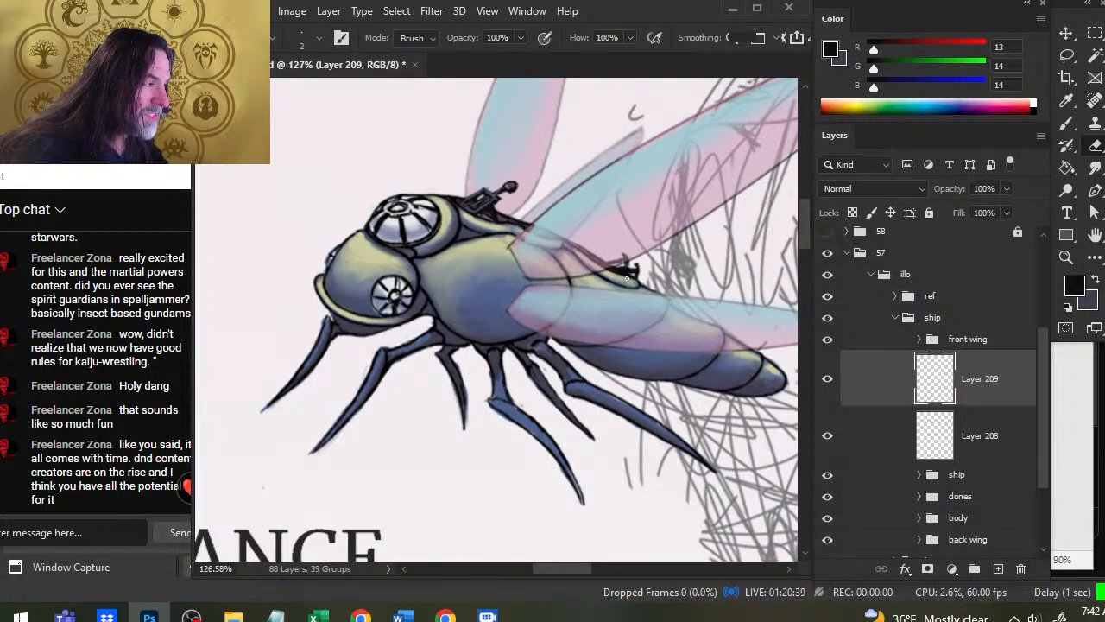
Refine the rear mount's outline with alternating 2 px brush and eraser strokes, and colour it in blue-grey sampled from the front mount.
{"action": "key", "text": "b"}
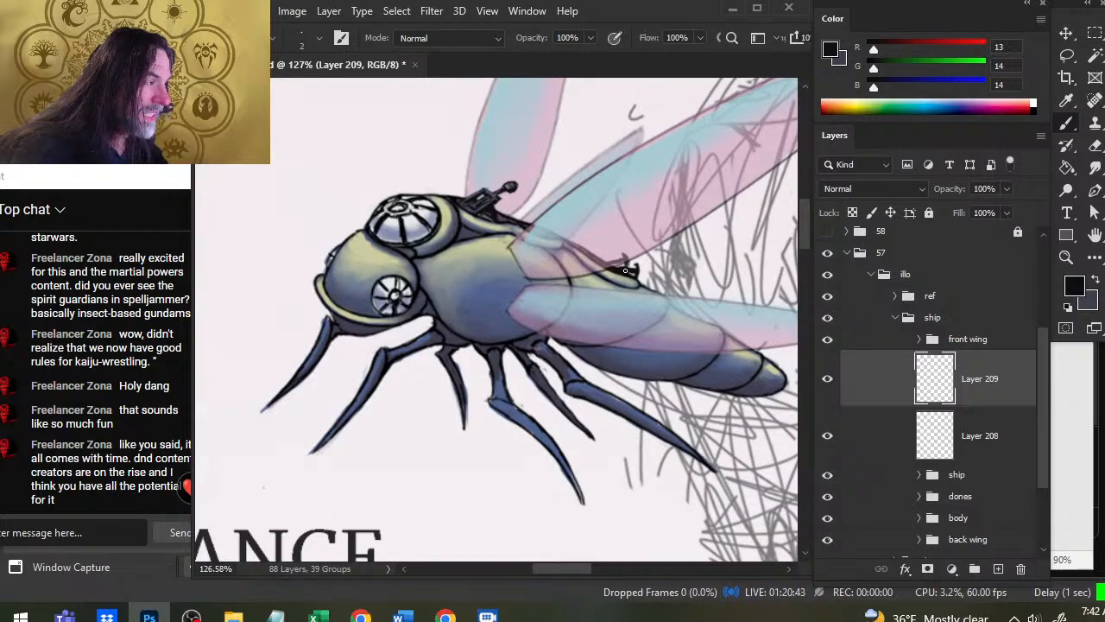
{"action": "key", "text": "e"}
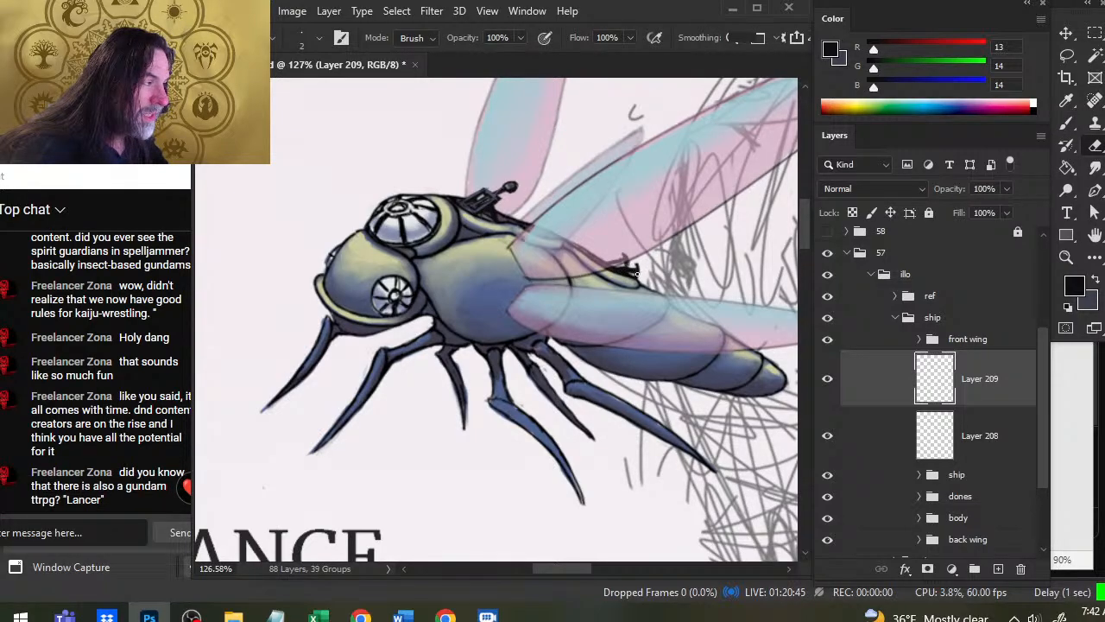
{"action": "key", "text": "b"}
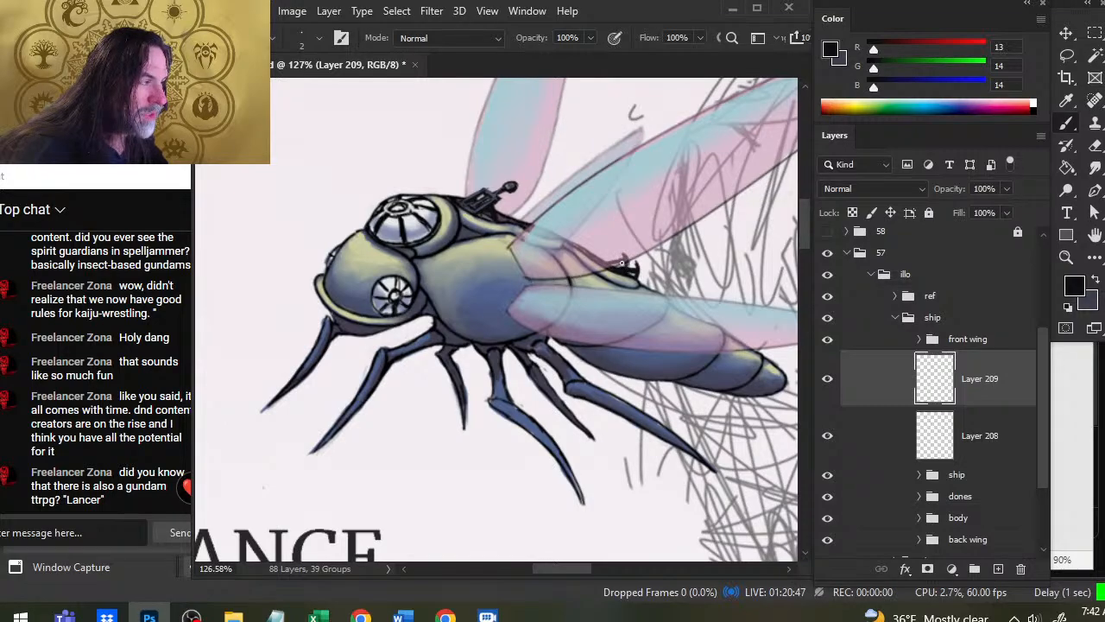
{"action": "key", "text": "e"}
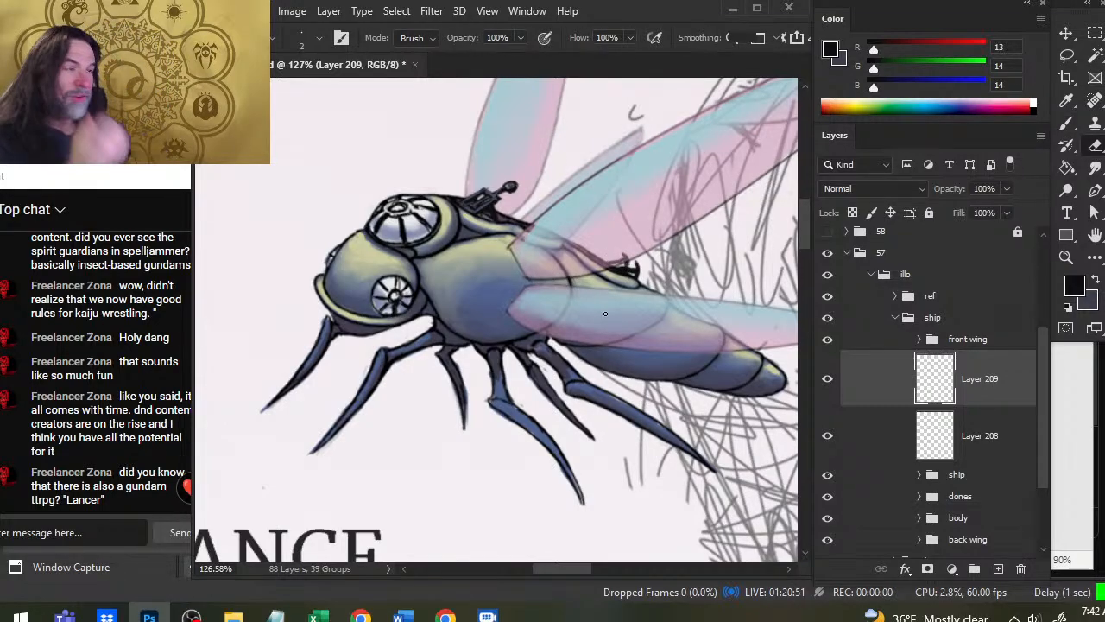
{"action": "key", "text": "b"}
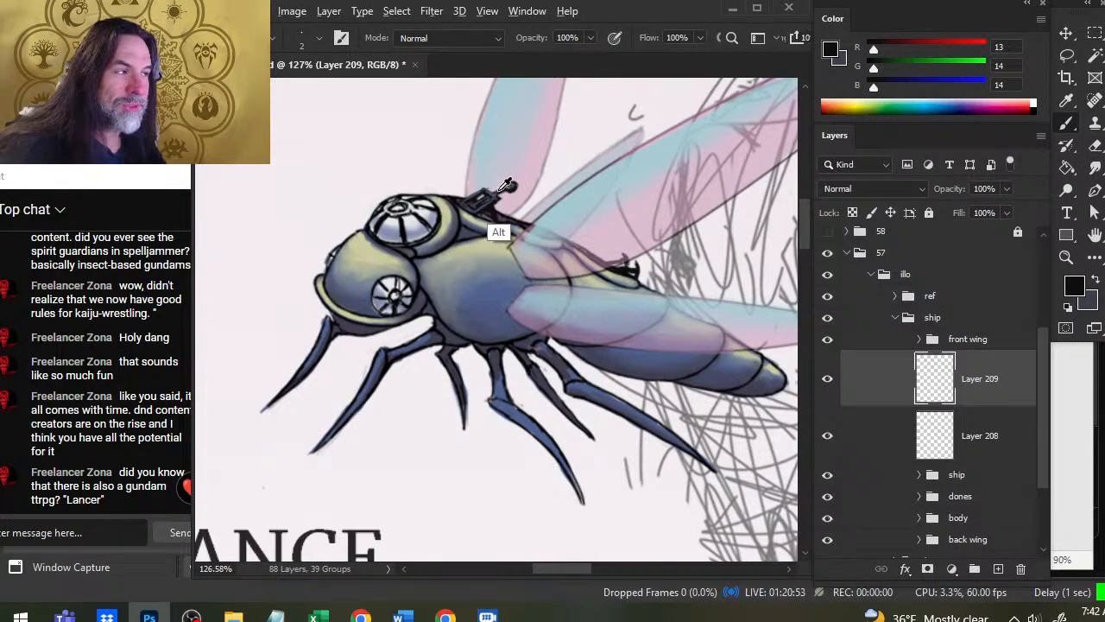
{"action": "left_click", "coordinate": [502, 191], "text": "alt"}
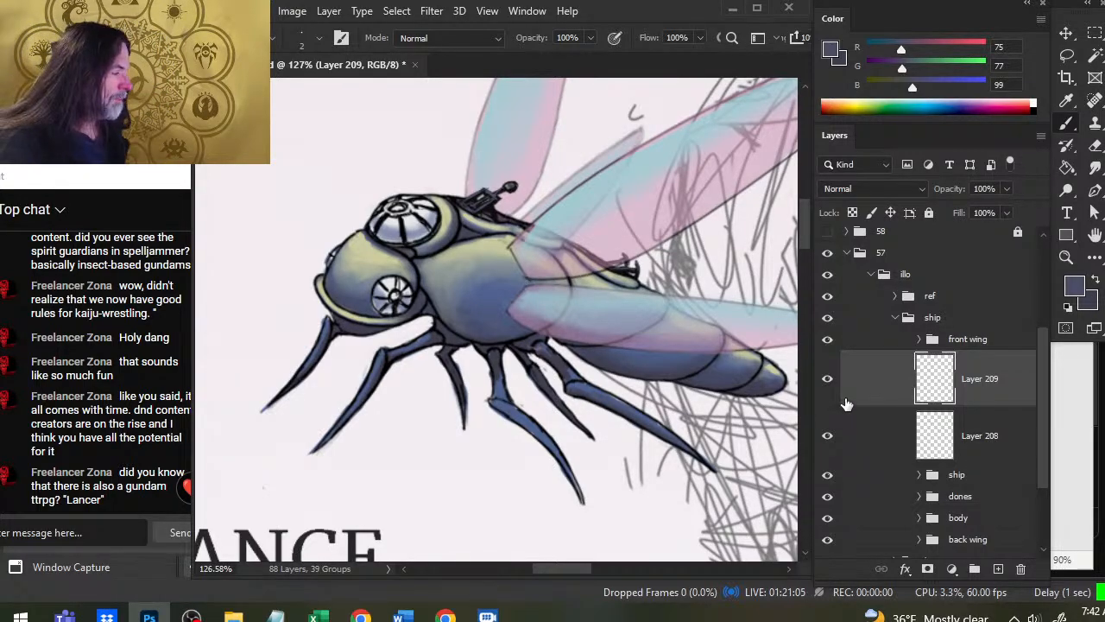
Lasso the rear mount, resize it with Free Transform, and touch it up with near-black sampled from its linework.
{"action": "key", "text": "l"}
{"action": "left_click_drag", "start_coordinate": [617, 256], "coordinate": [628, 298]}
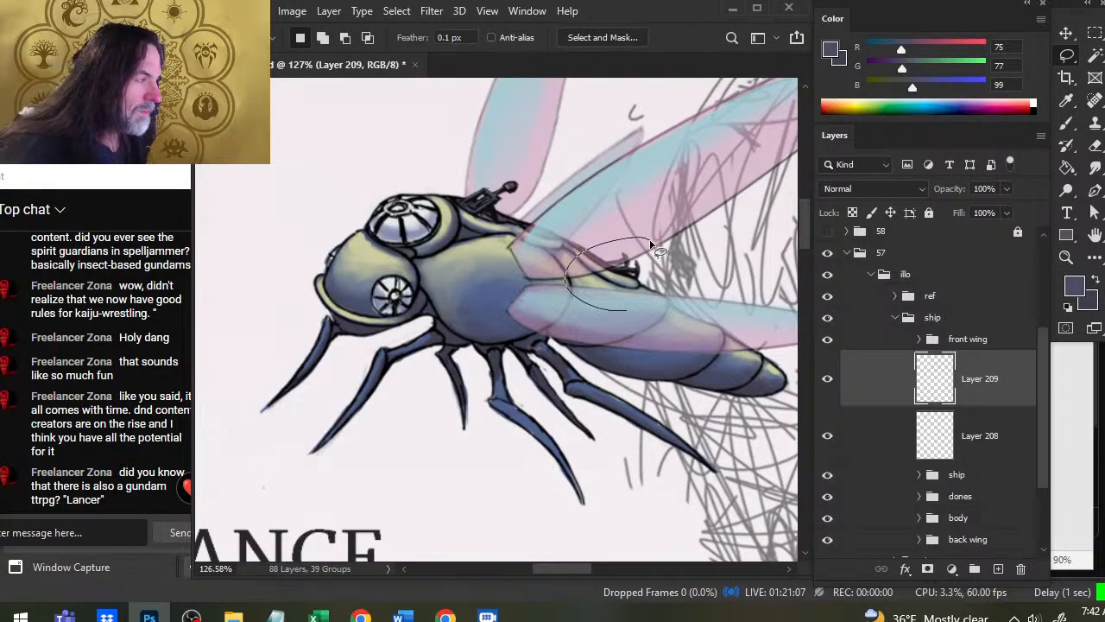
{"action": "right_click", "coordinate": [611, 195]}
{"action": "left_click", "coordinate": [699, 369]}
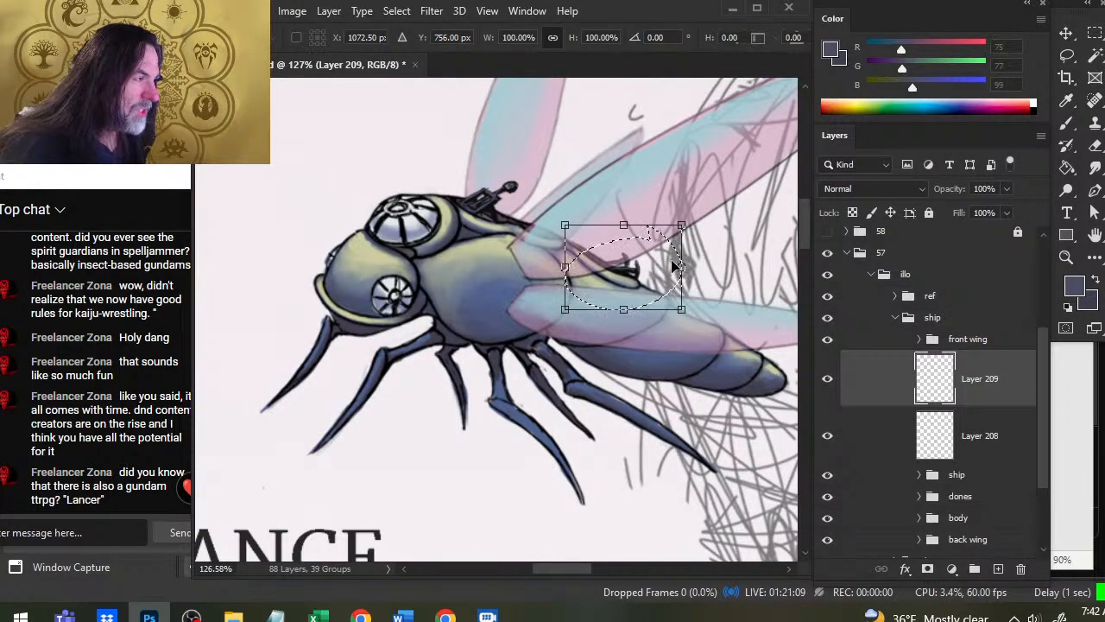
{"action": "left_click_drag", "start_coordinate": [681, 309], "coordinate": [658, 285]}
{"action": "key", "text": "Return"}
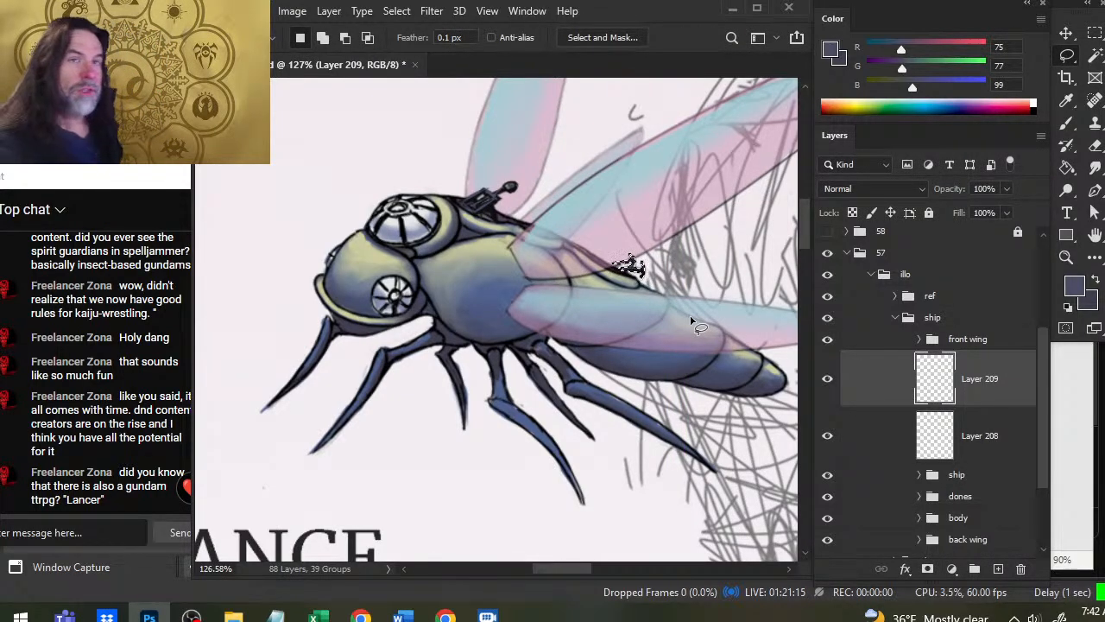
{"action": "key", "text": "b"}
{"action": "left_click", "coordinate": [634, 271], "text": "alt"}
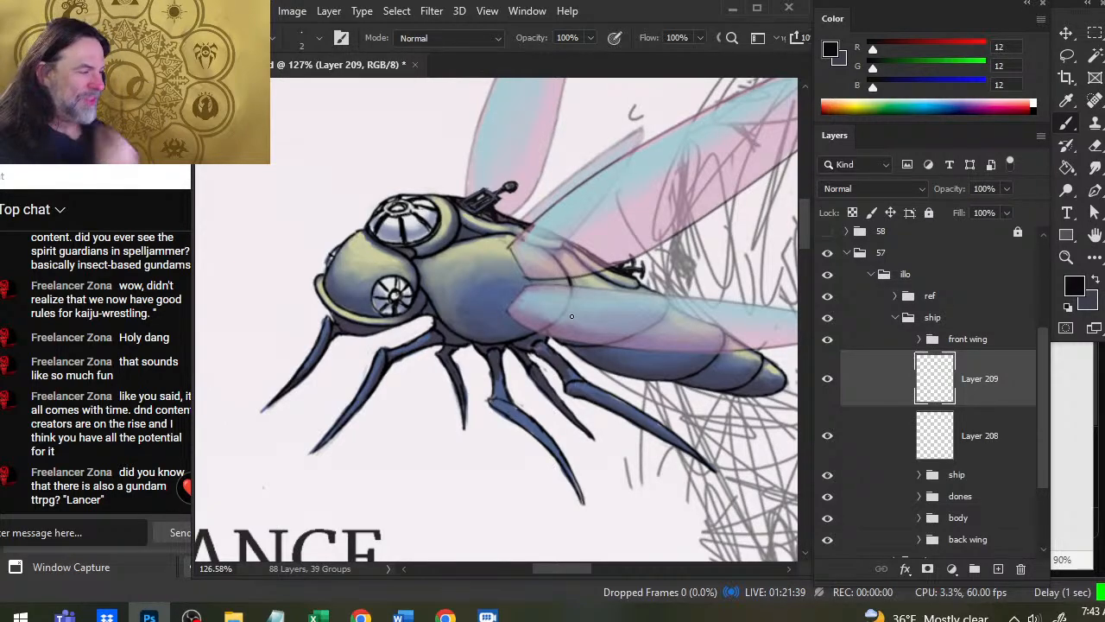
Group Layer 209 and Layer 208 and name the group weapons.
{"action": "key", "text": "z"}
{"action": "left_click_drag", "start_coordinate": [701, 367], "coordinate": [647, 361]}
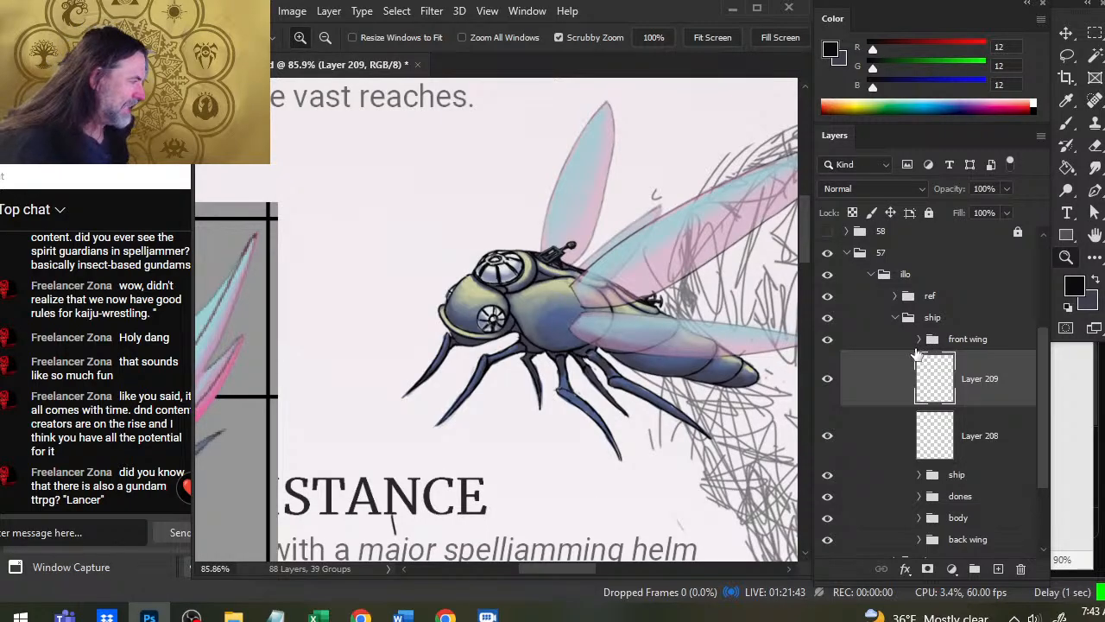
{"action": "left_click", "coordinate": [905, 447], "text": "shift"}
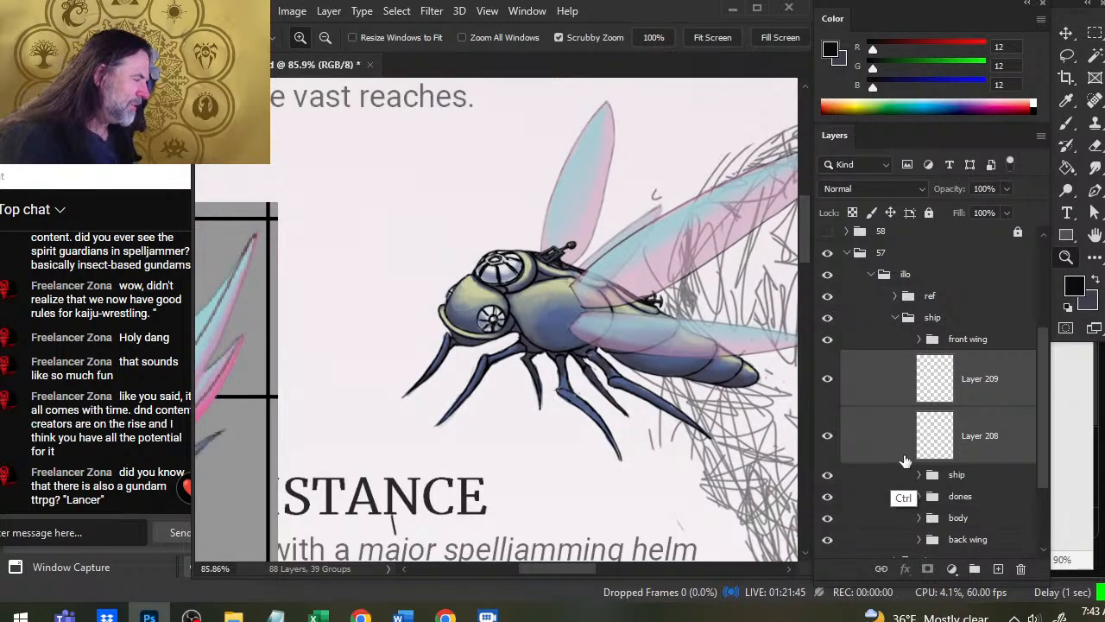
{"action": "key", "text": "ctrl+g"}
{"action": "double_click", "coordinate": [967, 361]}
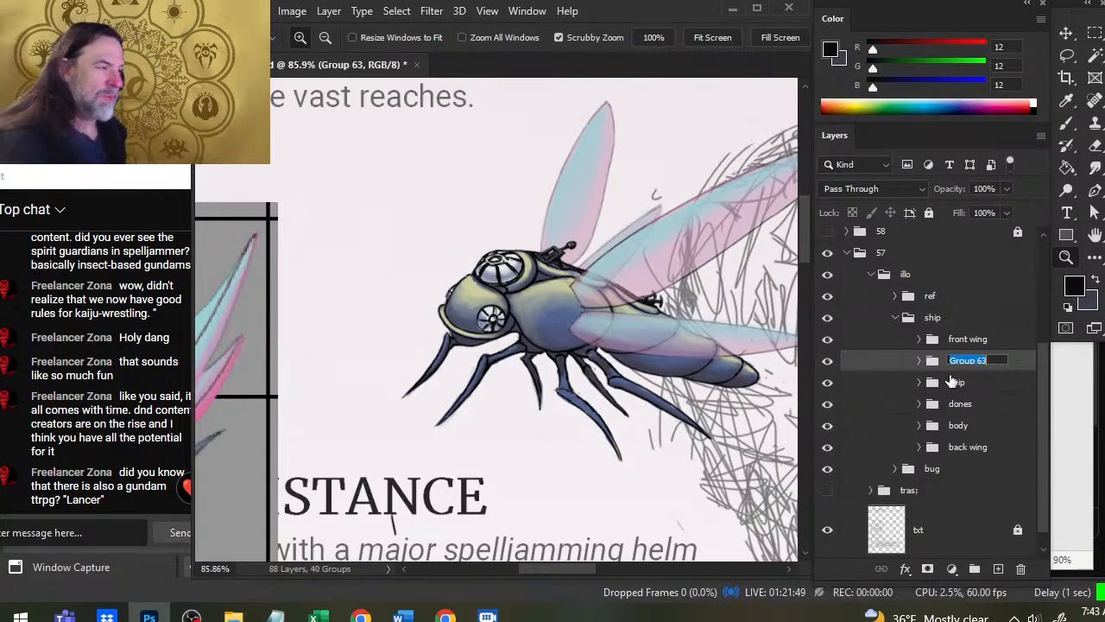
{"action": "type", "text": "weapons"}
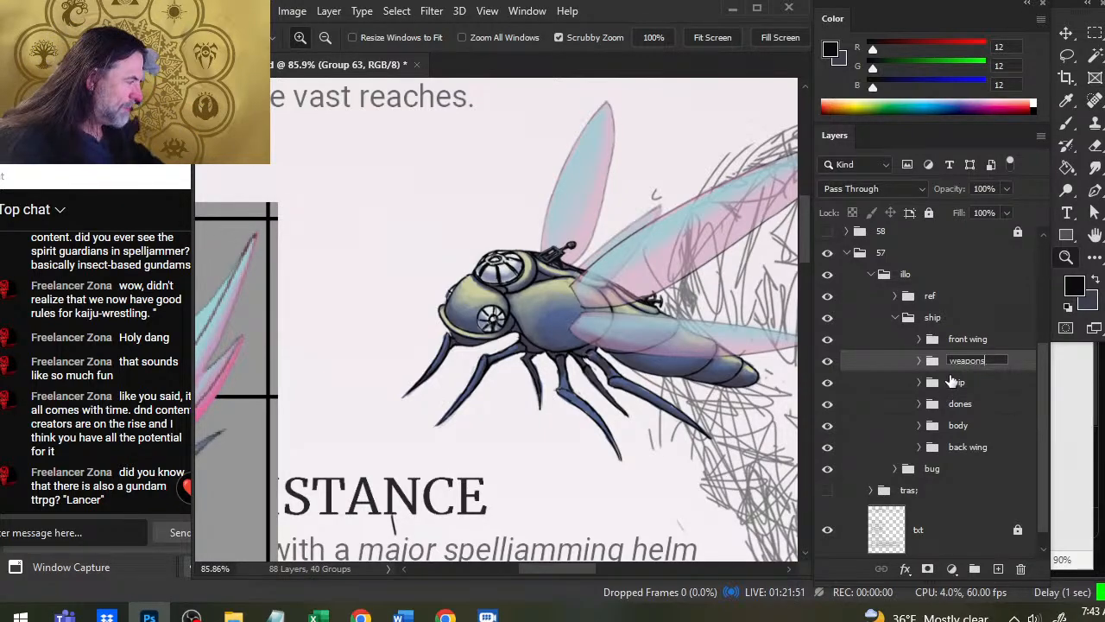
{"action": "key", "text": "Return"}
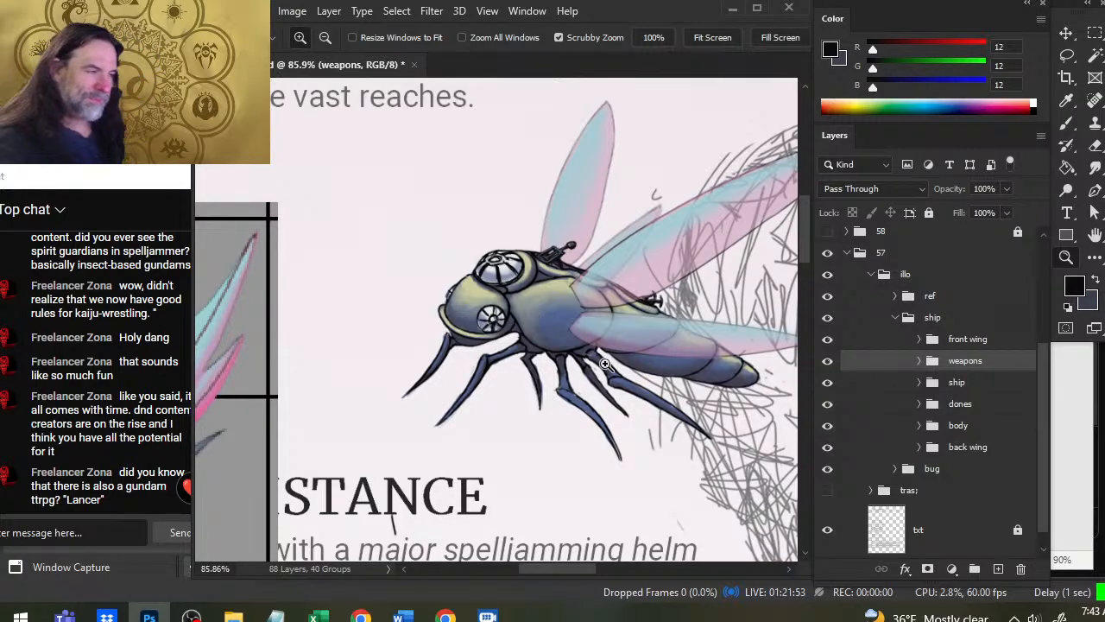
Lasso the front mount and cut it onto its own layer inside the weapons group.
{"action": "scroll", "coordinate": [610, 364], "scroll_direction": "down", "scroll_amount": 4}
{"action": "scroll", "coordinate": [610, 364], "scroll_direction": "down", "scroll_amount": 1}
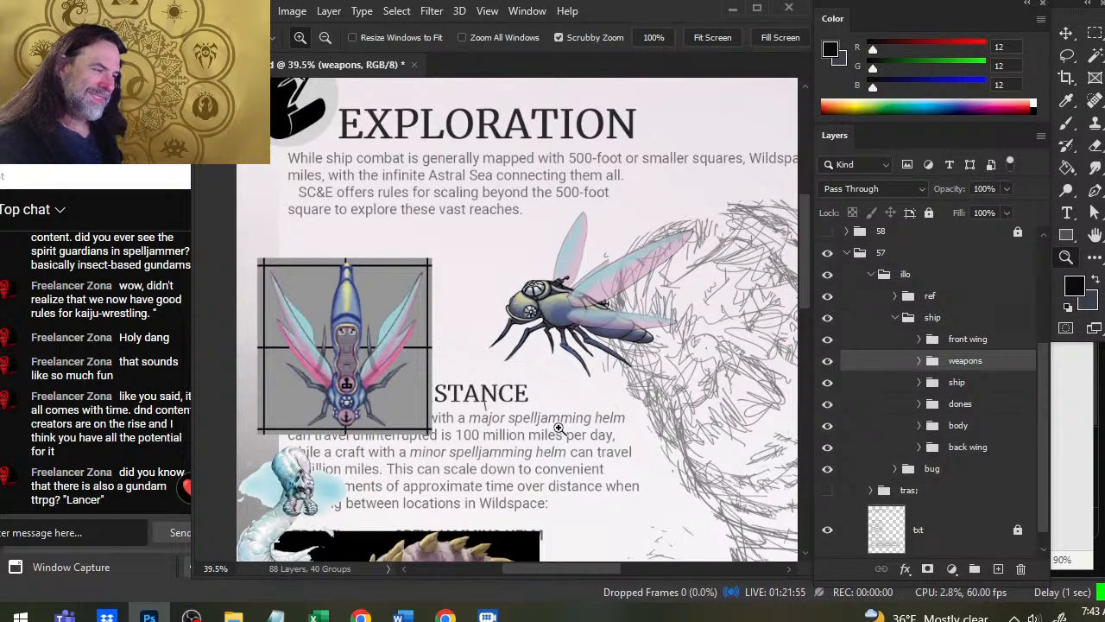
{"action": "left_click", "coordinate": [920, 361]}
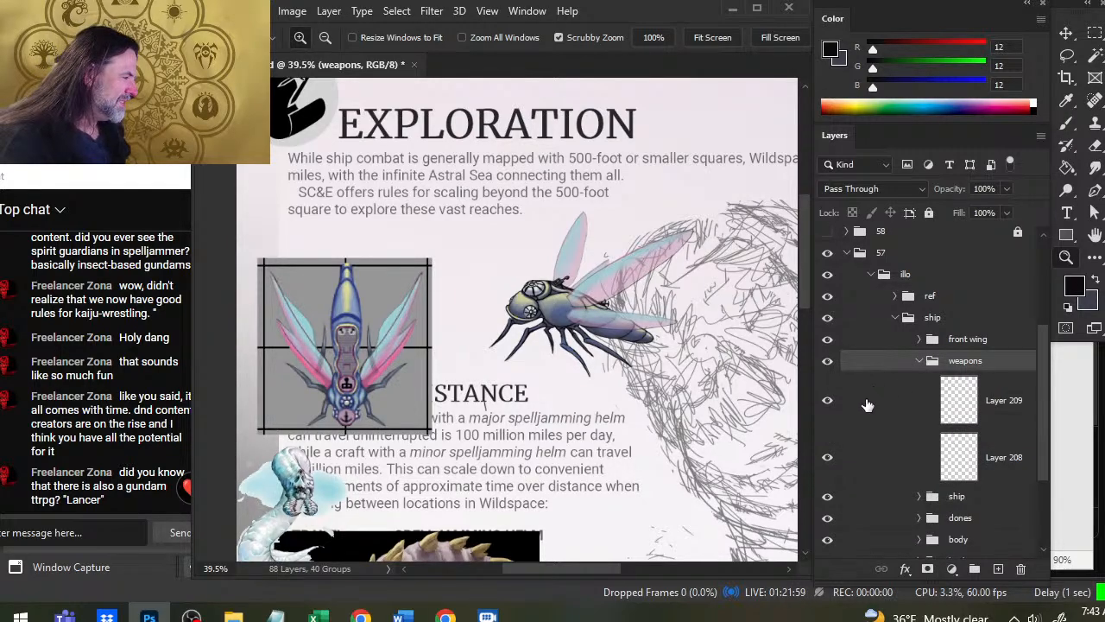
{"action": "left_click", "coordinate": [839, 406]}
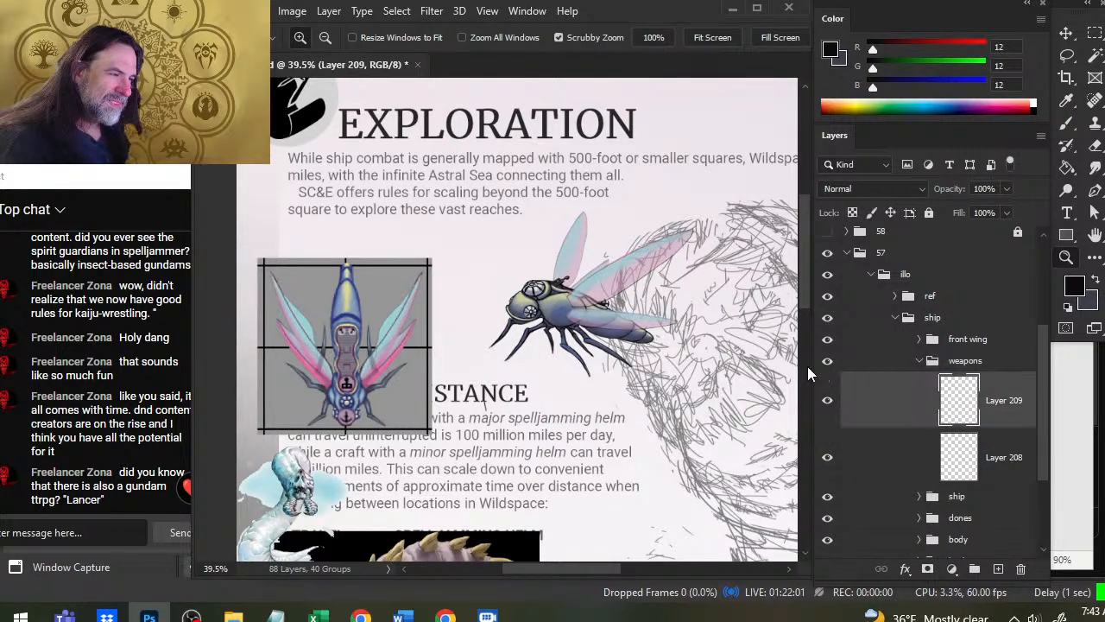
{"action": "key", "text": "l"}
{"action": "left_click_drag", "start_coordinate": [559, 257], "coordinate": [548, 261]}
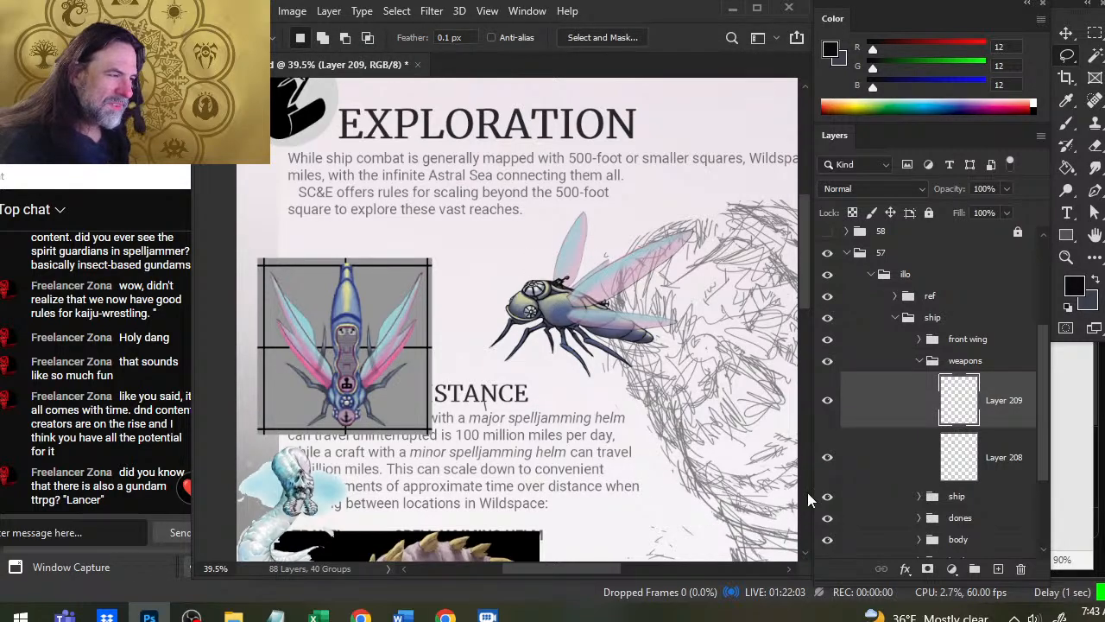
{"action": "left_click", "coordinate": [903, 467]}
{"action": "key", "text": "ctrl+shift+j"}
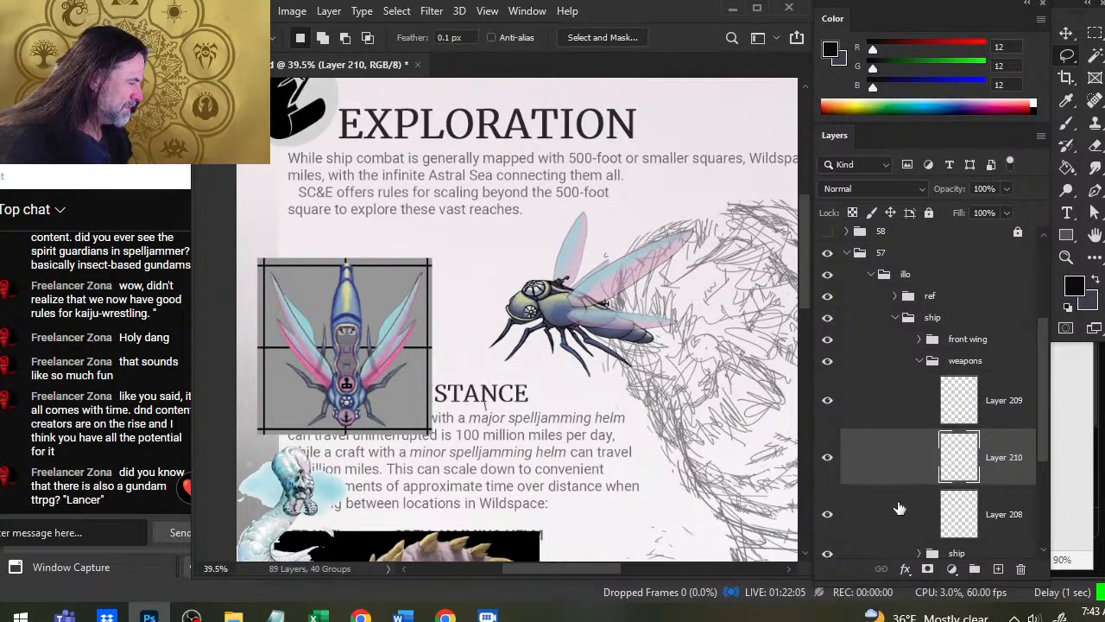
Resize Layer 210 and Layer 208 together with Free Transform, and save the document.
{"action": "left_click", "coordinate": [898, 515], "text": "shift"}
{"action": "right_click", "coordinate": [635, 342]}
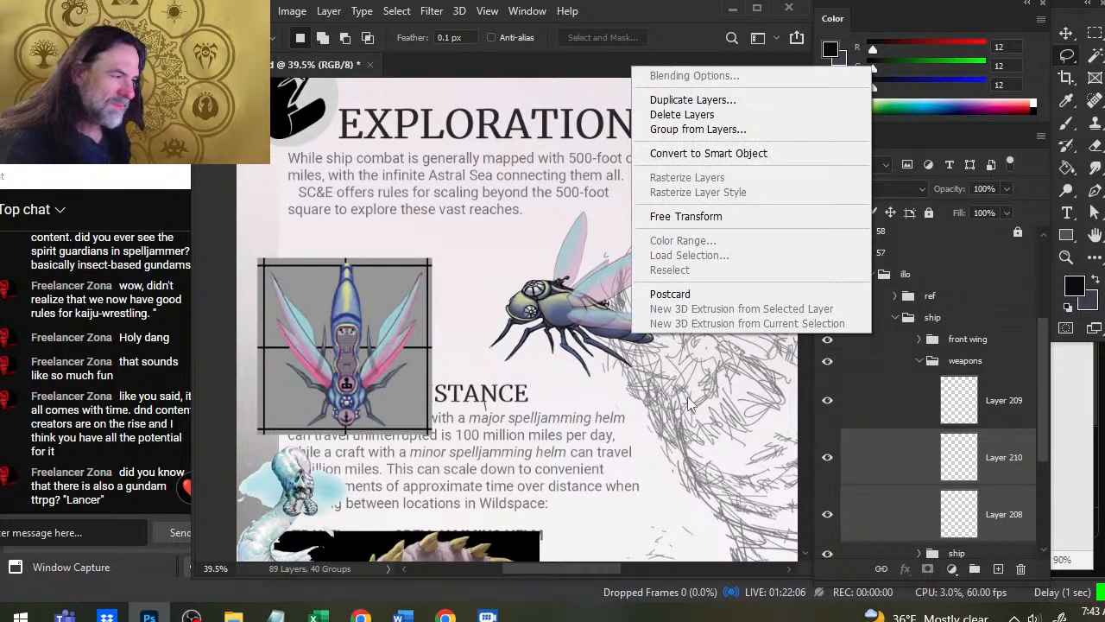
{"action": "left_click", "coordinate": [711, 216]}
{"action": "left_click_drag", "start_coordinate": [569, 275], "coordinate": [584, 277]}
{"action": "key", "text": "Return"}
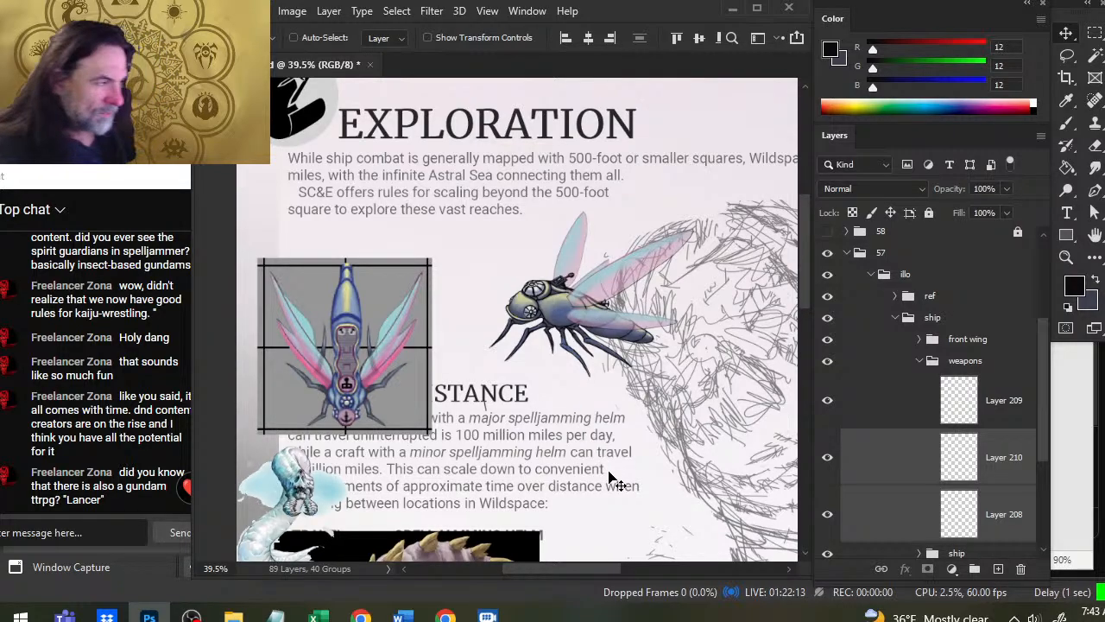
{"action": "key", "text": "ctrl"}
{"action": "key", "text": "ctrl+s"}
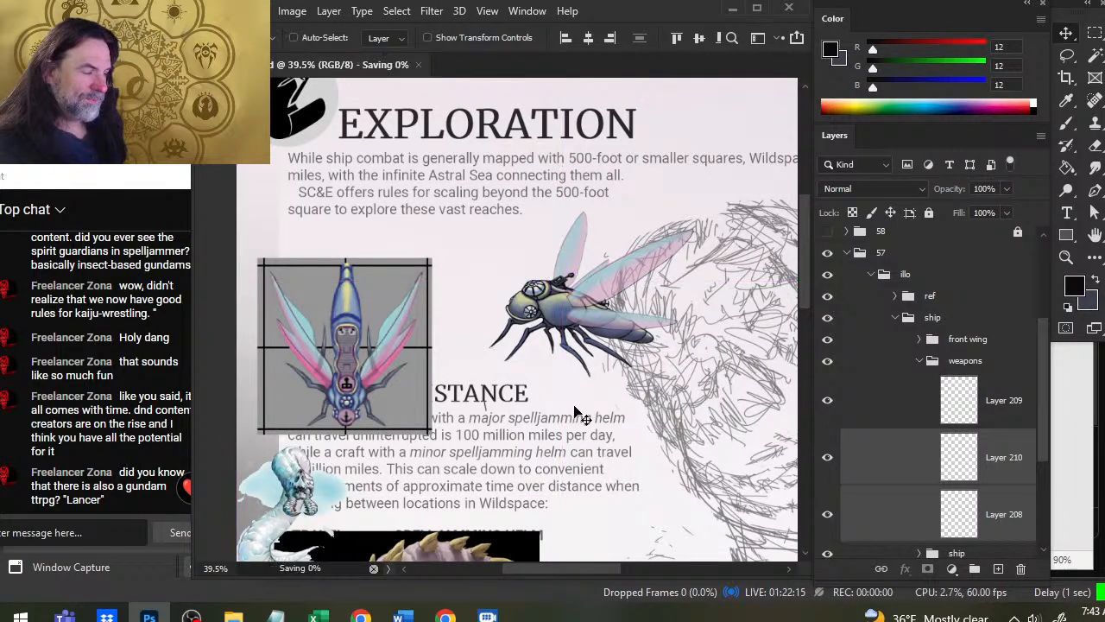
Collapse the weapons group and the ship group.
{"action": "key", "text": "z"}
{"action": "left_click_drag", "start_coordinate": [608, 399], "coordinate": [537, 403]}
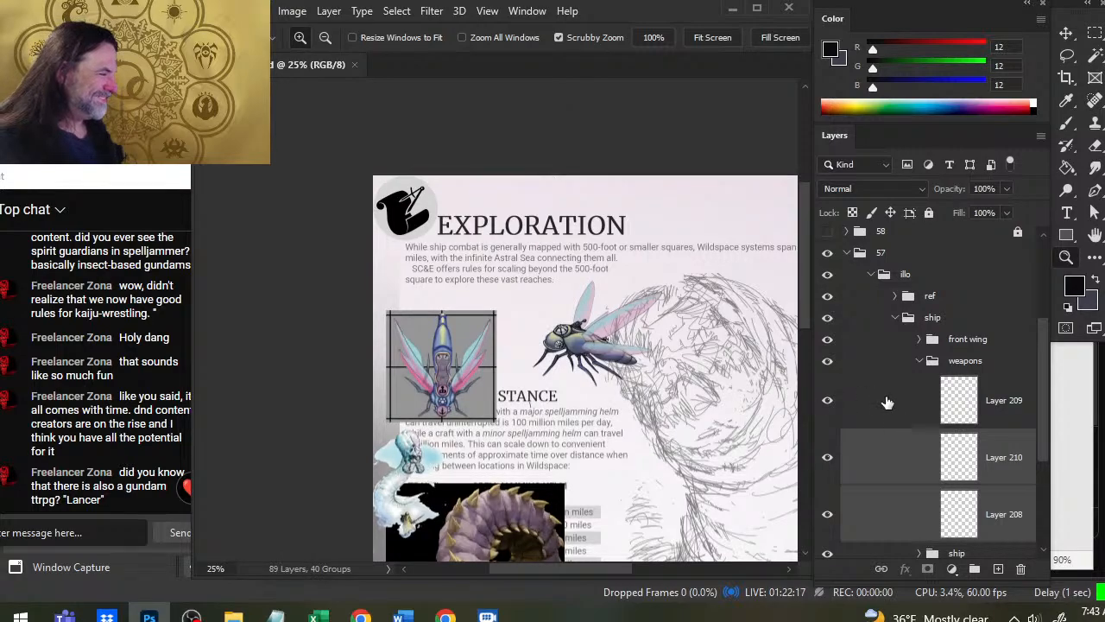
{"action": "left_click", "coordinate": [919, 361]}
{"action": "left_click", "coordinate": [895, 318]}
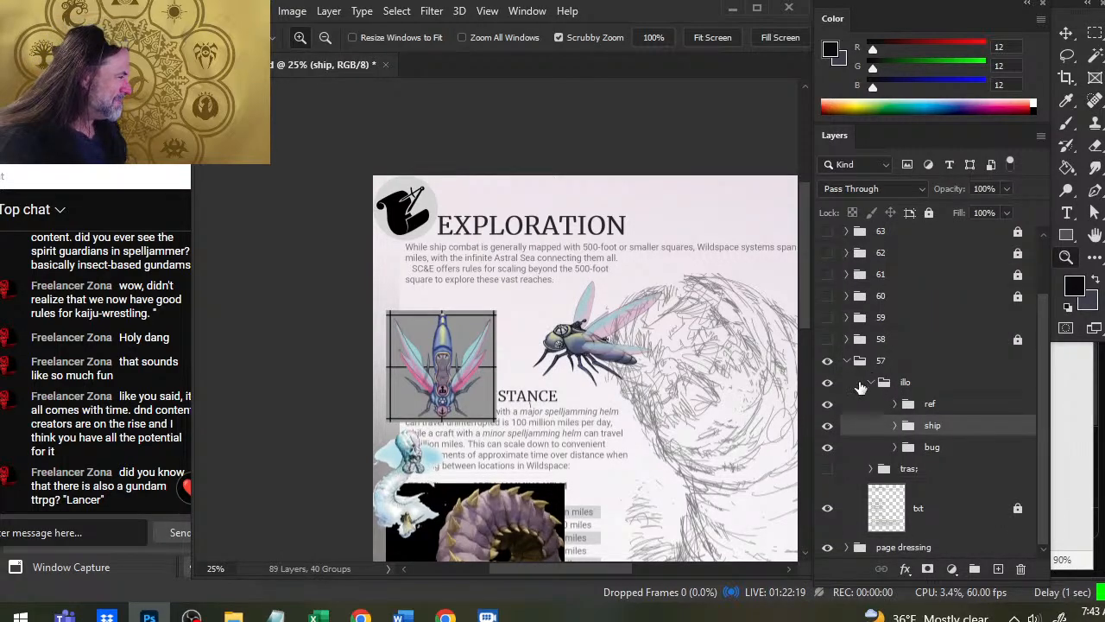
Switch the ref group off and on again, expand it, and hide the top-down ship reference layer.
{"action": "left_click", "coordinate": [827, 425]}
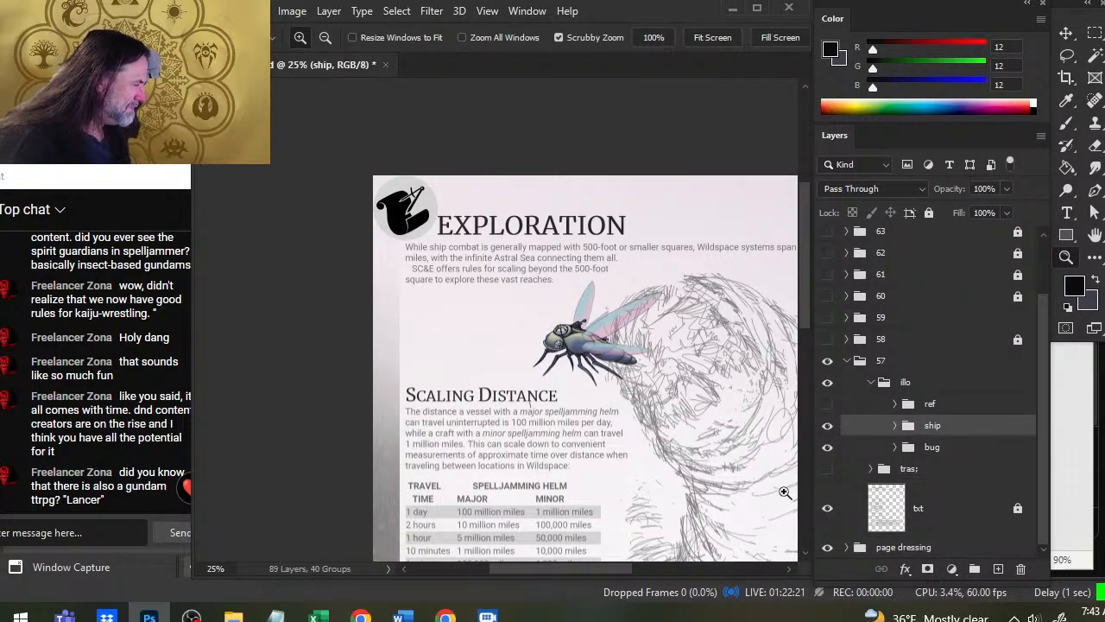
{"action": "left_click", "coordinate": [827, 425]}
{"action": "left_click", "coordinate": [895, 403]}
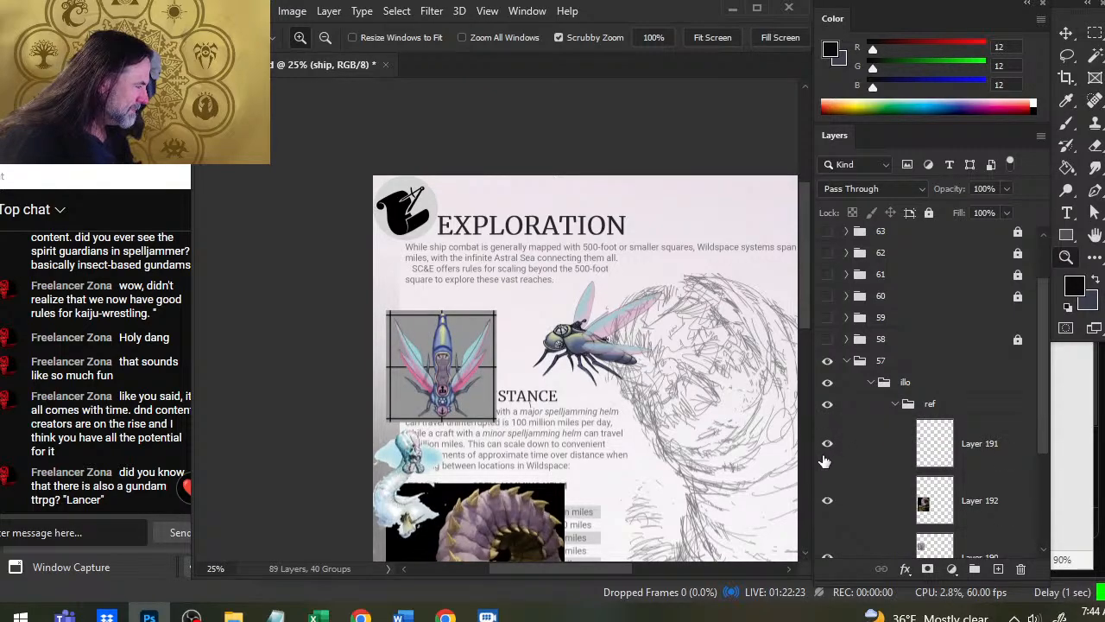
{"action": "left_click", "coordinate": [826, 557]}
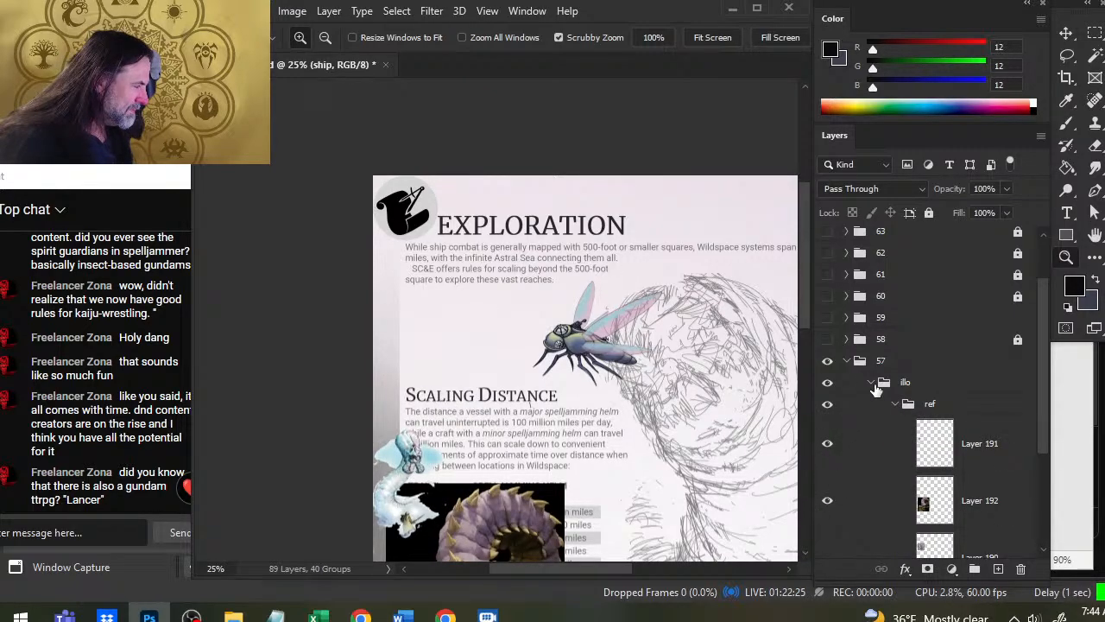
Collapse the ref group, expand the bug group and select its sketch, Layer 144.
{"action": "left_click", "coordinate": [895, 403]}
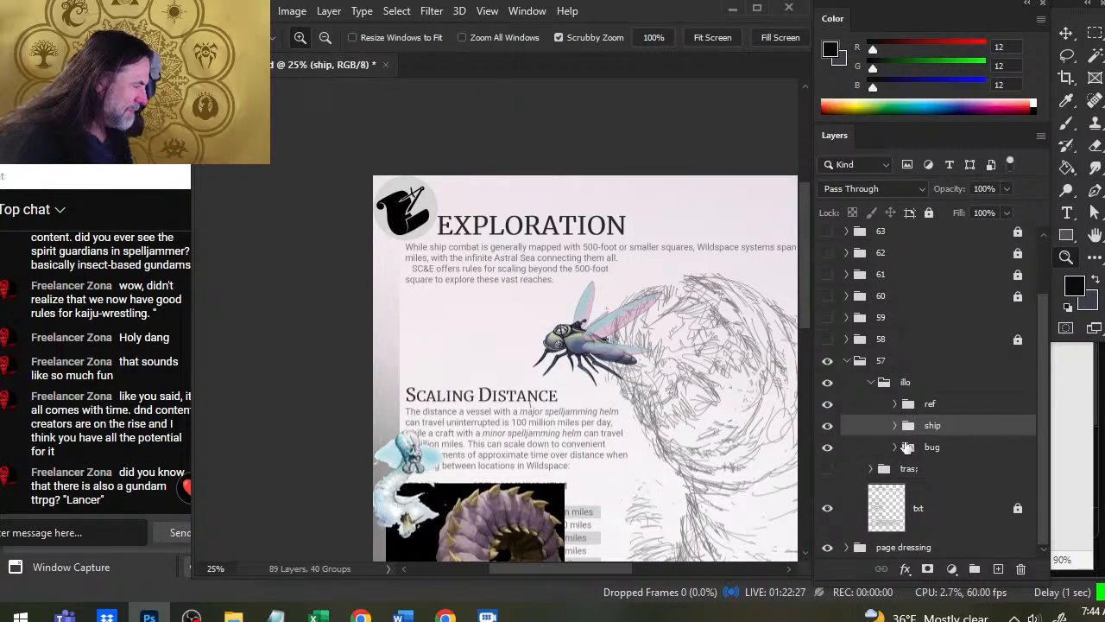
{"action": "left_click", "coordinate": [895, 446]}
{"action": "left_click", "coordinate": [952, 505]}
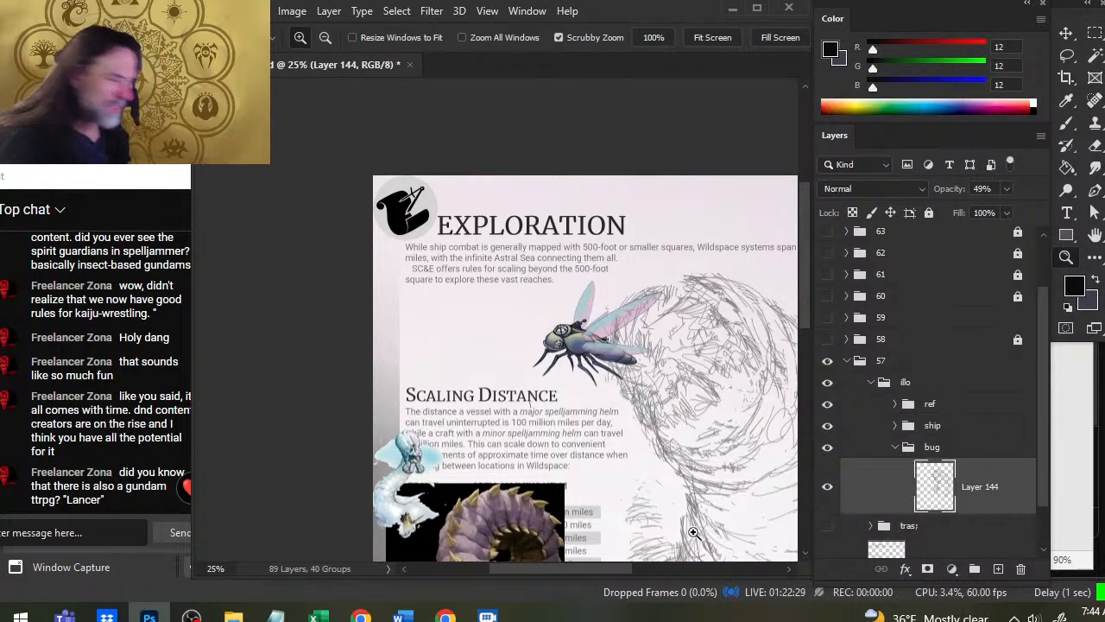
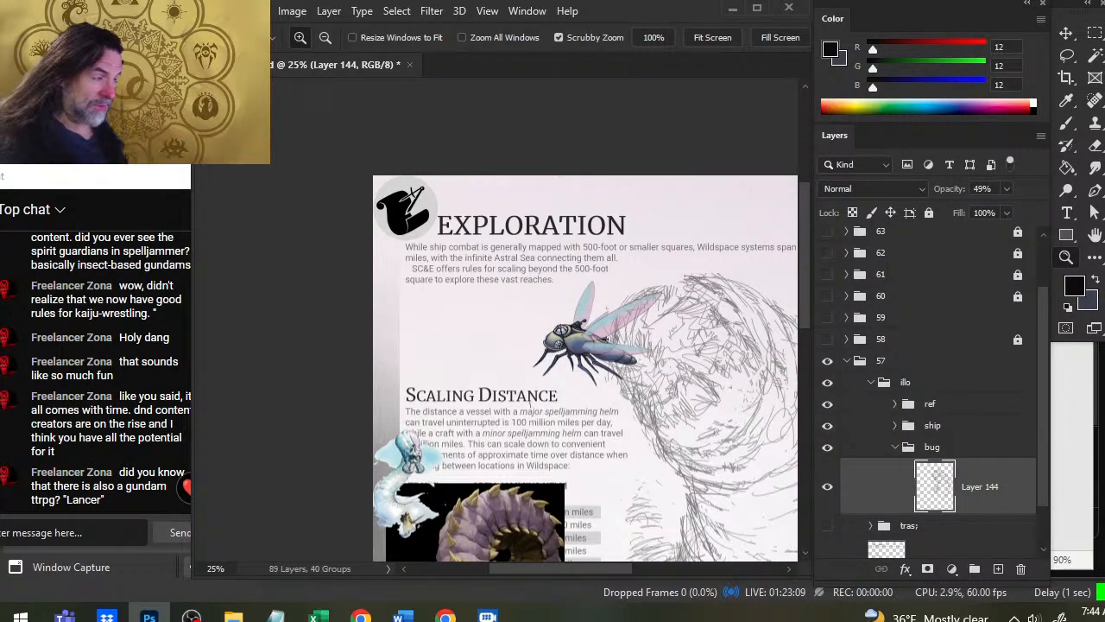
Select the ship group and nudge the insect ship slightly on the page, checking its placement beside the worm sketch.
{"action": "left_click", "coordinate": [828, 382]}
{"action": "left_click", "coordinate": [828, 382]}
{"action": "left_click", "coordinate": [870, 430]}
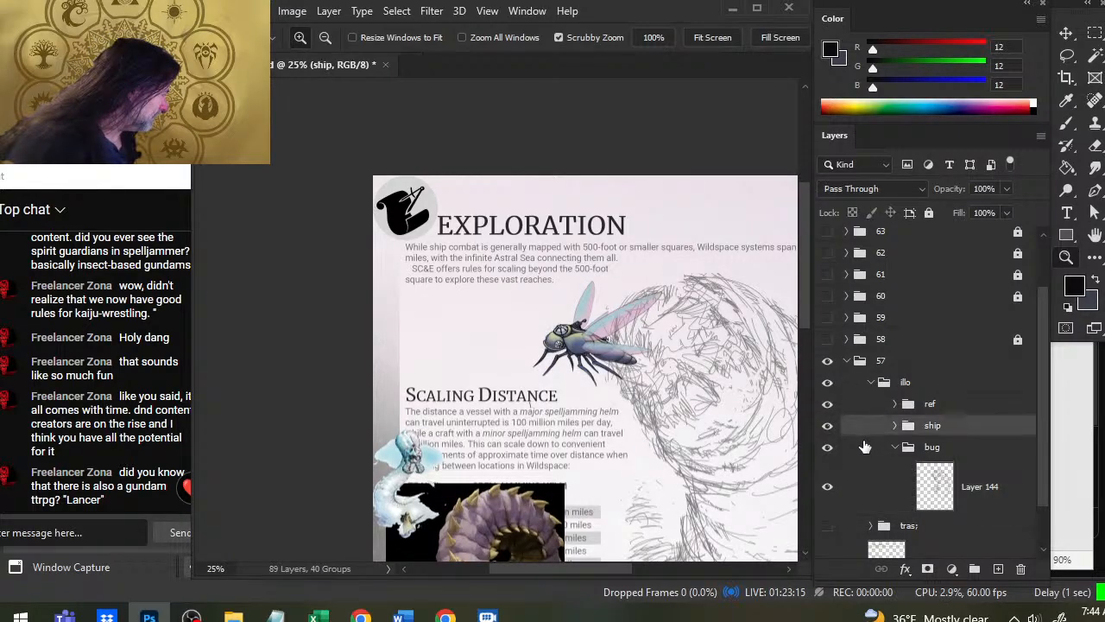
{"action": "key", "text": "v"}
{"action": "left_click_drag", "start_coordinate": [697, 432], "coordinate": [701, 437]}
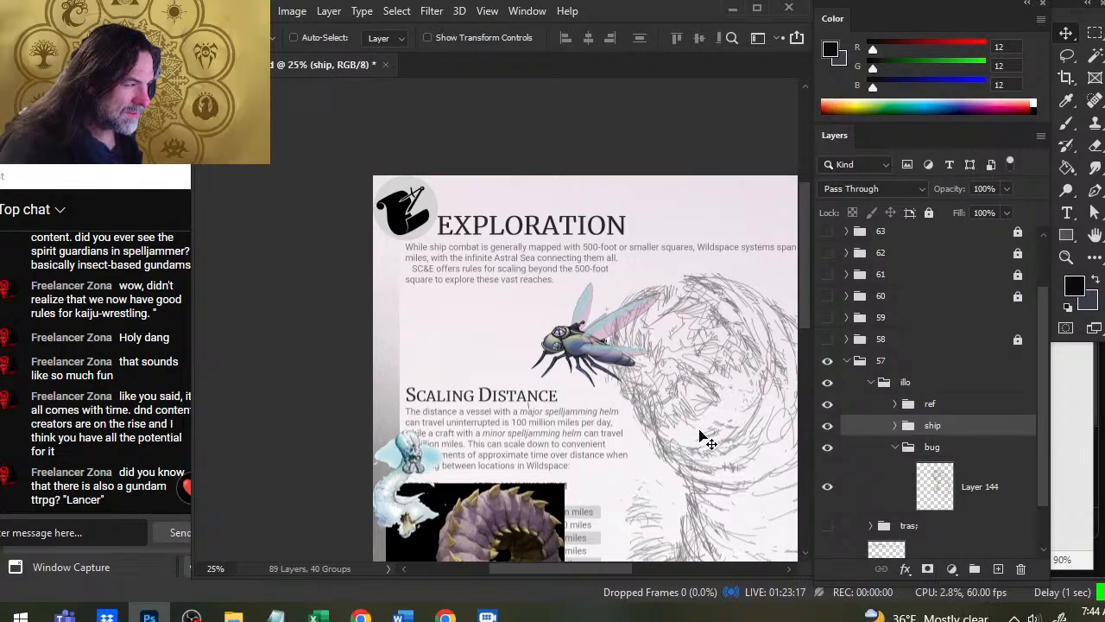
{"action": "key", "text": "z"}
{"action": "left_click_drag", "start_coordinate": [610, 330], "coordinate": [674, 379]}
{"action": "key", "text": "v"}
{"action": "key", "text": "z"}
{"action": "left_click_drag", "start_coordinate": [658, 426], "coordinate": [622, 417]}
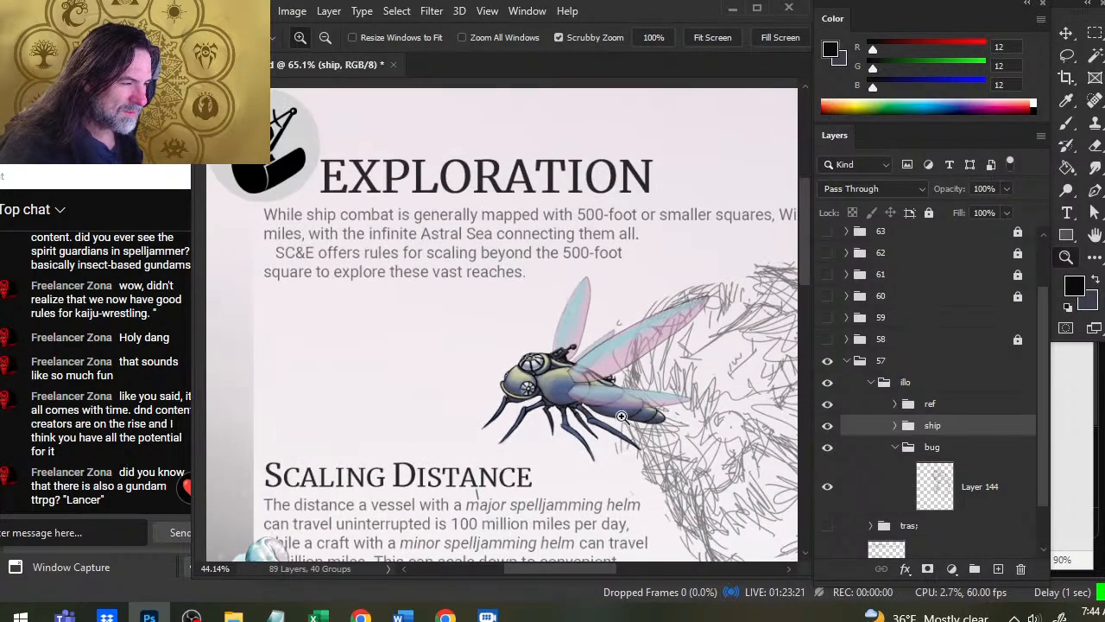
{"action": "left_click_drag", "start_coordinate": [699, 474], "coordinate": [603, 397]}
{"action": "key", "text": "v"}
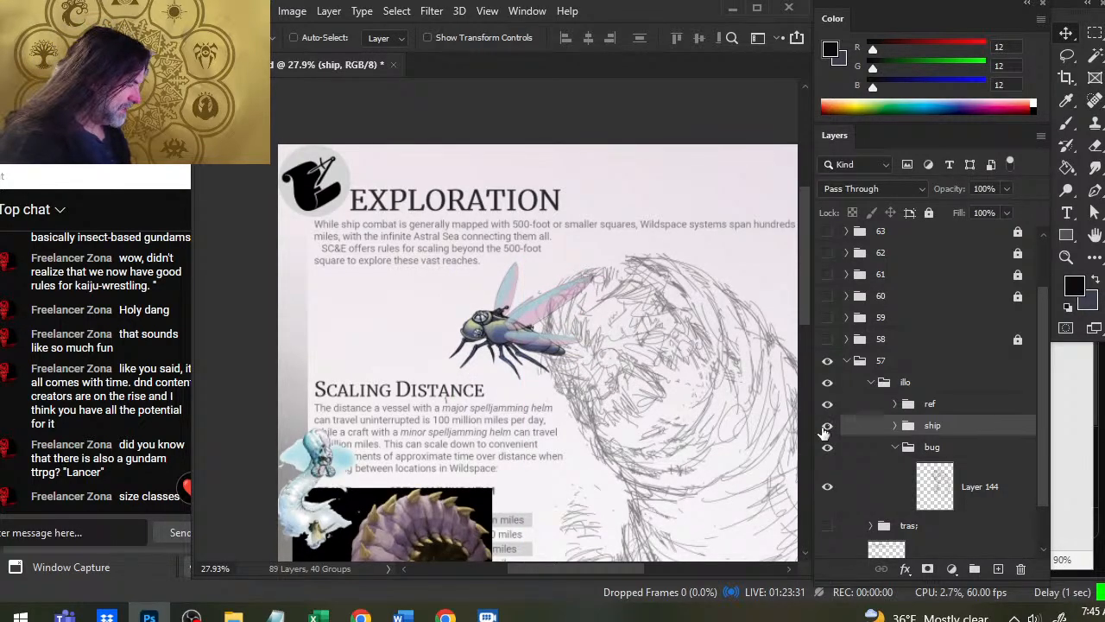
Select Layer 144 and sample a muted purple (RGB 93, 74, 90) from the purple worm reference as the painting colour.
{"action": "left_click", "coordinate": [866, 485]}
{"action": "key", "text": "z"}
{"action": "mouse_move", "coordinate": [698, 468]}
{"action": "left_mouse_down"}
{"action": "mouse_move", "coordinate": [651, 458]}
{"action": "mouse_move", "coordinate": [671, 268]}
{"action": "left_mouse_up"}
{"action": "left_click_drag", "start_coordinate": [516, 335], "coordinate": [580, 360]}
{"action": "key", "text": "b"}
{"action": "mouse_move", "coordinate": [558, 305]}
{"action": "left_mouse_down", "text": "alt"}
{"action": "mouse_move", "coordinate": [530, 335]}
{"action": "mouse_move", "coordinate": [546, 326]}
{"action": "left_mouse_up", "text": "alt"}
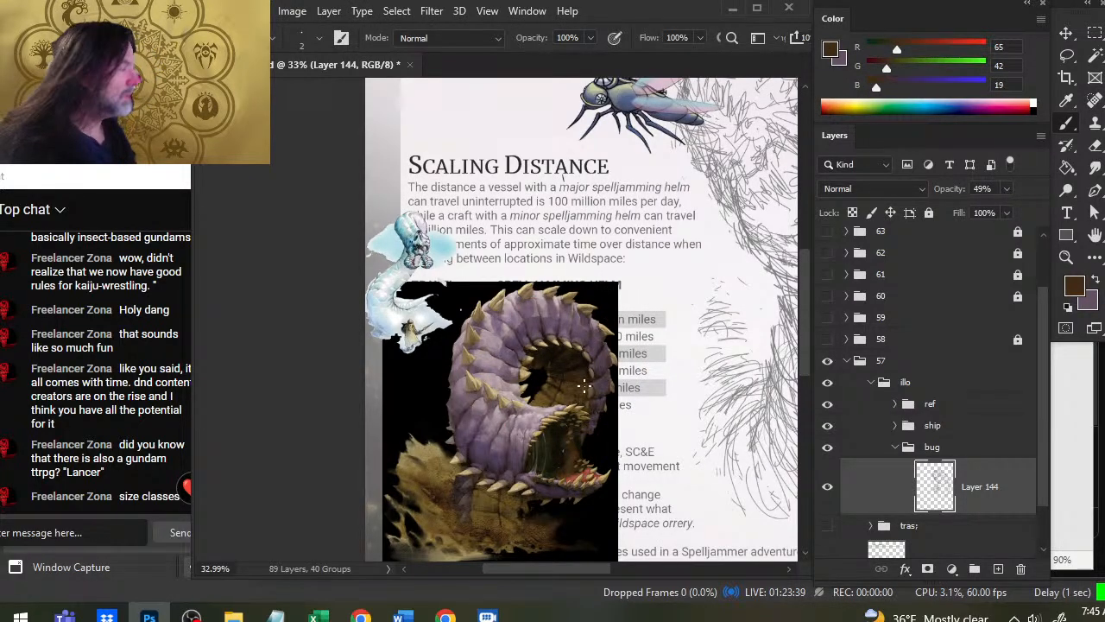
{"action": "mouse_move", "coordinate": [587, 330]}
{"action": "left_mouse_down"}
{"action": "mouse_move", "coordinate": [543, 317]}
{"action": "mouse_move", "coordinate": [535, 294]}
{"action": "mouse_move", "coordinate": [580, 367]}
{"action": "mouse_move", "coordinate": [575, 395]}
{"action": "mouse_move", "coordinate": [602, 373]}
{"action": "mouse_move", "coordinate": [605, 389]}
{"action": "mouse_move", "coordinate": [505, 496]}
{"action": "mouse_move", "coordinate": [586, 379]}
{"action": "mouse_move", "coordinate": [526, 318]}
{"action": "mouse_move", "coordinate": [530, 370]}
{"action": "mouse_move", "coordinate": [518, 380]}
{"action": "left_mouse_up"}
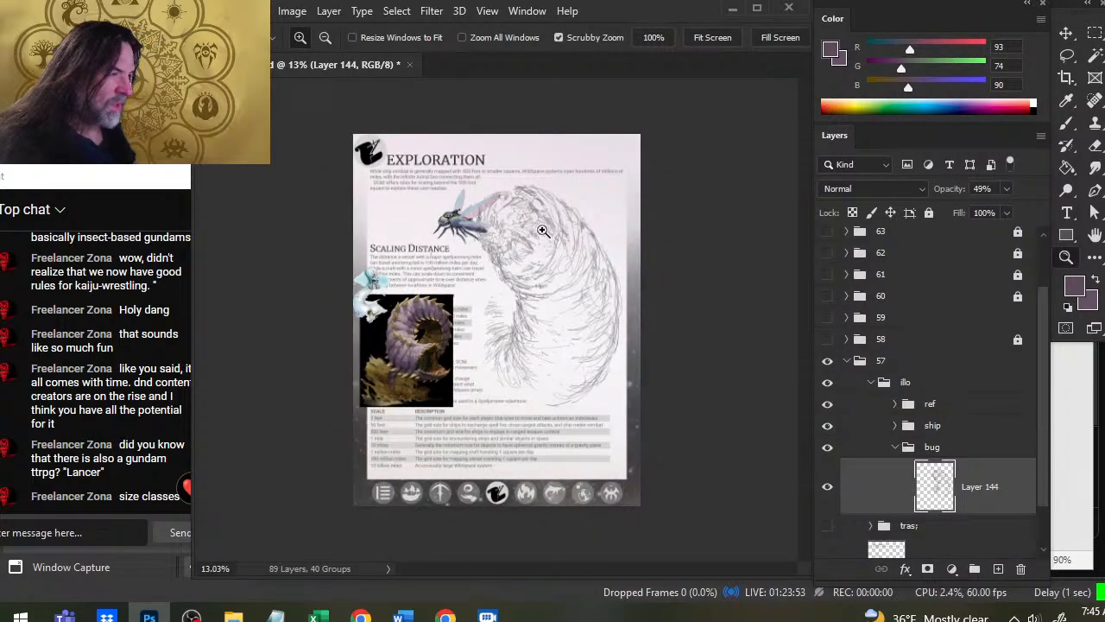
Enlarge the brush to 100 for blocking in the worm and undo the test stroke.
{"action": "mouse_move", "coordinate": [542, 229]}
{"action": "left_mouse_down"}
{"action": "mouse_move", "coordinate": [567, 221]}
{"action": "mouse_move", "coordinate": [538, 217]}
{"action": "mouse_move", "coordinate": [561, 216]}
{"action": "left_mouse_up"}
{"action": "key", "text": "]"}
{"action": "key", "text": "]"}
{"action": "key", "text": "]"}
{"action": "key", "text": "]"}
{"action": "key", "text": "]"}
{"action": "key", "text": "]"}
{"action": "key", "text": "]"}
{"action": "key", "text": "]"}
{"action": "key", "text": "]"}
{"action": "key", "text": "]"}
{"action": "key", "text": "]"}
{"action": "key", "text": "]"}
{"action": "key", "text": "]"}
{"action": "key", "text": "]"}
{"action": "key", "text": "]"}
{"action": "key", "text": "]"}
{"action": "key", "text": "]"}
{"action": "key", "text": "]"}
{"action": "key", "text": "]"}
{"action": "key", "text": "]"}
{"action": "key", "text": "ctrl+z"}
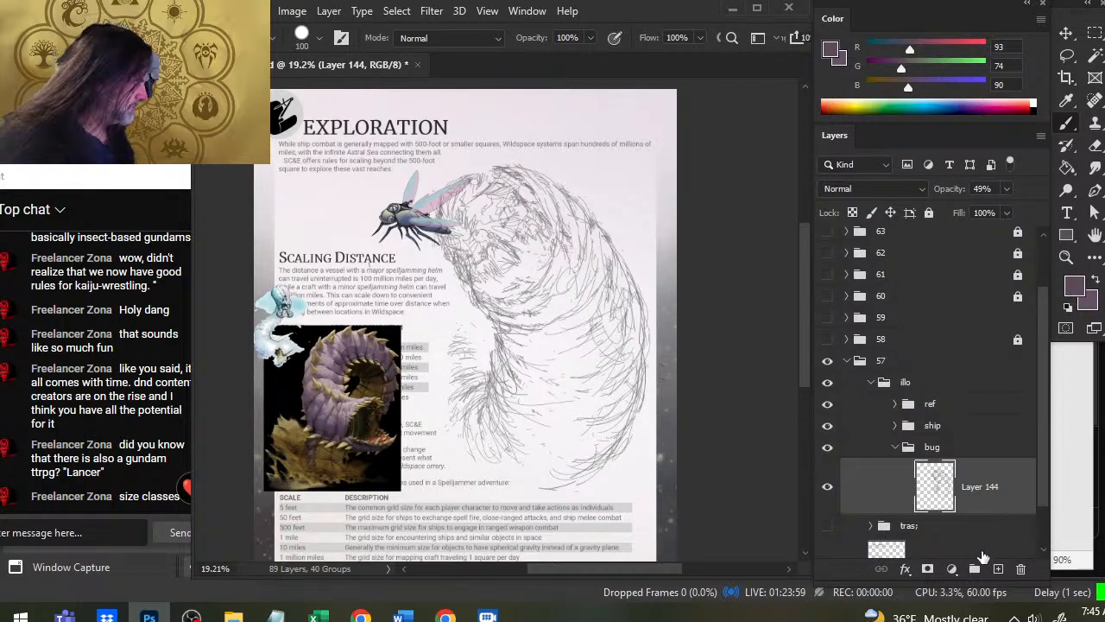
Add a new layer directly below Layer 144 in the bug group and make it active.
{"action": "left_click", "coordinate": [999, 570]}
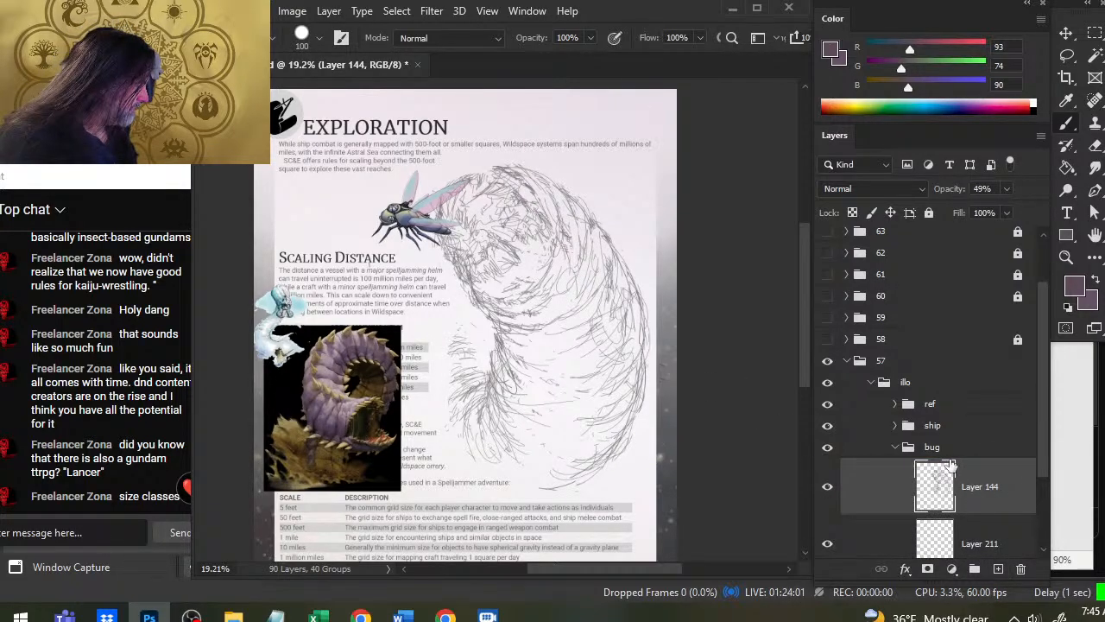
{"action": "left_click", "coordinate": [955, 451]}
{"action": "left_click", "coordinate": [969, 508]}
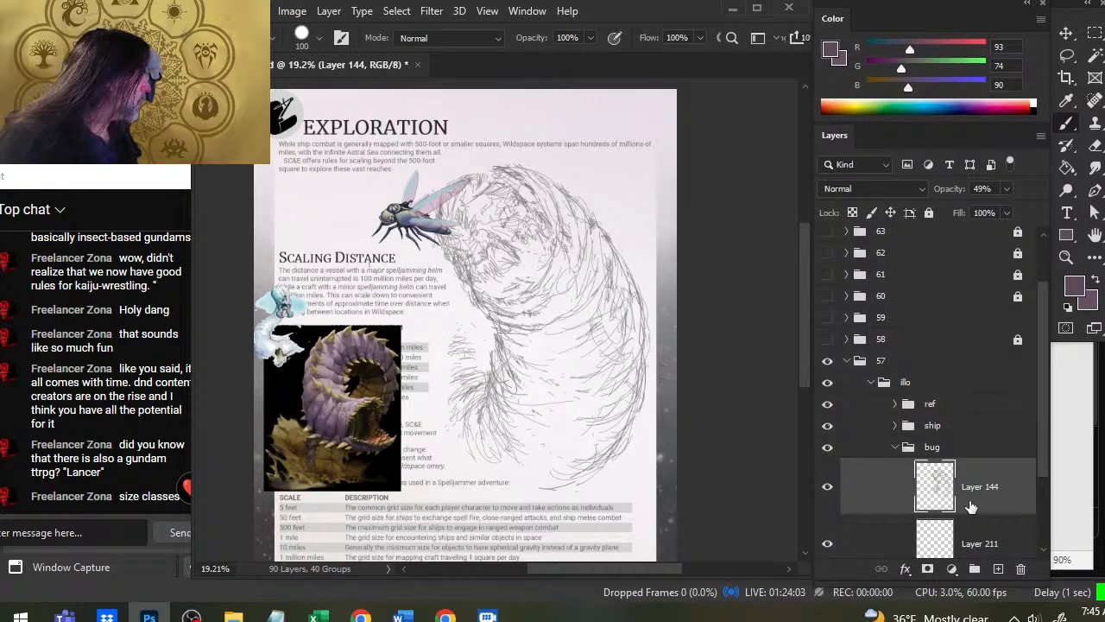
{"action": "left_click", "coordinate": [980, 550]}
Paint purple along the worm's outer back and a short purple patch at the left of its body.
{"action": "mouse_move", "coordinate": [544, 216]}
{"action": "left_mouse_down"}
{"action": "mouse_move", "coordinate": [574, 223]}
{"action": "mouse_move", "coordinate": [518, 185]}
{"action": "mouse_move", "coordinate": [566, 218]}
{"action": "mouse_move", "coordinate": [594, 257]}
{"action": "mouse_move", "coordinate": [587, 220]}
{"action": "mouse_move", "coordinate": [628, 355]}
{"action": "left_mouse_up"}
{"action": "mouse_move", "coordinate": [610, 251]}
{"action": "left_mouse_down"}
{"action": "mouse_move", "coordinate": [630, 294]}
{"action": "mouse_move", "coordinate": [622, 377]}
{"action": "left_mouse_up"}
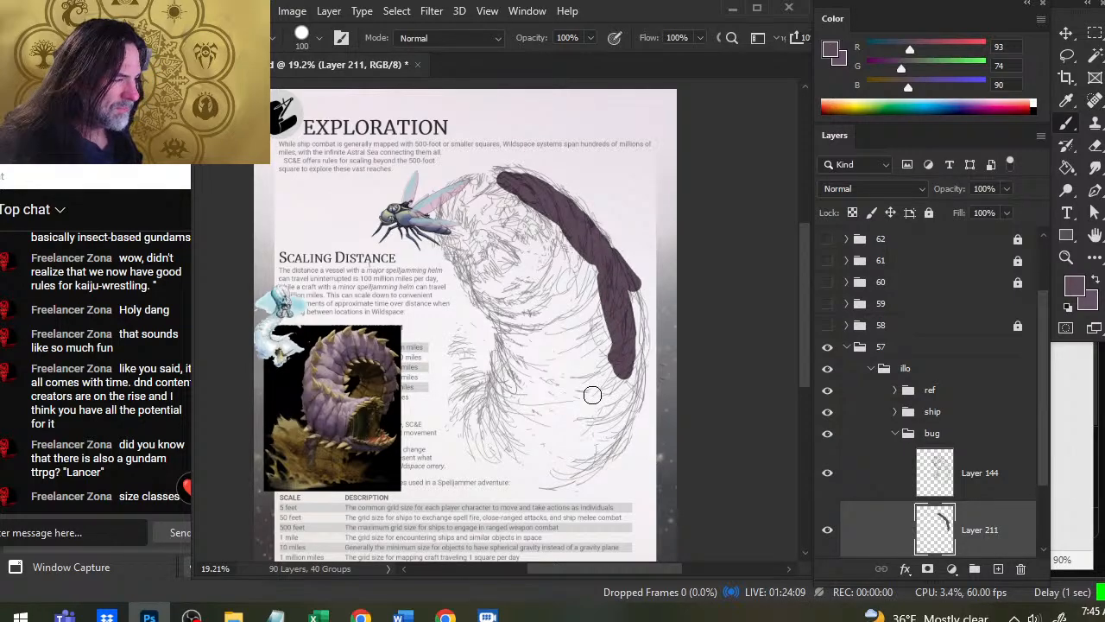
{"action": "mouse_move", "coordinate": [456, 339]}
{"action": "left_mouse_down"}
{"action": "mouse_move", "coordinate": [477, 402]}
{"action": "mouse_move", "coordinate": [480, 373]}
{"action": "left_mouse_up"}
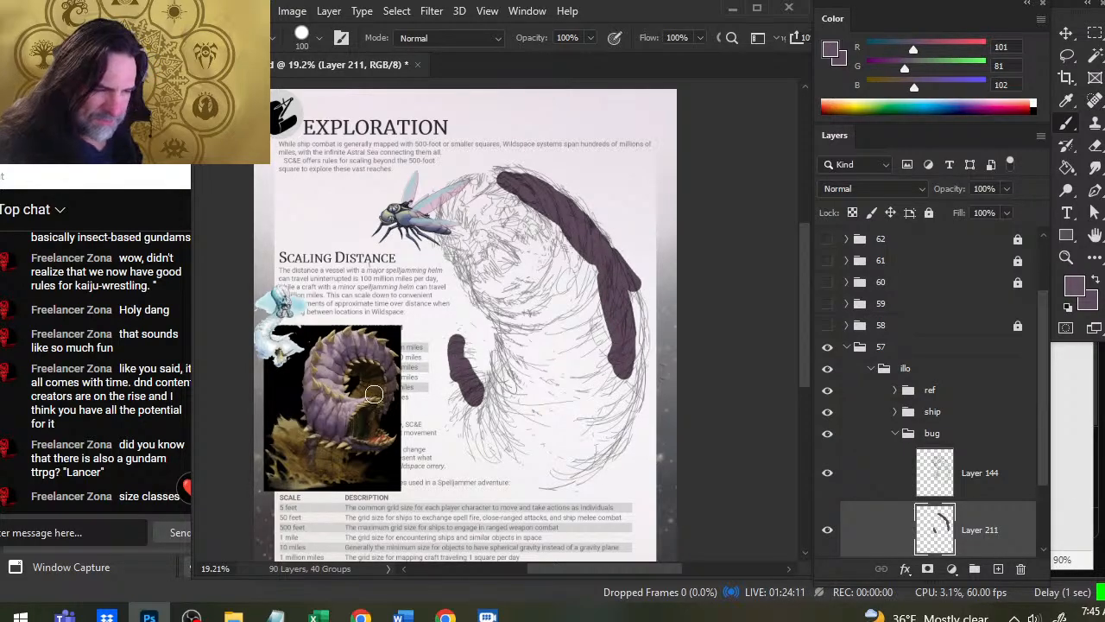
Sample dark brown (RGB 41, 30, 14) from the reference worm's mouth and block in the central body of the sketch.
{"action": "left_click", "coordinate": [383, 379], "text": "alt"}
{"action": "left_click", "coordinate": [378, 385], "text": "alt"}
{"action": "mouse_move", "coordinate": [539, 344]}
{"action": "left_mouse_down"}
{"action": "mouse_move", "coordinate": [540, 358]}
{"action": "mouse_move", "coordinate": [516, 316]}
{"action": "mouse_move", "coordinate": [542, 359]}
{"action": "mouse_move", "coordinate": [473, 293]}
{"action": "mouse_move", "coordinate": [542, 285]}
{"action": "mouse_move", "coordinate": [557, 303]}
{"action": "mouse_move", "coordinate": [542, 359]}
{"action": "mouse_move", "coordinate": [566, 311]}
{"action": "mouse_move", "coordinate": [561, 355]}
{"action": "mouse_move", "coordinate": [553, 259]}
{"action": "mouse_move", "coordinate": [542, 359]}
{"action": "mouse_move", "coordinate": [563, 406]}
{"action": "mouse_move", "coordinate": [531, 466]}
{"action": "mouse_move", "coordinate": [566, 355]}
{"action": "mouse_move", "coordinate": [564, 316]}
{"action": "left_mouse_up"}
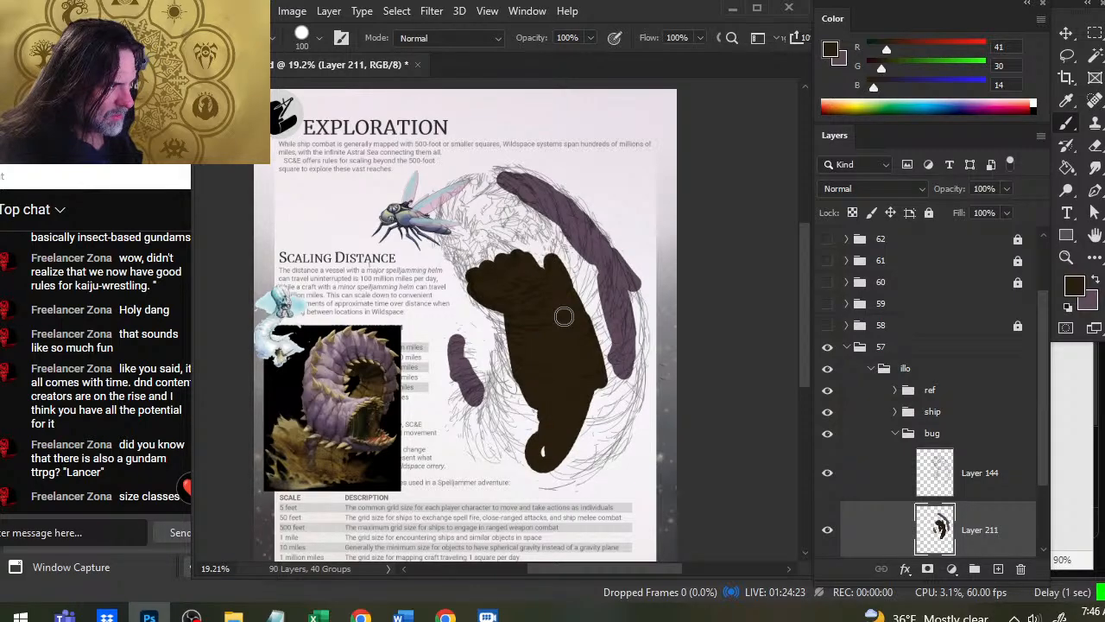
Raise the opacity of the worm sketch on Layer 144 to 95%.
{"action": "left_click", "coordinate": [872, 480]}
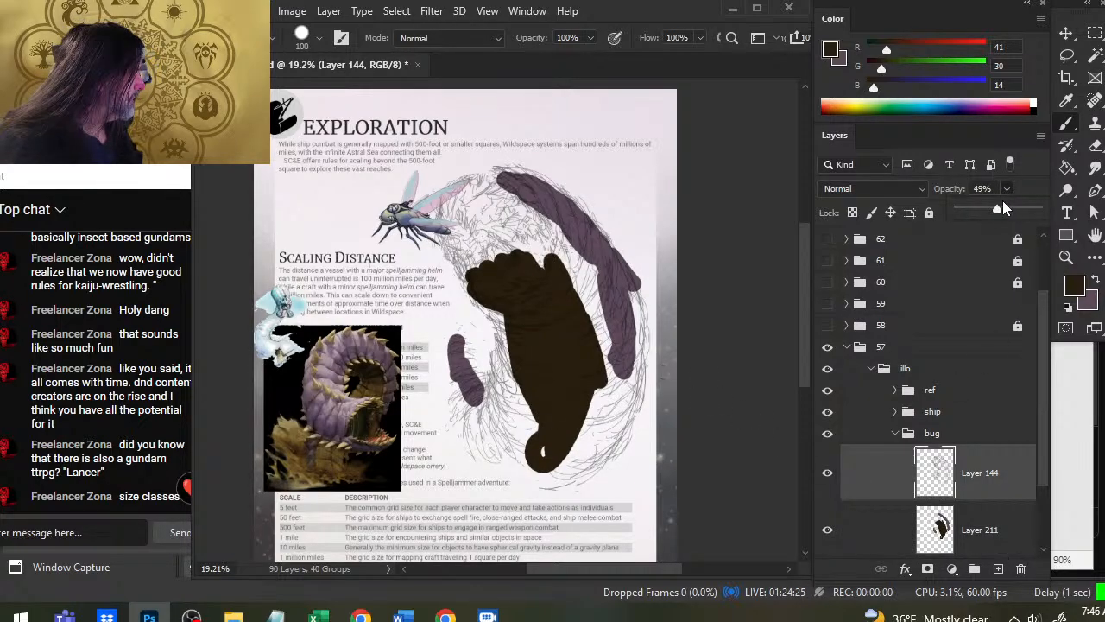
{"action": "mouse_move", "coordinate": [1003, 203]}
{"action": "left_mouse_down"}
{"action": "mouse_move", "coordinate": [1005, 216]}
{"action": "mouse_move", "coordinate": [1033, 213]}
{"action": "left_mouse_up"}
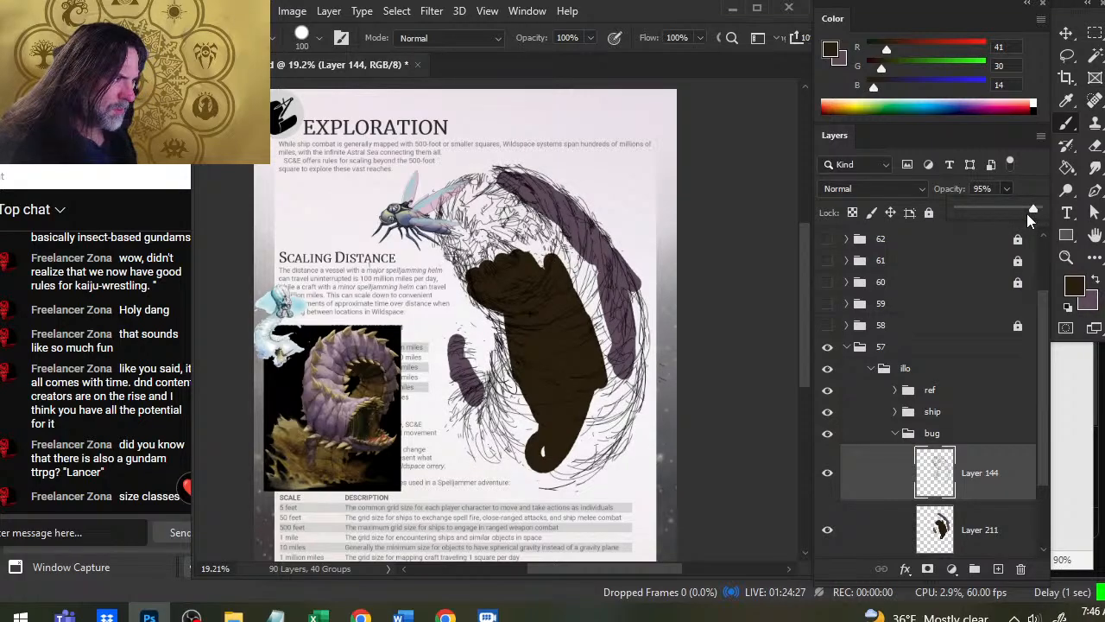
{"action": "left_click", "coordinate": [931, 138]}
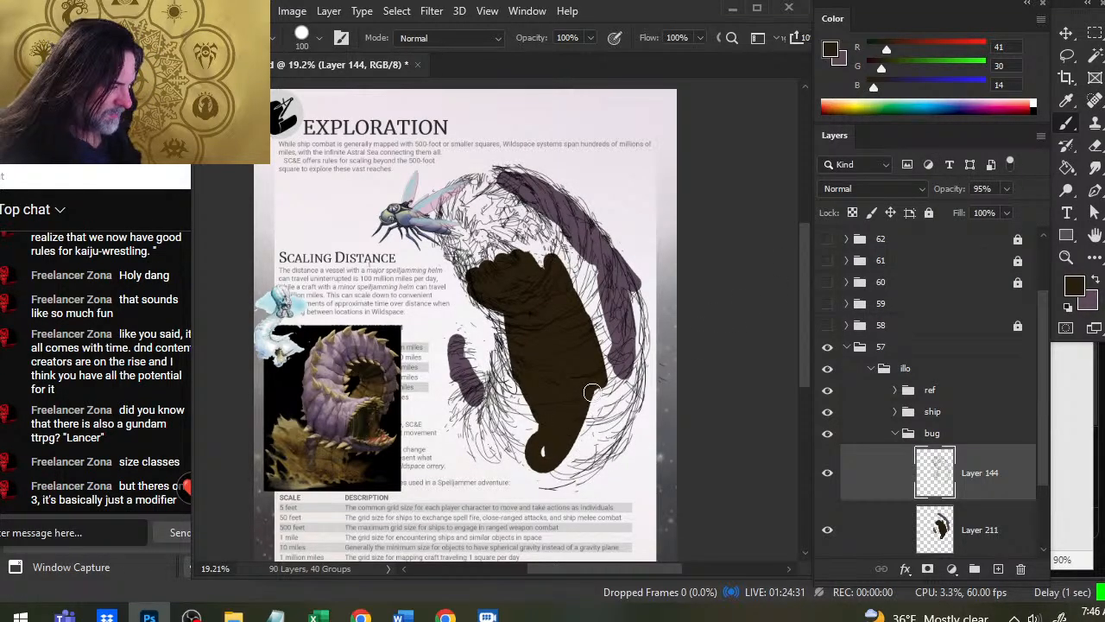
Return to Layer 211 and extend the dark brown fill around the lower end of the worm's body.
{"action": "left_click", "coordinate": [884, 534]}
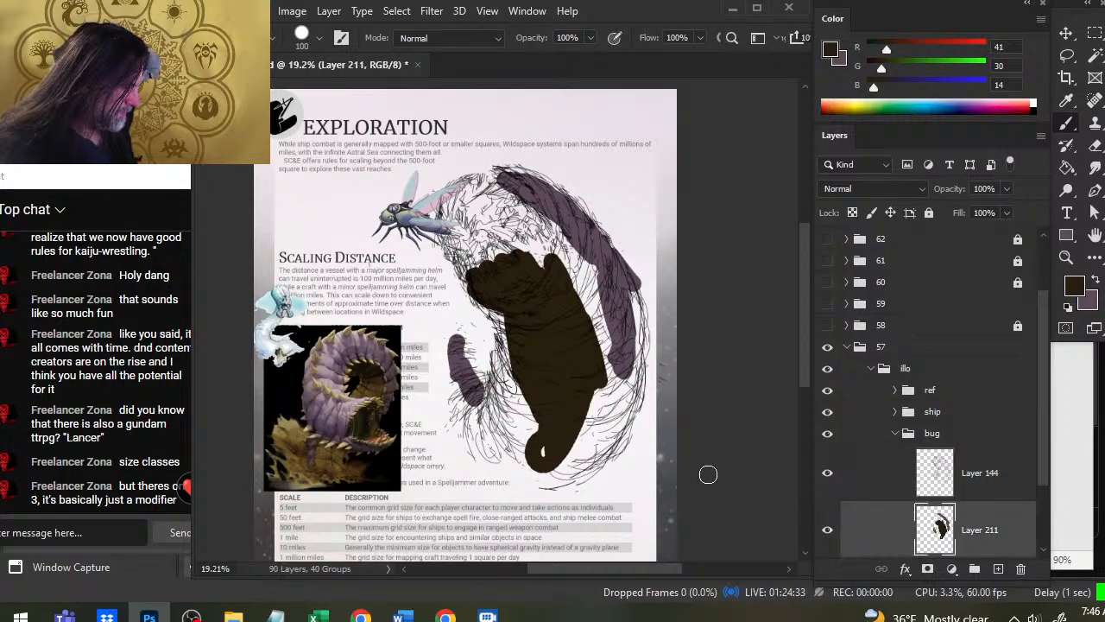
{"action": "left_click_drag", "start_coordinate": [532, 453], "coordinate": [506, 446]}
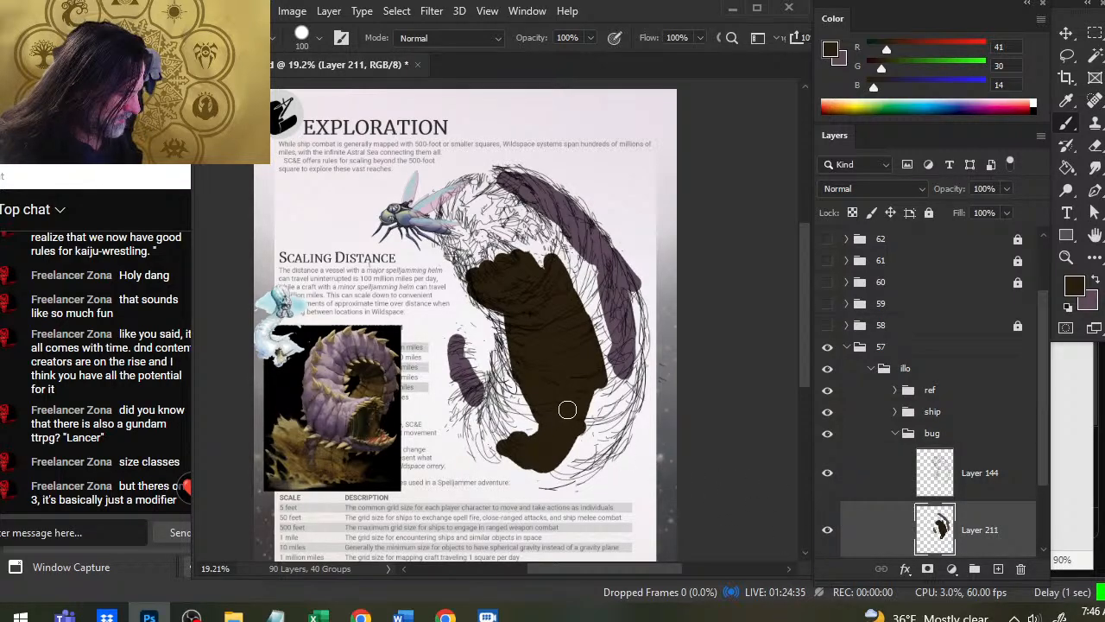
{"action": "mouse_move", "coordinate": [587, 404]}
{"action": "left_mouse_down"}
{"action": "mouse_move", "coordinate": [581, 445]}
{"action": "mouse_move", "coordinate": [594, 394]}
{"action": "left_mouse_up"}
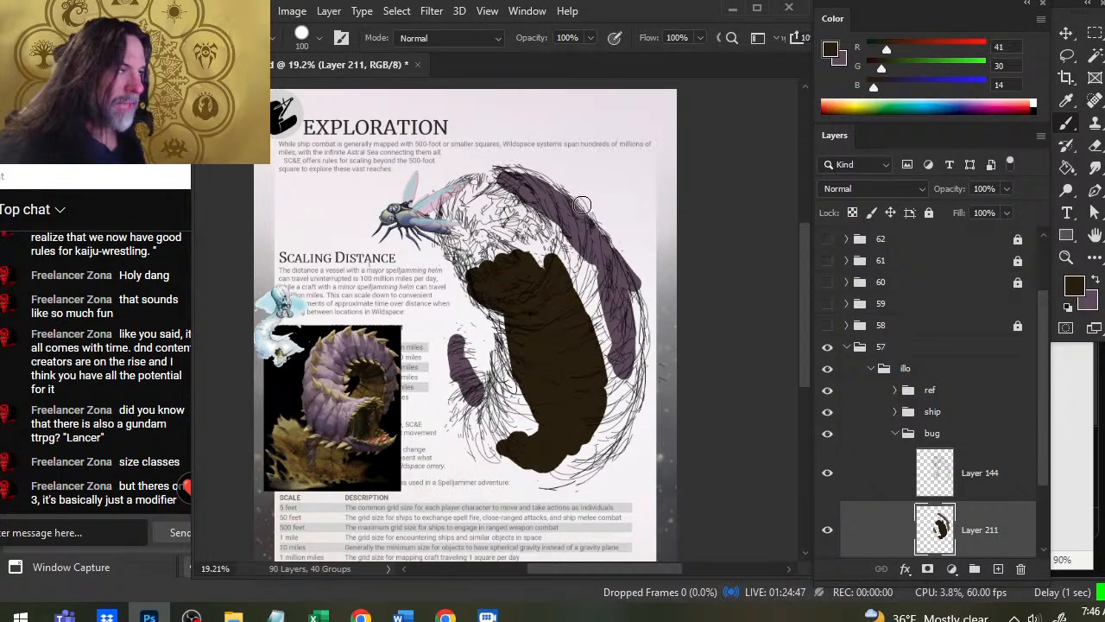
Resample the purple and extend the outer back band toward the head and down the tail, trimming its edge with a size 25 eraser.
{"action": "left_click", "coordinate": [525, 199], "text": "alt"}
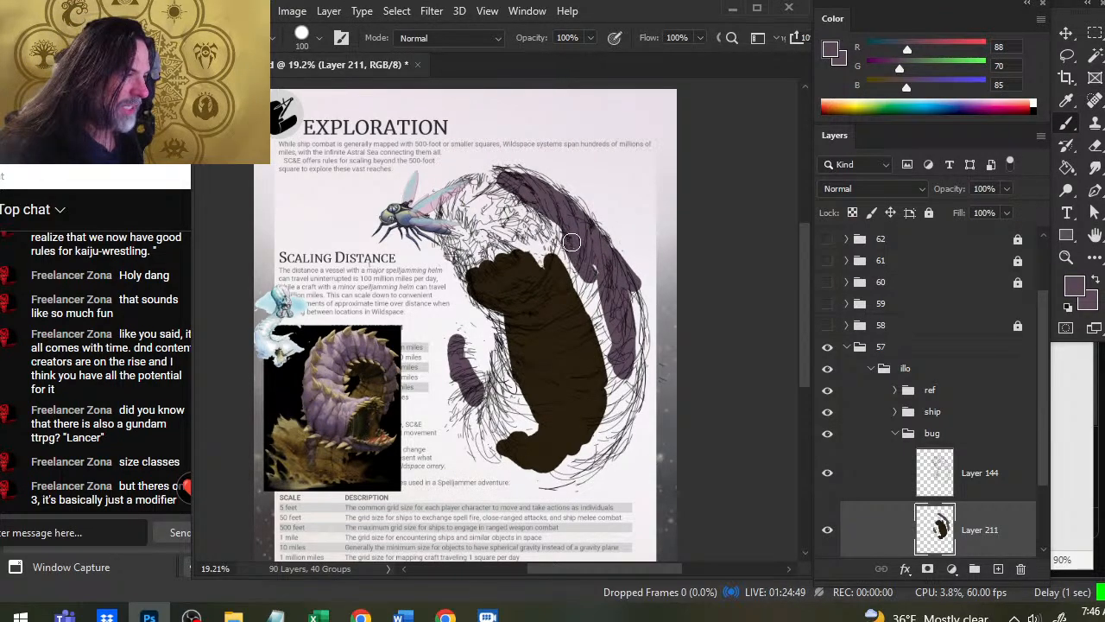
{"action": "key", "text": "e"}
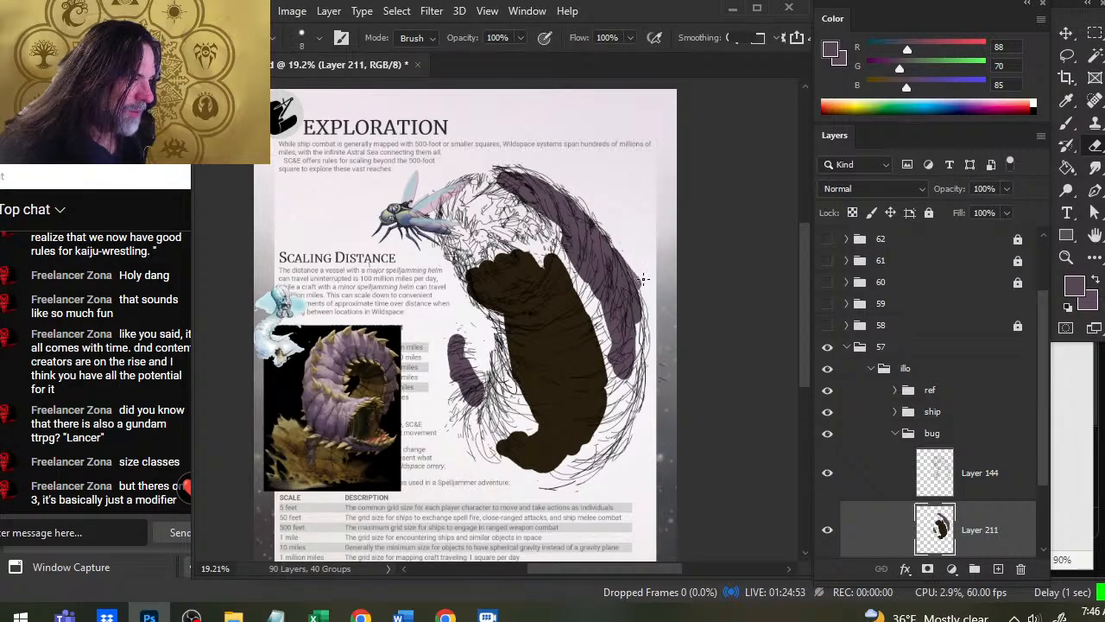
{"action": "key", "text": "bracketright"}
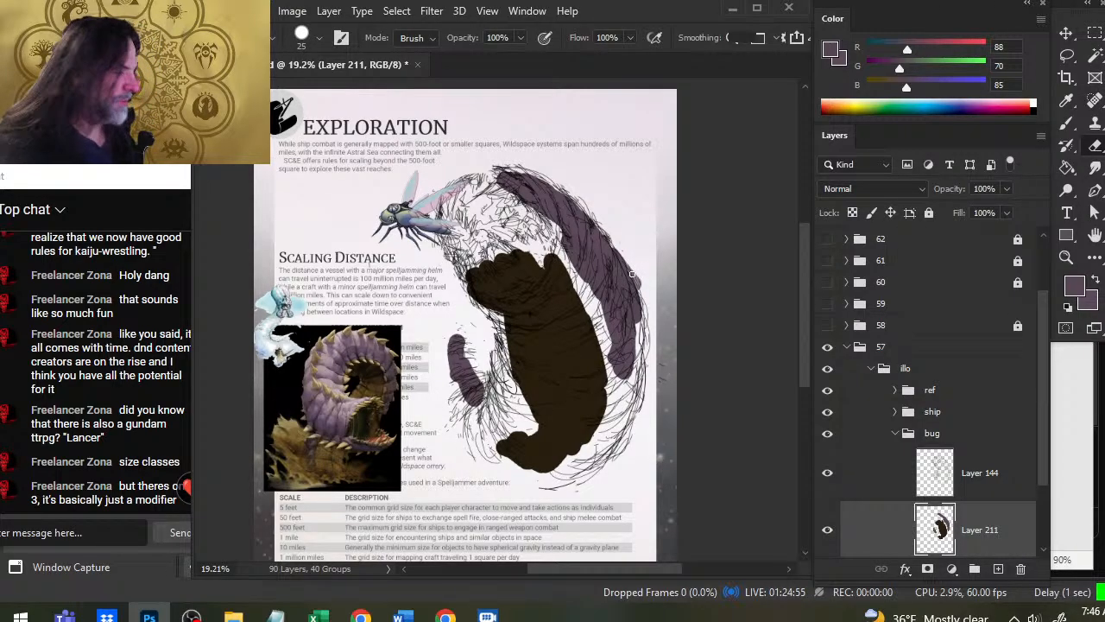
{"action": "key", "text": "b"}
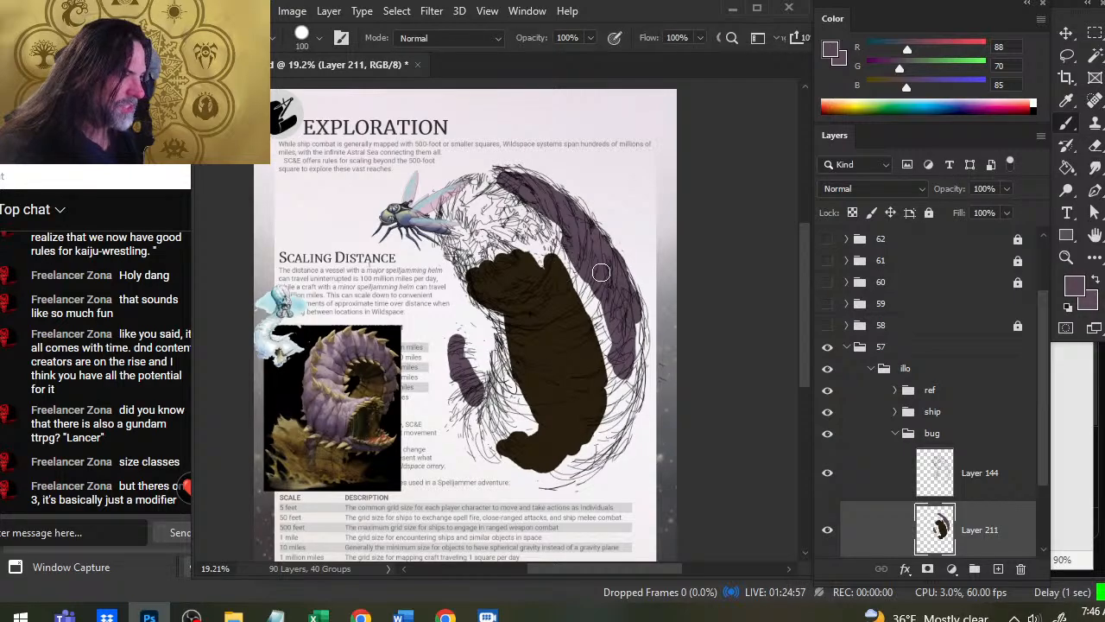
{"action": "mouse_move", "coordinate": [551, 195]}
{"action": "left_mouse_down"}
{"action": "mouse_move", "coordinate": [496, 171]}
{"action": "mouse_move", "coordinate": [561, 190]}
{"action": "mouse_move", "coordinate": [484, 179]}
{"action": "left_mouse_up"}
{"action": "key", "text": "e"}
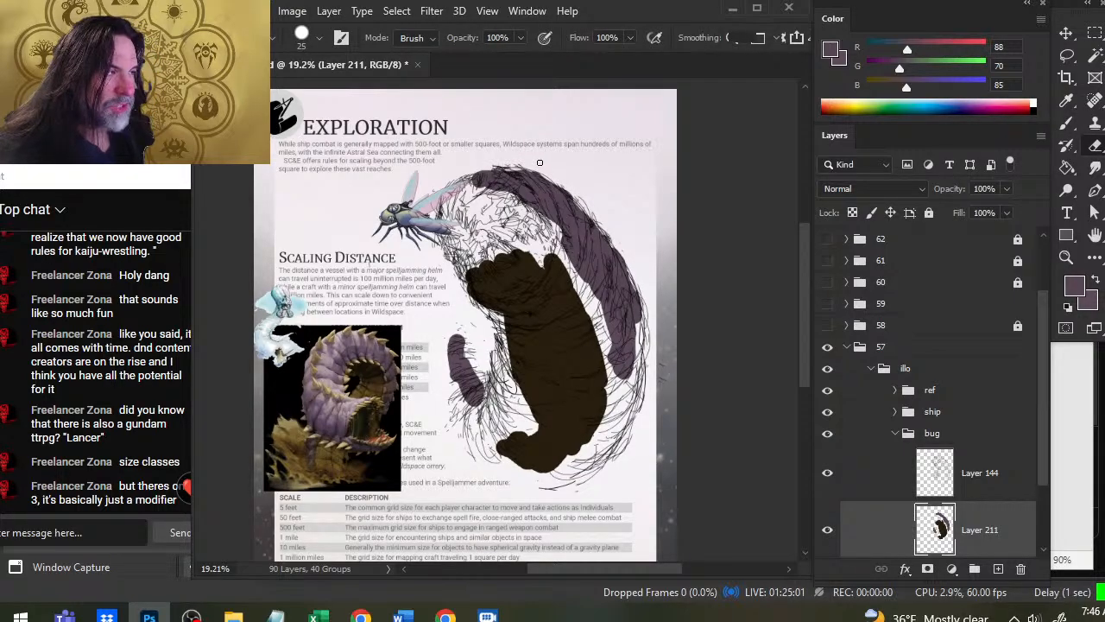
{"action": "key", "text": "b"}
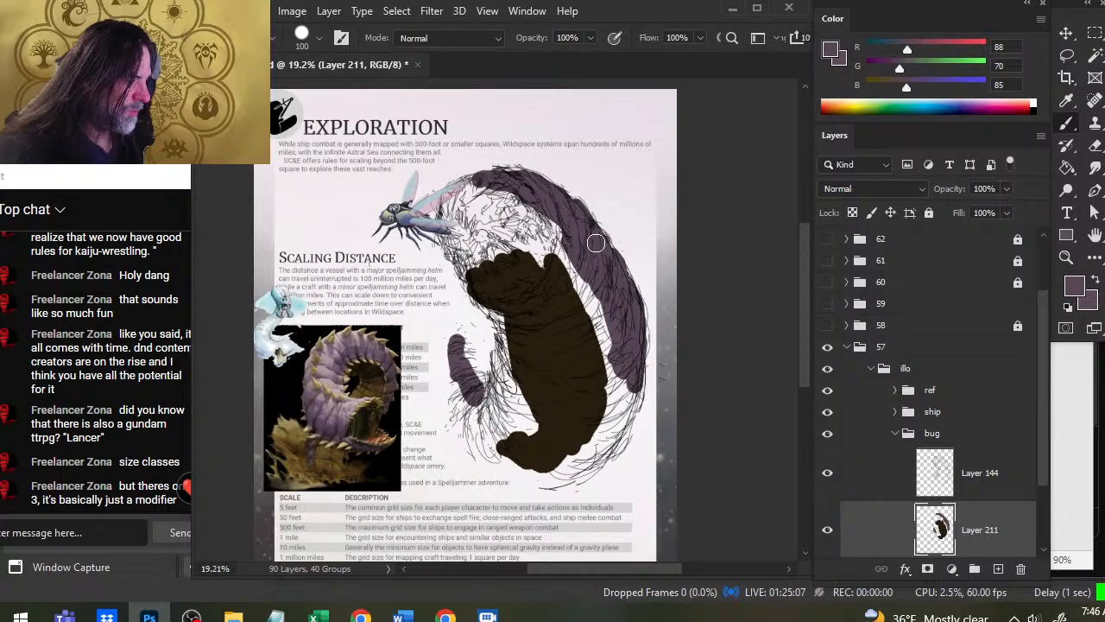
{"action": "mouse_move", "coordinate": [635, 376]}
{"action": "left_mouse_down"}
{"action": "mouse_move", "coordinate": [627, 424]}
{"action": "mouse_move", "coordinate": [624, 385]}
{"action": "left_mouse_up"}
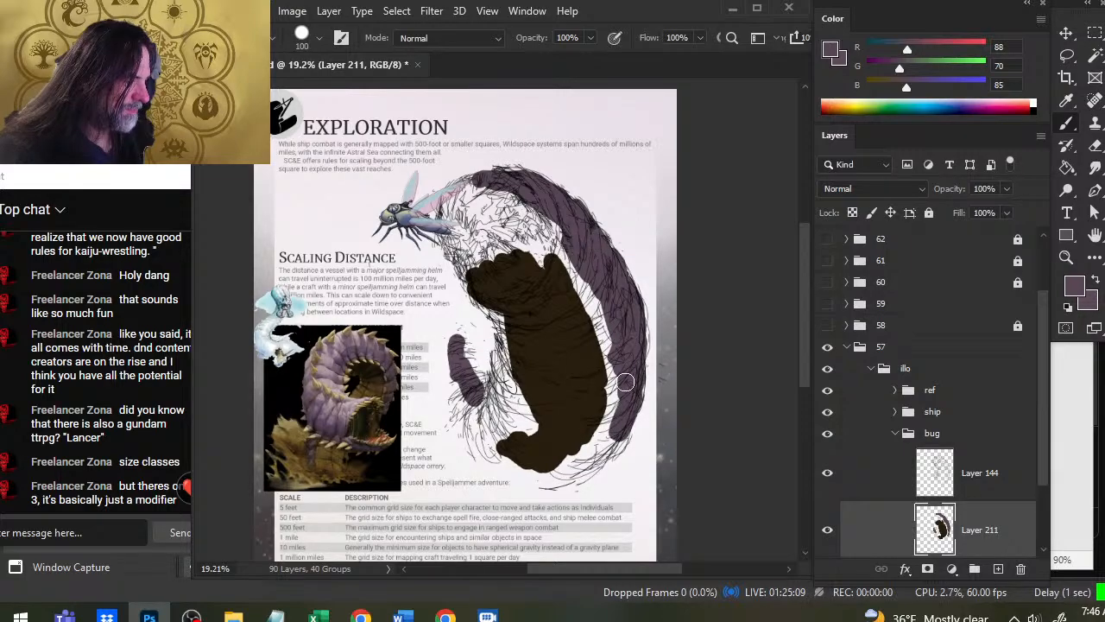
Resample the dark brown and extend the fill up toward the mouth and along the body's lower outer edge.
{"action": "left_click", "coordinate": [557, 341], "text": "alt"}
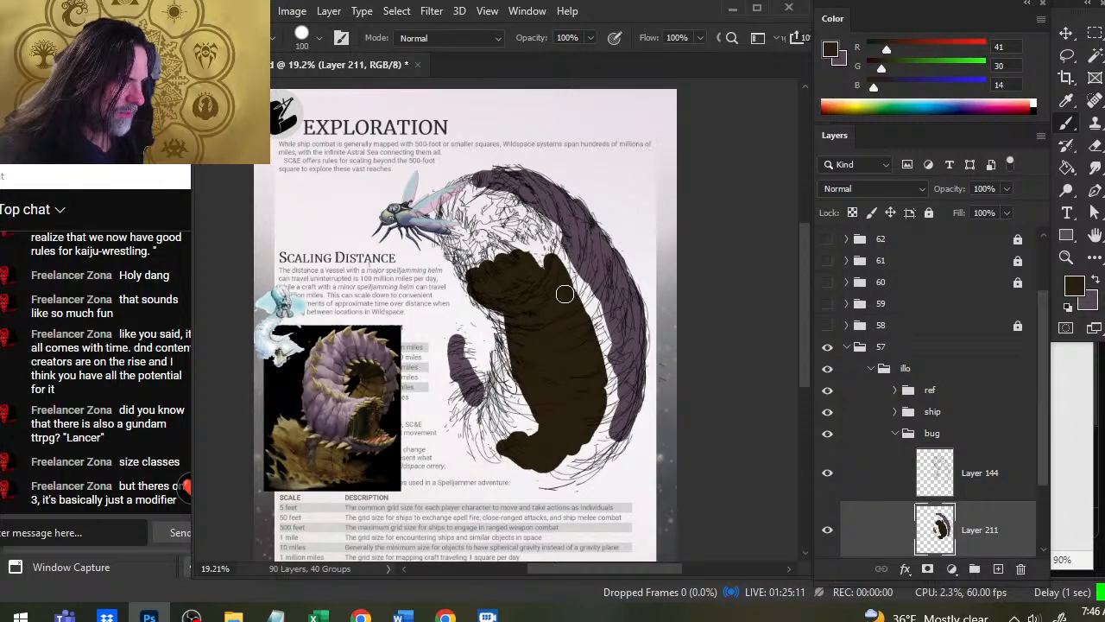
{"action": "mouse_move", "coordinate": [537, 261]}
{"action": "left_mouse_down"}
{"action": "mouse_move", "coordinate": [511, 247]}
{"action": "mouse_move", "coordinate": [458, 261]}
{"action": "left_mouse_up"}
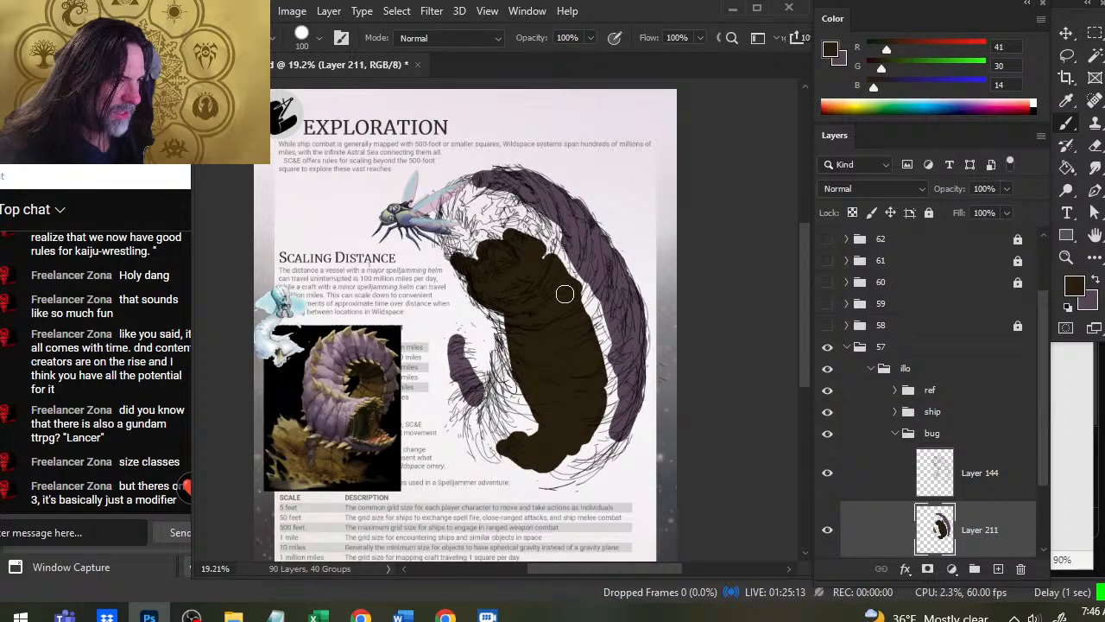
{"action": "mouse_move", "coordinate": [602, 328]}
{"action": "left_mouse_down"}
{"action": "mouse_move", "coordinate": [604, 432]}
{"action": "mouse_move", "coordinate": [539, 471]}
{"action": "mouse_move", "coordinate": [566, 475]}
{"action": "left_mouse_up"}
{"action": "mouse_move", "coordinate": [604, 411]}
{"action": "left_mouse_down"}
{"action": "mouse_move", "coordinate": [592, 459]}
{"action": "mouse_move", "coordinate": [571, 473]}
{"action": "left_mouse_up"}
Resample the purple from the small left patch and extend that patch up to the brown body.
{"action": "left_click", "coordinate": [479, 390], "text": "alt"}
{"action": "left_click", "coordinate": [480, 387], "text": "alt"}
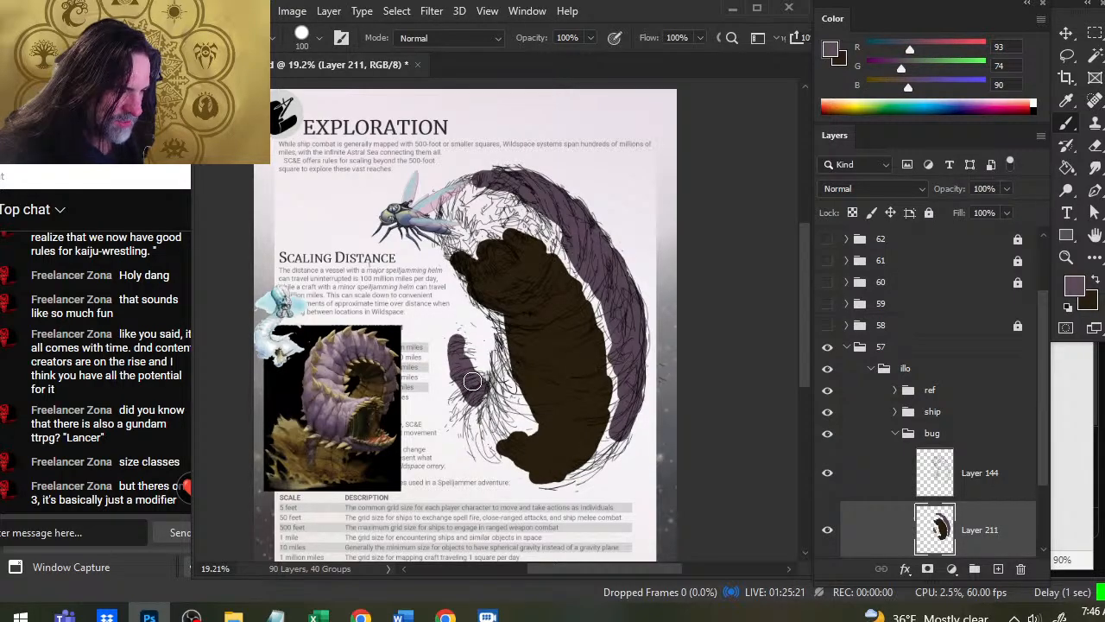
{"action": "mouse_move", "coordinate": [472, 381]}
{"action": "left_mouse_down"}
{"action": "mouse_move", "coordinate": [492, 385]}
{"action": "mouse_move", "coordinate": [503, 343]}
{"action": "left_mouse_up"}
Smudge the brown and purple edges around the worm's mouth and neck, using the Smudge tool at 50% strength and up to size 50.
{"action": "key", "text": "r"}
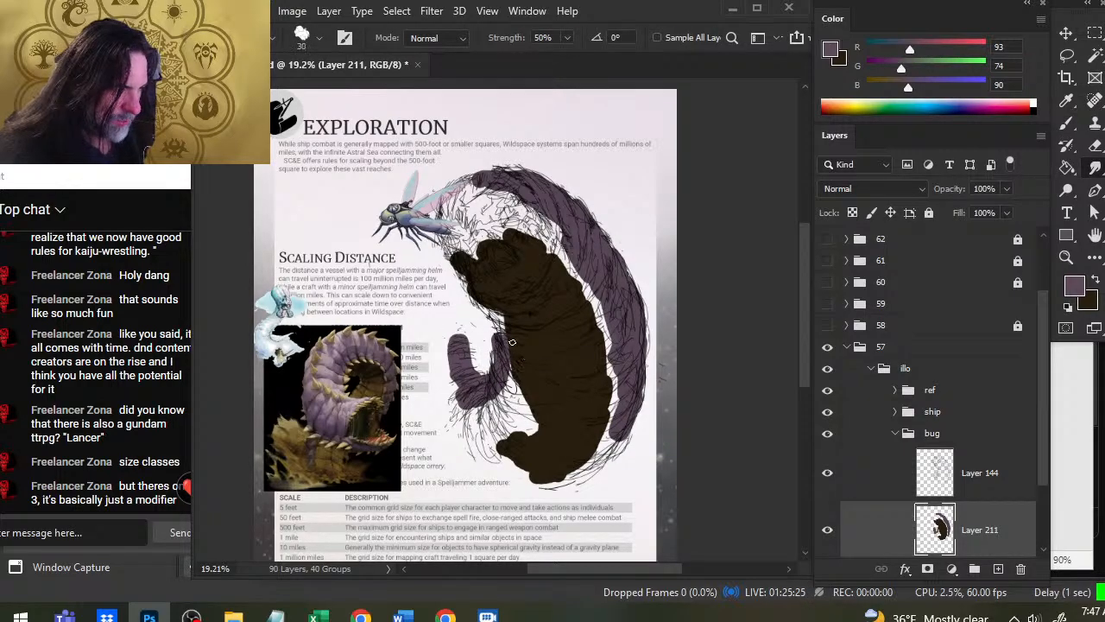
{"action": "mouse_move", "coordinate": [501, 352]}
{"action": "left_mouse_down"}
{"action": "mouse_move", "coordinate": [490, 311]}
{"action": "mouse_move", "coordinate": [515, 331]}
{"action": "mouse_move", "coordinate": [508, 322]}
{"action": "left_mouse_up"}
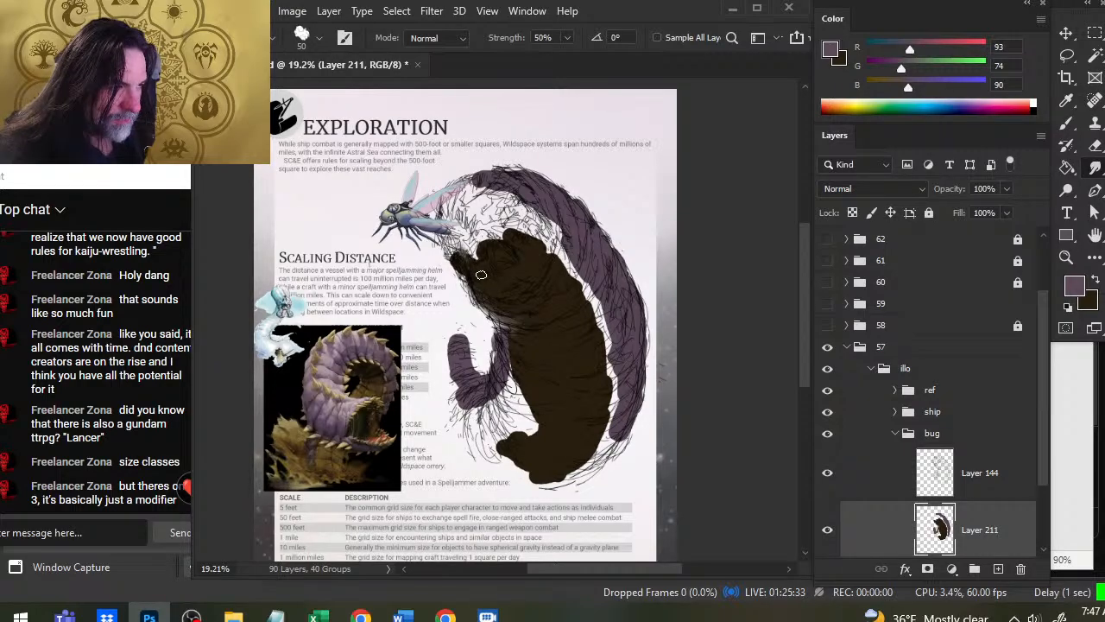
{"action": "mouse_move", "coordinate": [481, 274]}
{"action": "left_mouse_down"}
{"action": "mouse_move", "coordinate": [454, 255]}
{"action": "mouse_move", "coordinate": [465, 272]}
{"action": "mouse_move", "coordinate": [463, 261]}
{"action": "mouse_move", "coordinate": [510, 271]}
{"action": "left_mouse_up"}
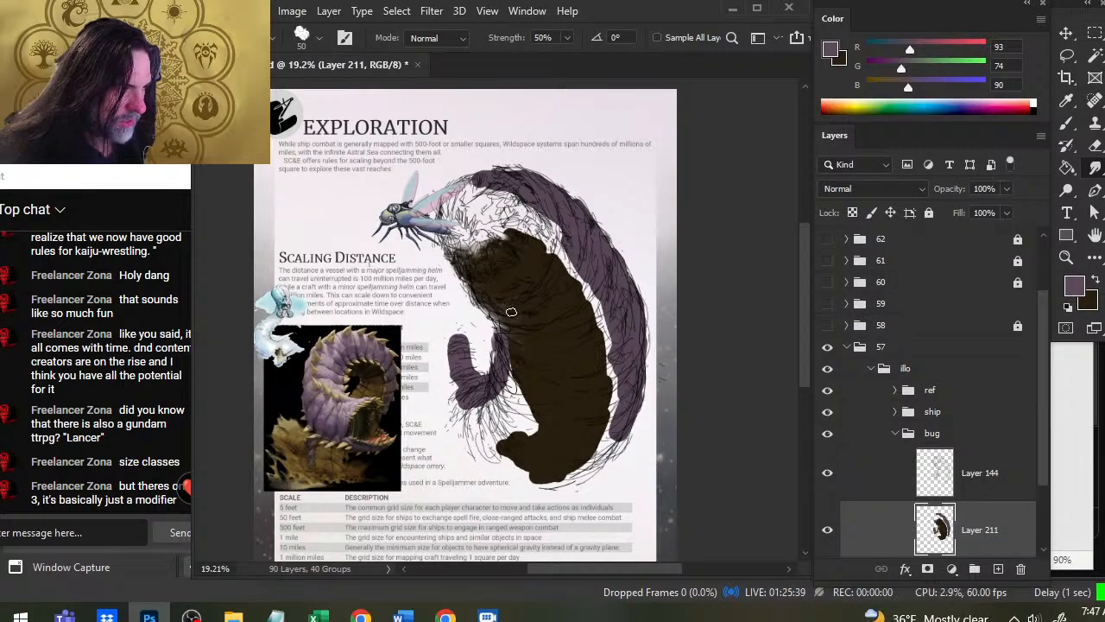
{"action": "mouse_move", "coordinate": [527, 321]}
{"action": "left_mouse_down"}
{"action": "mouse_move", "coordinate": [471, 262]}
{"action": "mouse_move", "coordinate": [487, 304]}
{"action": "mouse_move", "coordinate": [473, 277]}
{"action": "mouse_move", "coordinate": [494, 299]}
{"action": "left_mouse_up"}
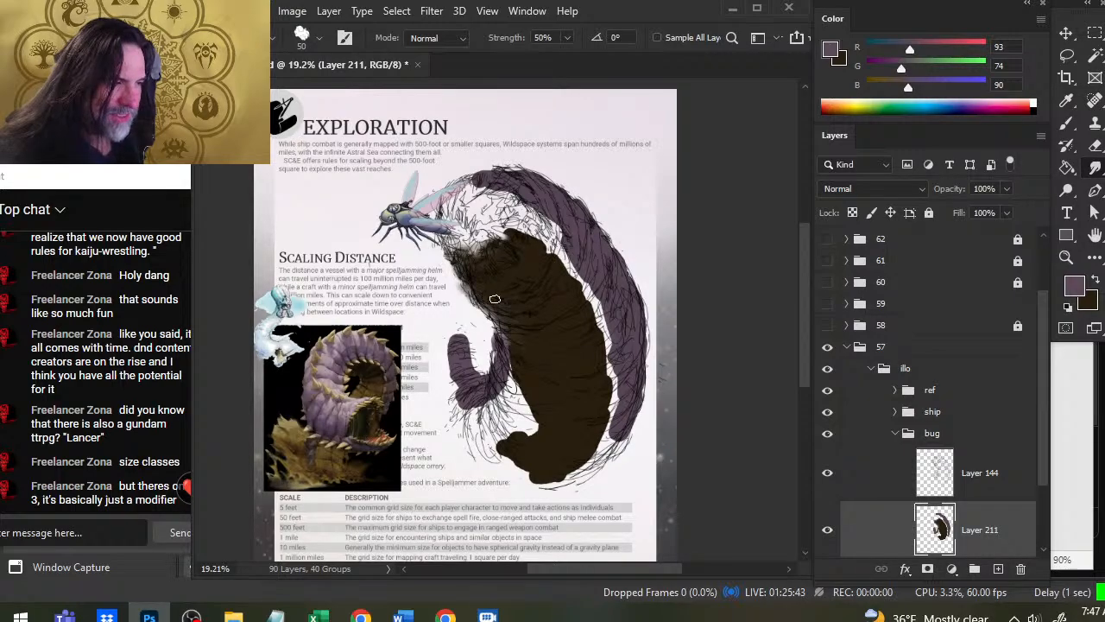
Smudge the neck's brown edges, then resample the dark brown and rebuild the body's upper outer edge beside the purple back band.
{"action": "key", "text": "b"}
{"action": "key", "text": "r"}
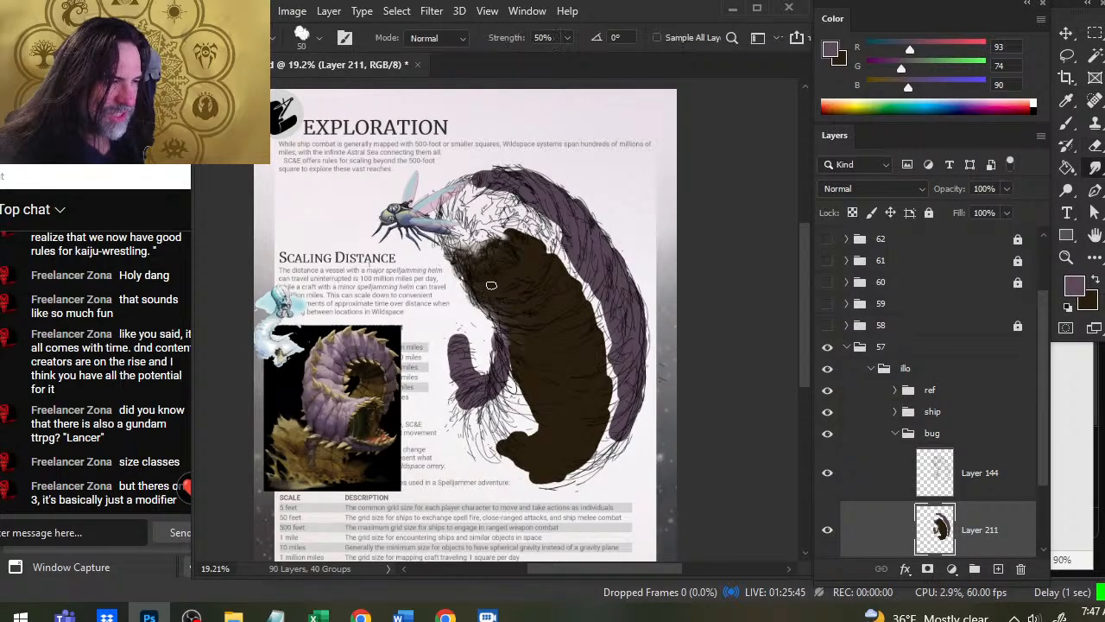
{"action": "mouse_move", "coordinate": [488, 296]}
{"action": "left_mouse_down"}
{"action": "mouse_move", "coordinate": [464, 280]}
{"action": "mouse_move", "coordinate": [470, 271]}
{"action": "left_mouse_up"}
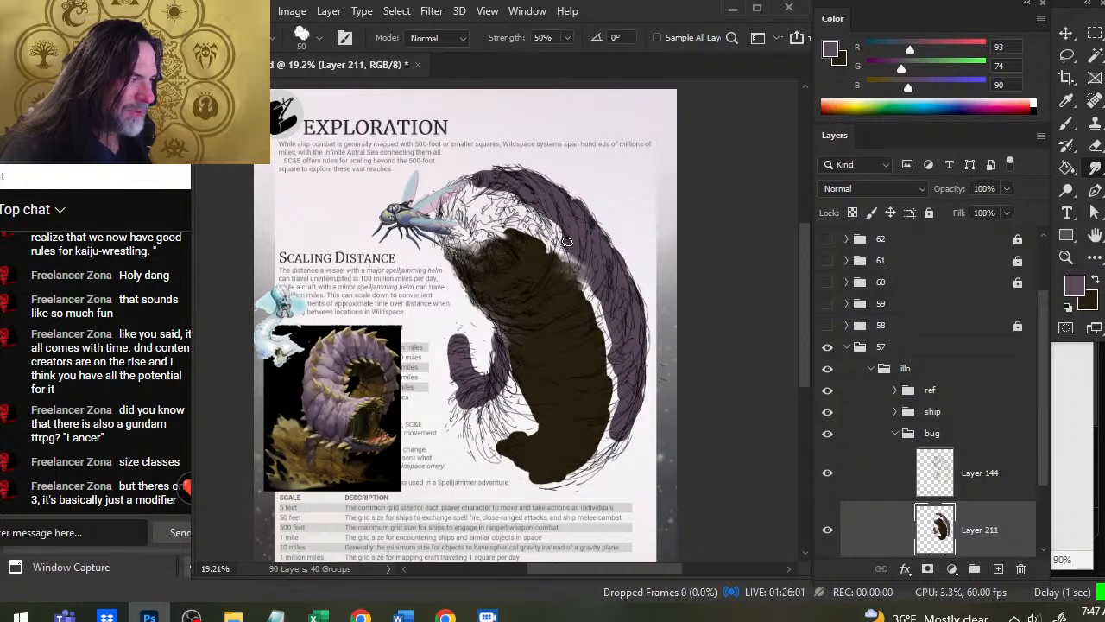
{"action": "left_click", "coordinate": [561, 279], "text": "alt"}
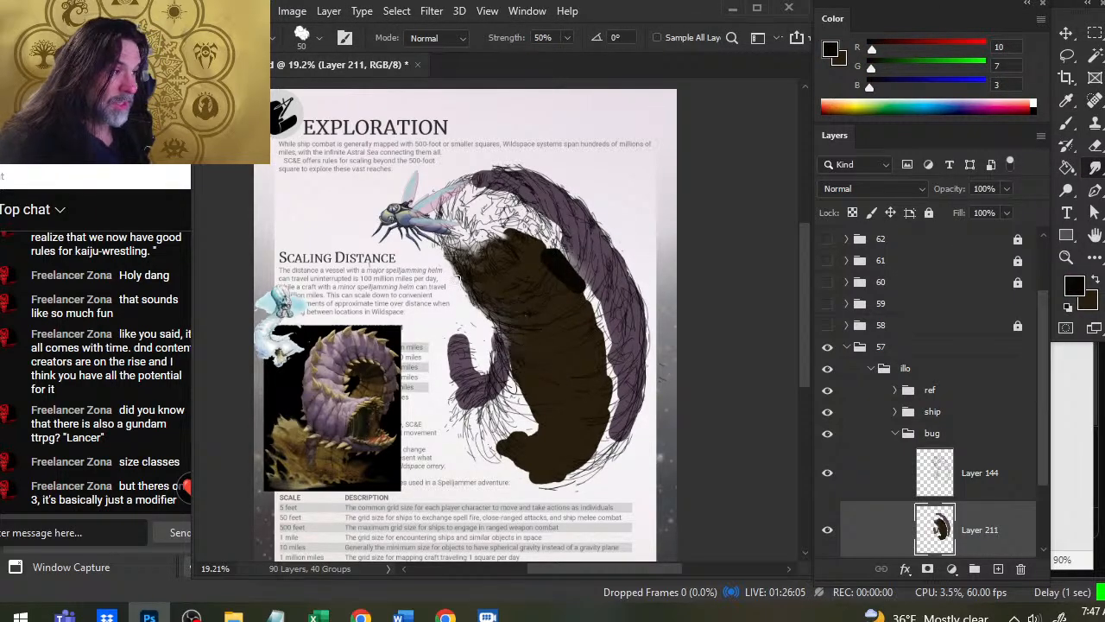
{"action": "key", "text": "b"}
{"action": "left_click", "coordinate": [533, 261], "text": "alt"}
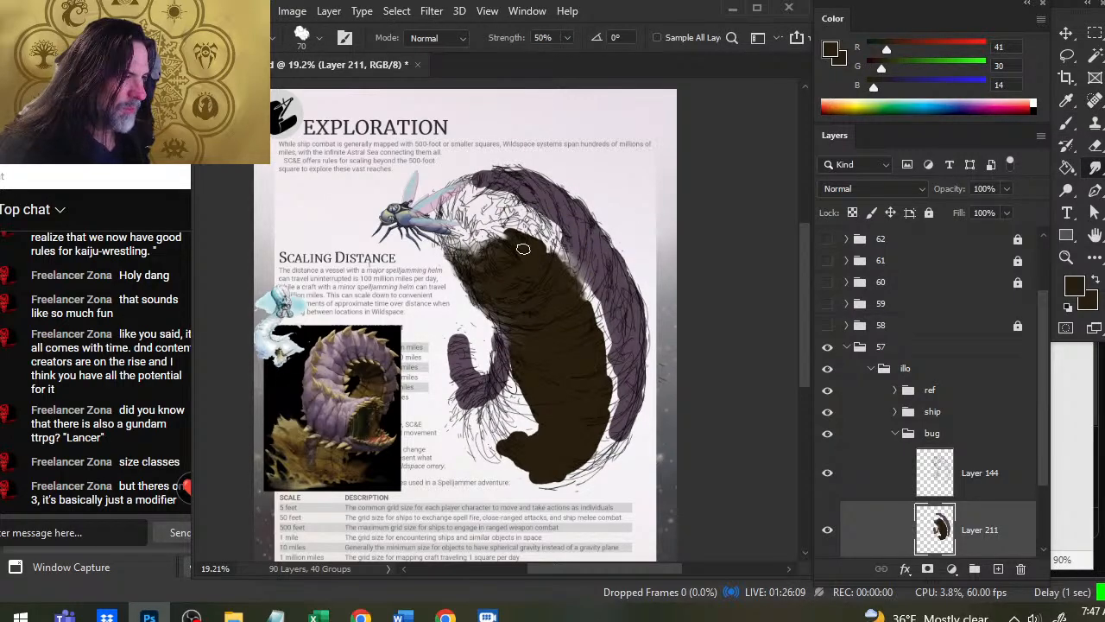
Resample the purple and widen the back band inward to the brown body with a size 100 brush.
{"action": "key", "text": "b"}
{"action": "left_click", "coordinate": [545, 218], "text": "alt"}
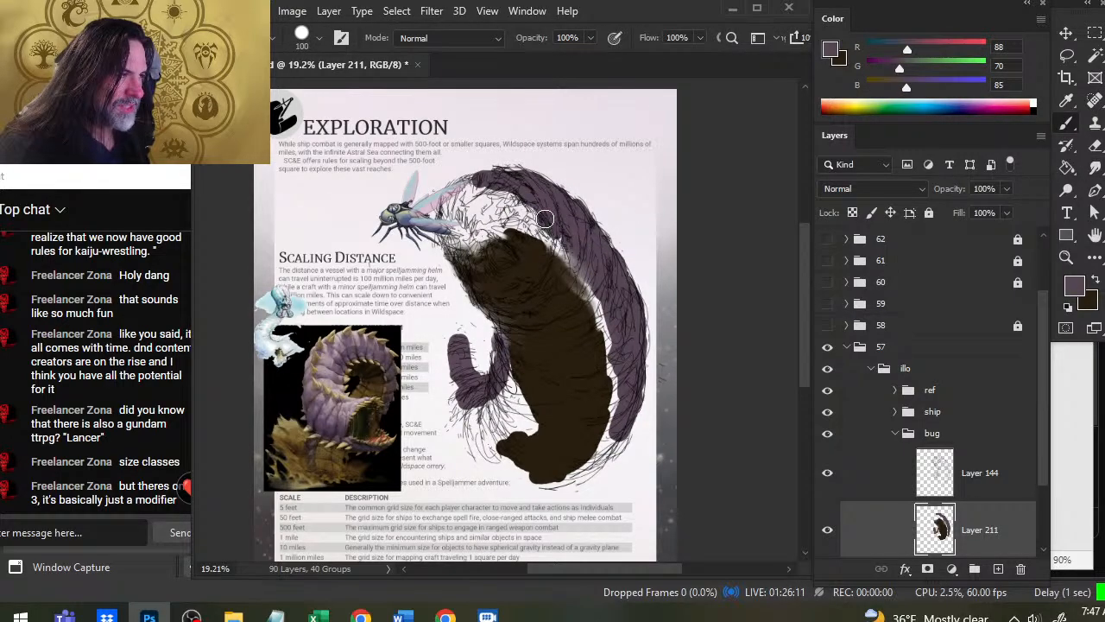
{"action": "left_click_drag", "start_coordinate": [545, 218], "coordinate": [609, 349]}
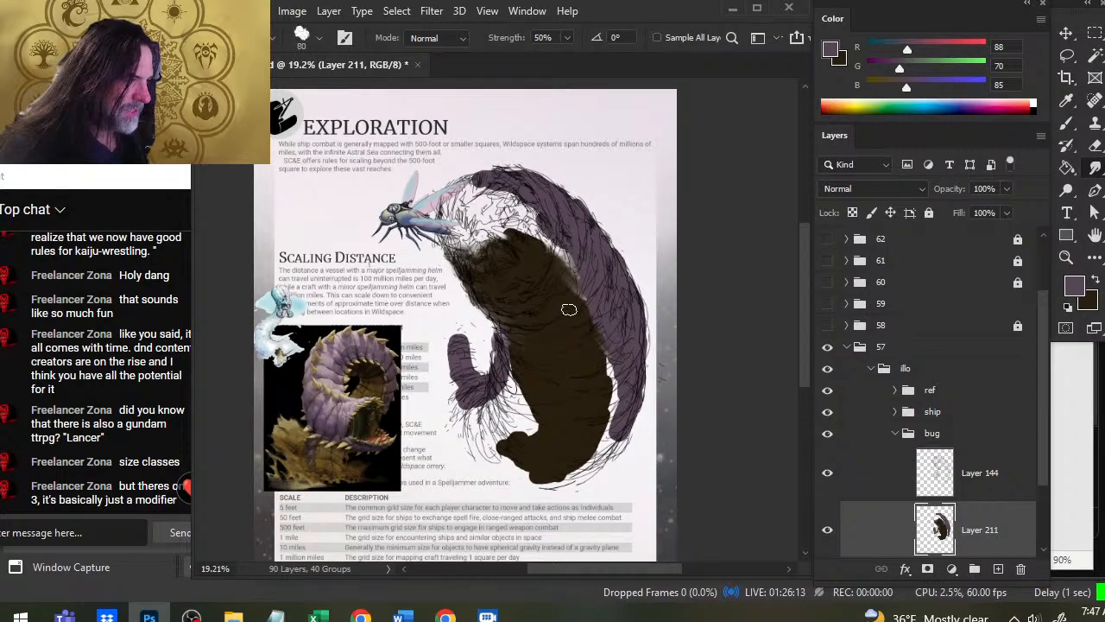
Smudge the purple back band into the brown body and soften its outer edge, using 50% strength and up to size 90.
{"action": "mouse_move", "coordinate": [564, 299]}
{"action": "left_mouse_down"}
{"action": "mouse_move", "coordinate": [588, 328]}
{"action": "mouse_move", "coordinate": [562, 304]}
{"action": "mouse_move", "coordinate": [565, 287]}
{"action": "mouse_move", "coordinate": [549, 279]}
{"action": "mouse_move", "coordinate": [559, 272]}
{"action": "mouse_move", "coordinate": [548, 278]}
{"action": "mouse_move", "coordinate": [563, 263]}
{"action": "mouse_move", "coordinate": [526, 243]}
{"action": "mouse_move", "coordinate": [559, 252]}
{"action": "mouse_move", "coordinate": [548, 242]}
{"action": "mouse_move", "coordinate": [590, 325]}
{"action": "mouse_move", "coordinate": [558, 260]}
{"action": "mouse_move", "coordinate": [591, 341]}
{"action": "mouse_move", "coordinate": [575, 354]}
{"action": "mouse_move", "coordinate": [579, 344]}
{"action": "mouse_move", "coordinate": [586, 374]}
{"action": "mouse_move", "coordinate": [584, 344]}
{"action": "mouse_move", "coordinate": [597, 359]}
{"action": "mouse_move", "coordinate": [581, 372]}
{"action": "mouse_move", "coordinate": [580, 356]}
{"action": "mouse_move", "coordinate": [620, 385]}
{"action": "mouse_move", "coordinate": [605, 327]}
{"action": "mouse_move", "coordinate": [591, 354]}
{"action": "mouse_move", "coordinate": [598, 360]}
{"action": "mouse_move", "coordinate": [589, 296]}
{"action": "mouse_move", "coordinate": [601, 346]}
{"action": "mouse_move", "coordinate": [582, 389]}
{"action": "mouse_move", "coordinate": [601, 358]}
{"action": "mouse_move", "coordinate": [601, 368]}
{"action": "mouse_move", "coordinate": [585, 415]}
{"action": "mouse_move", "coordinate": [581, 403]}
{"action": "mouse_move", "coordinate": [575, 456]}
{"action": "mouse_move", "coordinate": [595, 445]}
{"action": "mouse_move", "coordinate": [557, 473]}
{"action": "mouse_move", "coordinate": [615, 440]}
{"action": "mouse_move", "coordinate": [639, 365]}
{"action": "mouse_move", "coordinate": [643, 330]}
{"action": "mouse_move", "coordinate": [637, 350]}
{"action": "mouse_move", "coordinate": [631, 318]}
{"action": "mouse_move", "coordinate": [653, 292]}
{"action": "mouse_move", "coordinate": [647, 344]}
{"action": "mouse_move", "coordinate": [608, 256]}
{"action": "left_mouse_up"}
{"action": "mouse_move", "coordinate": [588, 216]}
{"action": "left_mouse_down"}
{"action": "mouse_move", "coordinate": [544, 205]}
{"action": "mouse_move", "coordinate": [543, 177]}
{"action": "mouse_move", "coordinate": [550, 190]}
{"action": "mouse_move", "coordinate": [525, 180]}
{"action": "mouse_move", "coordinate": [452, 184]}
{"action": "left_mouse_up"}
{"action": "mouse_move", "coordinate": [562, 214]}
{"action": "left_mouse_down"}
{"action": "mouse_move", "coordinate": [609, 251]}
{"action": "mouse_move", "coordinate": [579, 216]}
{"action": "mouse_move", "coordinate": [595, 241]}
{"action": "mouse_move", "coordinate": [583, 230]}
{"action": "left_mouse_up"}
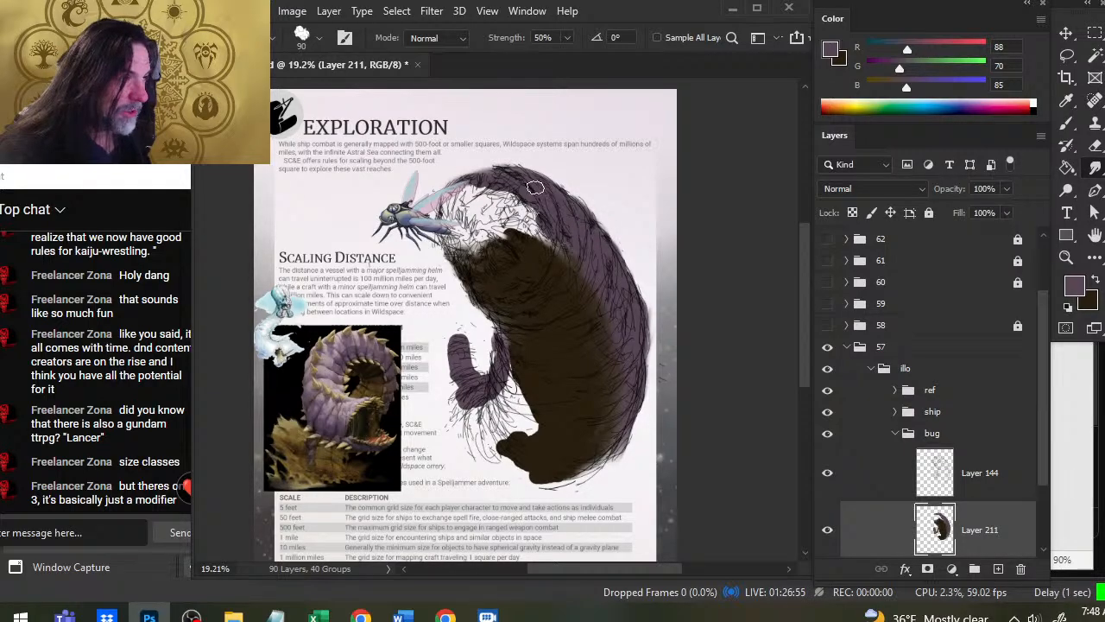
{"action": "mouse_move", "coordinate": [536, 188]}
{"action": "left_mouse_down"}
{"action": "mouse_move", "coordinate": [521, 180]}
{"action": "mouse_move", "coordinate": [541, 190]}
{"action": "left_mouse_up"}
{"action": "left_click_drag", "start_coordinate": [563, 201], "coordinate": [589, 209]}
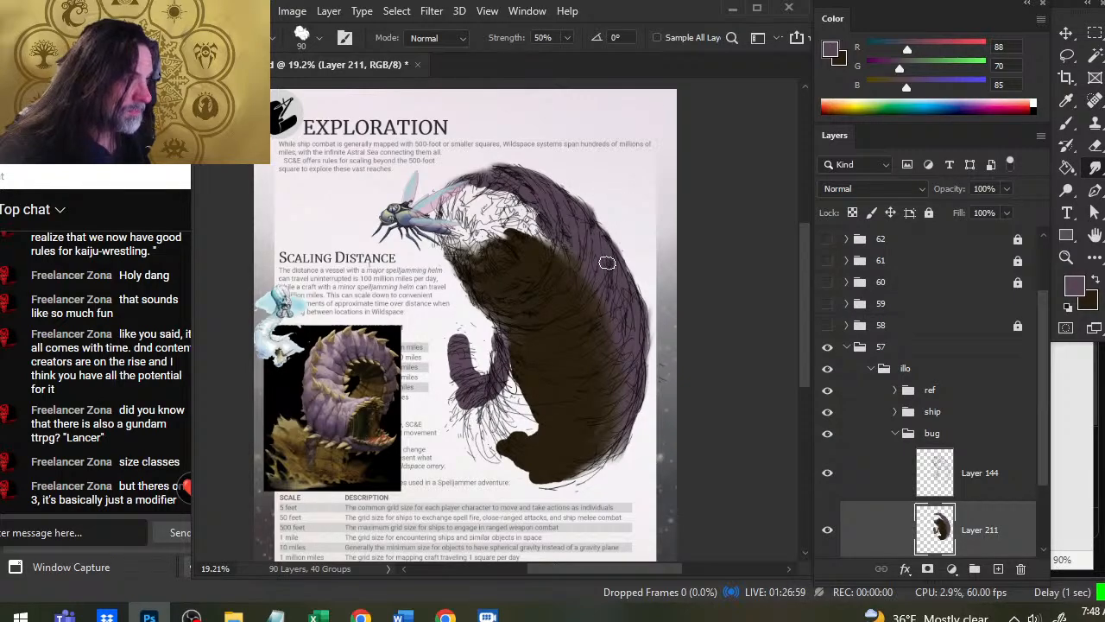
{"action": "left_click_drag", "start_coordinate": [592, 189], "coordinate": [590, 239]}
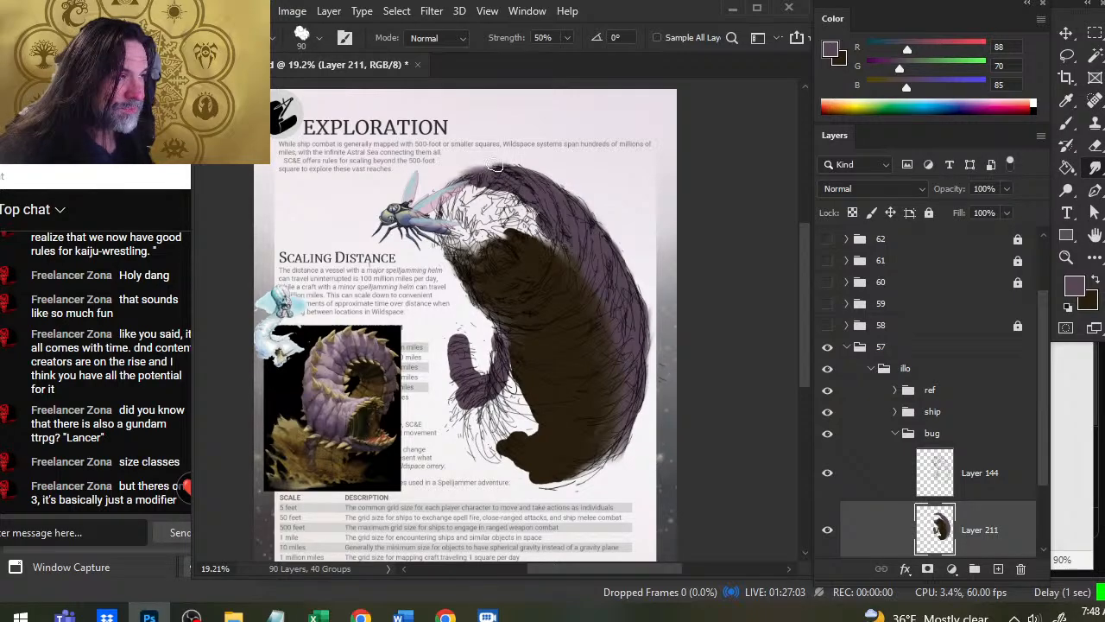
Smudge the purple at the top of the head down toward the mouth and the insect ship.
{"action": "key", "text": "e"}
{"action": "key", "text": "r"}
{"action": "mouse_move", "coordinate": [487, 168]}
{"action": "left_mouse_down"}
{"action": "mouse_move", "coordinate": [463, 170]}
{"action": "mouse_move", "coordinate": [446, 200]}
{"action": "left_mouse_up"}
{"action": "key", "text": "e"}
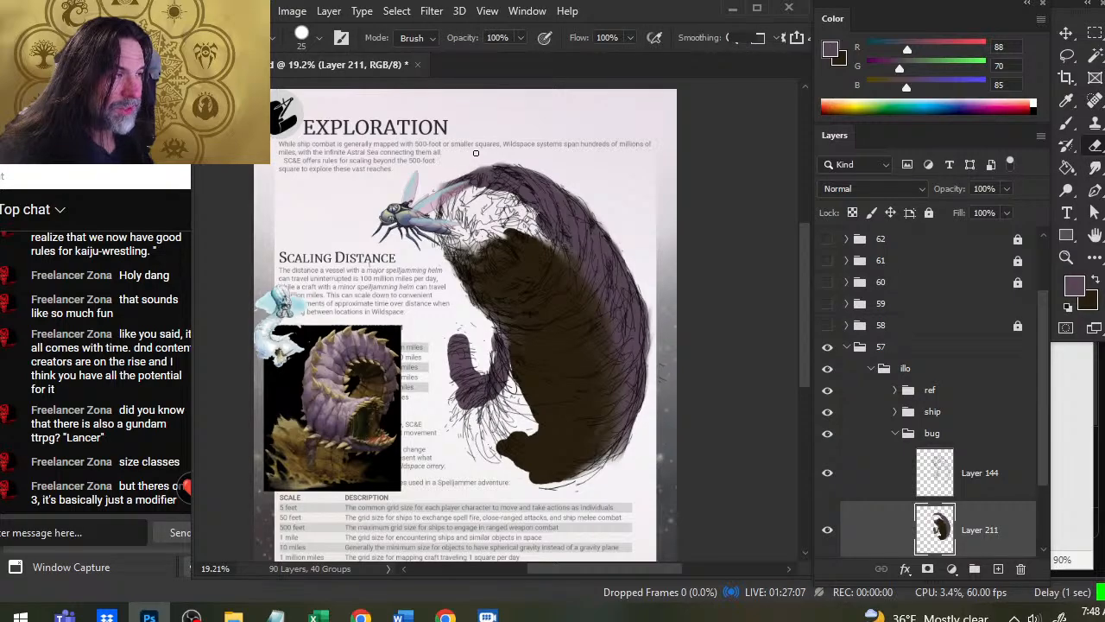
{"action": "key", "text": "r"}
{"action": "left_click_drag", "start_coordinate": [481, 185], "coordinate": [440, 214]}
{"action": "mouse_move", "coordinate": [468, 166]}
{"action": "left_mouse_down"}
{"action": "mouse_move", "coordinate": [454, 229]}
{"action": "mouse_move", "coordinate": [486, 175]}
{"action": "mouse_move", "coordinate": [465, 204]}
{"action": "left_mouse_up"}
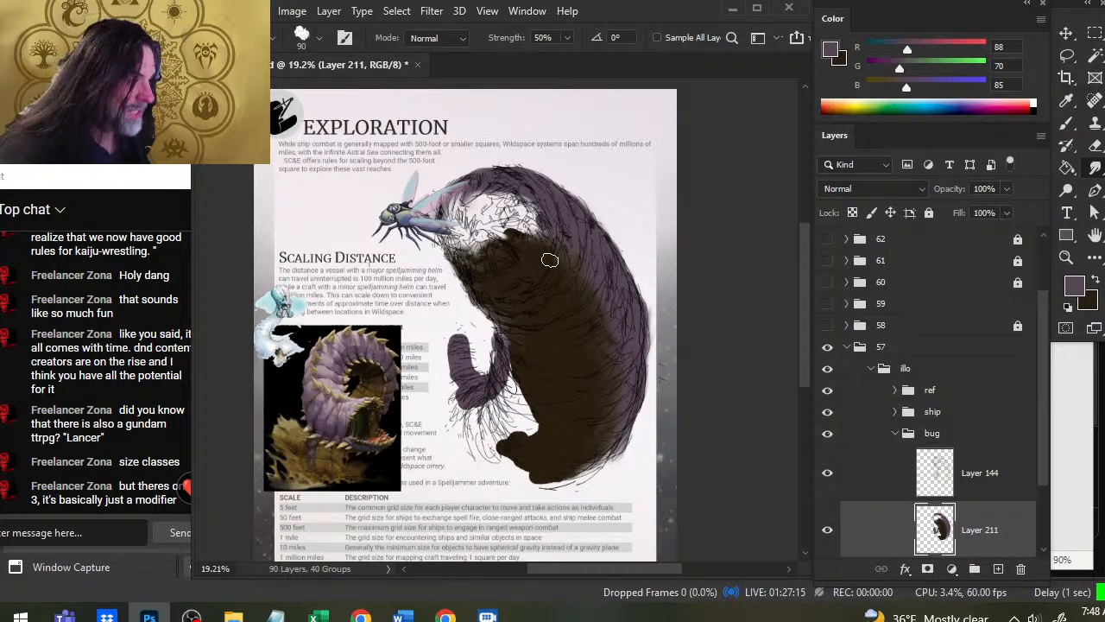
Smudge the purple and brown together along the body's lower outer curve and soften the outer back edge.
{"action": "mouse_move", "coordinate": [602, 411]}
{"action": "left_mouse_down"}
{"action": "mouse_move", "coordinate": [598, 459]}
{"action": "mouse_move", "coordinate": [577, 472]}
{"action": "mouse_move", "coordinate": [609, 455]}
{"action": "left_mouse_up"}
{"action": "mouse_move", "coordinate": [624, 393]}
{"action": "left_mouse_down"}
{"action": "mouse_move", "coordinate": [614, 454]}
{"action": "mouse_move", "coordinate": [601, 458]}
{"action": "left_mouse_up"}
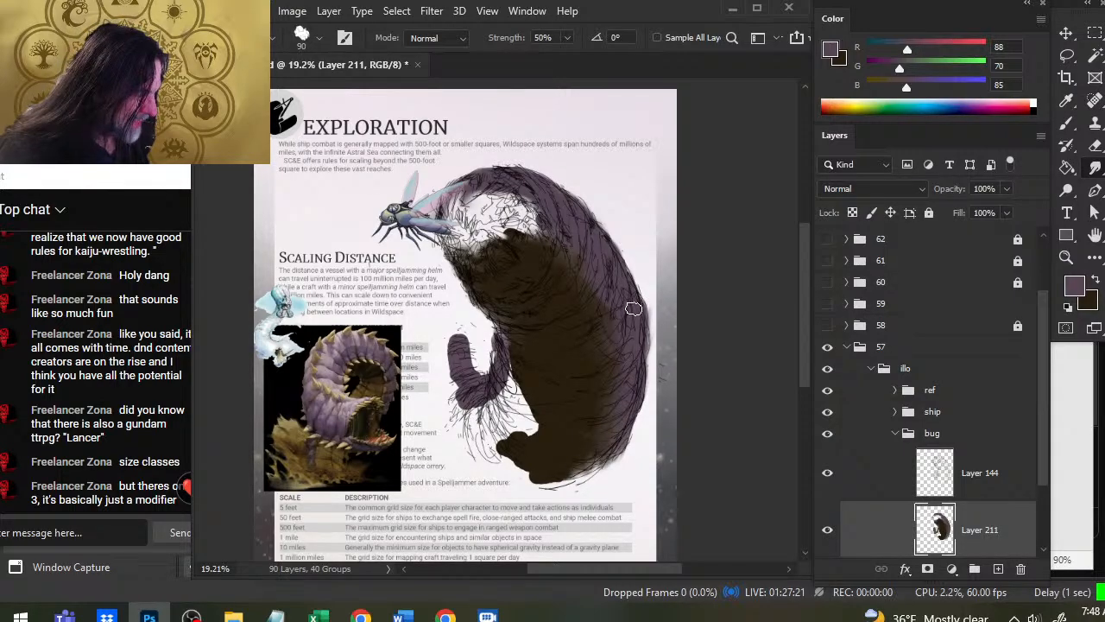
{"action": "left_click_drag", "start_coordinate": [649, 331], "coordinate": [647, 363]}
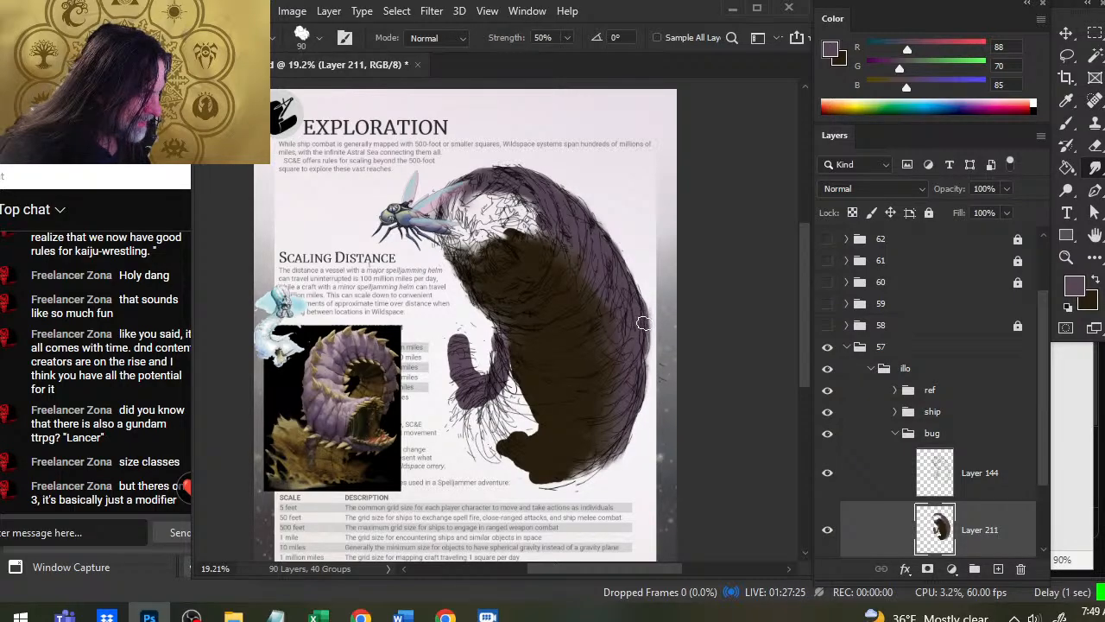
{"action": "key", "text": "e"}
{"action": "key", "text": "r"}
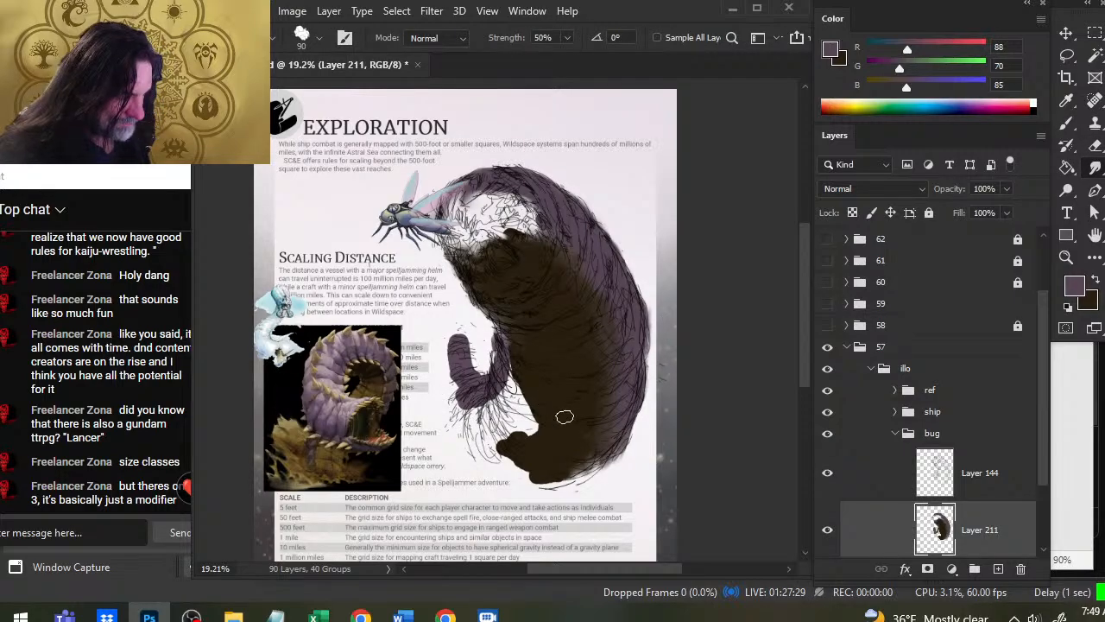
Smudge the brown lower end toward the tail, feather the purple tail patch, and pull colour around the mouth's rim.
{"action": "mouse_move", "coordinate": [544, 456]}
{"action": "left_mouse_down"}
{"action": "mouse_move", "coordinate": [603, 447]}
{"action": "mouse_move", "coordinate": [551, 453]}
{"action": "mouse_move", "coordinate": [560, 482]}
{"action": "mouse_move", "coordinate": [582, 466]}
{"action": "mouse_move", "coordinate": [543, 482]}
{"action": "mouse_move", "coordinate": [539, 474]}
{"action": "mouse_move", "coordinate": [560, 482]}
{"action": "mouse_move", "coordinate": [606, 464]}
{"action": "mouse_move", "coordinate": [570, 471]}
{"action": "mouse_move", "coordinate": [592, 442]}
{"action": "mouse_move", "coordinate": [581, 424]}
{"action": "mouse_move", "coordinate": [484, 489]}
{"action": "mouse_move", "coordinate": [558, 454]}
{"action": "mouse_move", "coordinate": [444, 405]}
{"action": "left_mouse_up"}
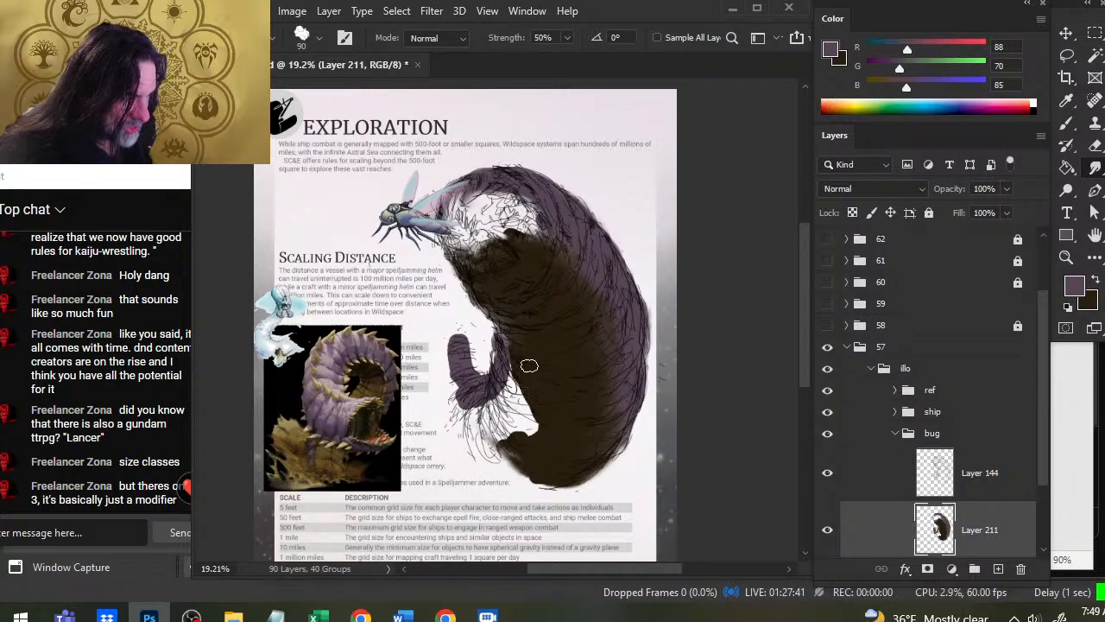
{"action": "mouse_move", "coordinate": [530, 365]}
{"action": "left_mouse_down"}
{"action": "mouse_move", "coordinate": [483, 342]}
{"action": "mouse_move", "coordinate": [505, 366]}
{"action": "mouse_move", "coordinate": [455, 367]}
{"action": "mouse_move", "coordinate": [461, 338]}
{"action": "mouse_move", "coordinate": [442, 363]}
{"action": "mouse_move", "coordinate": [467, 354]}
{"action": "mouse_move", "coordinate": [471, 366]}
{"action": "mouse_move", "coordinate": [434, 360]}
{"action": "mouse_move", "coordinate": [462, 345]}
{"action": "mouse_move", "coordinate": [434, 366]}
{"action": "mouse_move", "coordinate": [485, 346]}
{"action": "mouse_move", "coordinate": [490, 330]}
{"action": "mouse_move", "coordinate": [467, 363]}
{"action": "mouse_move", "coordinate": [444, 336]}
{"action": "mouse_move", "coordinate": [450, 362]}
{"action": "mouse_move", "coordinate": [466, 356]}
{"action": "mouse_move", "coordinate": [475, 371]}
{"action": "mouse_move", "coordinate": [497, 373]}
{"action": "mouse_move", "coordinate": [516, 342]}
{"action": "left_mouse_up"}
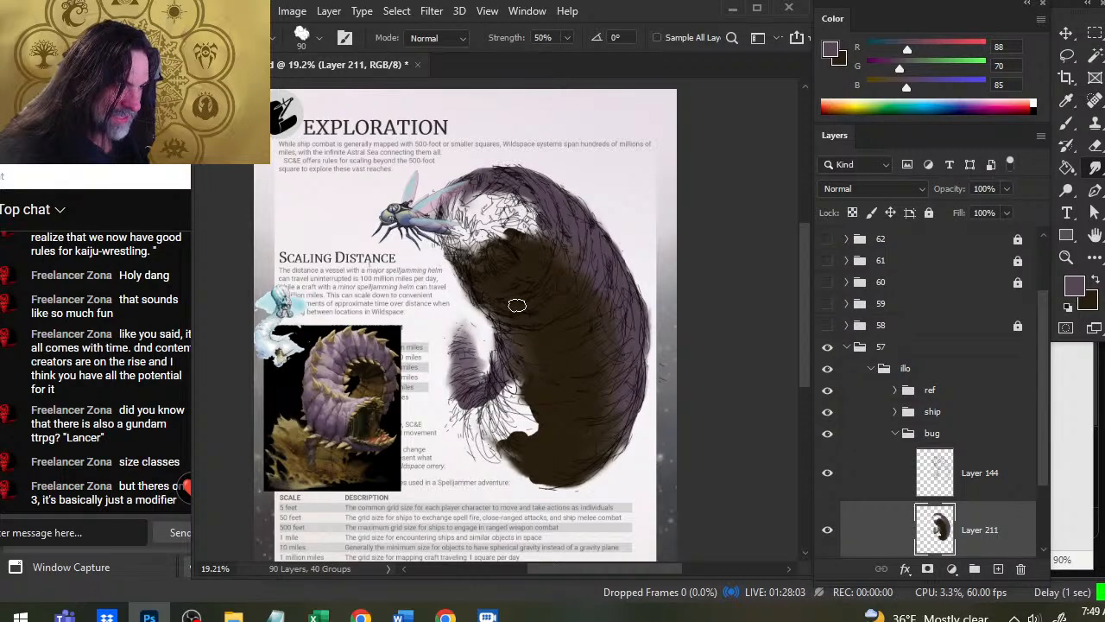
{"action": "mouse_move", "coordinate": [505, 296]}
{"action": "left_mouse_down"}
{"action": "mouse_move", "coordinate": [466, 283]}
{"action": "mouse_move", "coordinate": [452, 213]}
{"action": "left_mouse_up"}
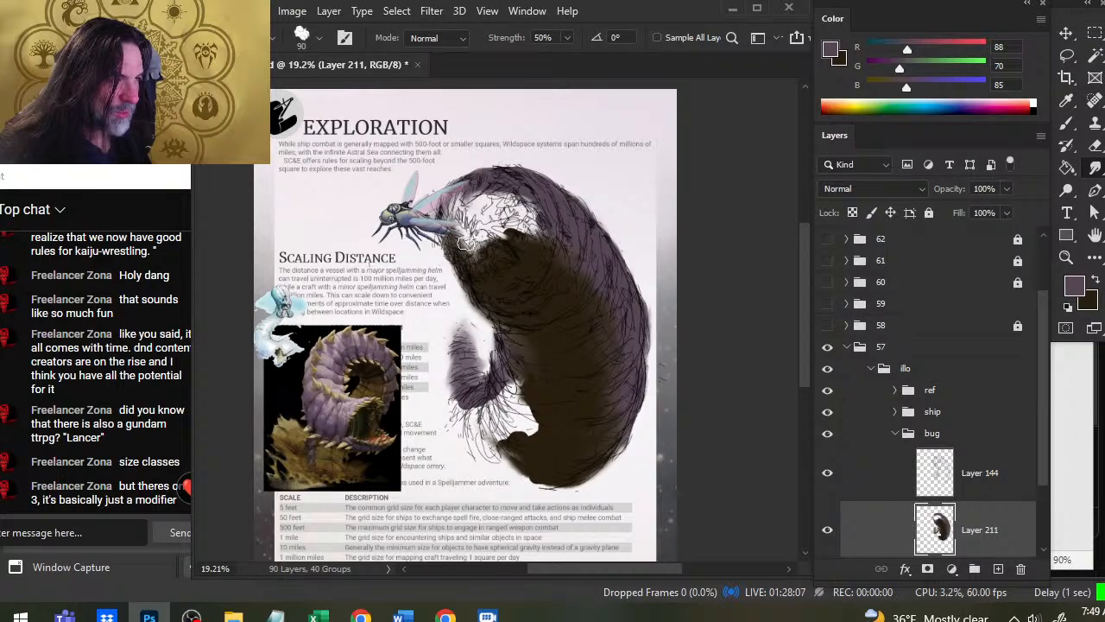
{"action": "mouse_move", "coordinate": [495, 182]}
{"action": "left_mouse_down"}
{"action": "mouse_move", "coordinate": [464, 187]}
{"action": "mouse_move", "coordinate": [531, 190]}
{"action": "mouse_move", "coordinate": [522, 256]}
{"action": "mouse_move", "coordinate": [557, 261]}
{"action": "mouse_move", "coordinate": [513, 256]}
{"action": "mouse_move", "coordinate": [536, 258]}
{"action": "mouse_move", "coordinate": [532, 269]}
{"action": "mouse_move", "coordinate": [549, 242]}
{"action": "mouse_move", "coordinate": [510, 189]}
{"action": "mouse_move", "coordinate": [548, 189]}
{"action": "mouse_move", "coordinate": [474, 182]}
{"action": "mouse_move", "coordinate": [449, 200]}
{"action": "mouse_move", "coordinate": [502, 161]}
{"action": "mouse_move", "coordinate": [458, 167]}
{"action": "mouse_move", "coordinate": [446, 200]}
{"action": "mouse_move", "coordinate": [529, 180]}
{"action": "mouse_move", "coordinate": [458, 196]}
{"action": "mouse_move", "coordinate": [463, 261]}
{"action": "mouse_move", "coordinate": [450, 232]}
{"action": "mouse_move", "coordinate": [480, 261]}
{"action": "mouse_move", "coordinate": [475, 272]}
{"action": "mouse_move", "coordinate": [456, 252]}
{"action": "mouse_move", "coordinate": [456, 205]}
{"action": "mouse_move", "coordinate": [446, 225]}
{"action": "mouse_move", "coordinate": [448, 202]}
{"action": "mouse_move", "coordinate": [520, 189]}
{"action": "mouse_move", "coordinate": [513, 260]}
{"action": "mouse_move", "coordinate": [528, 257]}
{"action": "mouse_move", "coordinate": [536, 243]}
{"action": "mouse_move", "coordinate": [498, 258]}
{"action": "mouse_move", "coordinate": [510, 267]}
{"action": "mouse_move", "coordinate": [470, 246]}
{"action": "mouse_move", "coordinate": [523, 242]}
{"action": "mouse_move", "coordinate": [510, 221]}
{"action": "mouse_move", "coordinate": [538, 230]}
{"action": "mouse_move", "coordinate": [569, 301]}
{"action": "mouse_move", "coordinate": [518, 388]}
{"action": "mouse_move", "coordinate": [500, 374]}
{"action": "mouse_move", "coordinate": [522, 363]}
{"action": "mouse_move", "coordinate": [554, 382]}
{"action": "mouse_move", "coordinate": [565, 428]}
{"action": "mouse_move", "coordinate": [556, 363]}
{"action": "mouse_move", "coordinate": [554, 440]}
{"action": "mouse_move", "coordinate": [483, 442]}
{"action": "mouse_move", "coordinate": [524, 452]}
{"action": "mouse_move", "coordinate": [525, 469]}
{"action": "mouse_move", "coordinate": [621, 444]}
{"action": "left_mouse_up"}
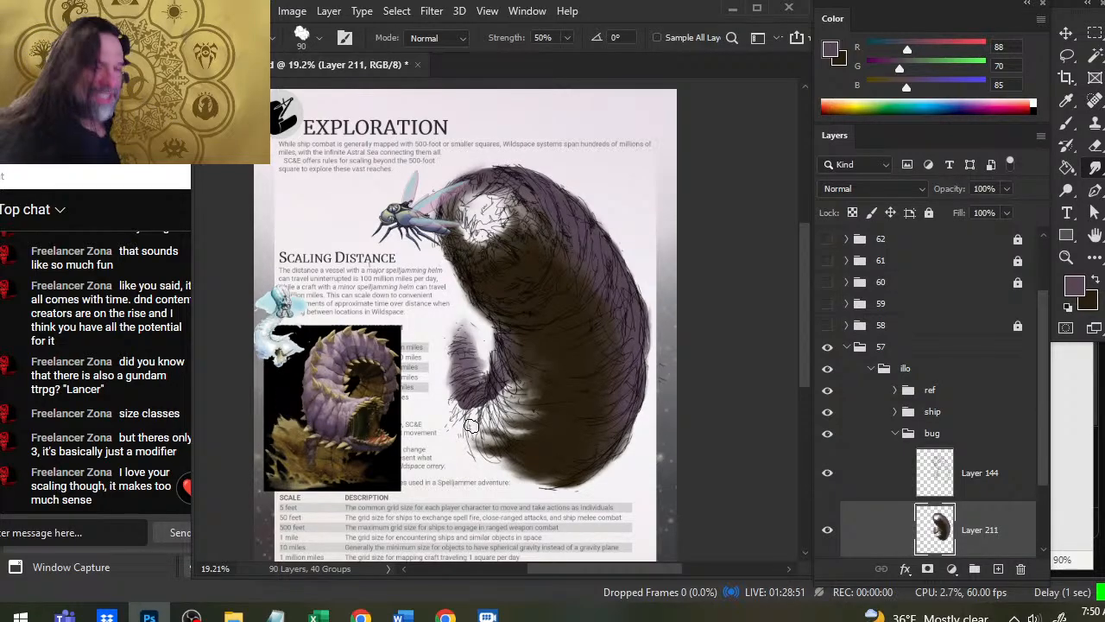
Smudge brown and purple across the white gap between the tail and lower body to join them into one curved form.
{"action": "mouse_move", "coordinate": [470, 373]}
{"action": "left_mouse_down"}
{"action": "mouse_move", "coordinate": [459, 409]}
{"action": "mouse_move", "coordinate": [466, 383]}
{"action": "mouse_move", "coordinate": [482, 388]}
{"action": "mouse_move", "coordinate": [469, 383]}
{"action": "mouse_move", "coordinate": [513, 354]}
{"action": "mouse_move", "coordinate": [500, 381]}
{"action": "mouse_move", "coordinate": [542, 331]}
{"action": "left_mouse_up"}
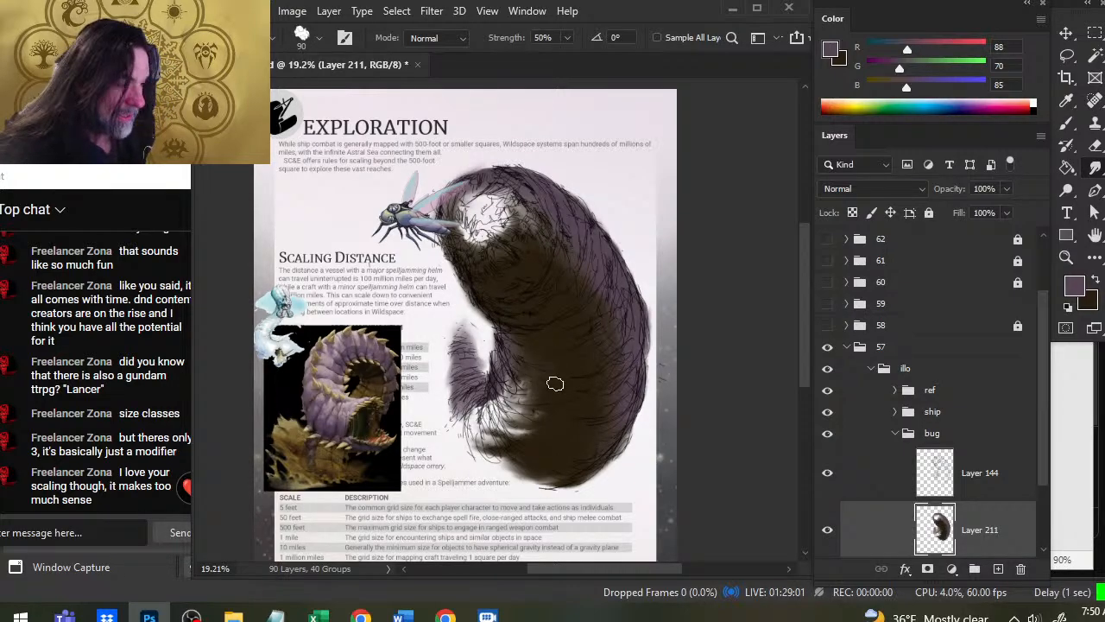
{"action": "mouse_move", "coordinate": [555, 385]}
{"action": "left_mouse_down"}
{"action": "mouse_move", "coordinate": [526, 425]}
{"action": "mouse_move", "coordinate": [550, 411]}
{"action": "mouse_move", "coordinate": [508, 456]}
{"action": "mouse_move", "coordinate": [527, 446]}
{"action": "mouse_move", "coordinate": [562, 466]}
{"action": "mouse_move", "coordinate": [527, 459]}
{"action": "mouse_move", "coordinate": [563, 467]}
{"action": "mouse_move", "coordinate": [539, 483]}
{"action": "mouse_move", "coordinate": [601, 448]}
{"action": "mouse_move", "coordinate": [608, 489]}
{"action": "mouse_move", "coordinate": [616, 465]}
{"action": "mouse_move", "coordinate": [586, 463]}
{"action": "mouse_move", "coordinate": [617, 443]}
{"action": "left_mouse_up"}
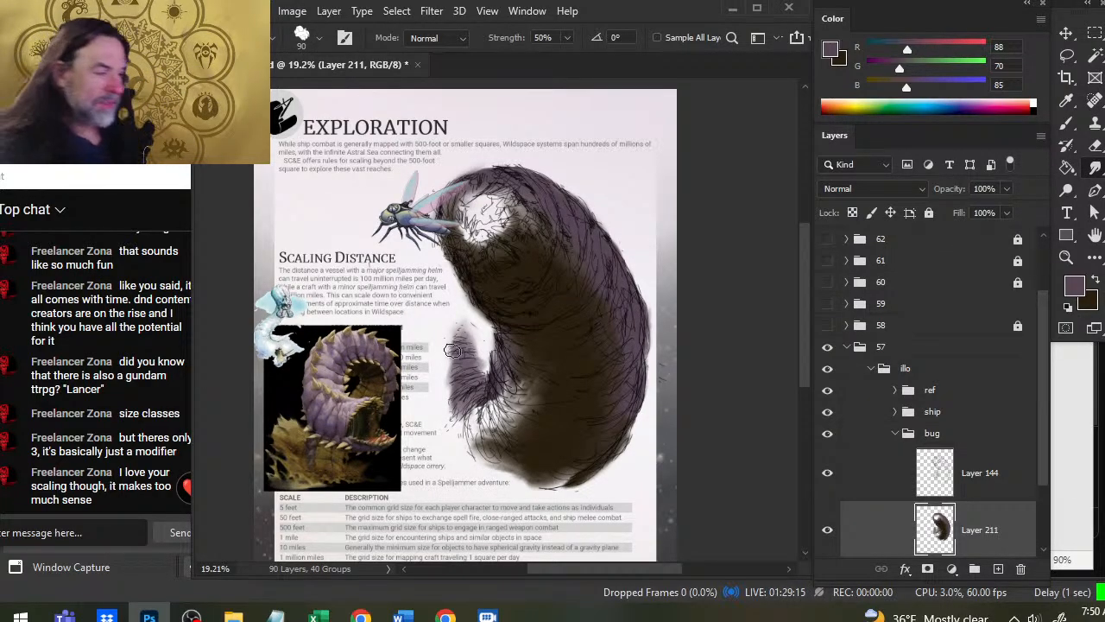
{"action": "mouse_move", "coordinate": [521, 360]}
{"action": "left_mouse_down"}
{"action": "mouse_move", "coordinate": [478, 398]}
{"action": "mouse_move", "coordinate": [480, 367]}
{"action": "mouse_move", "coordinate": [466, 352]}
{"action": "mouse_move", "coordinate": [445, 358]}
{"action": "mouse_move", "coordinate": [450, 341]}
{"action": "mouse_move", "coordinate": [479, 340]}
{"action": "mouse_move", "coordinate": [481, 364]}
{"action": "mouse_move", "coordinate": [469, 366]}
{"action": "mouse_move", "coordinate": [465, 352]}
{"action": "mouse_move", "coordinate": [456, 371]}
{"action": "mouse_move", "coordinate": [488, 393]}
{"action": "mouse_move", "coordinate": [493, 373]}
{"action": "mouse_move", "coordinate": [541, 377]}
{"action": "mouse_move", "coordinate": [540, 417]}
{"action": "mouse_move", "coordinate": [561, 387]}
{"action": "mouse_move", "coordinate": [539, 417]}
{"action": "mouse_move", "coordinate": [555, 406]}
{"action": "mouse_move", "coordinate": [560, 449]}
{"action": "mouse_move", "coordinate": [546, 470]}
{"action": "mouse_move", "coordinate": [537, 462]}
{"action": "mouse_move", "coordinate": [538, 478]}
{"action": "mouse_move", "coordinate": [575, 461]}
{"action": "mouse_move", "coordinate": [551, 466]}
{"action": "mouse_move", "coordinate": [585, 469]}
{"action": "mouse_move", "coordinate": [540, 471]}
{"action": "mouse_move", "coordinate": [551, 461]}
{"action": "mouse_move", "coordinate": [551, 472]}
{"action": "mouse_move", "coordinate": [521, 458]}
{"action": "mouse_move", "coordinate": [536, 463]}
{"action": "mouse_move", "coordinate": [508, 443]}
{"action": "mouse_move", "coordinate": [513, 391]}
{"action": "mouse_move", "coordinate": [568, 406]}
{"action": "mouse_move", "coordinate": [527, 407]}
{"action": "mouse_move", "coordinate": [544, 414]}
{"action": "mouse_move", "coordinate": [572, 366]}
{"action": "left_mouse_up"}
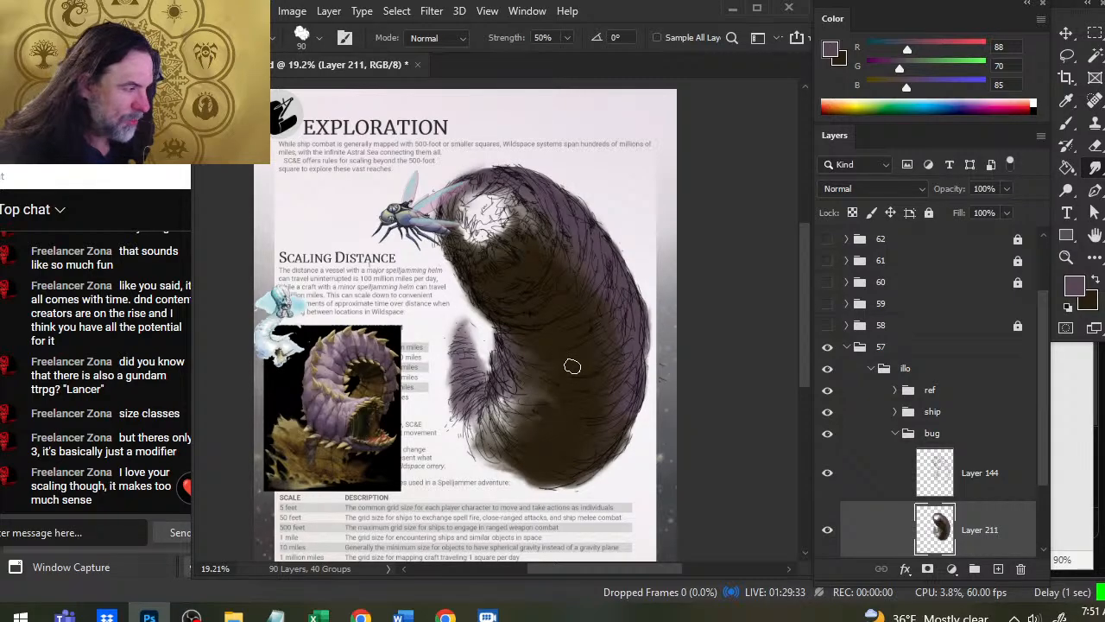
{"action": "mouse_move", "coordinate": [615, 465]}
{"action": "left_mouse_down"}
{"action": "mouse_move", "coordinate": [623, 439]}
{"action": "mouse_move", "coordinate": [603, 461]}
{"action": "mouse_move", "coordinate": [627, 389]}
{"action": "mouse_move", "coordinate": [579, 452]}
{"action": "mouse_move", "coordinate": [557, 433]}
{"action": "mouse_move", "coordinate": [577, 426]}
{"action": "mouse_move", "coordinate": [520, 433]}
{"action": "mouse_move", "coordinate": [510, 401]}
{"action": "mouse_move", "coordinate": [532, 388]}
{"action": "mouse_move", "coordinate": [518, 405]}
{"action": "mouse_move", "coordinate": [569, 391]}
{"action": "mouse_move", "coordinate": [559, 406]}
{"action": "mouse_move", "coordinate": [553, 353]}
{"action": "mouse_move", "coordinate": [532, 337]}
{"action": "mouse_move", "coordinate": [542, 404]}
{"action": "mouse_move", "coordinate": [558, 385]}
{"action": "mouse_move", "coordinate": [496, 429]}
{"action": "mouse_move", "coordinate": [533, 429]}
{"action": "mouse_move", "coordinate": [500, 441]}
{"action": "mouse_move", "coordinate": [475, 409]}
{"action": "mouse_move", "coordinate": [475, 419]}
{"action": "mouse_move", "coordinate": [491, 434]}
{"action": "mouse_move", "coordinate": [477, 379]}
{"action": "mouse_move", "coordinate": [474, 397]}
{"action": "mouse_move", "coordinate": [550, 383]}
{"action": "mouse_move", "coordinate": [543, 401]}
{"action": "mouse_move", "coordinate": [542, 371]}
{"action": "mouse_move", "coordinate": [542, 413]}
{"action": "mouse_move", "coordinate": [482, 441]}
{"action": "mouse_move", "coordinate": [486, 416]}
{"action": "mouse_move", "coordinate": [474, 422]}
{"action": "mouse_move", "coordinate": [468, 397]}
{"action": "mouse_move", "coordinate": [466, 415]}
{"action": "mouse_move", "coordinate": [457, 388]}
{"action": "mouse_move", "coordinate": [460, 348]}
{"action": "mouse_move", "coordinate": [456, 367]}
{"action": "mouse_move", "coordinate": [471, 372]}
{"action": "mouse_move", "coordinate": [481, 332]}
{"action": "mouse_move", "coordinate": [465, 349]}
{"action": "mouse_move", "coordinate": [488, 376]}
{"action": "mouse_move", "coordinate": [475, 344]}
{"action": "mouse_move", "coordinate": [480, 371]}
{"action": "mouse_move", "coordinate": [515, 369]}
{"action": "mouse_move", "coordinate": [506, 377]}
{"action": "mouse_move", "coordinate": [526, 347]}
{"action": "left_mouse_up"}
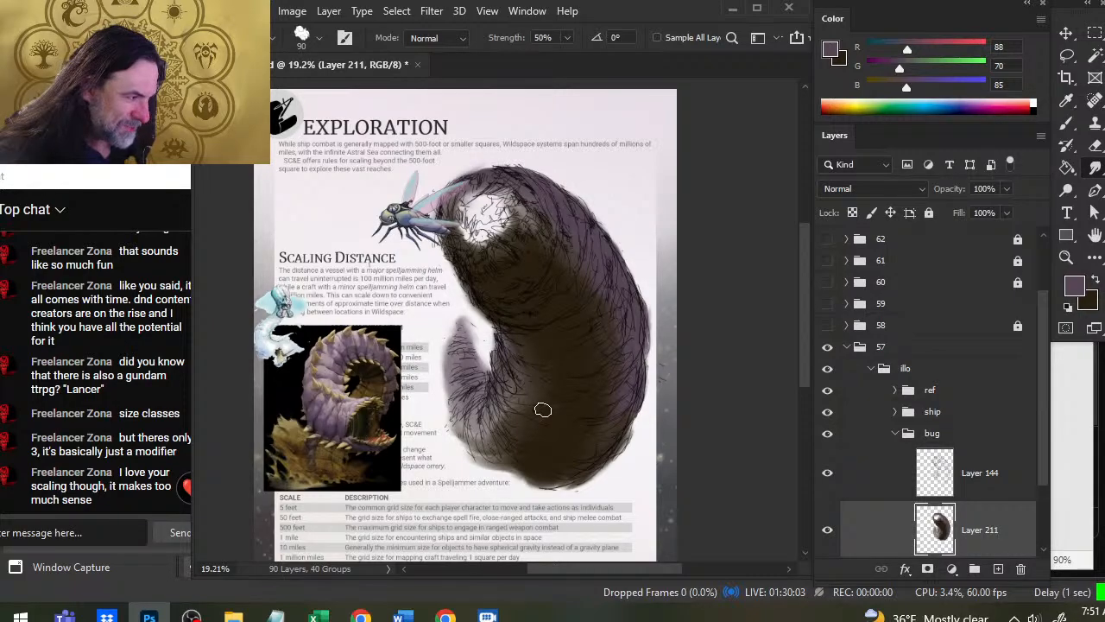
Smooth the brown shading on the body's bottom curve and extend the tail's outer edge with size 90 smudge strokes.
{"action": "mouse_move", "coordinate": [543, 410]}
{"action": "left_mouse_down"}
{"action": "mouse_move", "coordinate": [506, 446]}
{"action": "mouse_move", "coordinate": [473, 450]}
{"action": "mouse_move", "coordinate": [464, 425]}
{"action": "mouse_move", "coordinate": [518, 471]}
{"action": "mouse_move", "coordinate": [544, 474]}
{"action": "mouse_move", "coordinate": [501, 451]}
{"action": "mouse_move", "coordinate": [547, 453]}
{"action": "mouse_move", "coordinate": [480, 467]}
{"action": "mouse_move", "coordinate": [568, 452]}
{"action": "mouse_move", "coordinate": [554, 462]}
{"action": "left_mouse_up"}
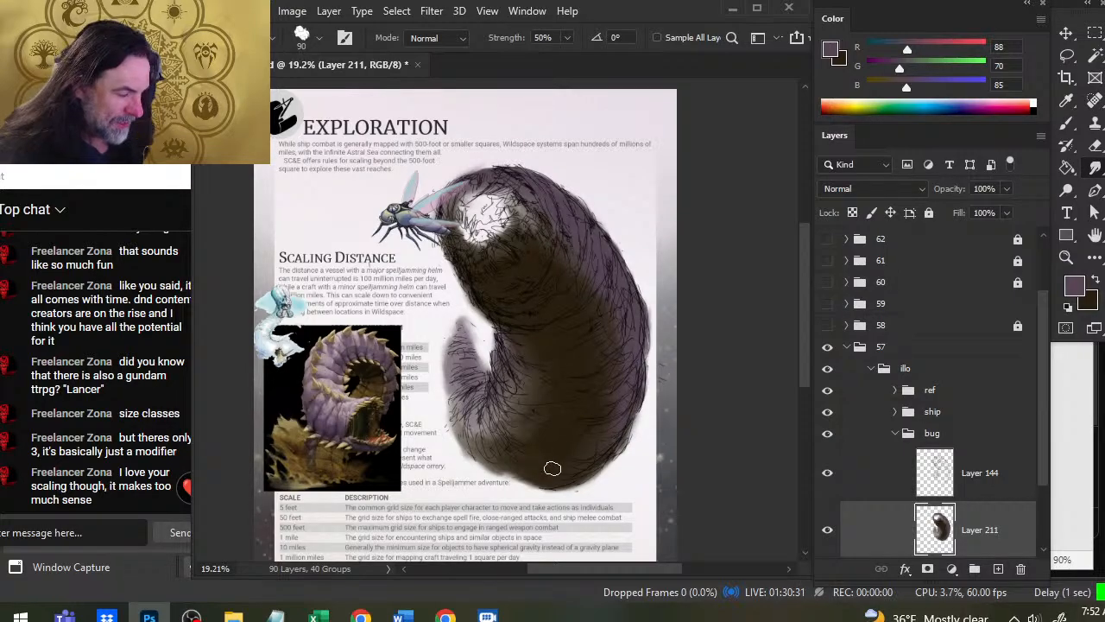
{"action": "mouse_move", "coordinate": [510, 469]}
{"action": "left_mouse_down"}
{"action": "mouse_move", "coordinate": [474, 444]}
{"action": "mouse_move", "coordinate": [501, 468]}
{"action": "left_mouse_up"}
{"action": "left_click_drag", "start_coordinate": [437, 435], "coordinate": [513, 461]}
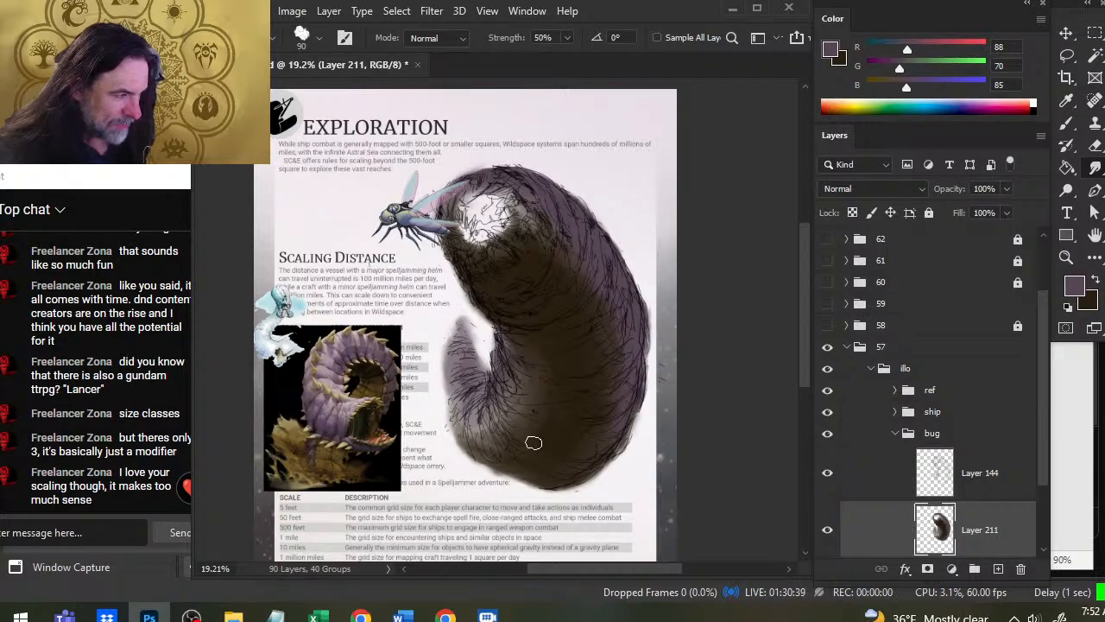
{"action": "mouse_move", "coordinate": [534, 443]}
{"action": "left_mouse_down"}
{"action": "mouse_move", "coordinate": [495, 459]}
{"action": "mouse_move", "coordinate": [488, 437]}
{"action": "mouse_move", "coordinate": [475, 456]}
{"action": "mouse_move", "coordinate": [469, 413]}
{"action": "mouse_move", "coordinate": [466, 428]}
{"action": "mouse_move", "coordinate": [460, 421]}
{"action": "mouse_move", "coordinate": [467, 359]}
{"action": "mouse_move", "coordinate": [454, 405]}
{"action": "mouse_move", "coordinate": [463, 333]}
{"action": "mouse_move", "coordinate": [450, 372]}
{"action": "mouse_move", "coordinate": [466, 339]}
{"action": "mouse_move", "coordinate": [489, 423]}
{"action": "mouse_move", "coordinate": [472, 389]}
{"action": "mouse_move", "coordinate": [447, 396]}
{"action": "mouse_move", "coordinate": [484, 454]}
{"action": "mouse_move", "coordinate": [462, 438]}
{"action": "mouse_move", "coordinate": [499, 474]}
{"action": "mouse_move", "coordinate": [462, 474]}
{"action": "mouse_move", "coordinate": [523, 468]}
{"action": "mouse_move", "coordinate": [502, 495]}
{"action": "mouse_move", "coordinate": [494, 483]}
{"action": "mouse_move", "coordinate": [526, 460]}
{"action": "mouse_move", "coordinate": [545, 480]}
{"action": "mouse_move", "coordinate": [511, 462]}
{"action": "mouse_move", "coordinate": [478, 468]}
{"action": "mouse_move", "coordinate": [477, 450]}
{"action": "mouse_move", "coordinate": [457, 437]}
{"action": "mouse_move", "coordinate": [455, 448]}
{"action": "mouse_move", "coordinate": [488, 448]}
{"action": "mouse_move", "coordinate": [455, 395]}
{"action": "mouse_move", "coordinate": [451, 414]}
{"action": "mouse_move", "coordinate": [445, 404]}
{"action": "mouse_move", "coordinate": [454, 411]}
{"action": "mouse_move", "coordinate": [445, 367]}
{"action": "mouse_move", "coordinate": [447, 401]}
{"action": "mouse_move", "coordinate": [458, 346]}
{"action": "mouse_move", "coordinate": [426, 386]}
{"action": "mouse_move", "coordinate": [456, 456]}
{"action": "mouse_move", "coordinate": [488, 471]}
{"action": "mouse_move", "coordinate": [510, 458]}
{"action": "mouse_move", "coordinate": [541, 481]}
{"action": "mouse_move", "coordinate": [462, 455]}
{"action": "mouse_move", "coordinate": [442, 431]}
{"action": "mouse_move", "coordinate": [450, 445]}
{"action": "mouse_move", "coordinate": [429, 439]}
{"action": "mouse_move", "coordinate": [471, 456]}
{"action": "mouse_move", "coordinate": [438, 432]}
{"action": "mouse_move", "coordinate": [445, 410]}
{"action": "mouse_move", "coordinate": [449, 428]}
{"action": "mouse_move", "coordinate": [481, 446]}
{"action": "mouse_move", "coordinate": [458, 439]}
{"action": "mouse_move", "coordinate": [484, 451]}
{"action": "mouse_move", "coordinate": [454, 418]}
{"action": "mouse_move", "coordinate": [423, 409]}
{"action": "left_mouse_up"}
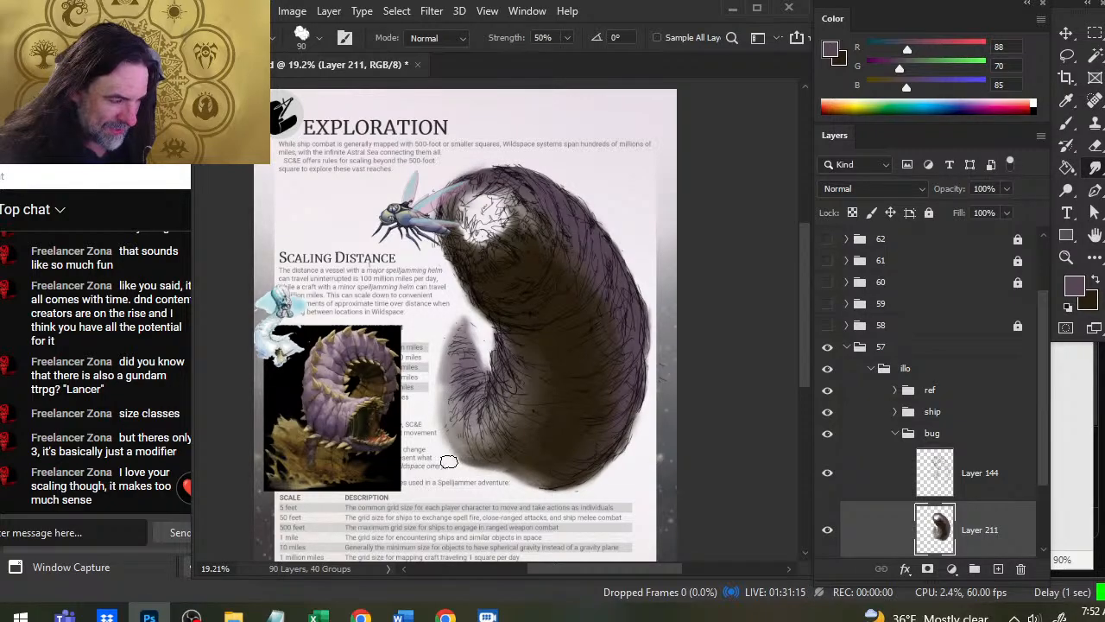
{"action": "mouse_move", "coordinate": [449, 462]}
{"action": "left_mouse_down"}
{"action": "mouse_move", "coordinate": [481, 368]}
{"action": "mouse_move", "coordinate": [481, 336]}
{"action": "mouse_move", "coordinate": [462, 351]}
{"action": "mouse_move", "coordinate": [476, 303]}
{"action": "mouse_move", "coordinate": [486, 324]}
{"action": "mouse_move", "coordinate": [476, 308]}
{"action": "mouse_move", "coordinate": [459, 369]}
{"action": "mouse_move", "coordinate": [535, 394]}
{"action": "mouse_move", "coordinate": [492, 359]}
{"action": "mouse_move", "coordinate": [520, 335]}
{"action": "mouse_move", "coordinate": [517, 460]}
{"action": "mouse_move", "coordinate": [552, 486]}
{"action": "mouse_move", "coordinate": [503, 488]}
{"action": "mouse_move", "coordinate": [556, 477]}
{"action": "mouse_move", "coordinate": [490, 463]}
{"action": "mouse_move", "coordinate": [561, 461]}
{"action": "mouse_move", "coordinate": [554, 449]}
{"action": "mouse_move", "coordinate": [552, 461]}
{"action": "mouse_move", "coordinate": [519, 460]}
{"action": "mouse_move", "coordinate": [569, 469]}
{"action": "mouse_move", "coordinate": [554, 475]}
{"action": "mouse_move", "coordinate": [532, 458]}
{"action": "mouse_move", "coordinate": [527, 468]}
{"action": "mouse_move", "coordinate": [530, 456]}
{"action": "mouse_move", "coordinate": [544, 464]}
{"action": "mouse_move", "coordinate": [530, 464]}
{"action": "mouse_move", "coordinate": [537, 472]}
{"action": "mouse_move", "coordinate": [564, 444]}
{"action": "mouse_move", "coordinate": [585, 461]}
{"action": "mouse_move", "coordinate": [549, 467]}
{"action": "left_mouse_up"}
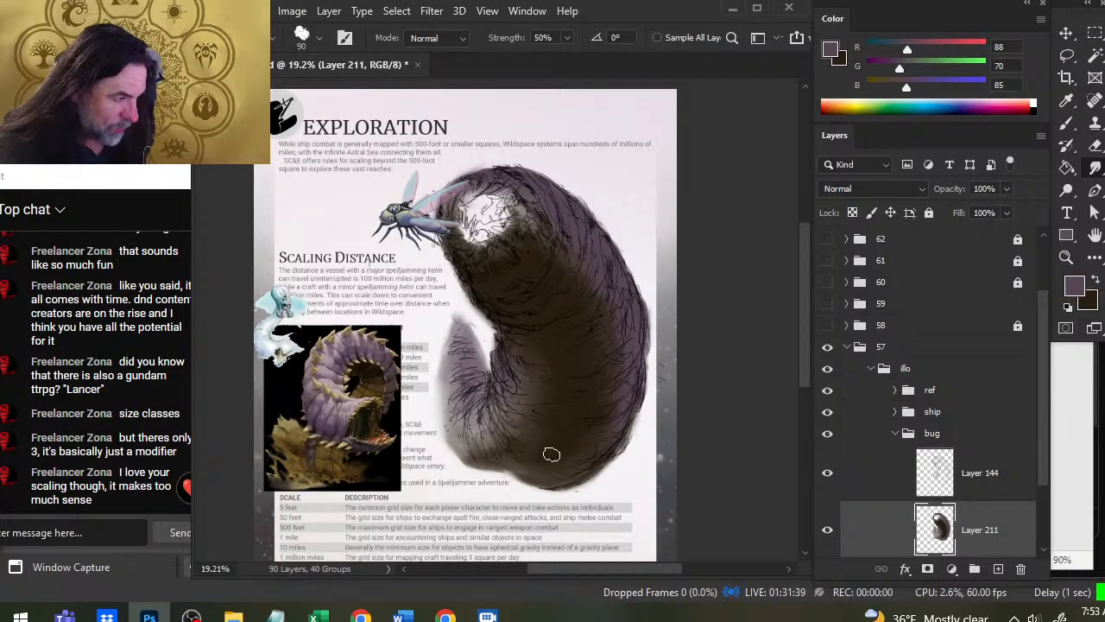
{"action": "mouse_move", "coordinate": [545, 454]}
{"action": "left_mouse_down"}
{"action": "mouse_move", "coordinate": [574, 448]}
{"action": "mouse_move", "coordinate": [524, 465]}
{"action": "mouse_move", "coordinate": [474, 462]}
{"action": "mouse_move", "coordinate": [507, 461]}
{"action": "mouse_move", "coordinate": [525, 439]}
{"action": "mouse_move", "coordinate": [464, 435]}
{"action": "mouse_move", "coordinate": [515, 452]}
{"action": "mouse_move", "coordinate": [507, 430]}
{"action": "mouse_move", "coordinate": [464, 446]}
{"action": "mouse_move", "coordinate": [457, 365]}
{"action": "mouse_move", "coordinate": [480, 423]}
{"action": "mouse_move", "coordinate": [451, 406]}
{"action": "mouse_move", "coordinate": [476, 448]}
{"action": "mouse_move", "coordinate": [541, 423]}
{"action": "mouse_move", "coordinate": [530, 459]}
{"action": "mouse_move", "coordinate": [561, 454]}
{"action": "mouse_move", "coordinate": [503, 453]}
{"action": "mouse_move", "coordinate": [555, 399]}
{"action": "left_mouse_up"}
Smudge along the underside of the worm's bottom curve to refine its silhouette against the full page.
{"action": "key", "text": "z"}
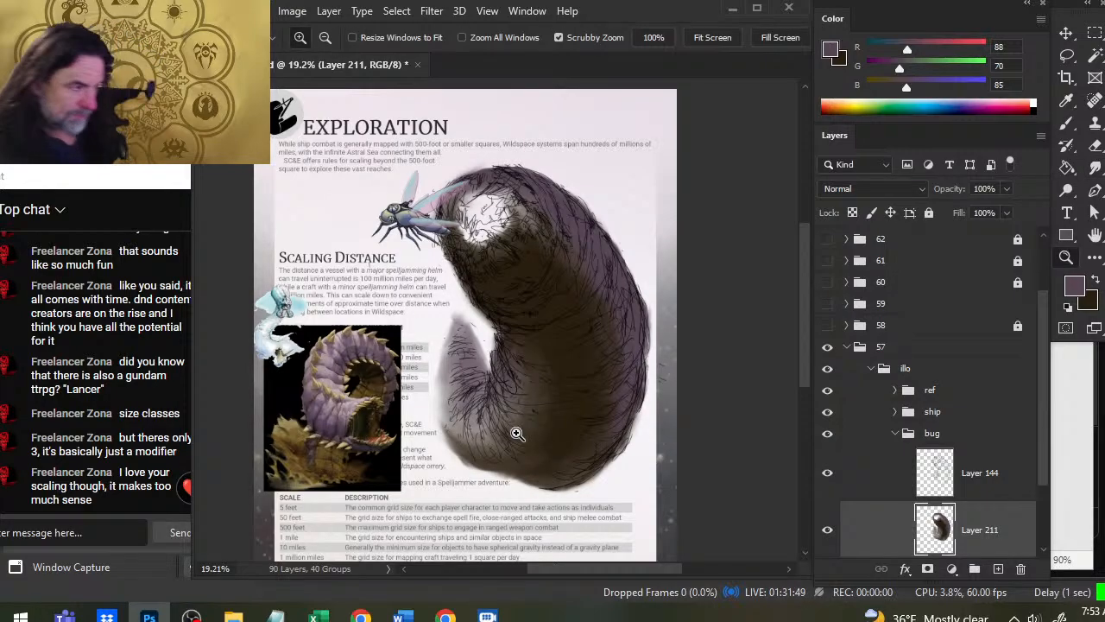
{"action": "left_click_drag", "start_coordinate": [515, 434], "coordinate": [498, 457]}
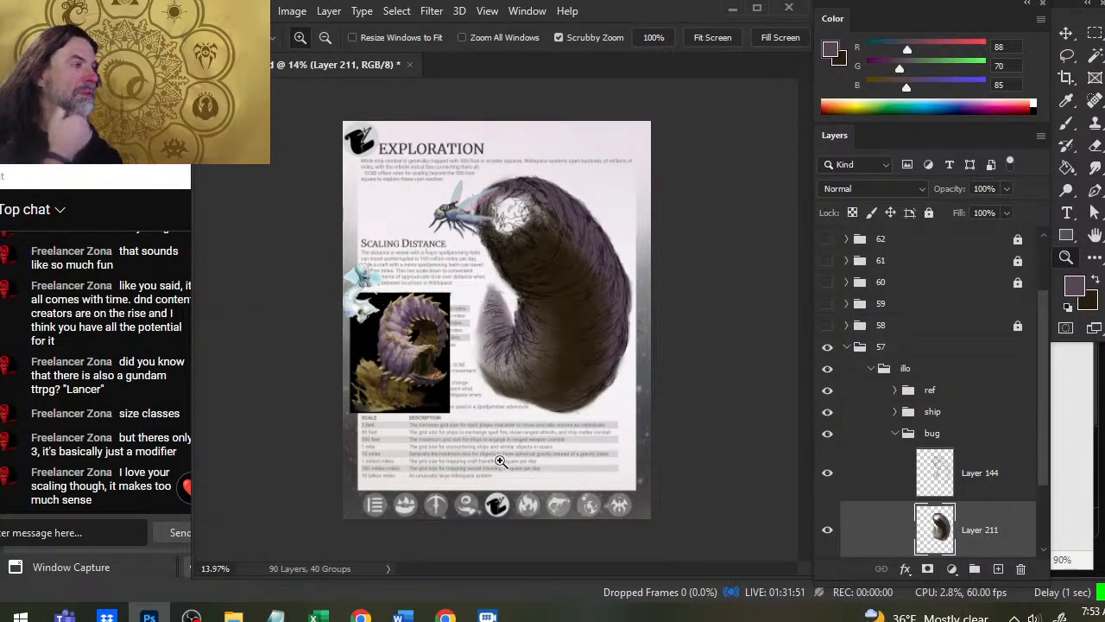
{"action": "key", "text": "r"}
{"action": "left_click_drag", "start_coordinate": [488, 398], "coordinate": [566, 421]}
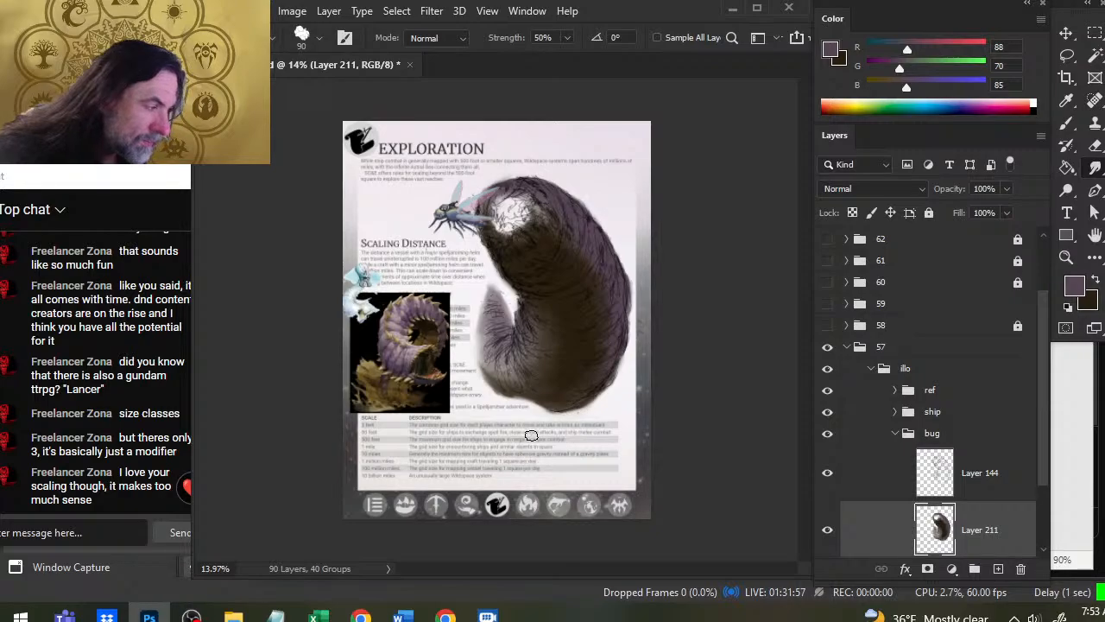
{"action": "left_click_drag", "start_coordinate": [557, 420], "coordinate": [603, 396]}
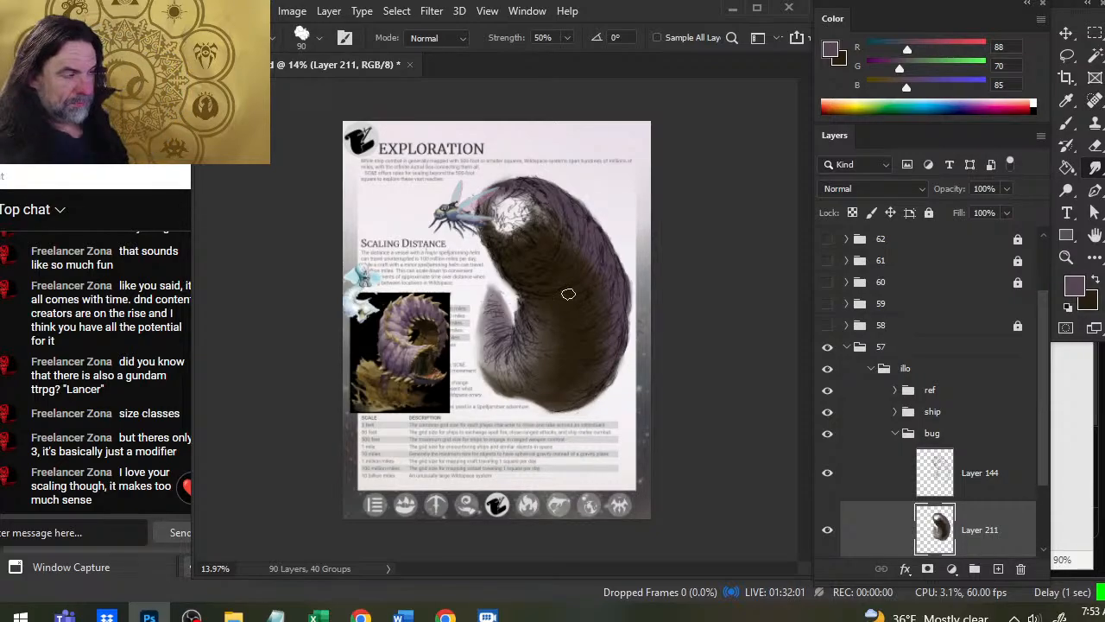
Fill the worm's mouth with black using a size 100 brush and smudge its edges into the surrounding head.
{"action": "key", "text": "b"}
{"action": "key", "text": "d"}
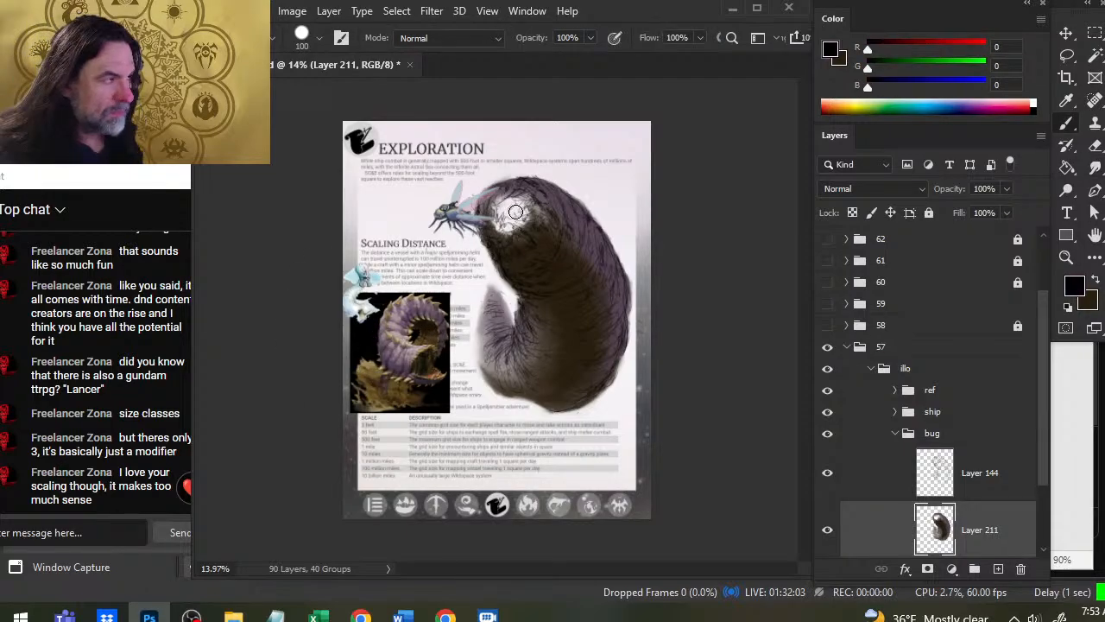
{"action": "left_click_drag", "start_coordinate": [515, 212], "coordinate": [509, 209]}
{"action": "key", "text": "r"}
{"action": "key", "text": "b"}
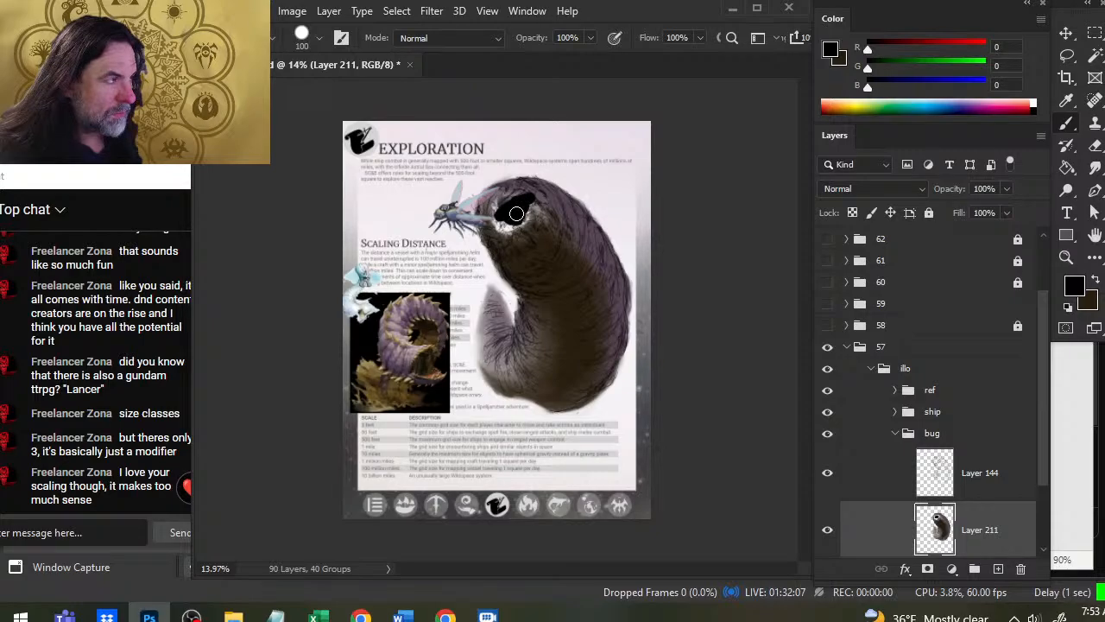
{"action": "key", "text": "r"}
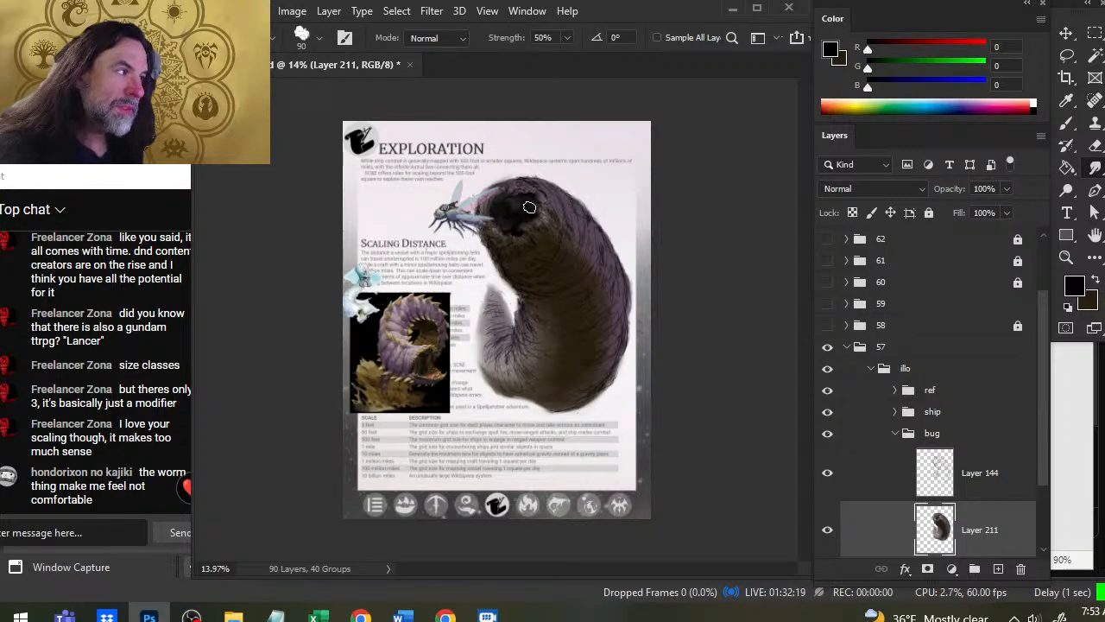
{"action": "key", "text": "b"}
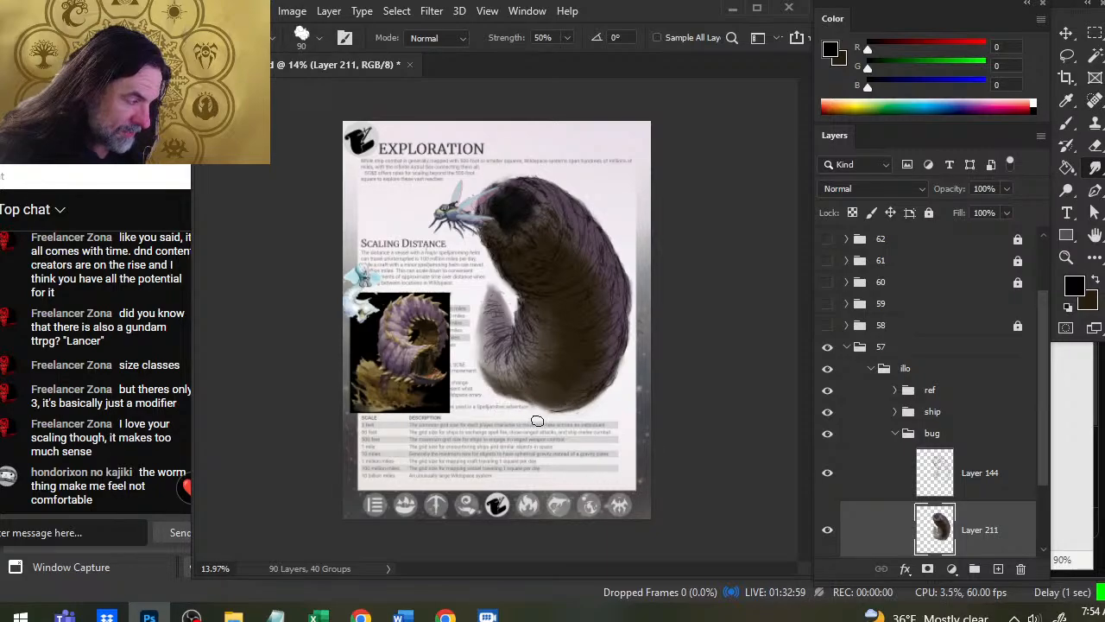
Hide the ref group to uncover the page text behind the reference image.
{"action": "key", "text": "z"}
{"action": "left_click", "coordinate": [827, 389]}
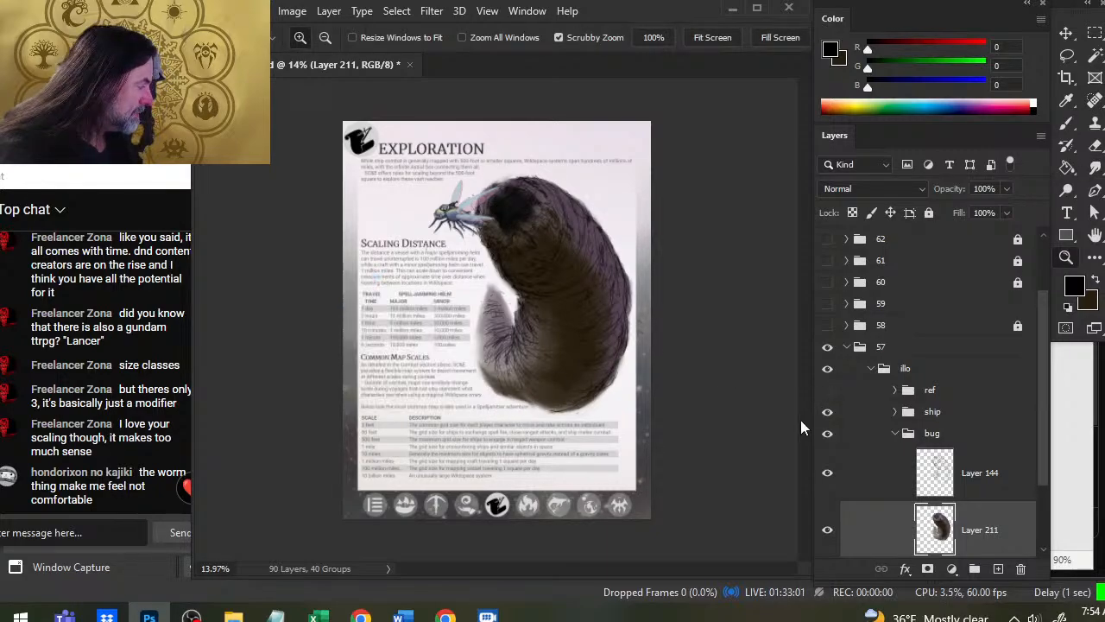
Smudge the brown shading across the worm's bottom curve on Layer 211 with the size 90 brush at 50% strength.
{"action": "left_click_drag", "start_coordinate": [432, 436], "coordinate": [487, 376]}
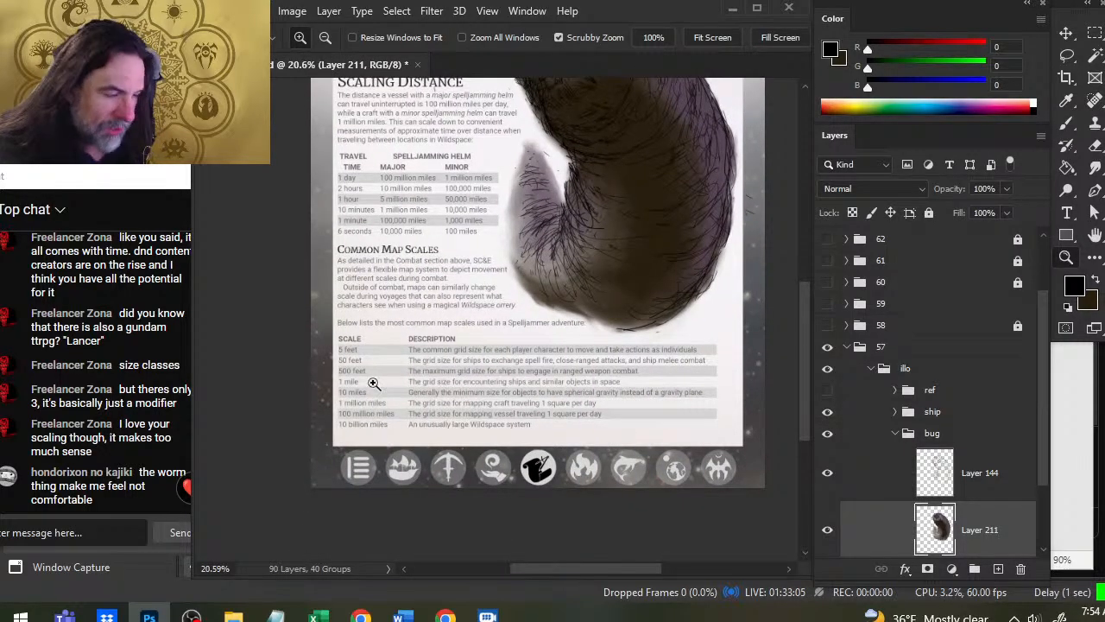
{"action": "left_click", "coordinate": [383, 335]}
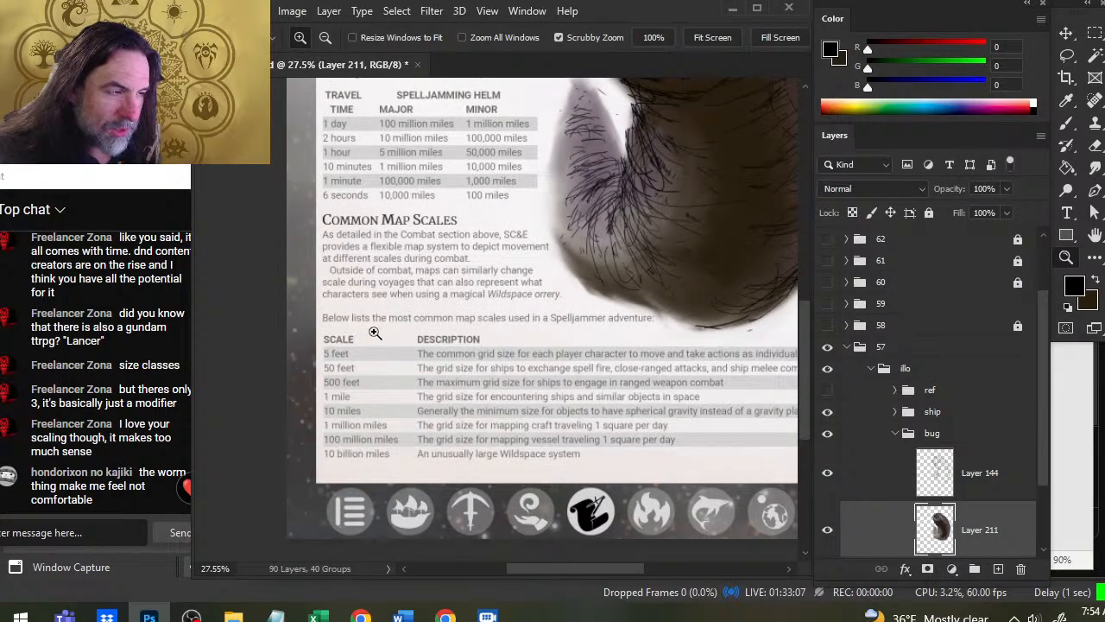
{"action": "left_click", "coordinate": [493, 359], "text": "alt"}
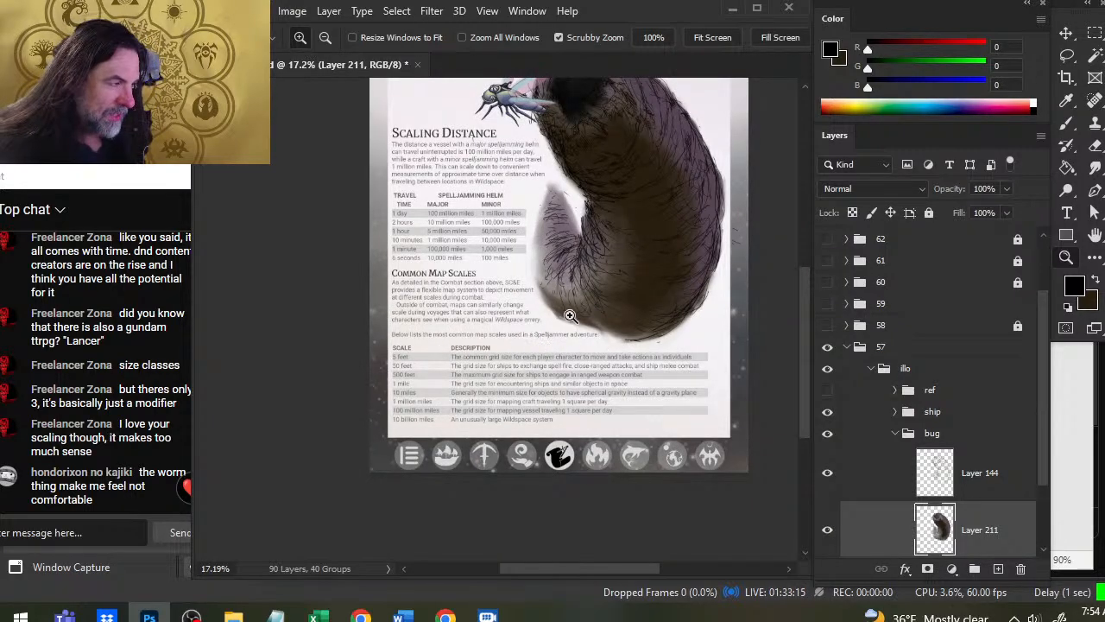
{"action": "key", "text": "r"}
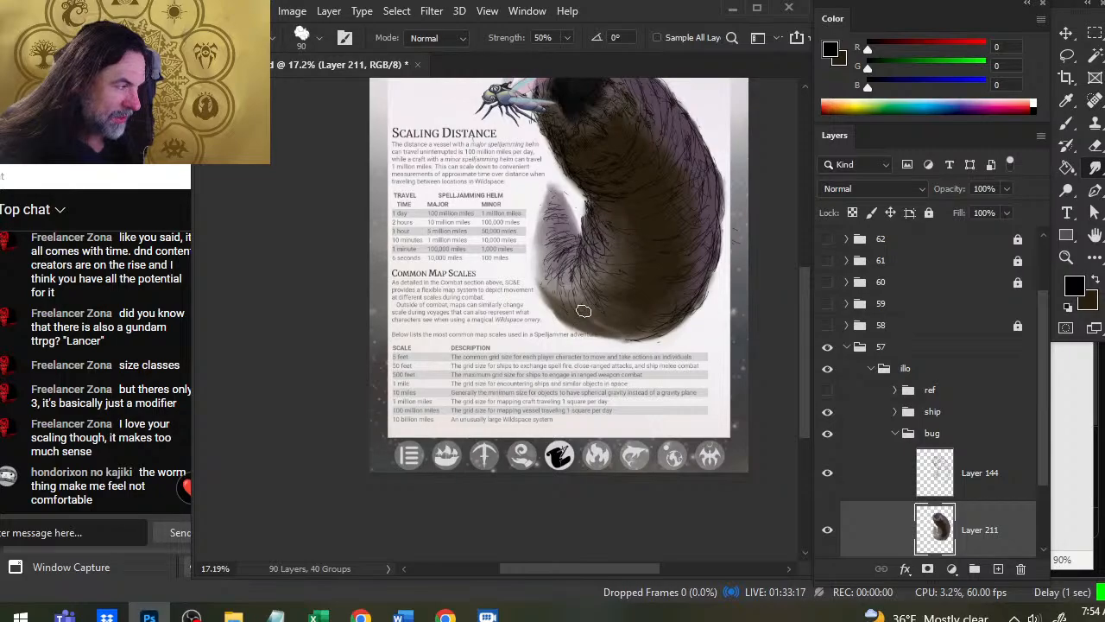
{"action": "mouse_move", "coordinate": [559, 303]}
{"action": "left_mouse_down"}
{"action": "mouse_move", "coordinate": [533, 276]}
{"action": "mouse_move", "coordinate": [534, 297]}
{"action": "mouse_move", "coordinate": [547, 246]}
{"action": "mouse_move", "coordinate": [564, 310]}
{"action": "mouse_move", "coordinate": [546, 310]}
{"action": "mouse_move", "coordinate": [535, 282]}
{"action": "mouse_move", "coordinate": [547, 299]}
{"action": "mouse_move", "coordinate": [555, 292]}
{"action": "mouse_move", "coordinate": [564, 307]}
{"action": "mouse_move", "coordinate": [555, 307]}
{"action": "mouse_move", "coordinate": [594, 322]}
{"action": "mouse_move", "coordinate": [574, 320]}
{"action": "mouse_move", "coordinate": [638, 332]}
{"action": "mouse_move", "coordinate": [589, 333]}
{"action": "mouse_move", "coordinate": [619, 313]}
{"action": "mouse_move", "coordinate": [595, 322]}
{"action": "mouse_move", "coordinate": [663, 309]}
{"action": "mouse_move", "coordinate": [662, 326]}
{"action": "mouse_move", "coordinate": [683, 305]}
{"action": "left_mouse_up"}
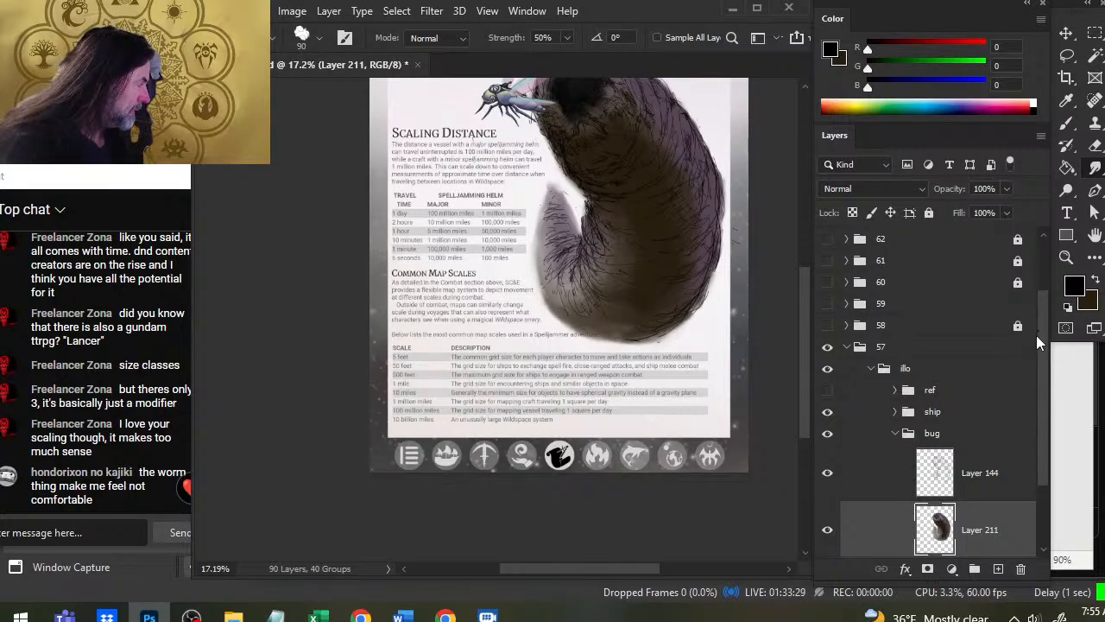
Lasso the Scale and Description table on the txt layer, nudge it slightly down to make room for another text line, and deselect.
{"action": "left_click_drag", "start_coordinate": [1036, 335], "coordinate": [1033, 393]}
{"action": "left_click", "coordinate": [929, 522]}
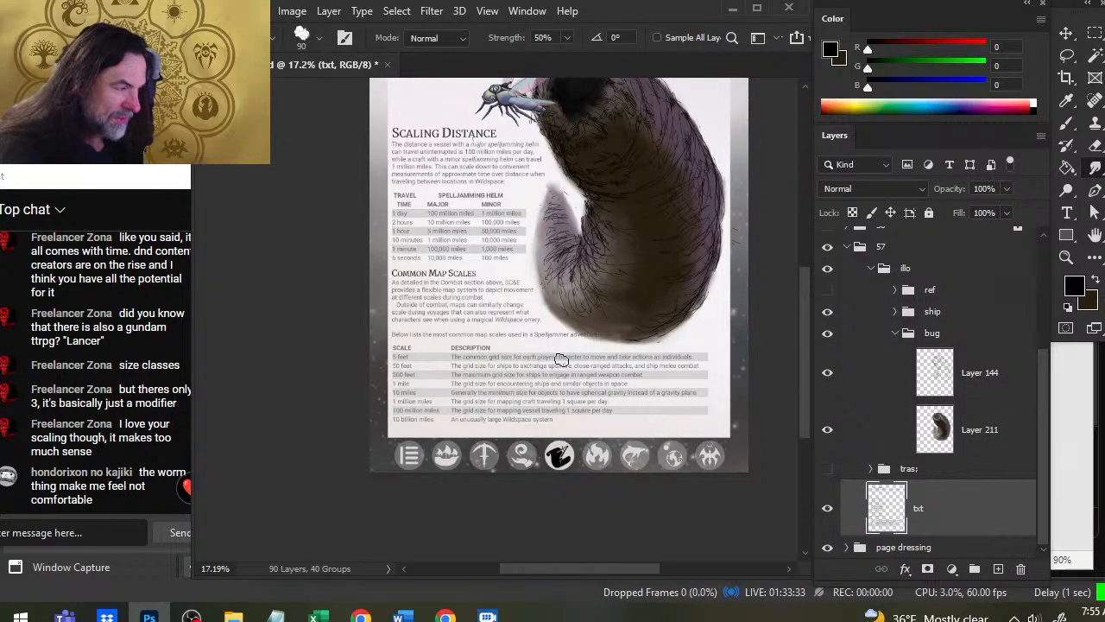
{"action": "key", "text": "l"}
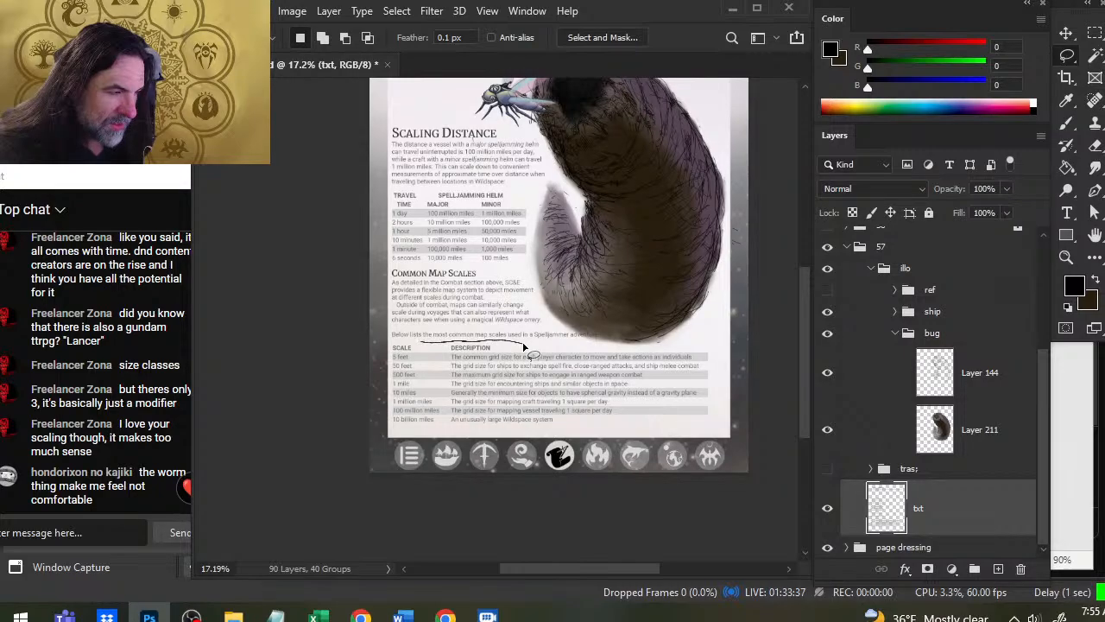
{"action": "mouse_move", "coordinate": [370, 361]}
{"action": "left_mouse_down"}
{"action": "mouse_move", "coordinate": [397, 460]}
{"action": "mouse_move", "coordinate": [639, 468]}
{"action": "left_mouse_up"}
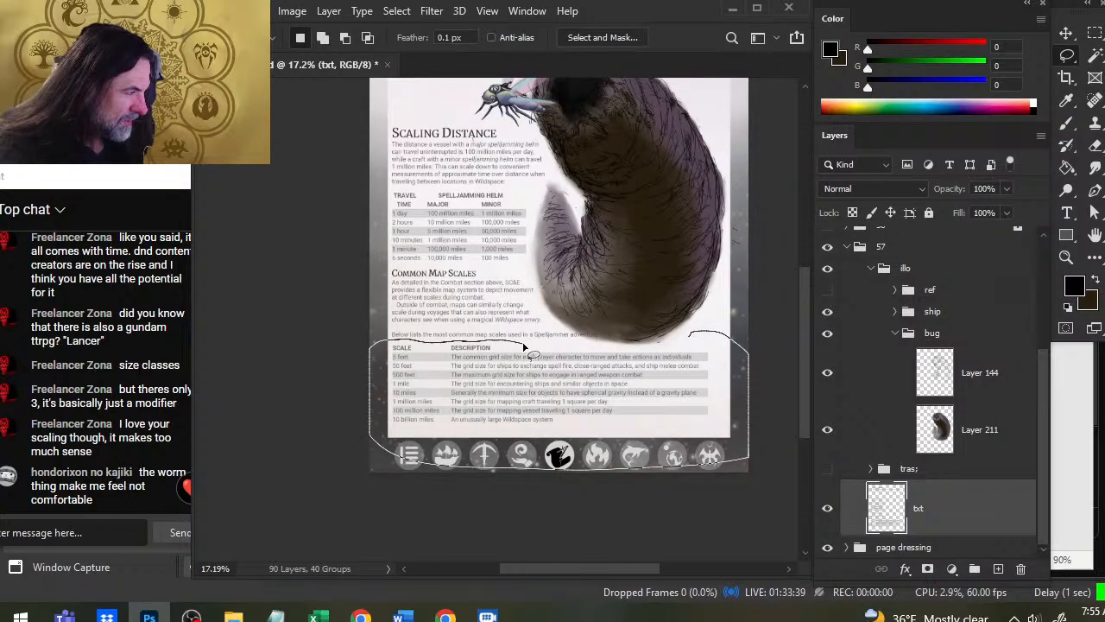
{"action": "left_click_drag", "start_coordinate": [523, 344], "coordinate": [523, 346]}
{"action": "key", "text": "v"}
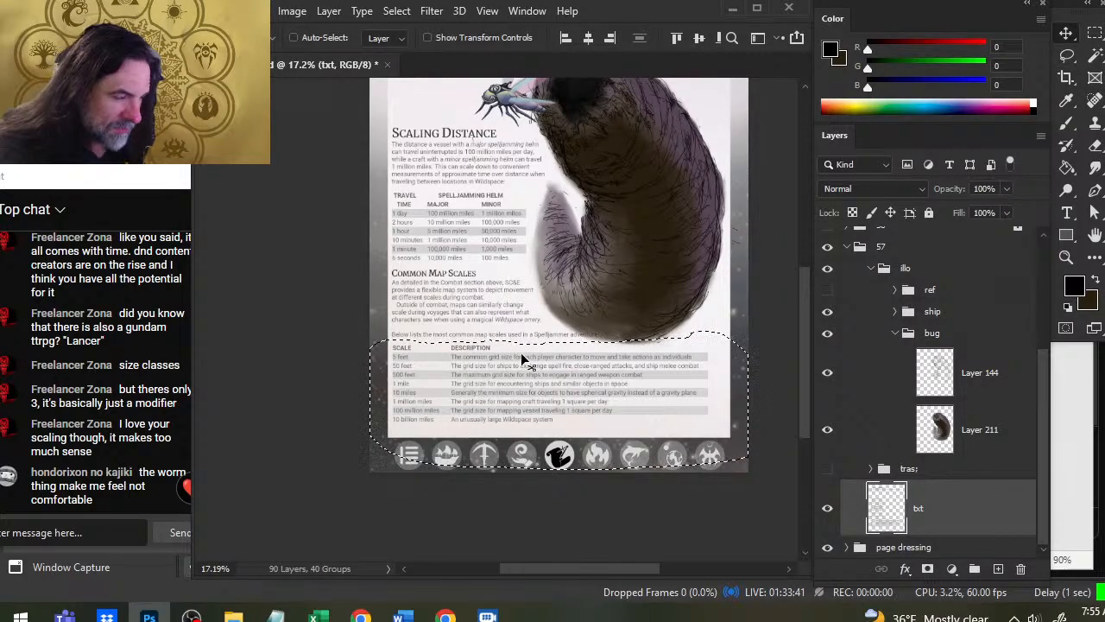
{"action": "key", "text": "shift+Down"}
{"action": "key", "text": "shift+Down"}
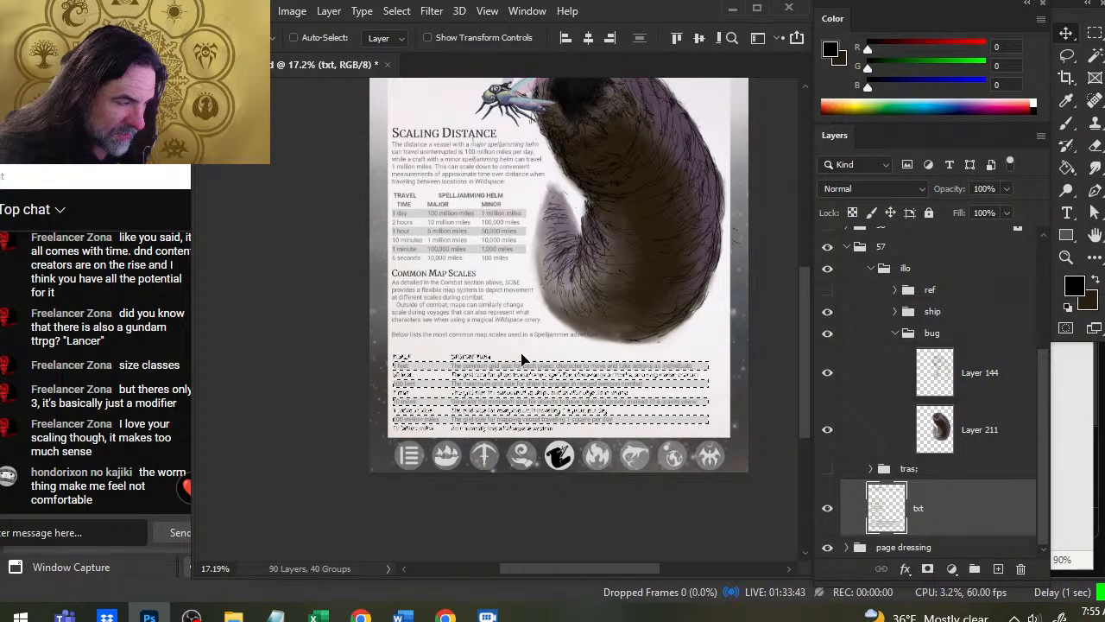
{"action": "key", "text": "shift+Down"}
{"action": "key", "text": "shift+Down"}
{"action": "key", "text": "shift+Down"}
{"action": "key", "text": "shift+Down"}
{"action": "key", "text": "shift+Up"}
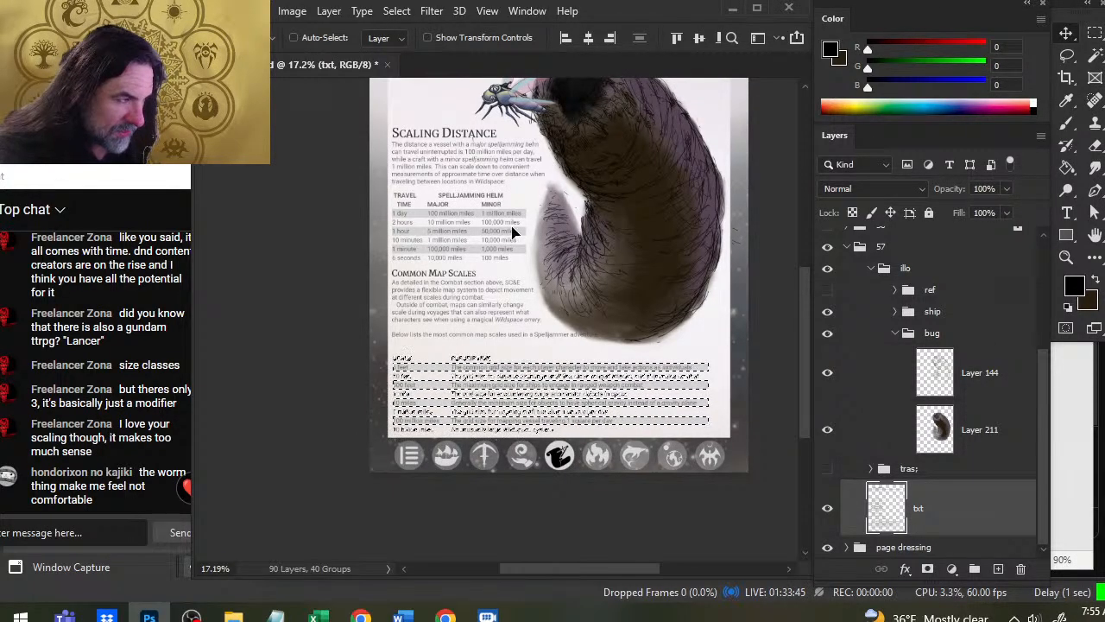
{"action": "key", "text": "ctrl+d"}
Lasso the words "Spelljammer adventure:" on the txt layer and move them onto a second line beneath "Below lists the most common map scales".
{"action": "key", "text": "l"}
{"action": "key", "text": "z"}
{"action": "left_click_drag", "start_coordinate": [493, 341], "coordinate": [559, 365]}
{"action": "key", "text": "l"}
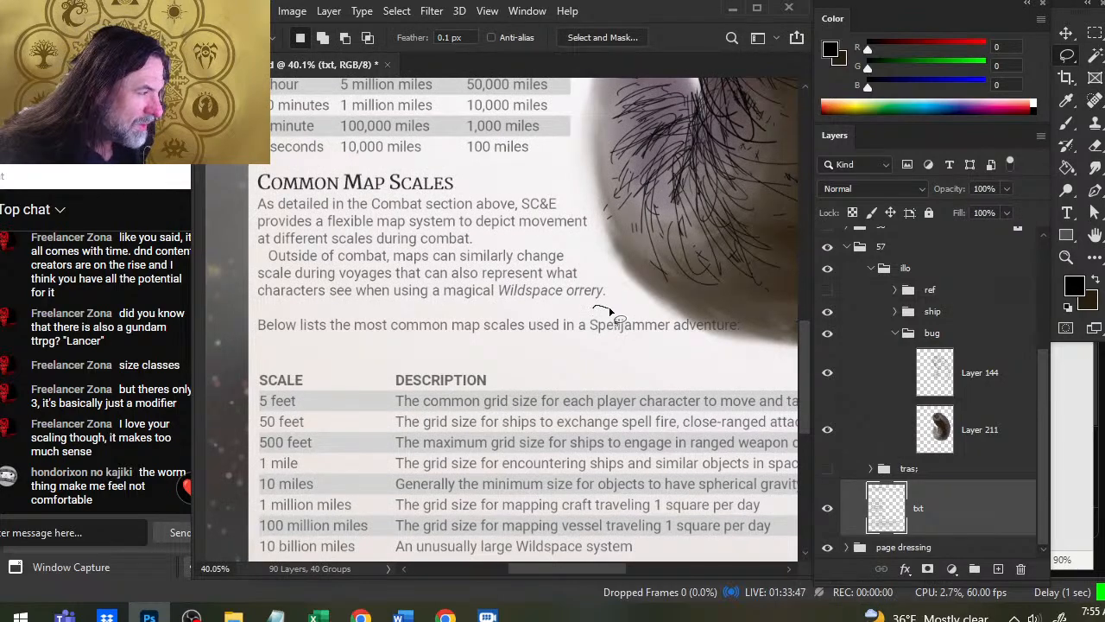
{"action": "mouse_move", "coordinate": [610, 313]}
{"action": "left_mouse_down"}
{"action": "mouse_move", "coordinate": [682, 331]}
{"action": "mouse_move", "coordinate": [664, 362]}
{"action": "mouse_move", "coordinate": [354, 346]}
{"action": "left_mouse_up"}
{"action": "key", "text": "v"}
{"action": "key", "text": "ctrl+d"}
{"action": "key", "text": "l"}
{"action": "left_click_drag", "start_coordinate": [417, 444], "coordinate": [533, 280]}
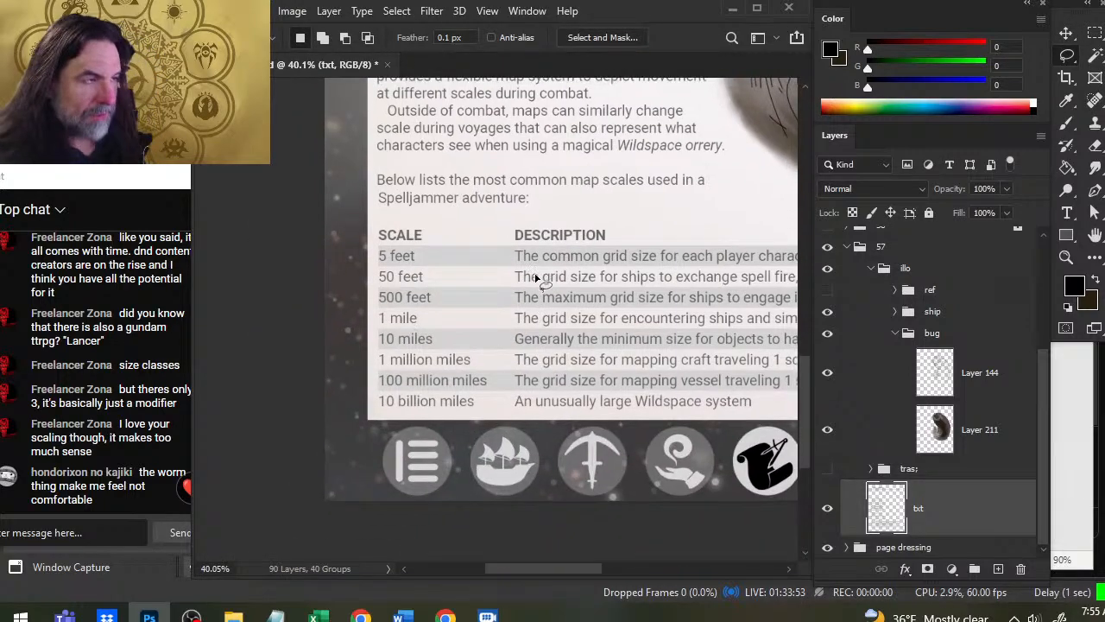
{"action": "key", "text": "z"}
{"action": "left_click_drag", "start_coordinate": [563, 338], "coordinate": [425, 340]}
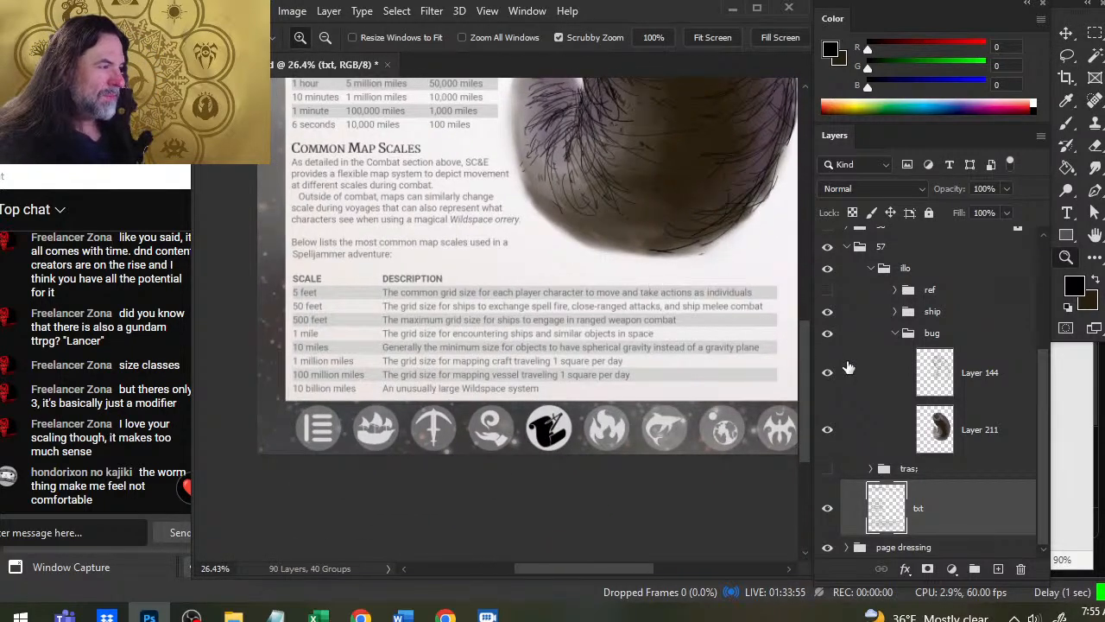
Make the worm's painted layer, Layer 211 in the bug group, the active layer again.
{"action": "left_click", "coordinate": [969, 432]}
{"action": "left_click_drag", "start_coordinate": [605, 255], "coordinate": [613, 318]}
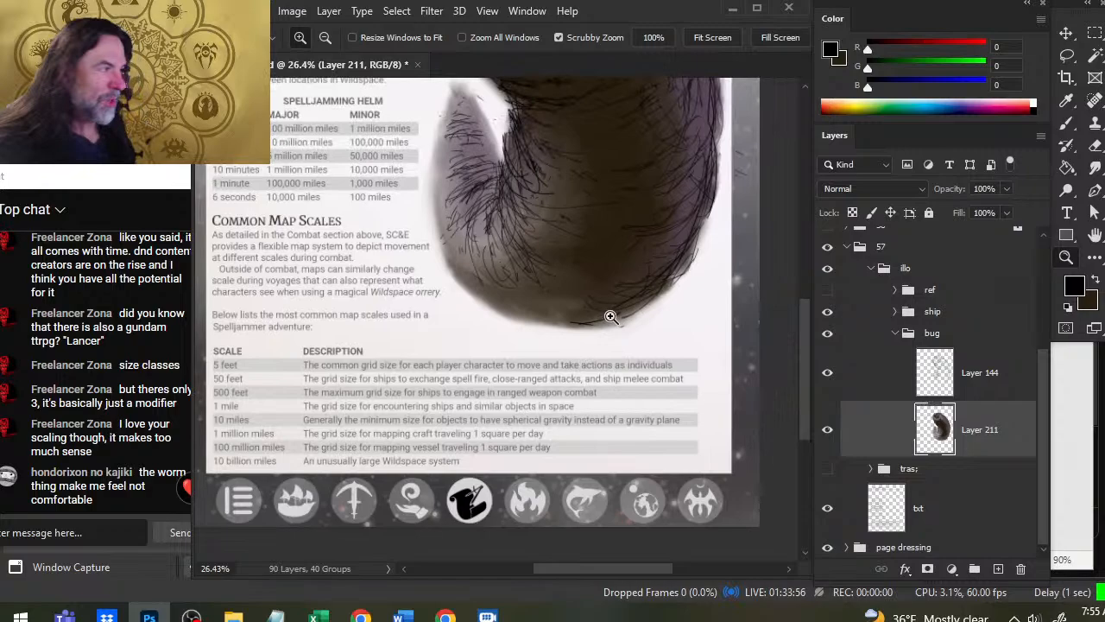
{"action": "left_click", "coordinate": [648, 248]}
Switch to the SCE Layout 10-26 document in Word and insert a line break before "Spelljammer adventure:" on the Exploration page.
{"action": "key", "text": "alt+Tab"}
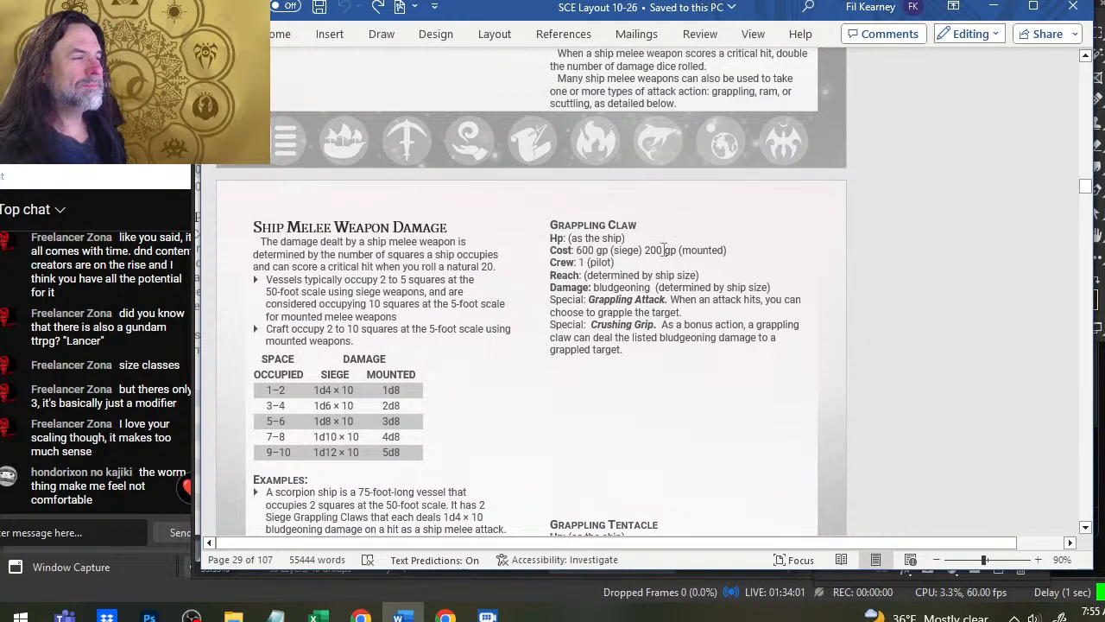
{"action": "scroll", "coordinate": [663, 249], "scroll_direction": "down", "scroll_amount": 15}
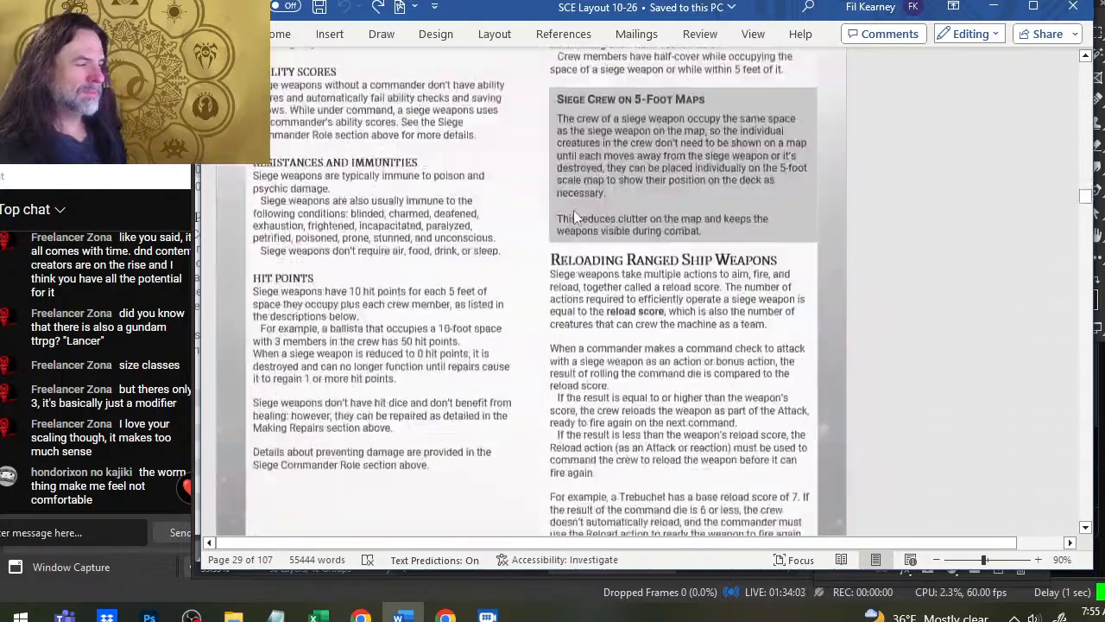
{"action": "scroll", "coordinate": [573, 216], "scroll_direction": "down", "scroll_amount": 20}
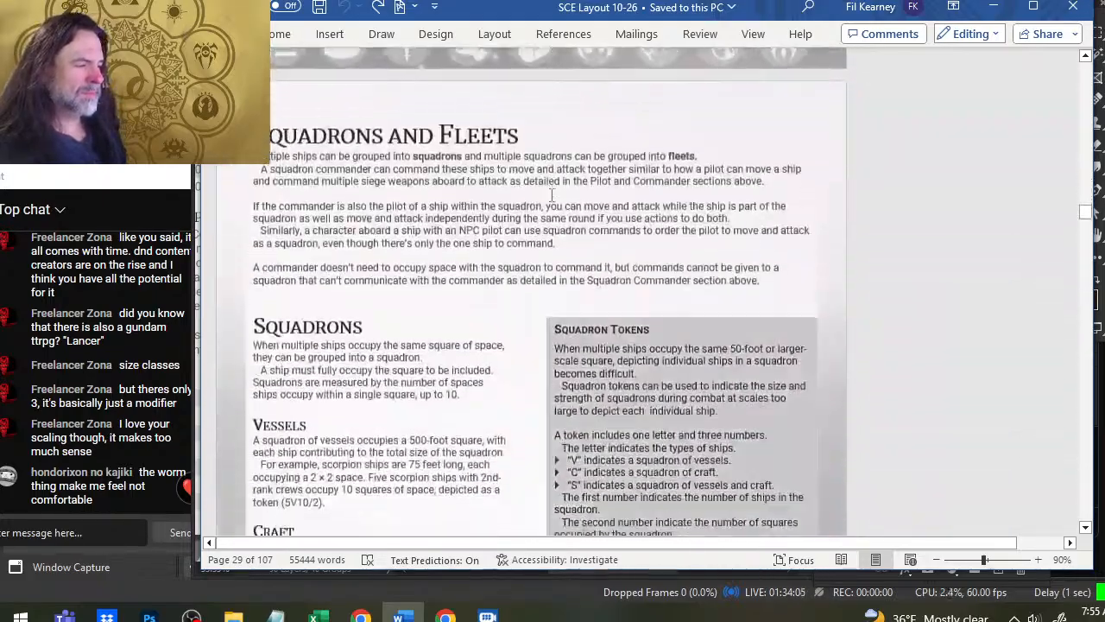
{"action": "scroll", "coordinate": [551, 195], "scroll_direction": "down", "scroll_amount": 20}
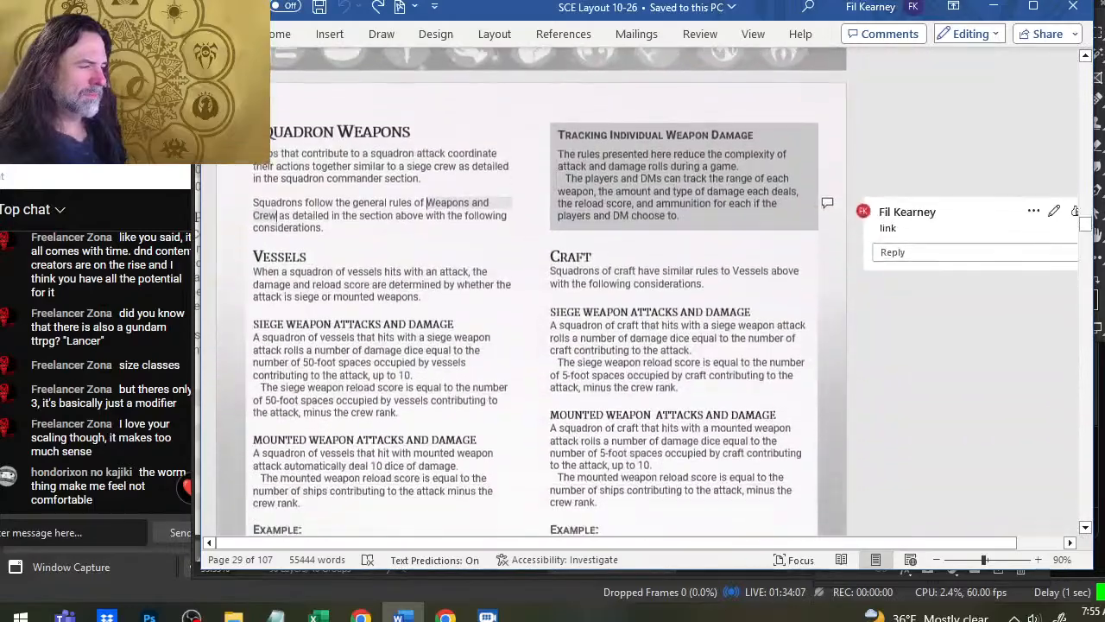
{"action": "scroll", "coordinate": [571, 240], "scroll_direction": "down", "scroll_amount": 20}
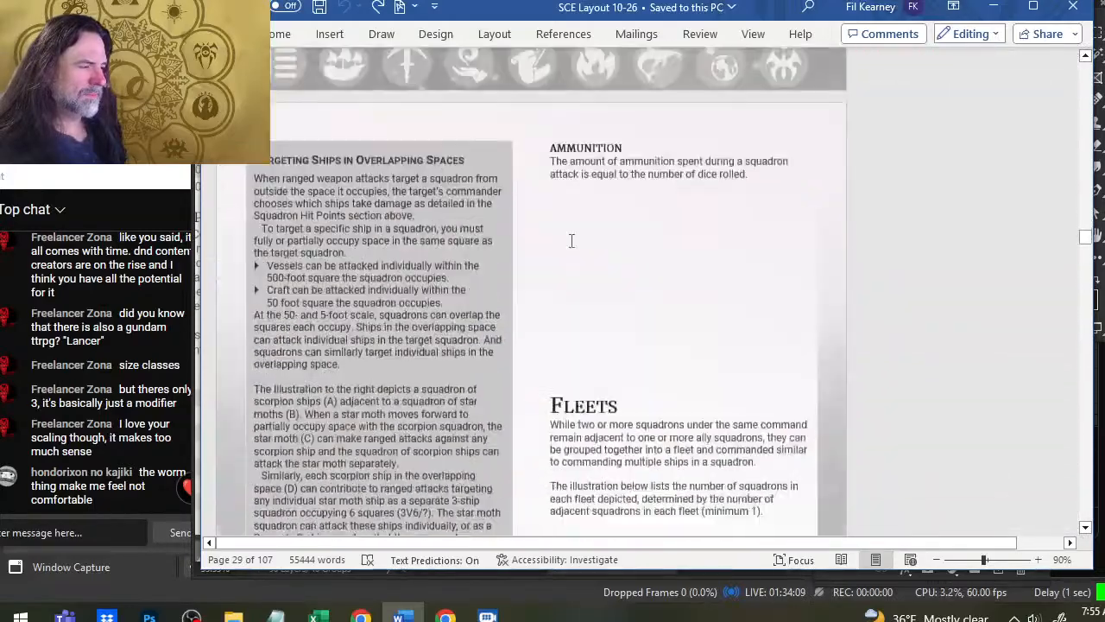
{"action": "scroll", "coordinate": [570, 240], "scroll_direction": "down", "scroll_amount": 20}
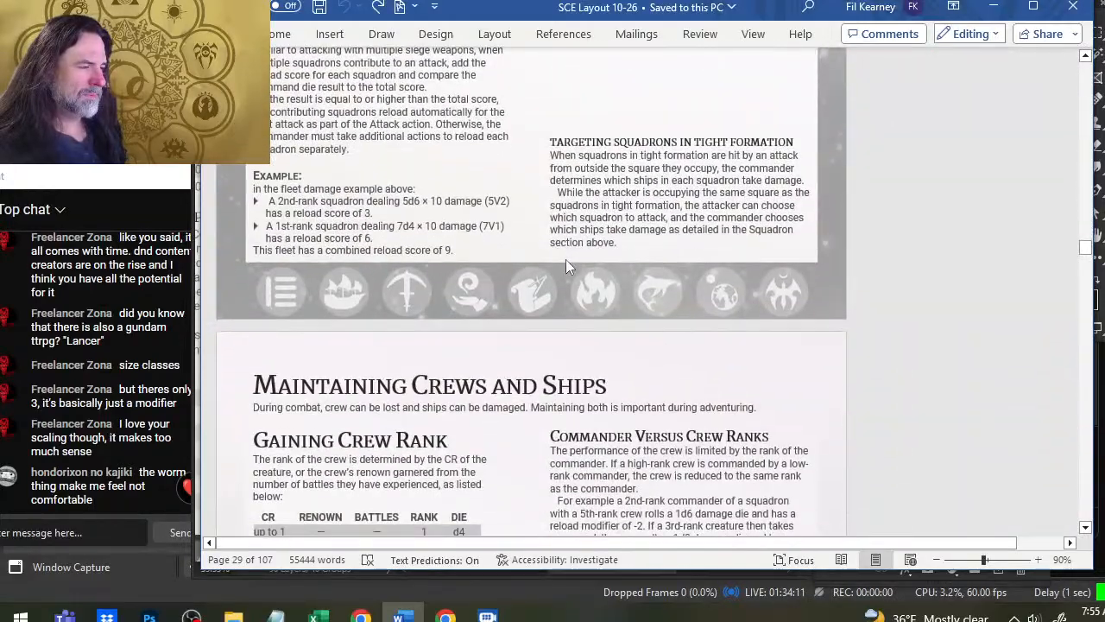
{"action": "scroll", "coordinate": [566, 259], "scroll_direction": "down", "scroll_amount": 15}
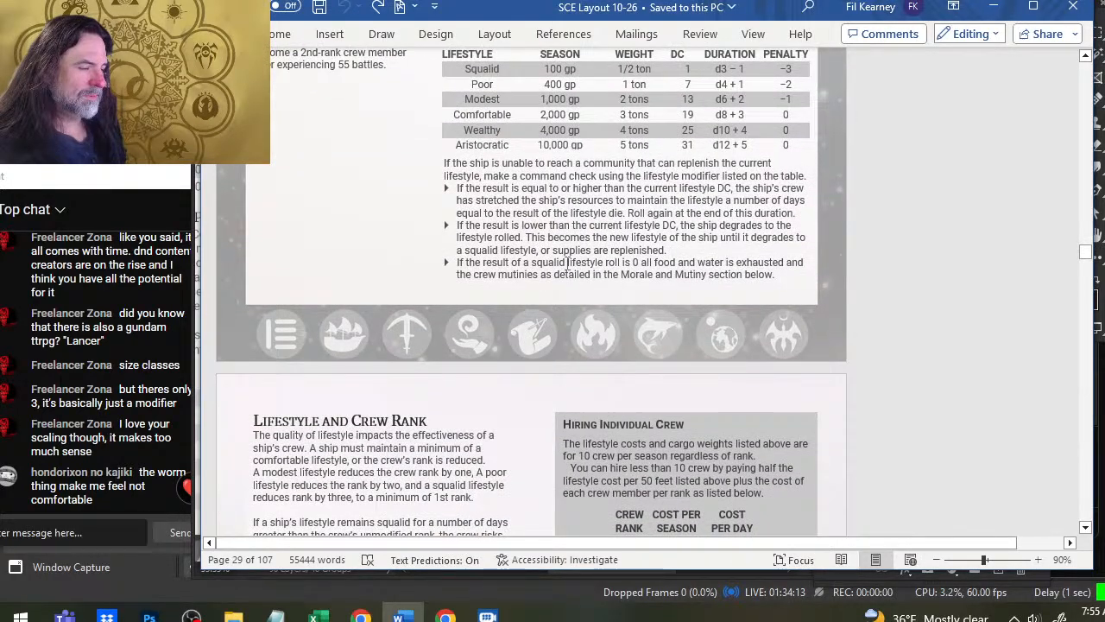
{"action": "scroll", "coordinate": [565, 263], "scroll_direction": "down", "scroll_amount": 20}
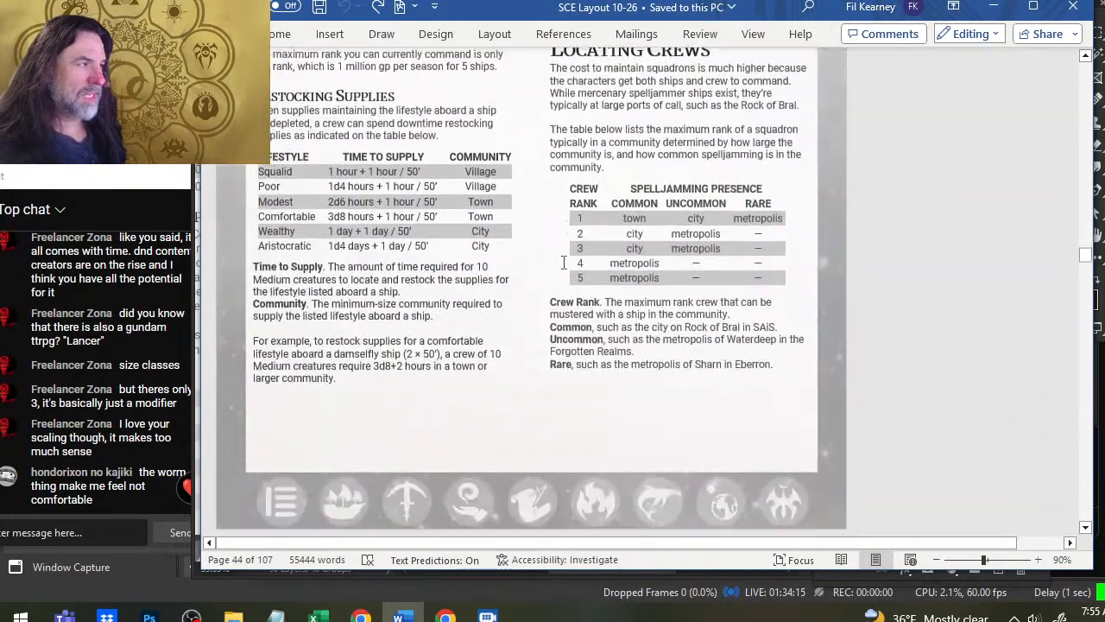
{"action": "scroll", "coordinate": [561, 260], "scroll_direction": "down", "scroll_amount": 10}
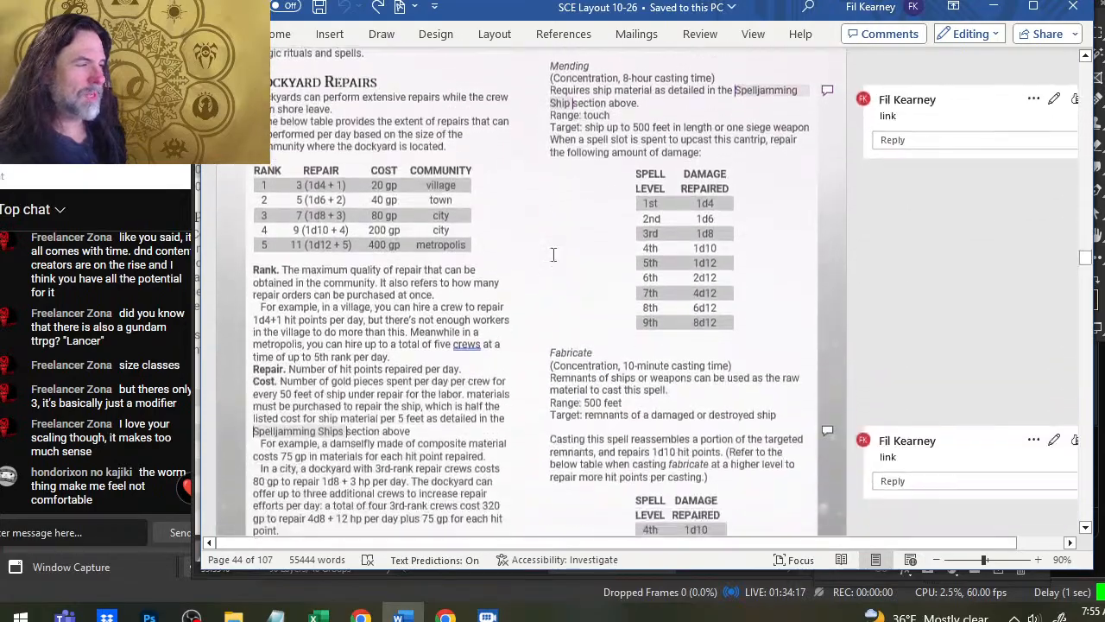
{"action": "scroll", "coordinate": [553, 254], "scroll_direction": "down", "scroll_amount": 12}
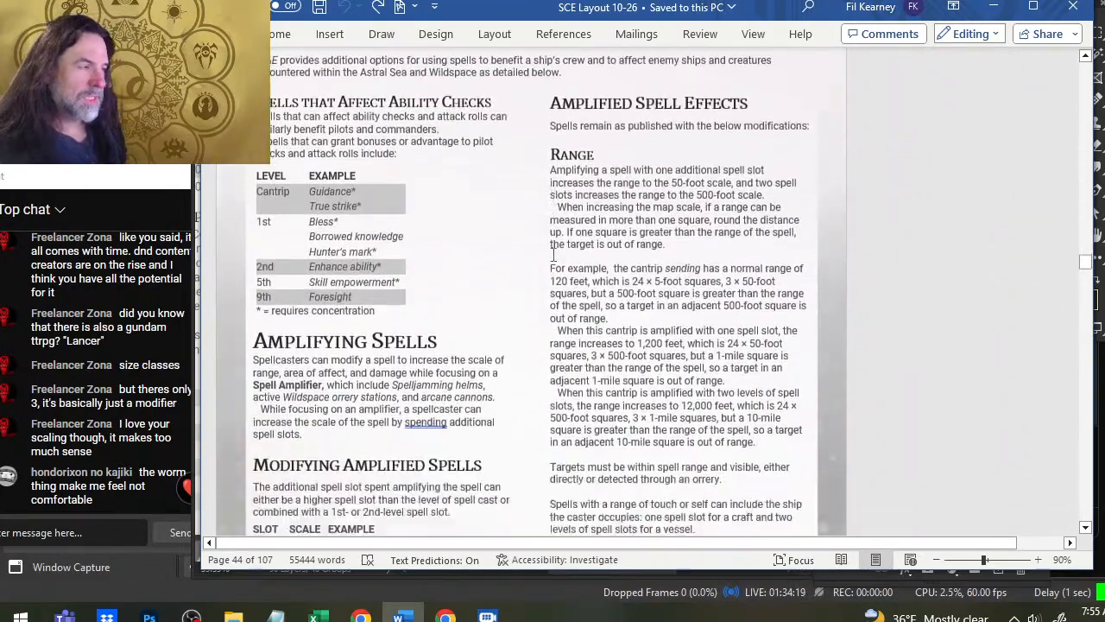
{"action": "scroll", "coordinate": [554, 256], "scroll_direction": "down", "scroll_amount": 12}
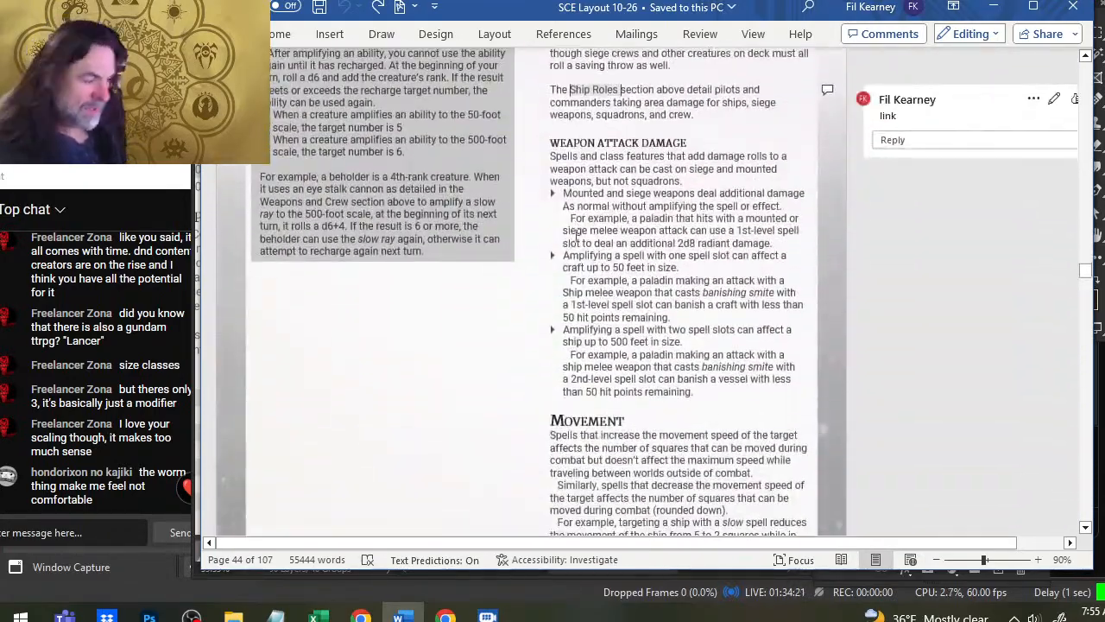
{"action": "scroll", "coordinate": [576, 234], "scroll_direction": "down", "scroll_amount": 14}
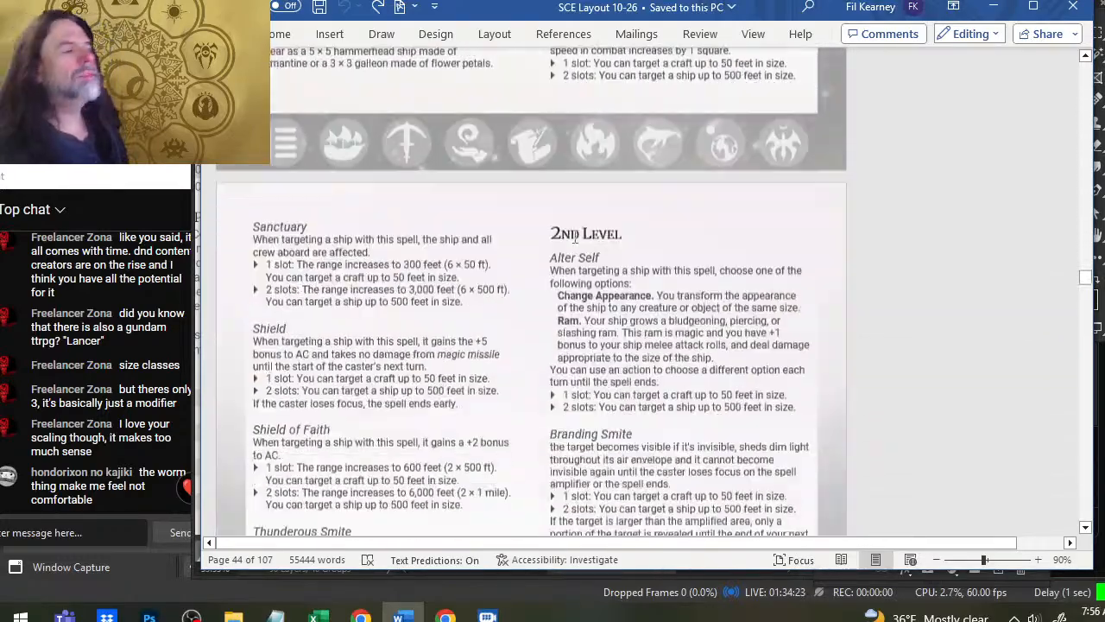
{"action": "scroll", "coordinate": [576, 238], "scroll_direction": "down", "scroll_amount": 14}
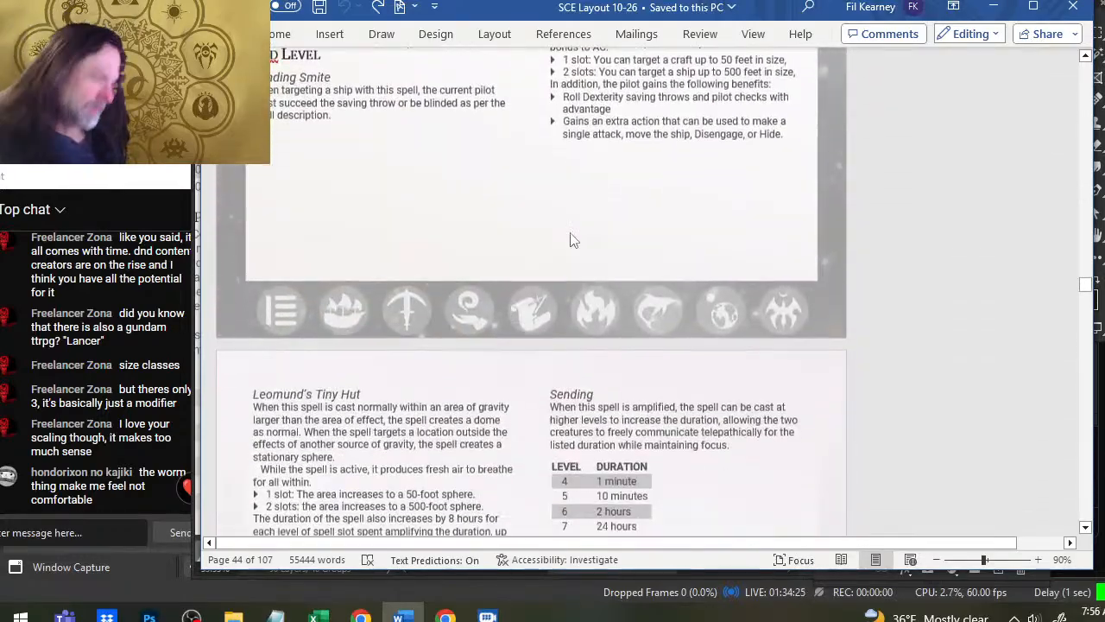
{"action": "scroll", "coordinate": [572, 246], "scroll_direction": "down", "scroll_amount": 14}
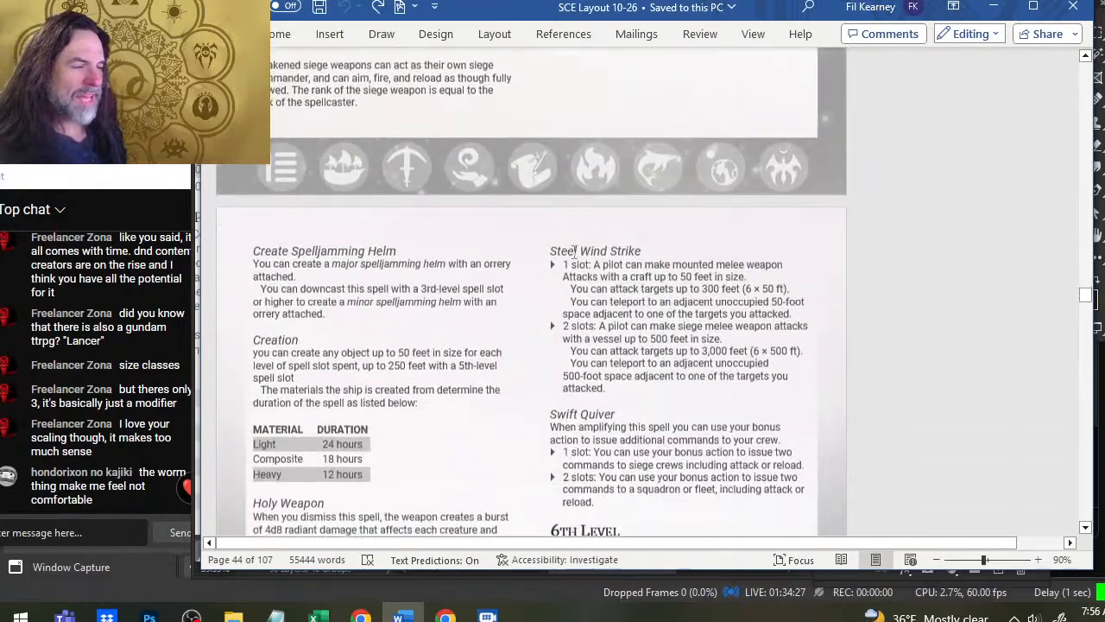
{"action": "scroll", "coordinate": [574, 250], "scroll_direction": "down", "scroll_amount": 14}
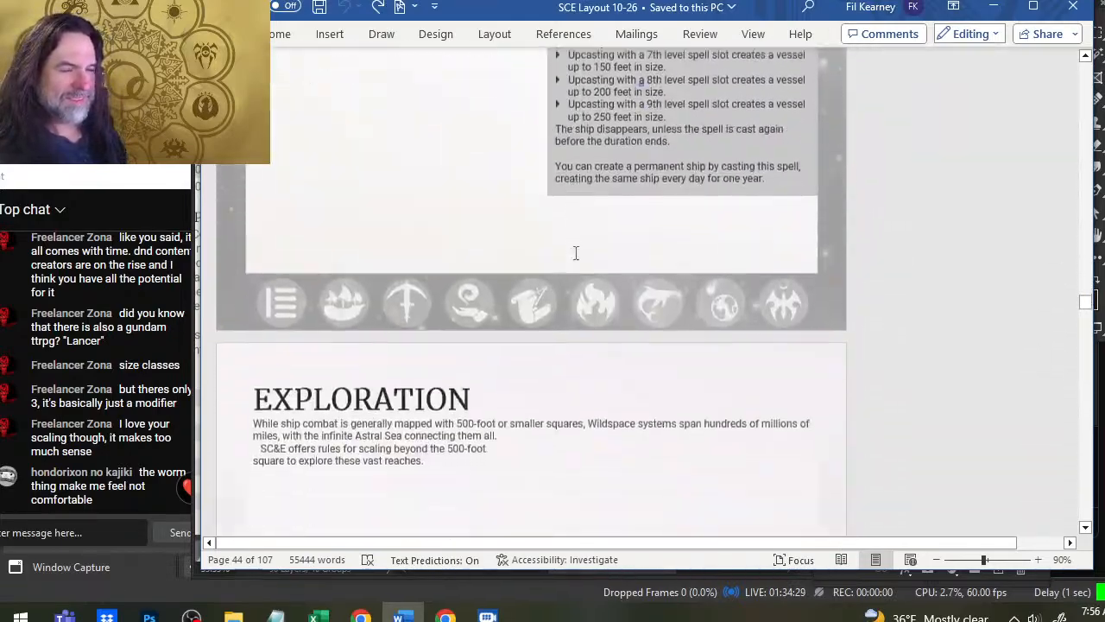
{"action": "scroll", "coordinate": [576, 255], "scroll_direction": "down", "scroll_amount": 8}
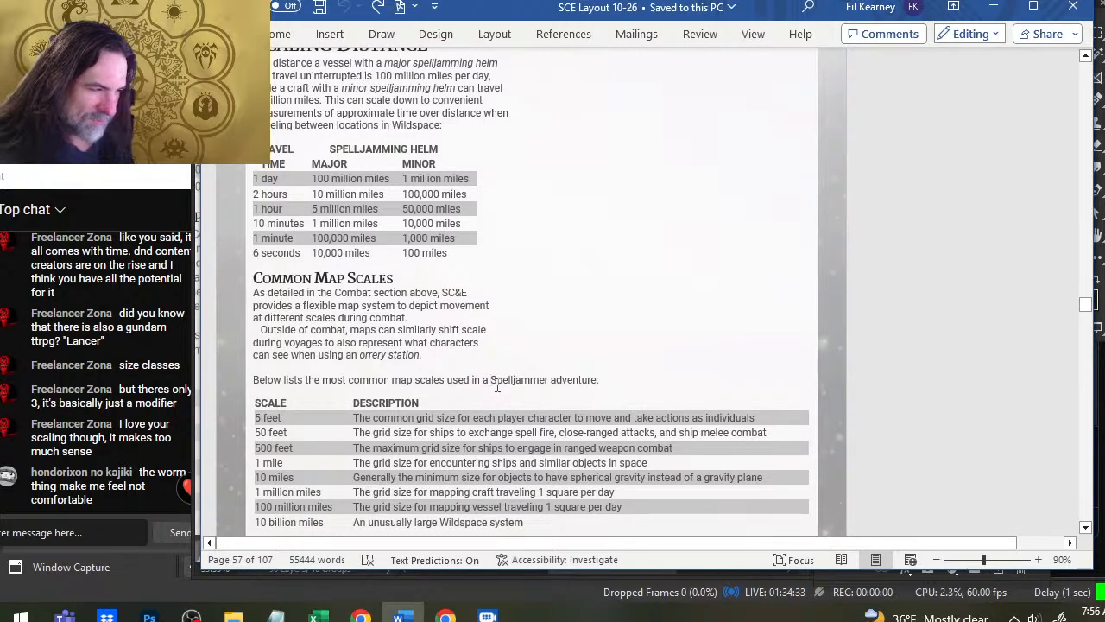
{"action": "key", "text": "shift+Return"}
{"action": "scroll", "coordinate": [522, 359], "scroll_direction": "down", "scroll_amount": 7}
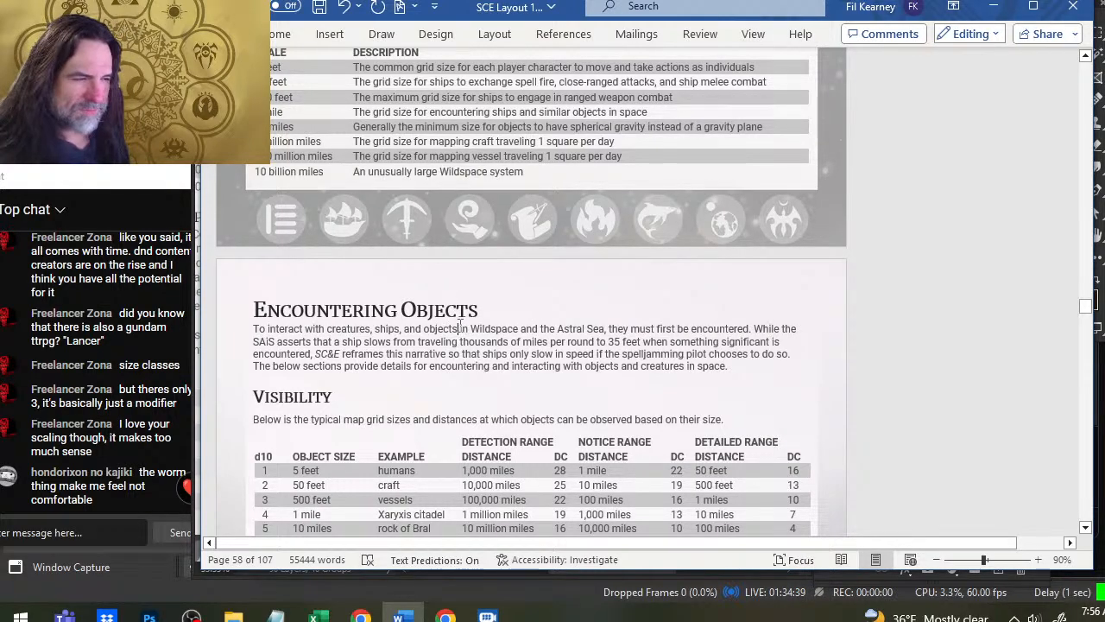
{"action": "scroll", "coordinate": [460, 326], "scroll_direction": "up", "scroll_amount": 4}
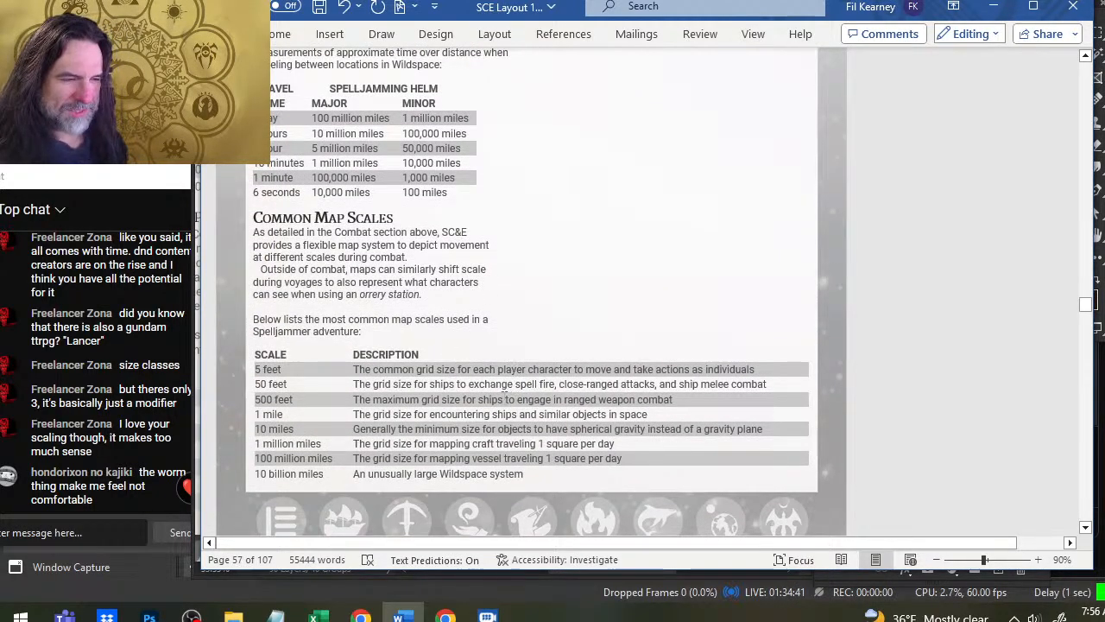
Switch back to Photoshop and examine the map scale table and the text beneath the worm's bottom curve.
{"action": "key", "text": "alt+Tab"}
{"action": "left_click_drag", "start_coordinate": [367, 428], "coordinate": [553, 347]}
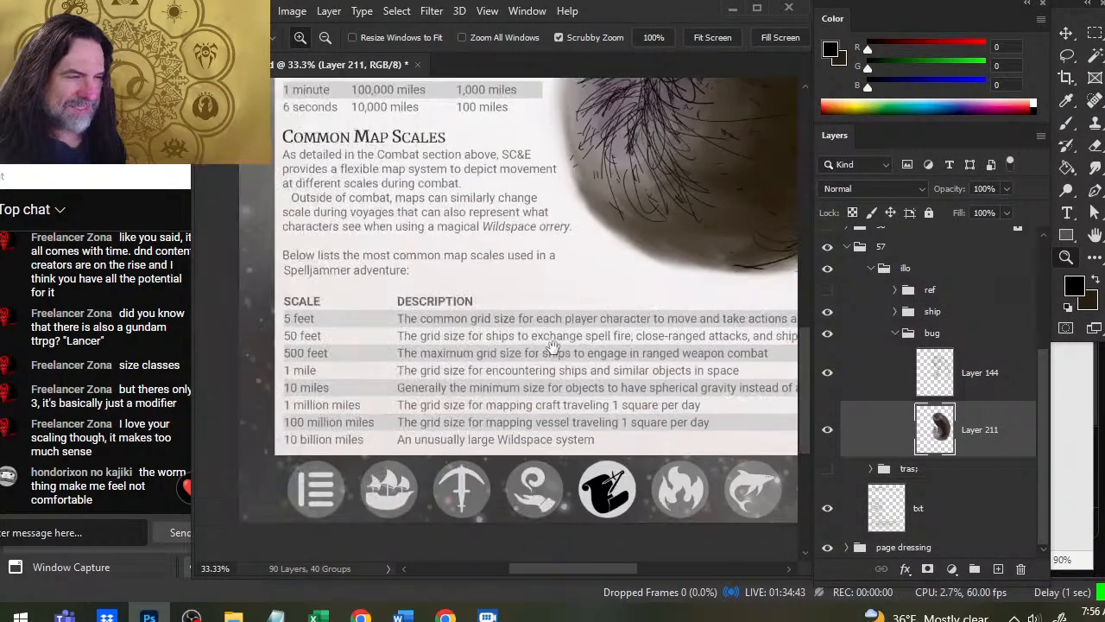
{"action": "left_click_drag", "start_coordinate": [714, 337], "coordinate": [553, 347]}
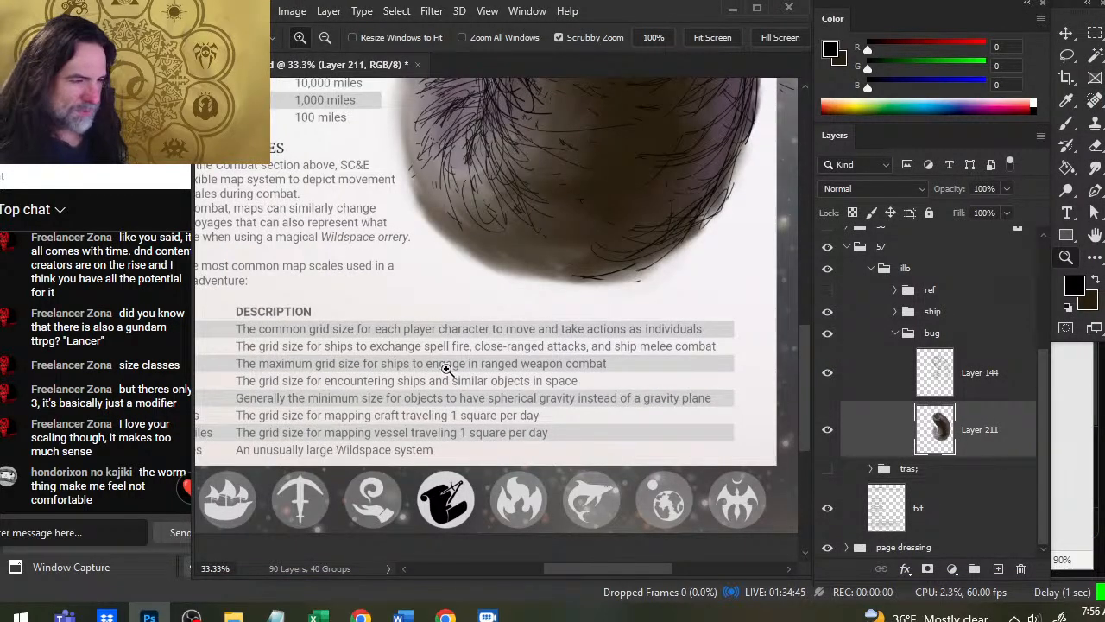
Compare the map scale table with the Word page, then lasso the whole table in Photoshop and nudge it up slightly on the txt layer.
{"action": "left_click_drag", "start_coordinate": [314, 343], "coordinate": [443, 318]}
{"action": "key", "text": "alt+Tab"}
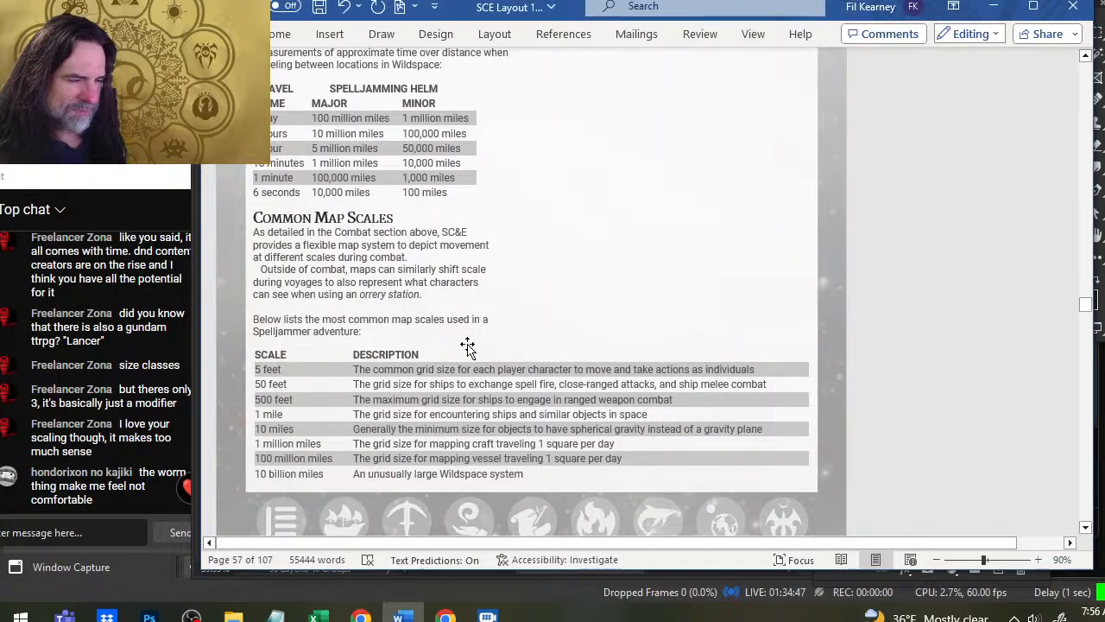
{"action": "key", "text": "alt+Tab"}
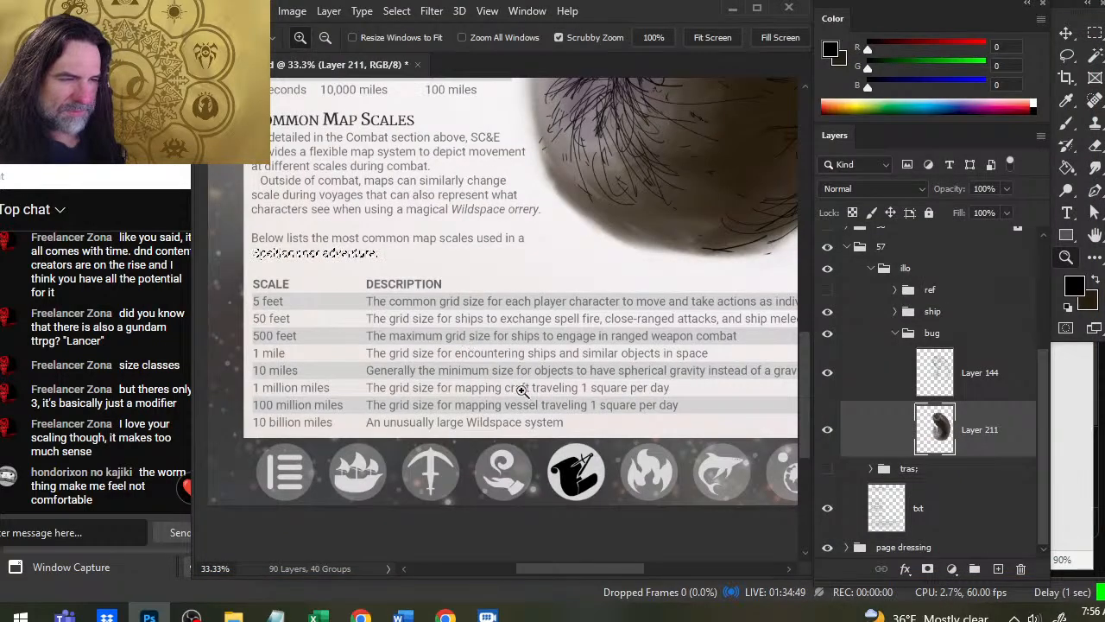
{"action": "key", "text": "l"}
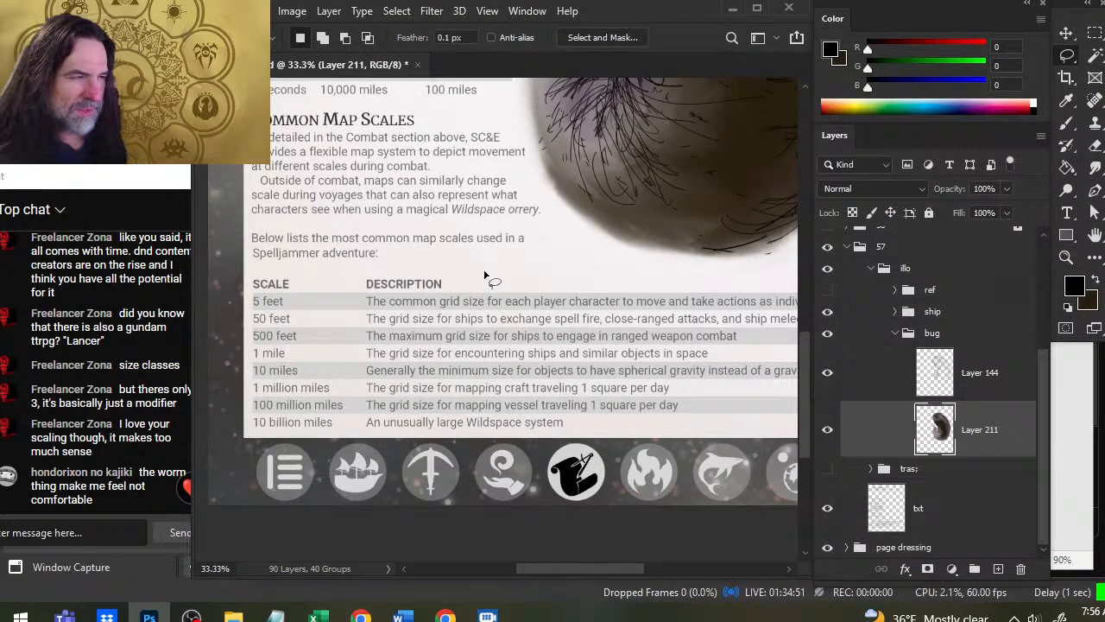
{"action": "mouse_move", "coordinate": [486, 275]}
{"action": "left_mouse_down"}
{"action": "mouse_move", "coordinate": [320, 264]}
{"action": "mouse_move", "coordinate": [263, 468]}
{"action": "mouse_move", "coordinate": [509, 302]}
{"action": "left_mouse_up"}
{"action": "left_click_drag", "start_coordinate": [518, 350], "coordinate": [402, 311]}
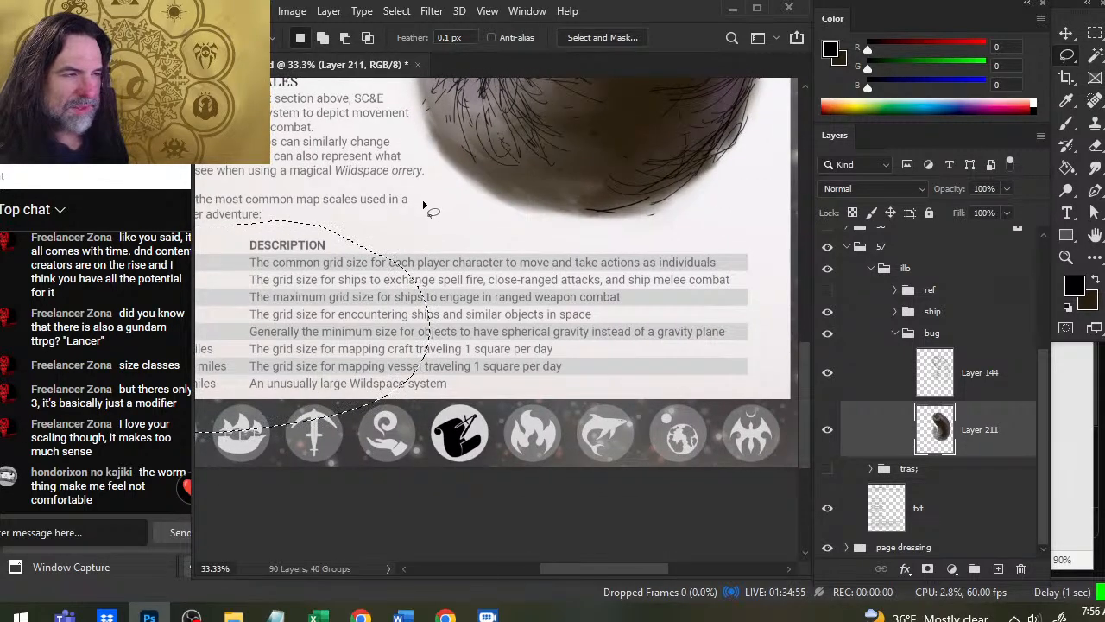
{"action": "mouse_move", "coordinate": [429, 215]}
{"action": "left_mouse_down"}
{"action": "mouse_move", "coordinate": [240, 354]}
{"action": "mouse_move", "coordinate": [577, 219]}
{"action": "mouse_move", "coordinate": [518, 218]}
{"action": "left_mouse_up"}
{"action": "key", "text": "v"}
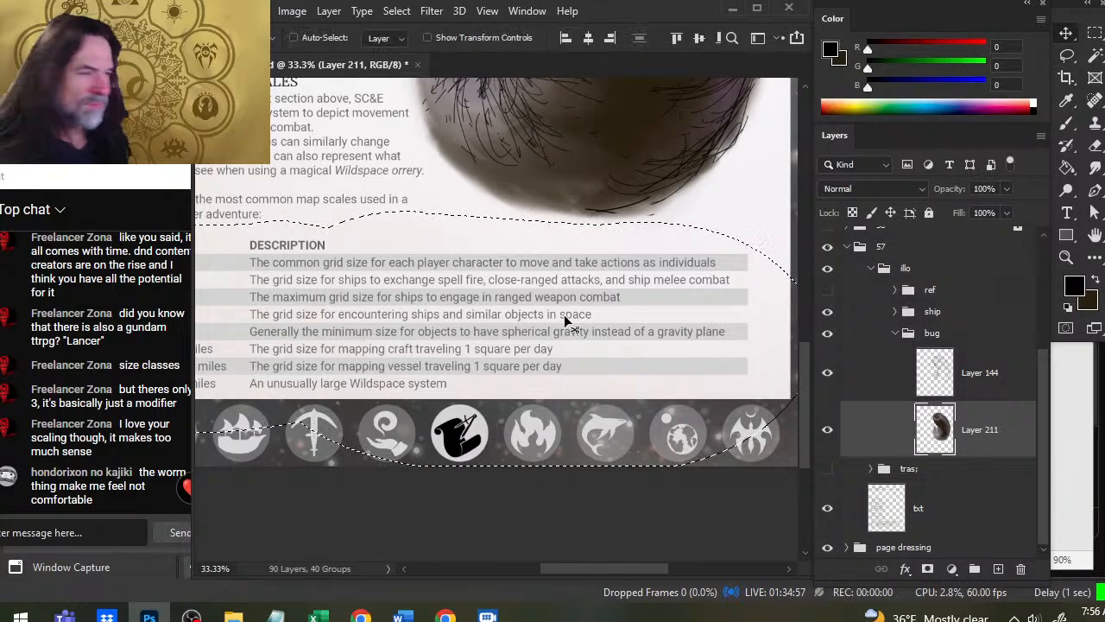
{"action": "key", "text": "ctrl+d"}
{"action": "key", "text": "z"}
{"action": "left_click_drag", "start_coordinate": [471, 334], "coordinate": [417, 336]}
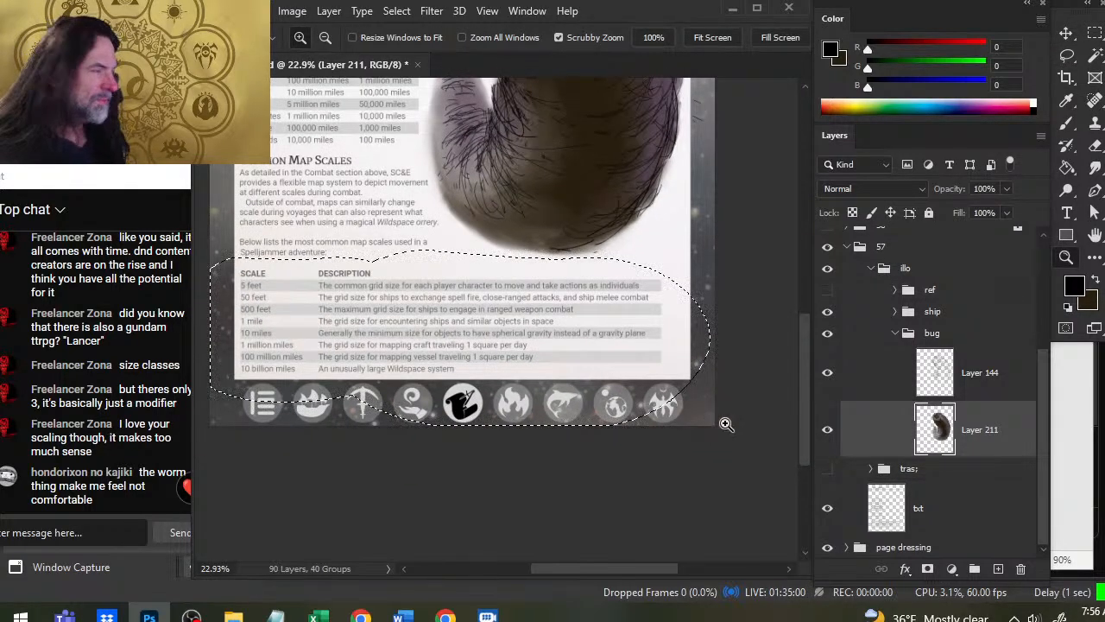
{"action": "left_click", "coordinate": [898, 526]}
{"action": "key", "text": "v"}
{"action": "key", "text": "Up"}
{"action": "key", "text": "Up"}
{"action": "key", "text": "Up"}
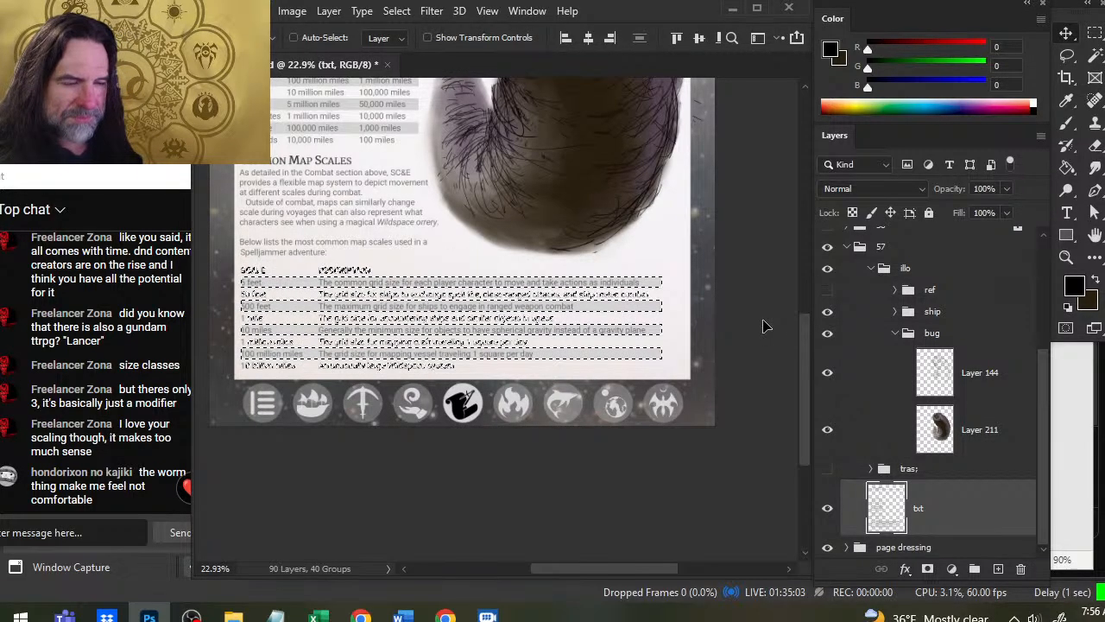
Deselect the map scale table, check its position against the Word page, and lock the txt layer completely in Photoshop.
{"action": "key", "text": "l"}
{"action": "key", "text": "ctrl+d"}
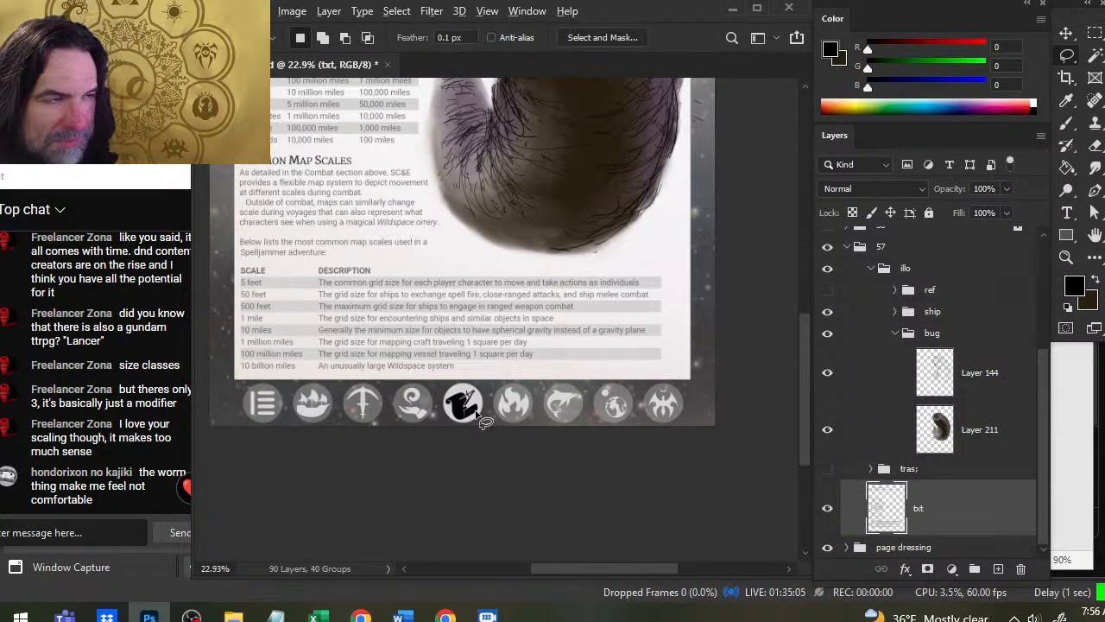
{"action": "key", "text": "alt+Tab"}
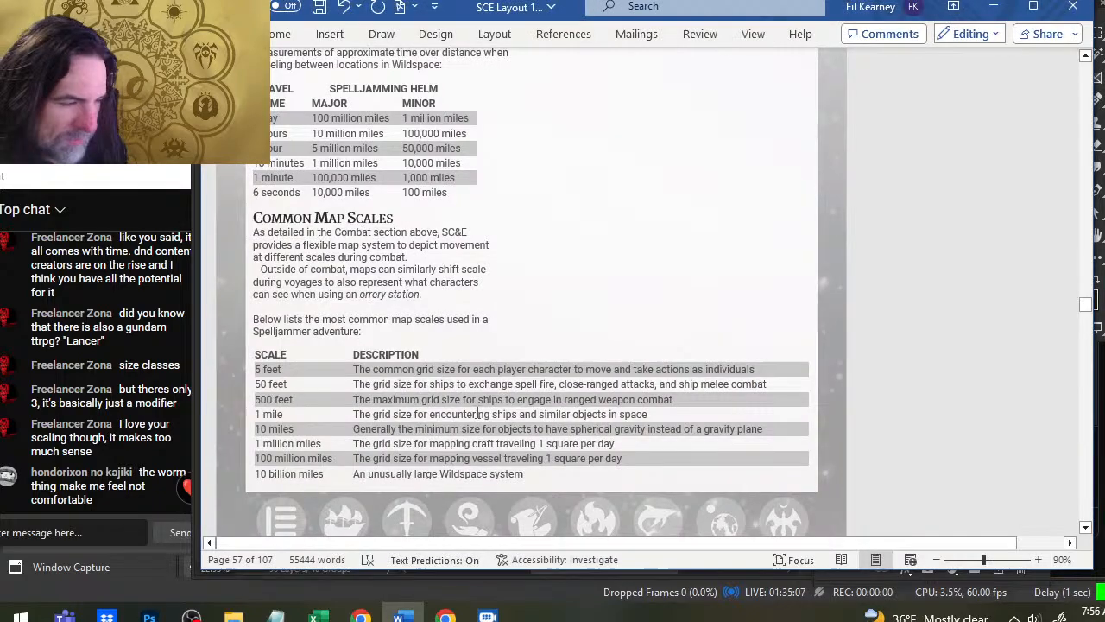
{"action": "key", "text": "alt+Tab"}
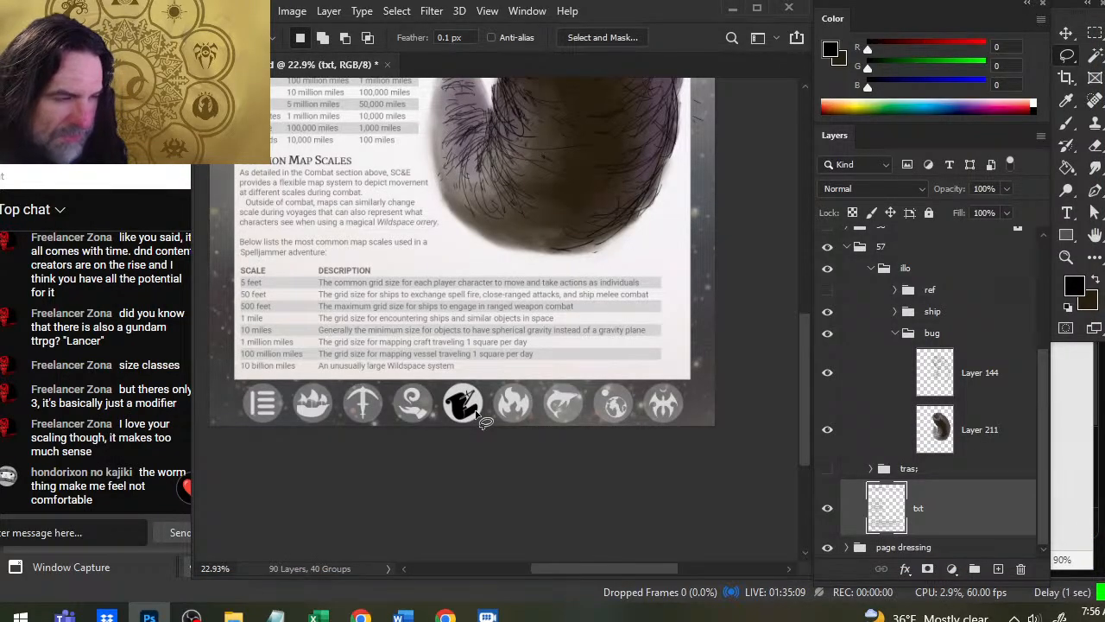
{"action": "left_click", "coordinate": [930, 213]}
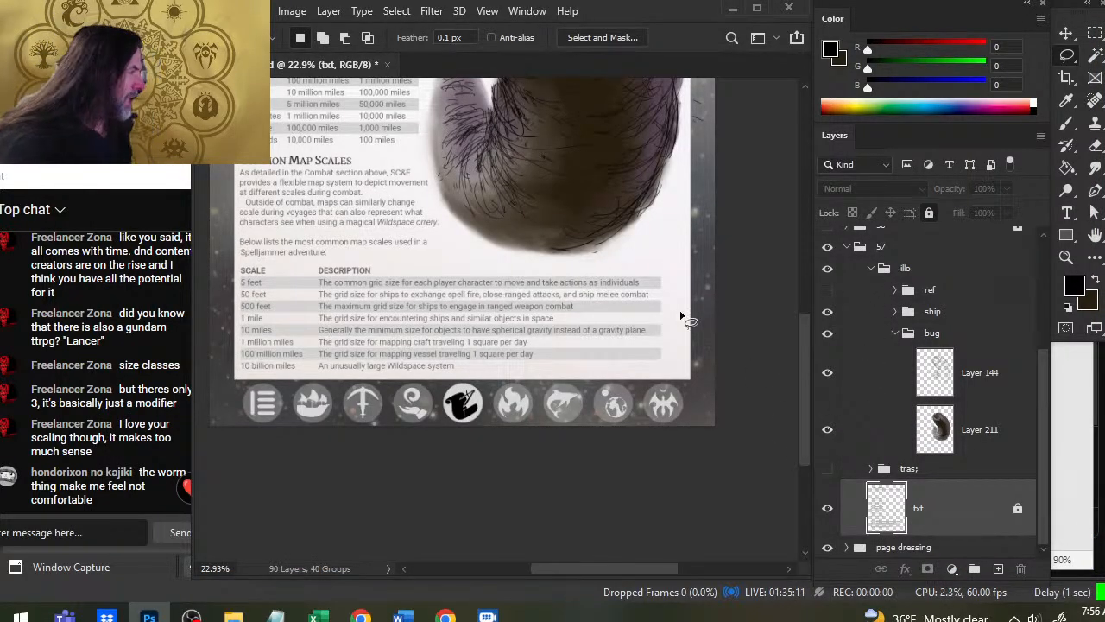
Smudge the worm's painted shading along its tail and bottom curve on Layer 211 at 50% strength.
{"action": "left_click_drag", "start_coordinate": [553, 229], "coordinate": [441, 306]}
{"action": "key", "text": "r"}
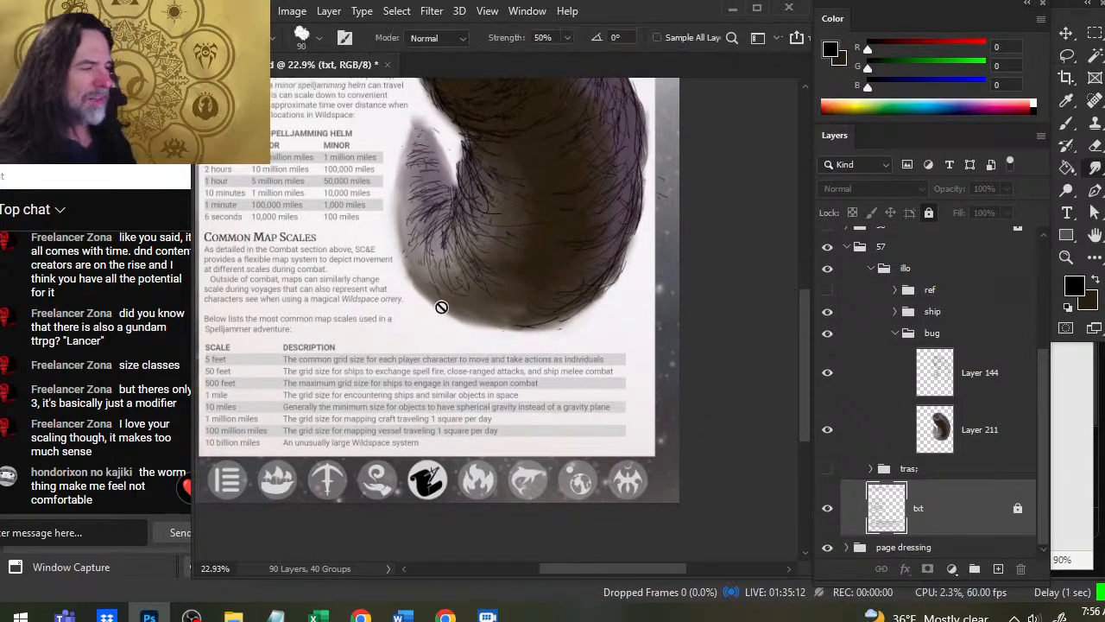
{"action": "left_click", "coordinate": [870, 431]}
{"action": "key", "text": "z"}
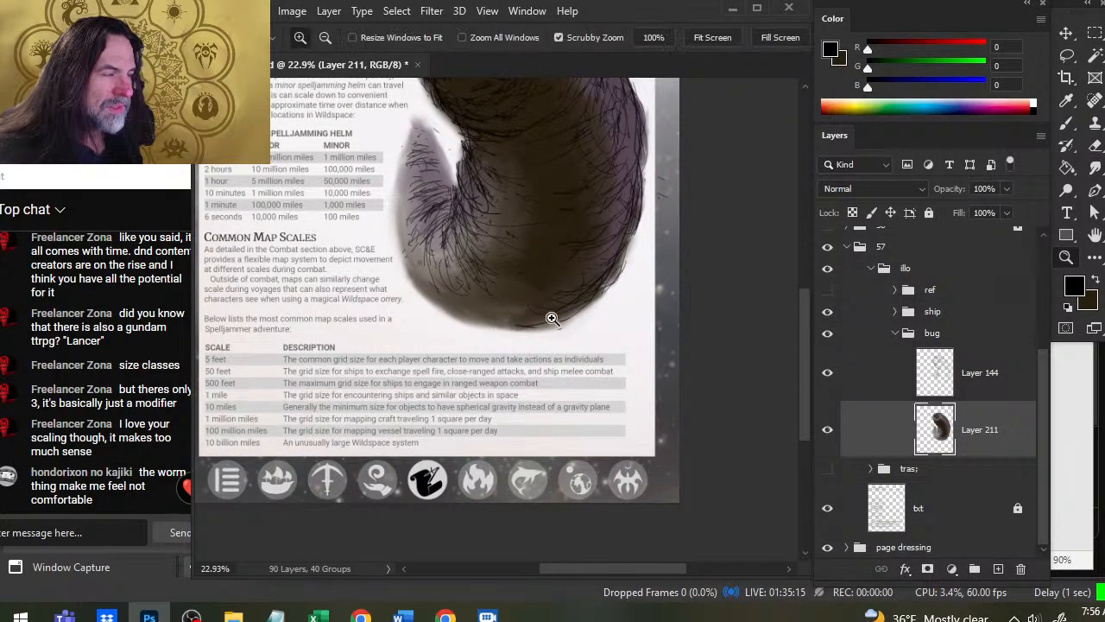
{"action": "left_click_drag", "start_coordinate": [551, 318], "coordinate": [494, 323]}
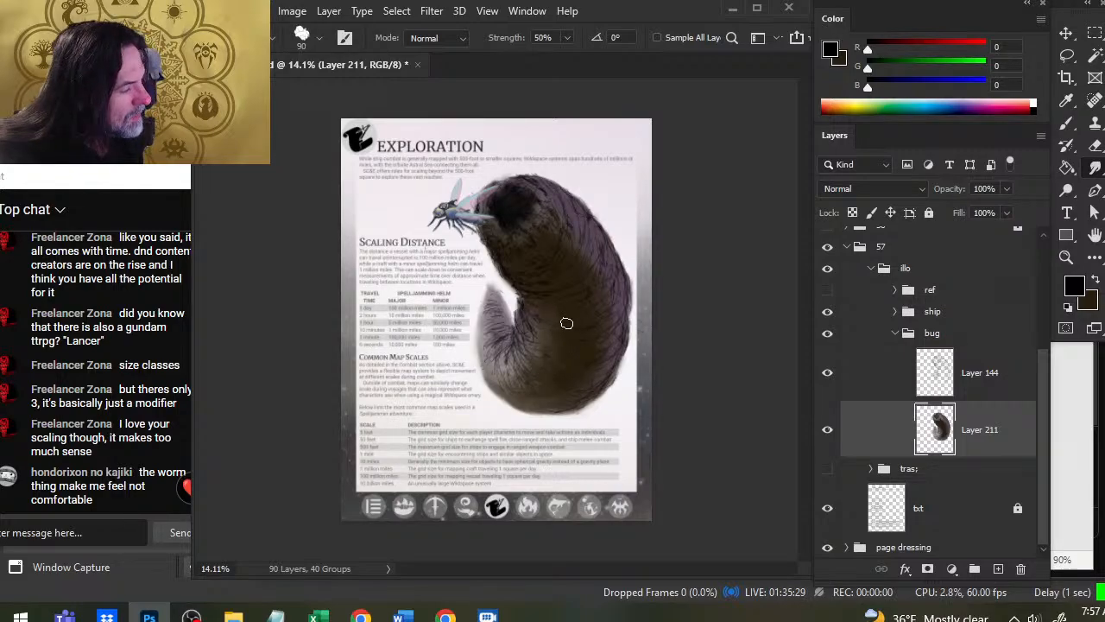
{"action": "mouse_move", "coordinate": [522, 410]}
{"action": "left_mouse_down"}
{"action": "mouse_move", "coordinate": [489, 386]}
{"action": "mouse_move", "coordinate": [499, 373]}
{"action": "mouse_move", "coordinate": [513, 392]}
{"action": "mouse_move", "coordinate": [497, 383]}
{"action": "mouse_move", "coordinate": [489, 353]}
{"action": "mouse_move", "coordinate": [496, 387]}
{"action": "mouse_move", "coordinate": [499, 305]}
{"action": "left_mouse_up"}
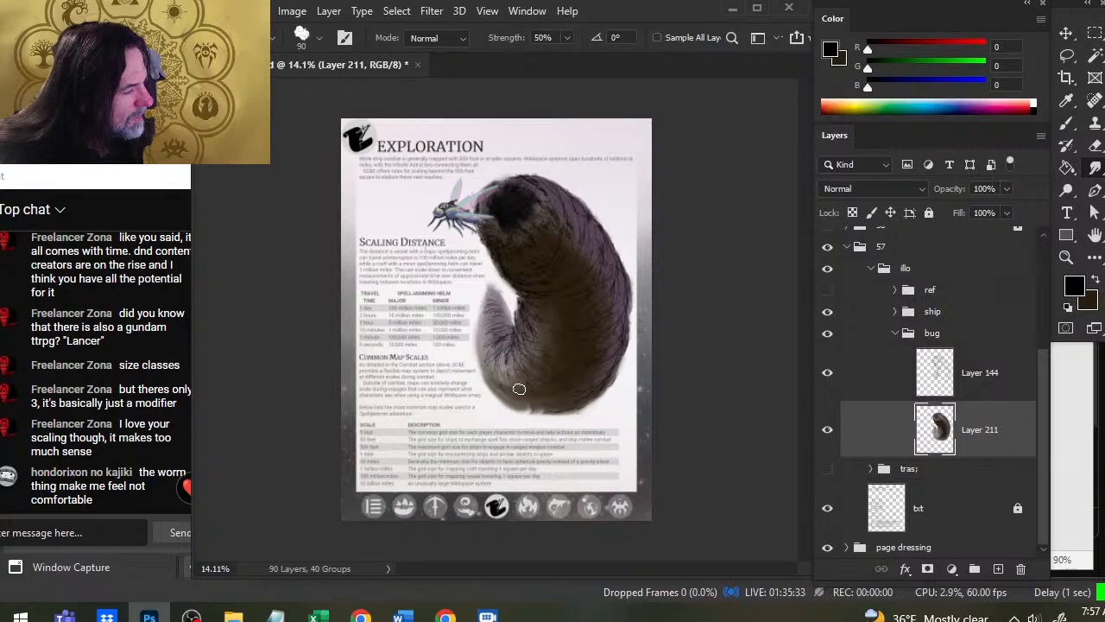
{"action": "left_click_drag", "start_coordinate": [520, 399], "coordinate": [505, 398]}
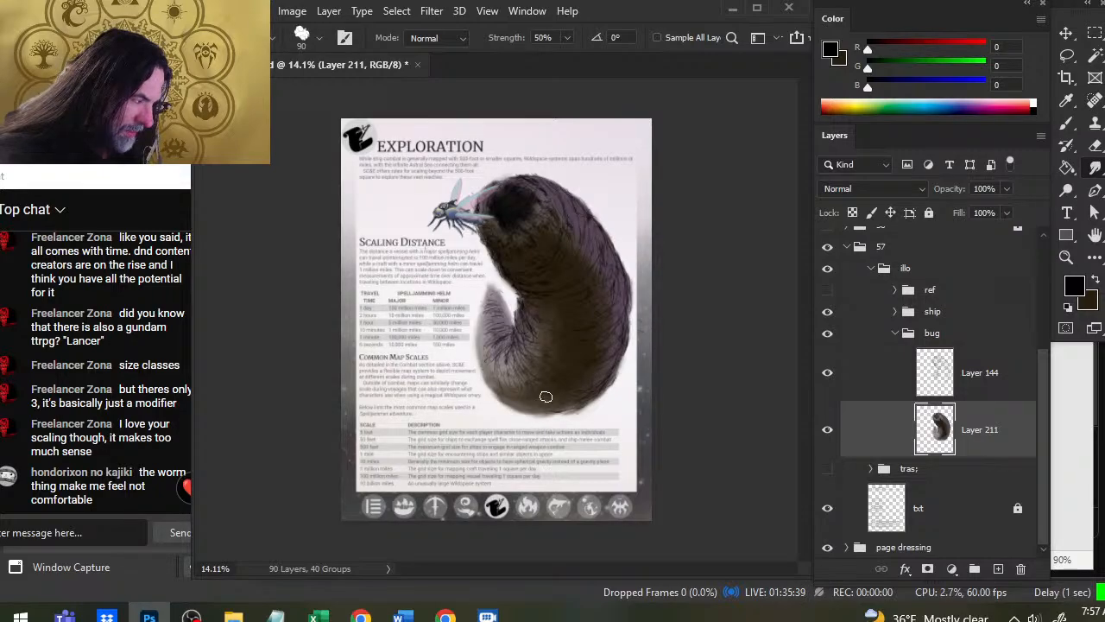
{"action": "mouse_move", "coordinate": [561, 412]}
{"action": "left_mouse_down"}
{"action": "mouse_move", "coordinate": [619, 375]}
{"action": "mouse_move", "coordinate": [553, 410]}
{"action": "left_mouse_up"}
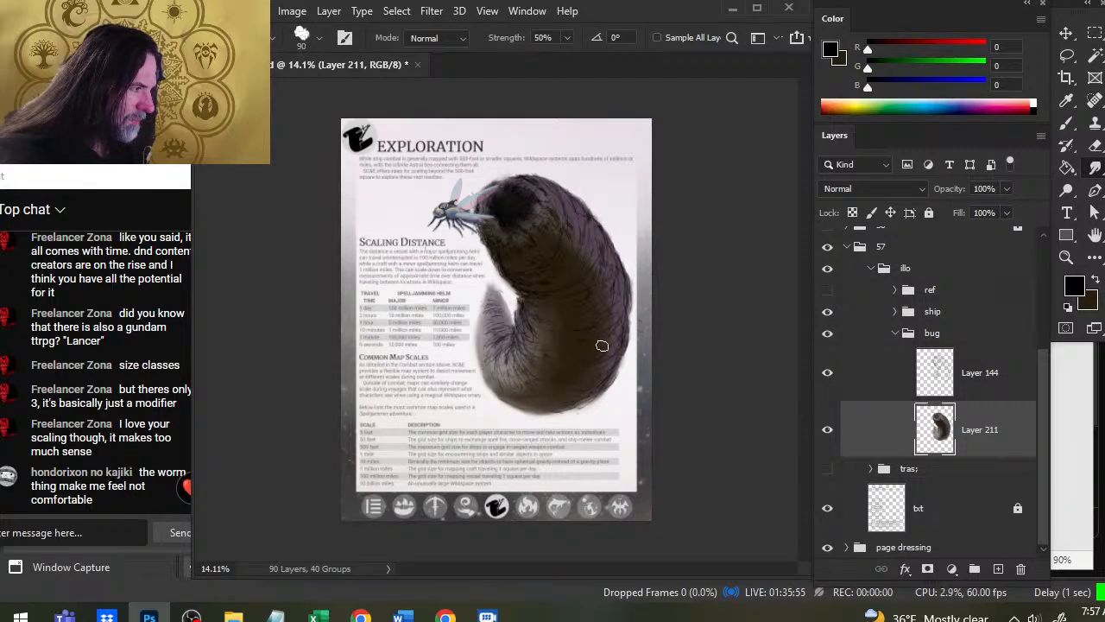
Switch to the SCE Layout document in Word and look back through the combat rules to the Depicting Scale During Combat page.
{"action": "key", "text": "alt+Tab"}
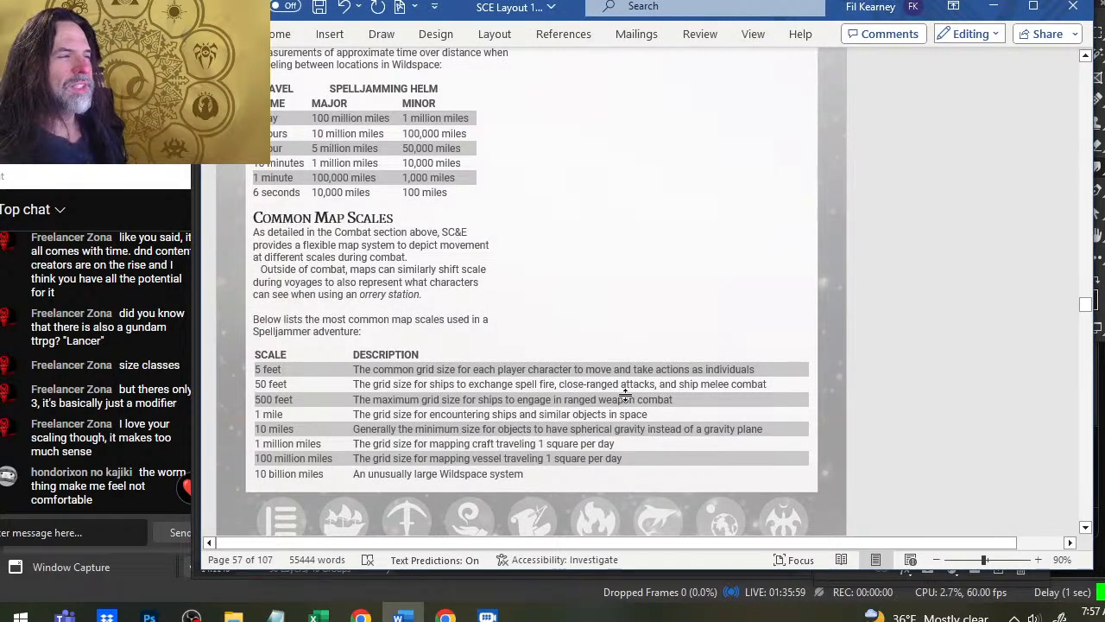
{"action": "scroll", "coordinate": [609, 299], "scroll_direction": "up", "scroll_amount": 20}
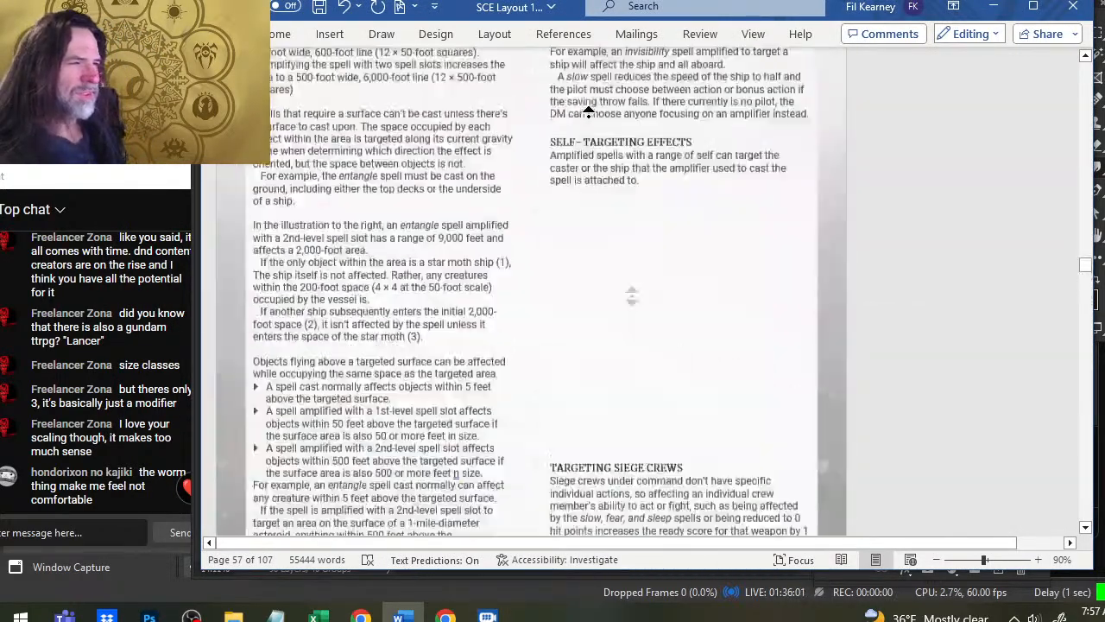
{"action": "scroll", "coordinate": [586, 126], "scroll_direction": "up", "scroll_amount": 20}
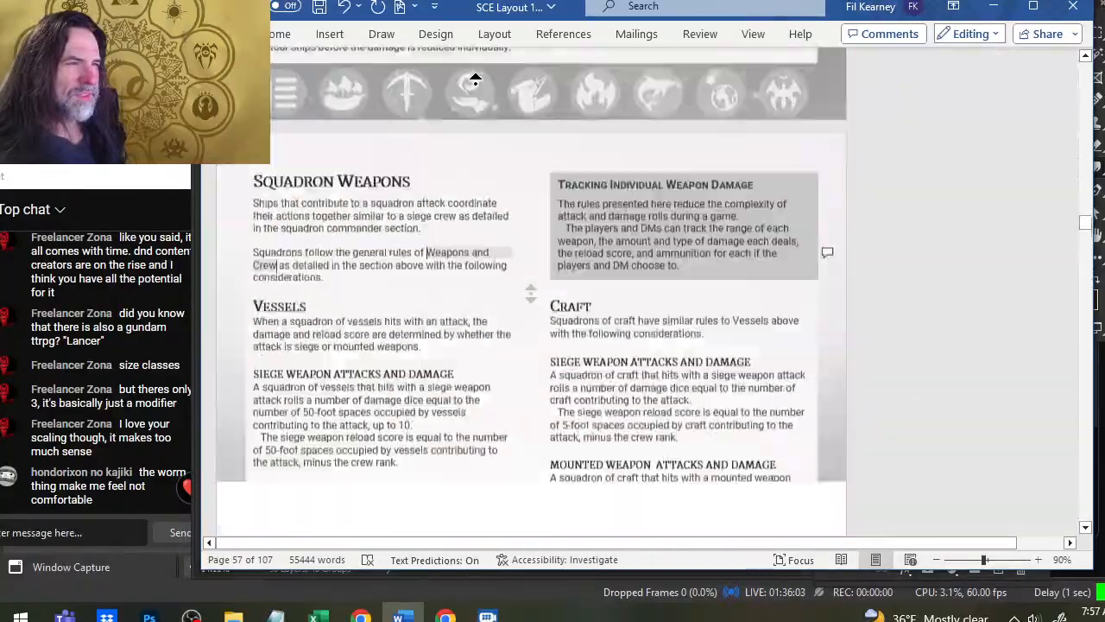
{"action": "scroll", "coordinate": [476, 79], "scroll_direction": "up", "scroll_amount": 20}
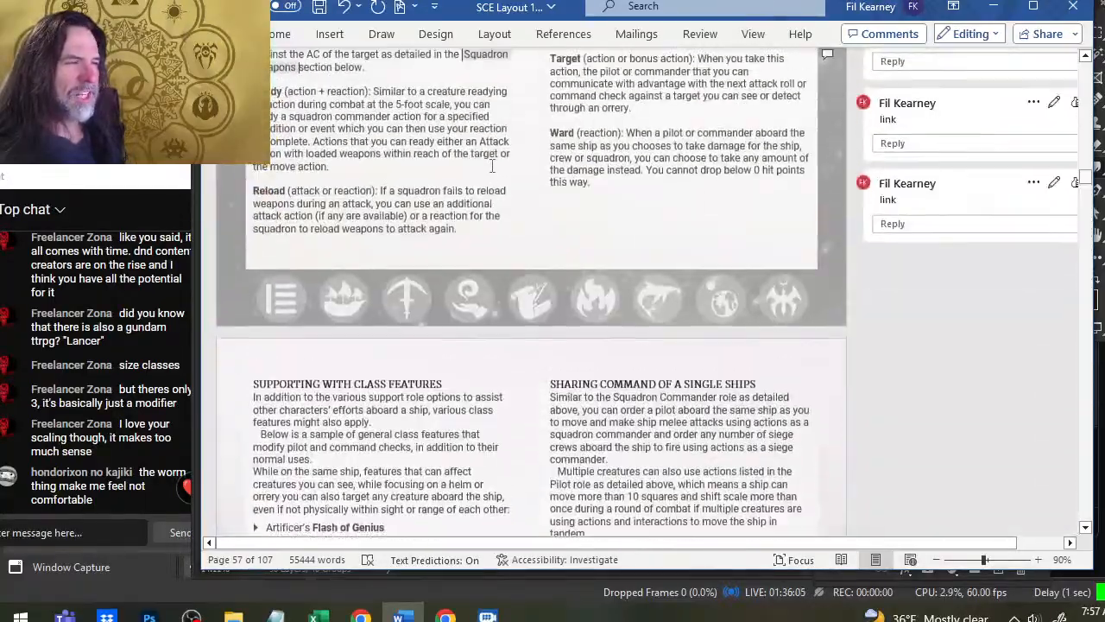
{"action": "scroll", "coordinate": [492, 167], "scroll_direction": "up", "scroll_amount": 20}
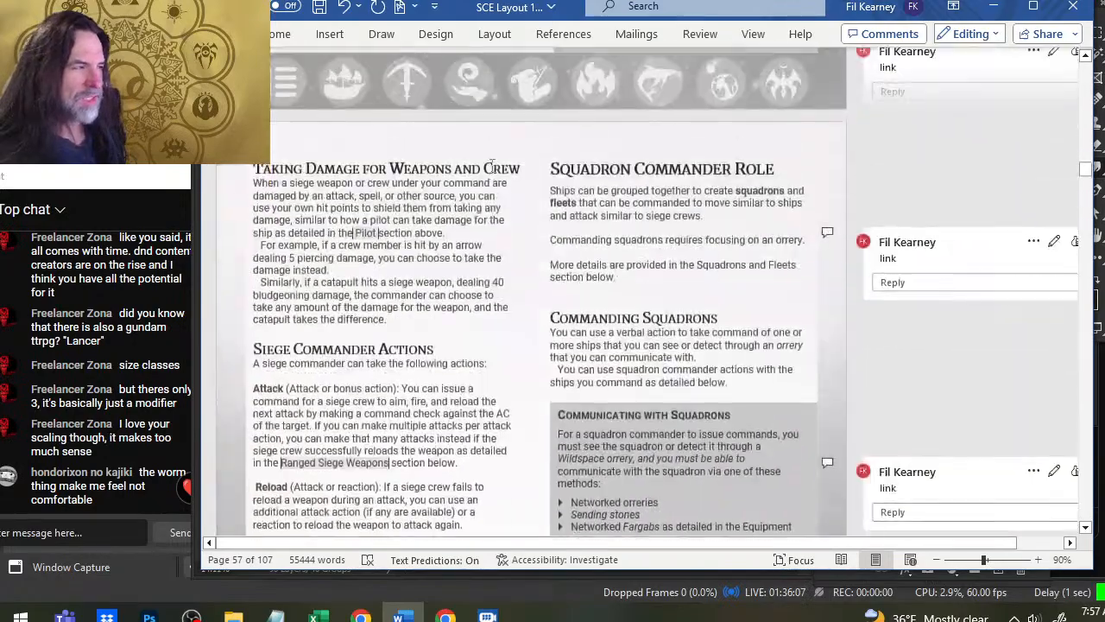
{"action": "scroll", "coordinate": [492, 167], "scroll_direction": "up", "scroll_amount": 20}
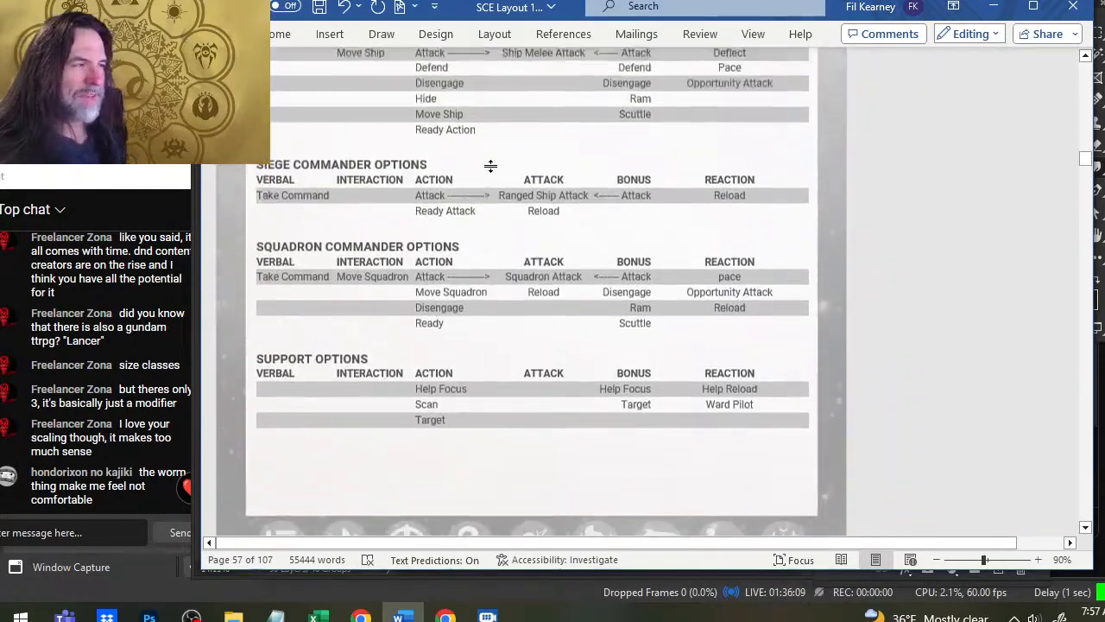
{"action": "scroll", "coordinate": [492, 169], "scroll_direction": "up", "scroll_amount": 20}
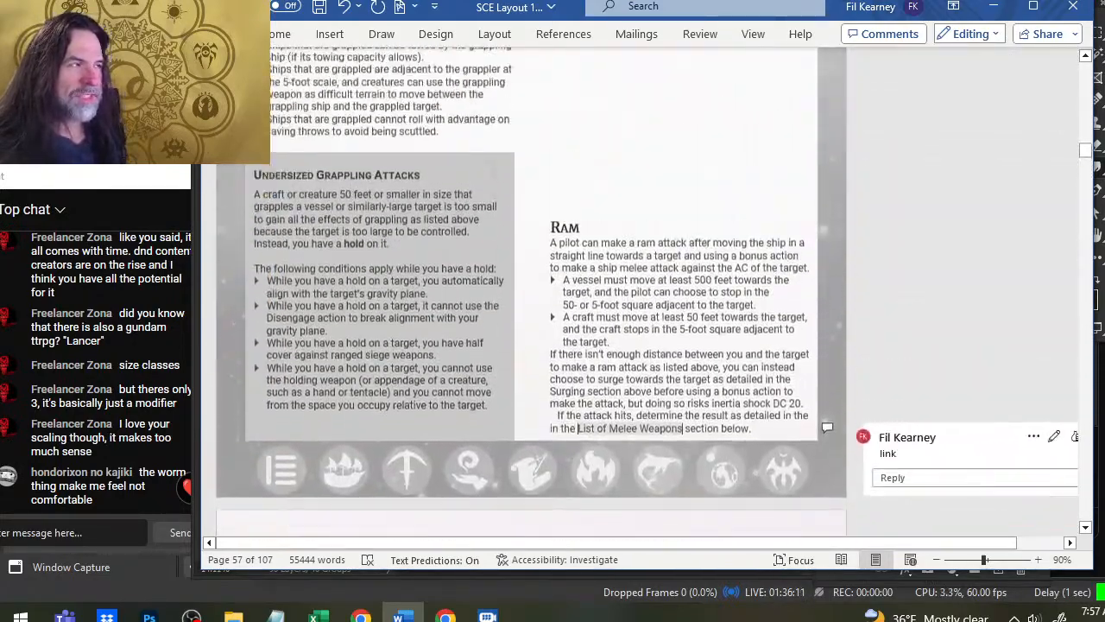
{"action": "scroll", "coordinate": [492, 170], "scroll_direction": "up", "scroll_amount": 15}
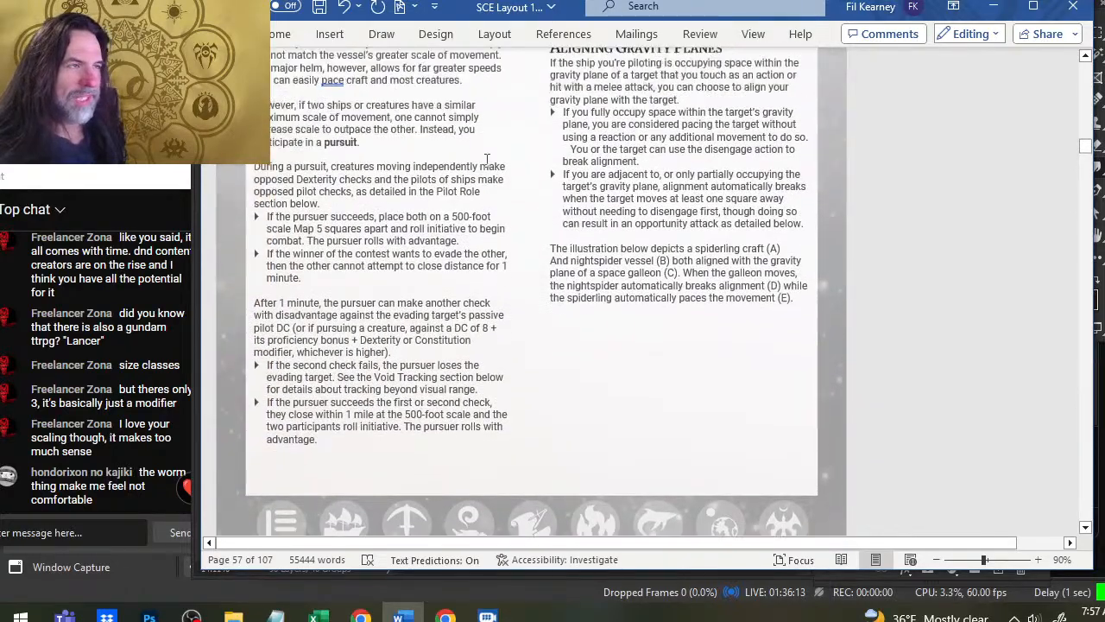
{"action": "scroll", "coordinate": [487, 162], "scroll_direction": "up", "scroll_amount": 15}
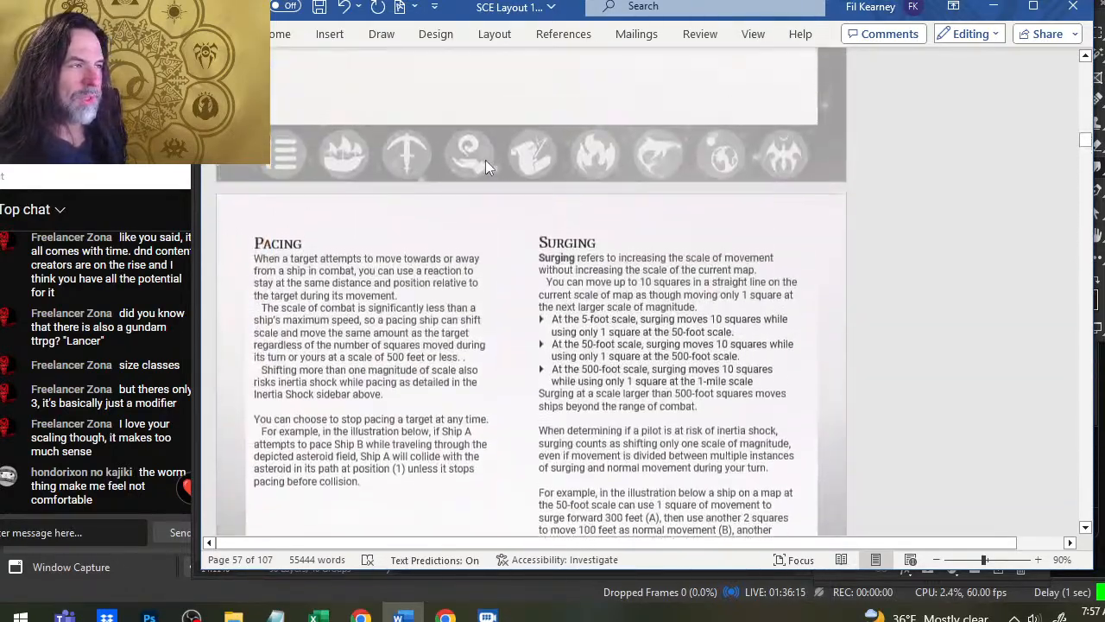
{"action": "scroll", "coordinate": [487, 161], "scroll_direction": "up", "scroll_amount": 15}
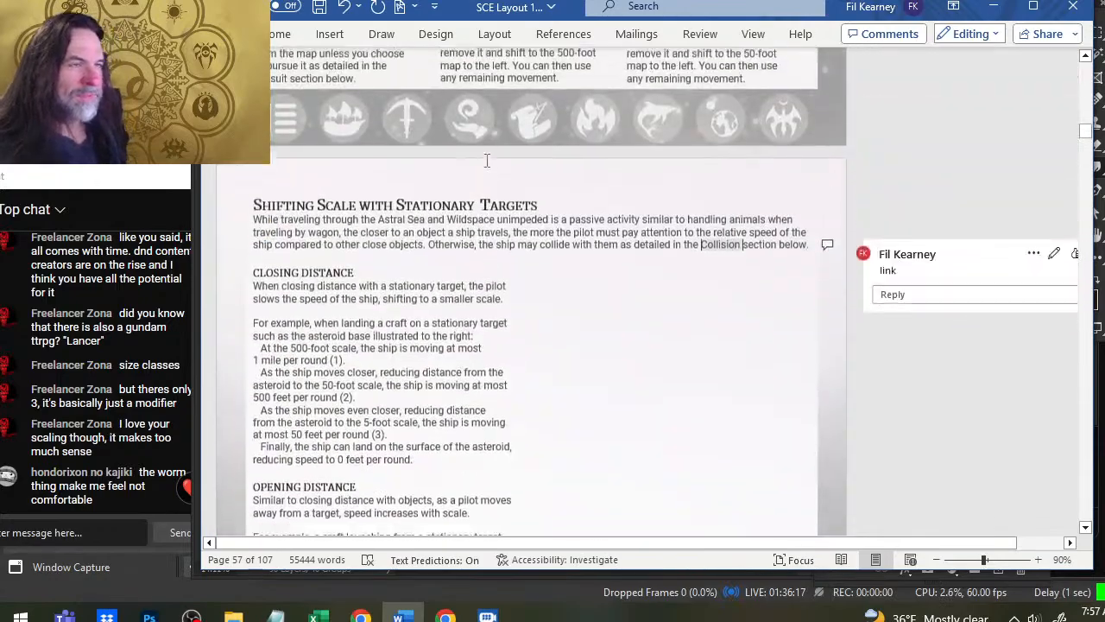
{"action": "scroll", "coordinate": [488, 160], "scroll_direction": "up", "scroll_amount": 15}
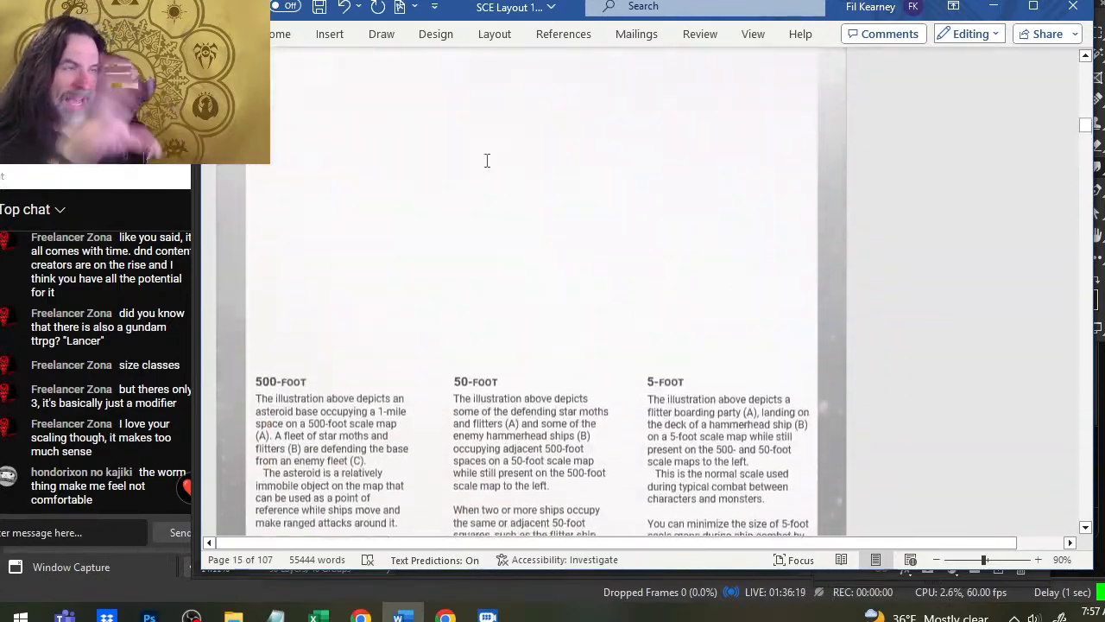
{"action": "scroll", "coordinate": [522, 142], "scroll_direction": "up", "scroll_amount": 2}
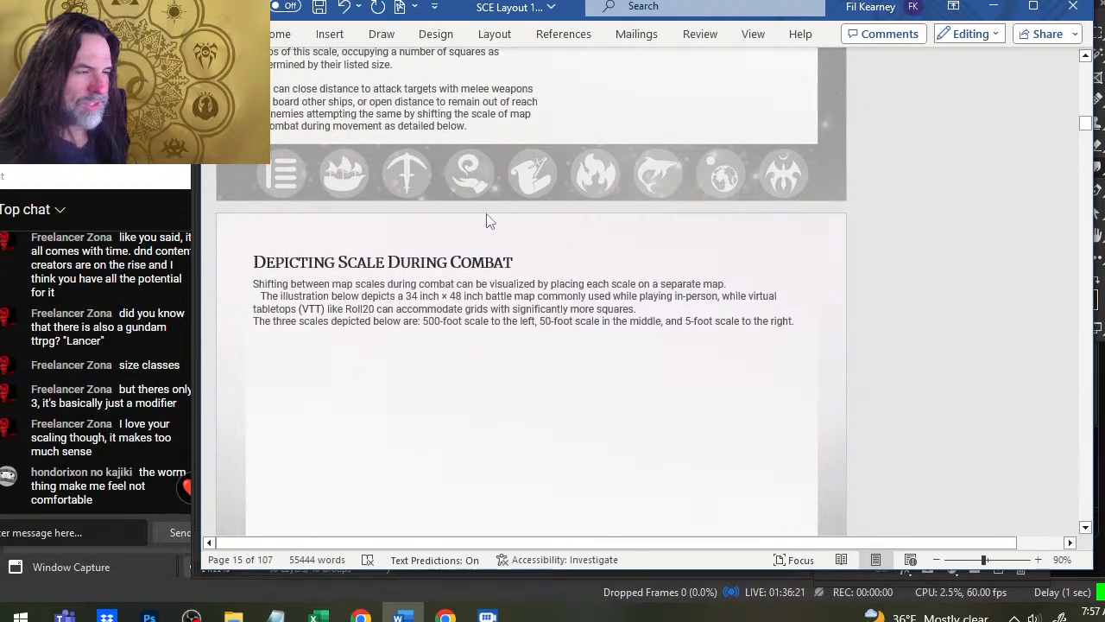
Examine the 500-foot, 50-foot and 5-foot scale descriptions and the Shifting Scale sections on the following pages.
{"action": "scroll", "coordinate": [466, 215], "scroll_direction": "down", "scroll_amount": 10}
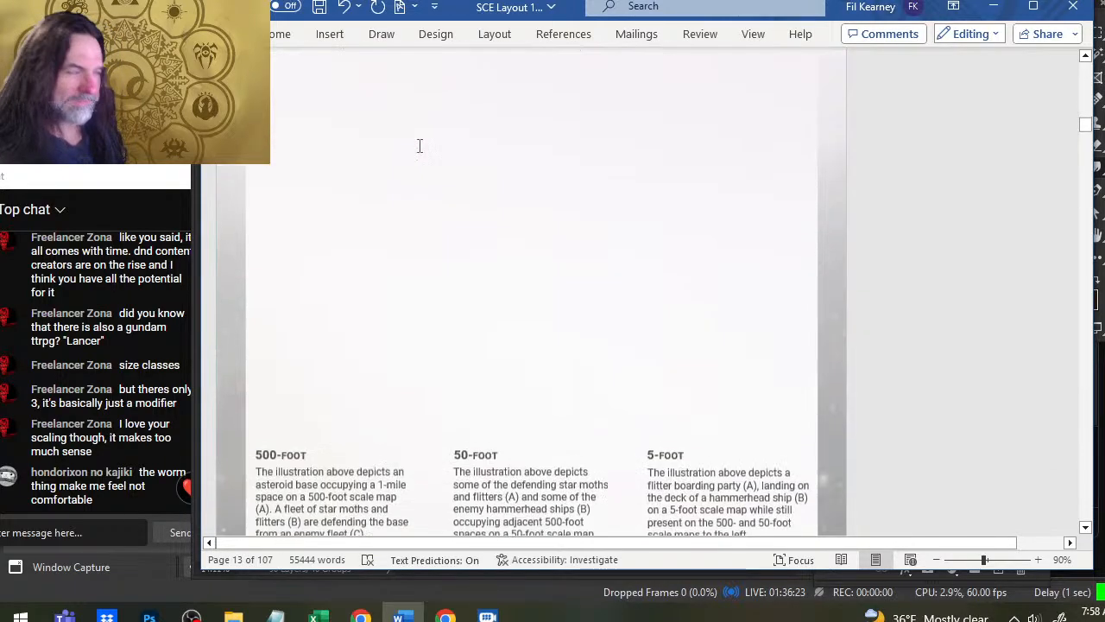
{"action": "scroll", "coordinate": [466, 172], "scroll_direction": "down", "scroll_amount": 3}
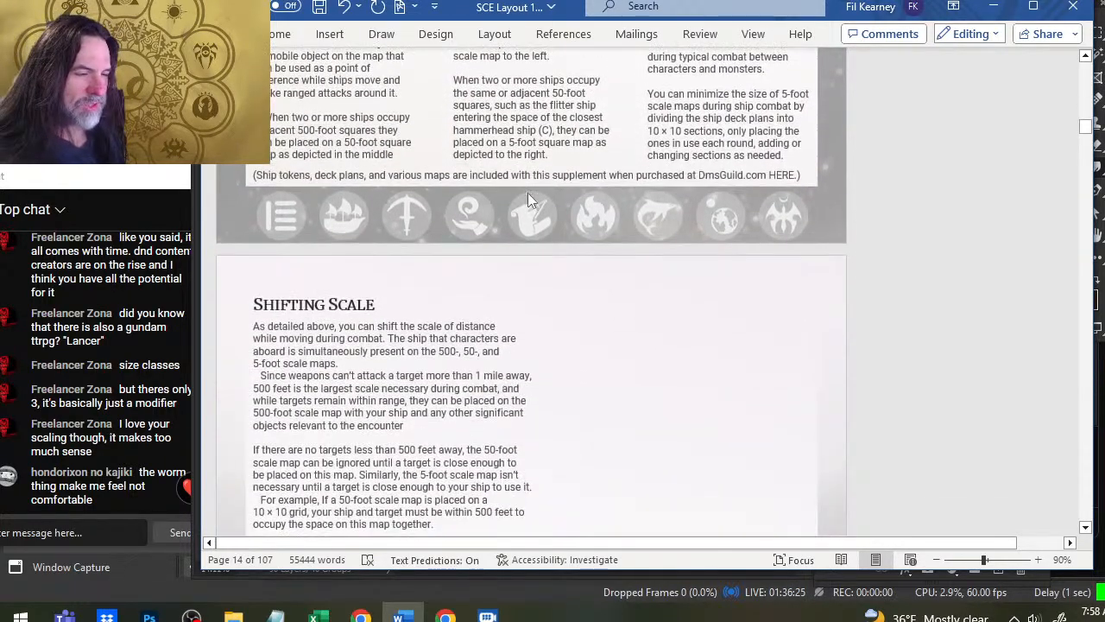
{"action": "scroll", "coordinate": [522, 181], "scroll_direction": "up", "scroll_amount": 2}
{"action": "scroll", "coordinate": [510, 185], "scroll_direction": "down", "scroll_amount": 8}
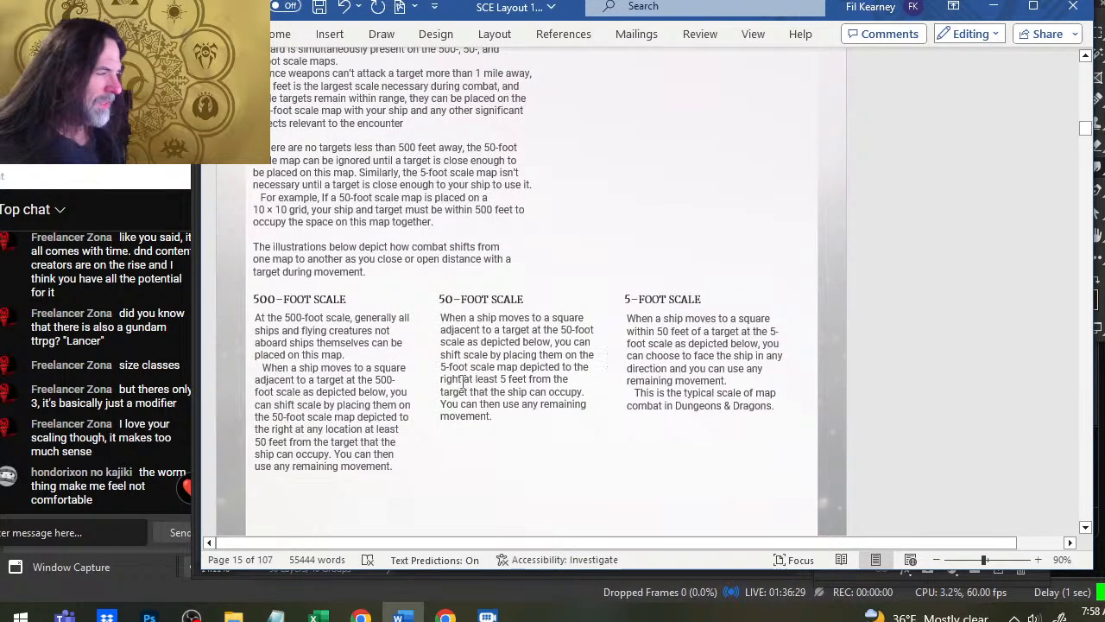
{"action": "scroll", "coordinate": [463, 382], "scroll_direction": "down", "scroll_amount": 10}
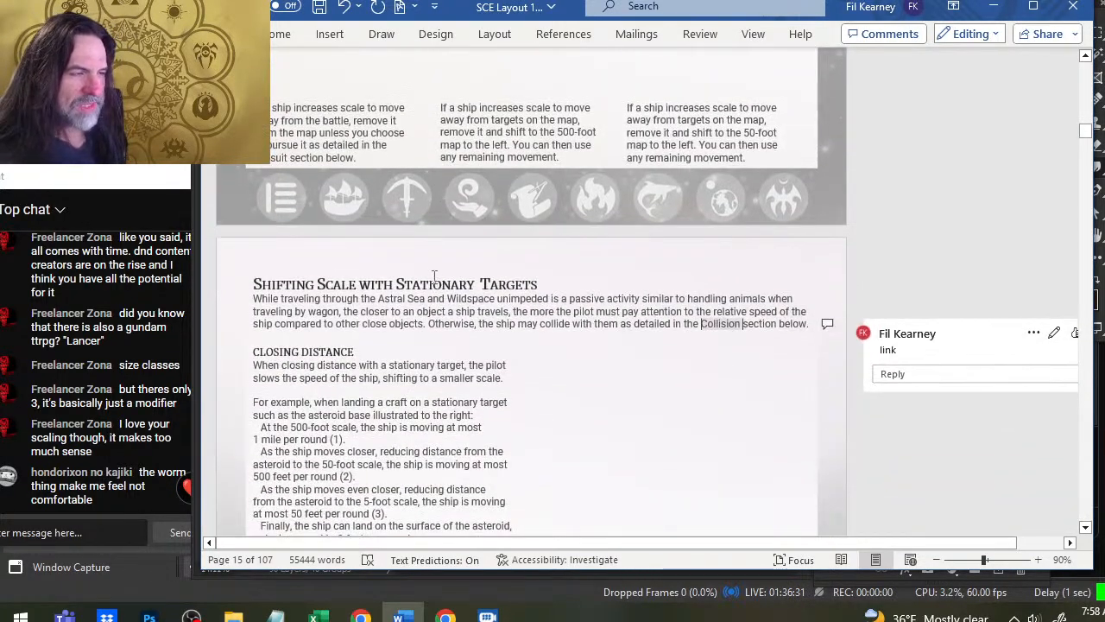
{"action": "scroll", "coordinate": [436, 276], "scroll_direction": "down", "scroll_amount": 2}
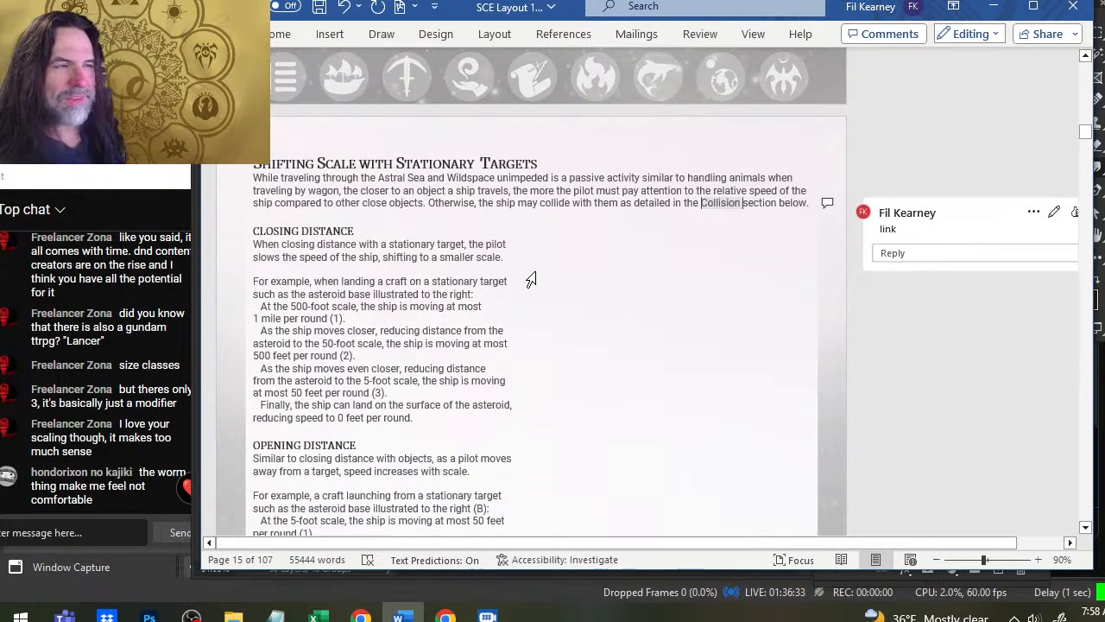
{"action": "scroll", "coordinate": [531, 278], "scroll_direction": "up", "scroll_amount": 12}
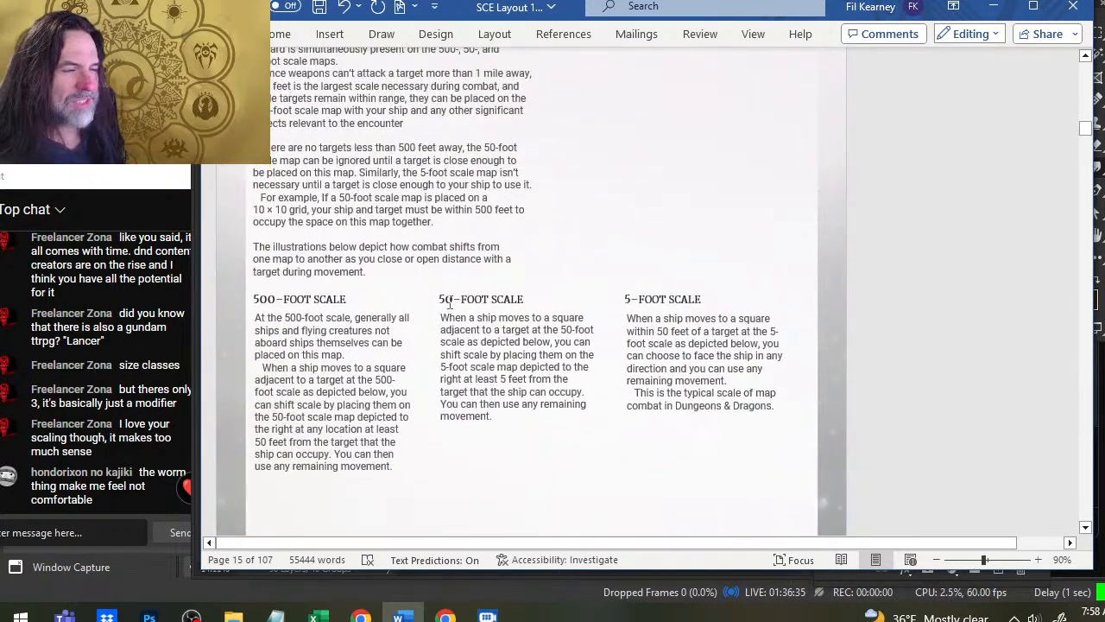
Read through the Word document's scale rules, from Shifting Scale with Stationary and Moving Targets through Pacing, Surging and Outpacing.
{"action": "scroll", "coordinate": [516, 177], "scroll_direction": "down", "scroll_amount": 3}
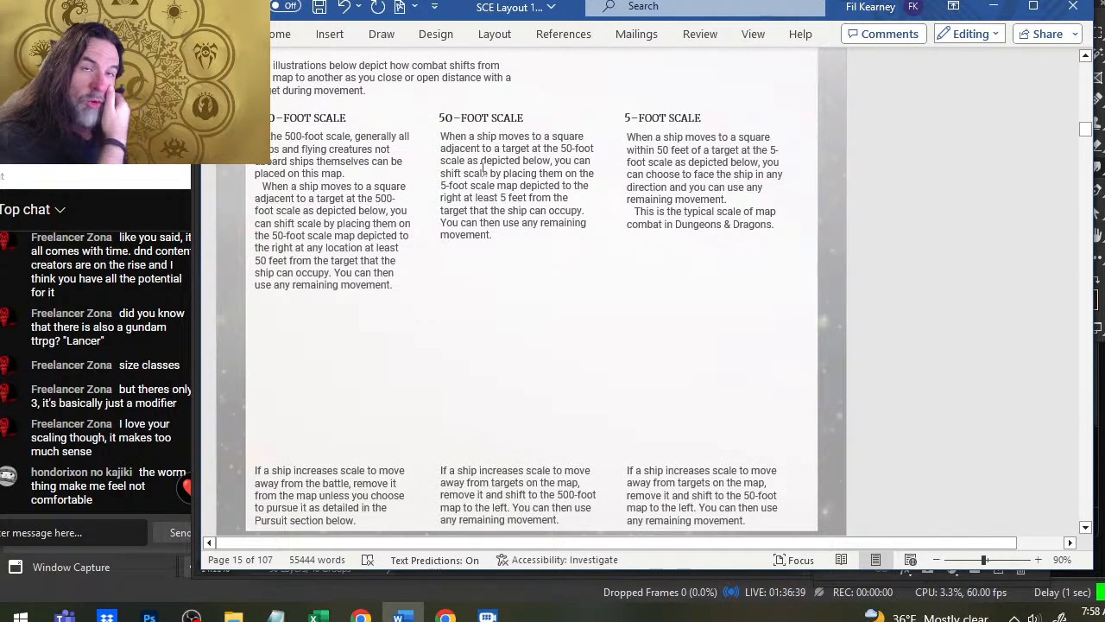
{"action": "scroll", "coordinate": [483, 166], "scroll_direction": "down", "scroll_amount": 9}
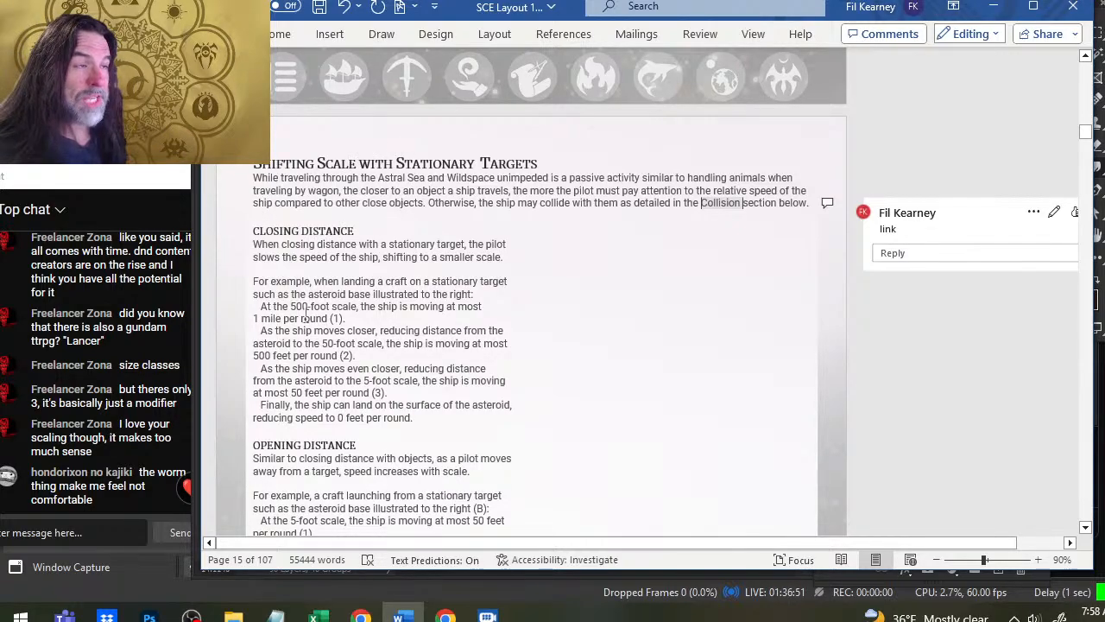
{"action": "scroll", "coordinate": [481, 265], "scroll_direction": "down", "scroll_amount": 8}
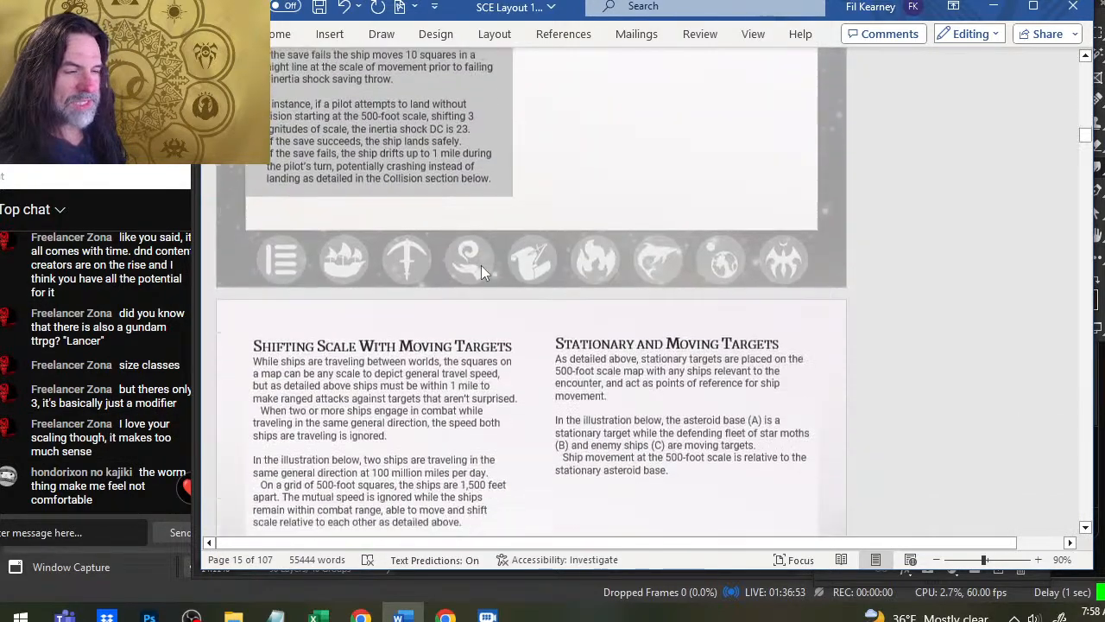
{"action": "scroll", "coordinate": [481, 265], "scroll_direction": "down", "scroll_amount": 2}
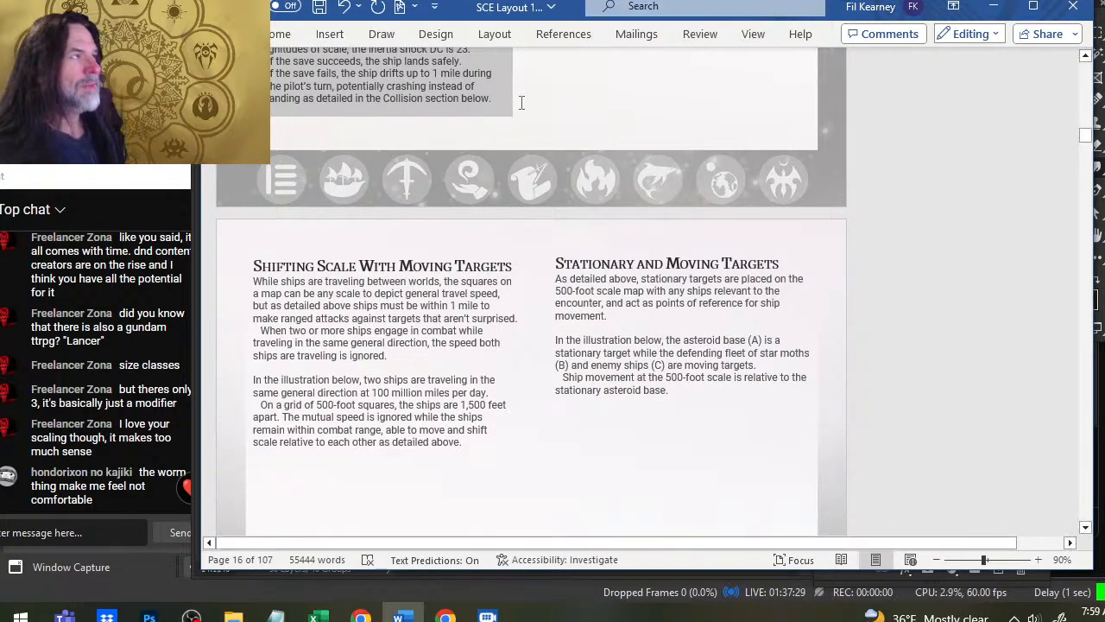
{"action": "scroll", "coordinate": [472, 284], "scroll_direction": "down", "scroll_amount": 3}
{"action": "scroll", "coordinate": [472, 283], "scroll_direction": "down", "scroll_amount": 10}
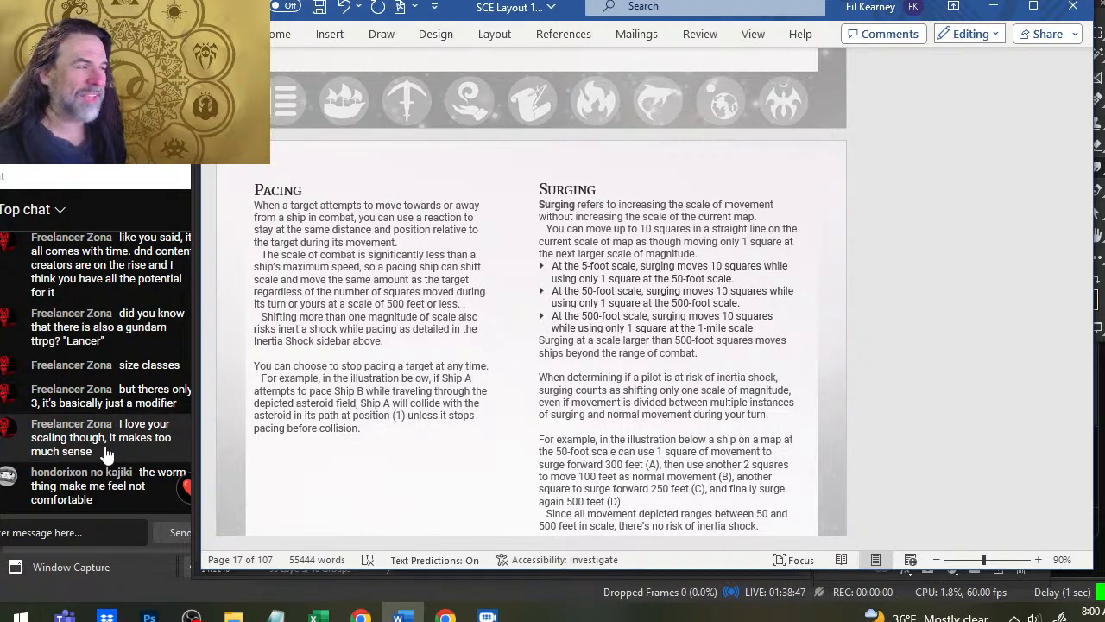
{"action": "scroll", "coordinate": [581, 138], "scroll_direction": "down", "scroll_amount": 3}
{"action": "scroll", "coordinate": [581, 138], "scroll_direction": "down", "scroll_amount": 10}
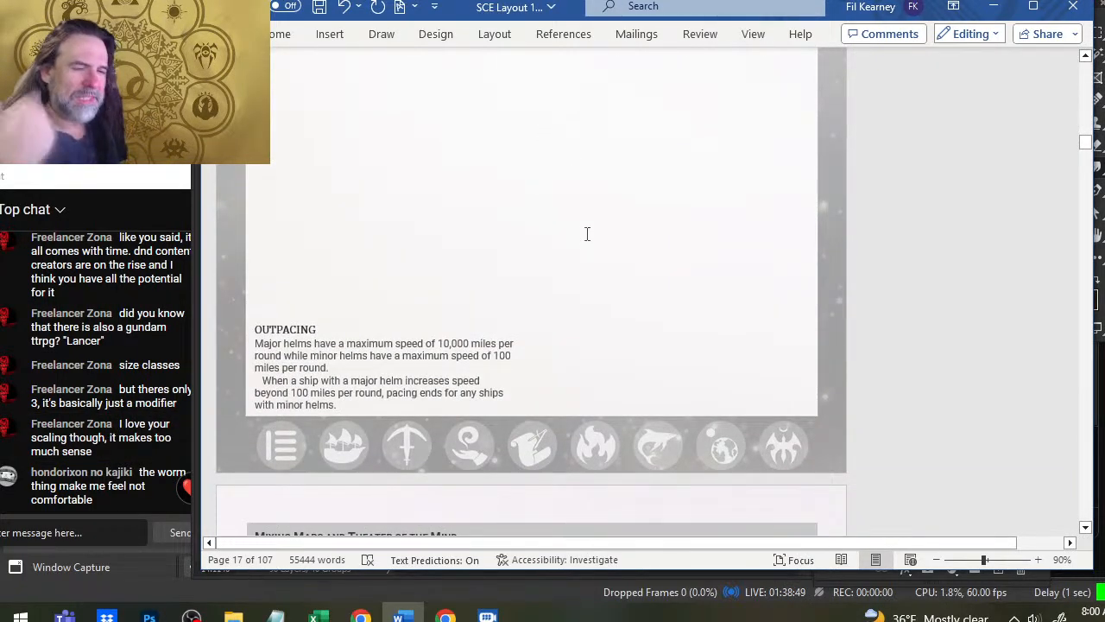
{"action": "scroll", "coordinate": [587, 234], "scroll_direction": "down", "scroll_amount": 3}
{"action": "scroll", "coordinate": [585, 240], "scroll_direction": "down", "scroll_amount": 10}
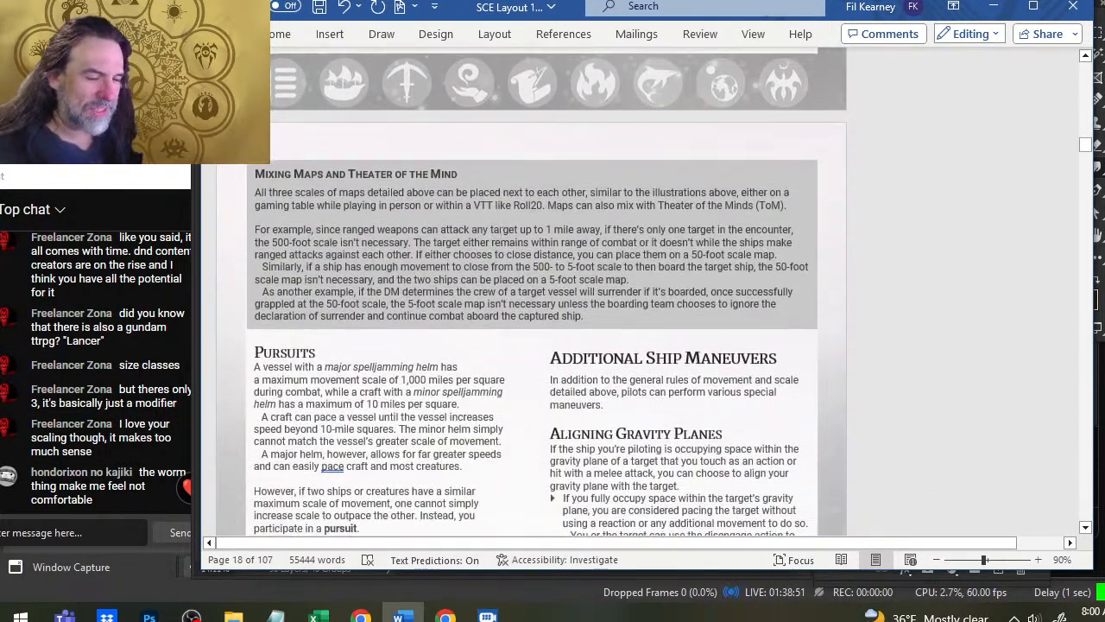
Examine the Mixing Maps and Theater of the Mind sidebar together with the Pursuits and Aligning Gravity Planes rules.
{"action": "scroll", "coordinate": [680, 235], "scroll_direction": "down", "scroll_amount": 3}
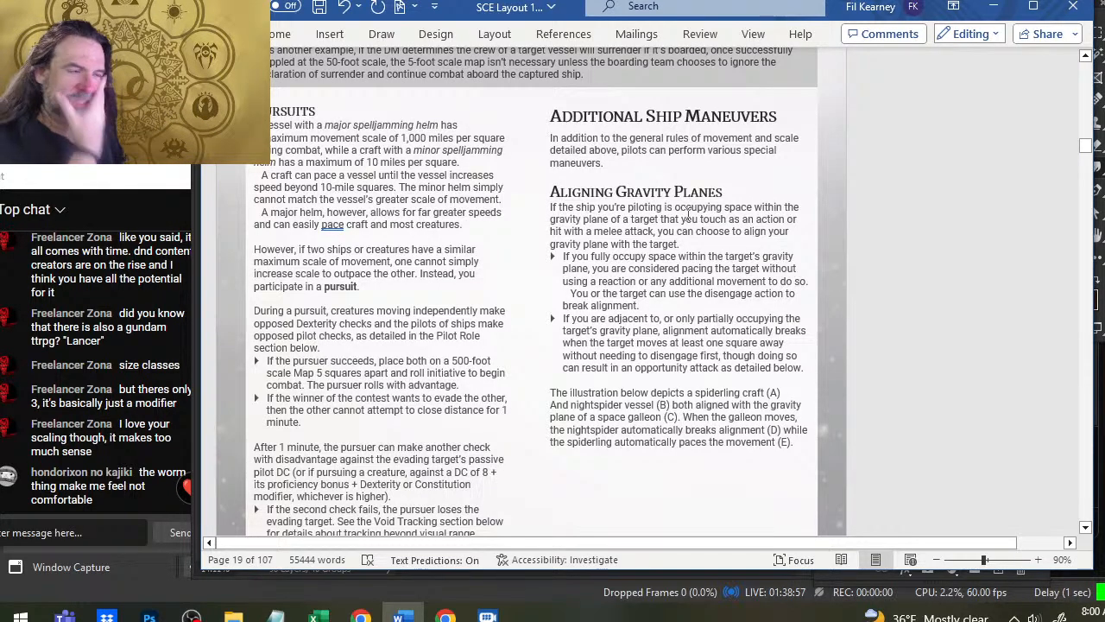
{"action": "scroll", "coordinate": [572, 153], "scroll_direction": "down", "scroll_amount": 1}
{"action": "scroll", "coordinate": [634, 322], "scroll_direction": "up", "scroll_amount": 3}
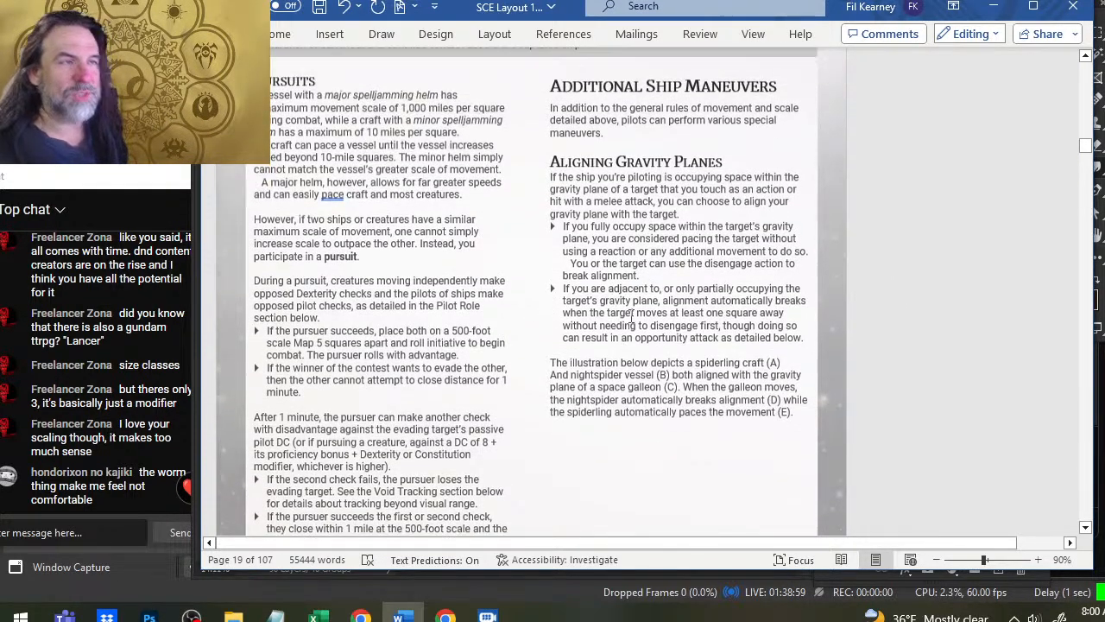
{"action": "scroll", "coordinate": [635, 322], "scroll_direction": "down", "scroll_amount": 1}
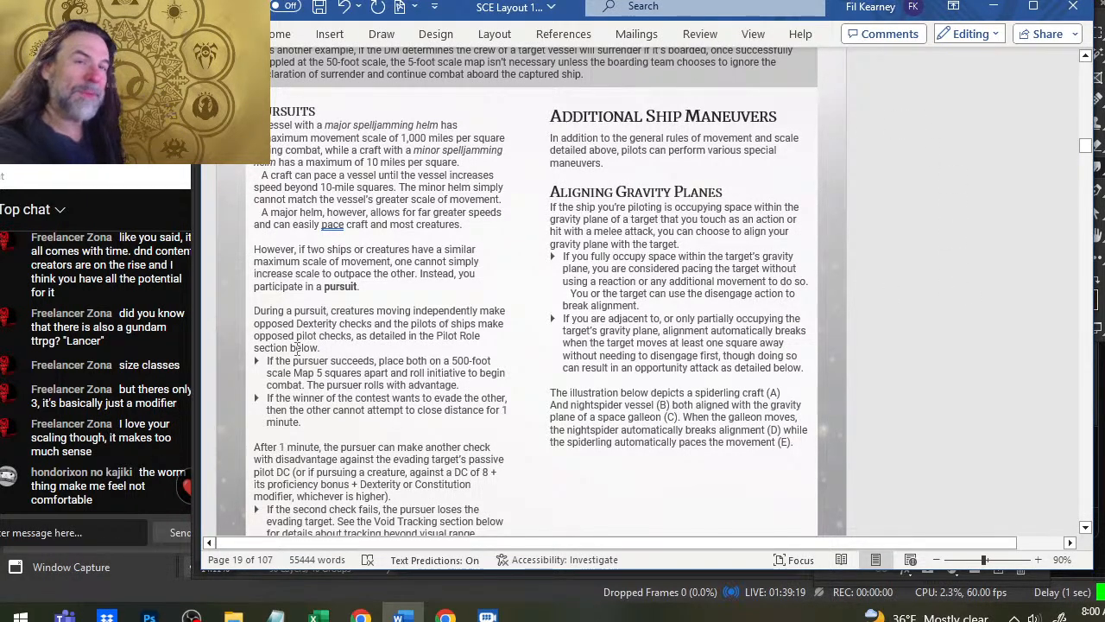
{"action": "scroll", "coordinate": [348, 389], "scroll_direction": "down", "scroll_amount": 3}
{"action": "scroll", "coordinate": [348, 389], "scroll_direction": "up", "scroll_amount": 6}
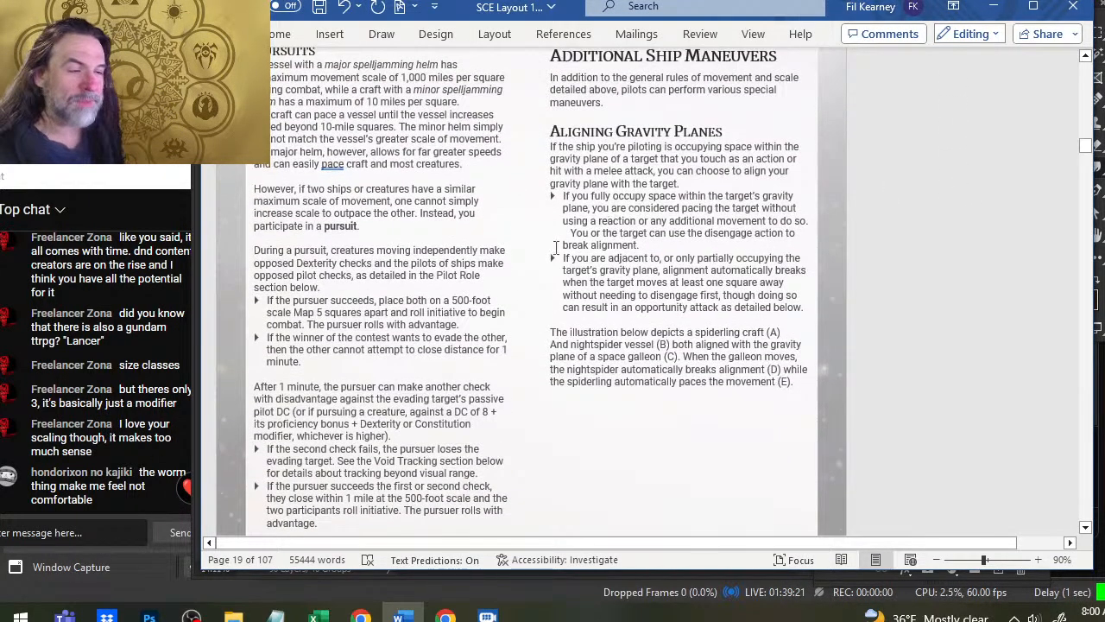
{"action": "scroll", "coordinate": [455, 321], "scroll_direction": "up", "scroll_amount": 2}
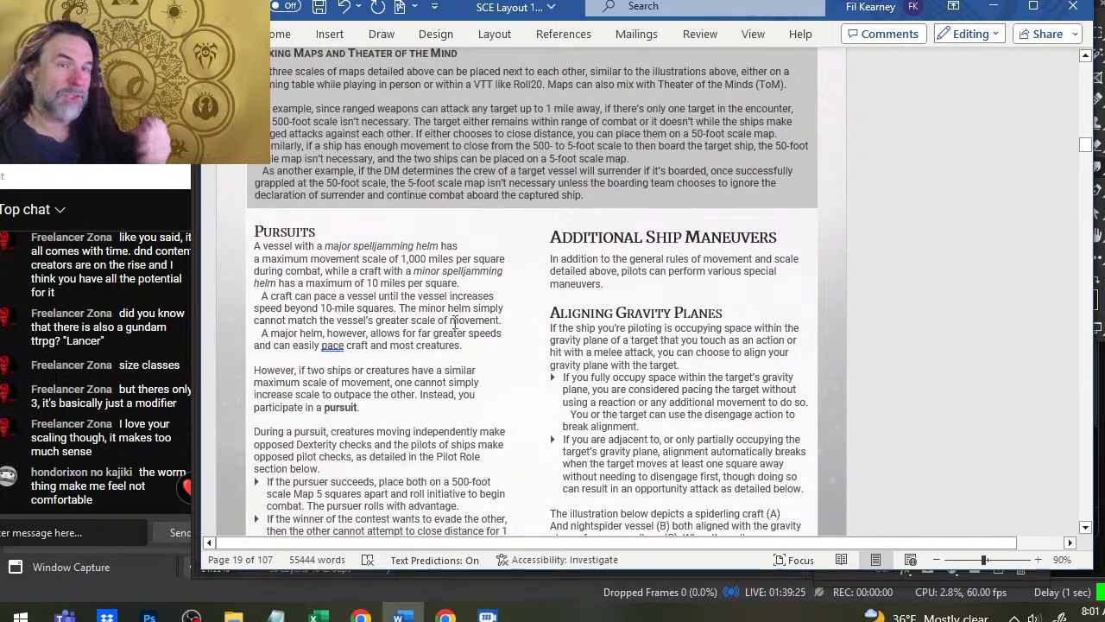
{"action": "scroll", "coordinate": [548, 266], "scroll_direction": "down", "scroll_amount": 1}
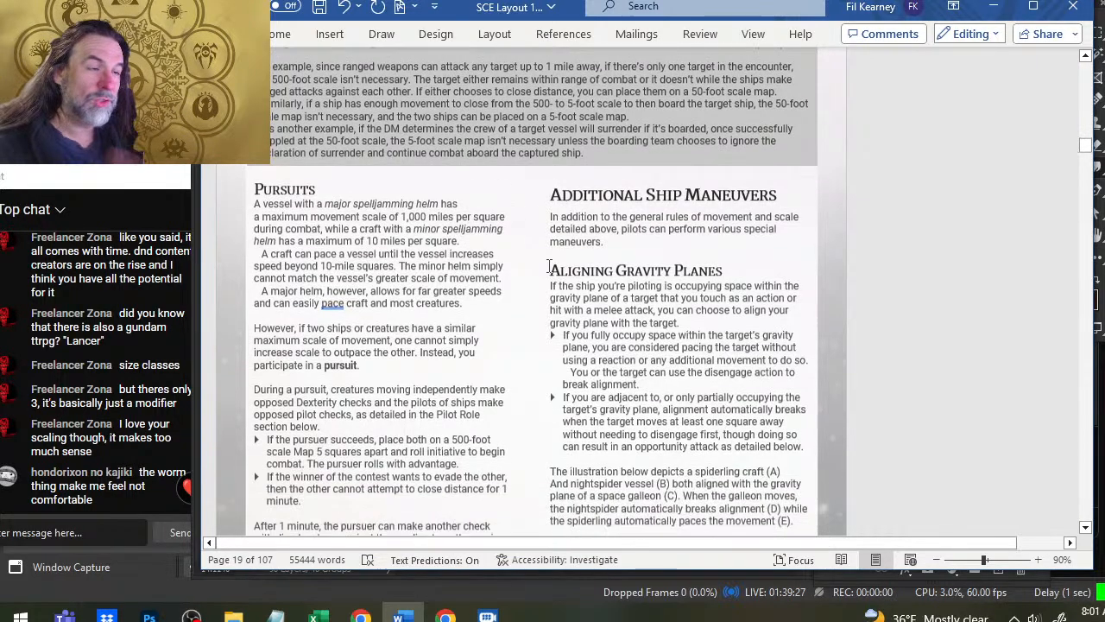
Review the Grappling page, including Effects of Grappling, Opportunity Attacks and the Undersized Grappling Attacks sidebar.
{"action": "scroll", "coordinate": [548, 266], "scroll_direction": "down", "scroll_amount": 15}
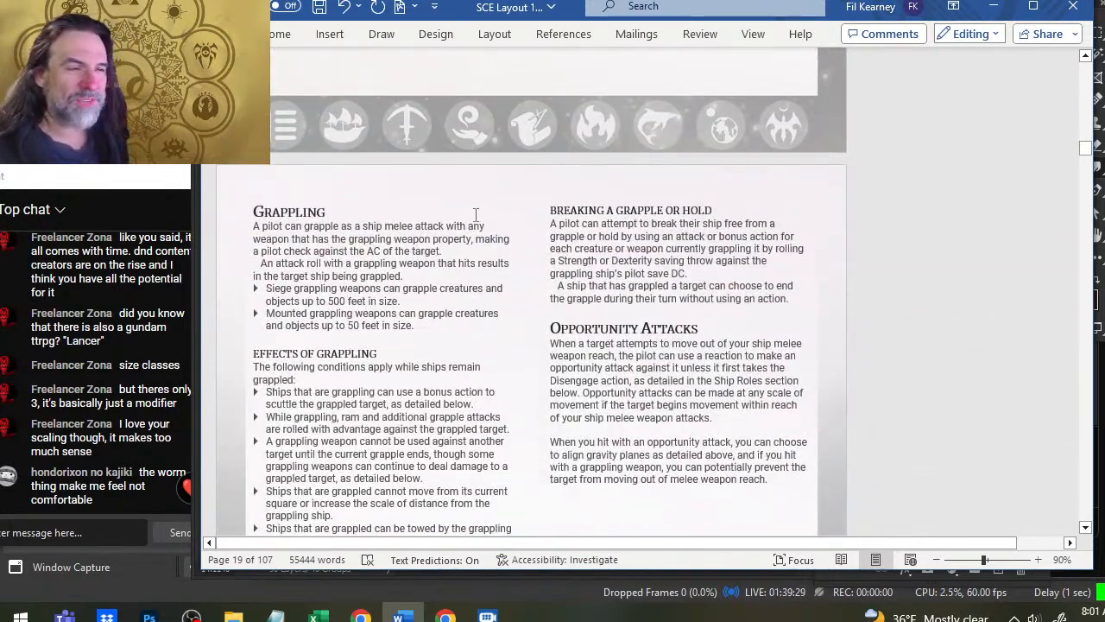
{"action": "scroll", "coordinate": [475, 214], "scroll_direction": "up", "scroll_amount": 12}
{"action": "scroll", "coordinate": [335, 278], "scroll_direction": "down", "scroll_amount": 12}
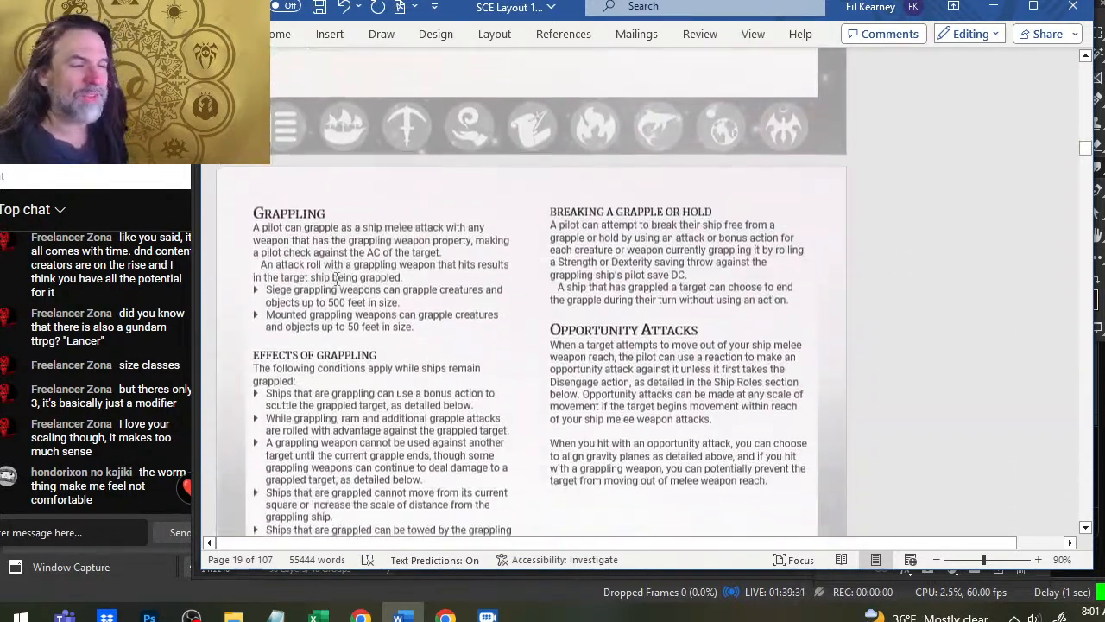
{"action": "scroll", "coordinate": [337, 278], "scroll_direction": "down", "scroll_amount": 3}
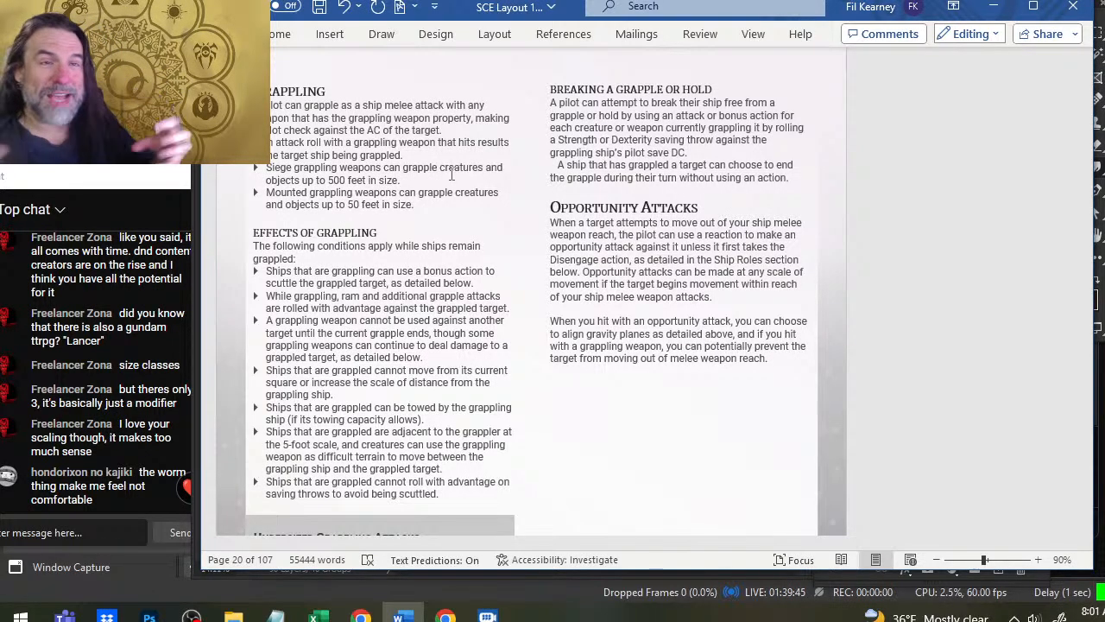
{"action": "scroll", "coordinate": [451, 175], "scroll_direction": "down", "scroll_amount": 5}
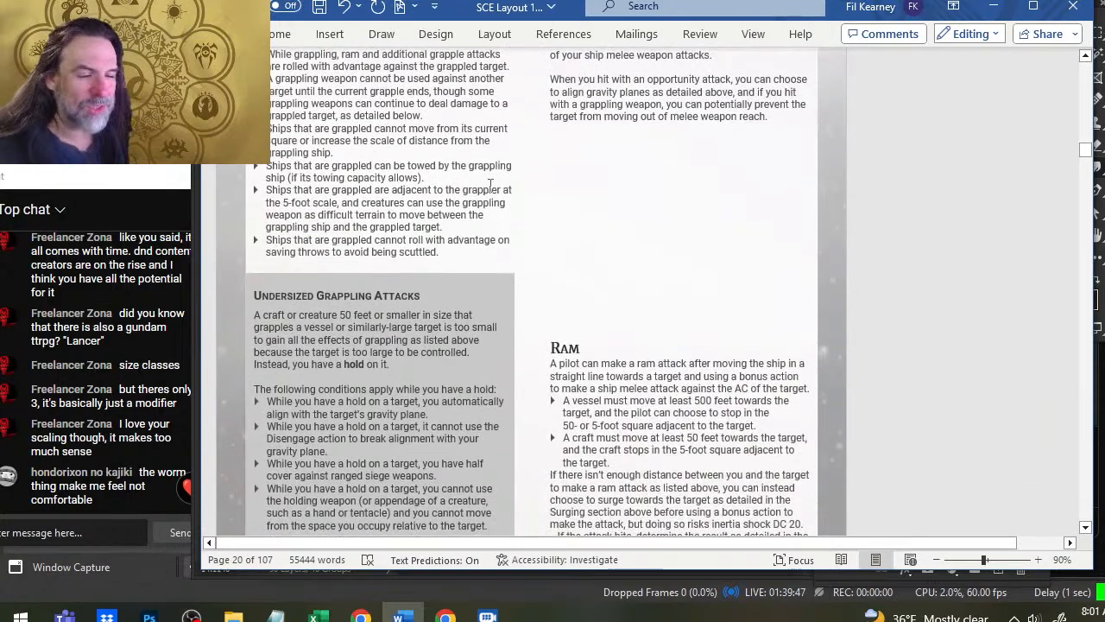
{"action": "scroll", "coordinate": [438, 333], "scroll_direction": "up", "scroll_amount": 7}
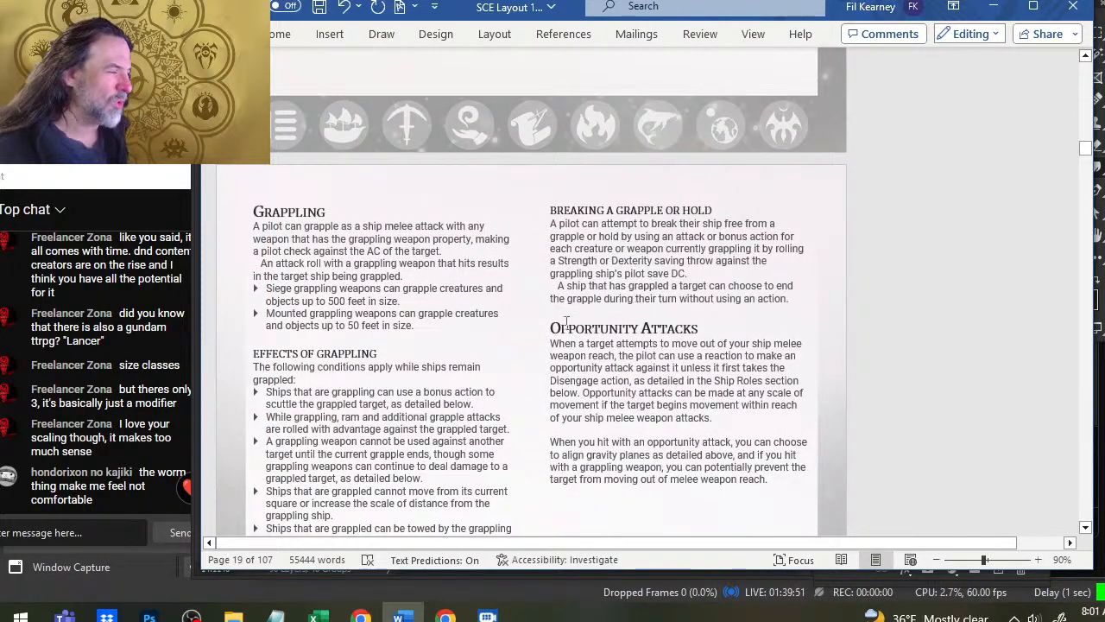
{"action": "scroll", "coordinate": [369, 256], "scroll_direction": "down", "scroll_amount": 2}
{"action": "scroll", "coordinate": [370, 257], "scroll_direction": "down", "scroll_amount": 6}
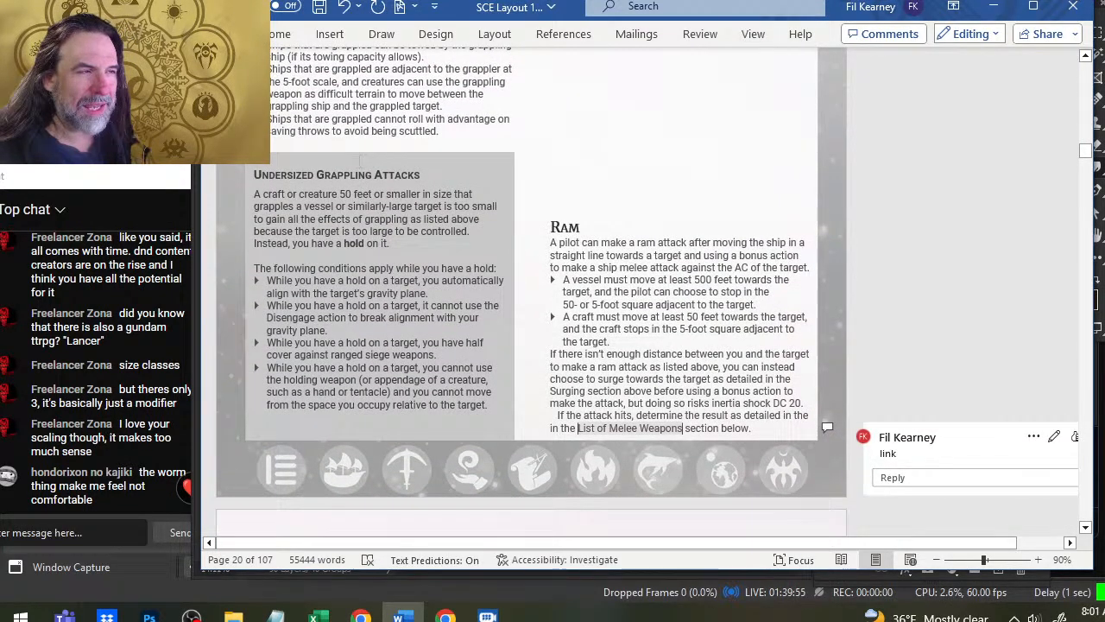
Try moving the Undersized Grappling Attacks sidebar, undo the move, and deselect the text box.
{"action": "left_click_drag", "start_coordinate": [353, 153], "coordinate": [405, 130]}
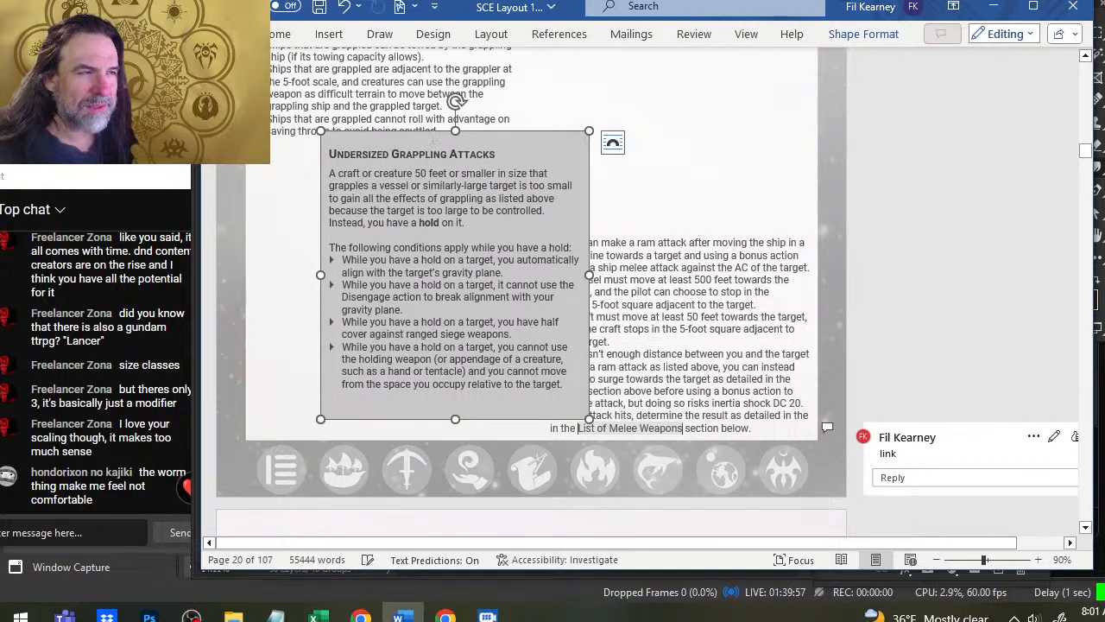
{"action": "key", "text": "ctrl+z"}
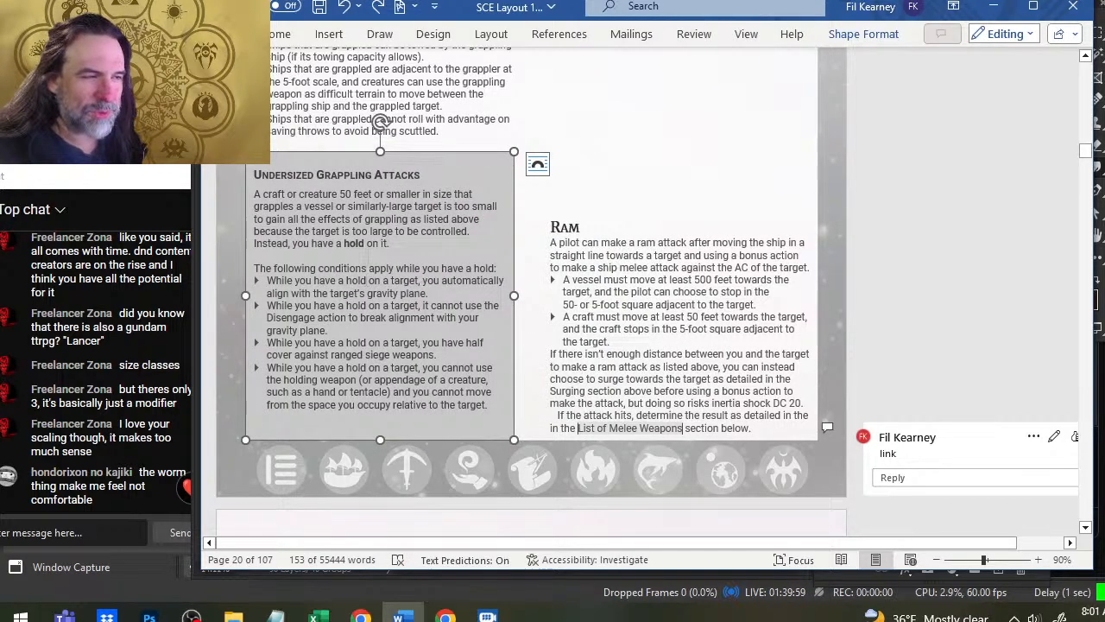
{"action": "scroll", "coordinate": [379, 285], "scroll_direction": "up", "scroll_amount": 5}
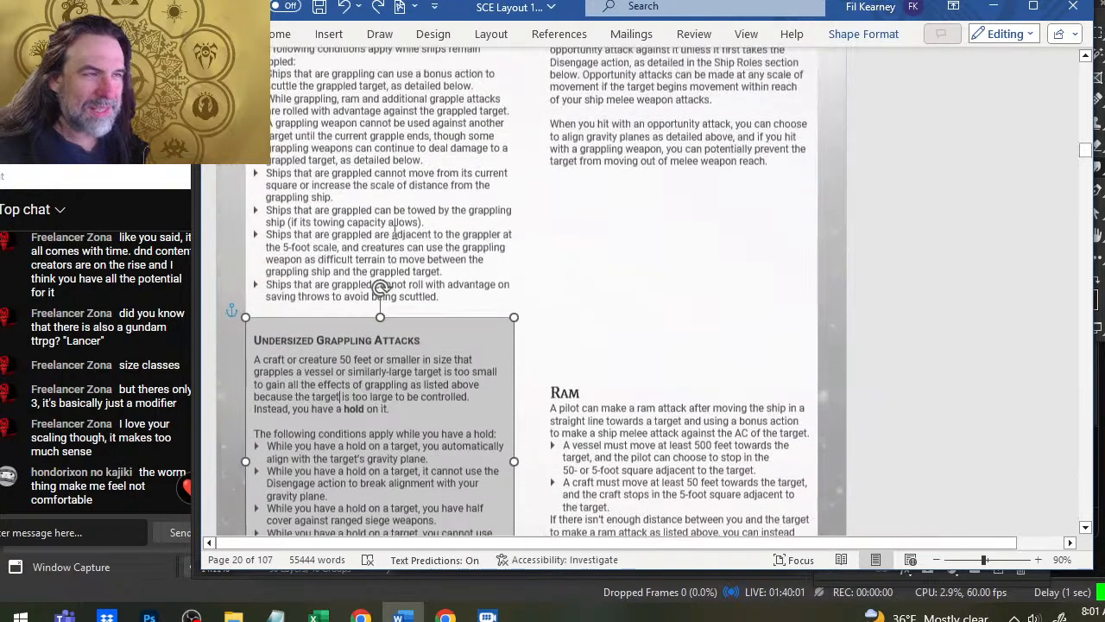
{"action": "scroll", "coordinate": [562, 235], "scroll_direction": "up", "scroll_amount": 2}
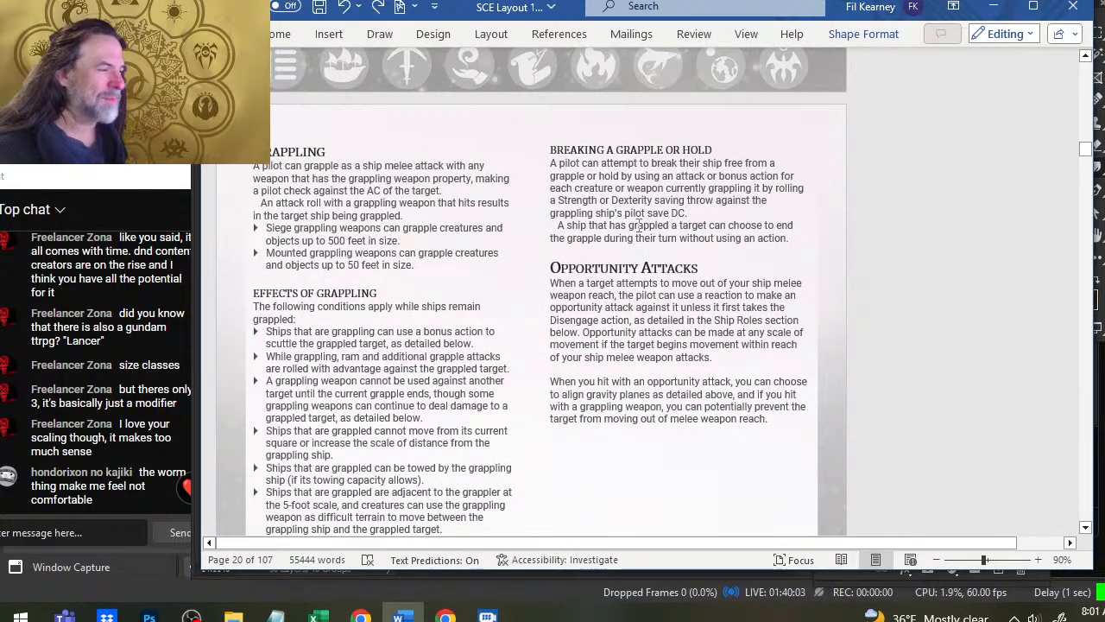
{"action": "scroll", "coordinate": [588, 226], "scroll_direction": "down", "scroll_amount": 3}
{"action": "scroll", "coordinate": [400, 281], "scroll_direction": "down", "scroll_amount": 4}
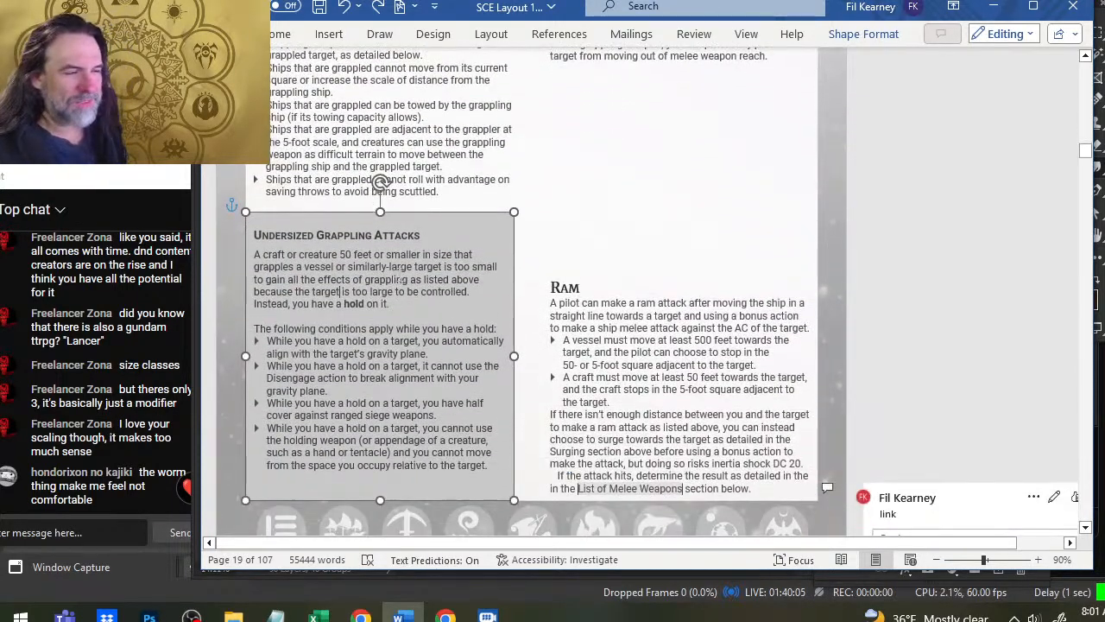
{"action": "left_click", "coordinate": [393, 130]}
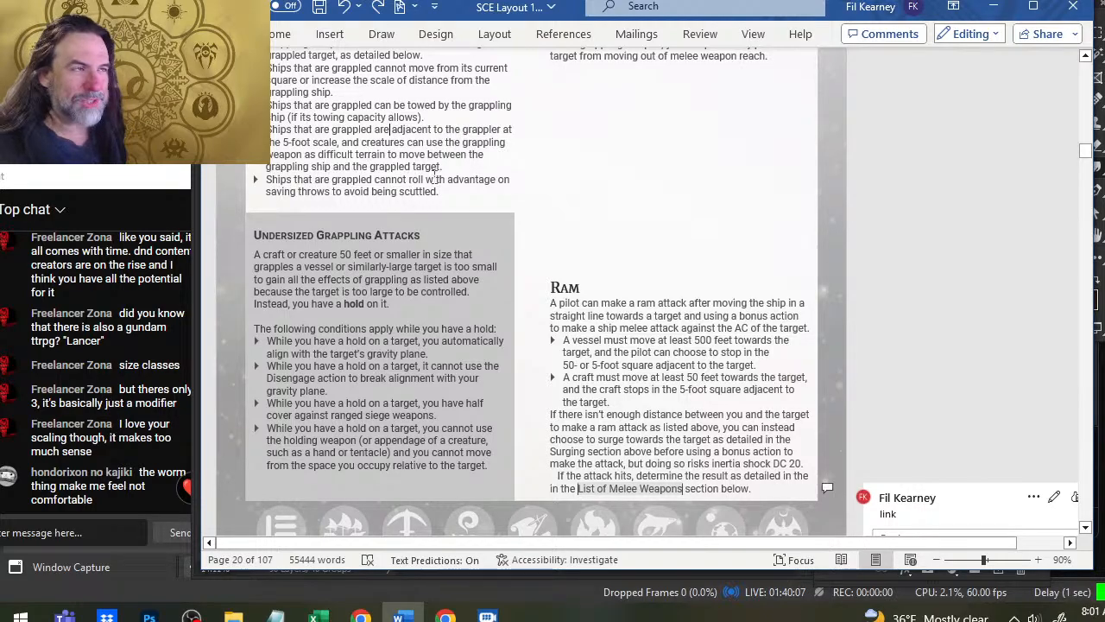
Read from the grapple rules on through the Ram, Scuttling, Hit Points and Size, and Squeezing sections.
{"action": "scroll", "coordinate": [565, 224], "scroll_direction": "up", "scroll_amount": 3}
{"action": "scroll", "coordinate": [566, 225], "scroll_direction": "up", "scroll_amount": 3}
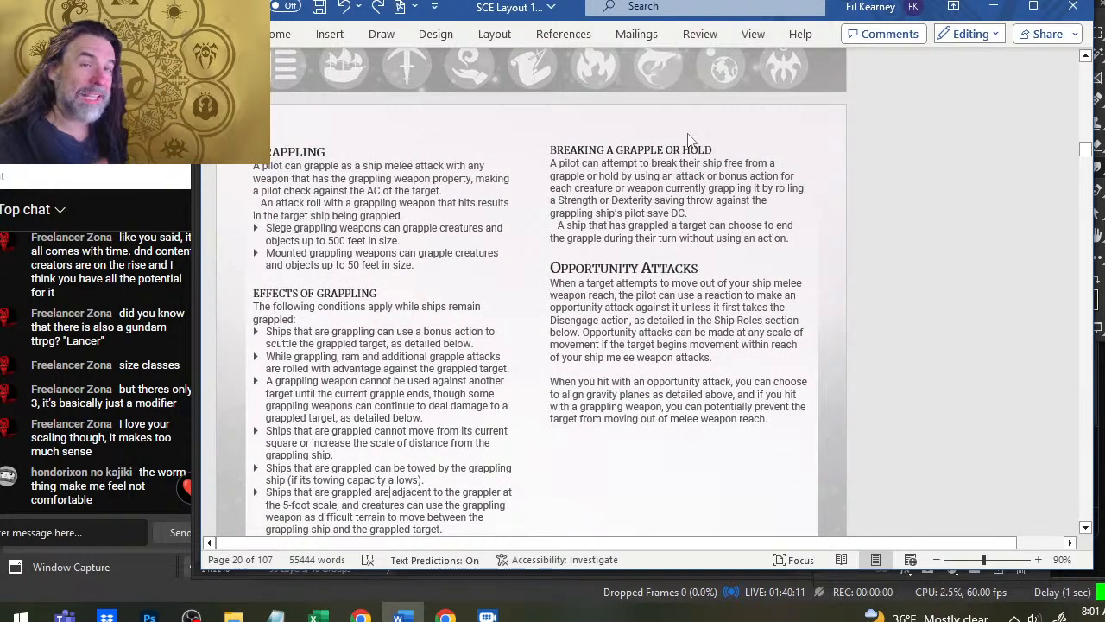
{"action": "scroll", "coordinate": [926, 123], "scroll_direction": "down", "scroll_amount": 7}
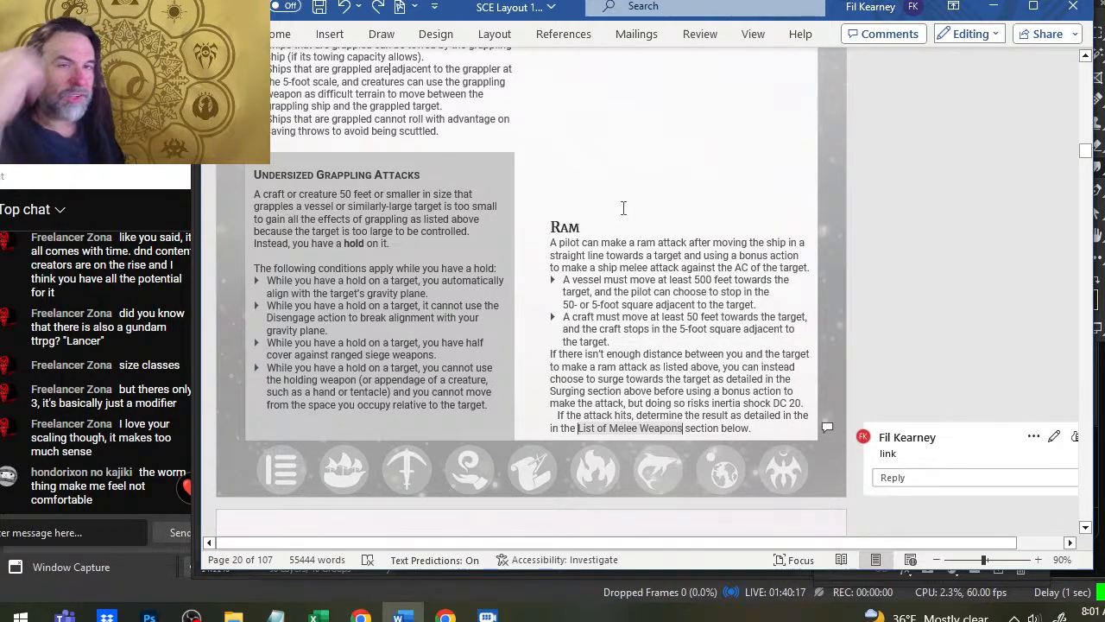
{"action": "scroll", "coordinate": [623, 208], "scroll_direction": "down", "scroll_amount": 3}
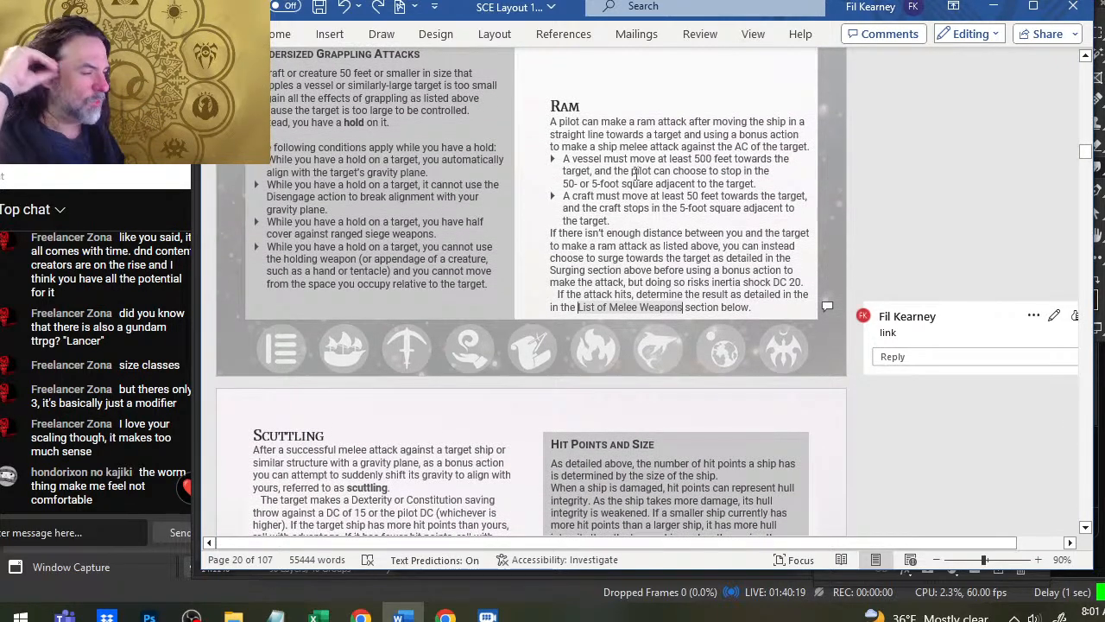
{"action": "scroll", "coordinate": [626, 143], "scroll_direction": "down", "scroll_amount": 6}
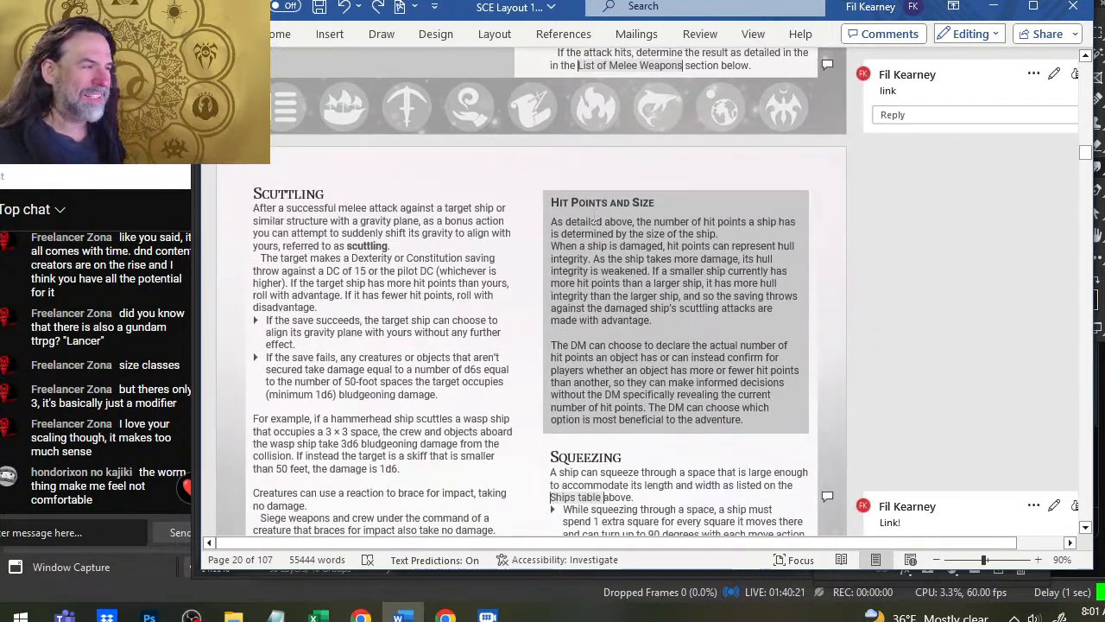
{"action": "scroll", "coordinate": [619, 233], "scroll_direction": "down", "scroll_amount": 2}
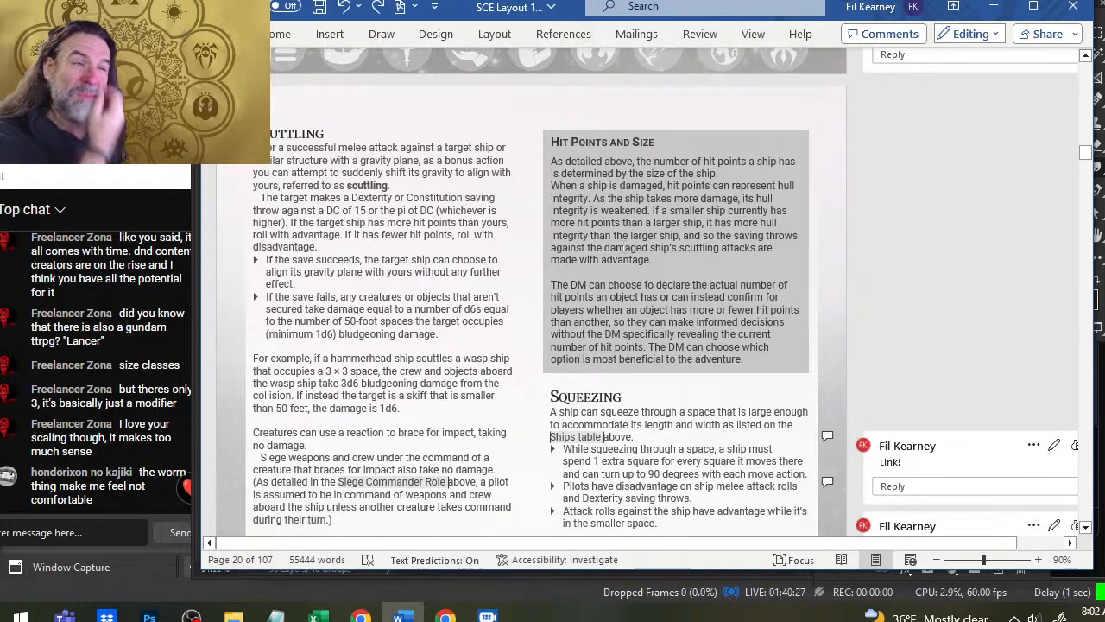
{"action": "scroll", "coordinate": [618, 291], "scroll_direction": "down", "scroll_amount": 1}
{"action": "scroll", "coordinate": [467, 239], "scroll_direction": "up", "scroll_amount": 20}
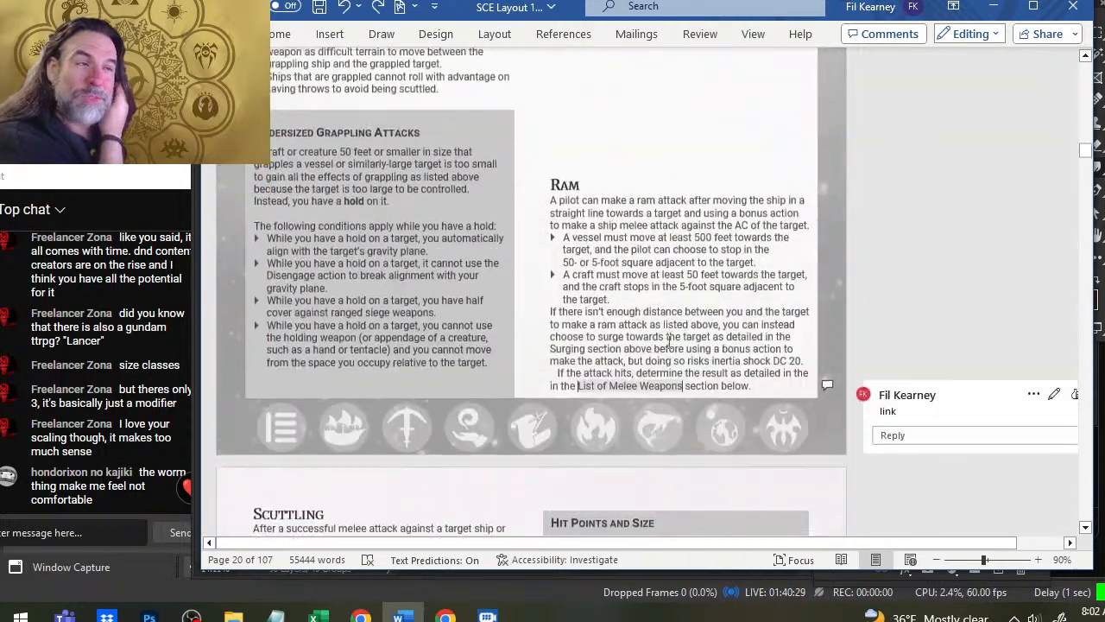
{"action": "scroll", "coordinate": [467, 240], "scroll_direction": "down", "scroll_amount": 20}
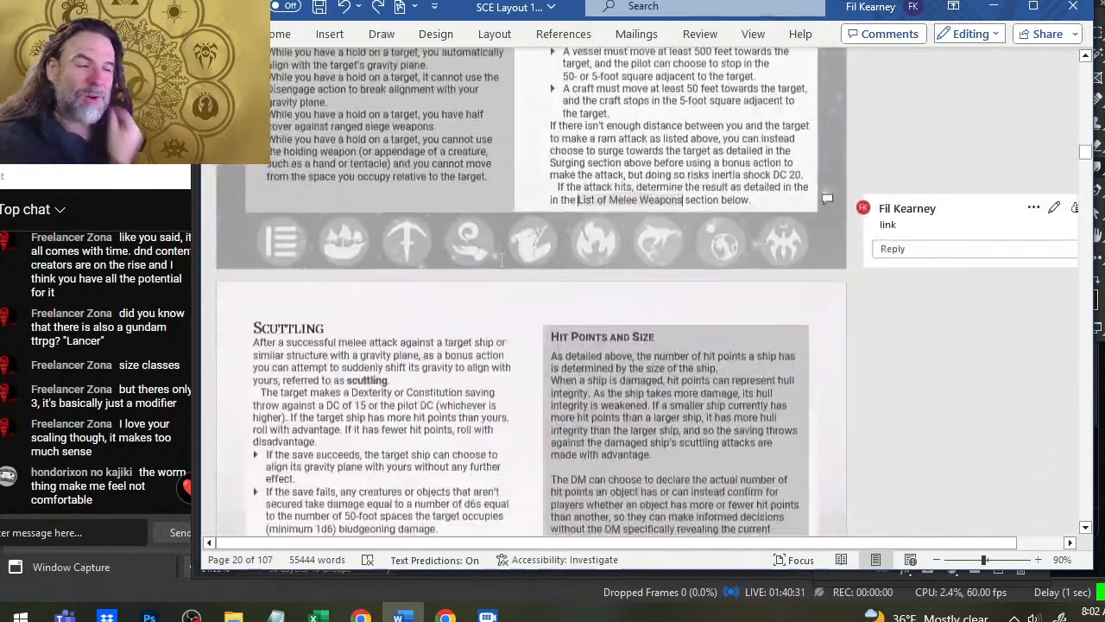
{"action": "scroll", "coordinate": [392, 164], "scroll_direction": "up", "scroll_amount": 8}
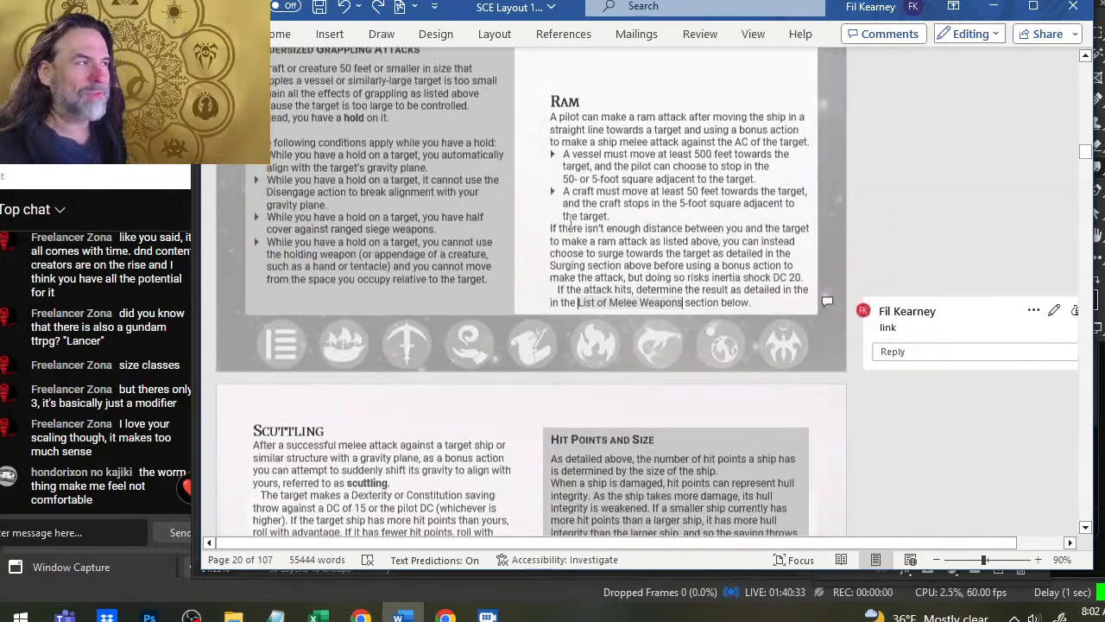
{"action": "scroll", "coordinate": [336, 246], "scroll_direction": "down", "scroll_amount": 5}
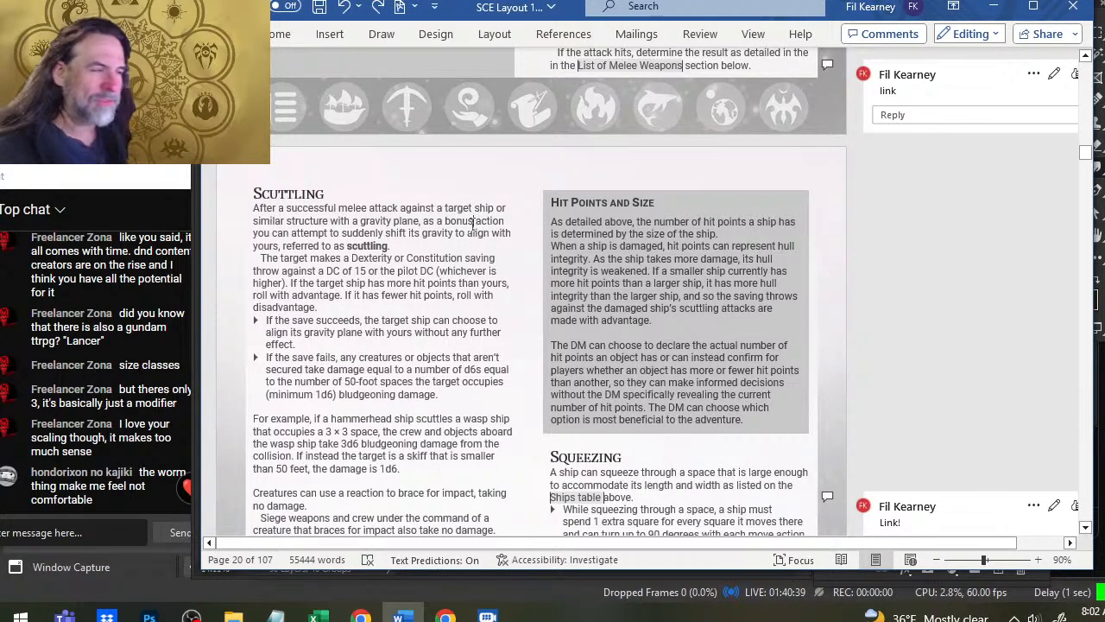
{"action": "scroll", "coordinate": [340, 288], "scroll_direction": "down", "scroll_amount": 3}
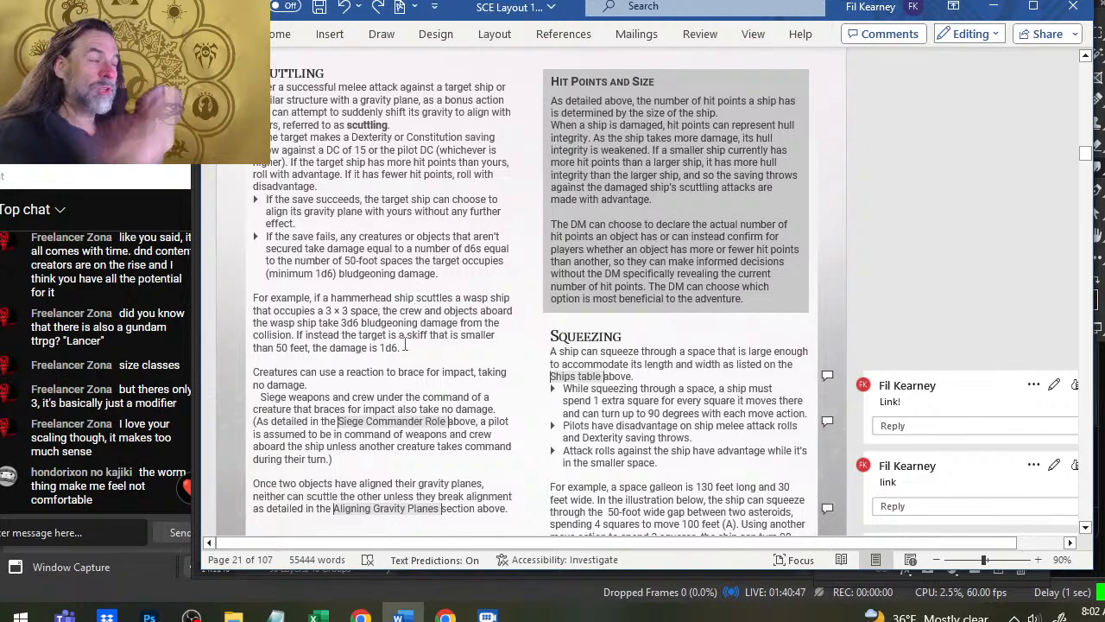
Switch to Photoshop, show the illustration's ref group and its Layer 190, and enlarge the winged ship reference.
{"action": "scroll", "coordinate": [534, 325], "scroll_direction": "down", "scroll_amount": 4}
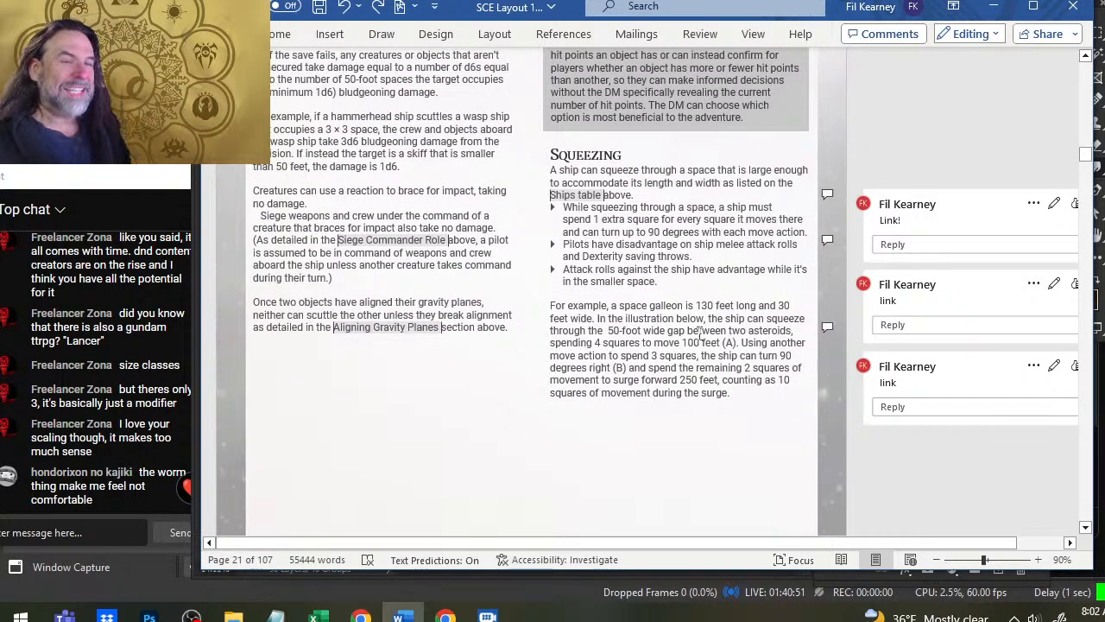
{"action": "scroll", "coordinate": [699, 332], "scroll_direction": "up", "scroll_amount": 8}
{"action": "key", "text": "alt+Tab"}
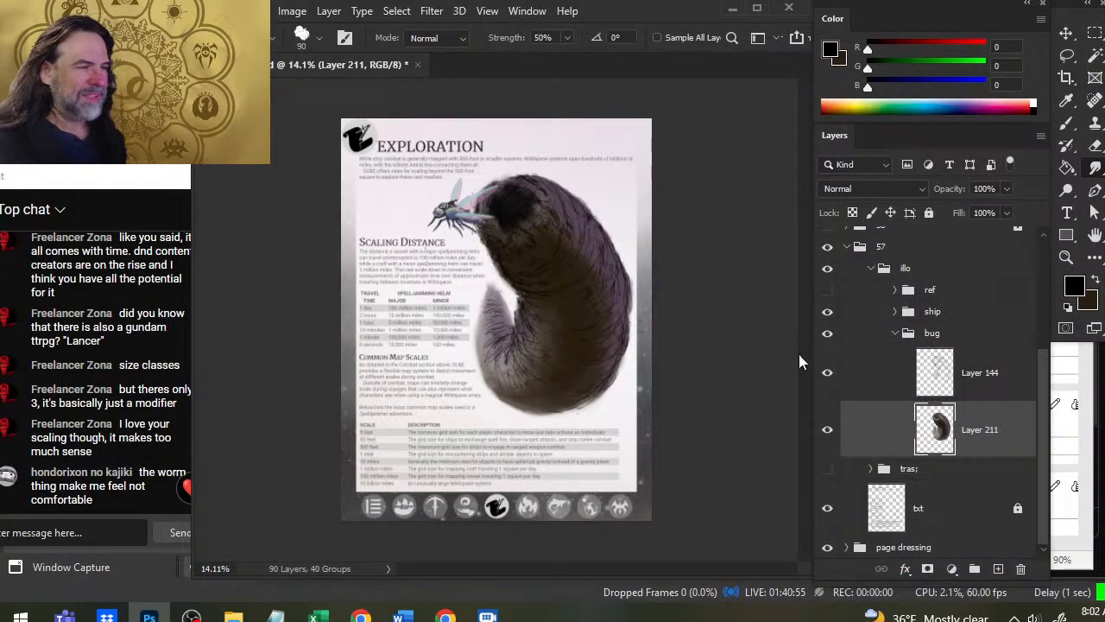
{"action": "left_click", "coordinate": [827, 291]}
{"action": "key", "text": "z"}
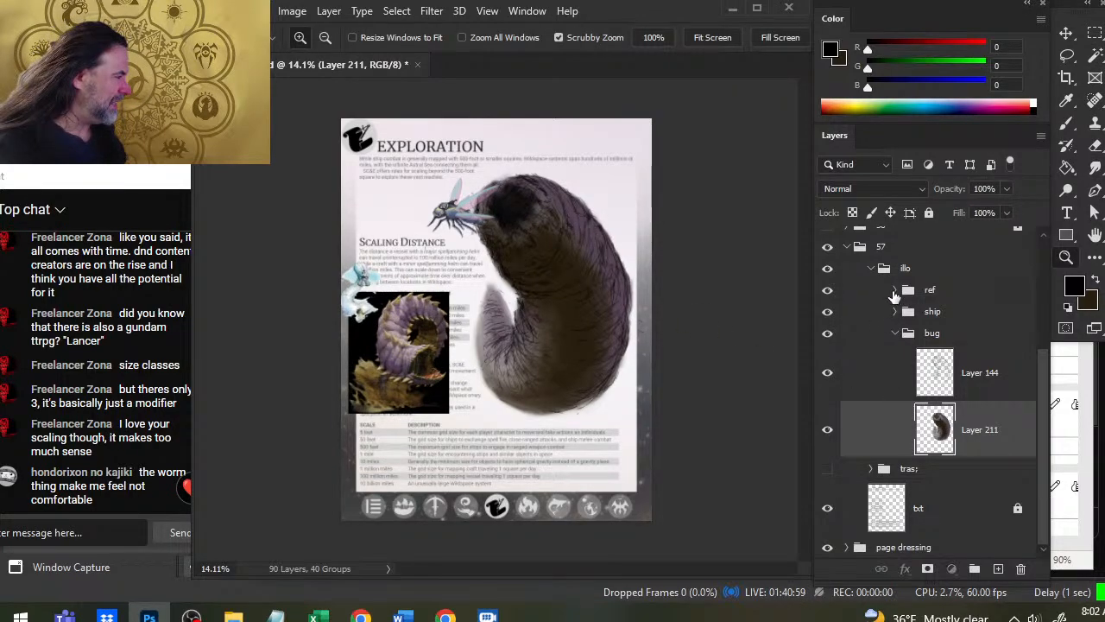
{"action": "left_click", "coordinate": [895, 290]}
{"action": "left_click", "coordinate": [827, 443]}
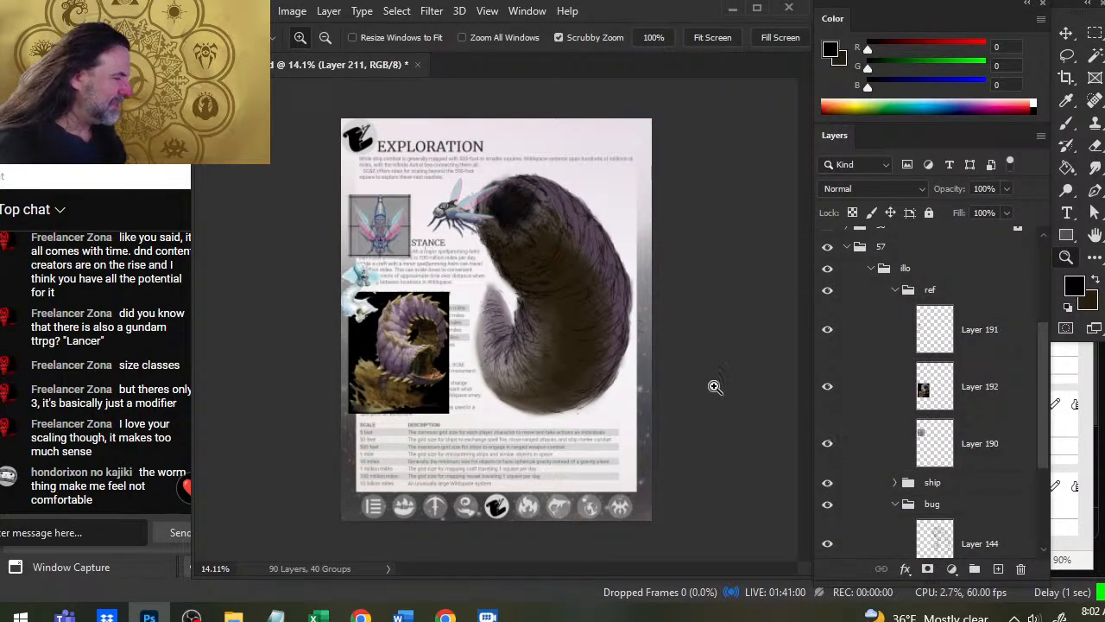
{"action": "left_click", "coordinate": [349, 235]}
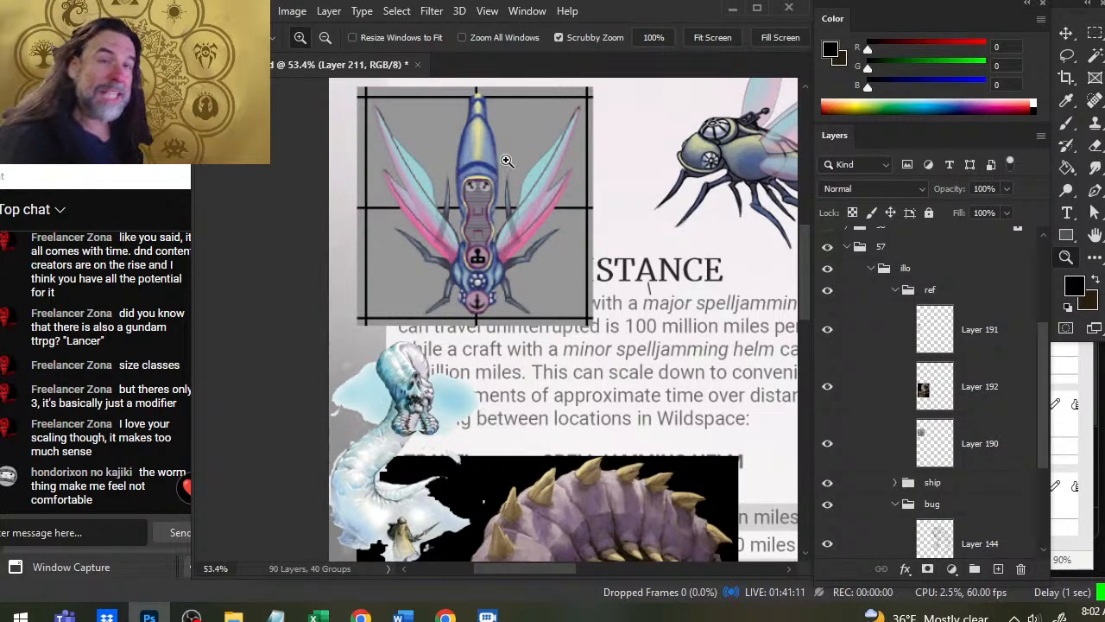
Return to the Word layout and review the Ship Roles page with its role duties and the pilot, siege and squadron commander options.
{"action": "key", "text": "alt+Tab"}
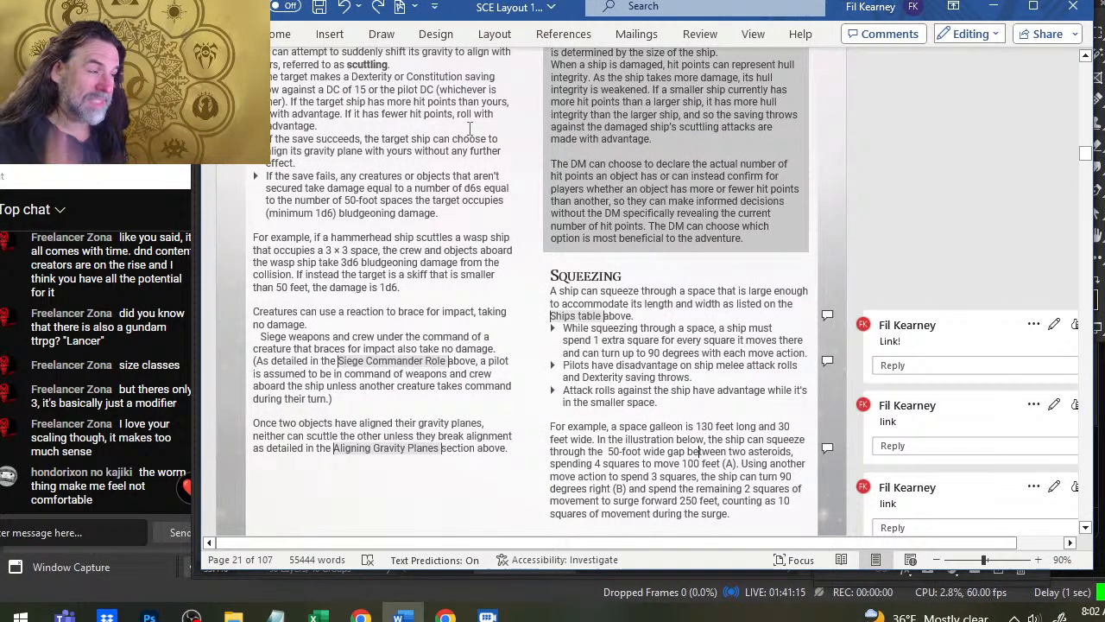
{"action": "key", "text": "alt+Tab"}
{"action": "key", "text": "alt+Tab"}
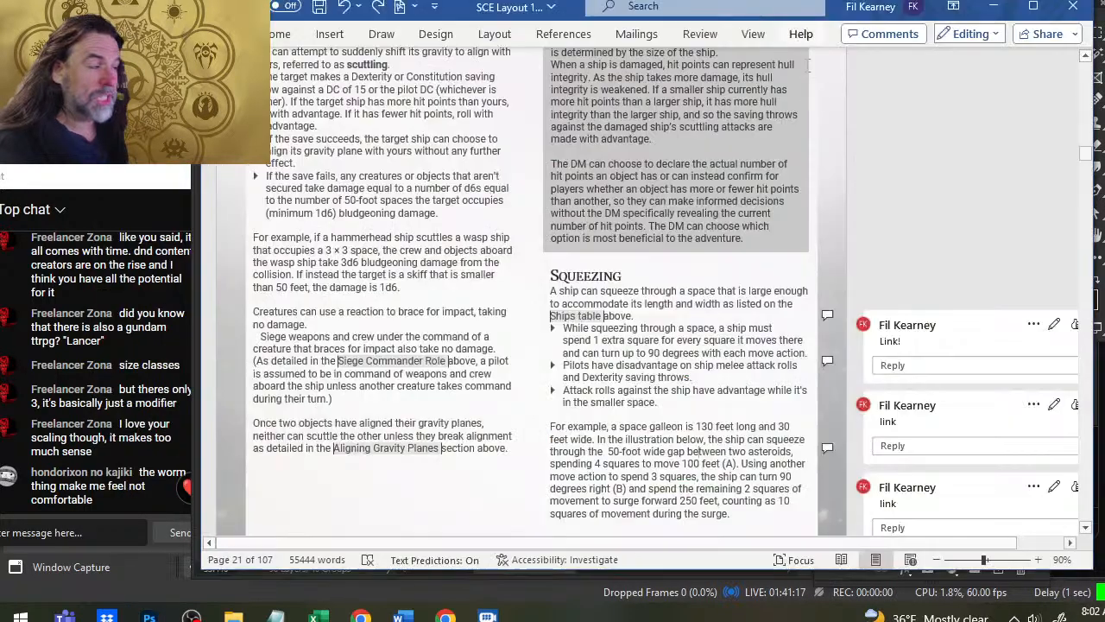
{"action": "scroll", "coordinate": [597, 256], "scroll_direction": "down", "scroll_amount": 3}
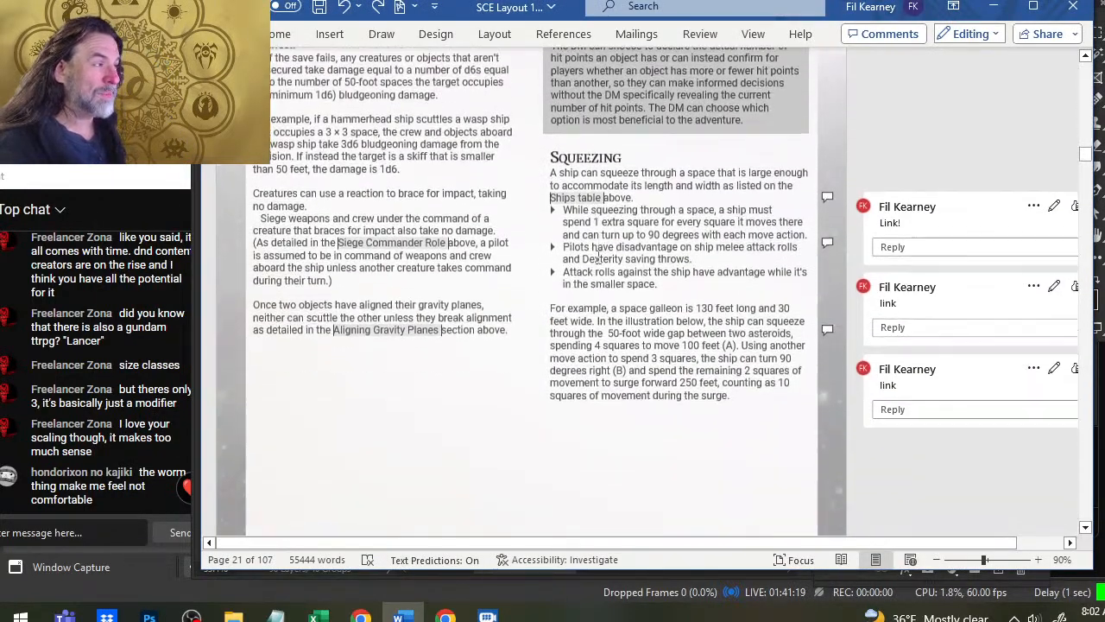
{"action": "scroll", "coordinate": [597, 256], "scroll_direction": "down", "scroll_amount": 14}
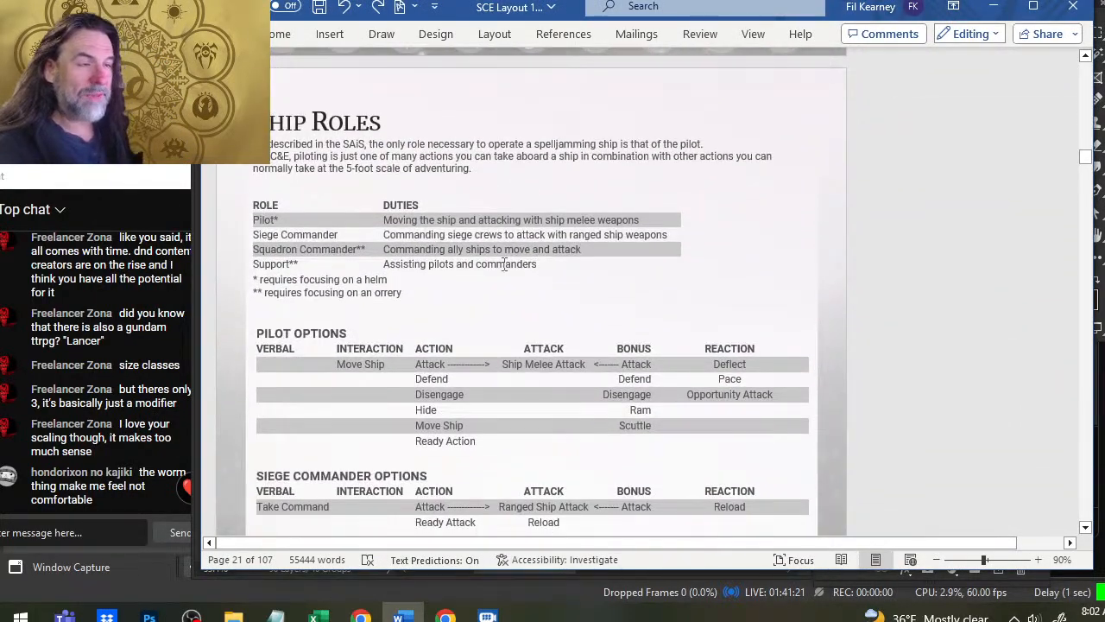
{"action": "scroll", "coordinate": [504, 264], "scroll_direction": "down", "scroll_amount": 5}
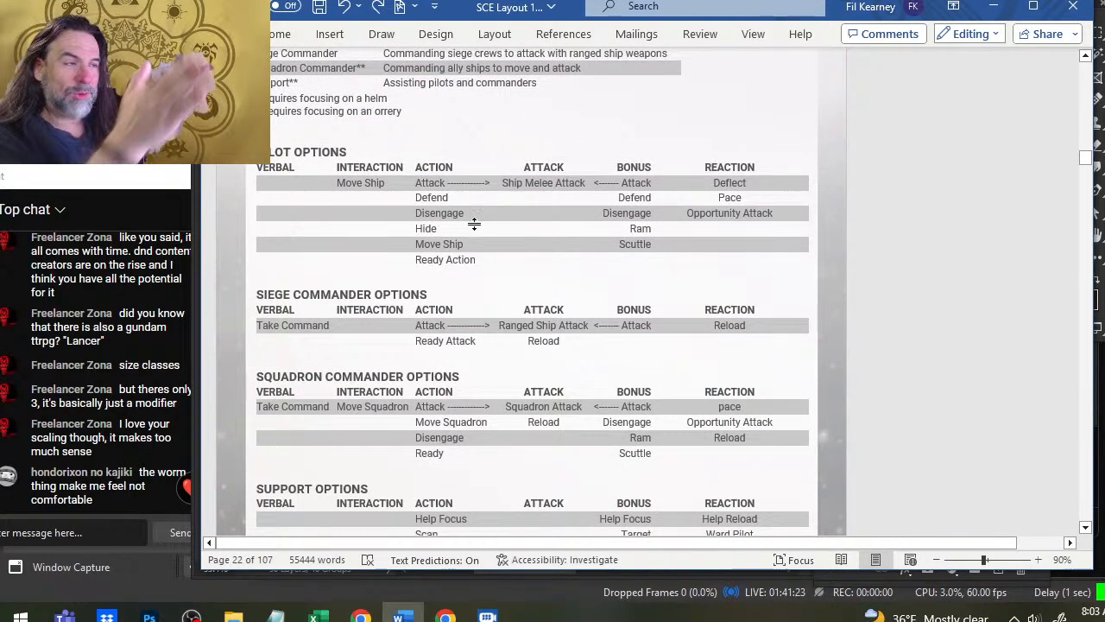
{"action": "scroll", "coordinate": [474, 223], "scroll_direction": "down", "scroll_amount": 3}
{"action": "scroll", "coordinate": [476, 217], "scroll_direction": "up", "scroll_amount": 6}
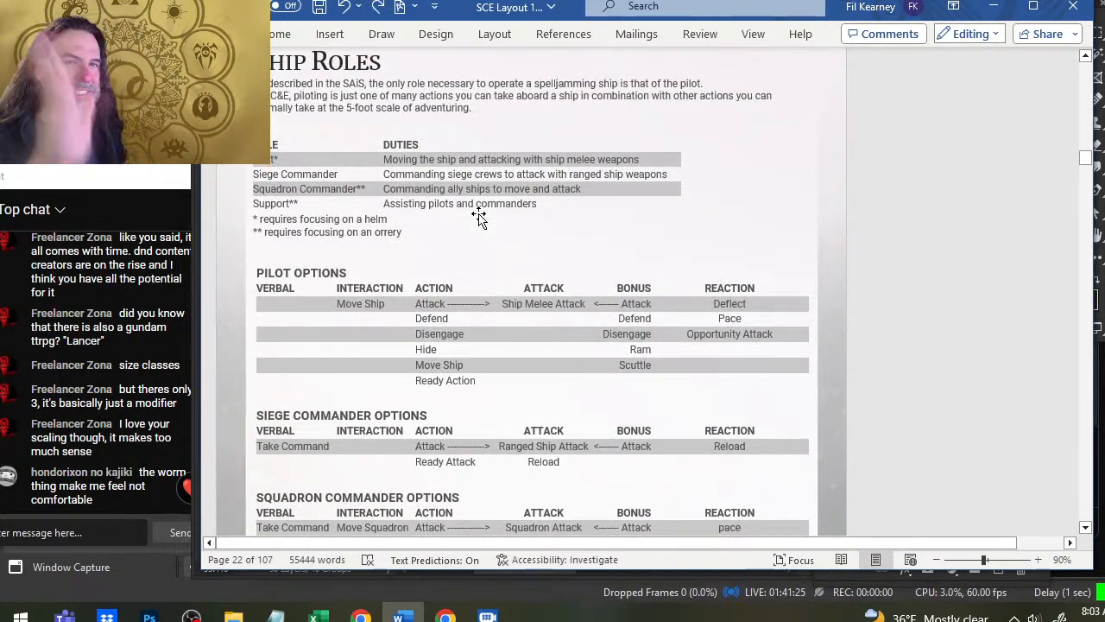
Nudge the Hit Points and Size text box beside the Scuttling section slightly to the right and deselect it.
{"action": "scroll", "coordinate": [480, 217], "scroll_direction": "down", "scroll_amount": 2, "text": "ctrl"}
{"action": "scroll", "coordinate": [510, 167], "scroll_direction": "up", "scroll_amount": 2}
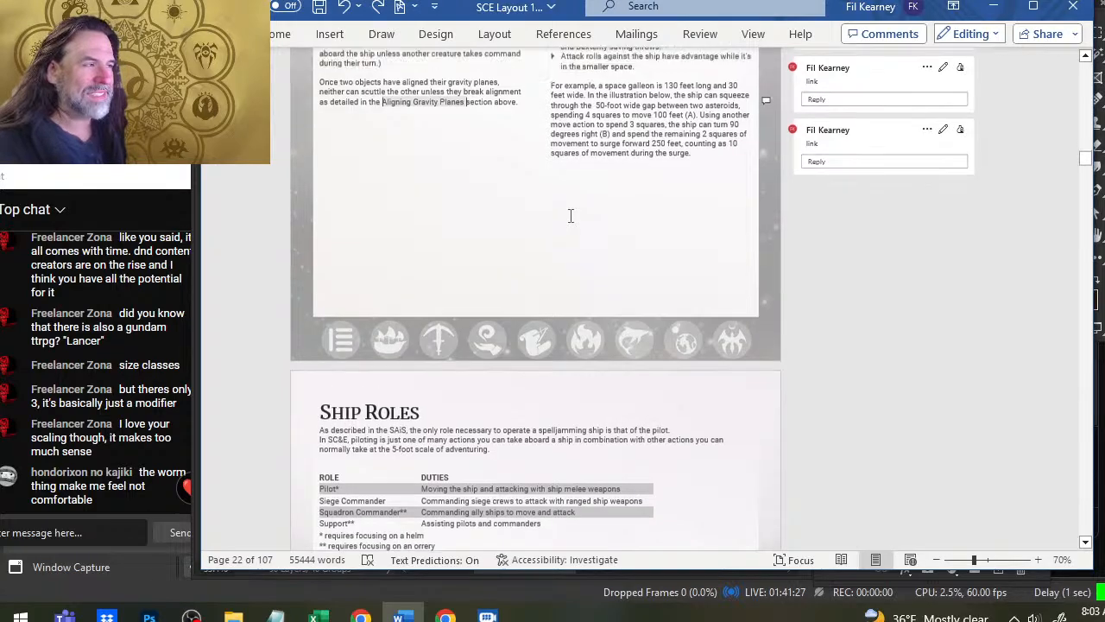
{"action": "scroll", "coordinate": [570, 215], "scroll_direction": "up", "scroll_amount": 3}
{"action": "scroll", "coordinate": [570, 215], "scroll_direction": "down", "scroll_amount": 1, "text": "ctrl"}
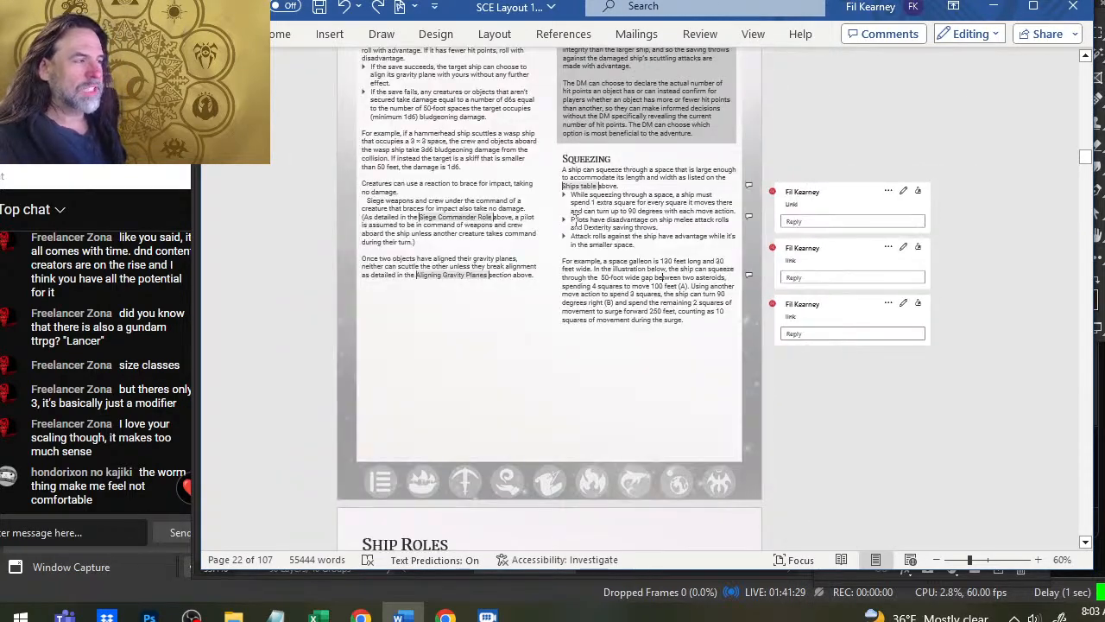
{"action": "scroll", "coordinate": [572, 221], "scroll_direction": "up", "scroll_amount": 3}
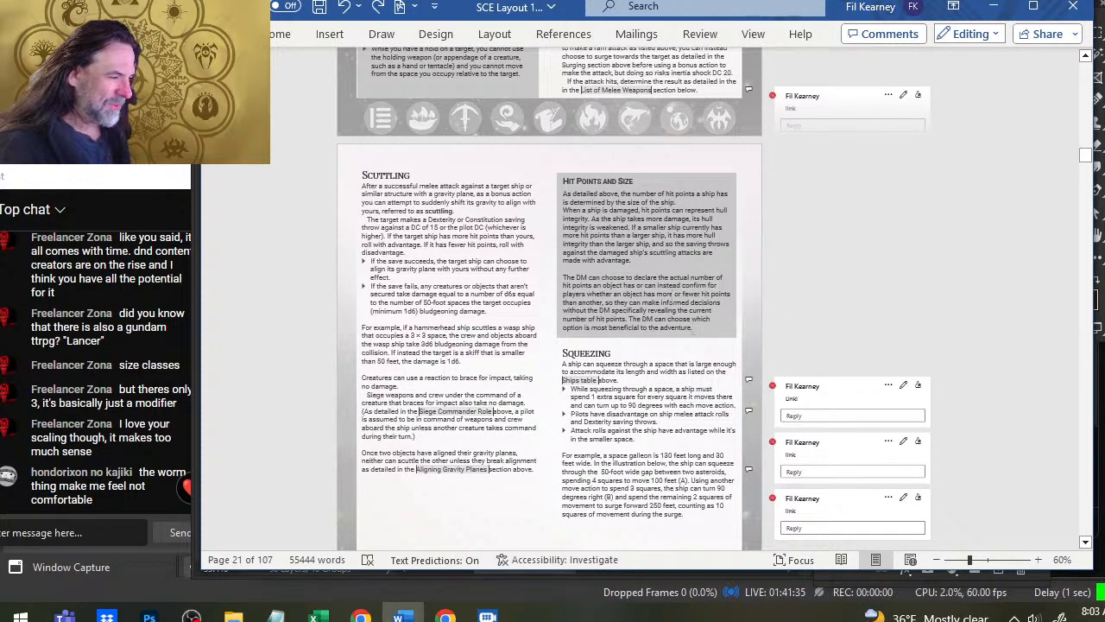
{"action": "left_click", "coordinate": [671, 295]}
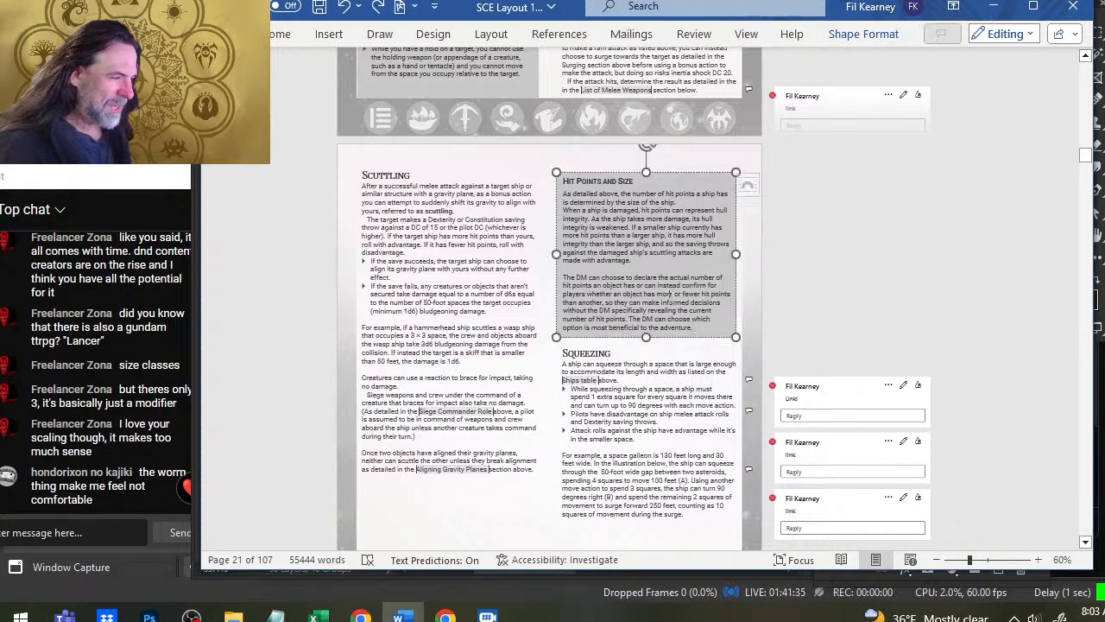
{"action": "left_click", "coordinate": [652, 159]}
{"action": "left_click", "coordinate": [644, 173]}
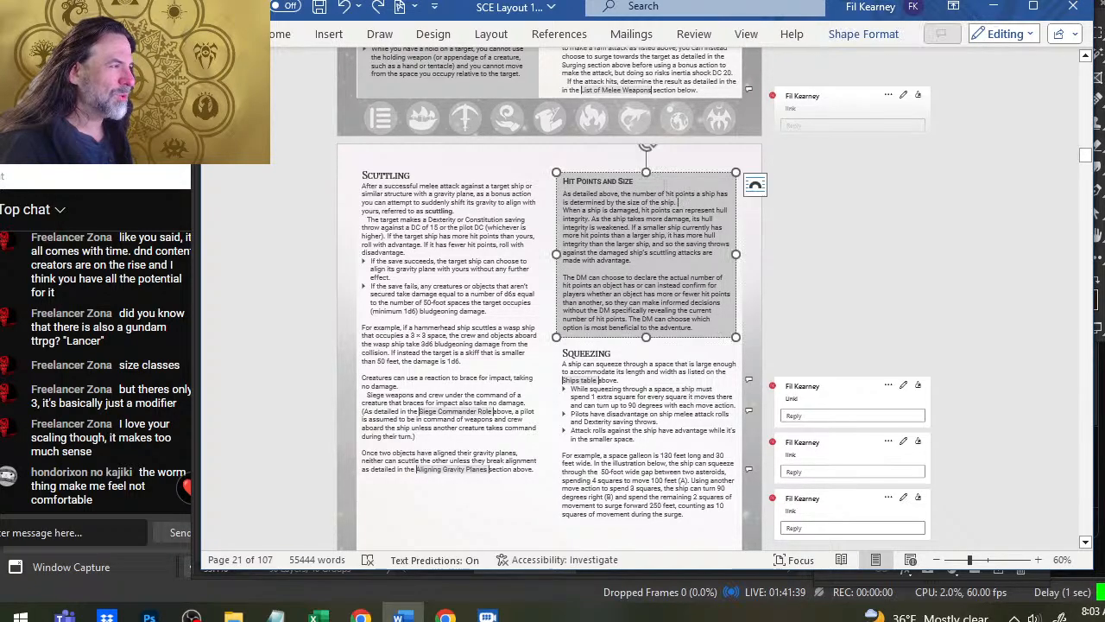
{"action": "left_click", "coordinate": [646, 172]}
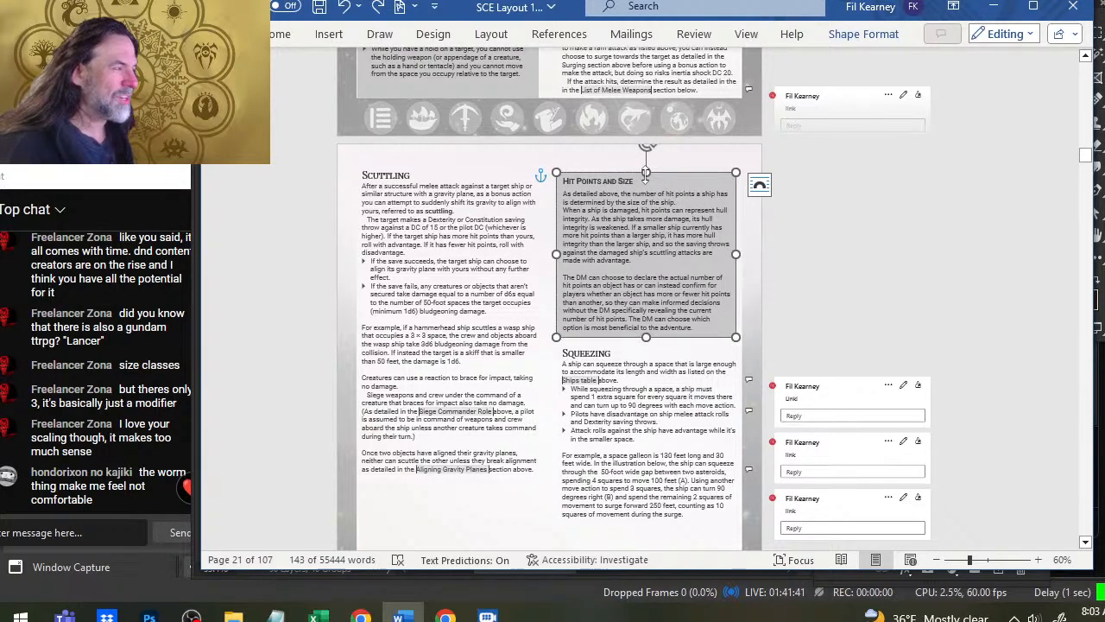
{"action": "left_click_drag", "start_coordinate": [646, 173], "coordinate": [647, 177]}
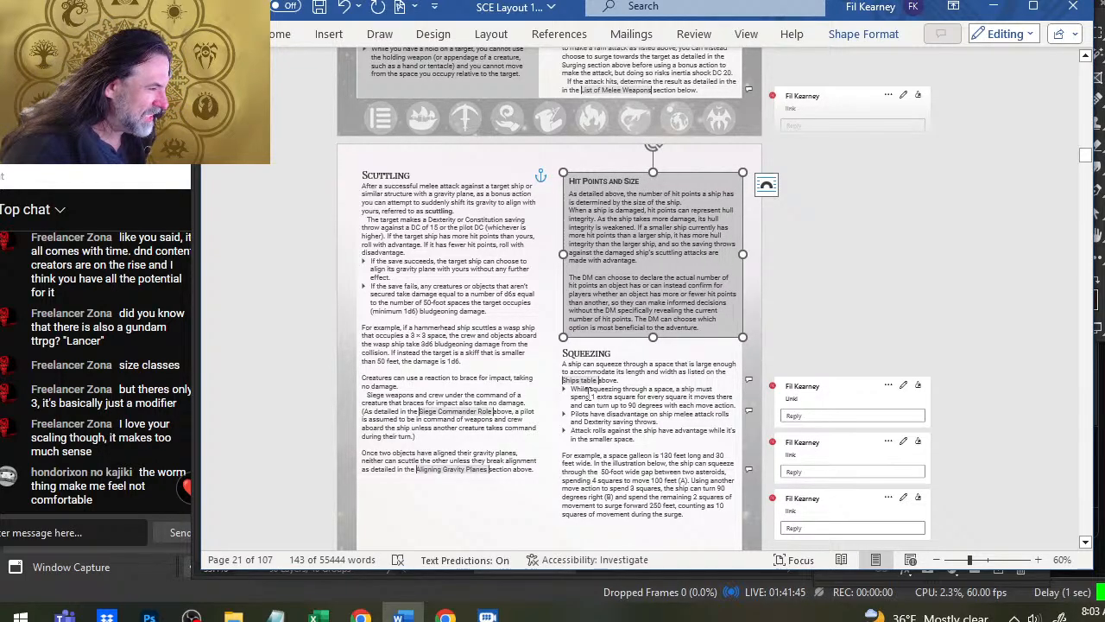
{"action": "left_click", "coordinate": [590, 395]}
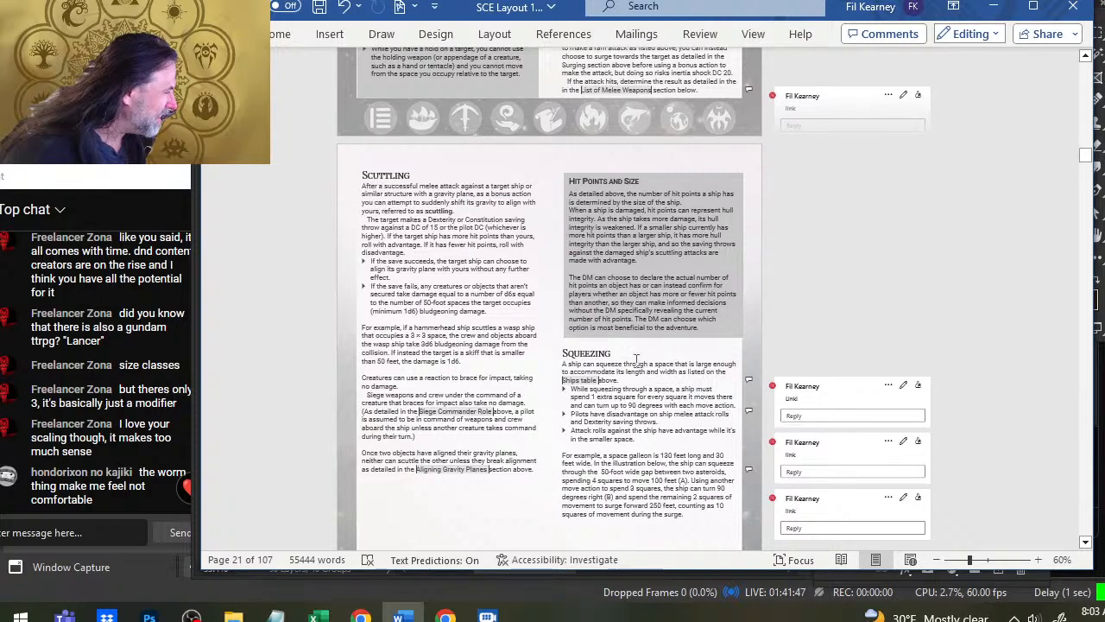
Widen the Hit Points and Size text box slightly, keeping it above the Squeezing section.
{"action": "scroll", "coordinate": [626, 347], "scroll_direction": "up", "scroll_amount": 1}
{"action": "scroll", "coordinate": [602, 378], "scroll_direction": "up", "scroll_amount": 3}
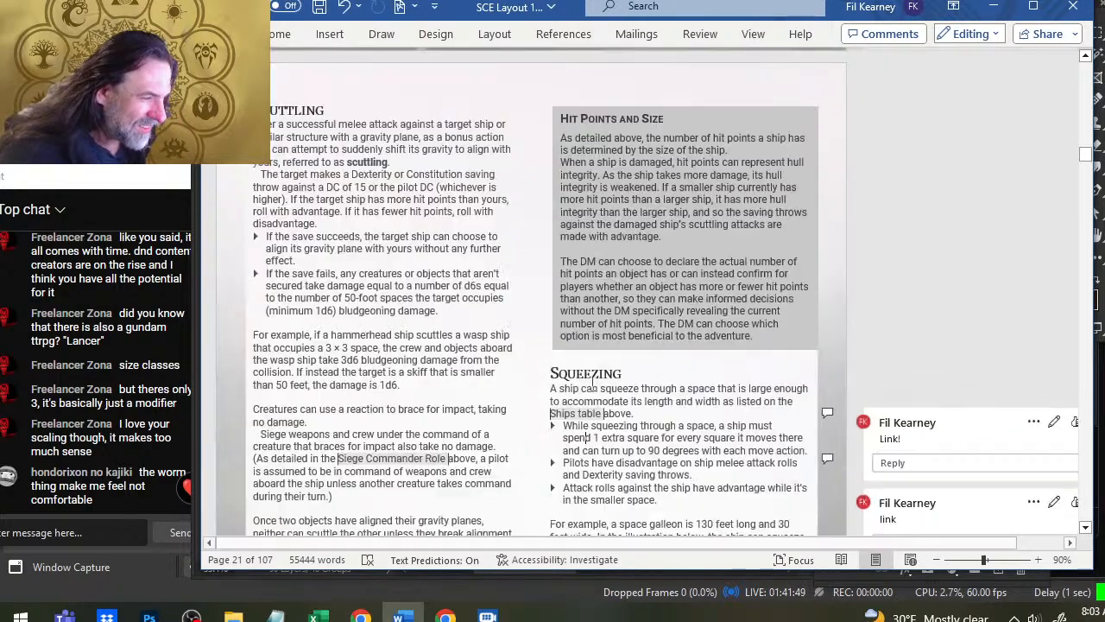
{"action": "left_click", "coordinate": [568, 280]}
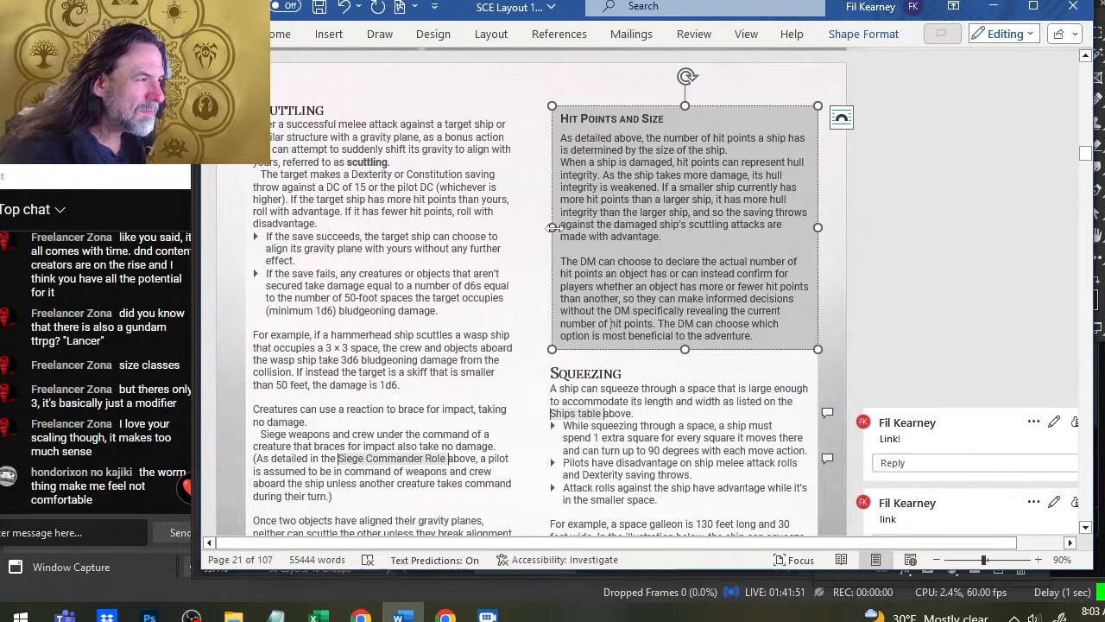
{"action": "left_click_drag", "start_coordinate": [553, 227], "coordinate": [544, 227]}
{"action": "left_click", "coordinate": [620, 419]}
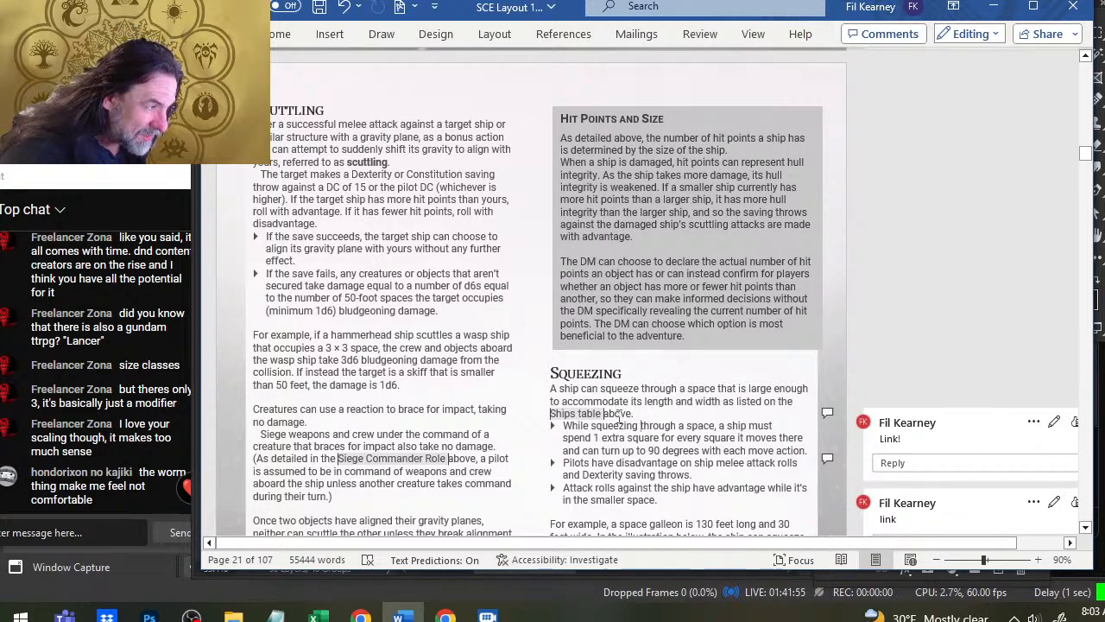
Nudge the Hit Points and Size text box left to line it up with the Squeezing column and deselect it.
{"action": "left_click", "coordinate": [779, 318]}
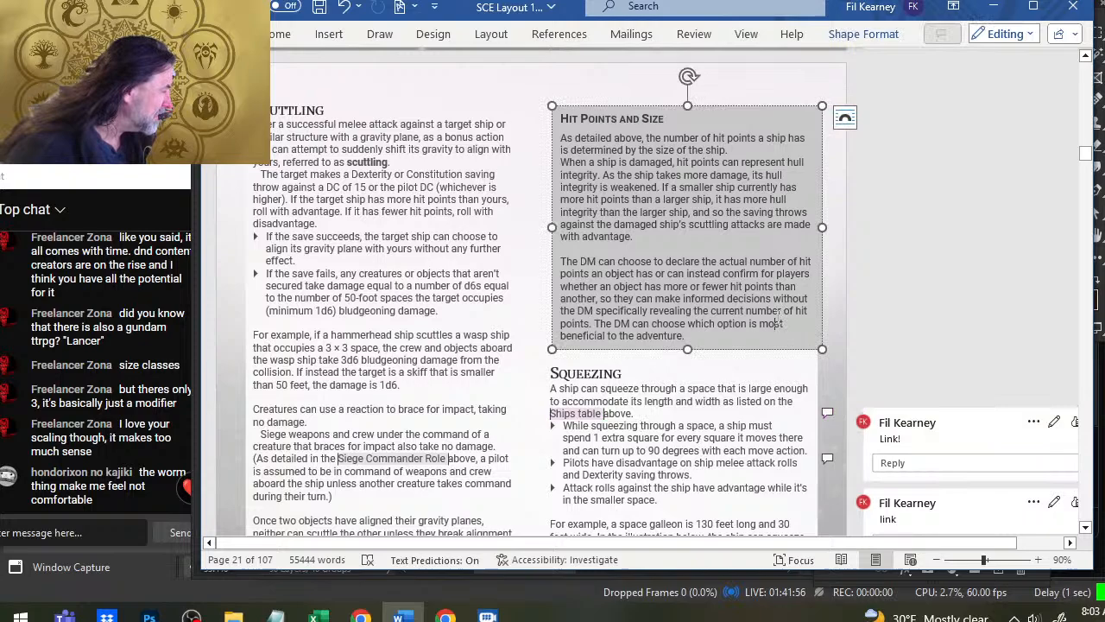
{"action": "left_click", "coordinate": [688, 349]}
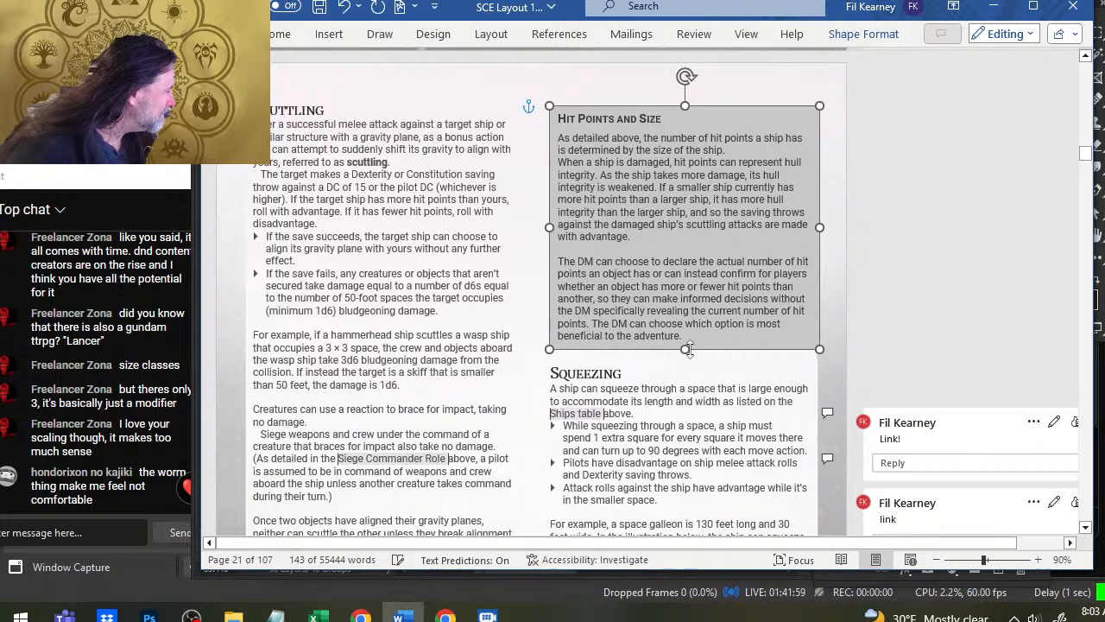
{"action": "left_click", "coordinate": [710, 418]}
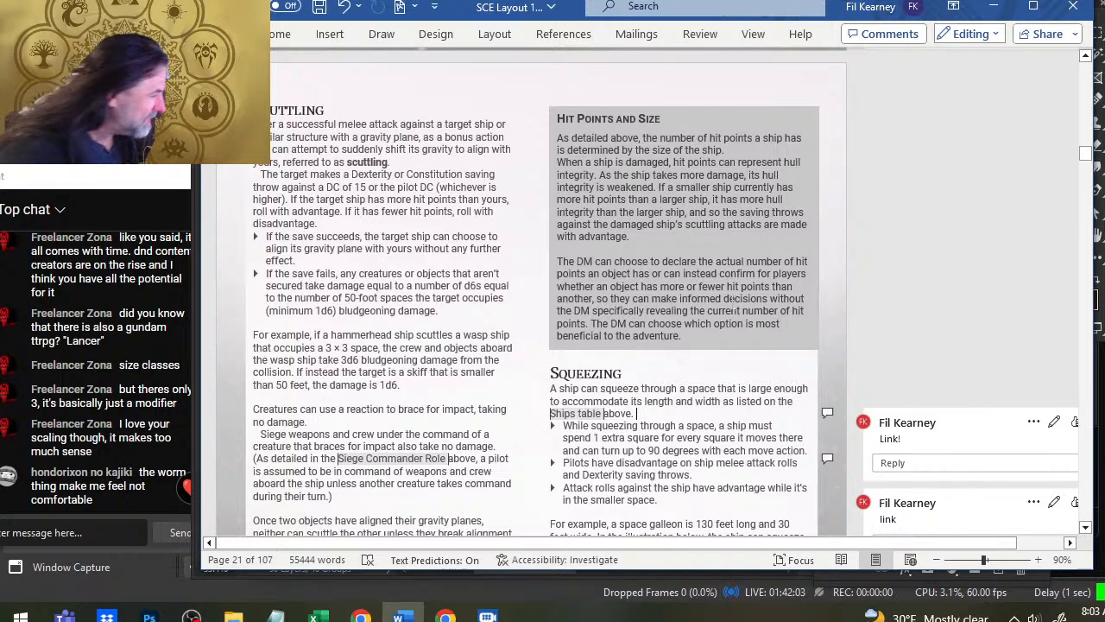
{"action": "left_click", "coordinate": [732, 299]}
{"action": "left_click", "coordinate": [683, 347]}
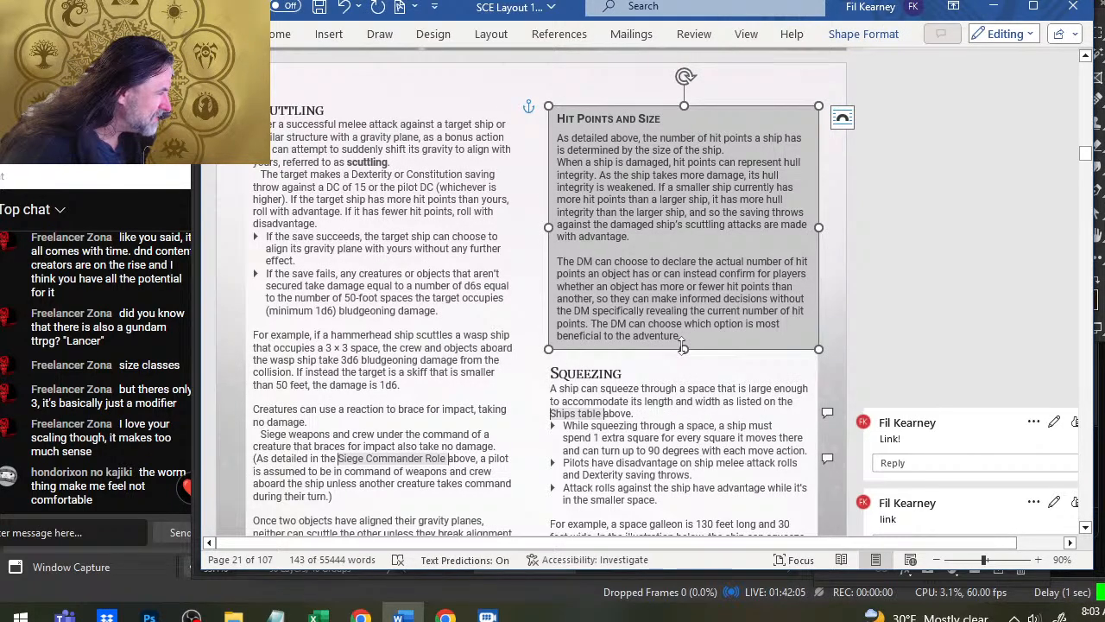
{"action": "left_click_drag", "start_coordinate": [682, 347], "coordinate": [682, 350]}
{"action": "left_click", "coordinate": [550, 511]}
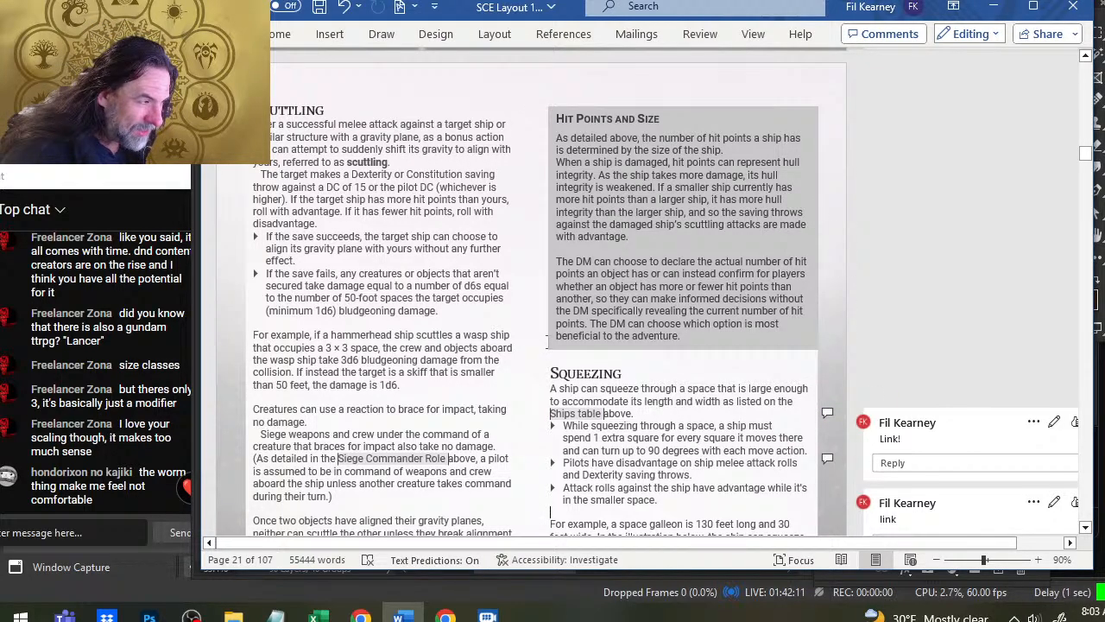
Review the adjusted Hit Points and Size box with the Scuttling and Squeezing sections, and the Ship Roles option tables on the following page.
{"action": "scroll", "coordinate": [648, 307], "scroll_direction": "down", "scroll_amount": 1}
{"action": "scroll", "coordinate": [648, 308], "scroll_direction": "up", "scroll_amount": 1}
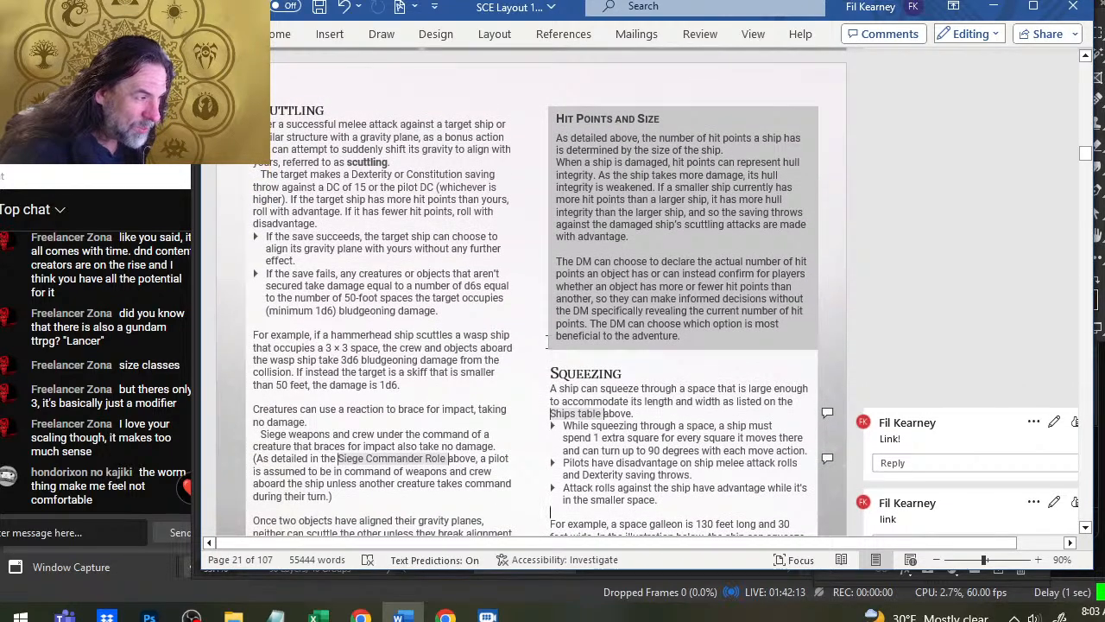
{"action": "scroll", "coordinate": [600, 305], "scroll_direction": "down", "scroll_amount": 1}
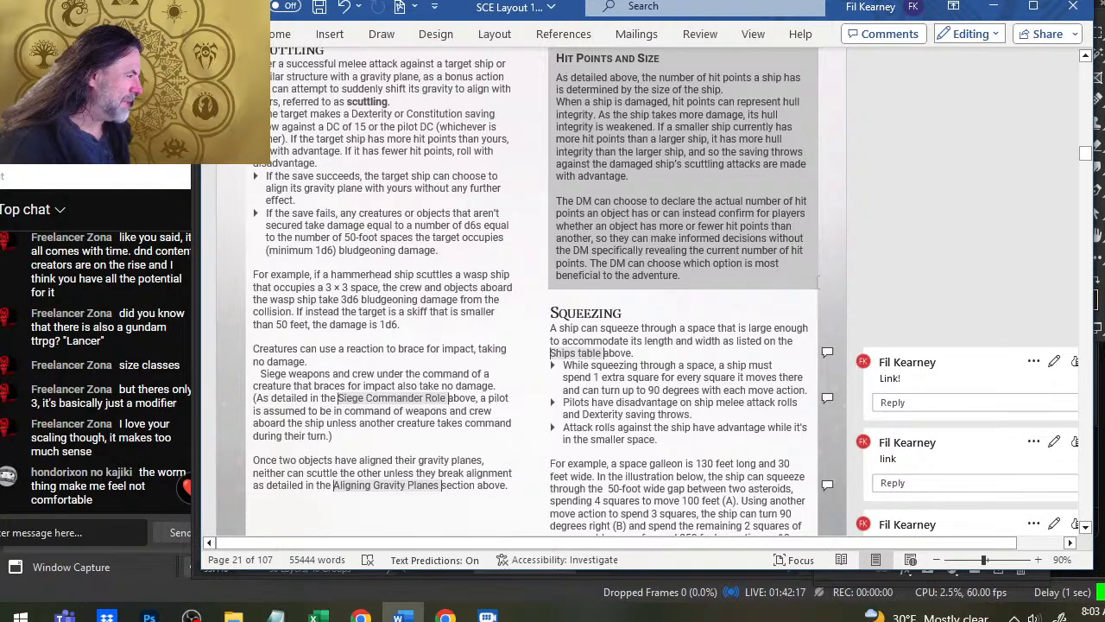
{"action": "scroll", "coordinate": [804, 342], "scroll_direction": "down", "scroll_amount": 2}
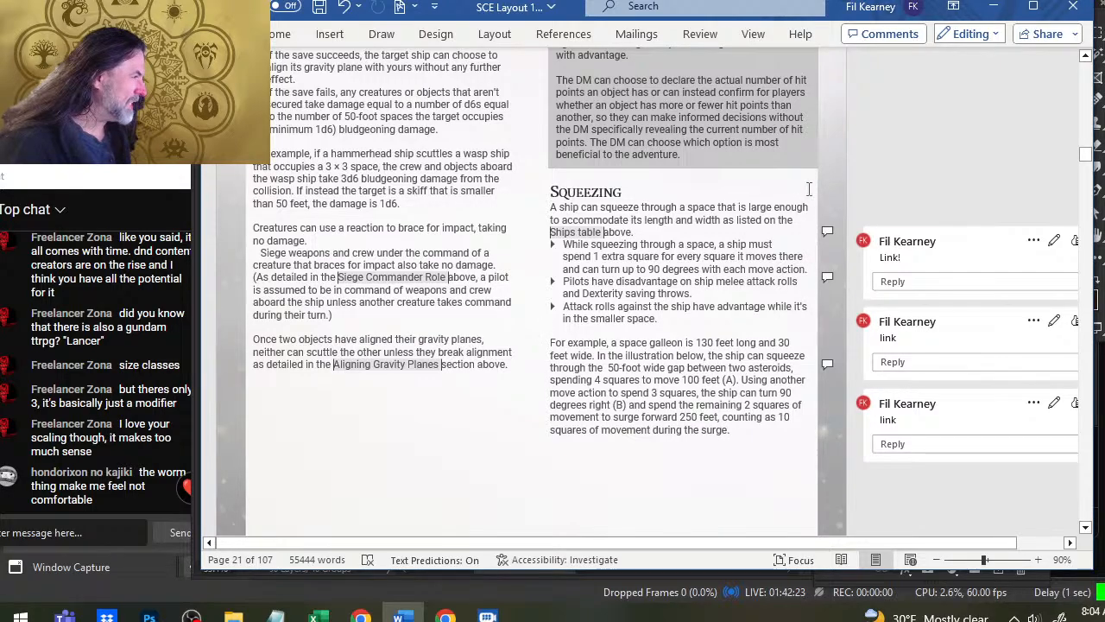
{"action": "scroll", "coordinate": [812, 212], "scroll_direction": "up", "scroll_amount": 3}
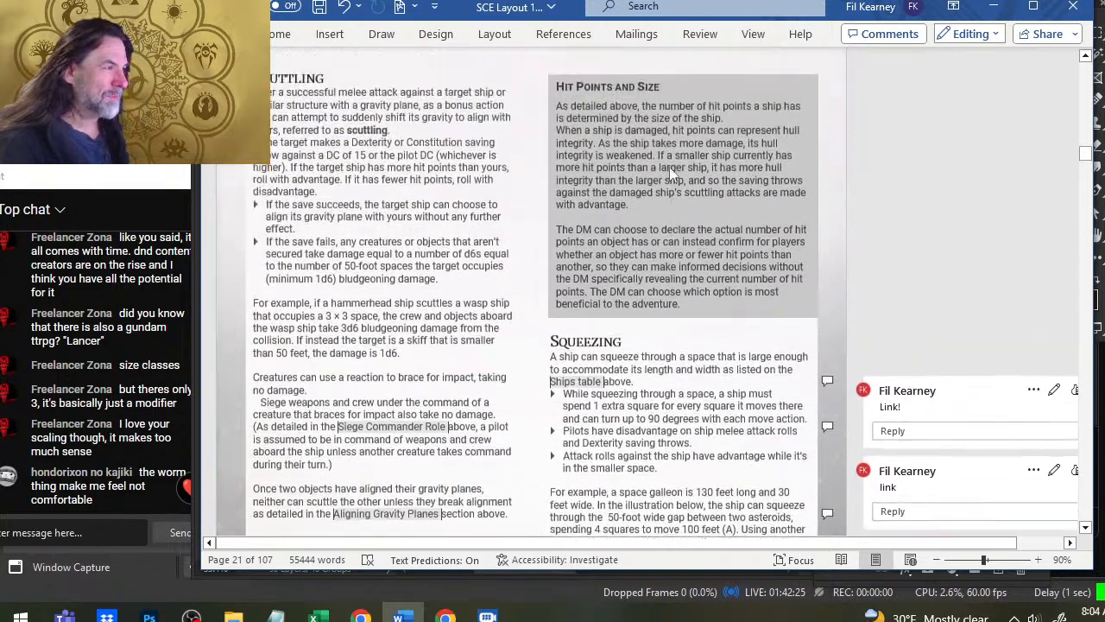
{"action": "scroll", "coordinate": [562, 360], "scroll_direction": "down", "scroll_amount": 1}
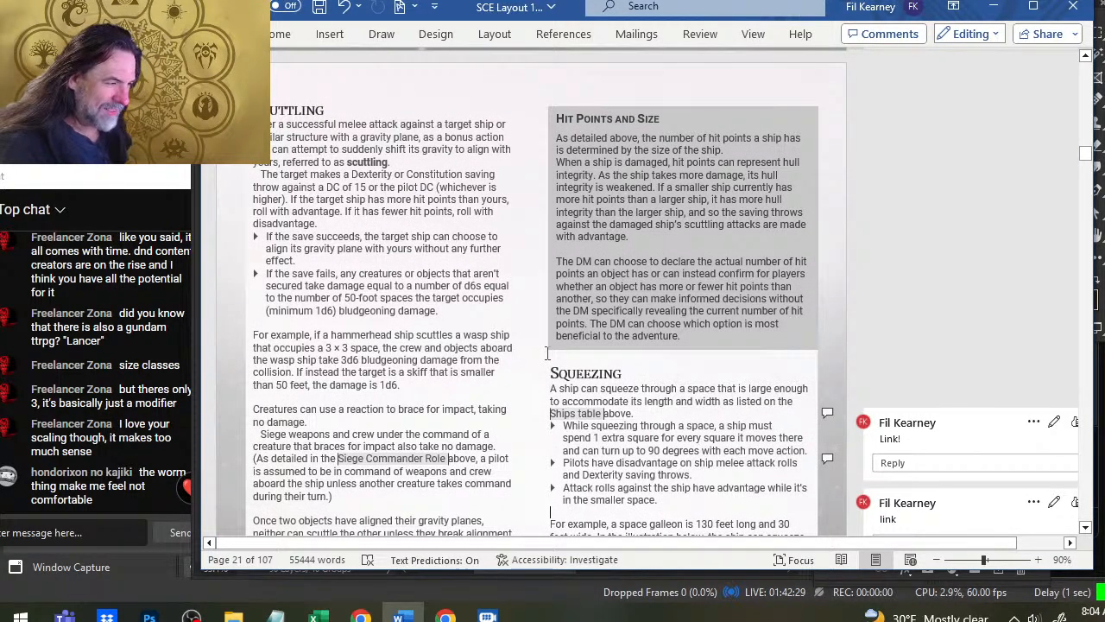
{"action": "scroll", "coordinate": [546, 354], "scroll_direction": "down", "scroll_amount": 9}
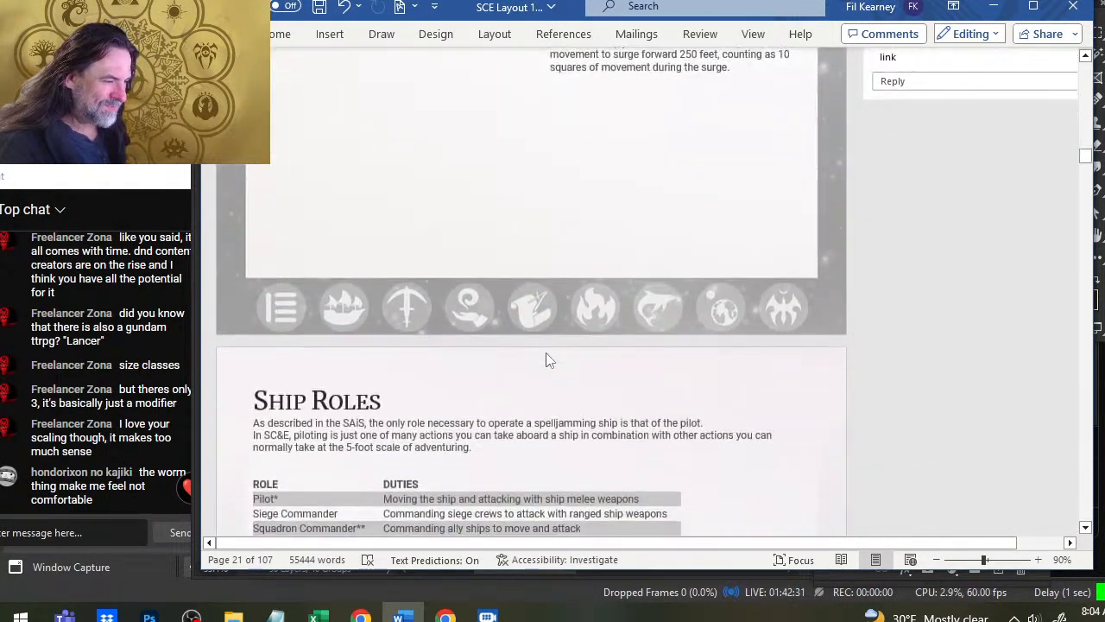
{"action": "scroll", "coordinate": [547, 359], "scroll_direction": "down", "scroll_amount": 4}
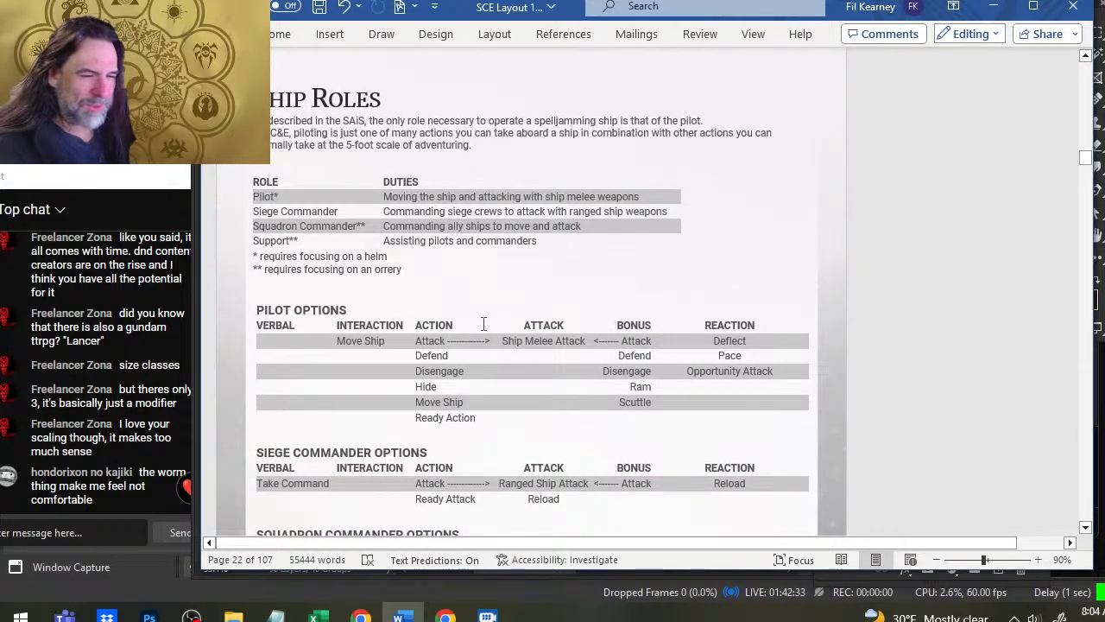
{"action": "scroll", "coordinate": [483, 324], "scroll_direction": "down", "scroll_amount": 3}
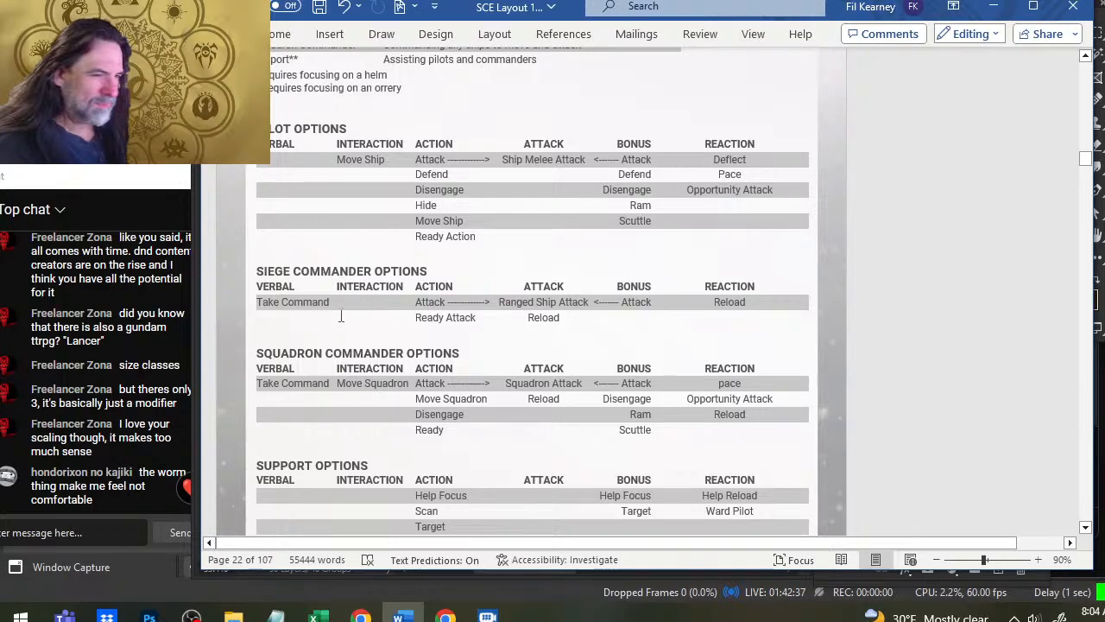
Review the ship role option tables, the pilot and siege commander rules, and the Scuttling, Ram and Undersized Grappling Attacks sections.
{"action": "scroll", "coordinate": [494, 177], "scroll_direction": "up", "scroll_amount": 2}
{"action": "scroll", "coordinate": [501, 186], "scroll_direction": "down", "scroll_amount": 6}
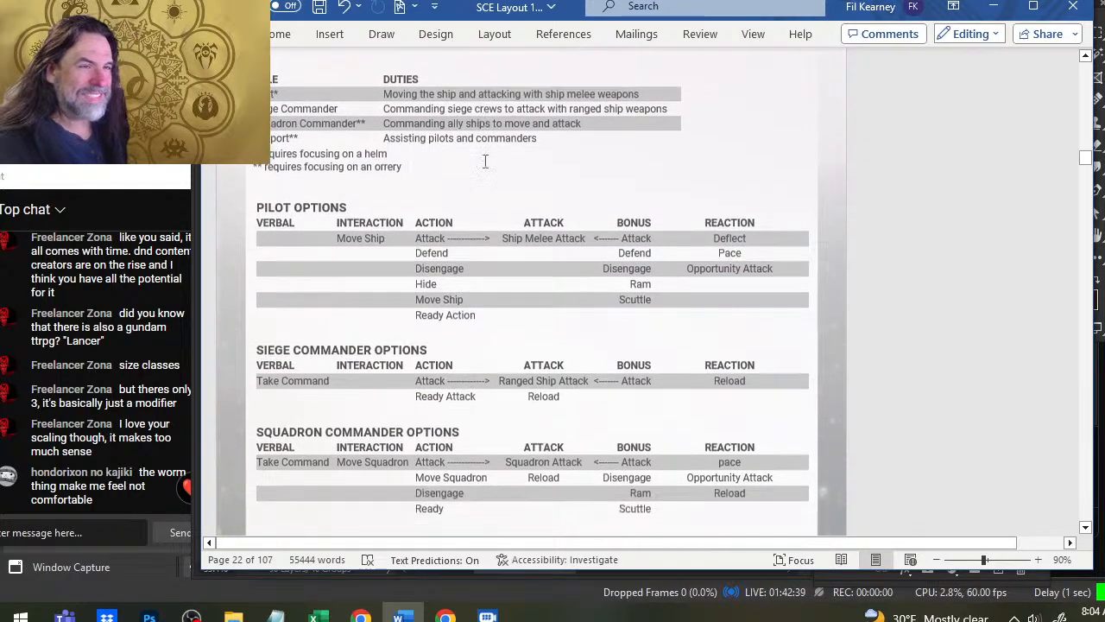
{"action": "scroll", "coordinate": [505, 194], "scroll_direction": "down", "scroll_amount": 20}
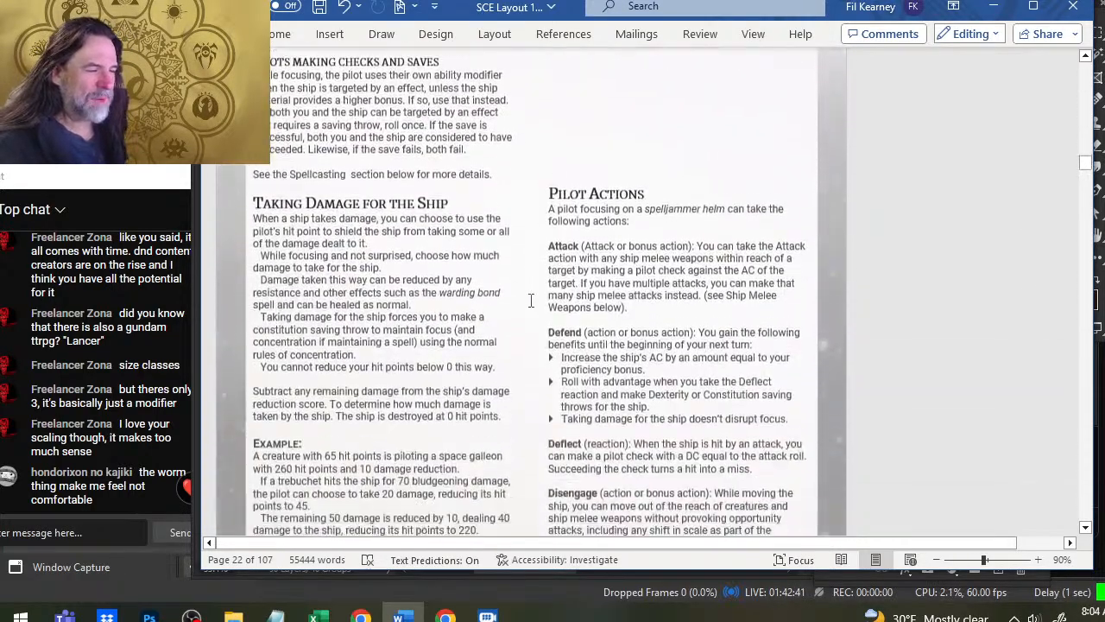
{"action": "scroll", "coordinate": [563, 278], "scroll_direction": "down", "scroll_amount": 6}
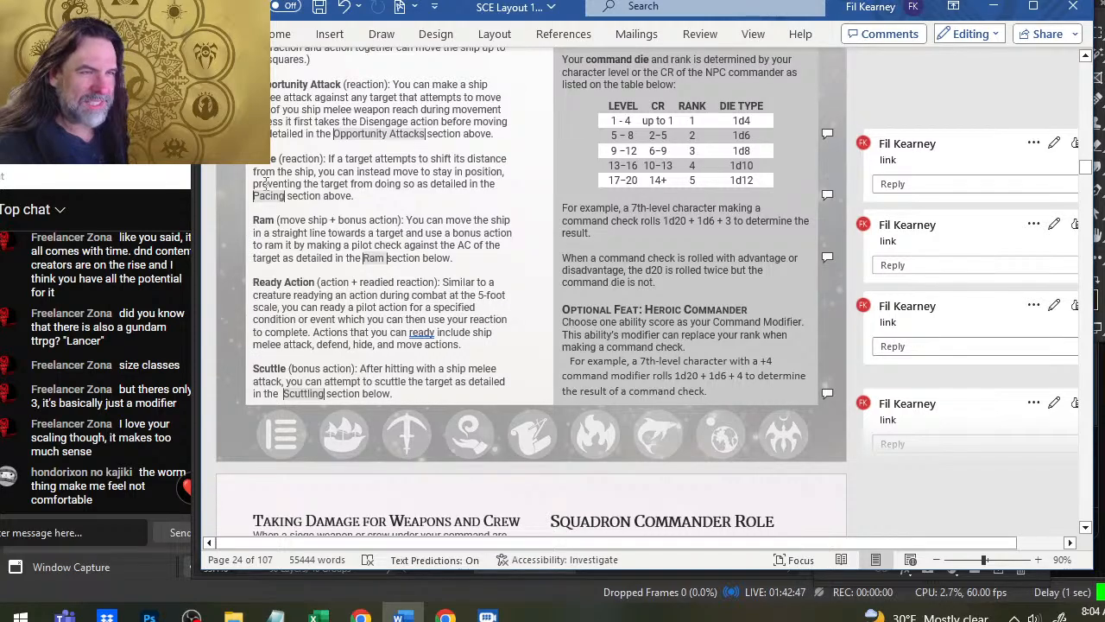
{"action": "scroll", "coordinate": [266, 184], "scroll_direction": "up", "scroll_amount": 7}
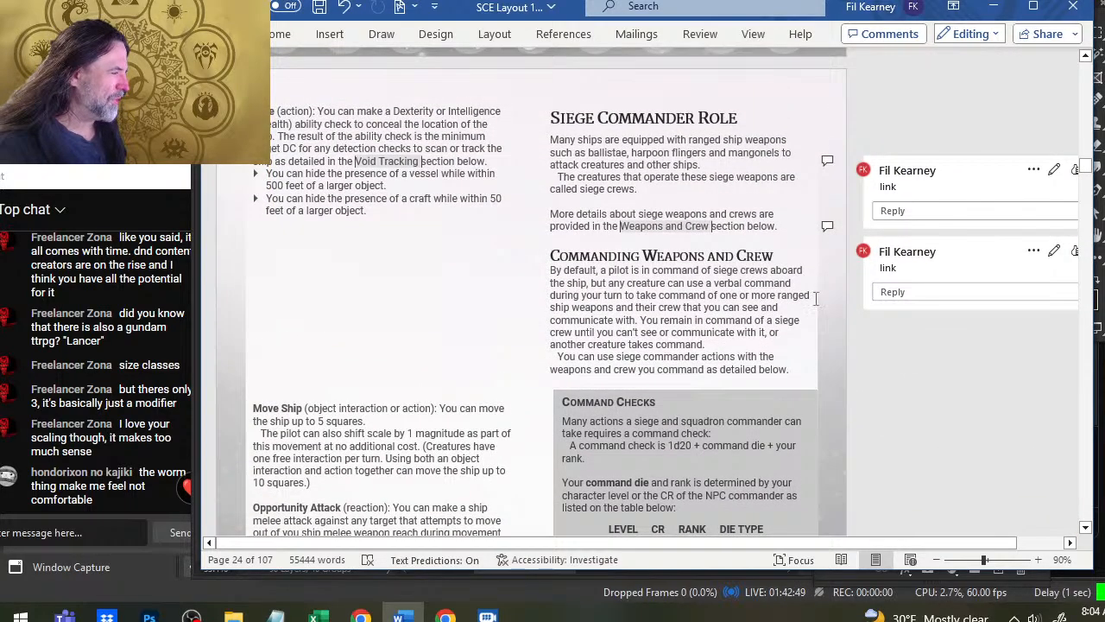
{"action": "scroll", "coordinate": [815, 298], "scroll_direction": "up", "scroll_amount": 10}
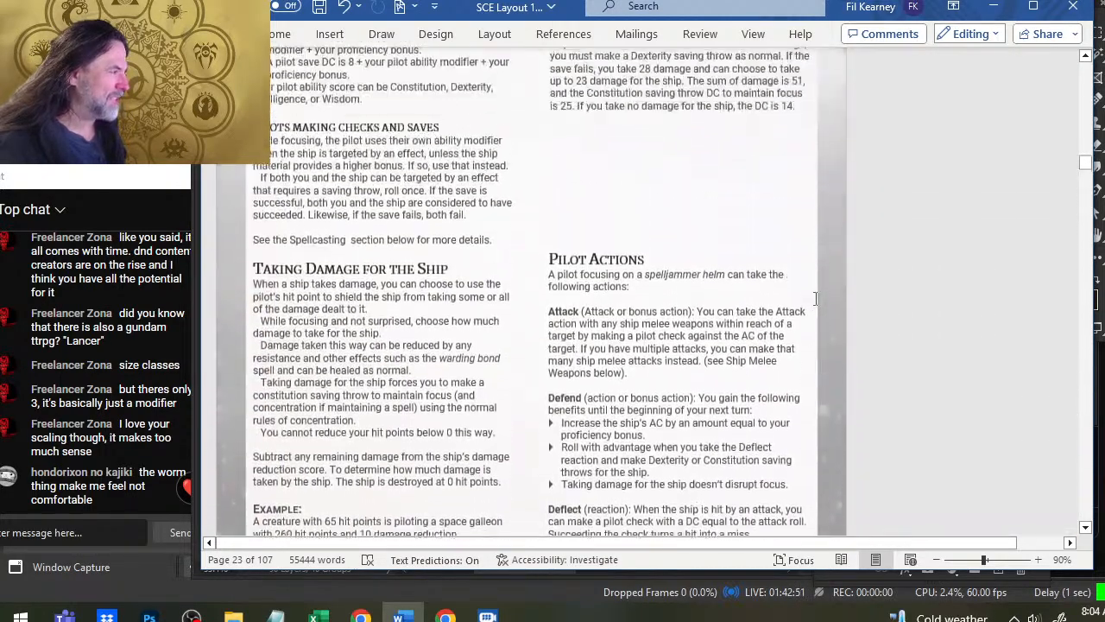
{"action": "scroll", "coordinate": [815, 298], "scroll_direction": "up", "scroll_amount": 15}
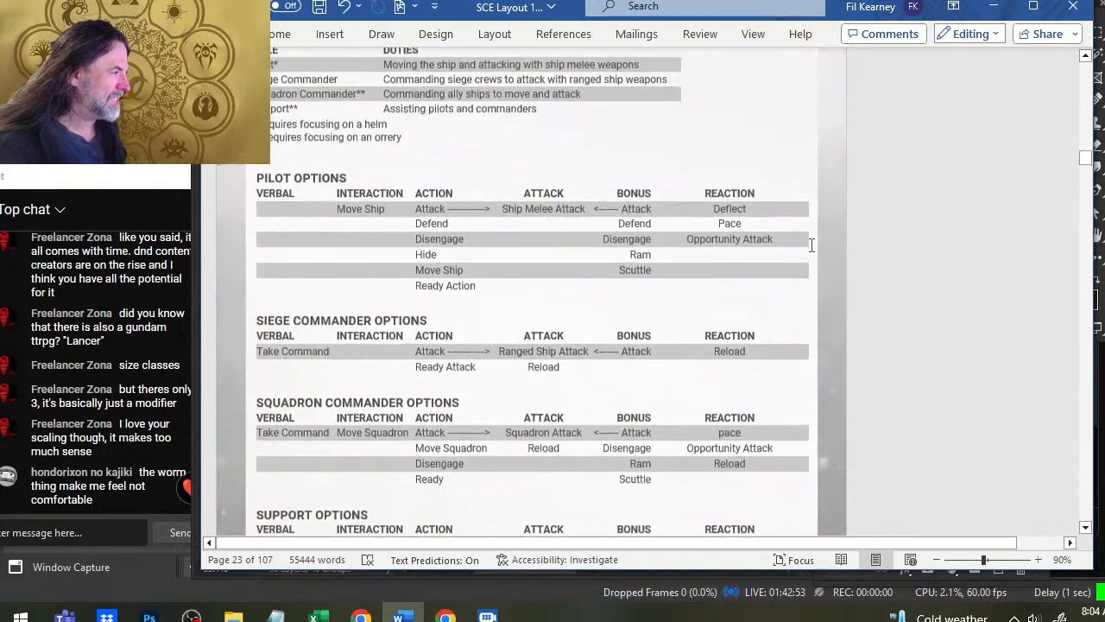
{"action": "scroll", "coordinate": [811, 244], "scroll_direction": "up", "scroll_amount": 15}
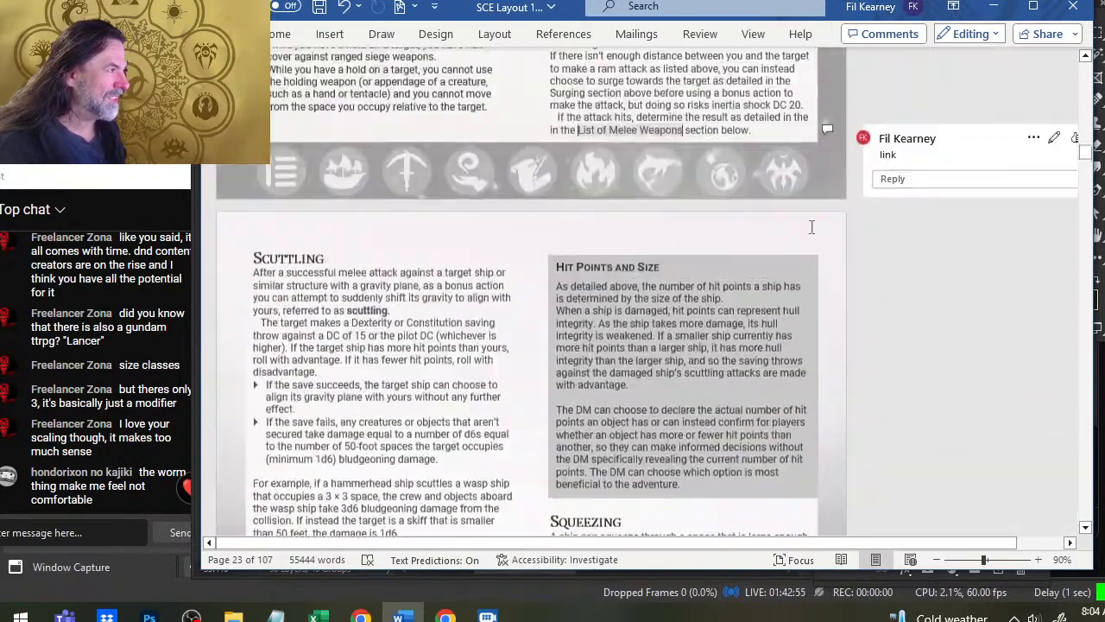
{"action": "scroll", "coordinate": [812, 227], "scroll_direction": "up", "scroll_amount": 5}
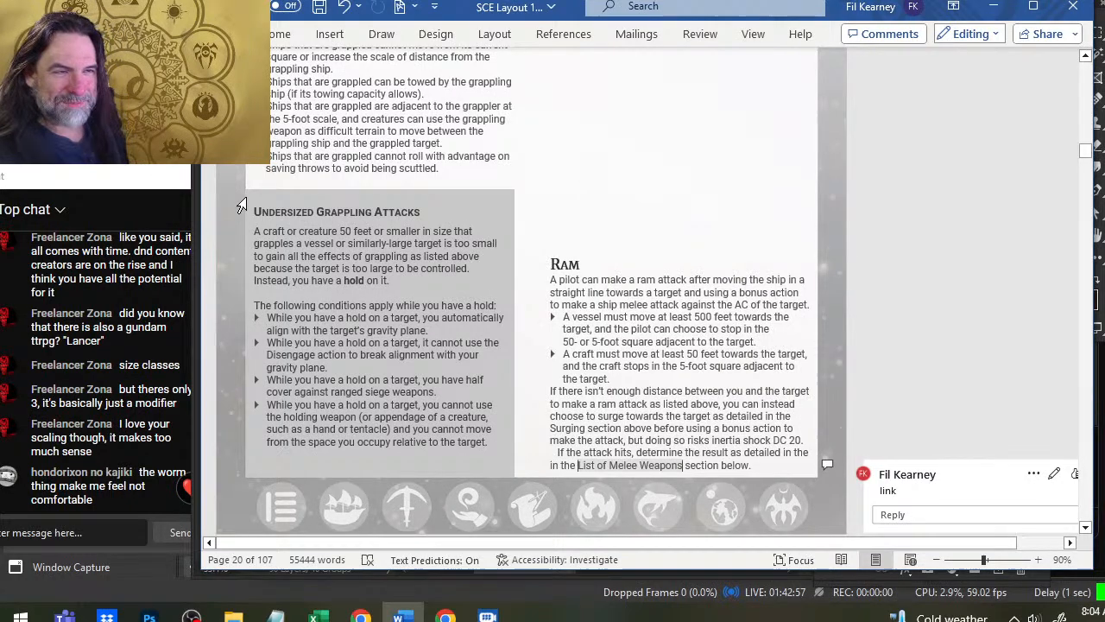
{"action": "scroll", "coordinate": [241, 205], "scroll_direction": "down", "scroll_amount": 2}
{"action": "scroll", "coordinate": [480, 421], "scroll_direction": "up", "scroll_amount": 3}
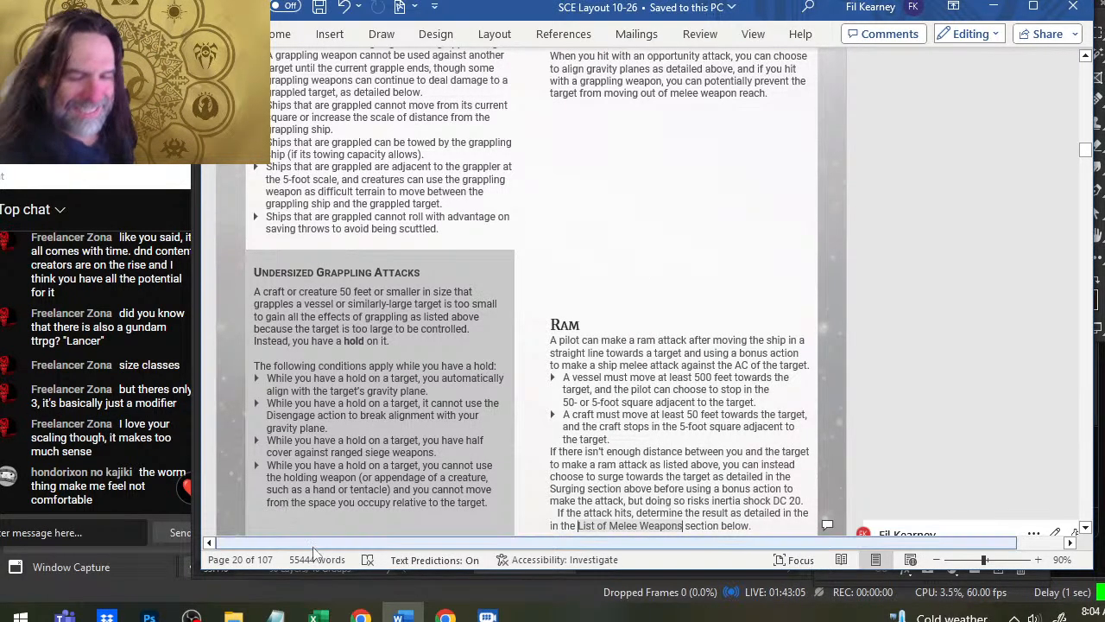
Switch to Photoshop, collapse the ref layer group of the exploration illustration and save the document.
{"action": "key", "text": "alt+Tab"}
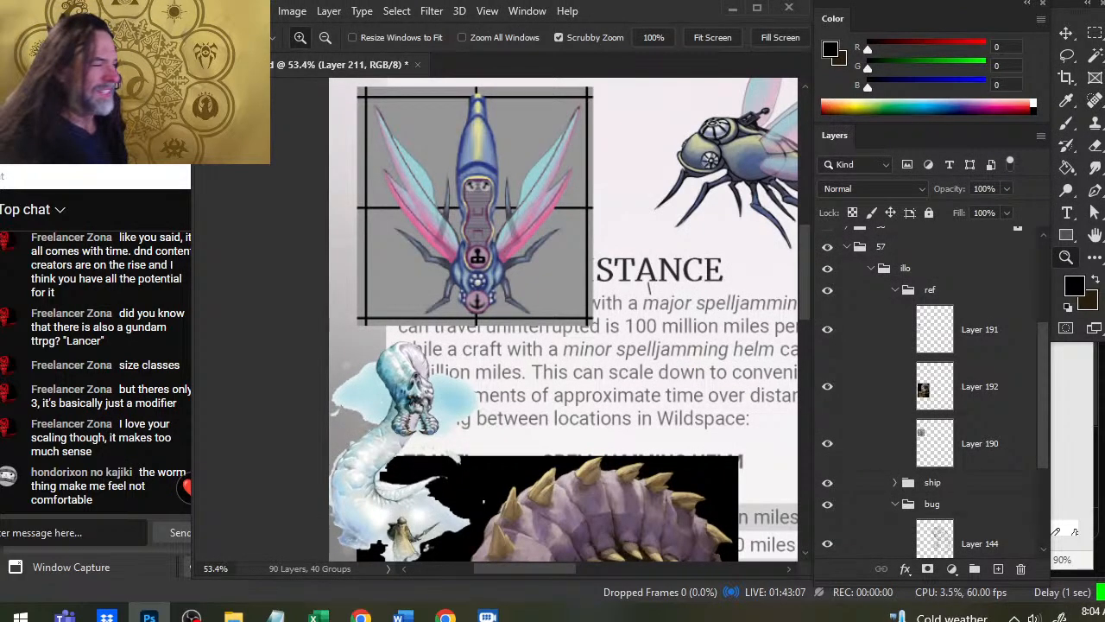
{"action": "left_click_drag", "start_coordinate": [696, 260], "coordinate": [574, 257]}
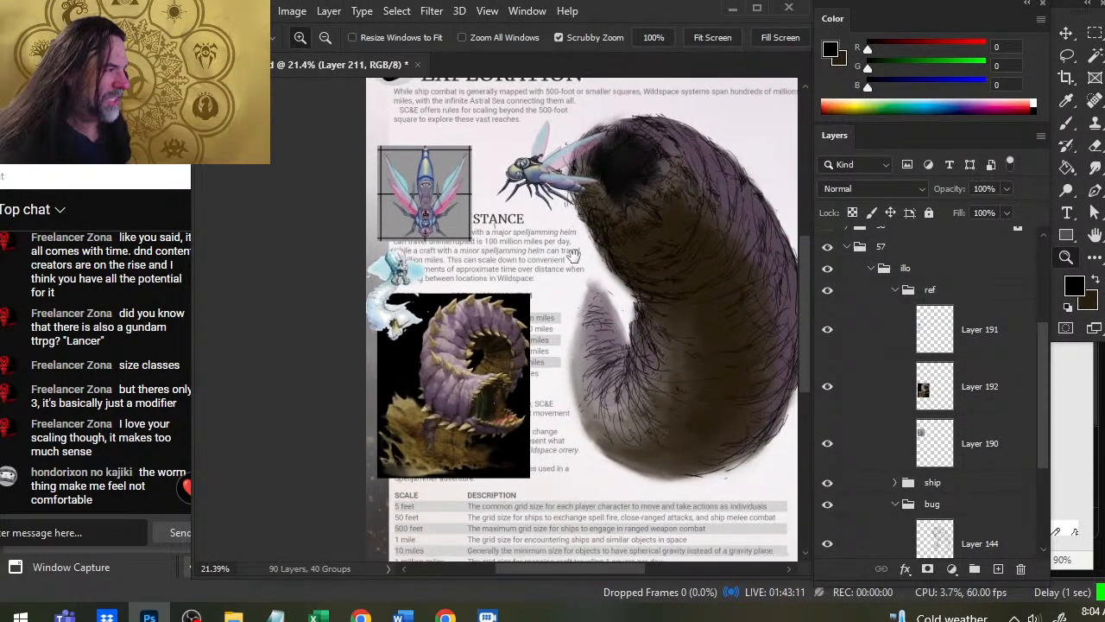
{"action": "left_click_drag", "start_coordinate": [628, 282], "coordinate": [594, 266]}
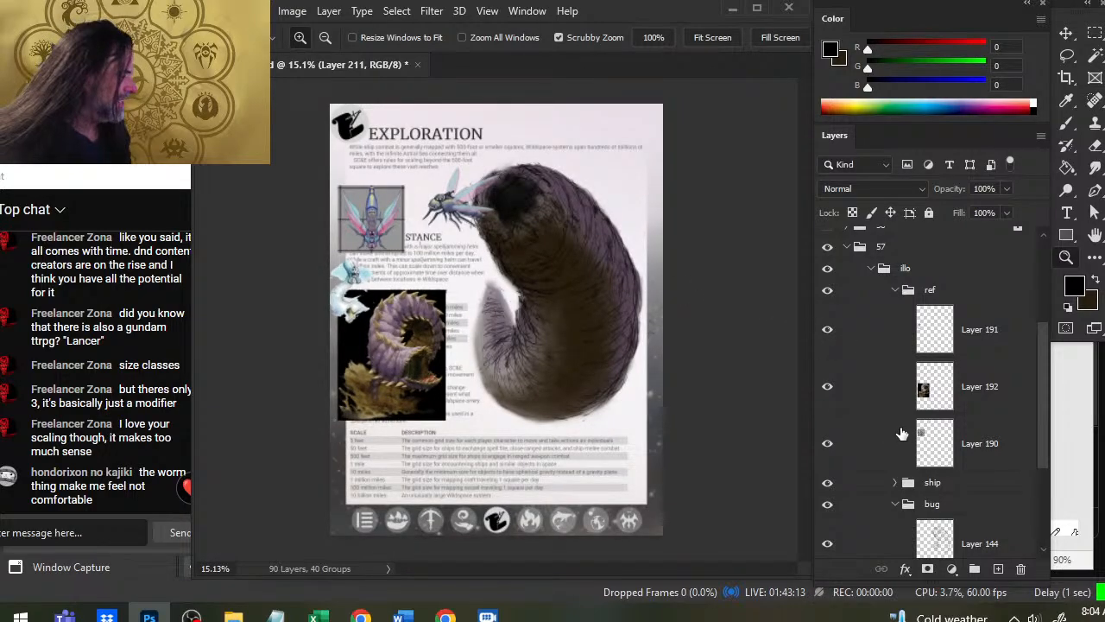
{"action": "left_click", "coordinate": [895, 290]}
{"action": "key", "text": "ctrl+s"}
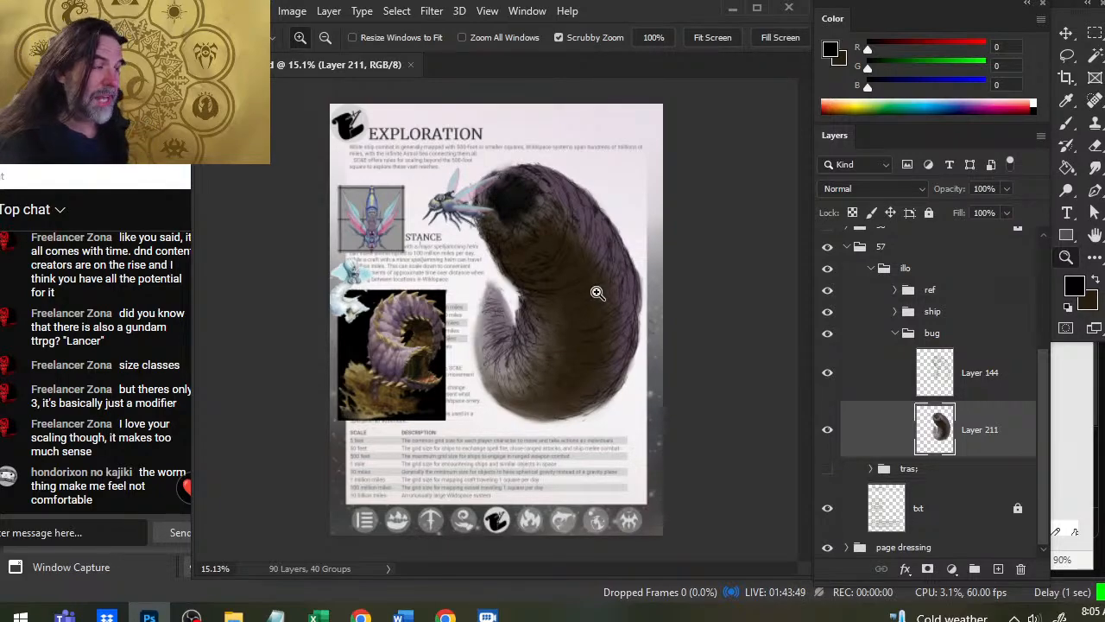
Examine the giant worm and the insect ship up close and within the full exploration page.
{"action": "left_click", "coordinate": [508, 253]}
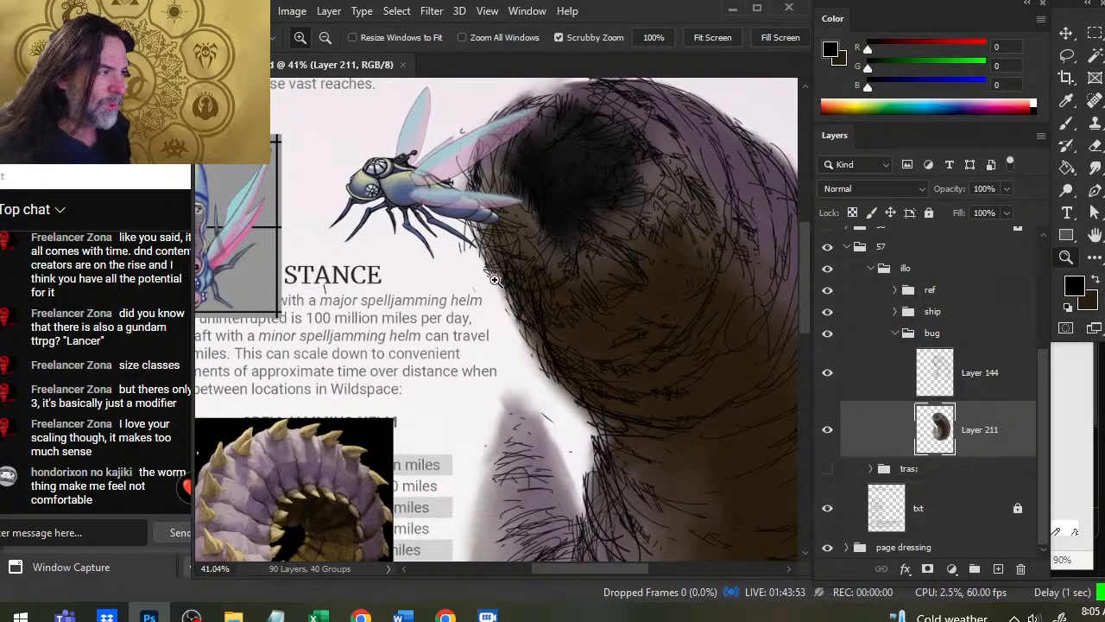
{"action": "left_click", "coordinate": [496, 248]}
{"action": "left_click", "coordinate": [667, 285], "text": "alt"}
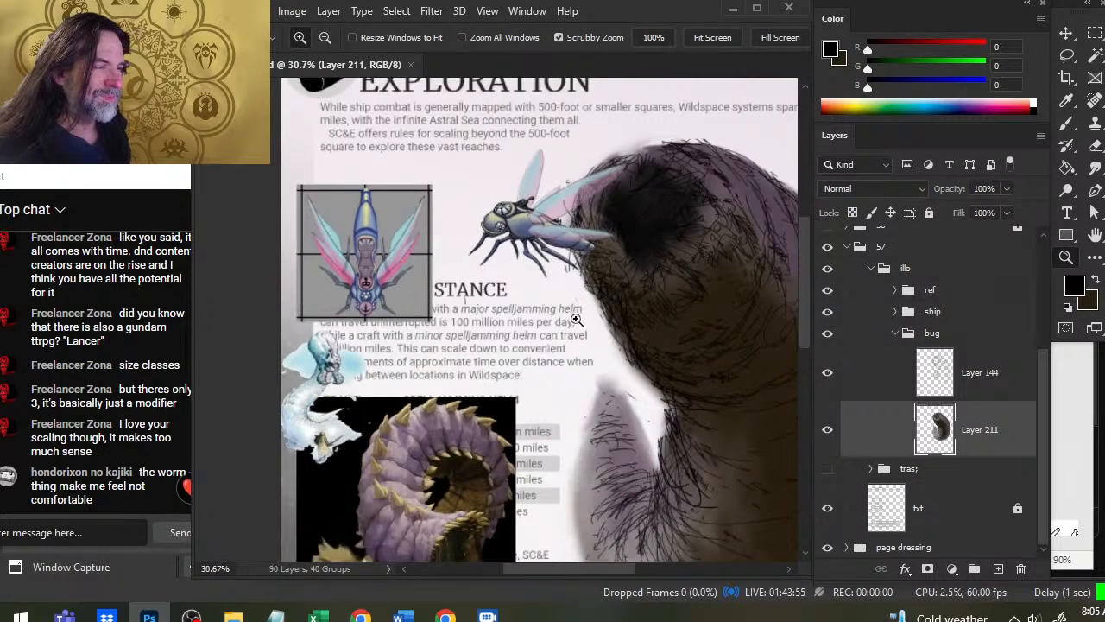
{"action": "left_click_drag", "start_coordinate": [686, 290], "coordinate": [628, 297]}
{"action": "left_click_drag", "start_coordinate": [723, 393], "coordinate": [612, 342]}
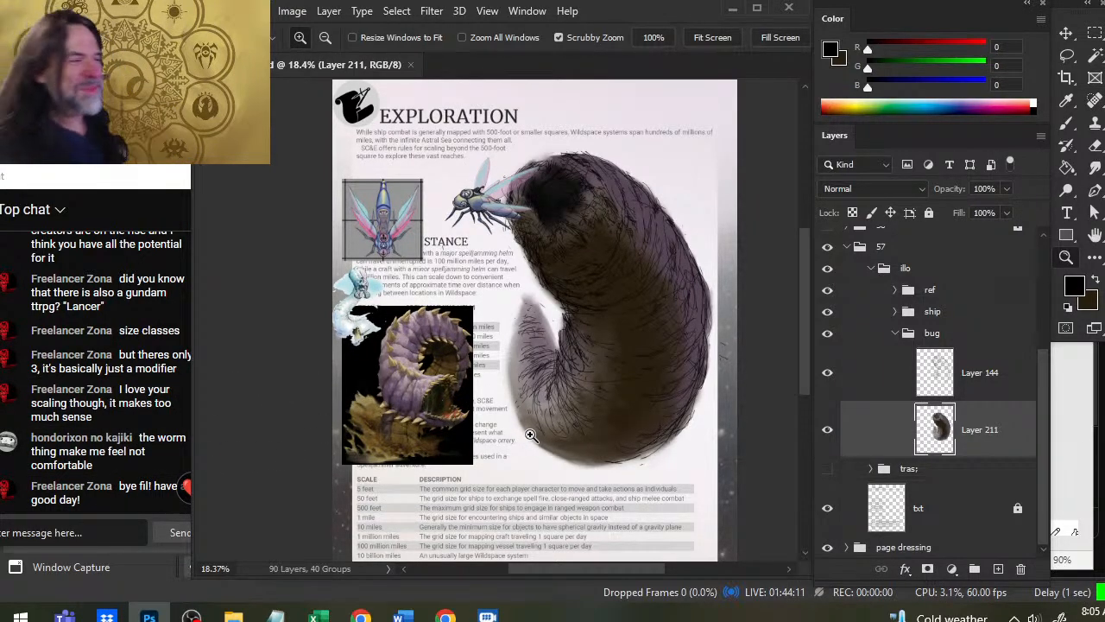
{"action": "left_click_drag", "start_coordinate": [492, 206], "coordinate": [566, 268]}
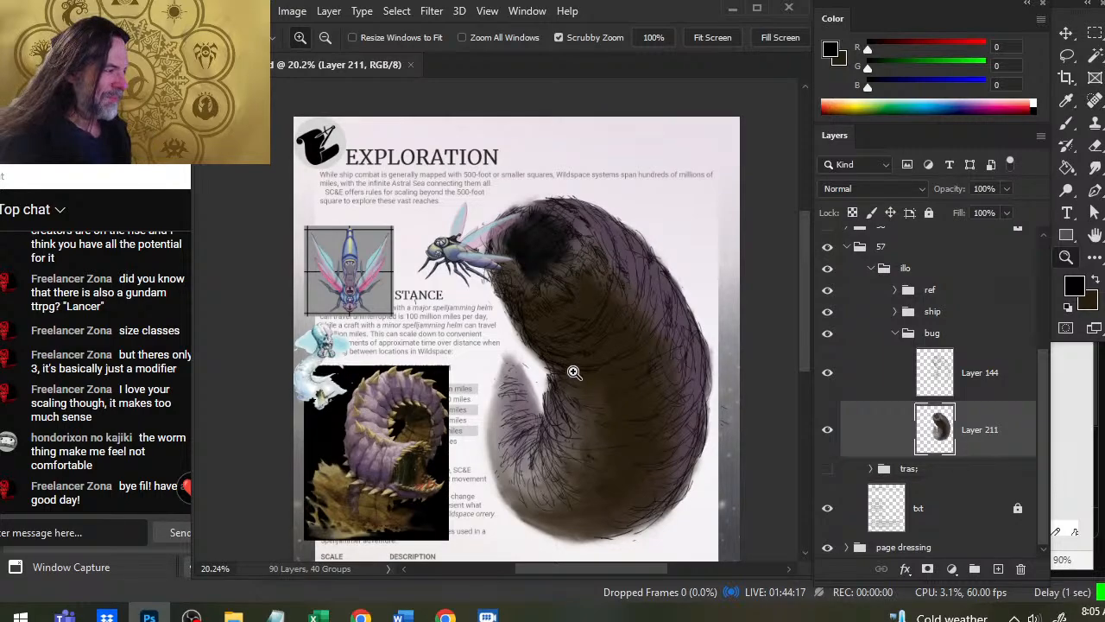
{"action": "left_click_drag", "start_coordinate": [574, 372], "coordinate": [547, 351]}
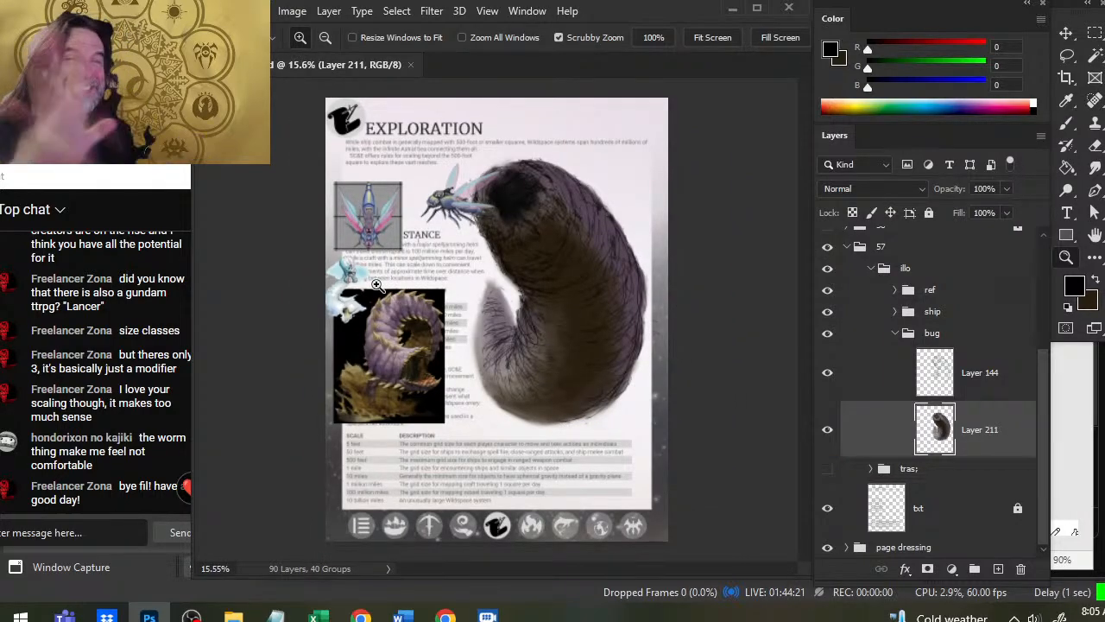
{"action": "key", "text": "alt+Tab"}
{"action": "key", "text": "Tab"}
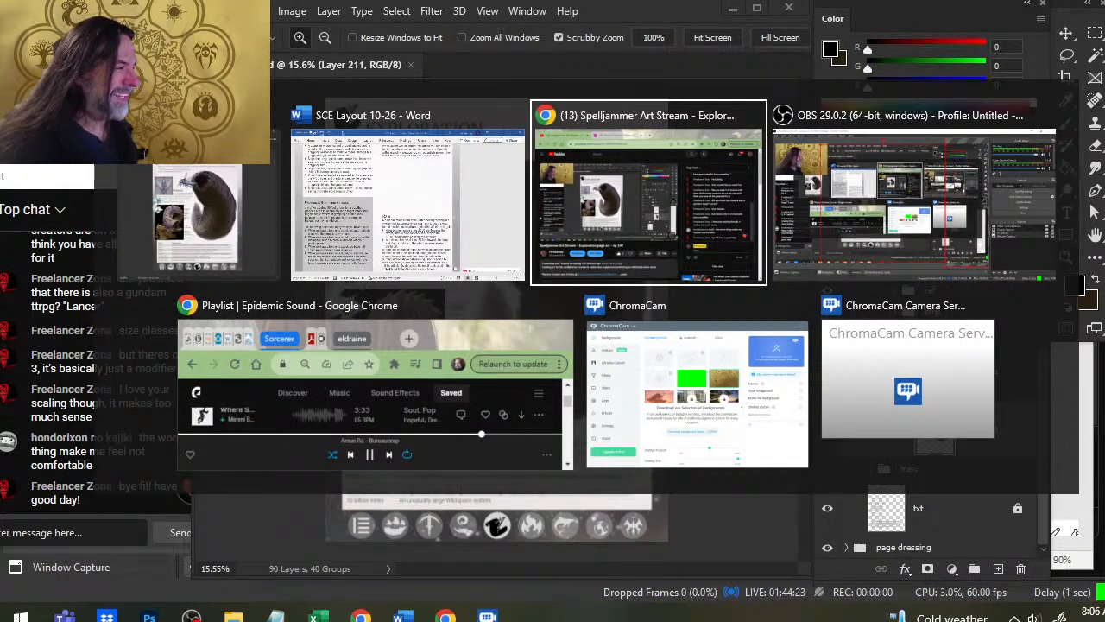
{"action": "key", "text": "alt+Tab"}
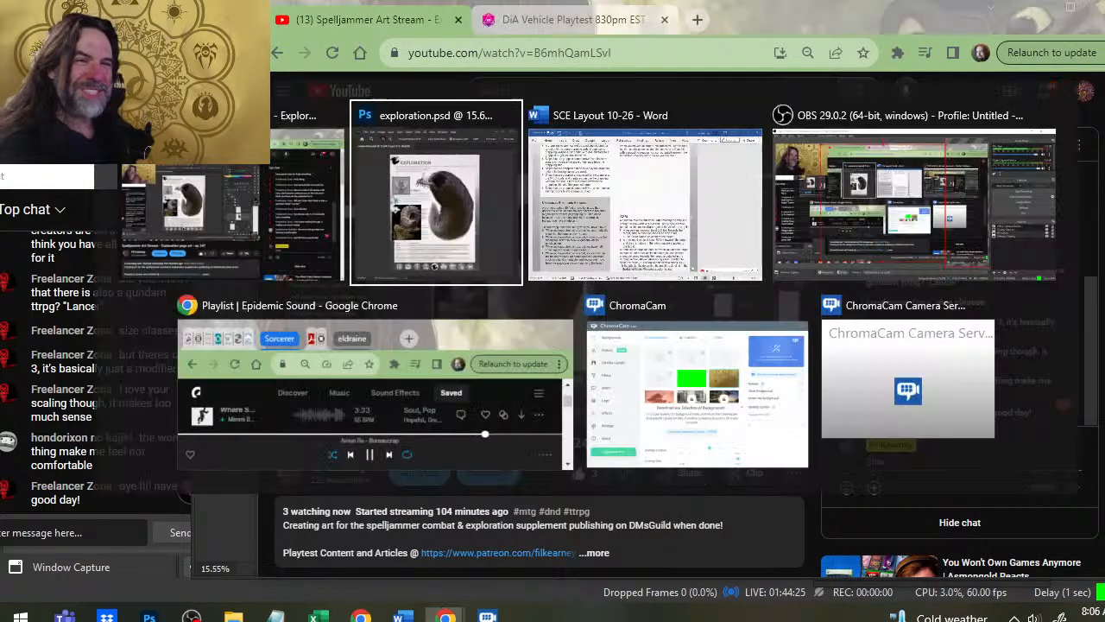